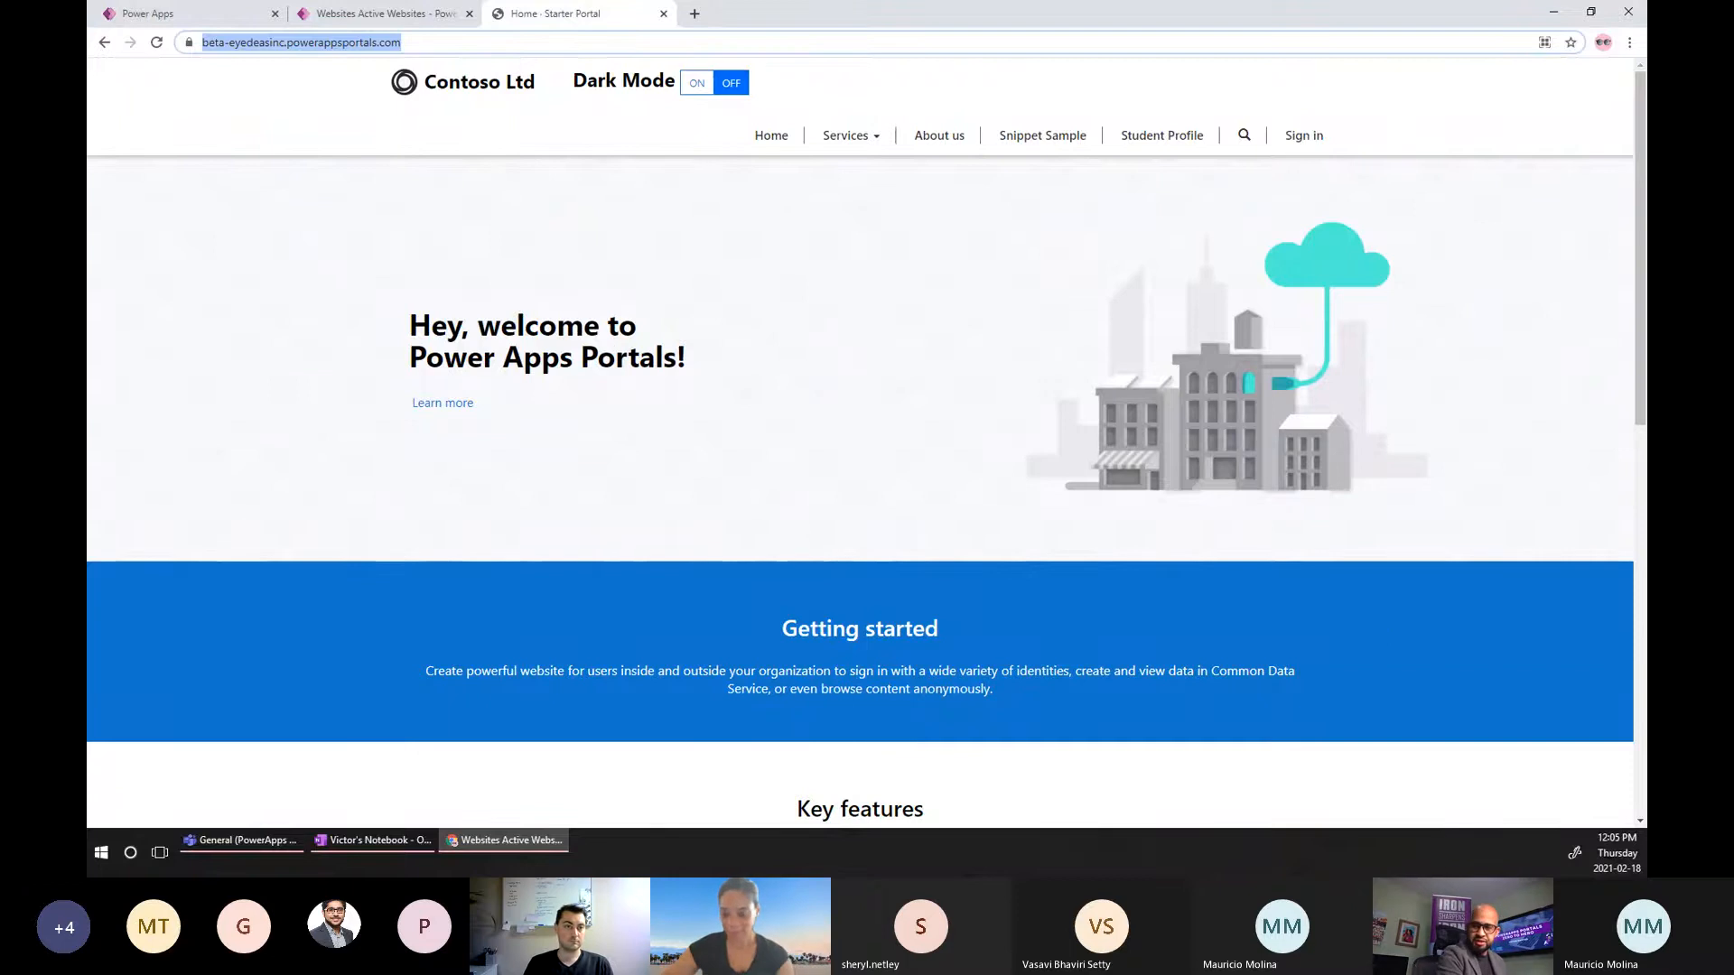
# Open the Eyedeas Beta portal for editing in the portal studio from the Power Apps apps list.
pyautogui.hotkey('alt', 'Tab')
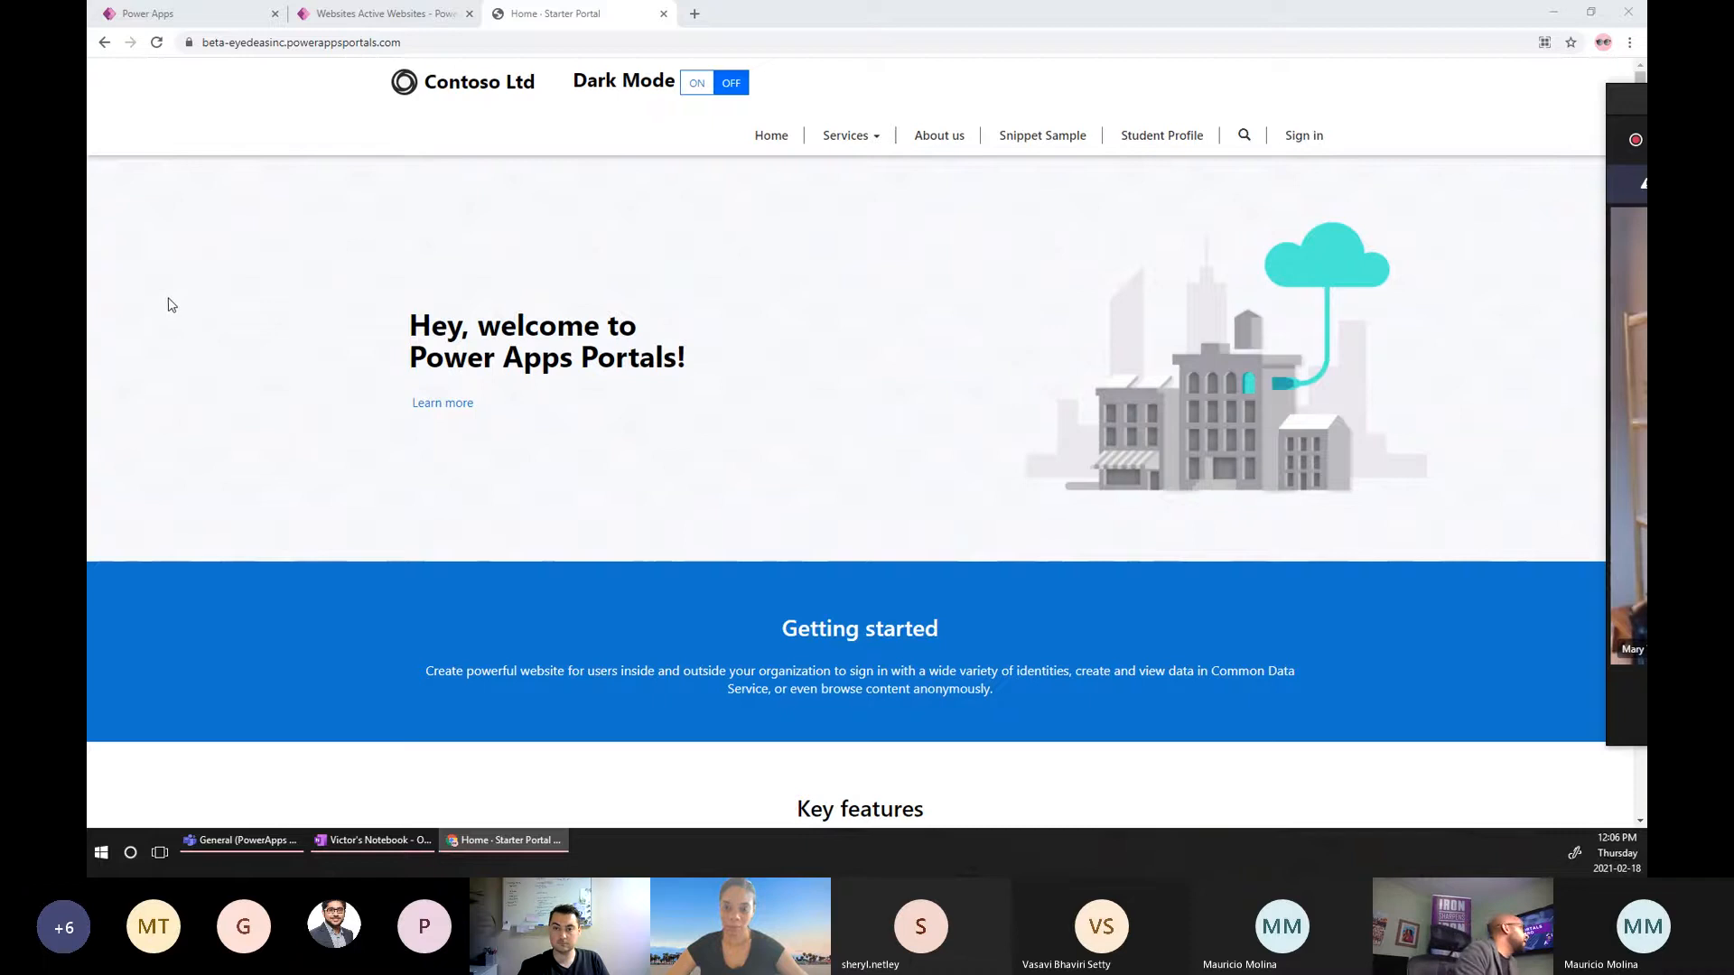
pyautogui.click(214, 17)
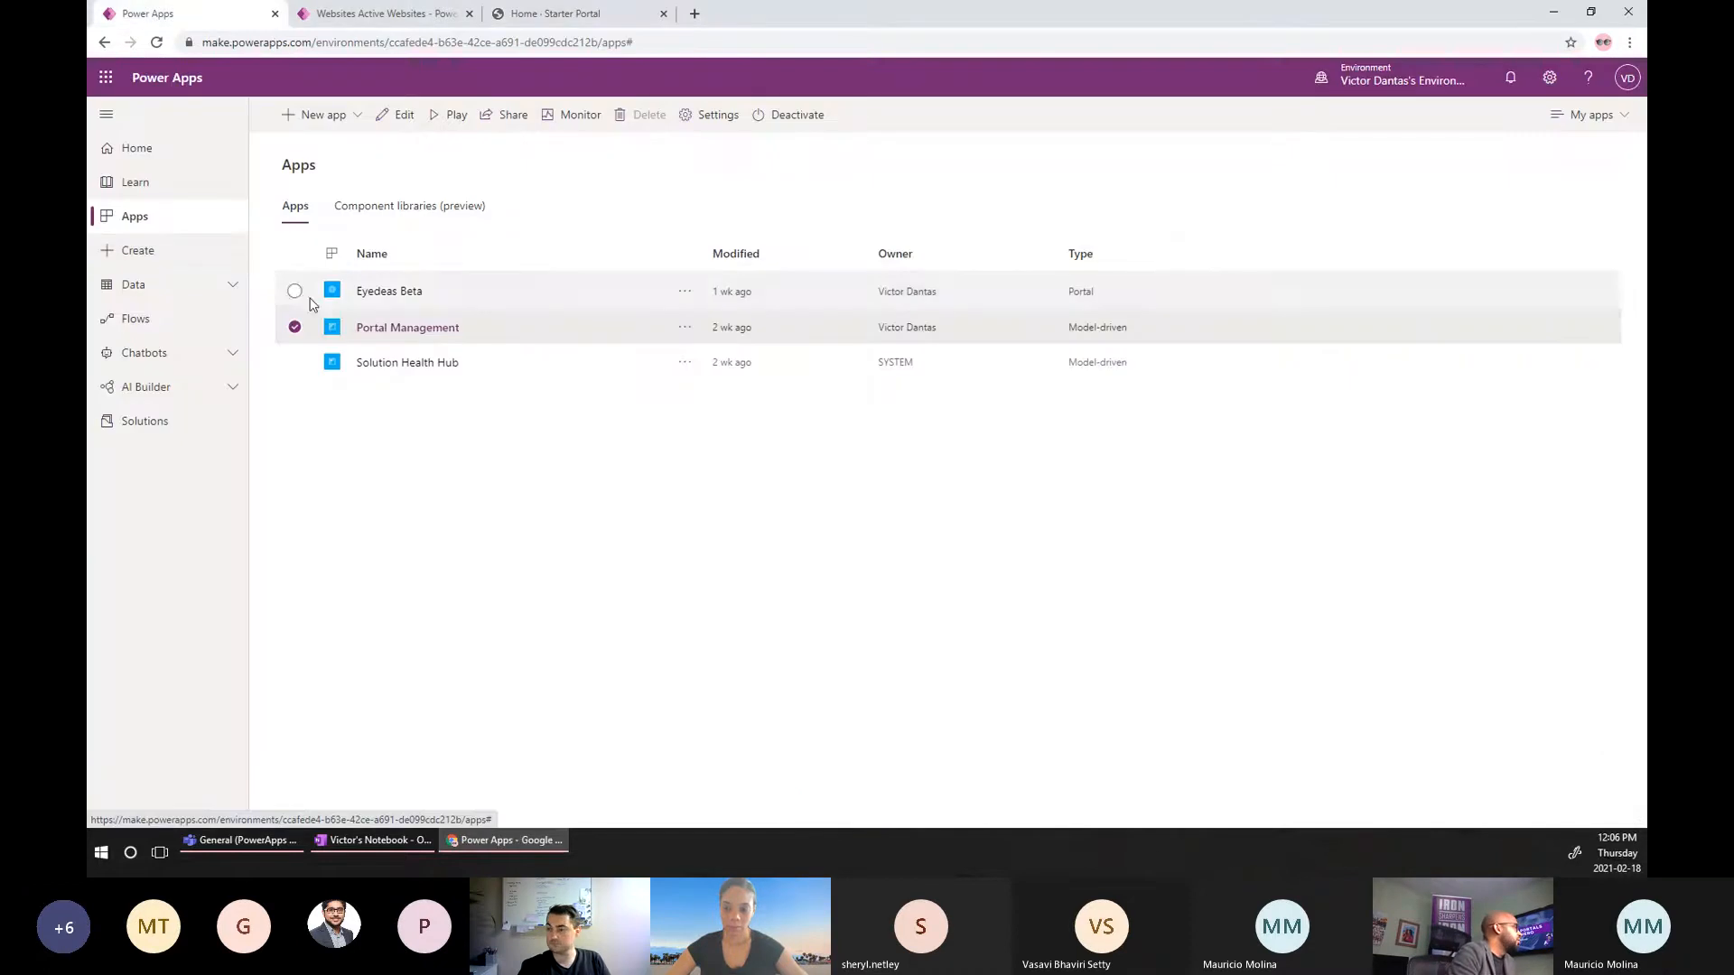
pyautogui.click(294, 327)
pyautogui.click(295, 290)
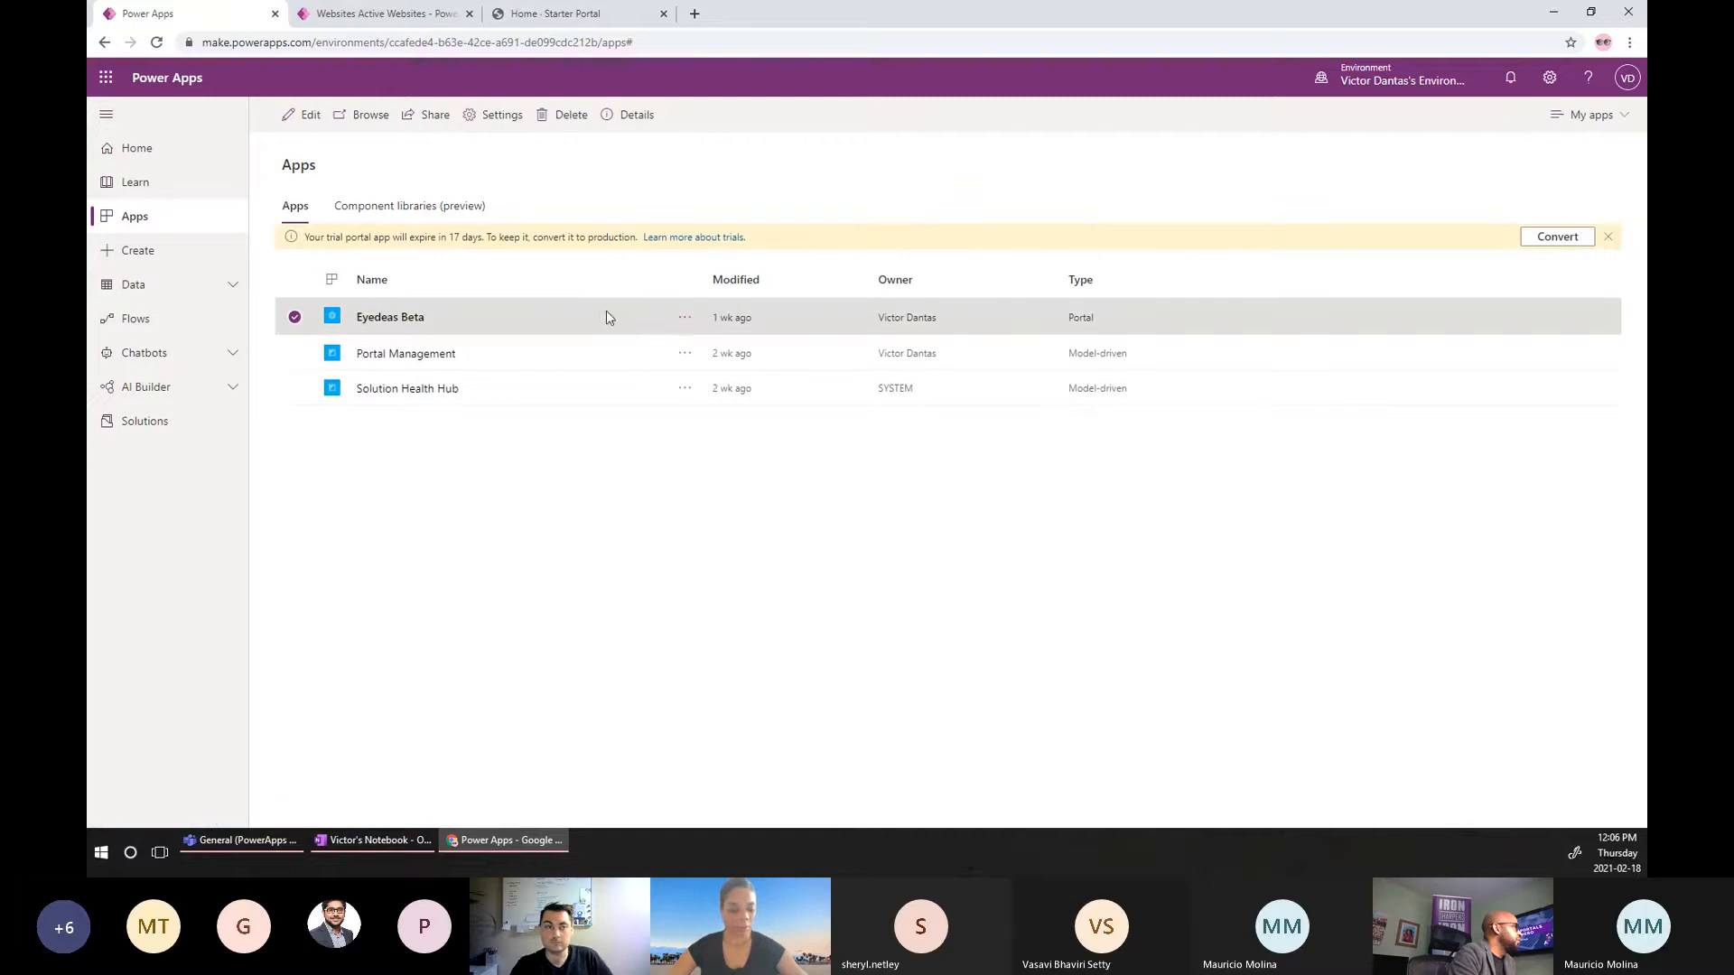
pyautogui.click(684, 317)
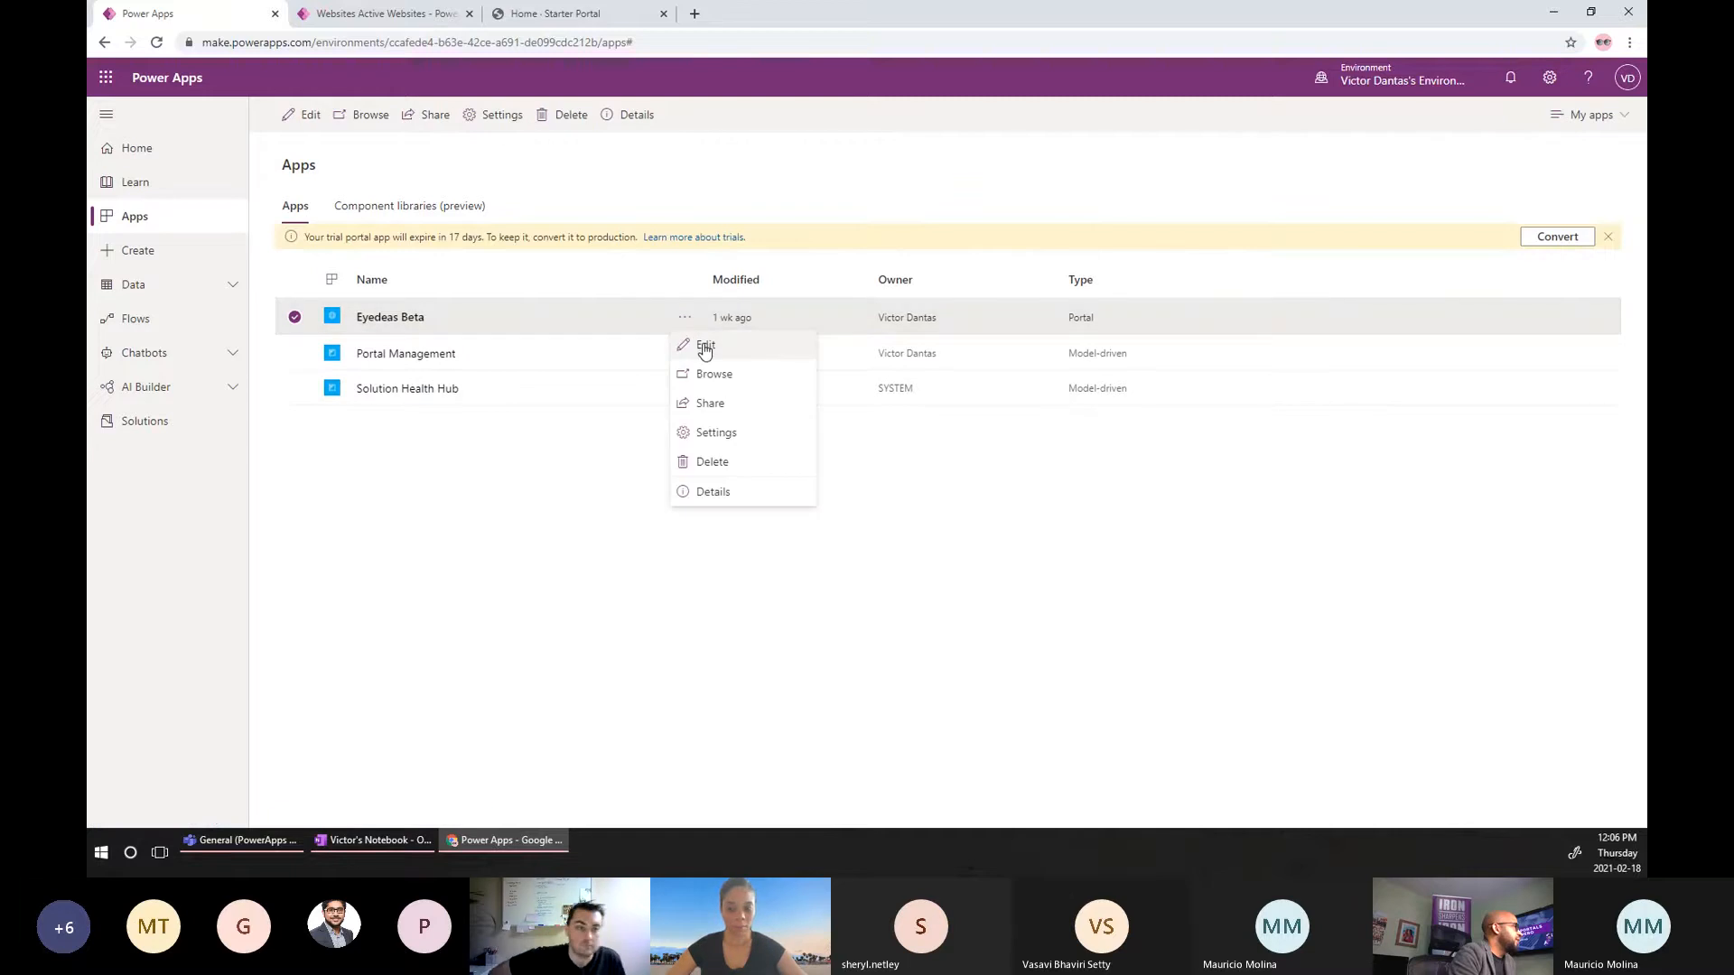
pyautogui.click(705, 347)
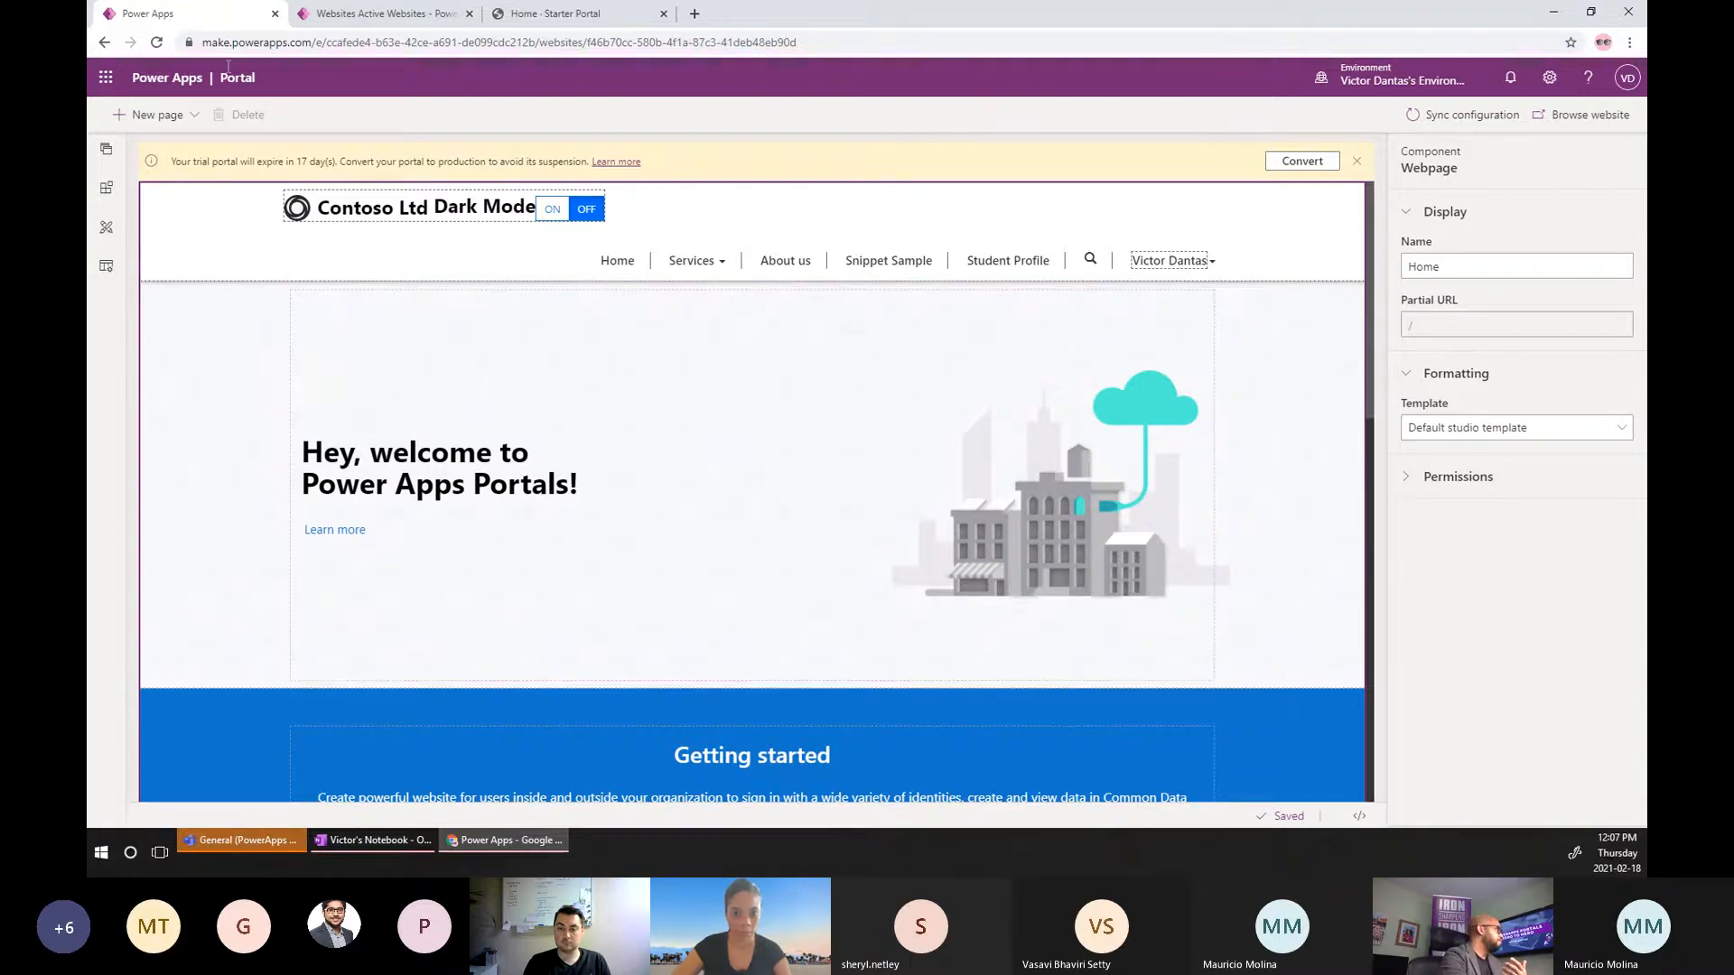
pyautogui.click(388, 18)
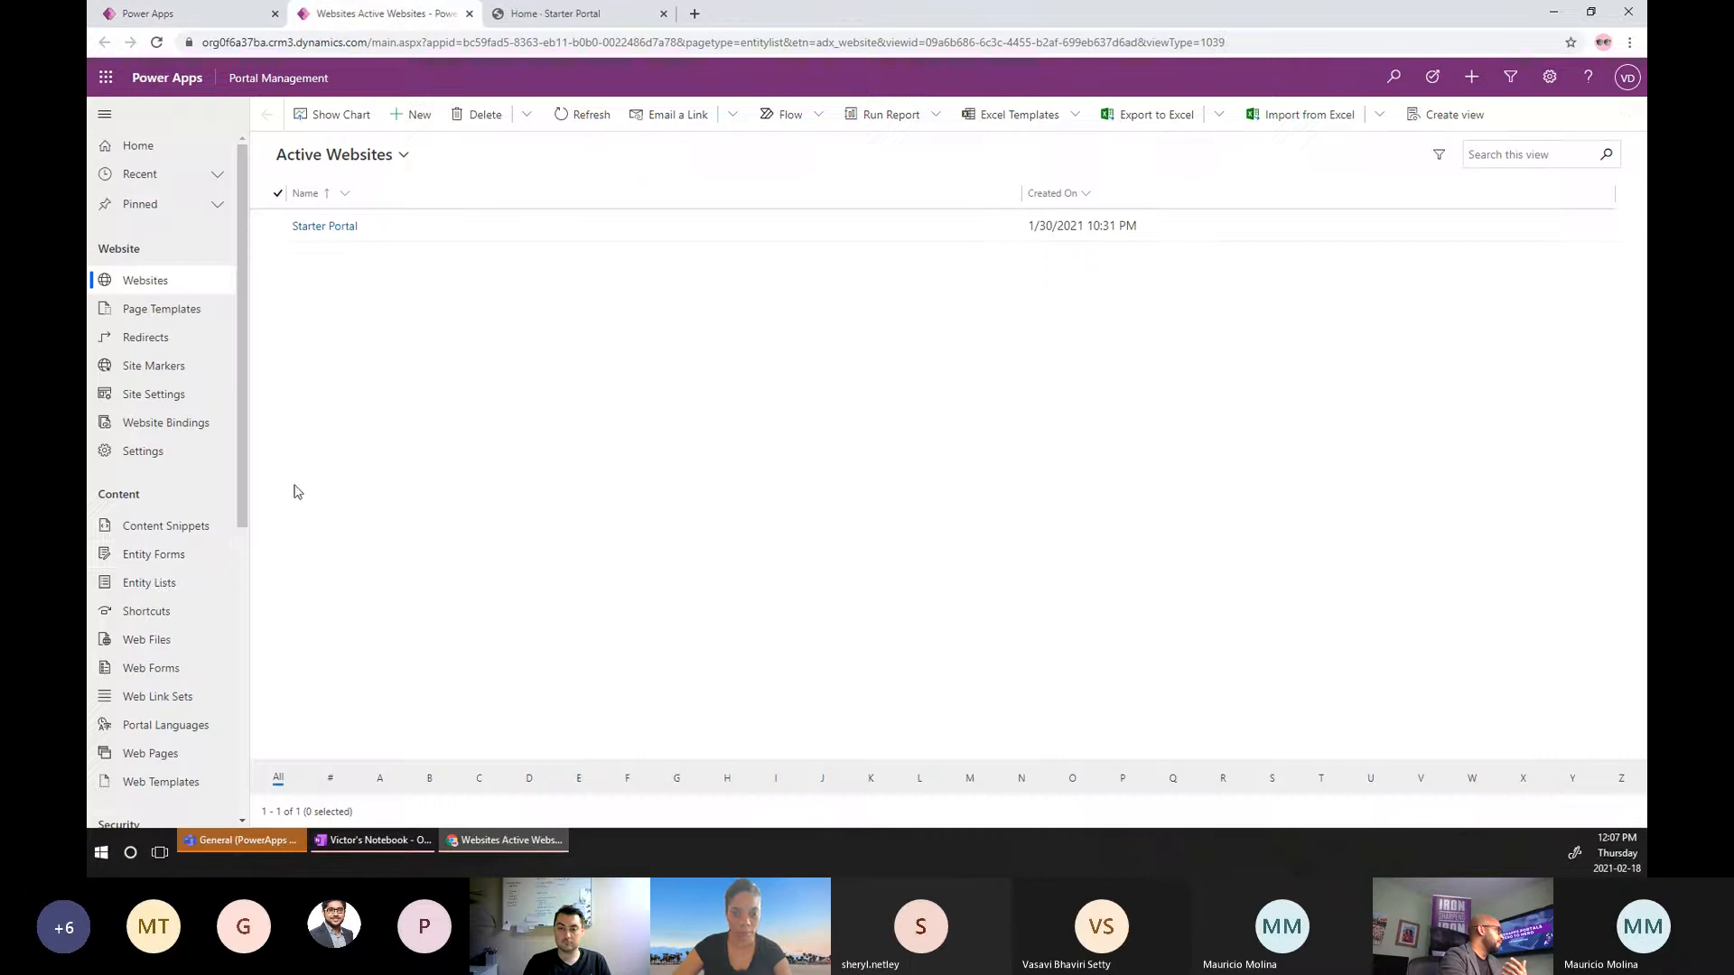
pyautogui.click(161, 566)
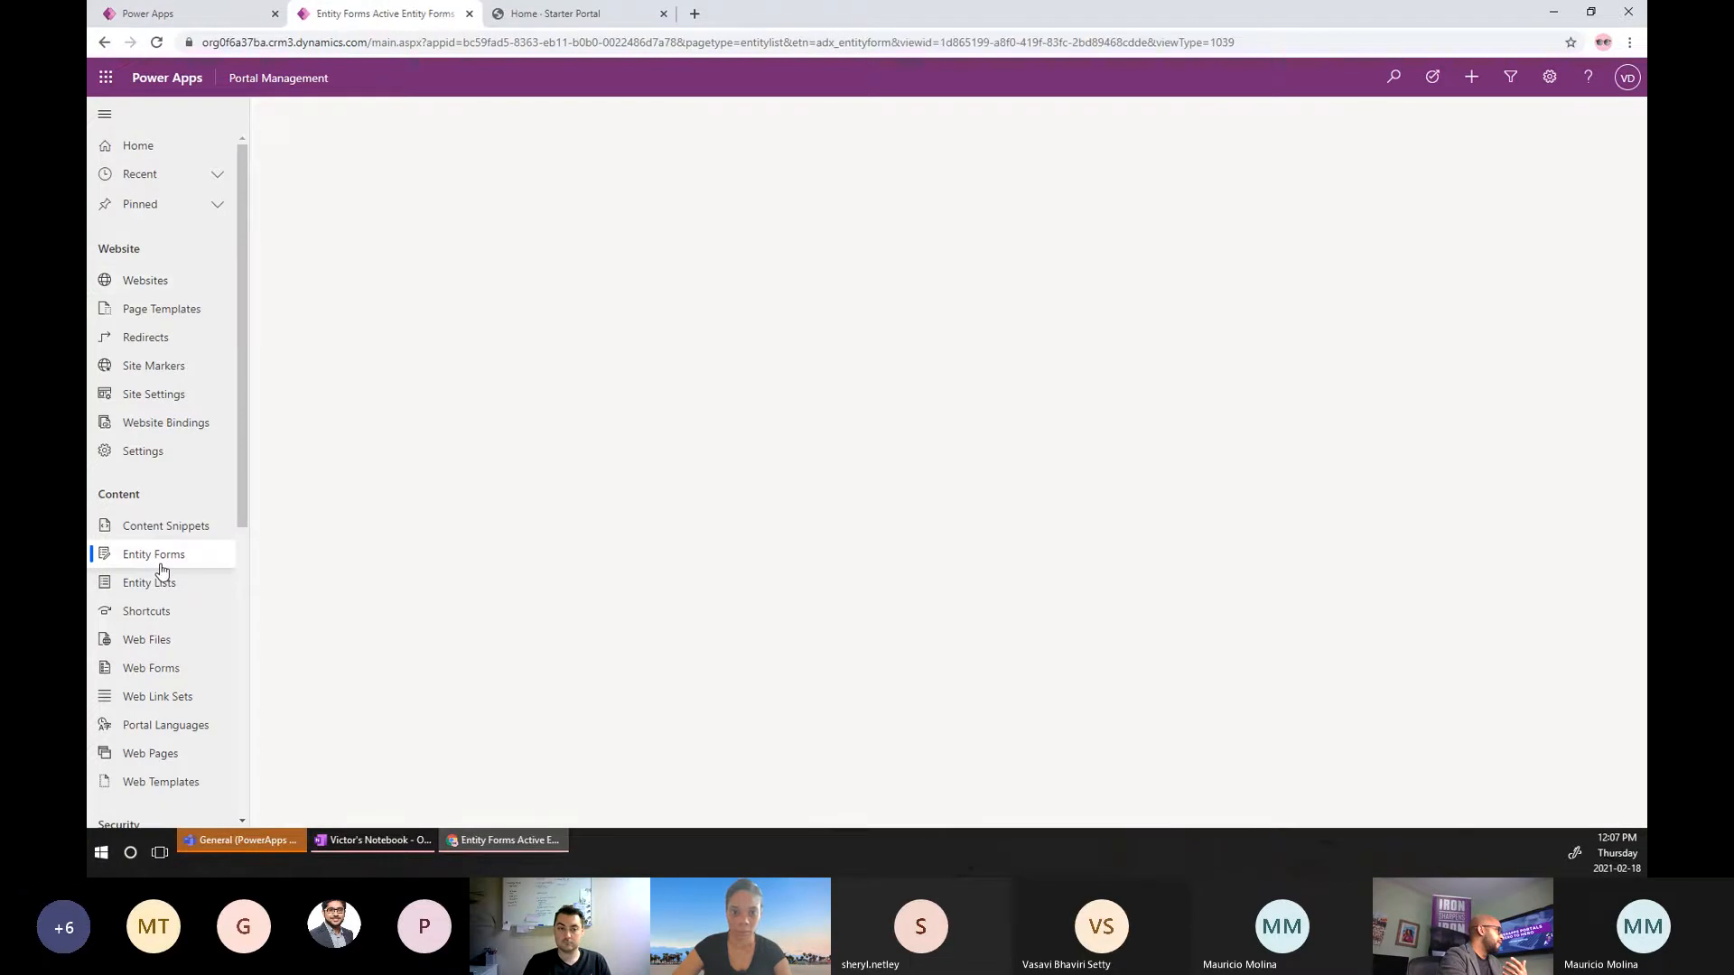
pyautogui.click(180, 14)
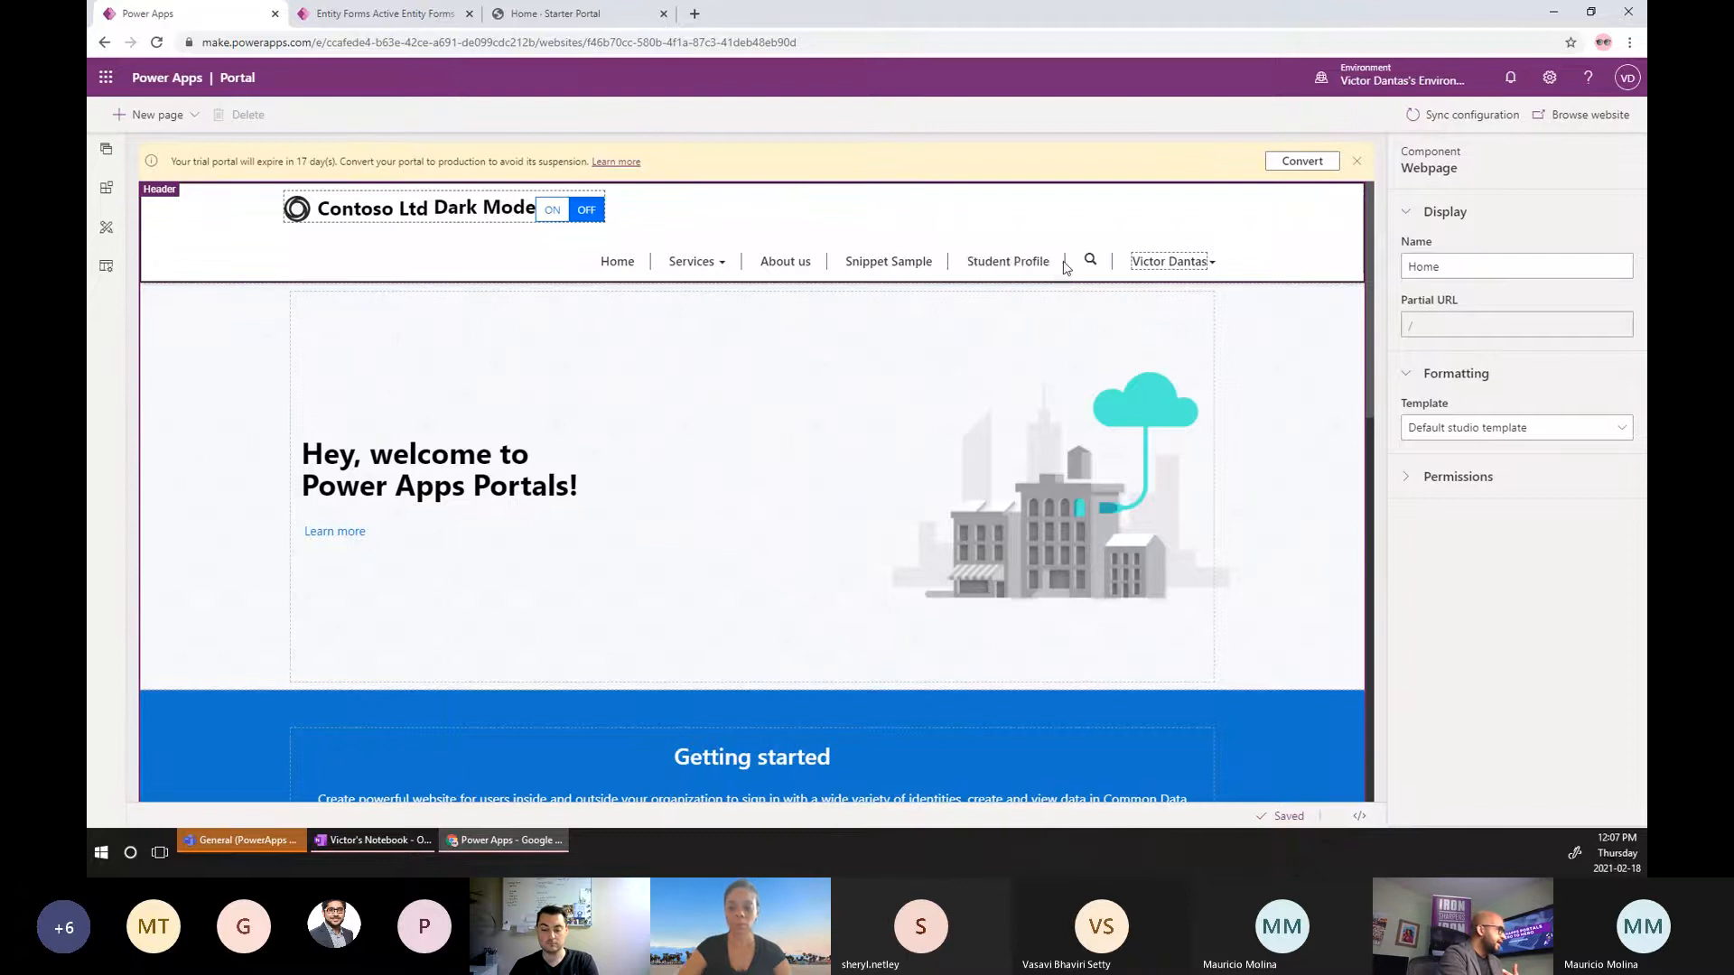
# Open the Student Profile page, select its form, and expand the Advanced and Form success settings.
pyautogui.click(108, 151)
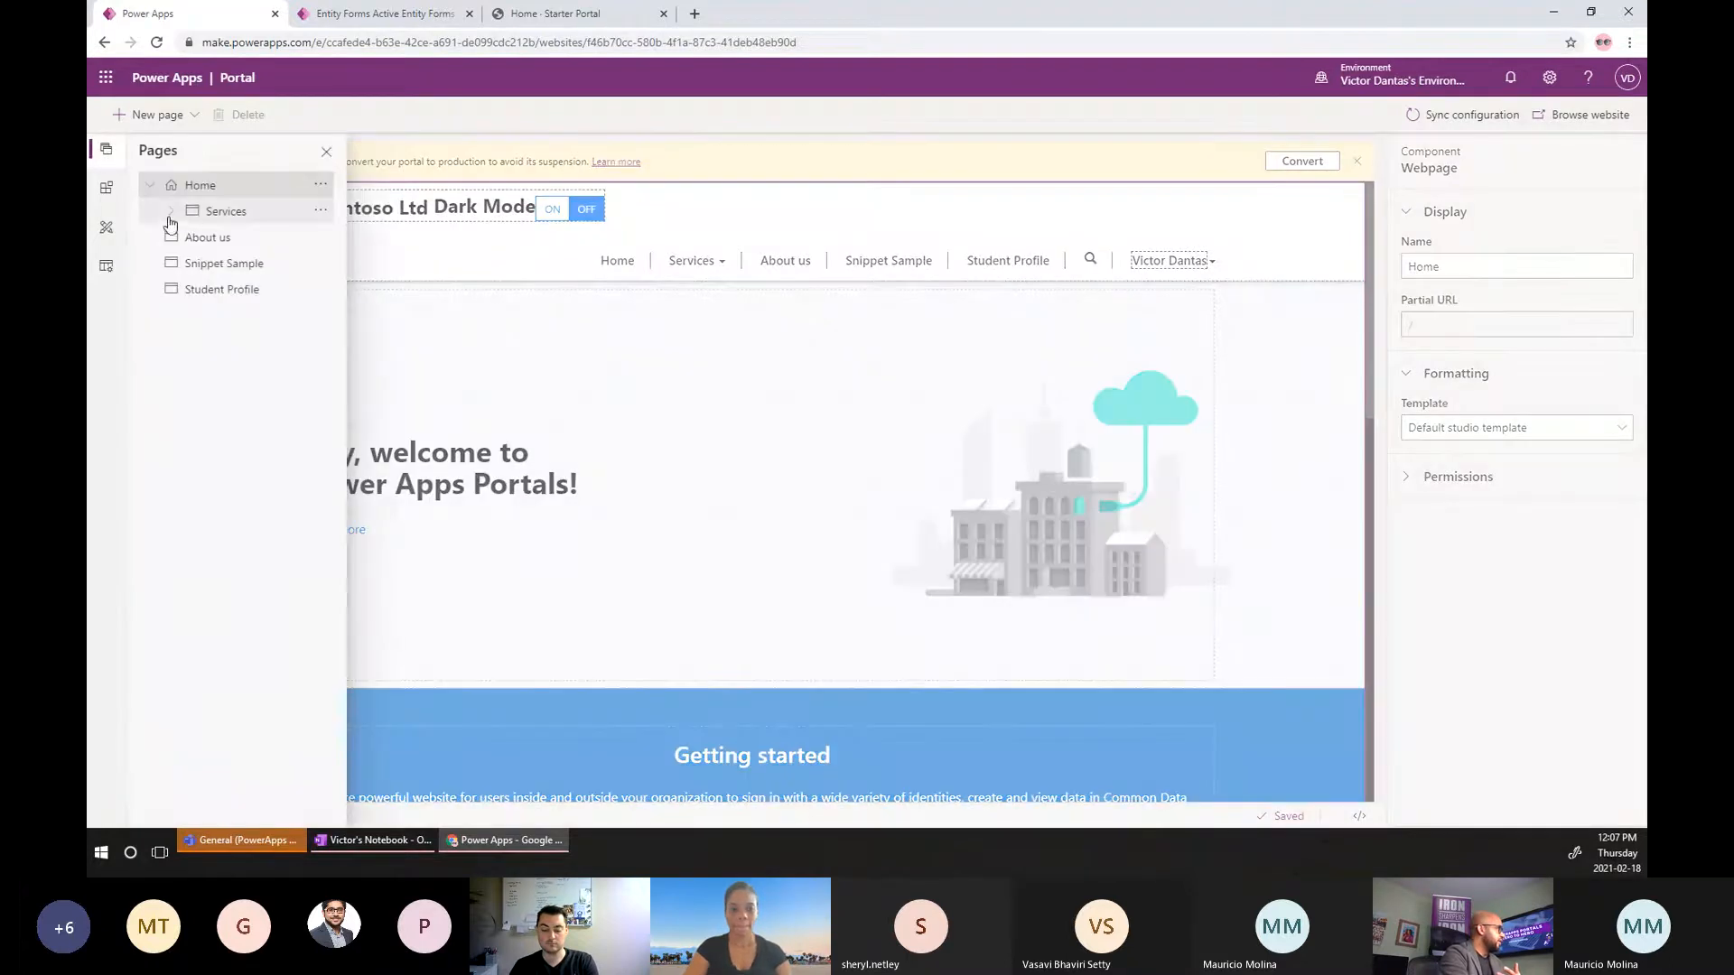
pyautogui.click(220, 293)
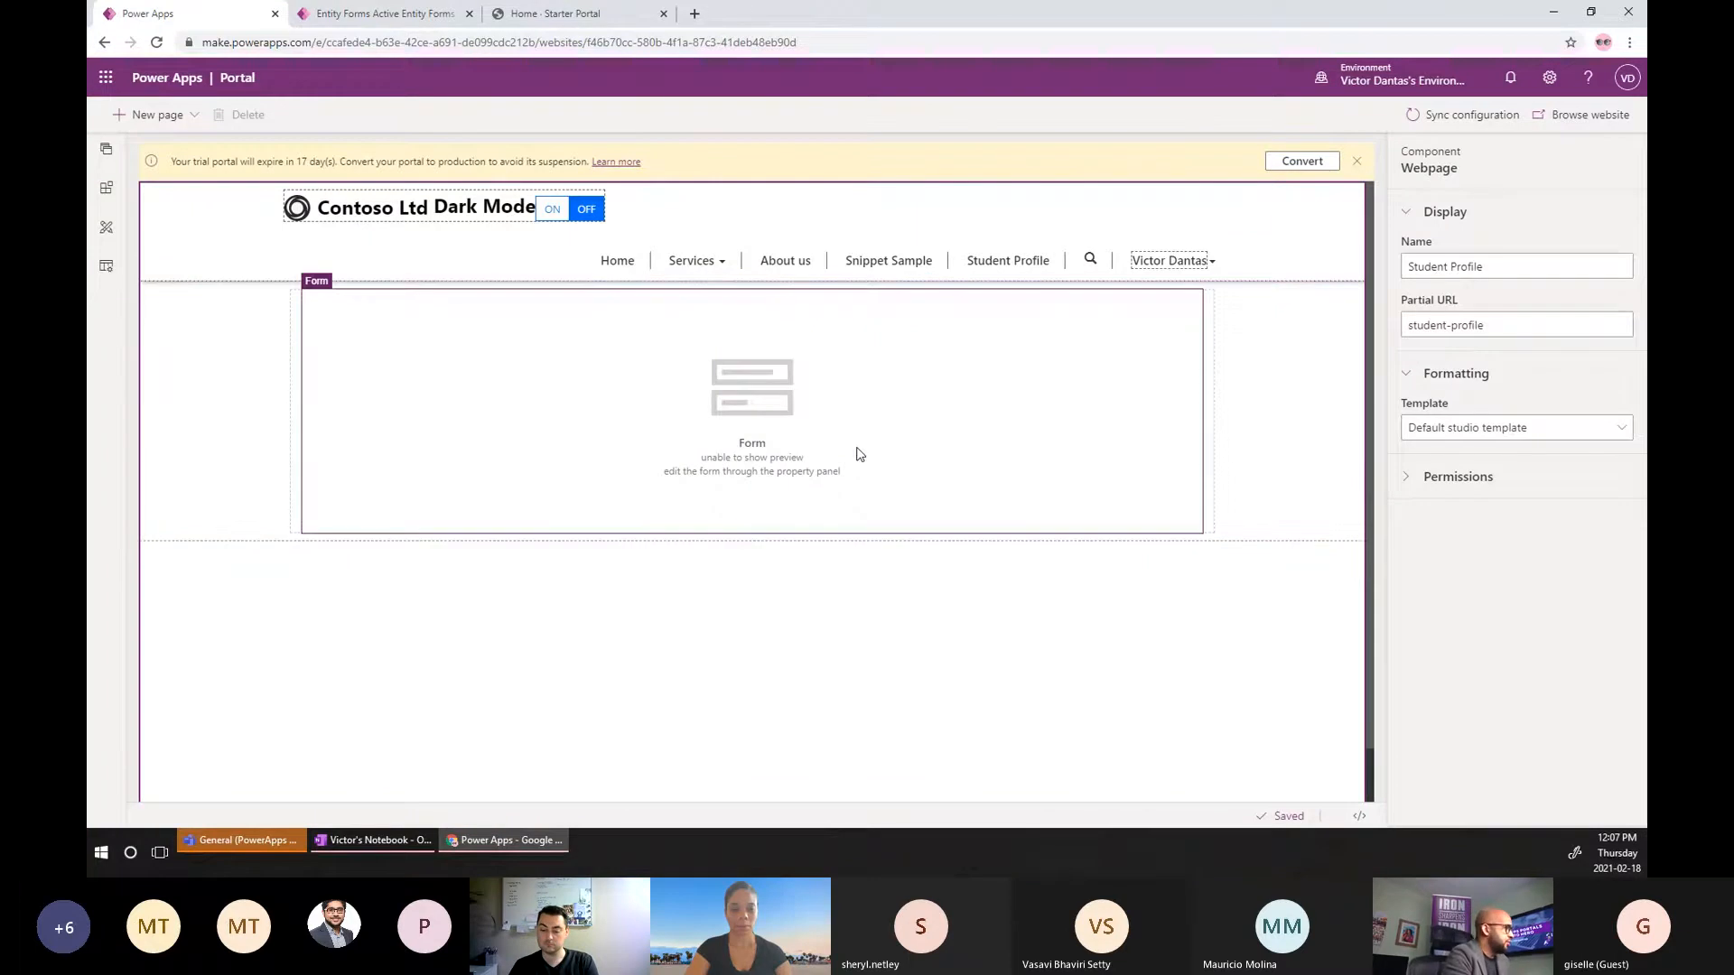
pyautogui.click(1235, 522)
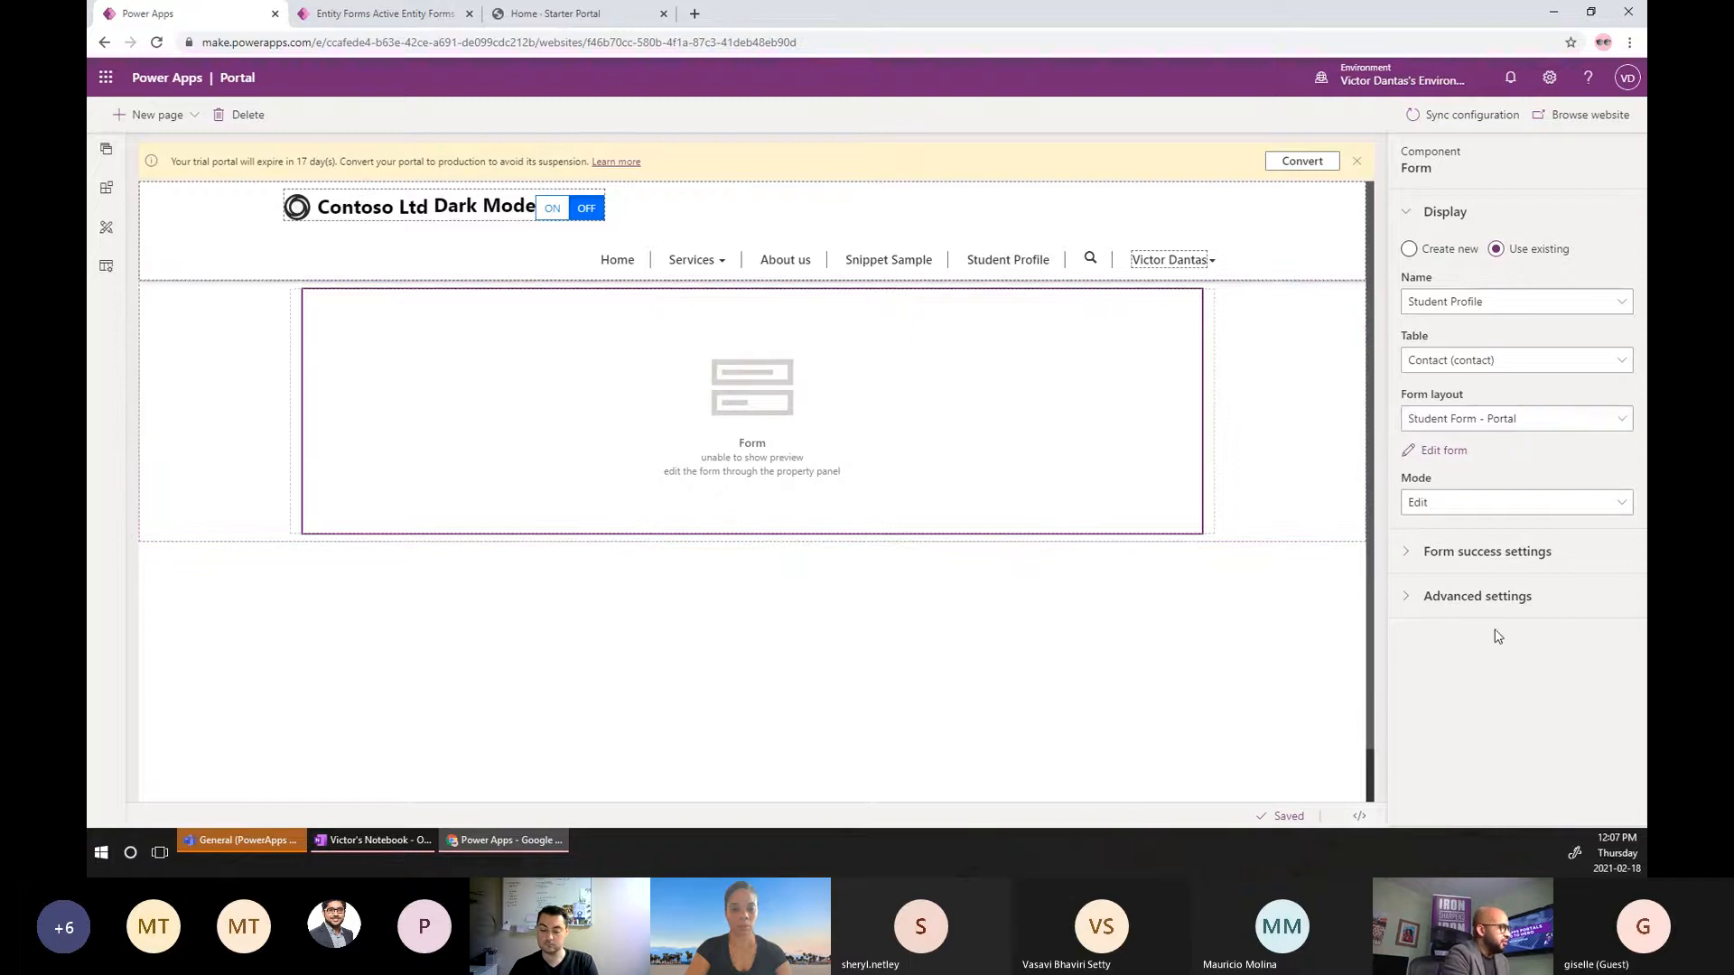
pyautogui.click(1408, 601)
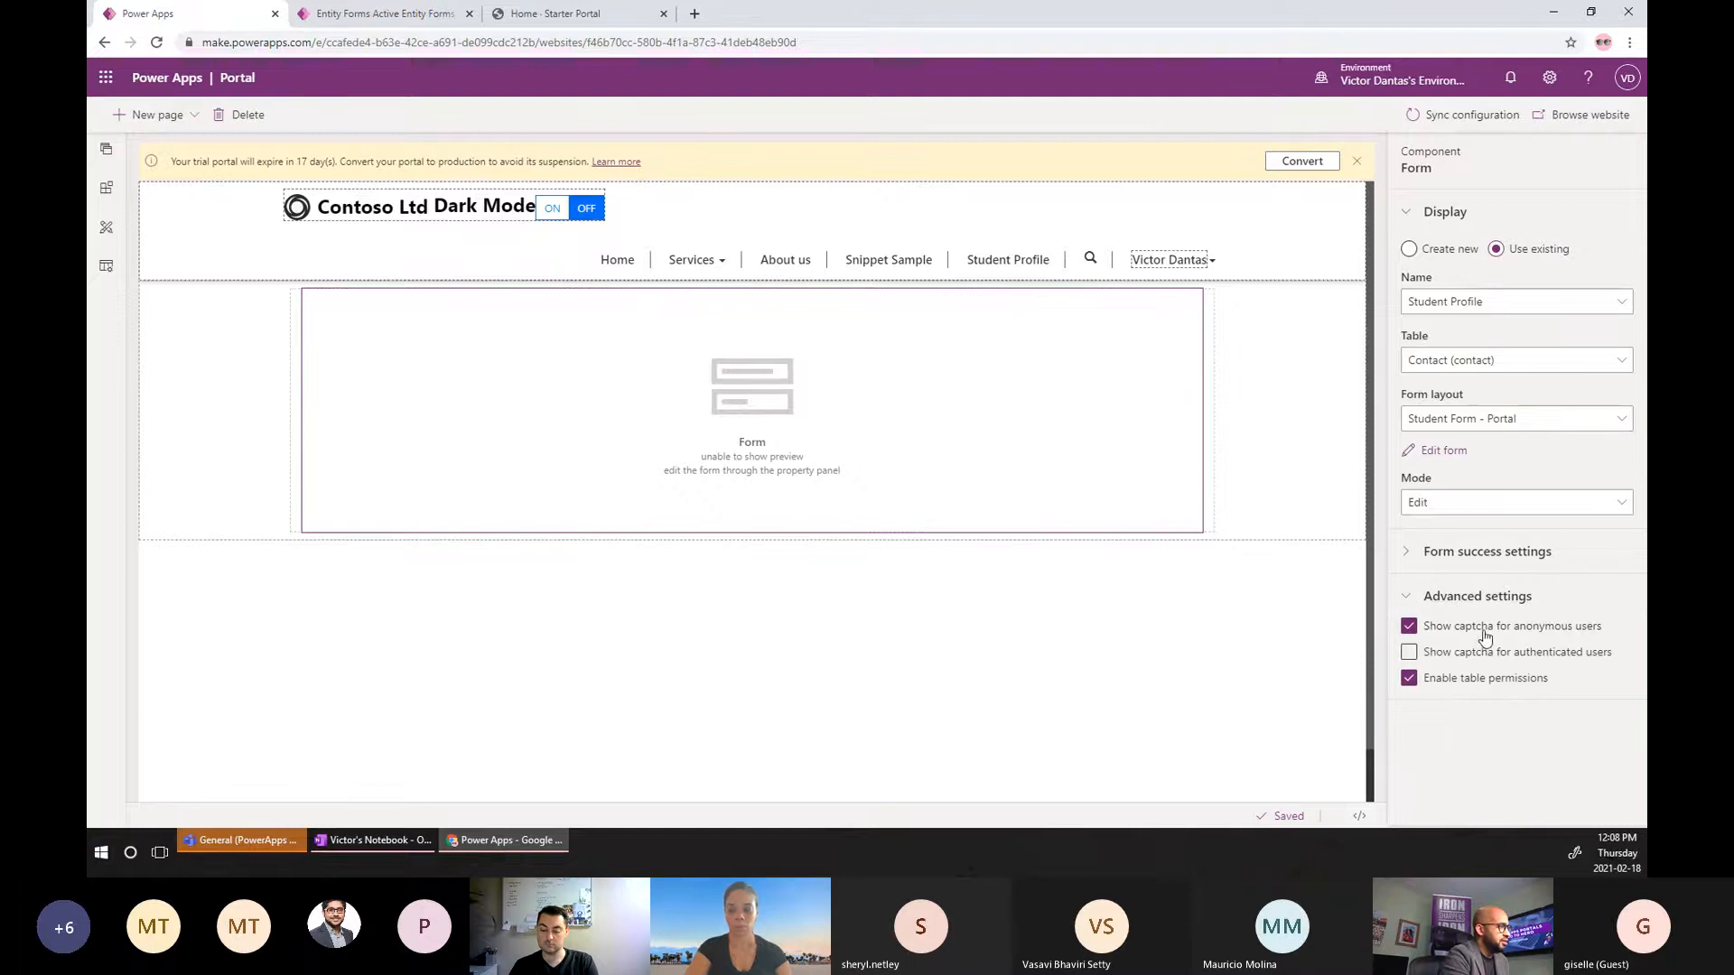
pyautogui.click(1406, 552)
pyautogui.scroll(-1, 1587, 593)
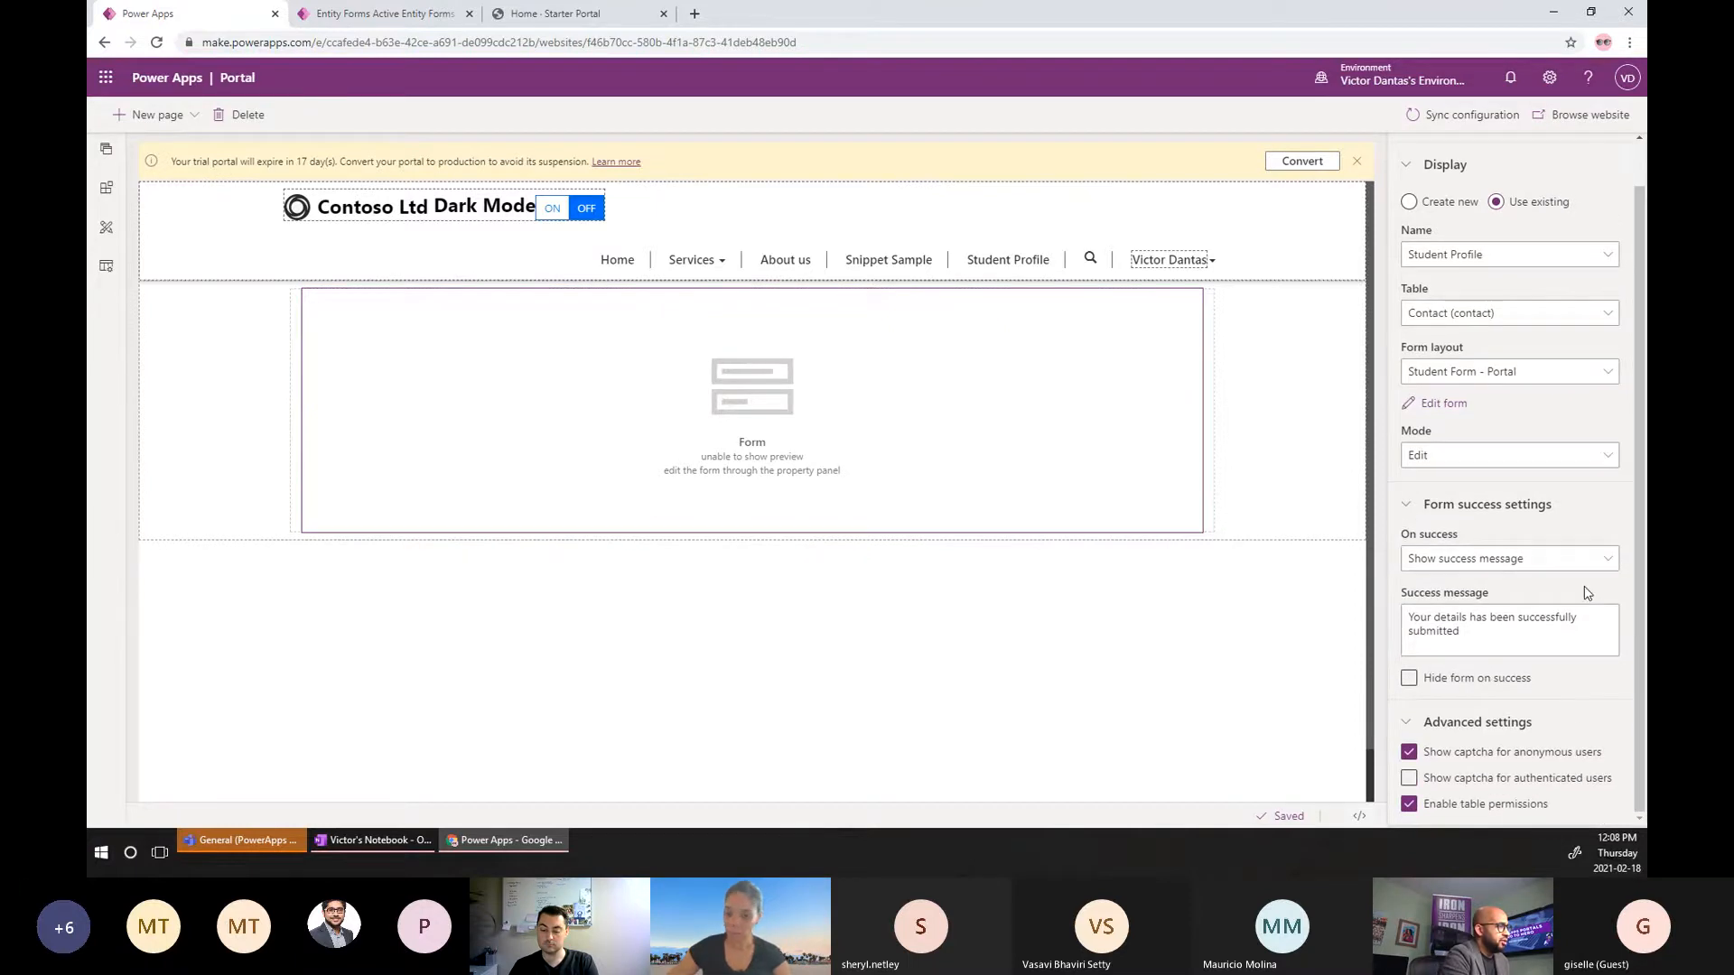
# Show the Student Profile page's Liquid source code in the Code Editor.
pyautogui.click(1359, 817)
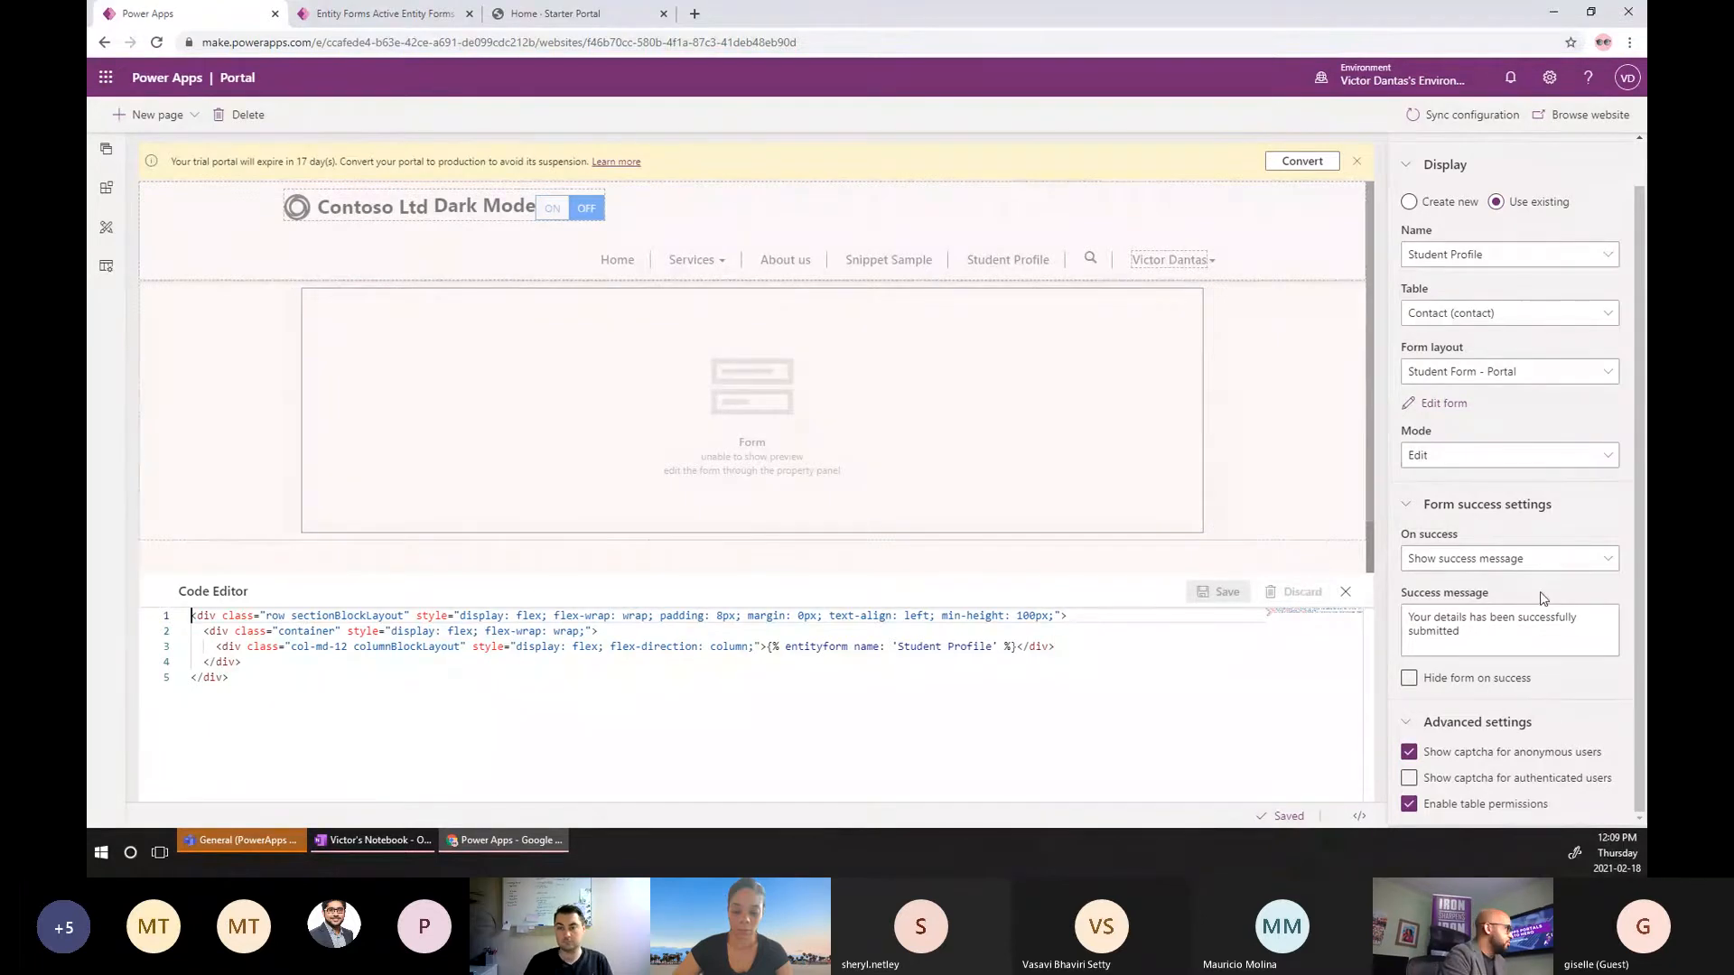
# Open the Student Profile entity form record in Portal Management, then return to the portal studio.
pyautogui.click(385, 22)
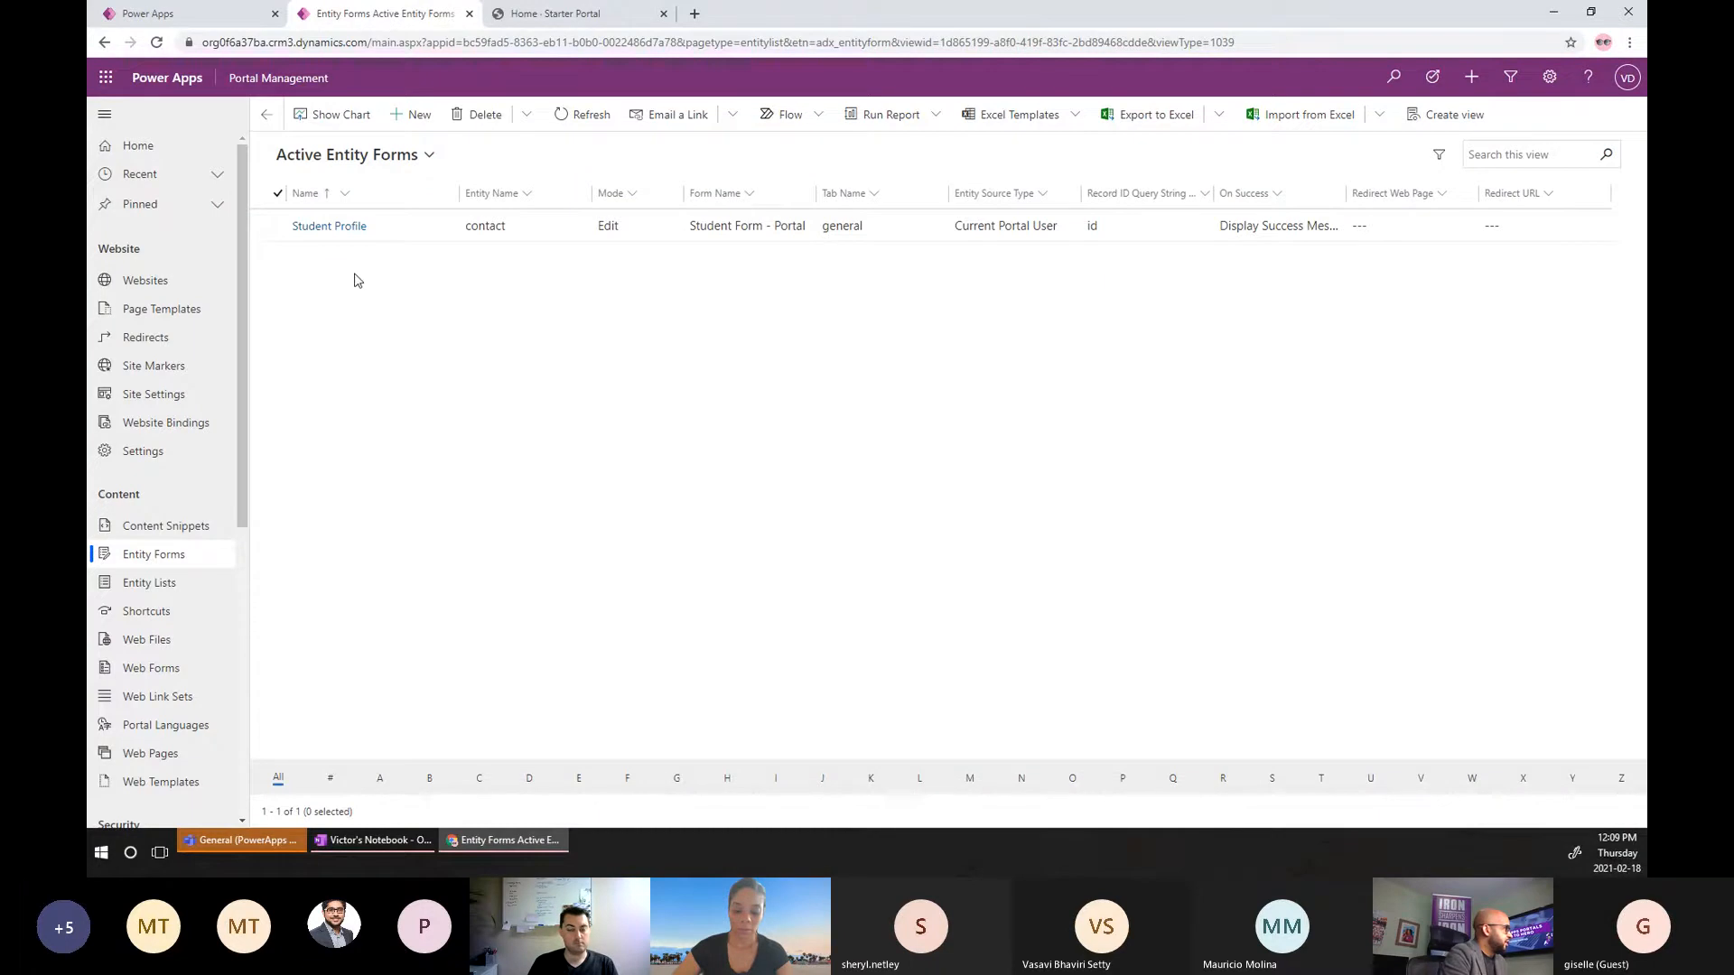
pyautogui.click(325, 230)
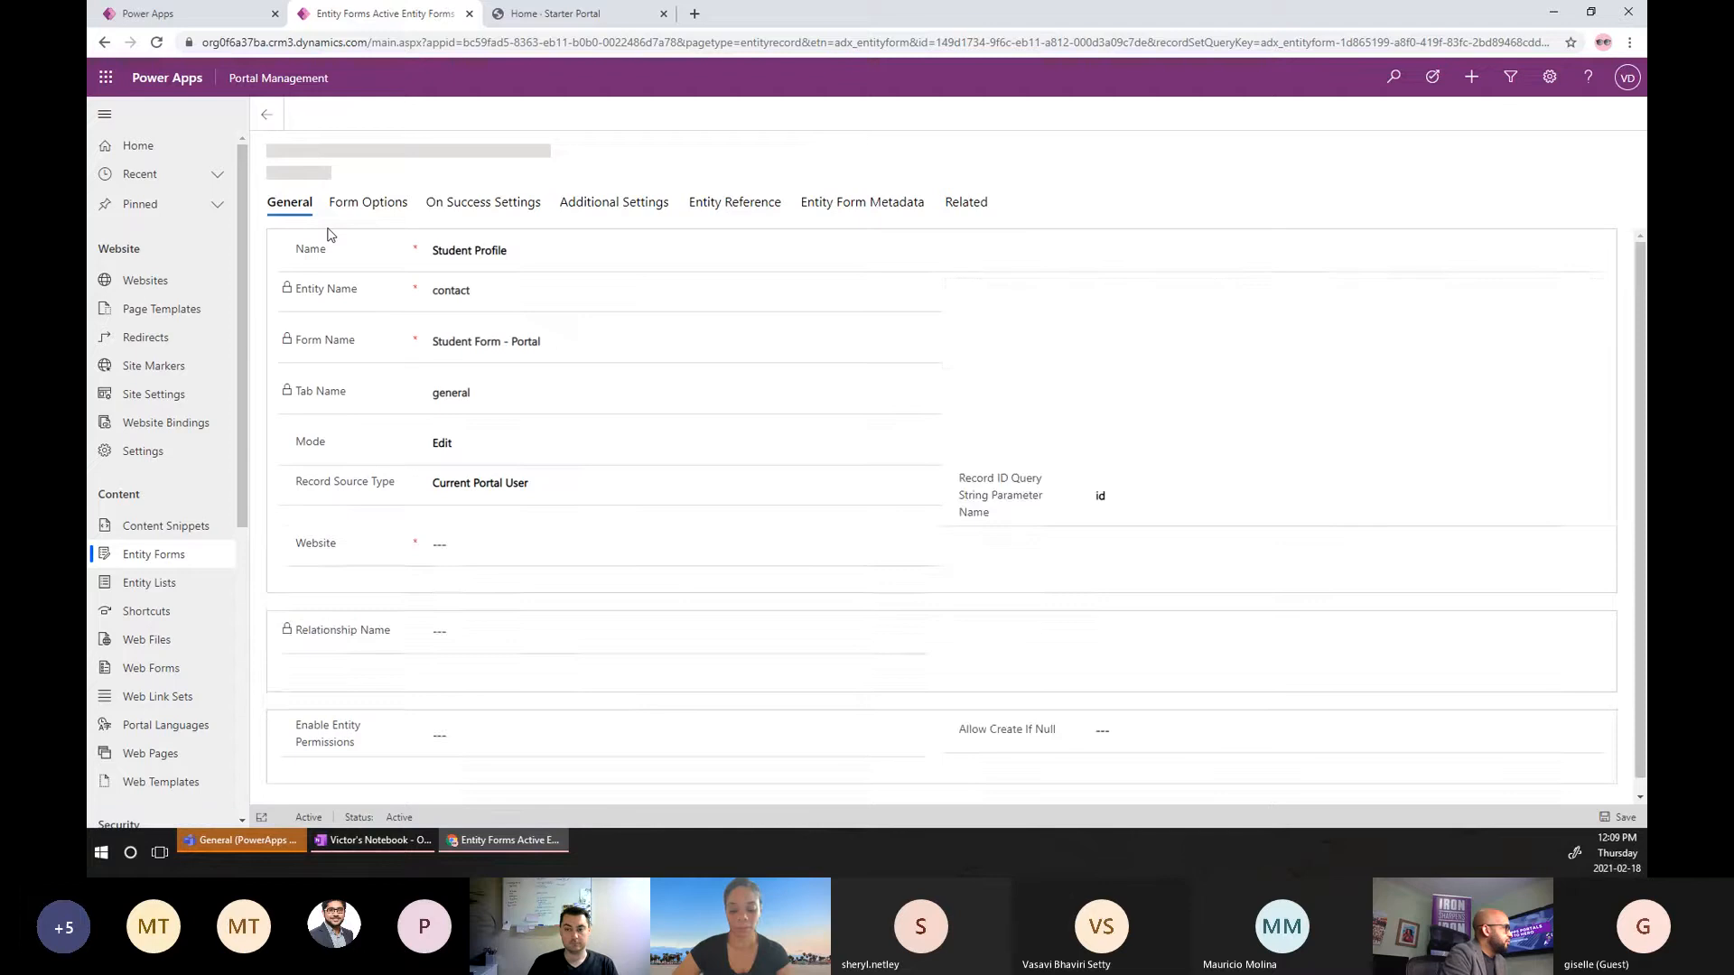
pyautogui.click(224, 15)
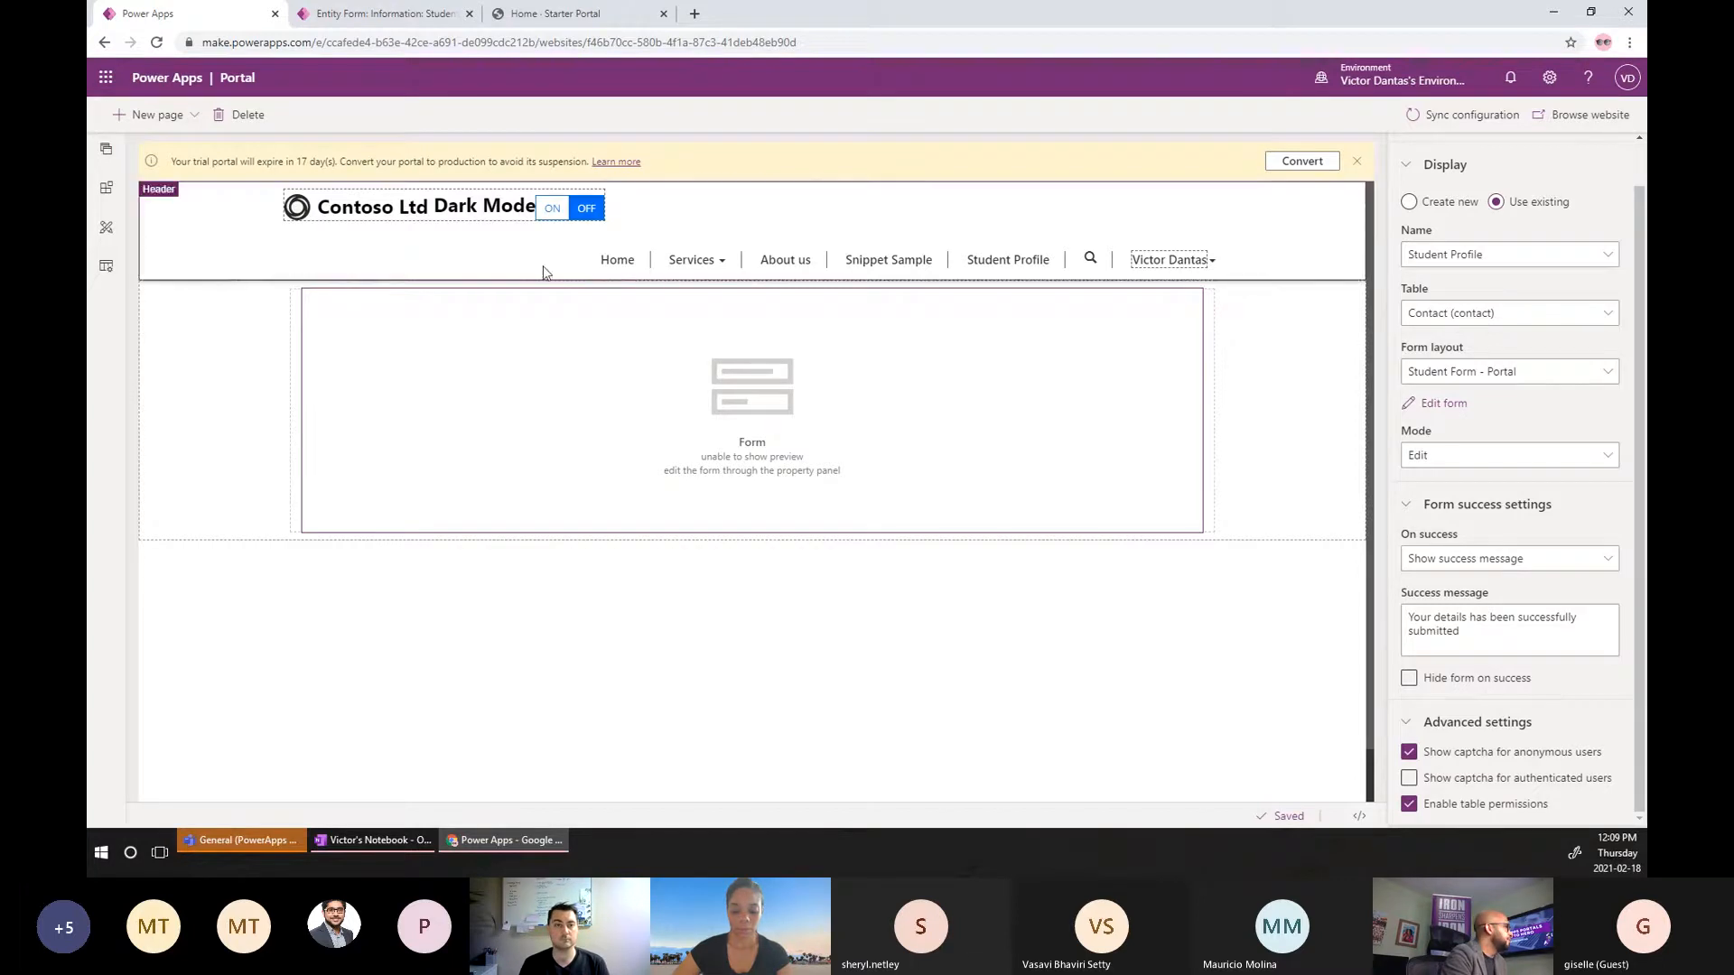
pyautogui.click(352, 17)
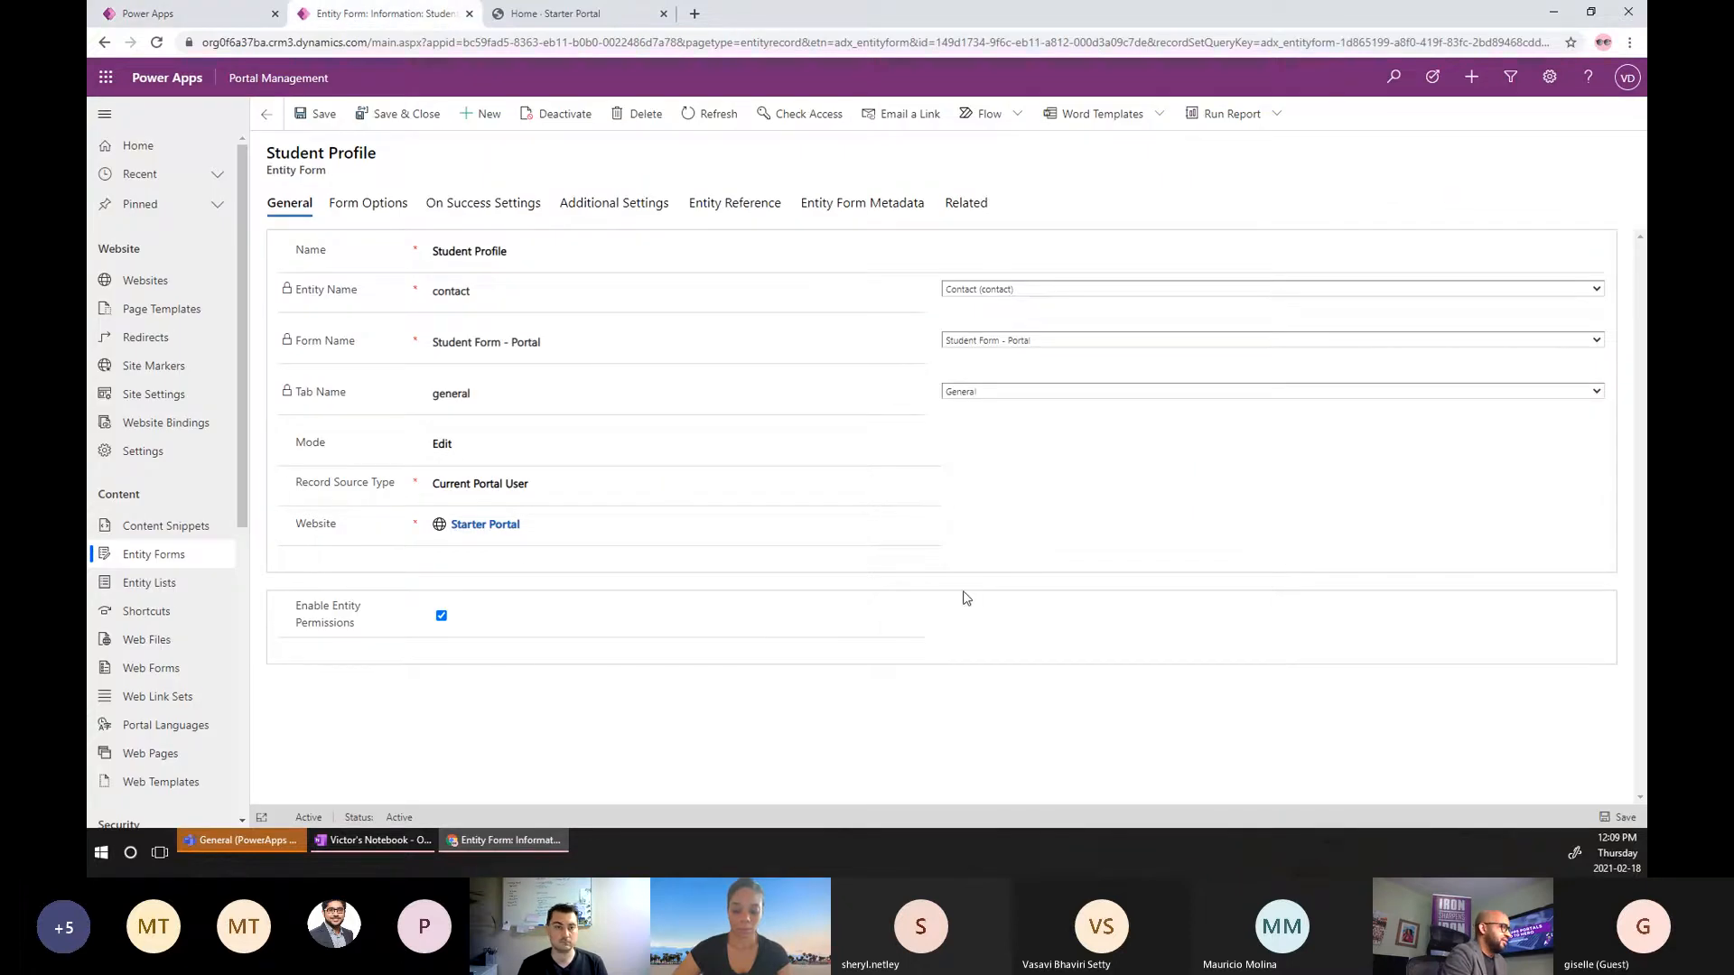
pyautogui.click(181, 16)
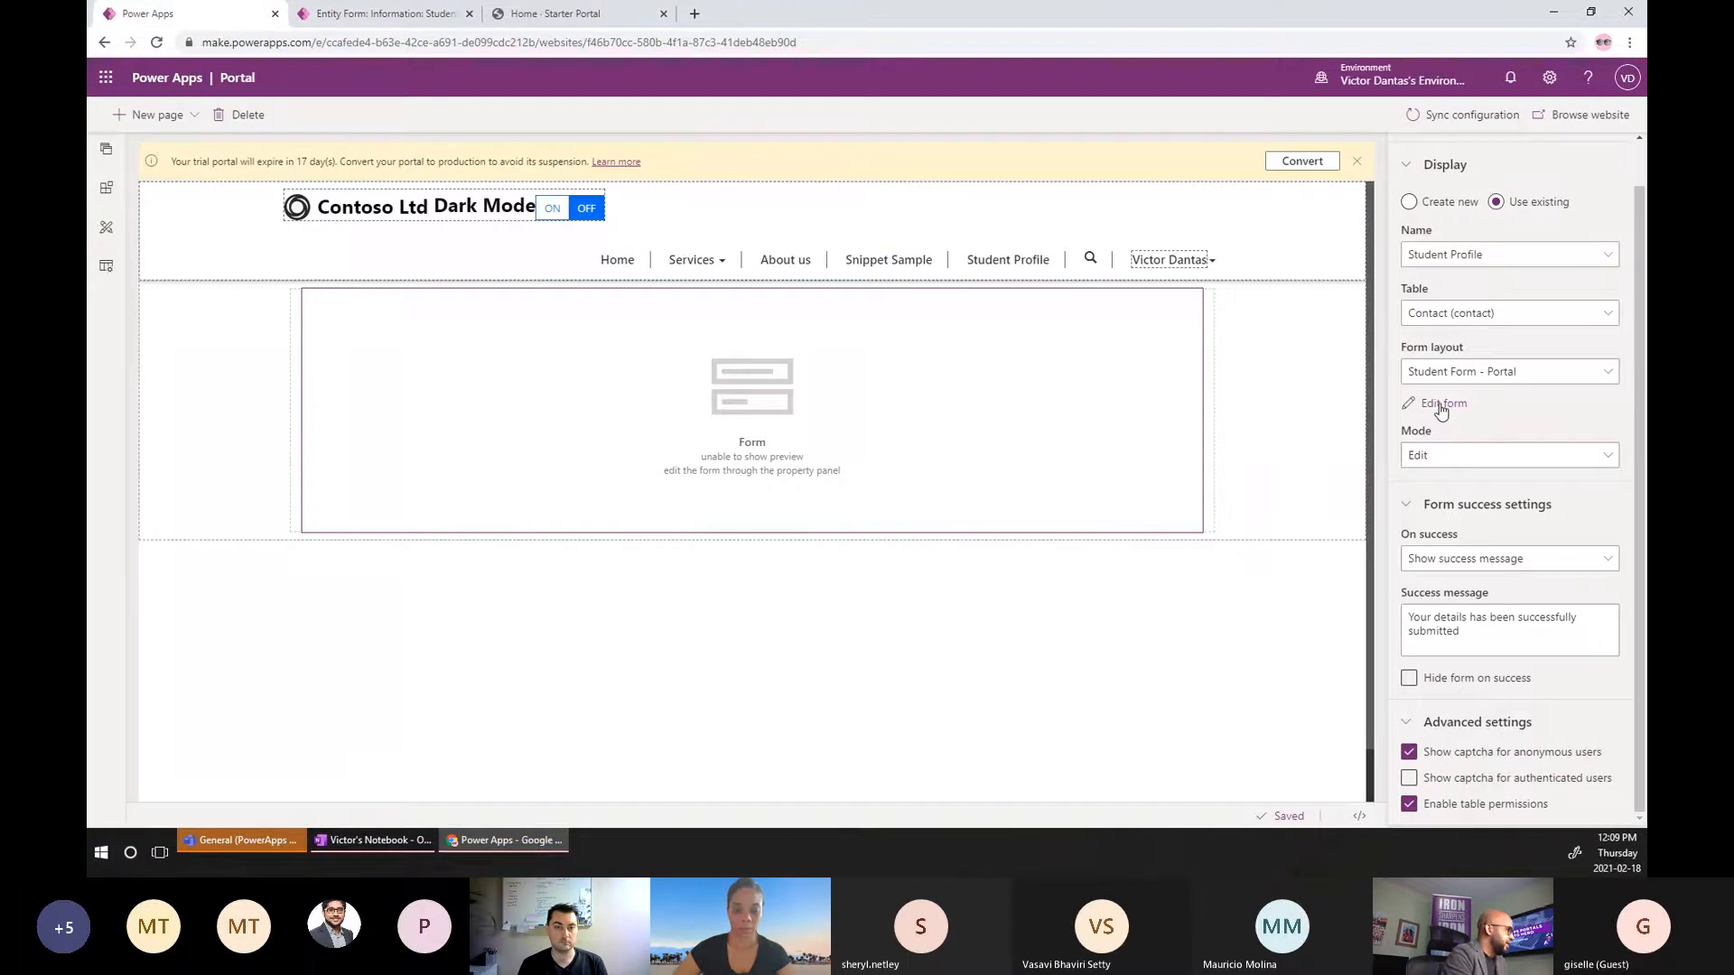
# Open the Student Form - Portal layout in the form designer, then return to the Student Profile entity form.
pyautogui.click(1442, 409)
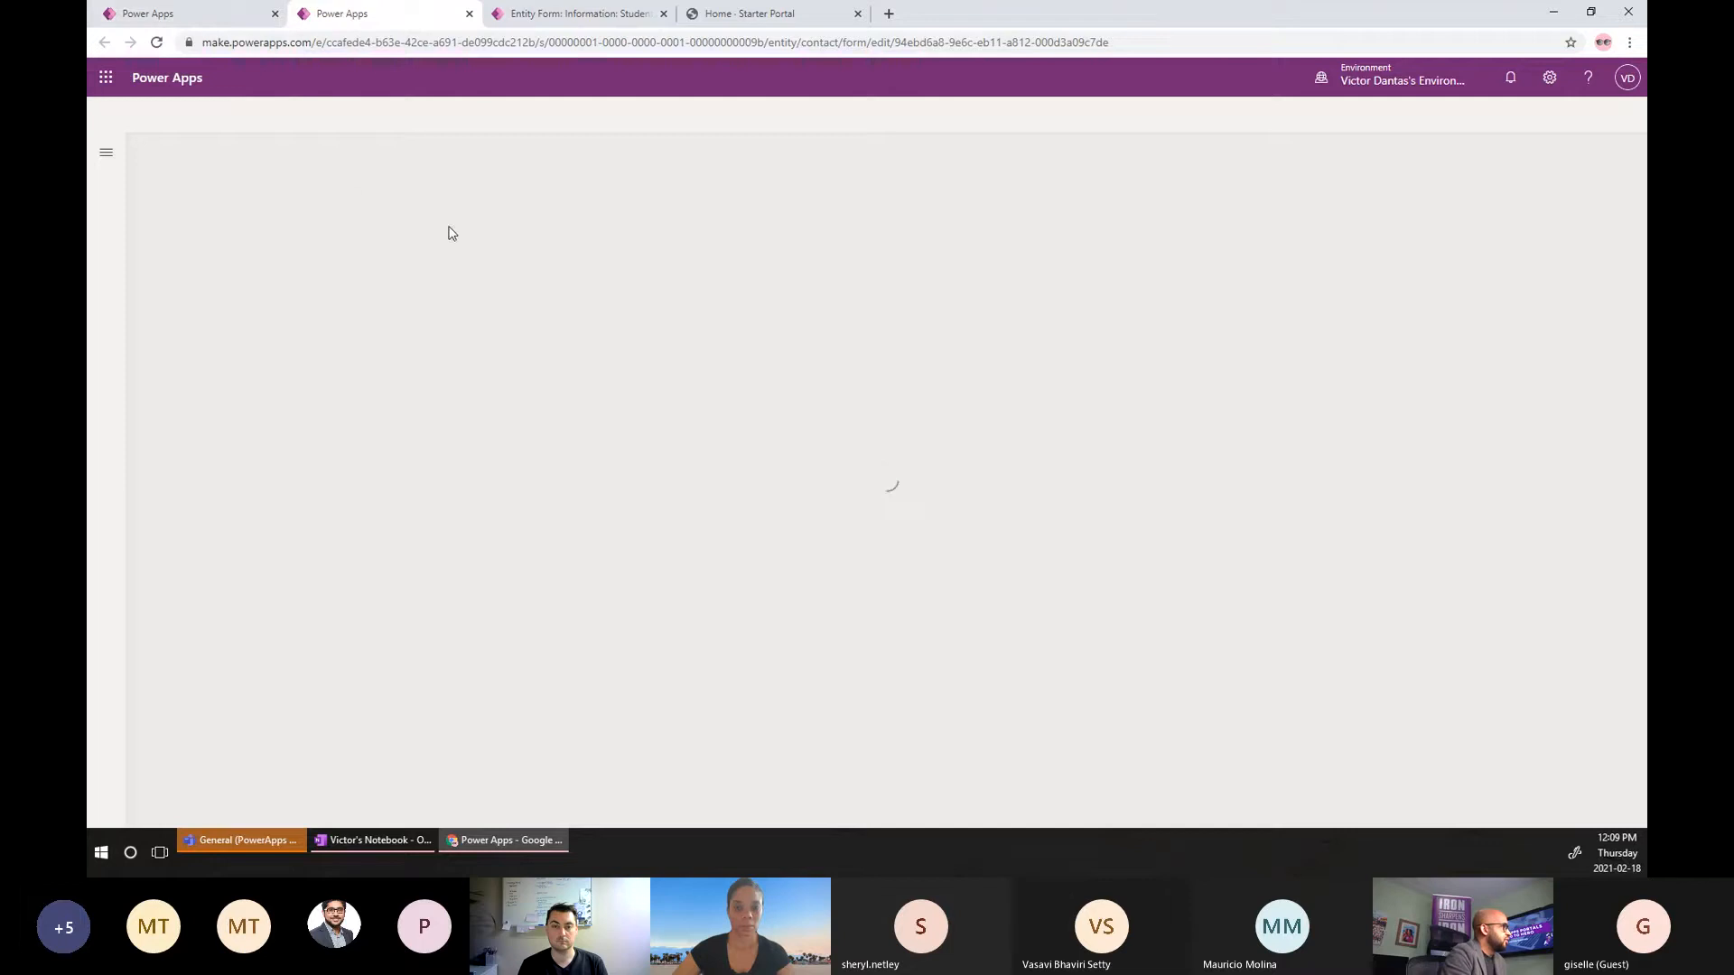
pyautogui.click(207, 15)
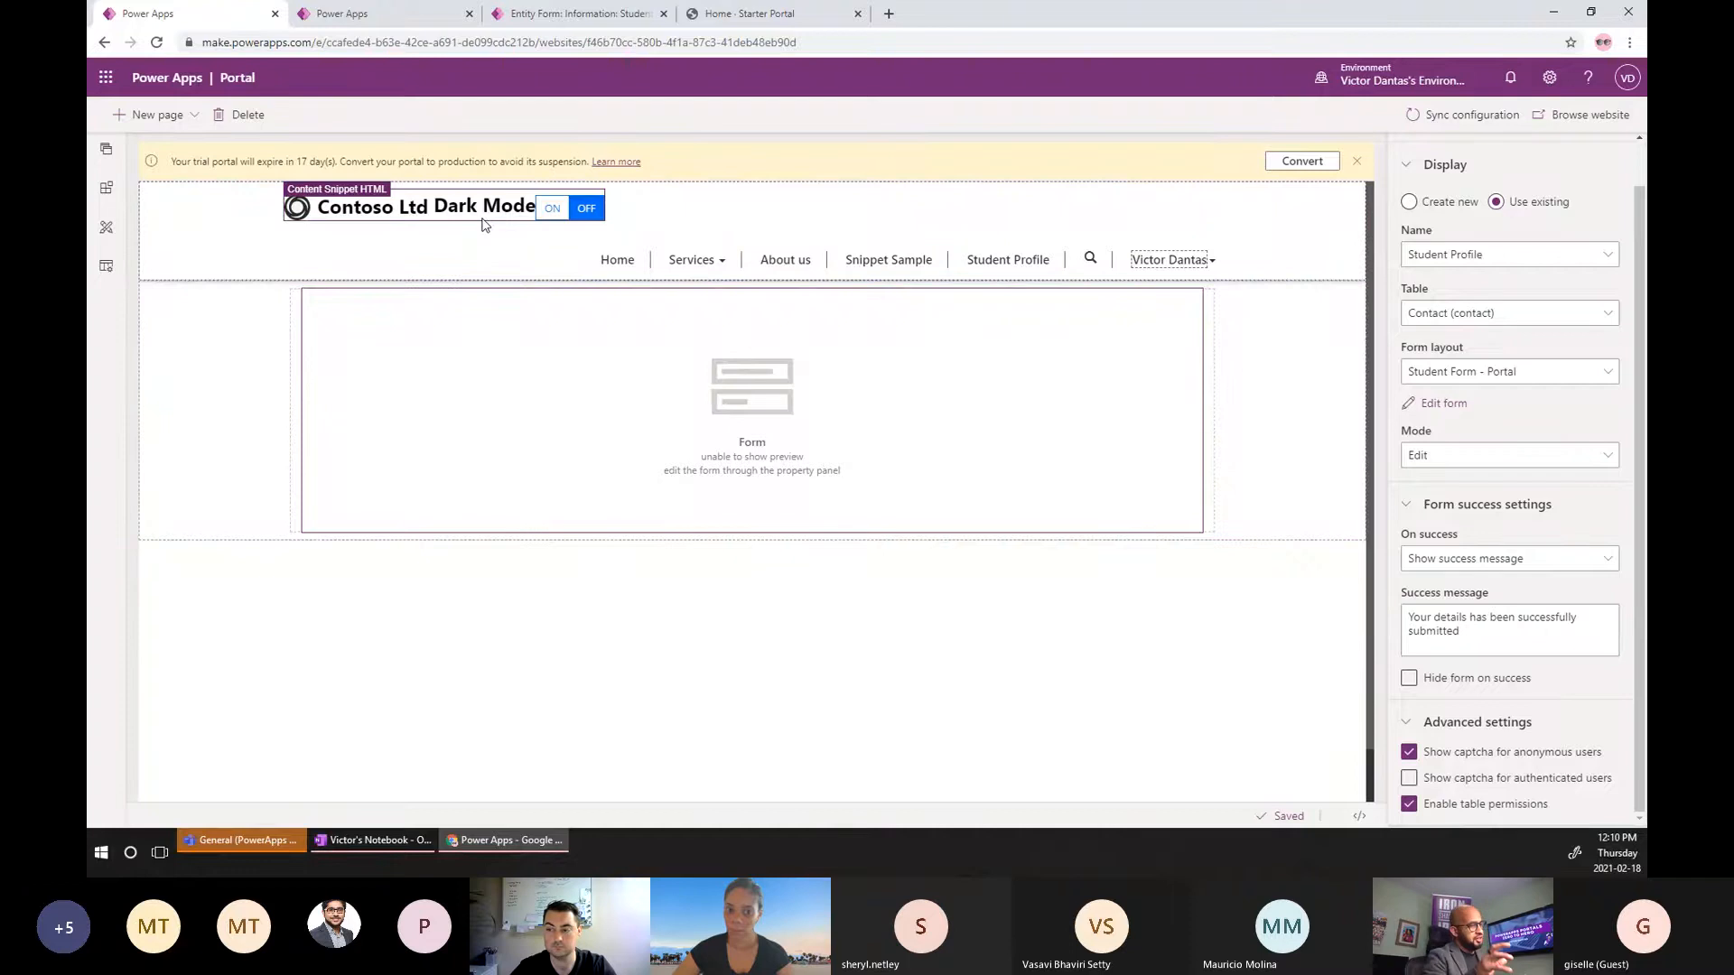
pyautogui.click(1443, 403)
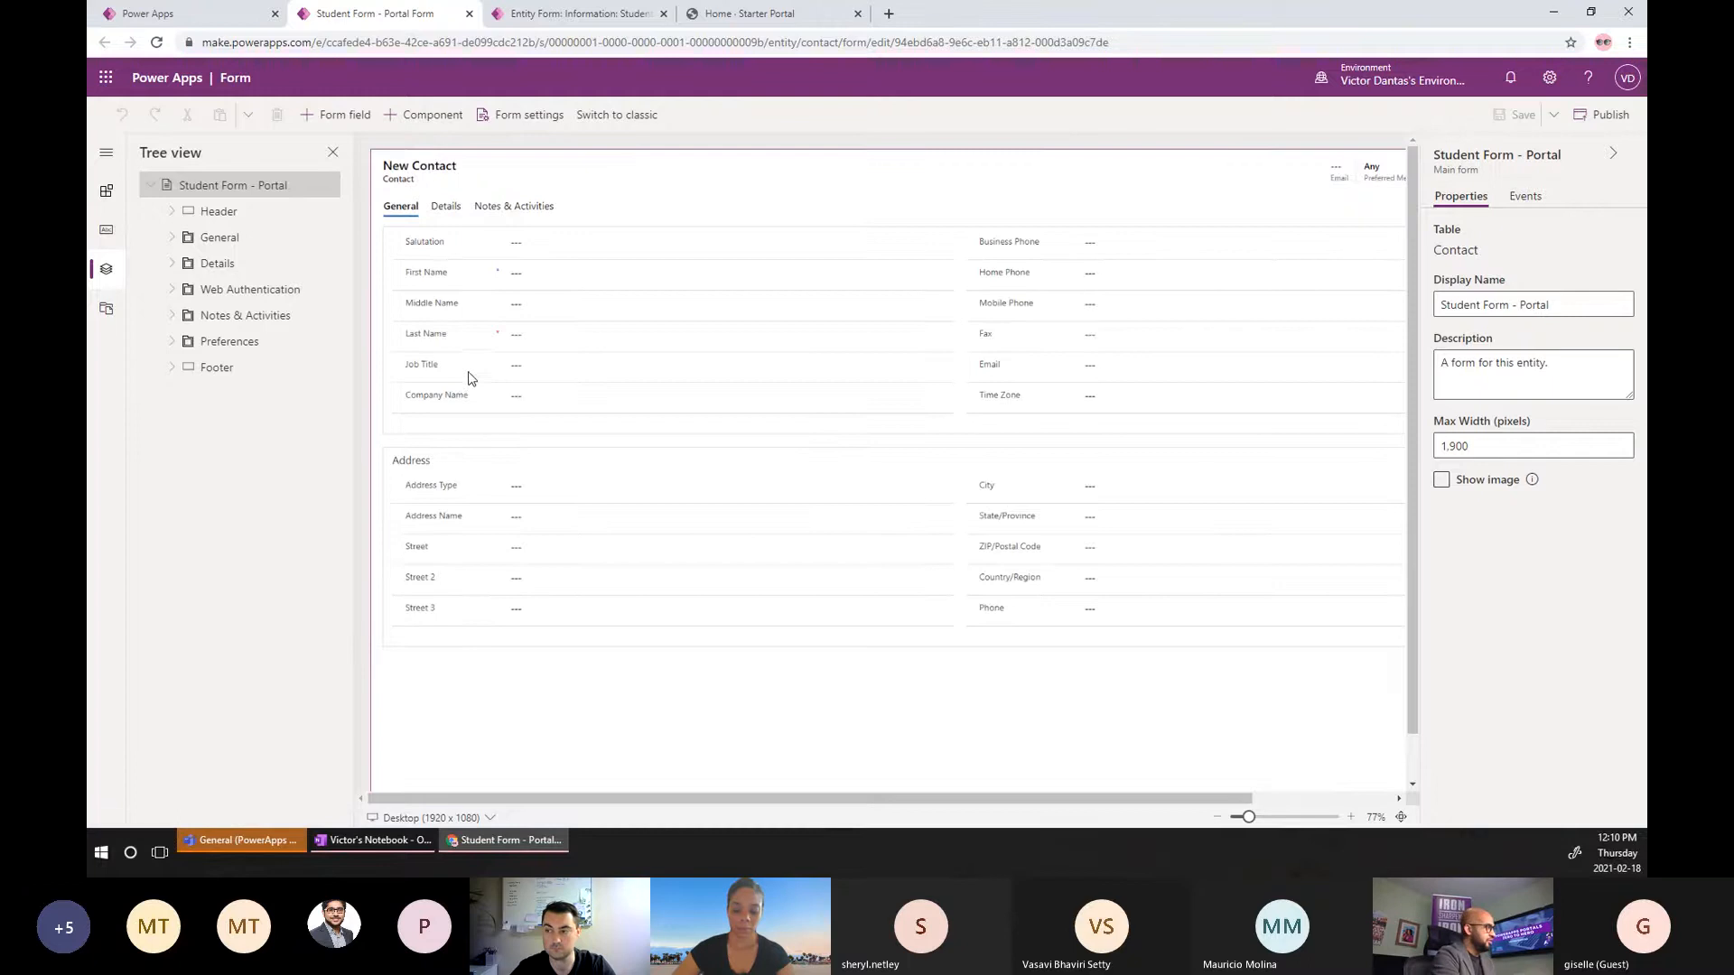
pyautogui.scroll(-1, 639, 289)
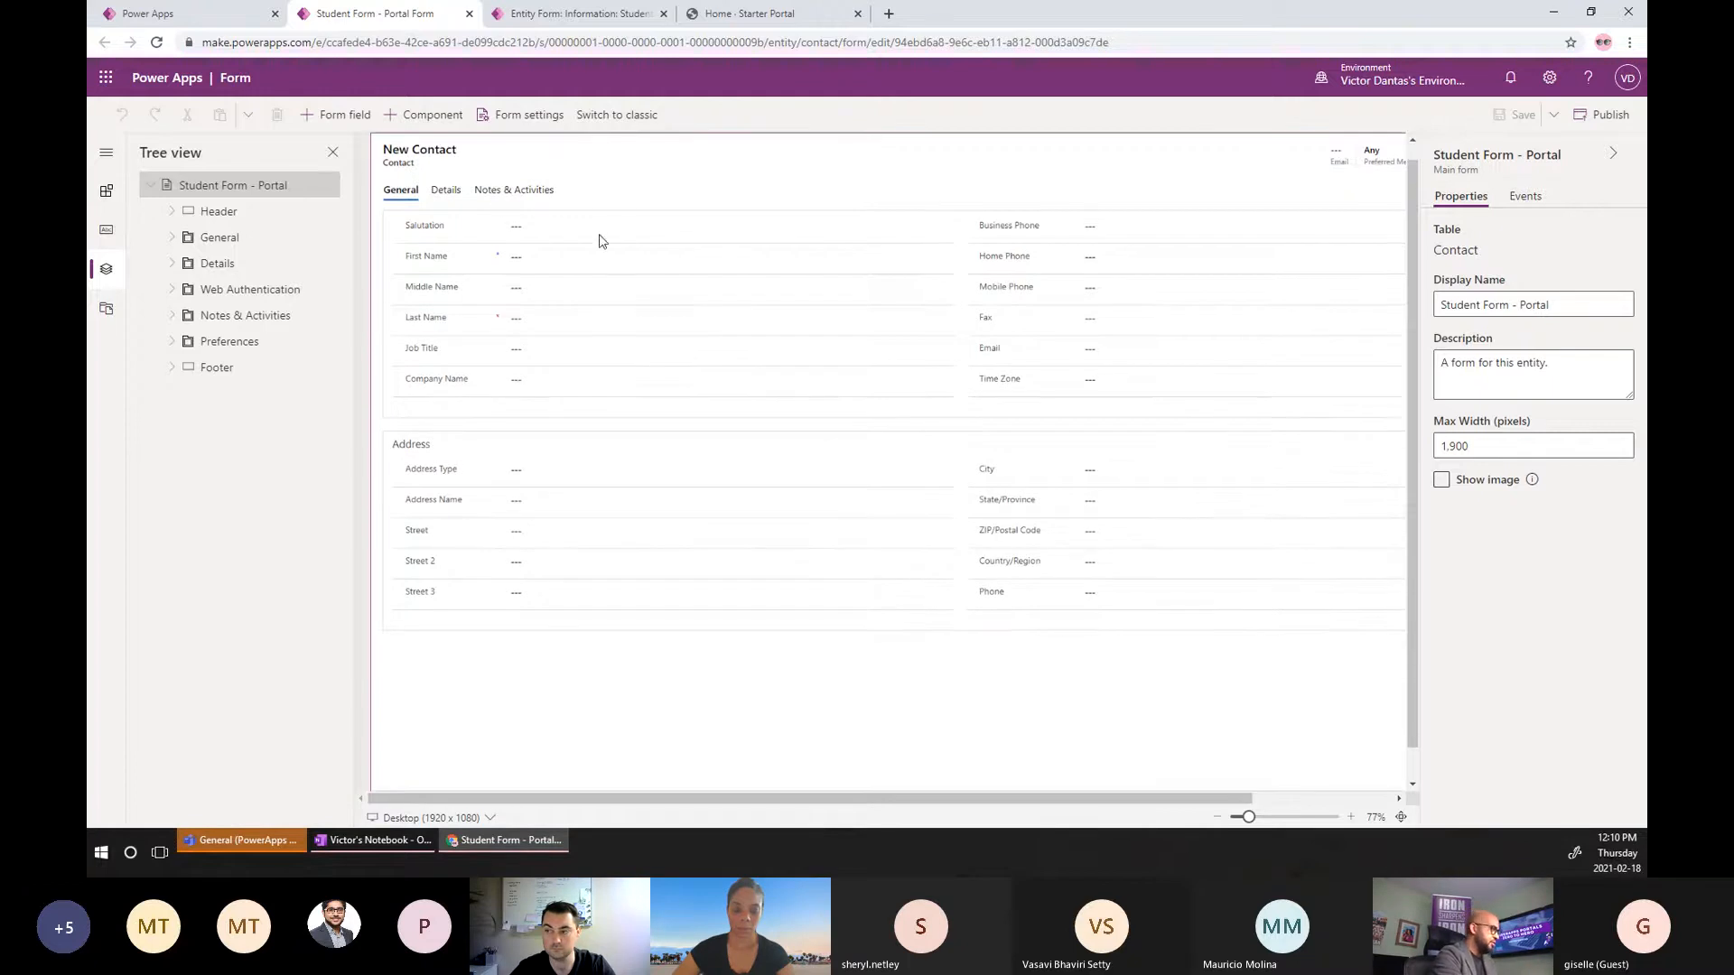
pyautogui.click(591, 18)
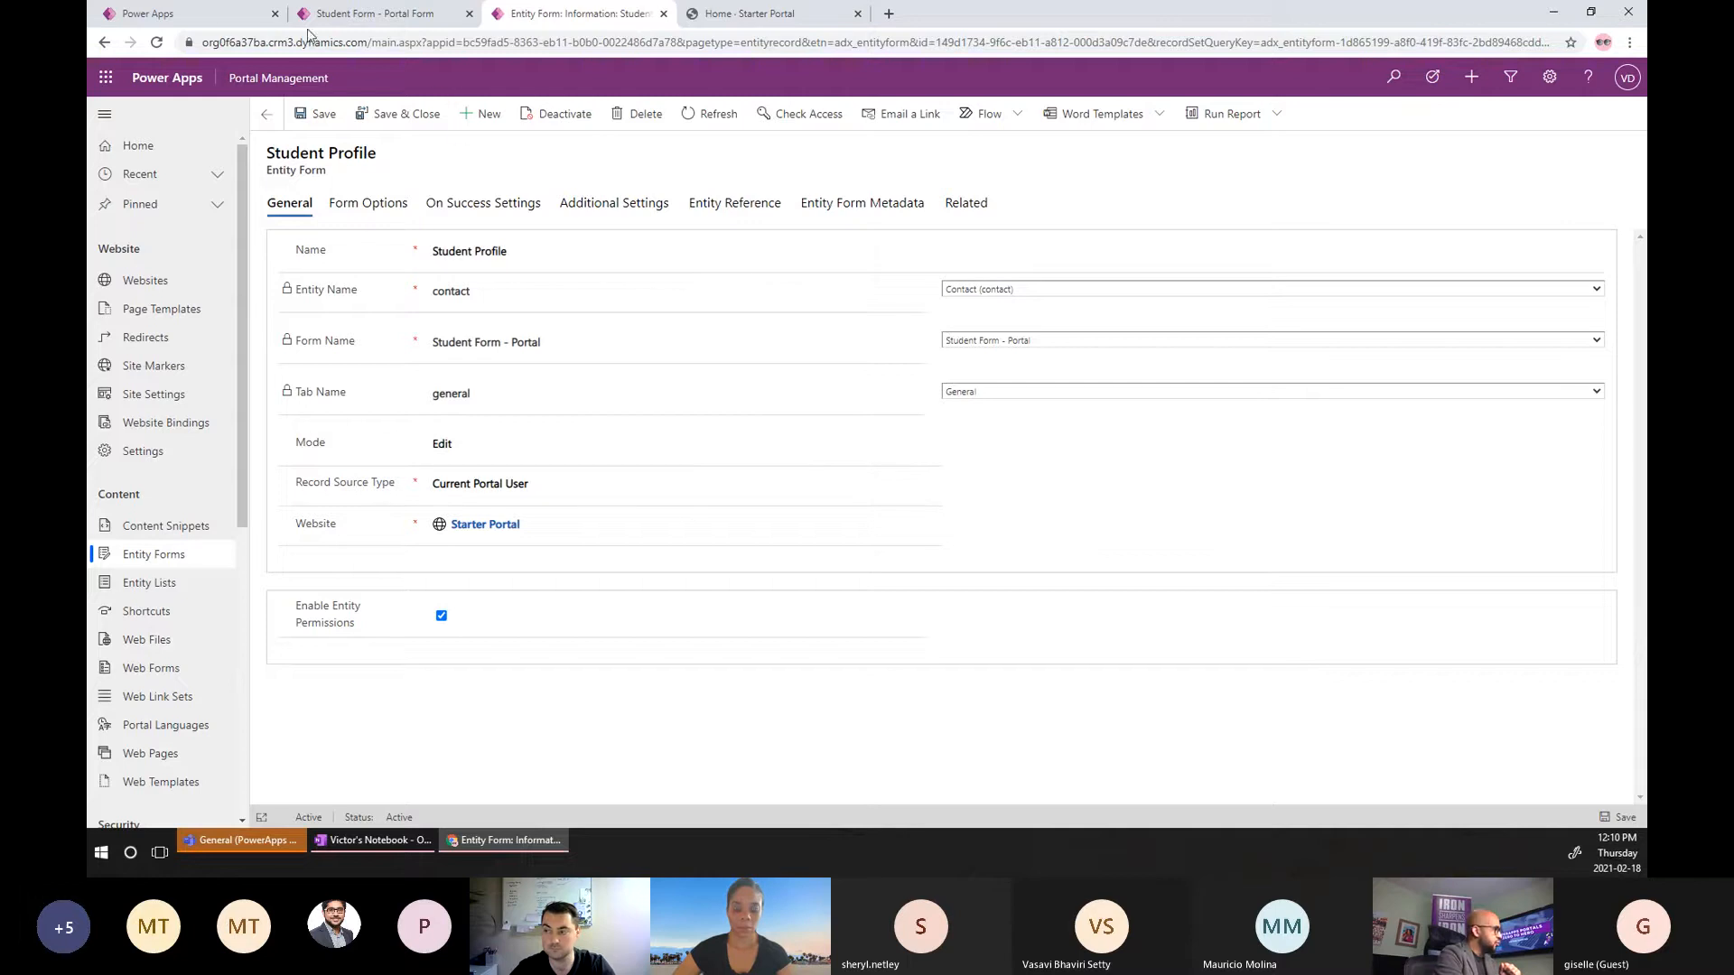
# Review the Student Profile entity form's General tab, checking the form mode options without changing them.
pyautogui.click(205, 24)
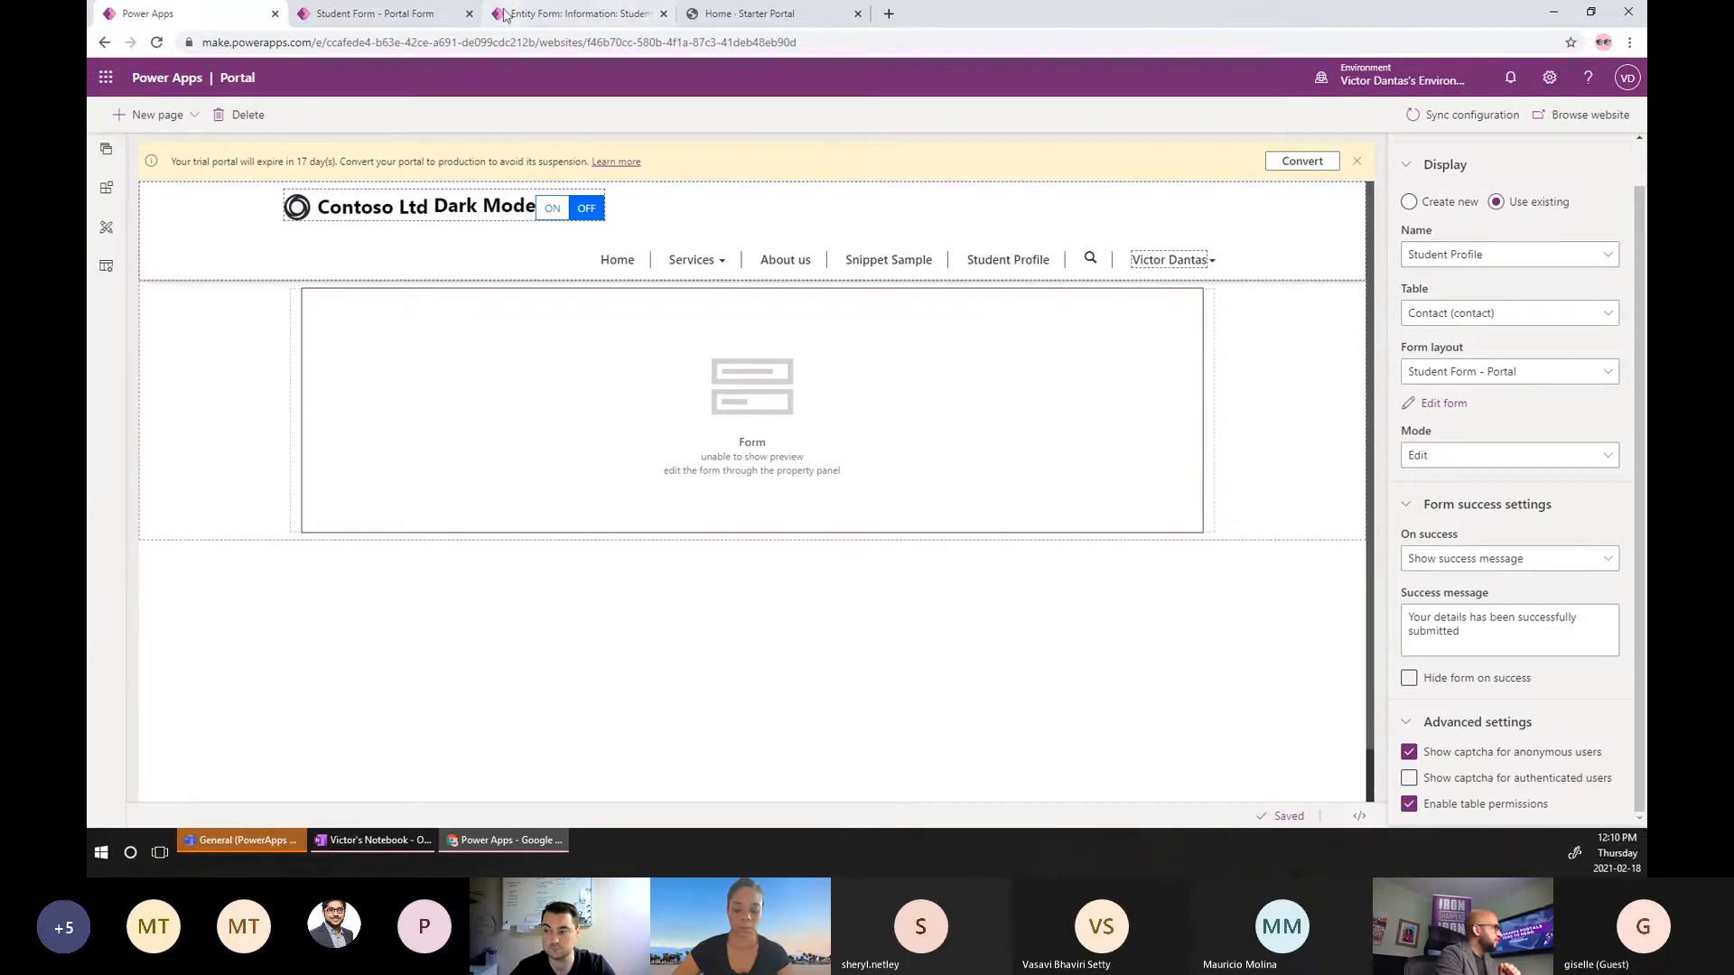
pyautogui.click(540, 20)
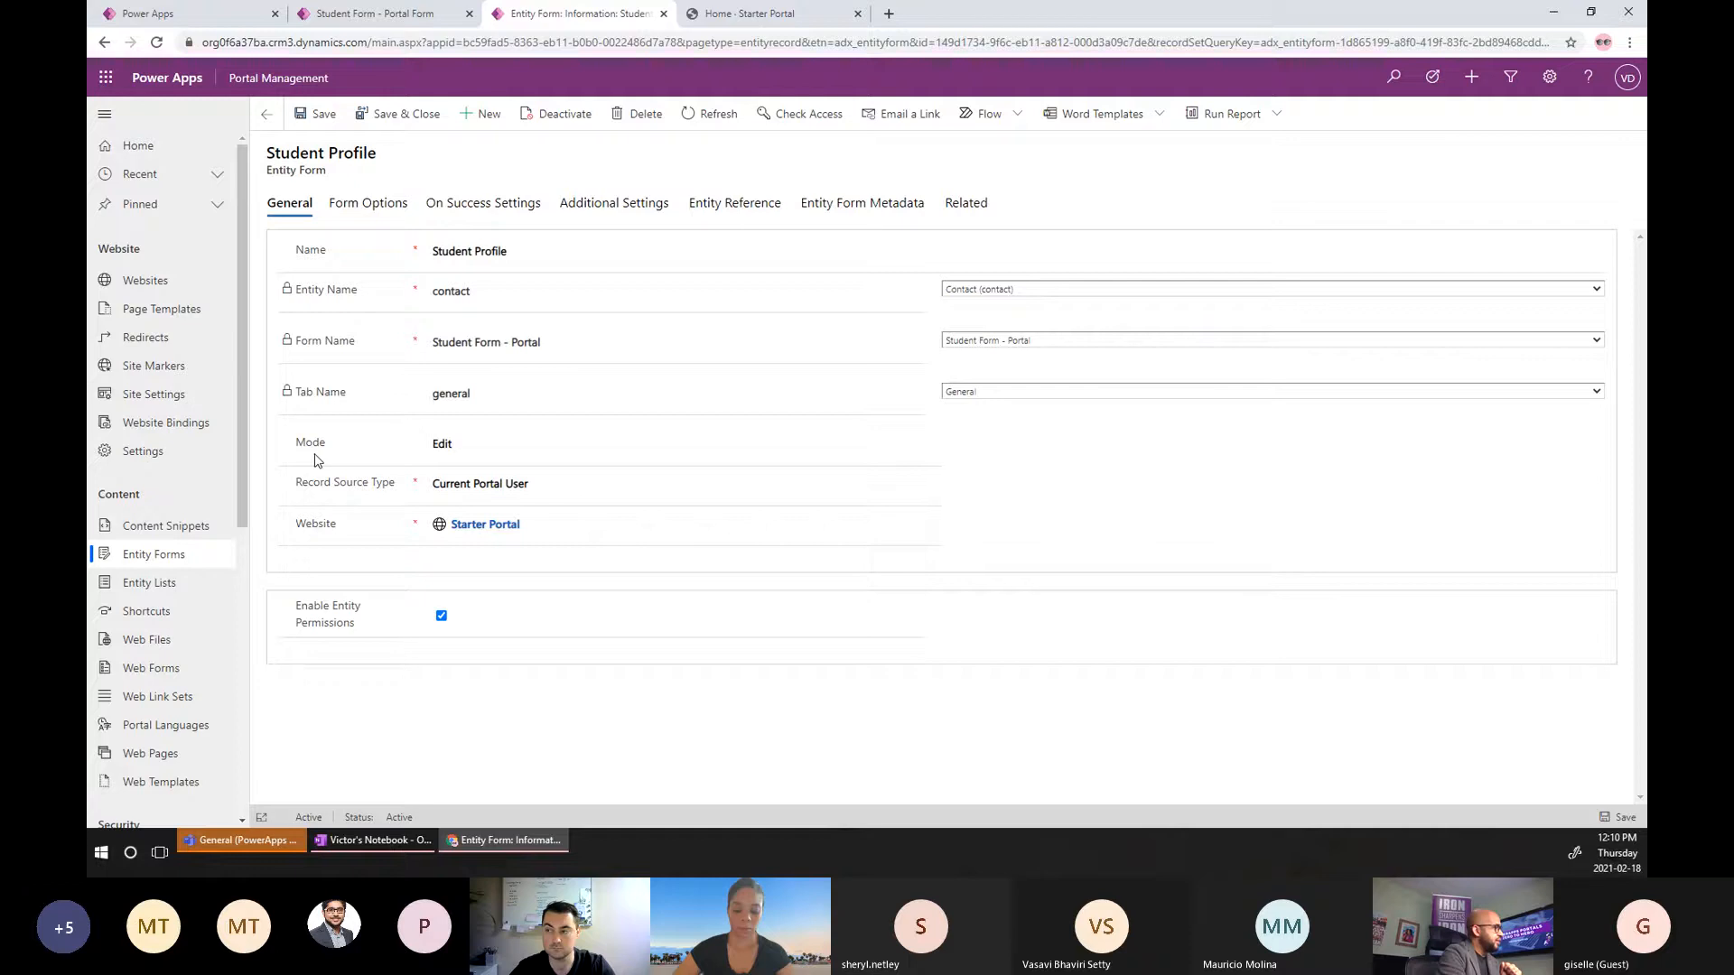
pyautogui.click(492, 451)
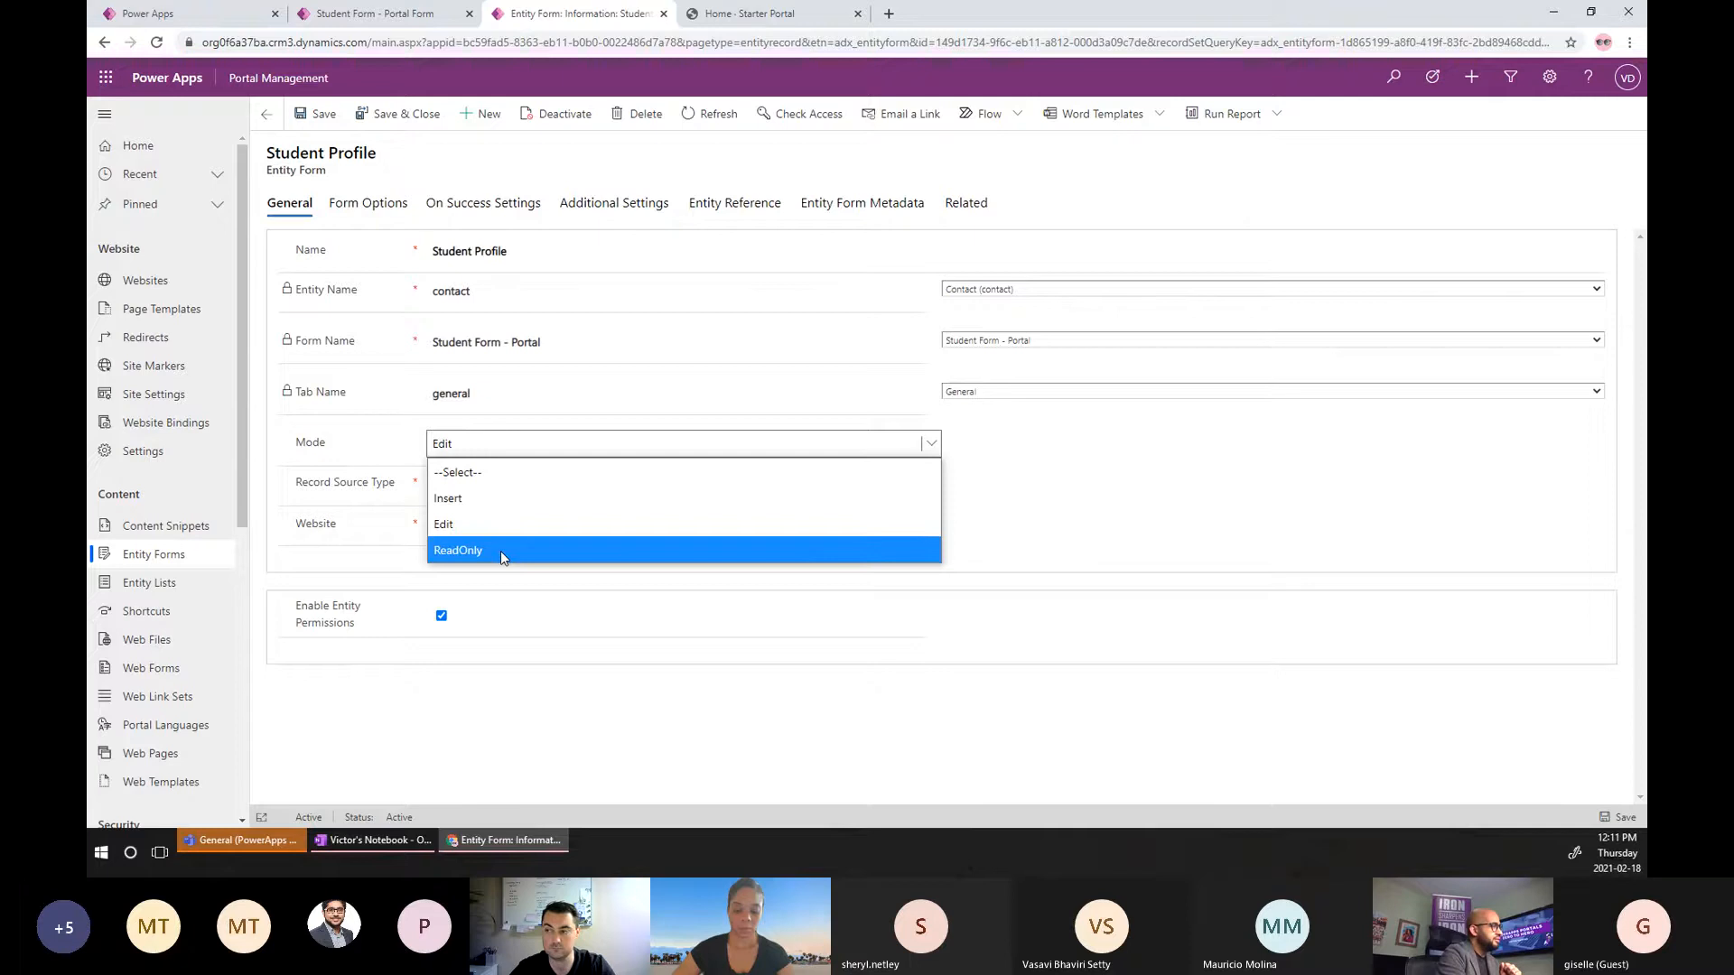
pyautogui.click(988, 442)
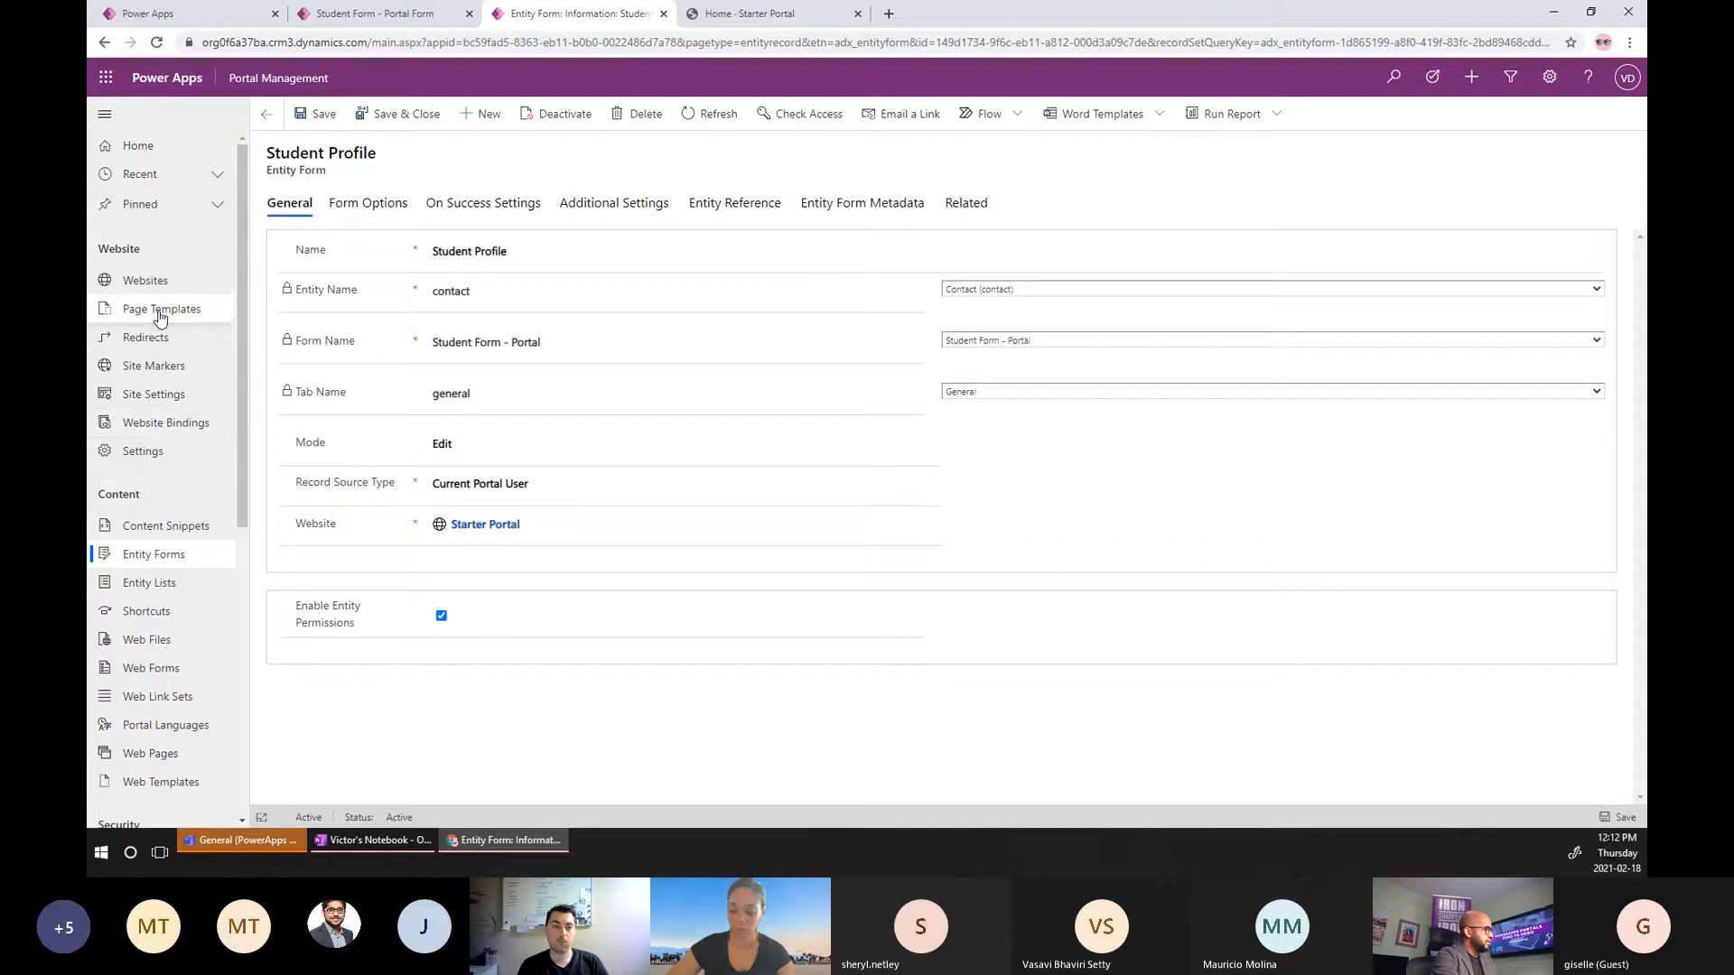
pyautogui.scroll(-3, 120, 577)
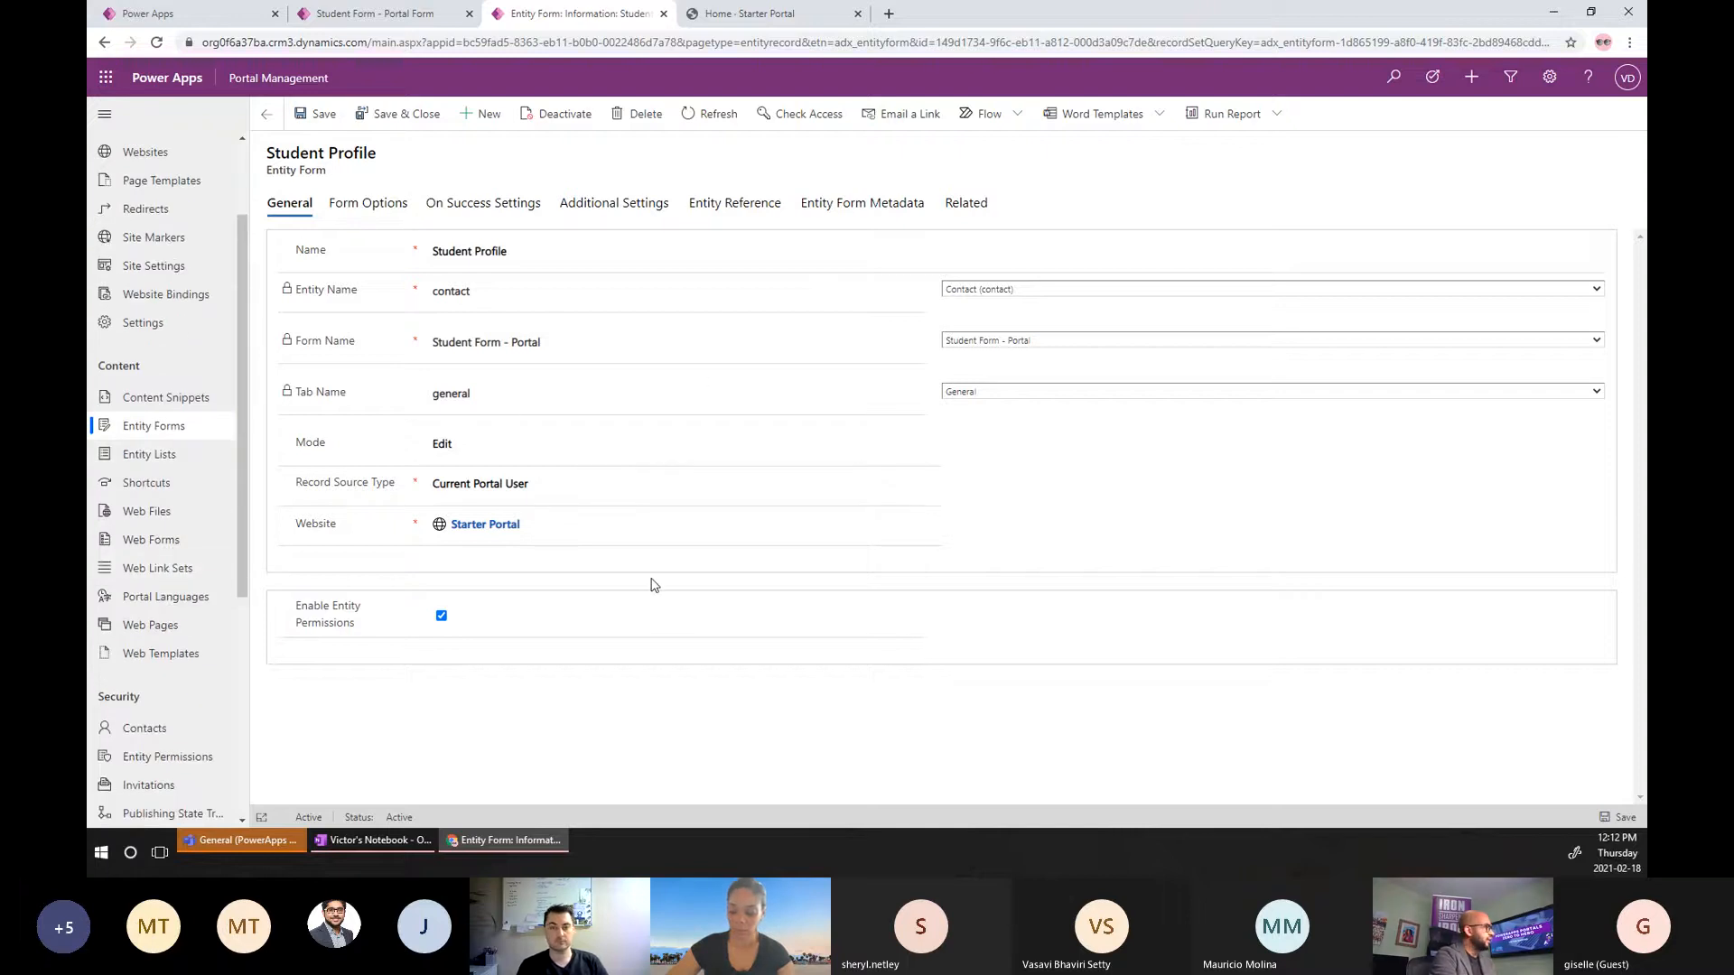
# Review the Form Options fields: Validation Summary Header Text, Instructions and Record Not Found Message.
pyautogui.click(380, 211)
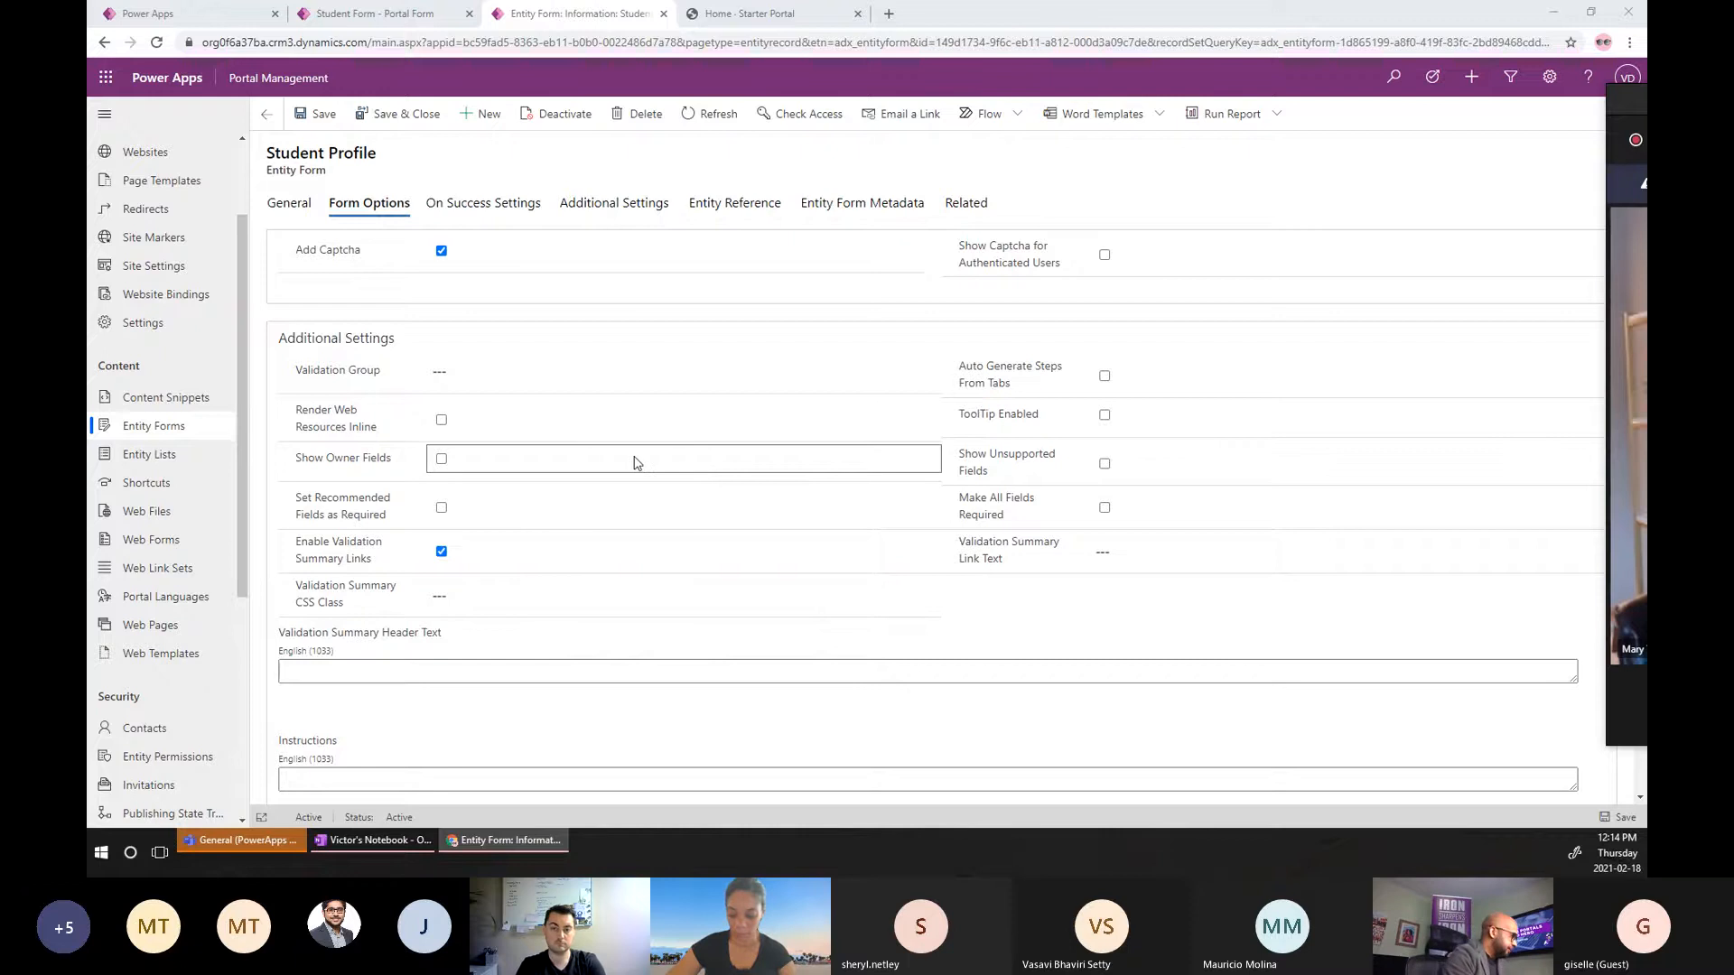
pyautogui.scroll(-1, 632, 462)
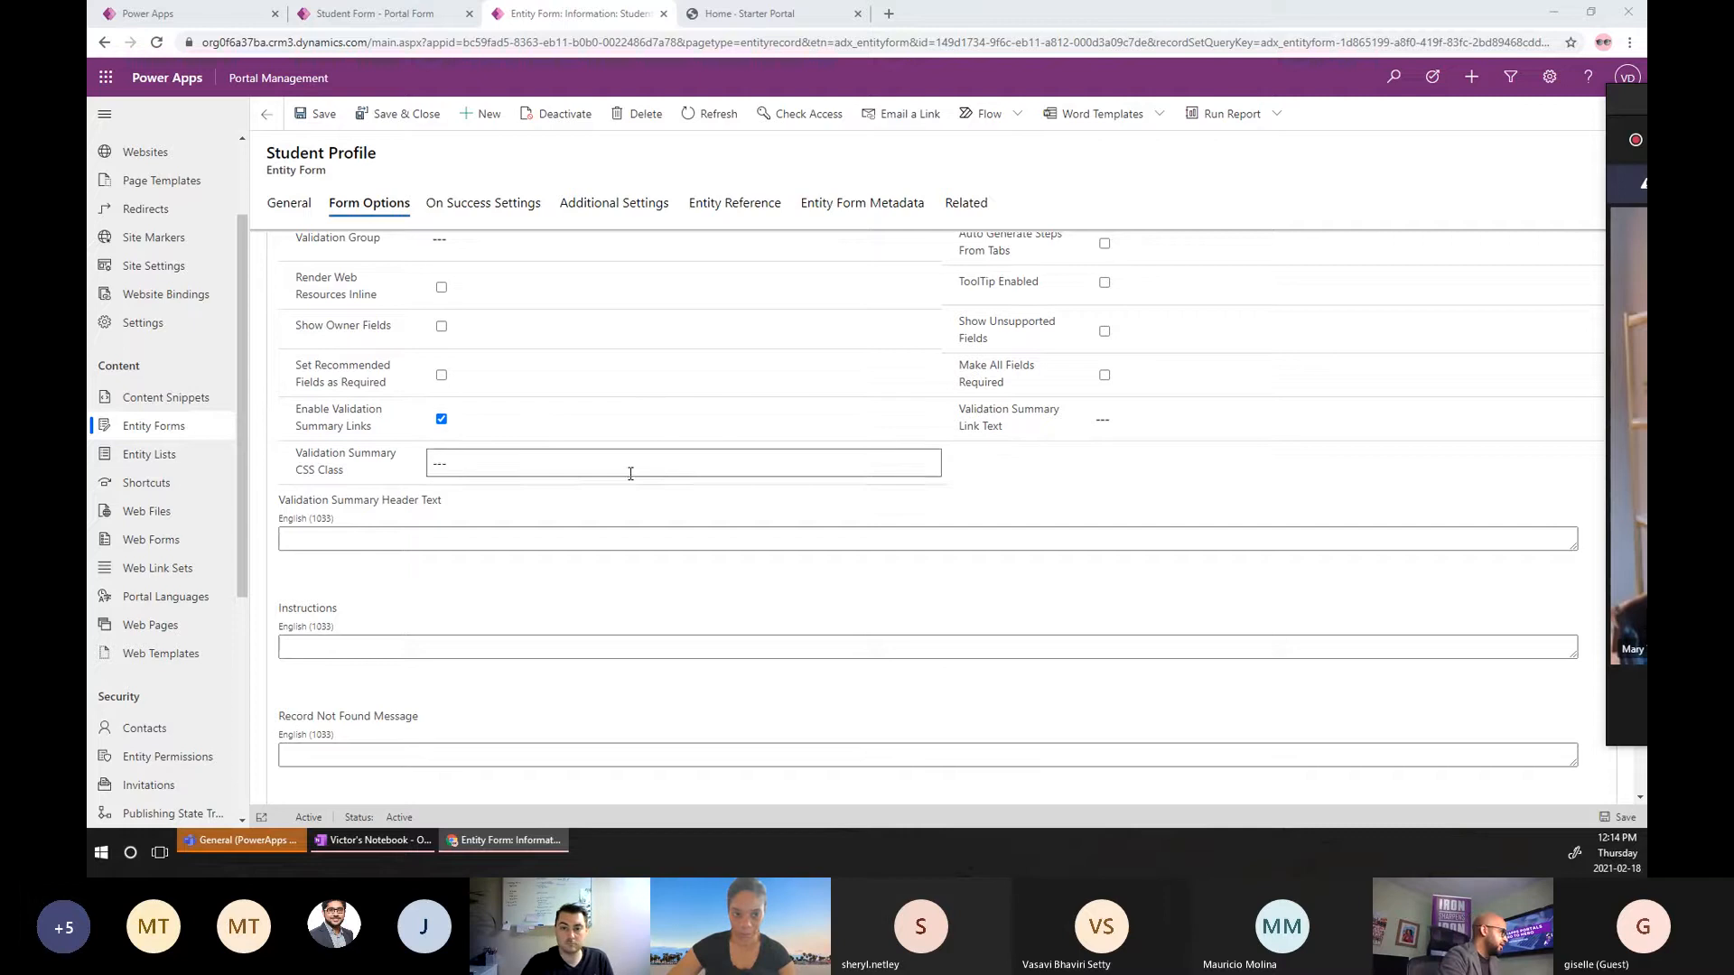
pyautogui.scroll(-1, 557, 563)
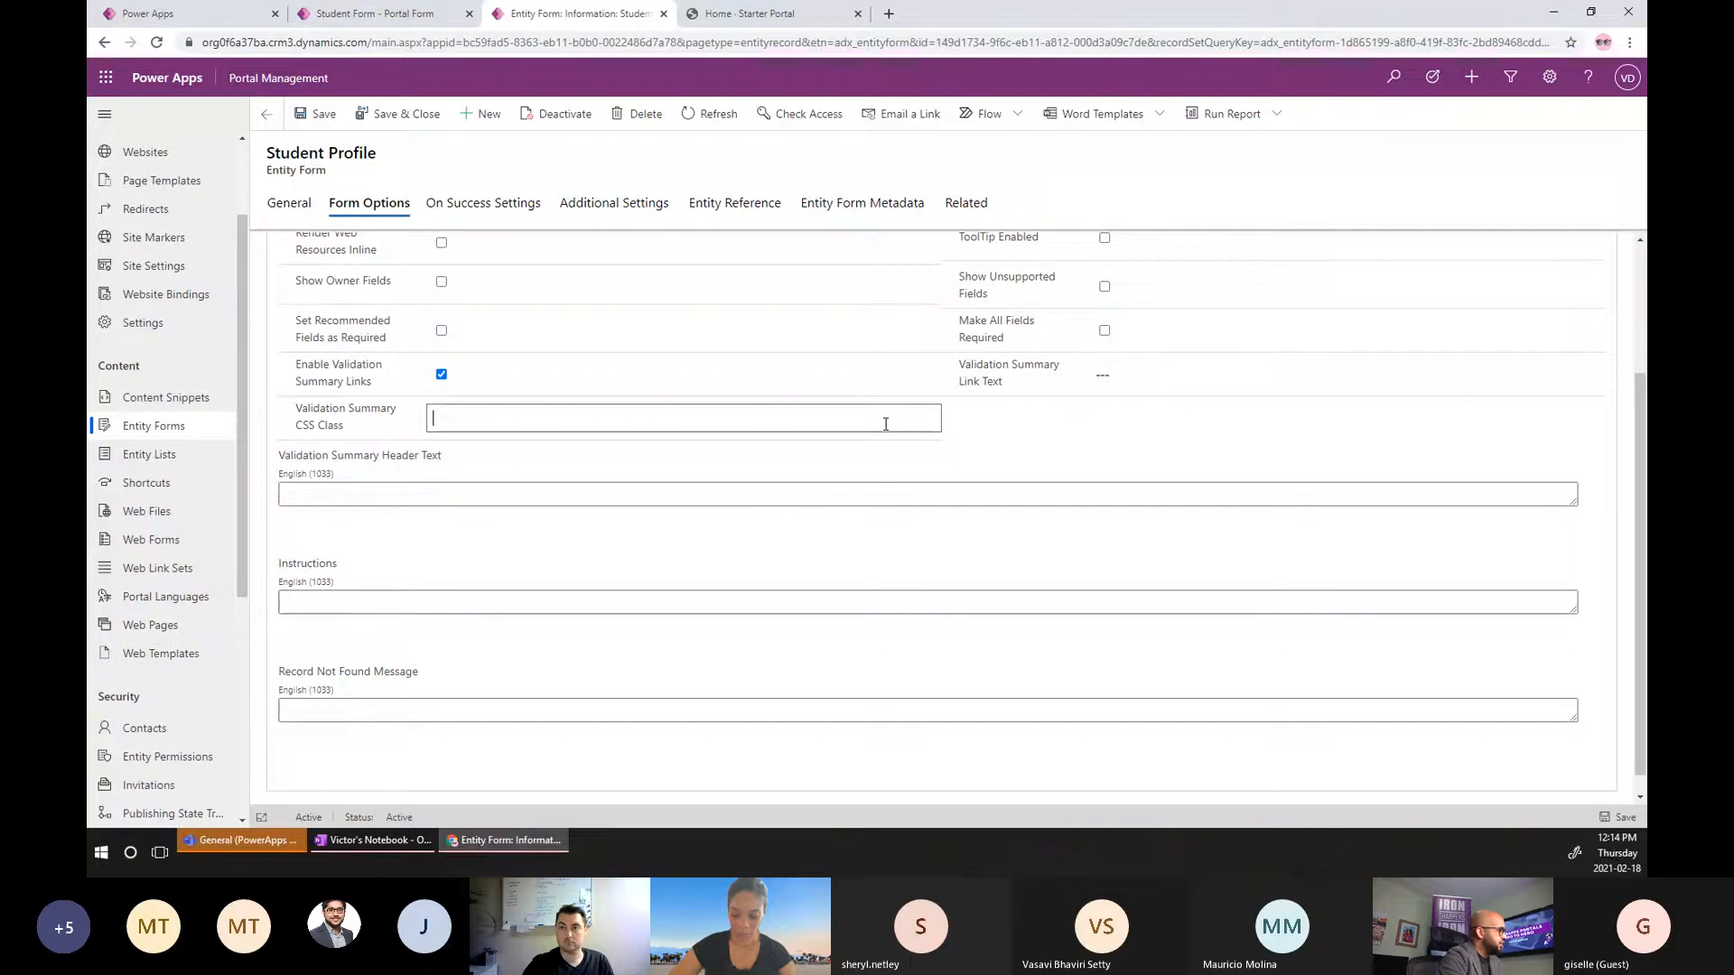
pyautogui.scroll(-1, 822, 593)
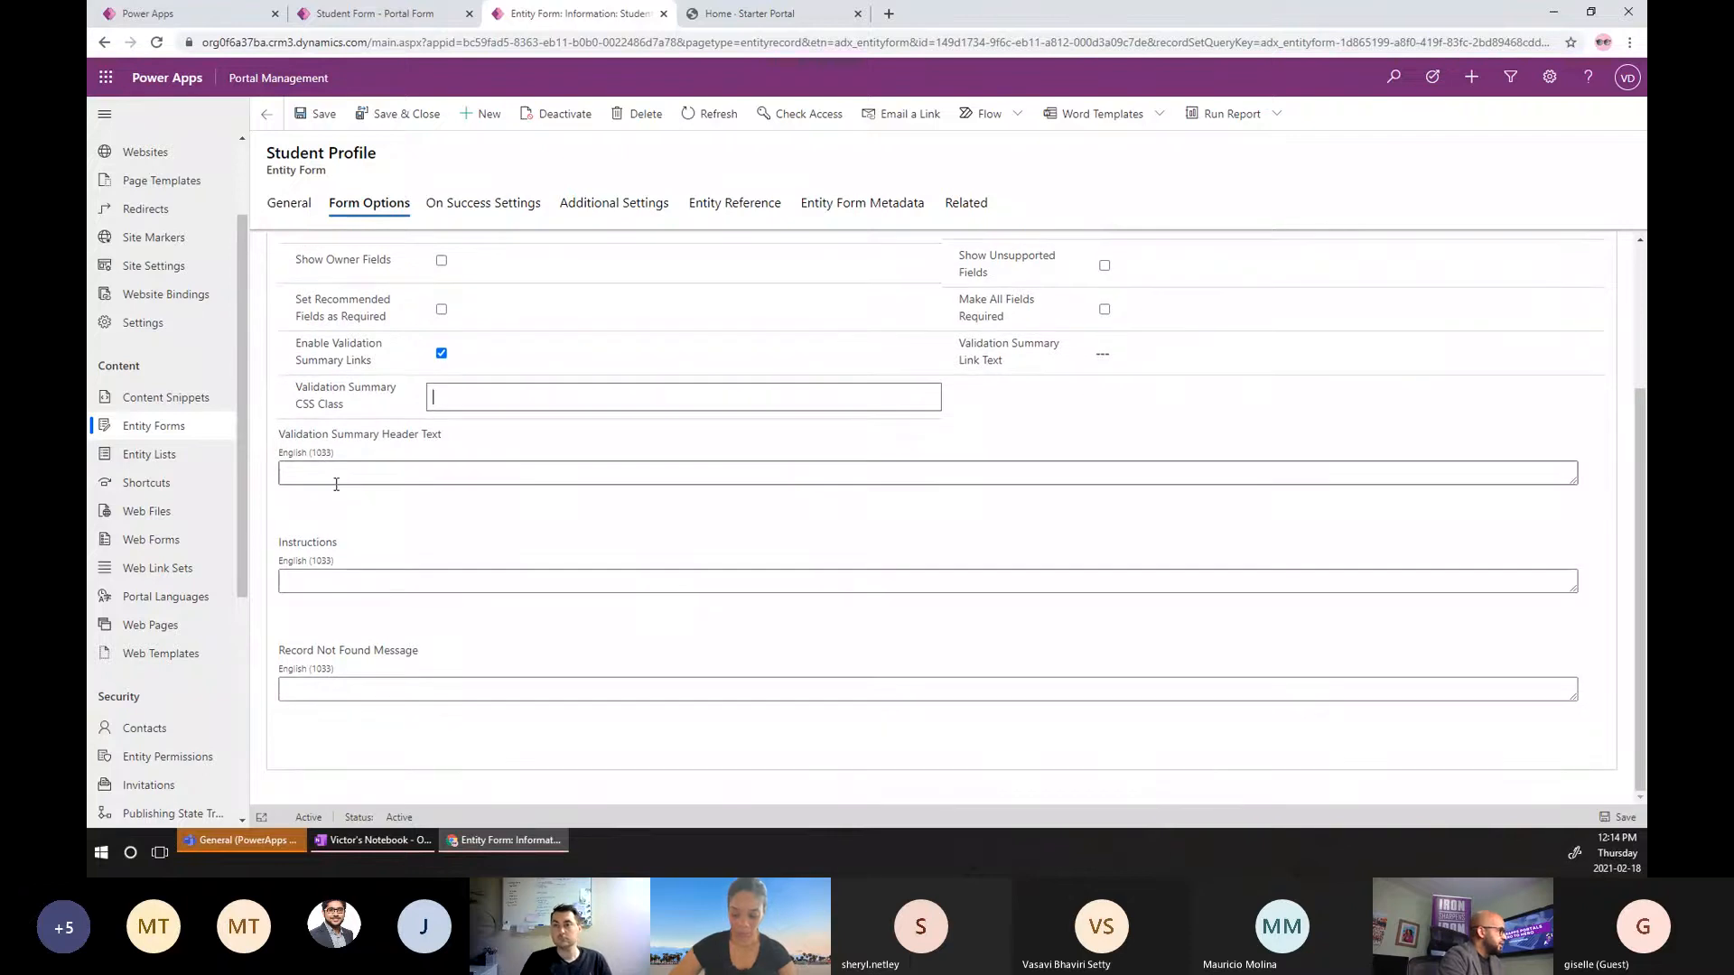
pyautogui.click(342, 478)
pyautogui.click(336, 583)
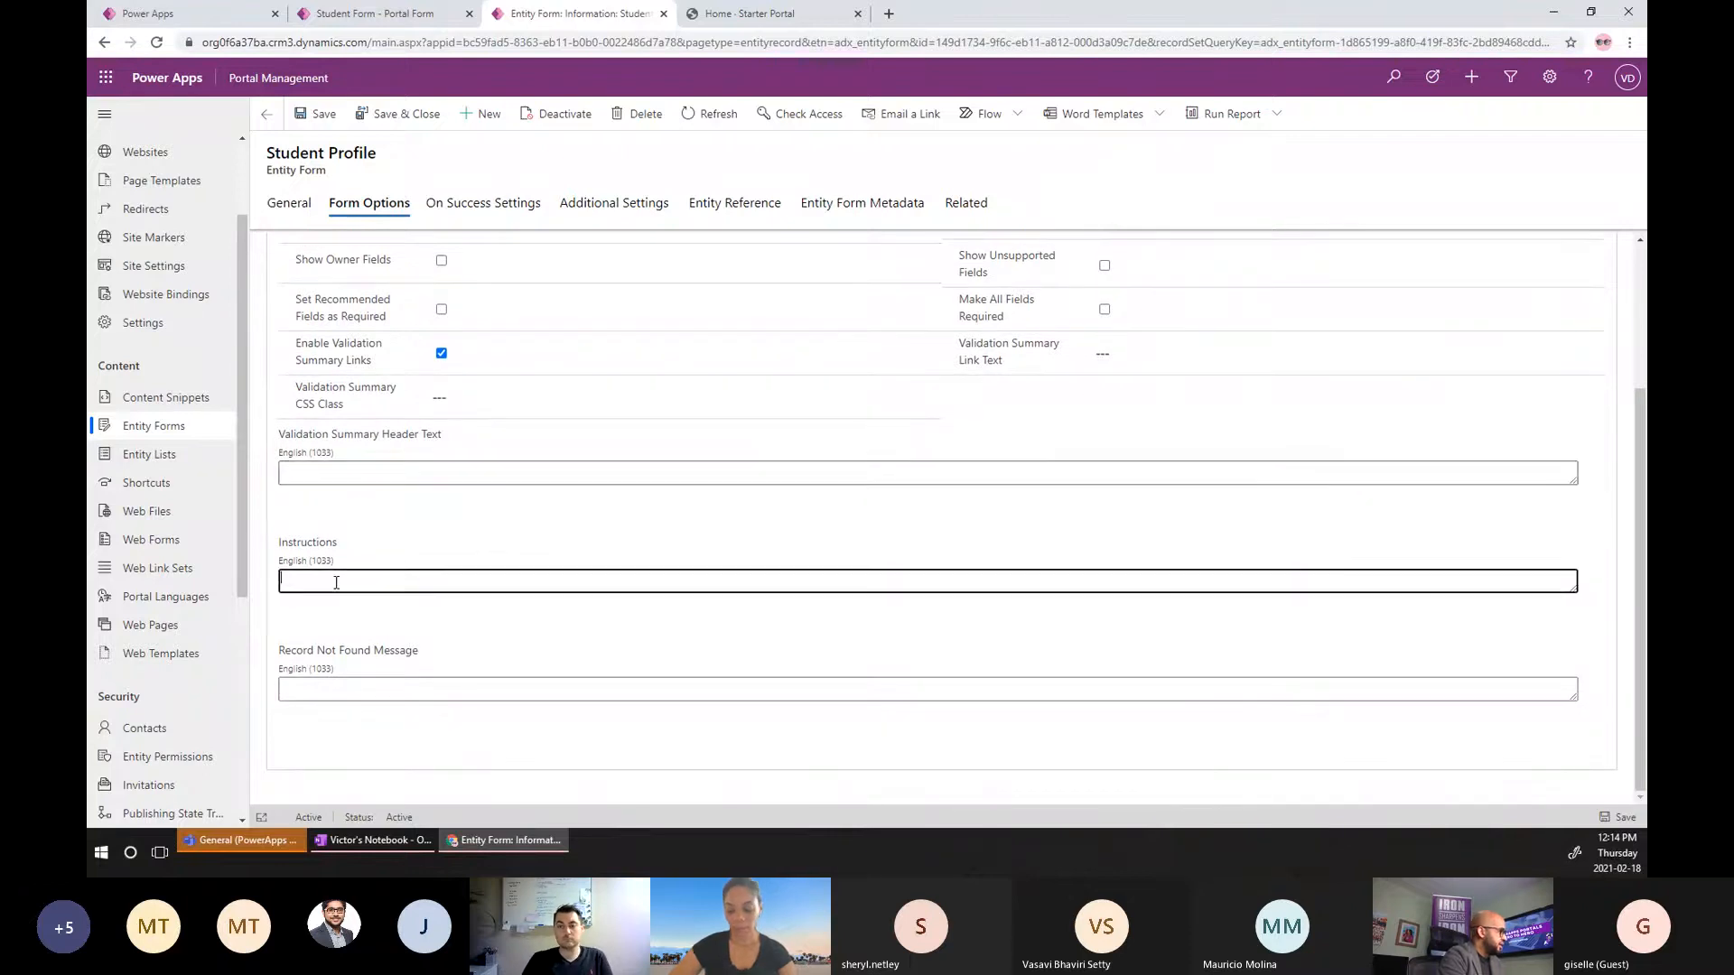
pyautogui.click(457, 698)
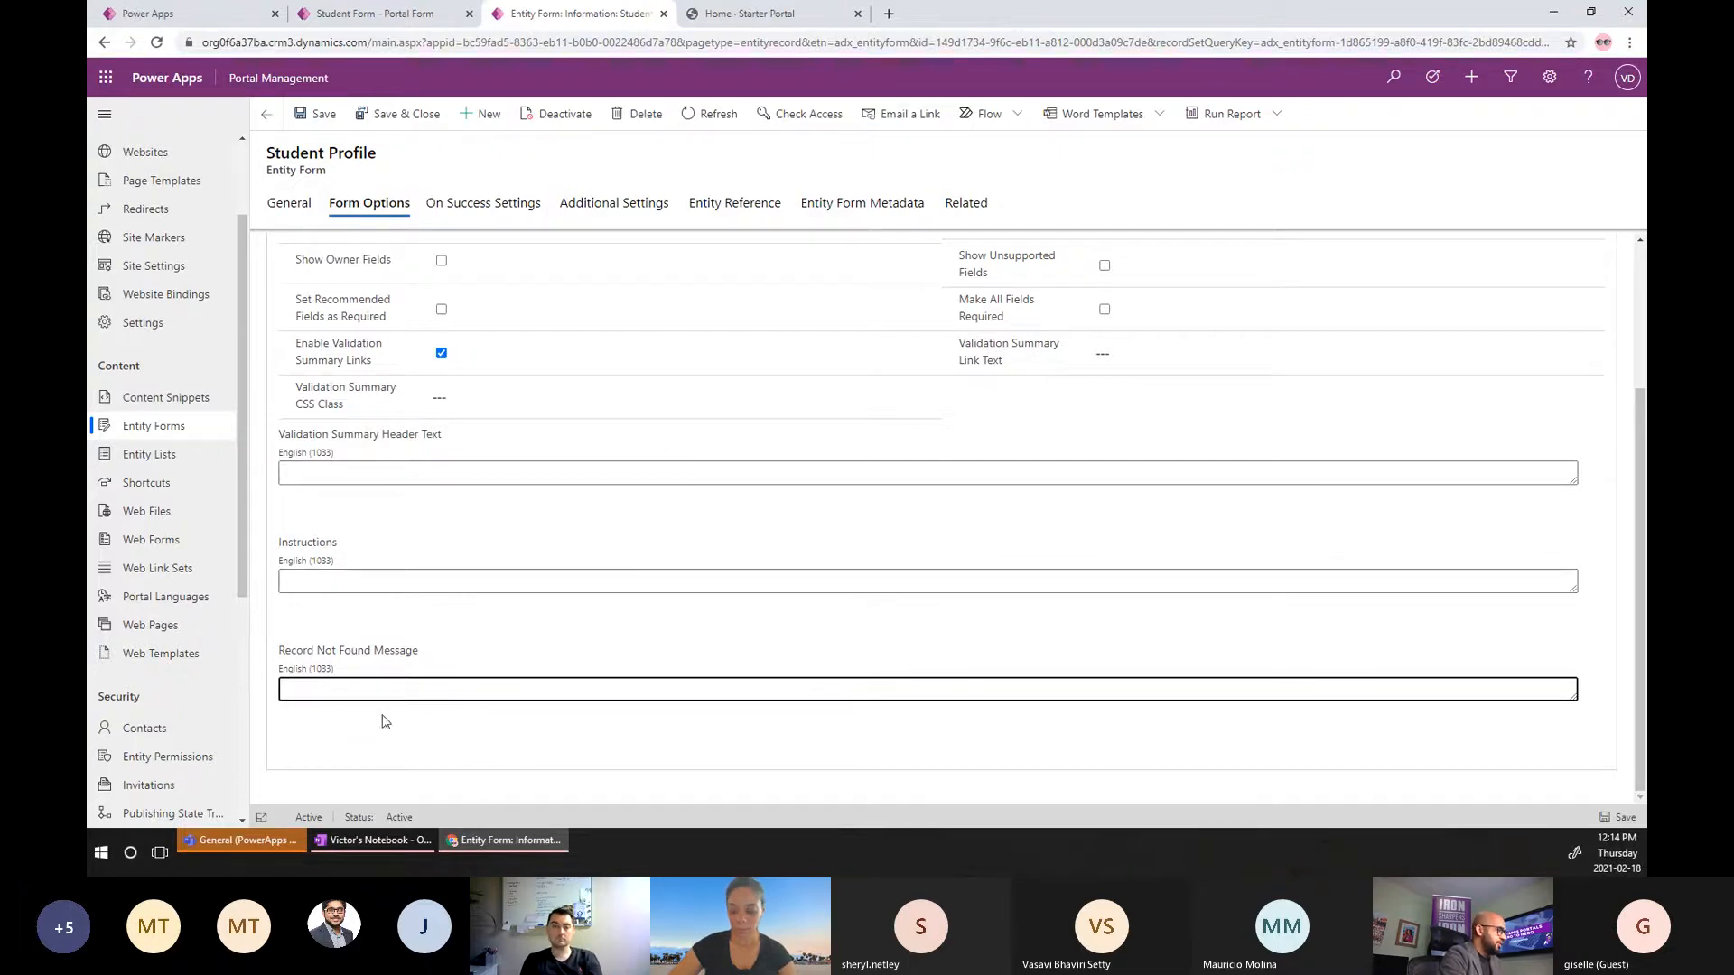
pyautogui.scroll(1, 782, 438)
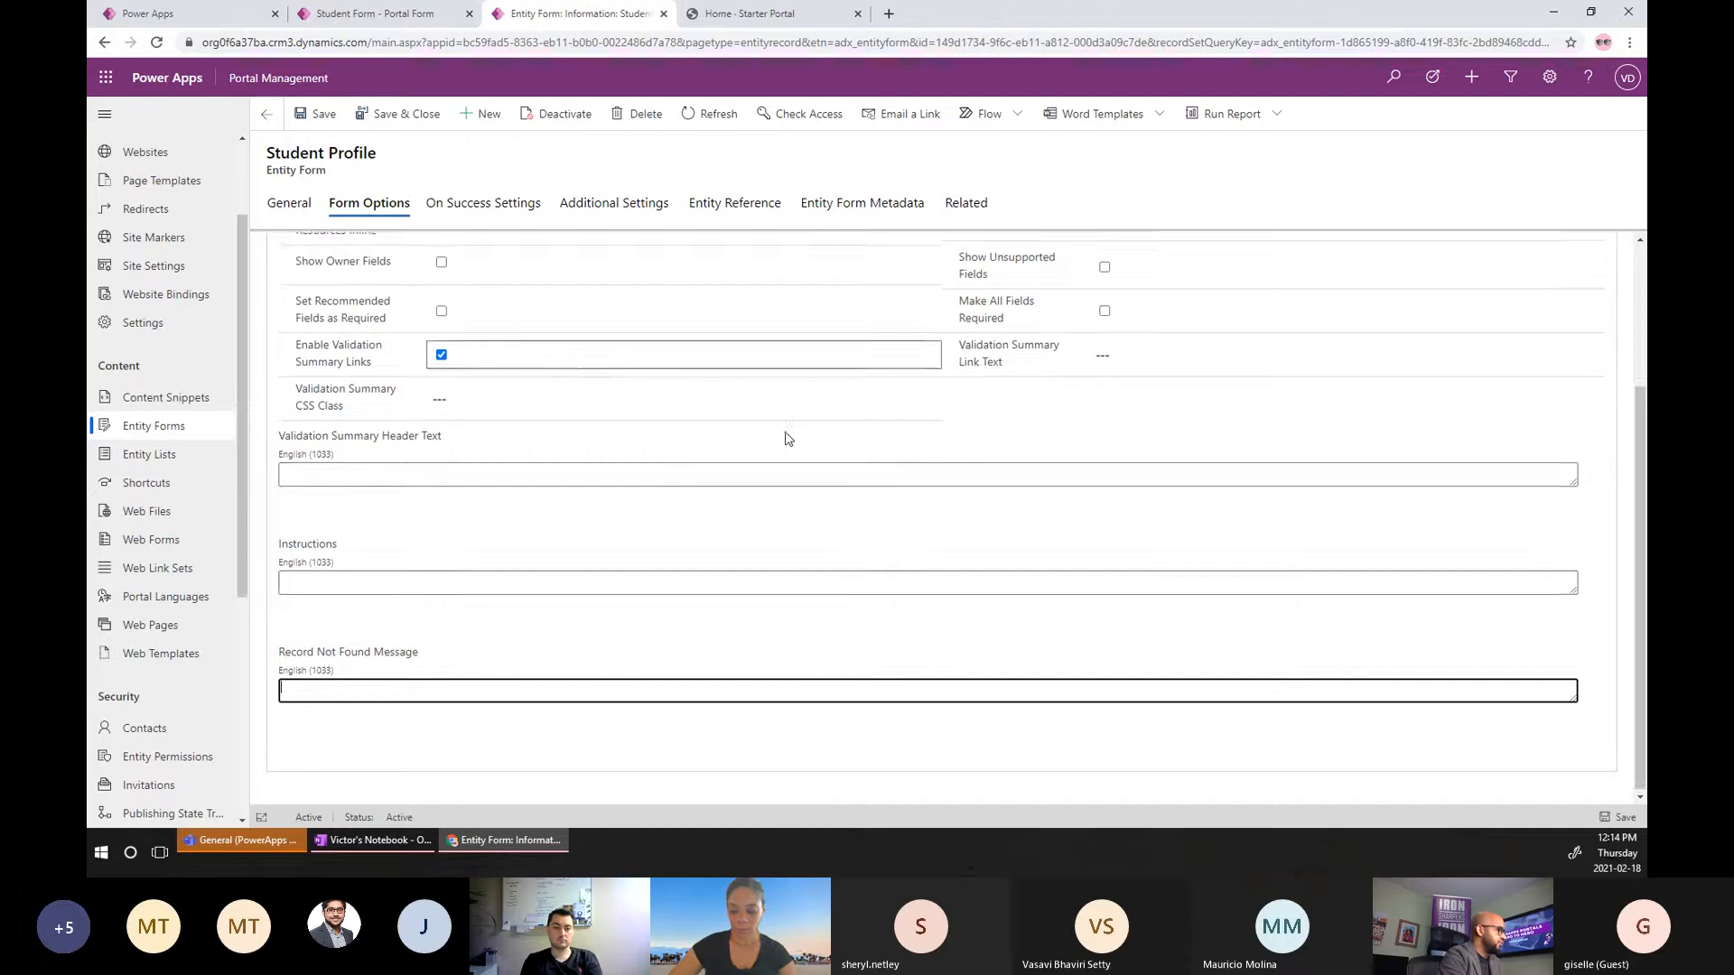
pyautogui.click(521, 213)
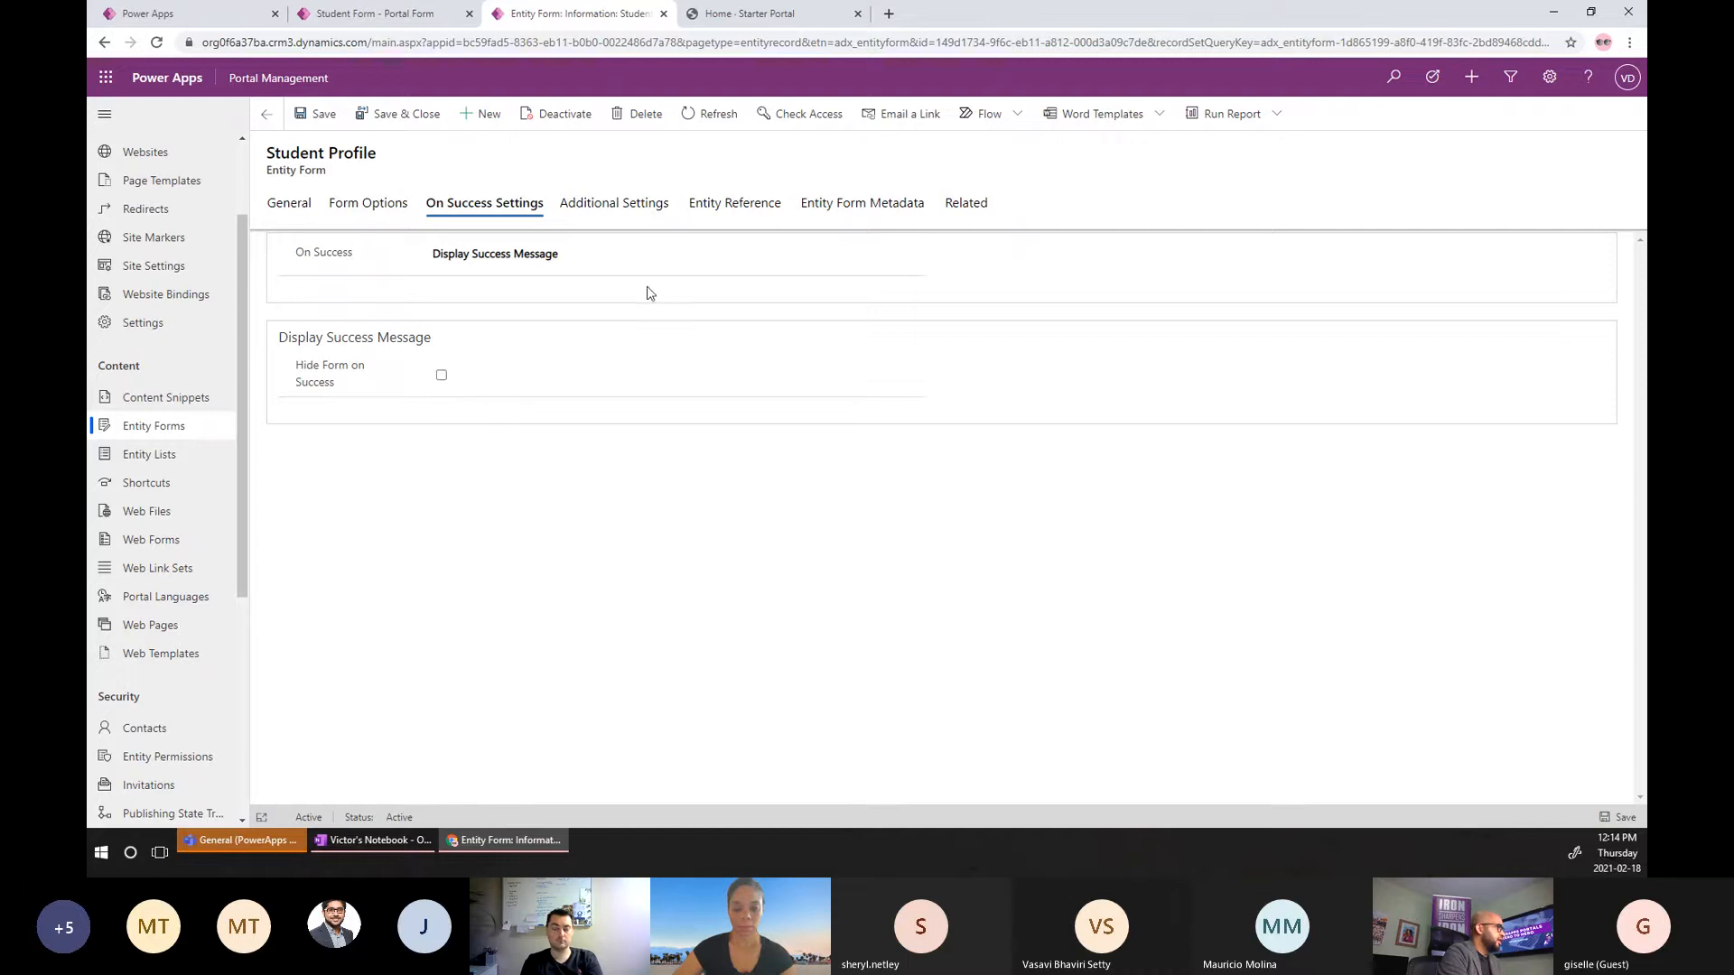
# Show the Additional Settings, where the Submit action's button label reads UPDATE.
pyautogui.click(631, 210)
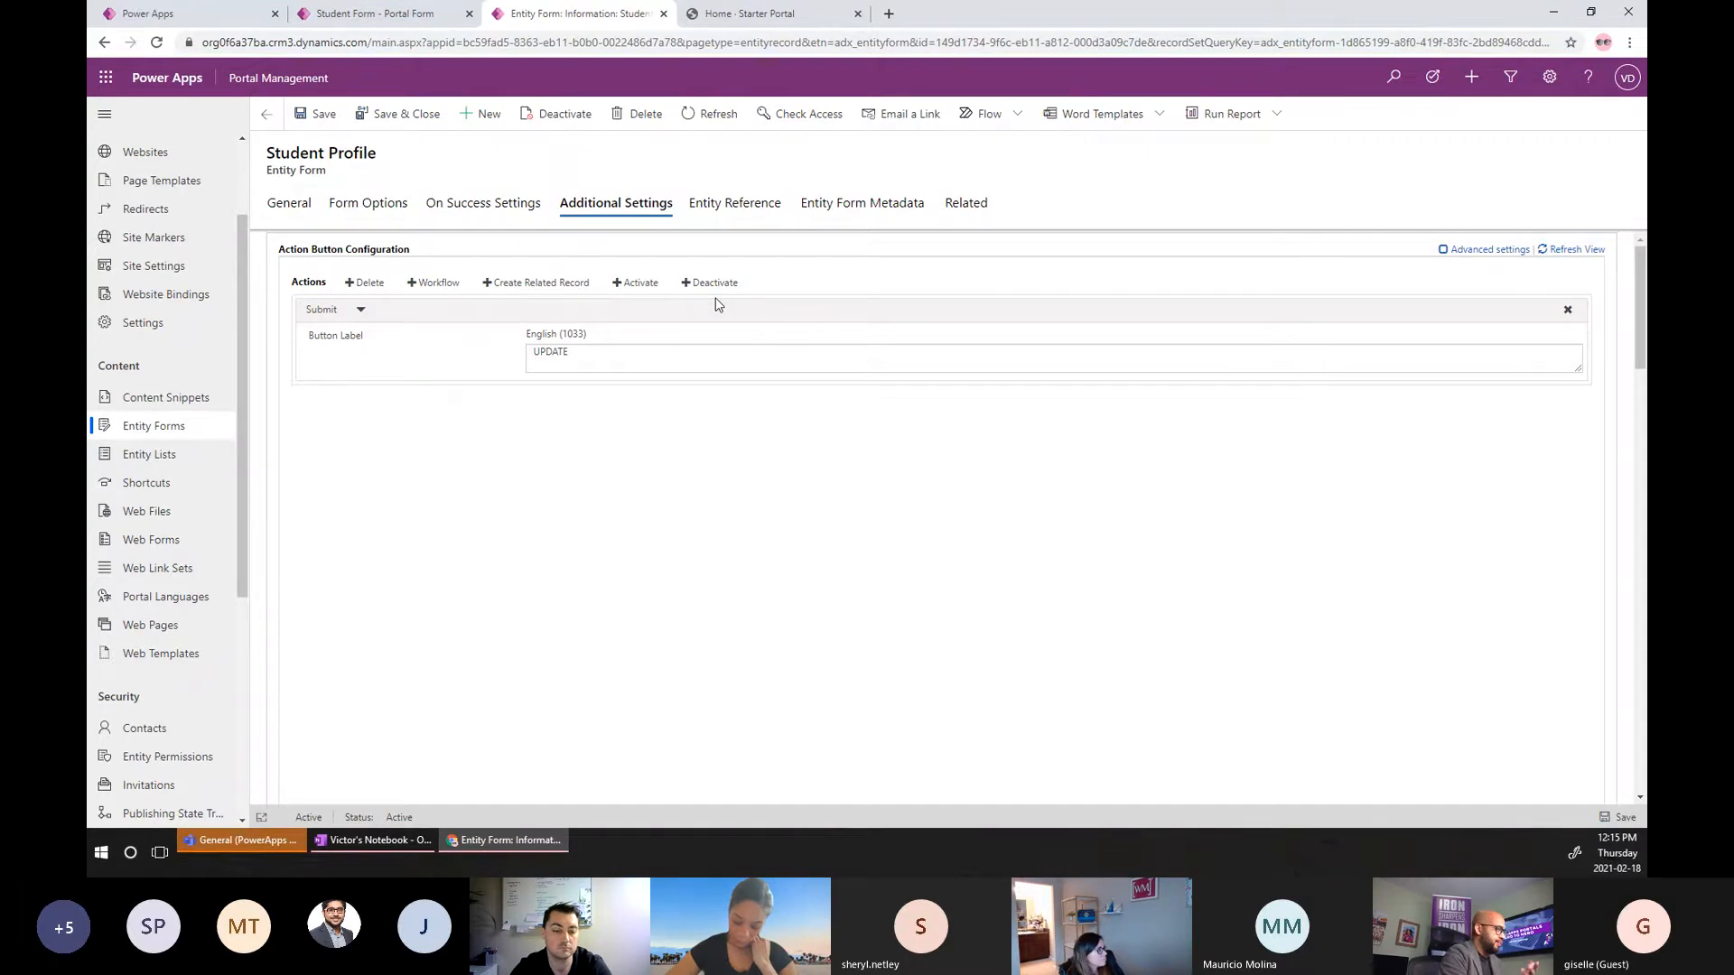
# Show the Entity Reference settings, with Set Entity Reference On Save at No.
pyautogui.click(731, 214)
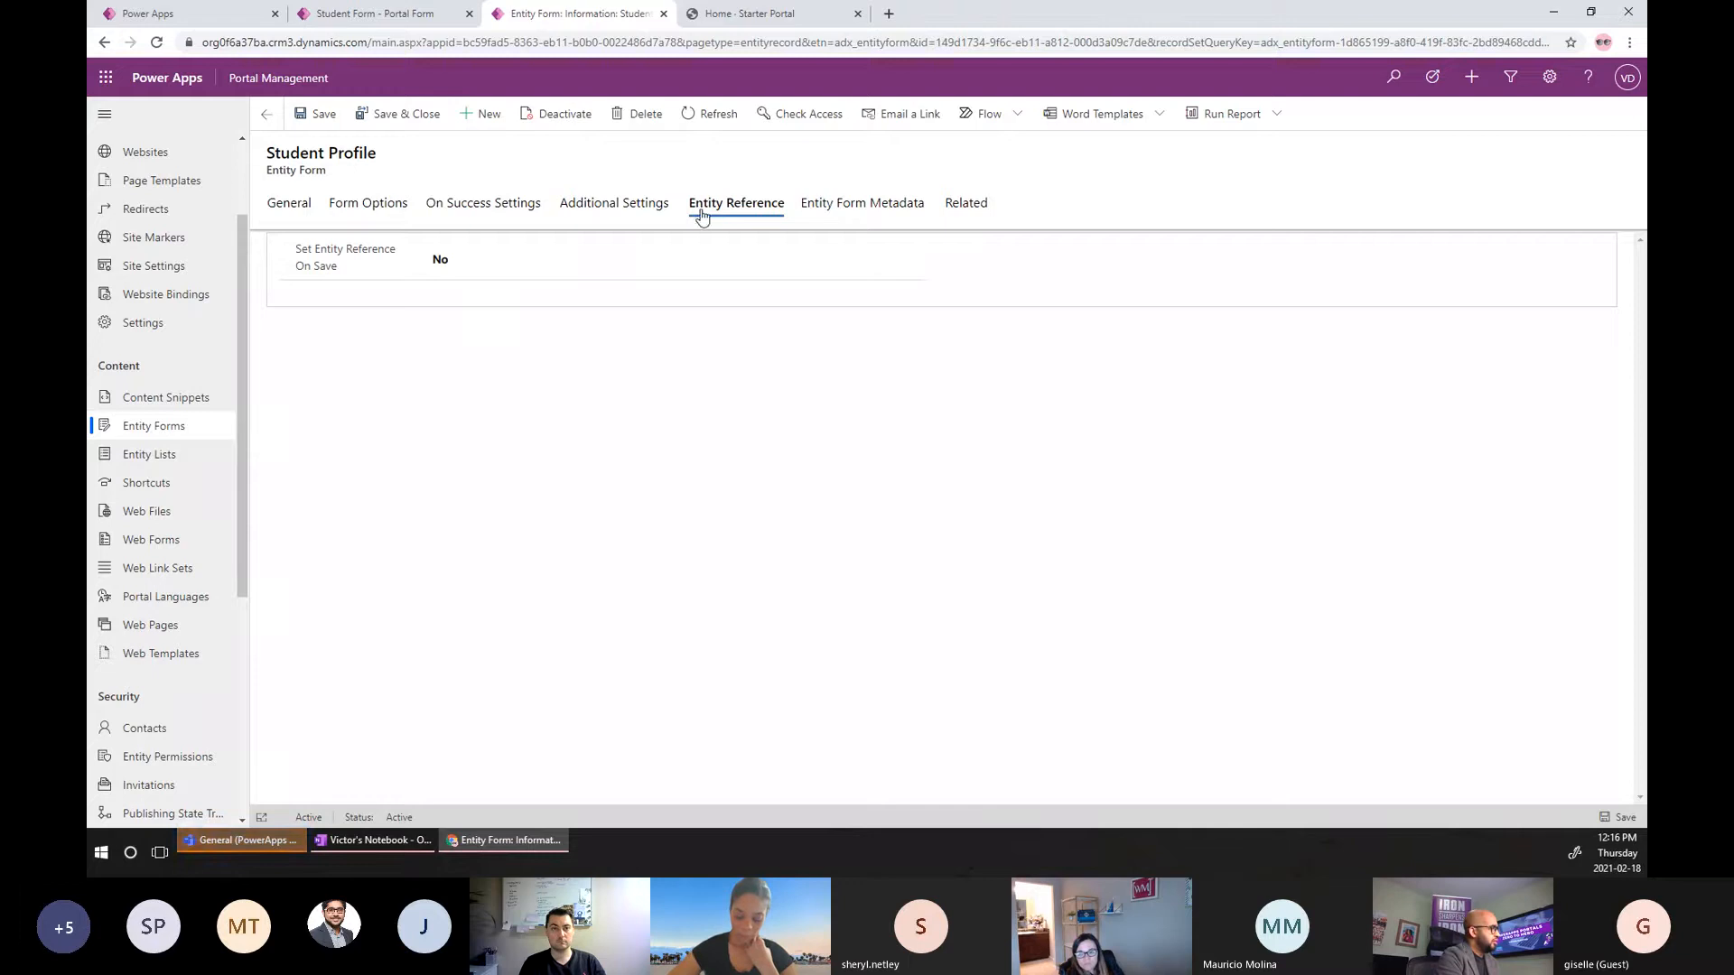
# Toggle Set Entity Reference On Save to Yes and back to No, then view the empty Entity Form Metadata list.
pyautogui.click(488, 268)
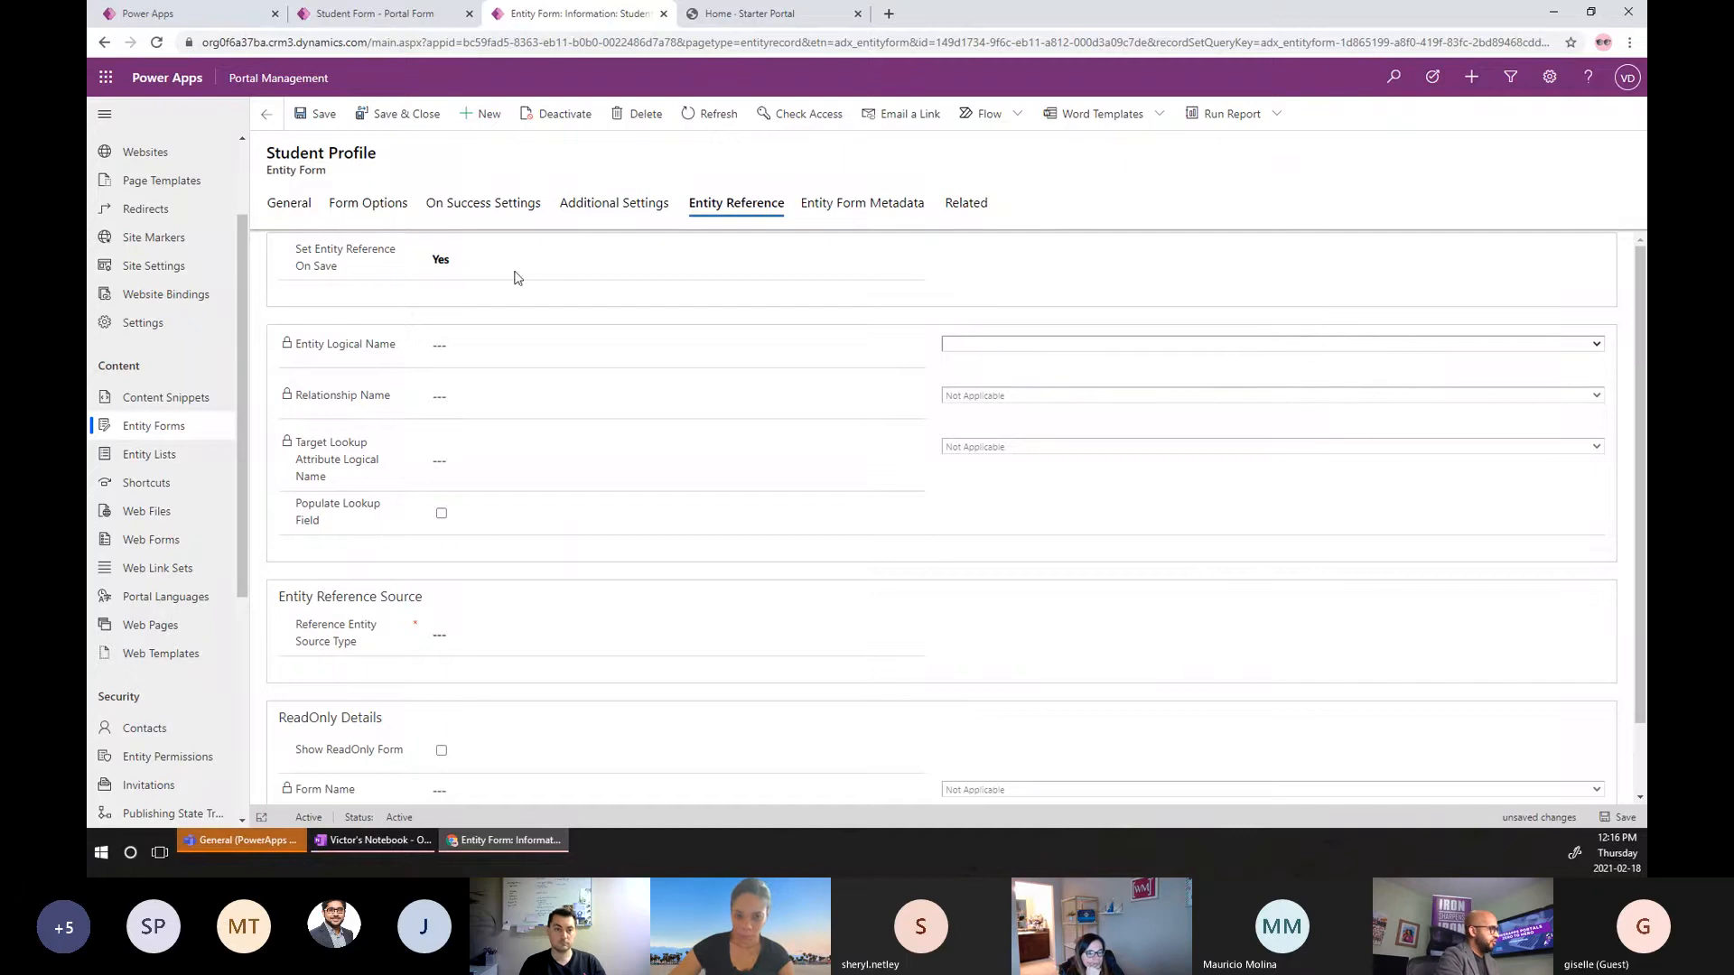
pyautogui.click(478, 262)
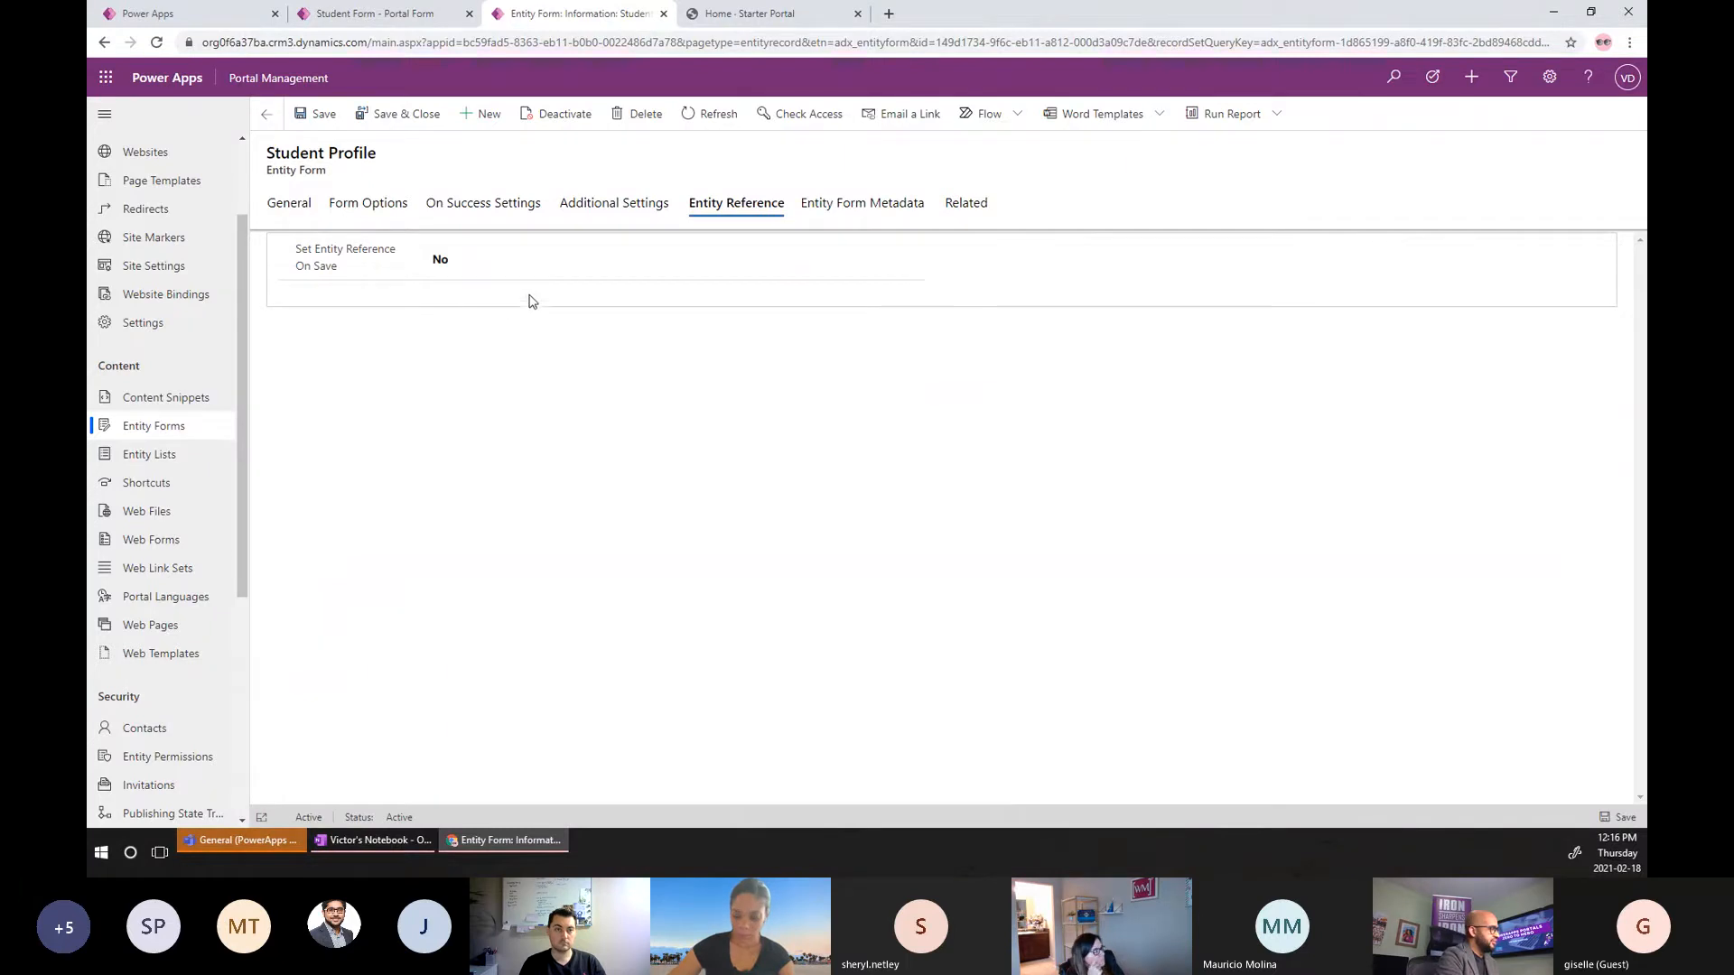
pyautogui.click(848, 222)
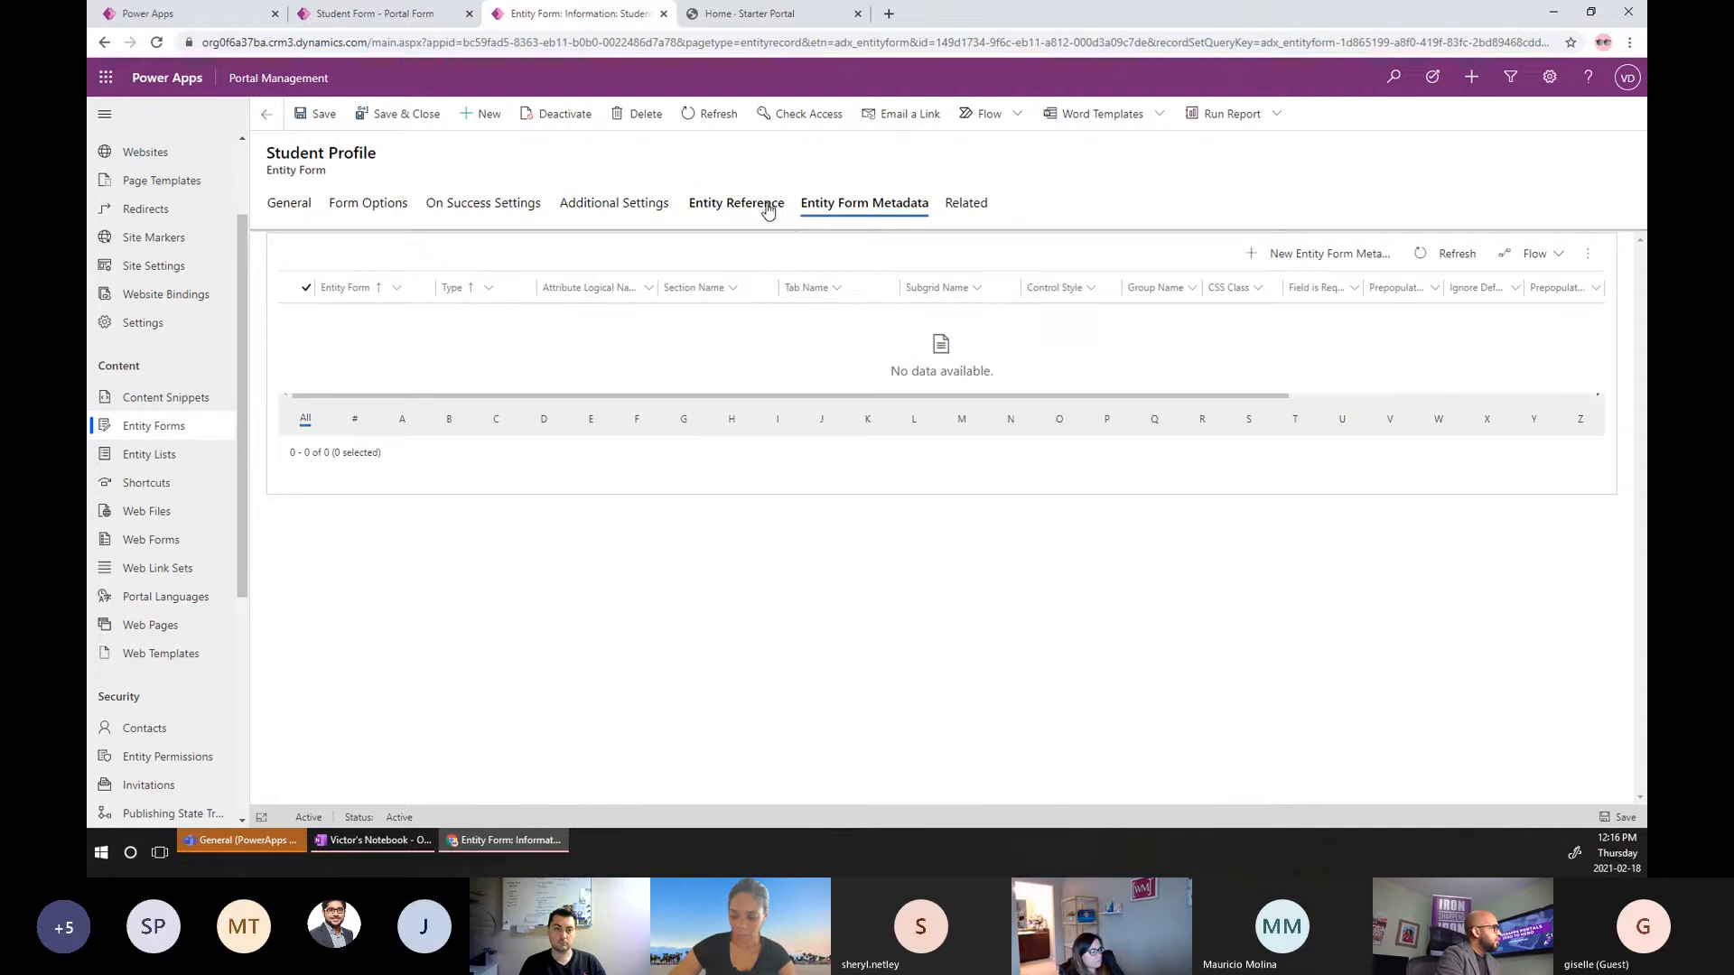
# Go back to Additional Settings and scroll down to the portal user and Attach File options.
pyautogui.click(624, 208)
pyautogui.scroll(-5, 658, 385)
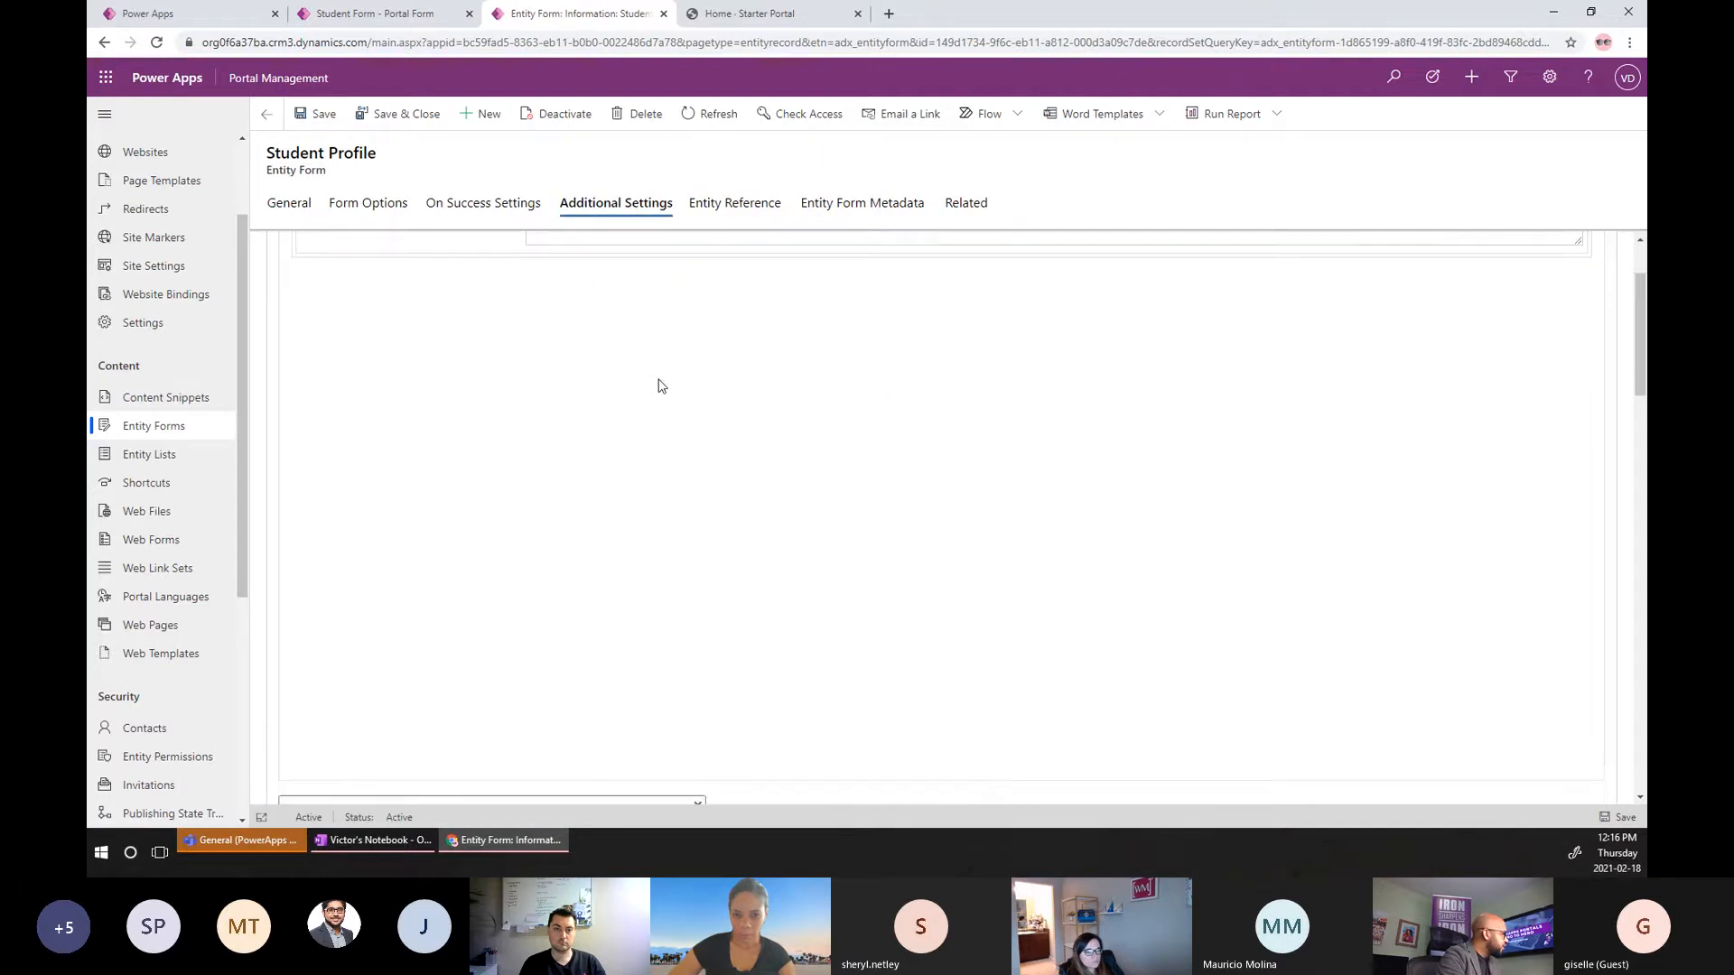
pyautogui.scroll(-5, 658, 385)
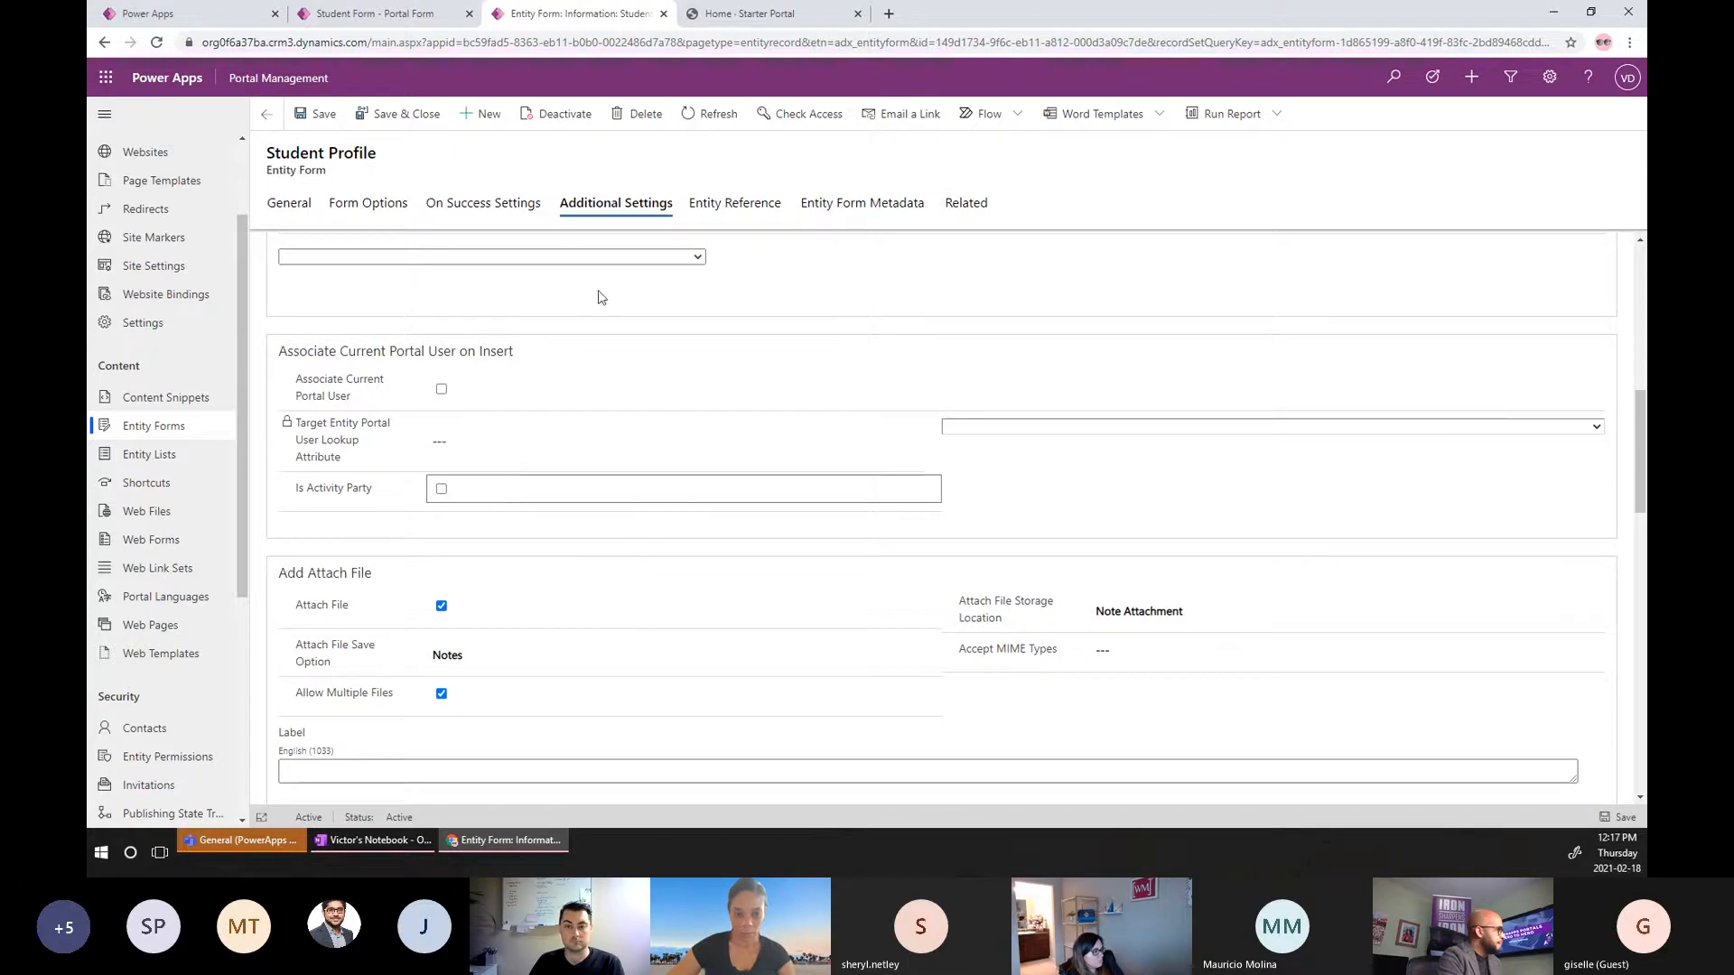
pyautogui.click(442, 391)
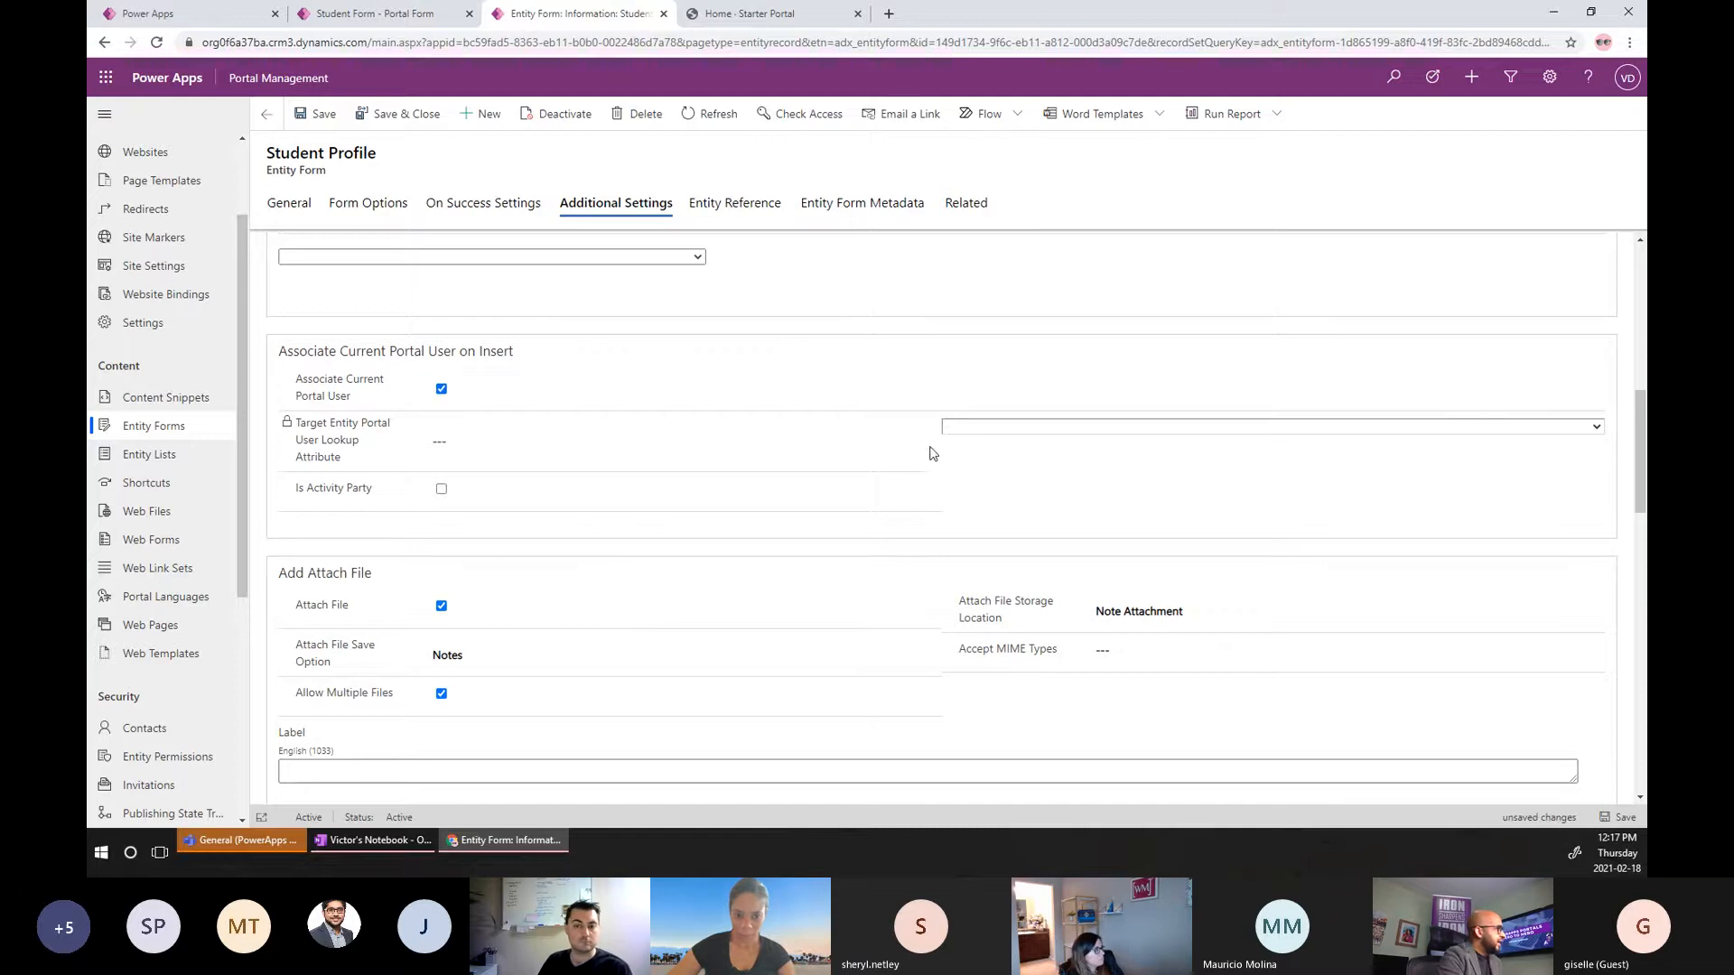
pyautogui.click(1026, 428)
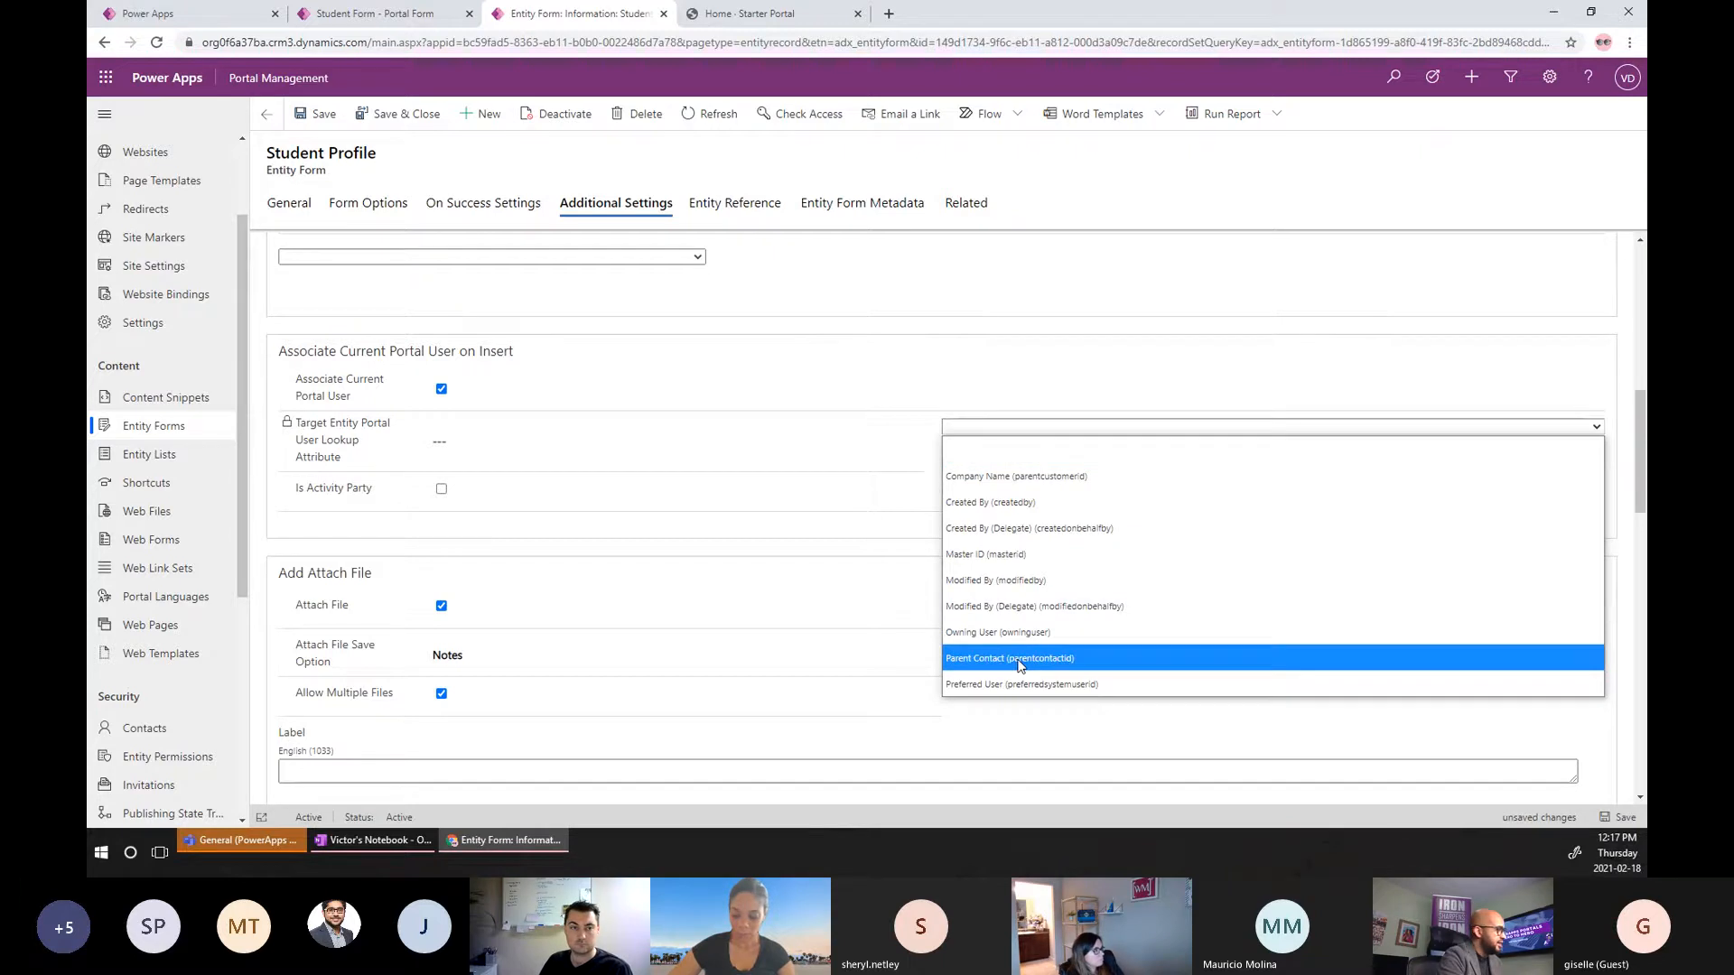
pyautogui.press('Escape')
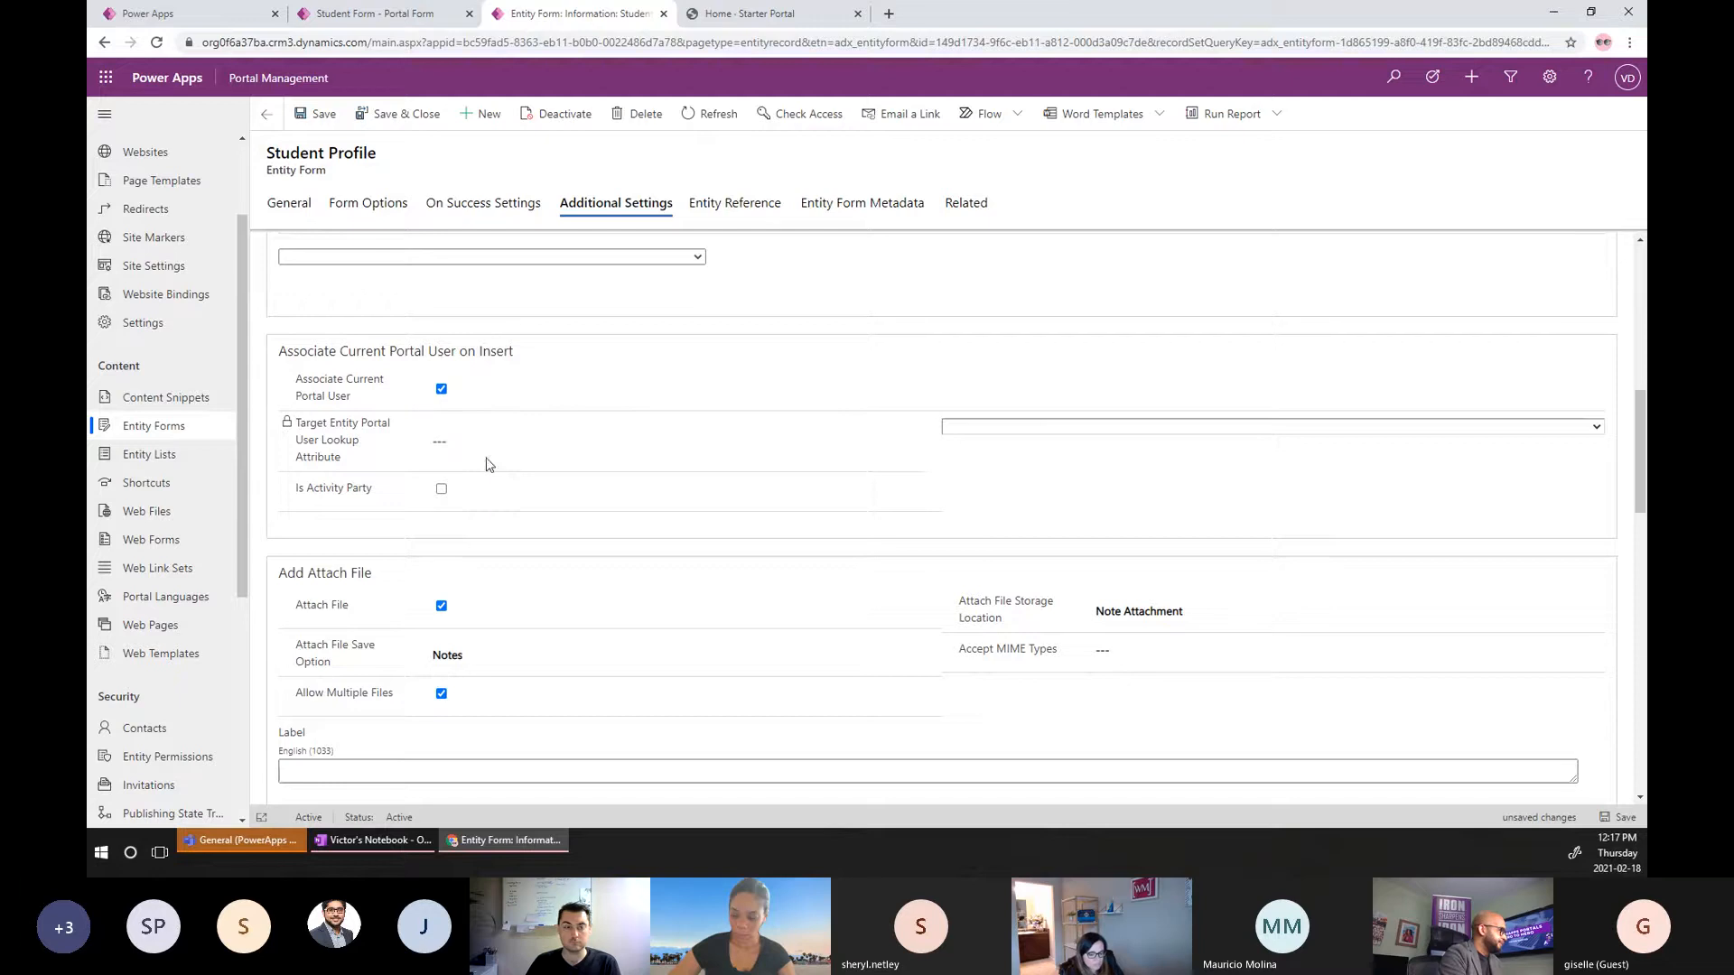
pyautogui.click(442, 391)
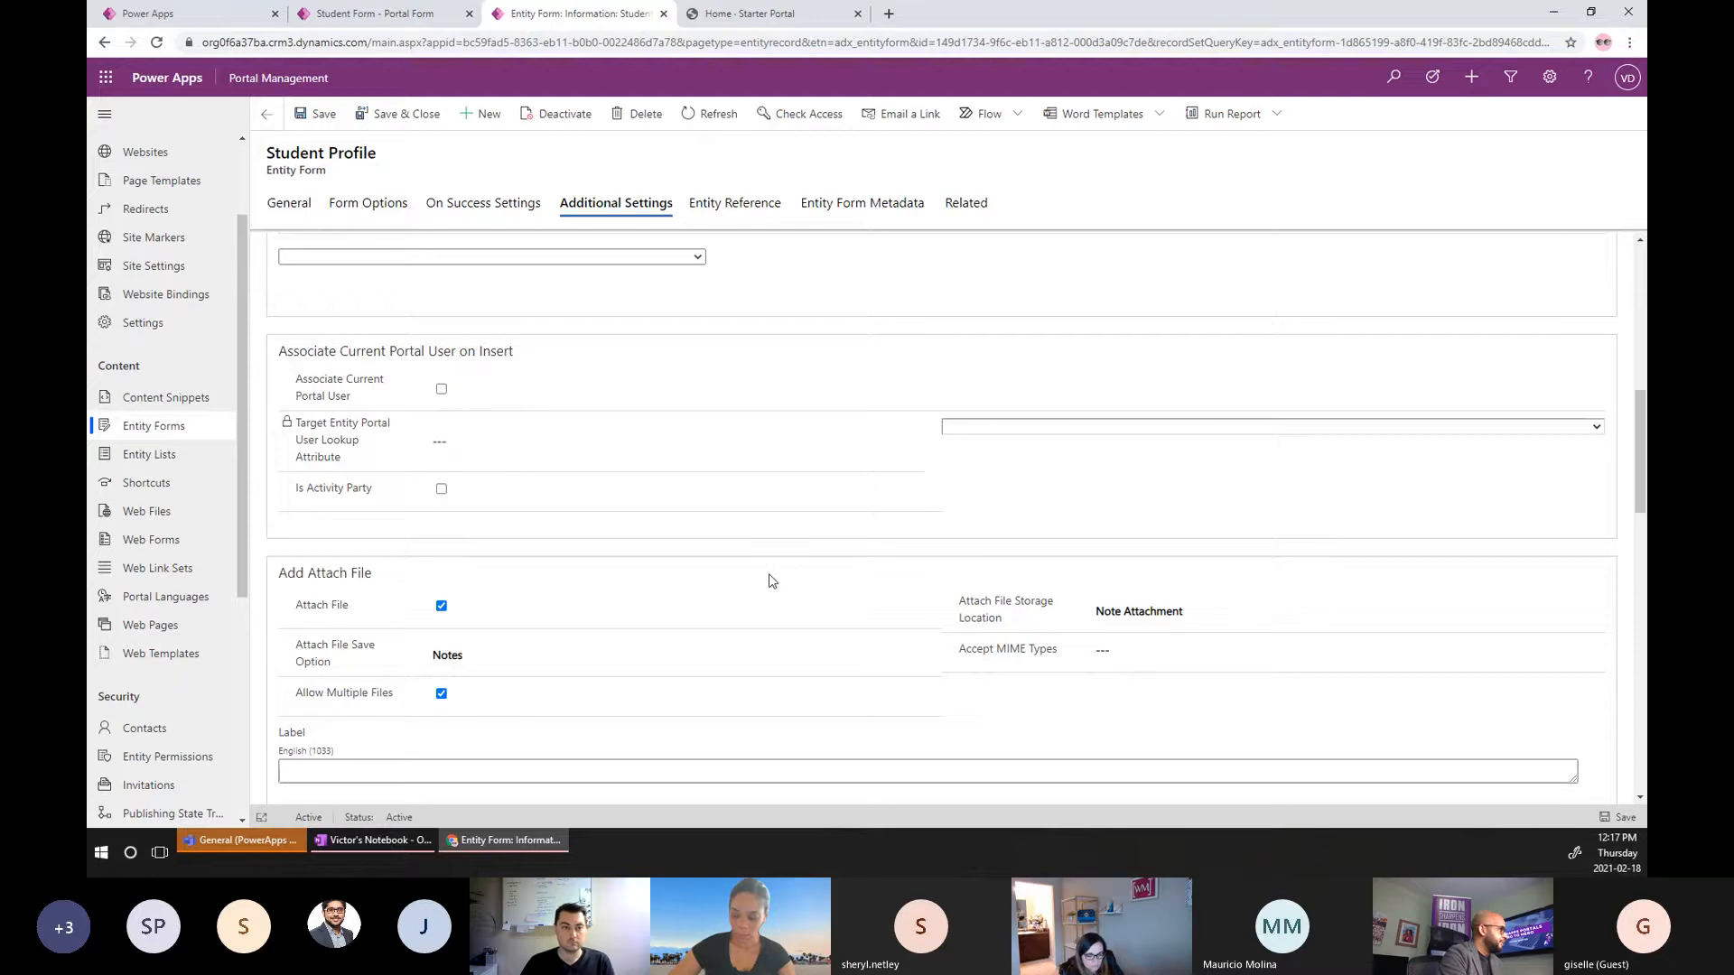
pyautogui.scroll(-3, 771, 578)
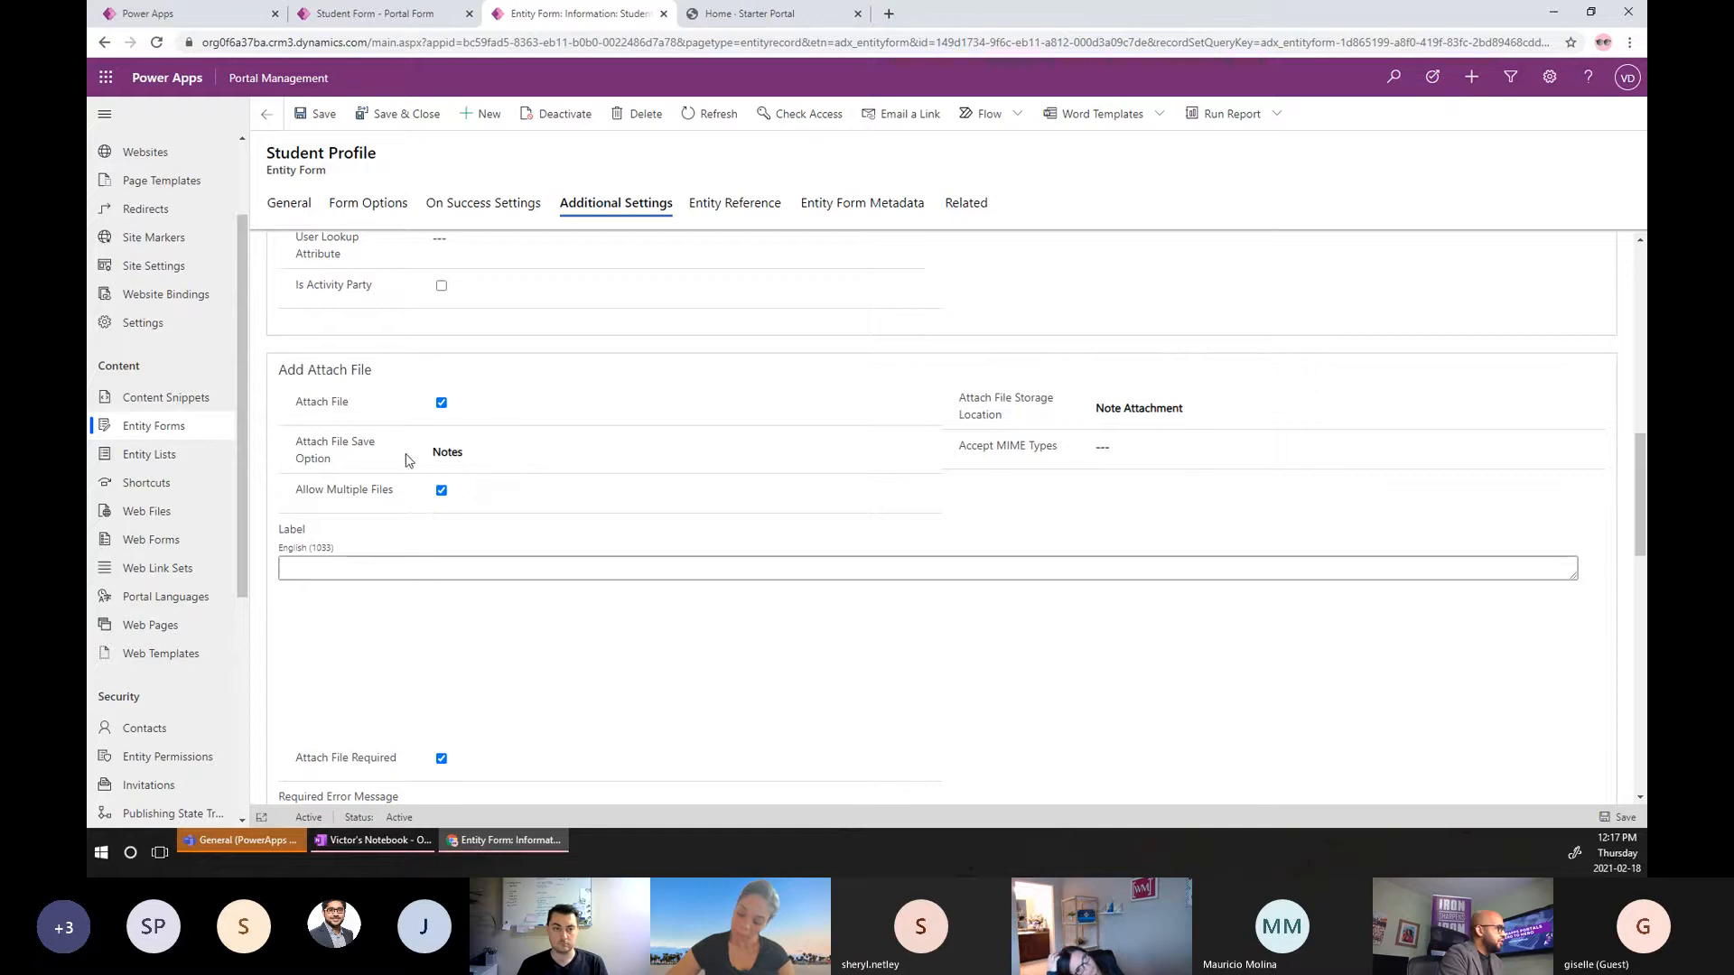
pyautogui.click(492, 459)
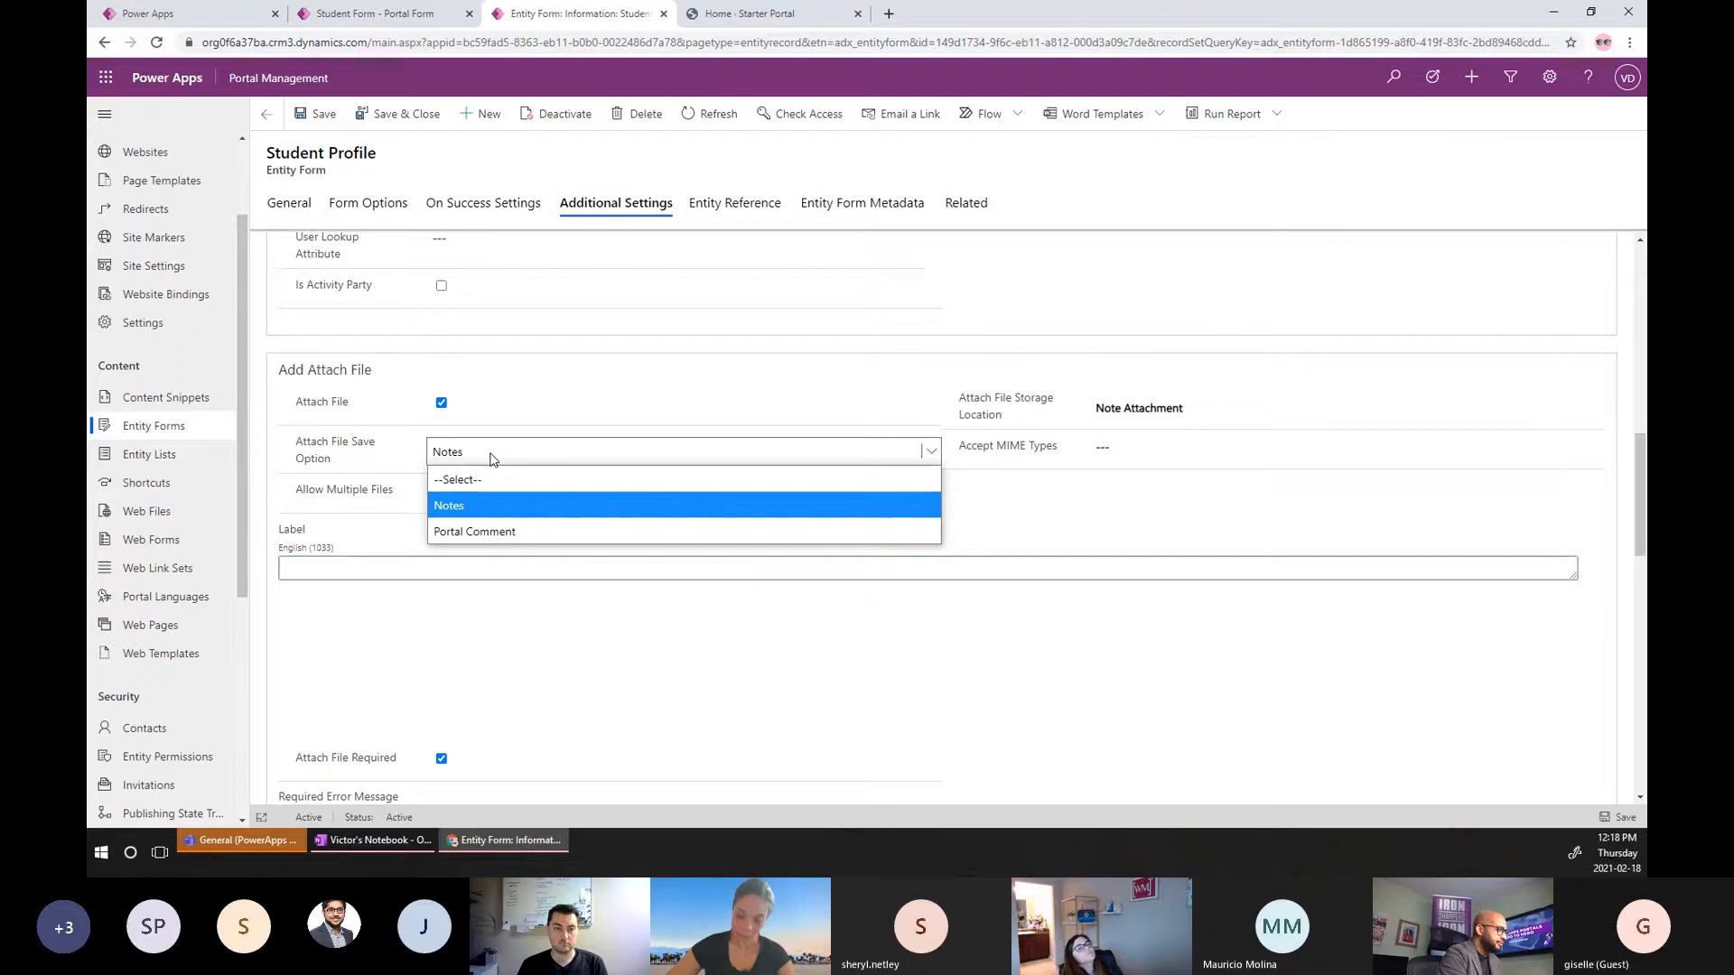
pyautogui.click(492, 460)
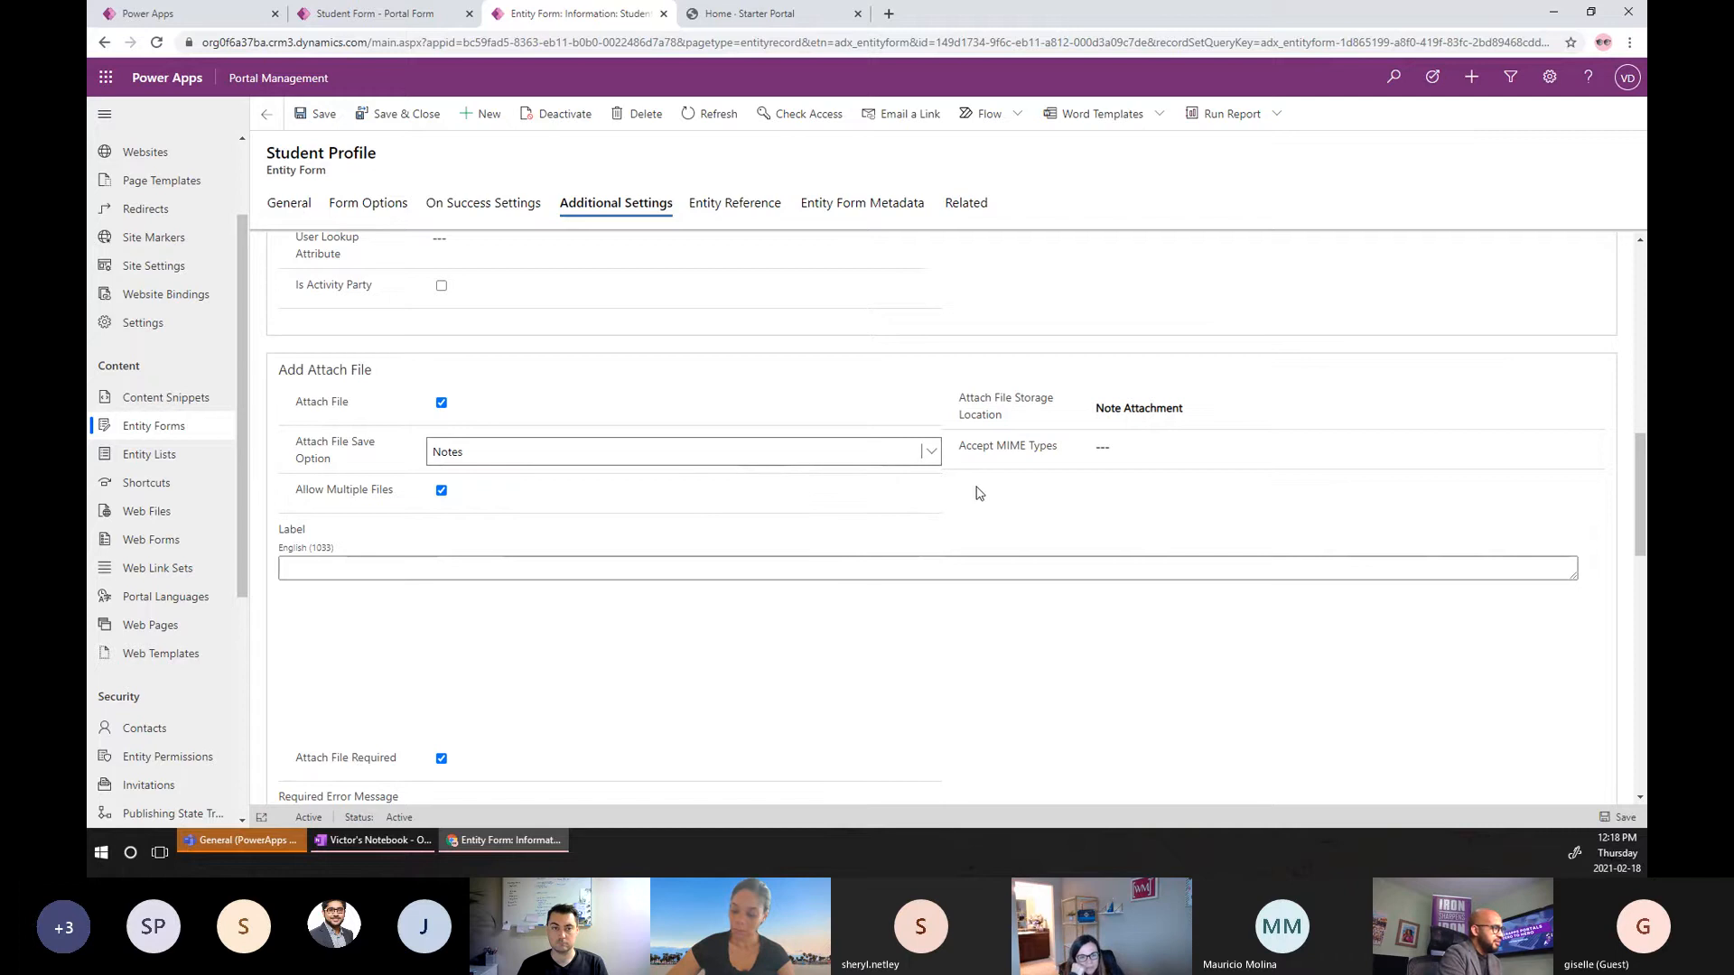
pyautogui.click(1212, 412)
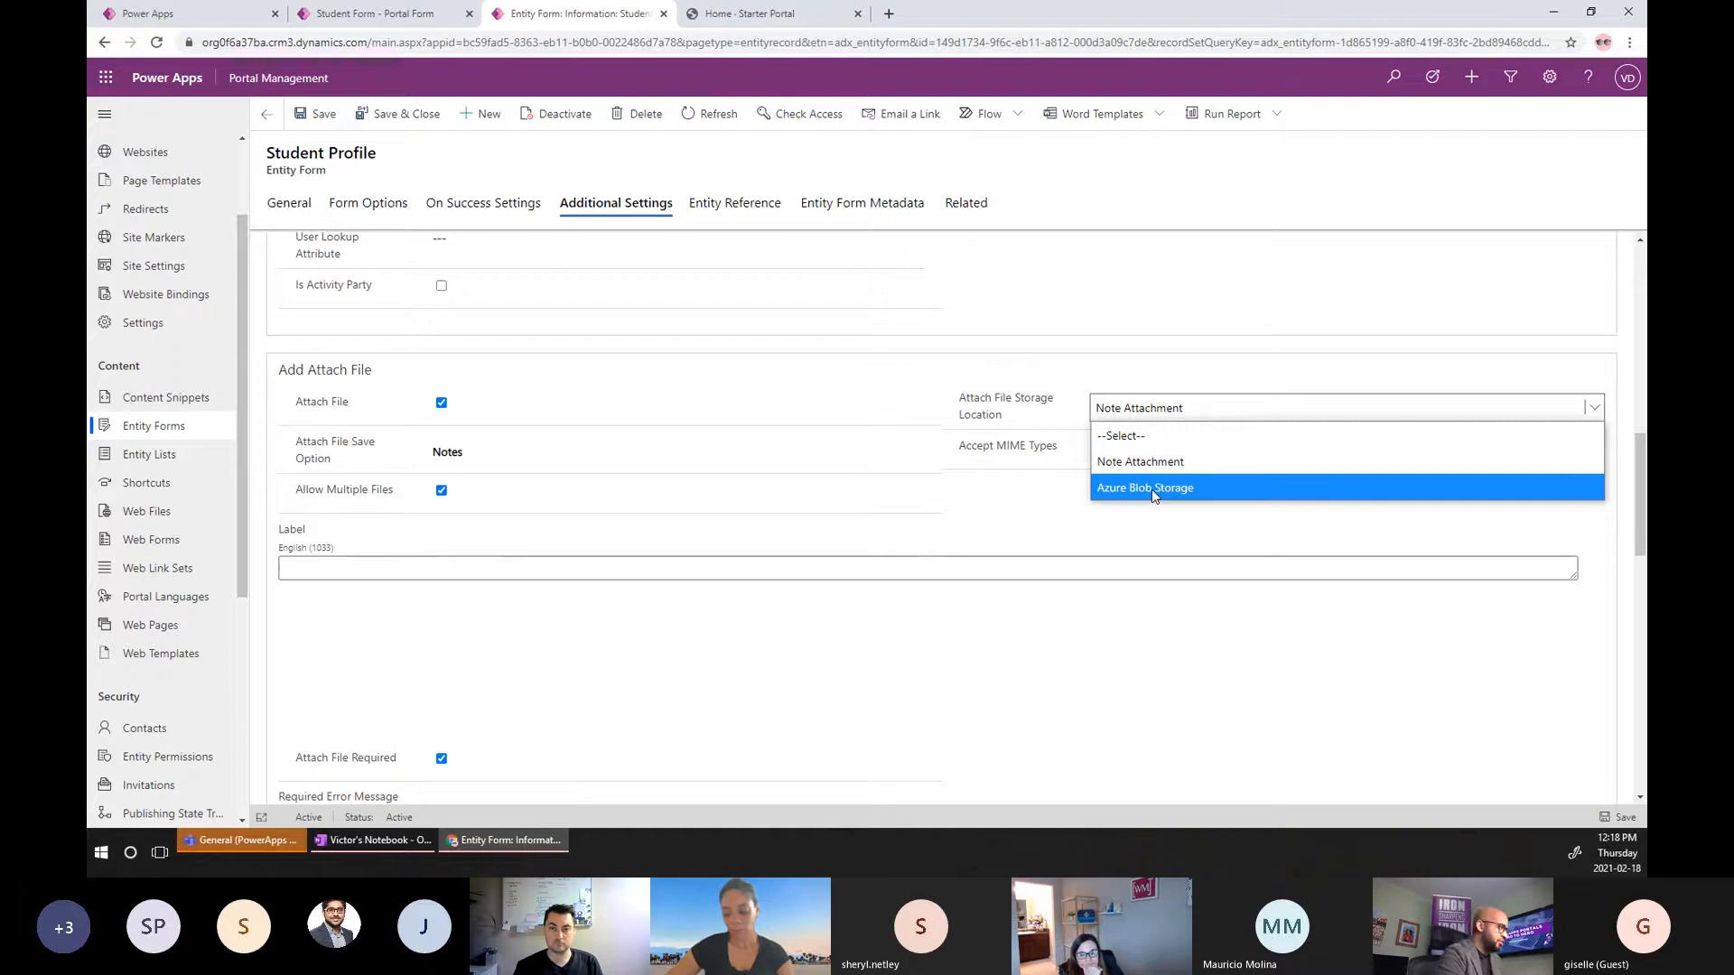
pyautogui.click(1029, 520)
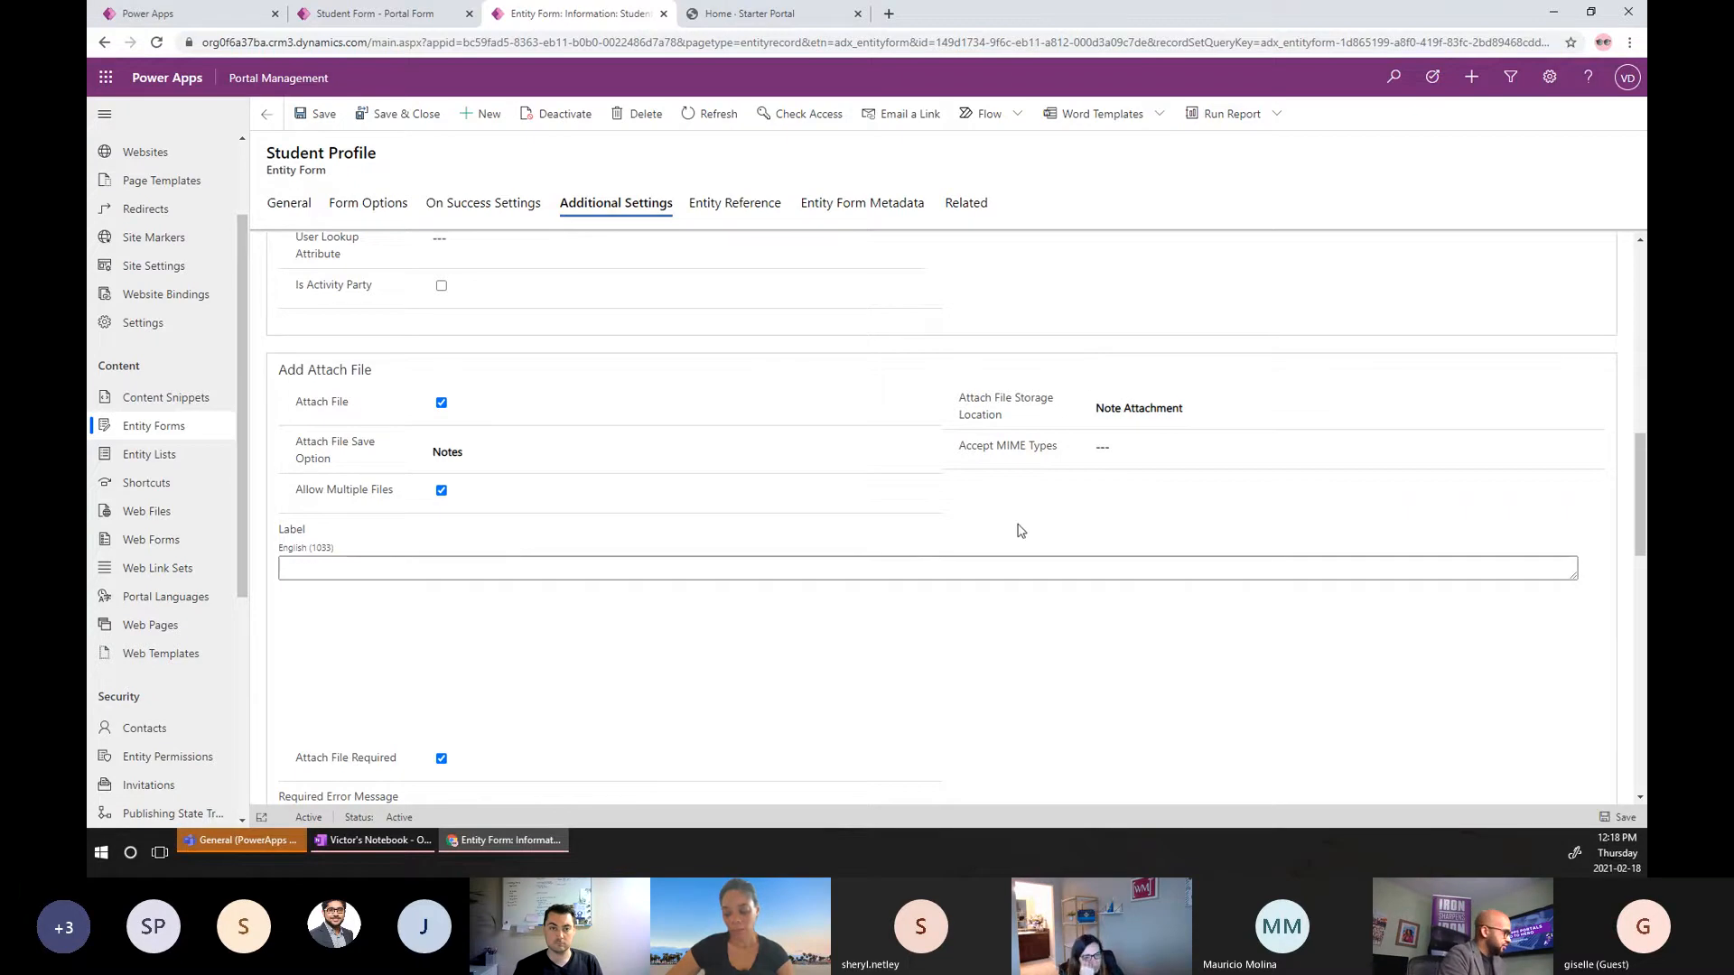
pyautogui.scroll(-2, 793, 541)
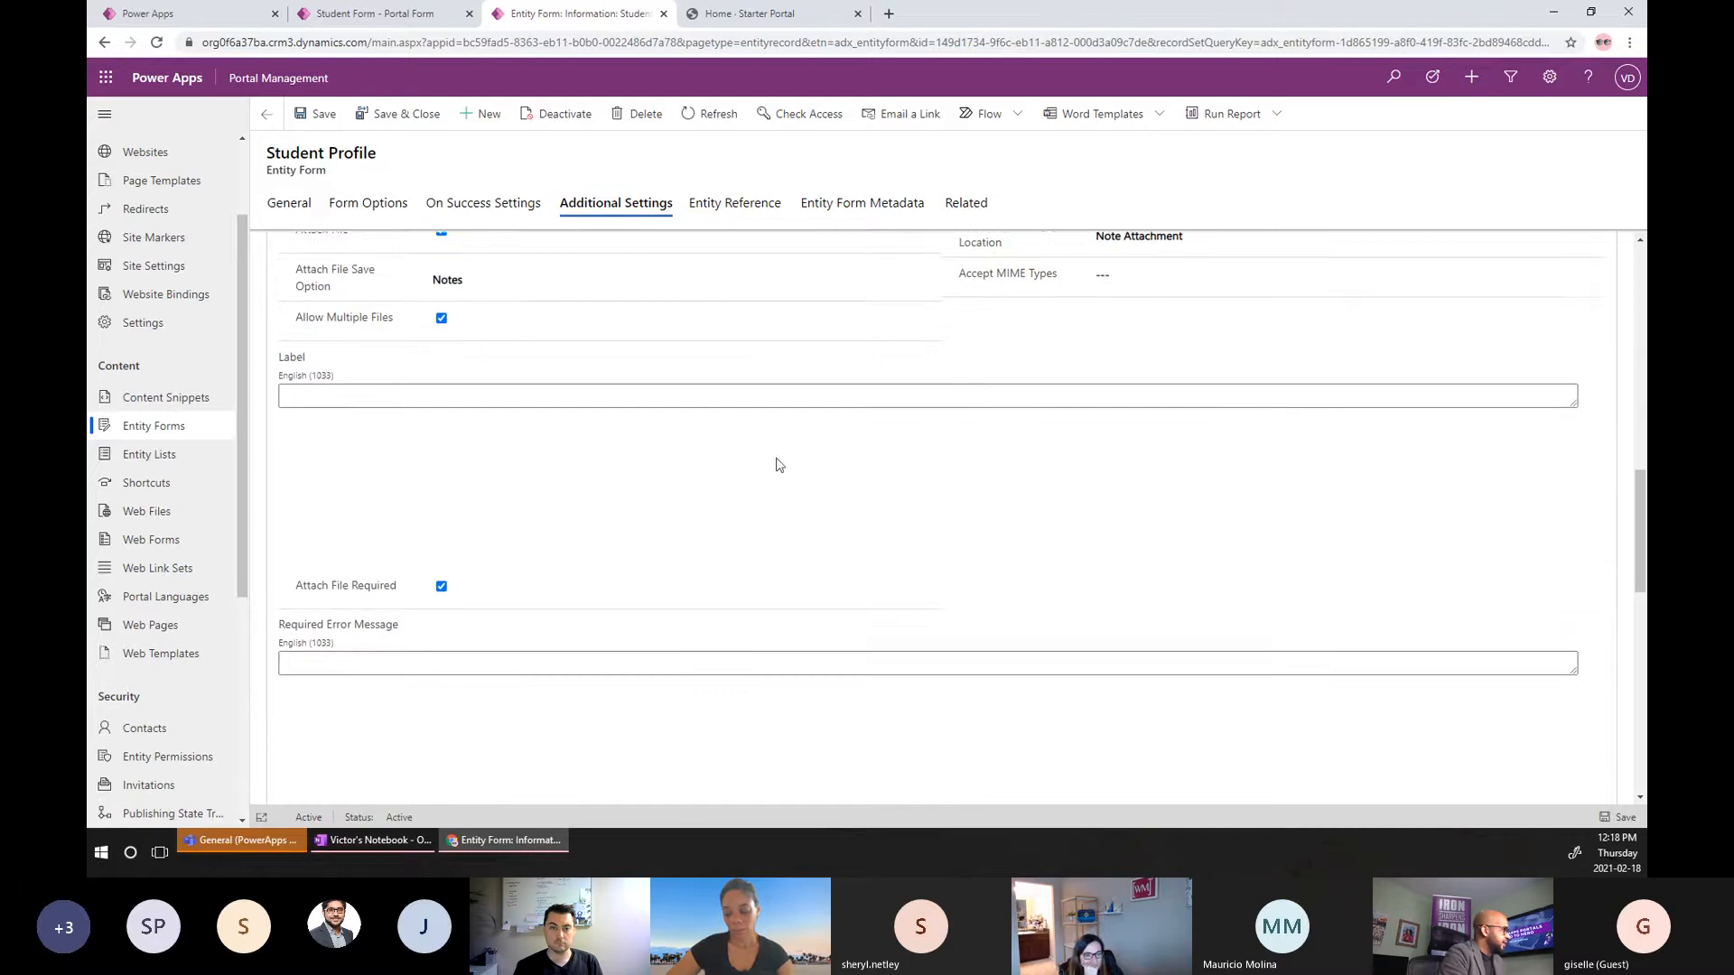
pyautogui.scroll(1, 993, 433)
pyautogui.click(1127, 390)
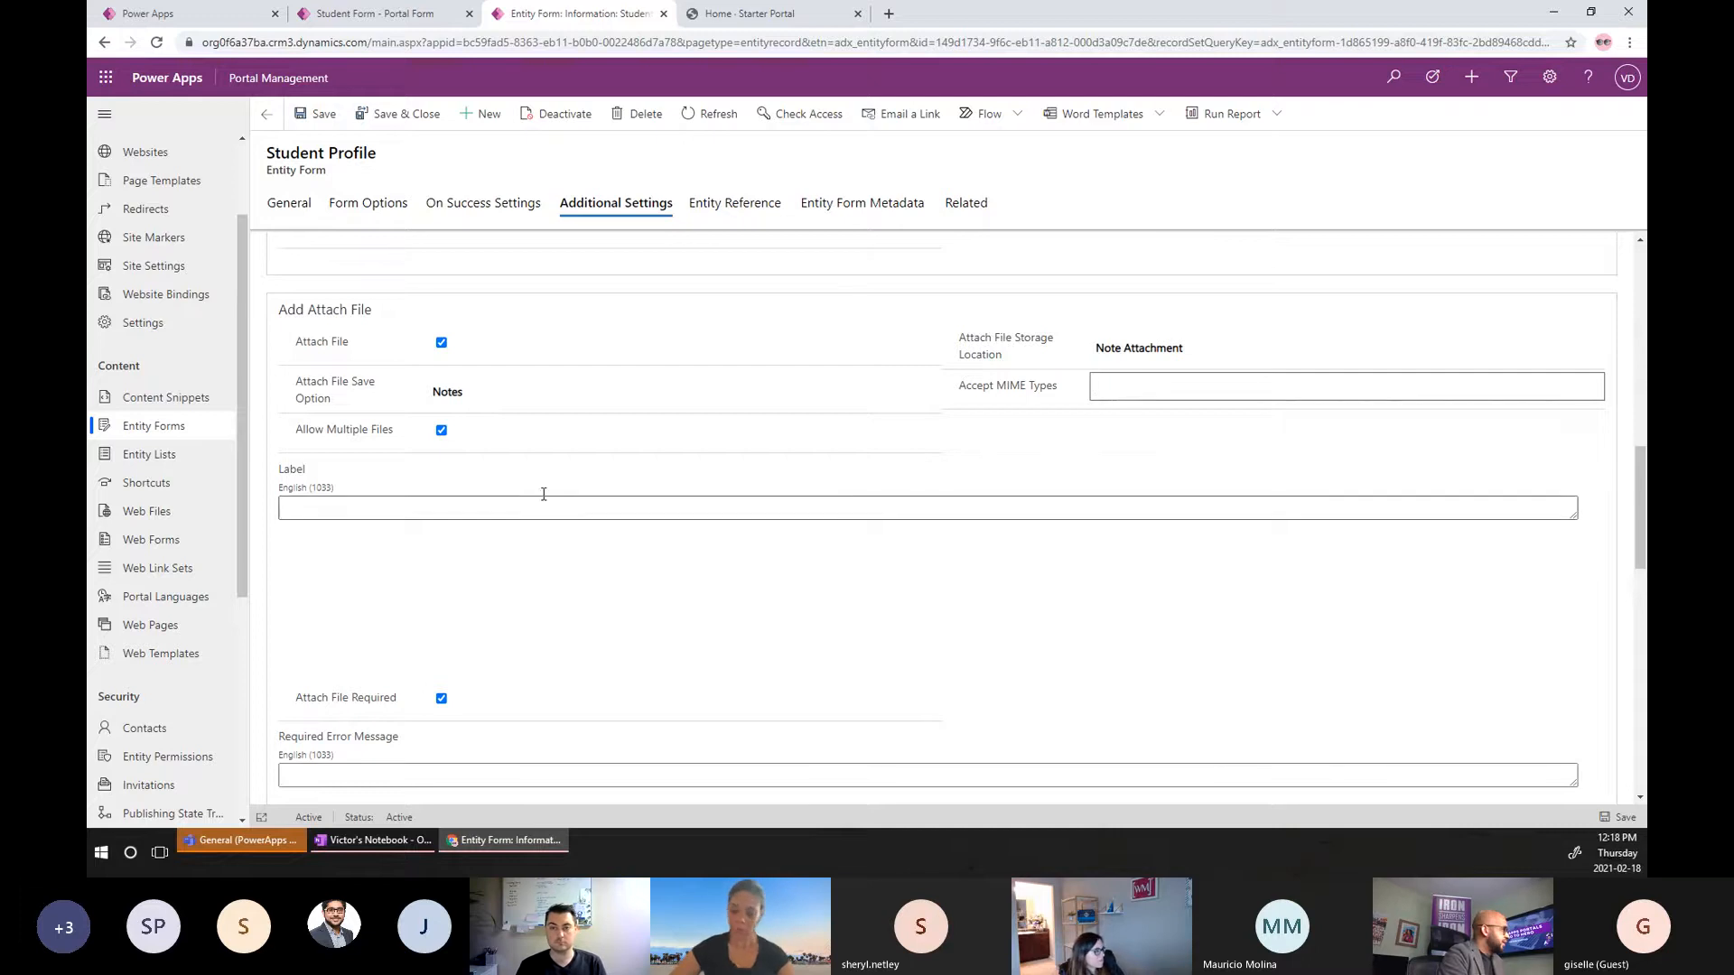
pyautogui.scroll(-2, 455, 555)
pyautogui.scroll(-2, 484, 546)
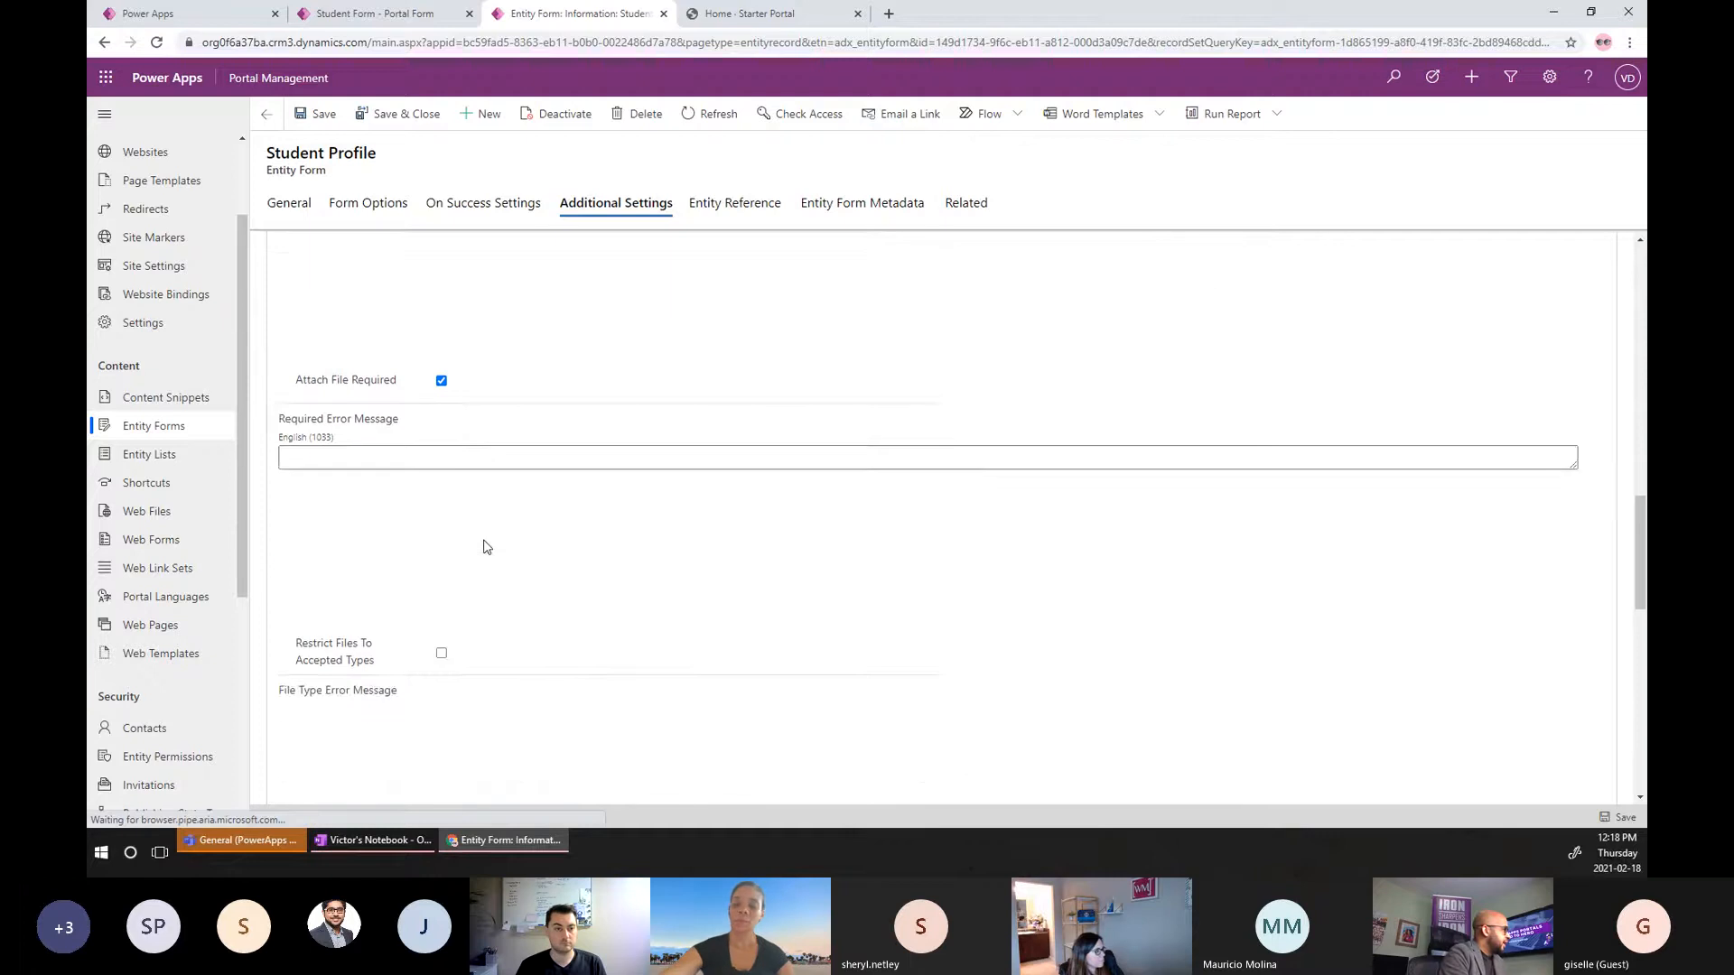
pyautogui.scroll(2, 513, 580)
pyautogui.click(447, 613)
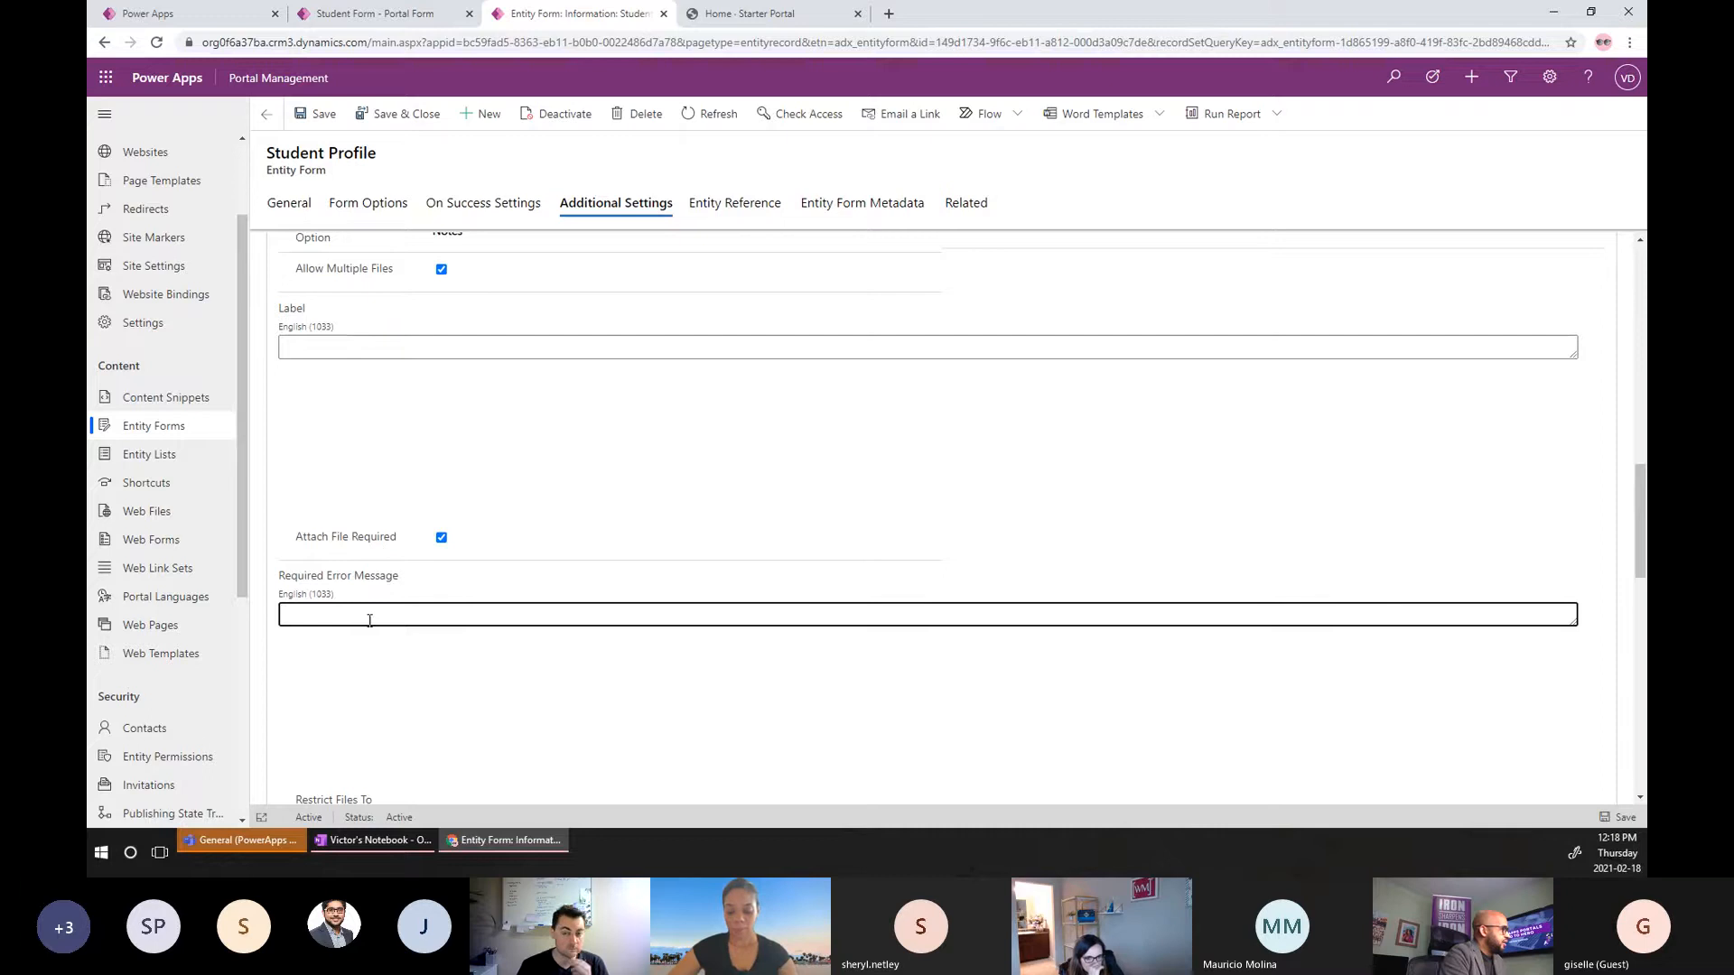
pyautogui.scroll(-3, 458, 593)
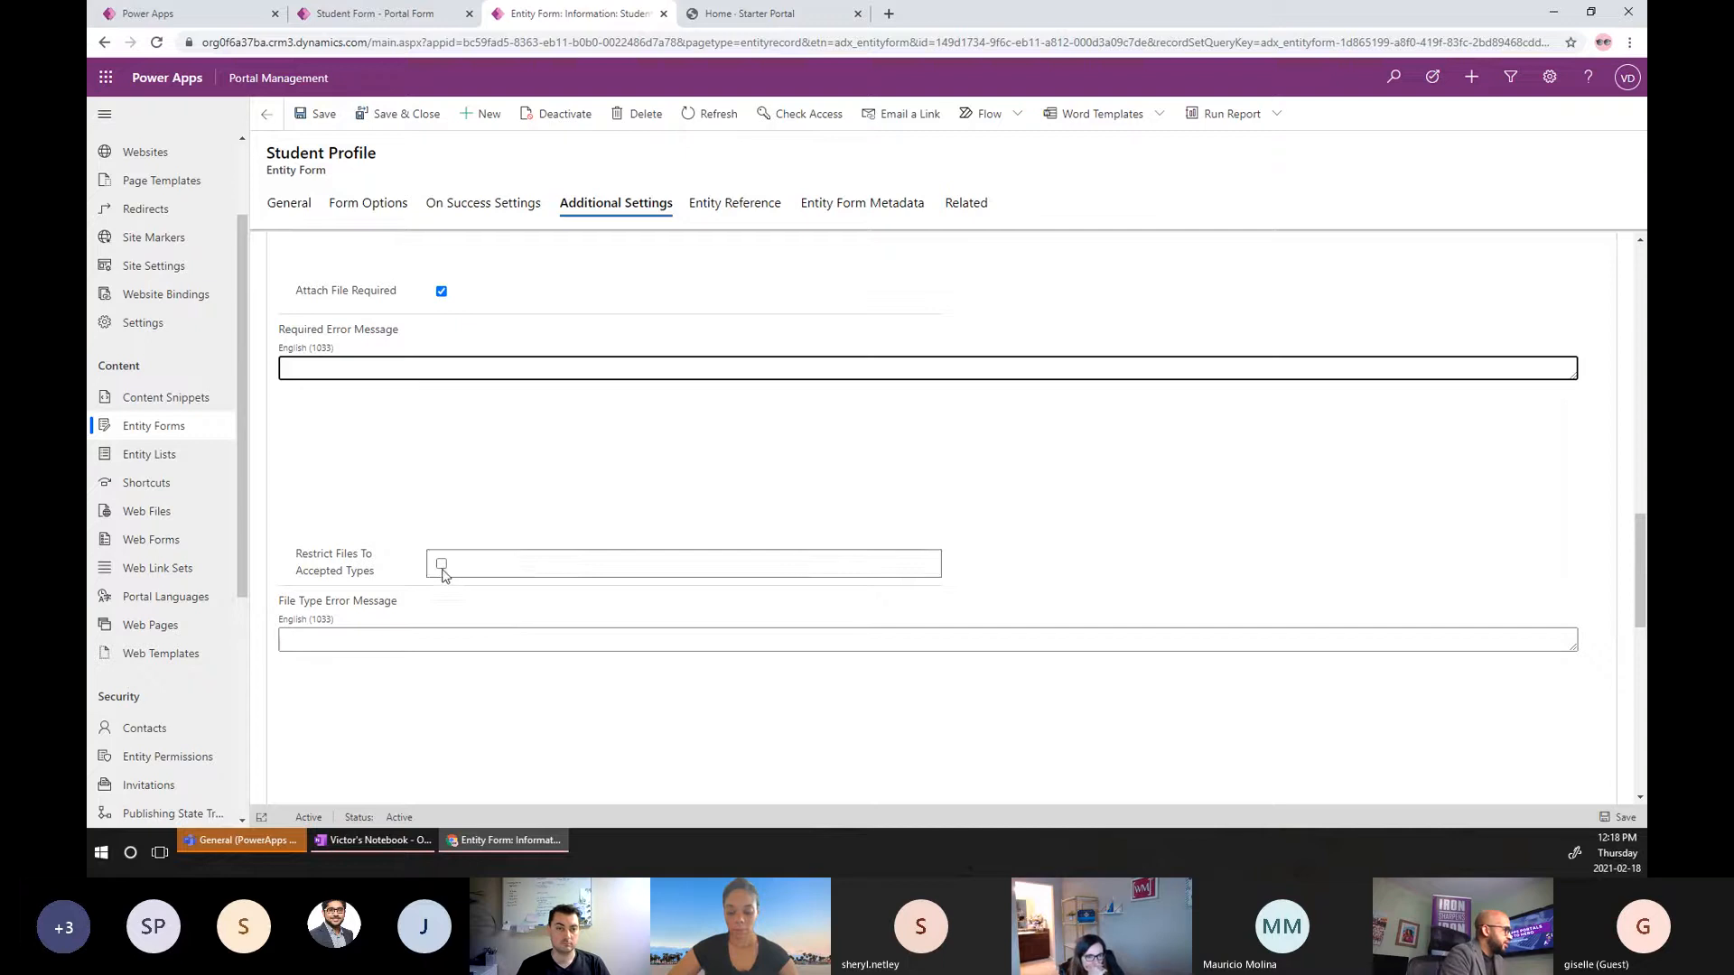
pyautogui.scroll(-3, 555, 675)
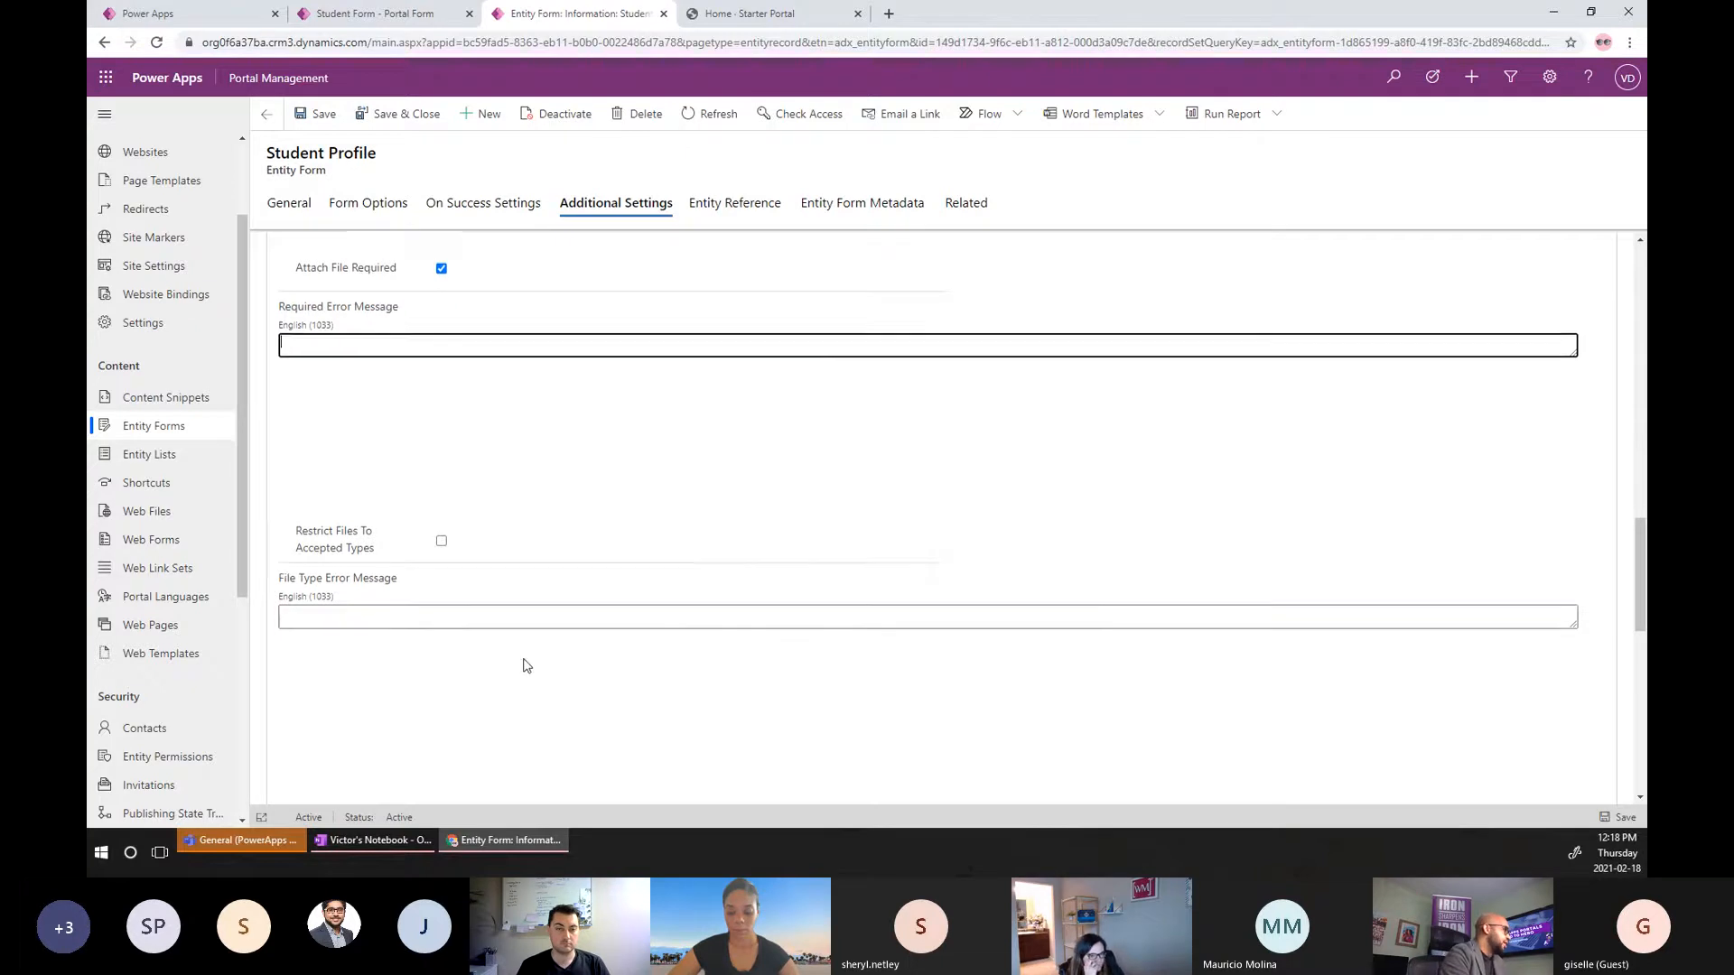
pyautogui.scroll(-2, 517, 550)
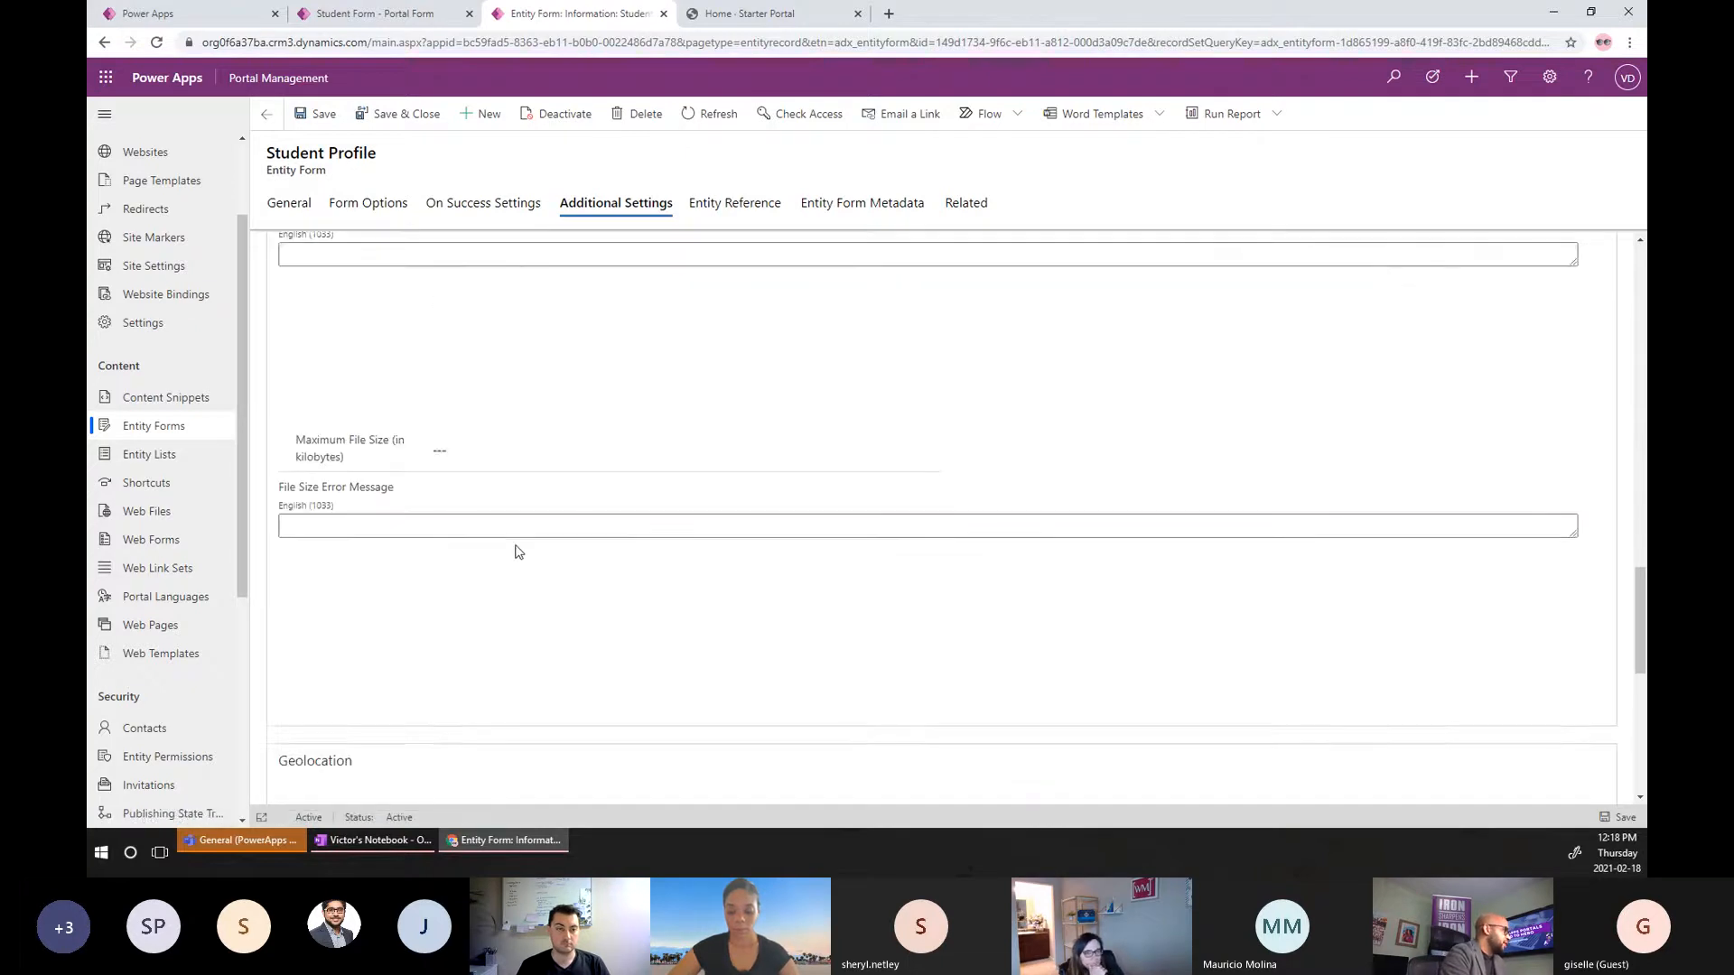
pyautogui.click(476, 407)
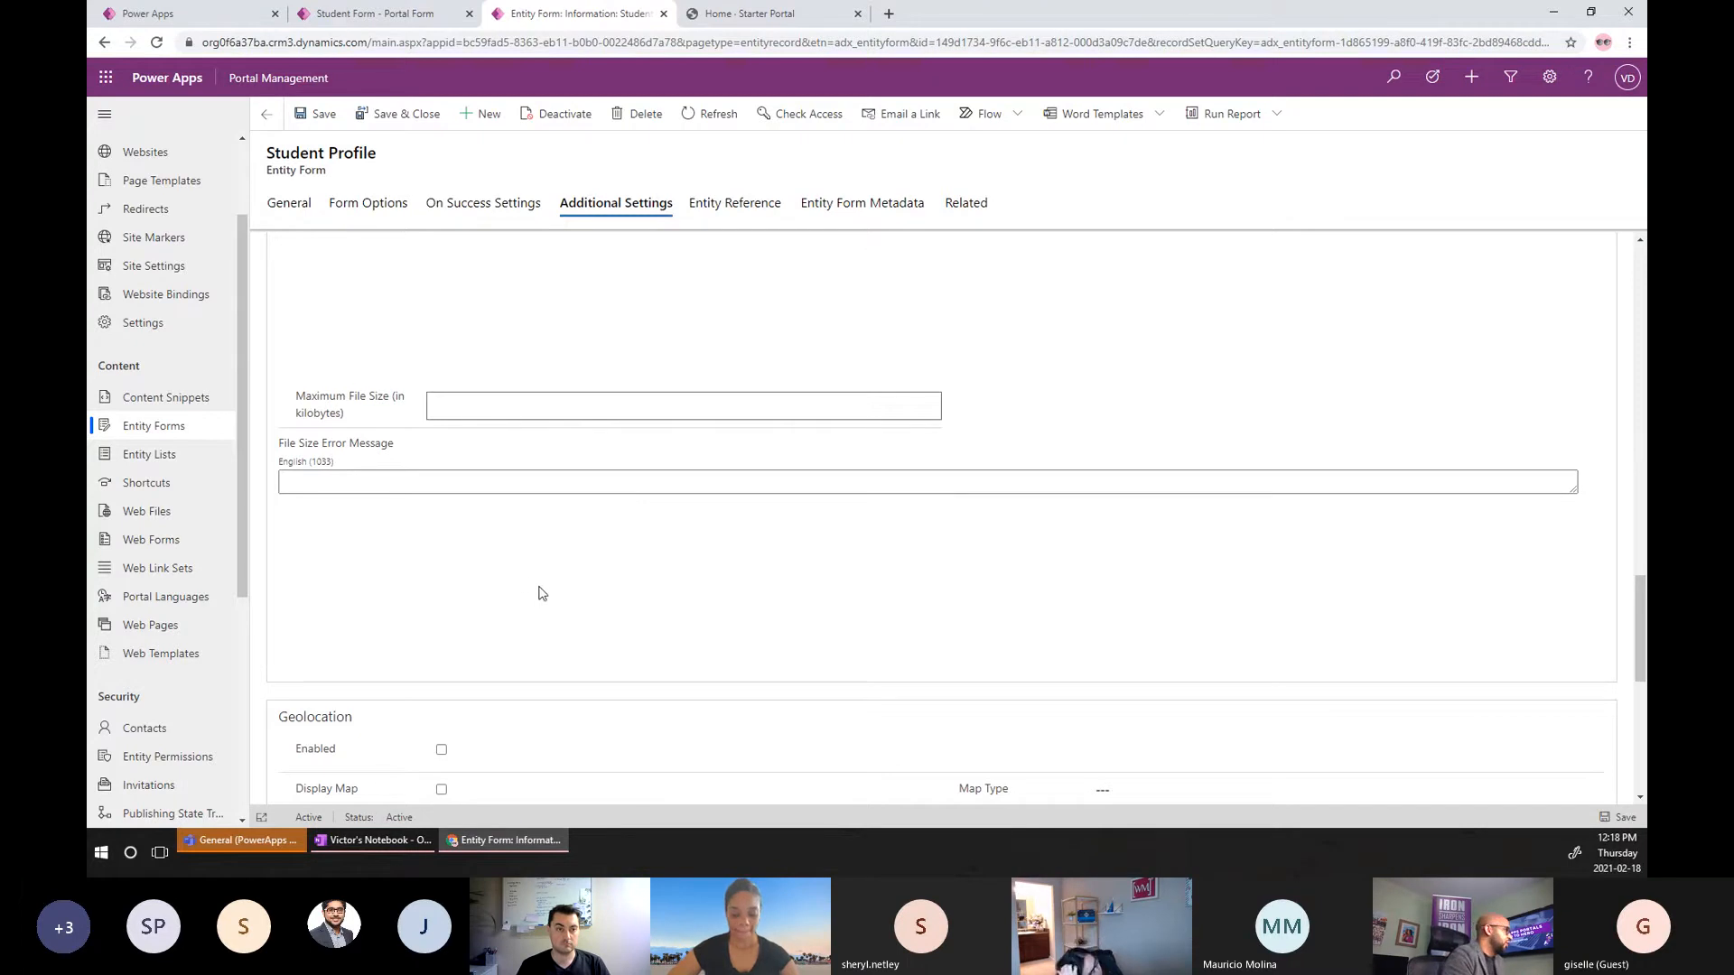
pyautogui.scroll(-3, 539, 591)
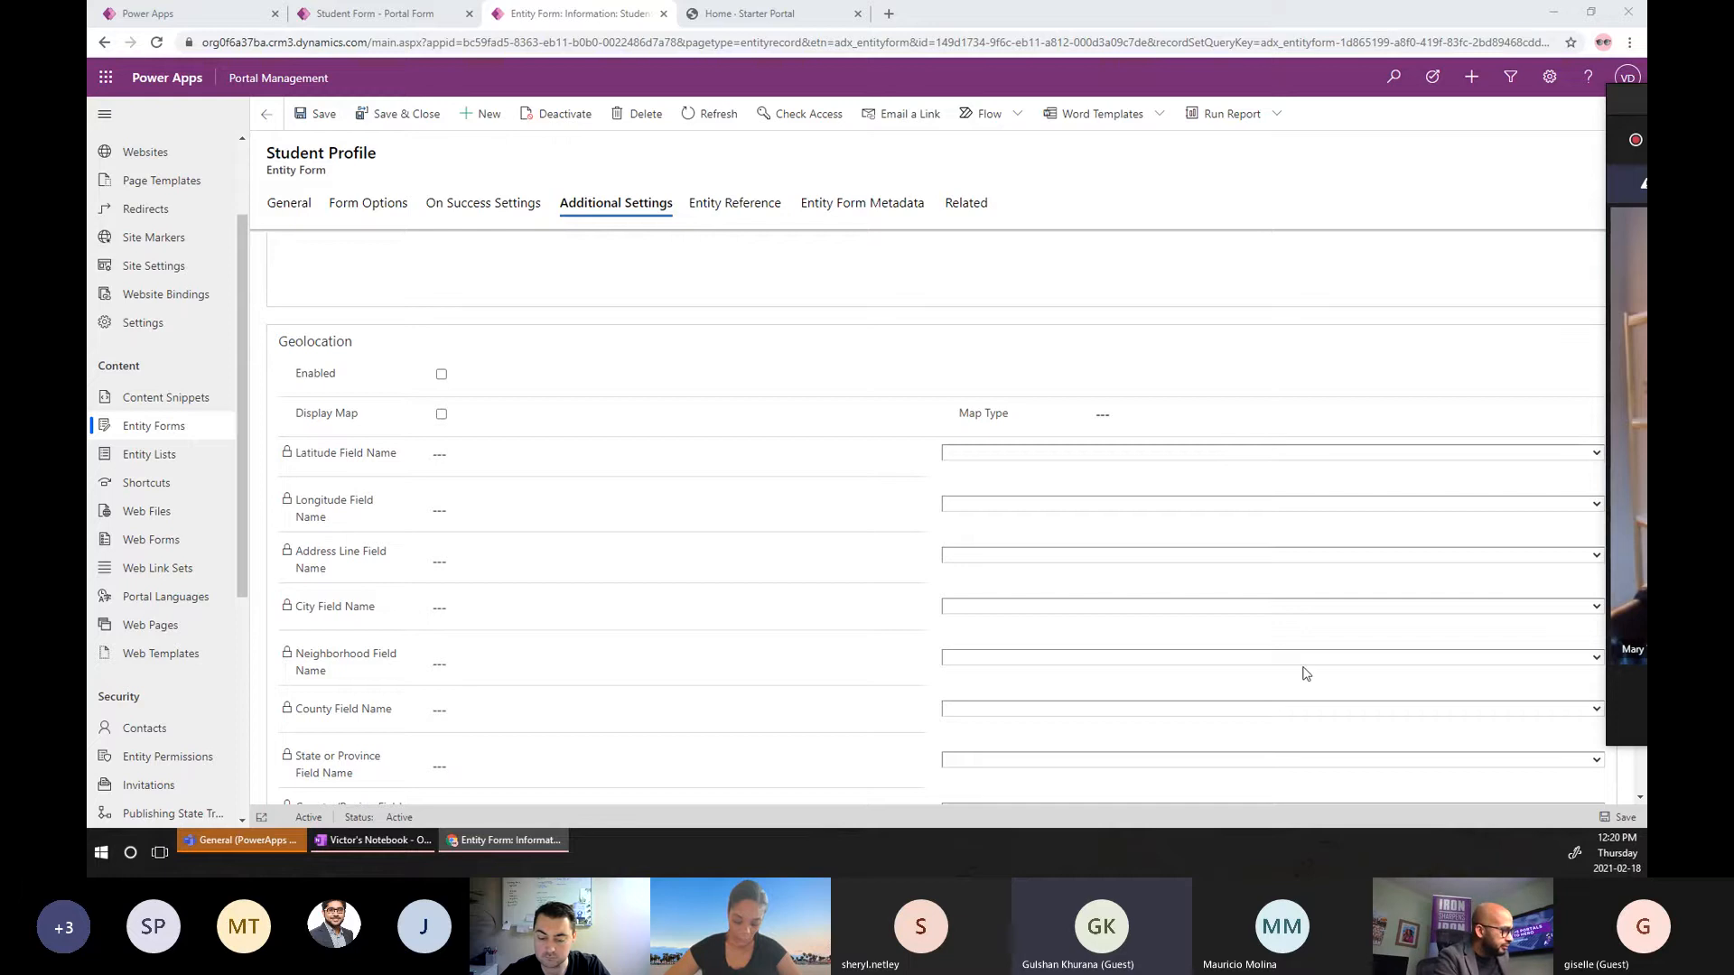
pyautogui.scroll(10, 1306, 673)
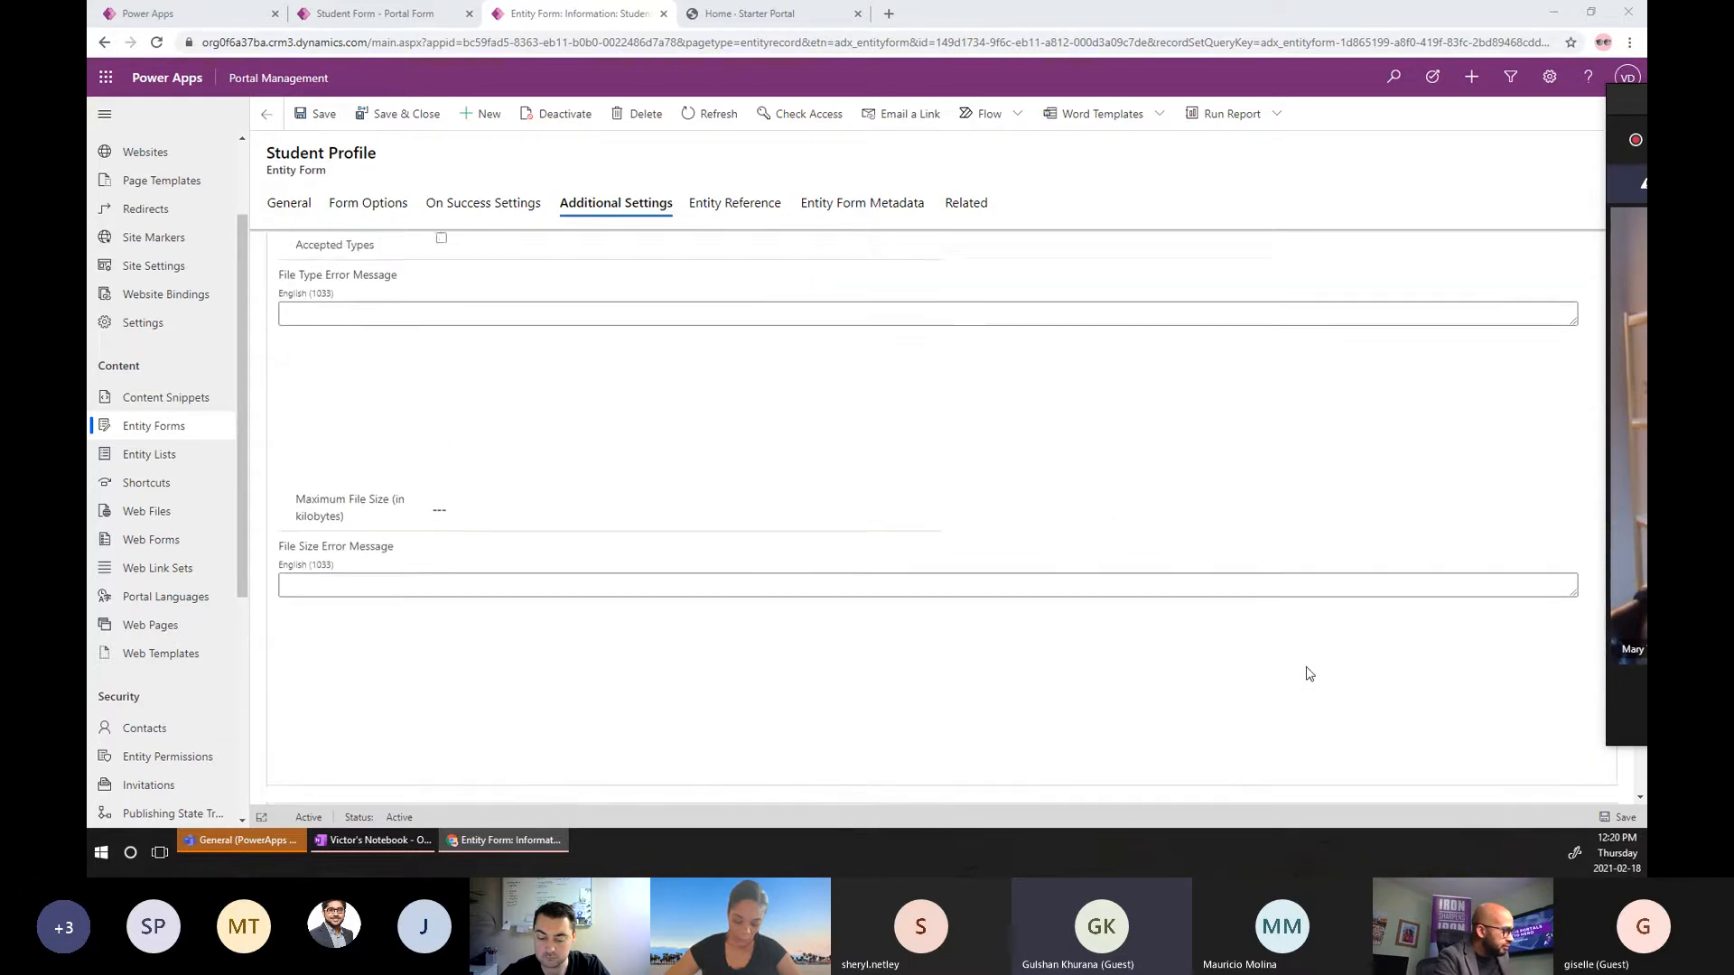
pyautogui.scroll(5, 1305, 673)
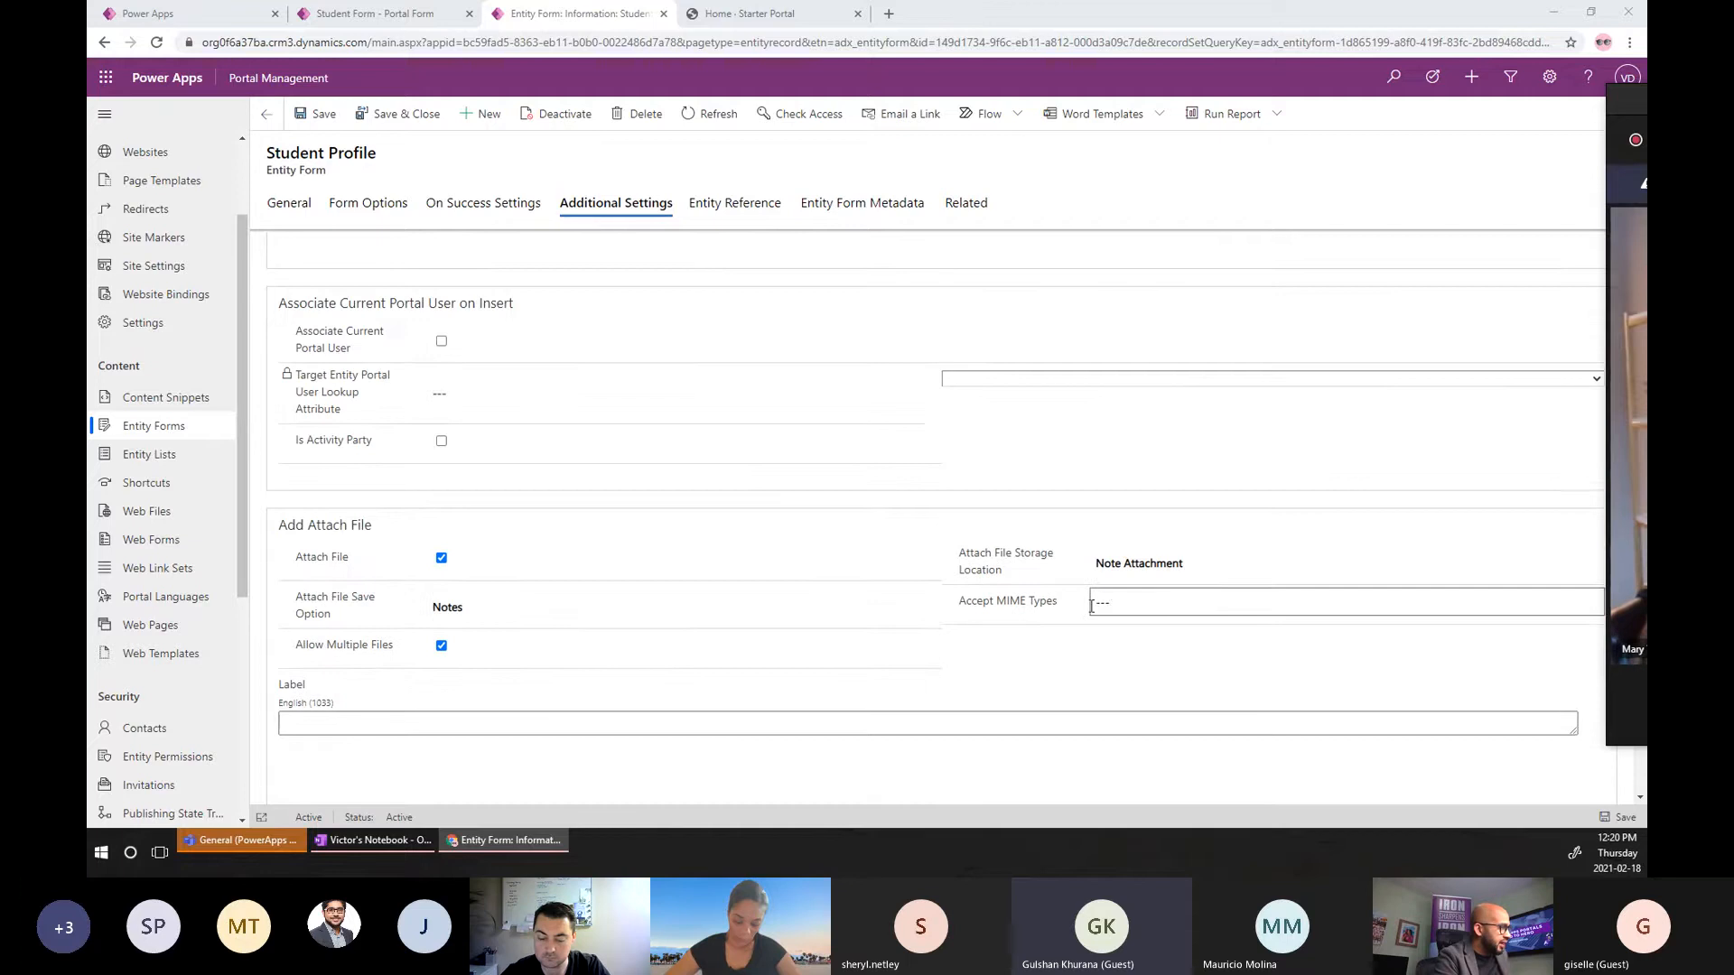
pyautogui.click(1119, 605)
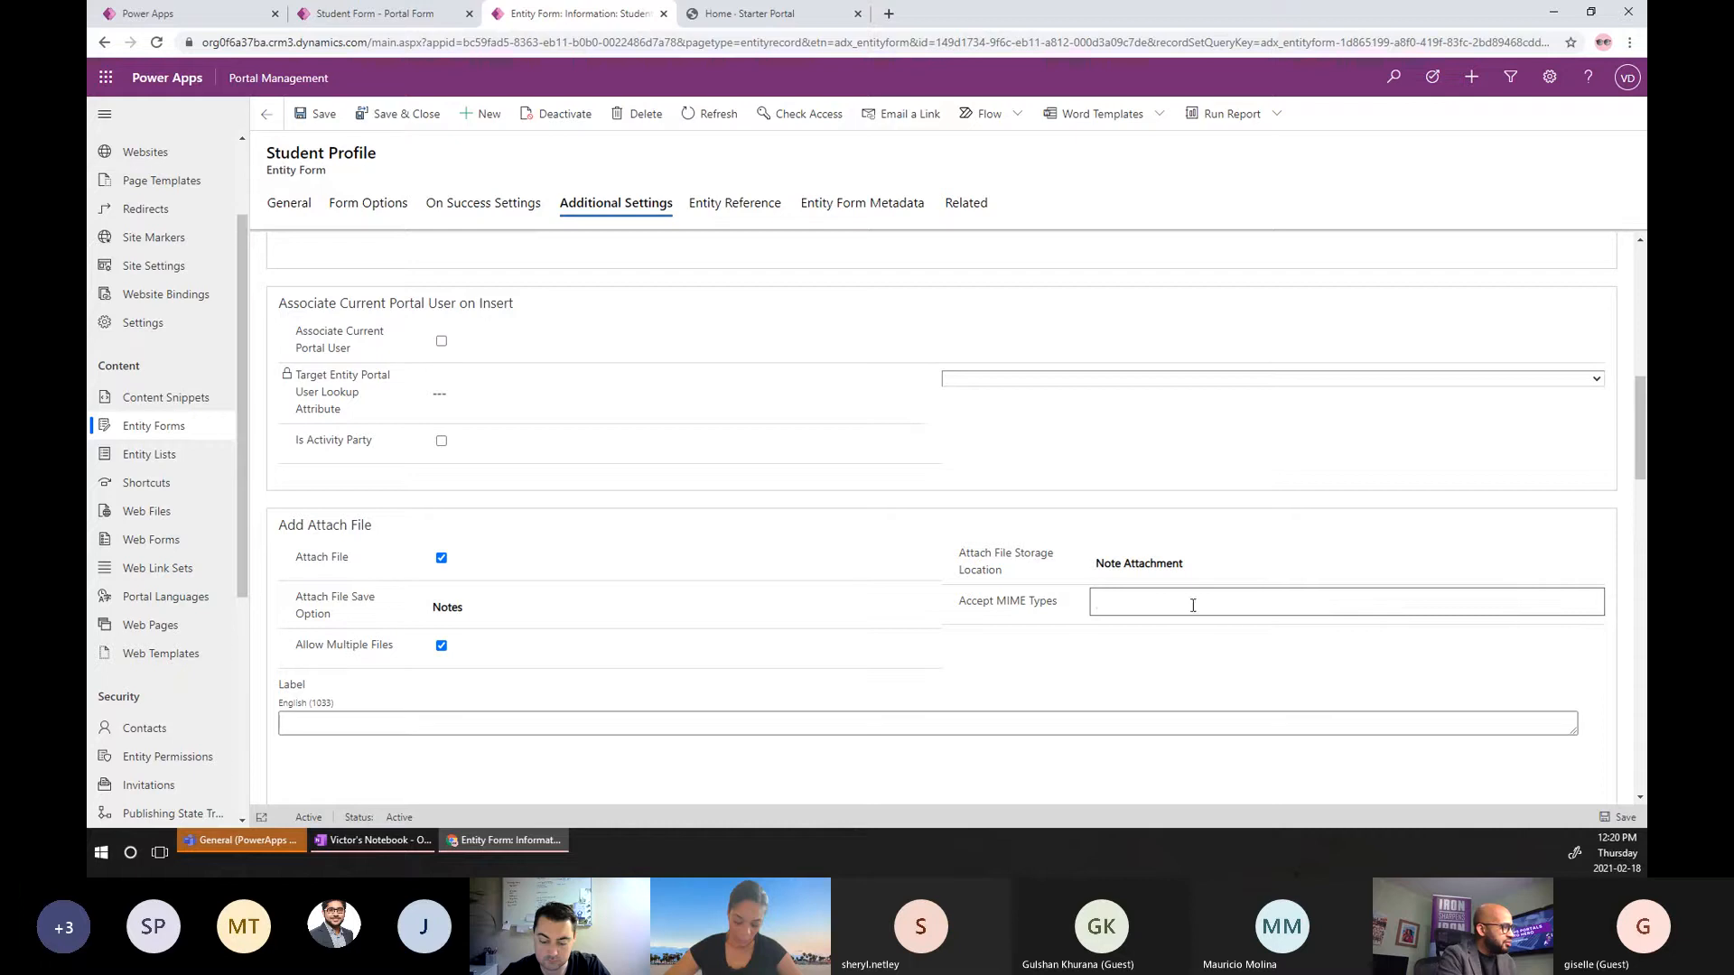
pyautogui.moveTo(1066, 614); pyautogui.dragTo(995, 610)
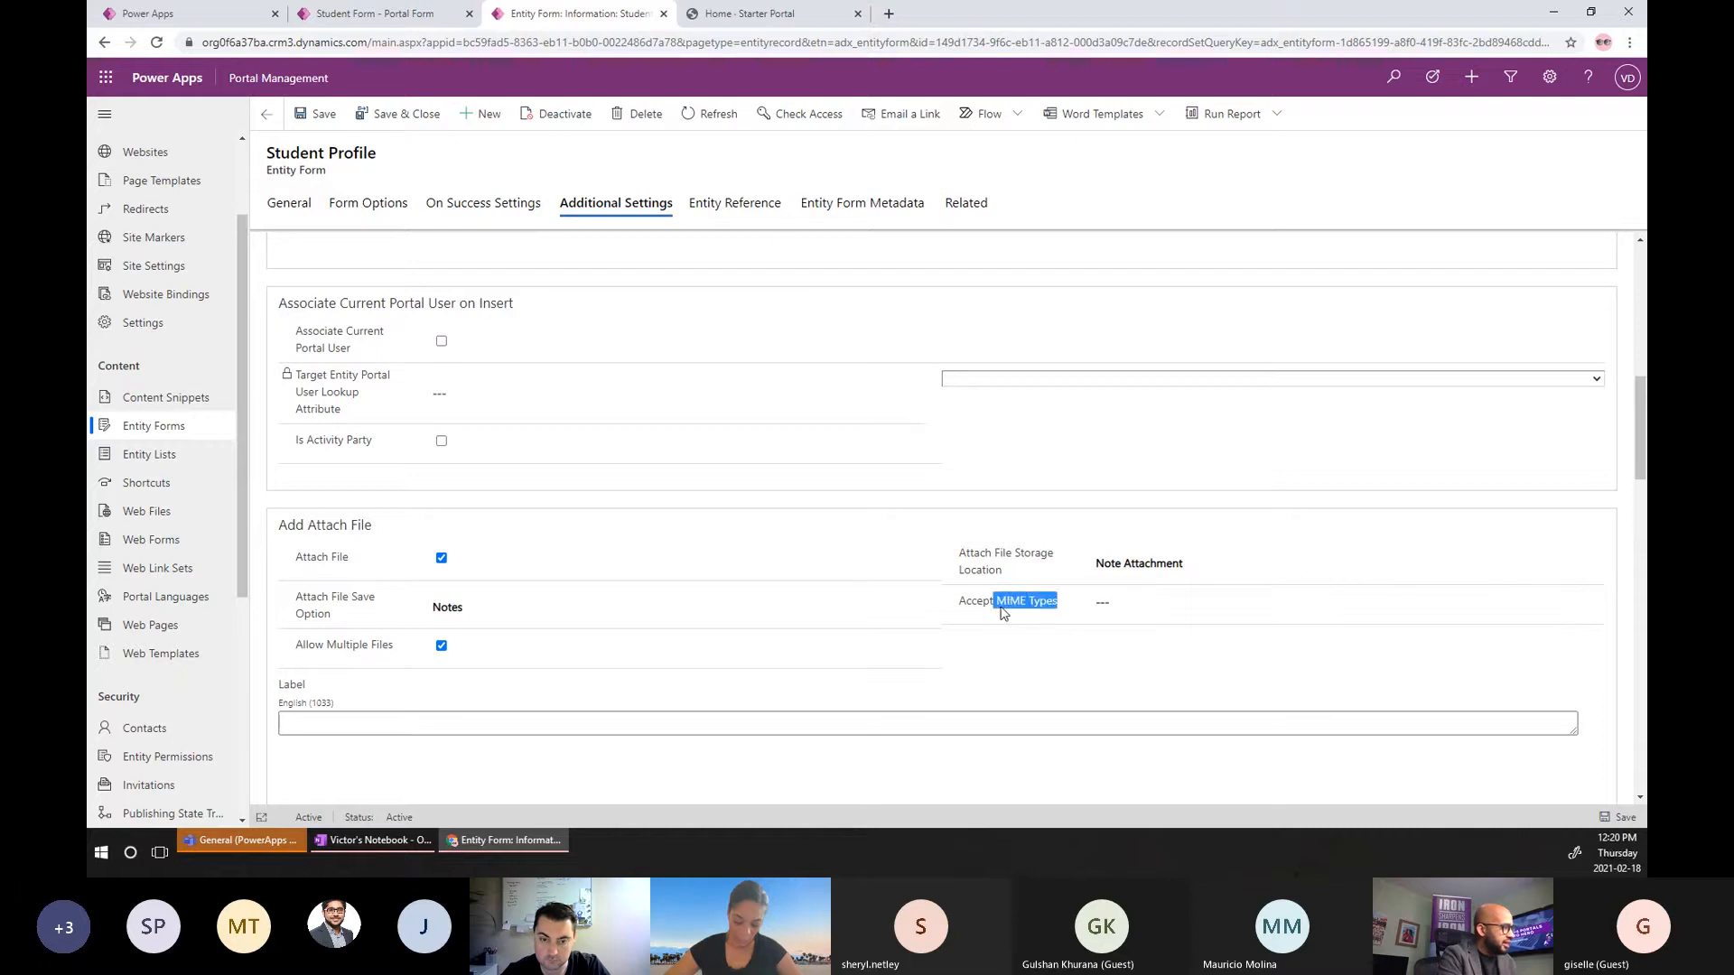
pyautogui.click(1199, 607)
pyautogui.scroll(-2, 1198, 608)
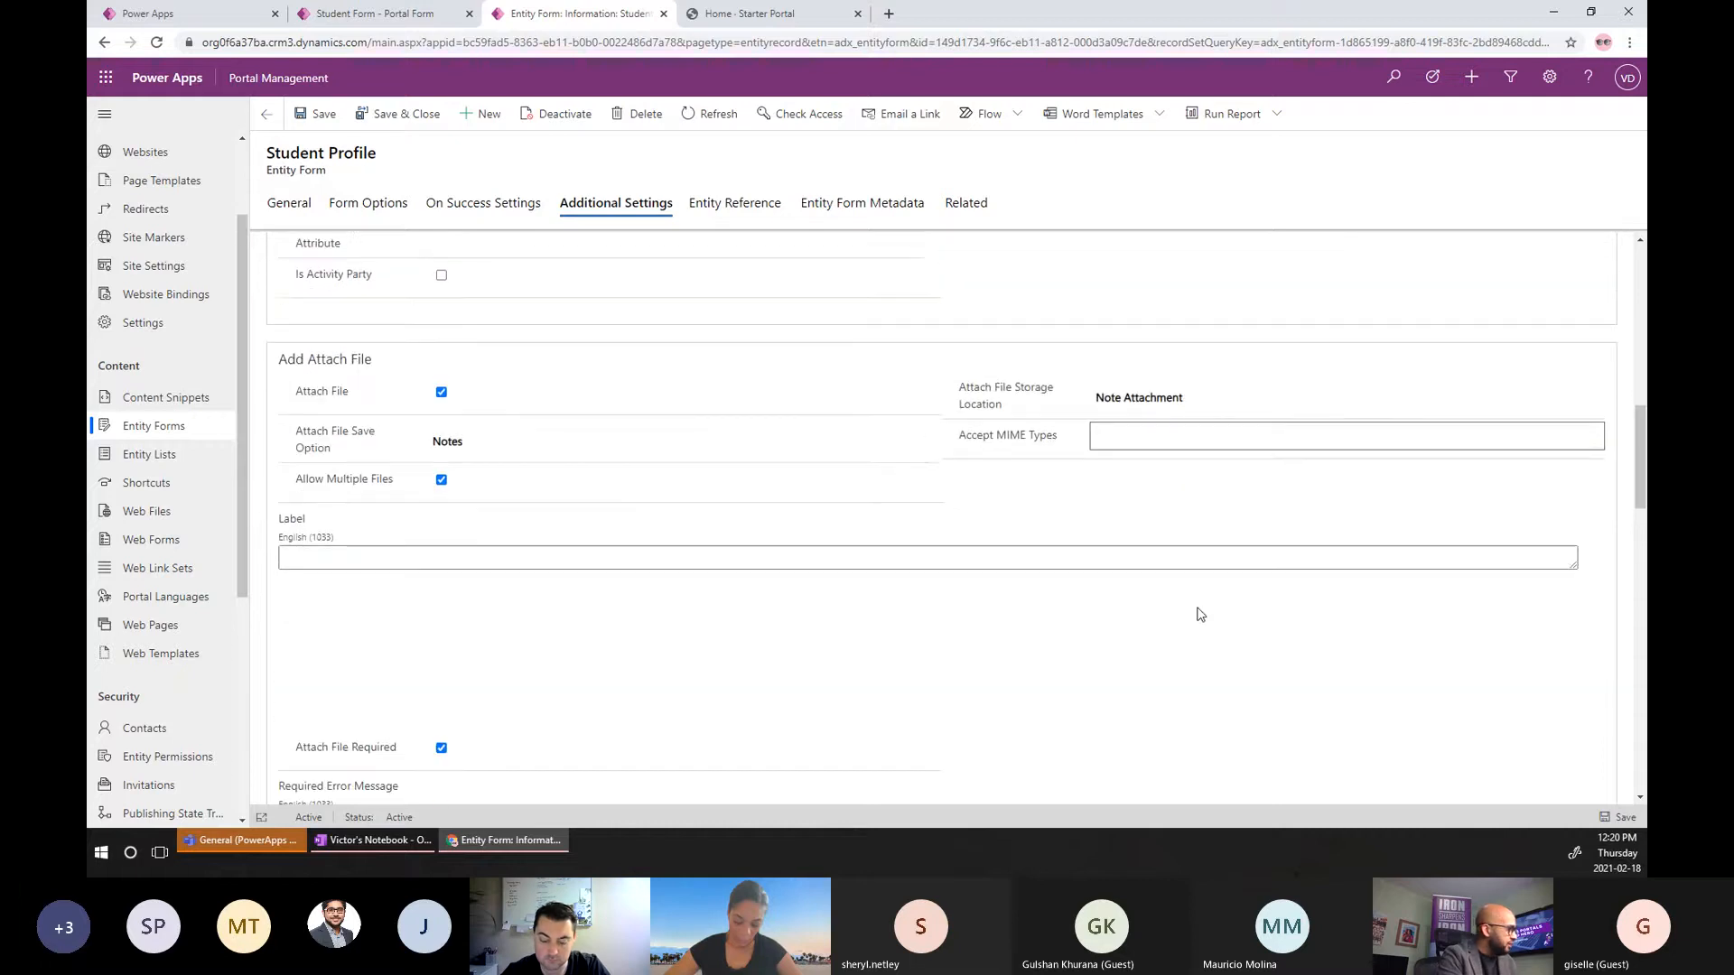
pyautogui.scroll(-1, 1199, 614)
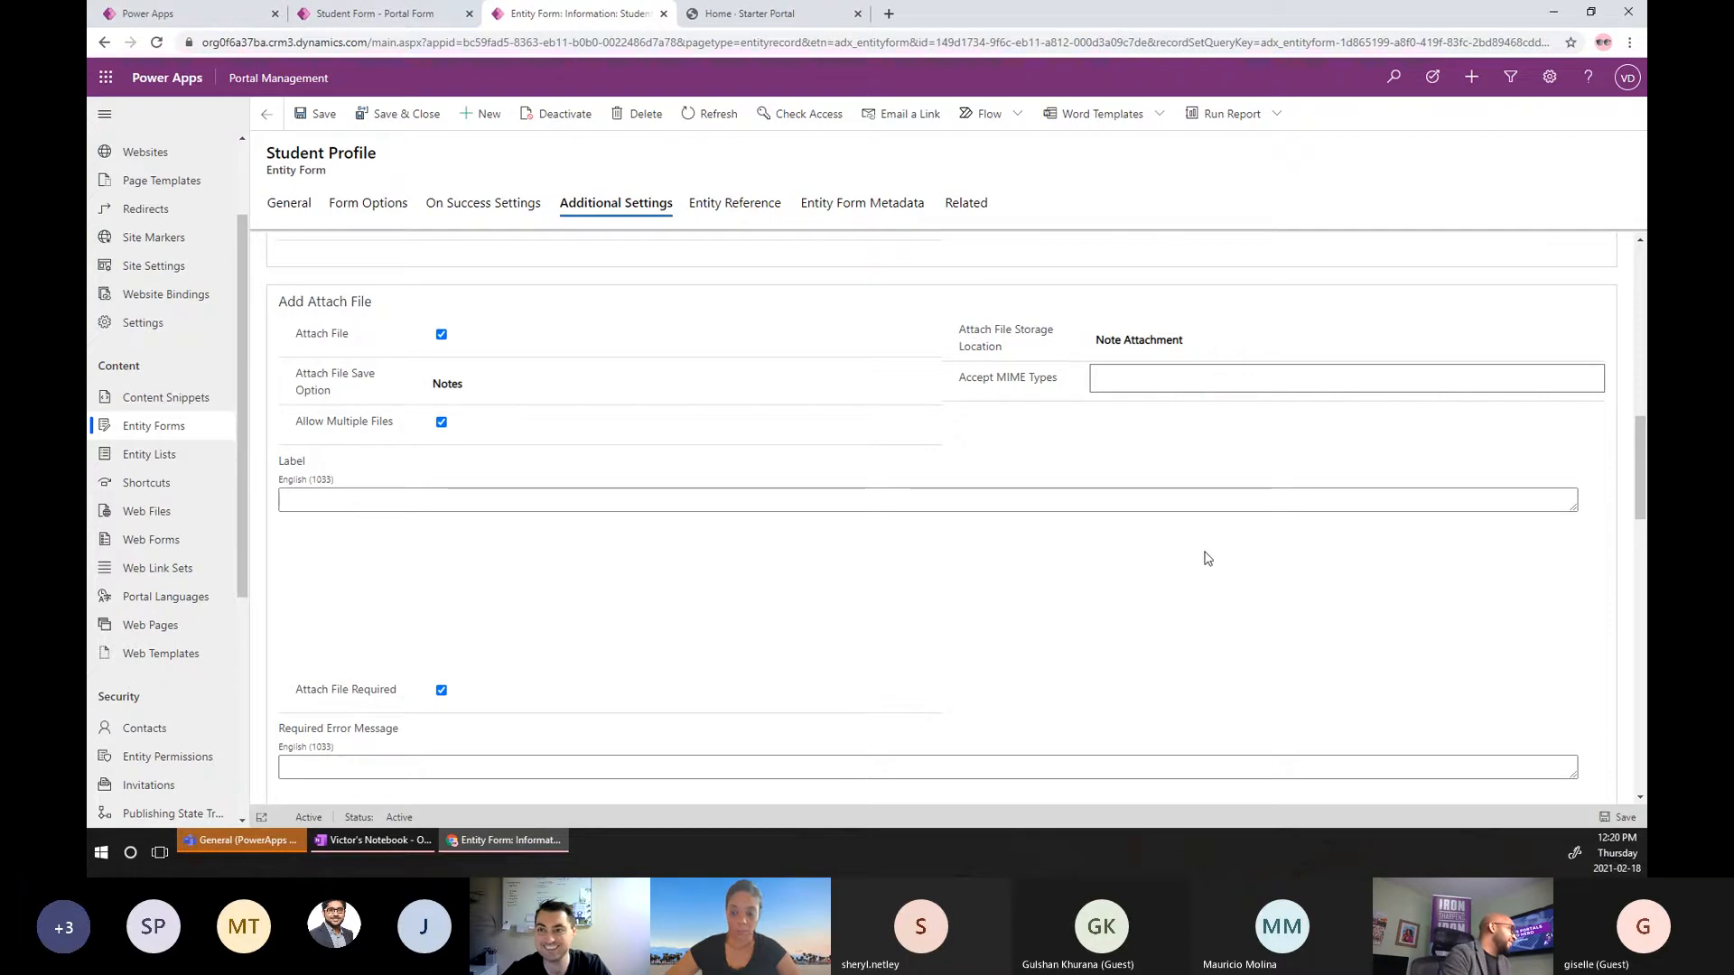
pyautogui.scroll(-2, 579, 580)
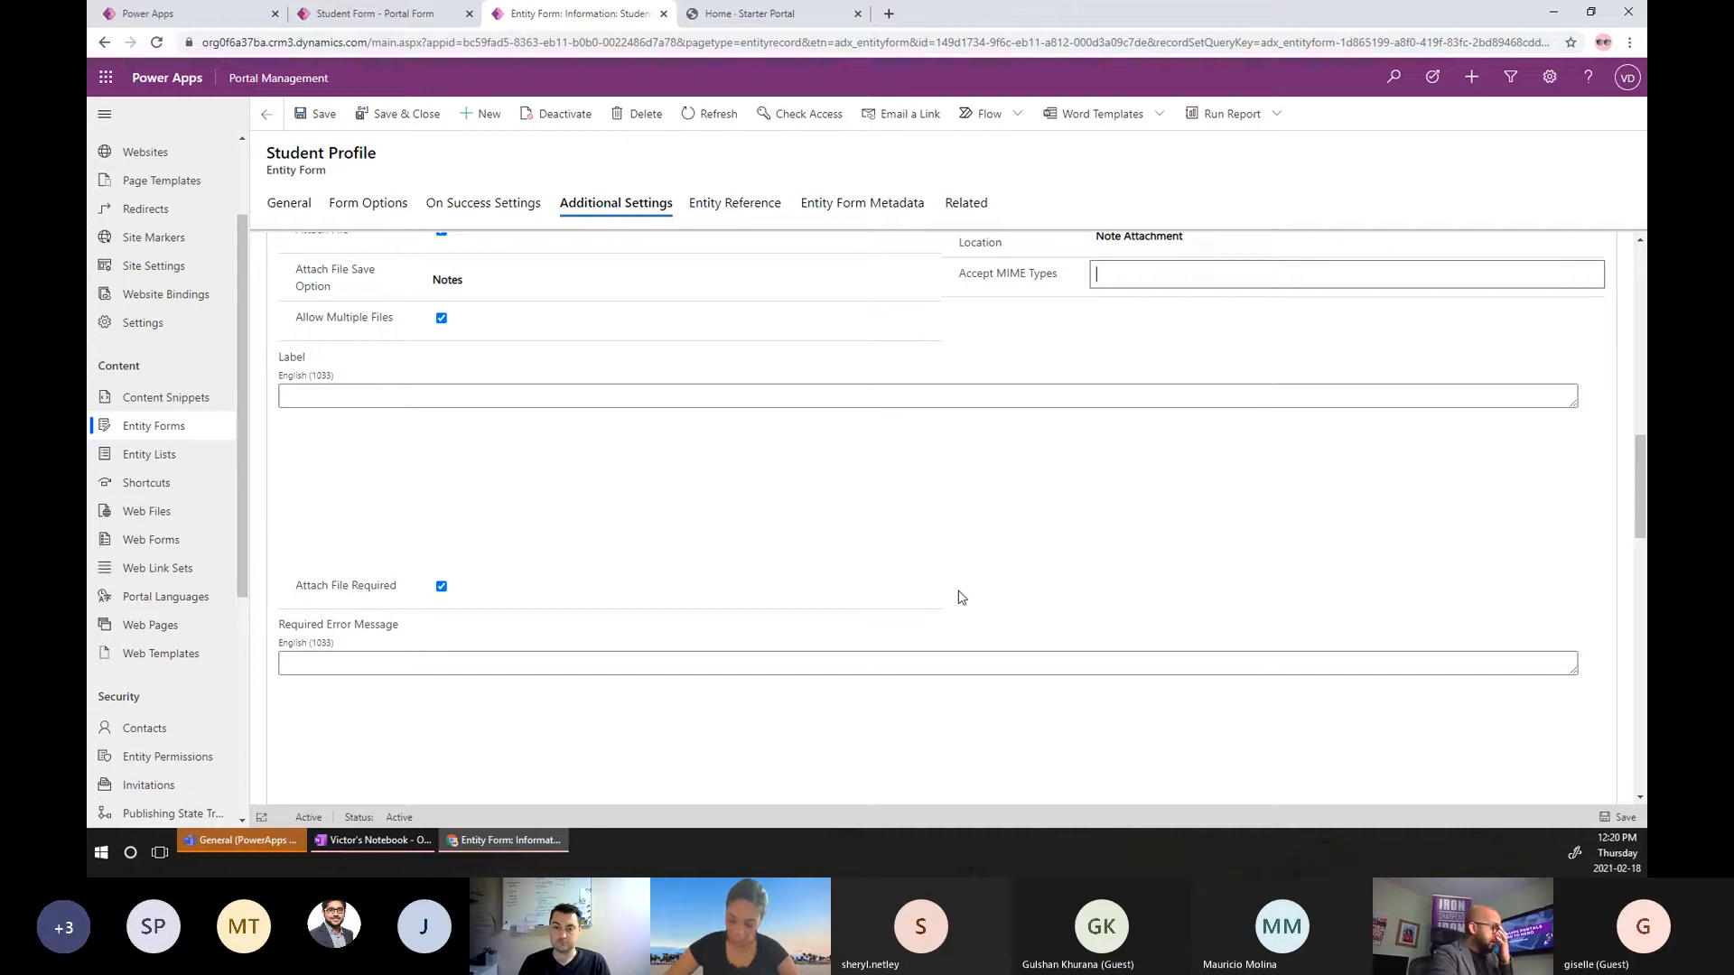
pyautogui.scroll(1, 1046, 599)
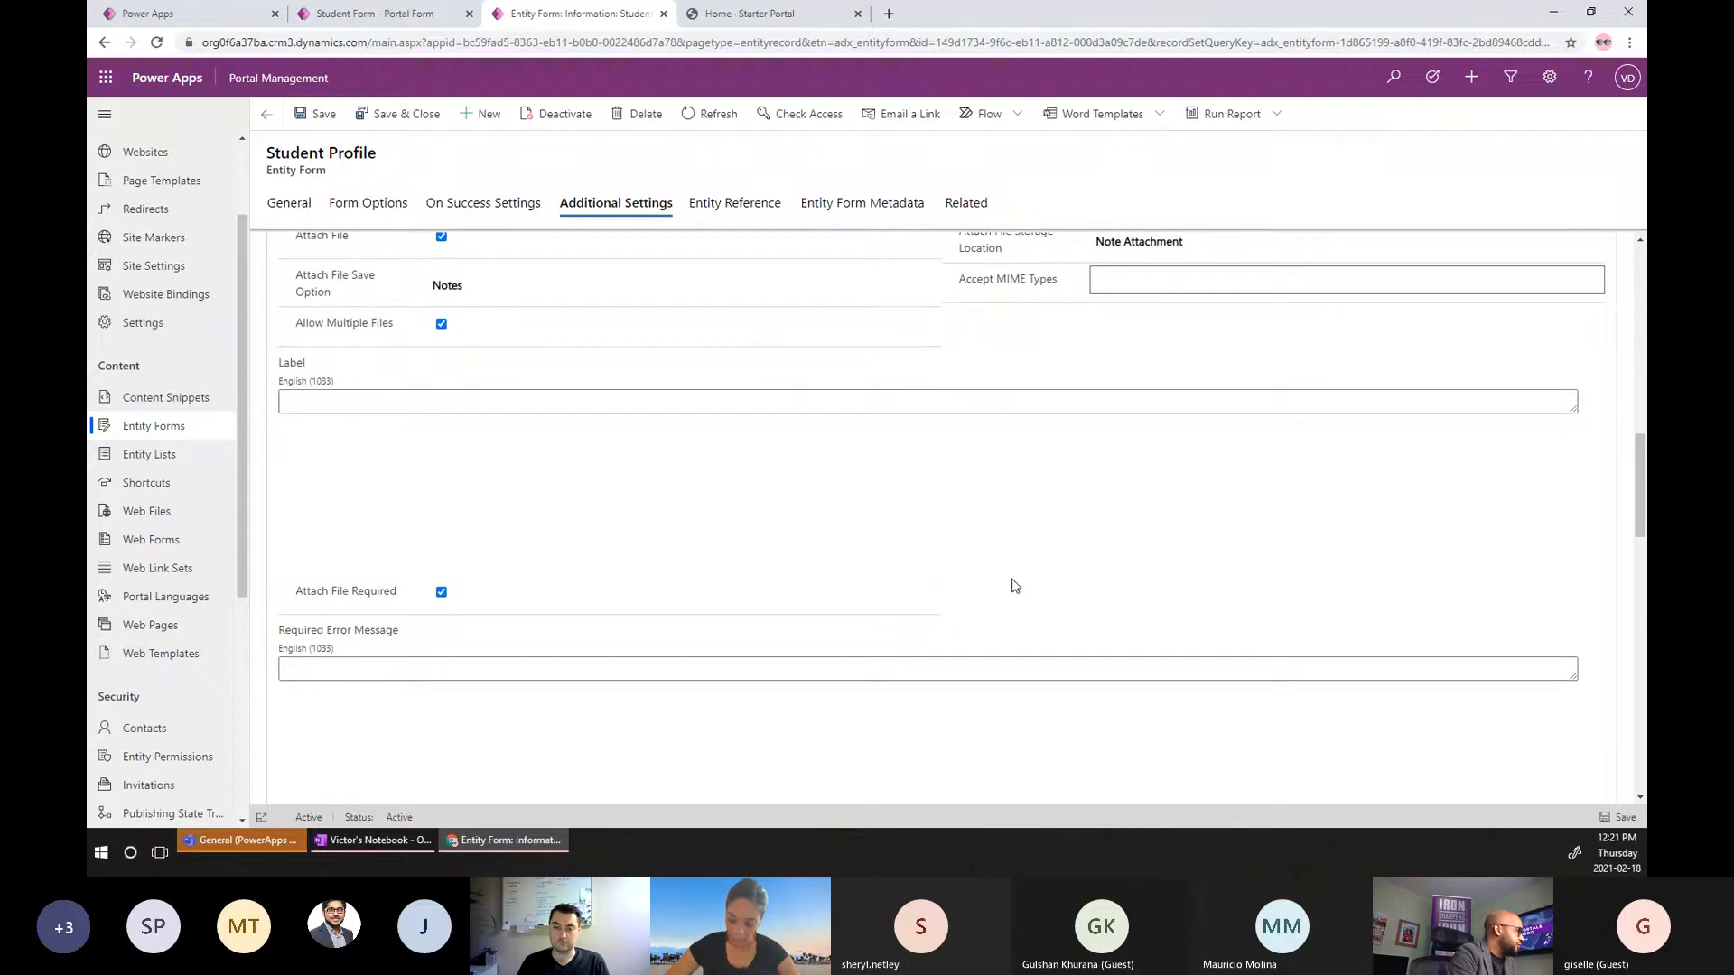
pyautogui.scroll(-3, 1011, 583)
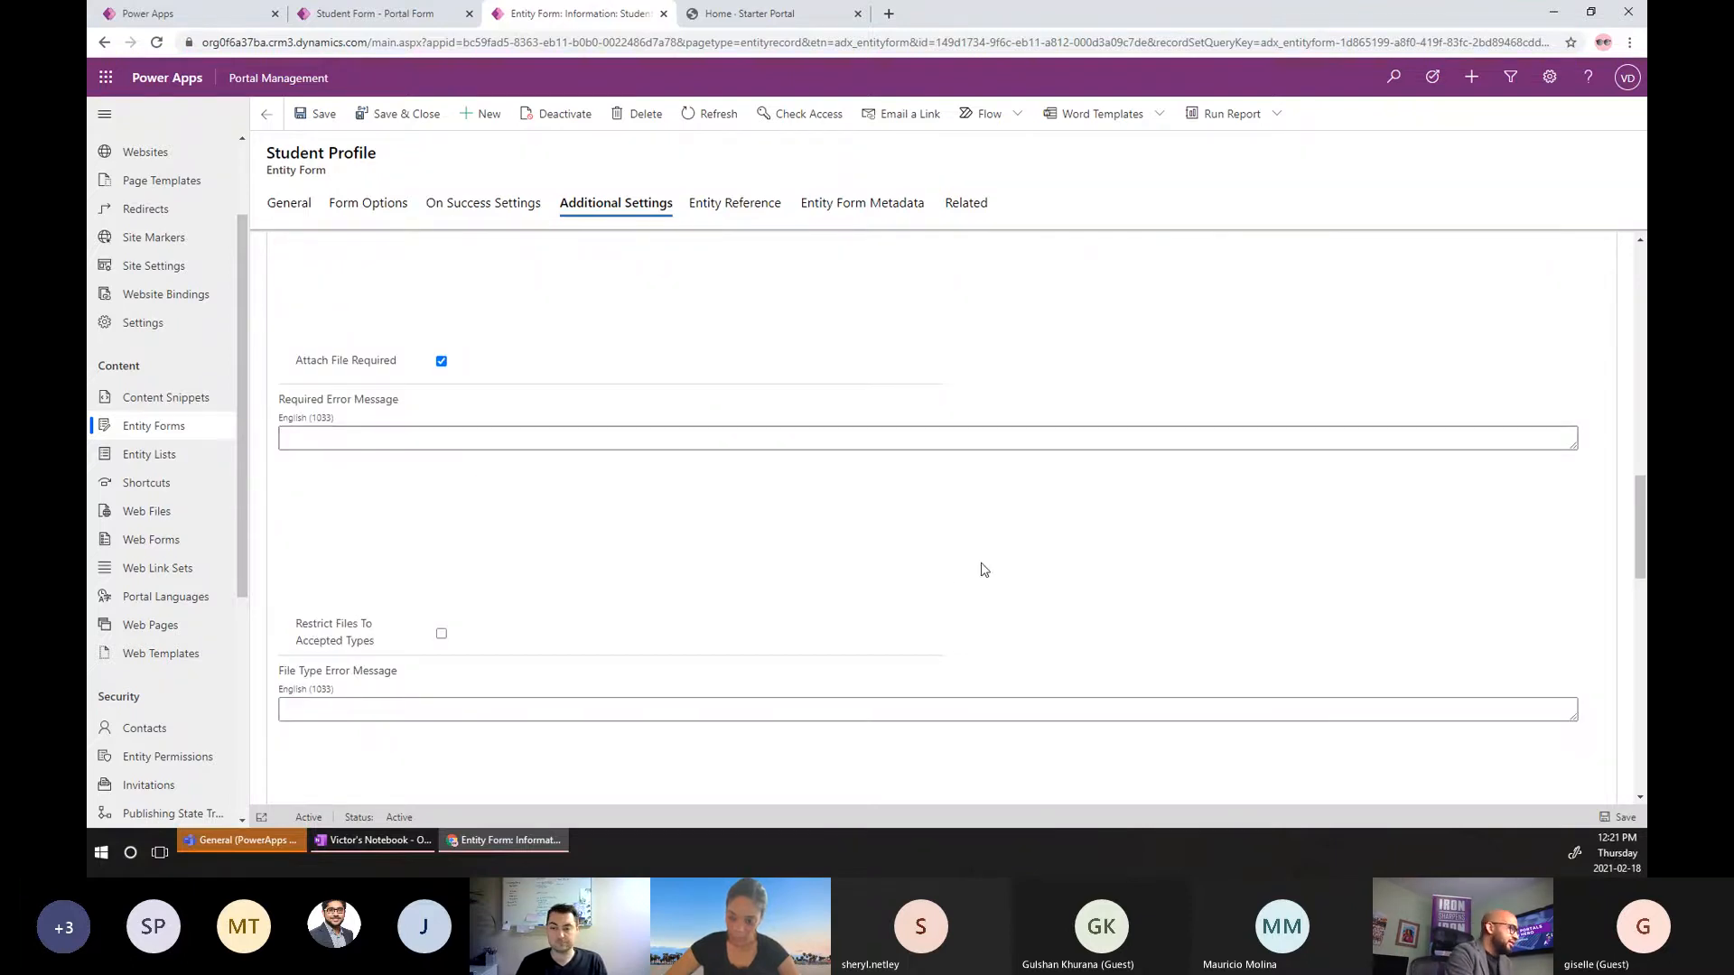
pyautogui.scroll(-2, 857, 605)
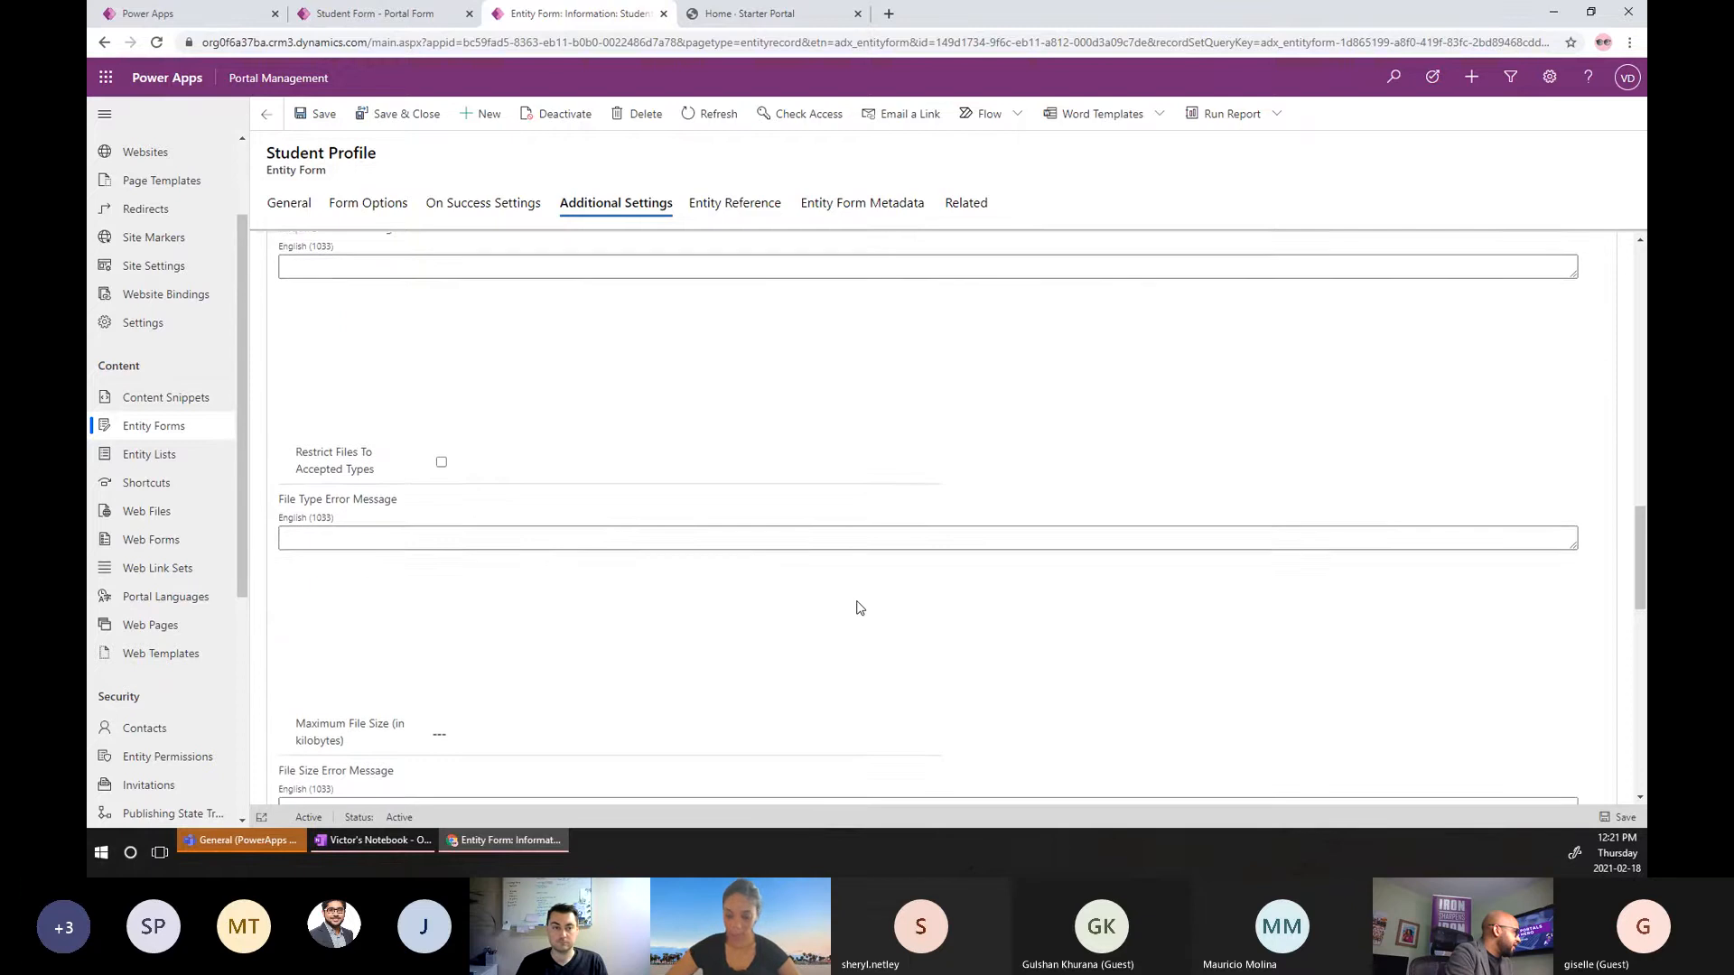
pyautogui.scroll(-2, 859, 608)
pyautogui.scroll(-2, 860, 608)
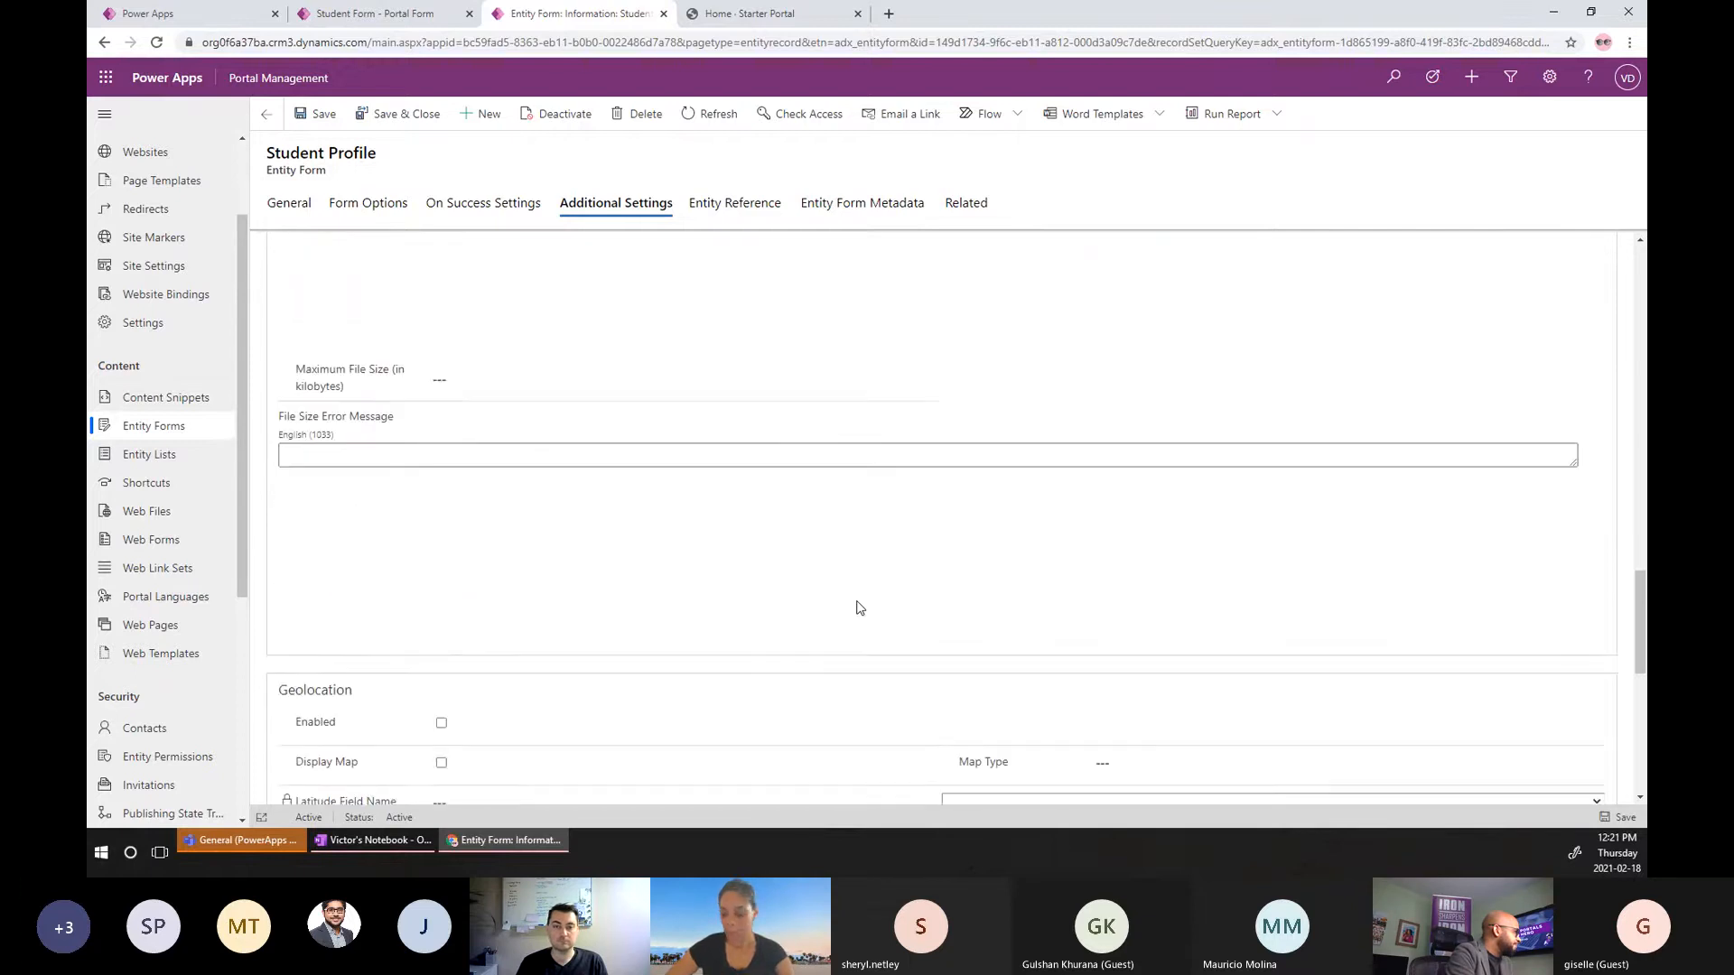
pyautogui.scroll(-5, 860, 608)
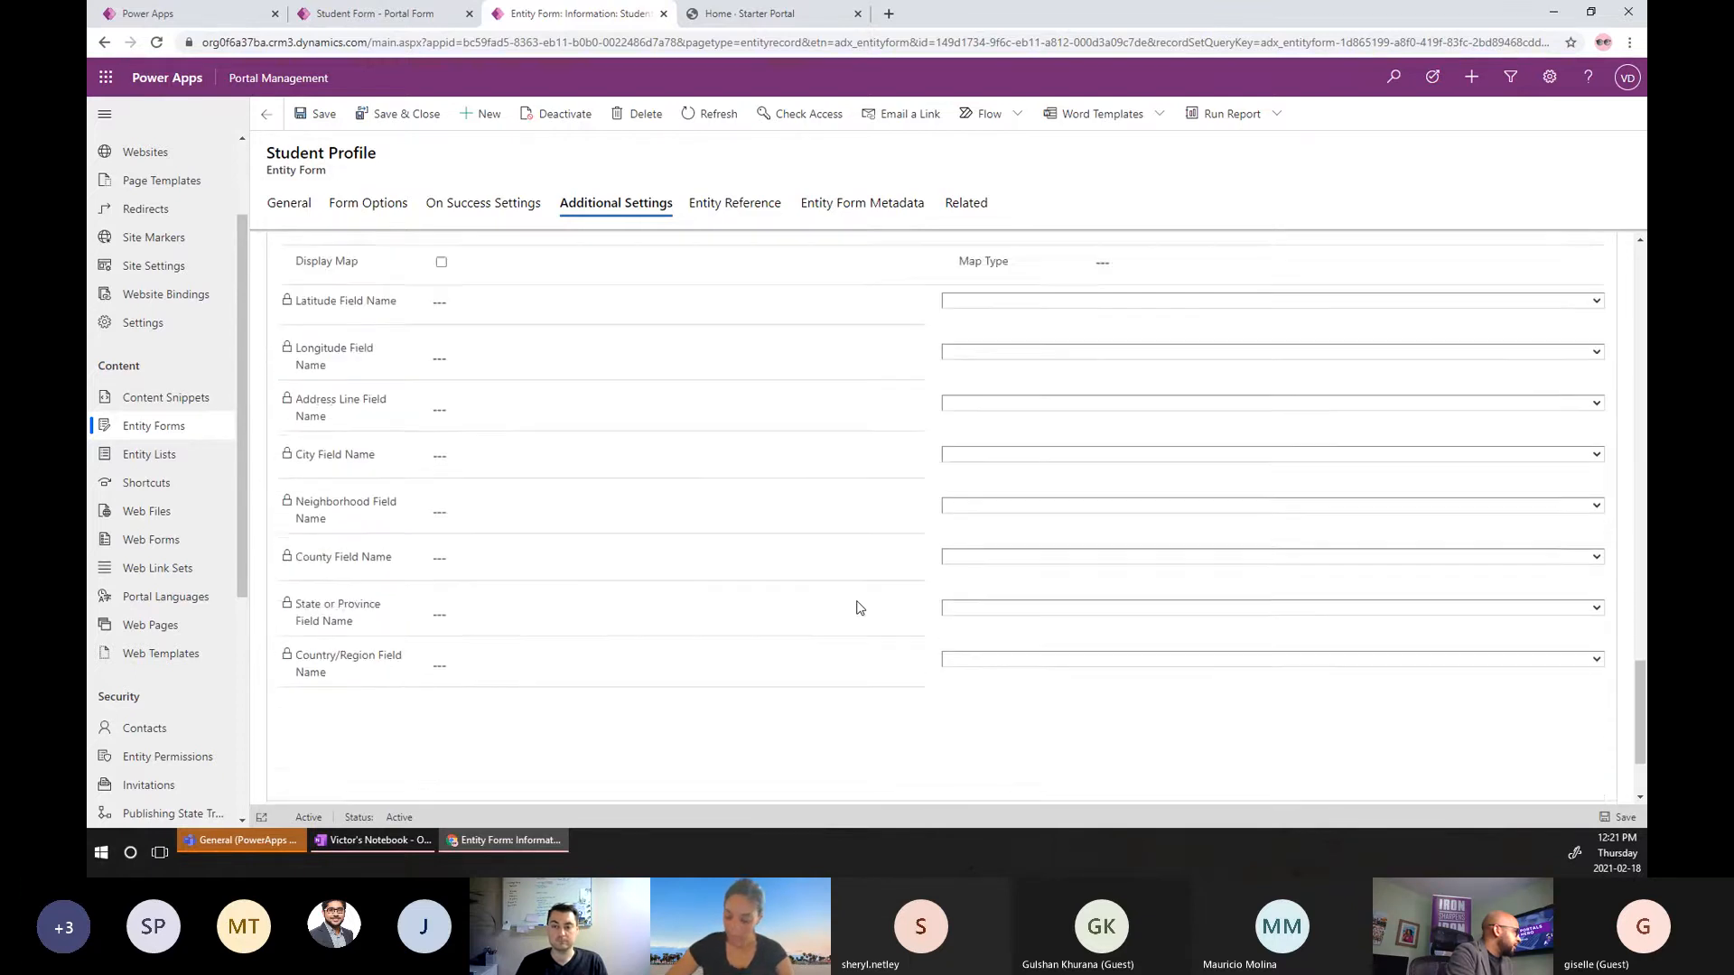
pyautogui.scroll(-2, 860, 608)
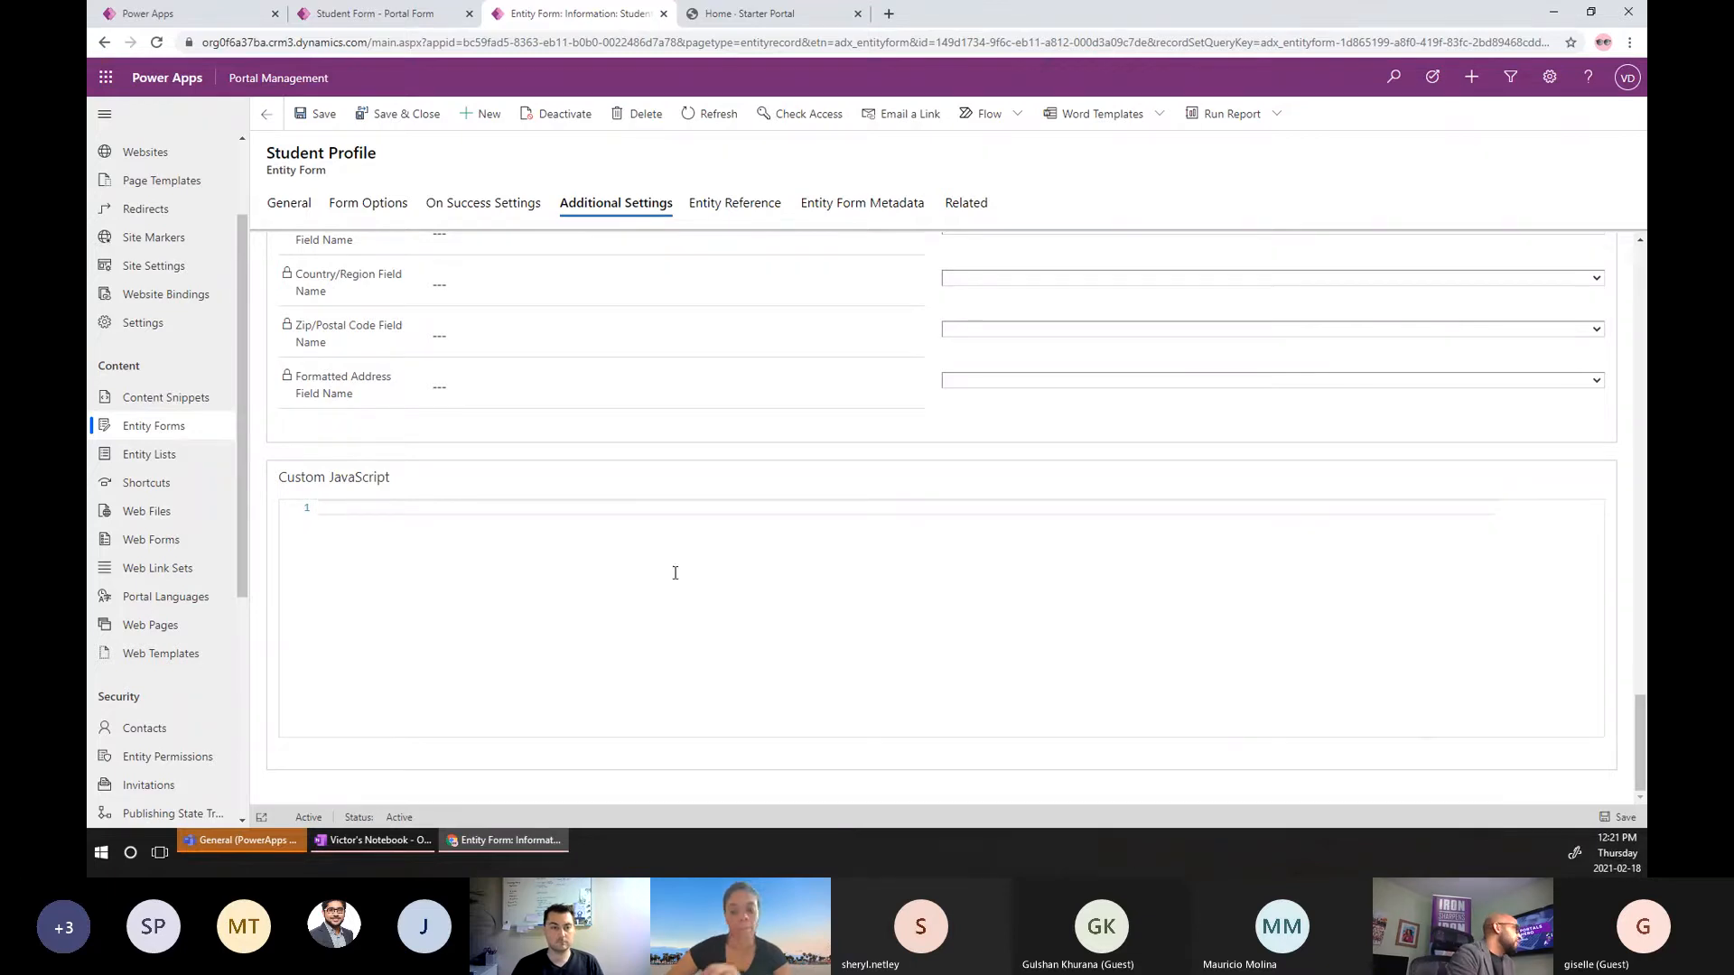
pyautogui.scroll(2, 163, 247)
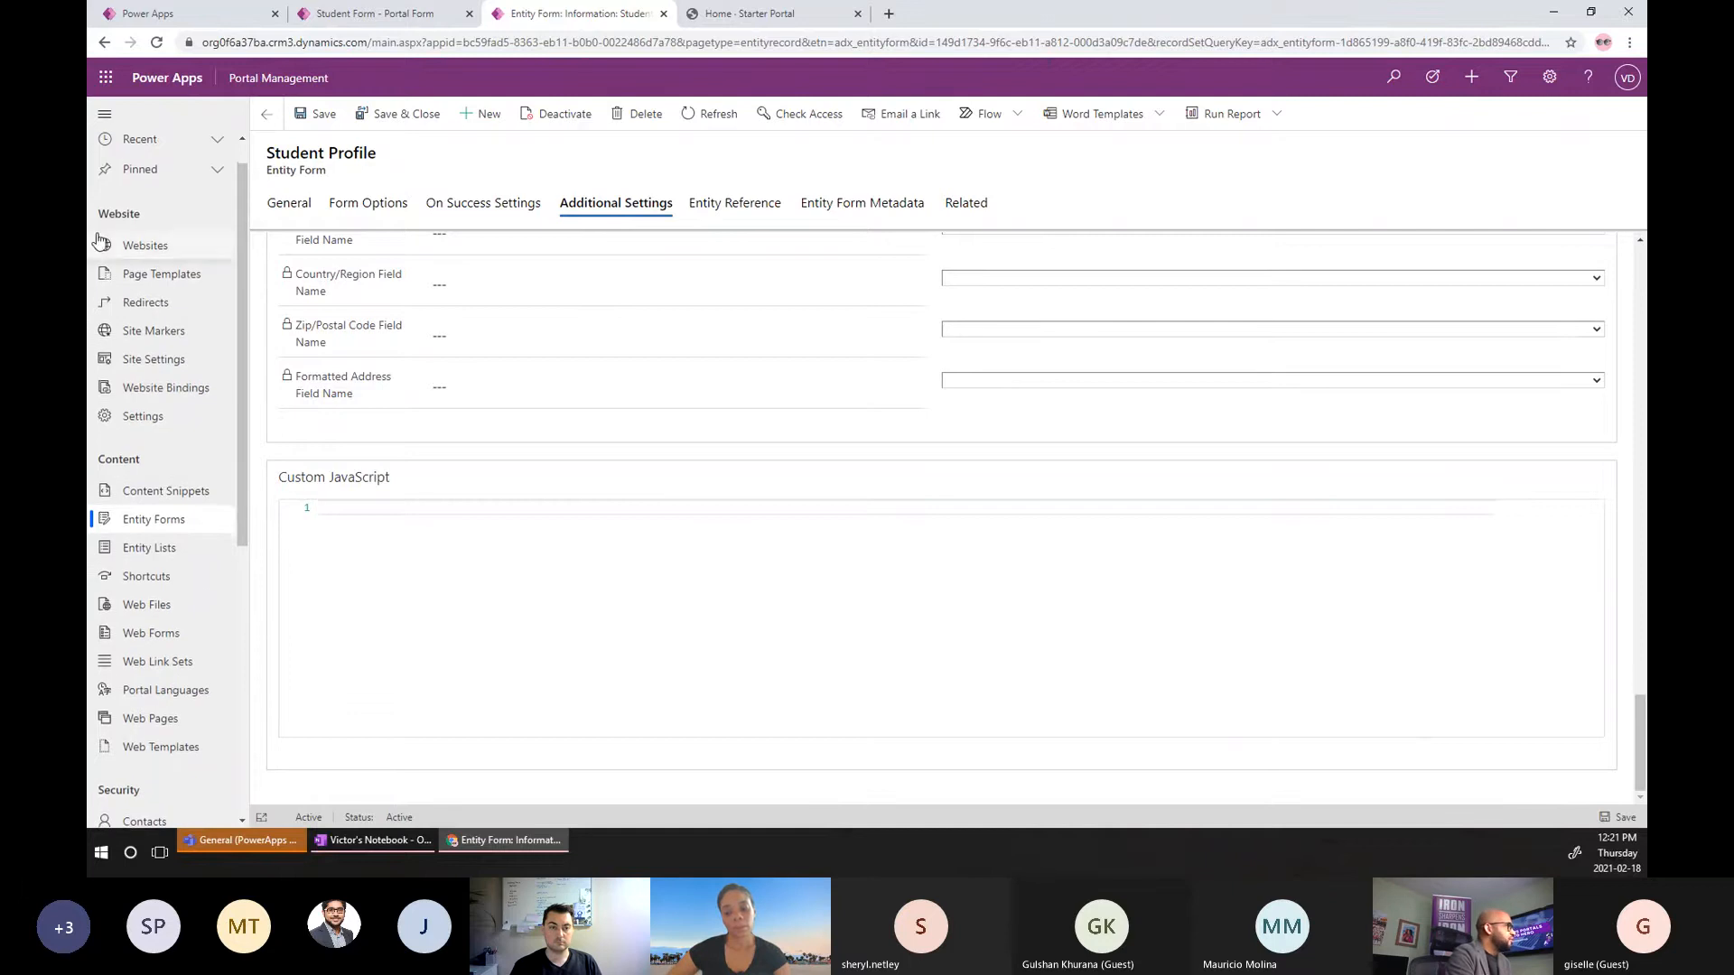
# Create a new Entity Form Metadata record from the Student Profile form's metadata list.
pyautogui.click(872, 214)
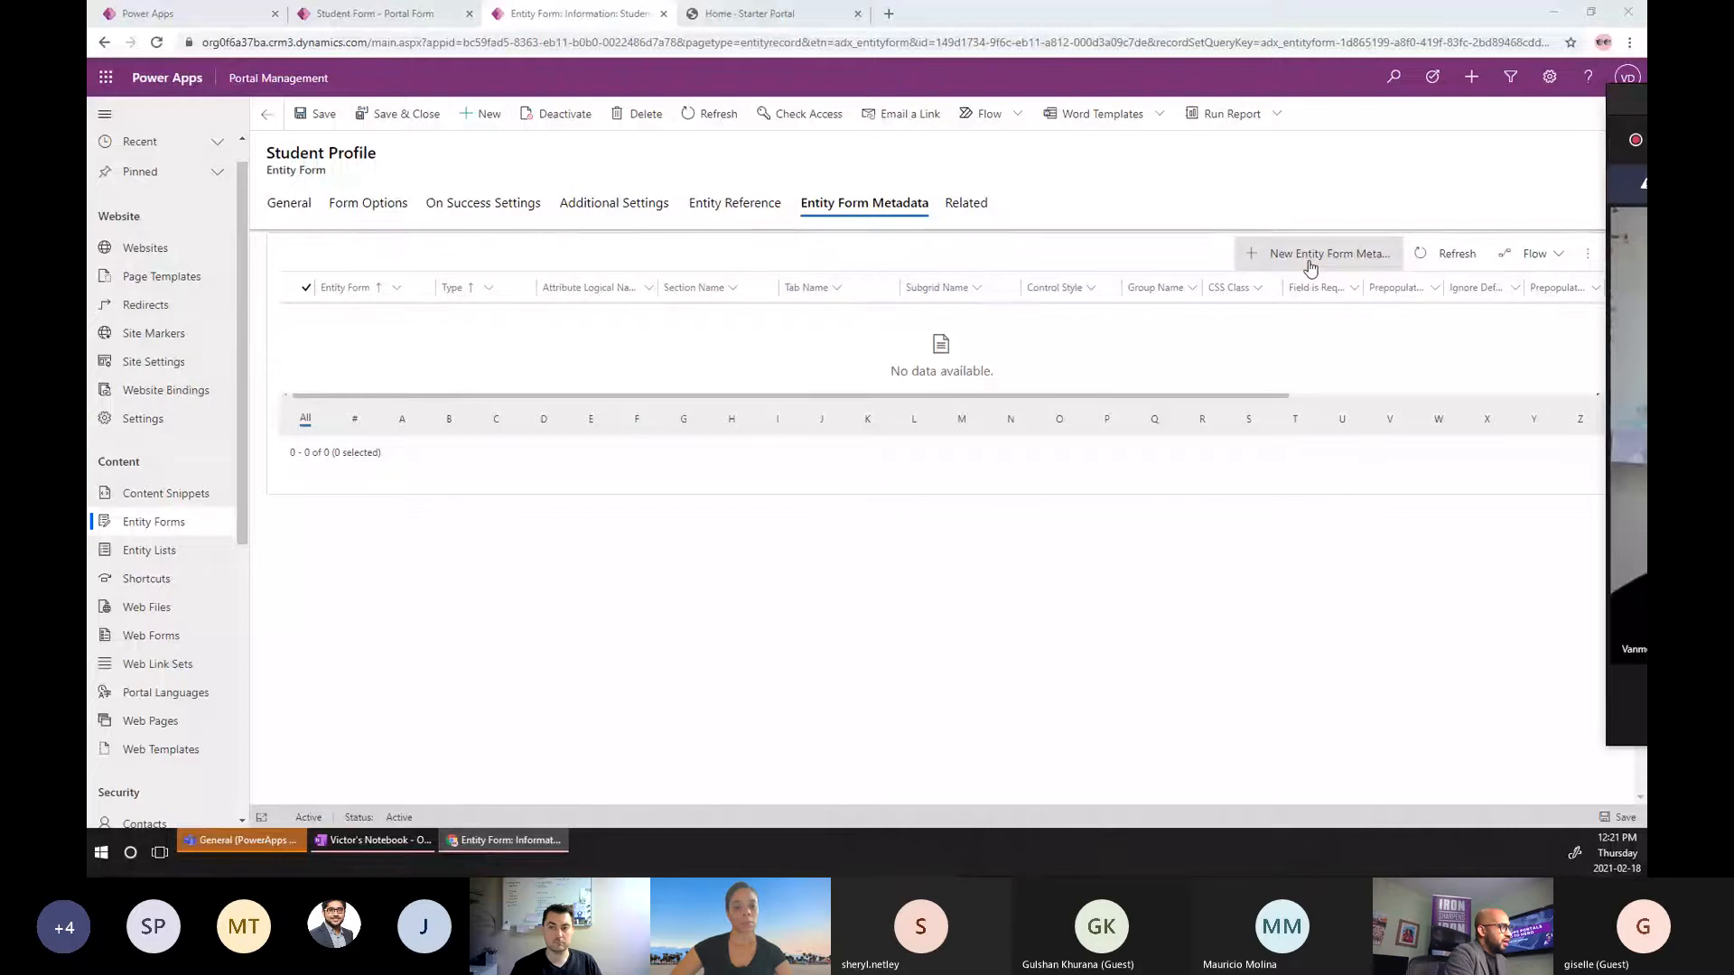
pyautogui.click(1310, 259)
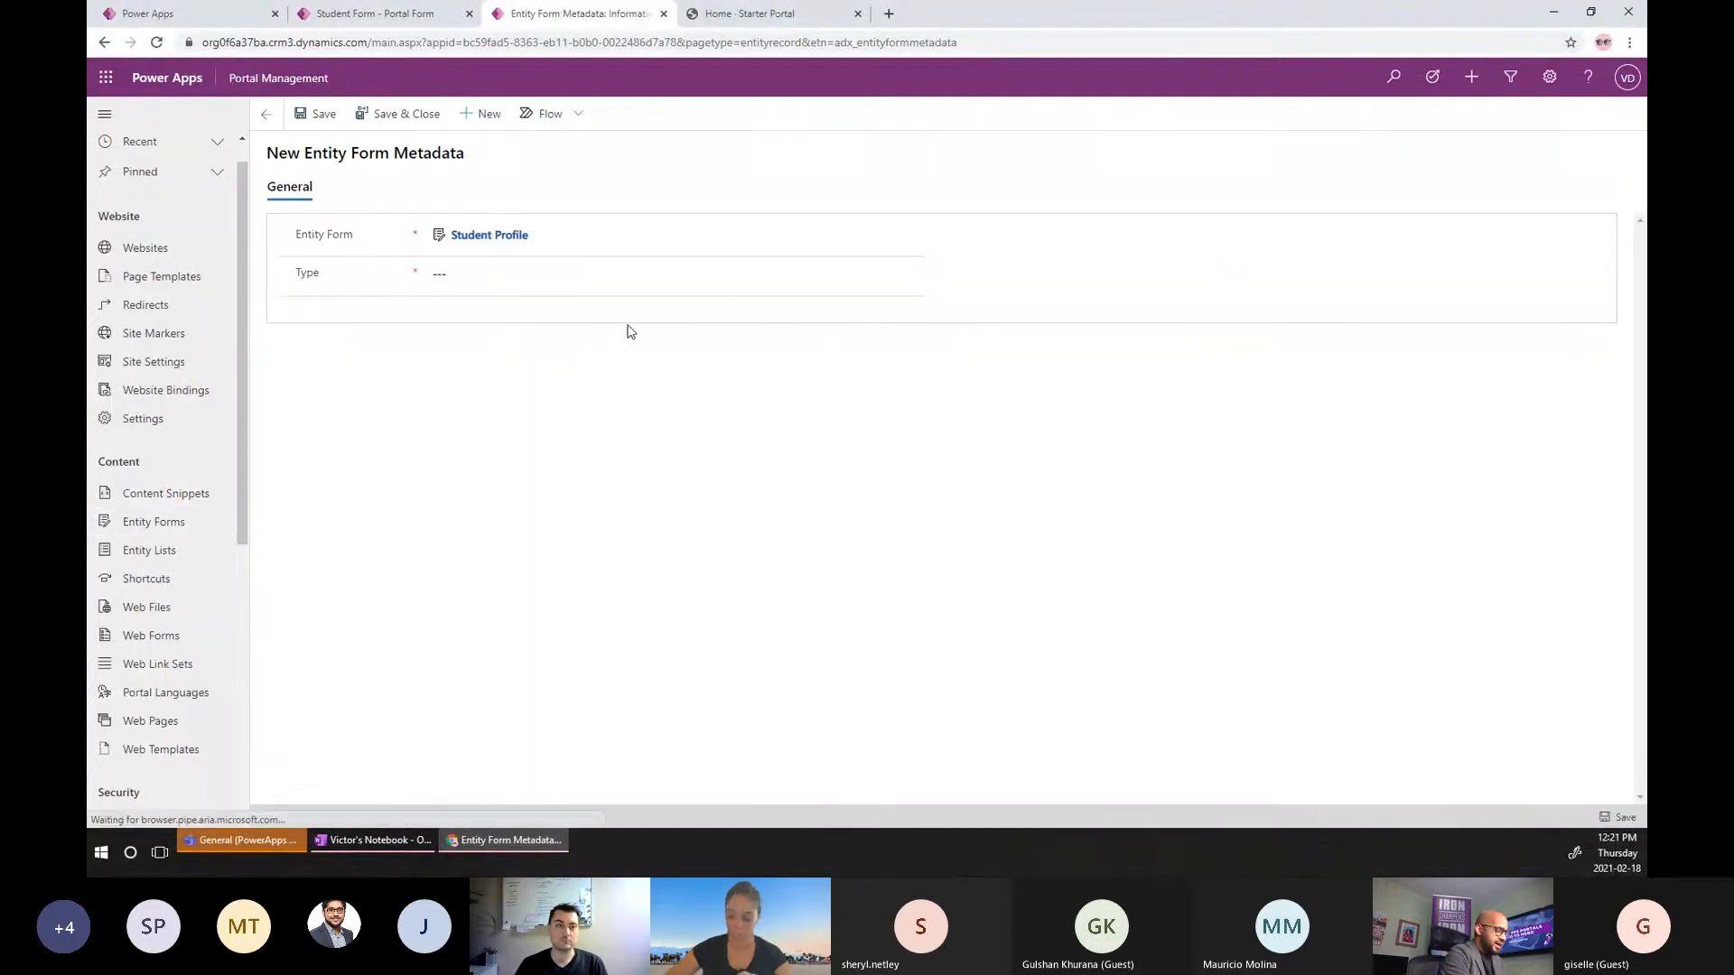
pyautogui.click(607, 276)
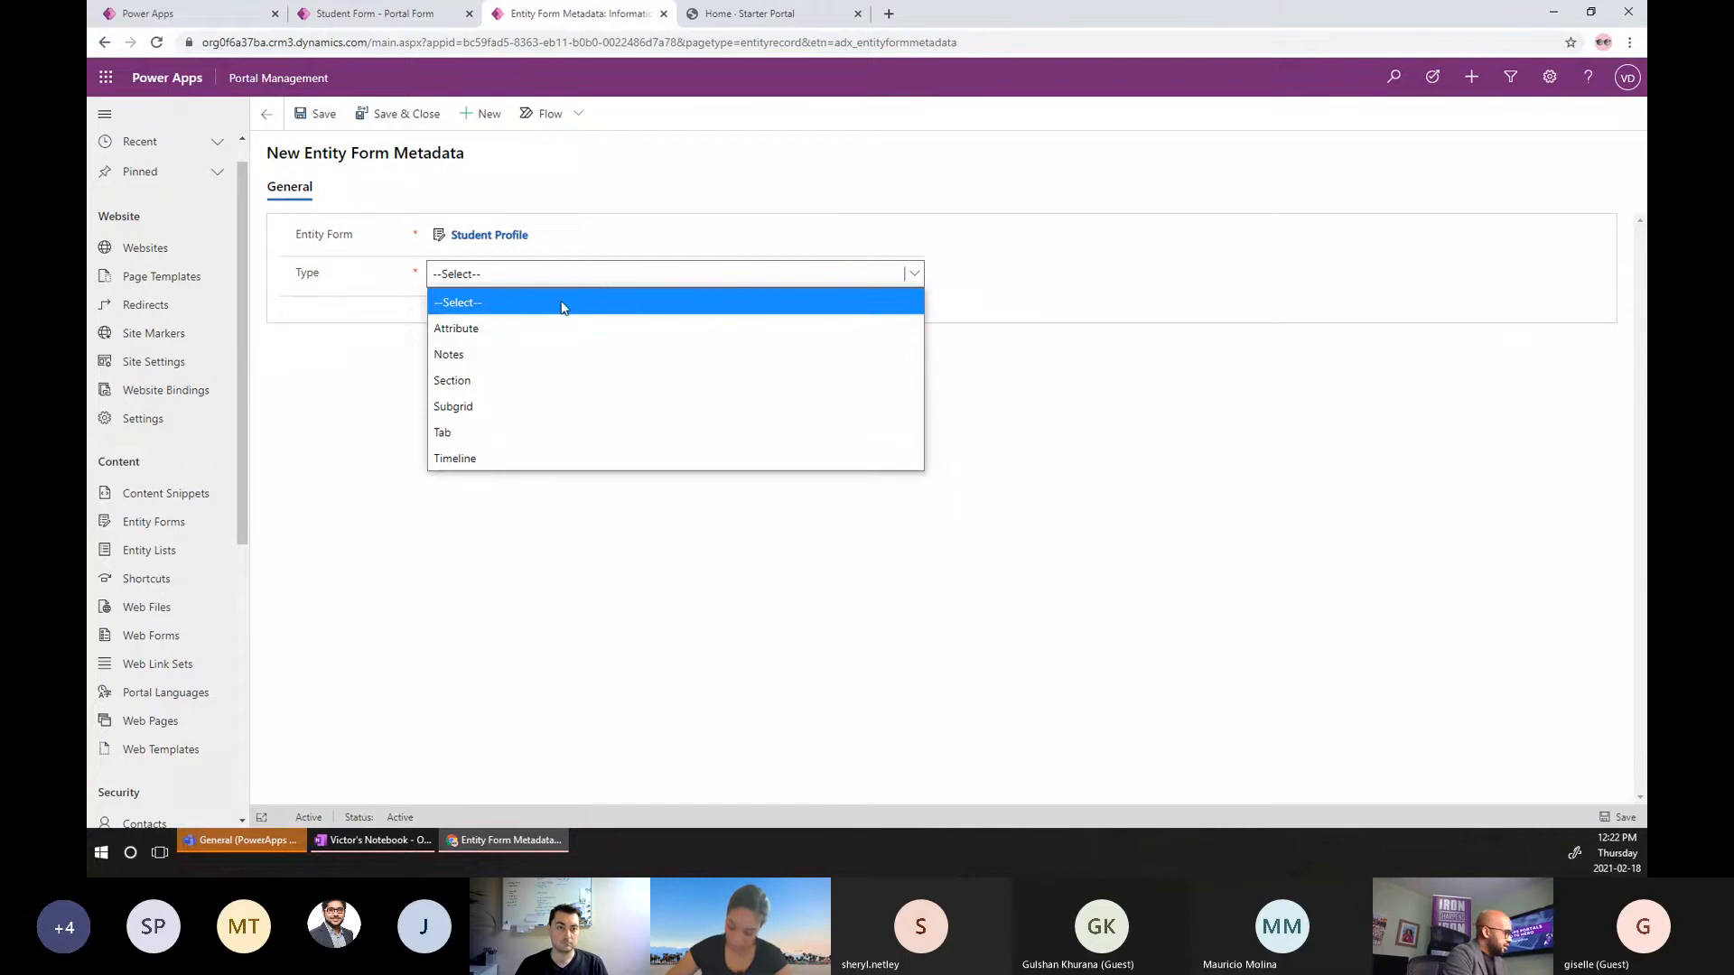
pyautogui.click(500, 334)
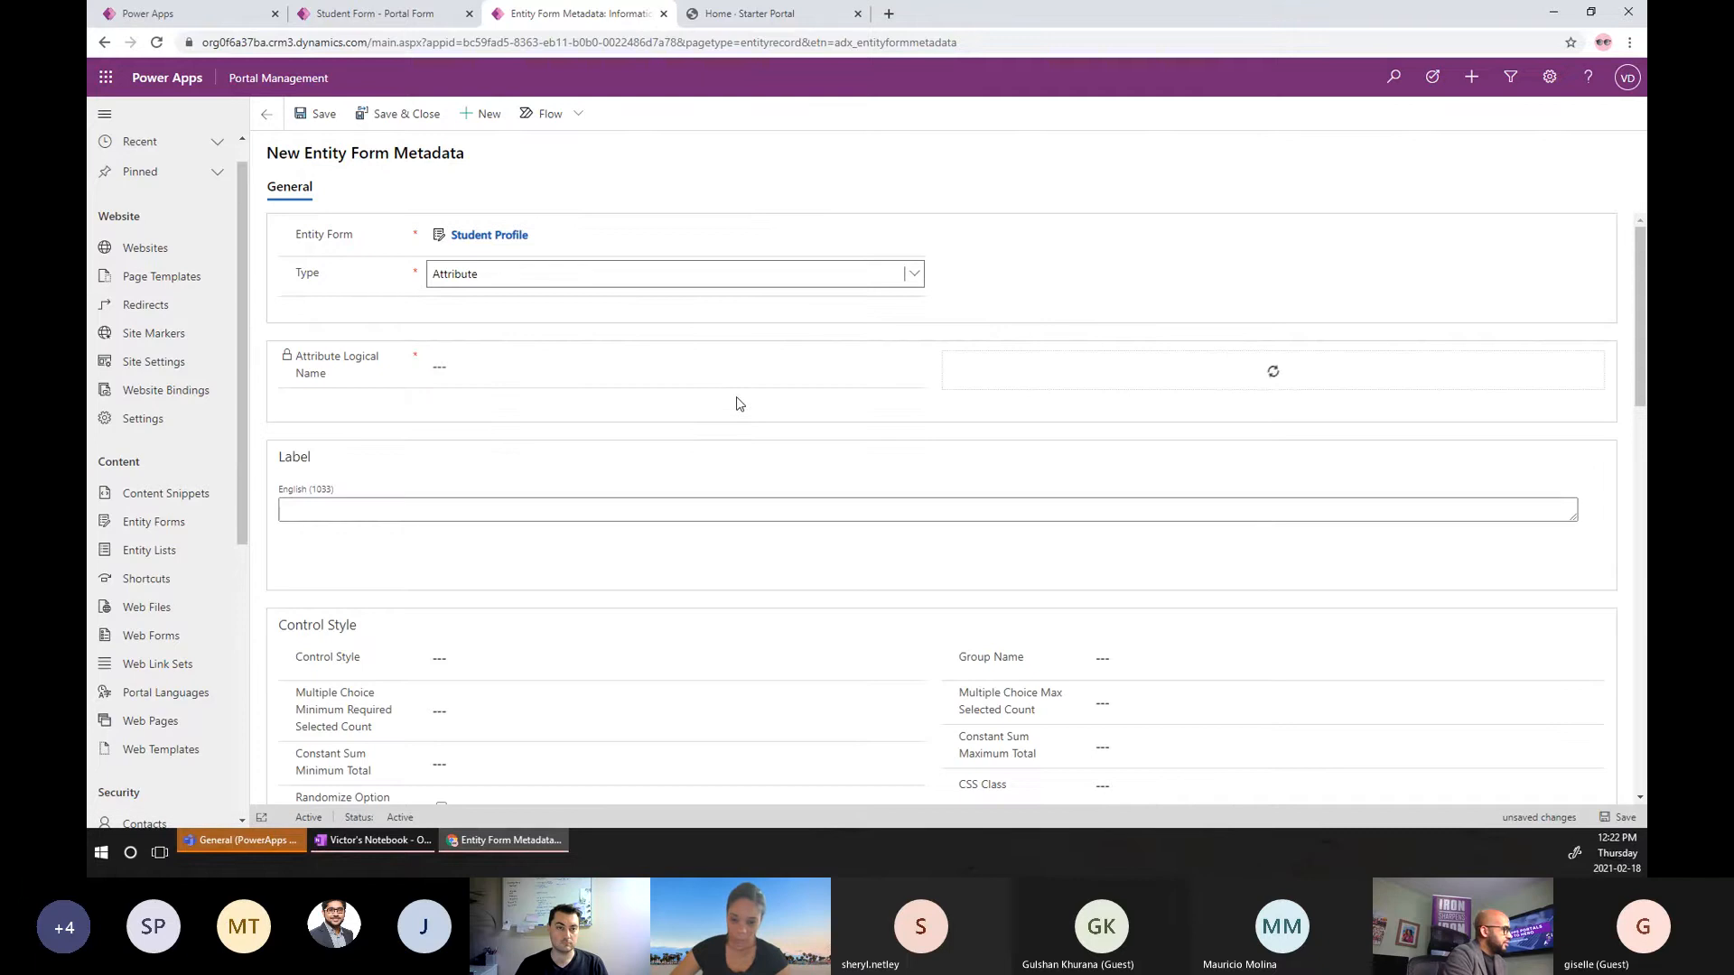
pyautogui.click(1009, 366)
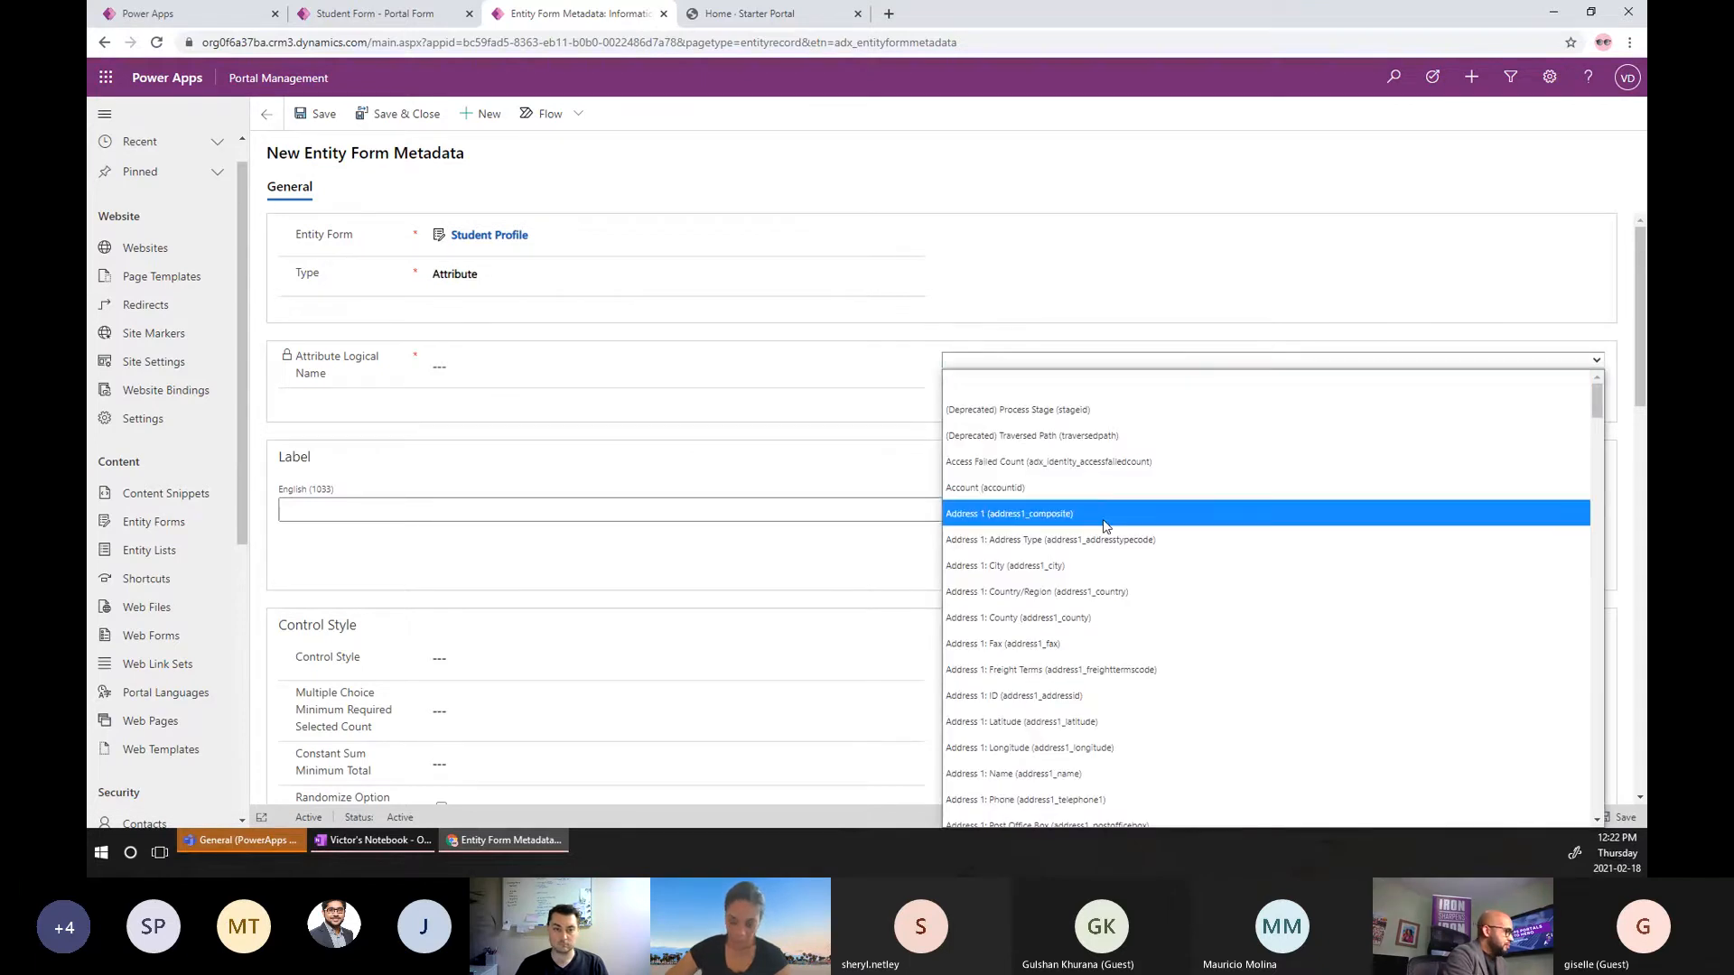
pyautogui.click(1087, 564)
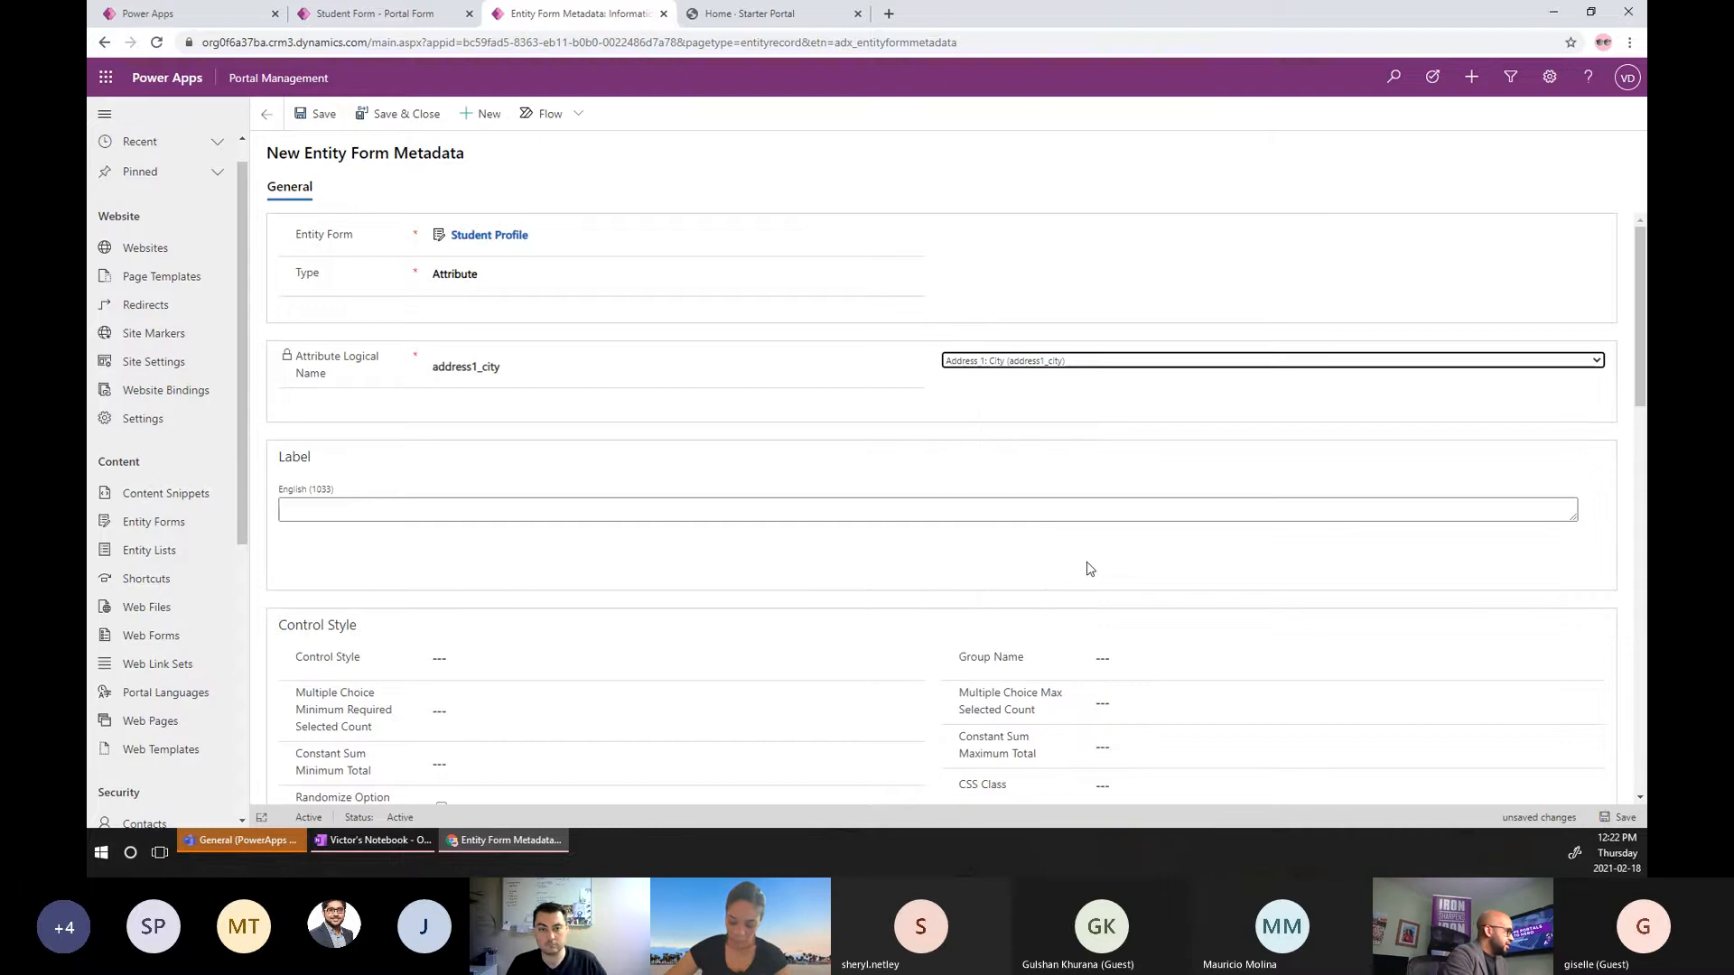
pyautogui.scroll(-4, 859, 476)
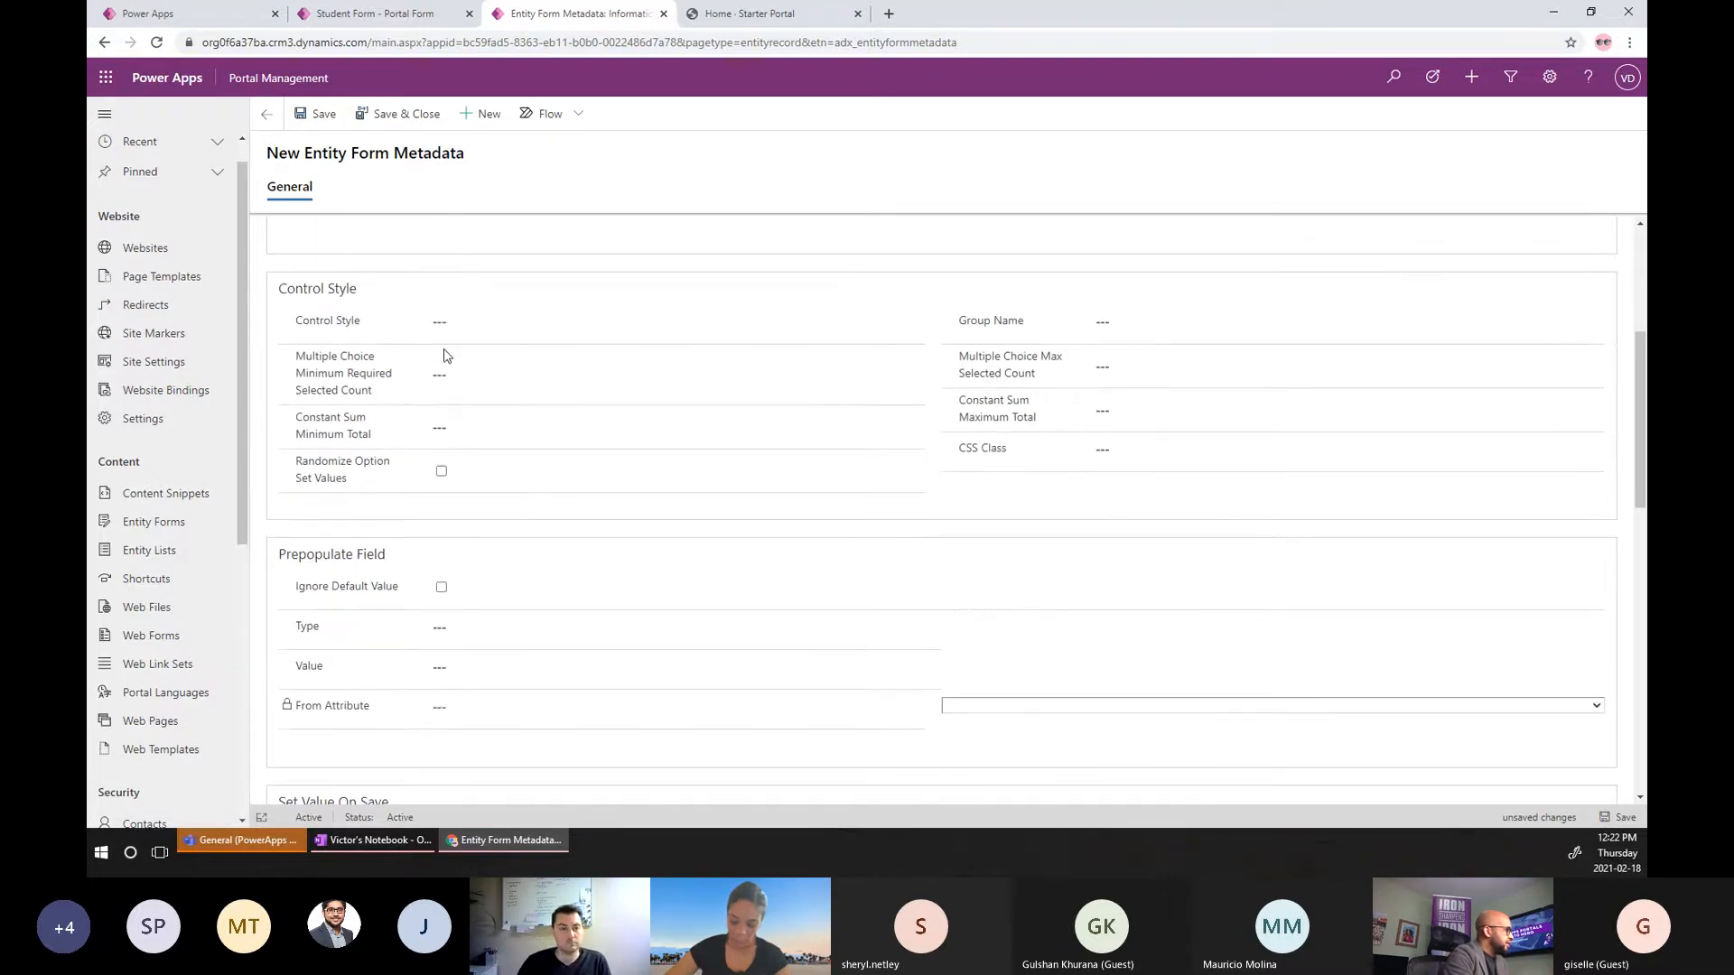
pyautogui.click(486, 323)
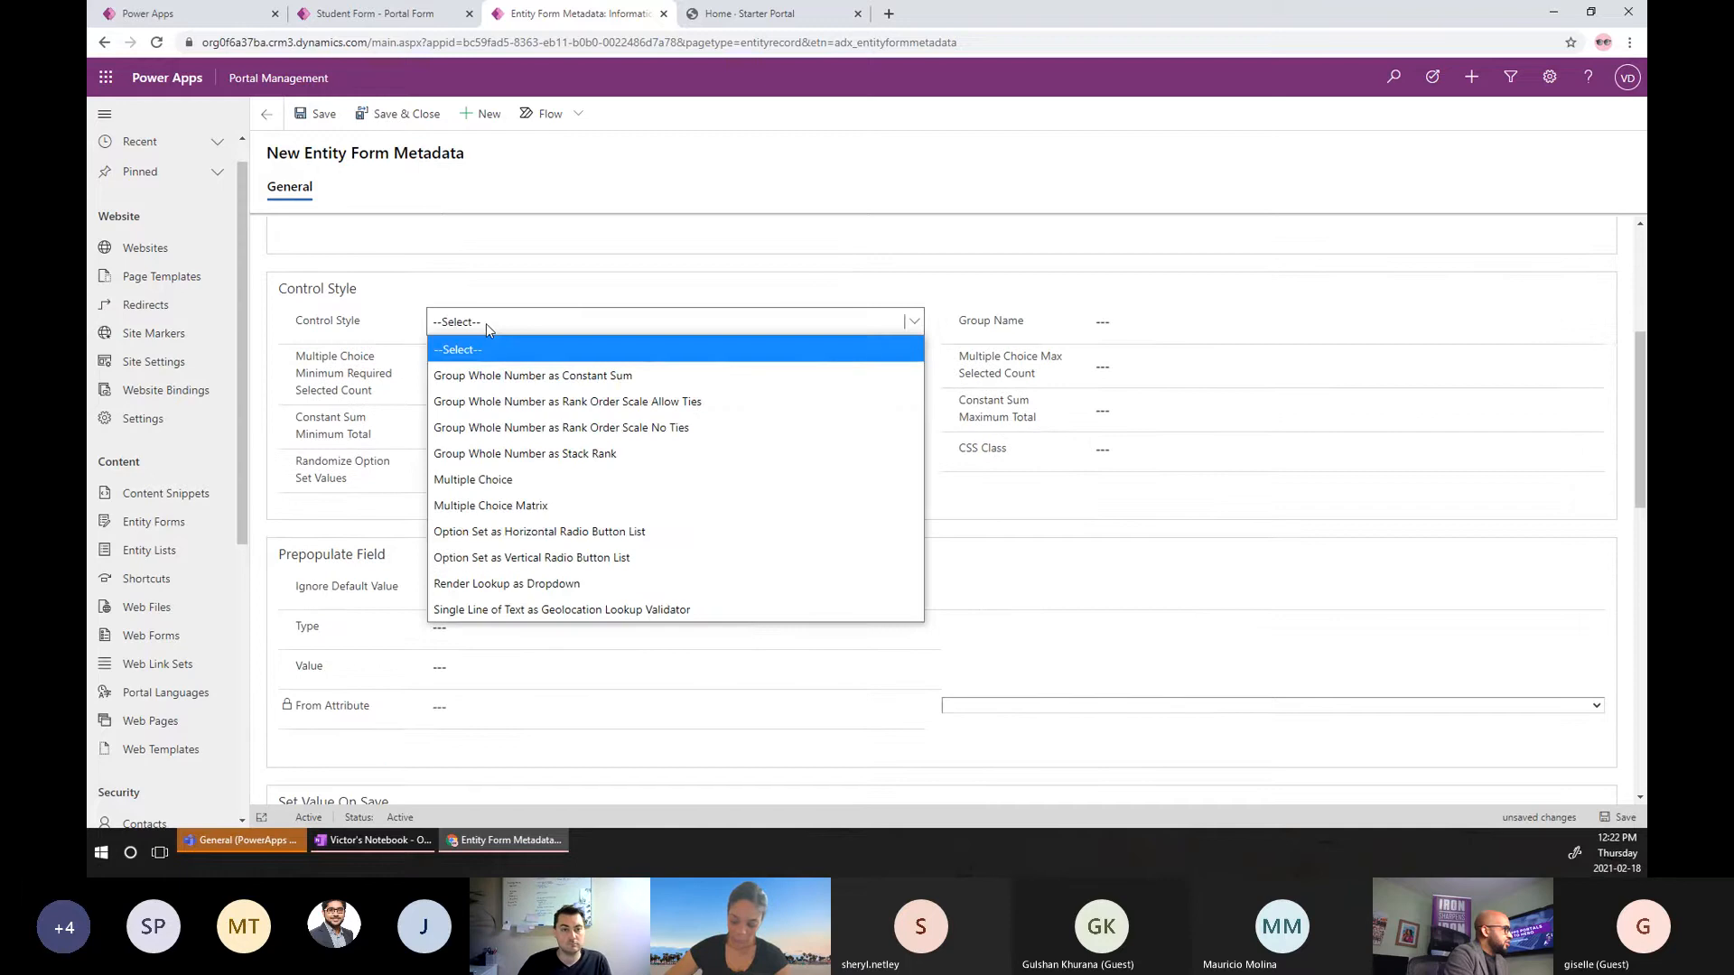
pyautogui.click(314, 310)
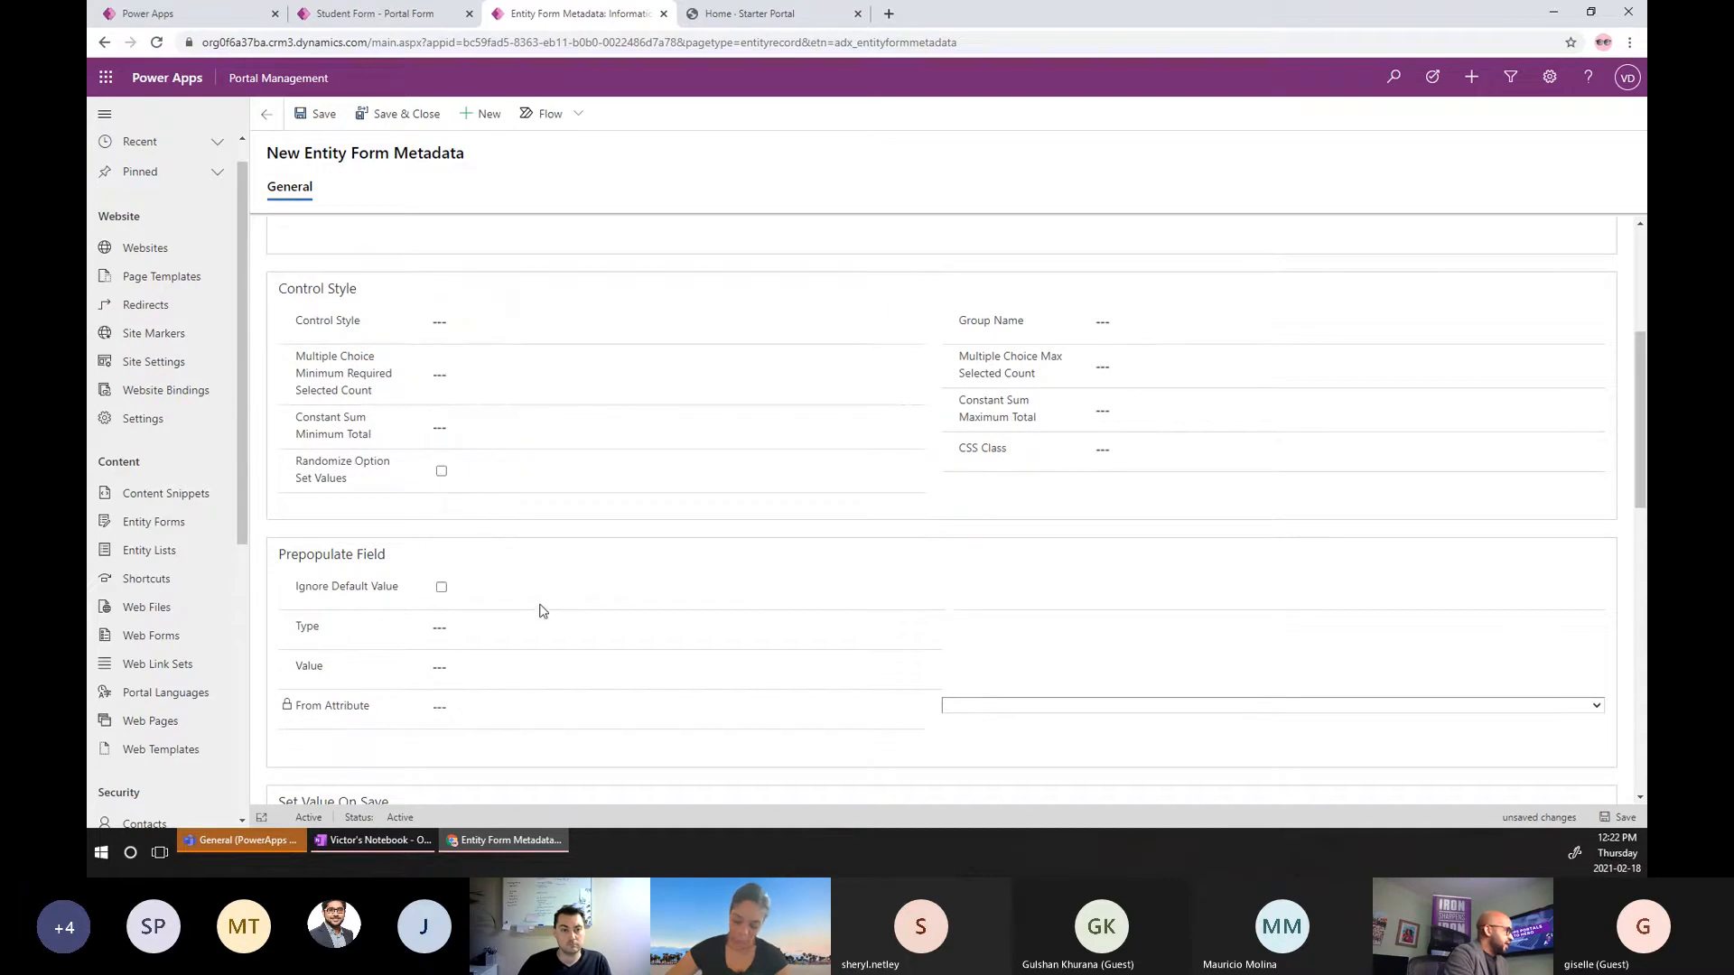
pyautogui.scroll(-2, 539, 614)
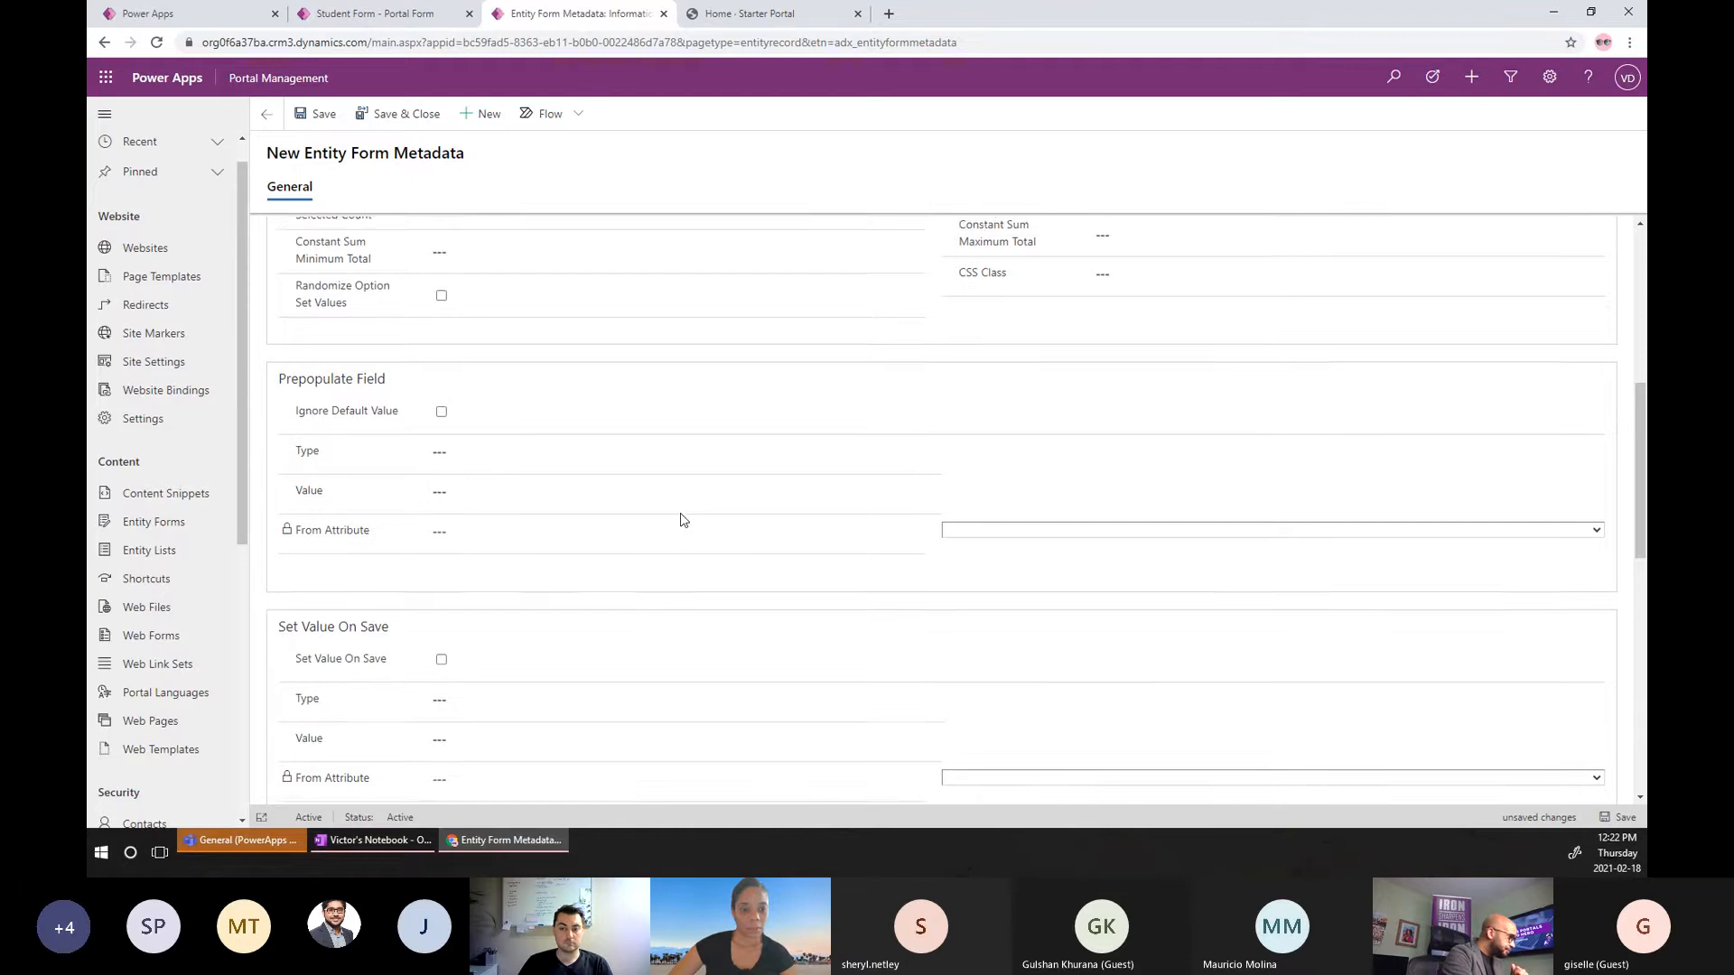
# Change the new metadata record's Type from Attribute to Subgrid.
pyautogui.scroll(6, 677, 519)
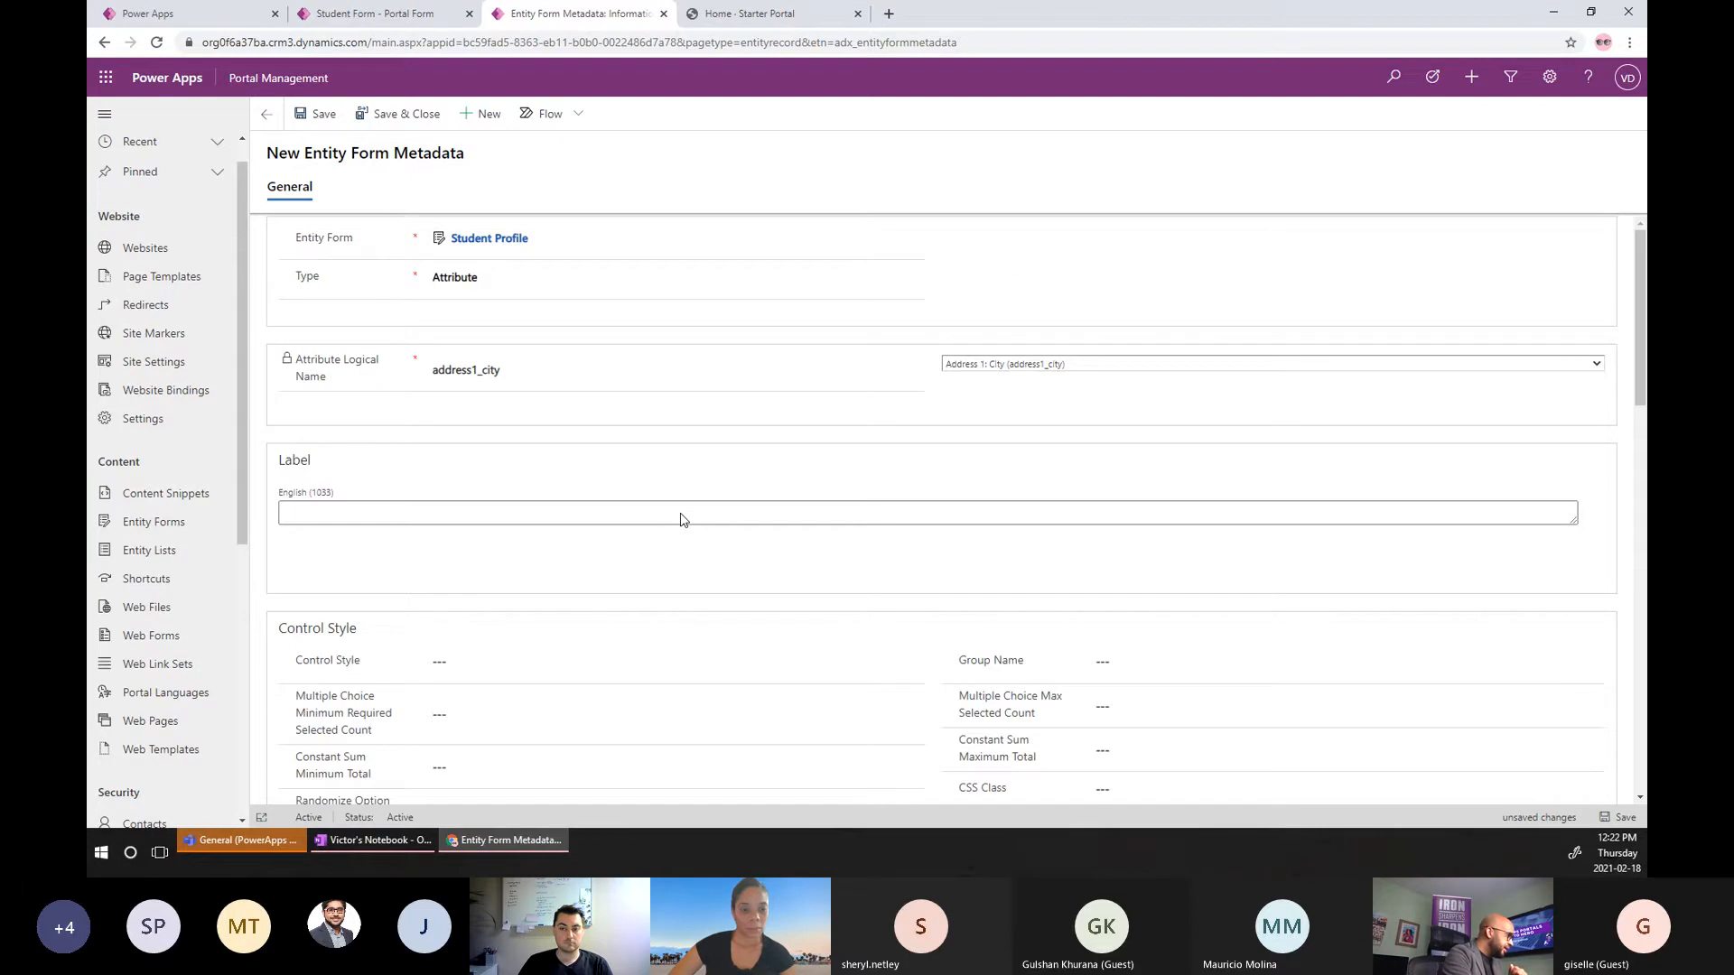
pyautogui.click(591, 280)
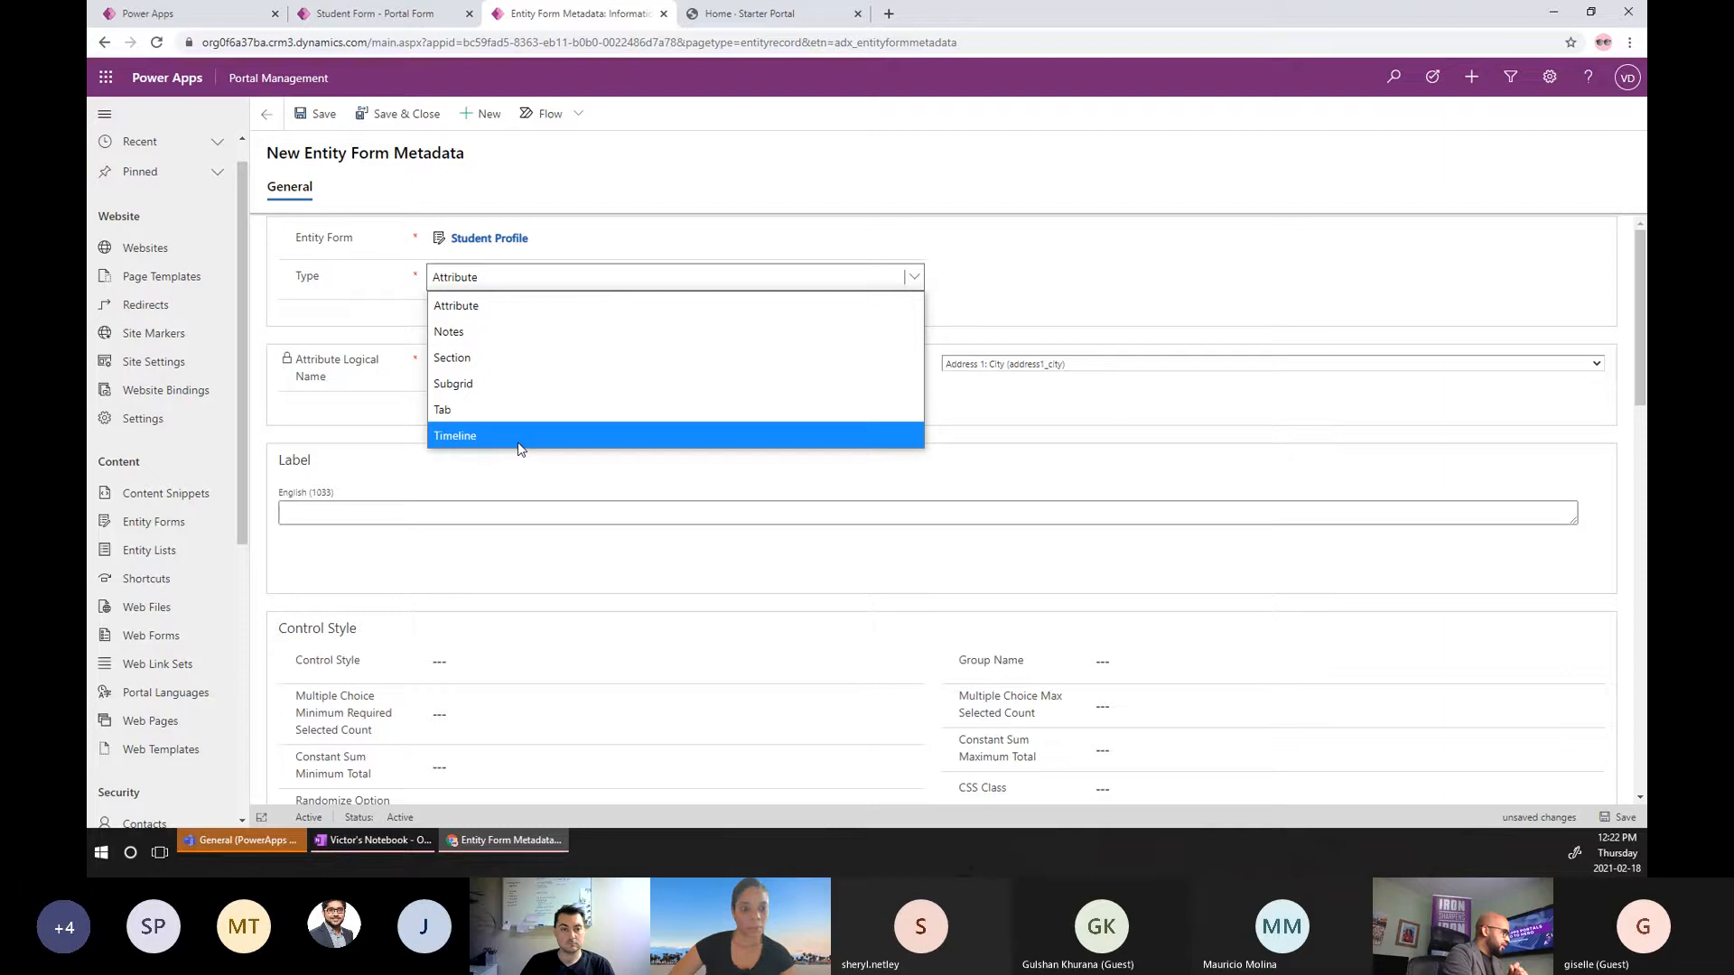
pyautogui.click(536, 385)
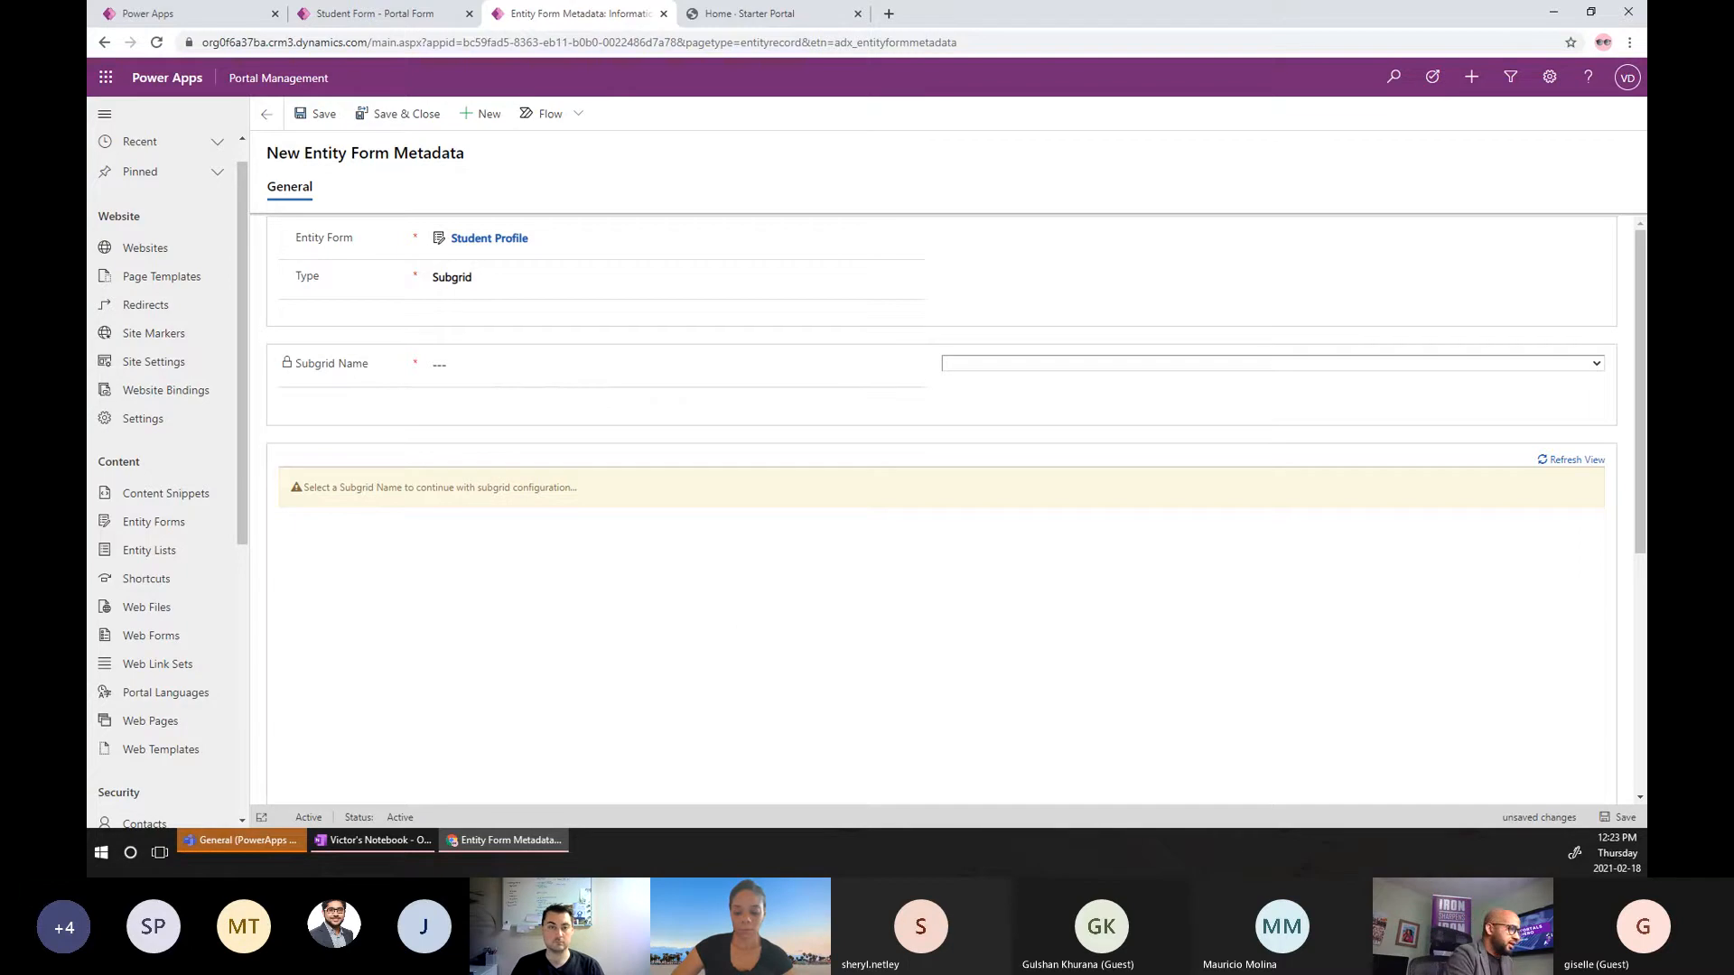
# Open a new Chrome window in the Onsite Hearing profile.
pyautogui.click(1629, 42)
pyautogui.click(1603, 42)
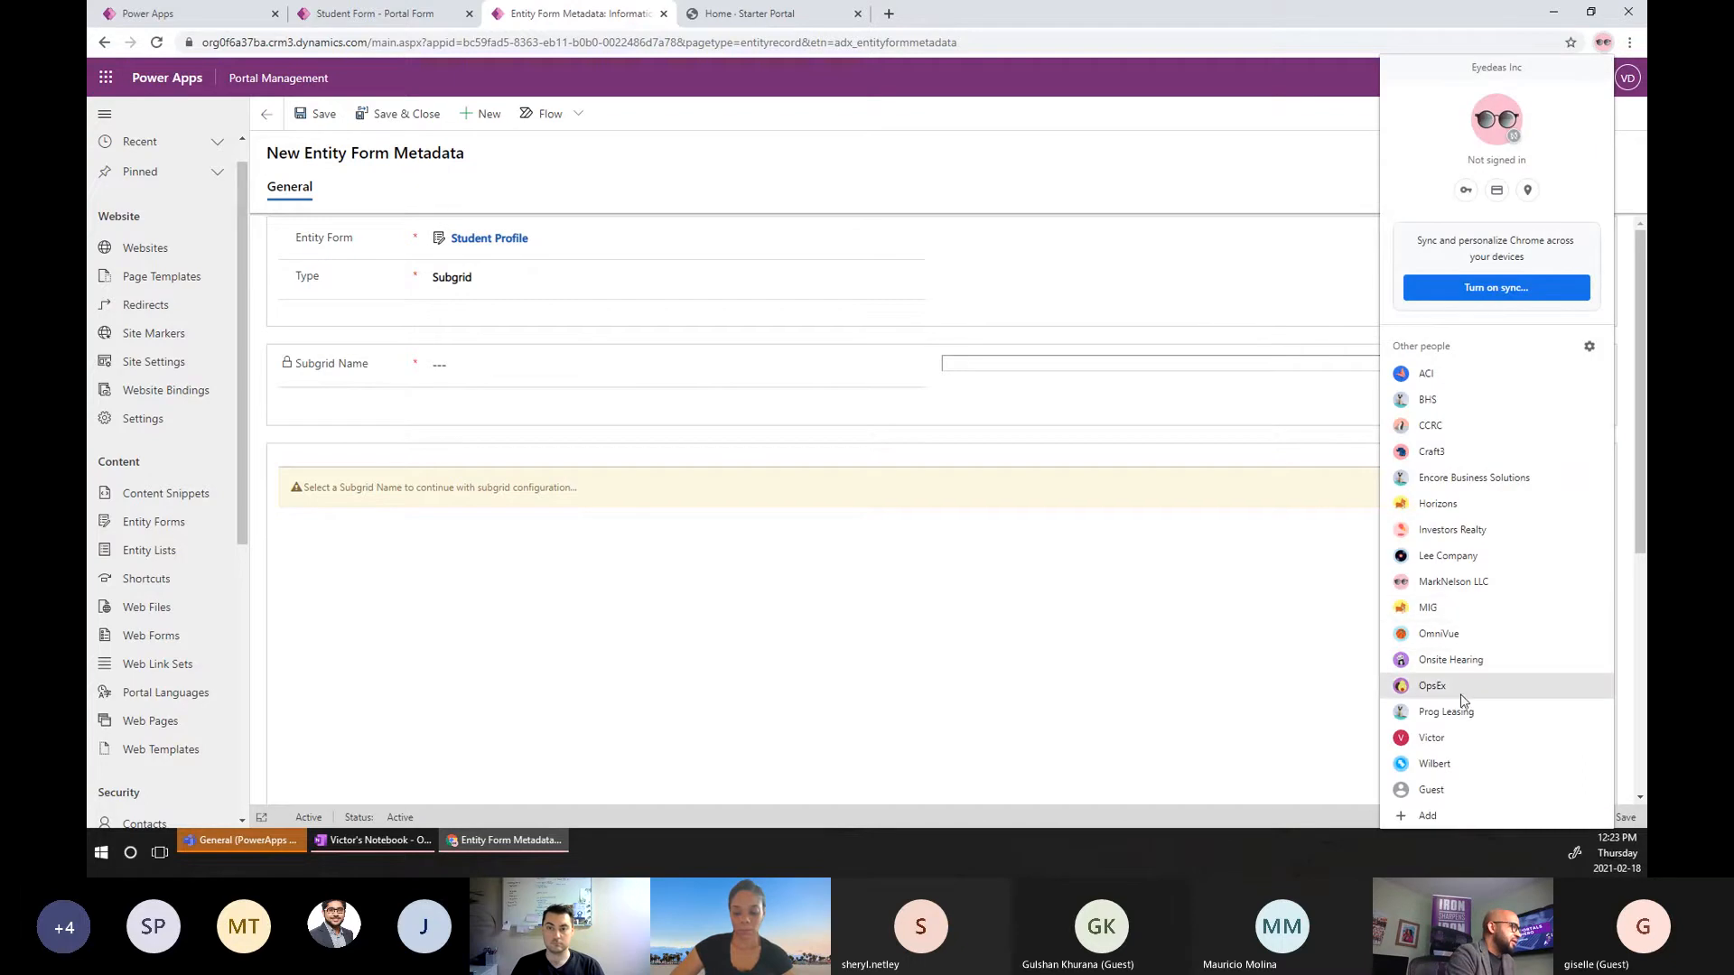
pyautogui.click(1473, 656)
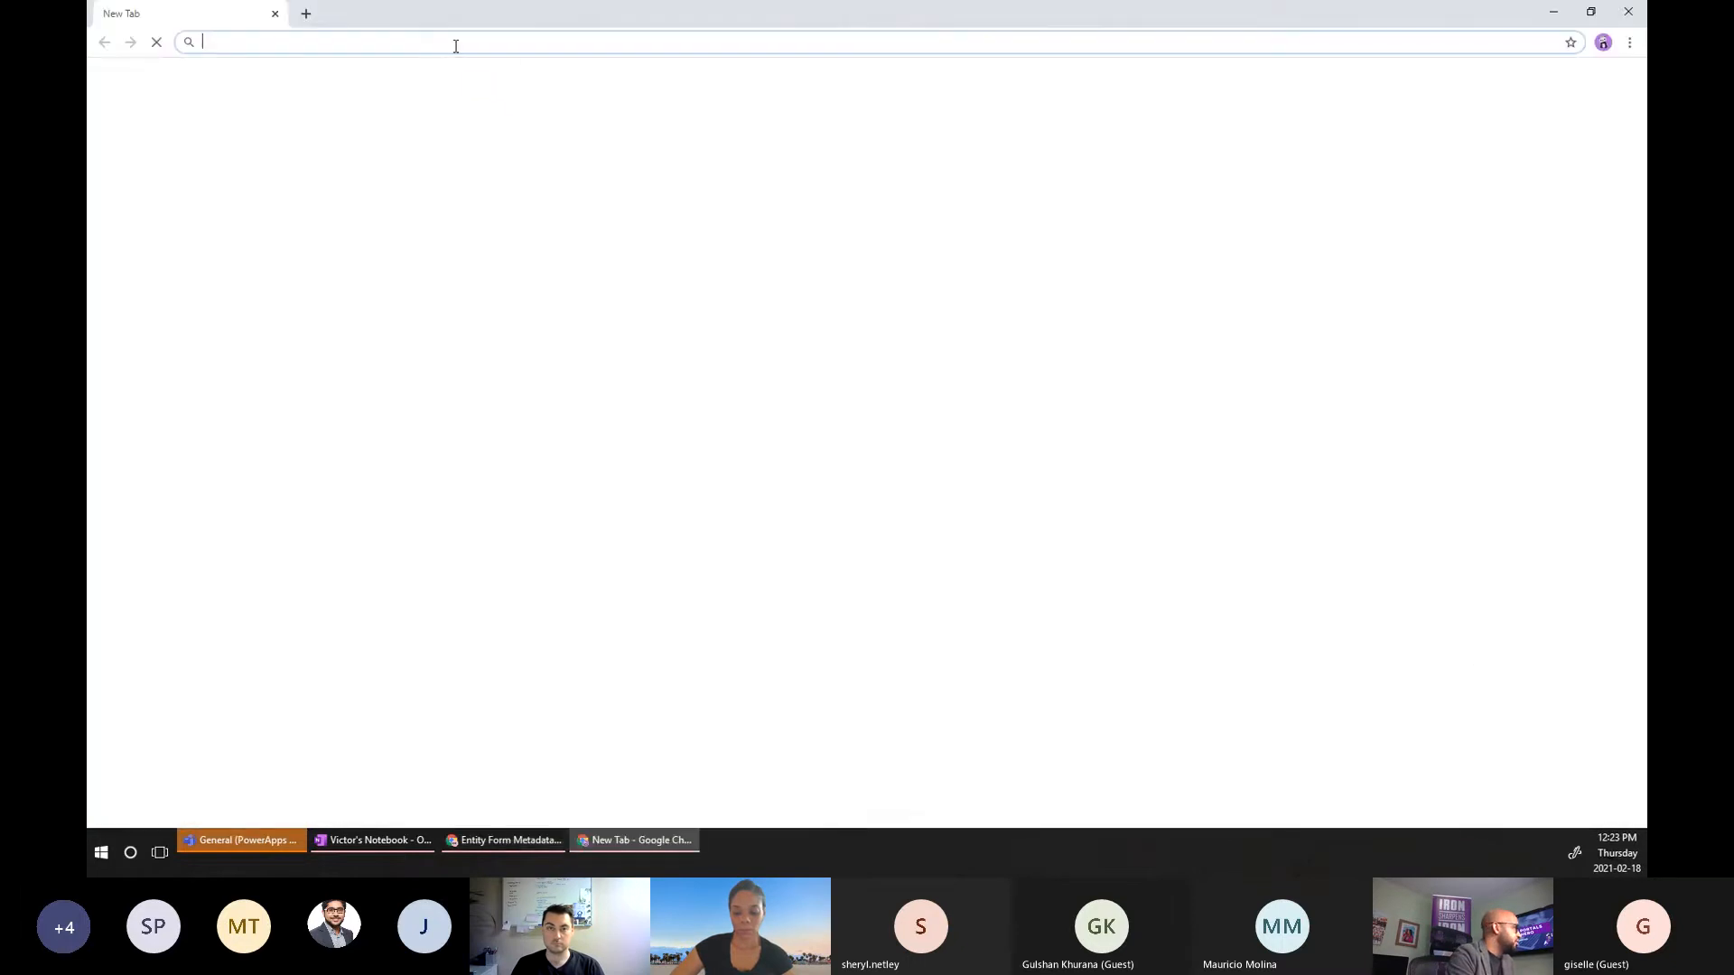
# Go to the On-Site Hearing portal and sign in with Azure AD.
pyautogui.click(454, 44)
pyautogui.write('onsite')
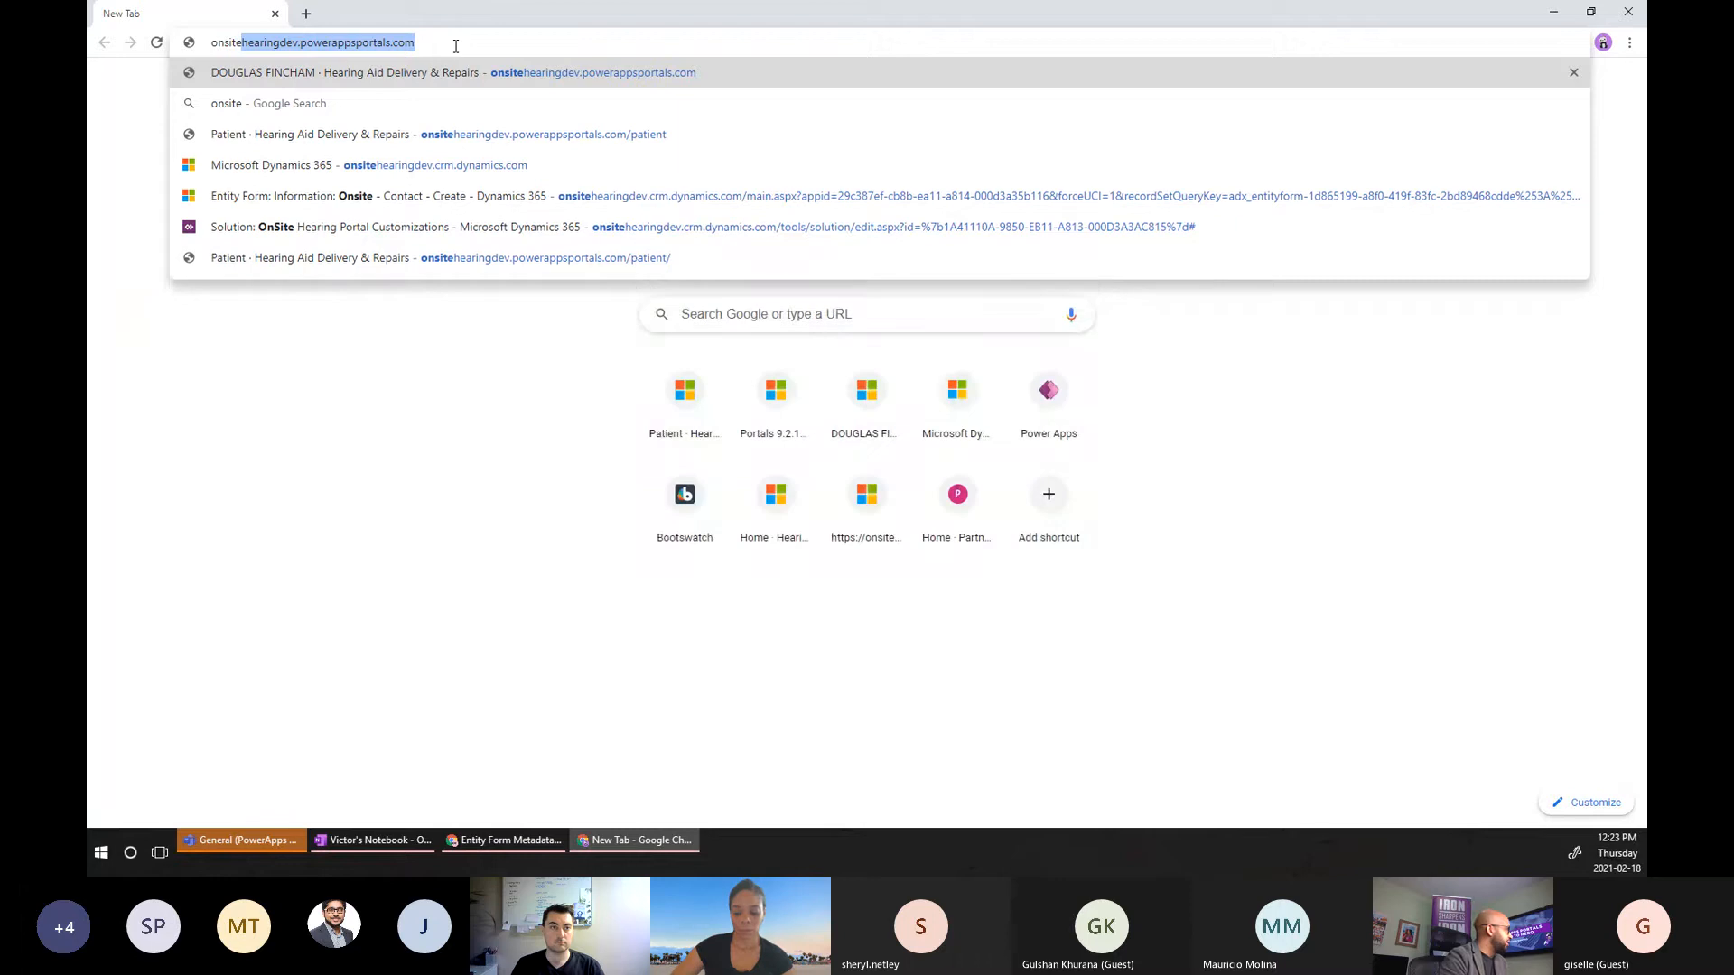
pyautogui.press('Return')
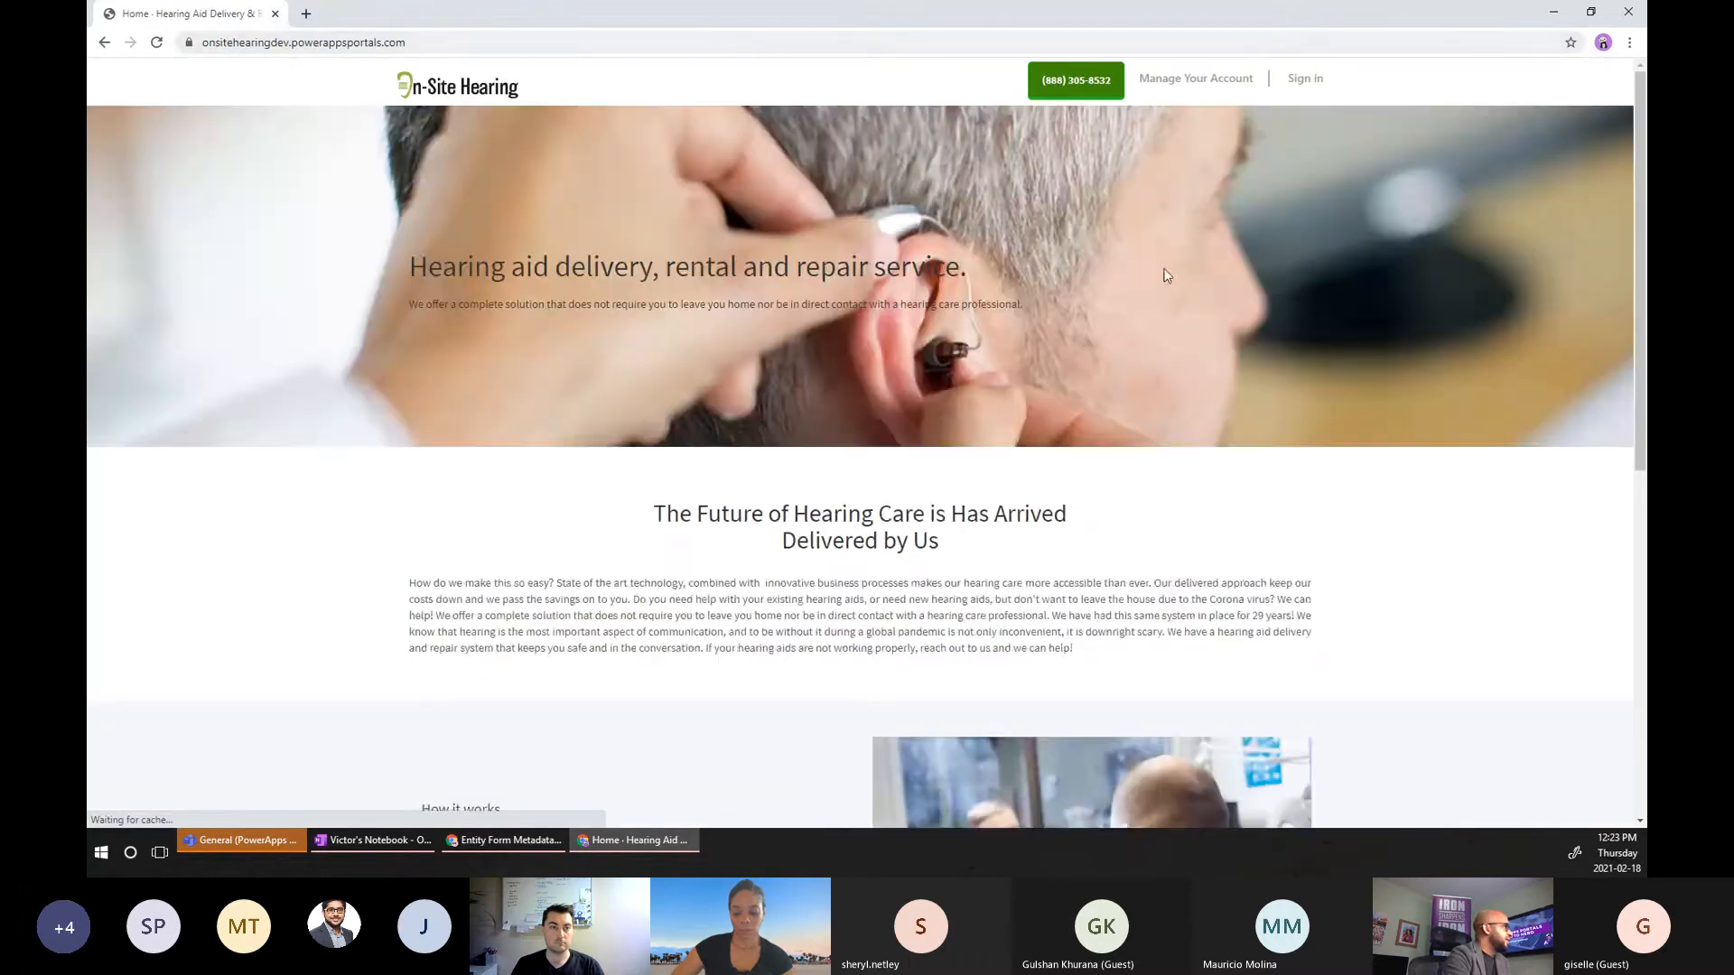
pyautogui.click(1300, 79)
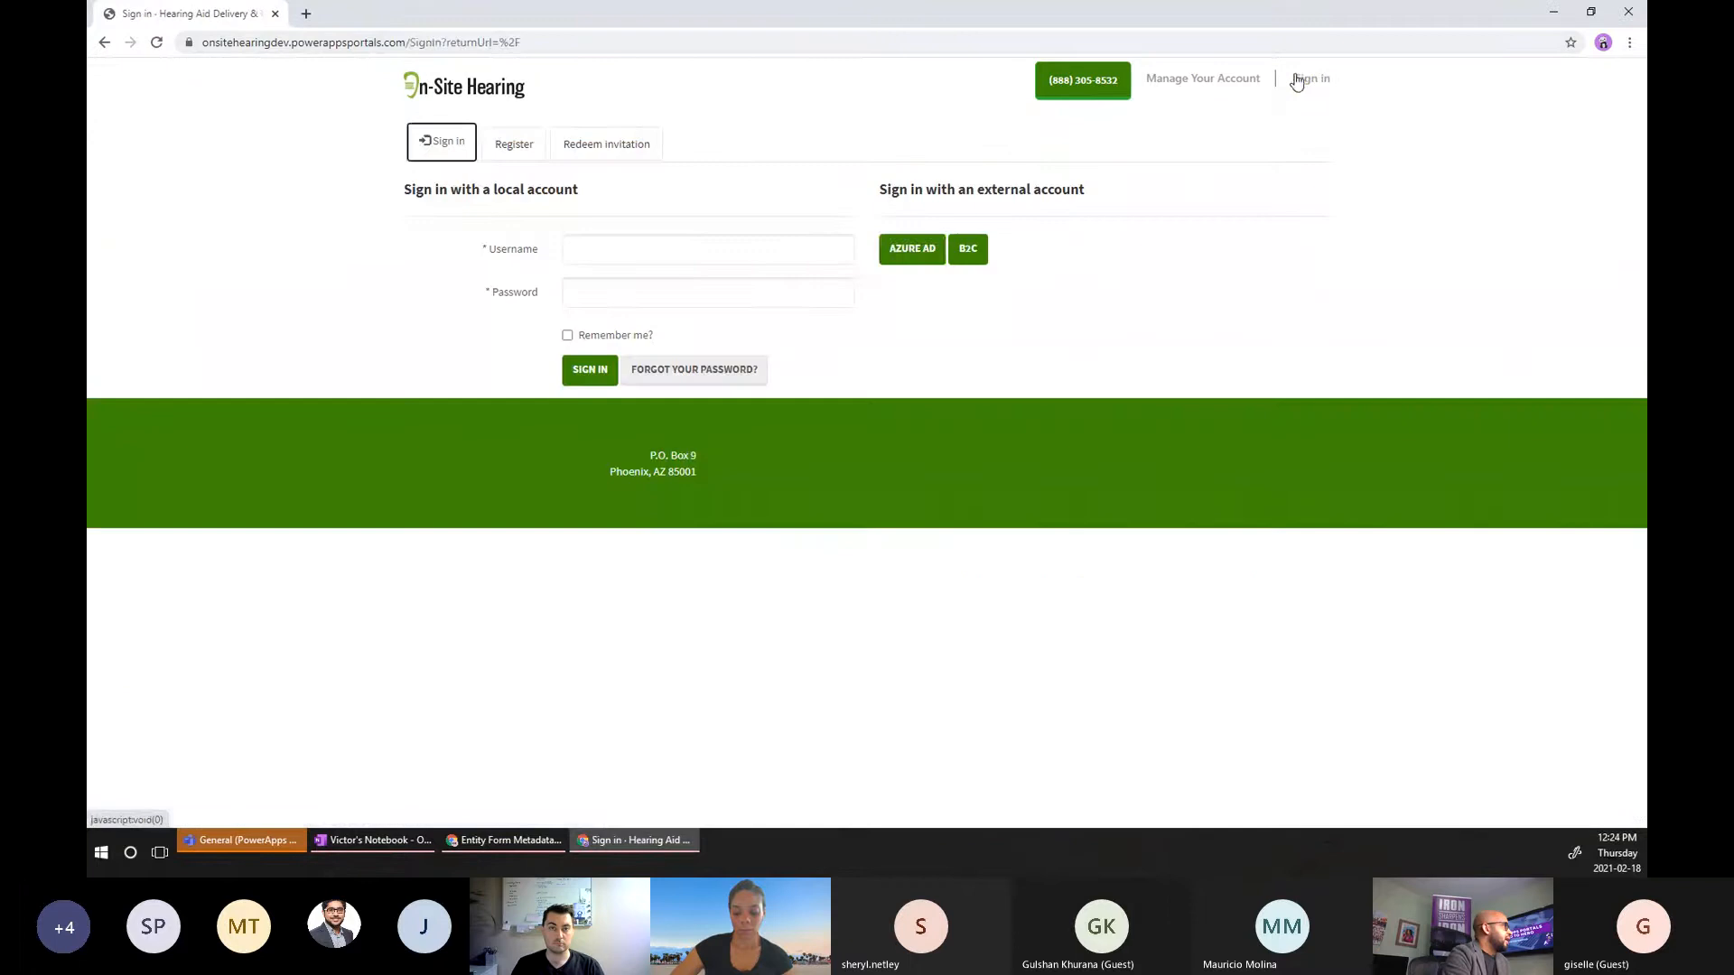
pyautogui.click(912, 250)
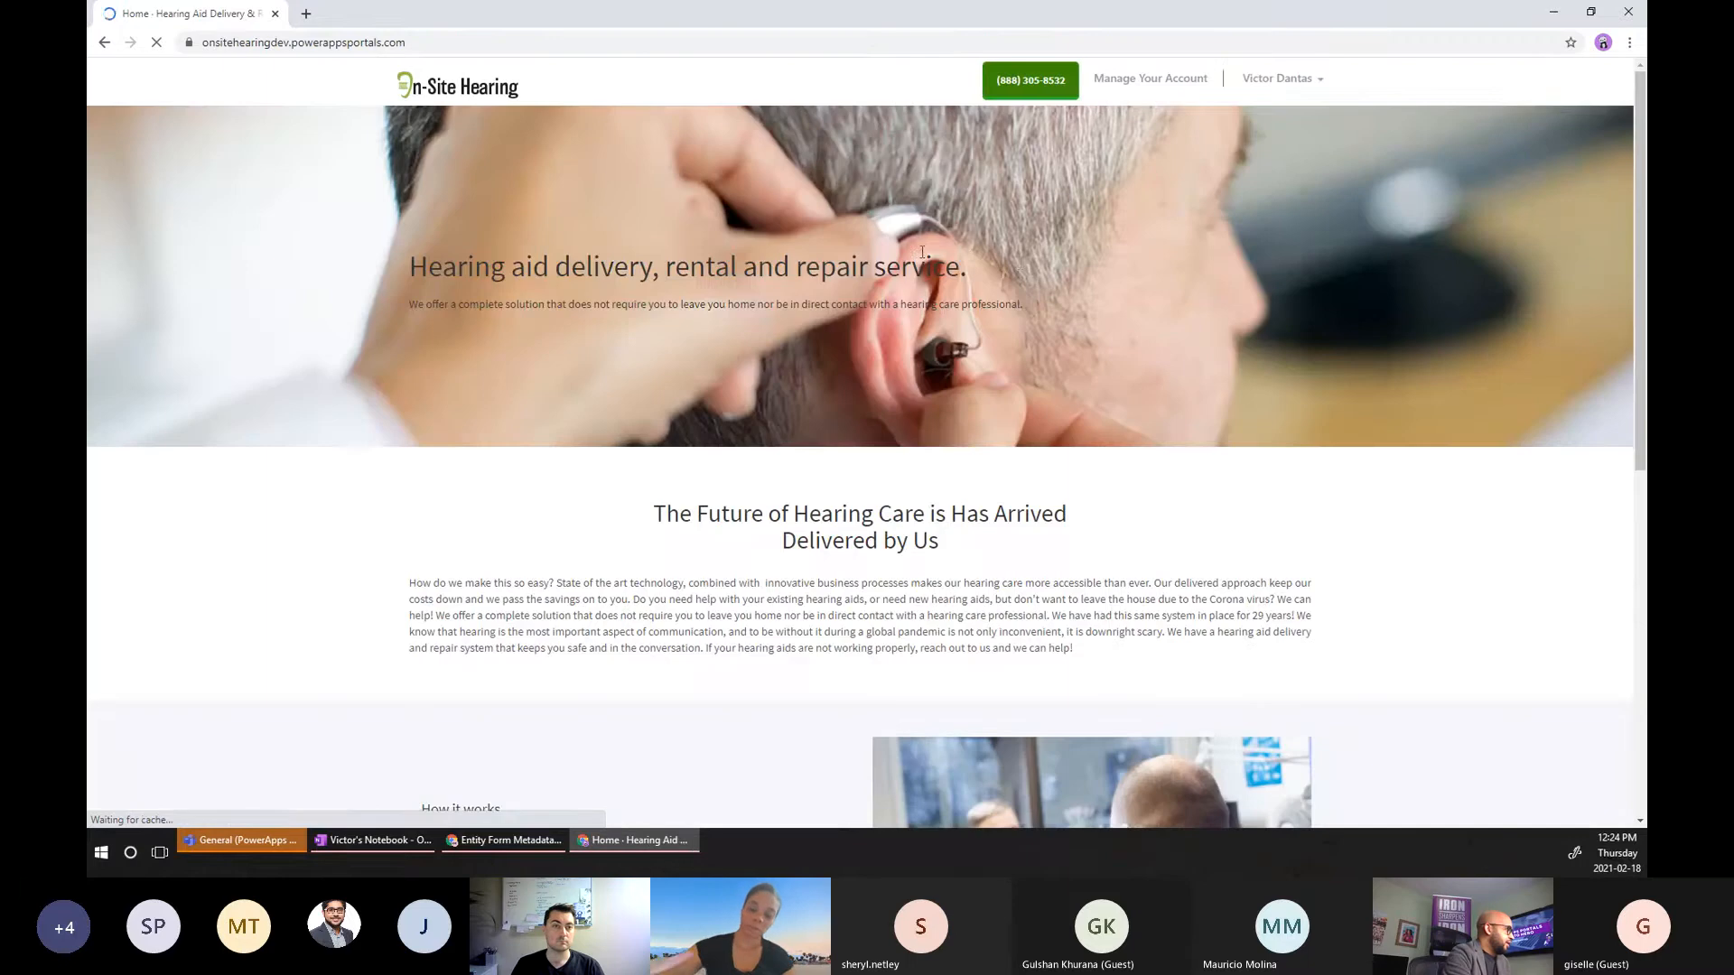
# Append /patient to the portal address to reach the patient page.
pyautogui.click(504, 46)
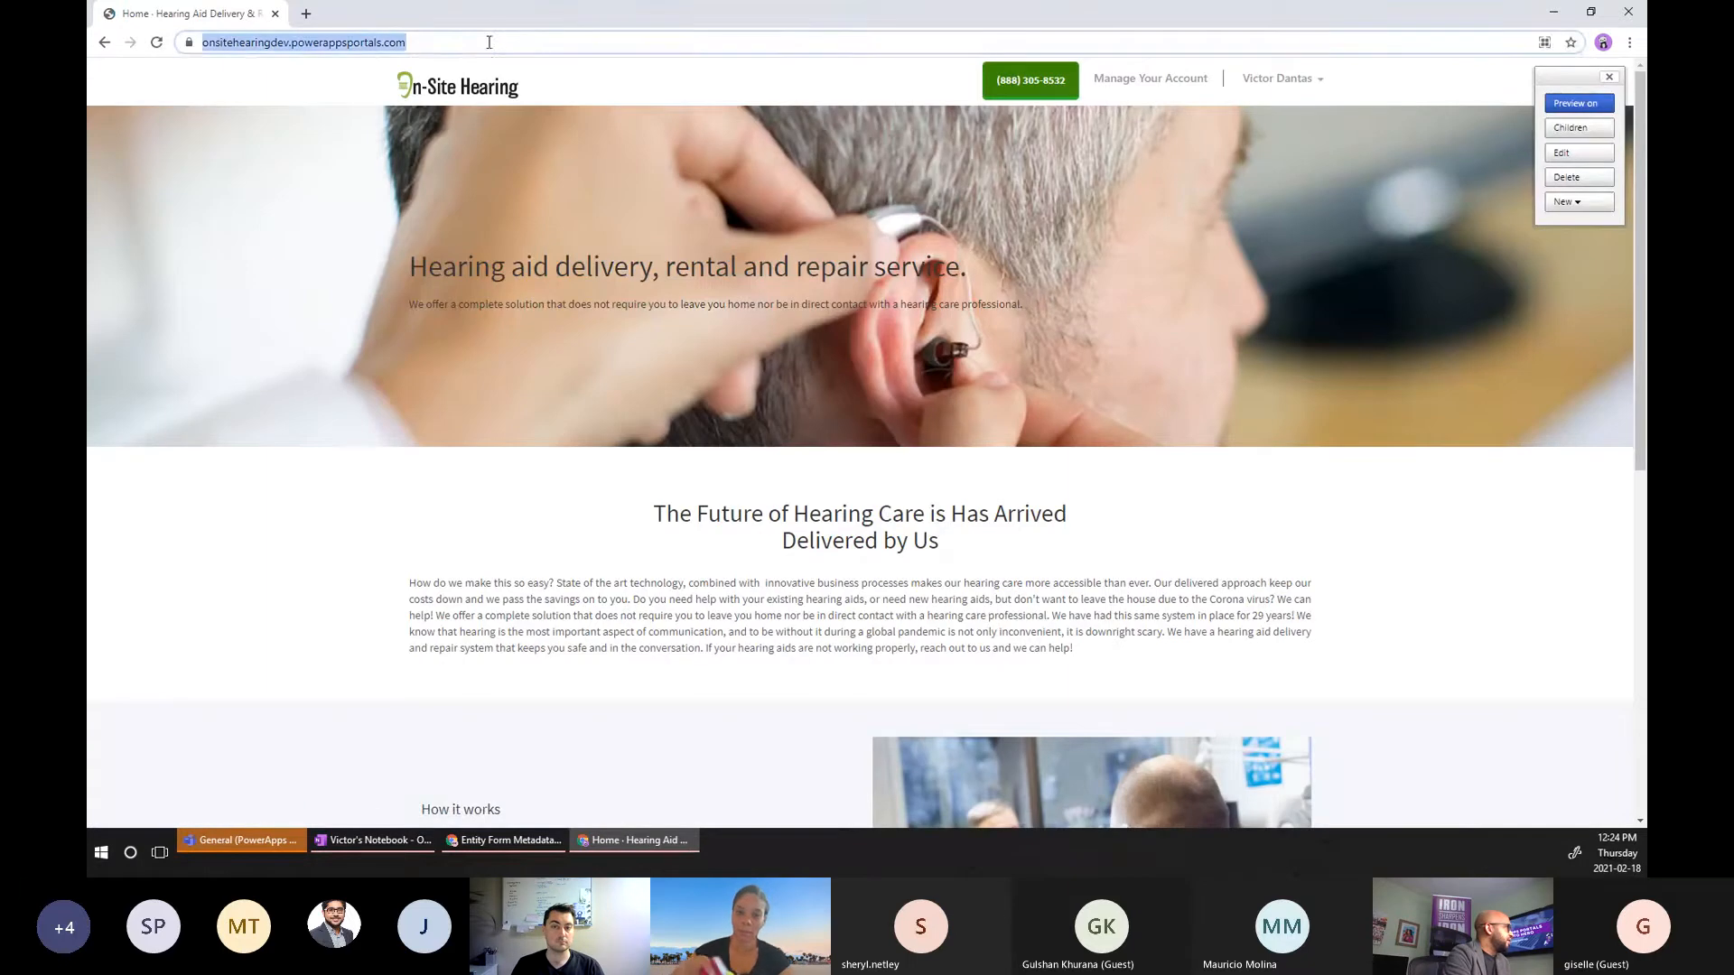
pyautogui.click(505, 46)
pyautogui.write('/patient')
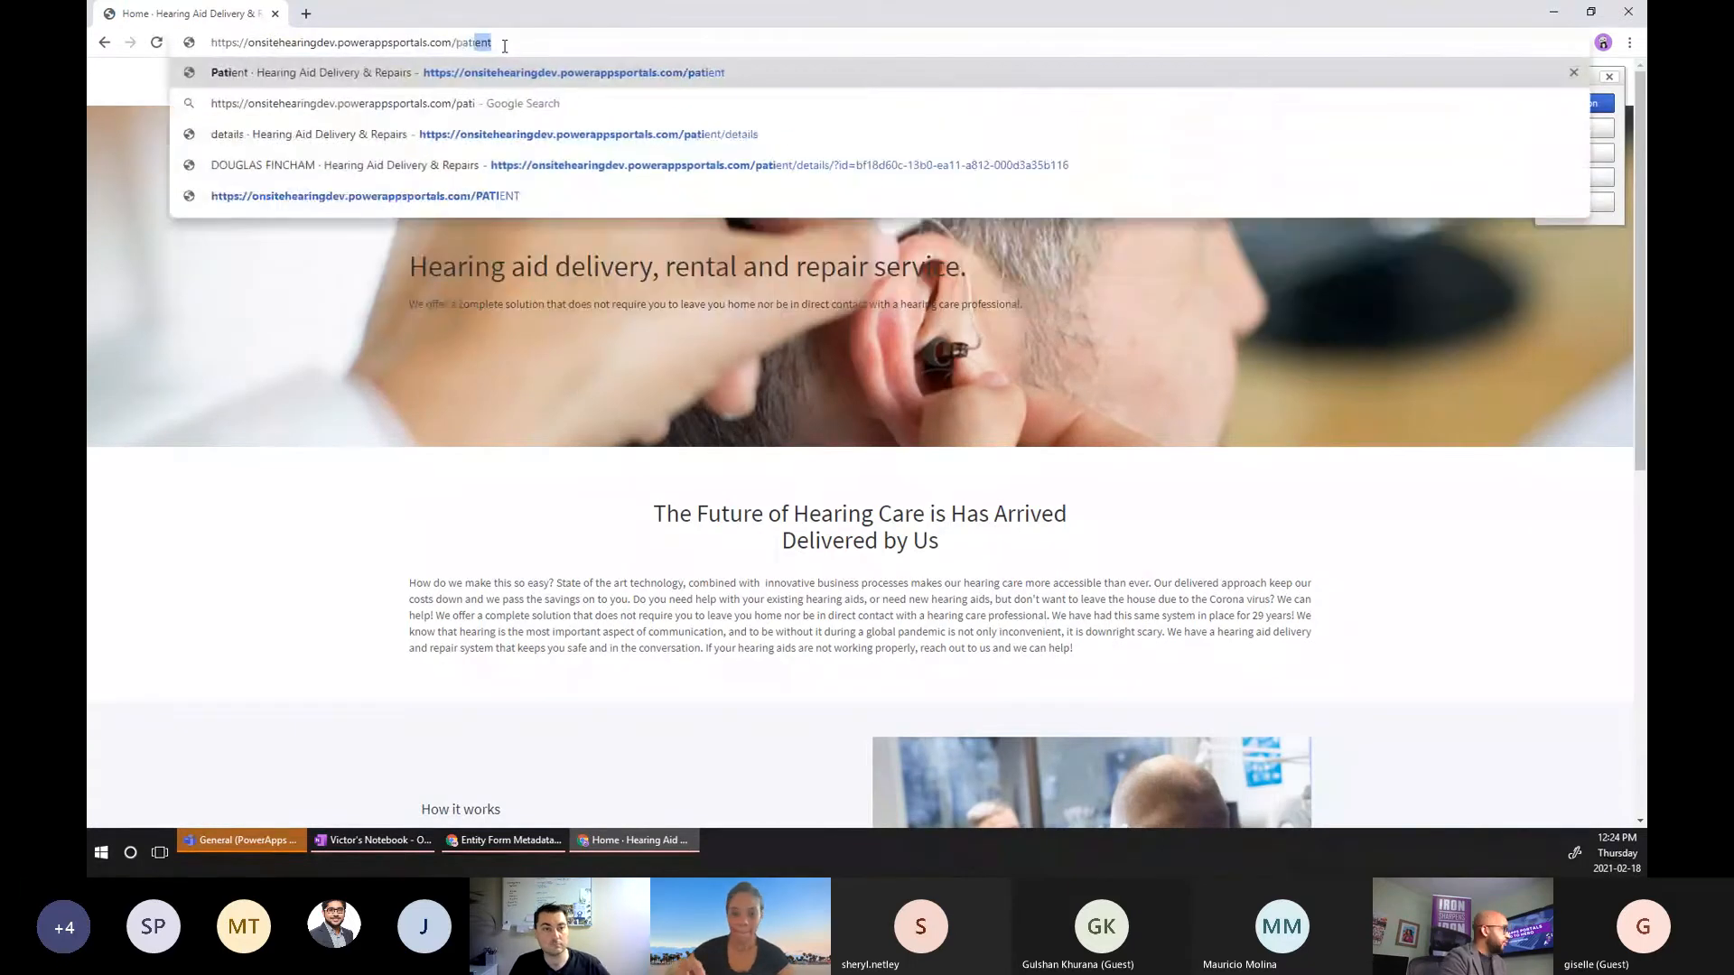
pyautogui.press('Return')
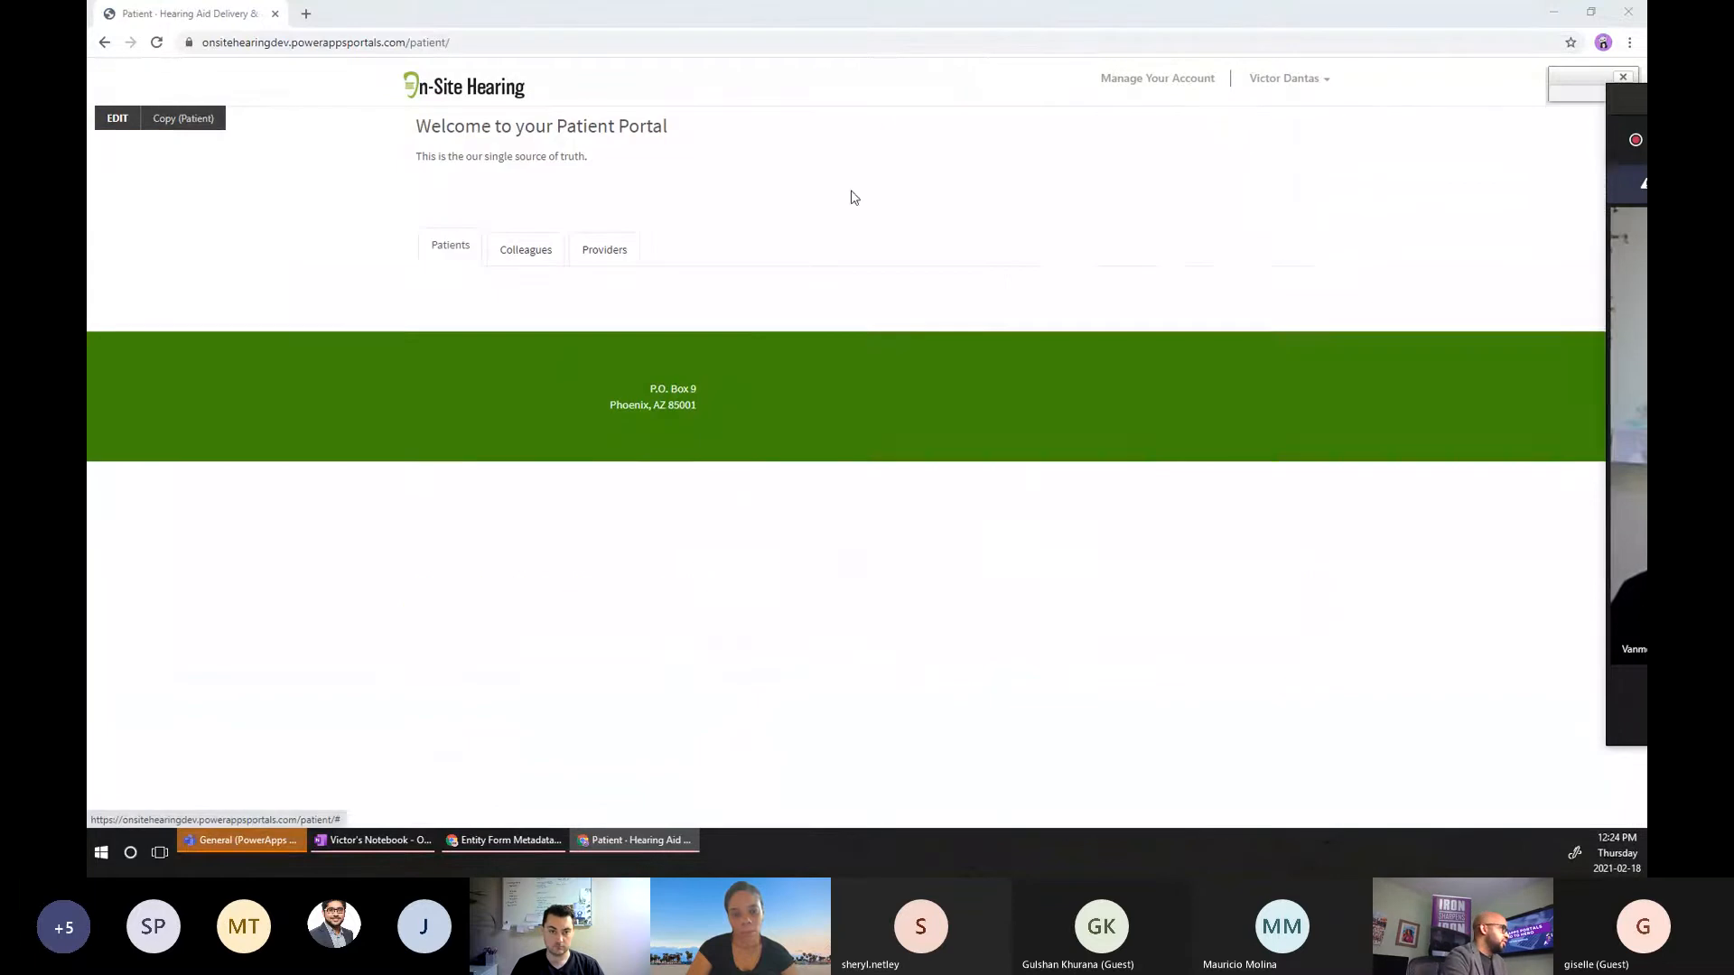
# Search the patient list by the patient's full name and open their details page.
pyautogui.click(1081, 293)
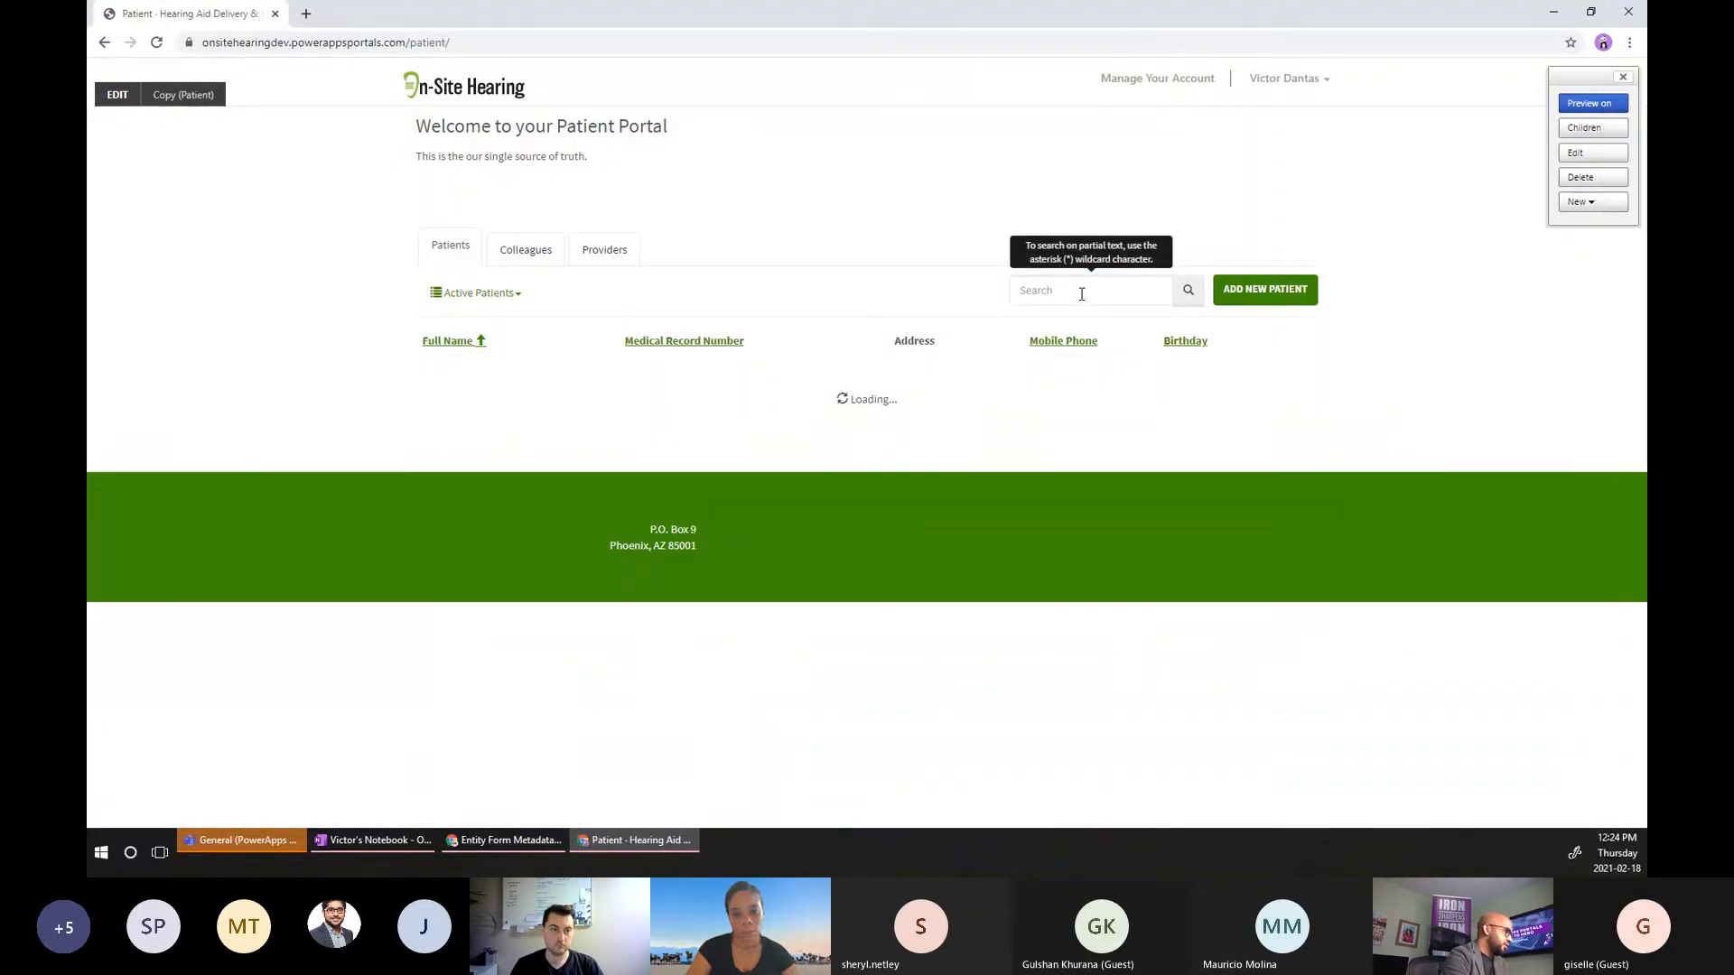
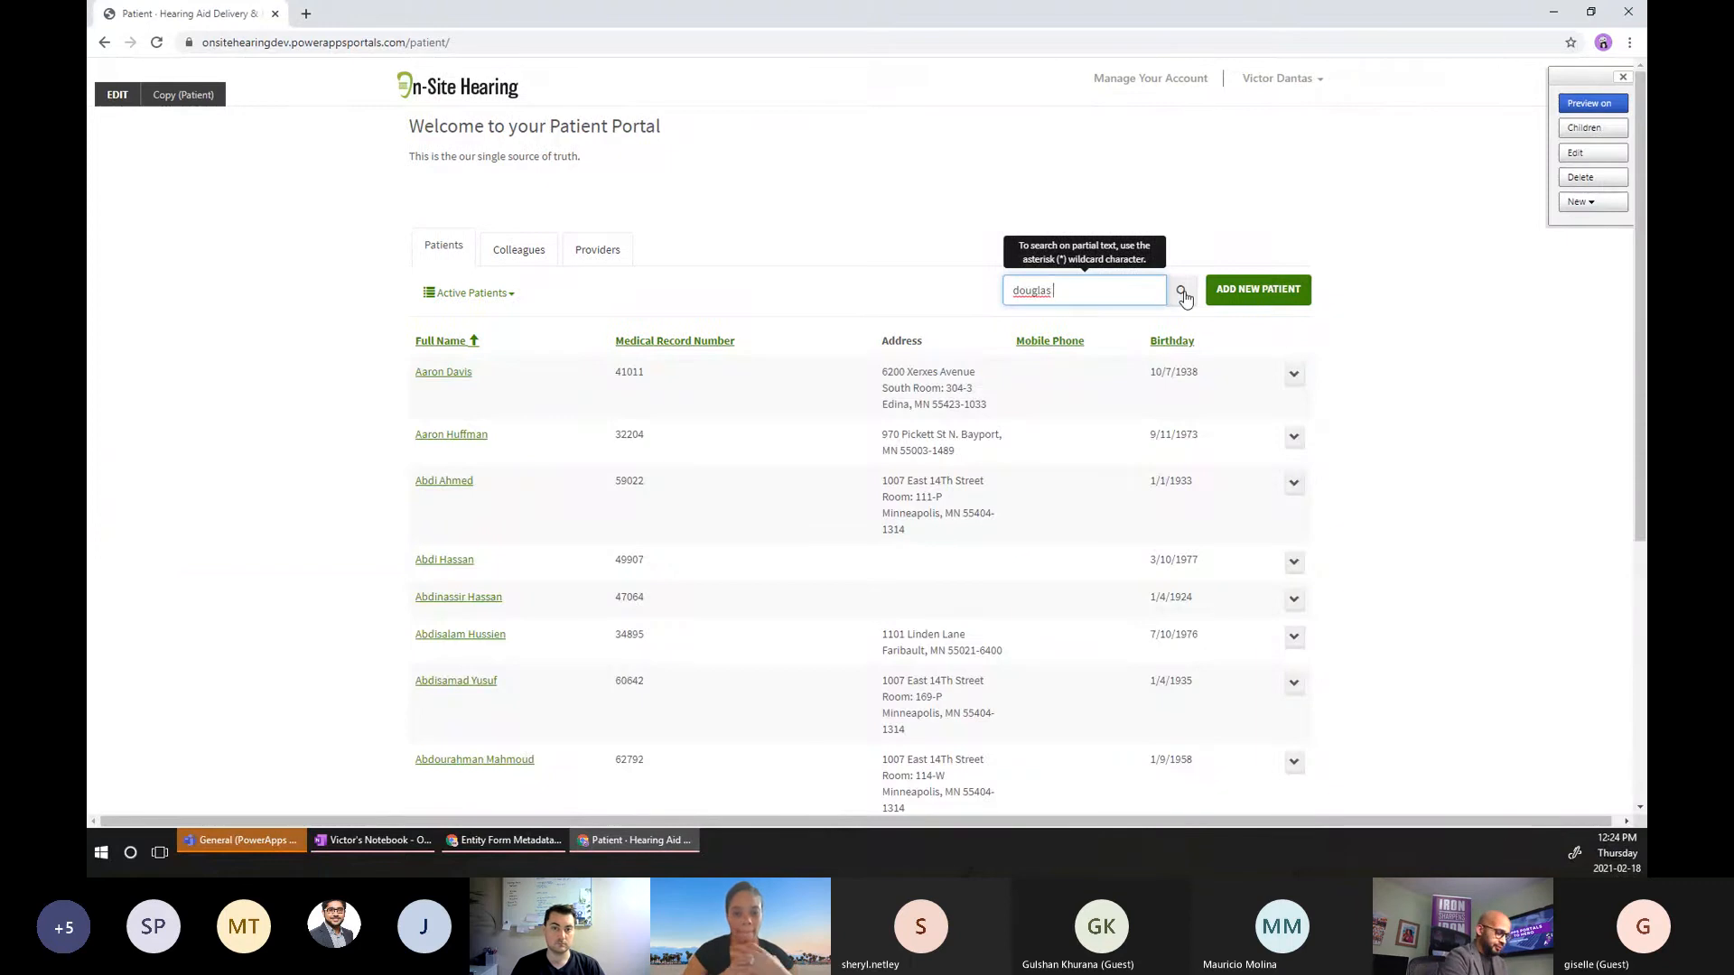
pyautogui.click(1184, 298)
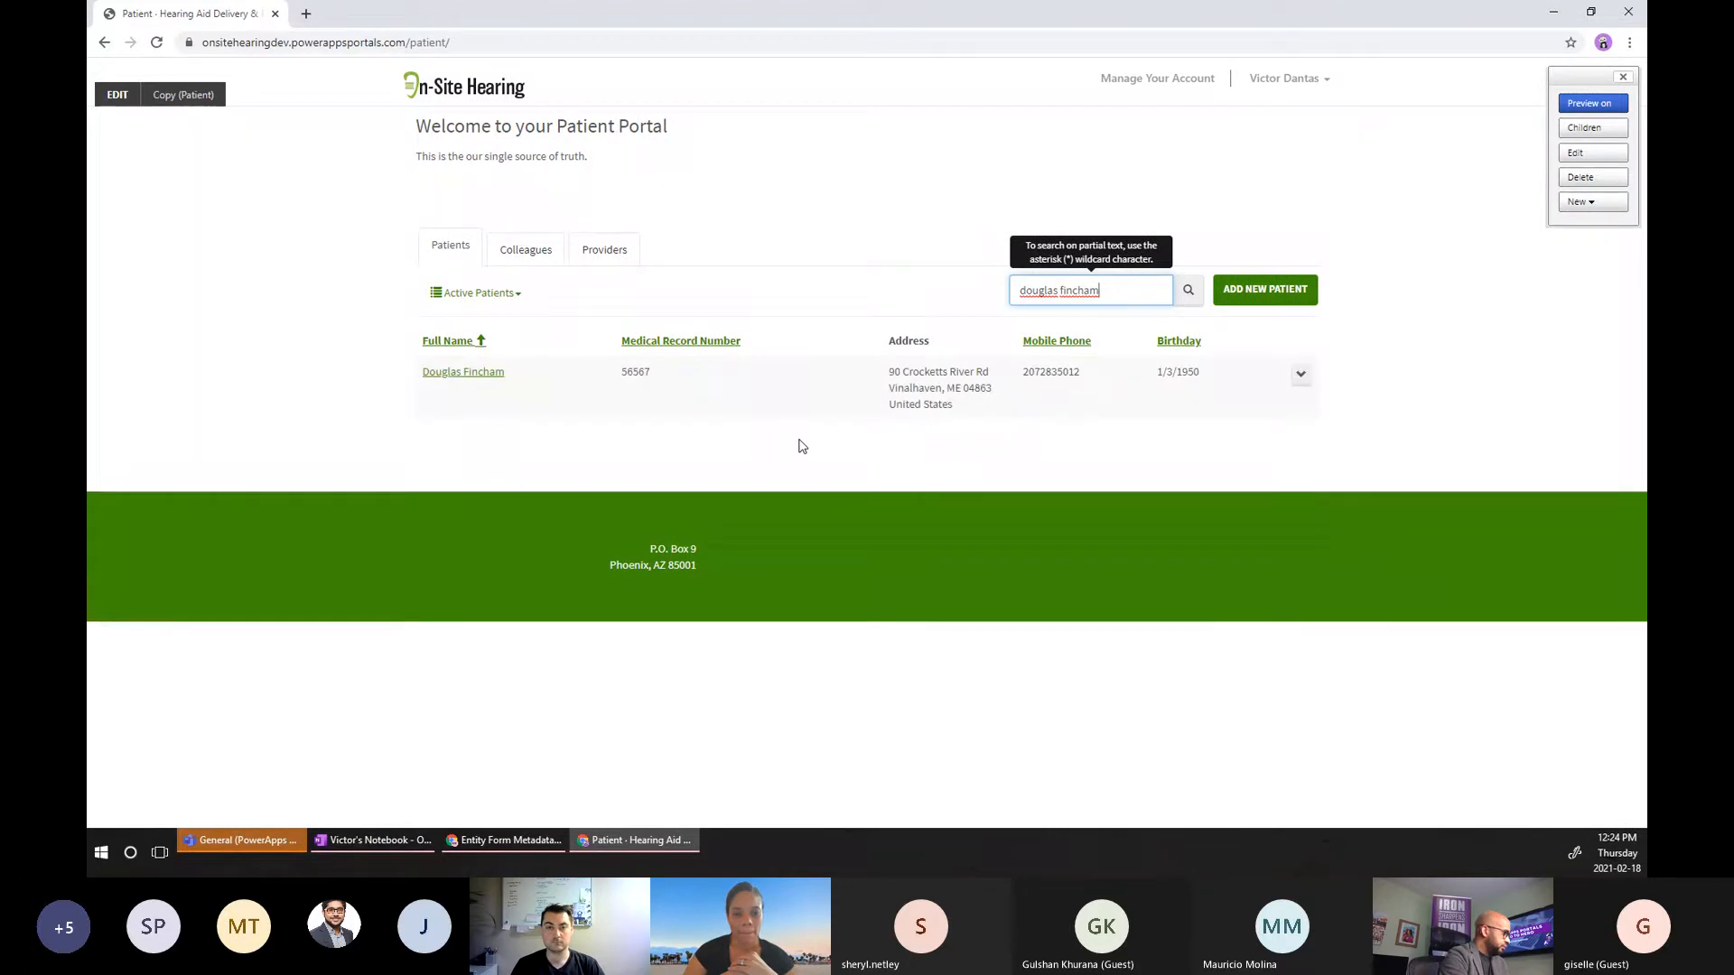
pyautogui.click(430, 374)
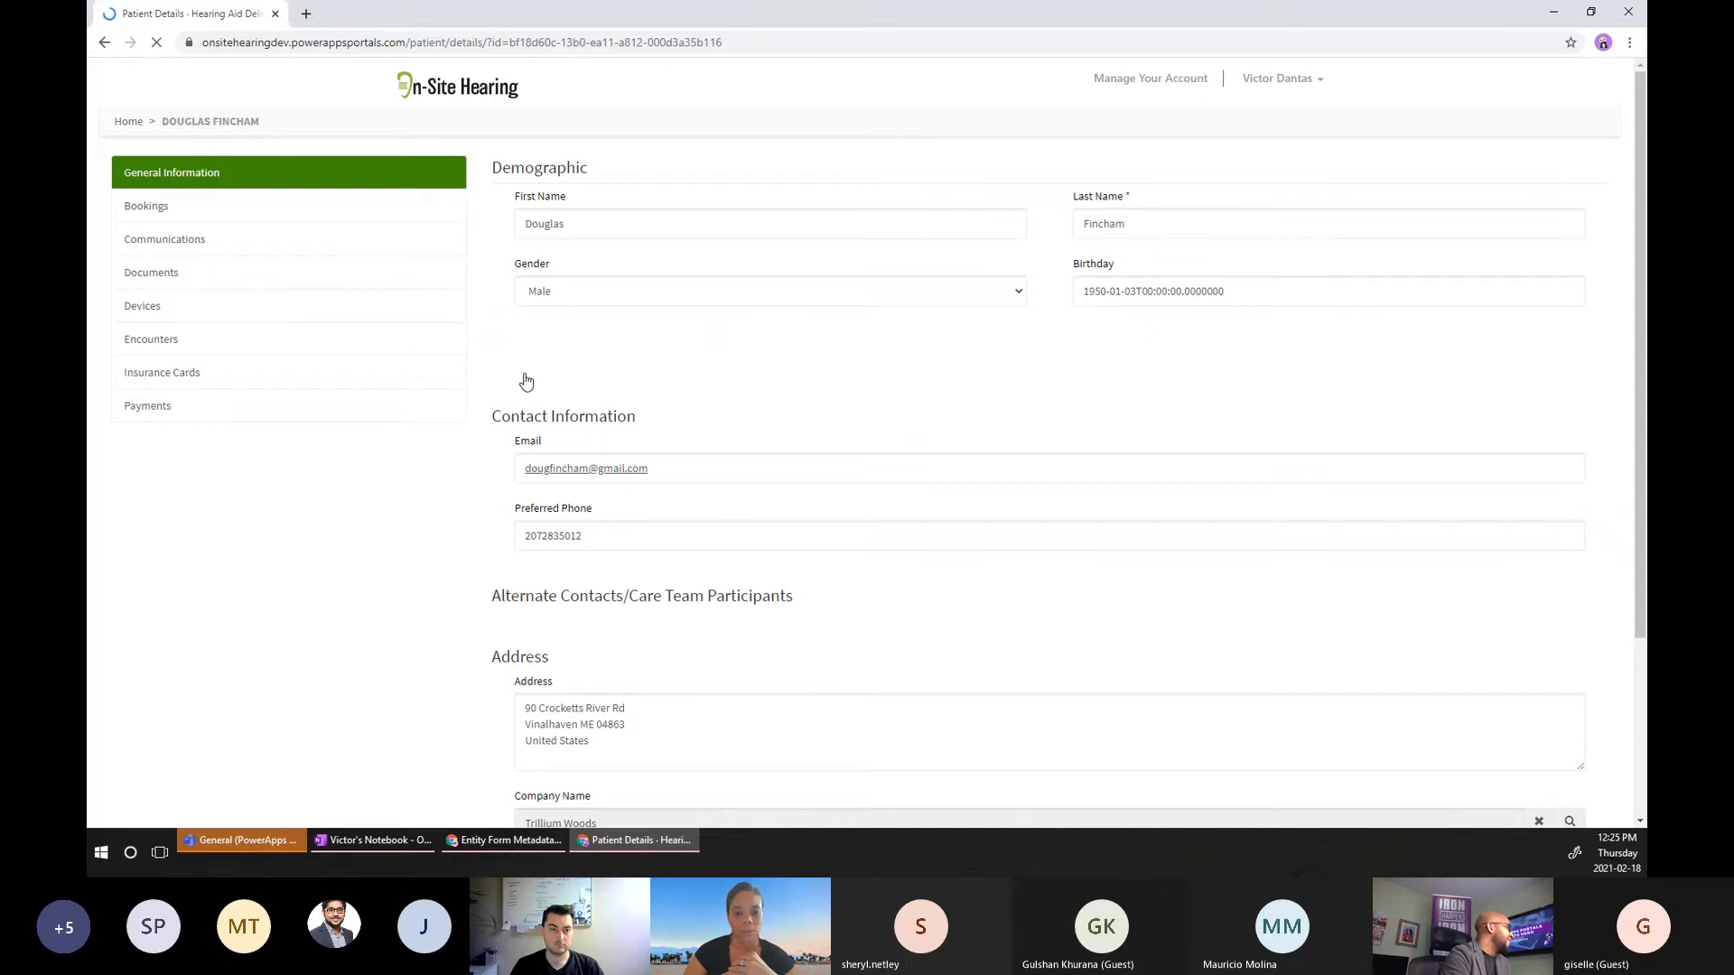
# Look over the patient's related persons list, opening and dismissing its row actions and search.
pyautogui.scroll(-3, 609, 501)
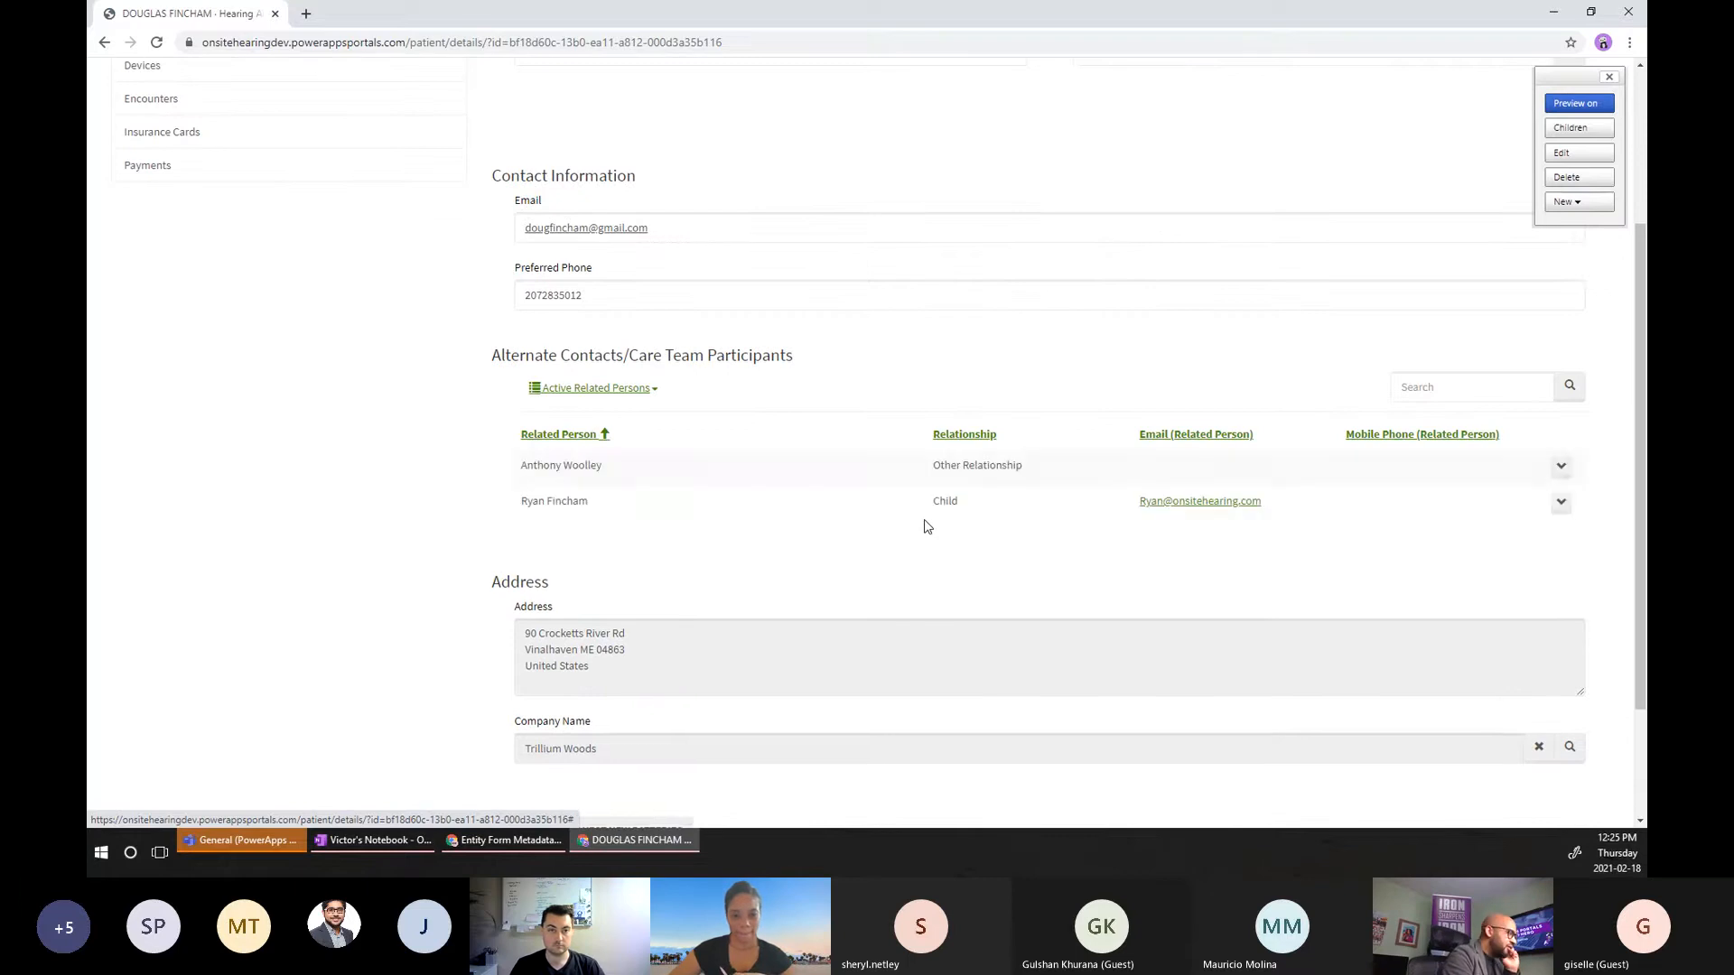
pyautogui.click(1561, 468)
pyautogui.click(1561, 468)
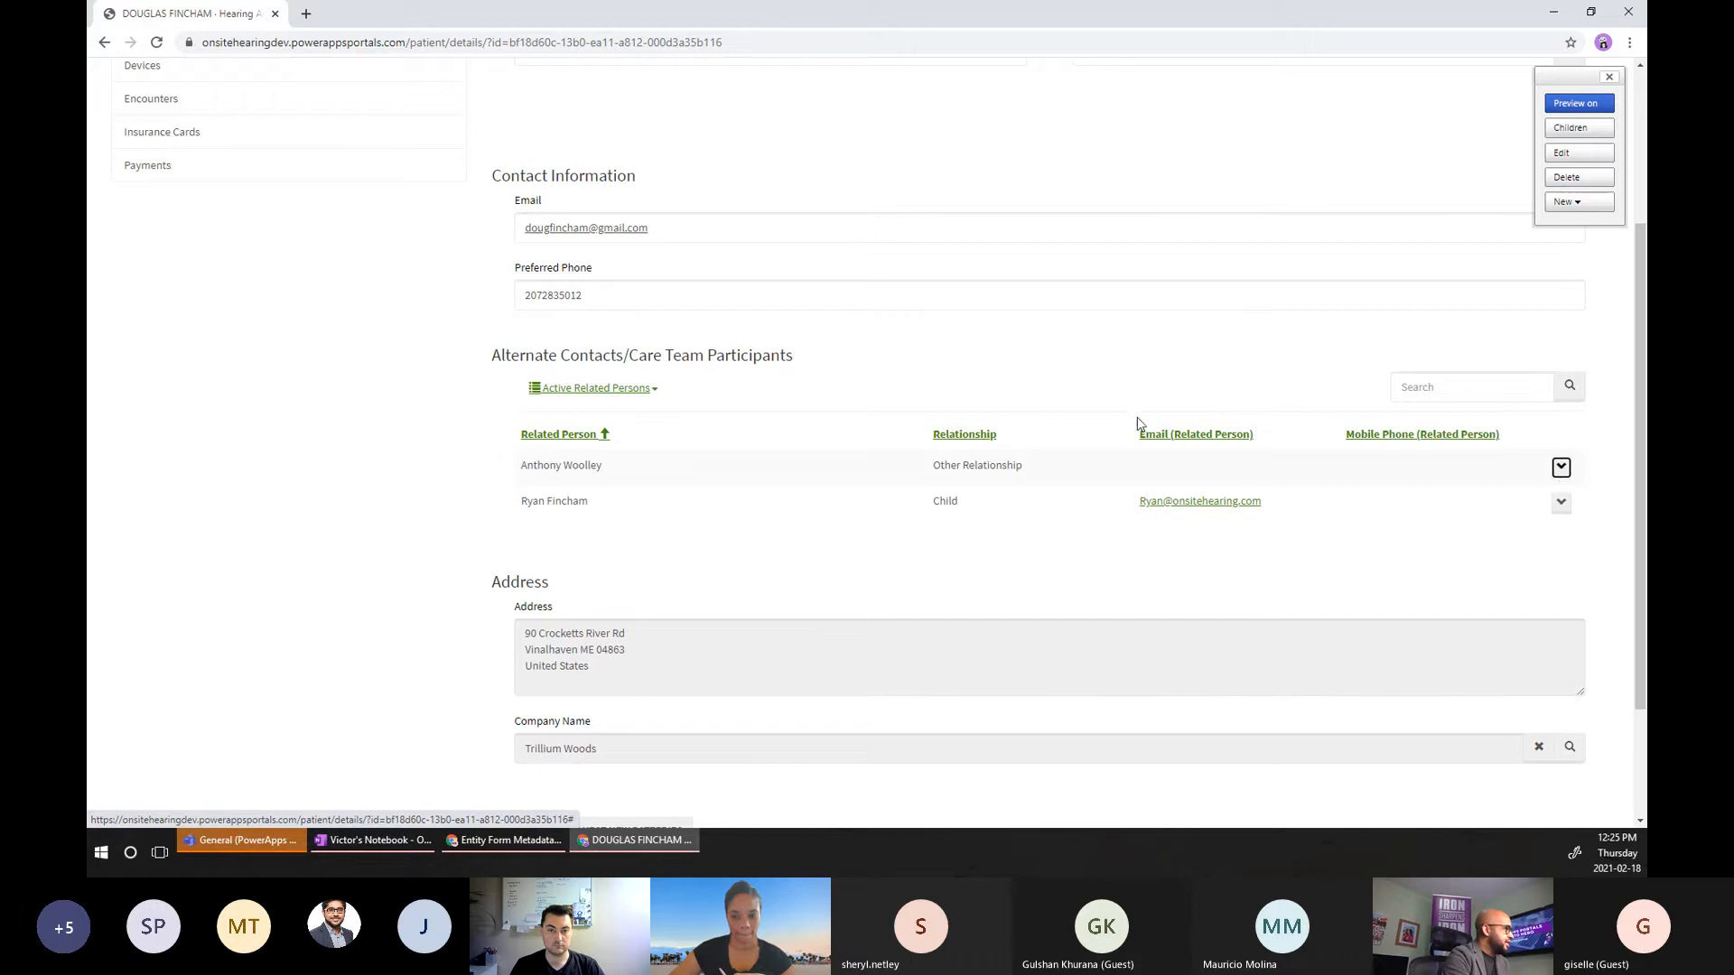
pyautogui.click(1410, 389)
pyautogui.click(334, 453)
pyautogui.scroll(3, 332, 455)
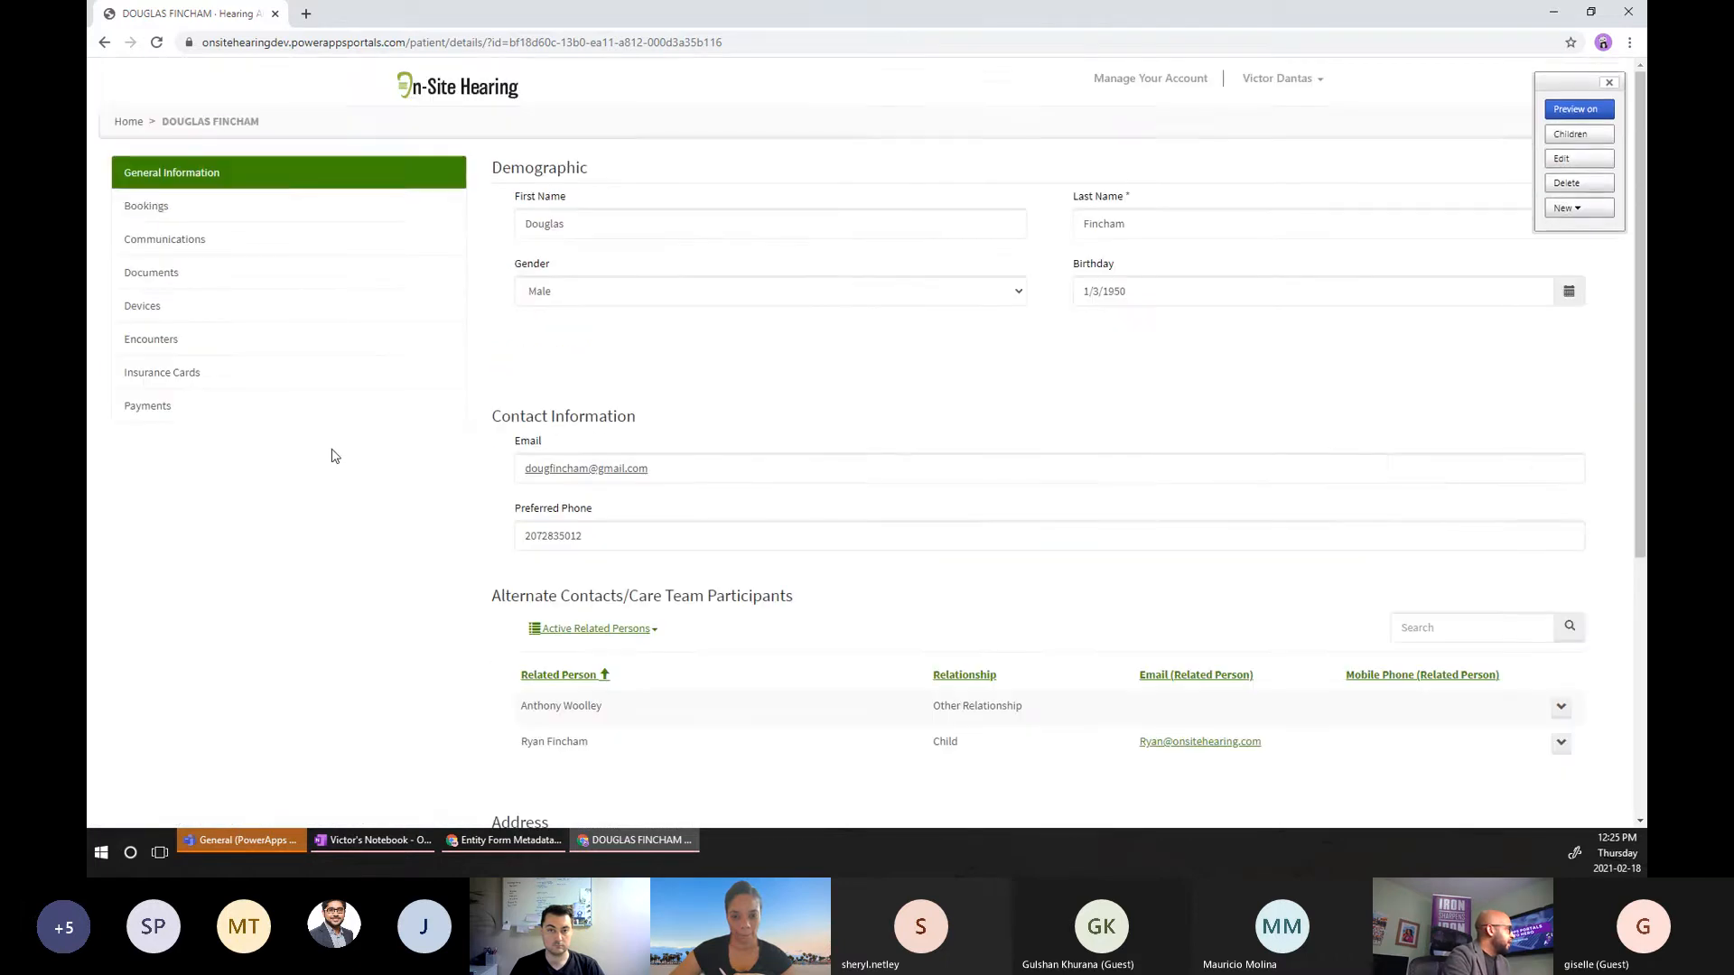
# Browse the patient's Bookings, Communications, Documents and Devices sections.
pyautogui.click(153, 216)
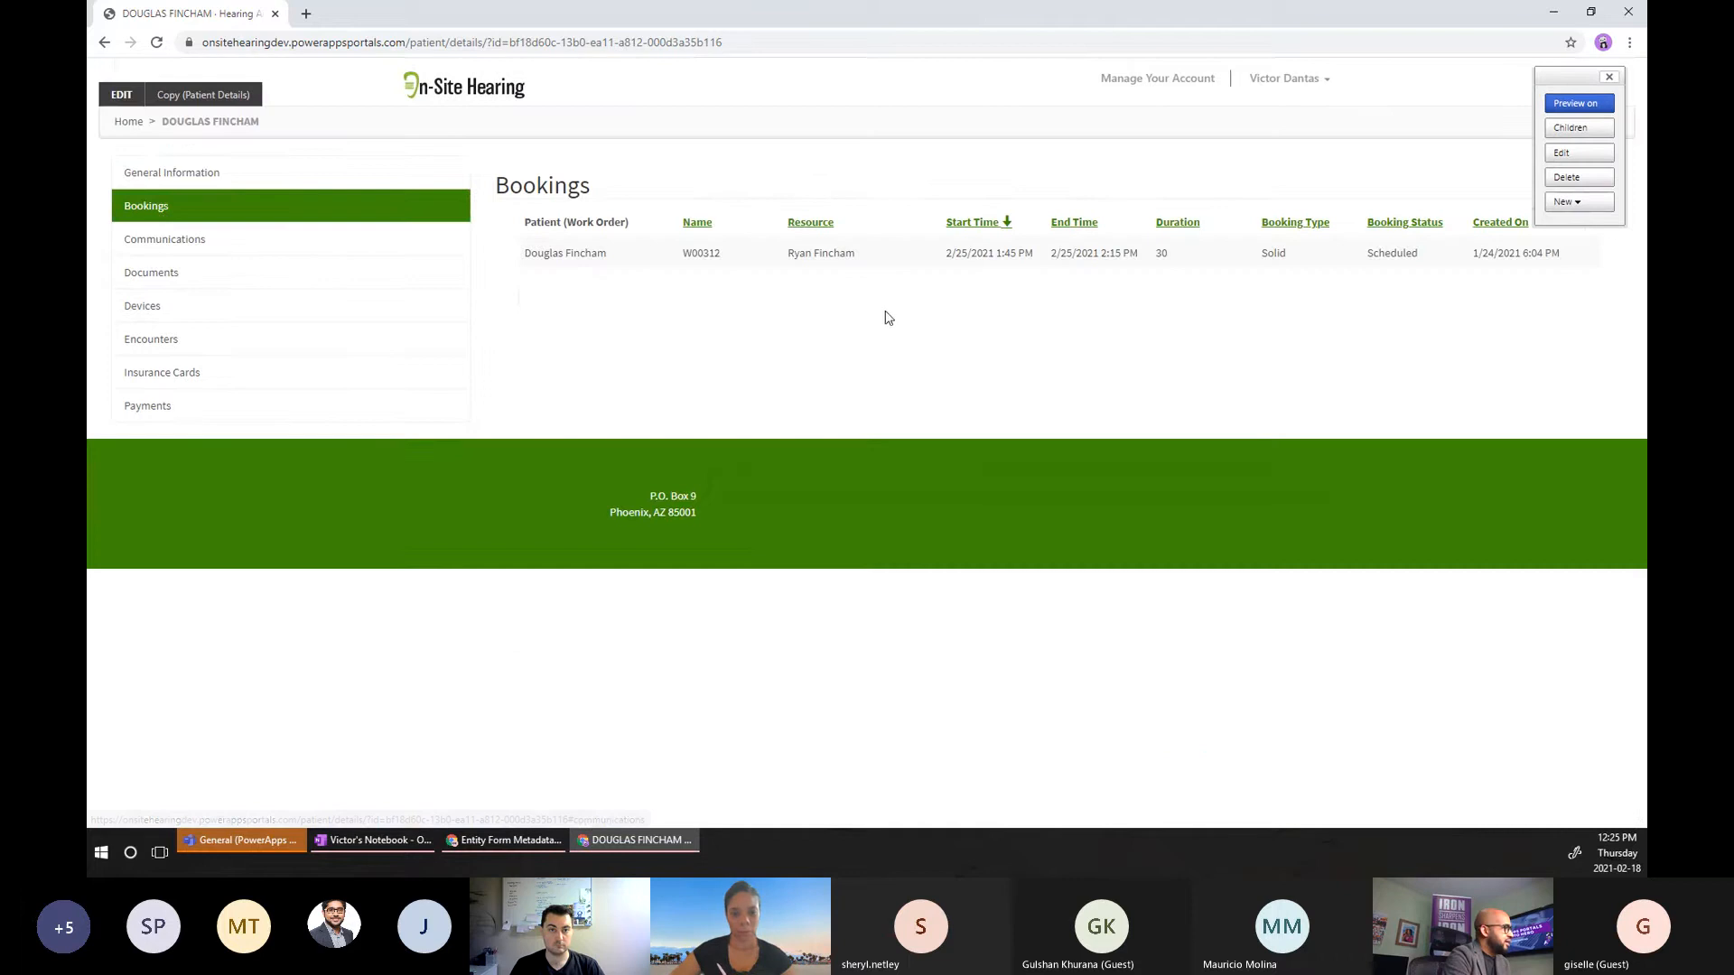
pyautogui.click(249, 242)
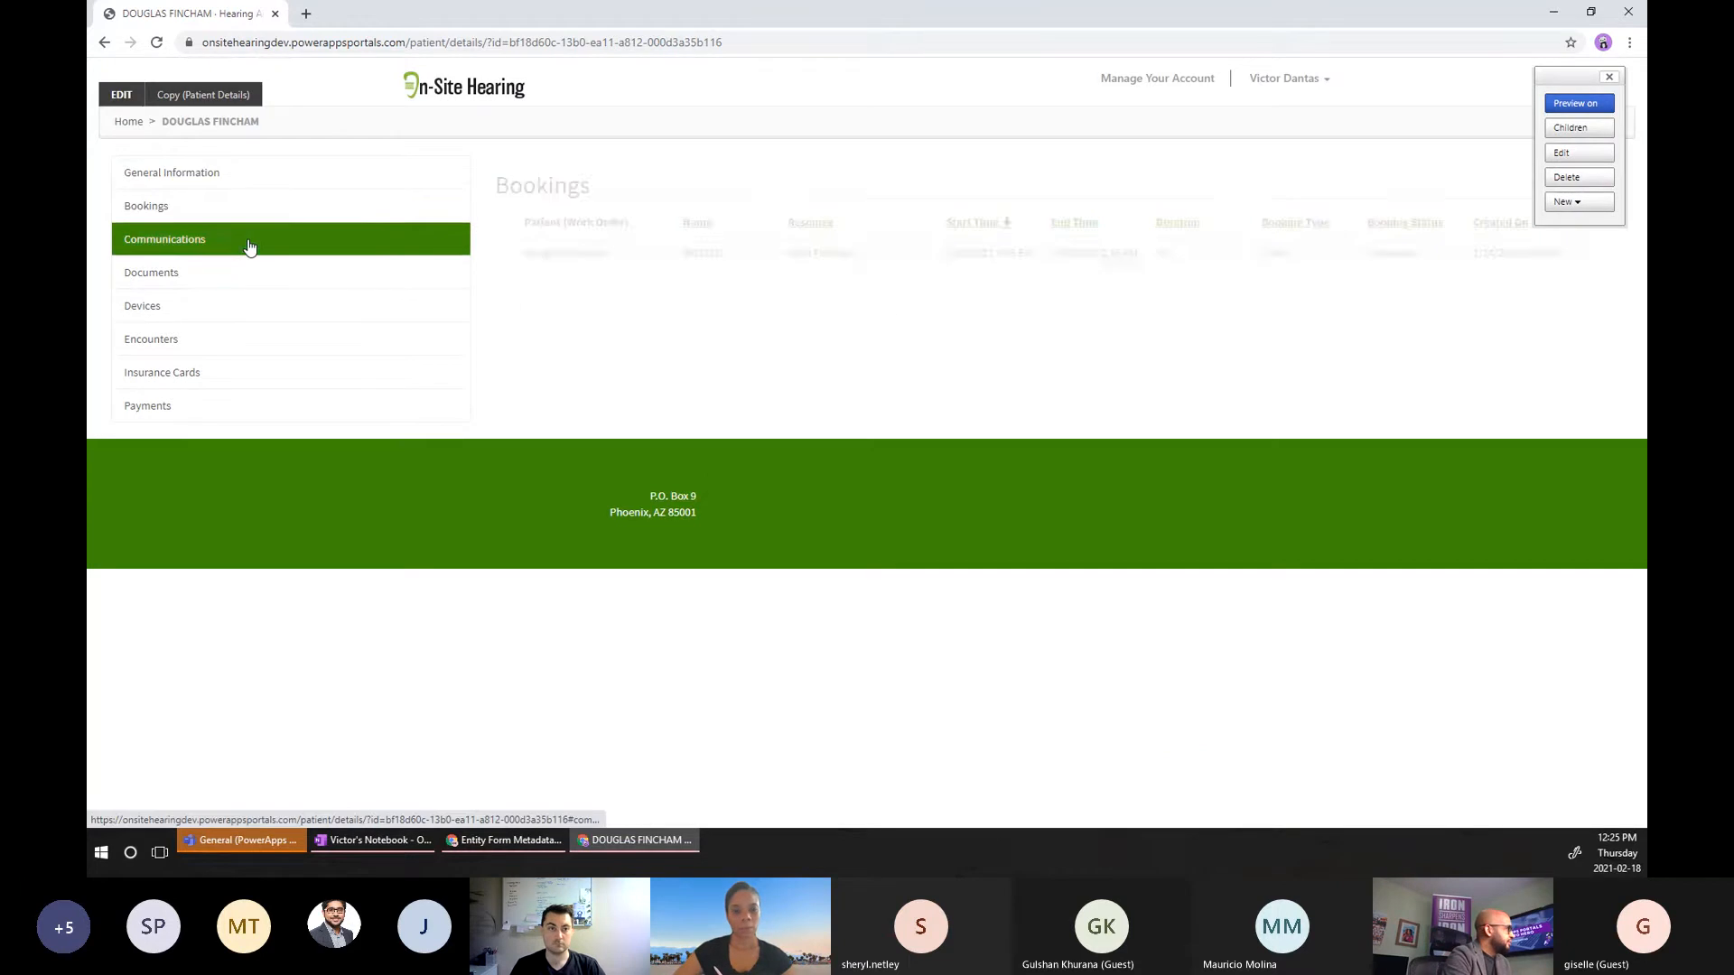
pyautogui.click(267, 276)
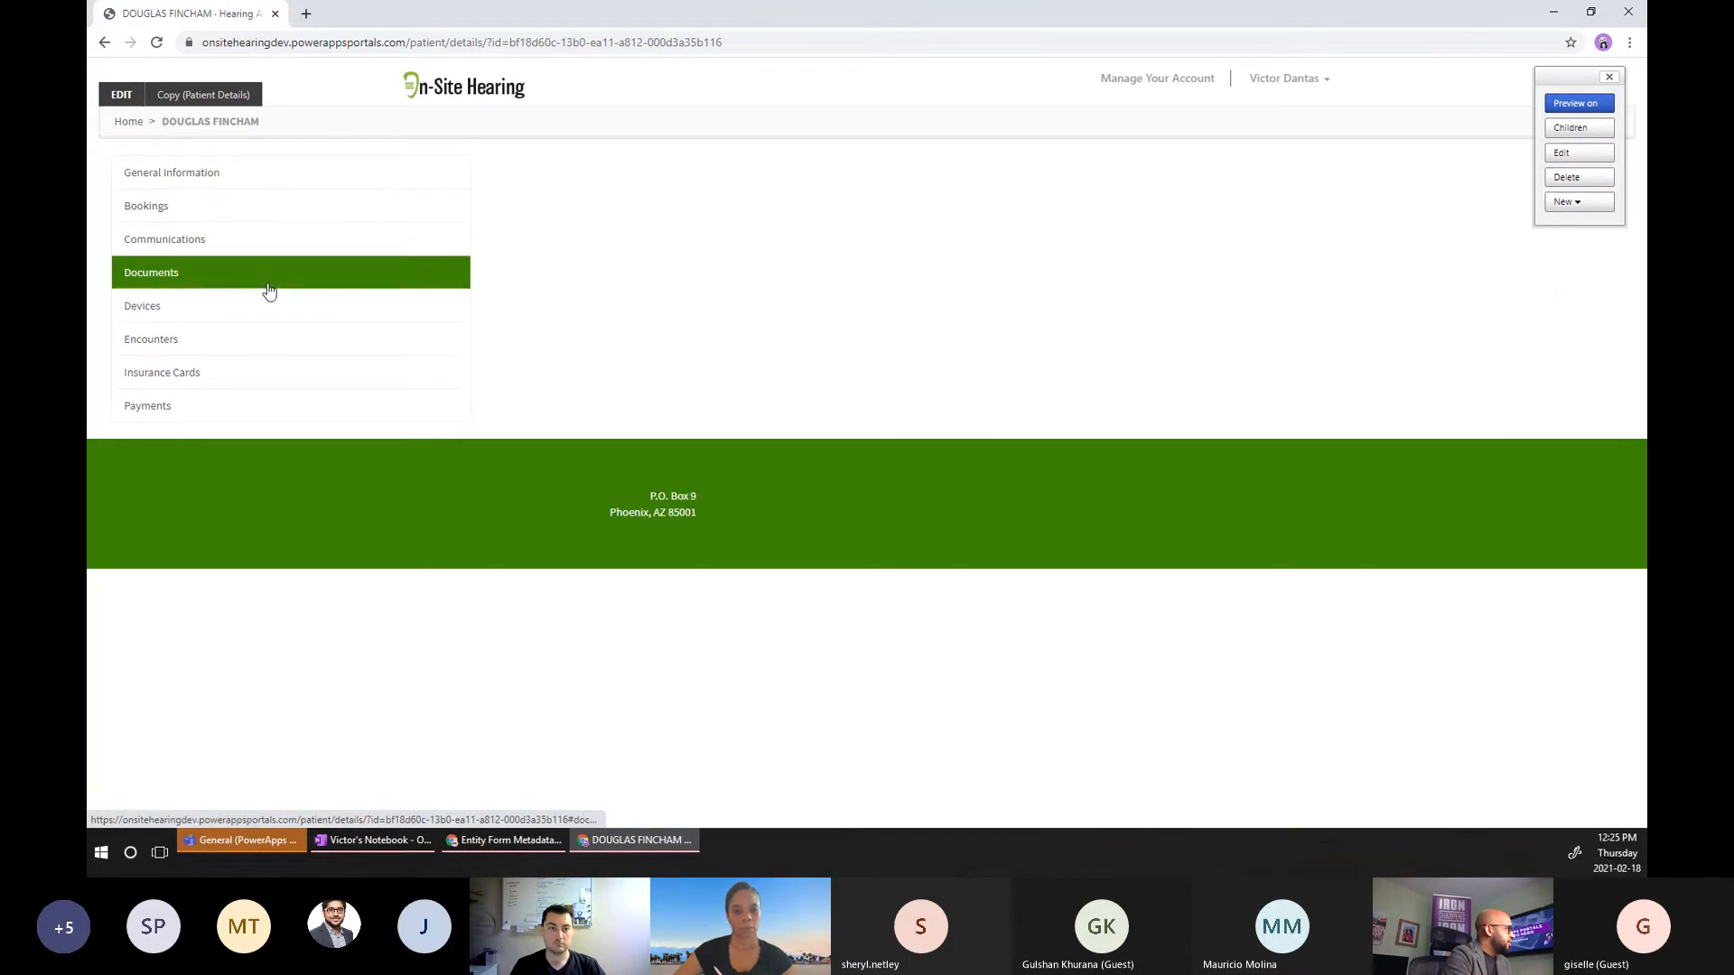
pyautogui.click(267, 307)
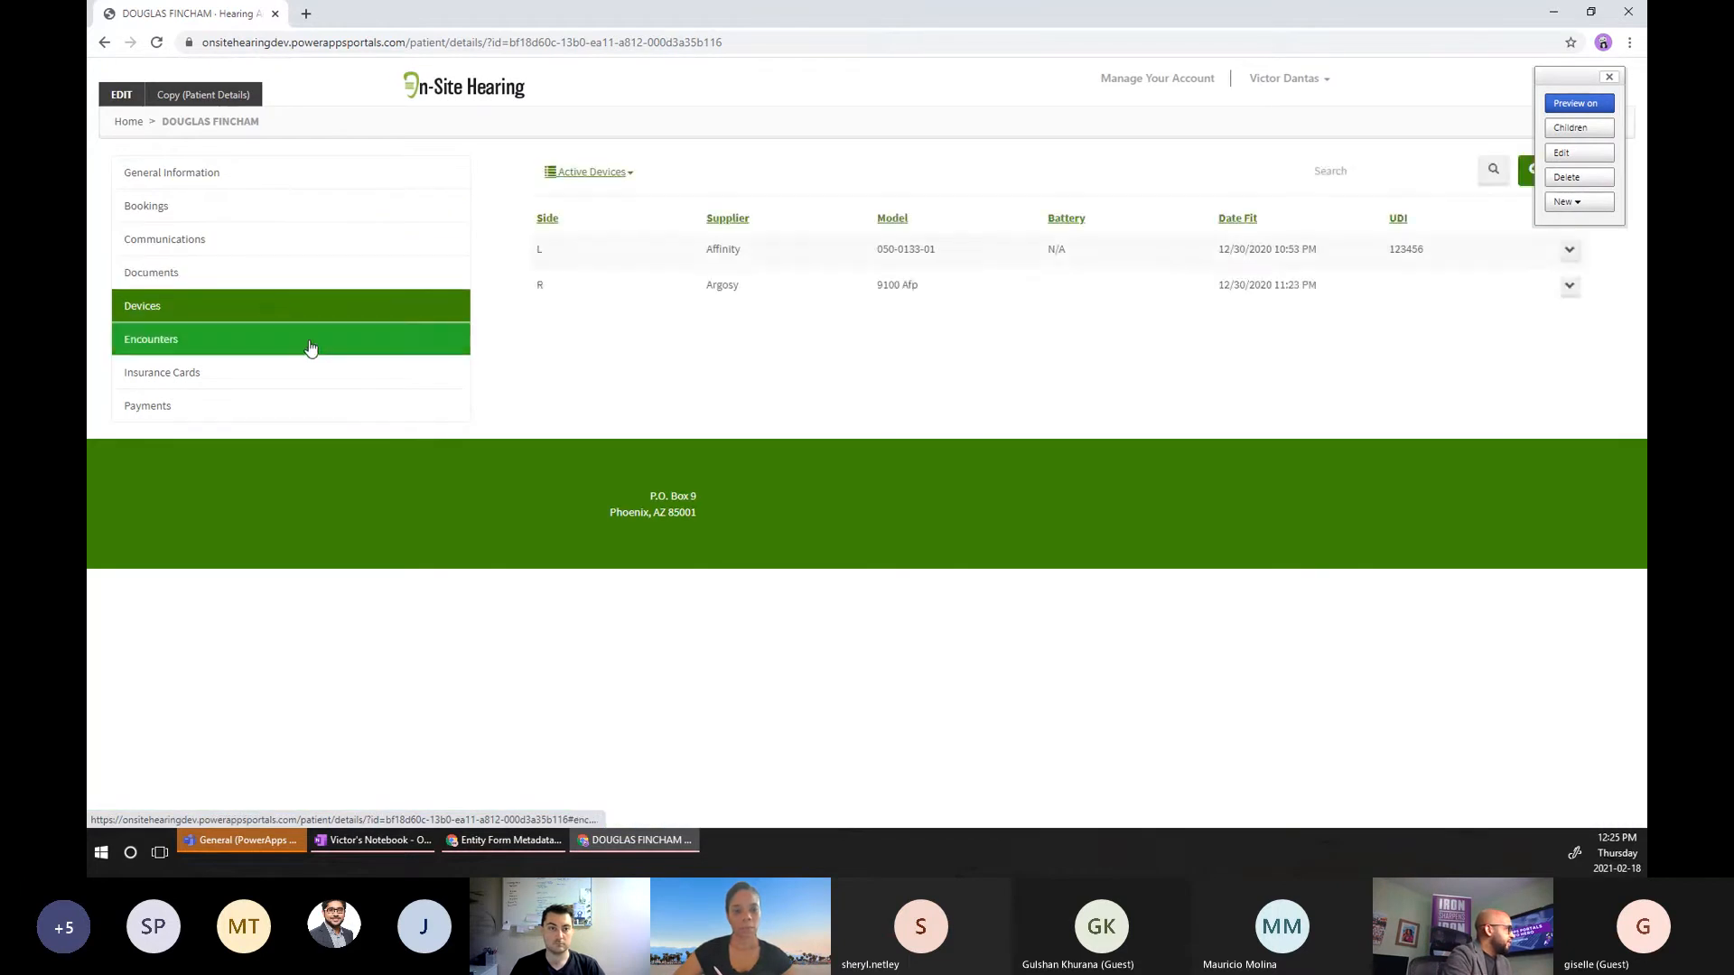
# Open the first device's Edit form, close it, and minimize the portal window.
pyautogui.click(1569, 250)
pyautogui.click(1514, 279)
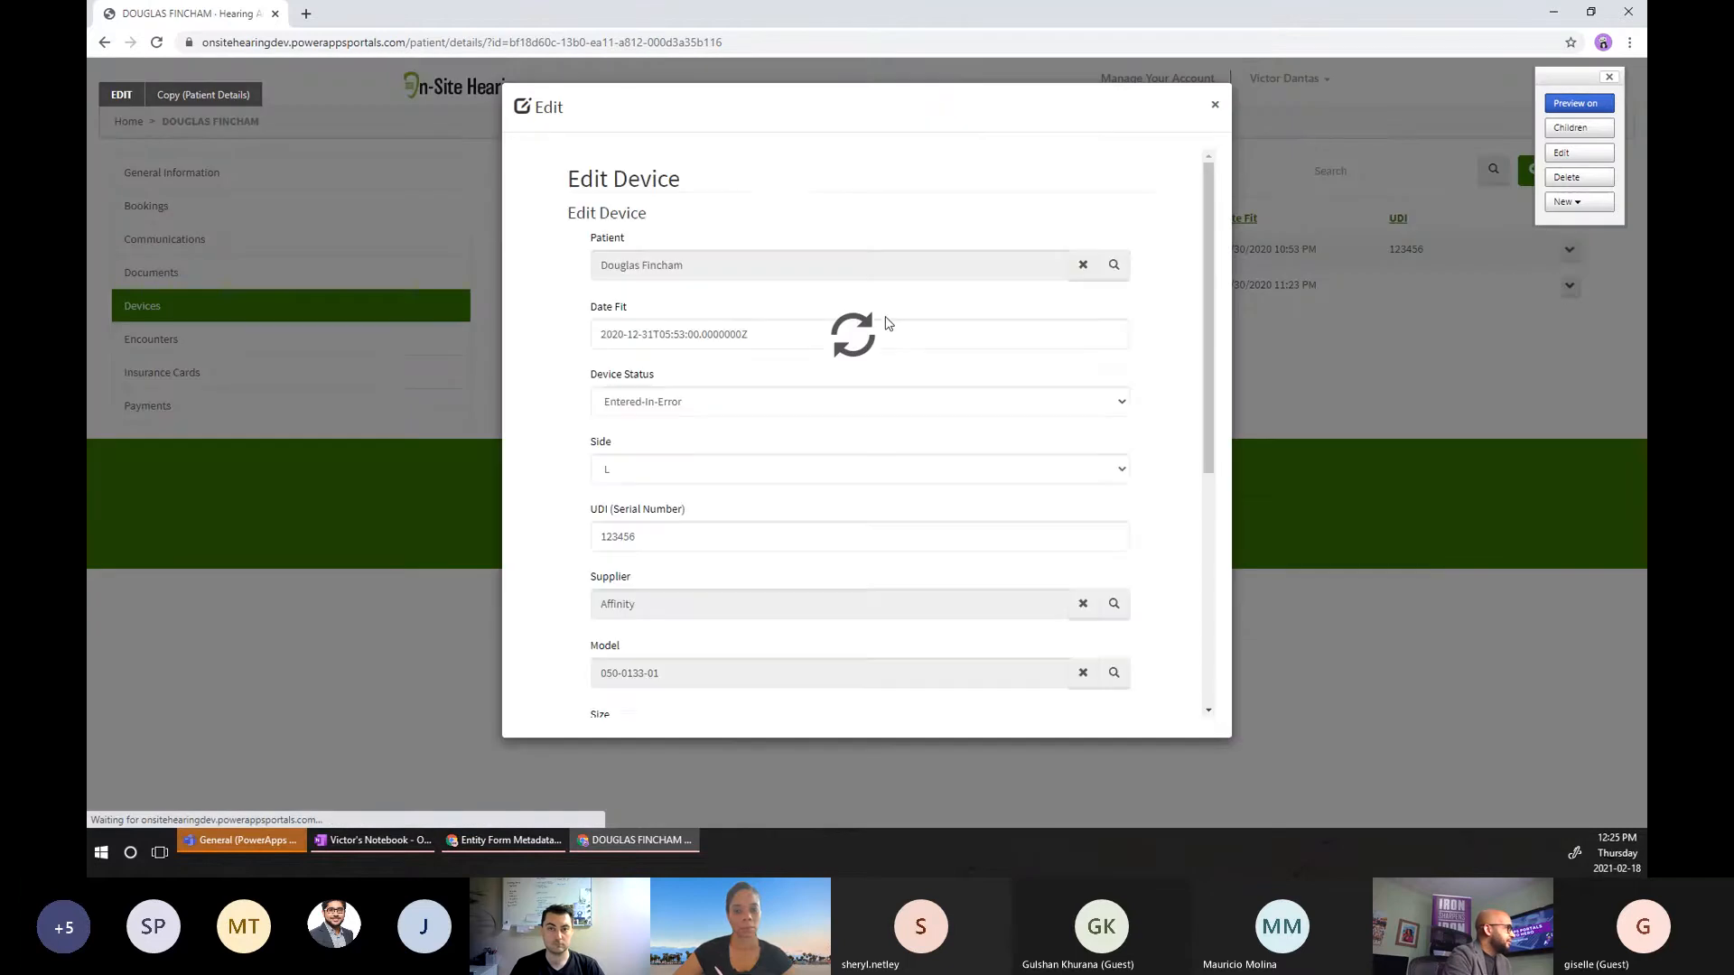
pyautogui.scroll(-5, 904, 326)
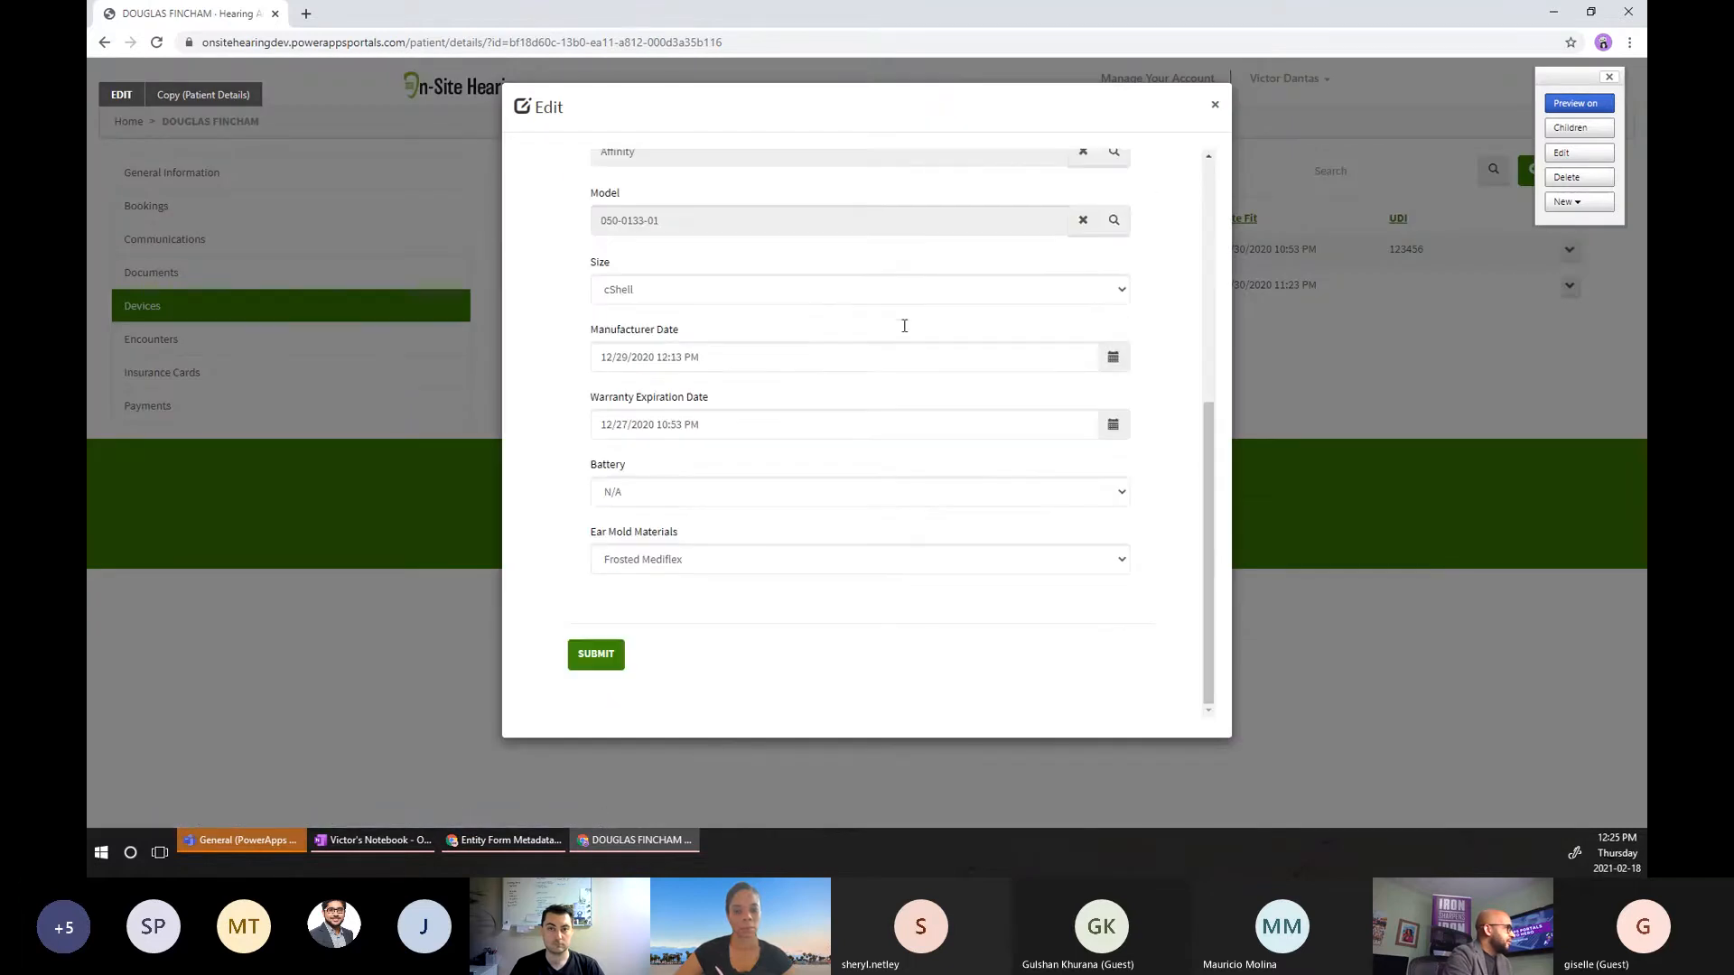
pyautogui.click(1214, 105)
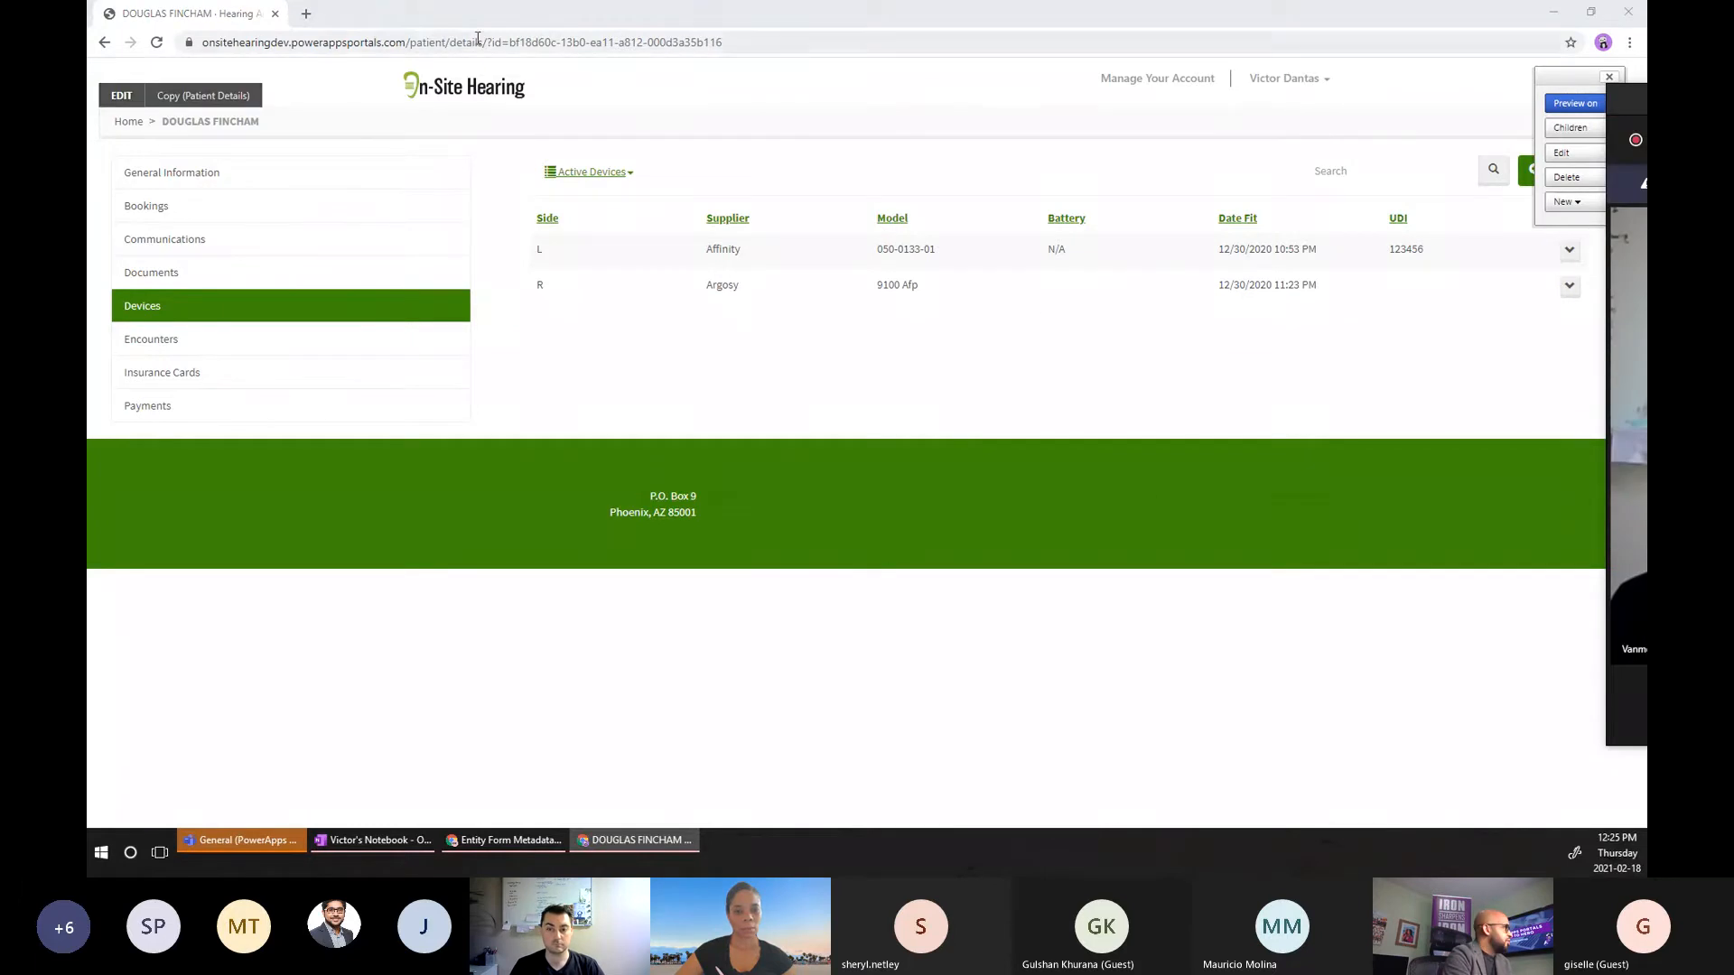
pyautogui.click(1560, 16)
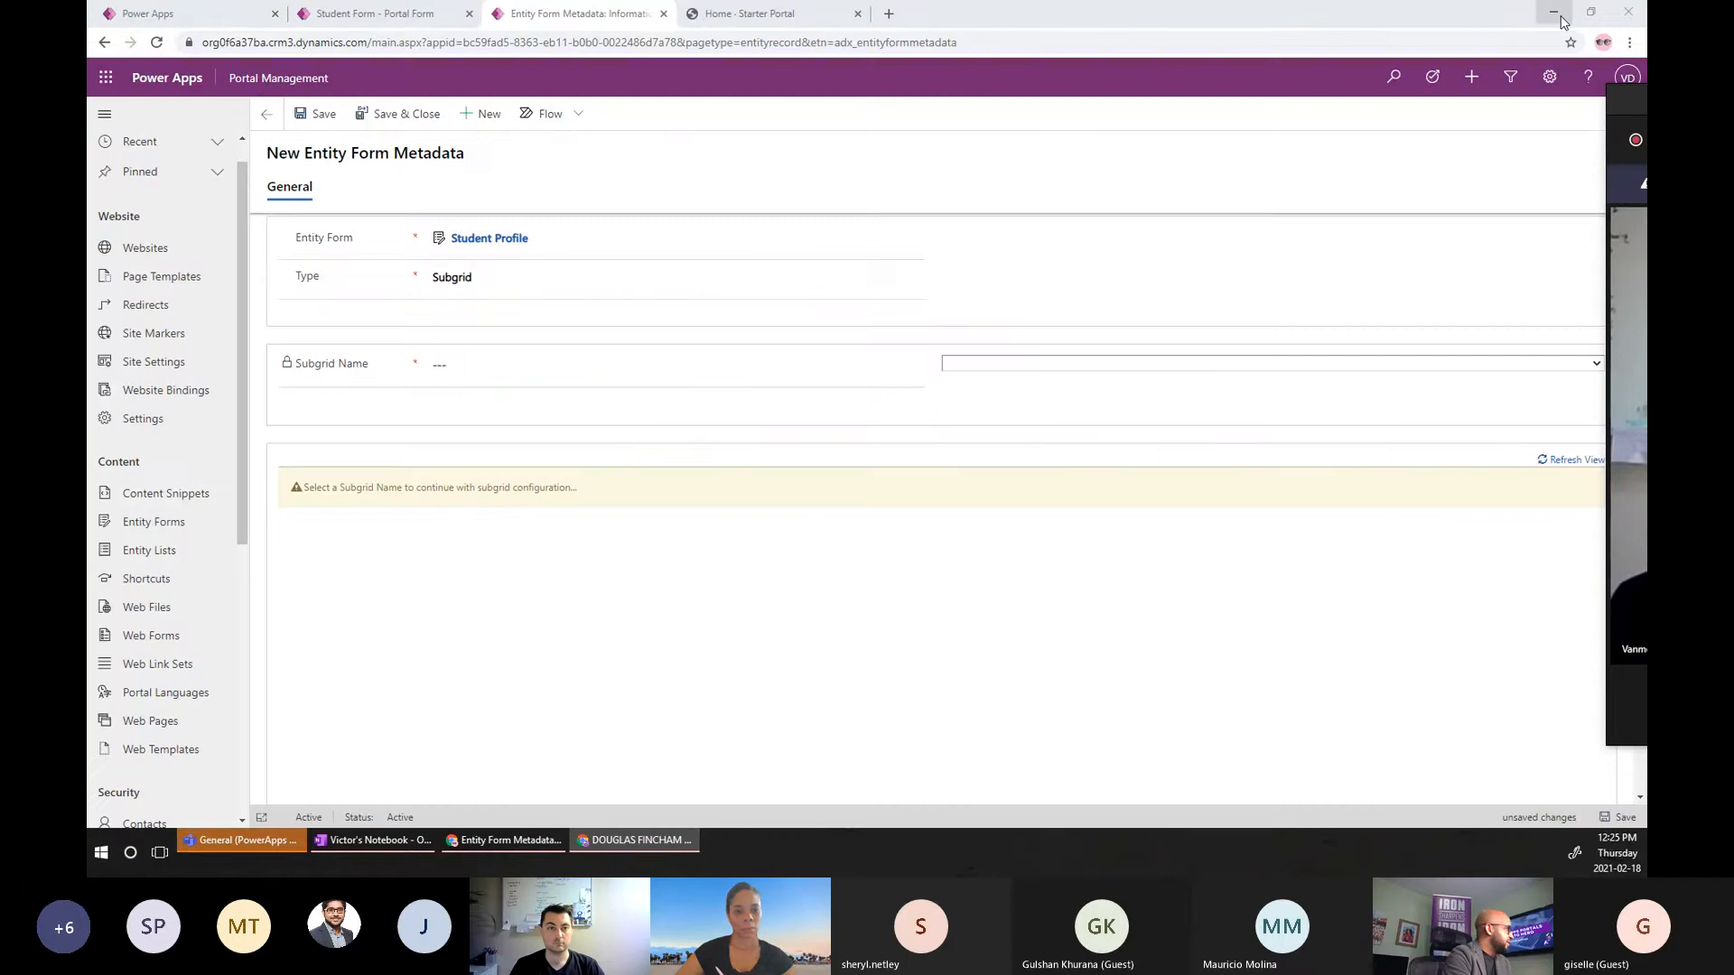
# On the Home - Starter Portal tab, sign in through Azure AD.
pyautogui.click(735, 16)
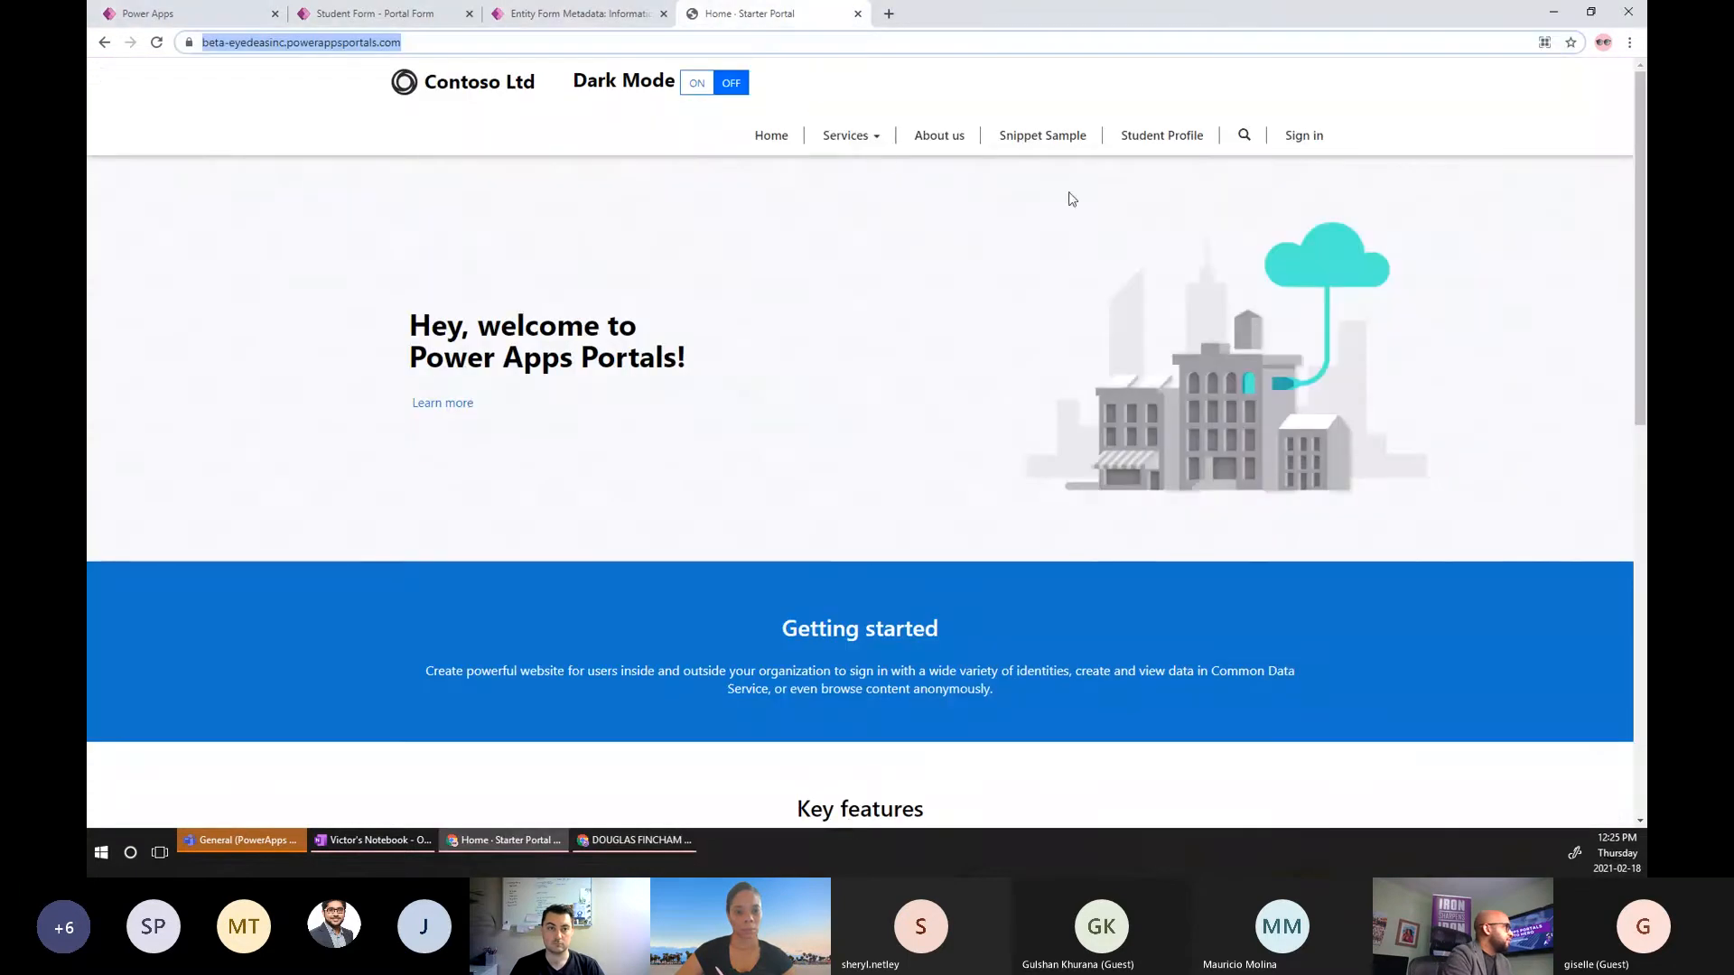
pyautogui.click(1301, 144)
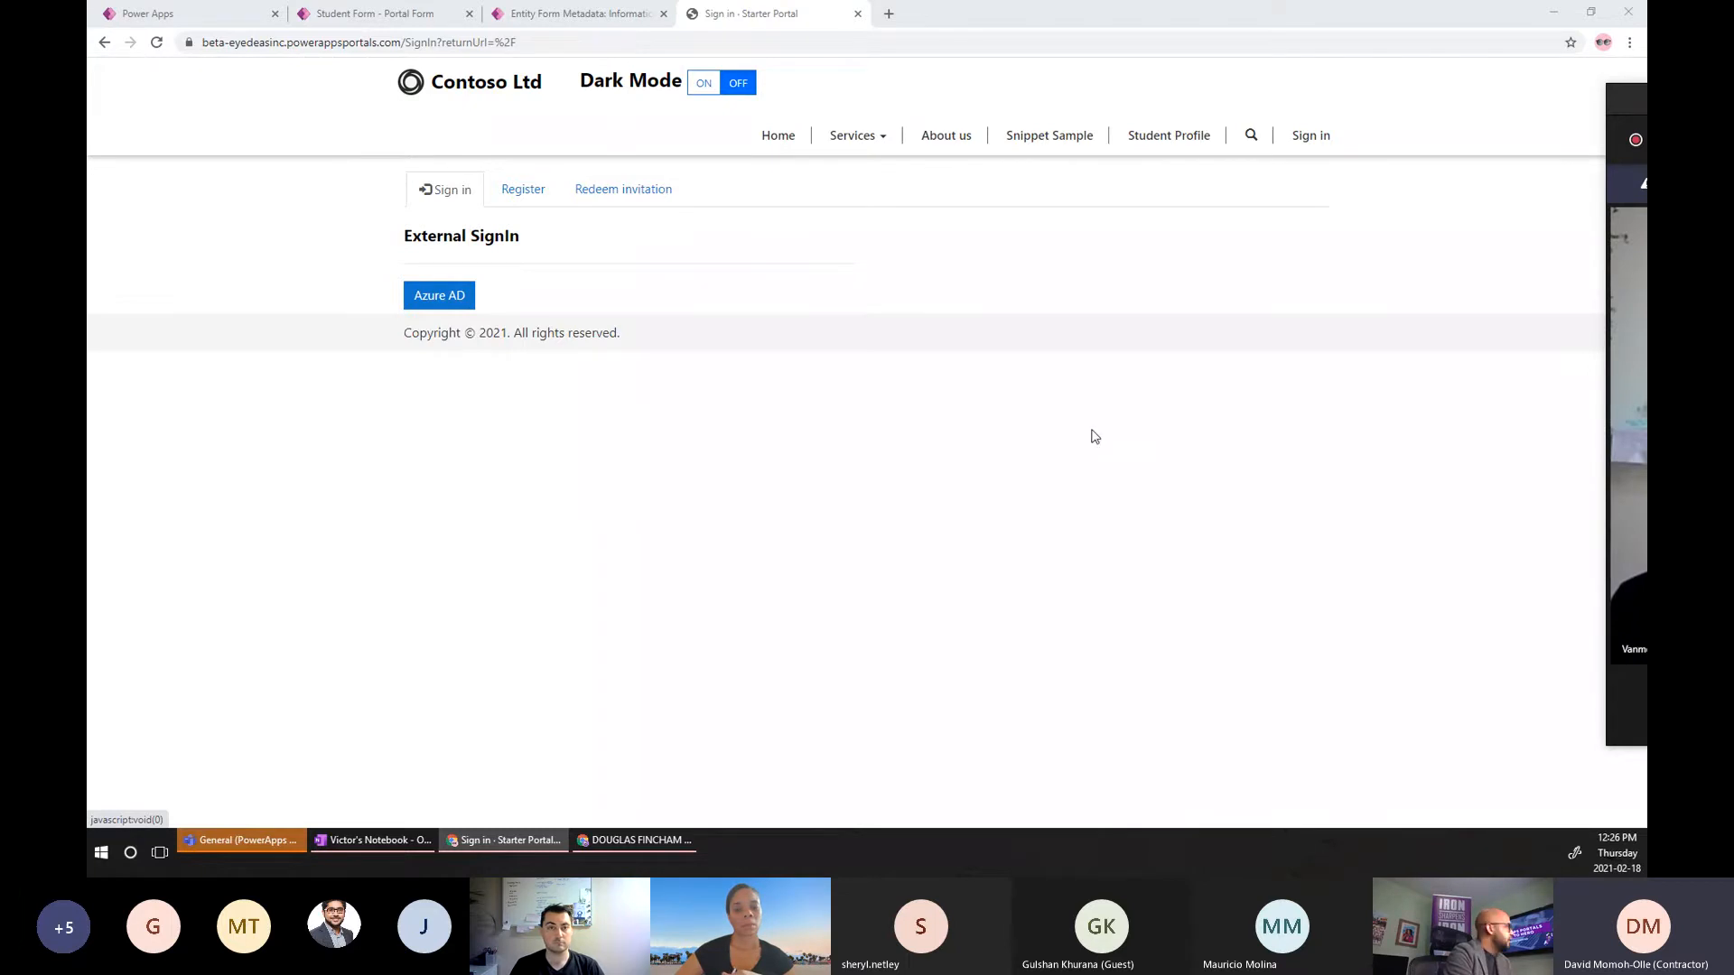
pyautogui.click(467, 295)
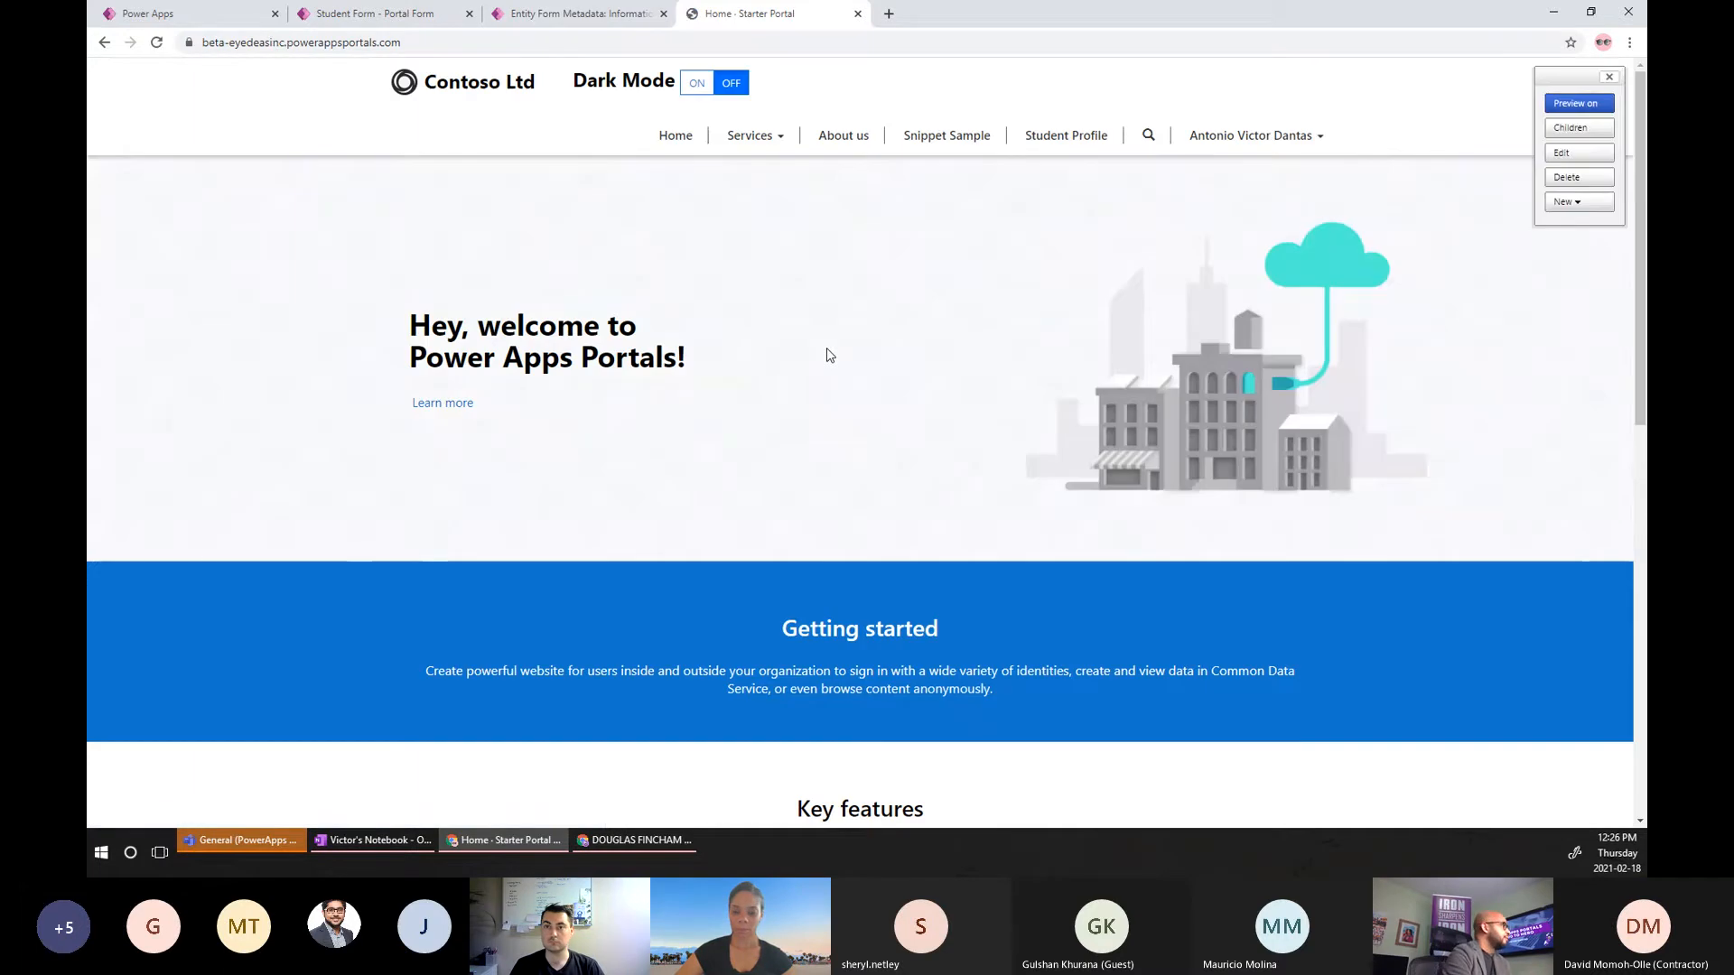
# Review the portal's Student Profile page and its Address section, then switch back to Power Apps.
pyautogui.click(1074, 143)
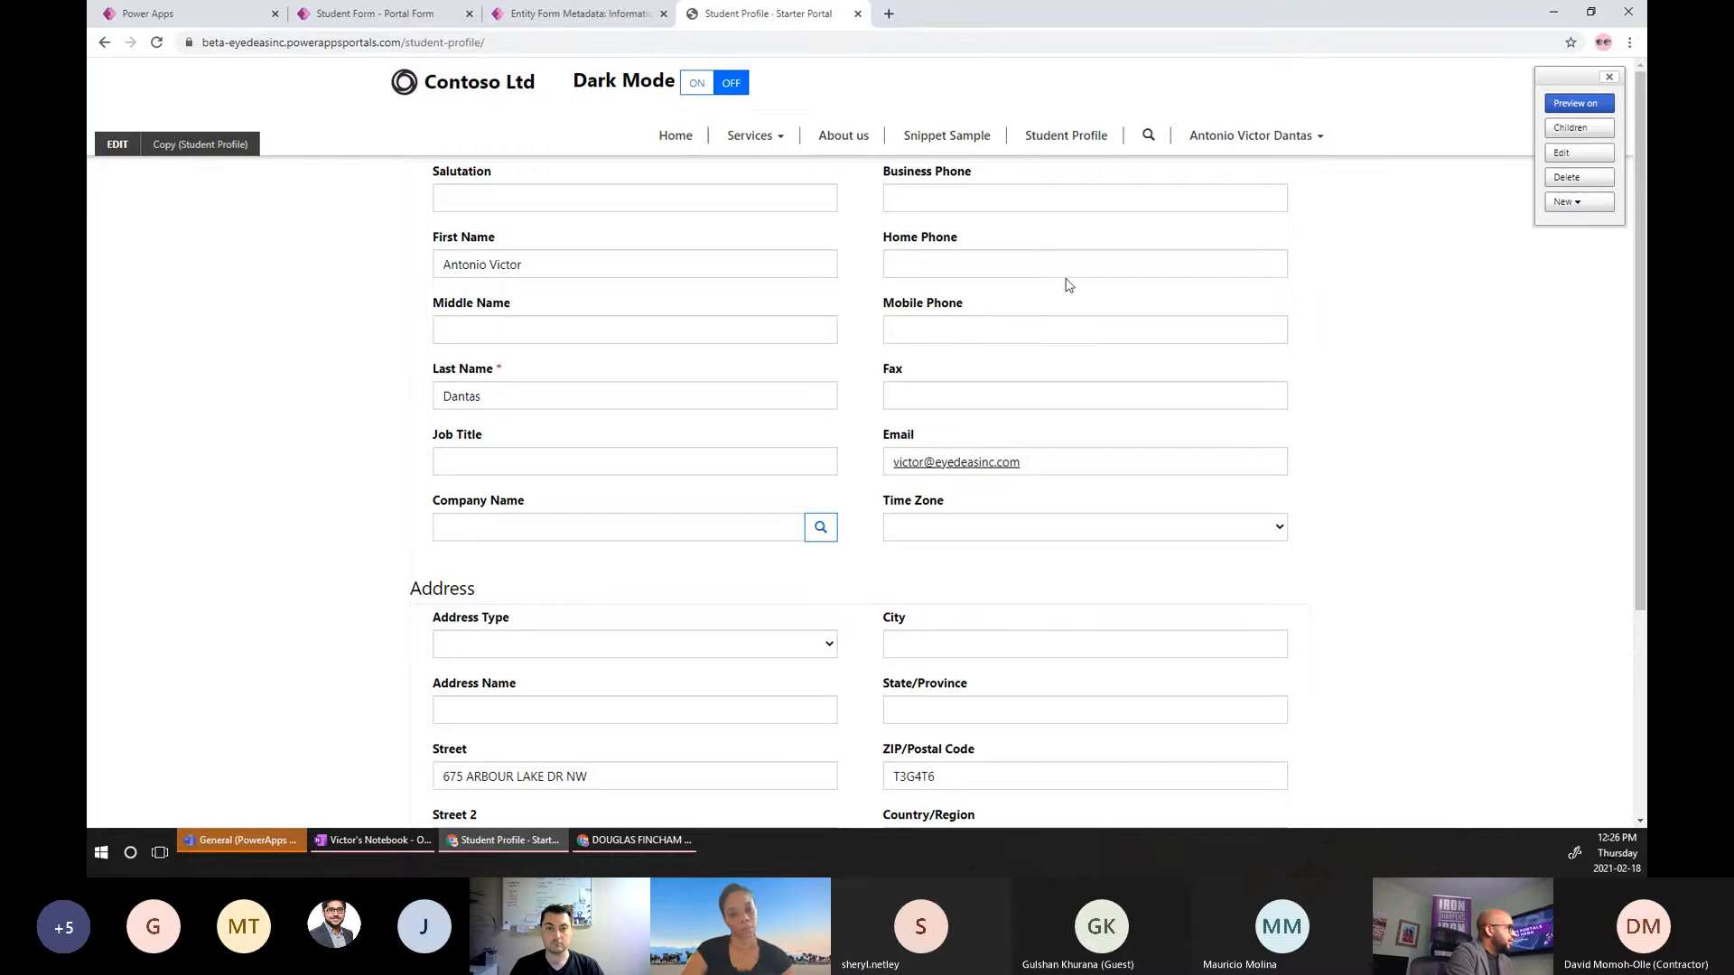
pyautogui.scroll(-4, 1179, 416)
pyautogui.scroll(3, 836, 271)
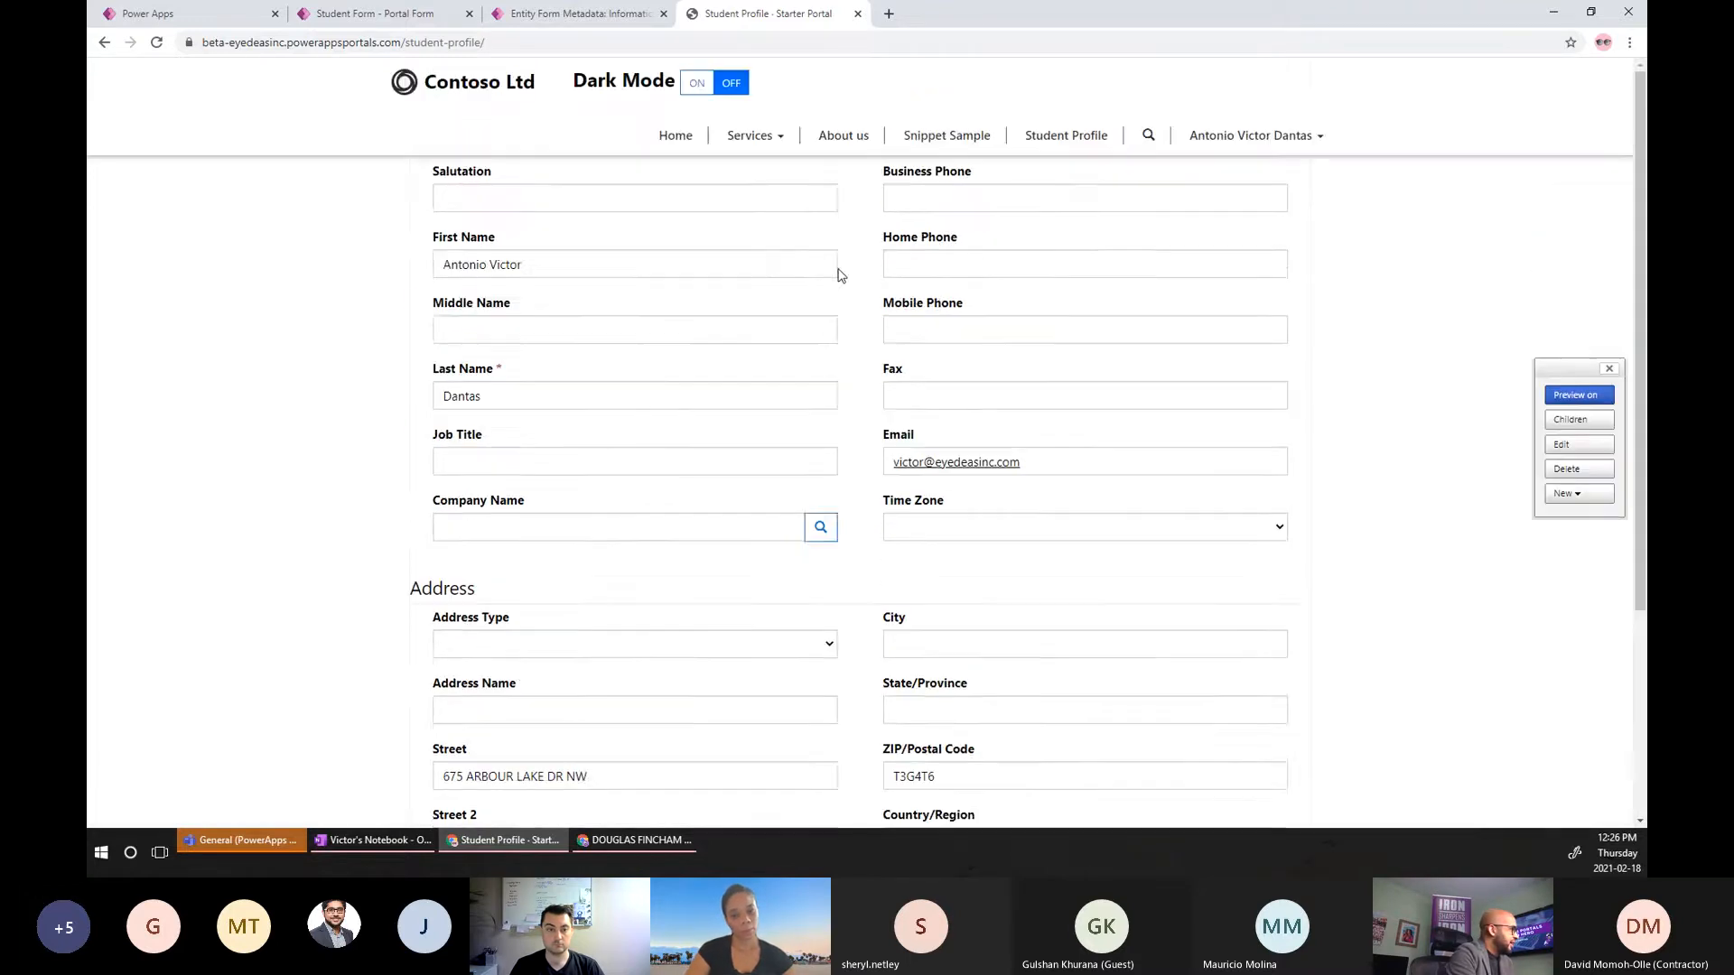
pyautogui.scroll(-3, 816, 287)
pyautogui.scroll(3, 920, 543)
pyautogui.scroll(1, 919, 543)
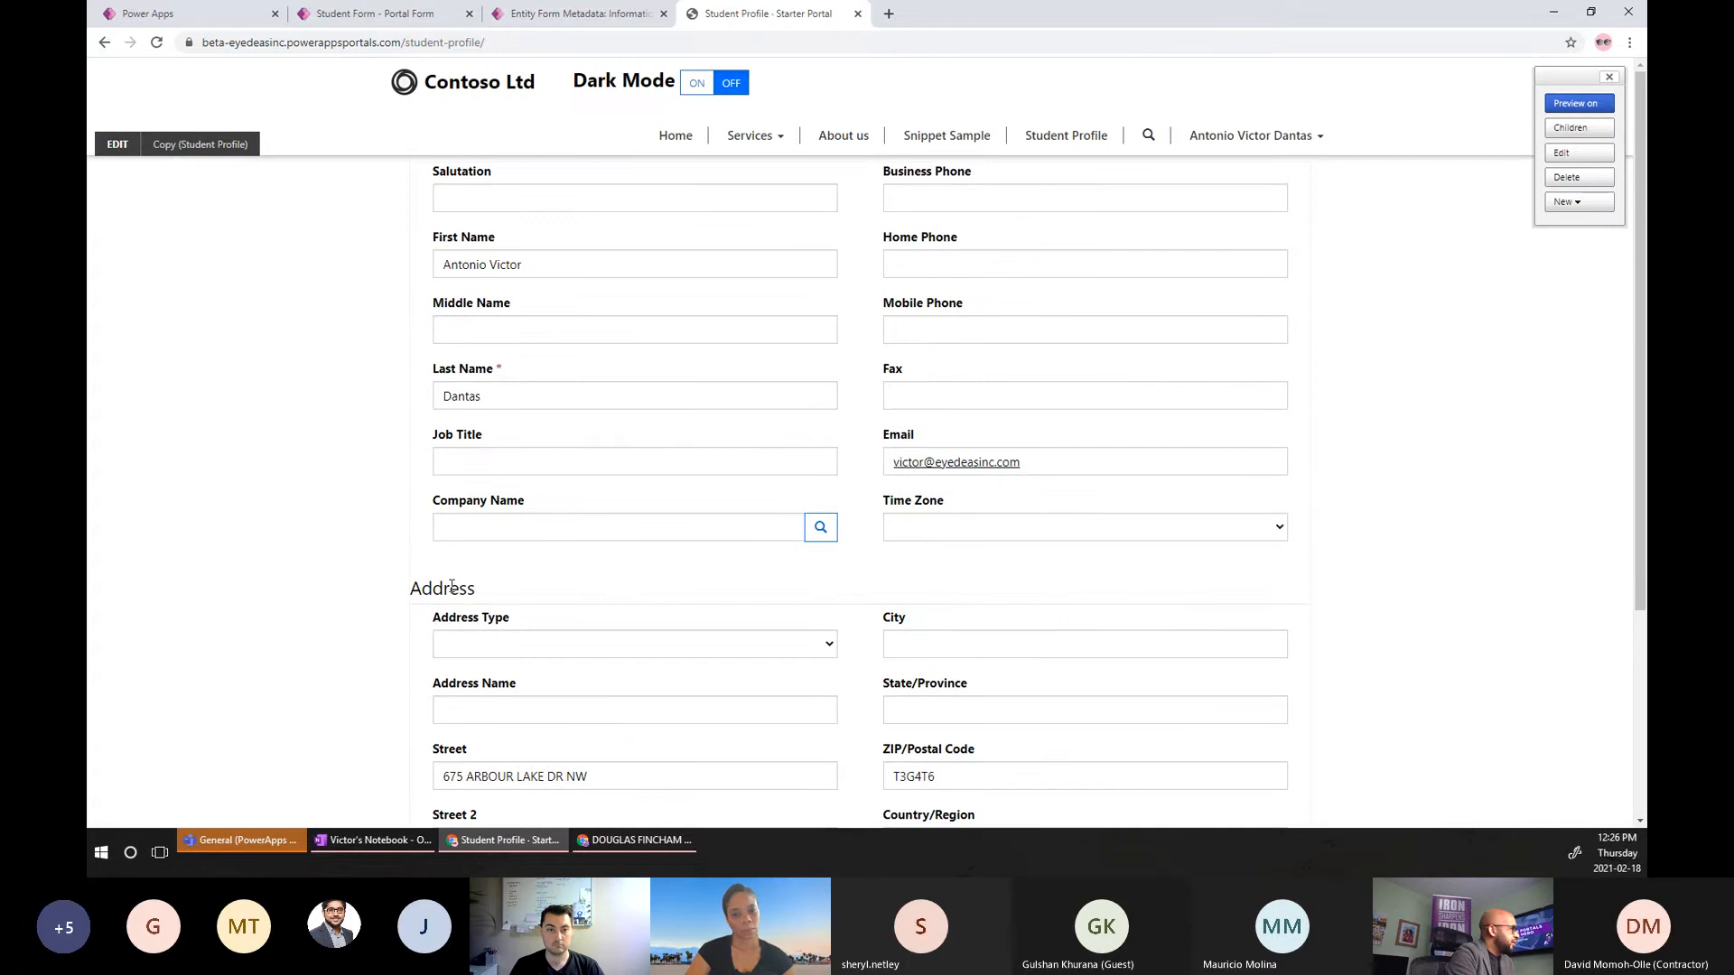
pyautogui.doubleClick(421, 588)
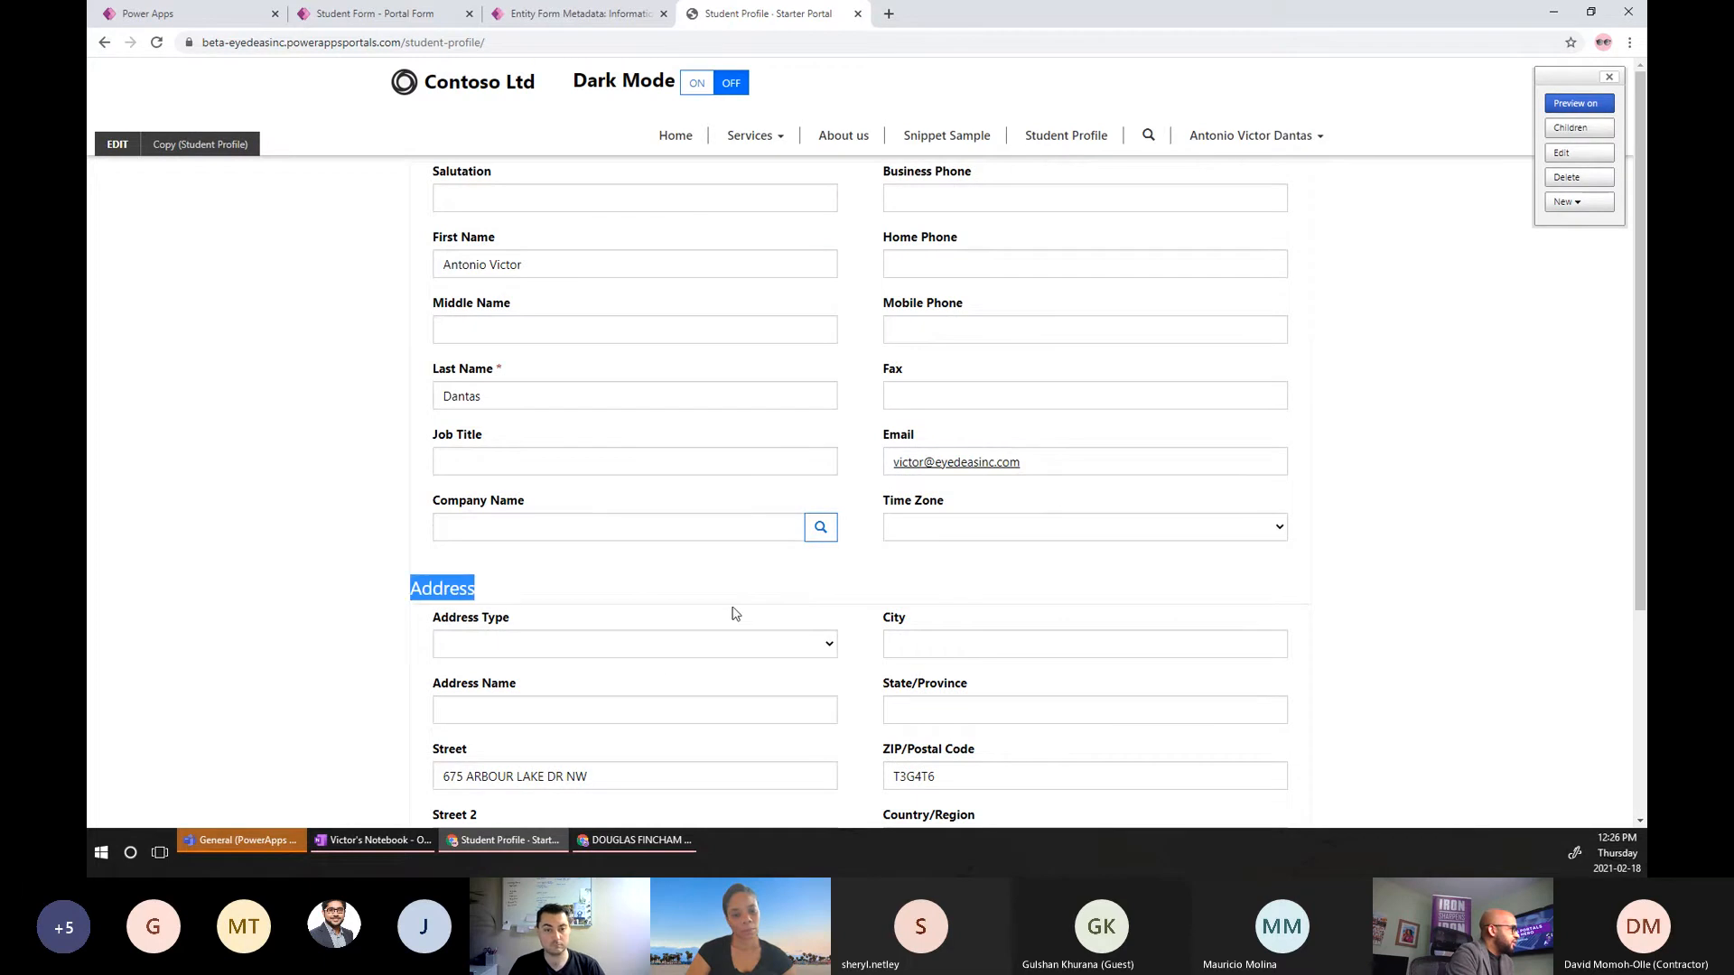
pyautogui.scroll(-3, 735, 611)
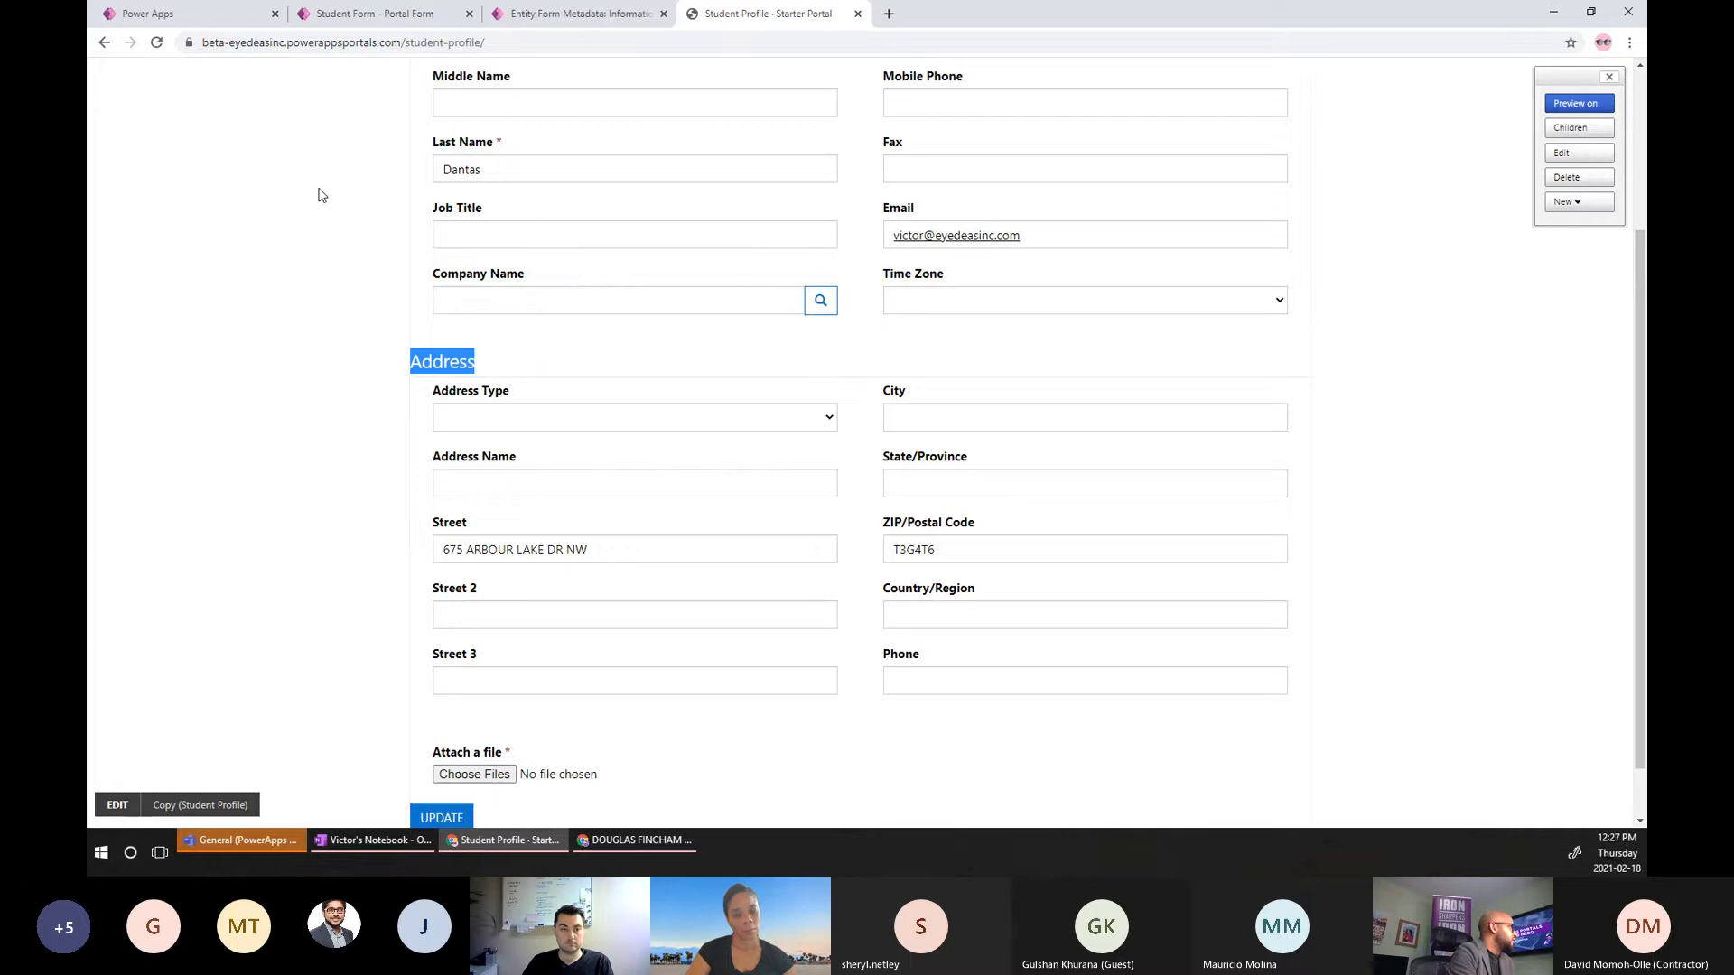
pyautogui.click(240, 16)
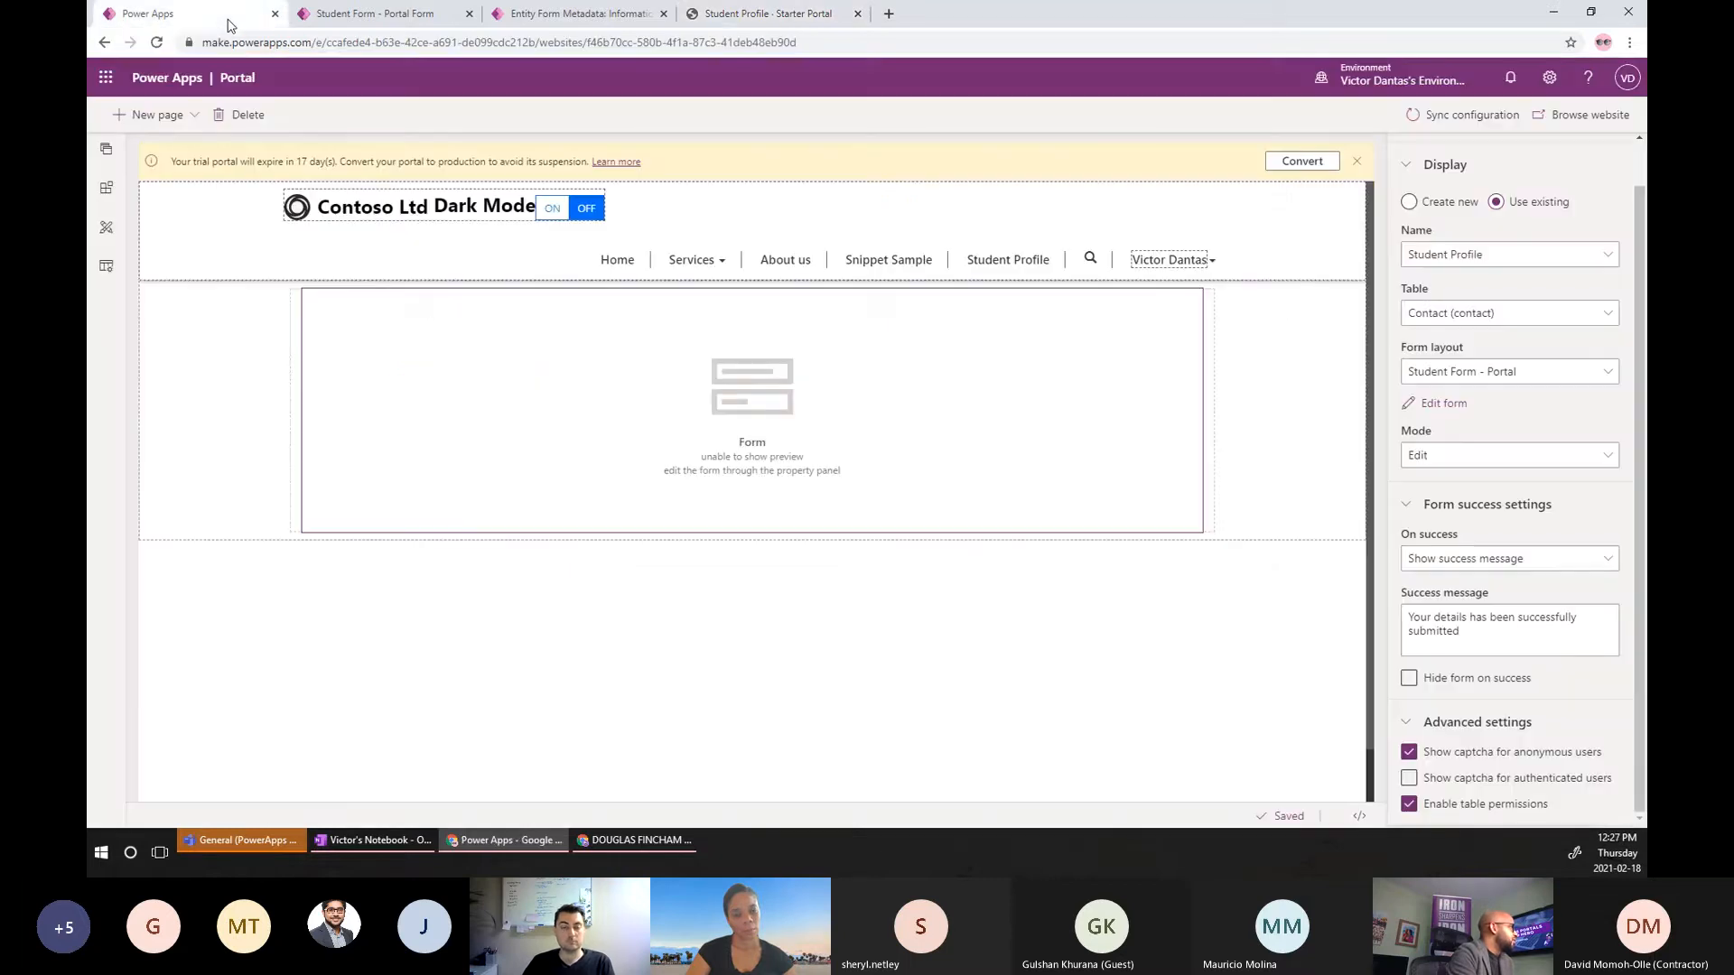
# Drag a 1-column tab onto Student Form - Portal and position it right after General.
pyautogui.click(380, 20)
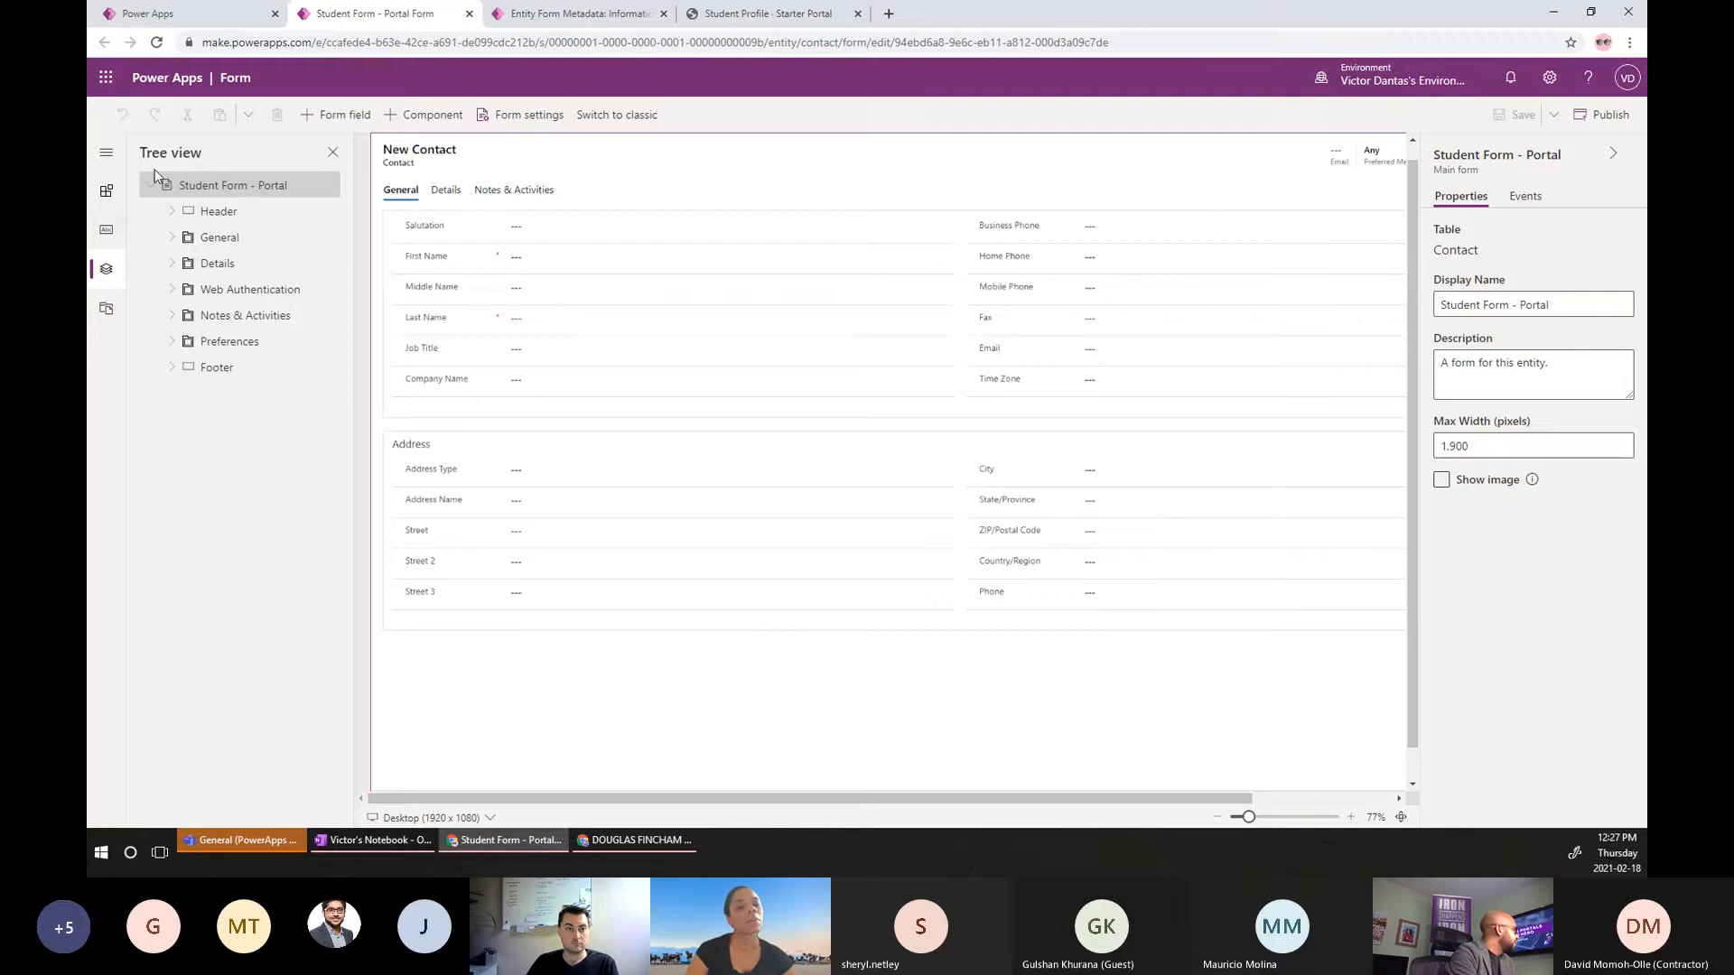
pyautogui.click(107, 202)
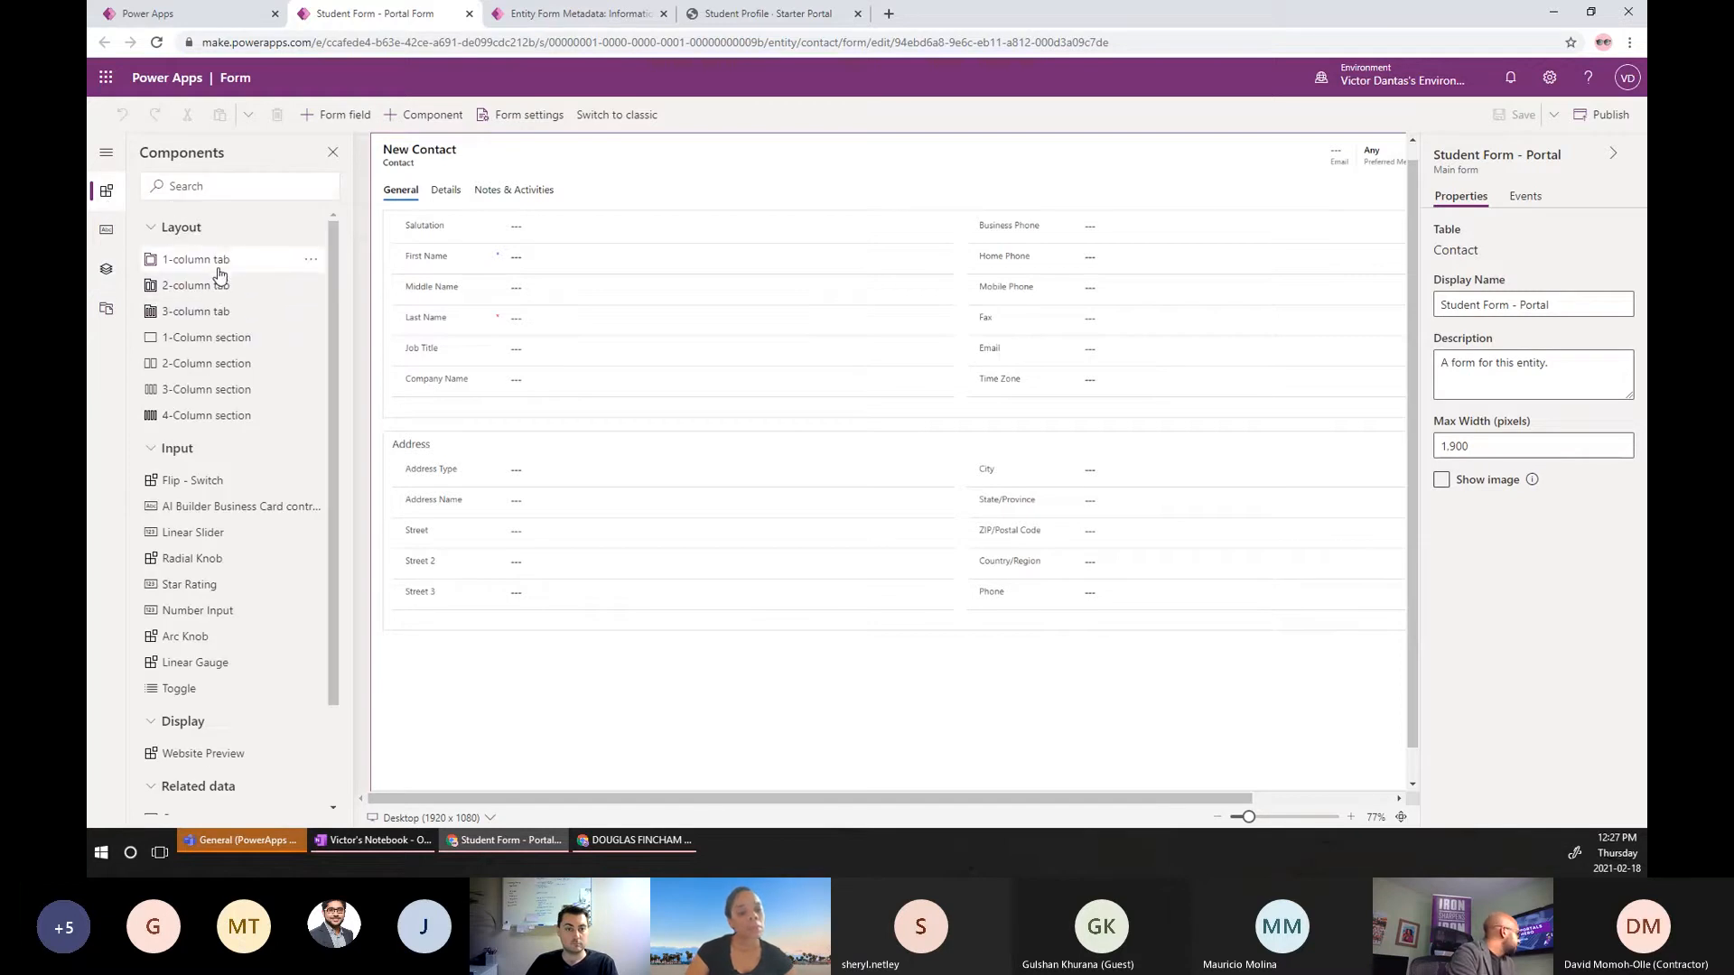
pyautogui.moveTo(218, 271); pyautogui.dragTo(616, 334)
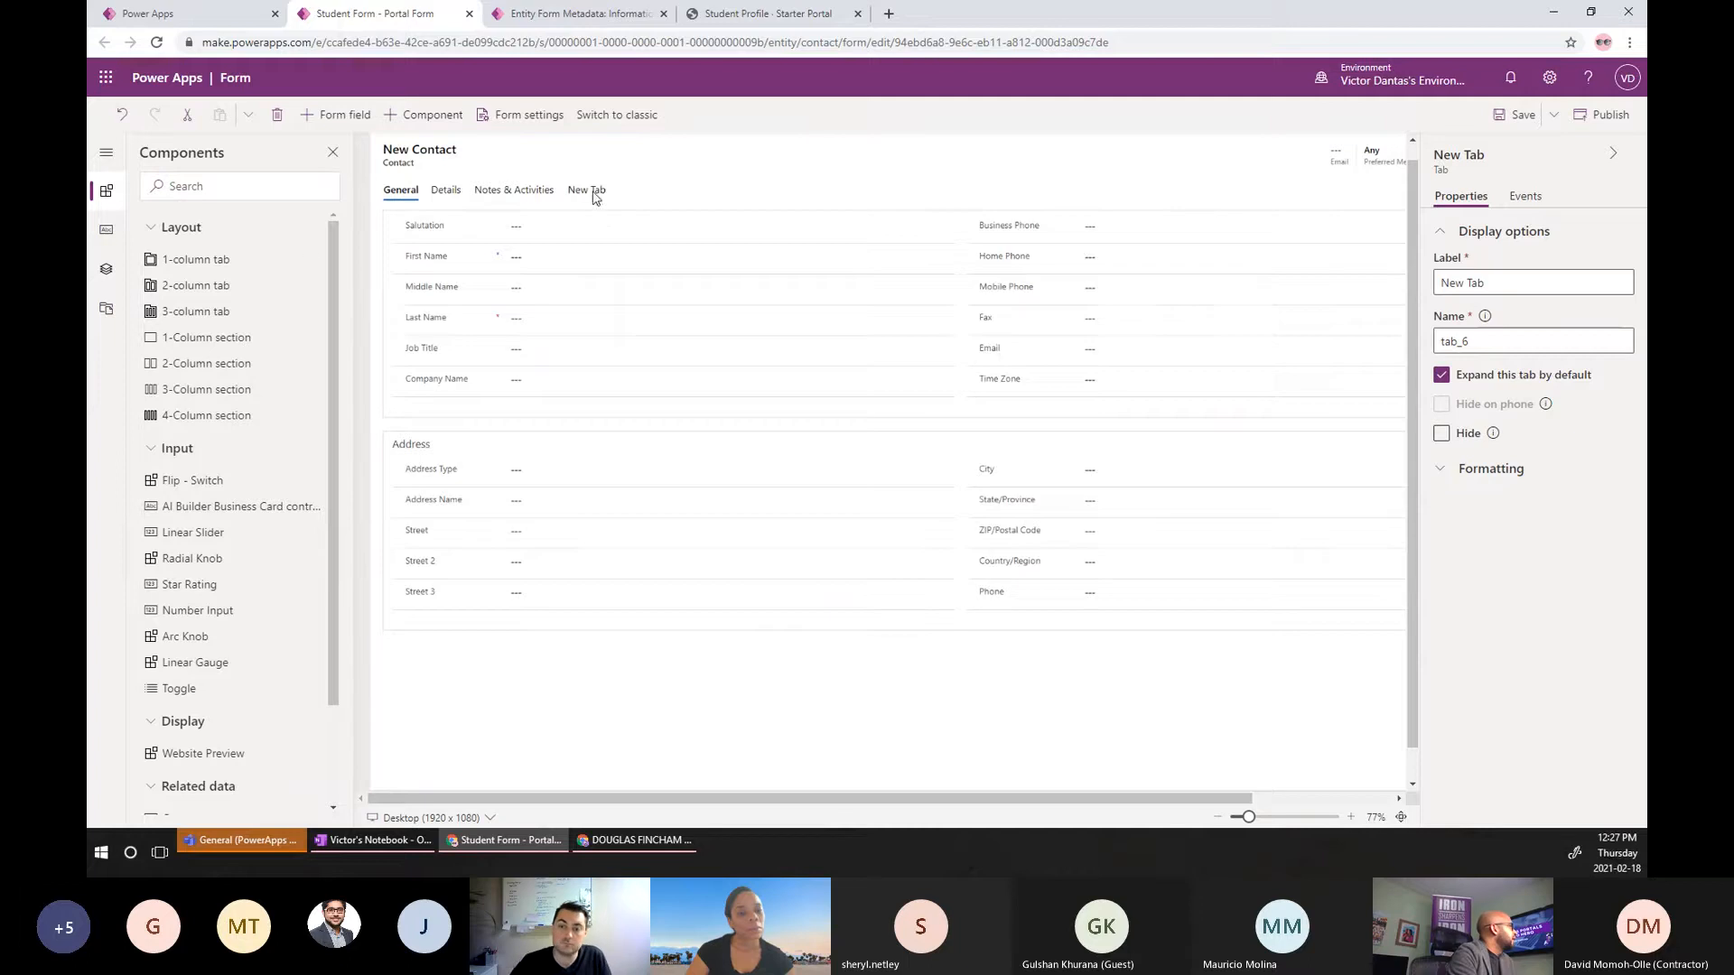
pyautogui.moveTo(592, 190); pyautogui.dragTo(576, 276)
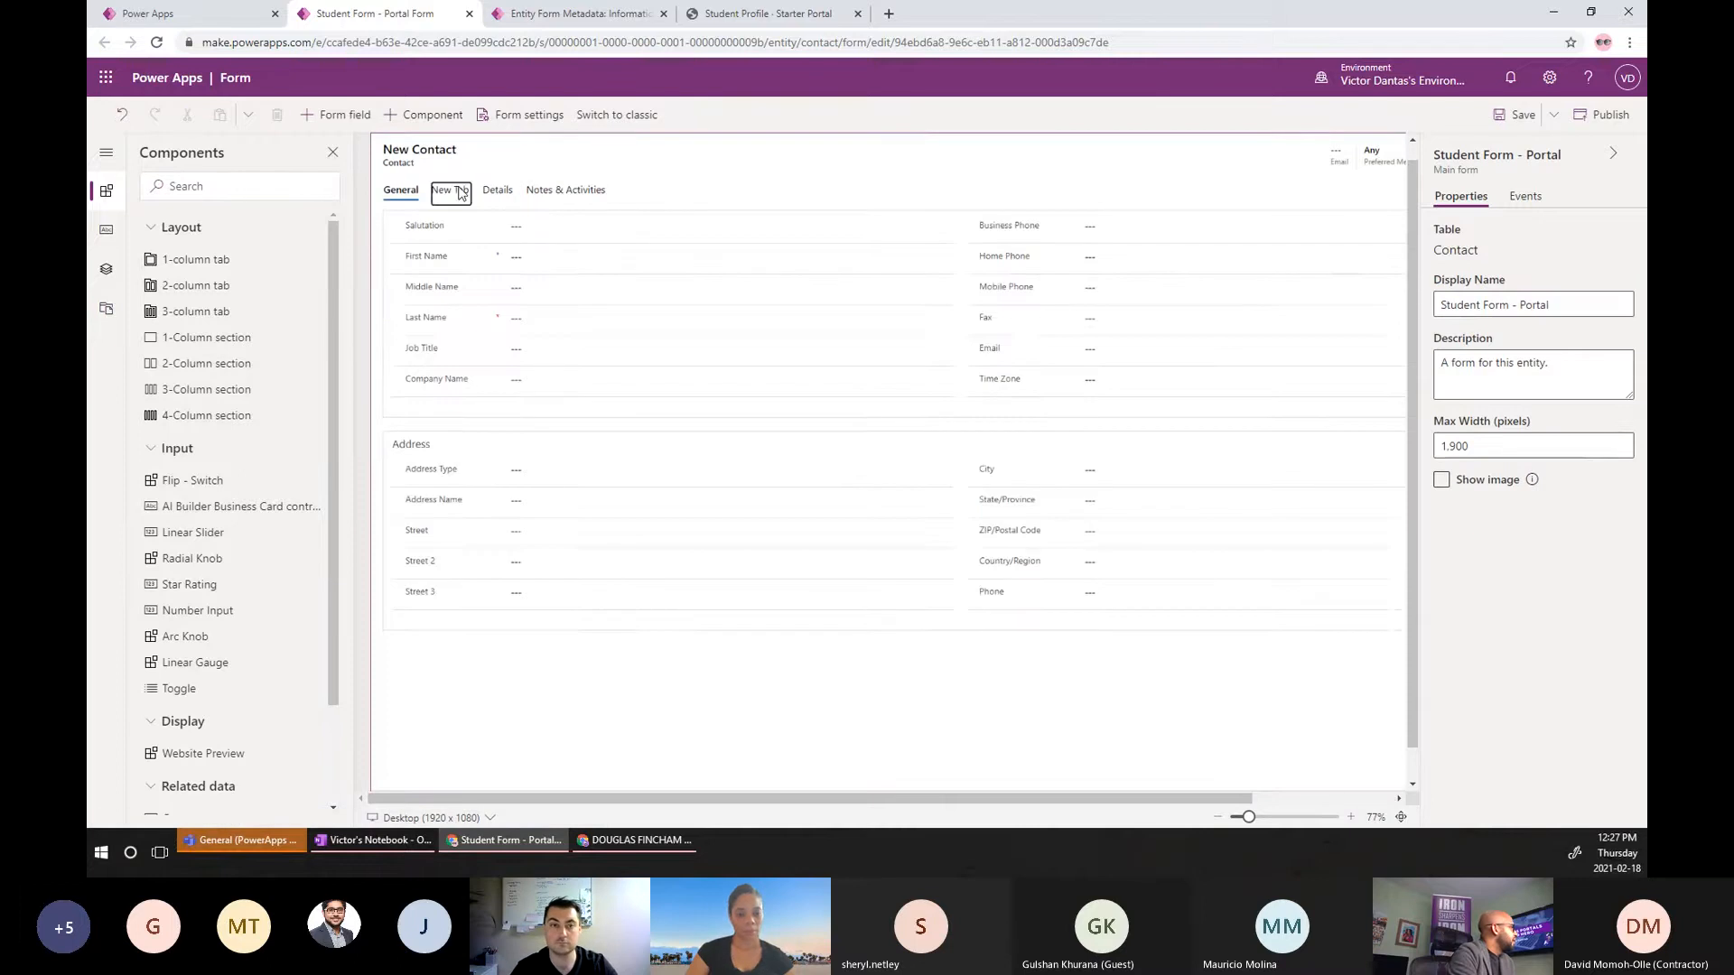
# Rename the new tab to label Address and name tabAddress, then save the form.
pyautogui.click(459, 191)
pyautogui.tripleClick(1522, 284)
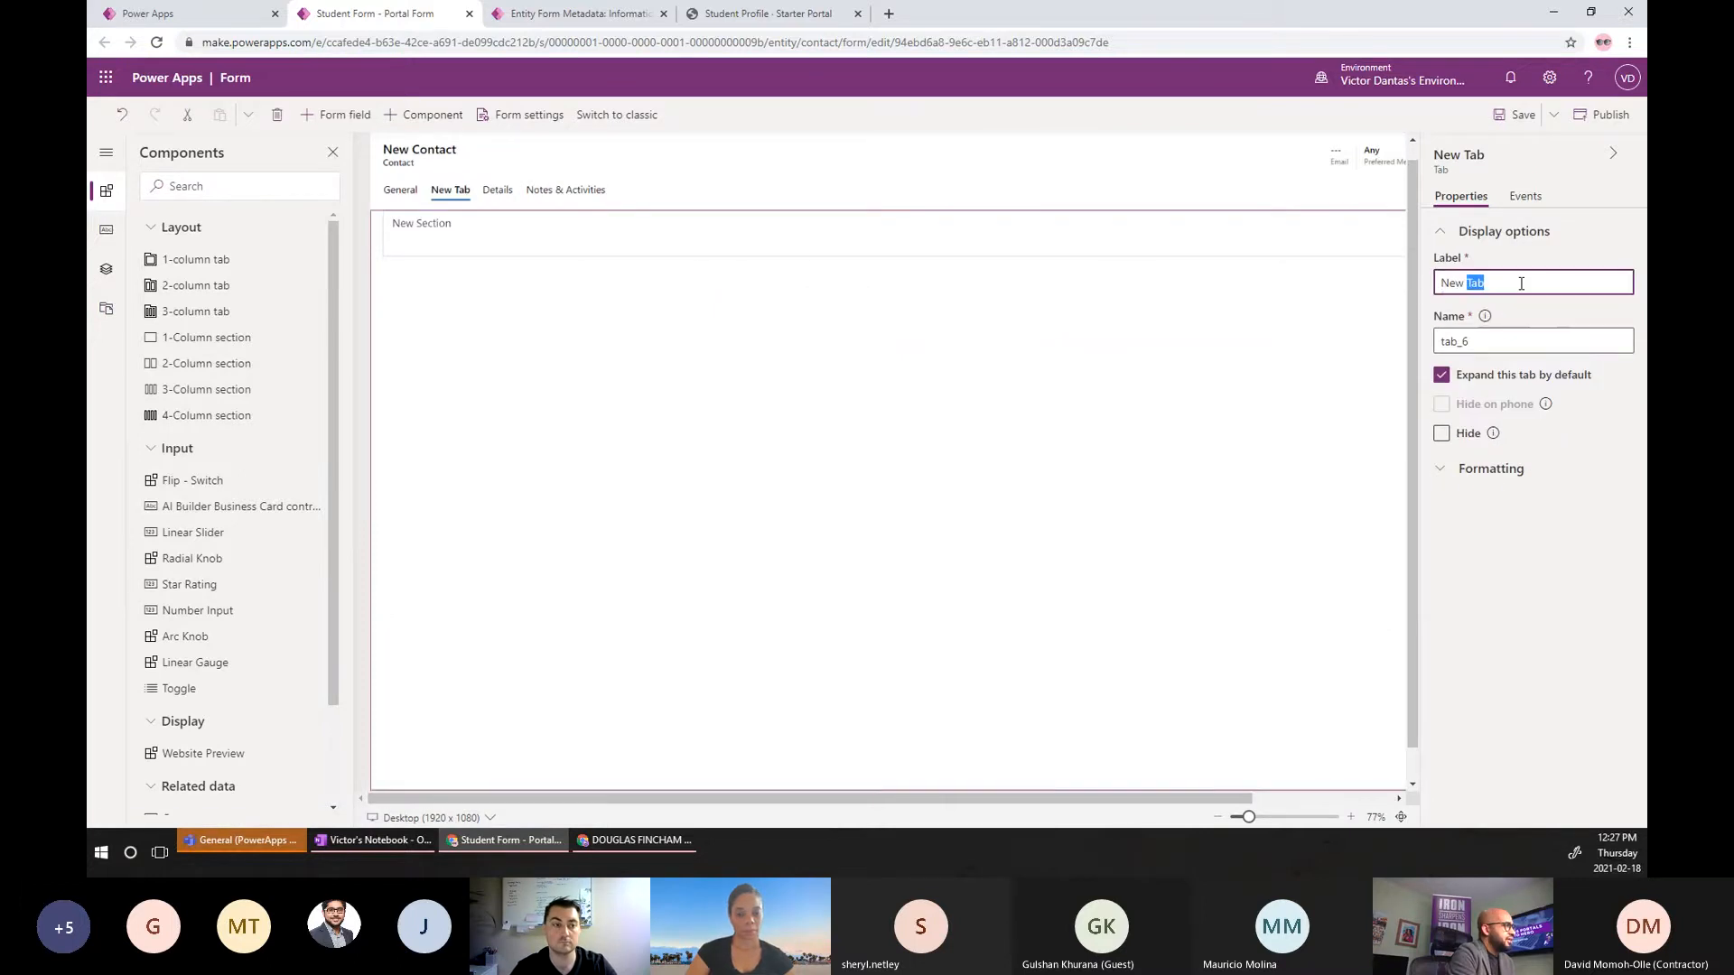
pyautogui.write('Address')
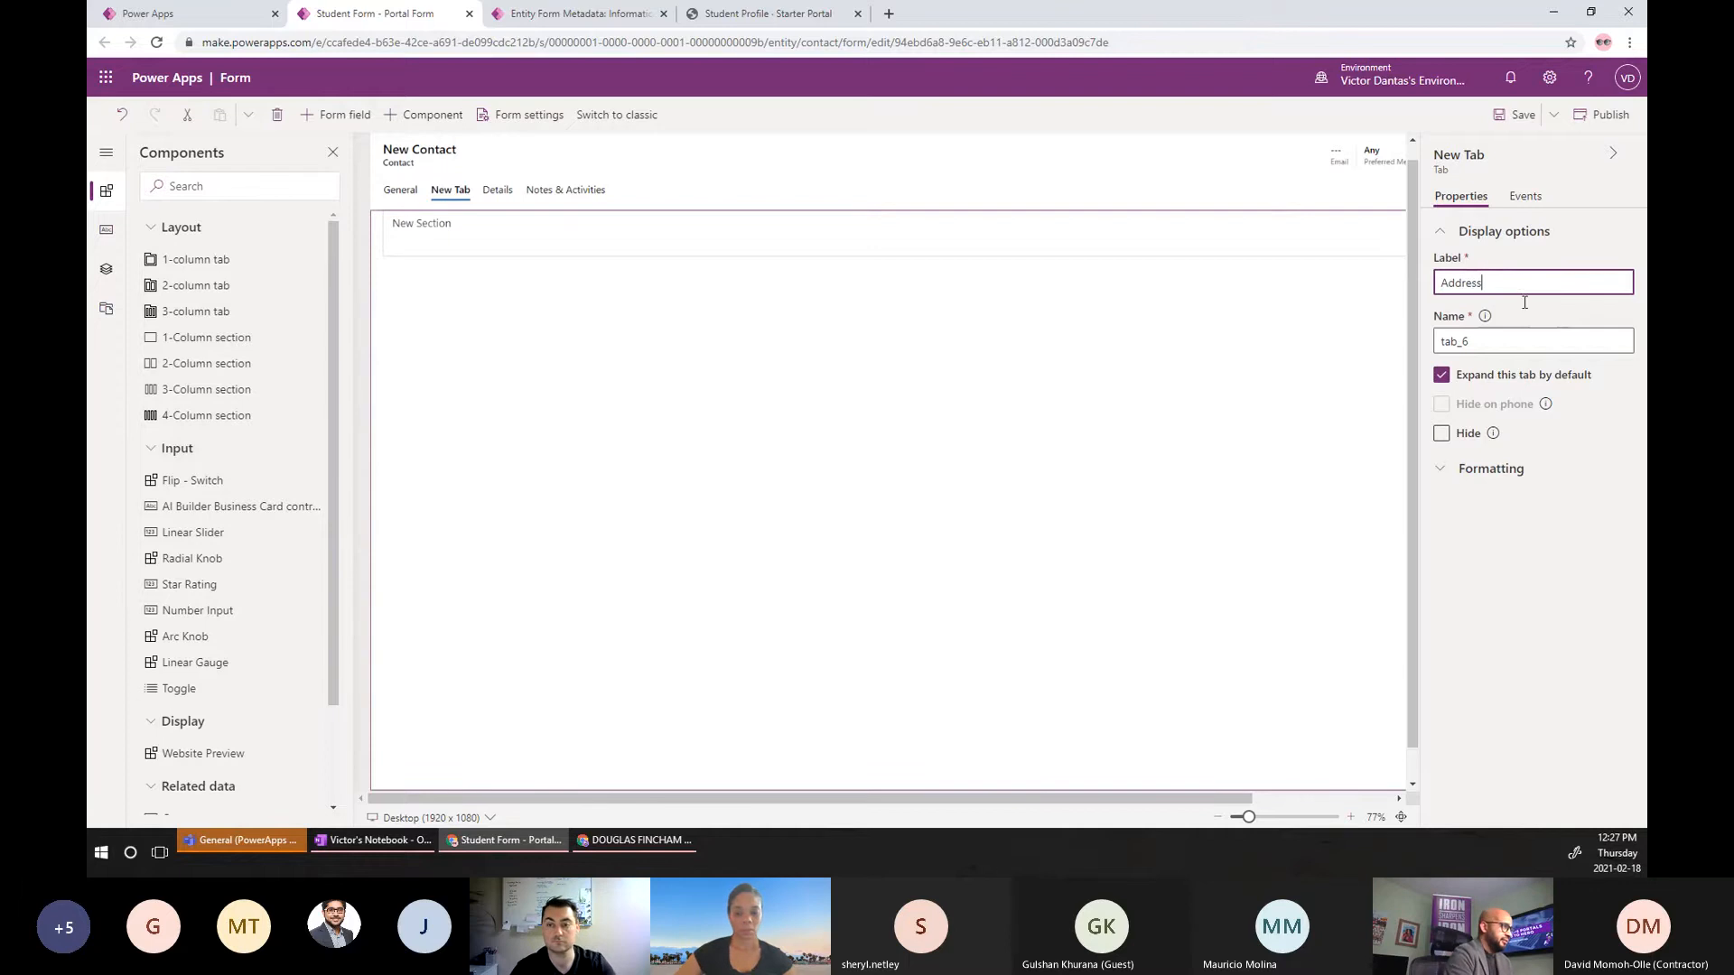
pyautogui.click(1501, 342)
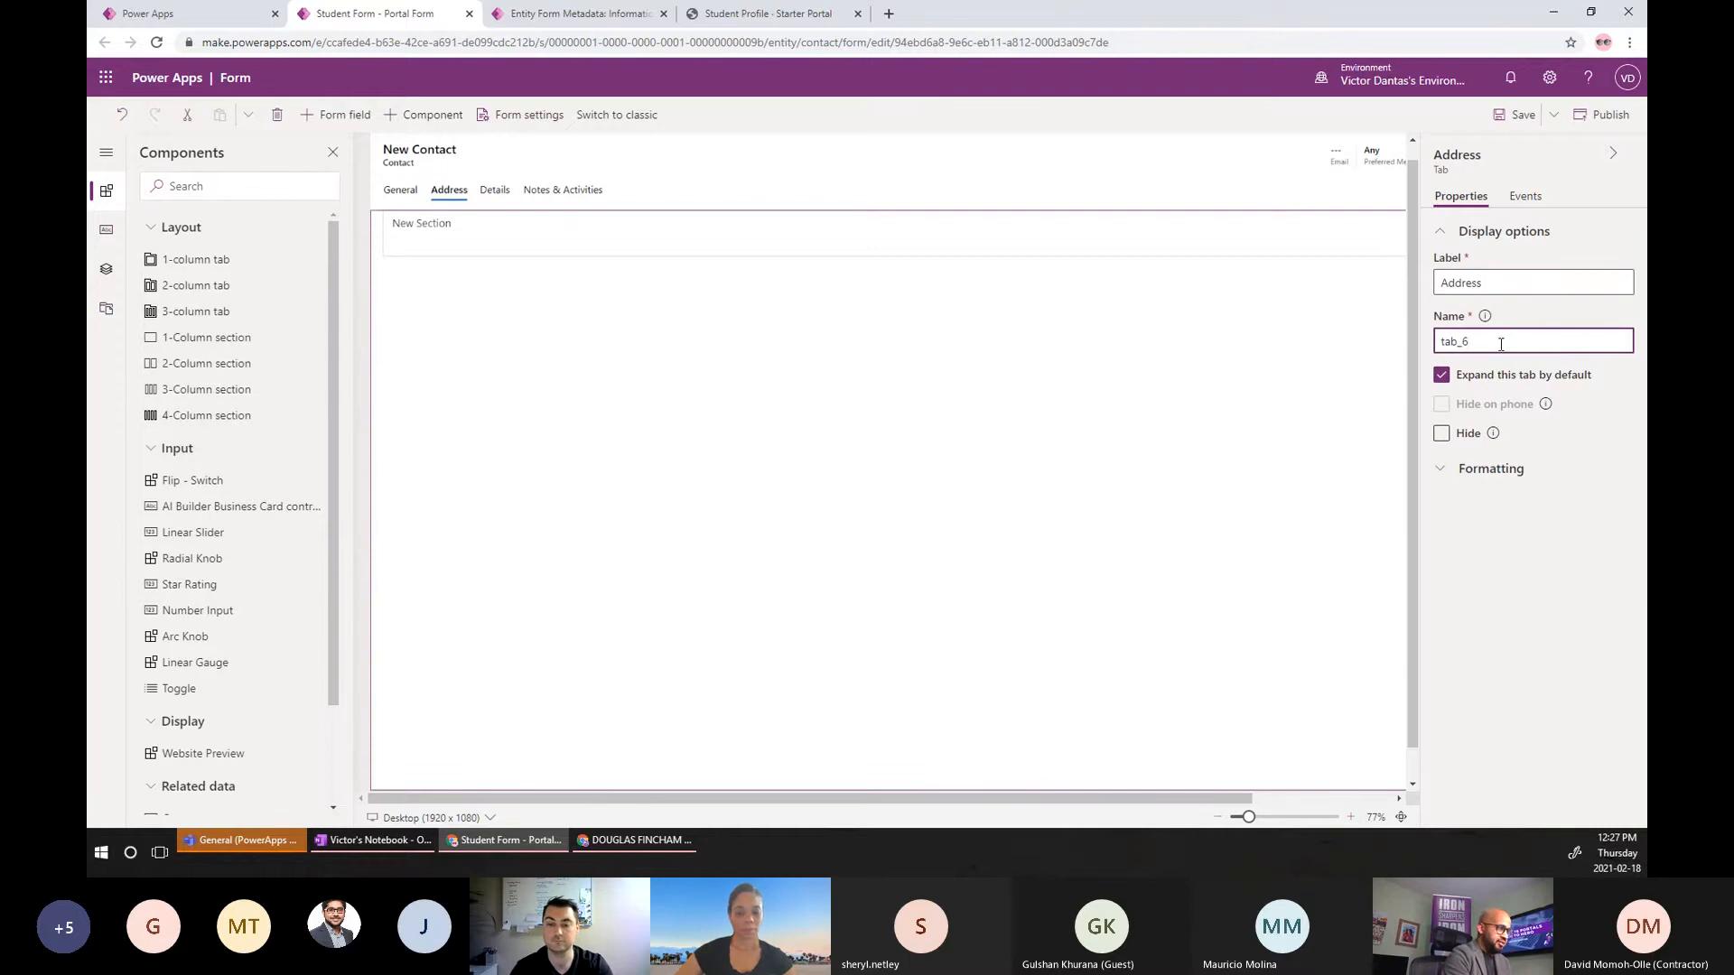
pyautogui.press('BackSpace')
pyautogui.press('BackSpace')
pyautogui.write('Address')
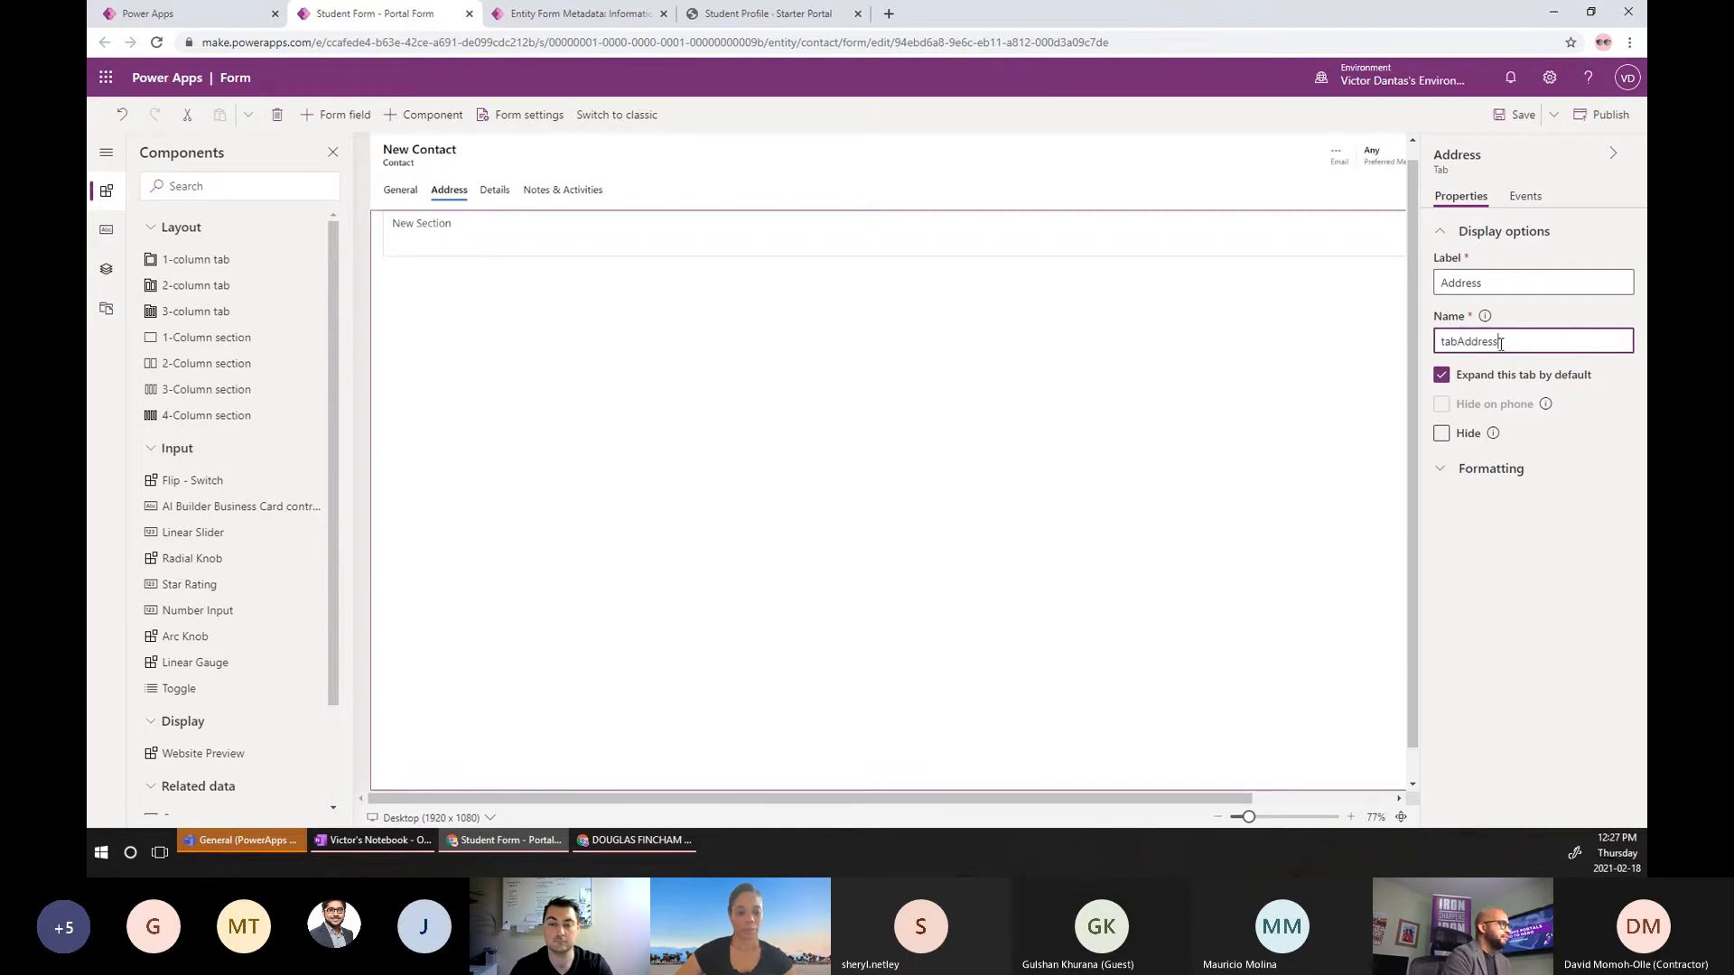
pyautogui.click(1470, 557)
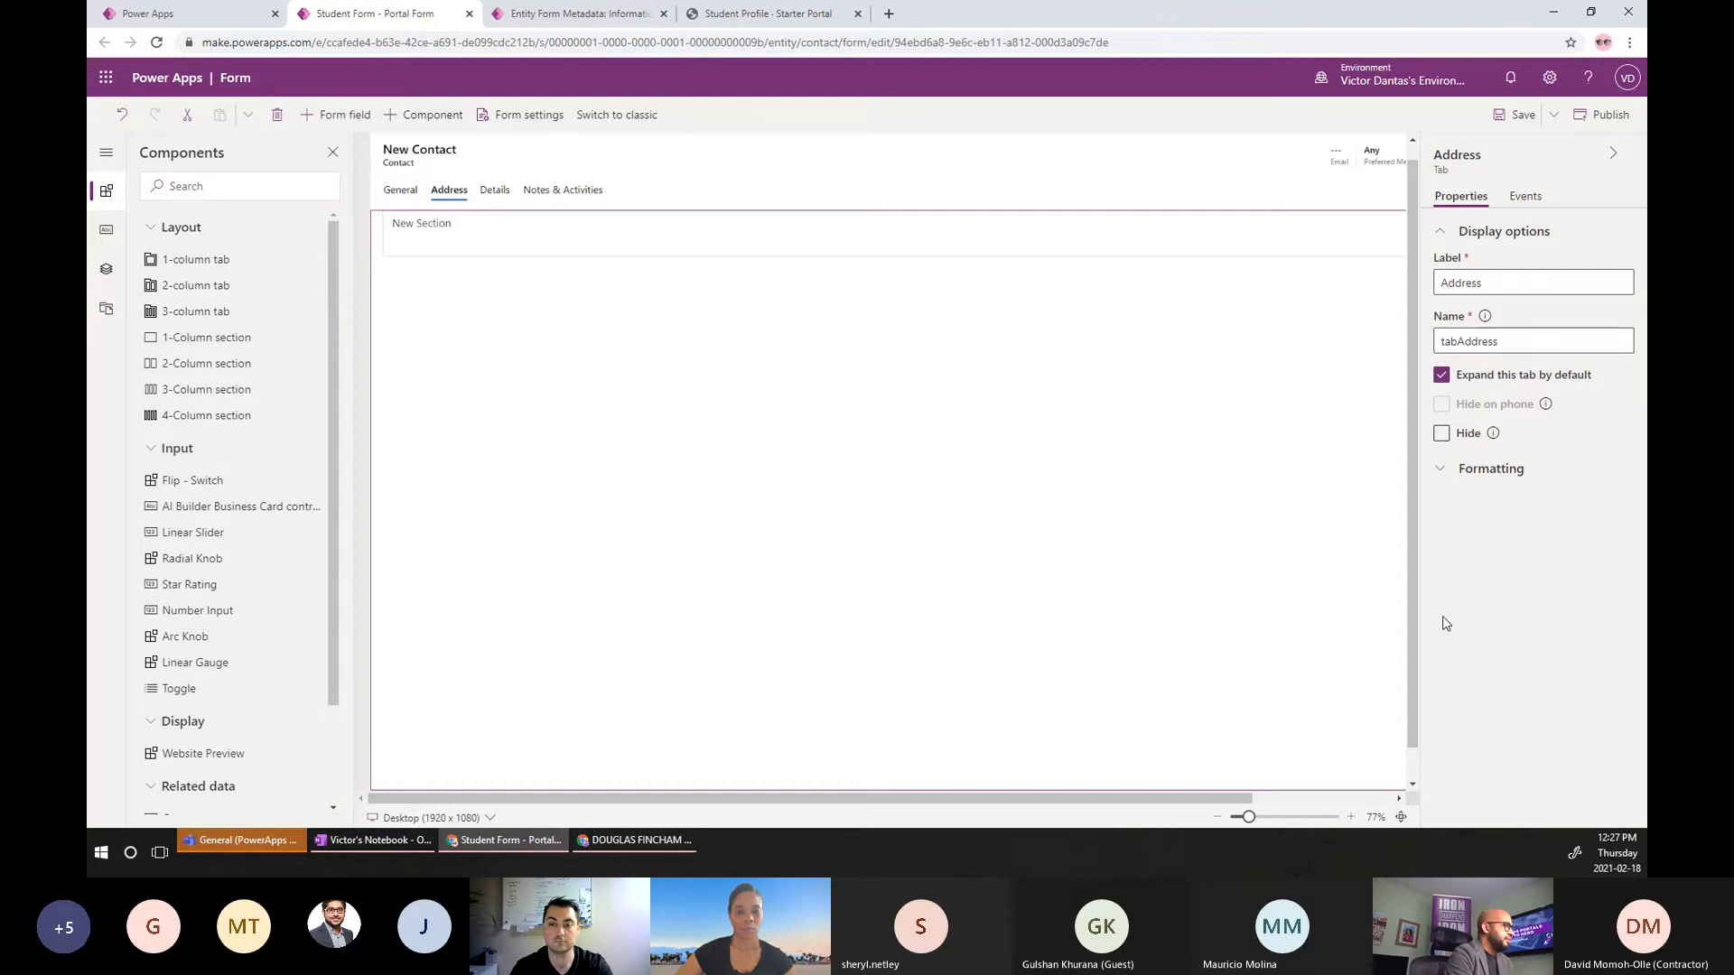
pyautogui.click(1510, 116)
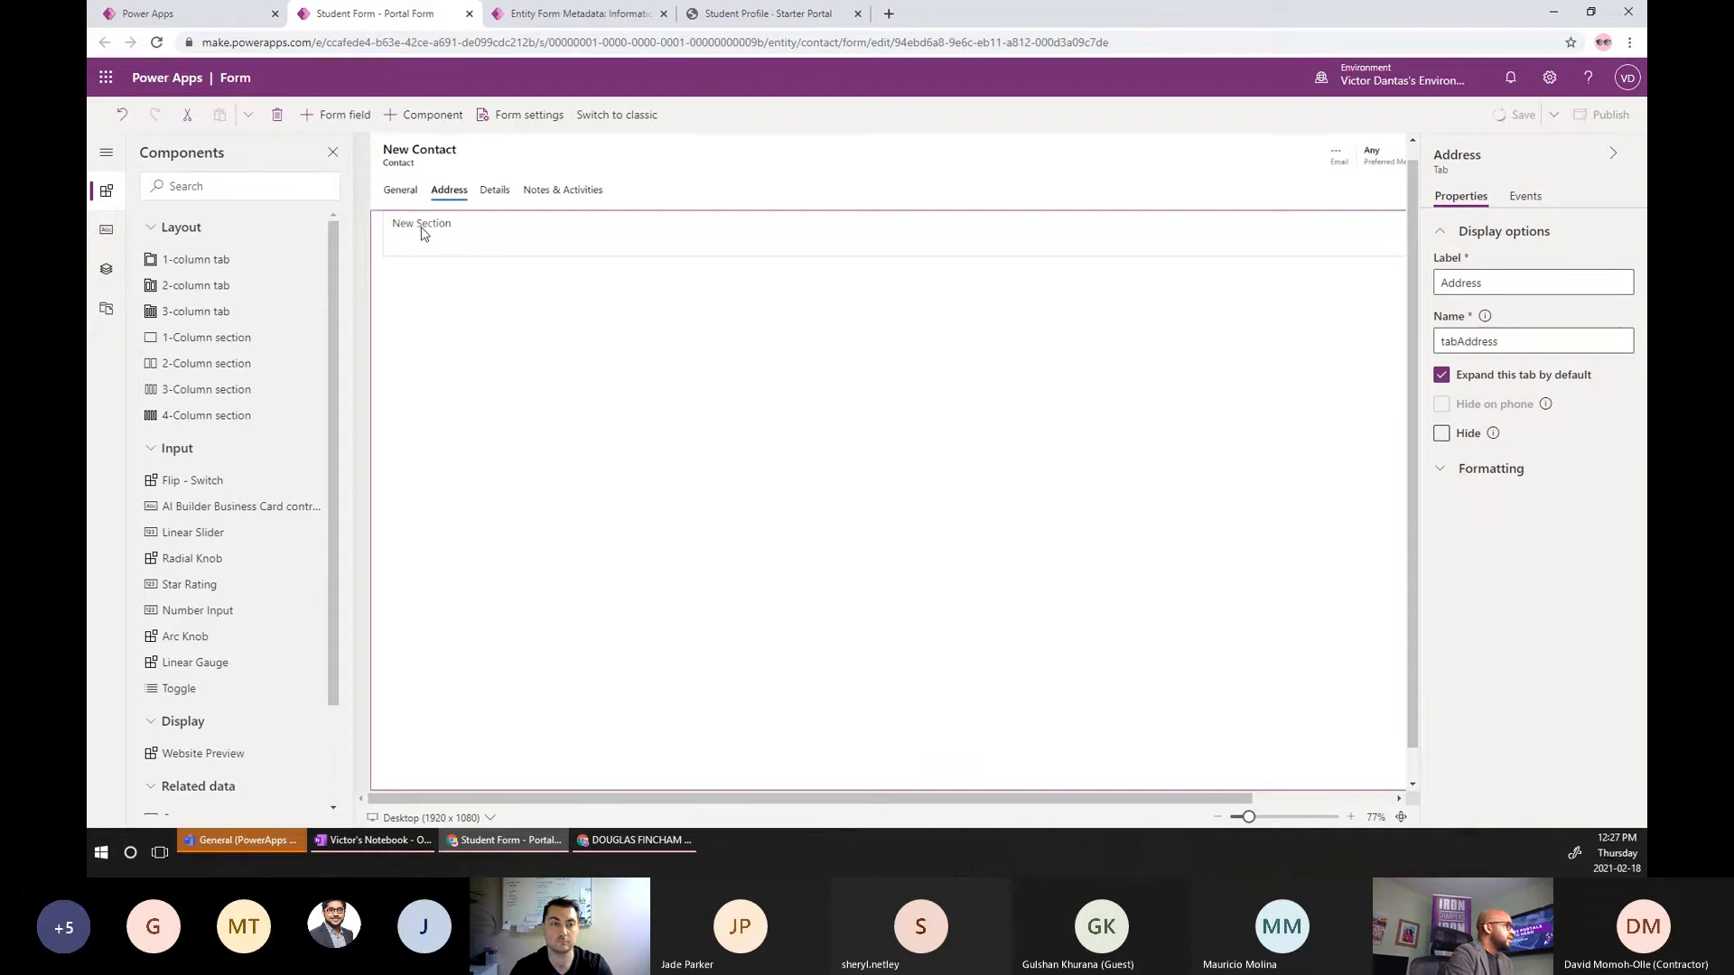
# Move the Address section from the General tab into the Address tab.
pyautogui.click(400, 191)
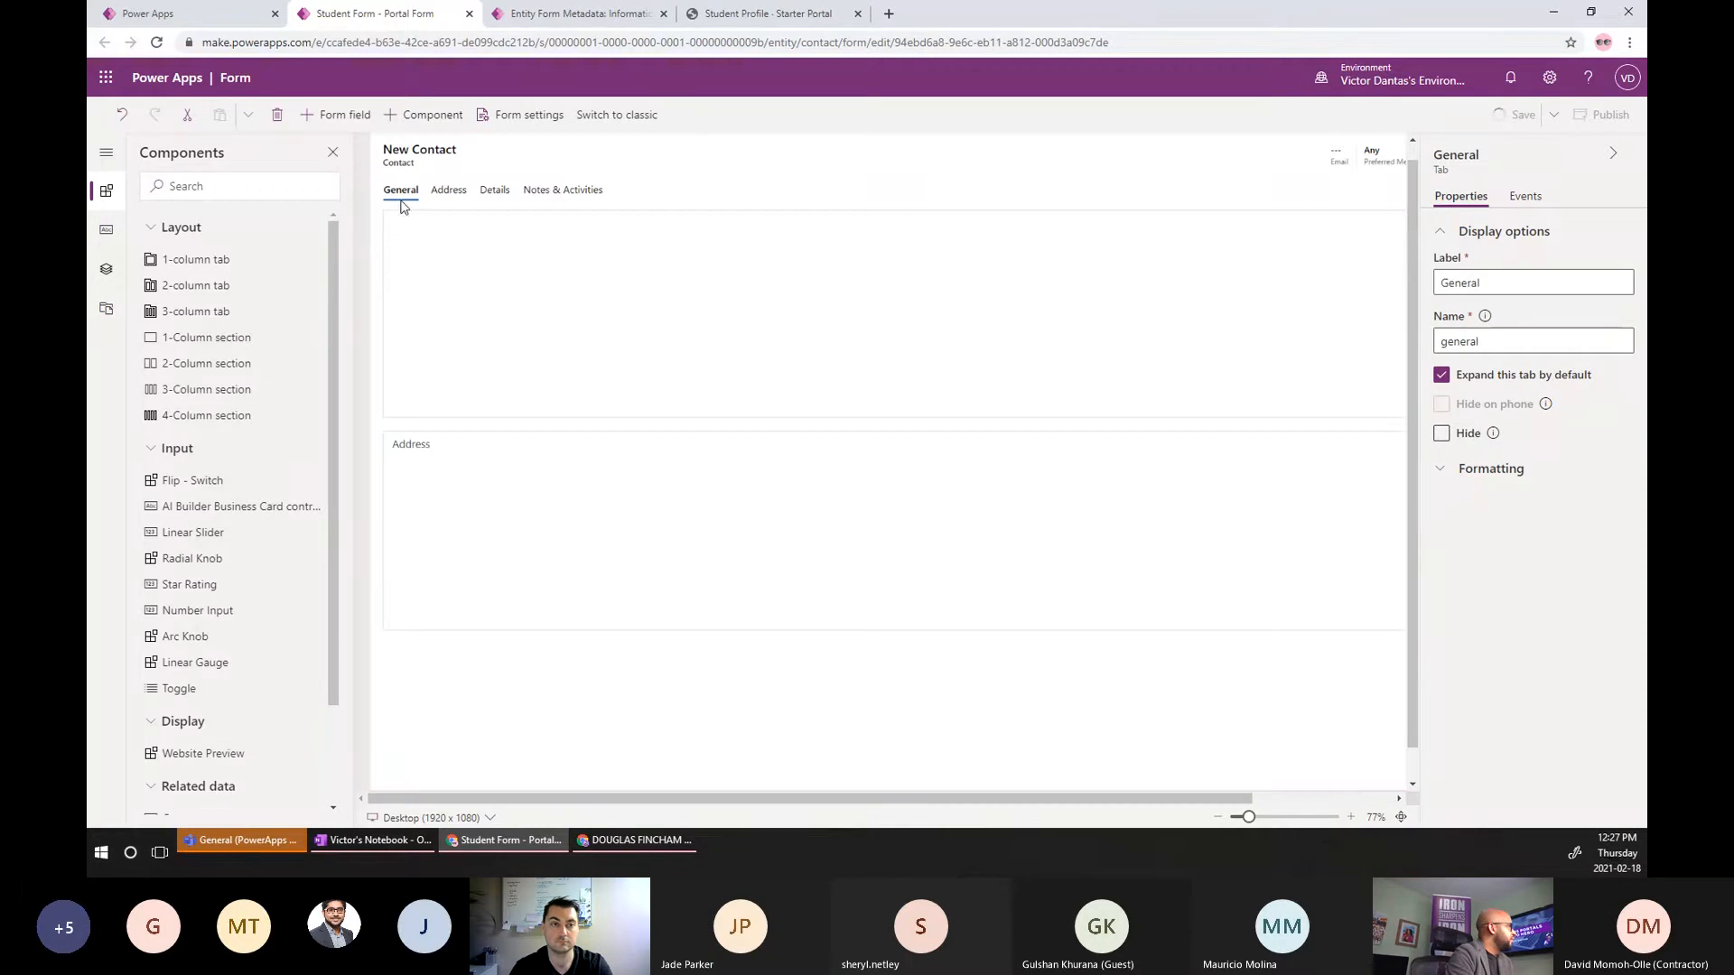
pyautogui.click(490, 442)
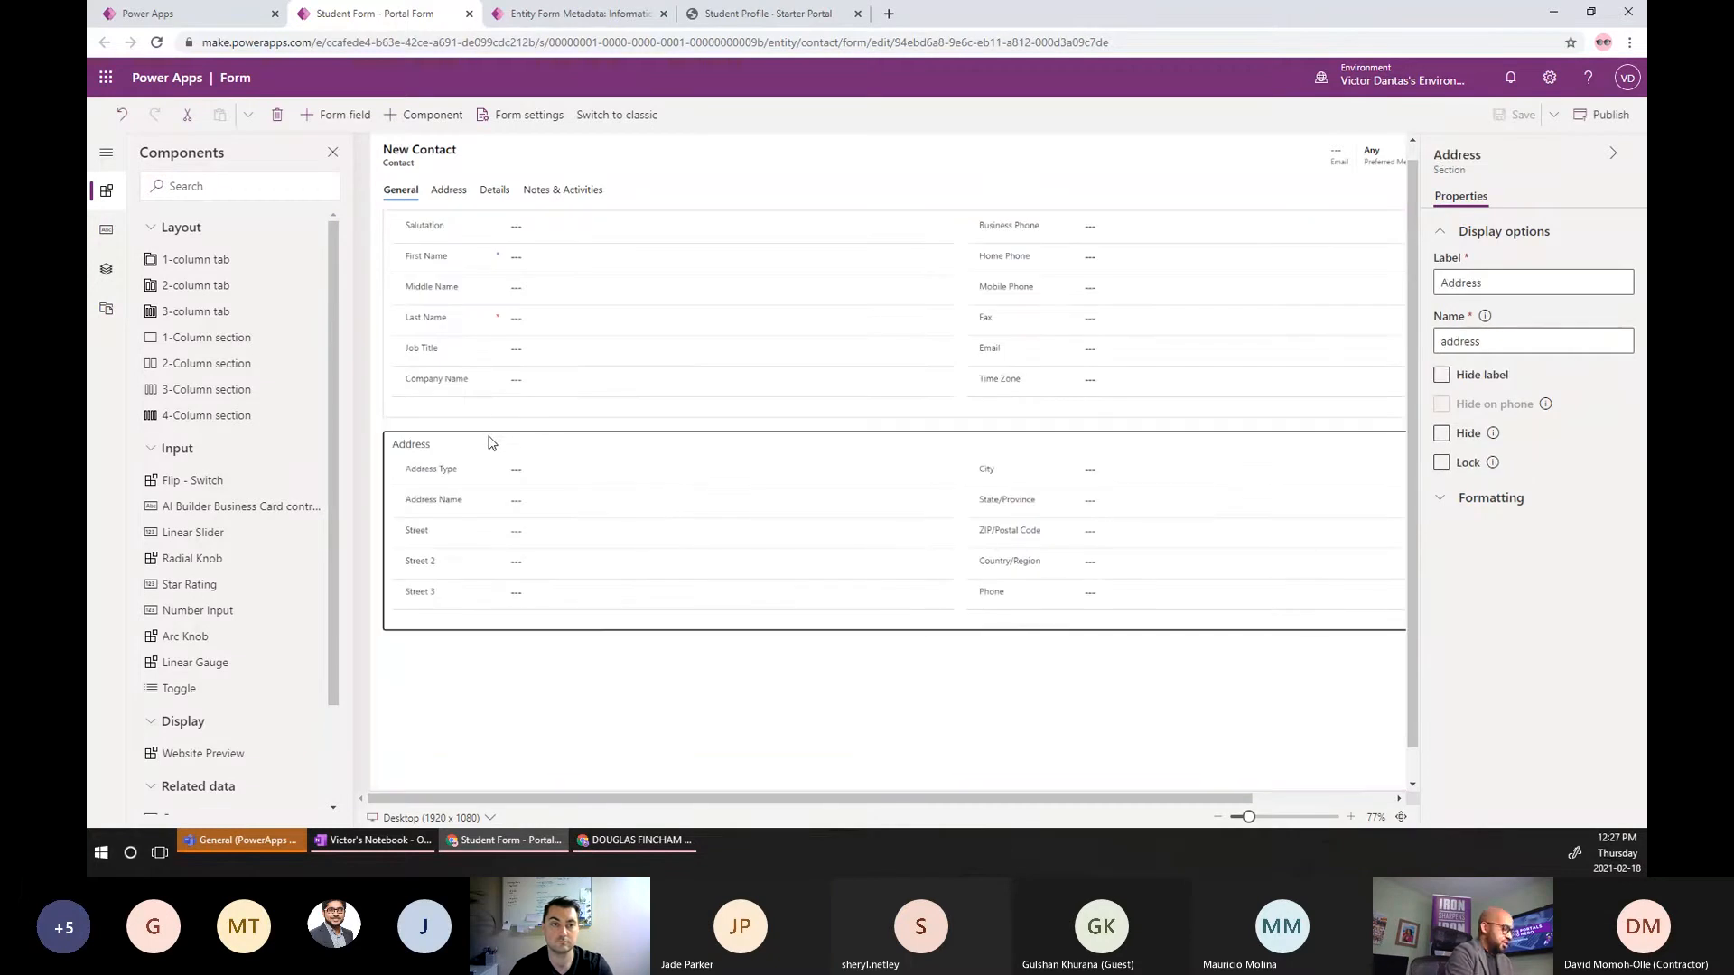
pyautogui.click(443, 189)
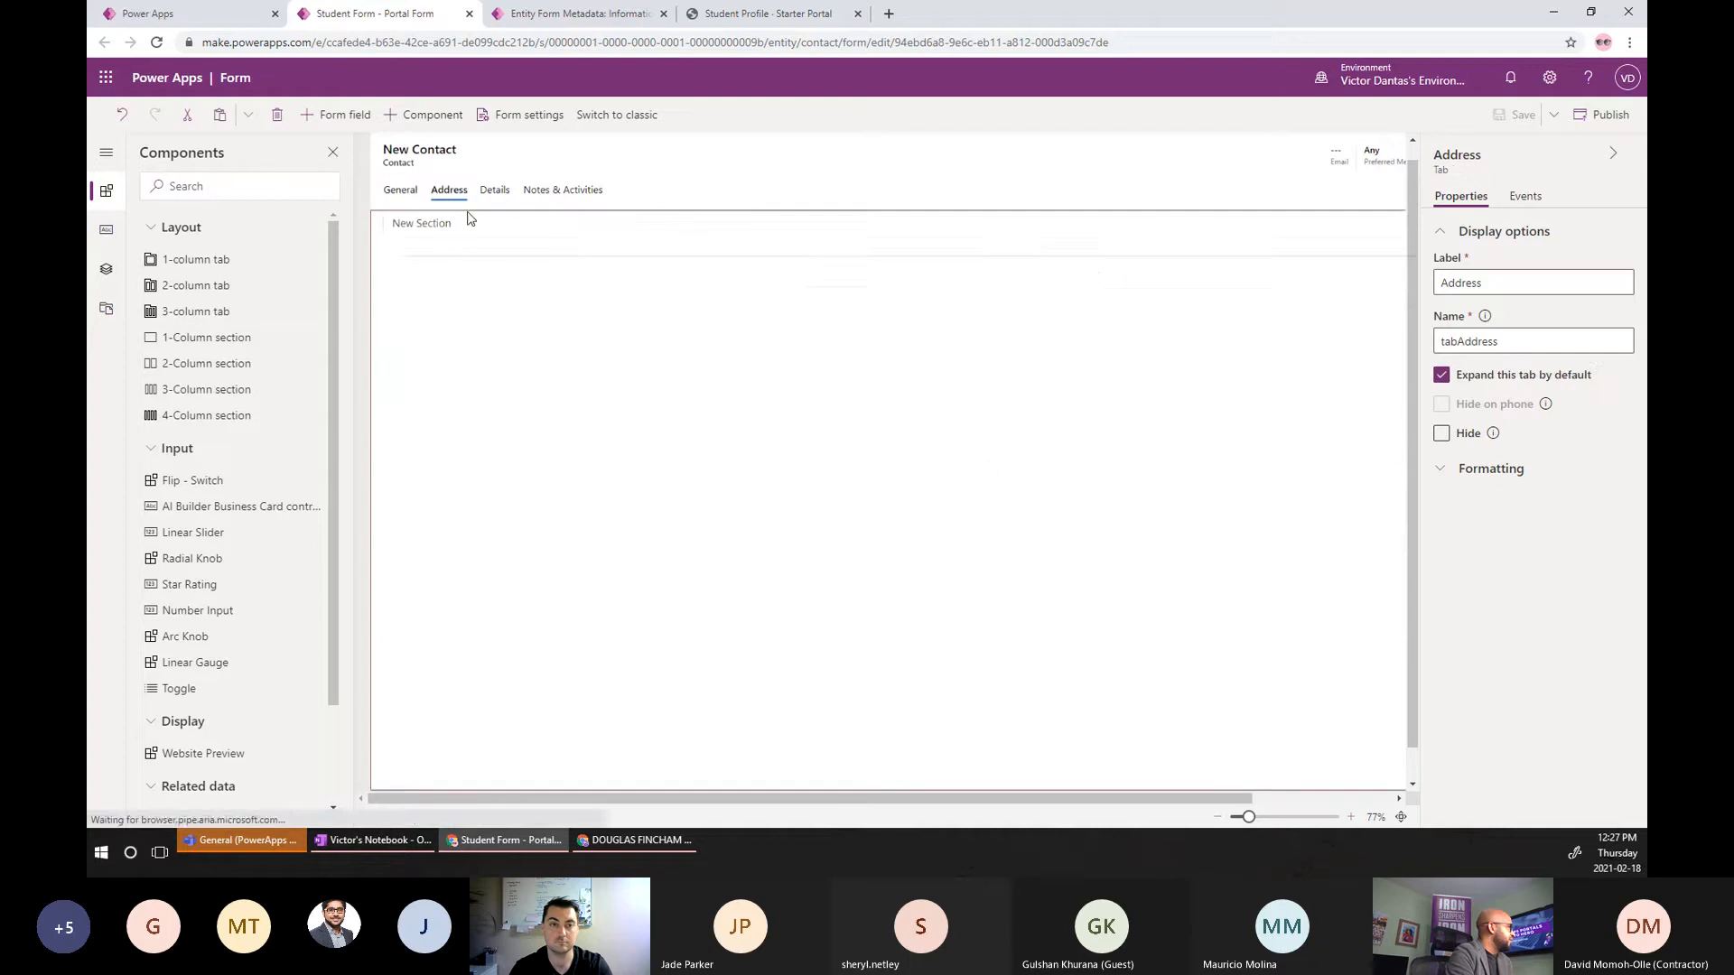
pyautogui.click(446, 246)
pyautogui.hotkey('ctrl', 'v')
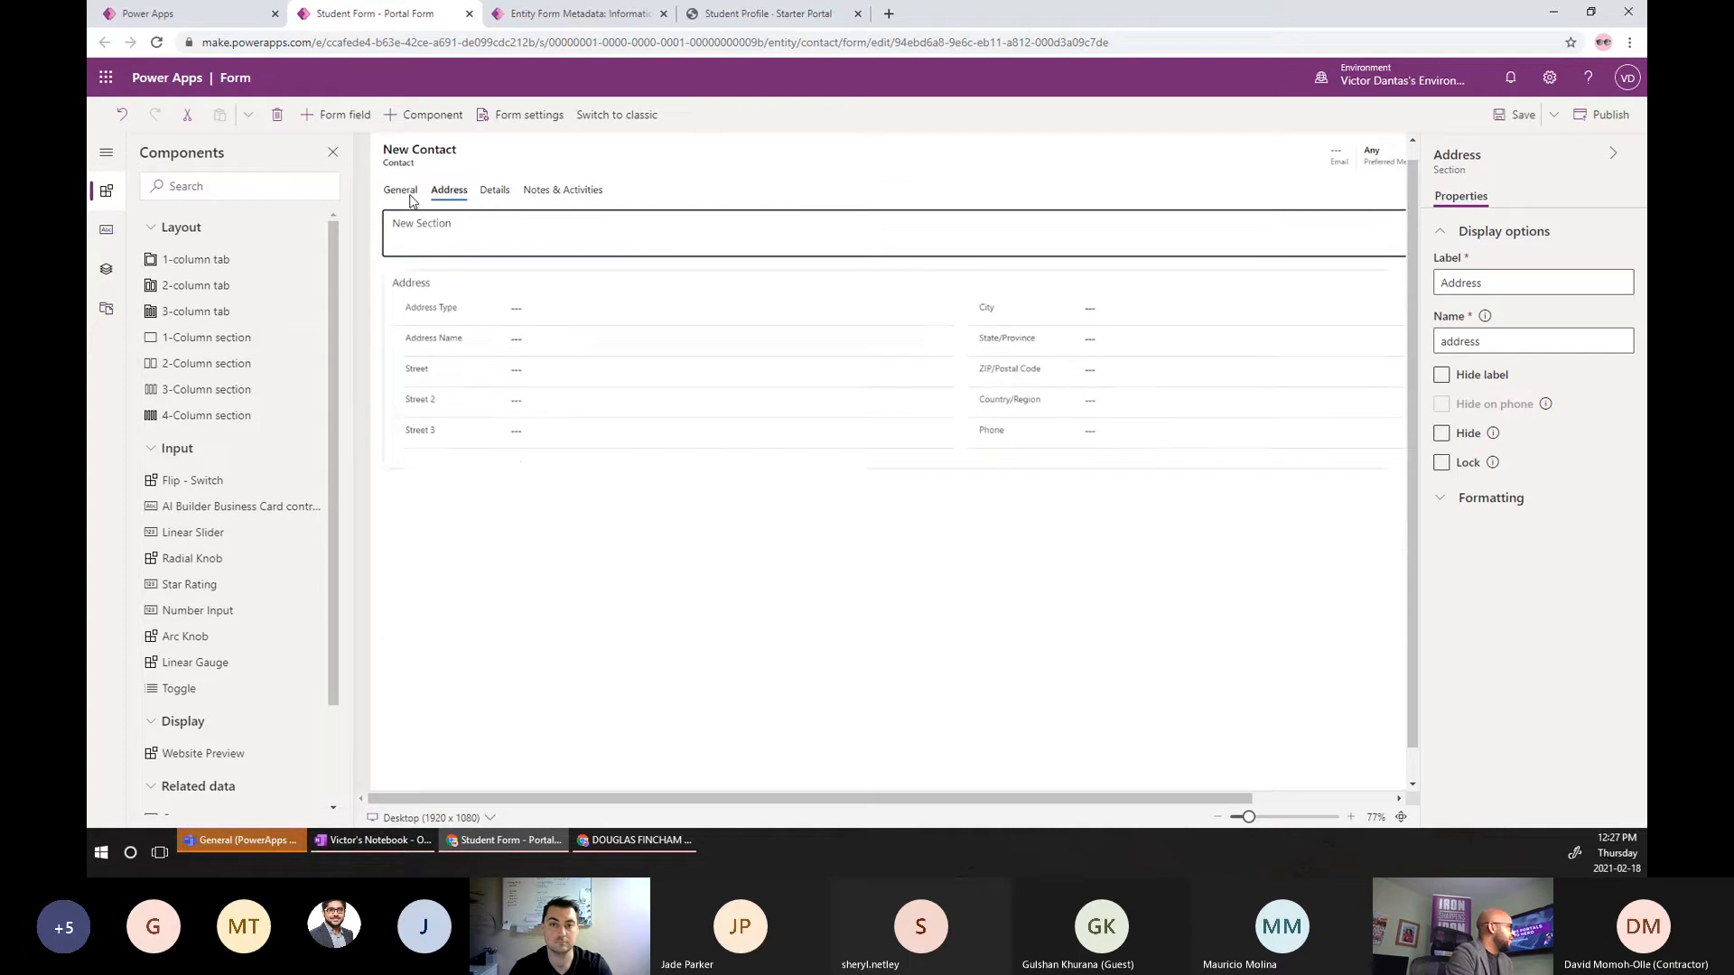
# Delete the empty New Section from the Address tab and check the General tab.
pyautogui.rightClick(441, 248)
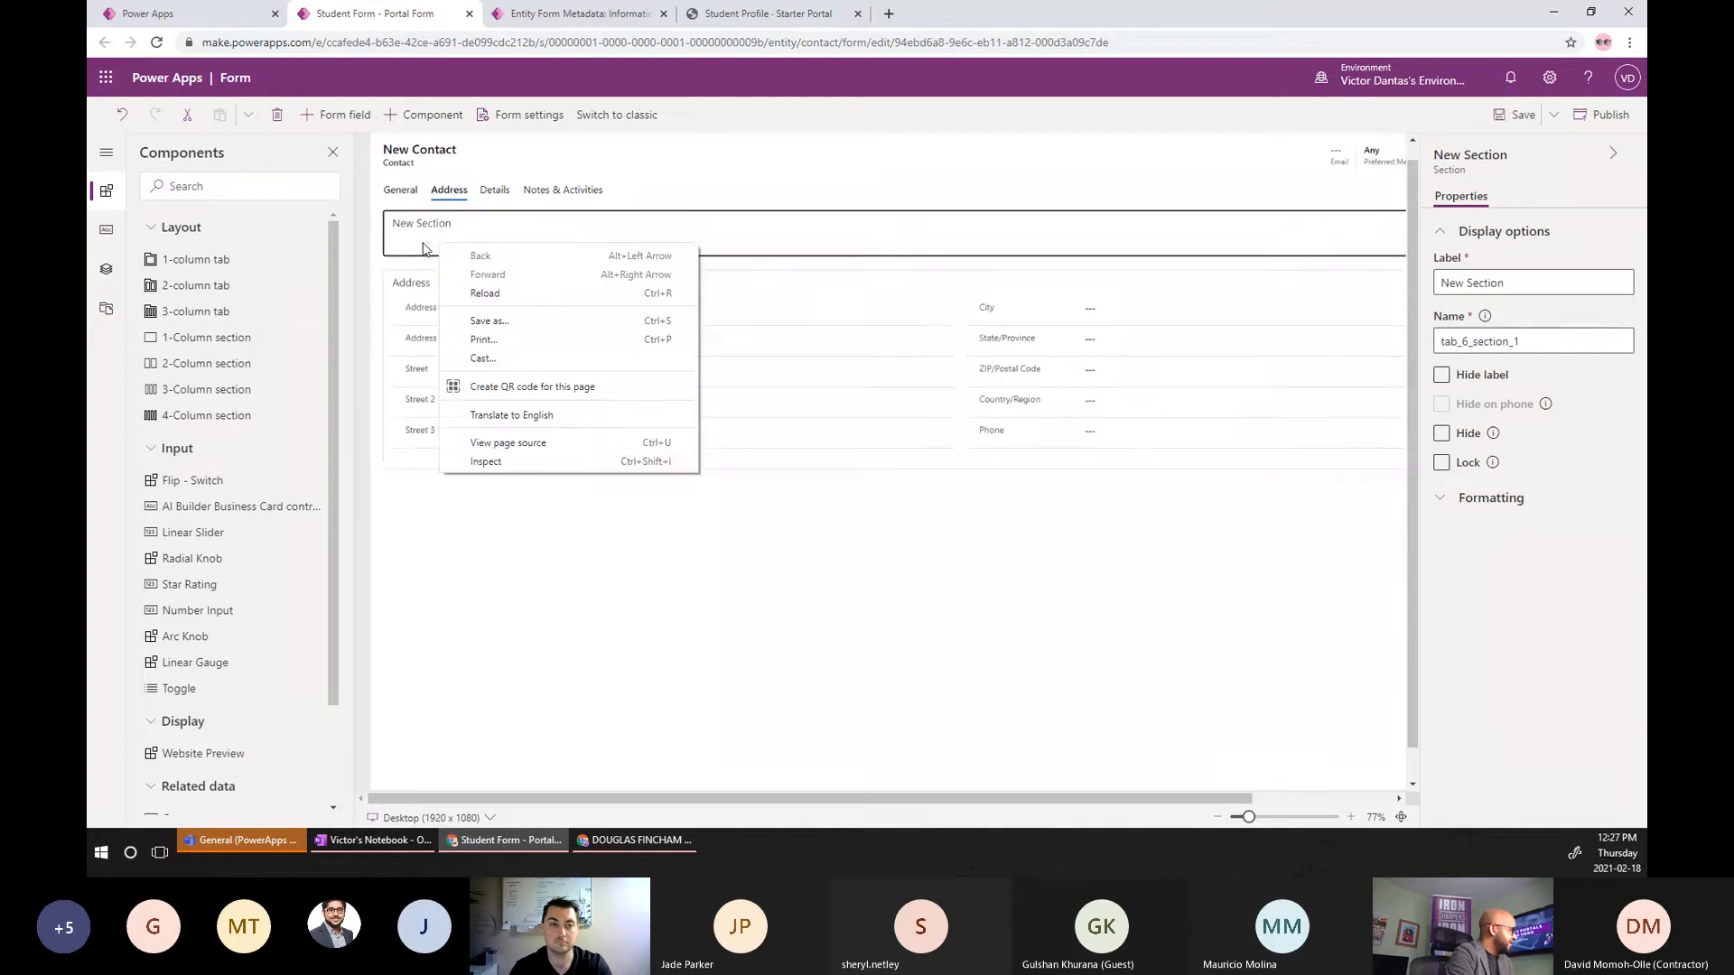
pyautogui.click(967, 553)
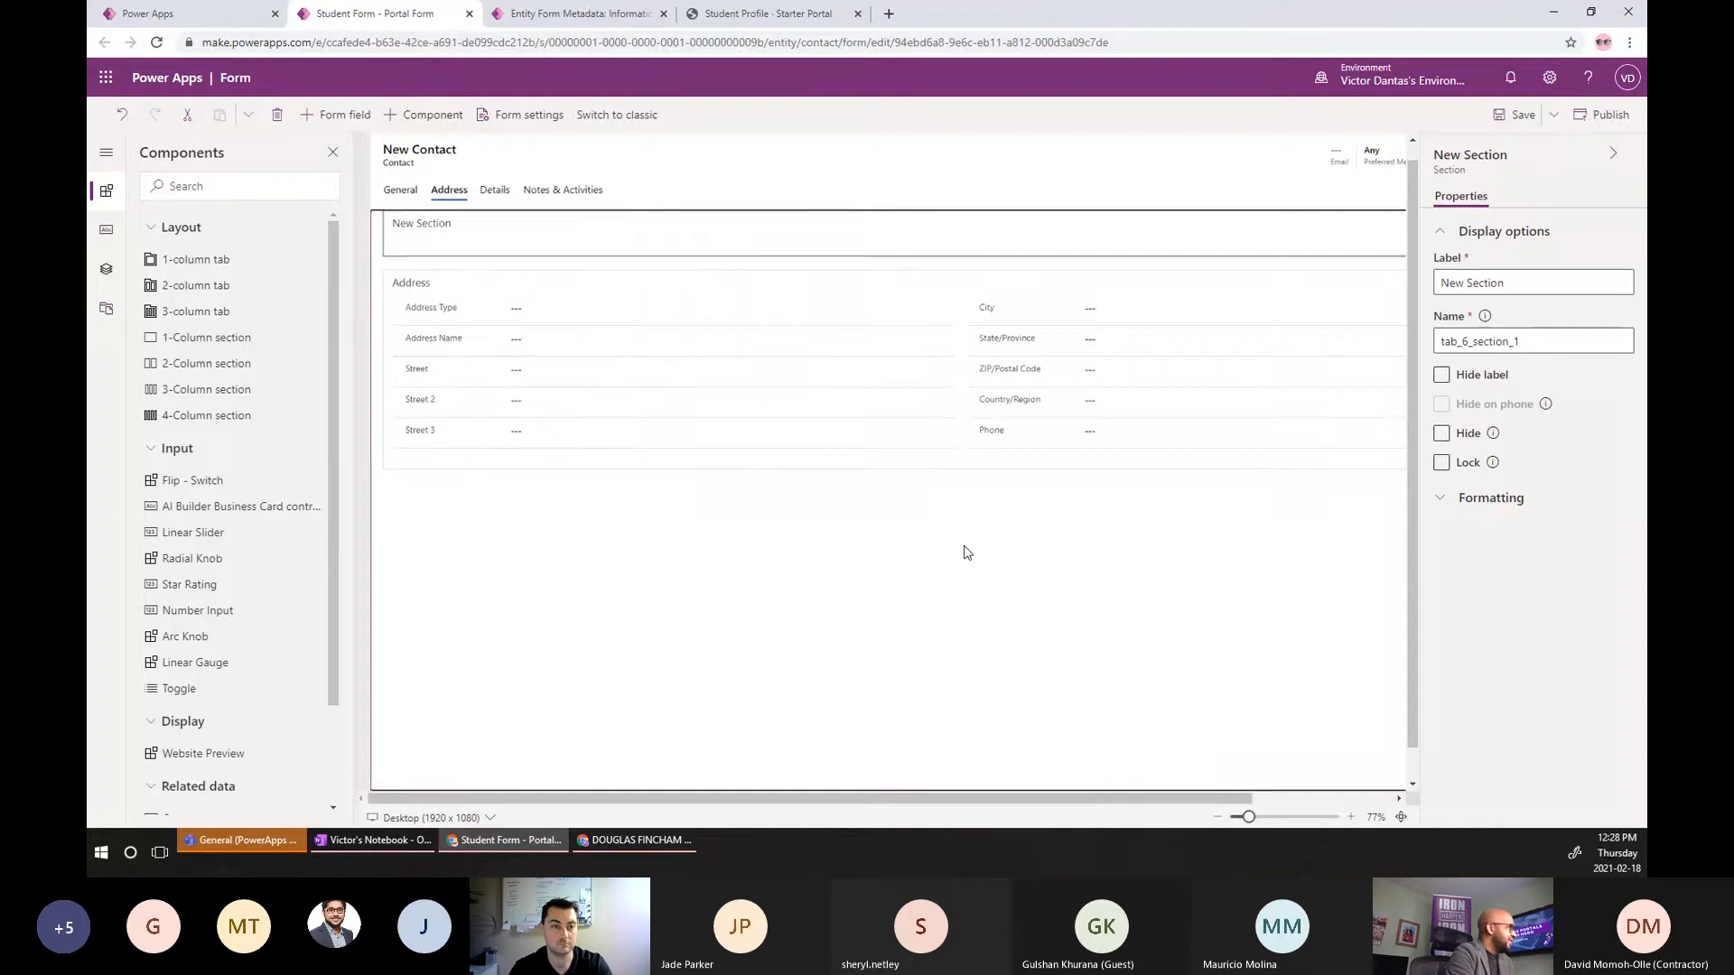
pyautogui.click(656, 270)
pyautogui.click(587, 238)
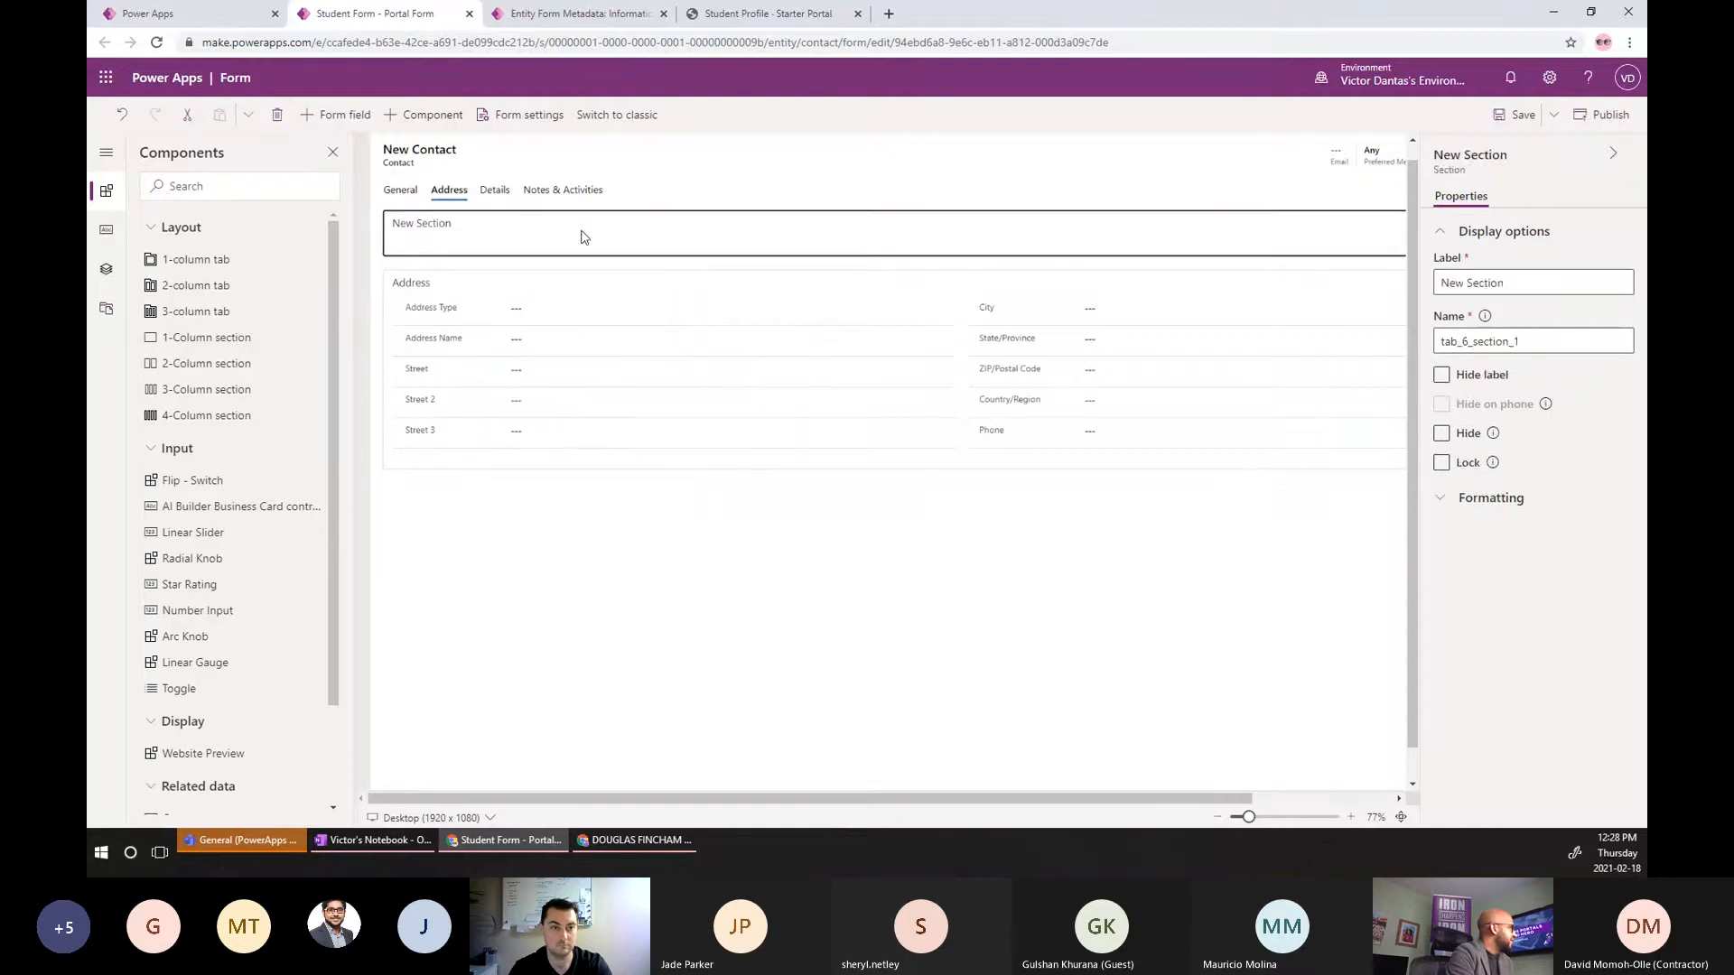
pyautogui.click(278, 115)
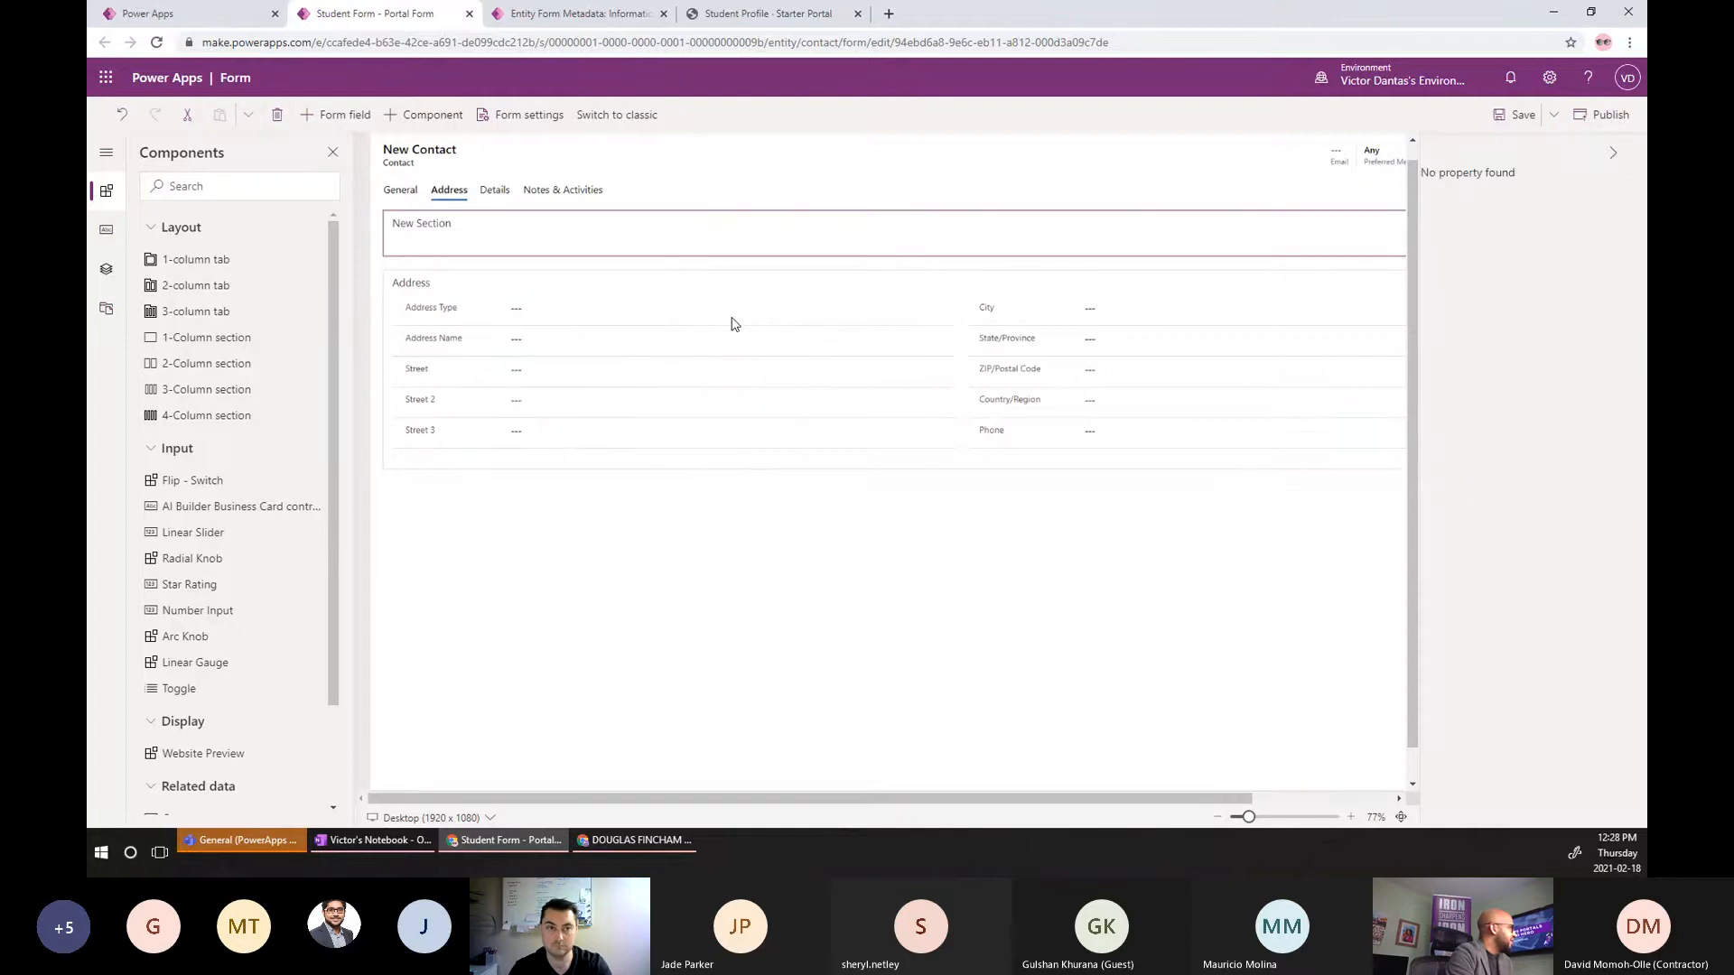
pyautogui.click(408, 194)
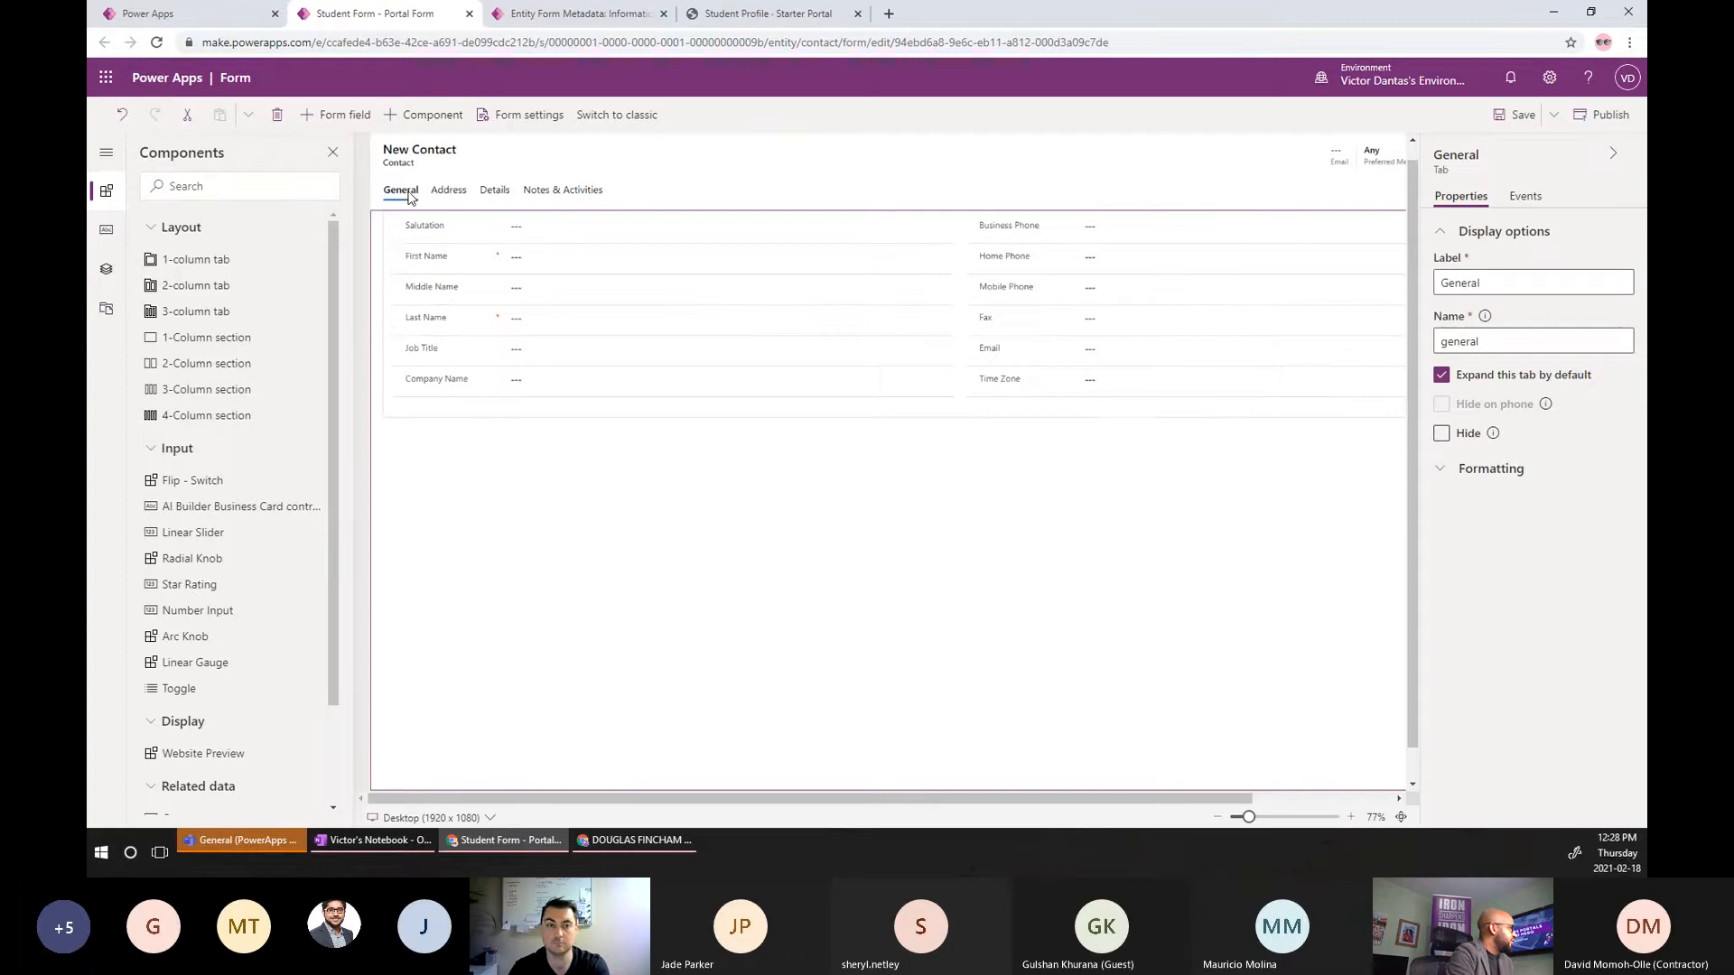
# Add a one-column tab after Address labelled 'Course Sessions' with the name tabCourseSessions.
pyautogui.click(452, 191)
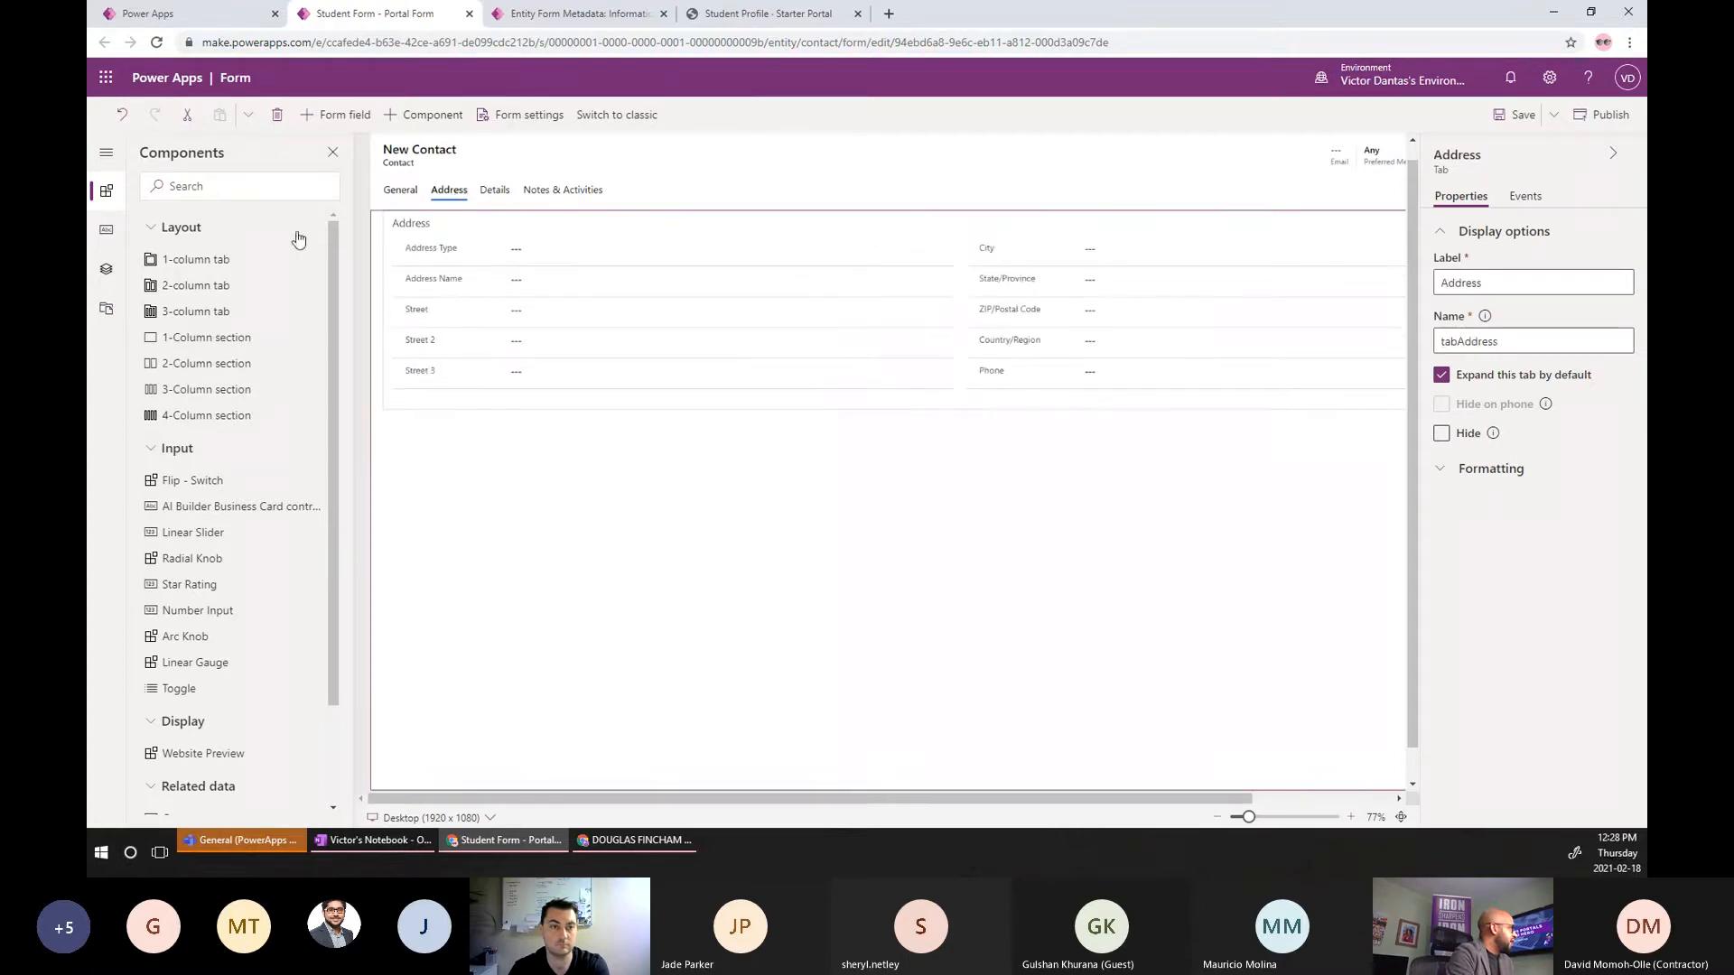
pyautogui.click(226, 262)
pyautogui.click(481, 192)
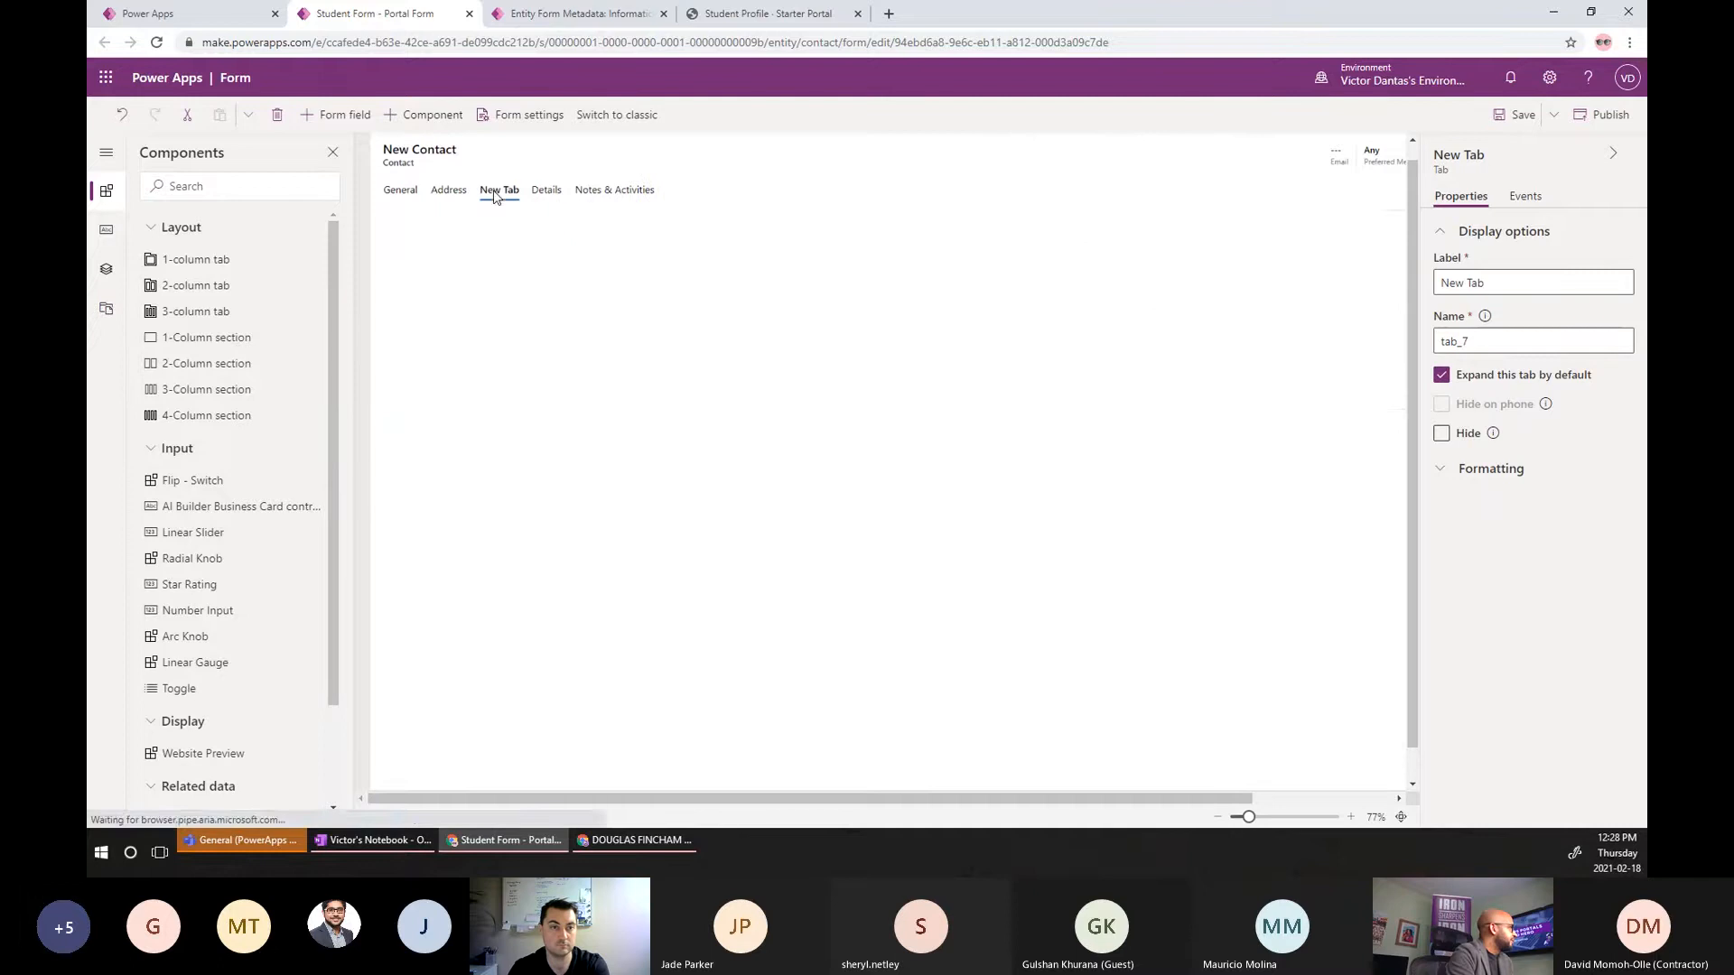
pyautogui.tripleClick(1492, 283)
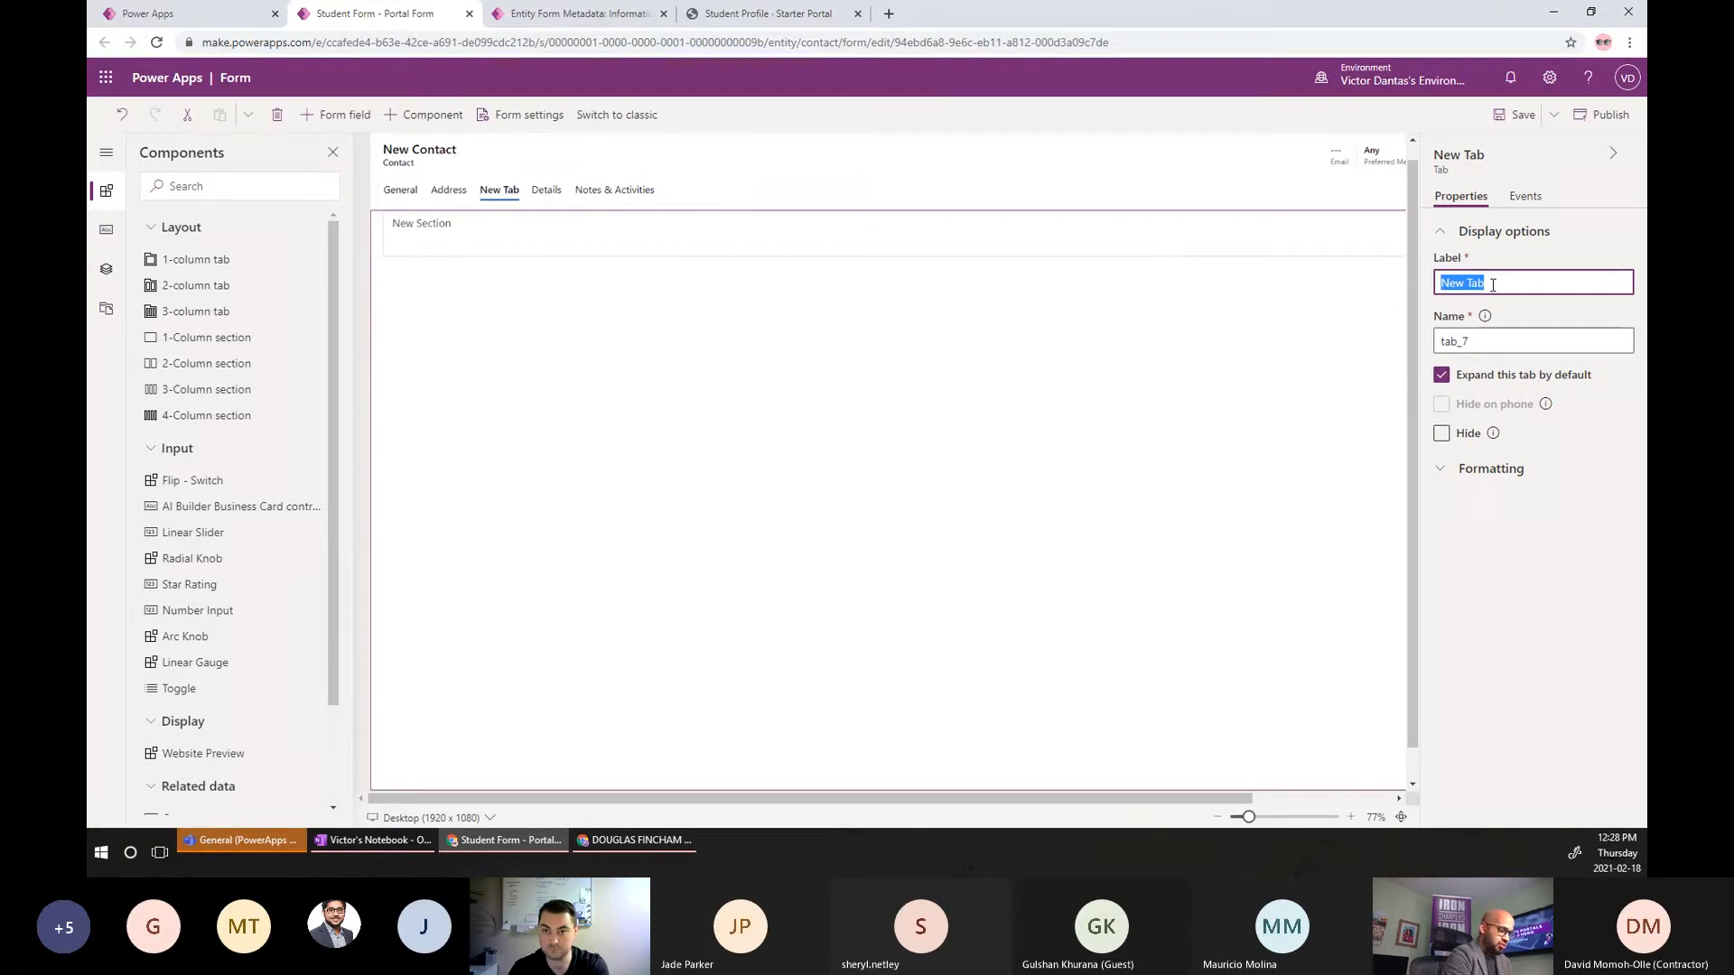
pyautogui.write('Course Se')
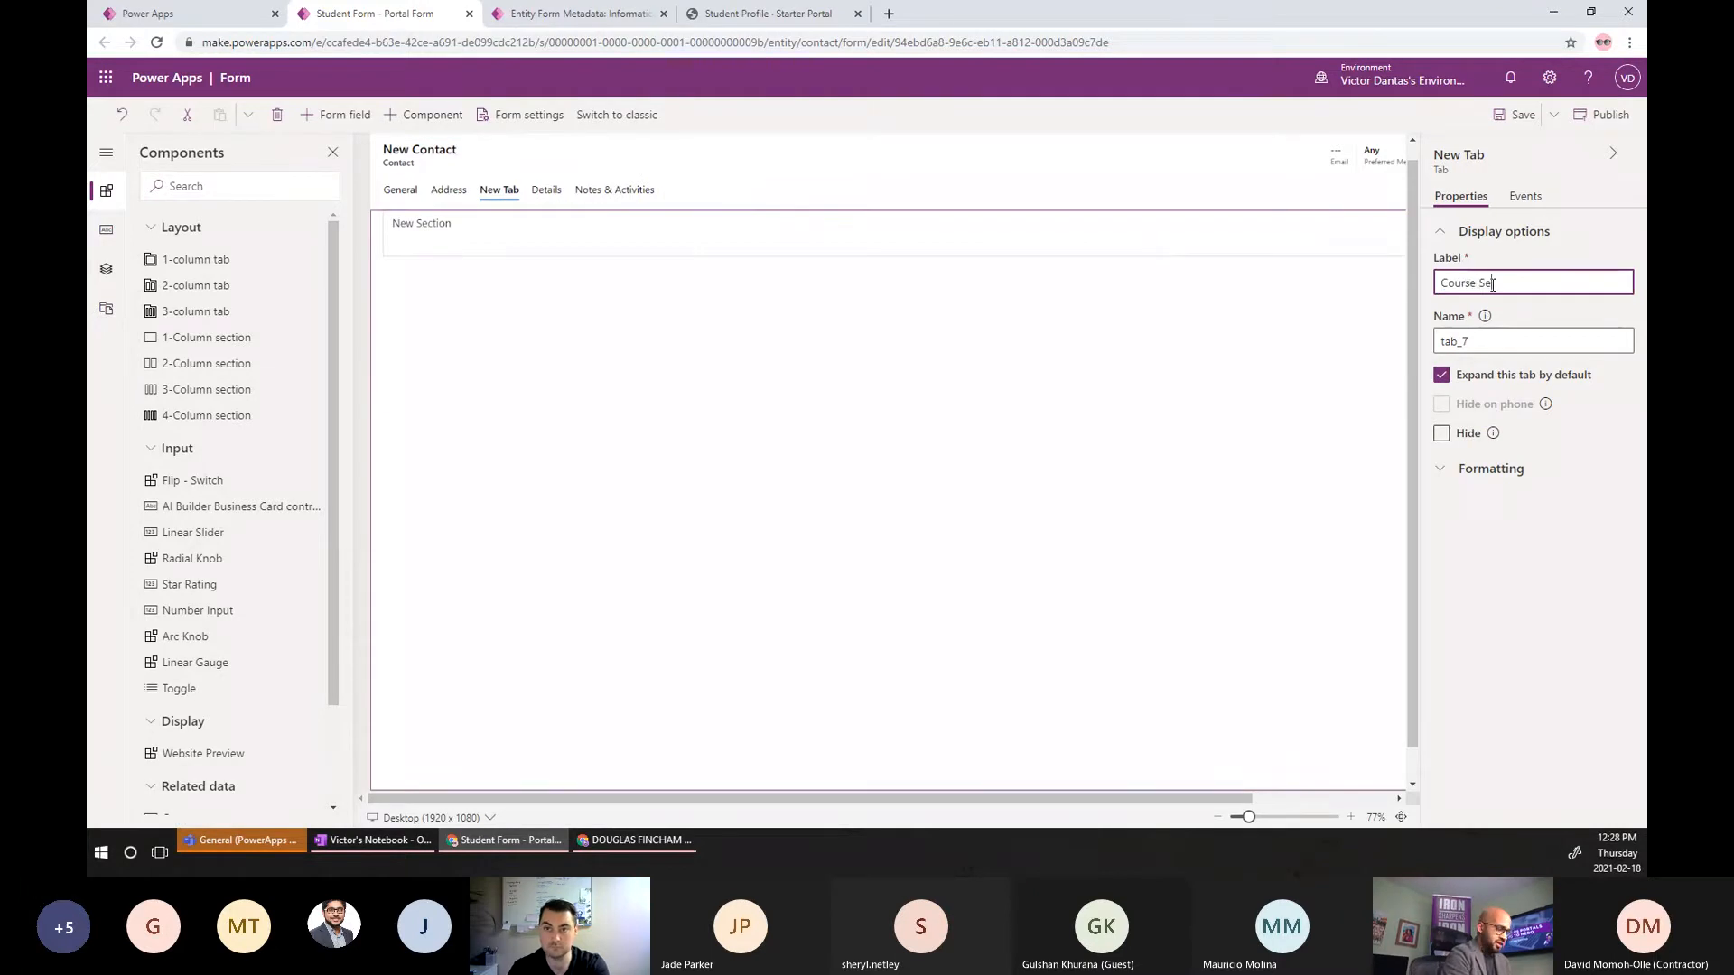
pyautogui.write('ssions')
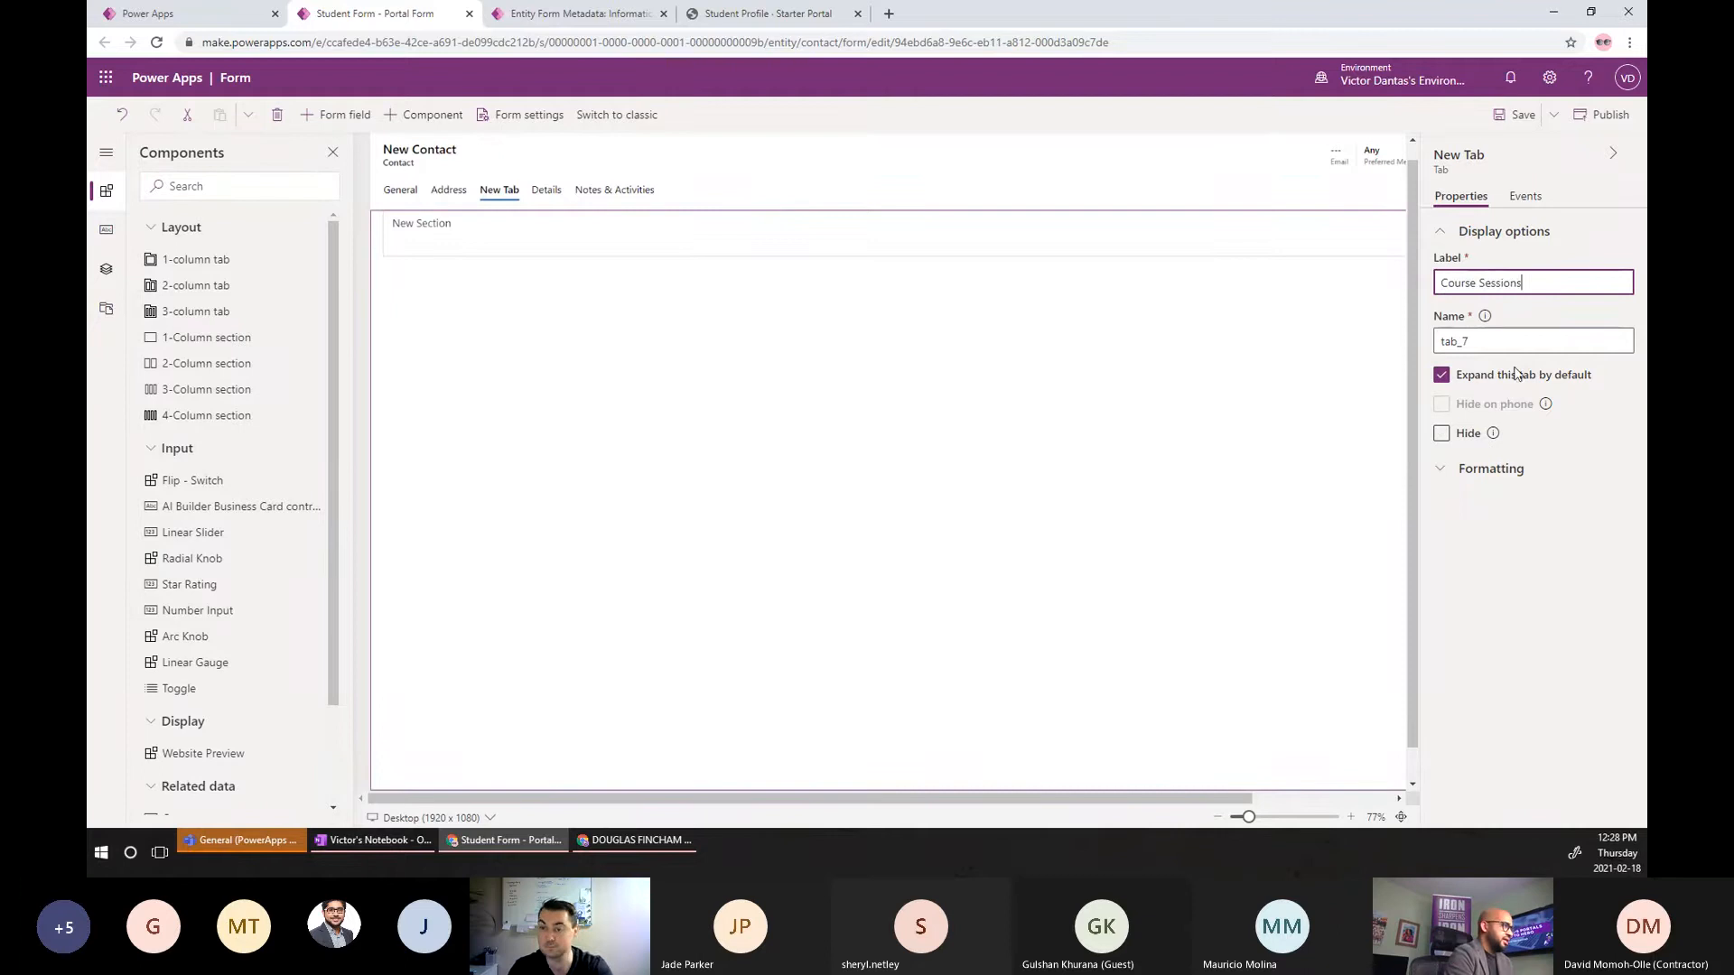
pyautogui.click(1504, 339)
pyautogui.press('BackSpace')
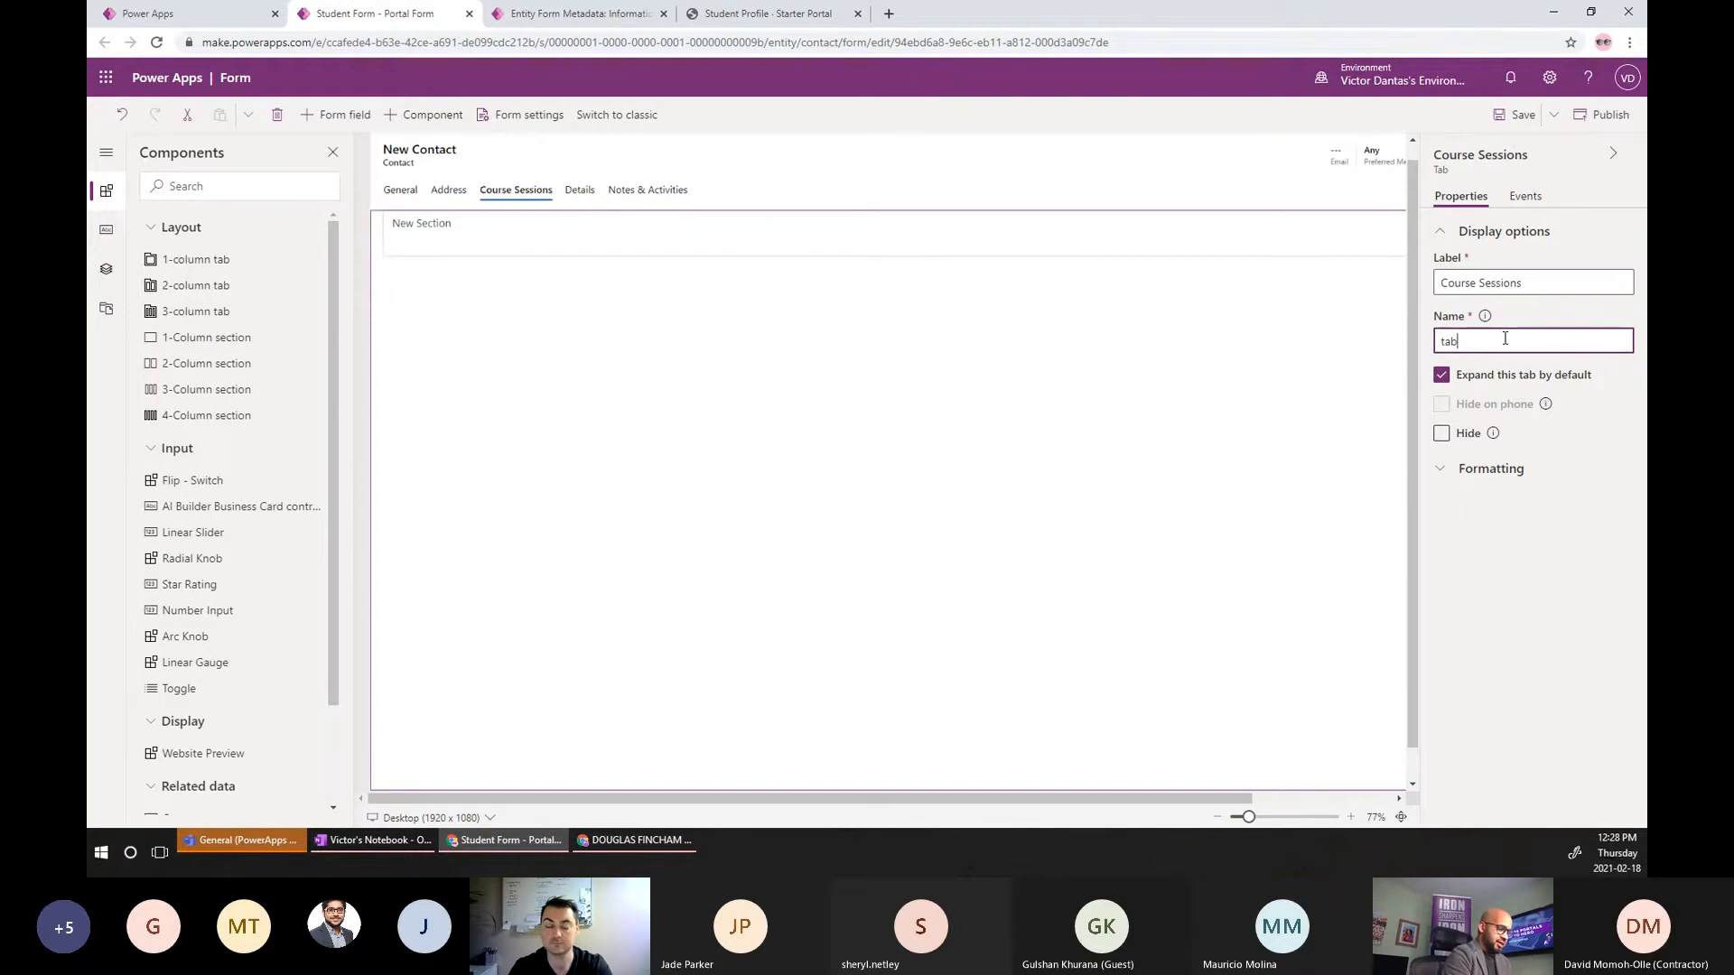
pyautogui.write('CourseSe')
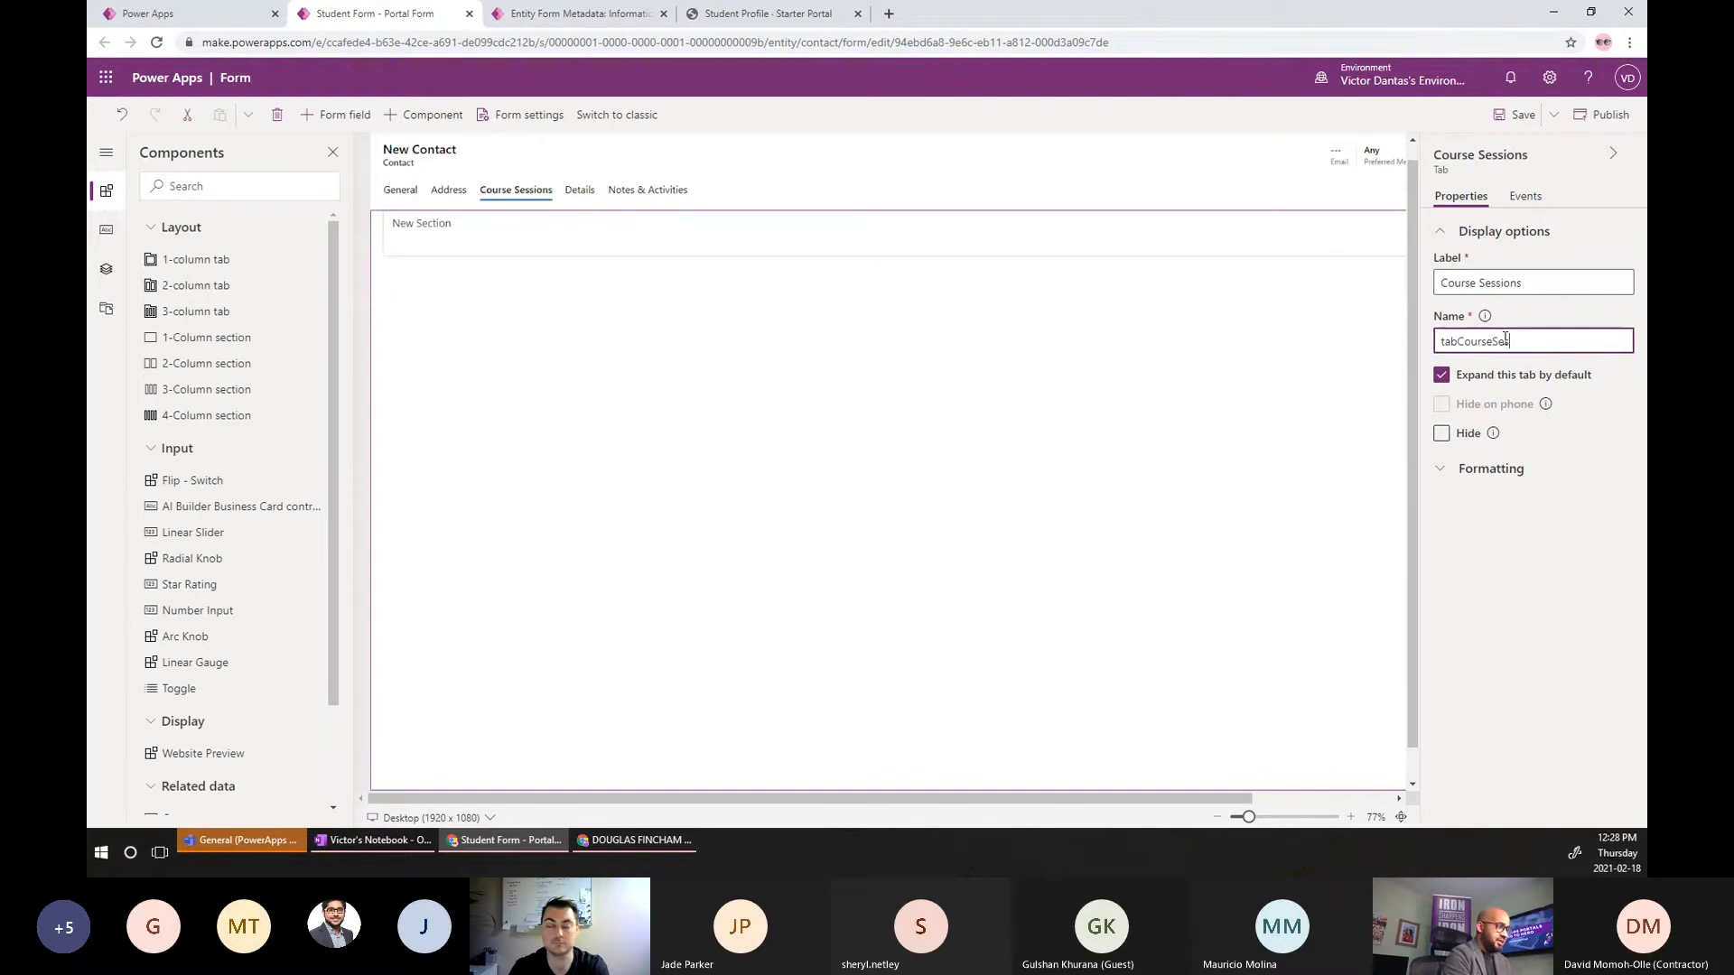
pyautogui.write('ssions')
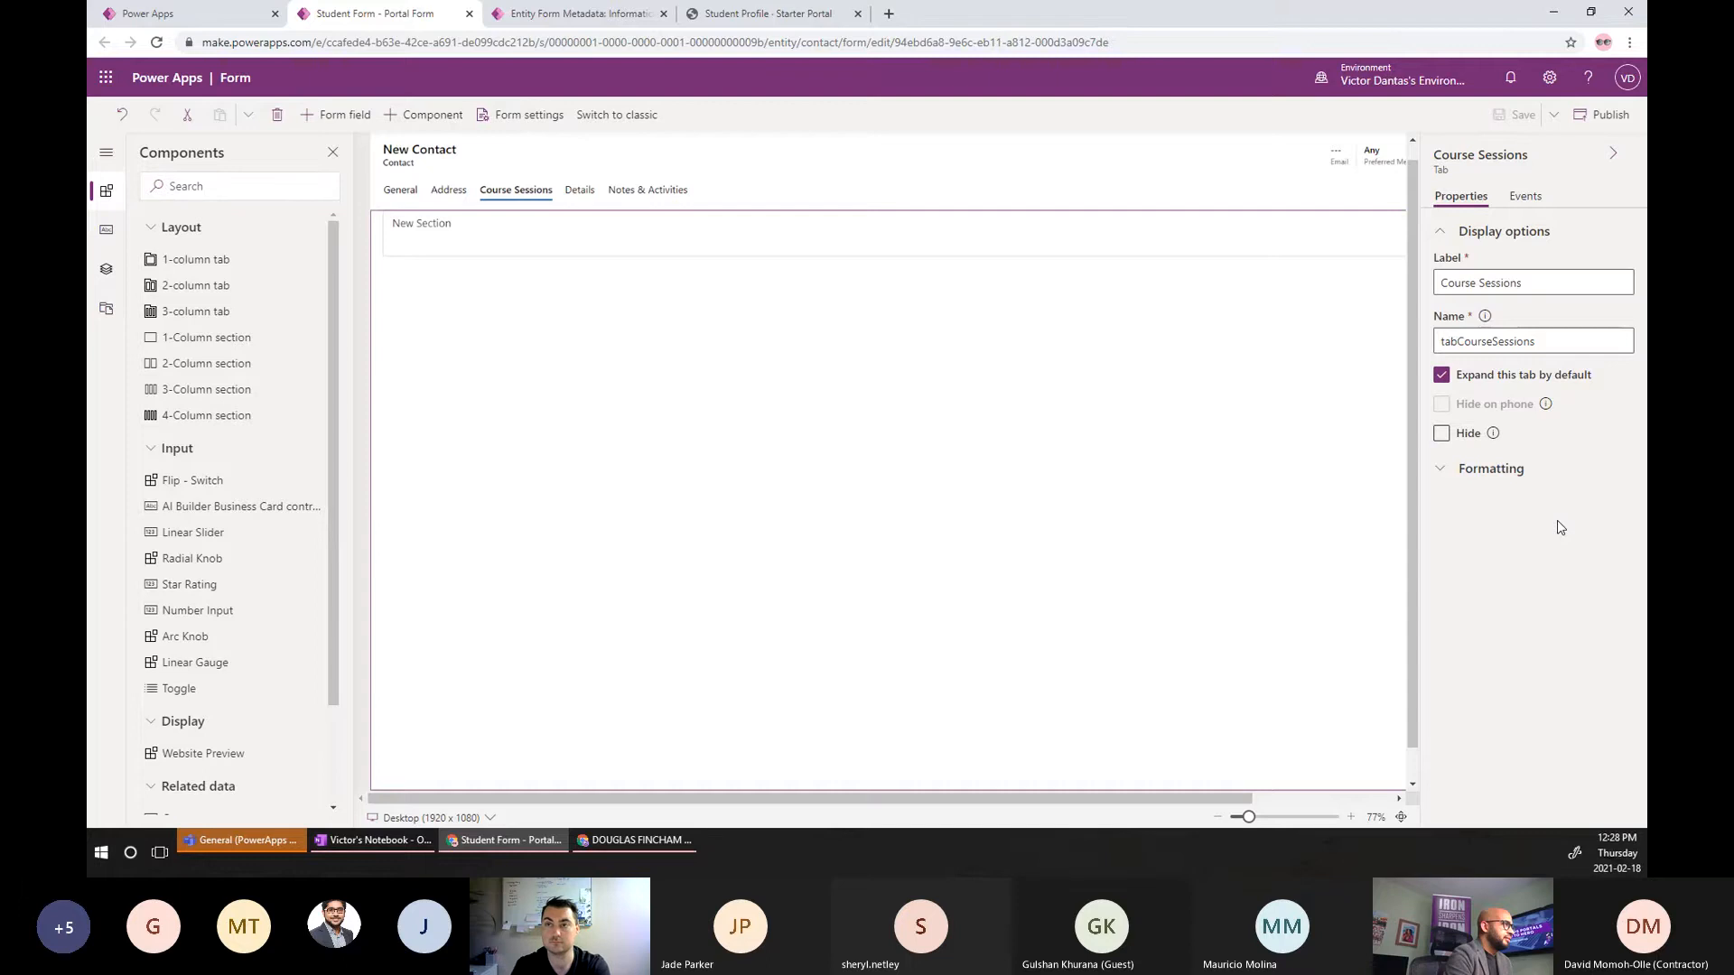
pyautogui.click(470, 258)
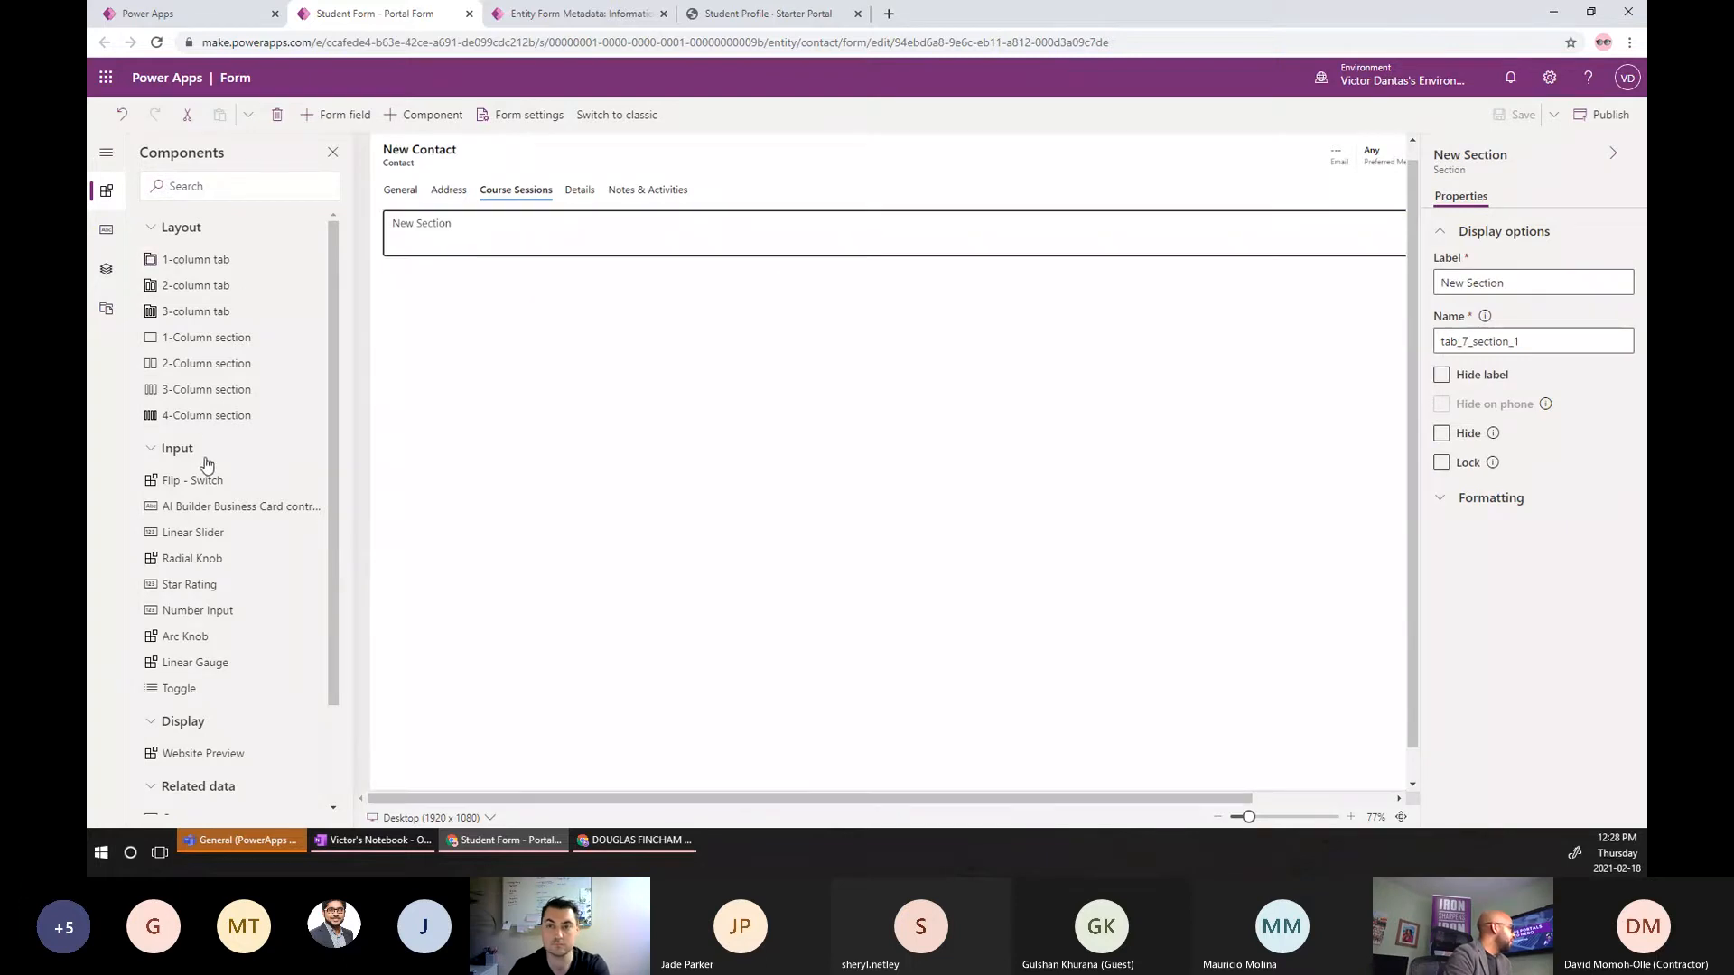
pyautogui.scroll(-1, 206, 464)
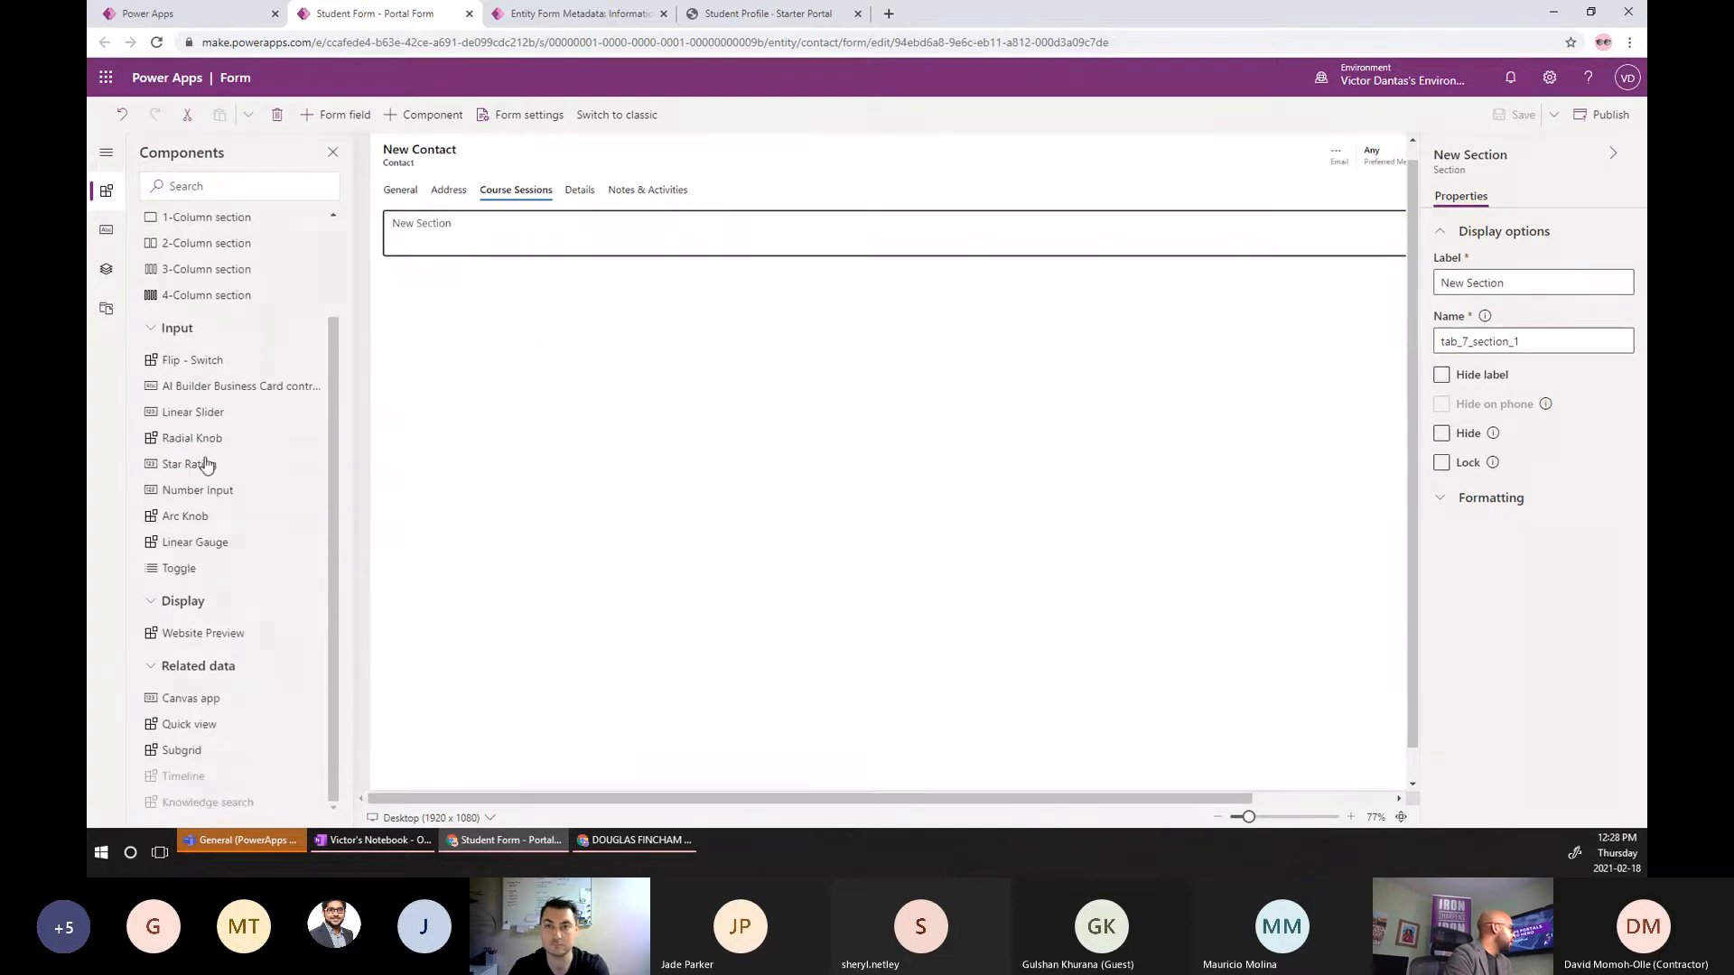
# Insert a subgrid of related Course Sessions (Student) records using the Active Course Sessions view.
pyautogui.click(204, 752)
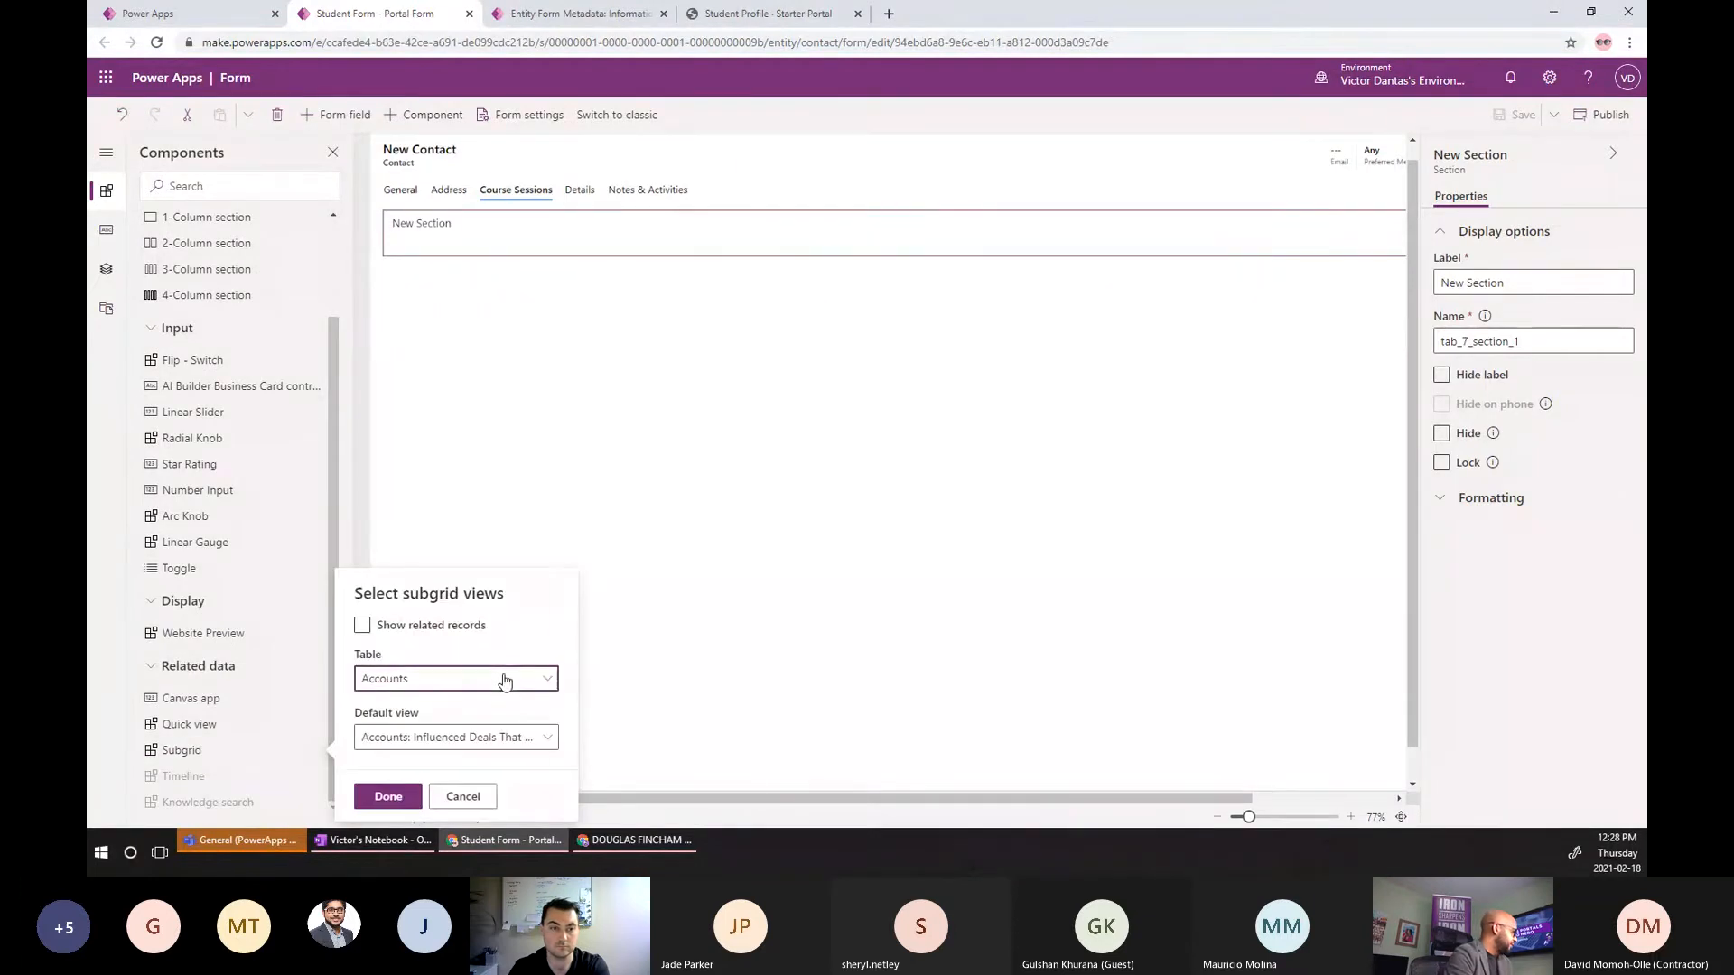
pyautogui.click(504, 679)
pyautogui.scroll(-12, 689, 555)
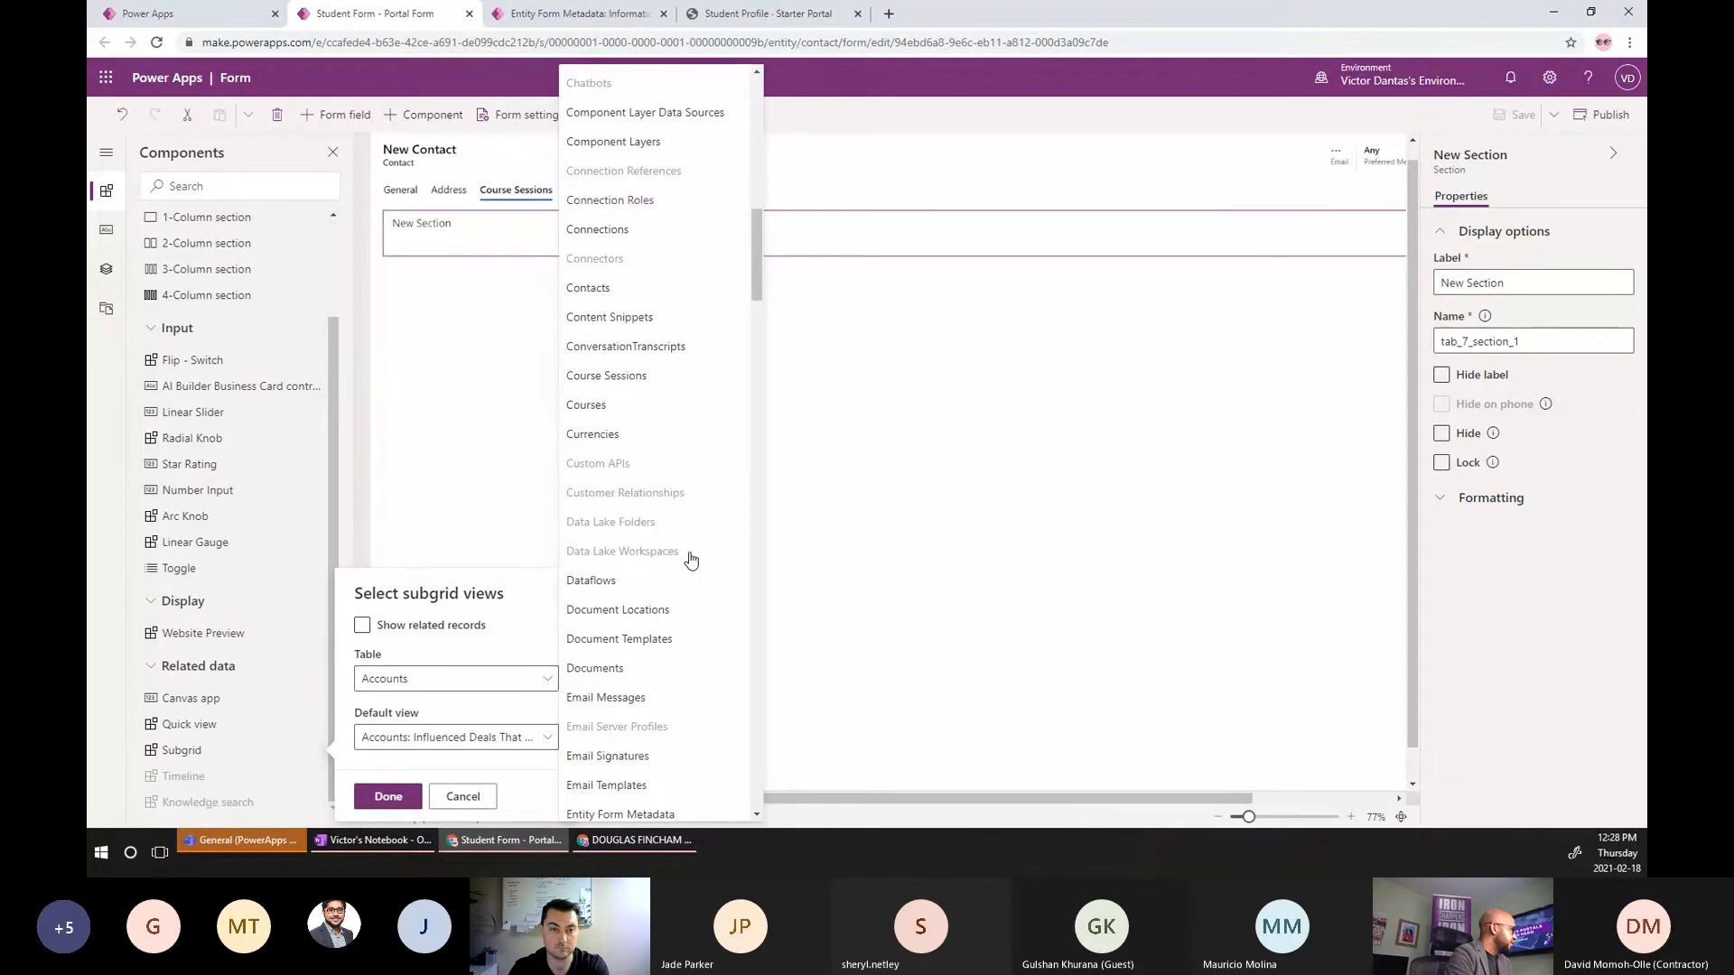
pyautogui.click(621, 377)
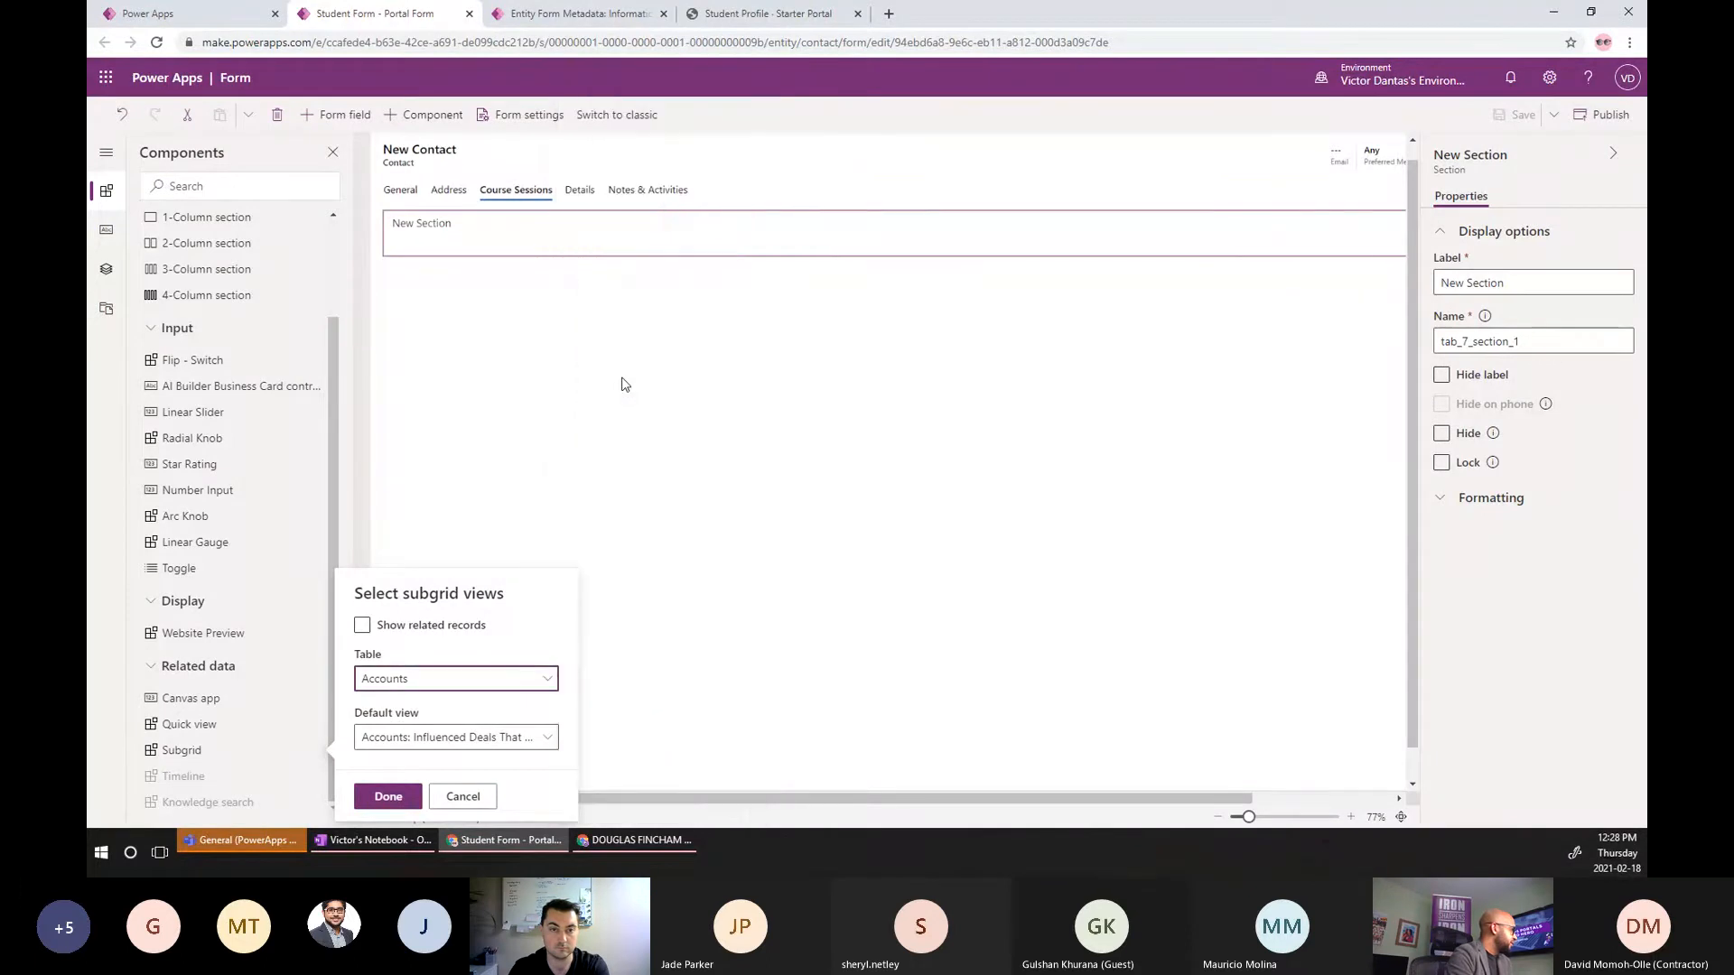
pyautogui.click(530, 738)
pyautogui.click(530, 739)
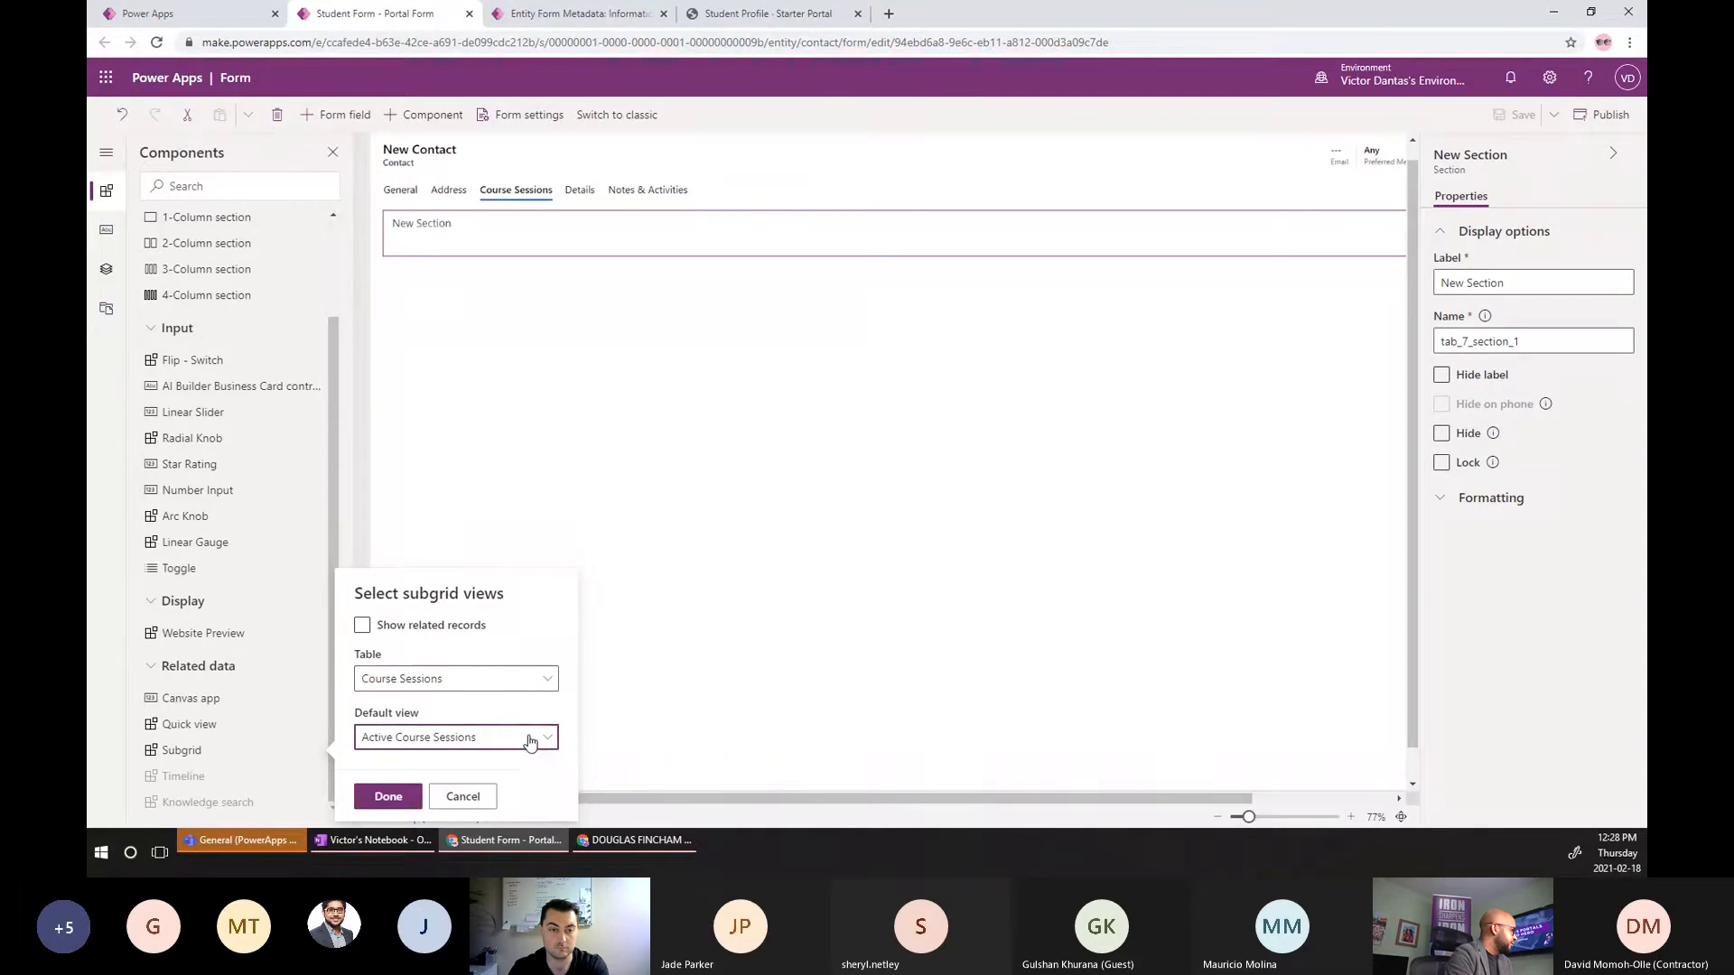
pyautogui.click(362, 625)
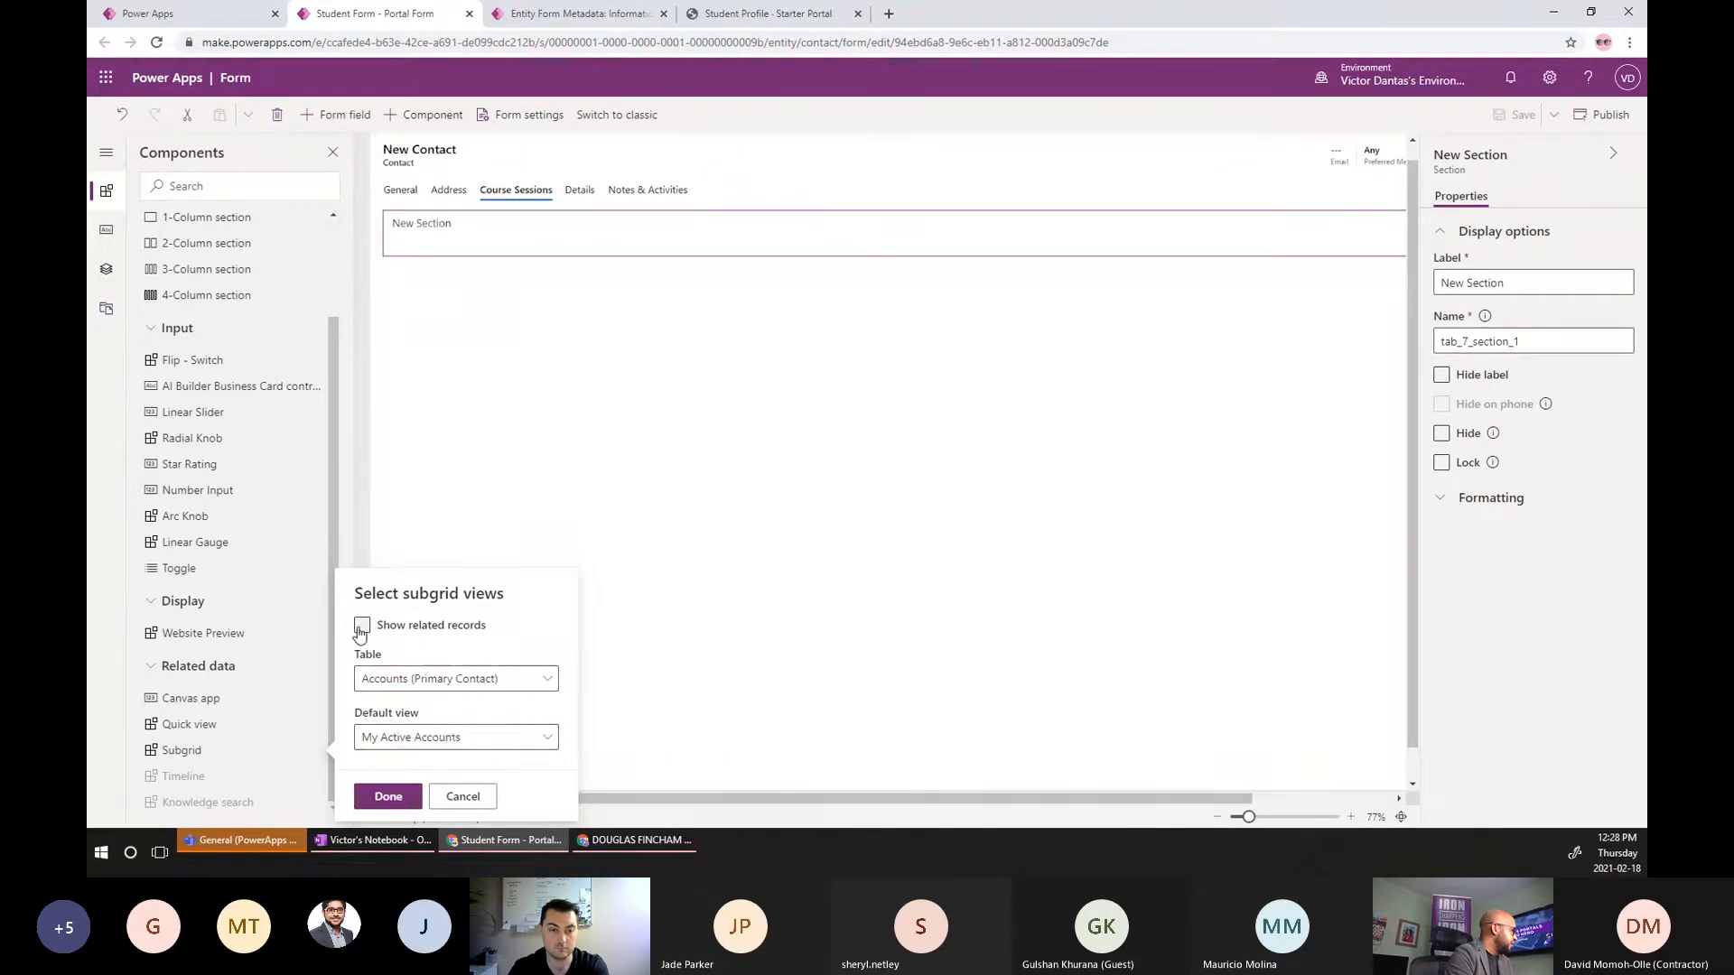
pyautogui.click(470, 684)
pyautogui.scroll(-3, 650, 389)
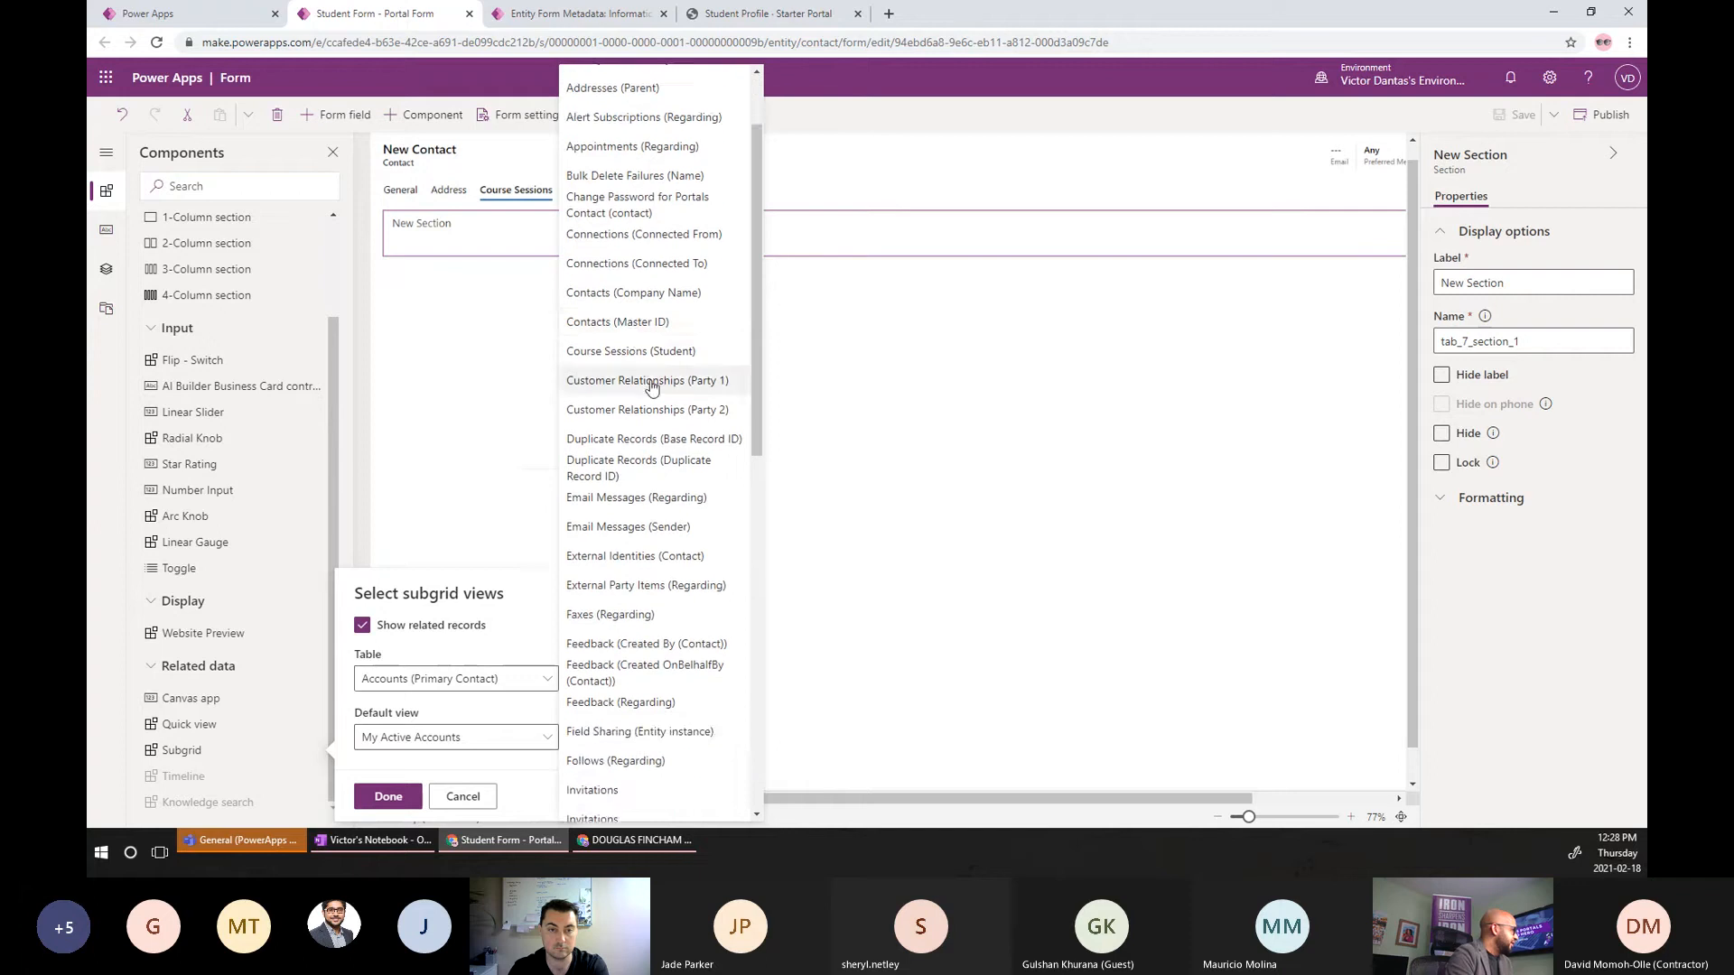
pyautogui.click(641, 354)
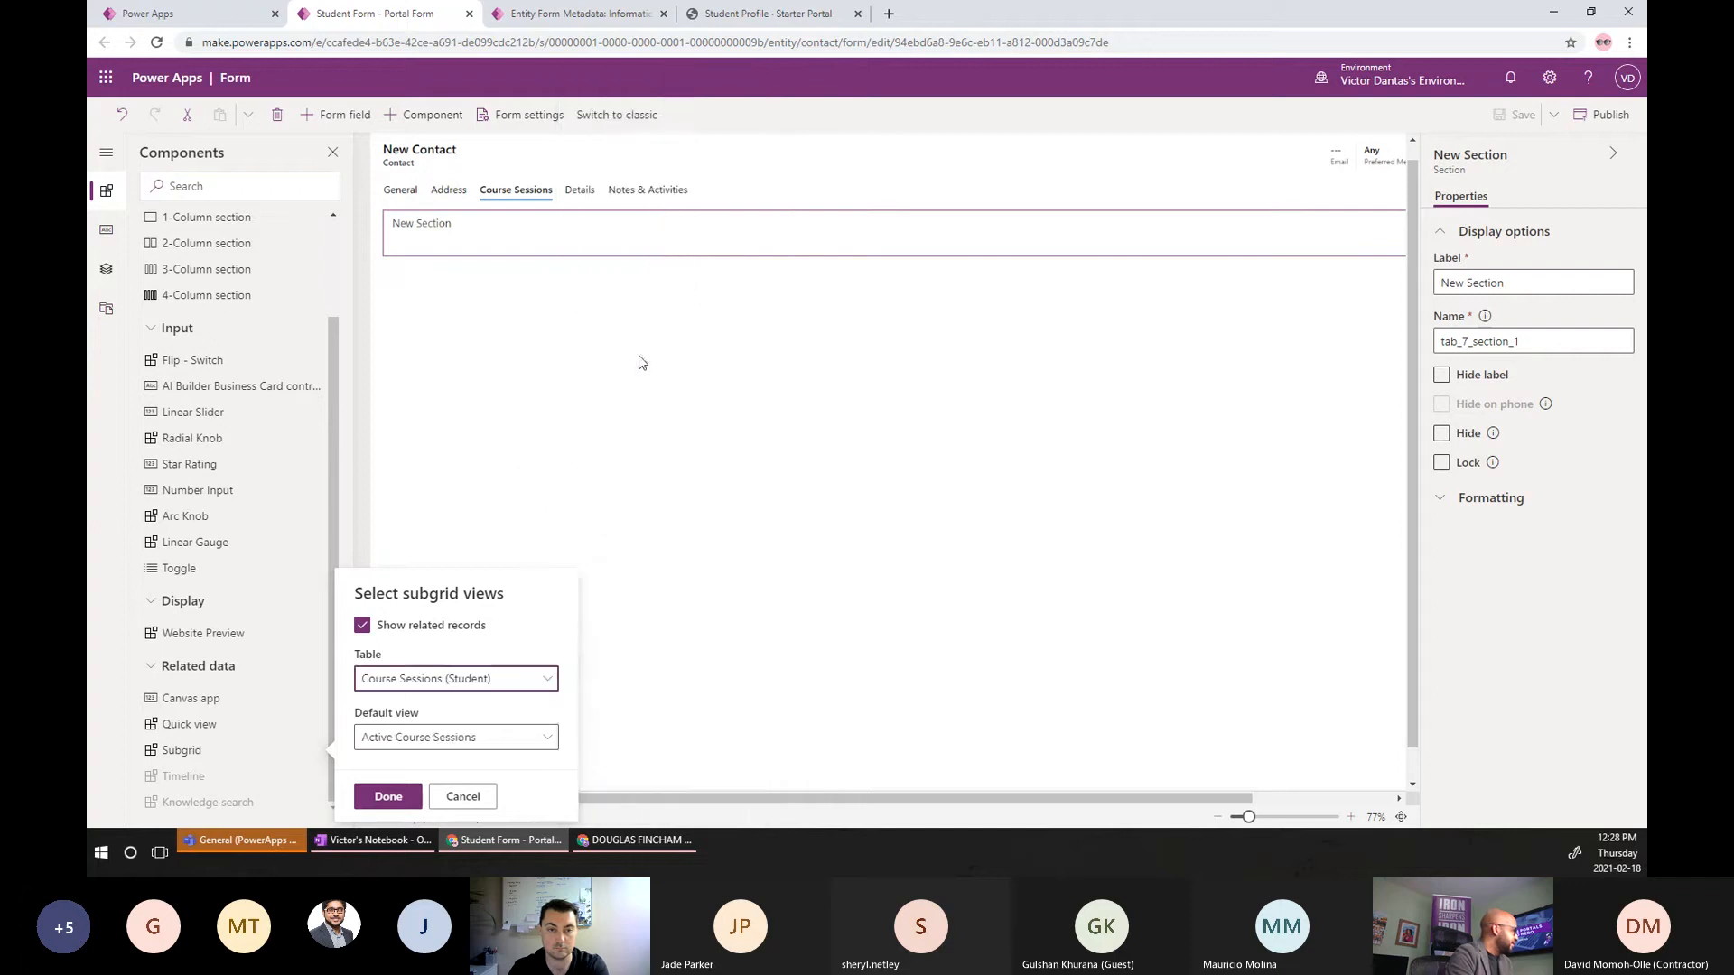
pyautogui.click(390, 797)
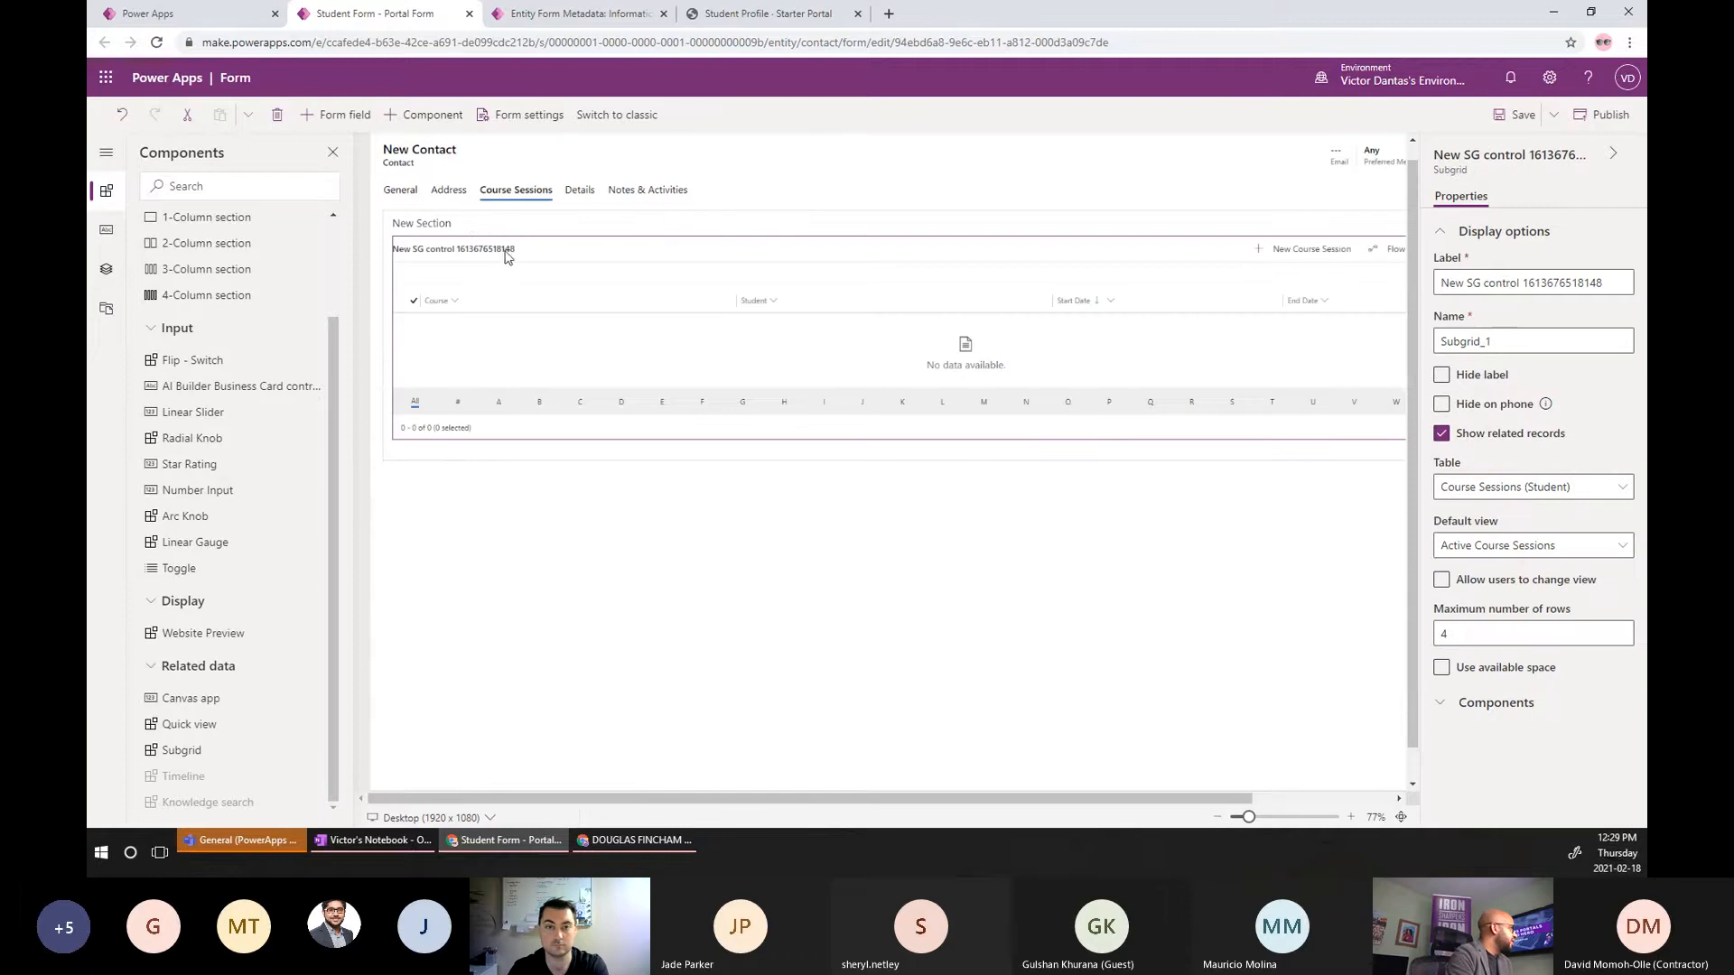
# Label the subgrid 'Course Sessions' and name it gridCourseSessions.
pyautogui.click(1609, 282)
pyautogui.hotkey('ctrl', 'a')
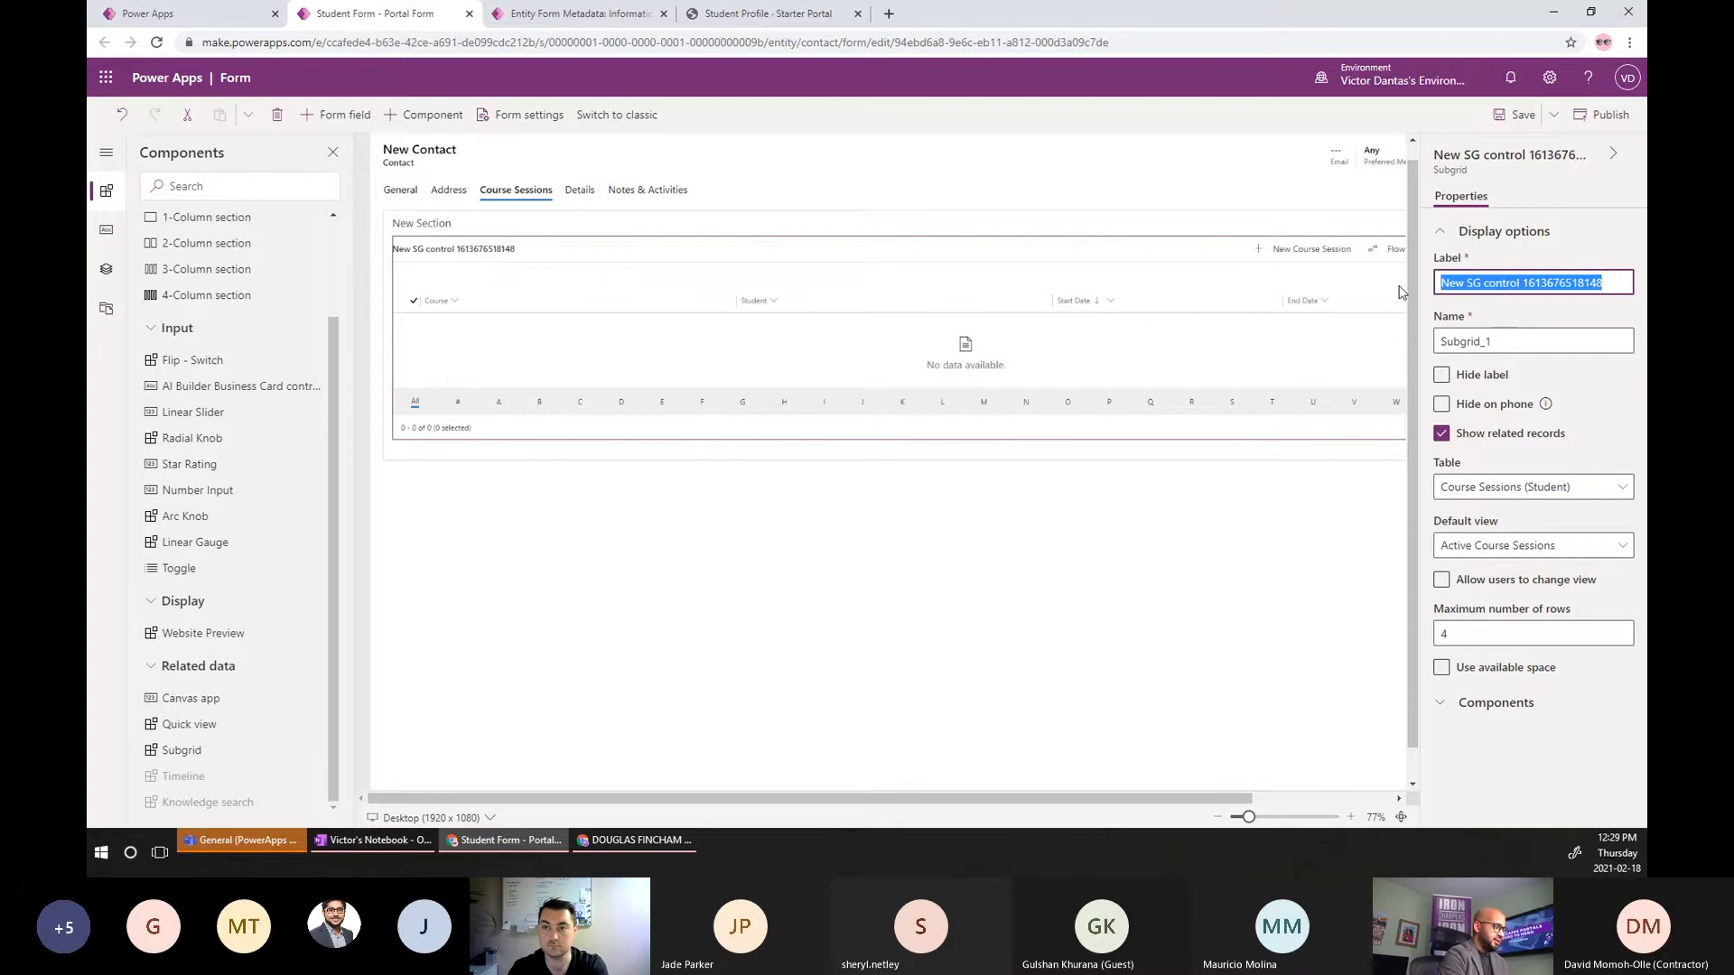
pyautogui.write('Course S')
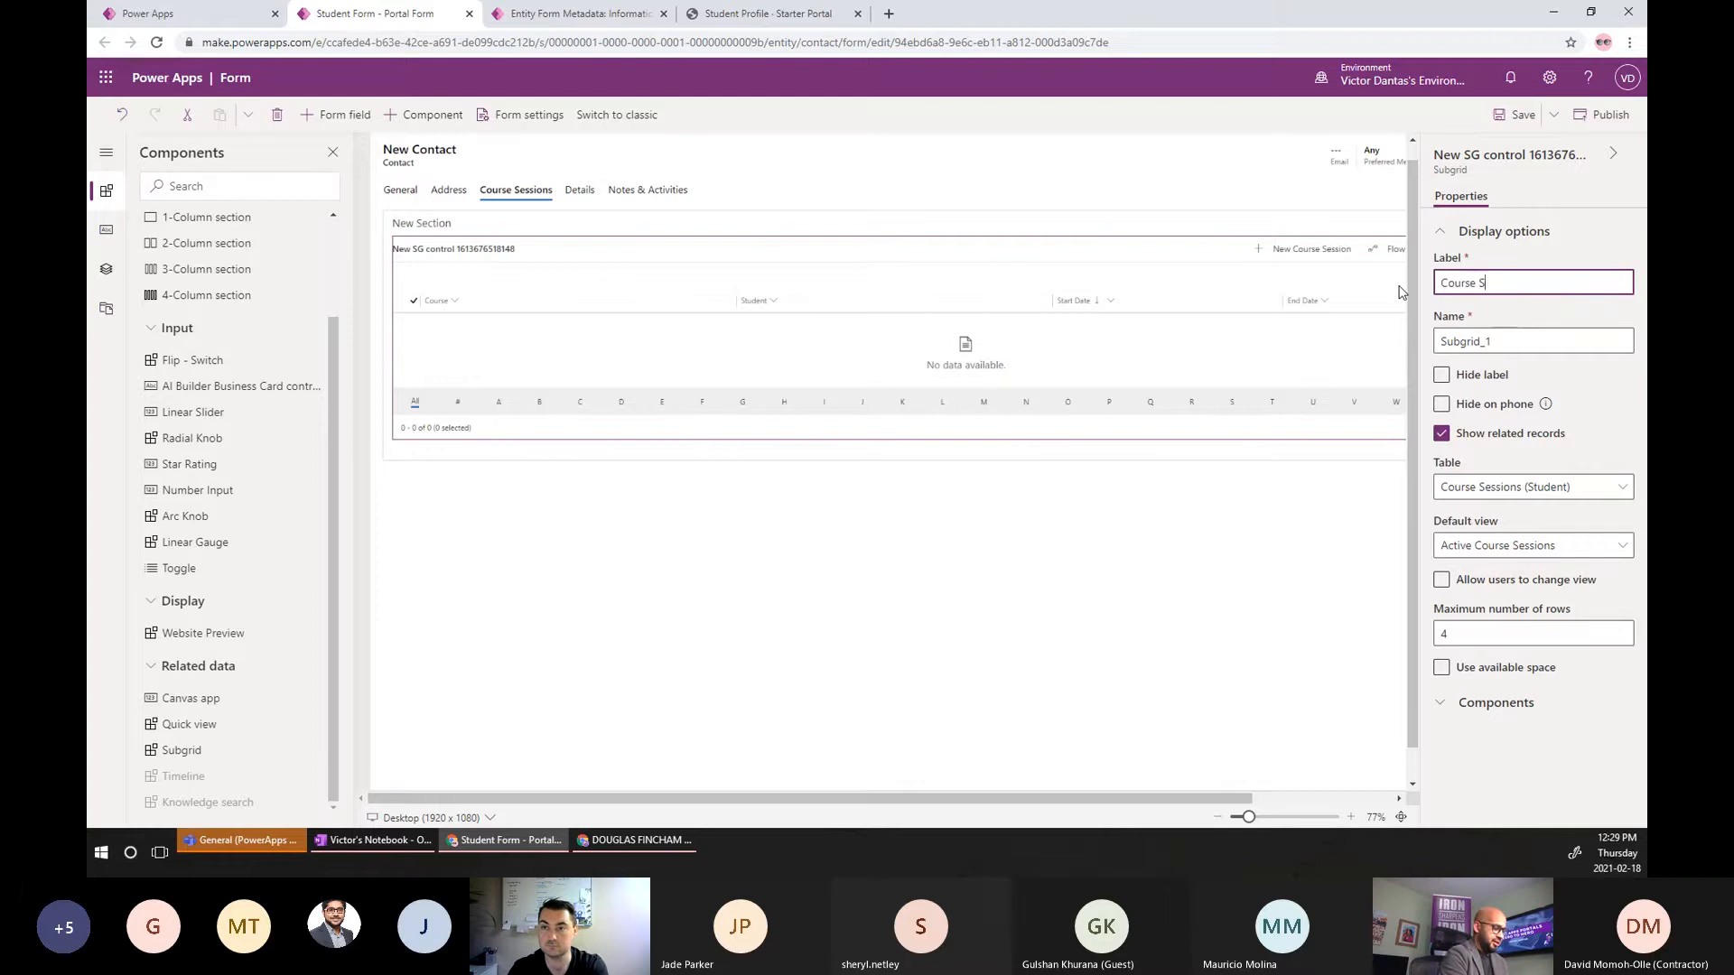
pyautogui.write('essions')
pyautogui.press('Tab')
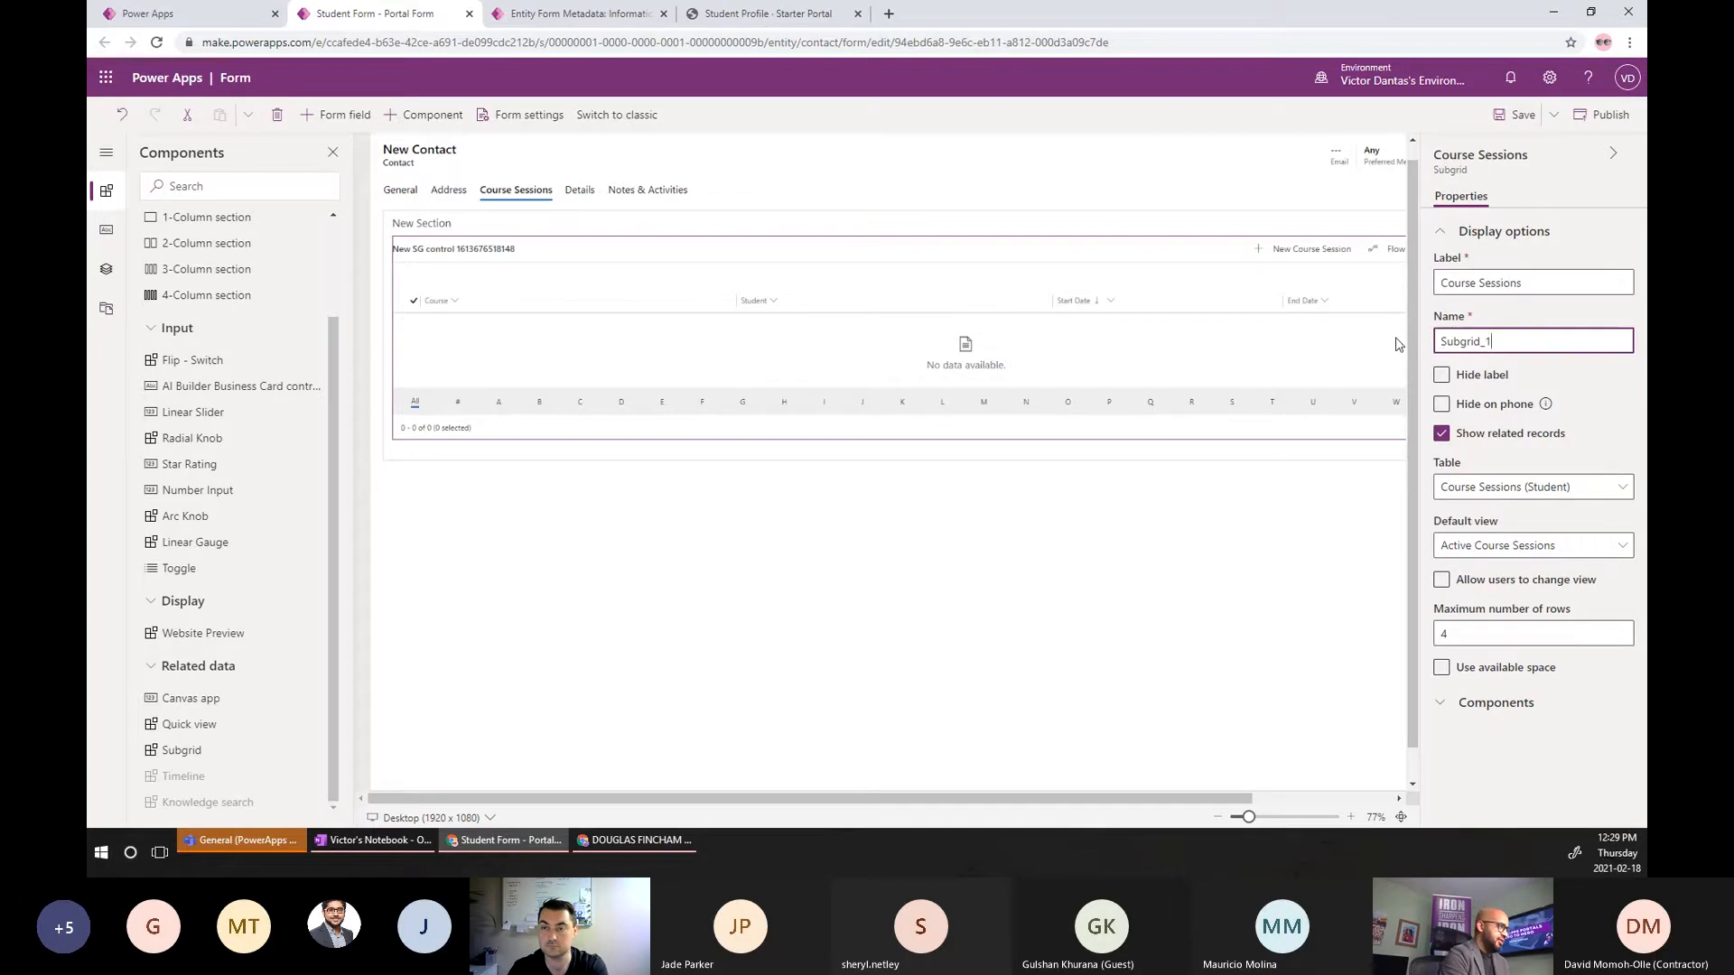
pyautogui.hotkey('ctrl', 'a')
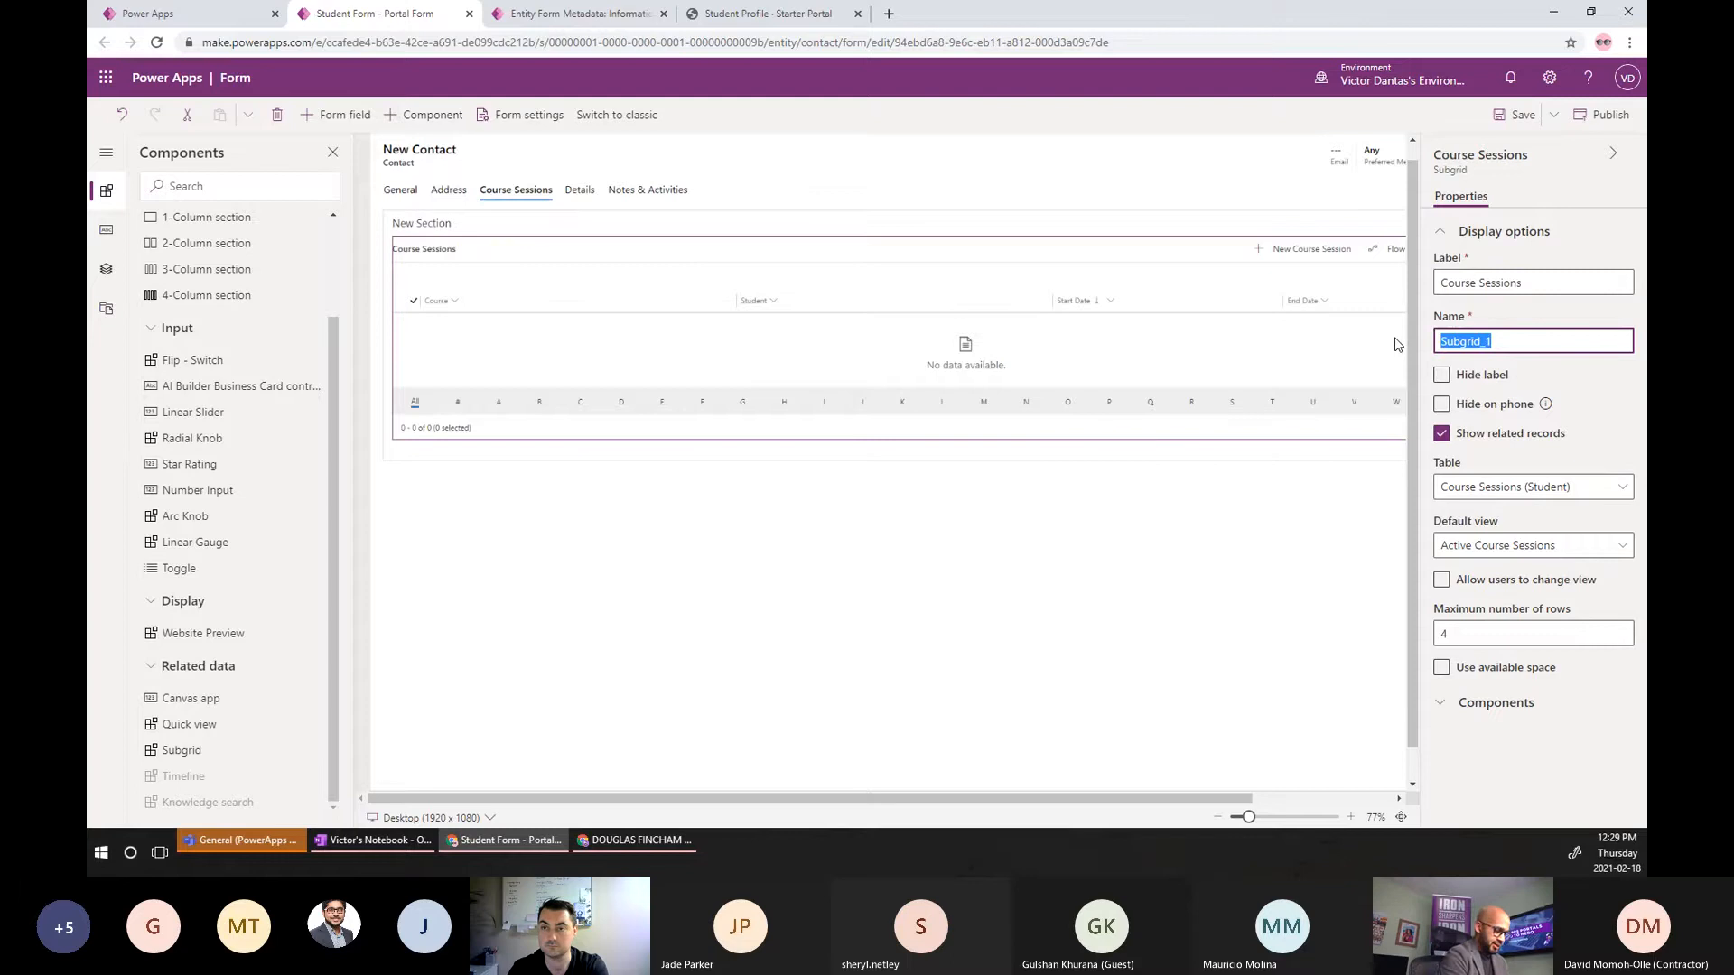
pyautogui.write('gridCourse')
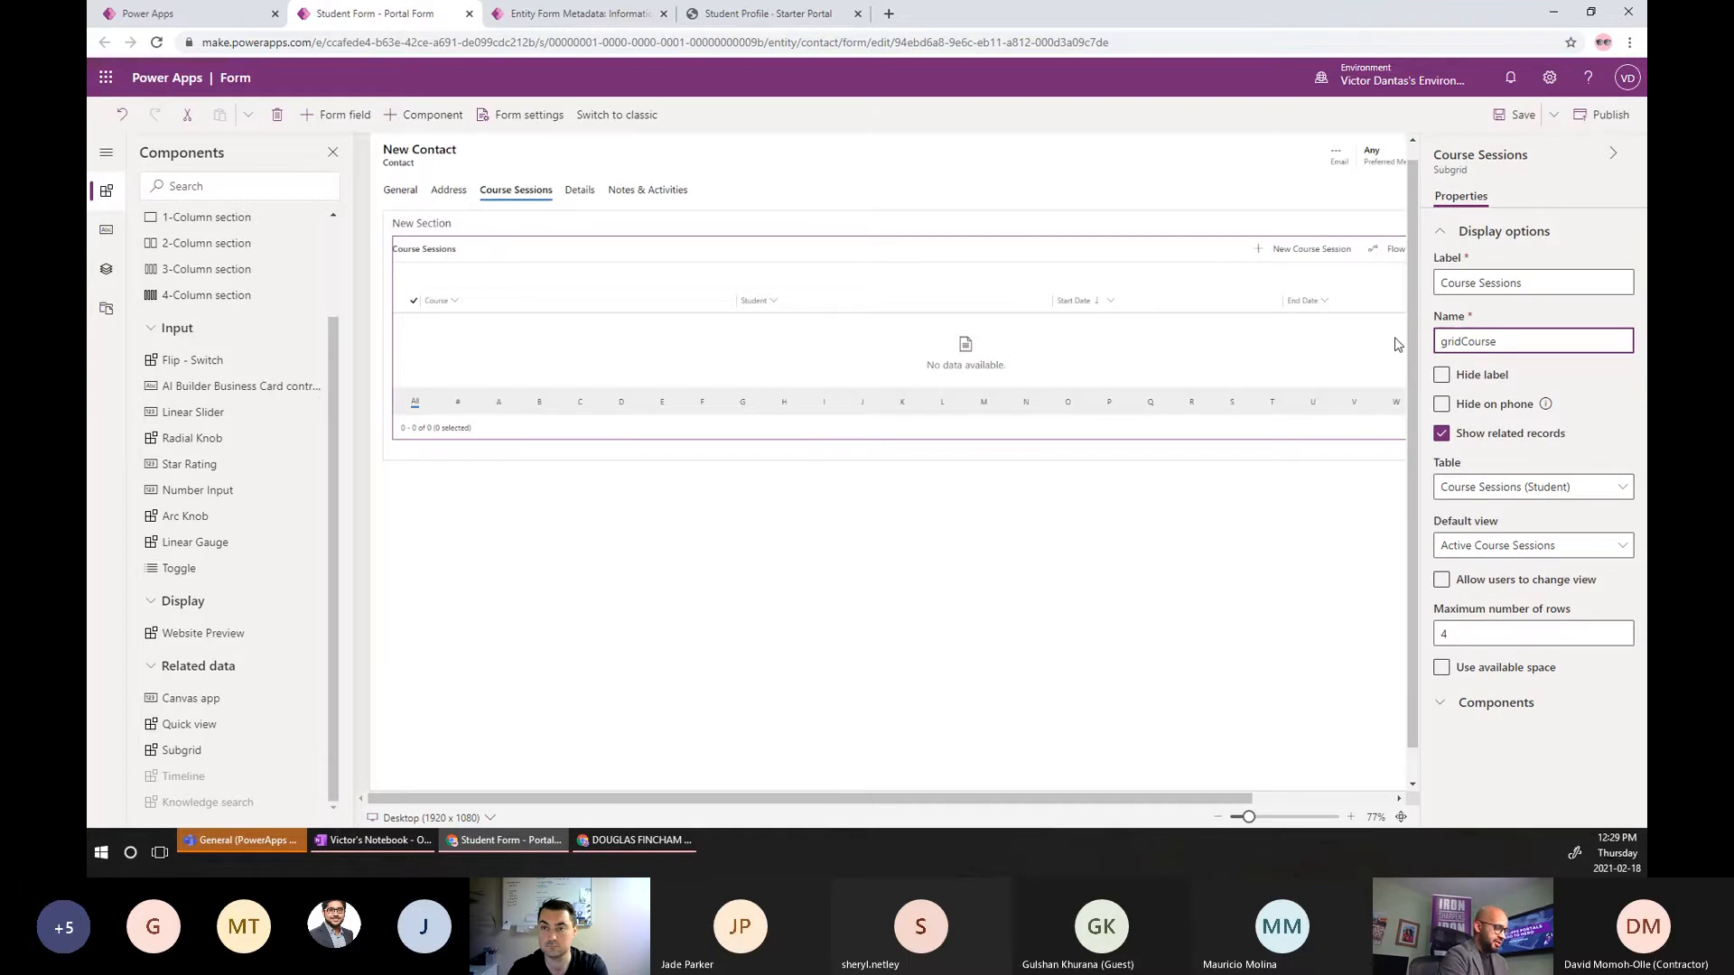
pyautogui.write('Sessions')
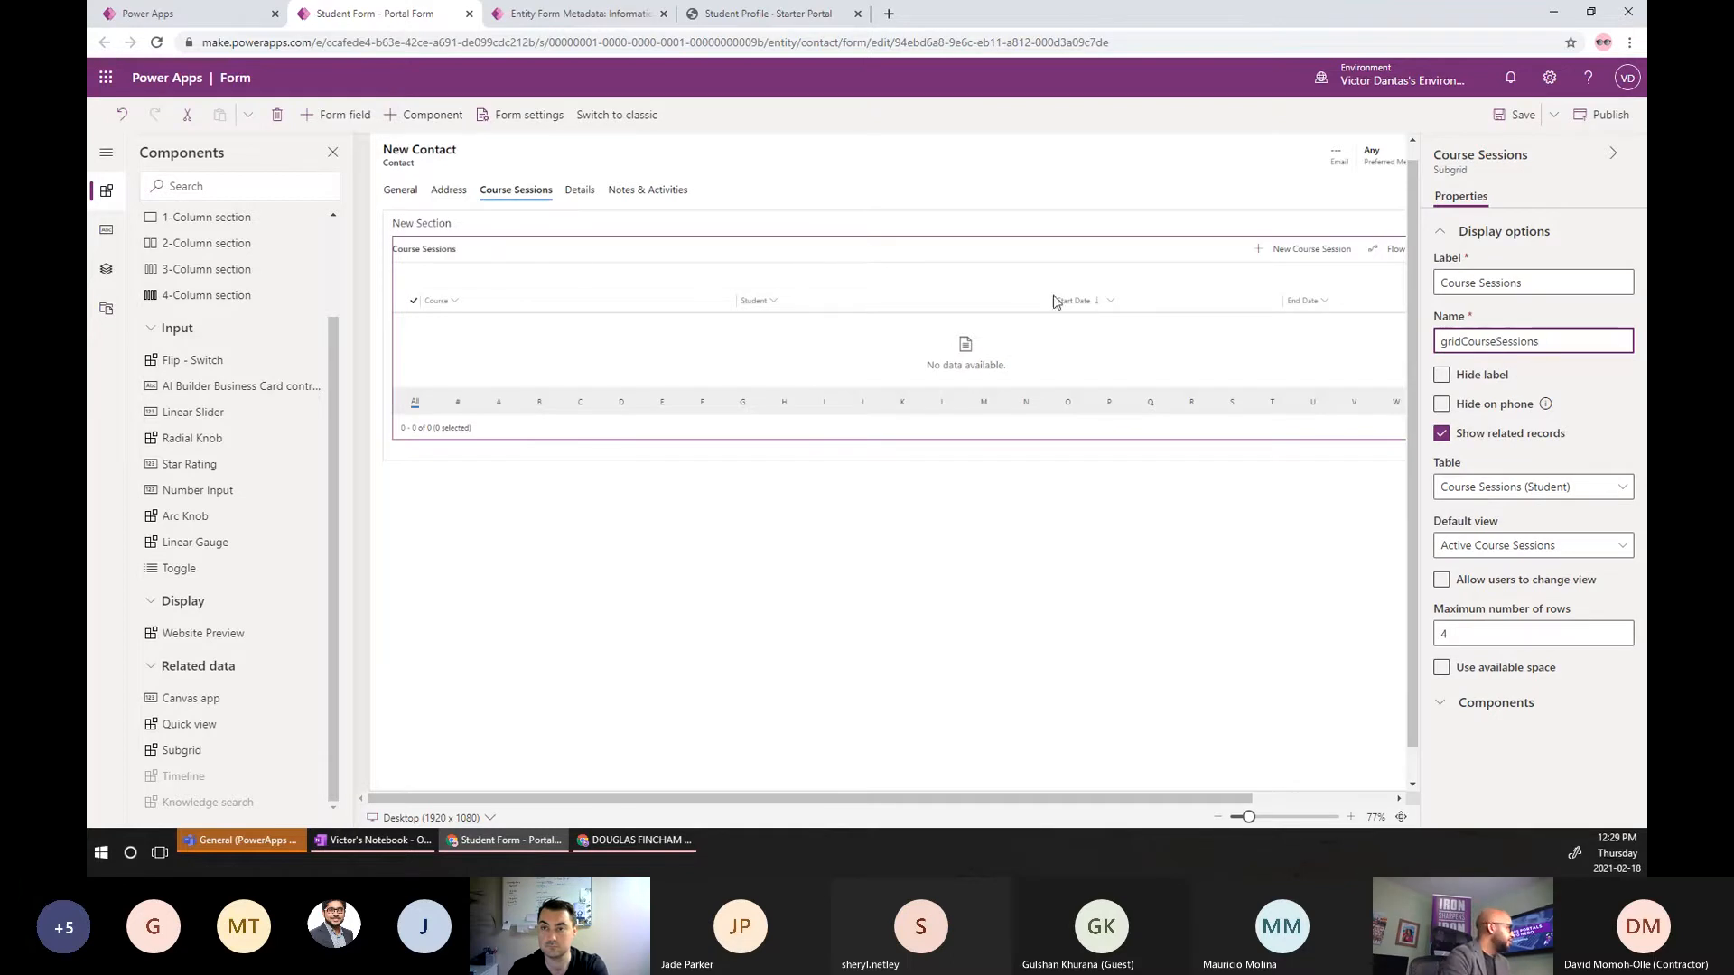
# Hide the new section's label, review the General, Address and Course Sessions tabs, then save and publish.
pyautogui.click(446, 233)
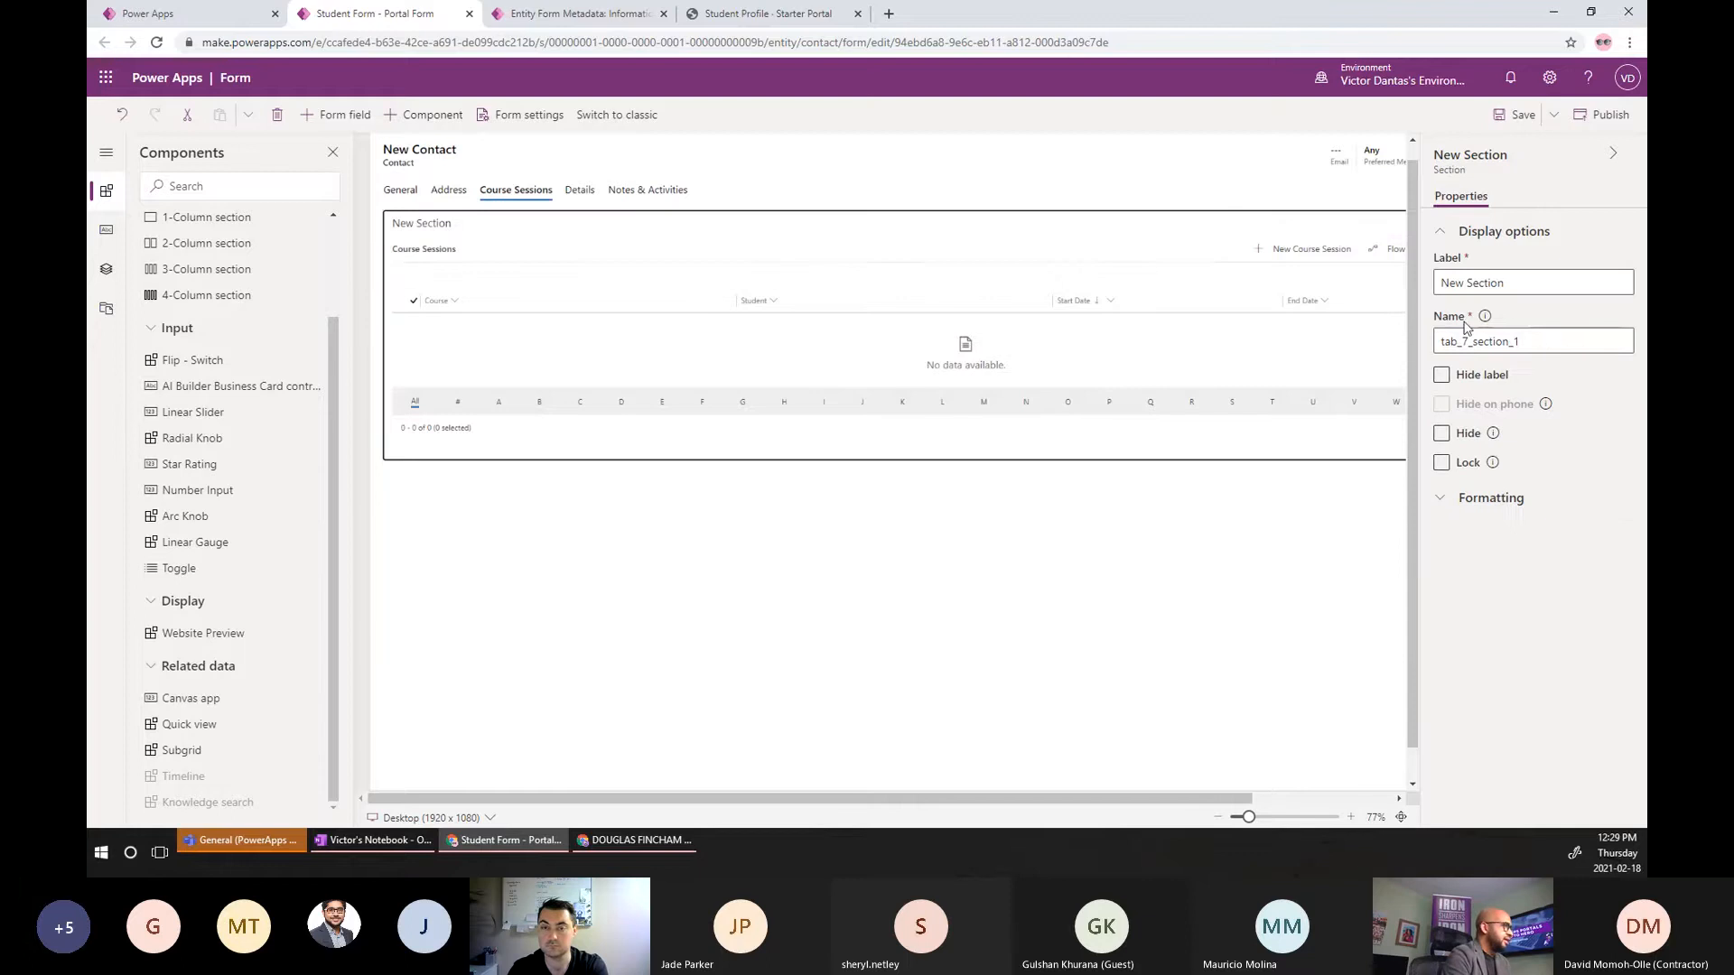
pyautogui.click(1441, 378)
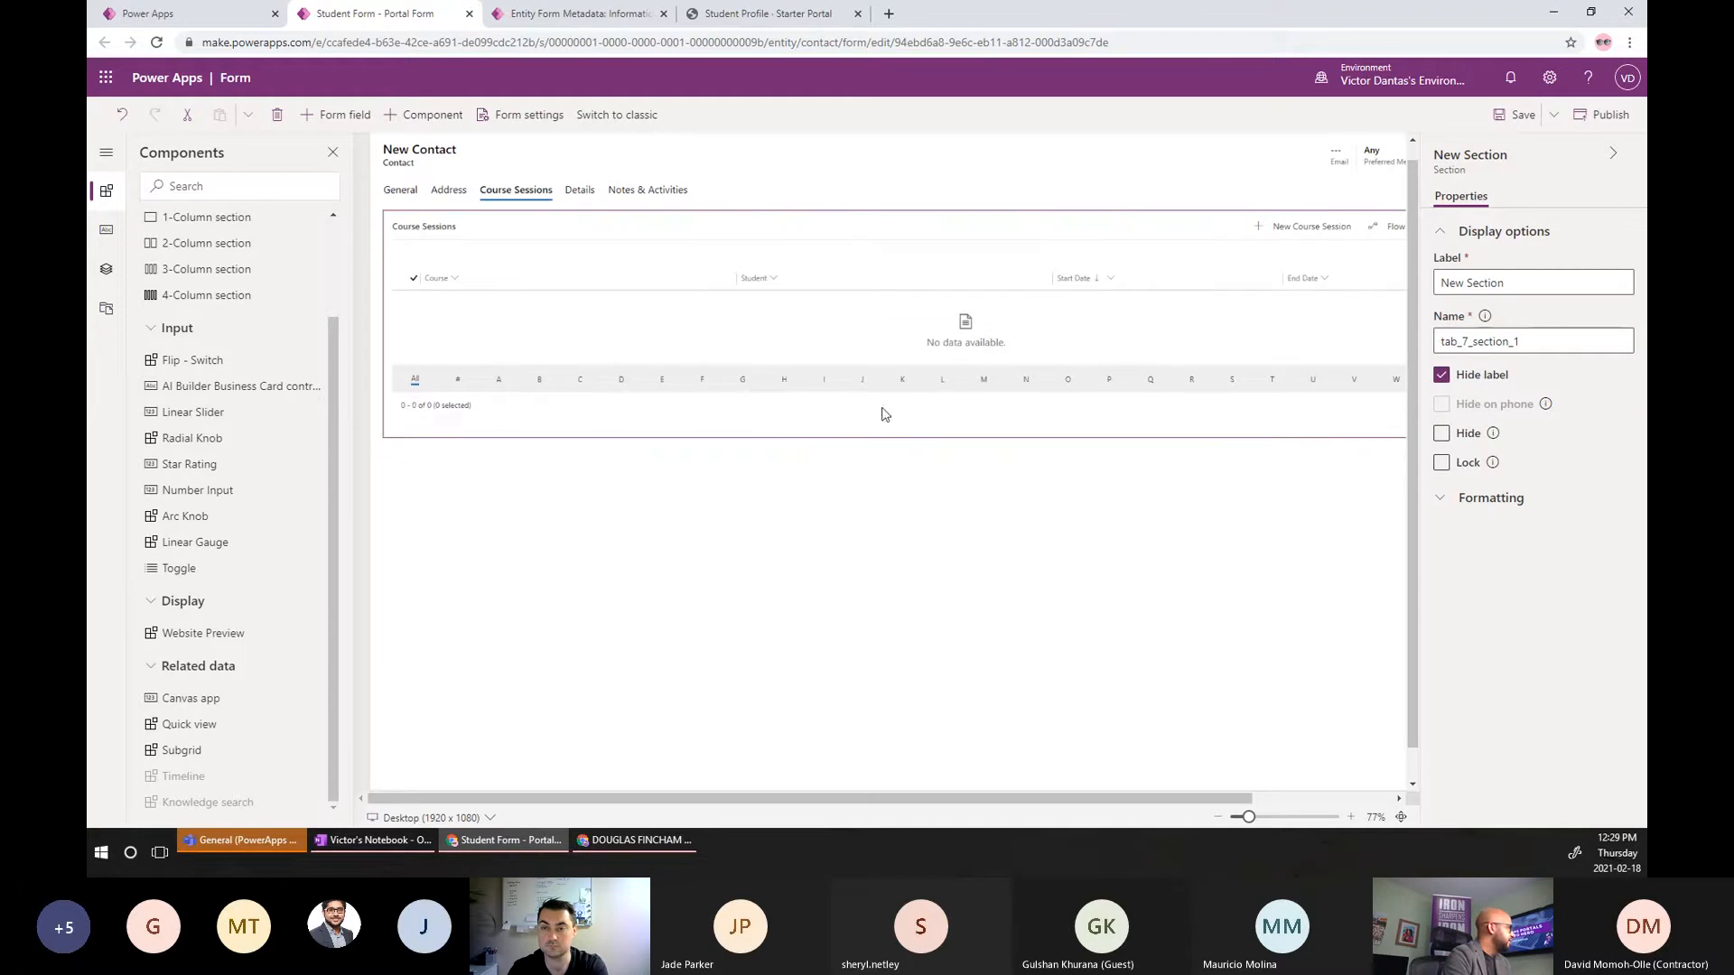
pyautogui.click(391, 189)
pyautogui.click(450, 193)
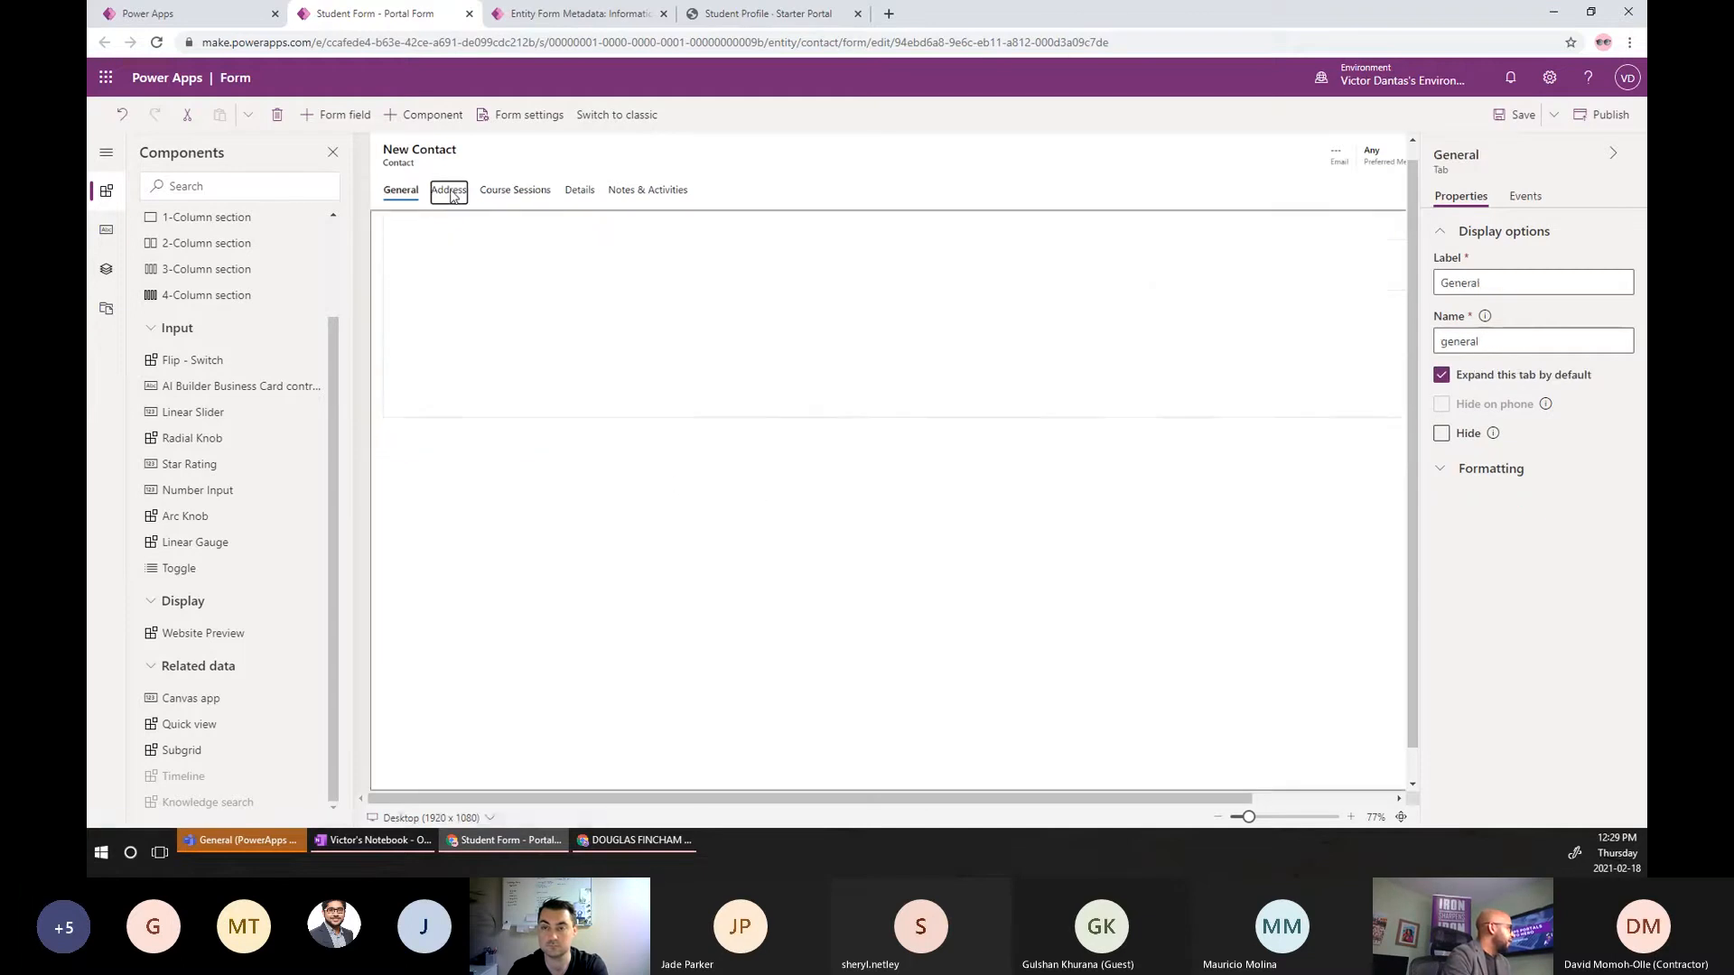
pyautogui.click(513, 190)
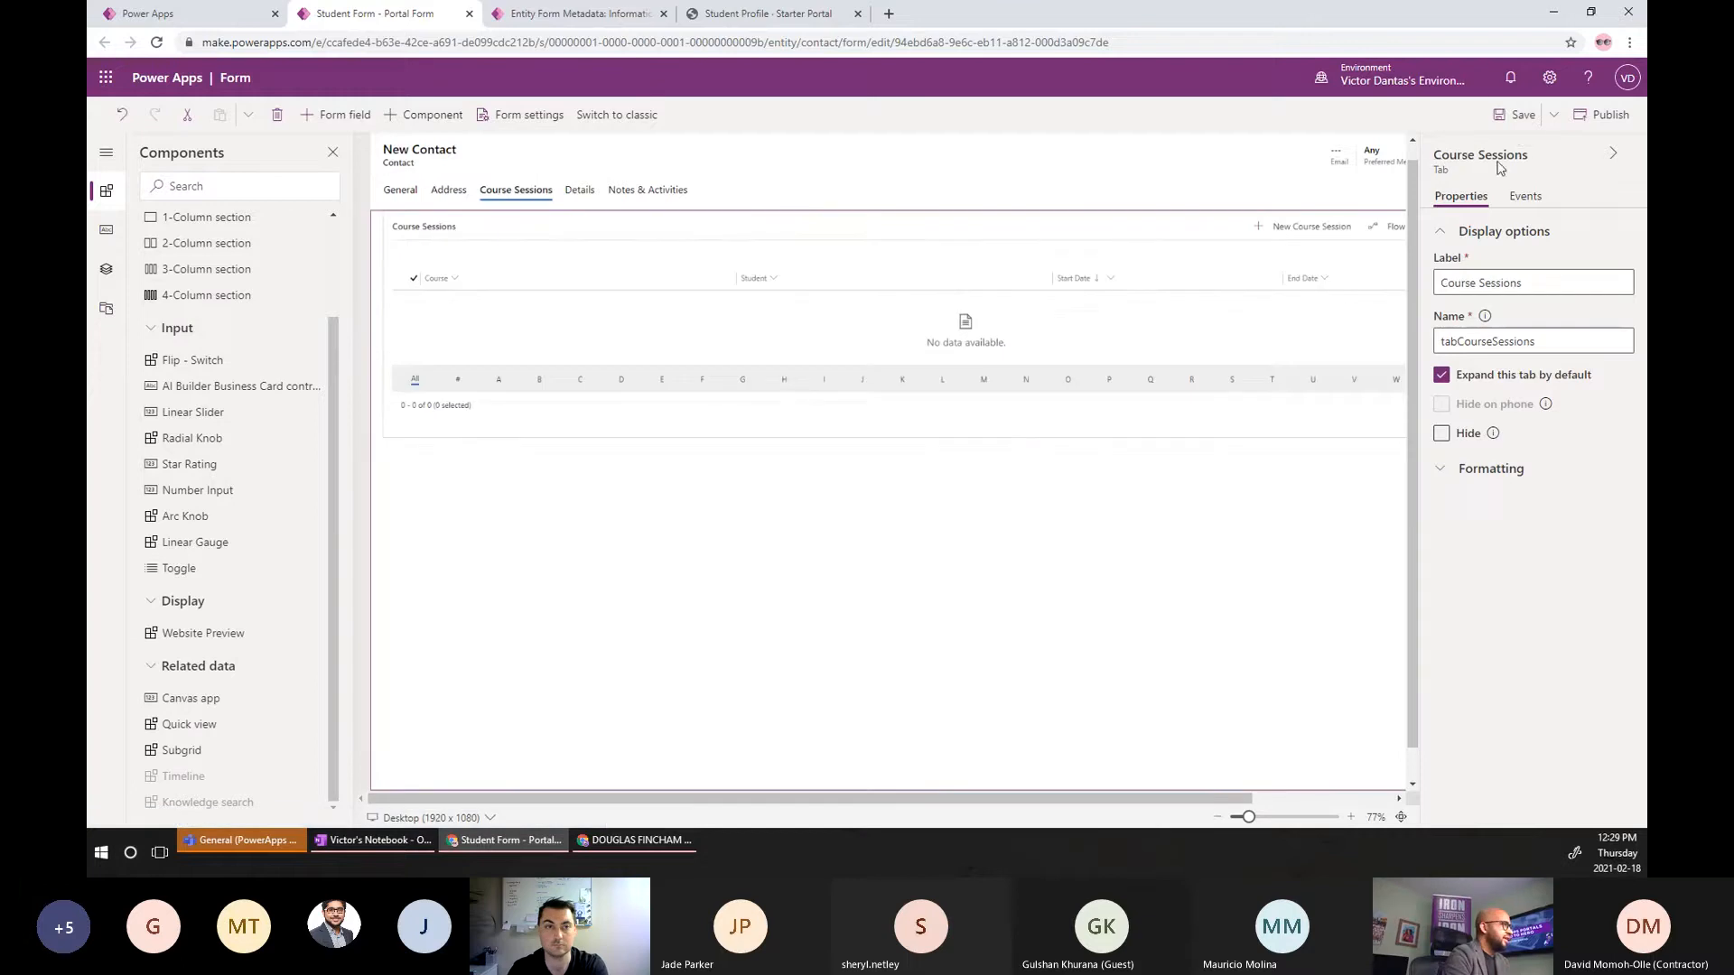
pyautogui.click(1519, 119)
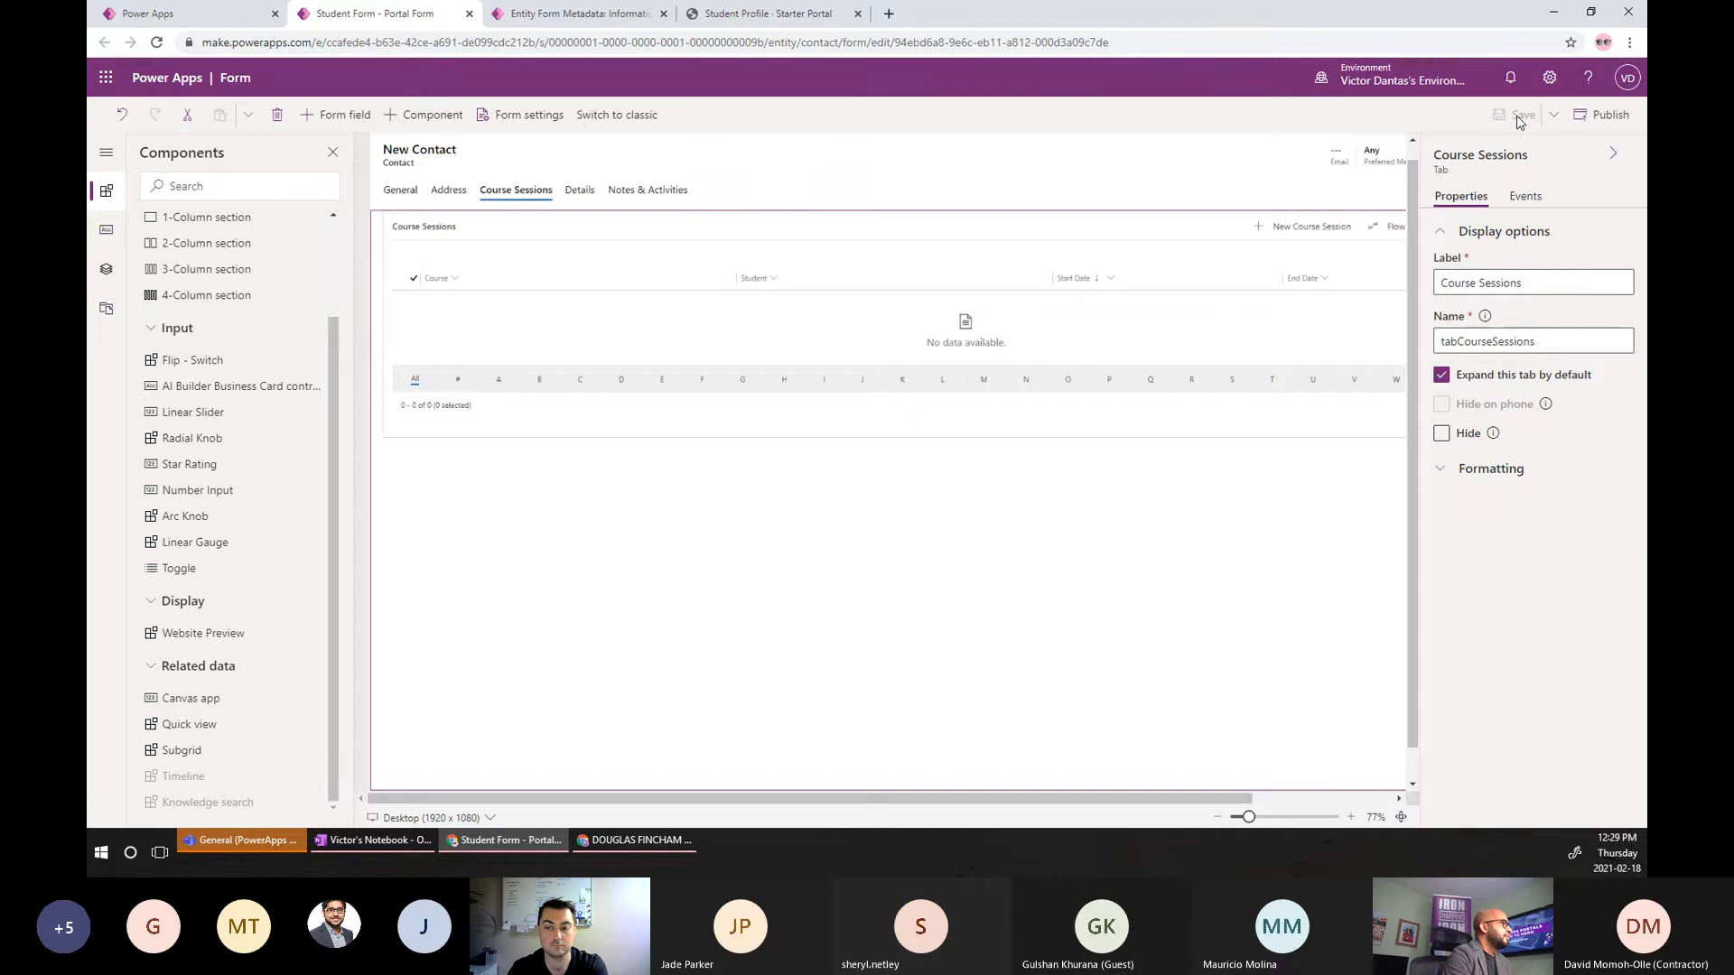
pyautogui.click(1598, 118)
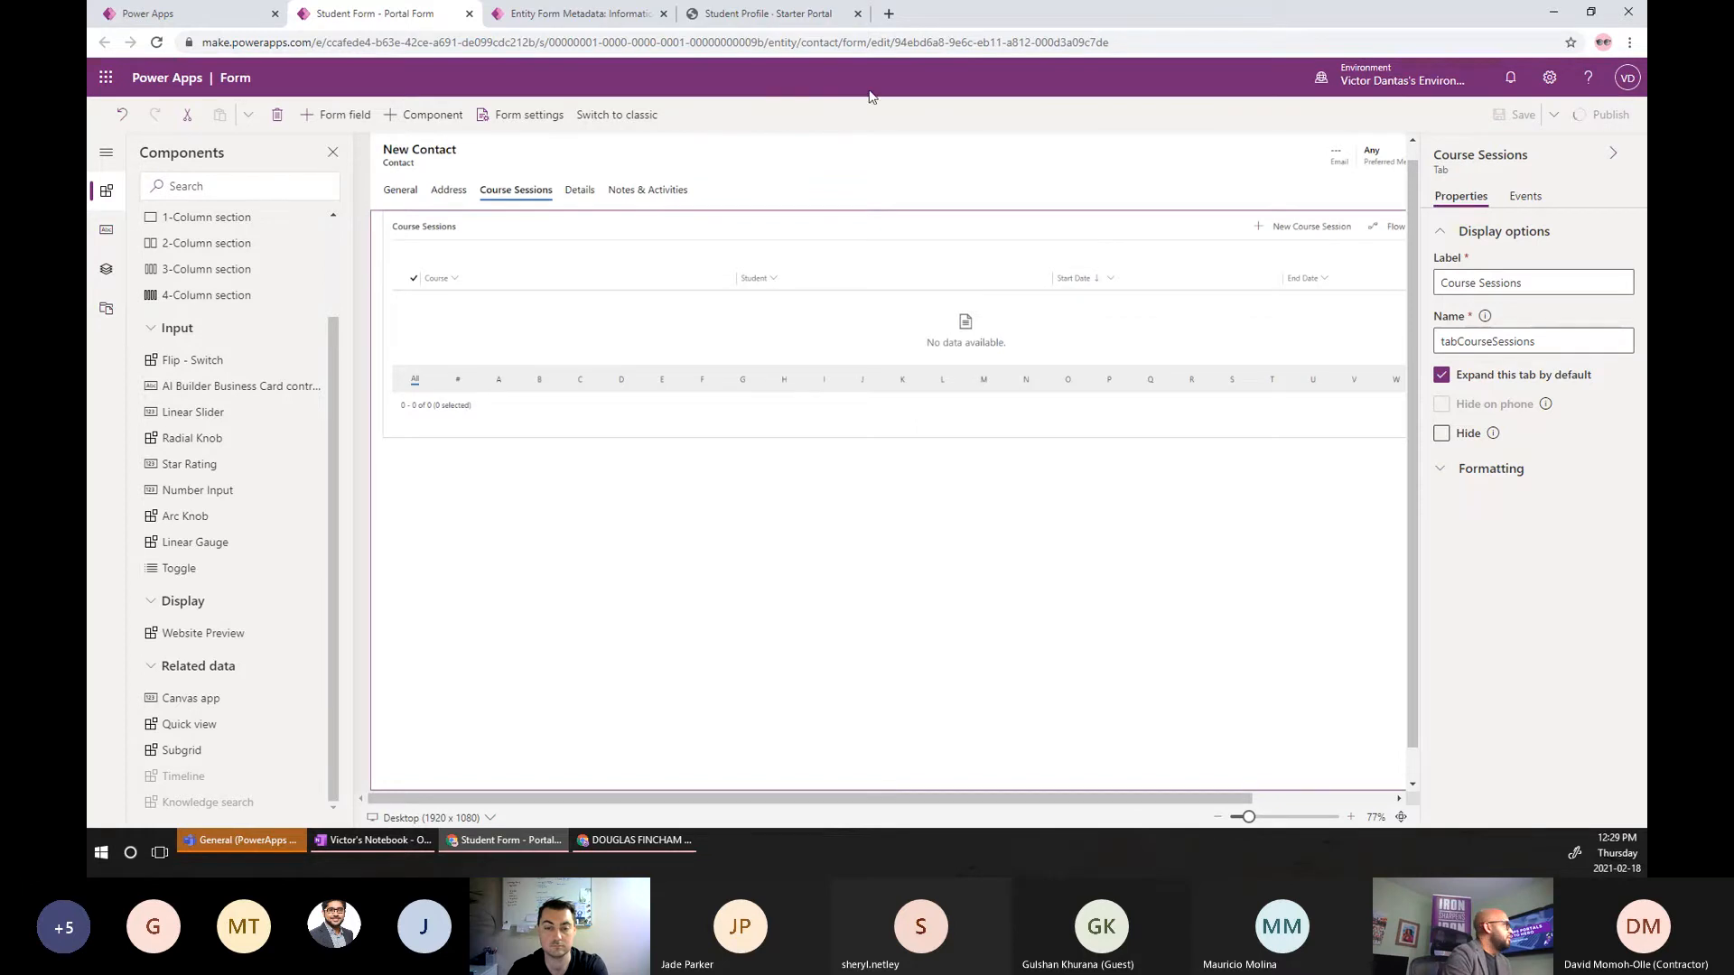
# Discard the unsaved metadata record, open the Student Profile entity form, and copy its name.
pyautogui.click(595, 16)
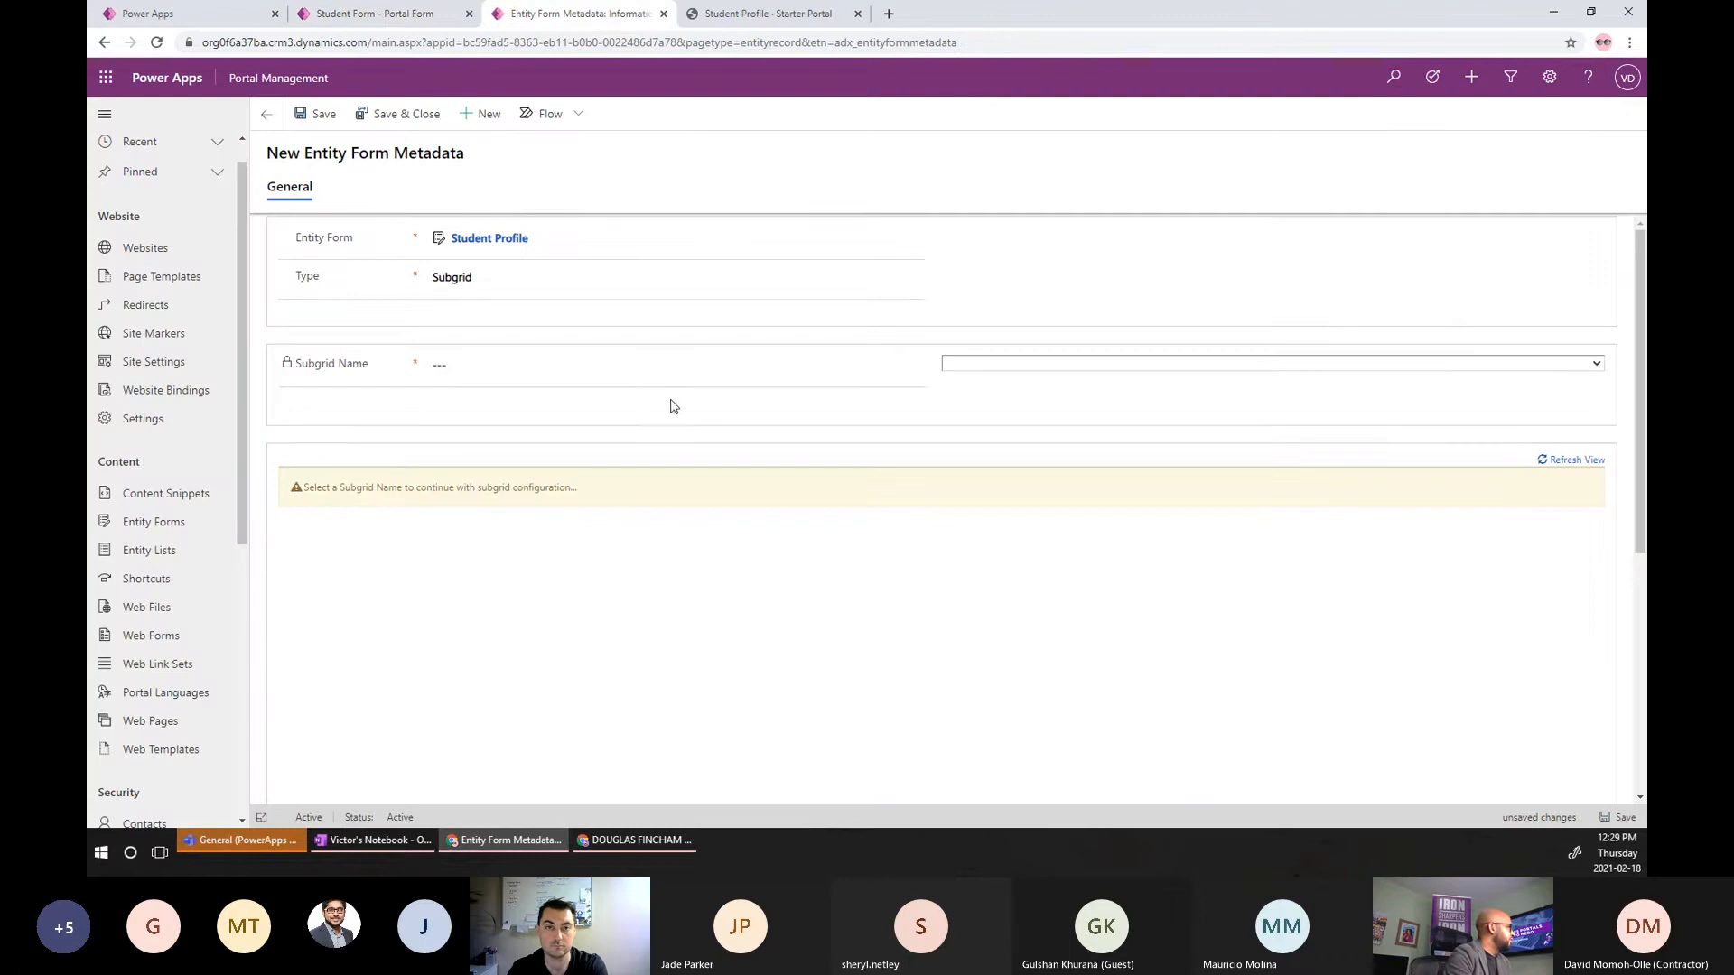
pyautogui.click(477, 240)
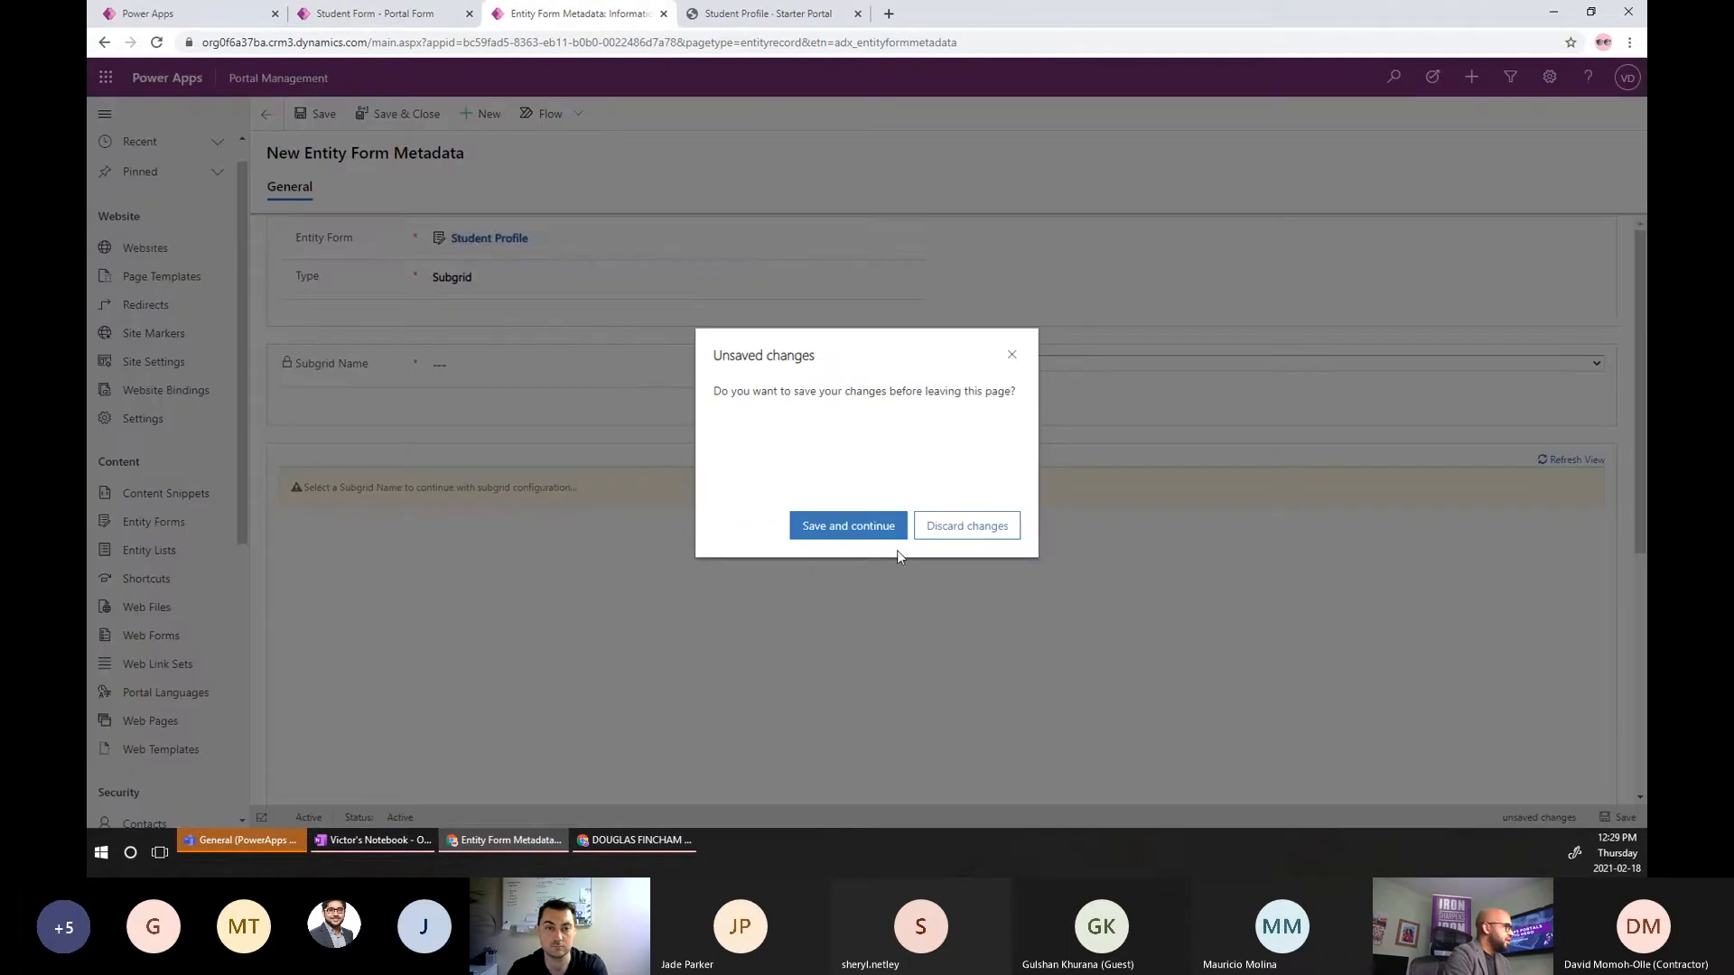
pyautogui.click(944, 535)
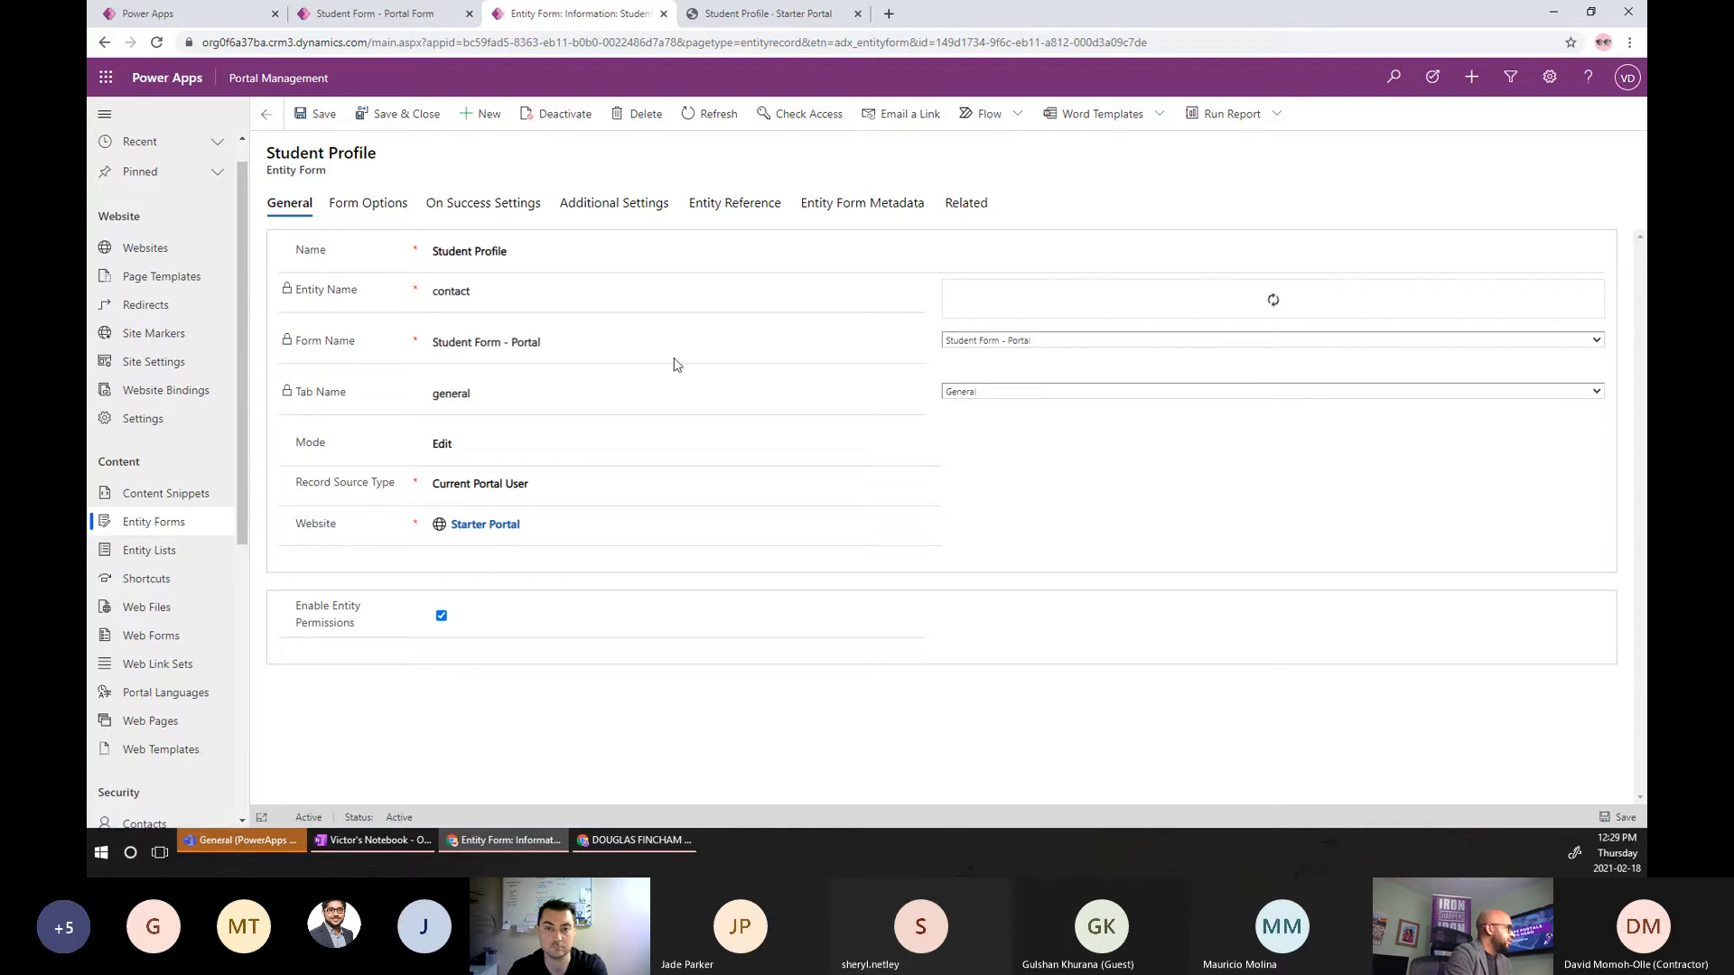
pyautogui.click(519, 252)
pyautogui.hotkey('ctrl', 'a')
pyautogui.hotkey('ctrl', 'c')
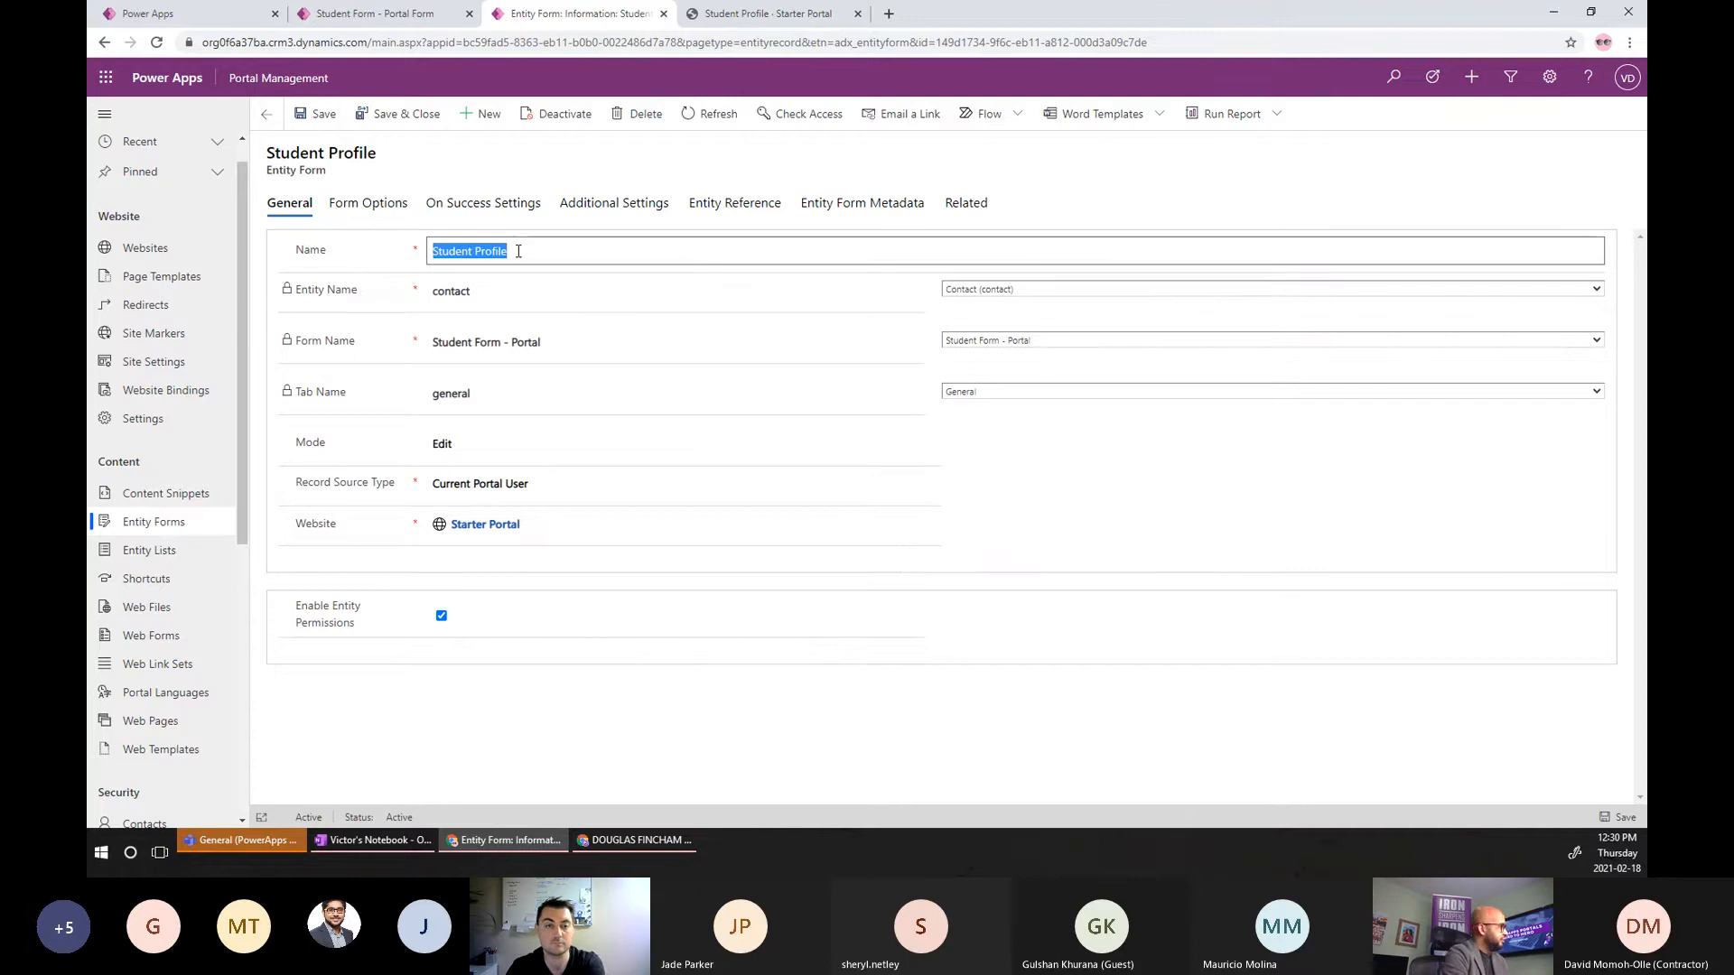
# Start a new entity form 'Student Profile - Address' on the contact entity's Student Form - Portal.
pyautogui.click(489, 118)
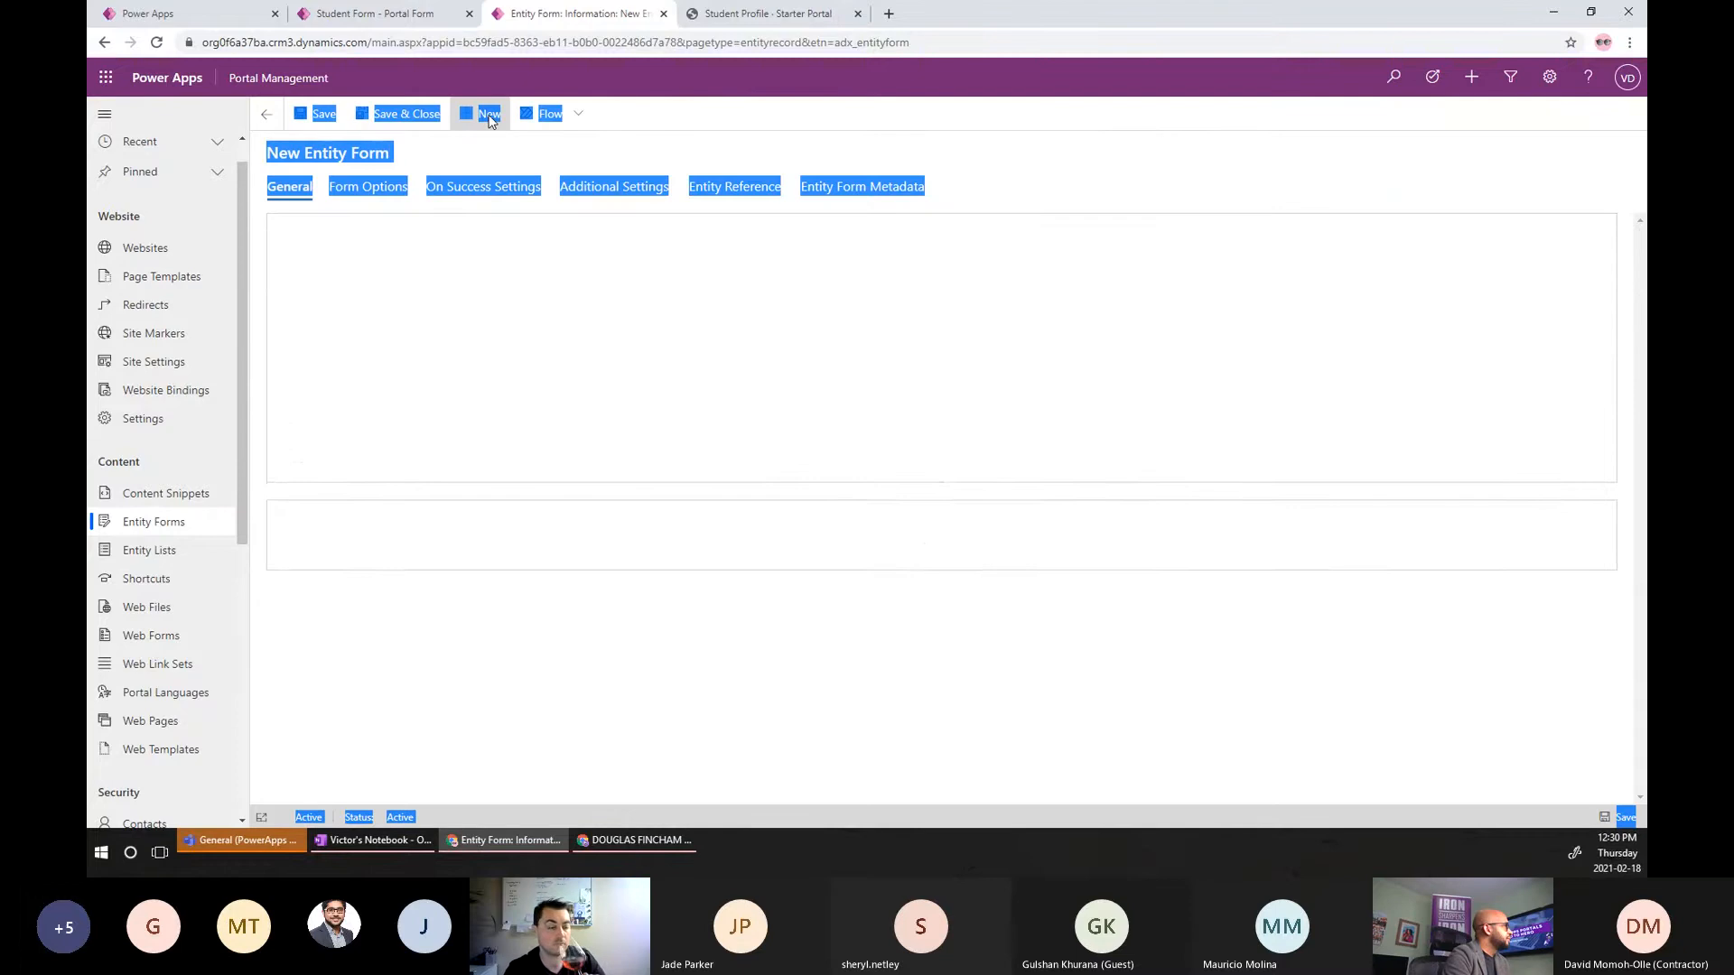
pyautogui.click(468, 236)
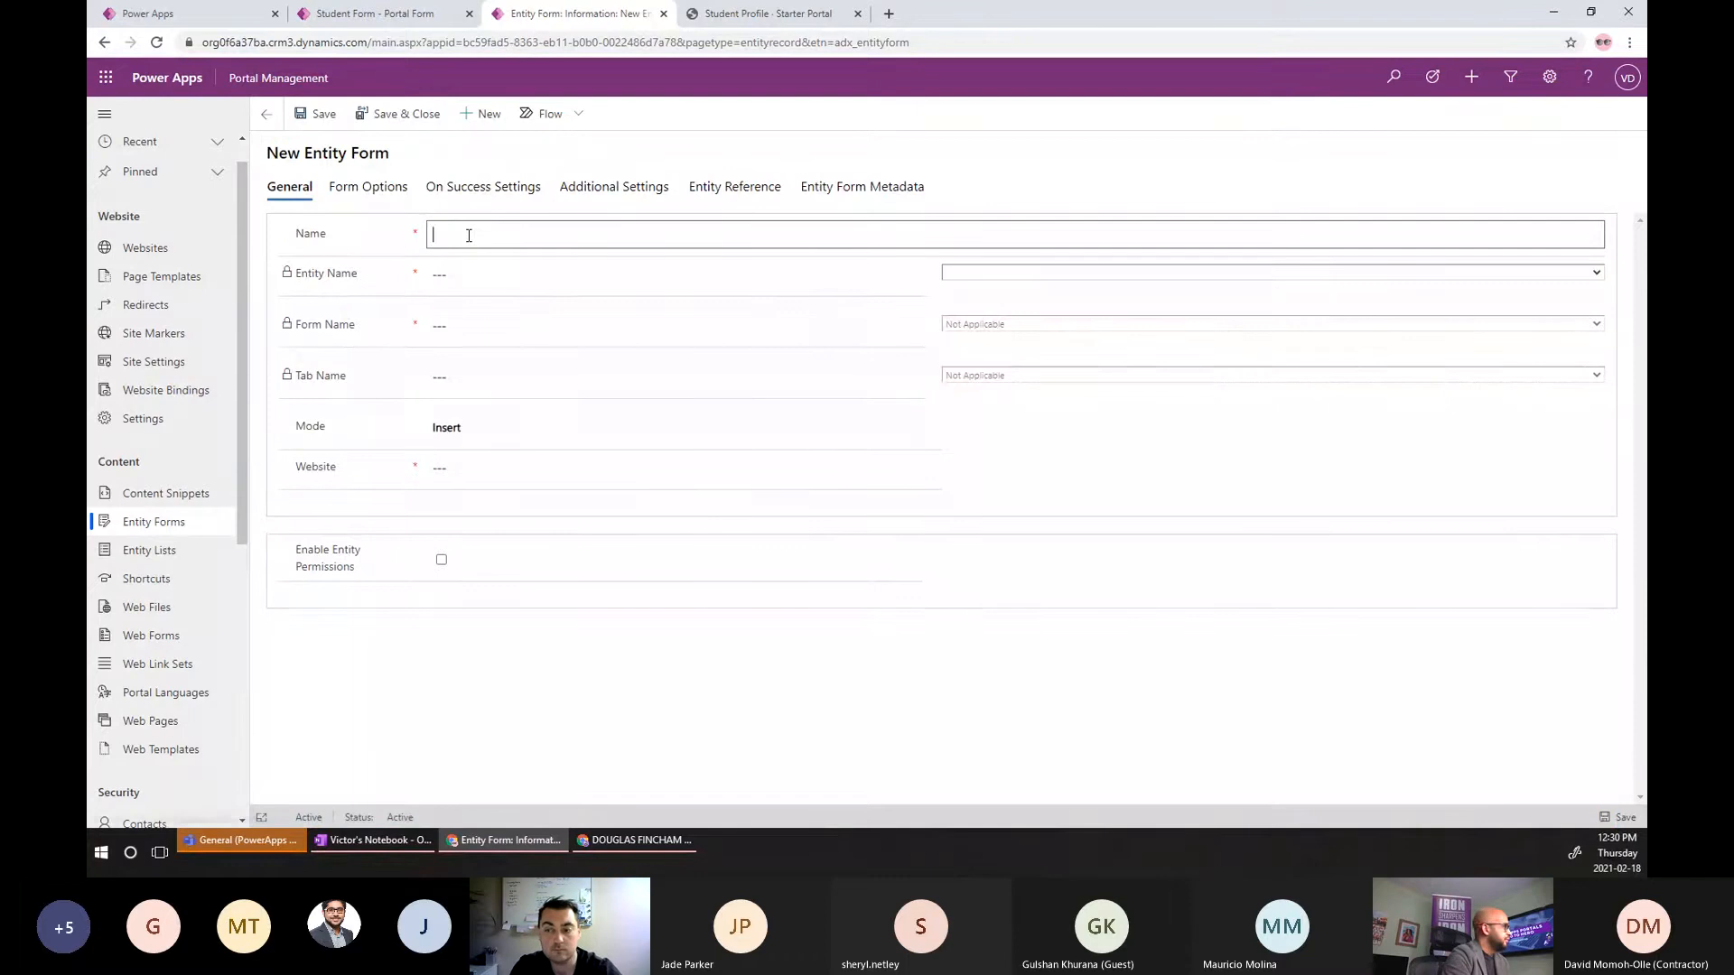
pyautogui.hotkey('ctrl', 'v')
pyautogui.write('- Add')
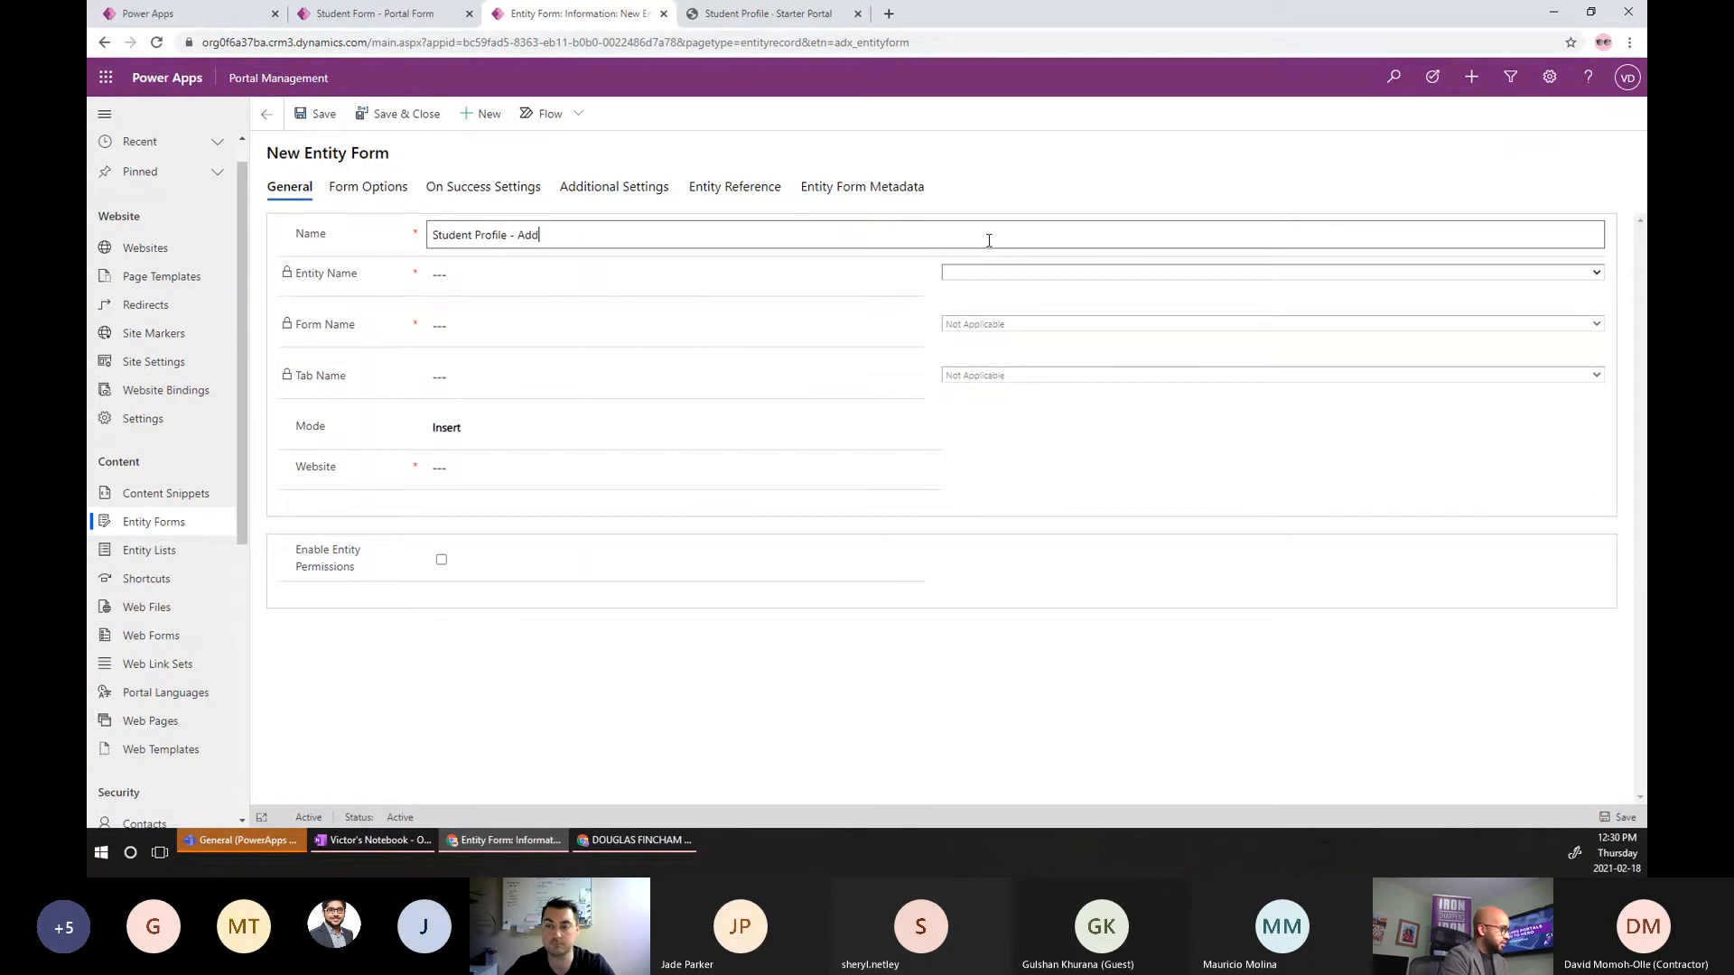
pyautogui.click(1023, 271)
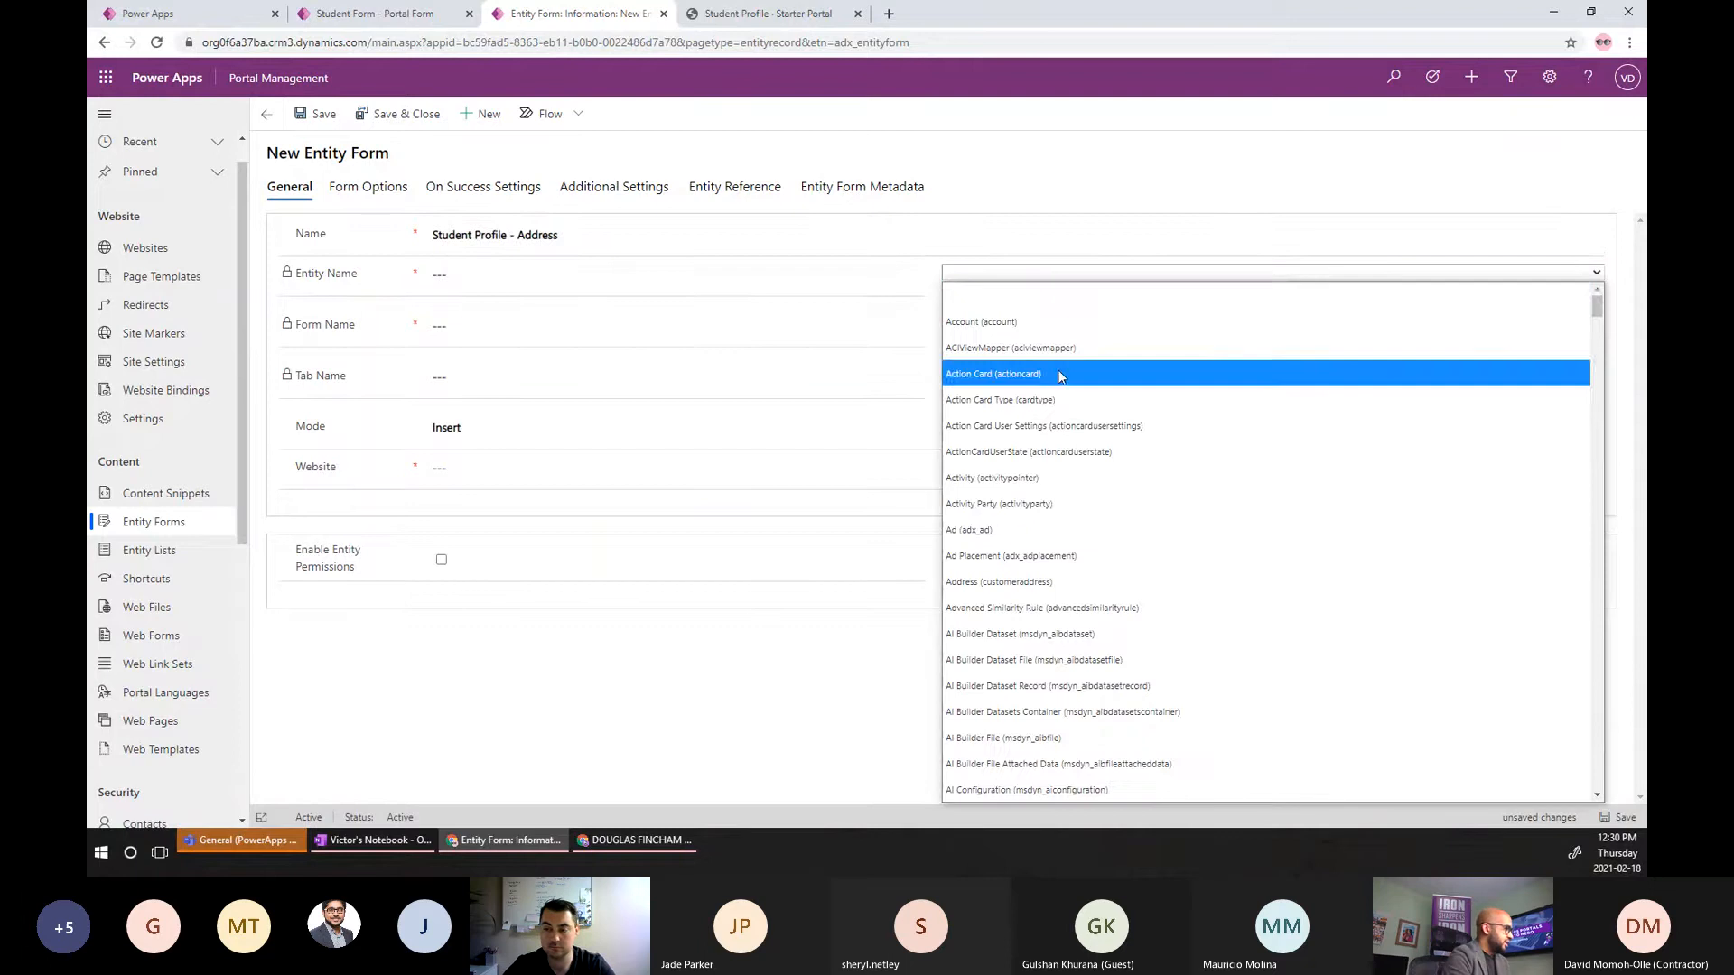
pyautogui.scroll(-15, 1061, 375)
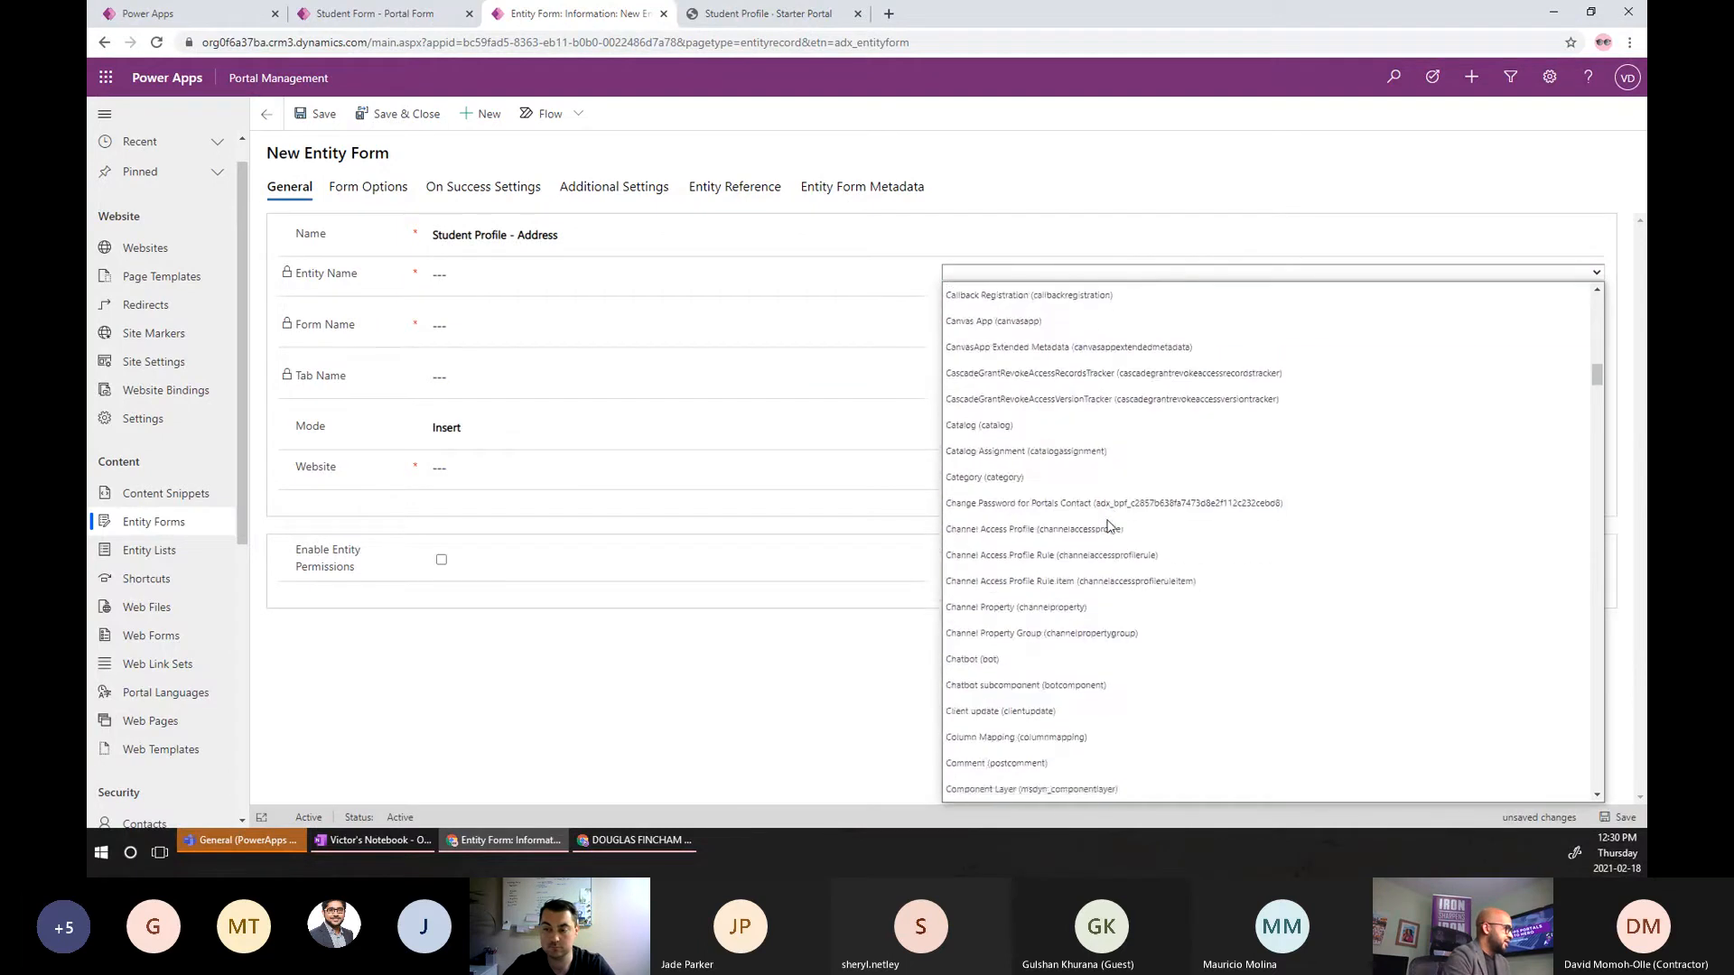
pyautogui.scroll(-7, 1084, 623)
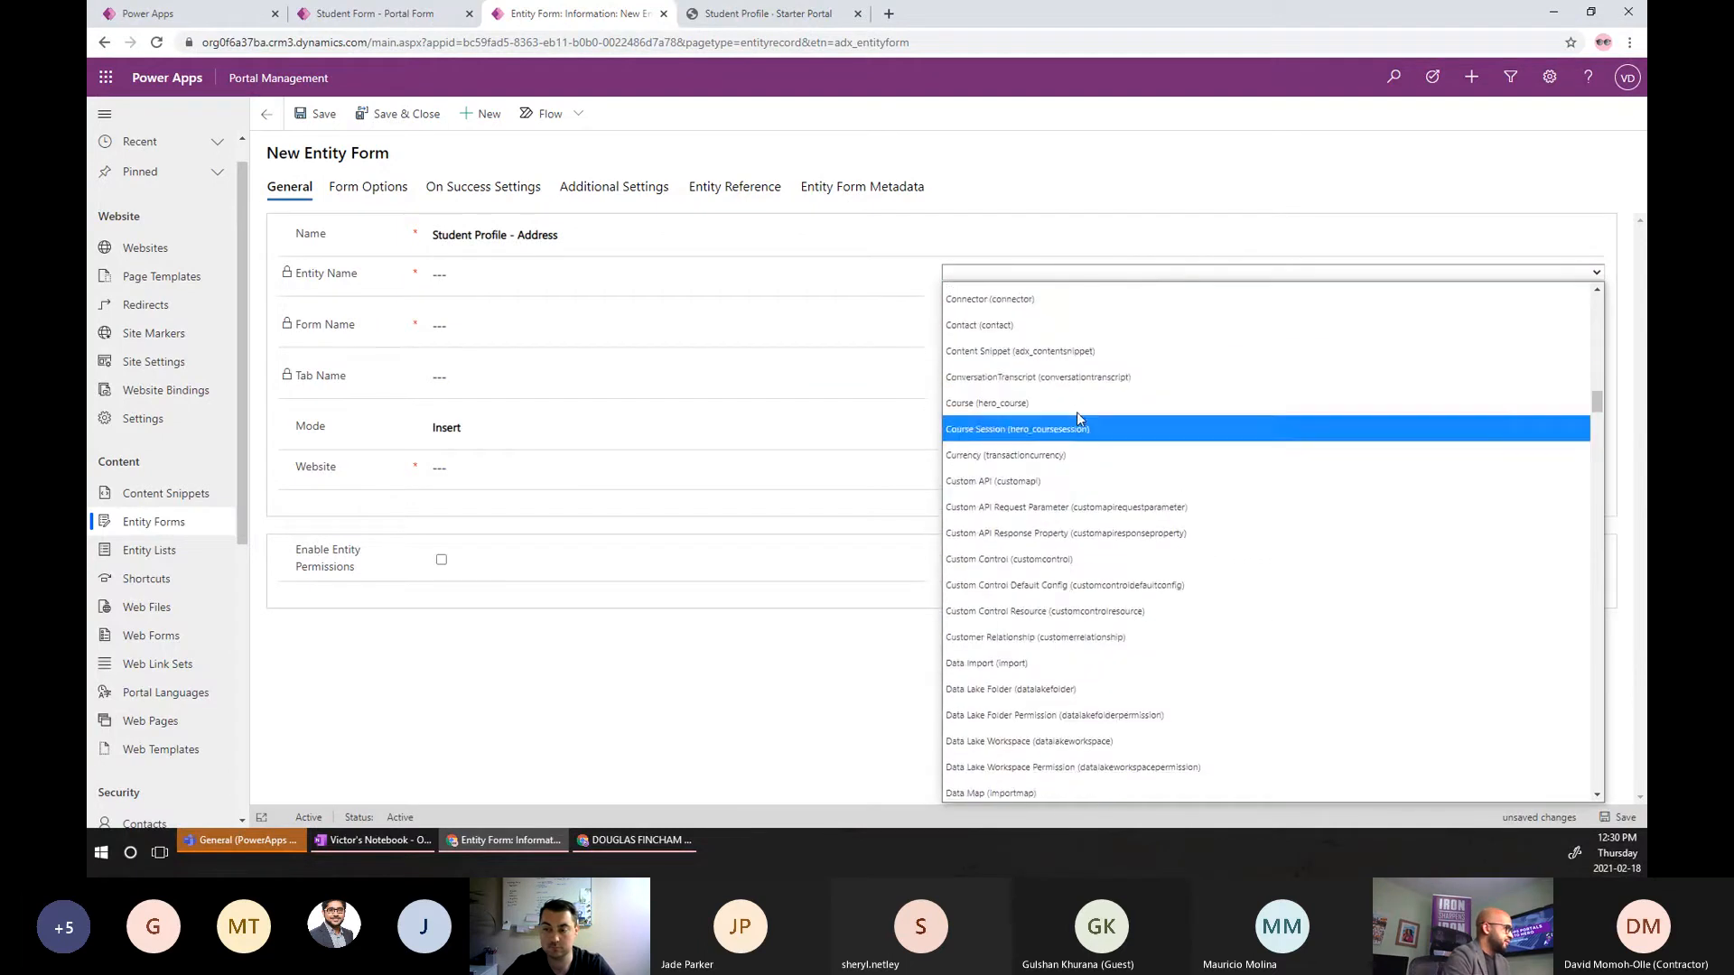
pyautogui.scroll(3, 1075, 425)
pyautogui.click(1031, 569)
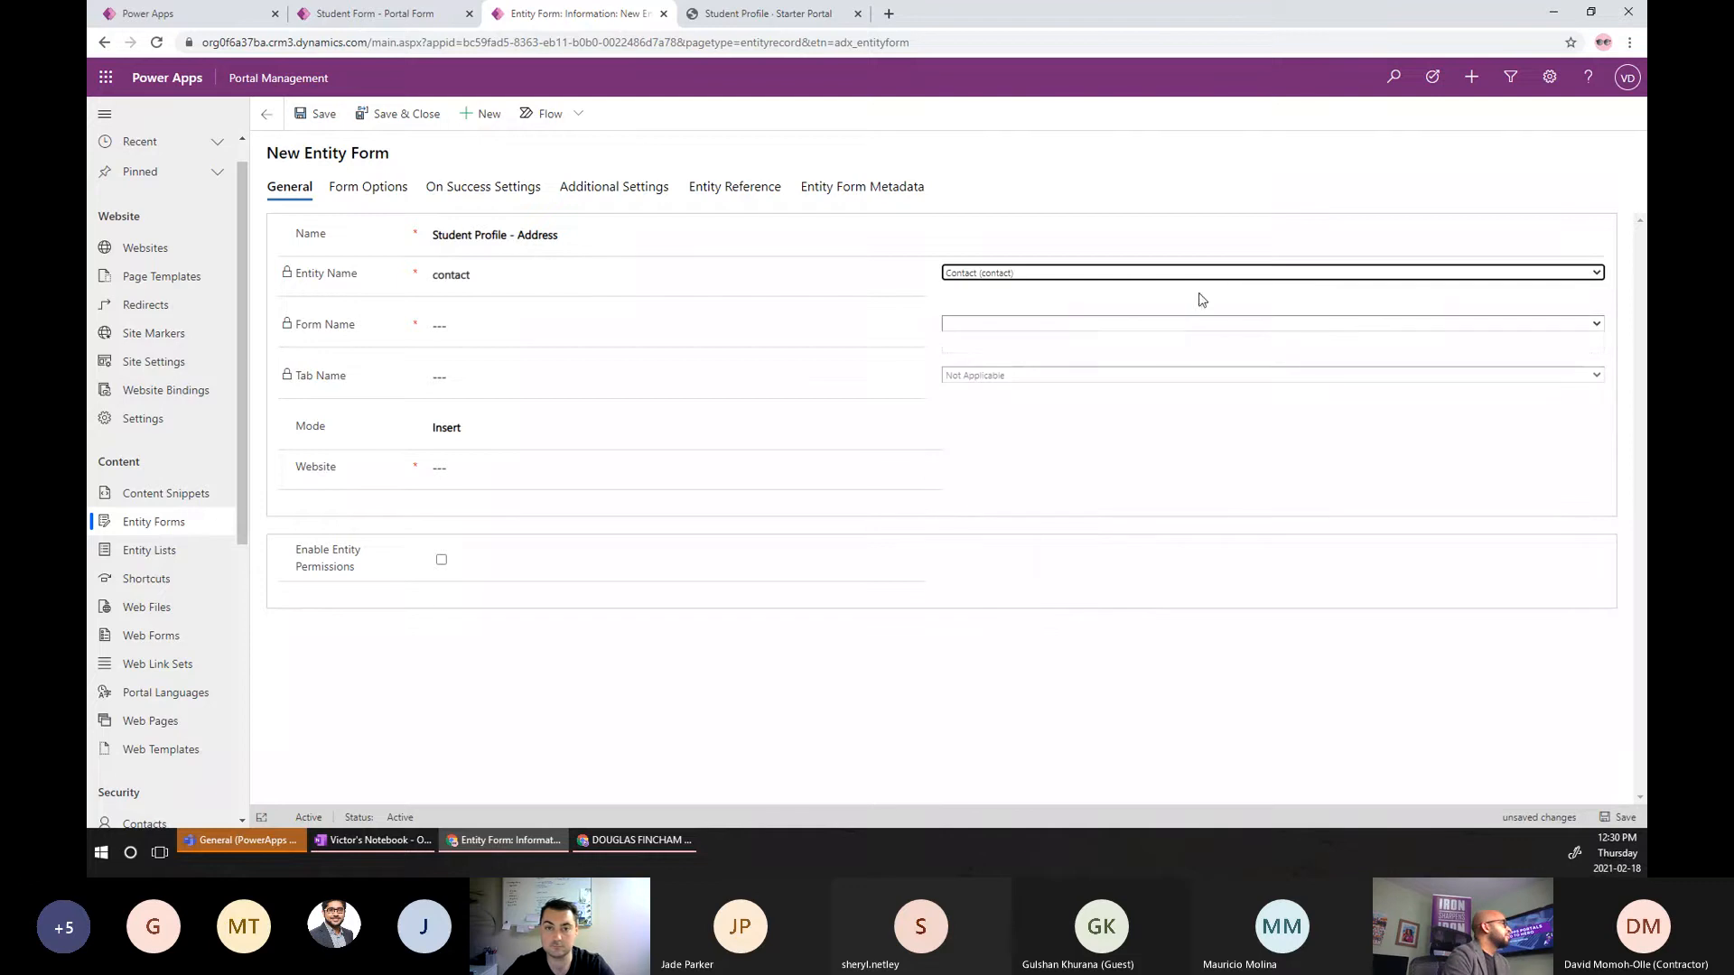
pyautogui.click(1165, 324)
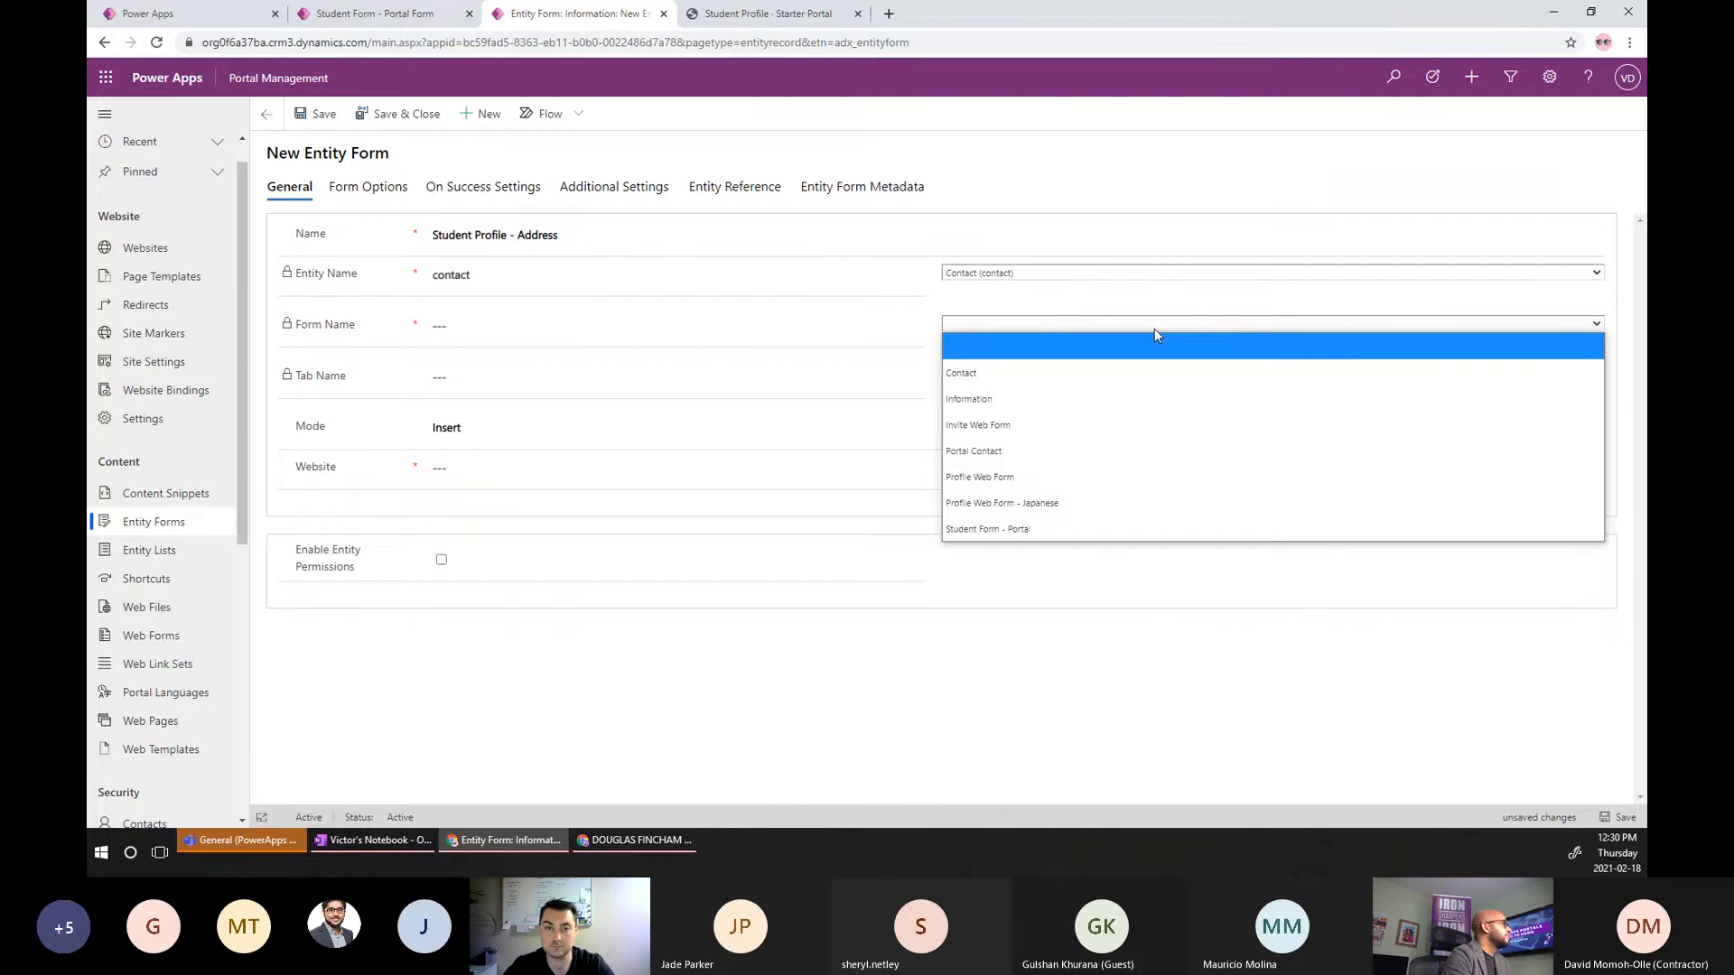
pyautogui.click(1002, 529)
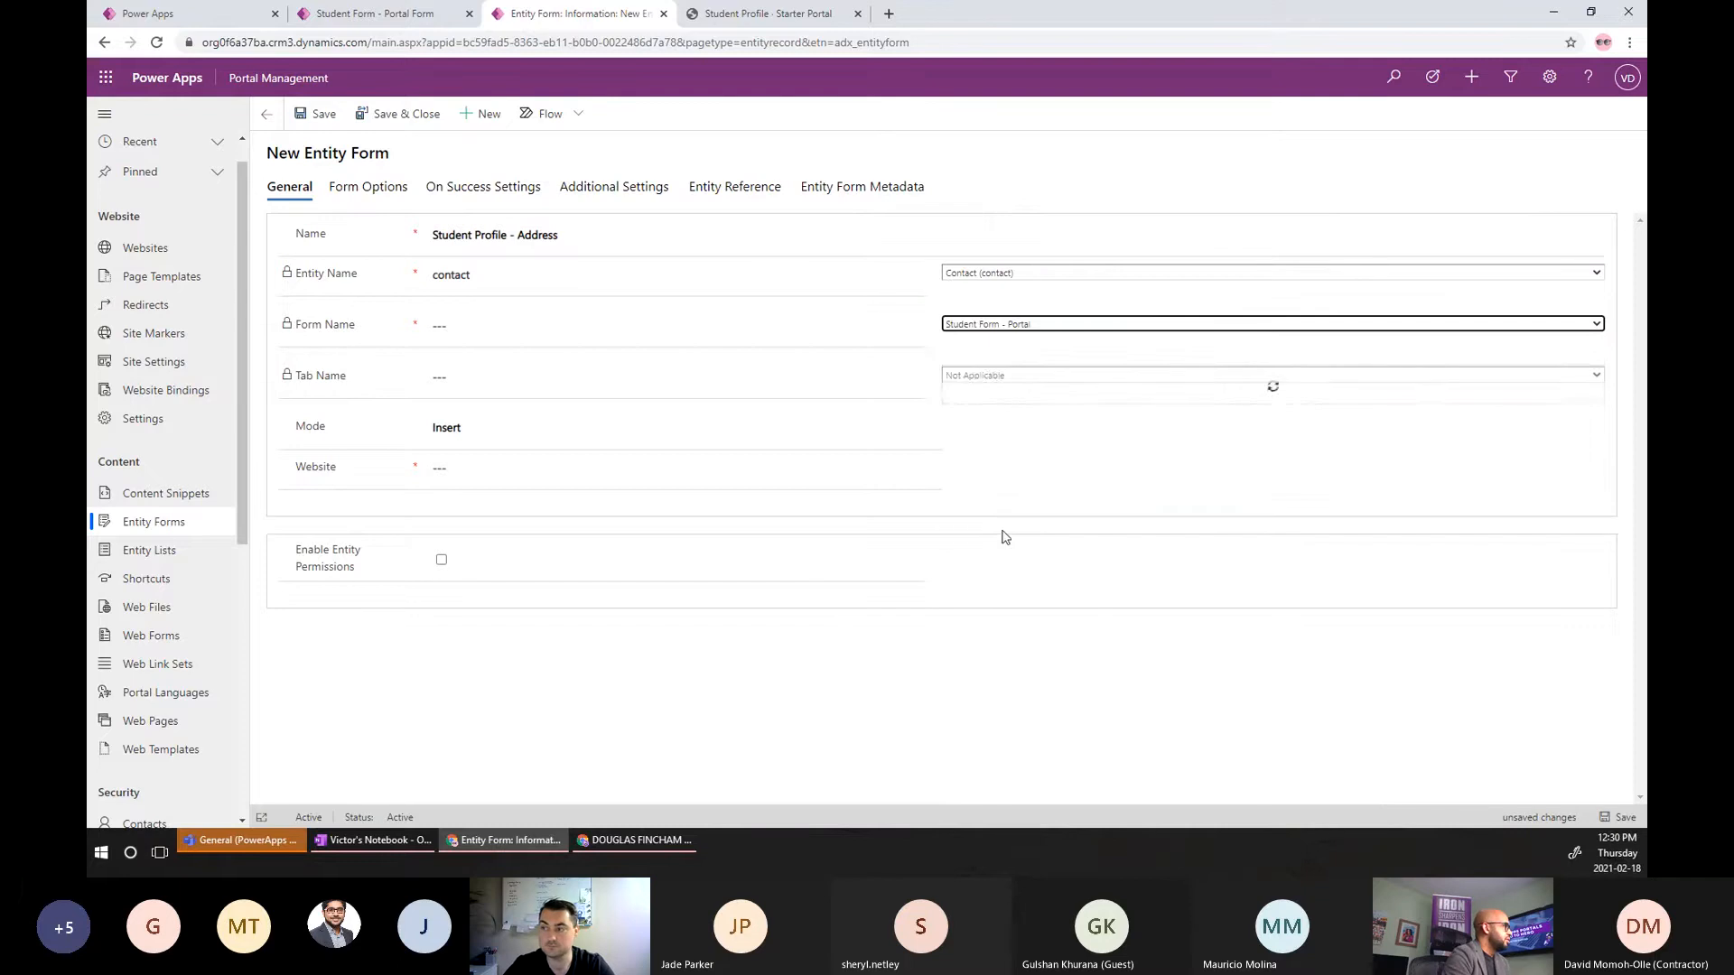
# Target the Address tab in Edit mode for Current Portal User on Starter Portal, enable permissions, and save.
pyautogui.click(1026, 376)
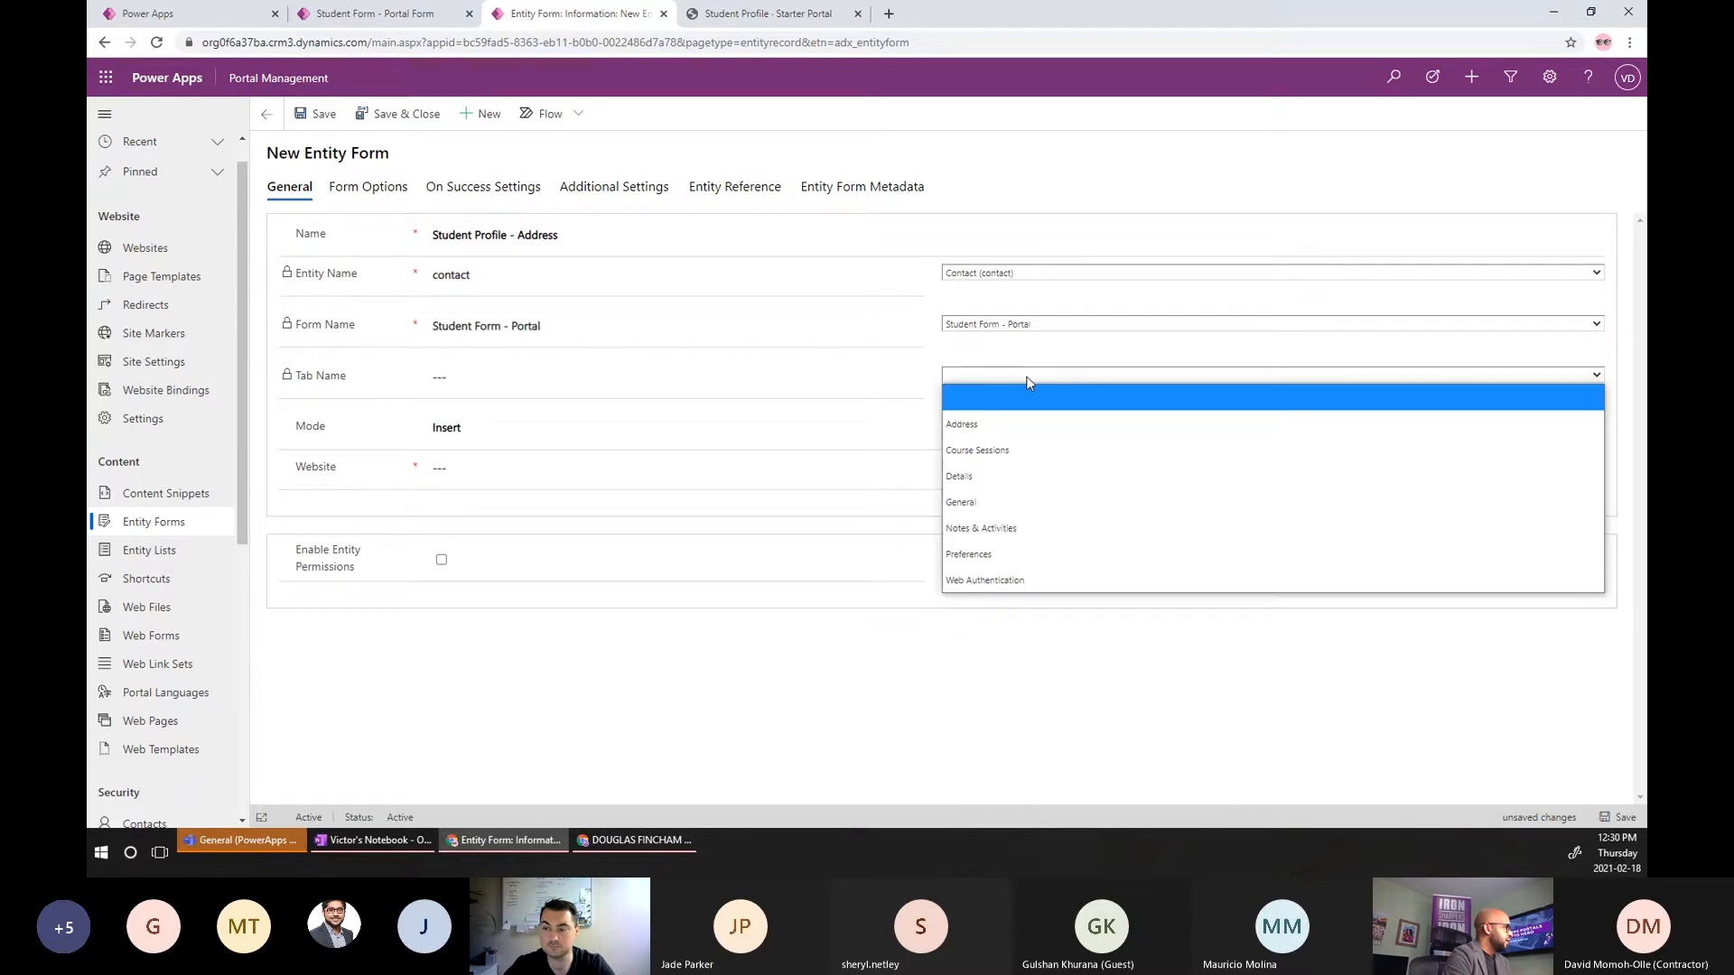
pyautogui.click(959, 425)
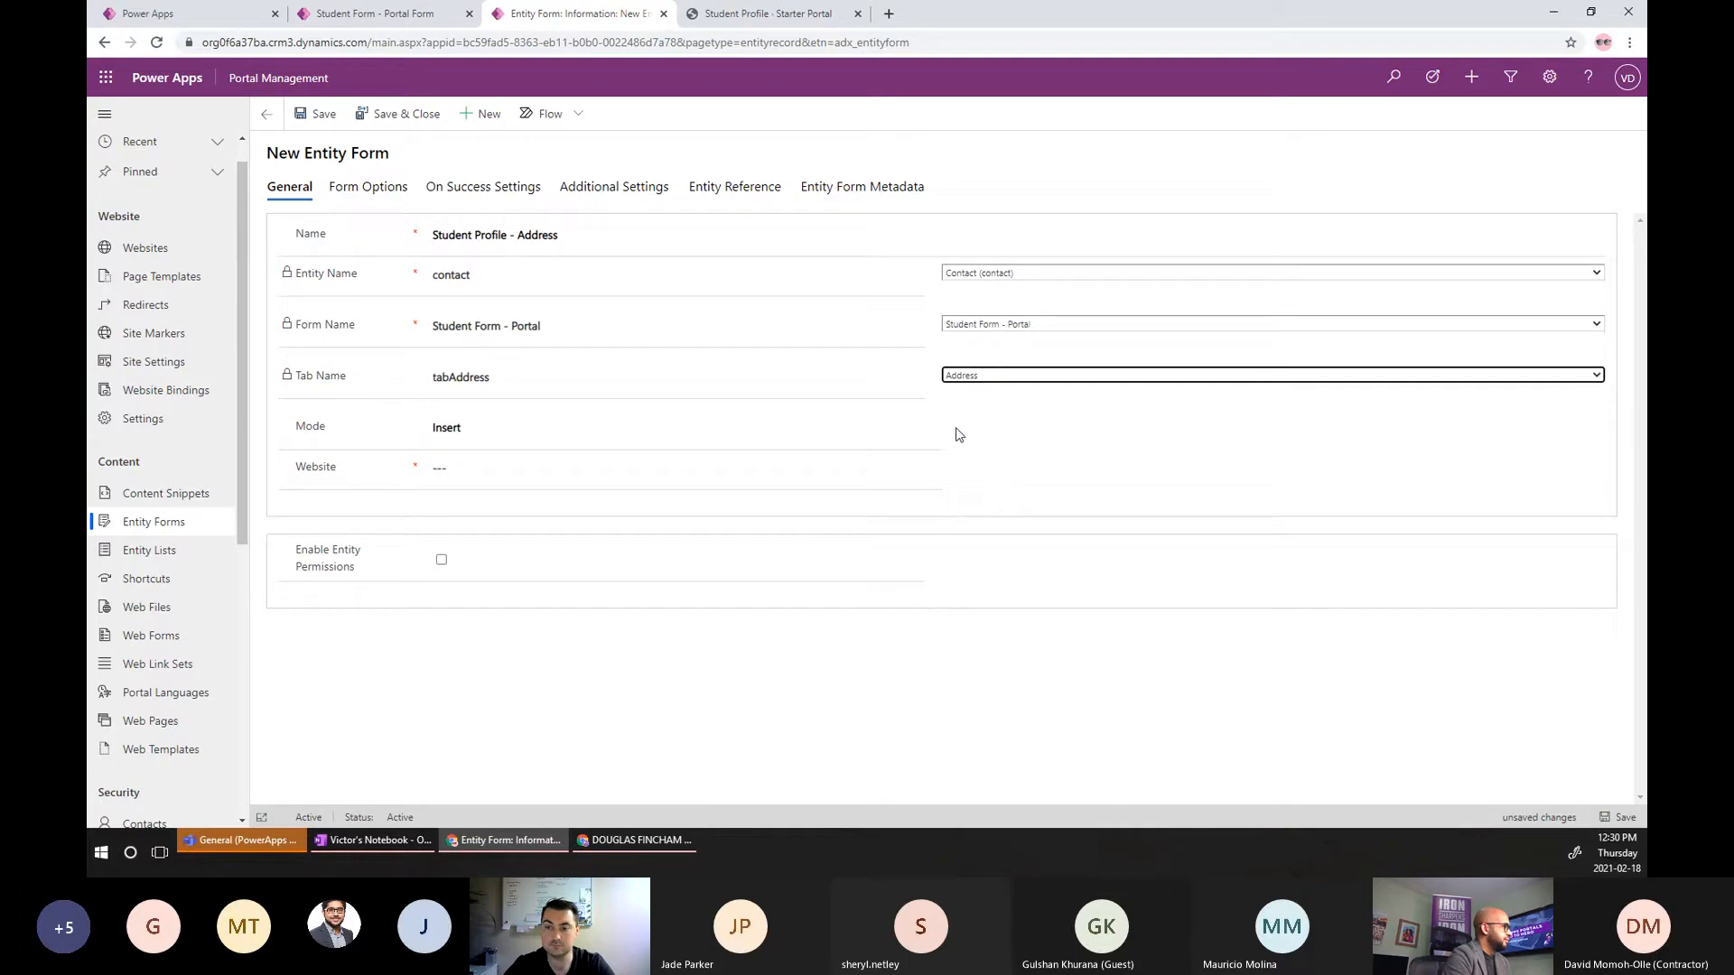
pyautogui.click(480, 437)
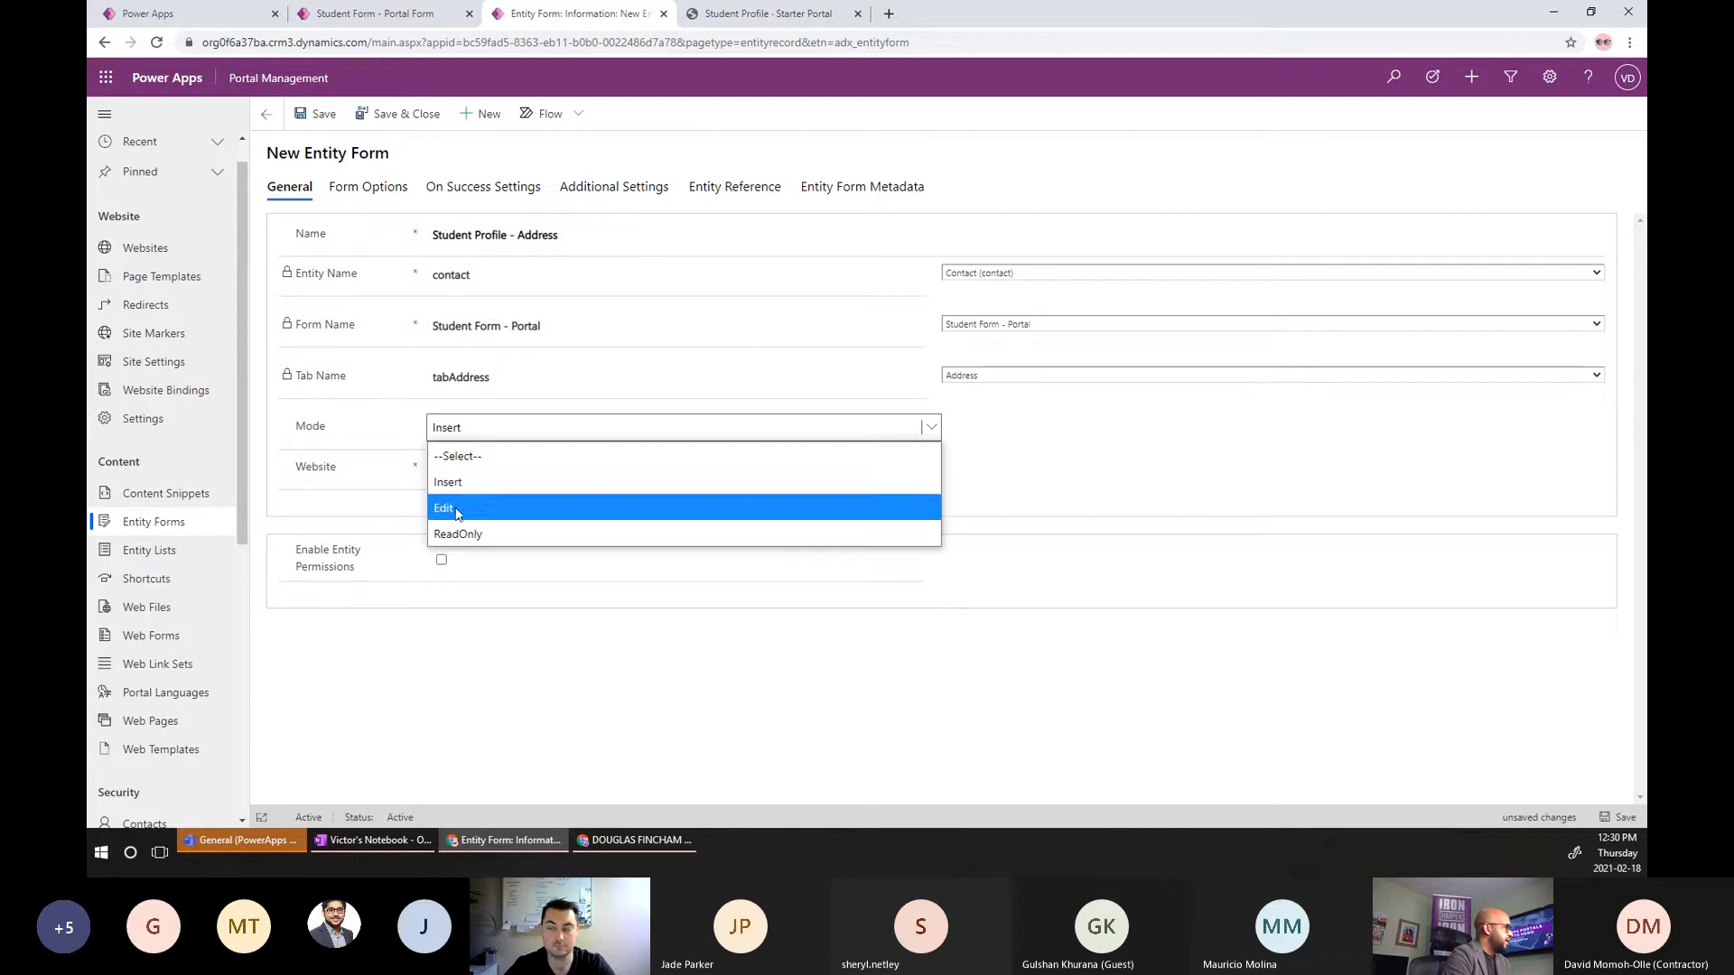
pyautogui.click(463, 507)
pyautogui.click(491, 479)
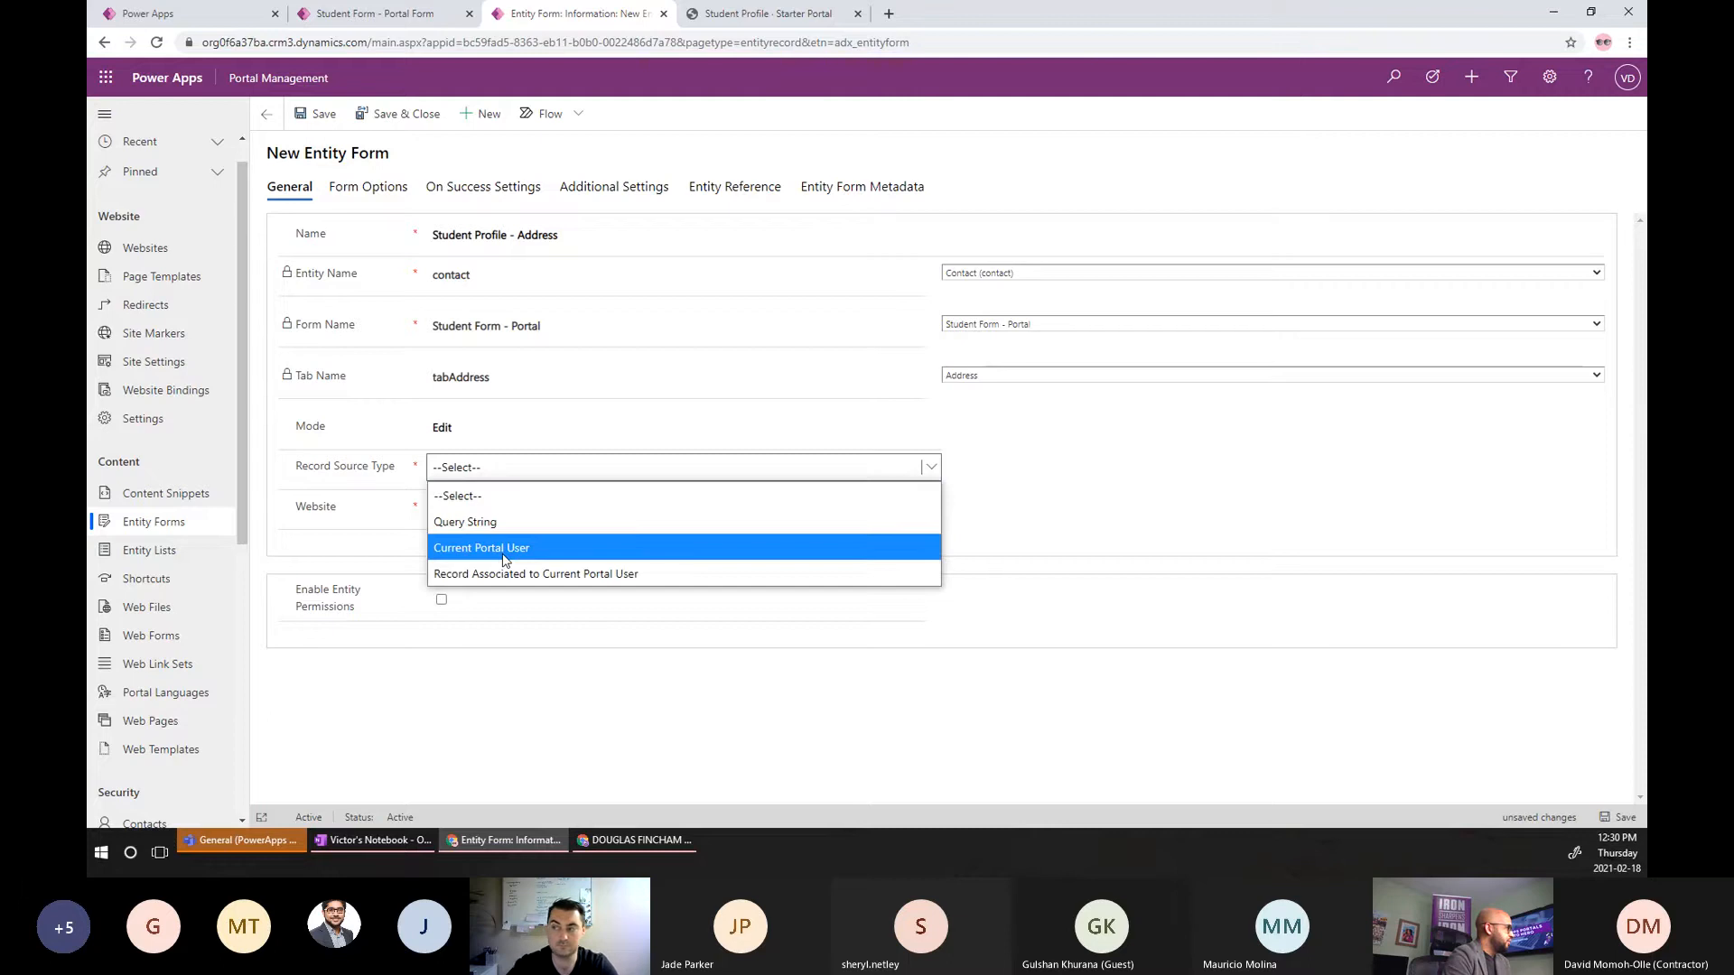
pyautogui.click(503, 549)
pyautogui.click(468, 509)
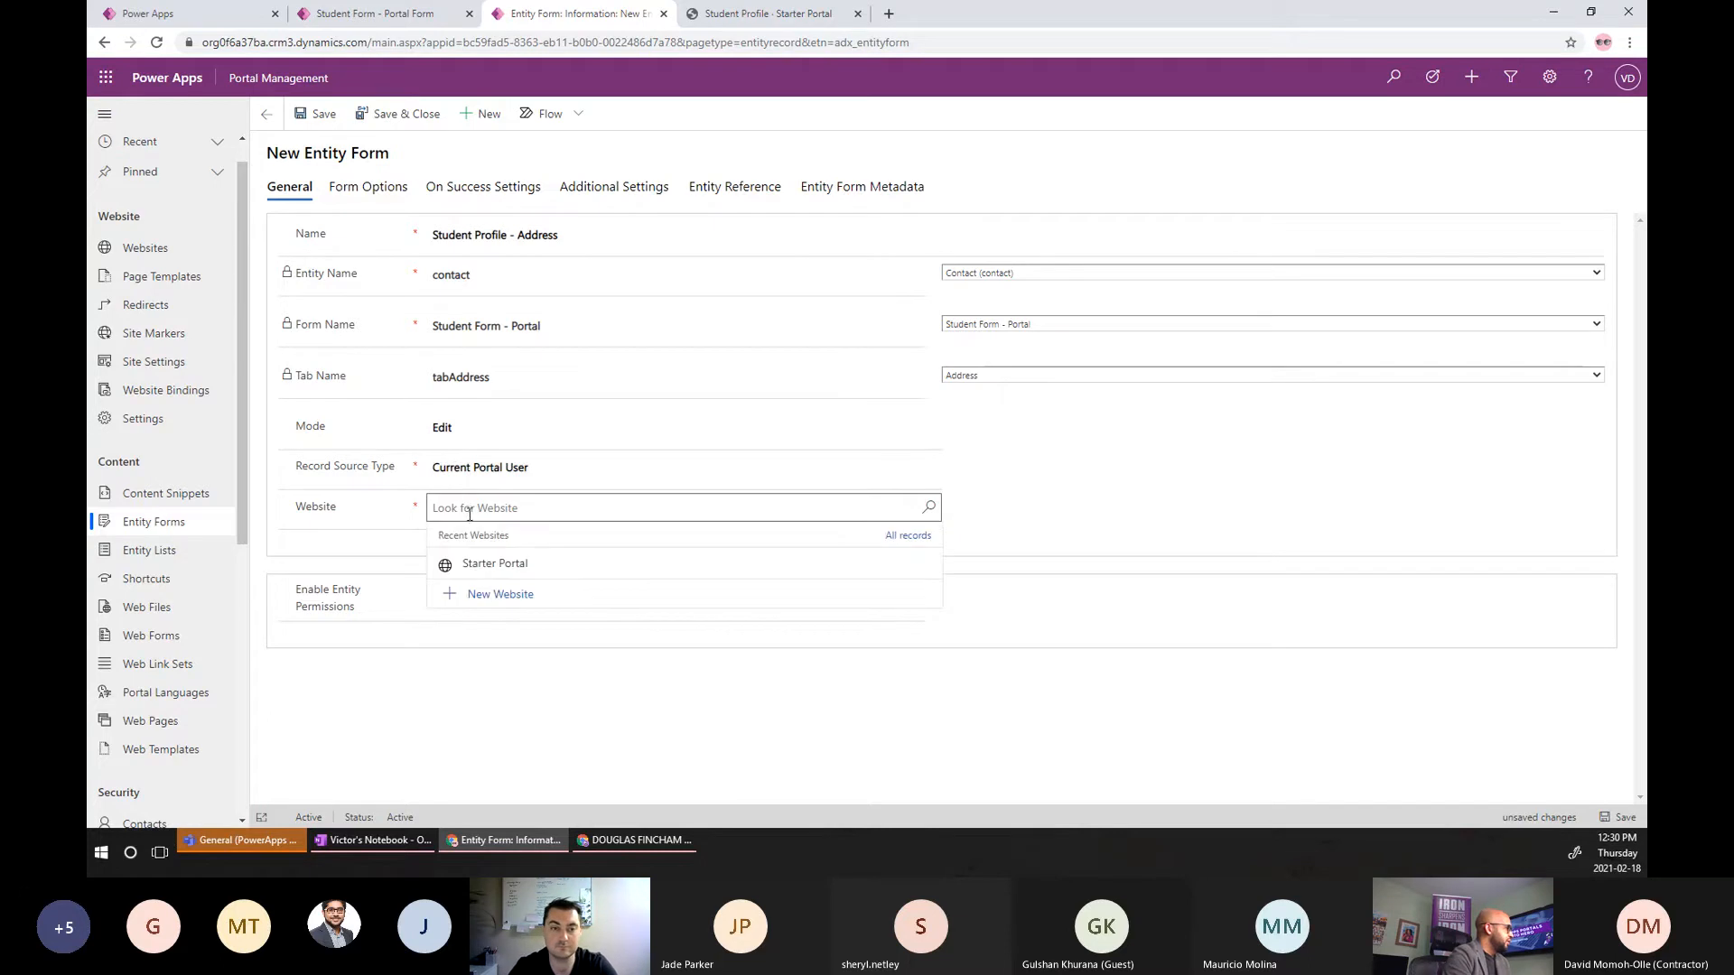
pyautogui.click(476, 562)
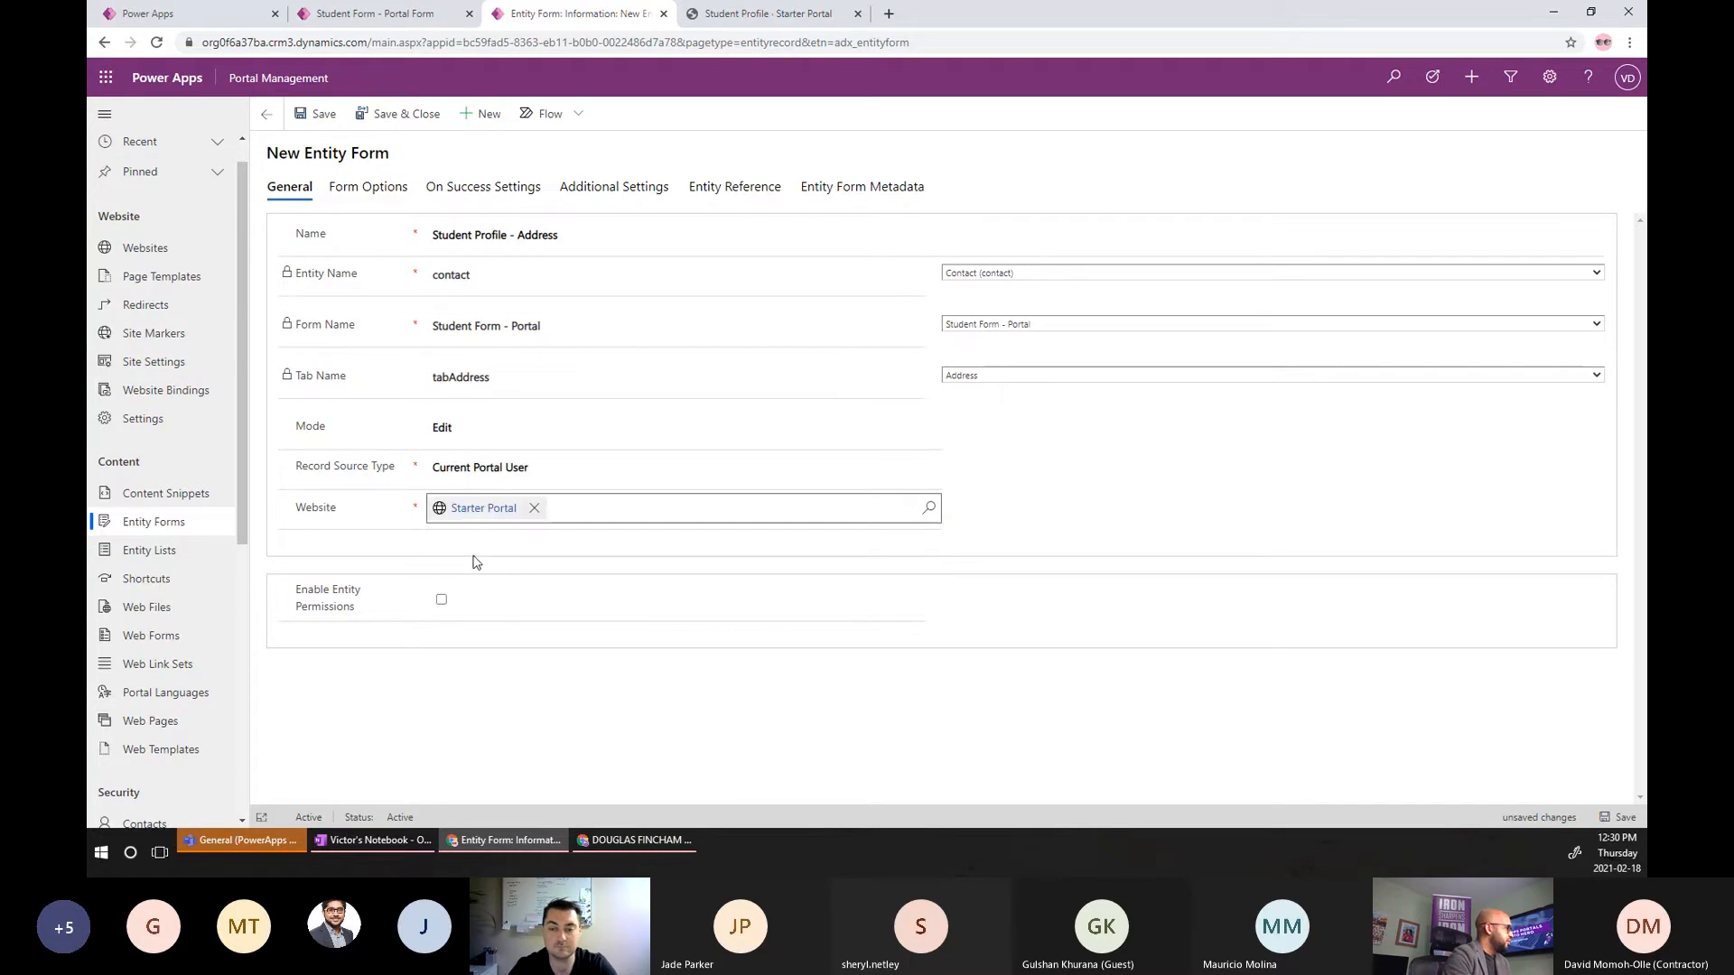
pyautogui.click(441, 600)
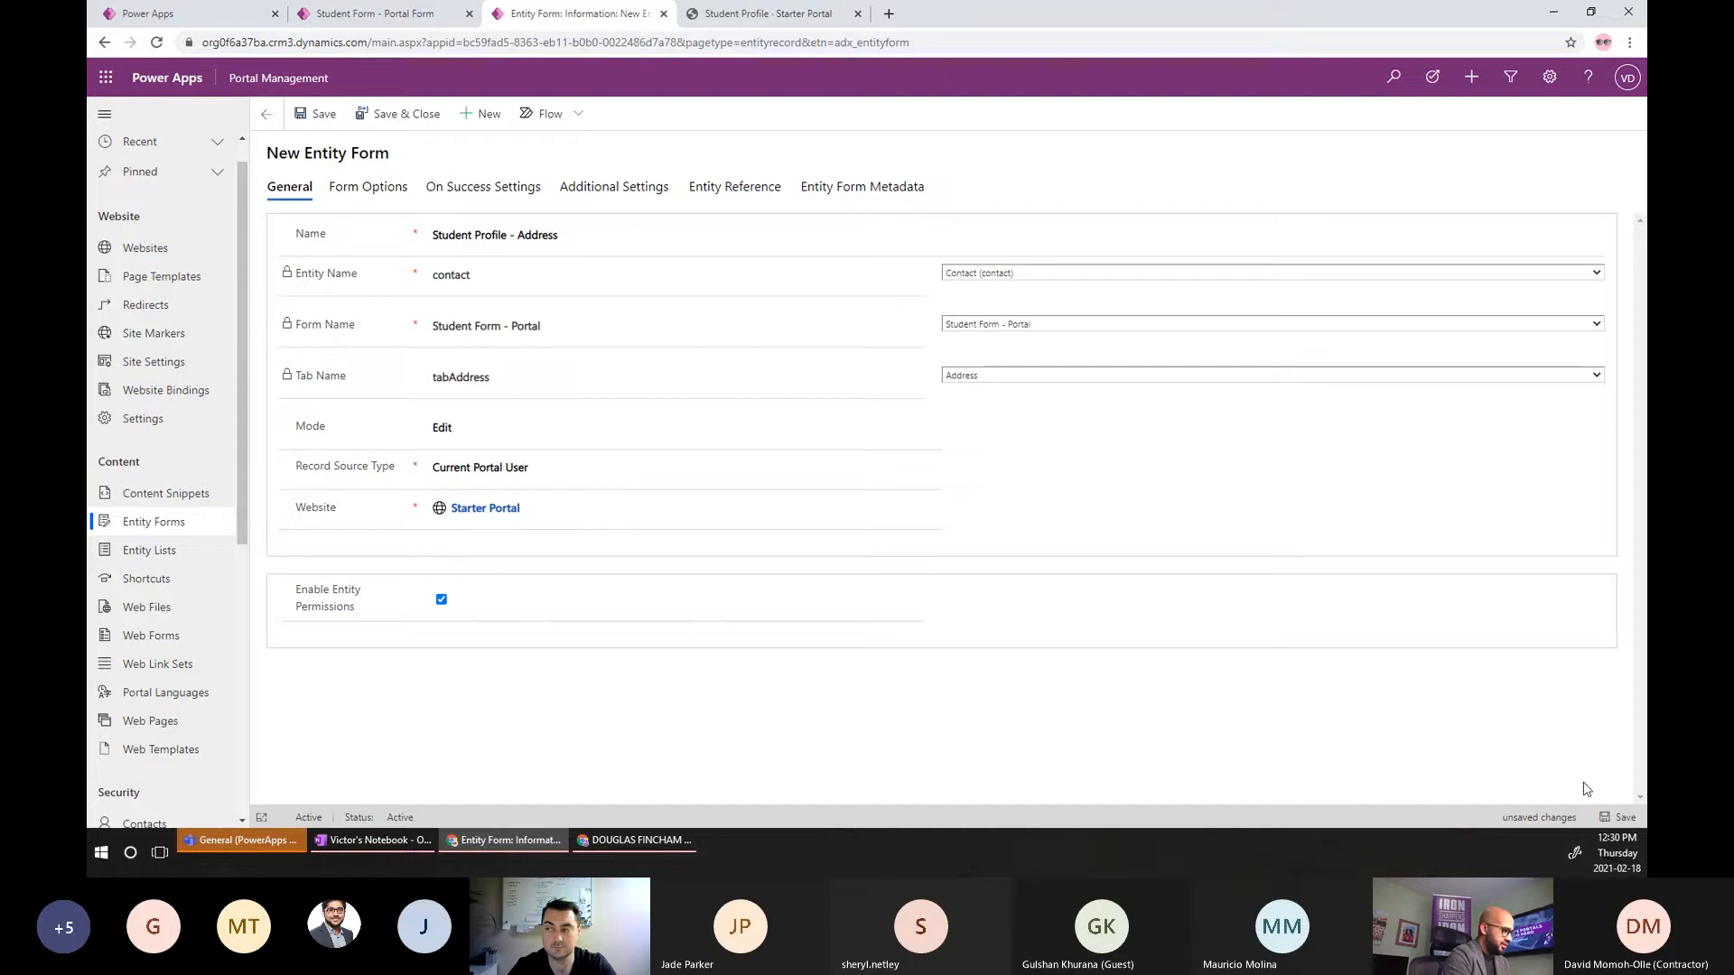
pyautogui.click(1607, 818)
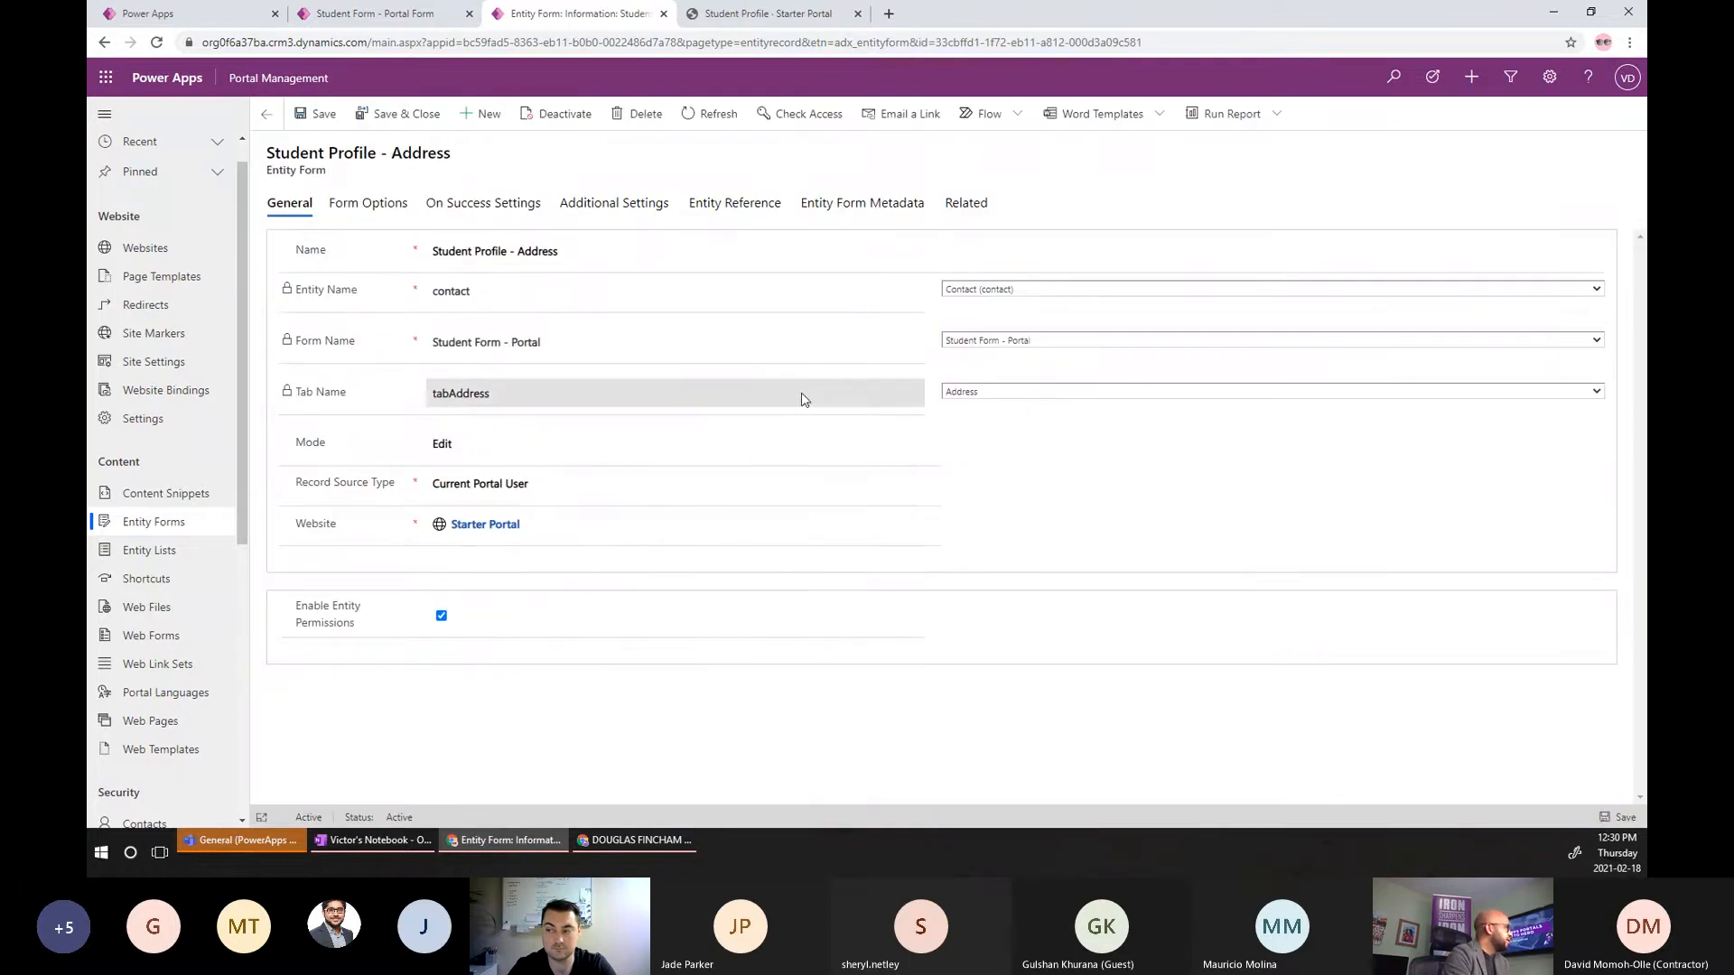
# Start another entity form named from the Student Profile name, on contact's Student Form - Portal.
pyautogui.click(485, 121)
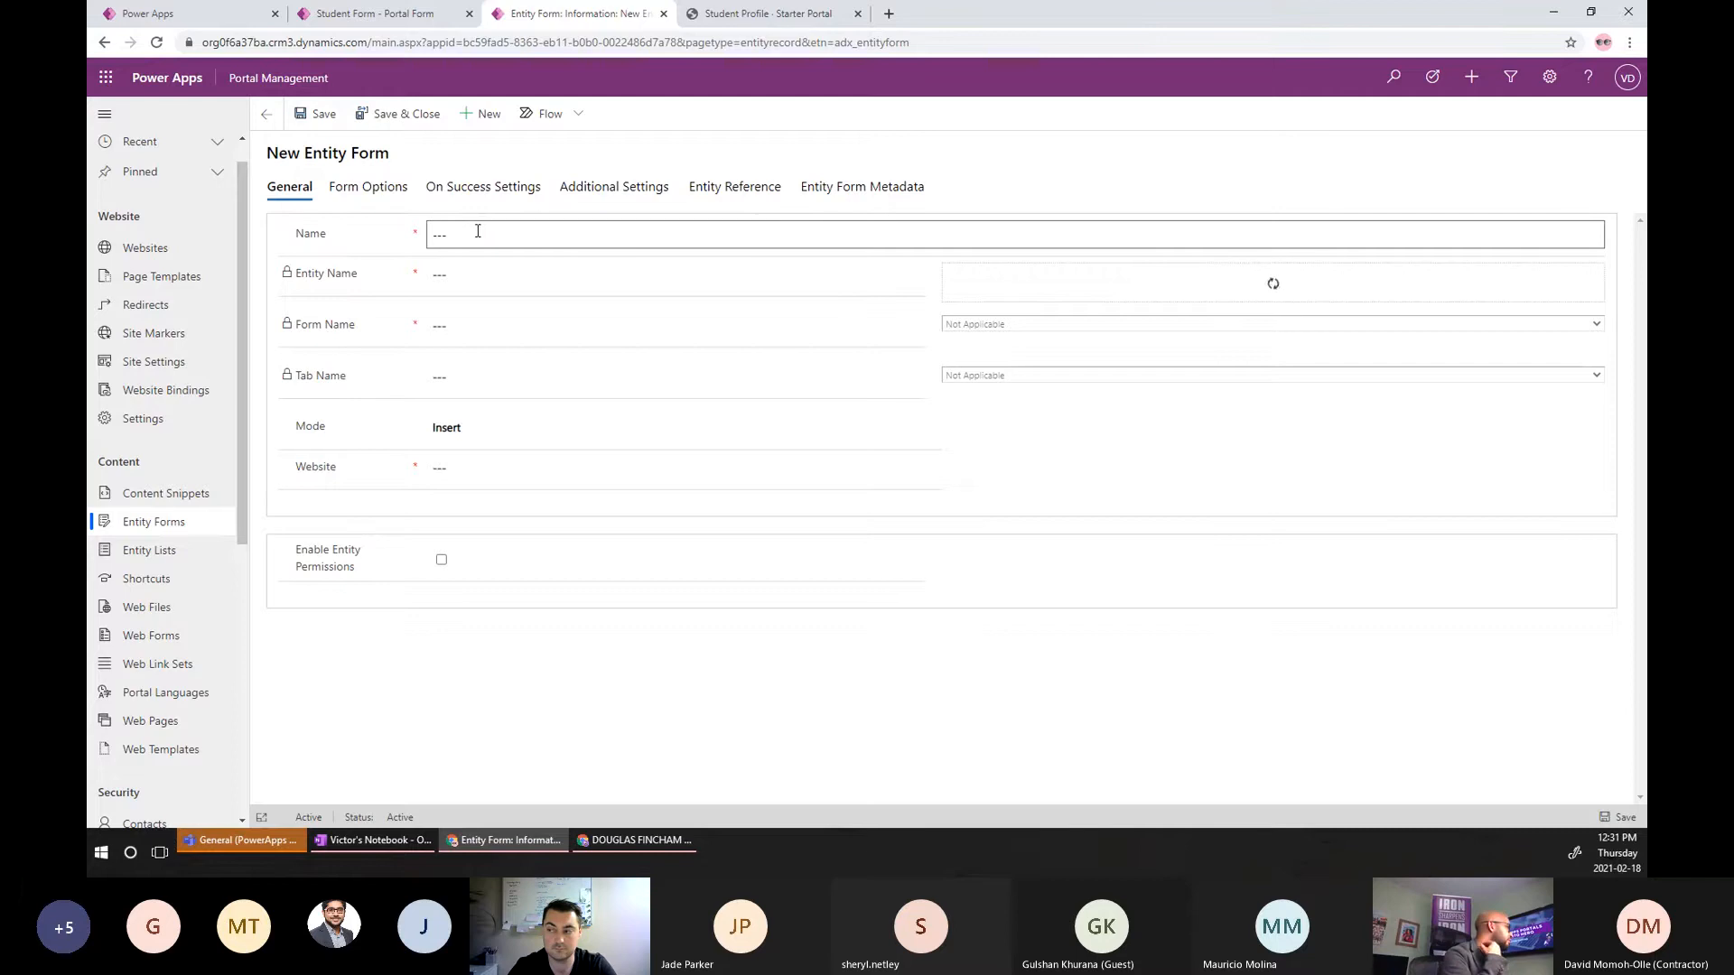
pyautogui.click(476, 231)
pyautogui.write('Student Profile')
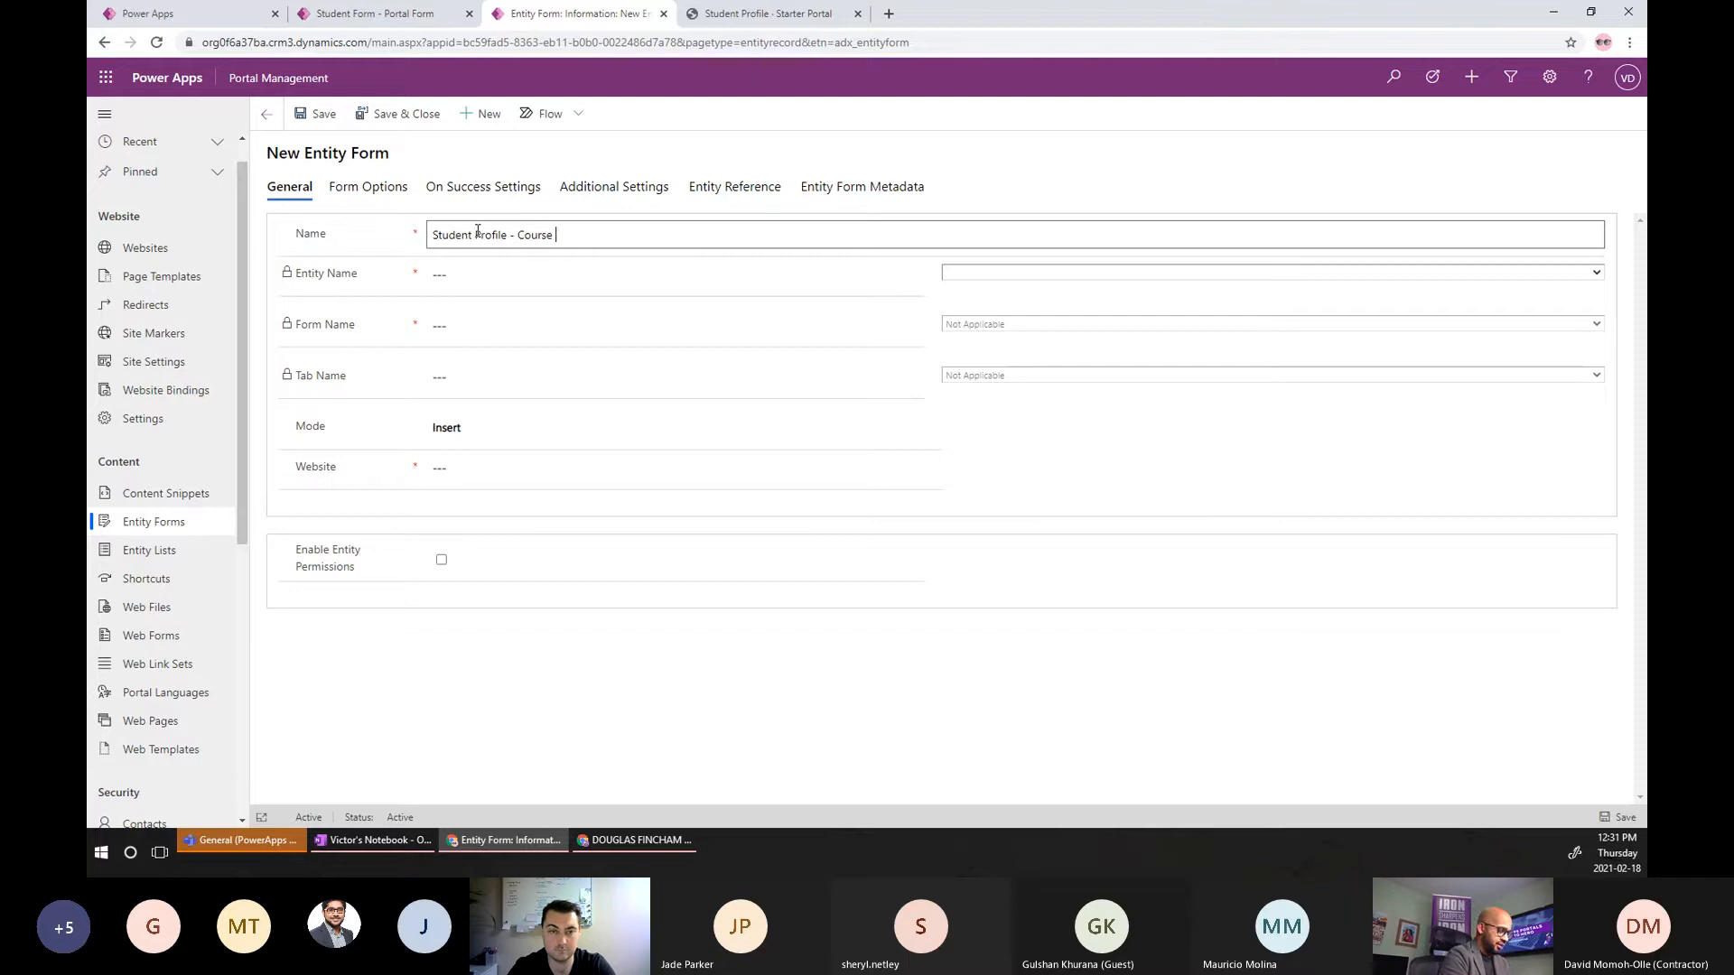
pyautogui.click(969, 274)
pyautogui.write('contact')
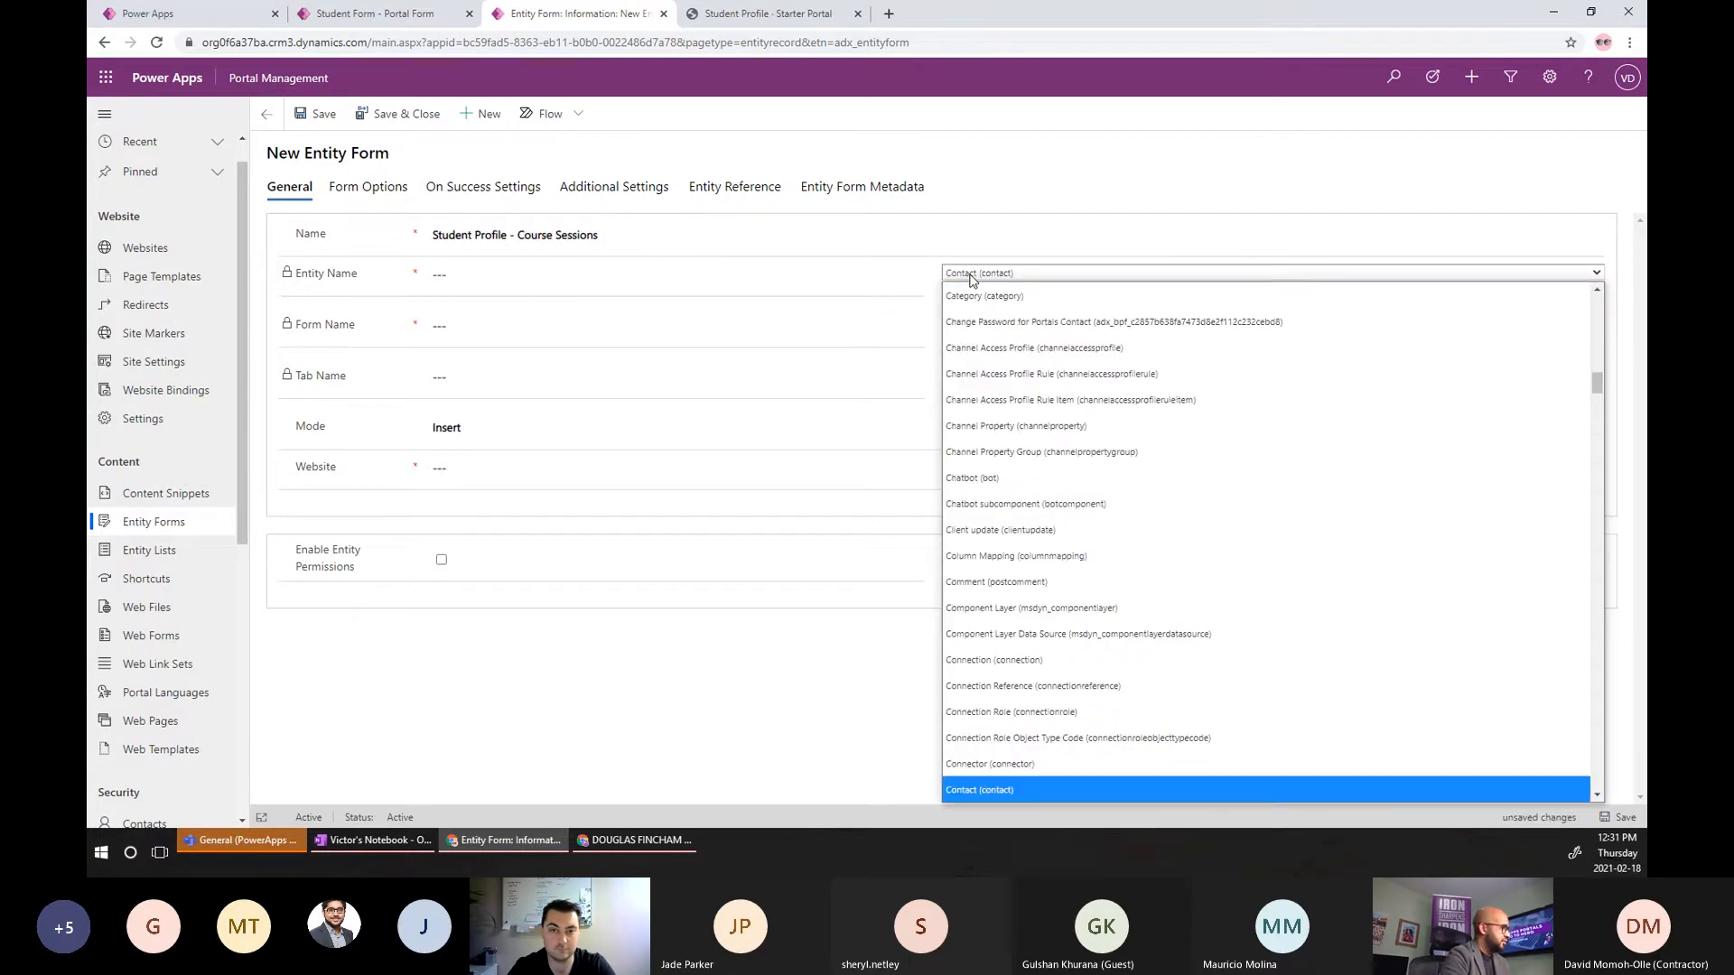
pyautogui.press('Return')
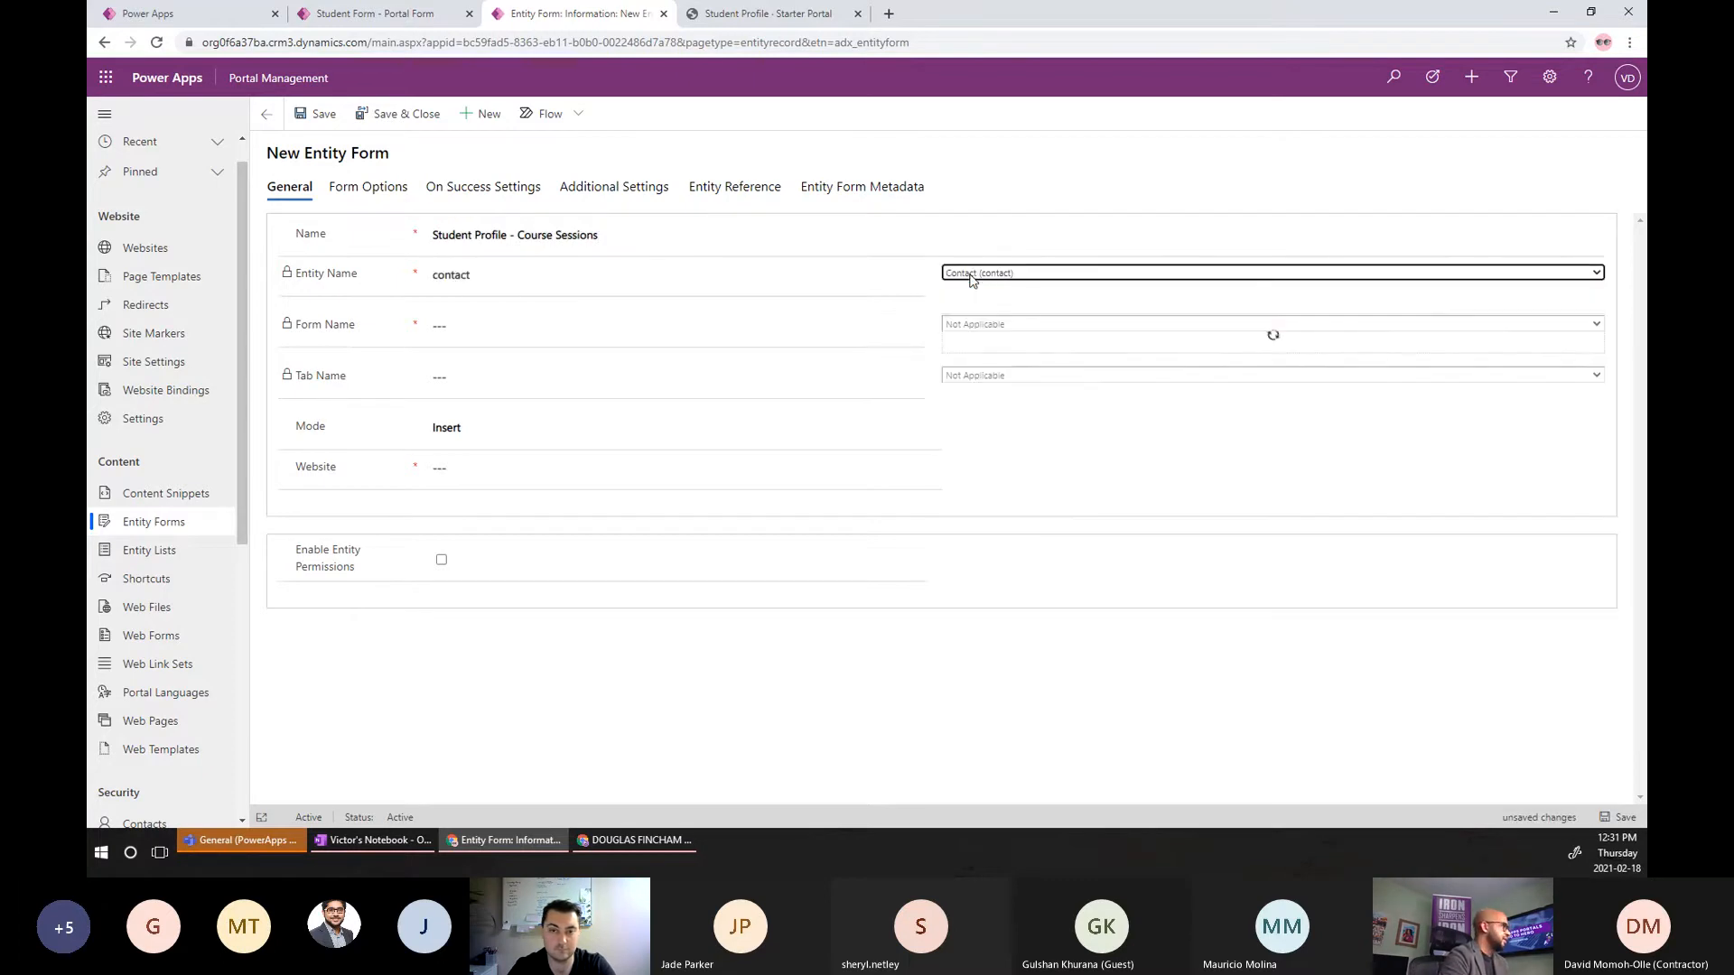
pyautogui.click(1045, 323)
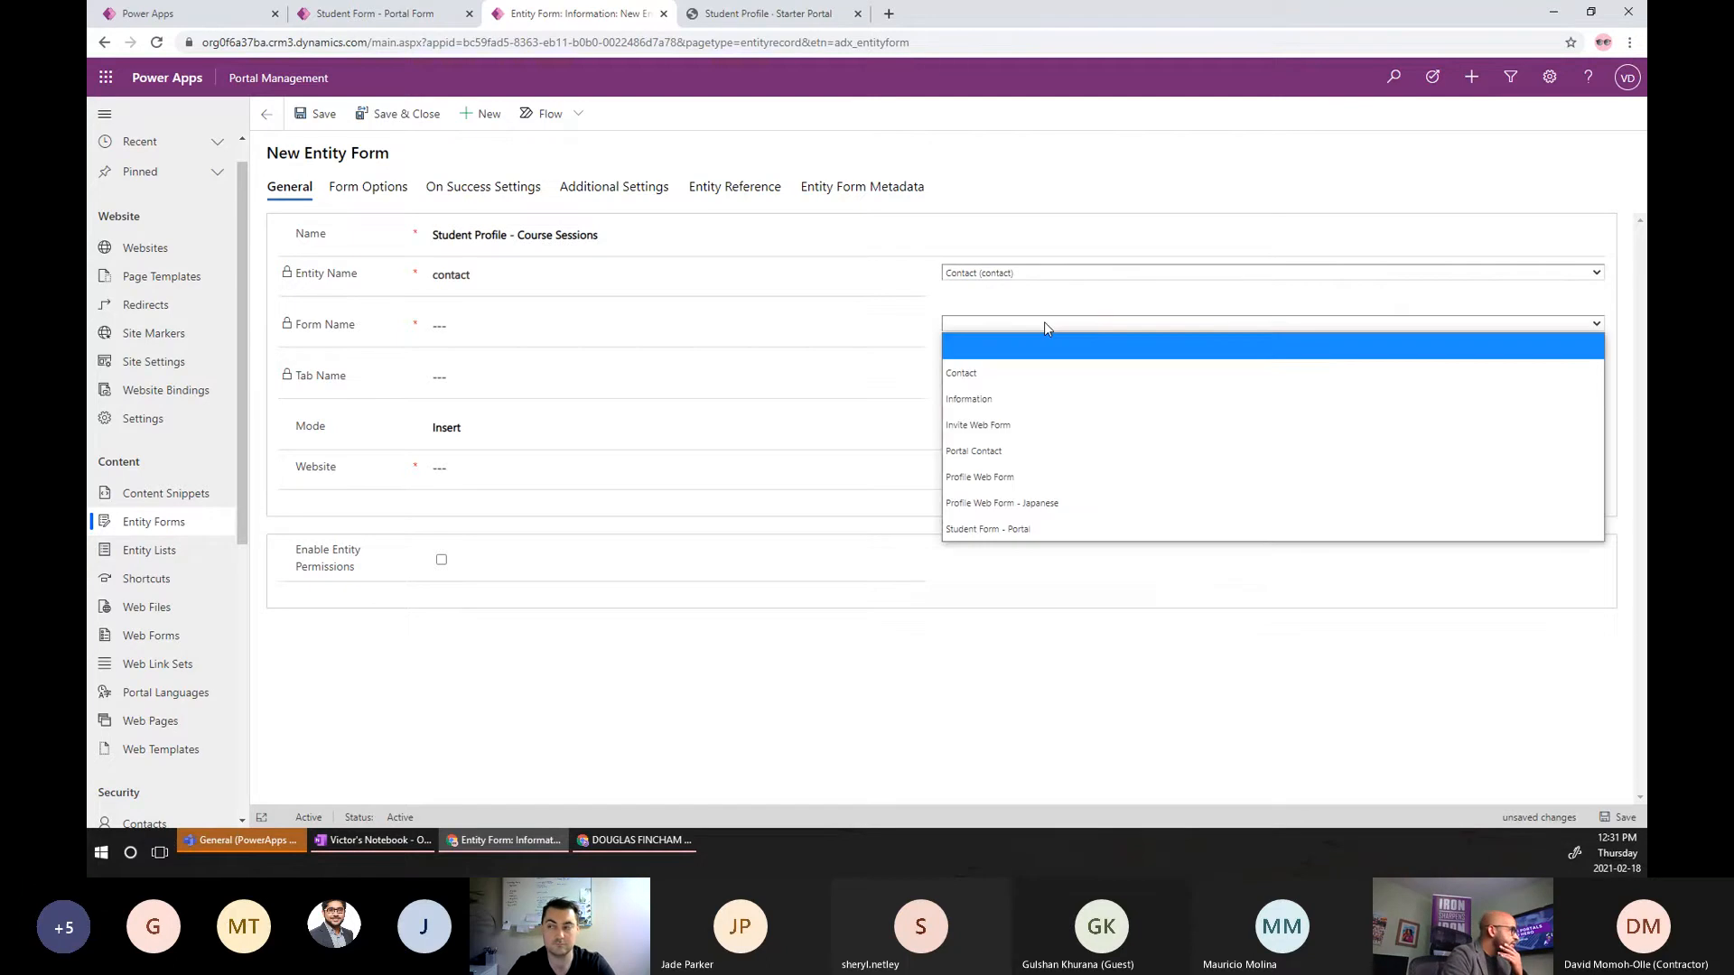
pyautogui.click(1009, 530)
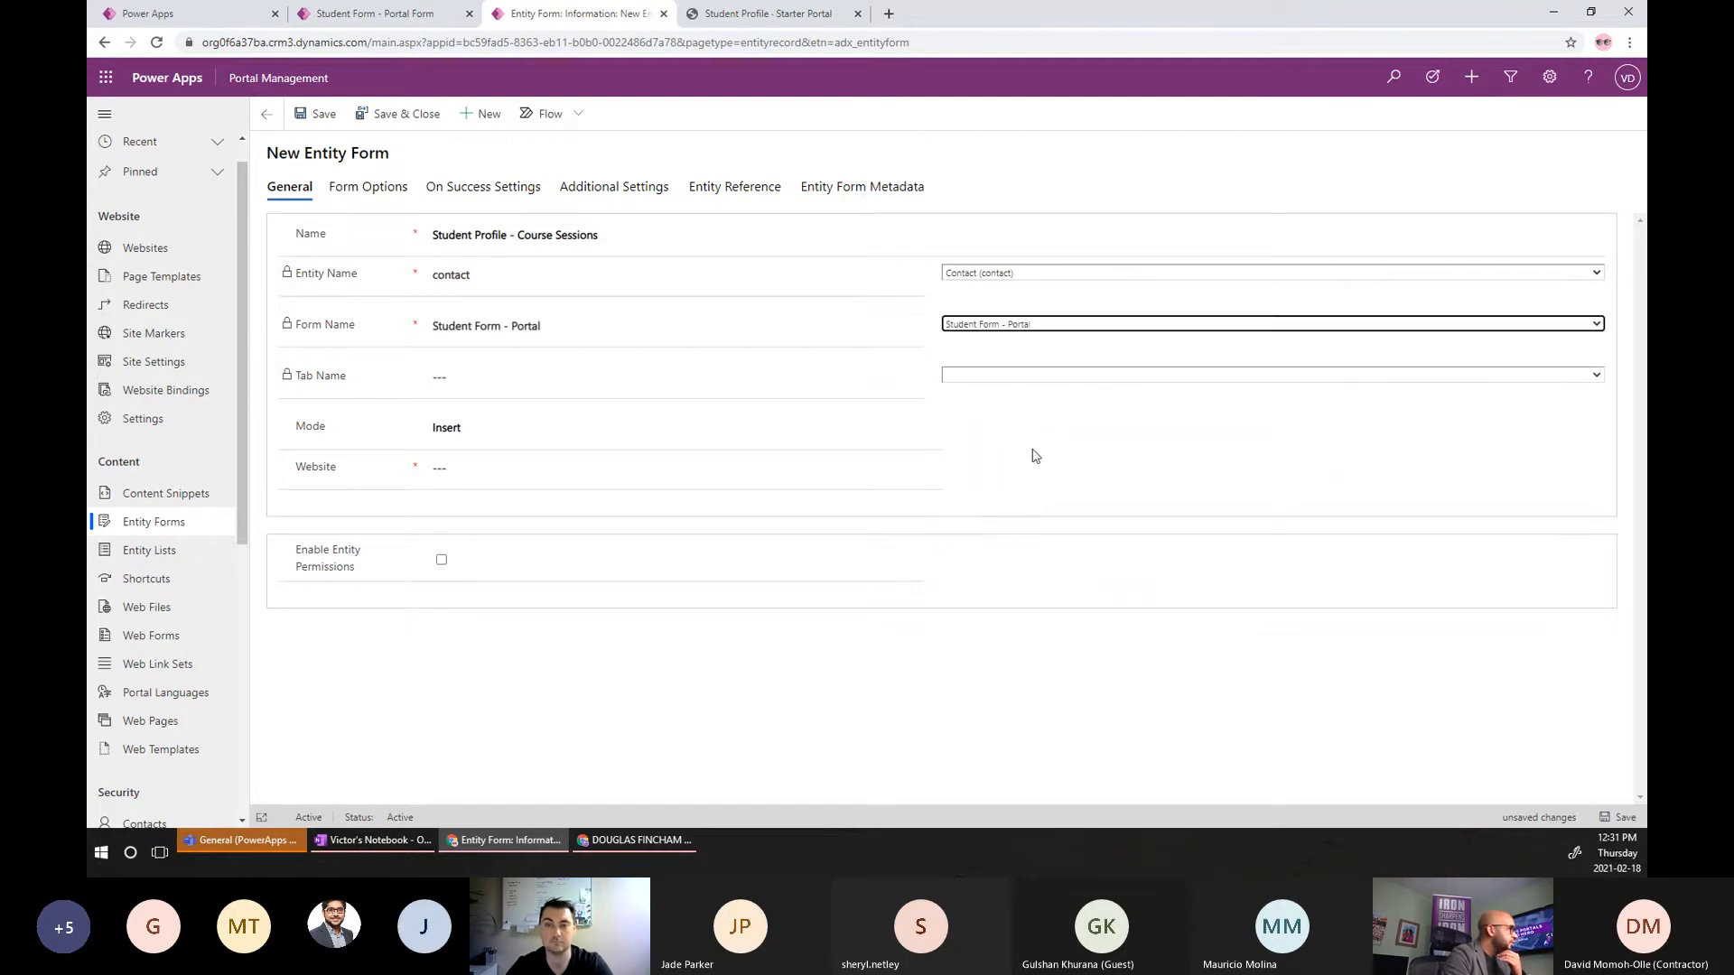
# Target the Course Sessions tab in Edit mode for Current Portal User on Starter Portal, enable permissions, and save.
pyautogui.click(1020, 377)
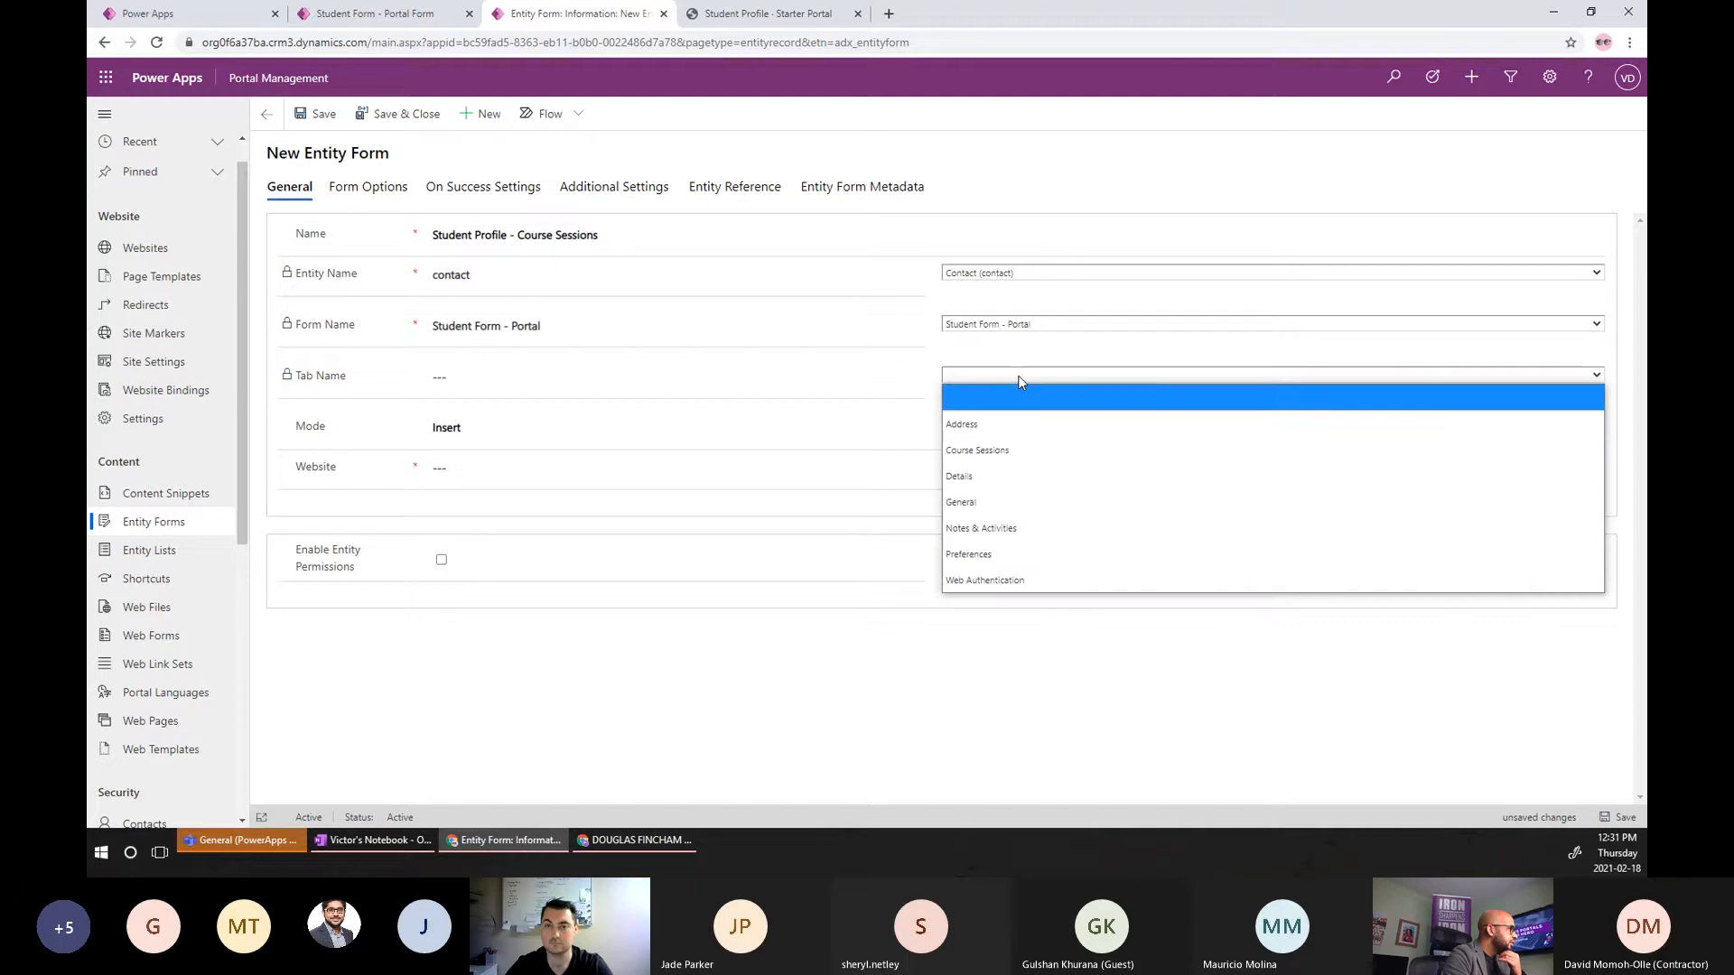
pyautogui.click(1009, 460)
pyautogui.click(495, 429)
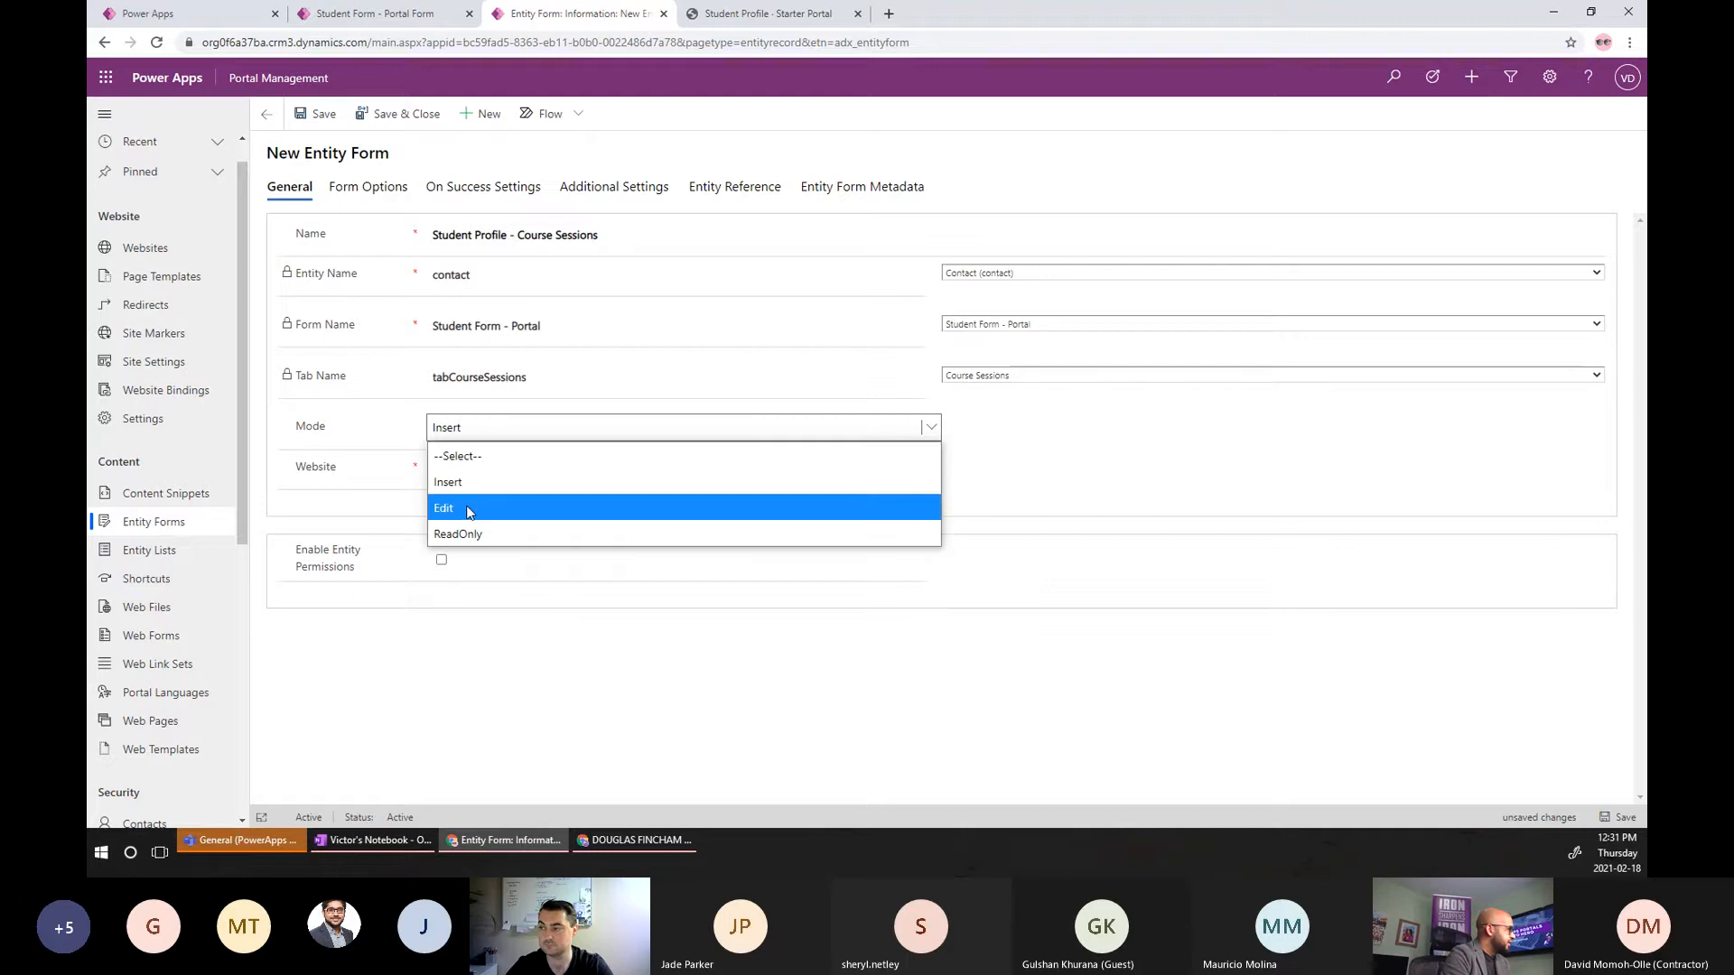
pyautogui.click(469, 512)
pyautogui.click(482, 470)
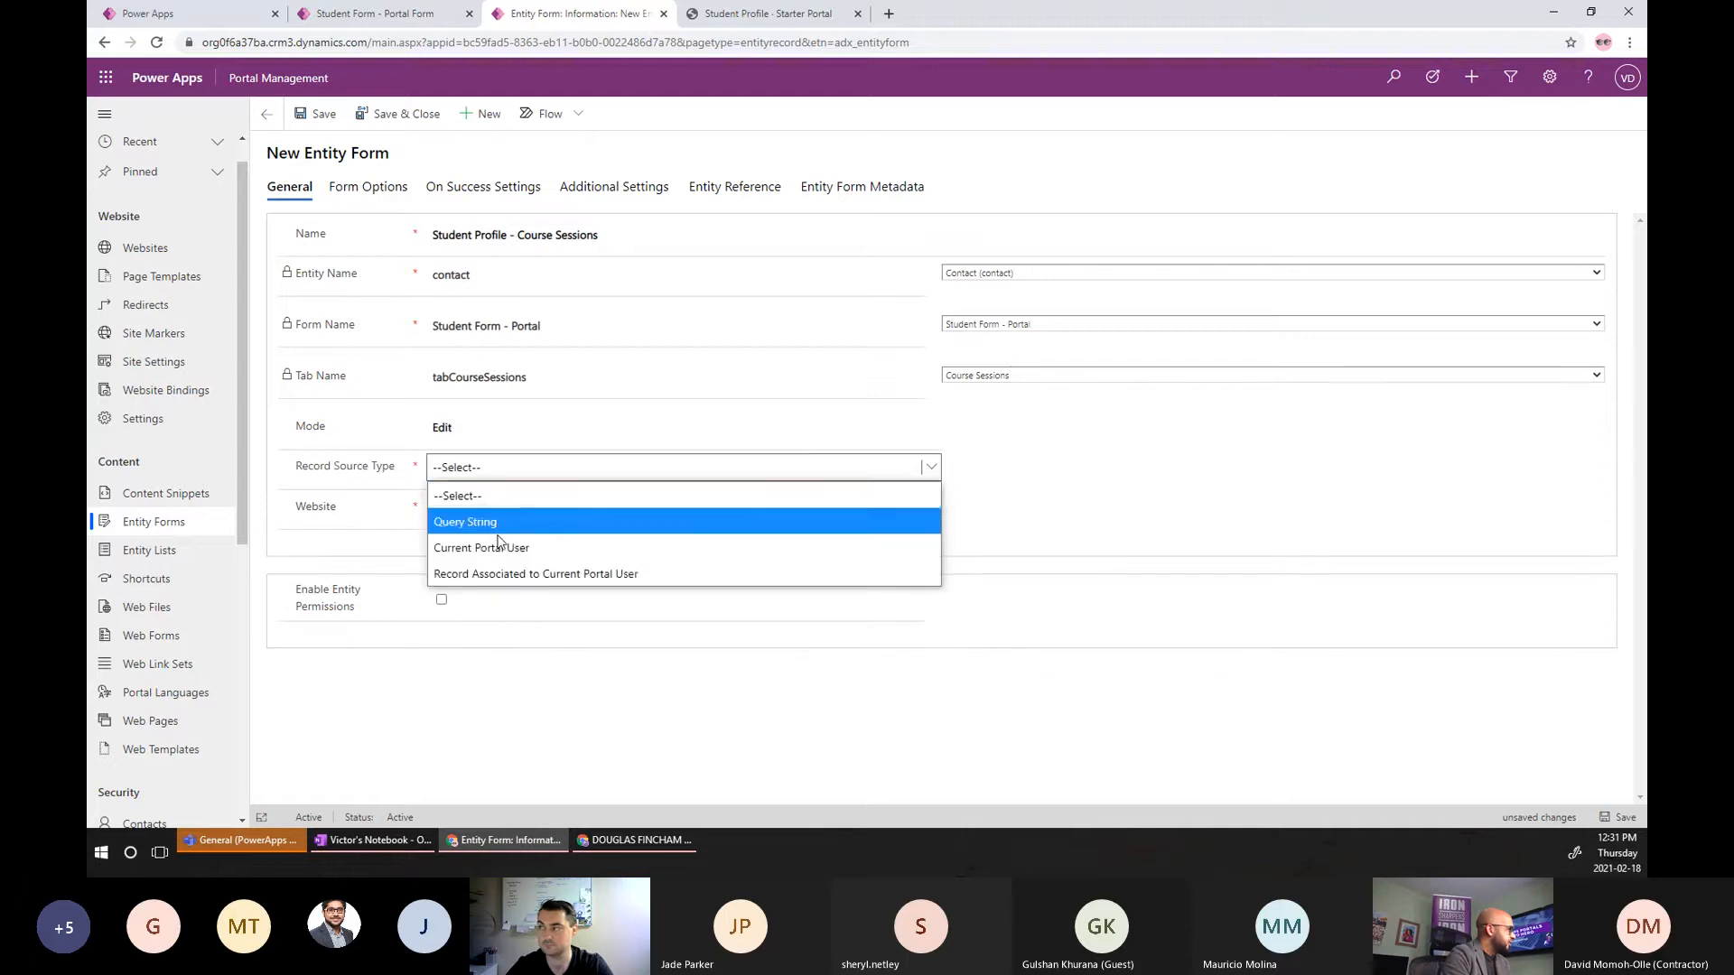
pyautogui.click(496, 547)
pyautogui.click(489, 513)
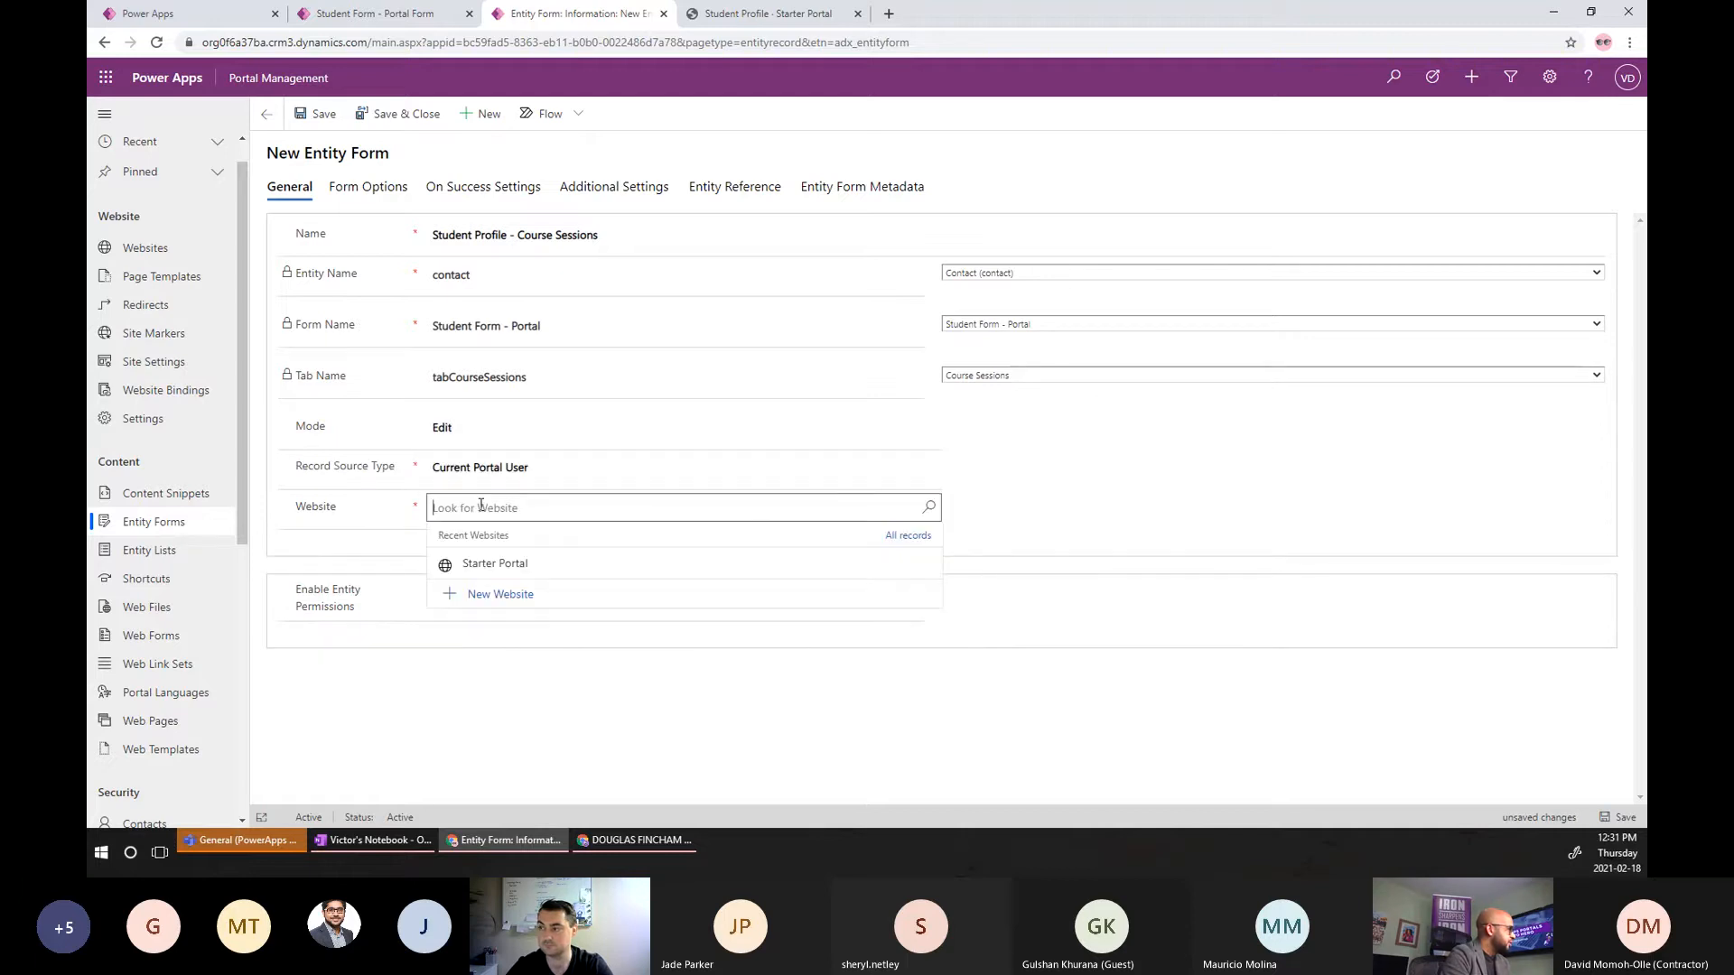
pyautogui.click(488, 565)
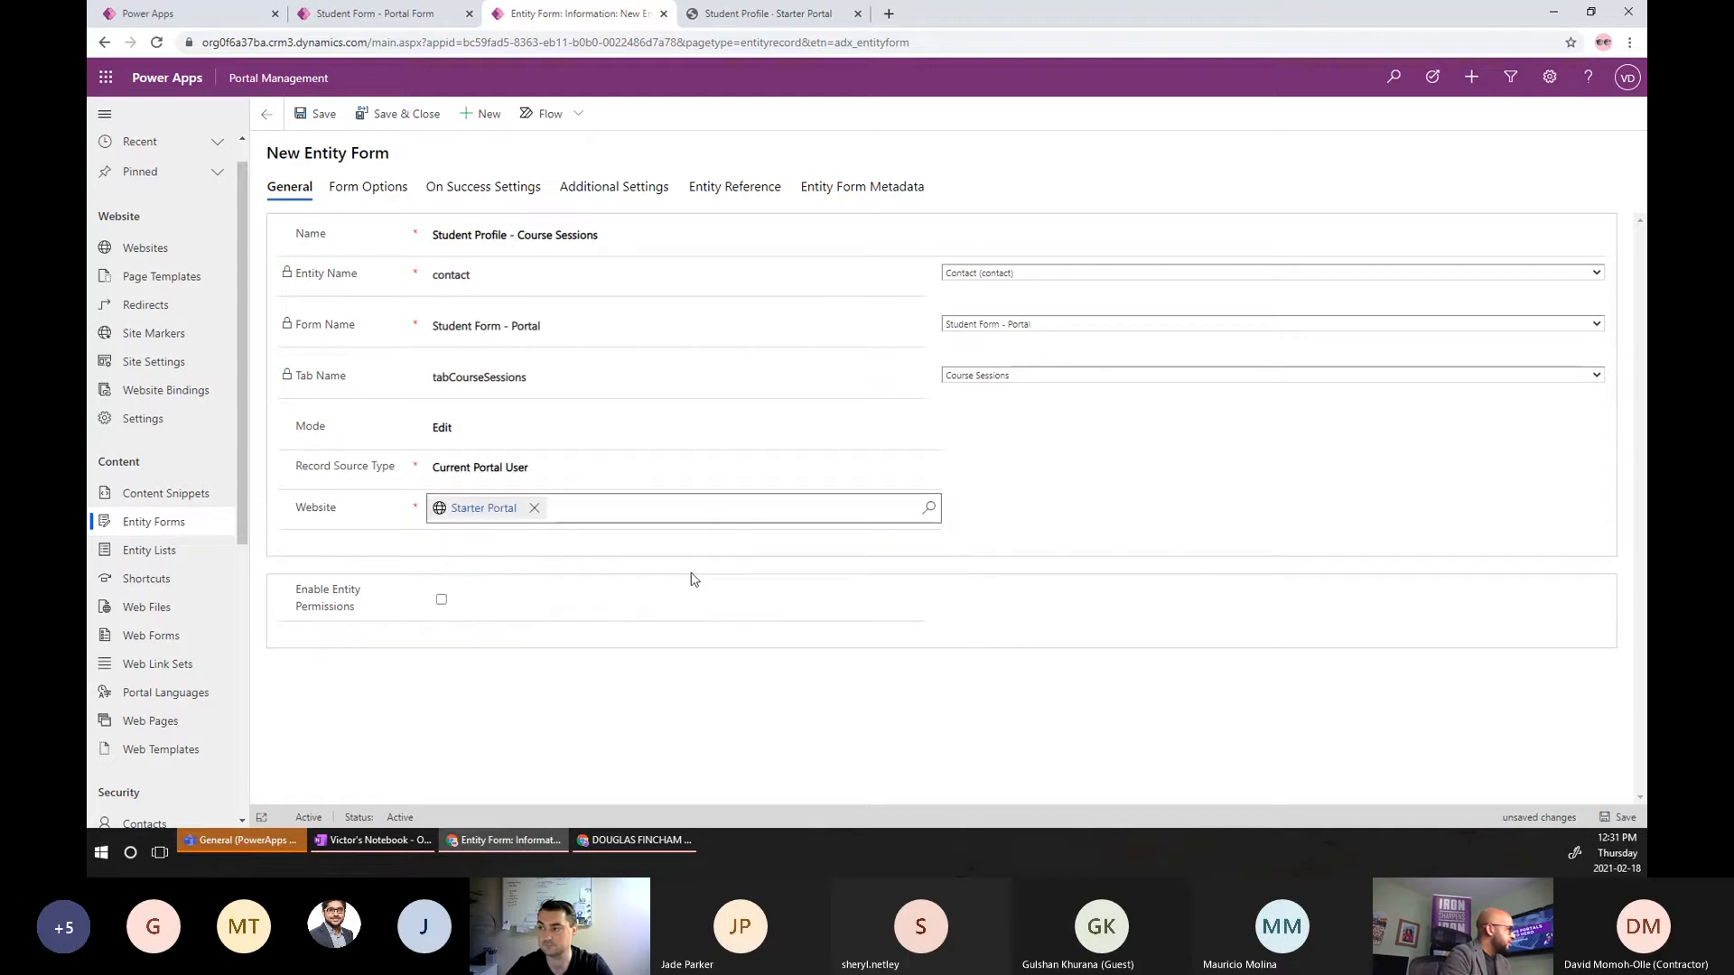
pyautogui.click(440, 600)
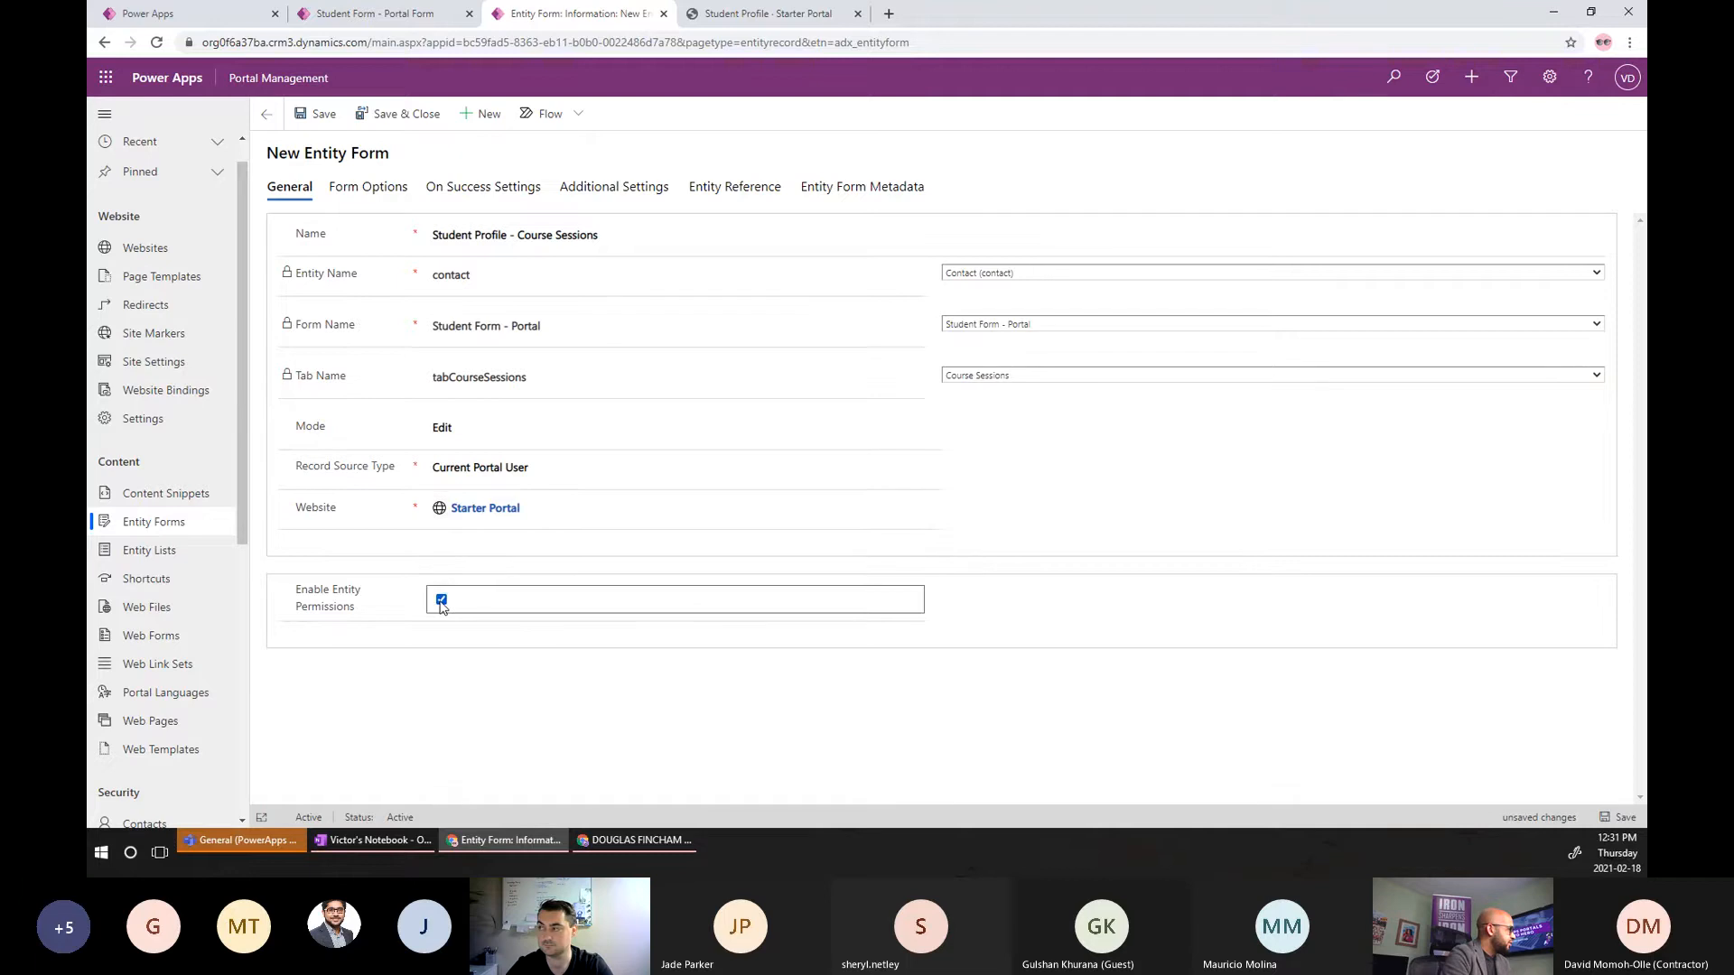
pyautogui.click(1619, 818)
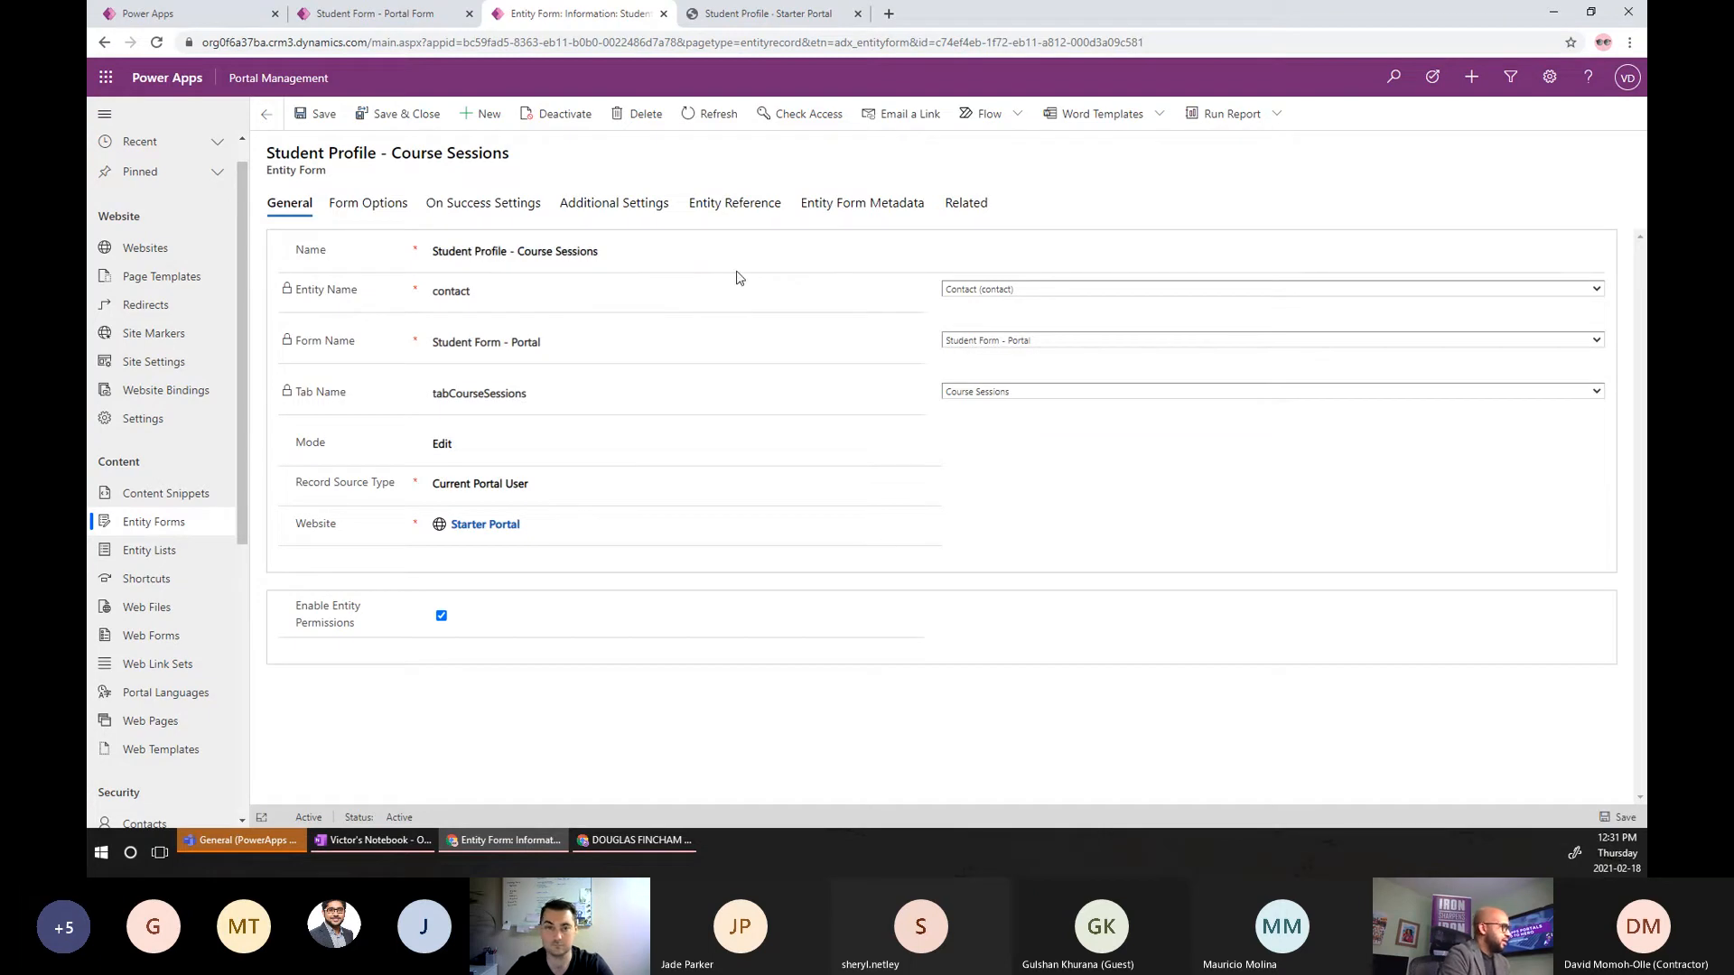
# Add and save an Entity Form Metadata record of type Subgrid for gridCourseSessions.
pyautogui.click(865, 204)
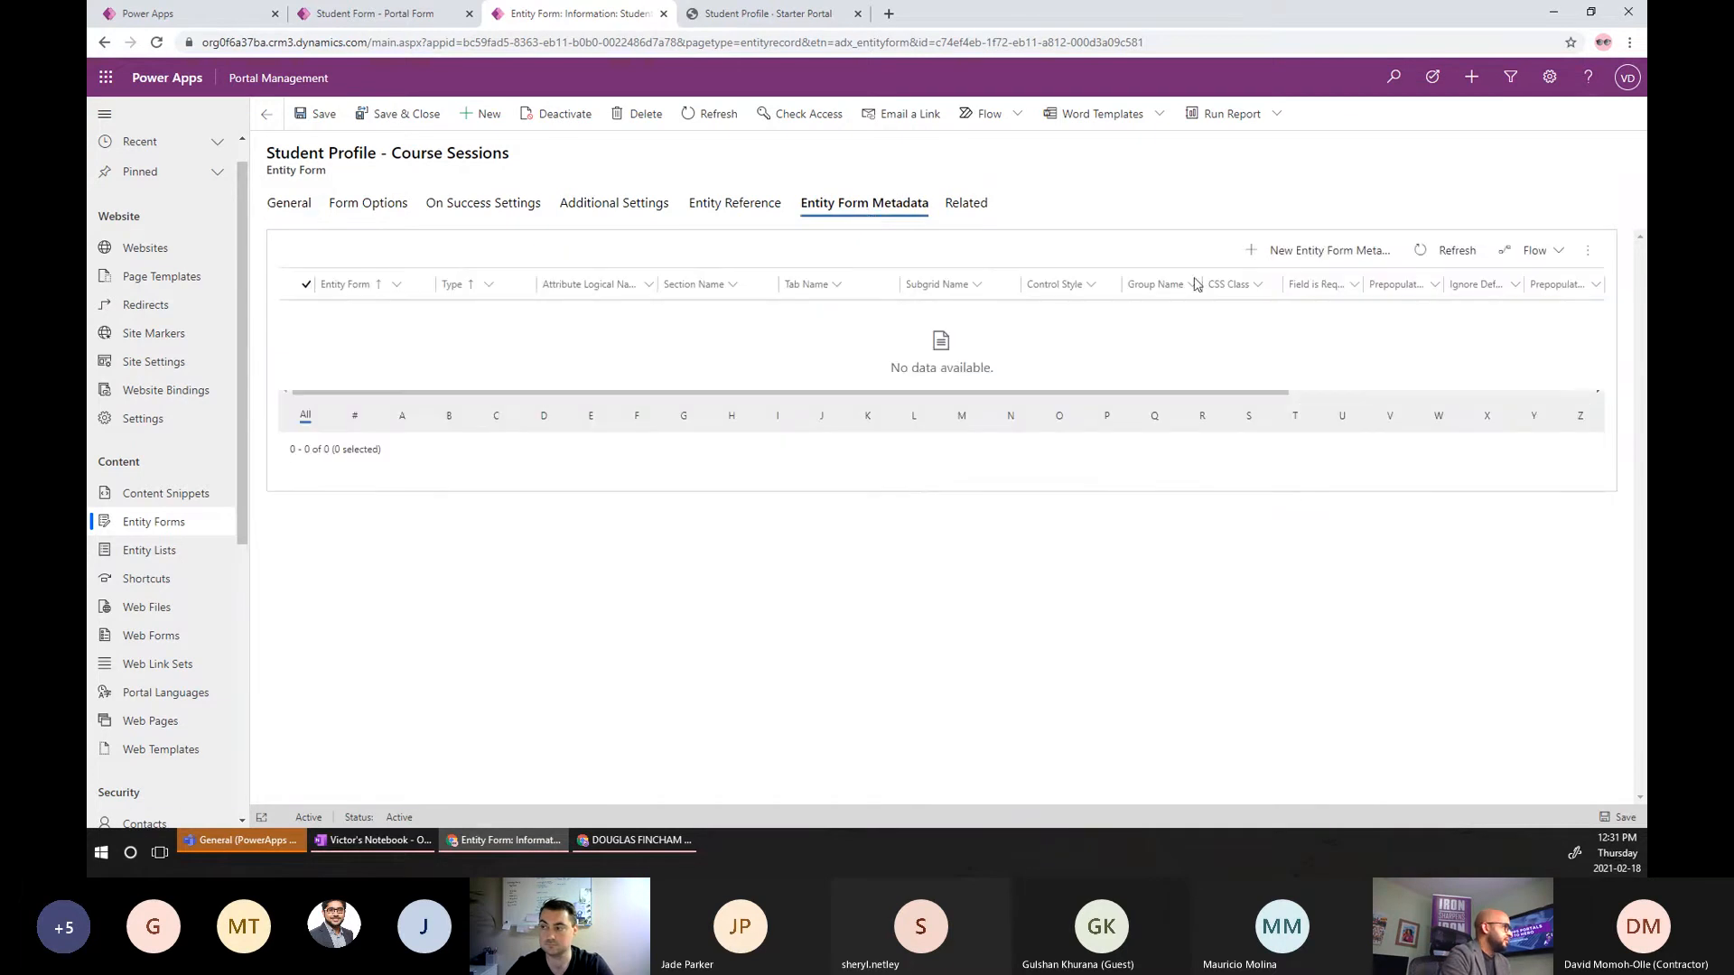
pyautogui.click(1311, 260)
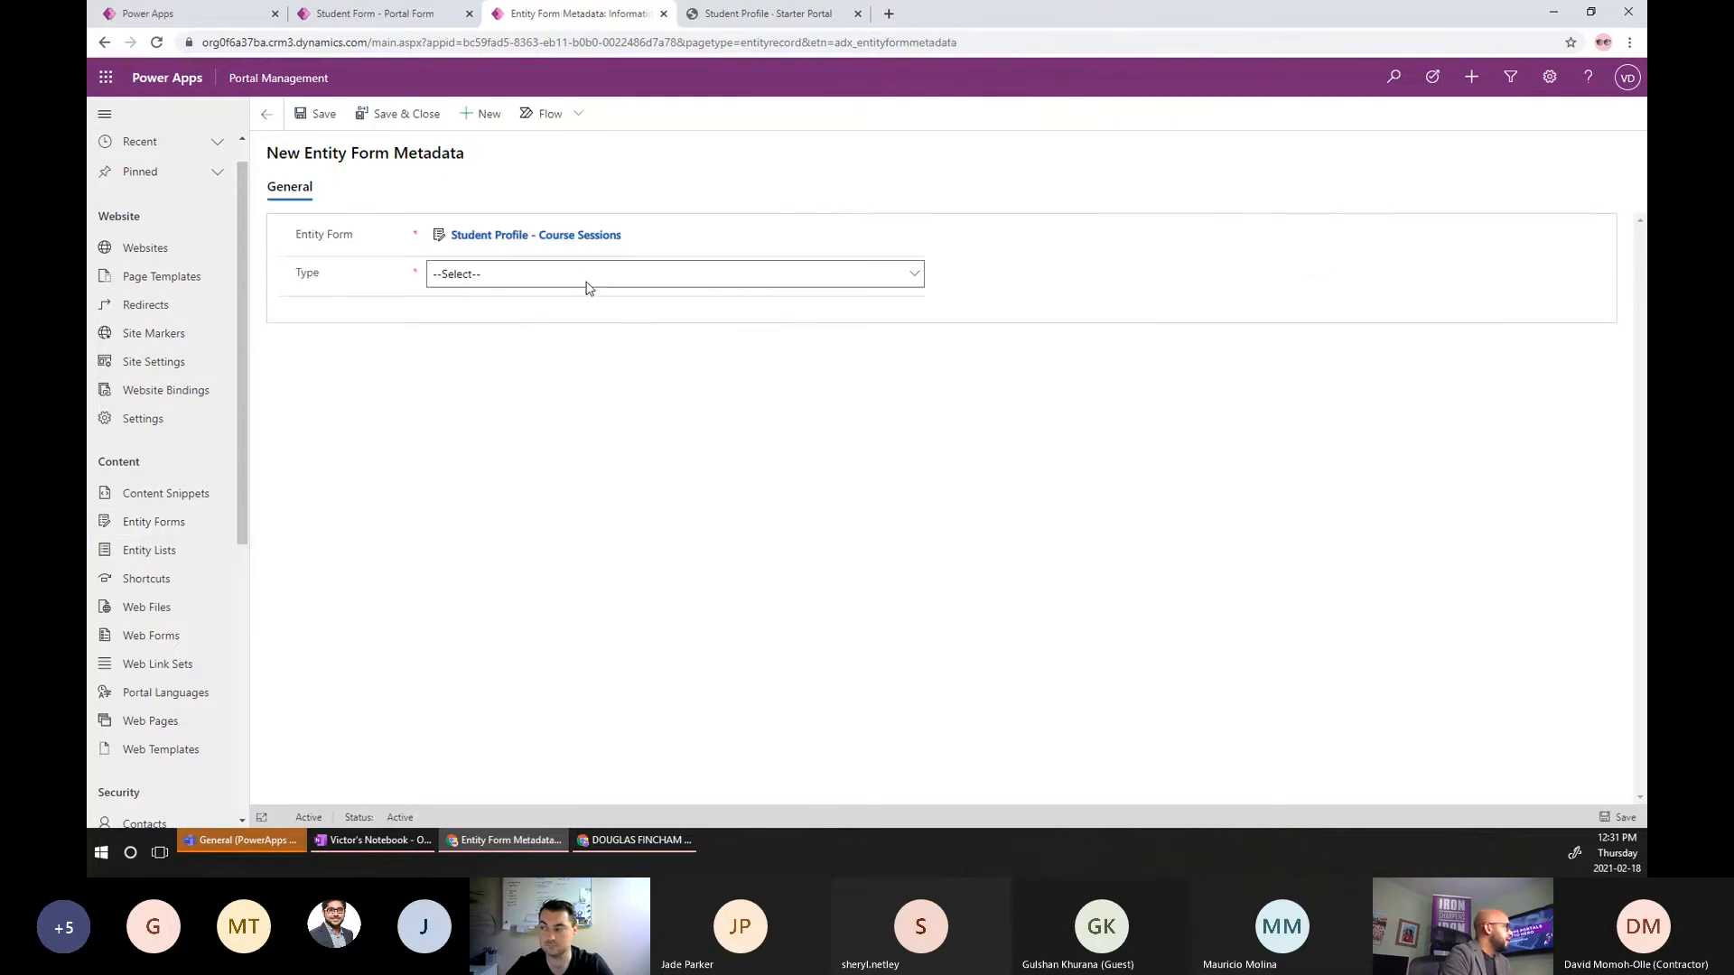
pyautogui.click(586, 277)
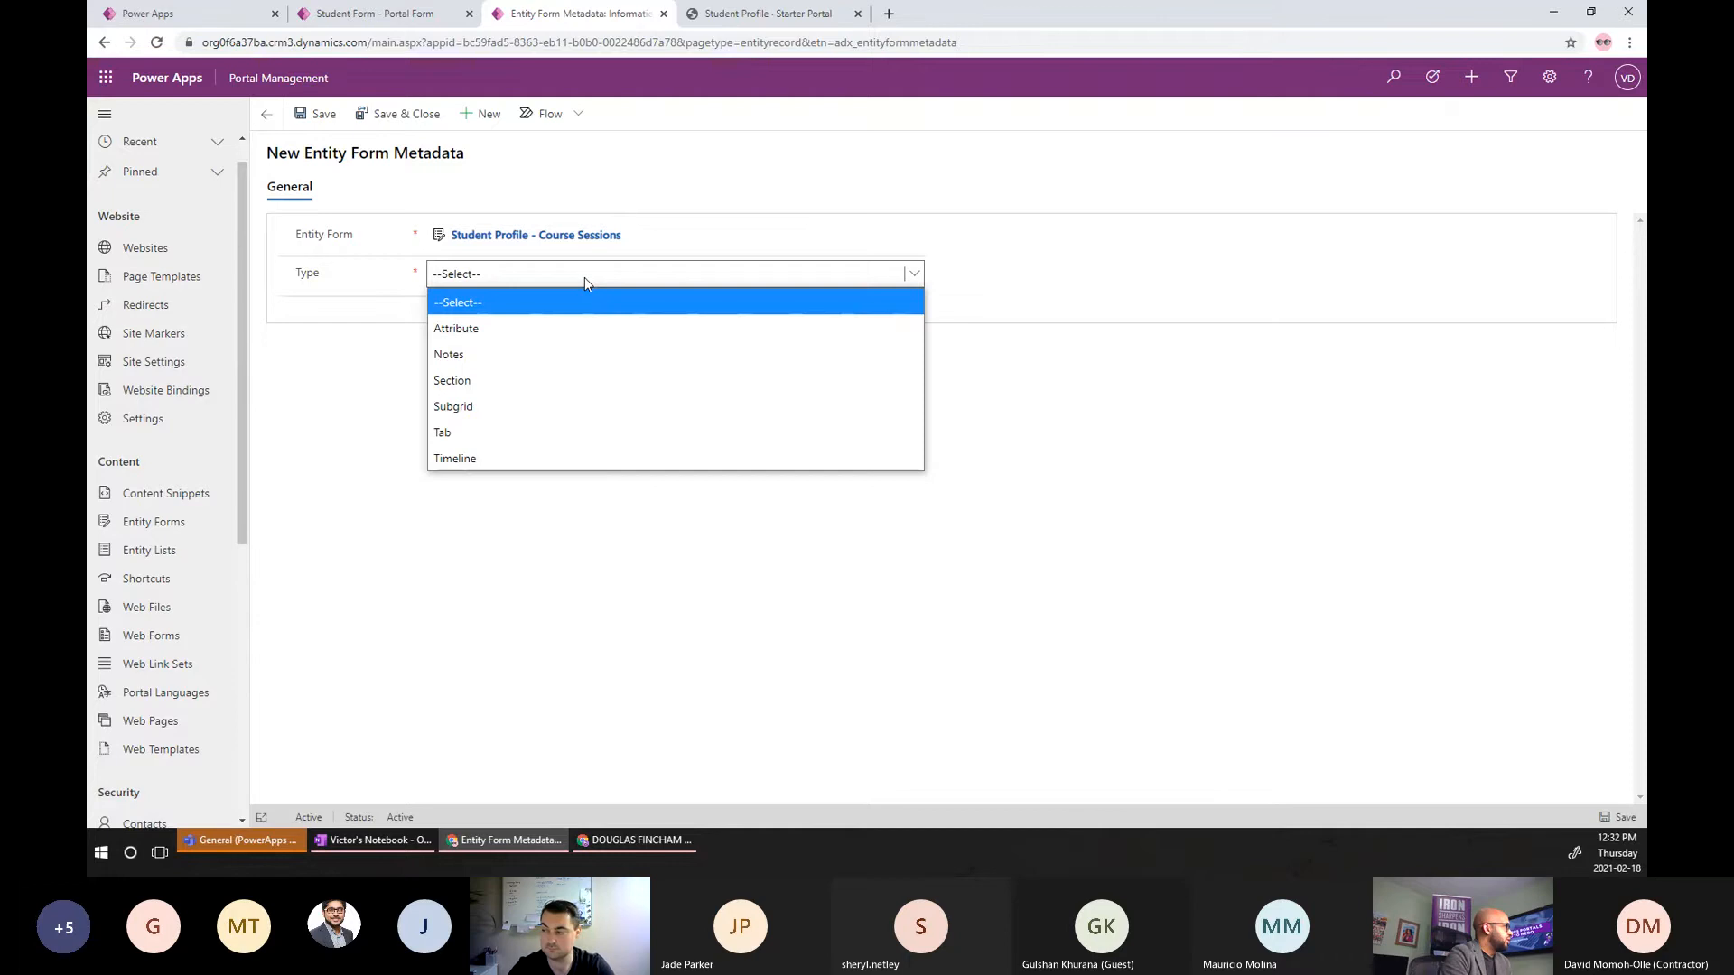
pyautogui.click(472, 412)
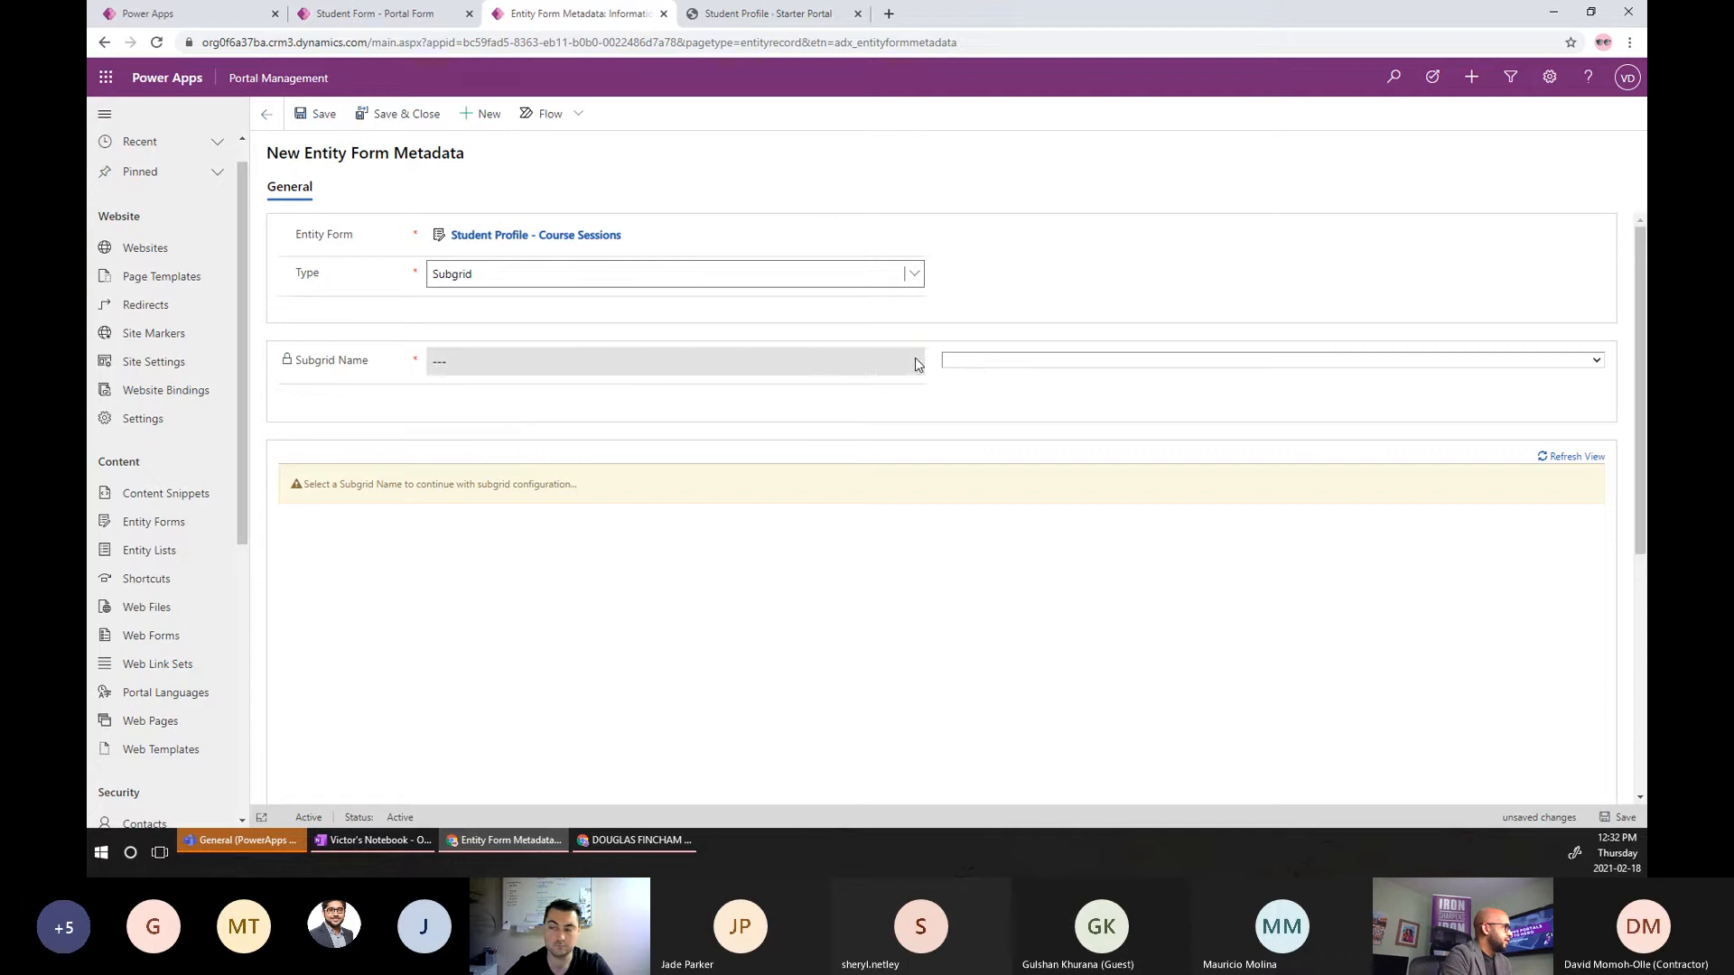
pyautogui.click(980, 362)
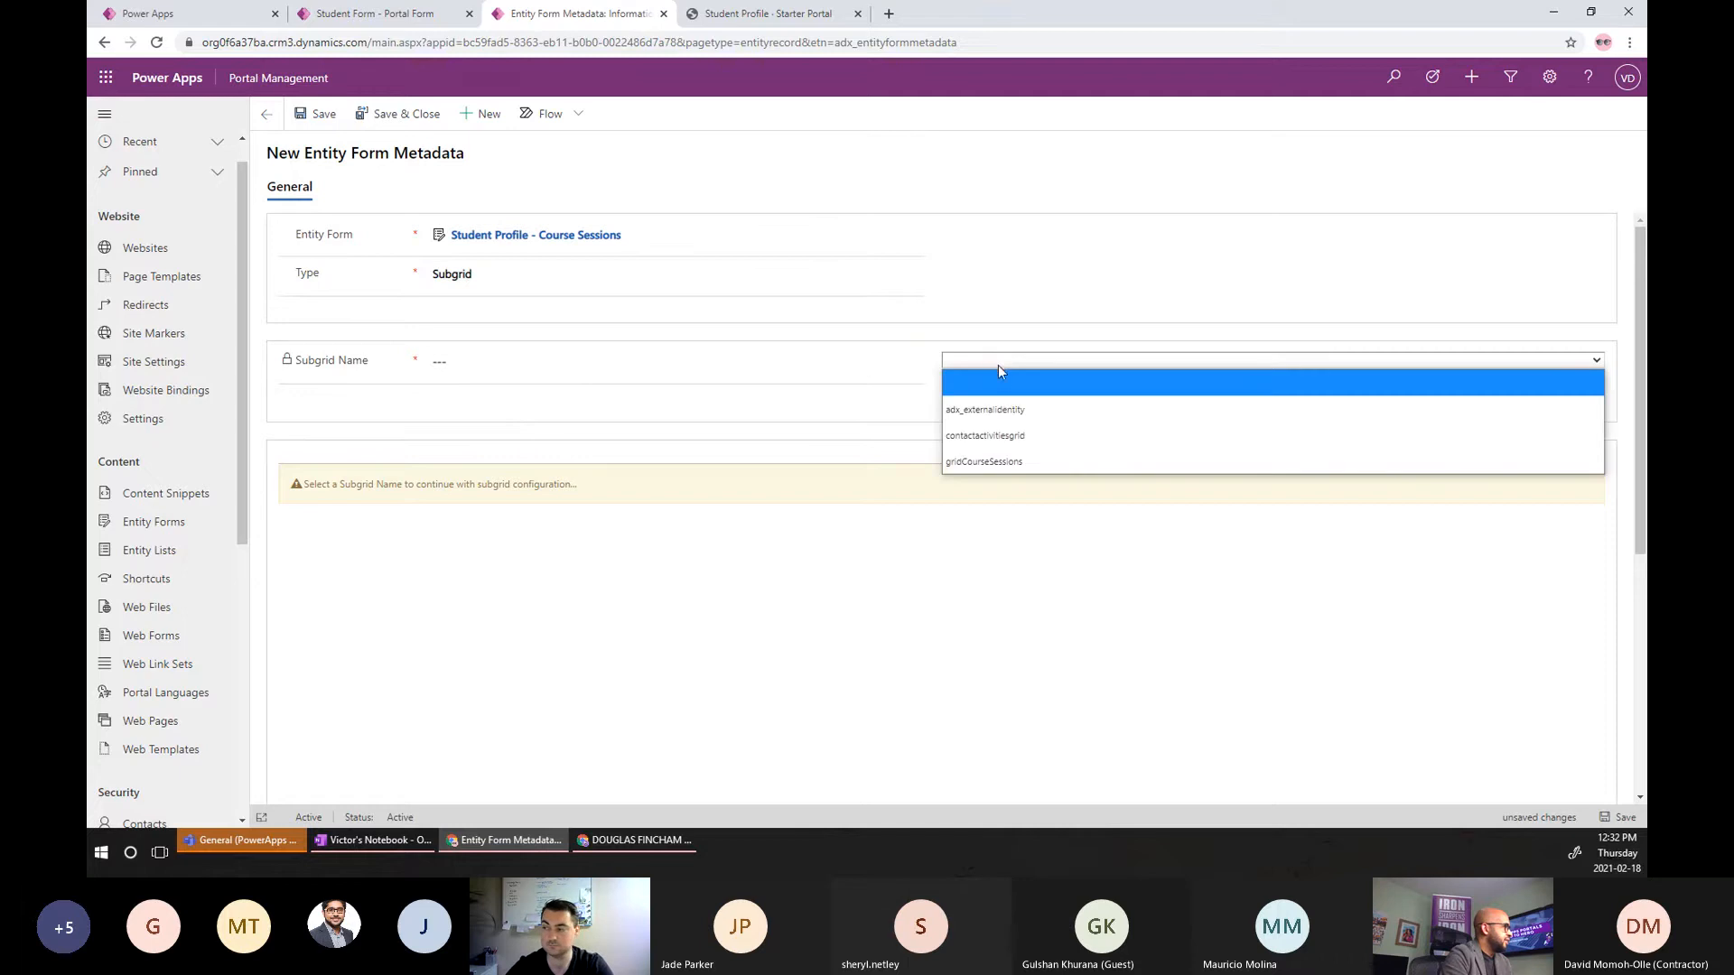
pyautogui.click(1012, 462)
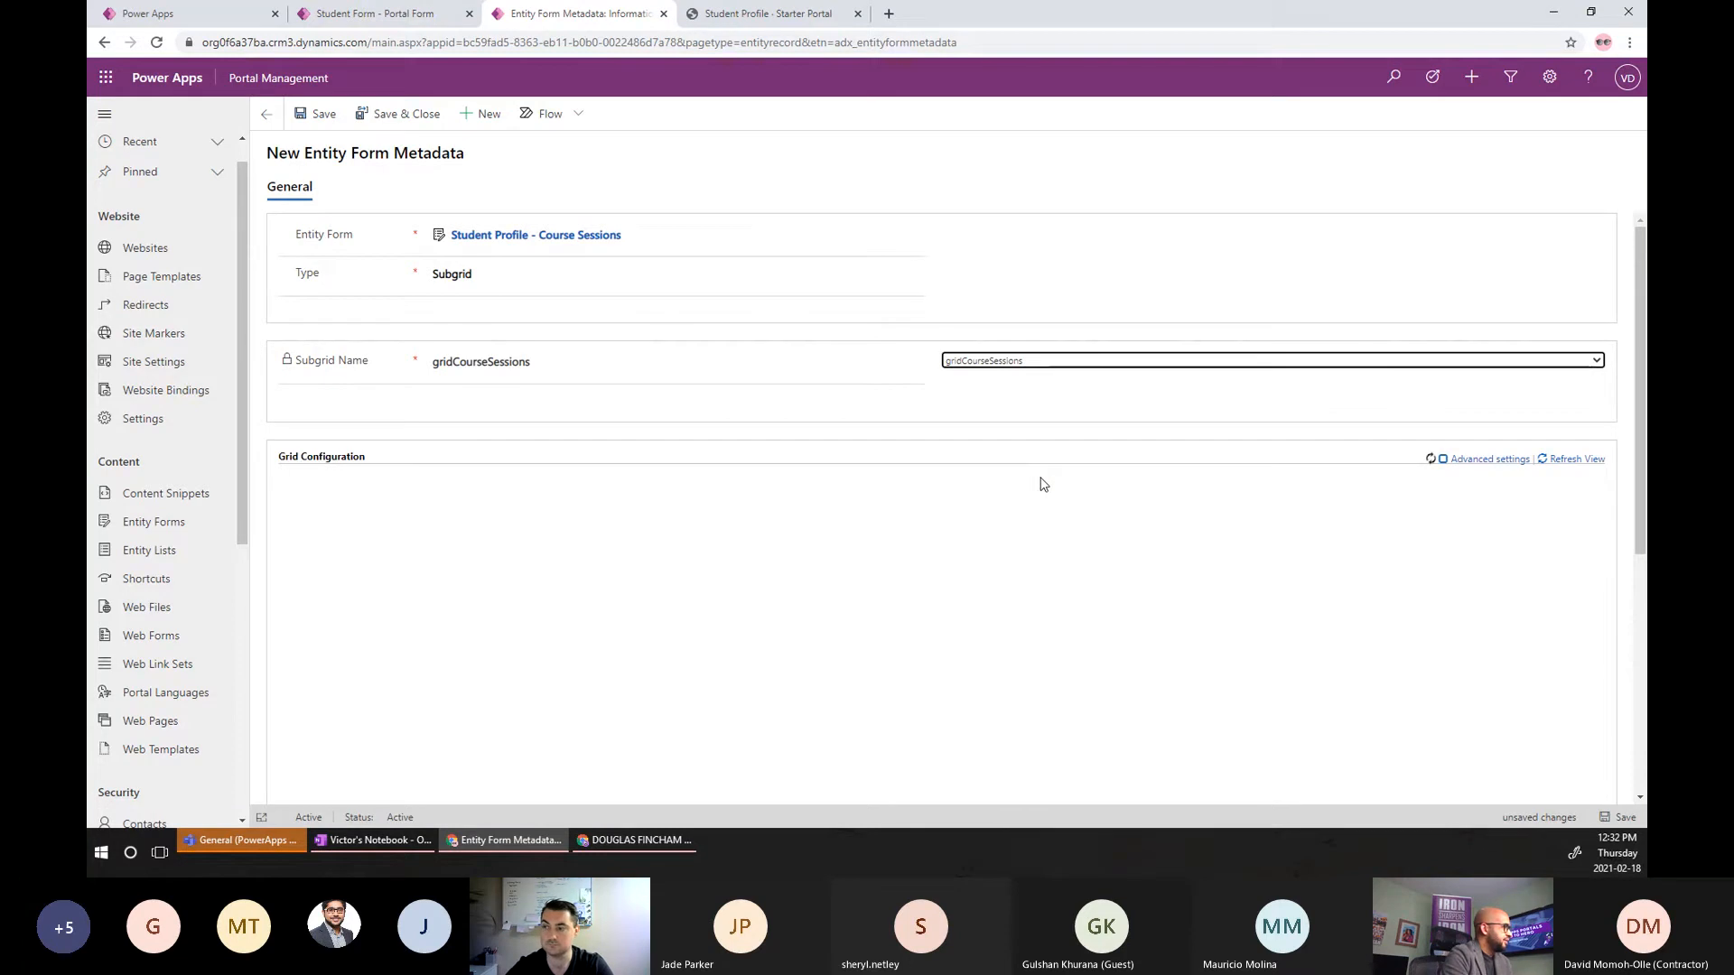
pyautogui.click(1614, 819)
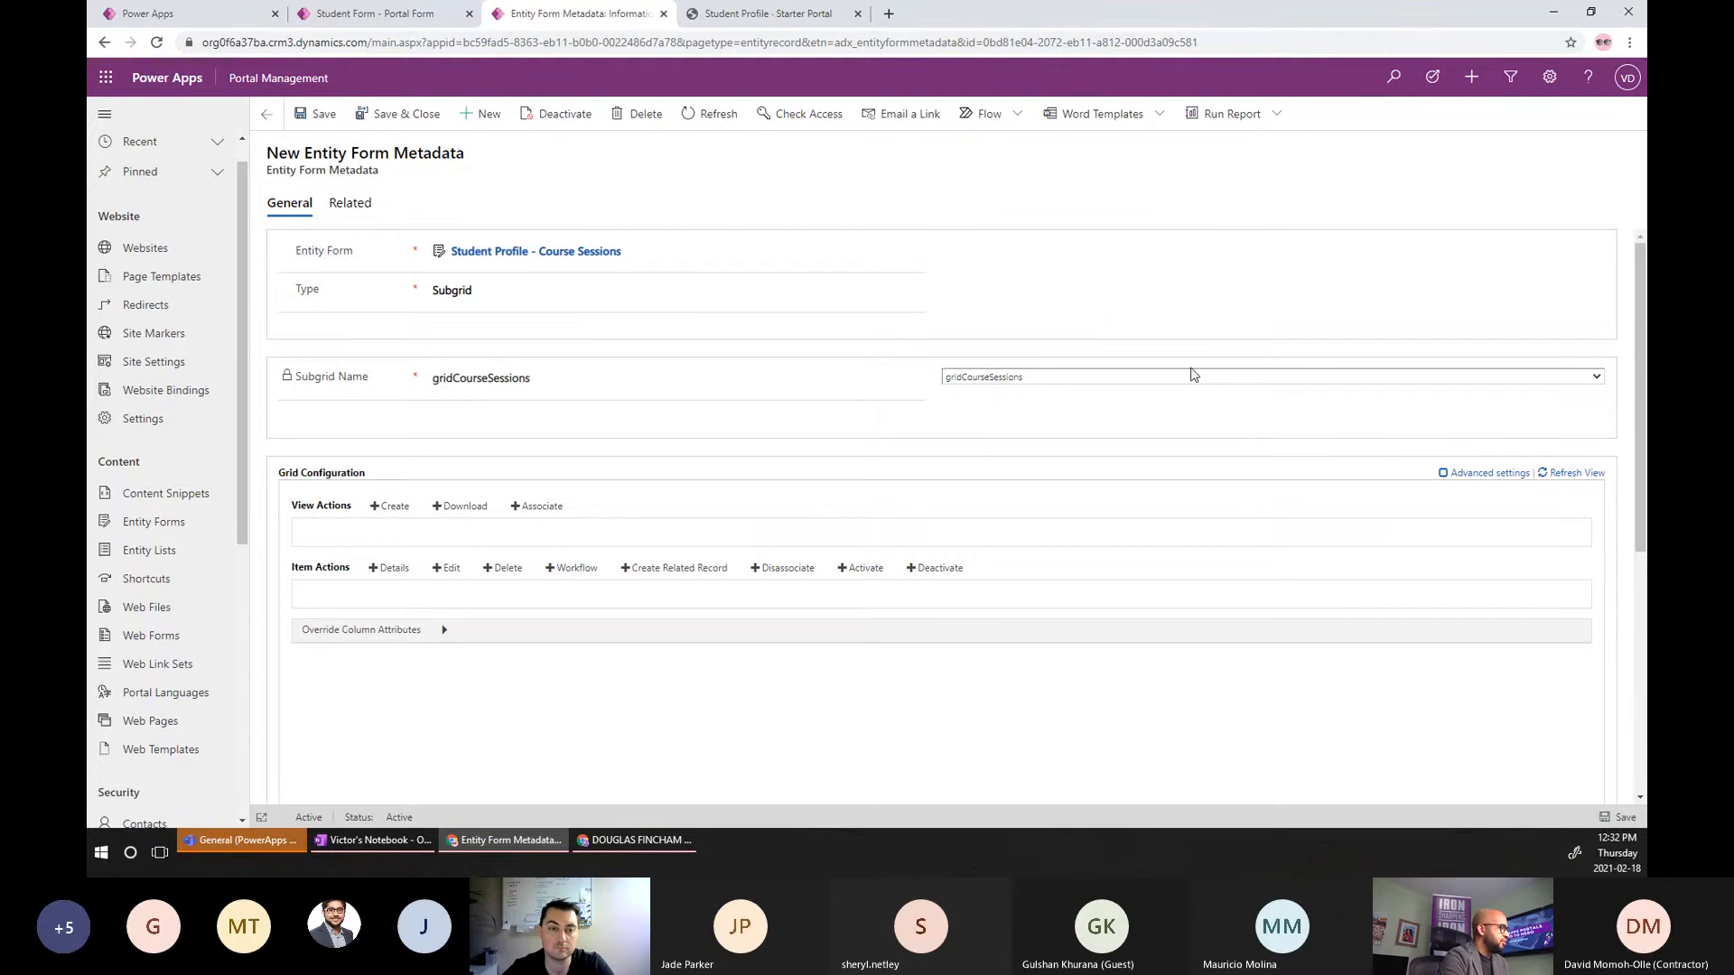
pyautogui.scroll(-1, 515, 545)
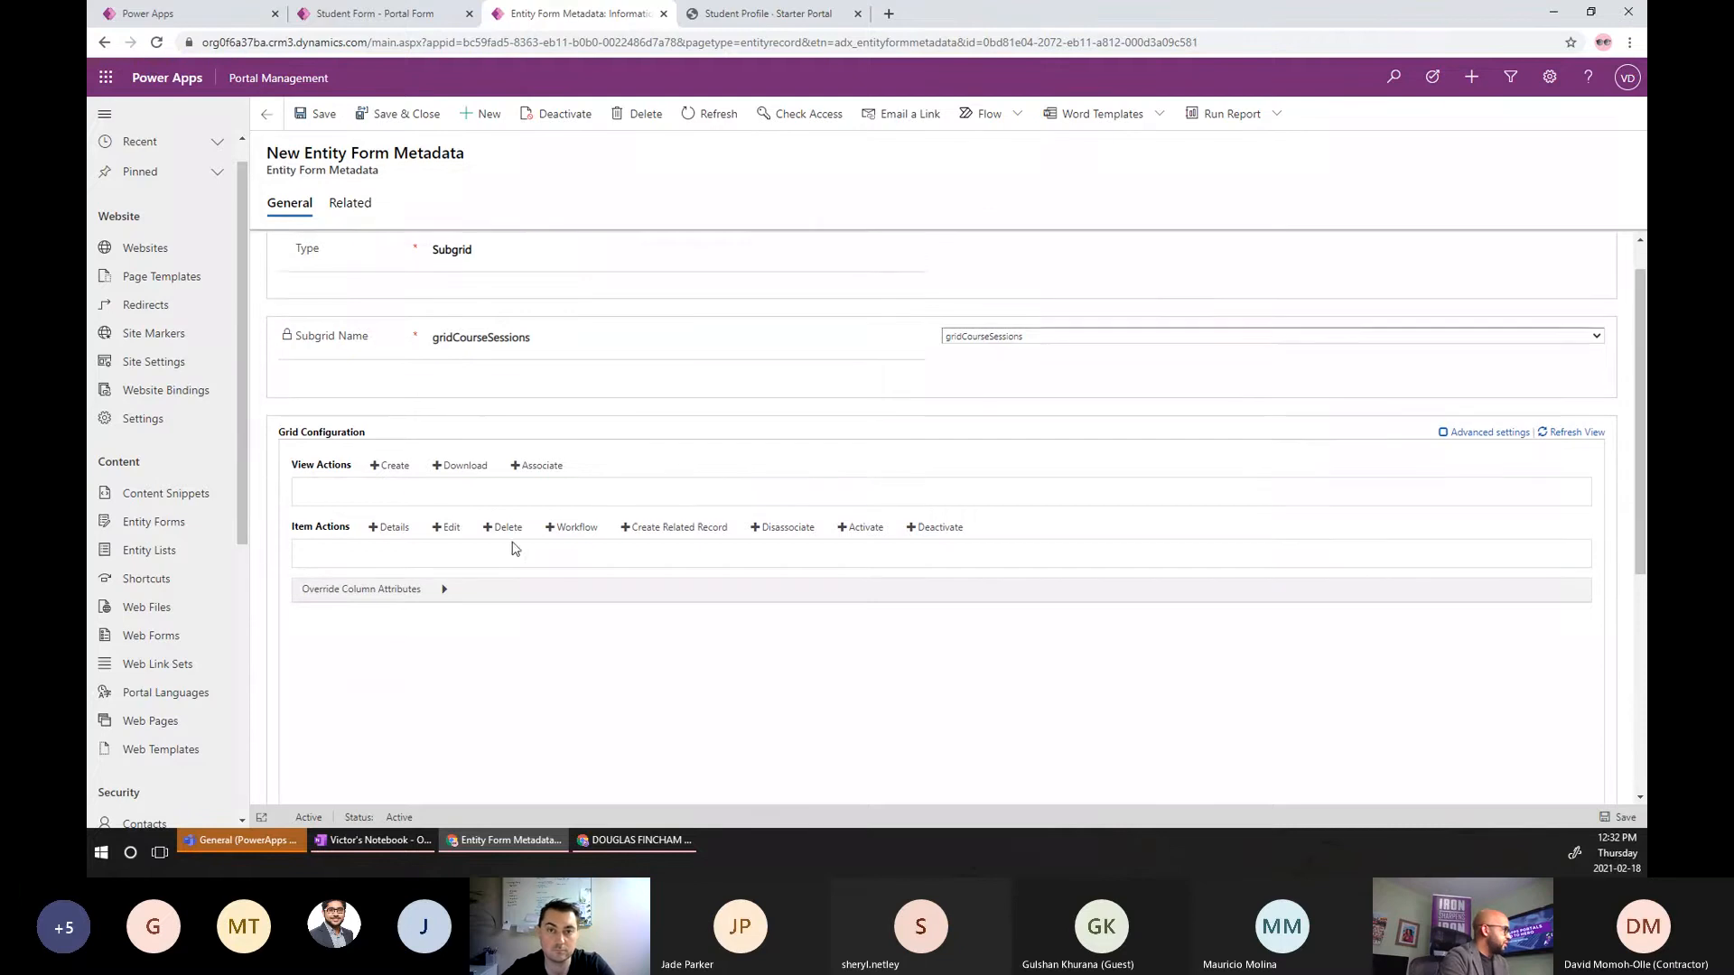
pyautogui.scroll(1, 454, 504)
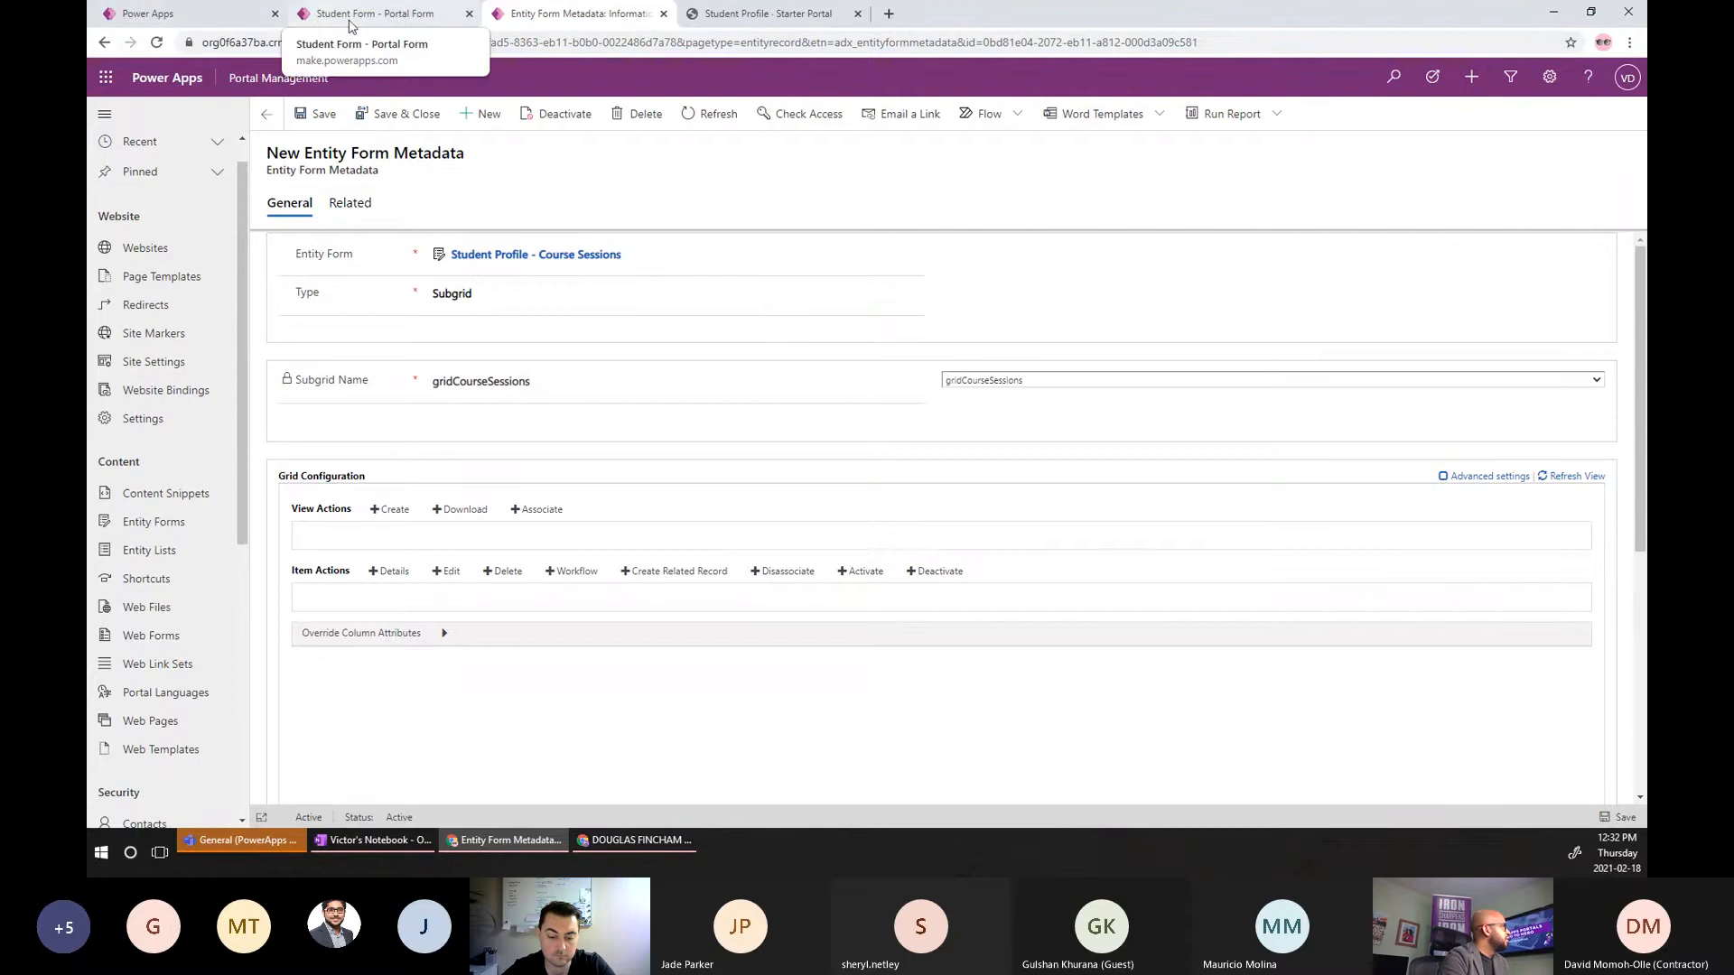
# Open the source code of the page's Form component in Portals Studio.
pyautogui.click(231, 26)
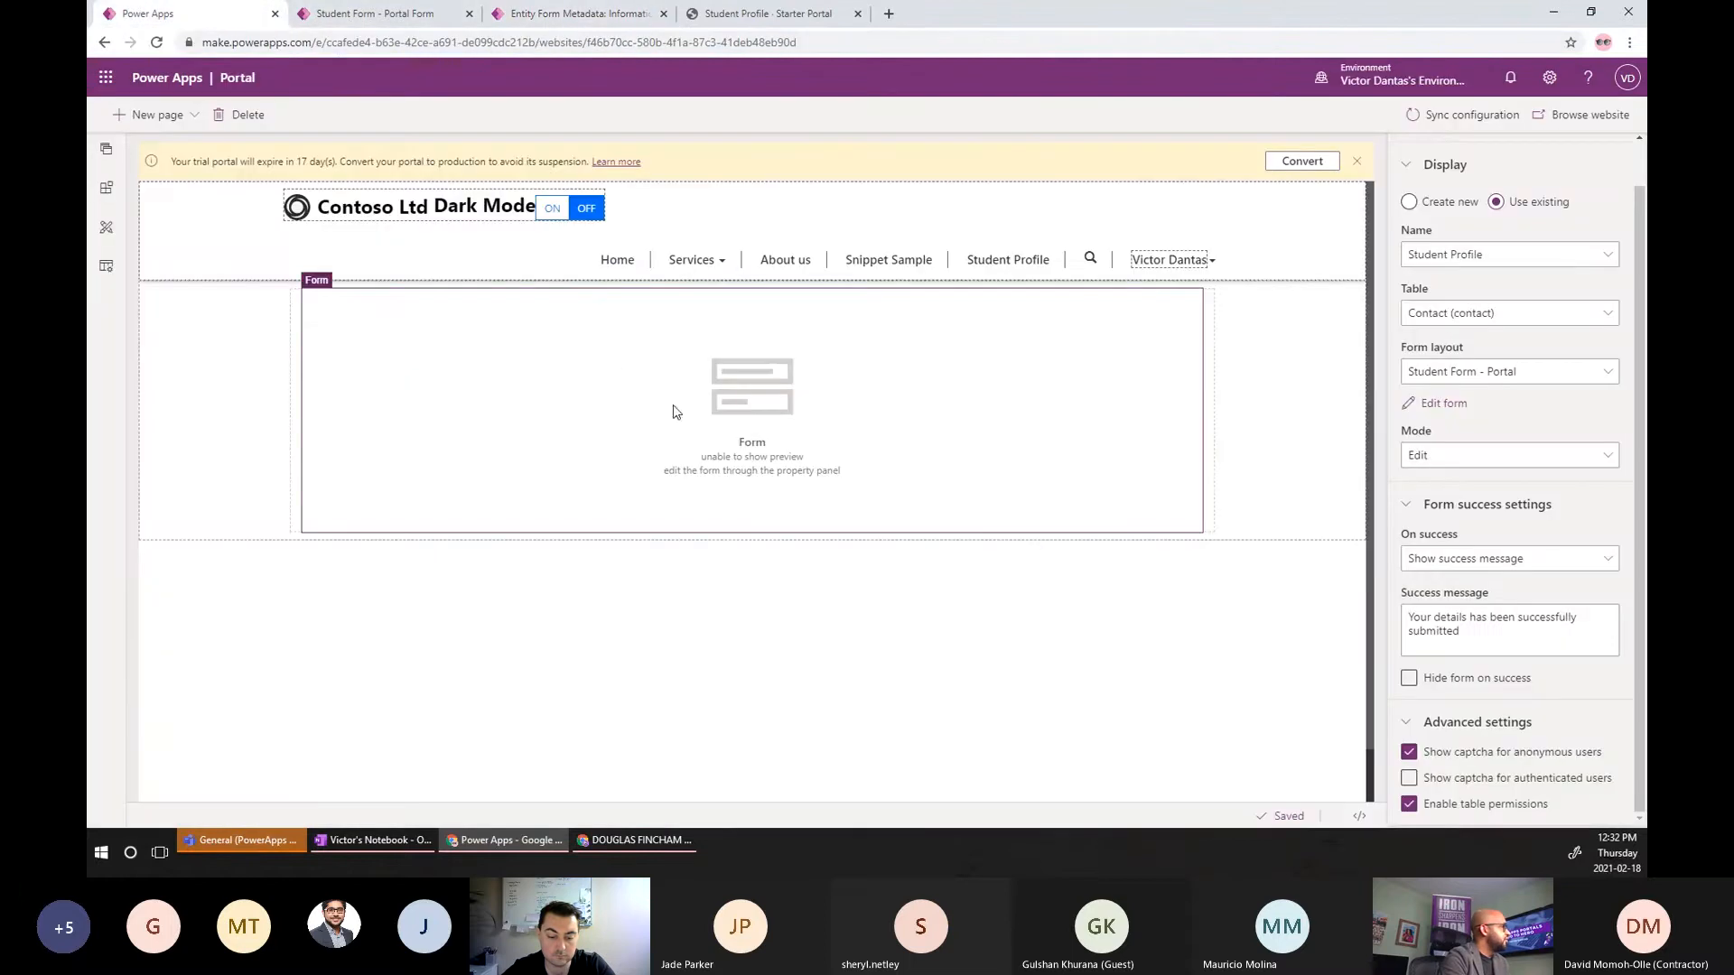
pyautogui.click(684, 467)
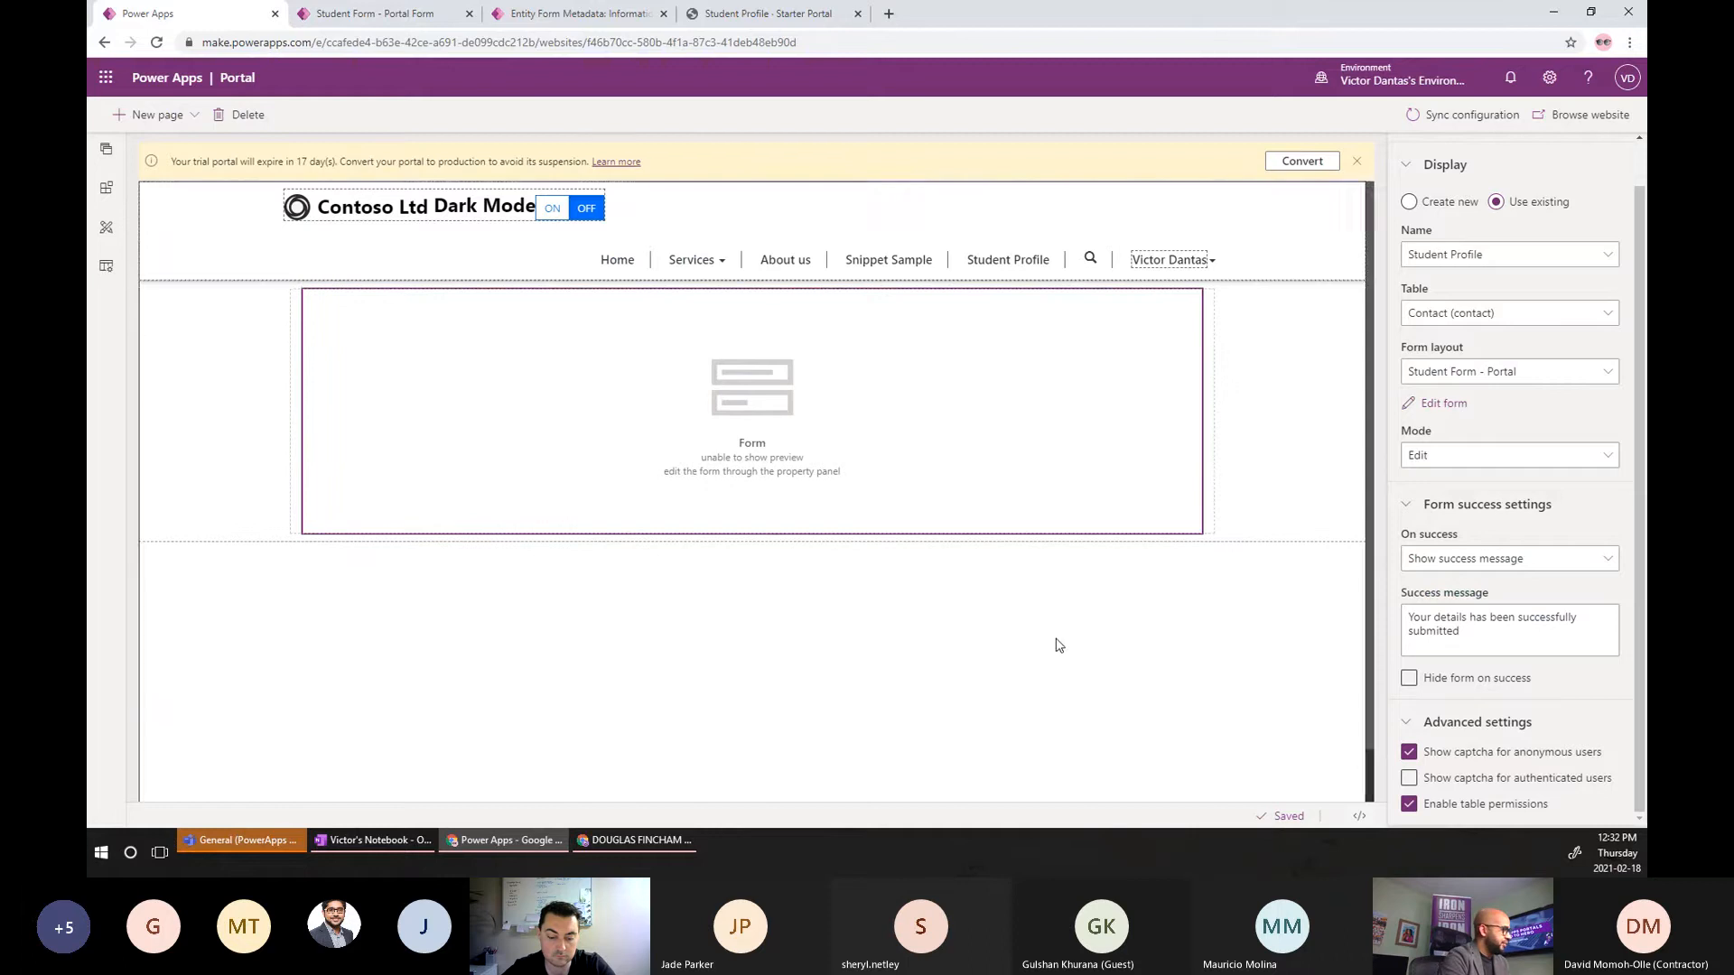
pyautogui.click(1359, 818)
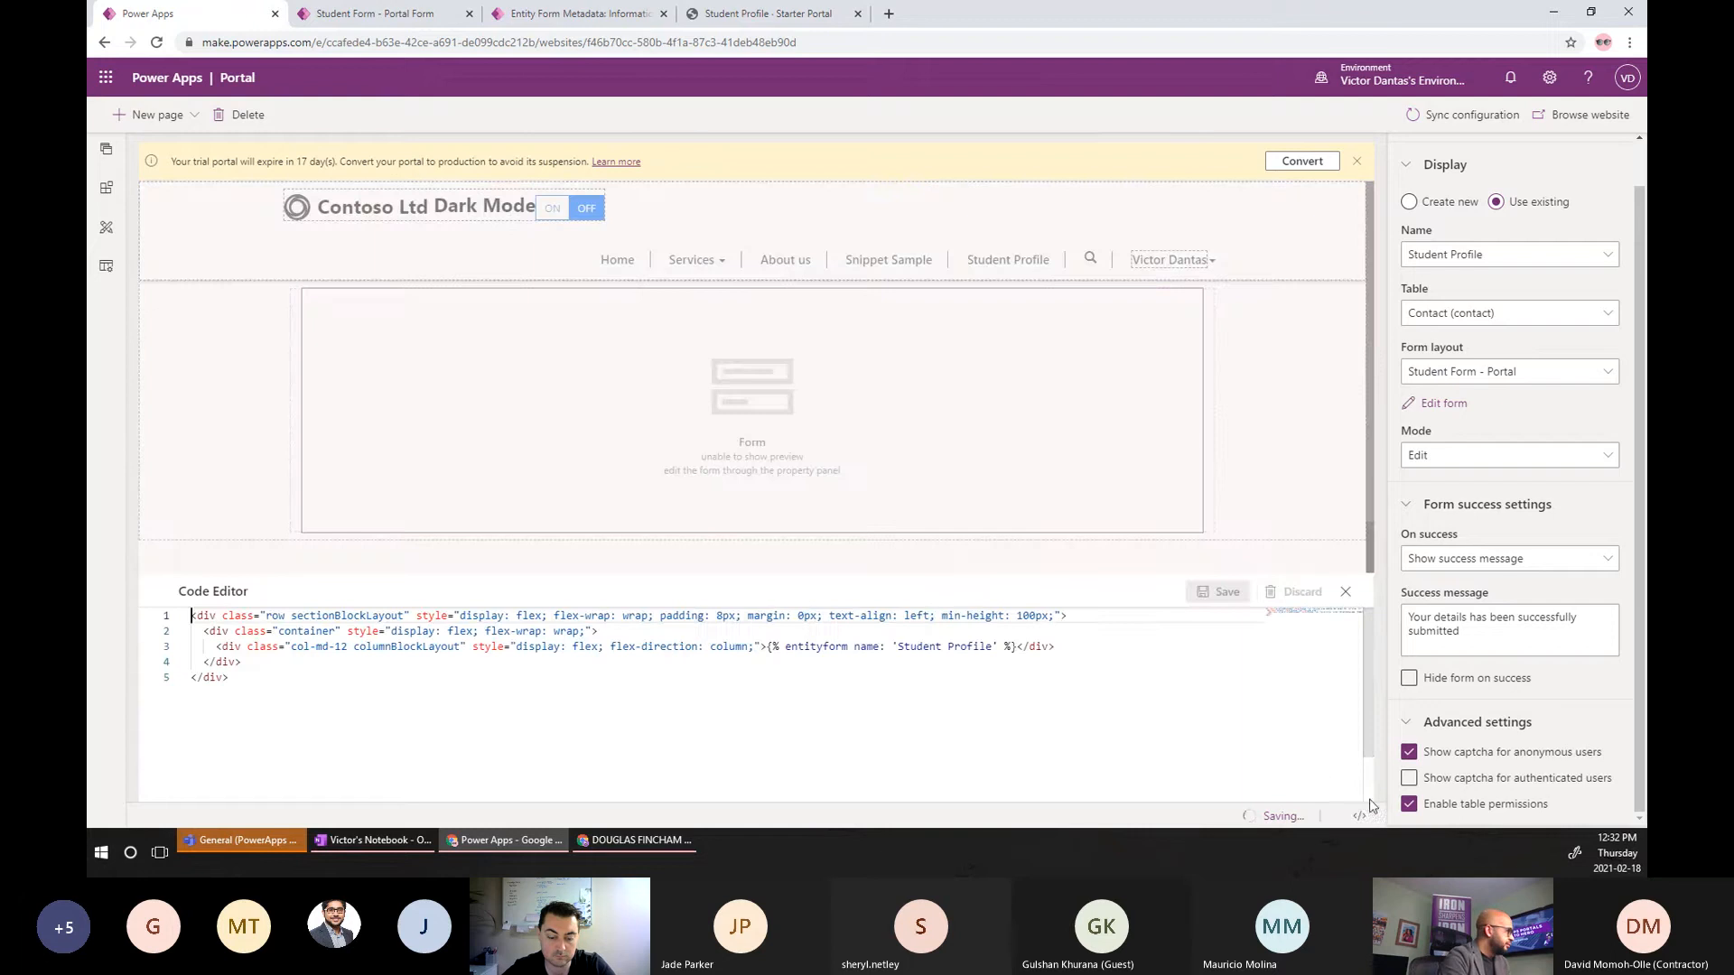
# Put the entityform Liquid tag on its own indented line, with the closing div on the next line.
pyautogui.click(1069, 650)
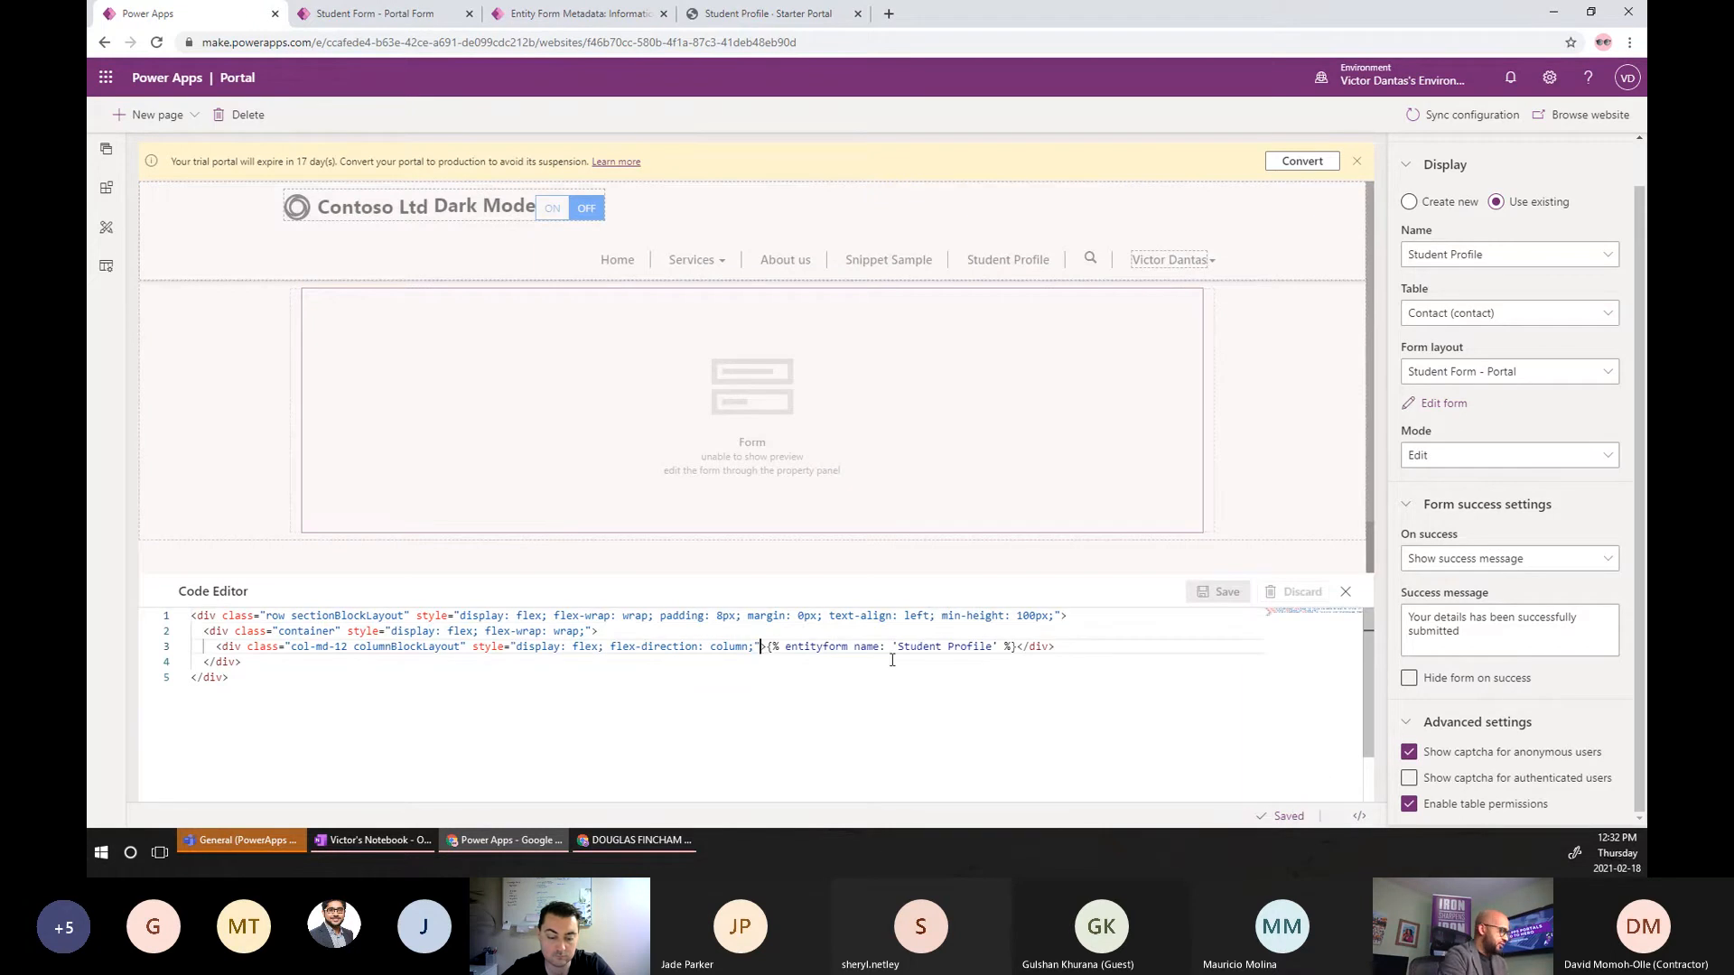
pyautogui.click(764, 647)
pyautogui.press('Return')
pyautogui.press('Return')
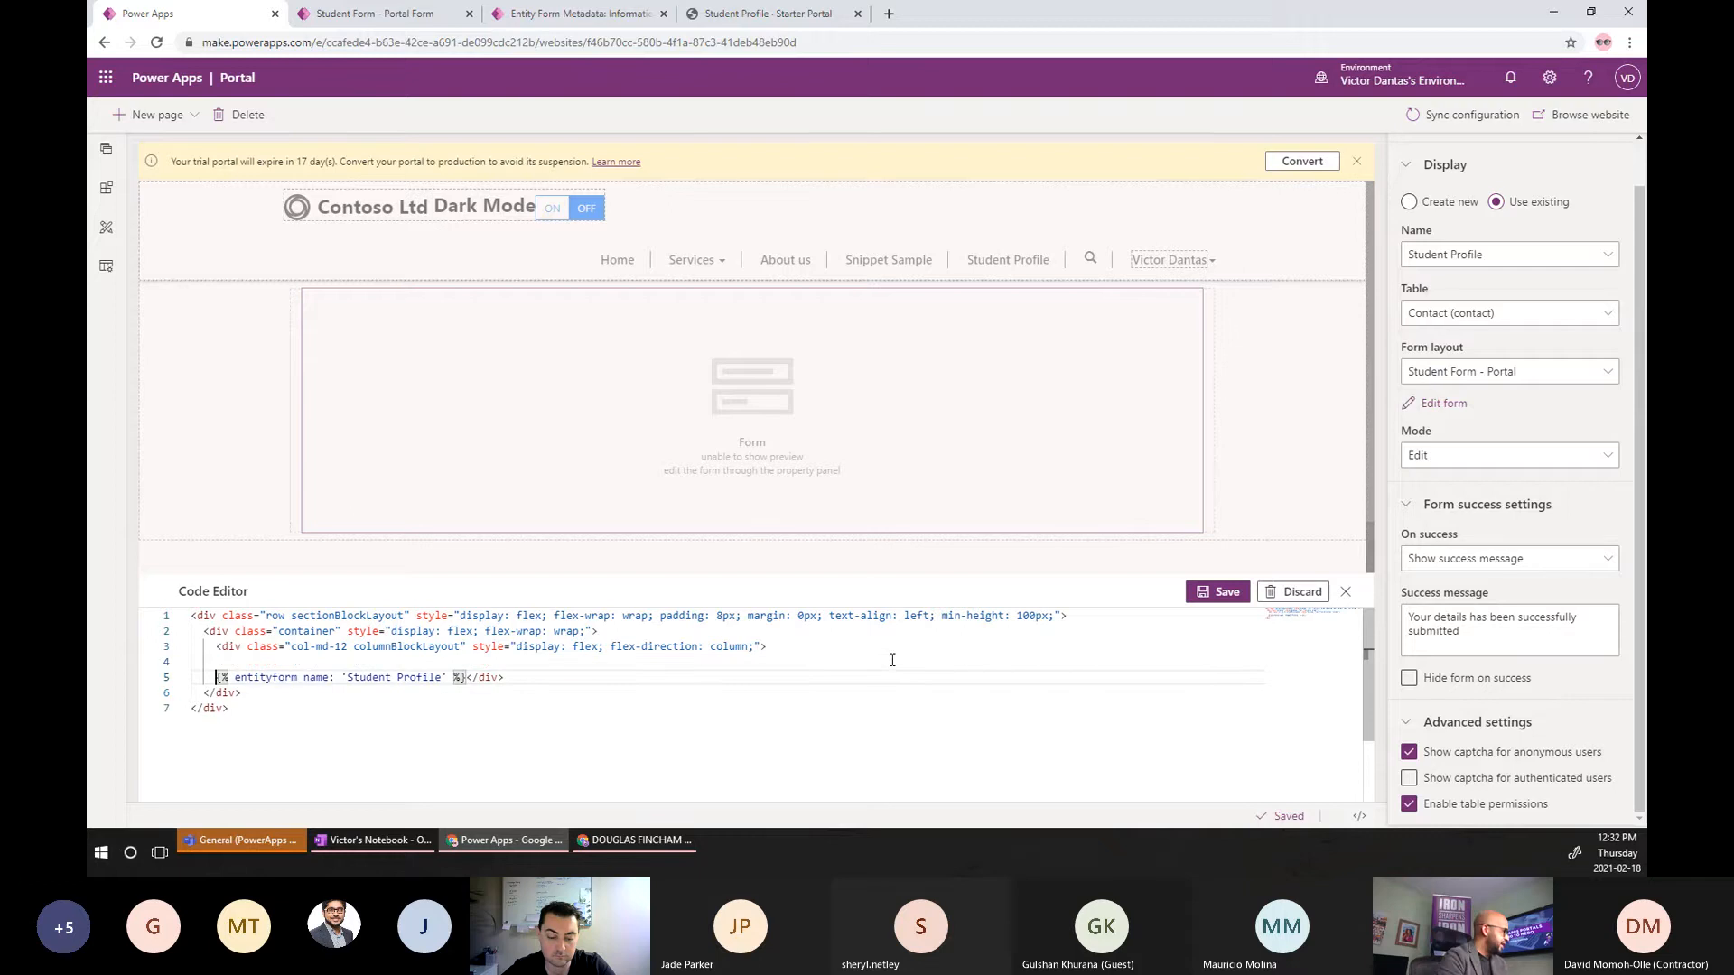
pyautogui.click(466, 678)
pyautogui.press('Return')
pyautogui.press('Return')
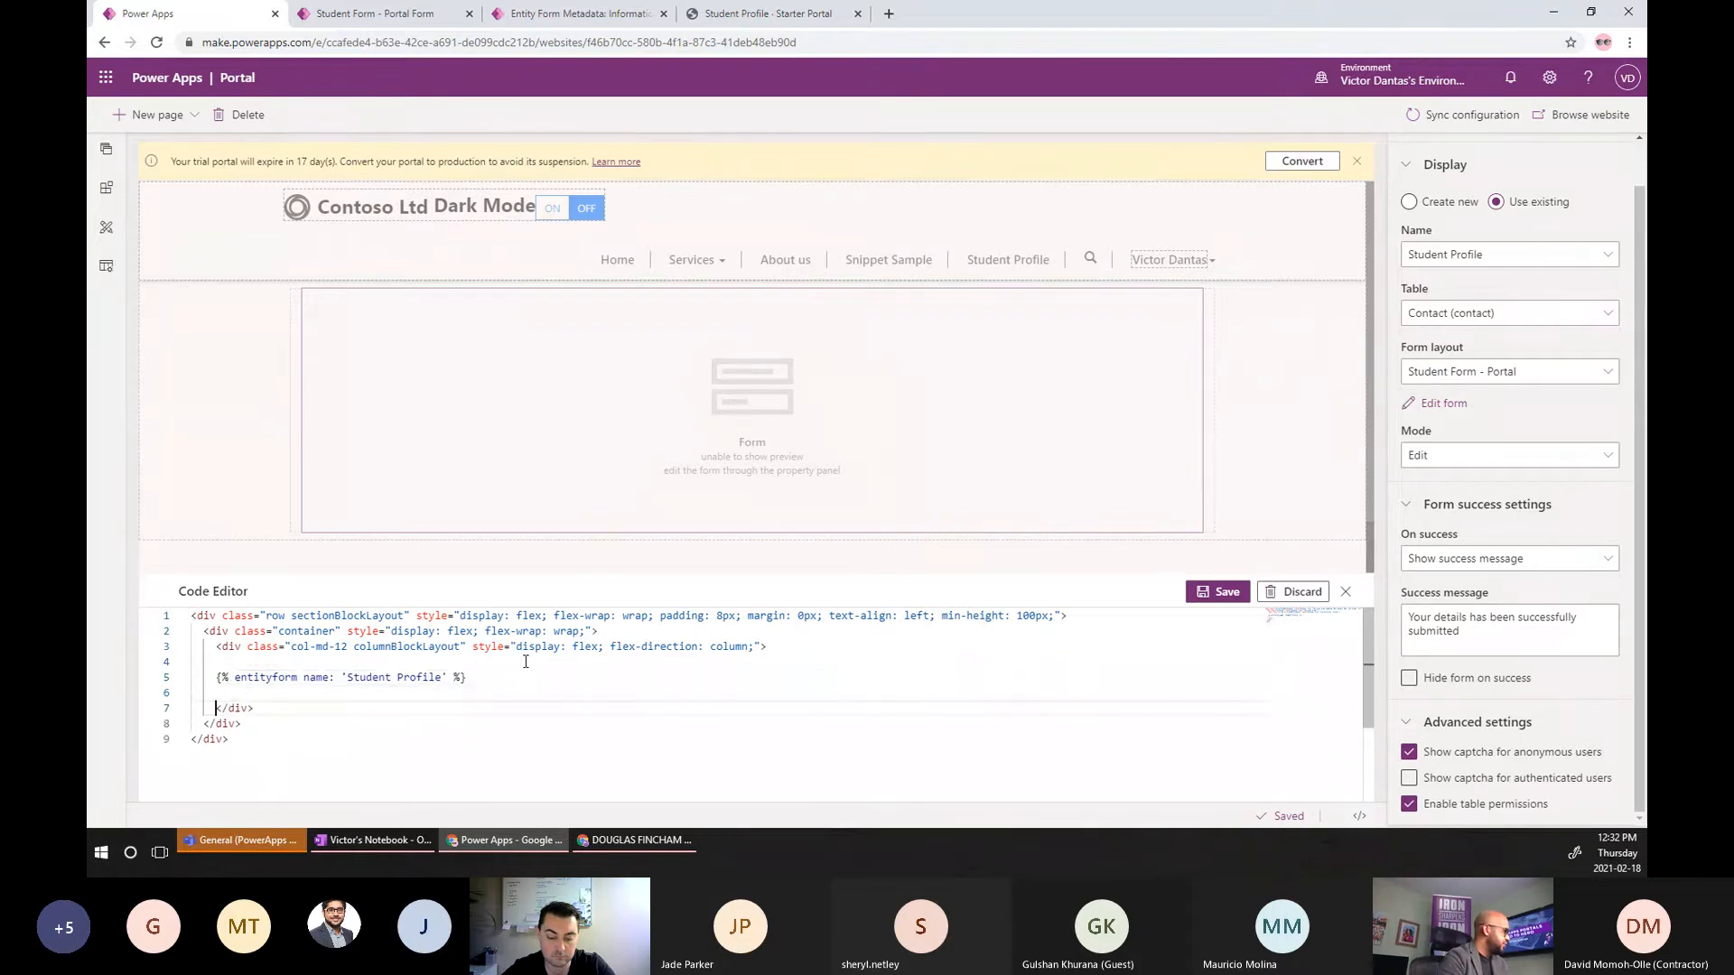
pyautogui.press('Up')
pyautogui.press('Tab')
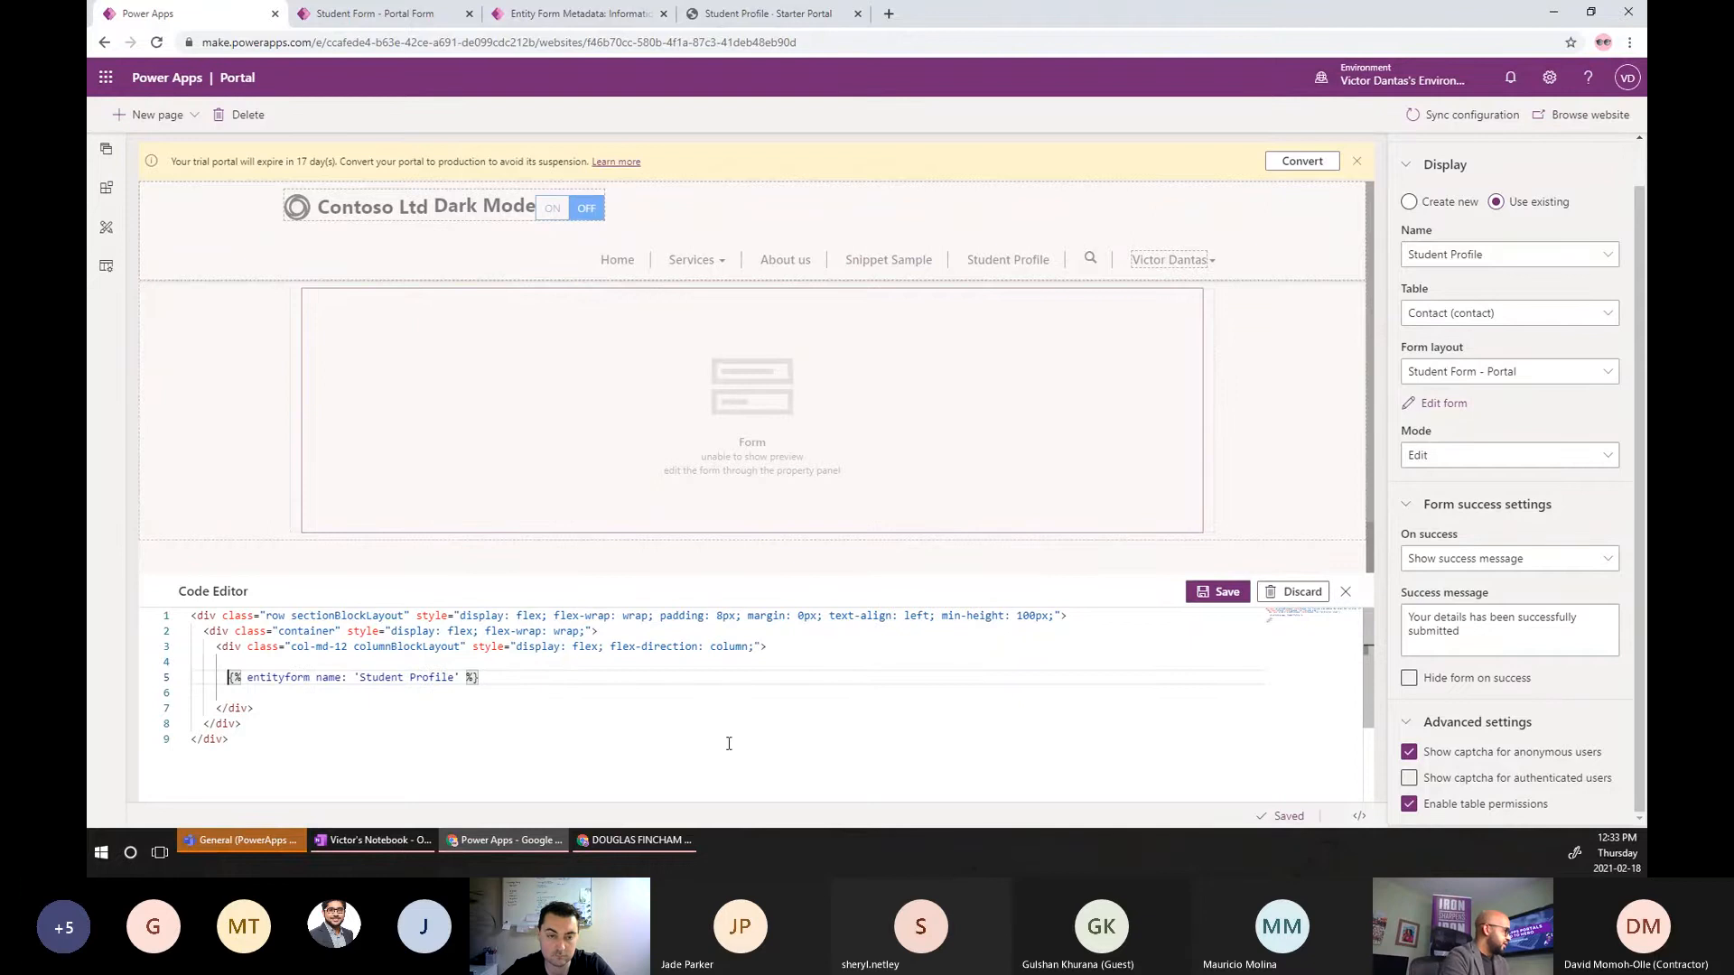
pyautogui.click(642, 843)
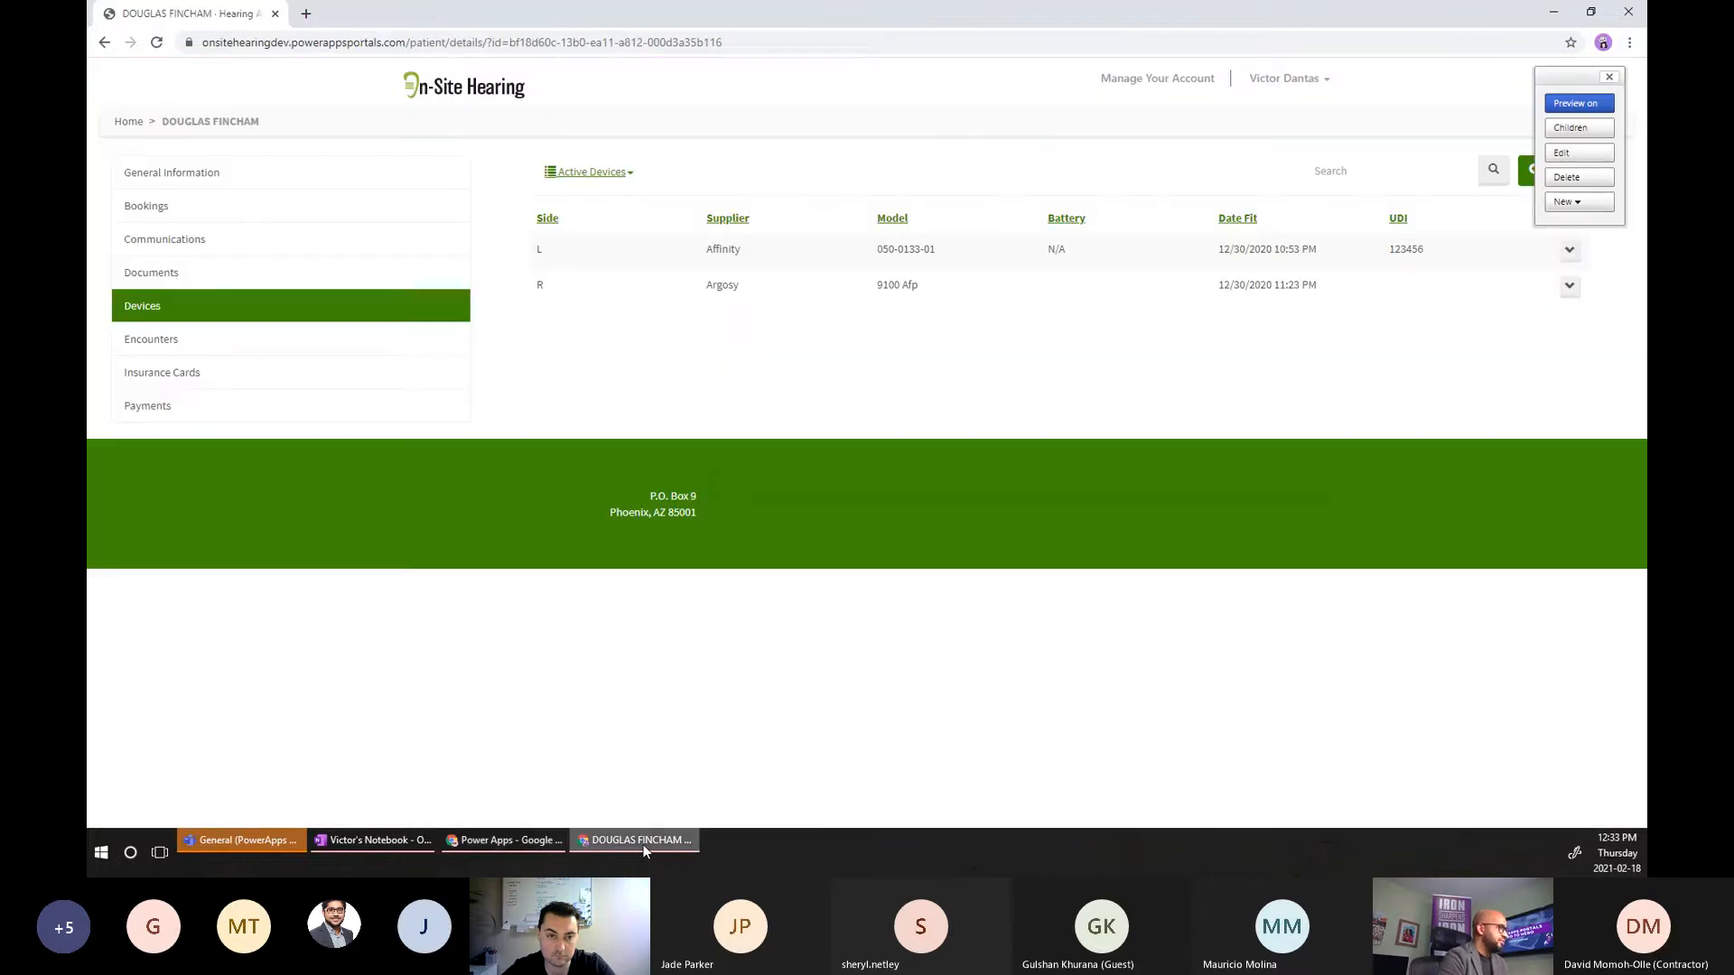
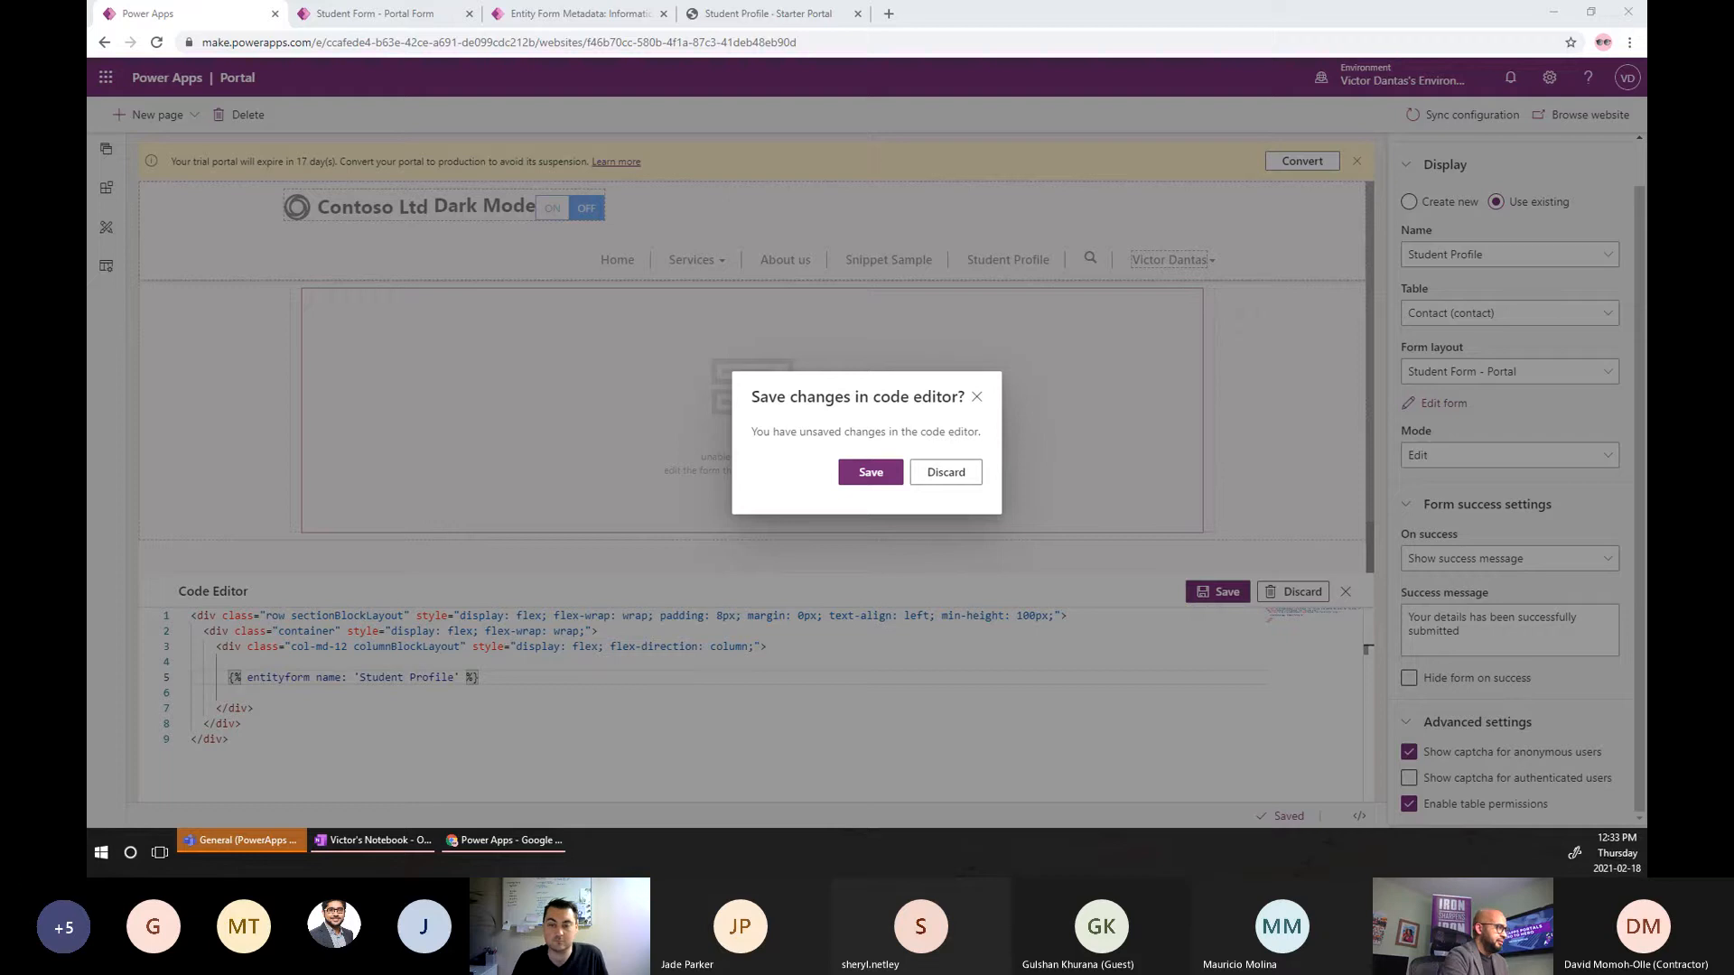
# Save the pending code editor changes and place the caret at the end of line 3.
pyautogui.click(870, 472)
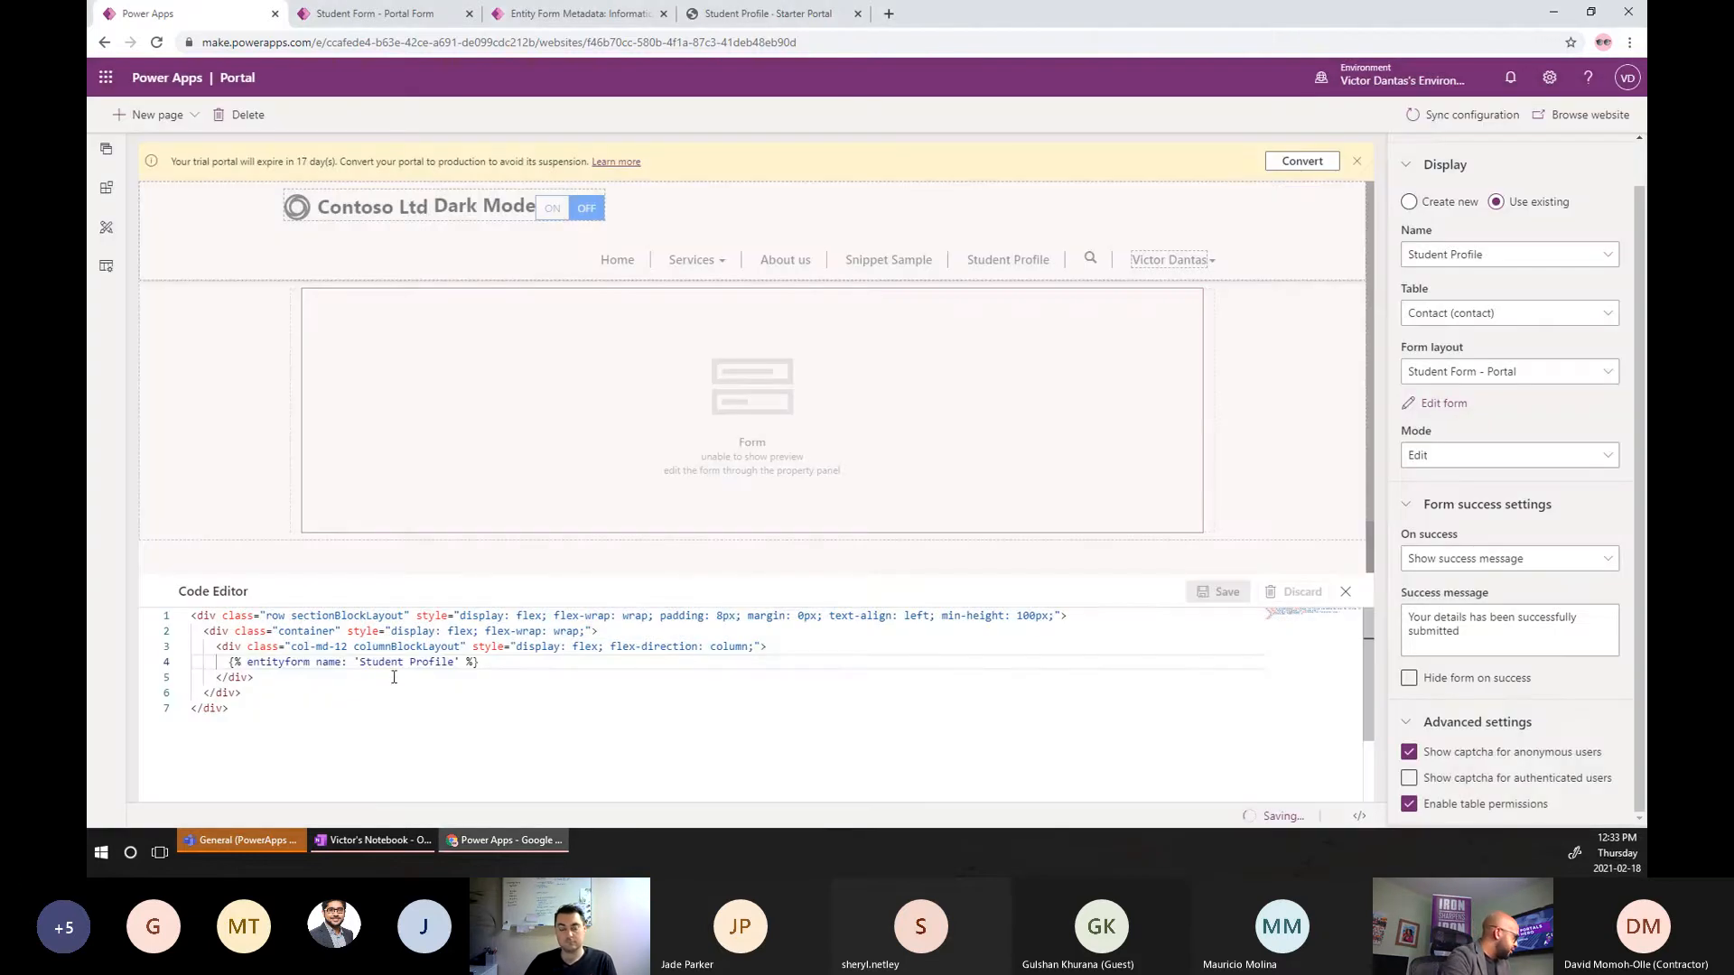
pyautogui.click(764, 647)
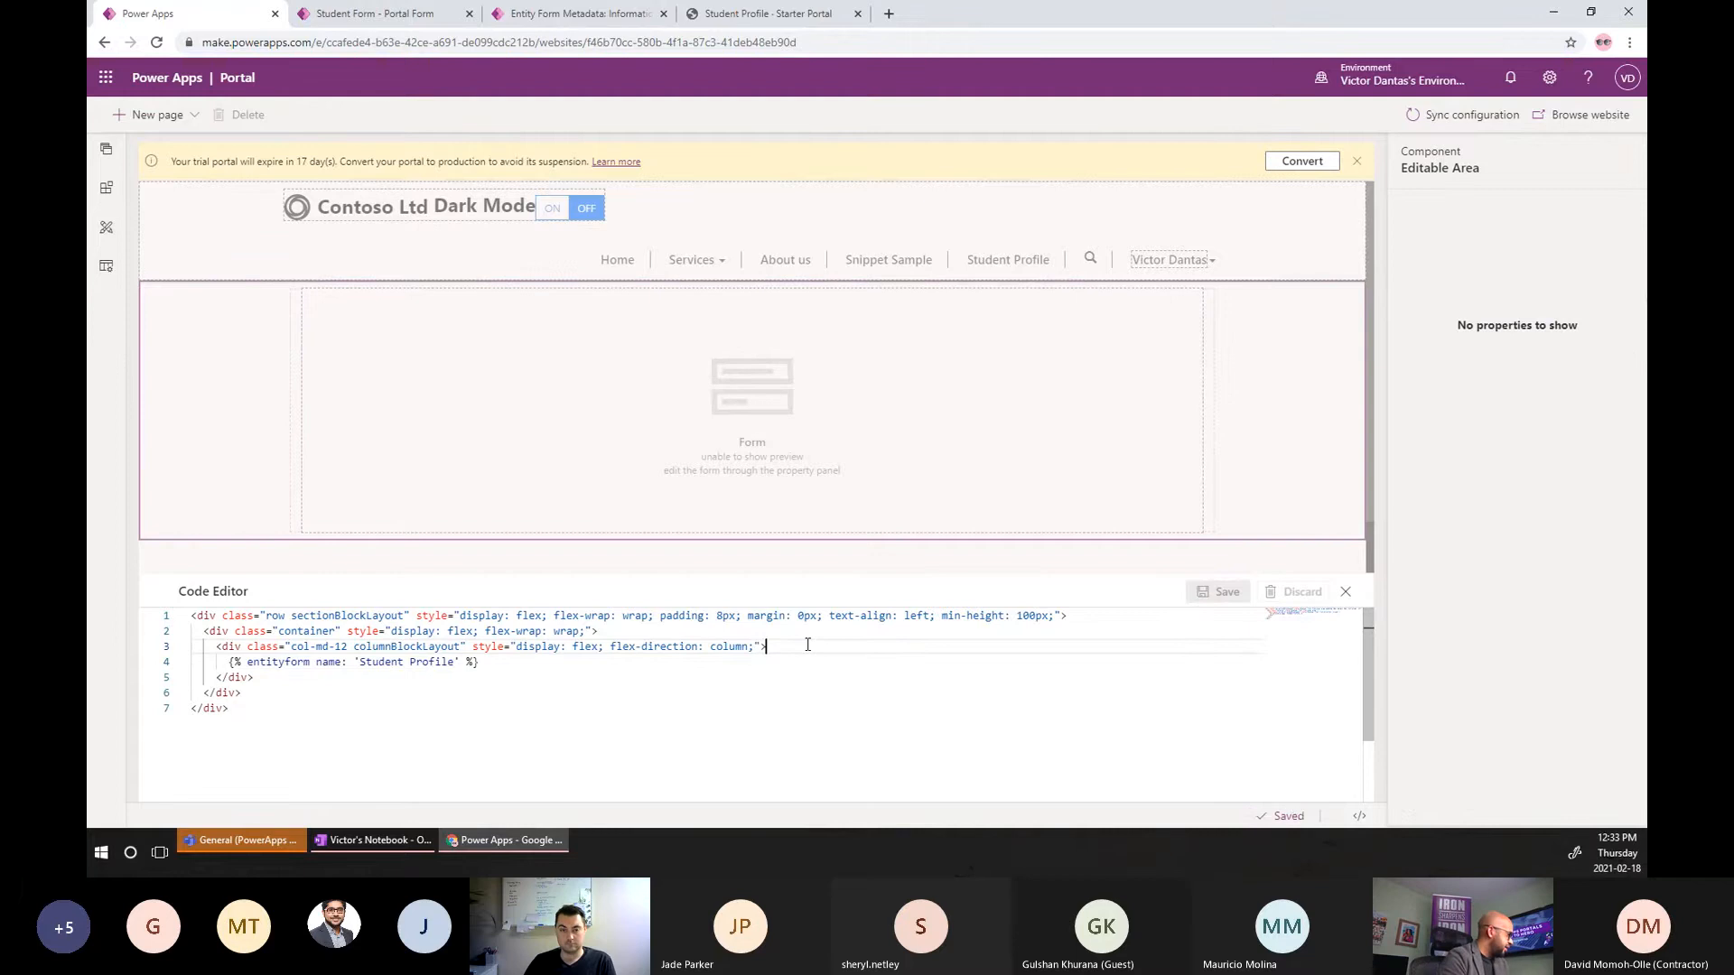
# Move the entityform tag and the closing div onto their own lines.
pyautogui.press('Return')
pyautogui.press('Return')
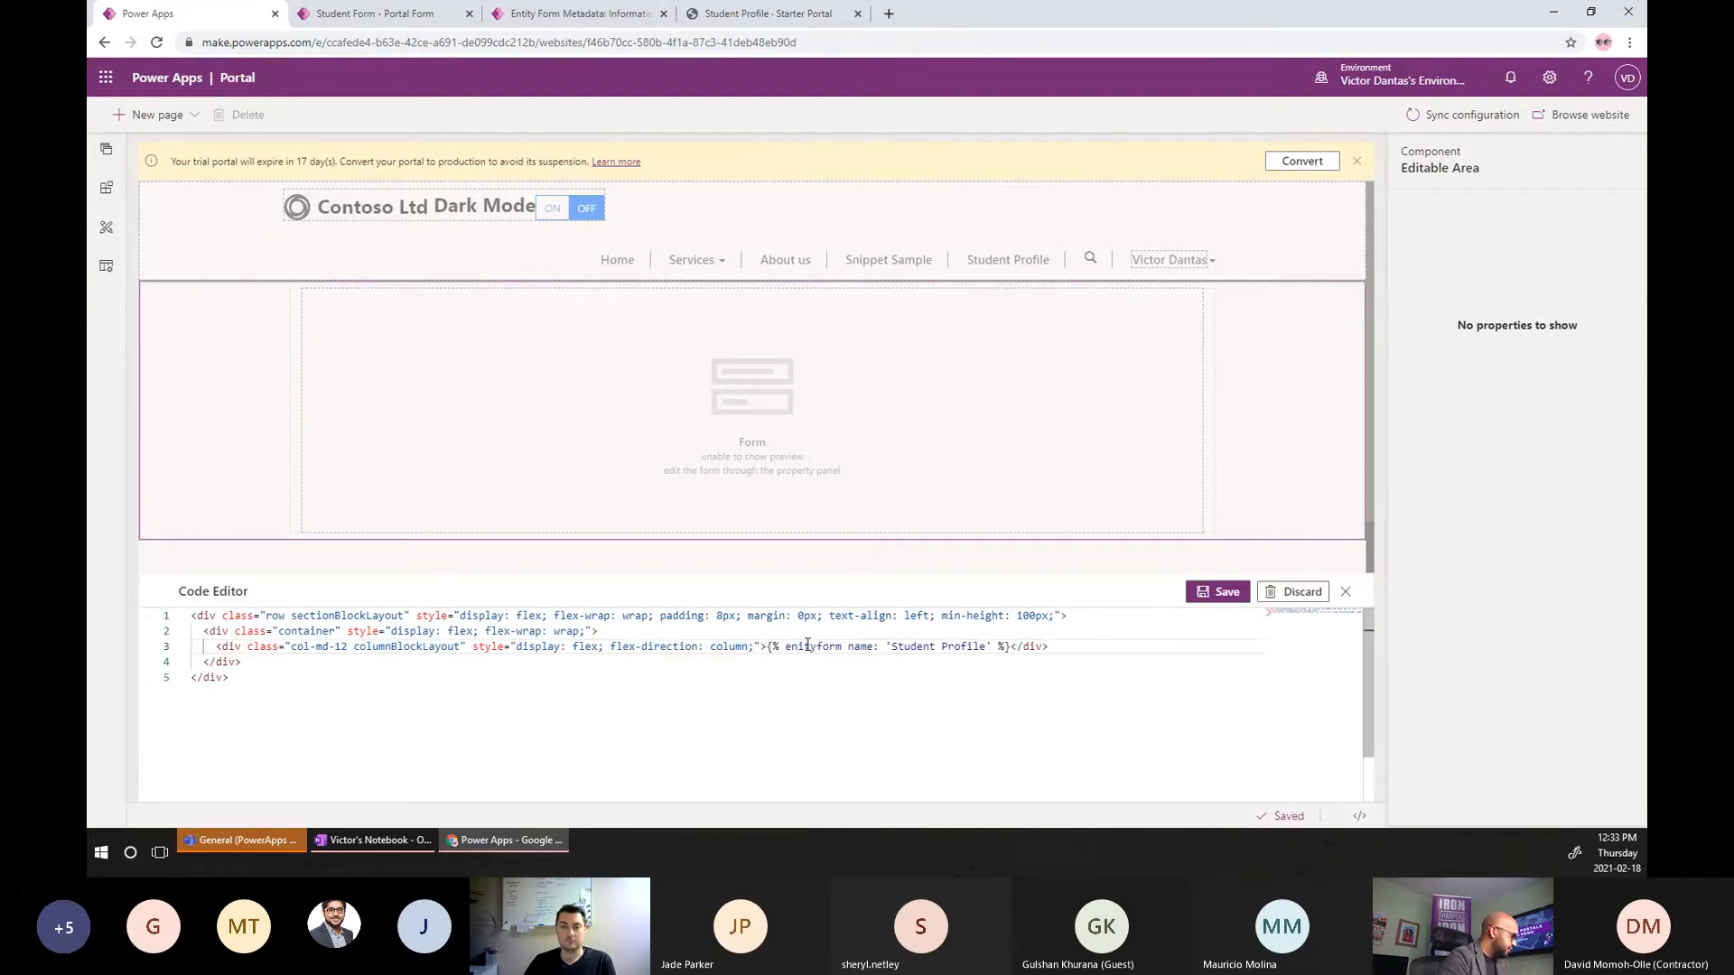
pyautogui.click(799, 645)
pyautogui.write('t')
pyautogui.press('Left')
pyautogui.press('Left')
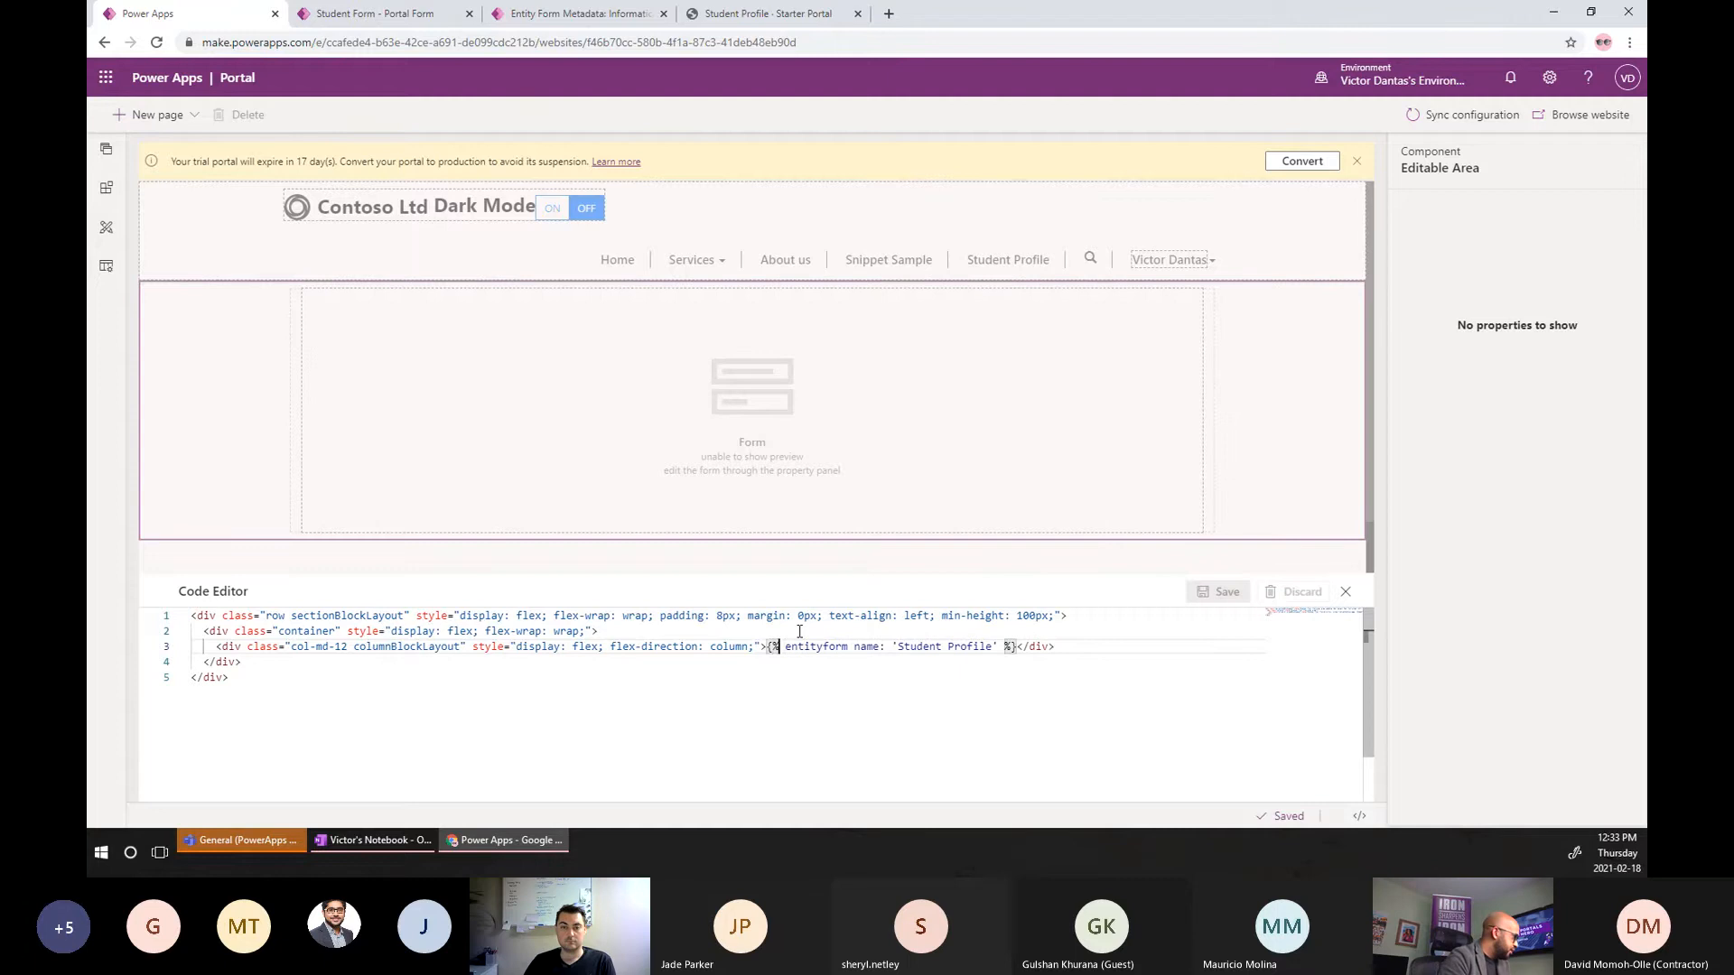
pyautogui.press('Return')
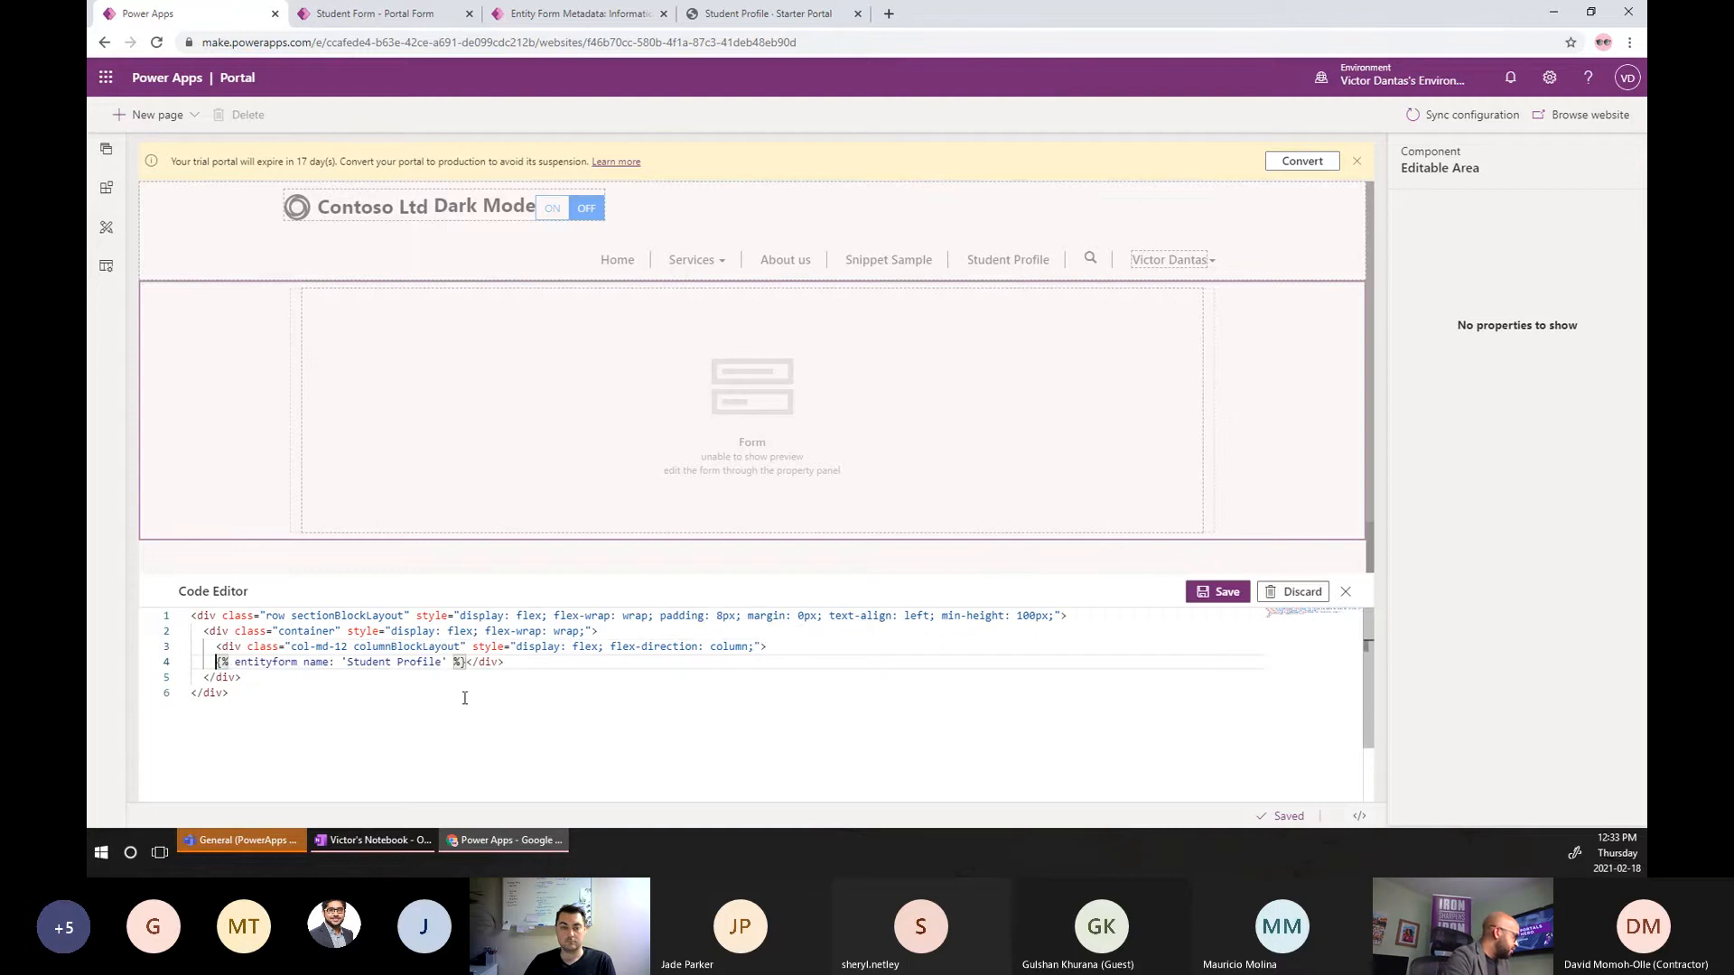
pyautogui.click(469, 664)
pyautogui.press('Return')
pyautogui.press('Return')
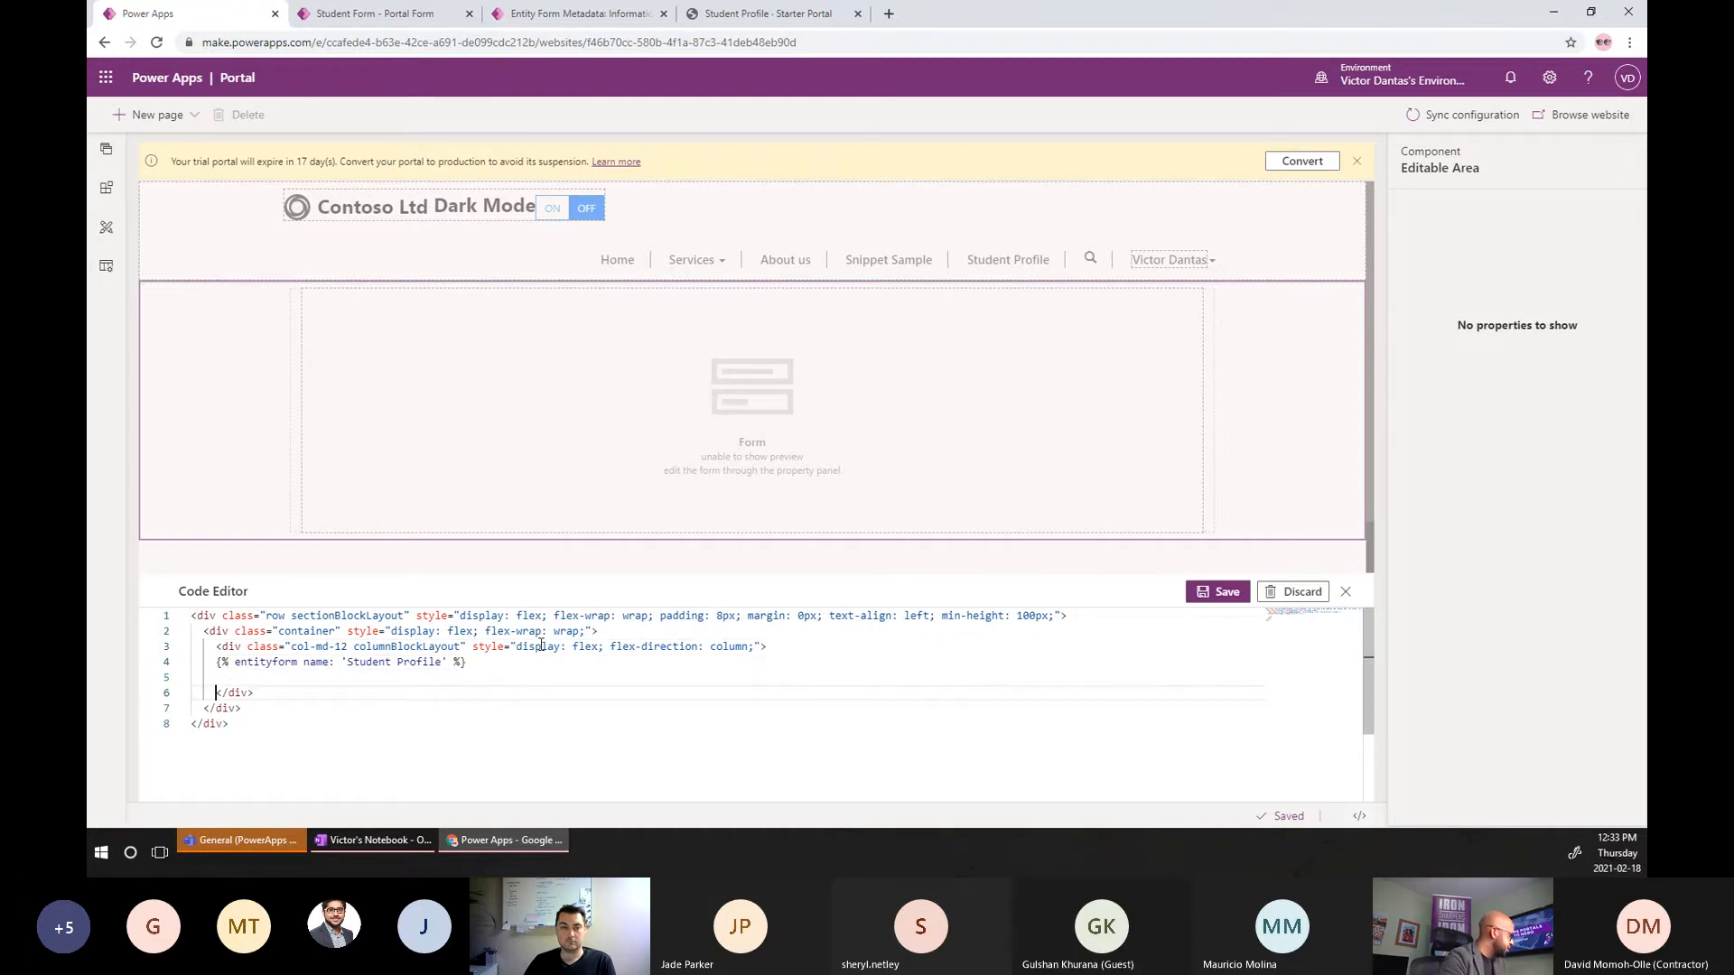
# Change col-md-12 to col-md-9 and insert an empty <div class="col-md-3"></div> above it.
pyautogui.doubleClick(341, 647)
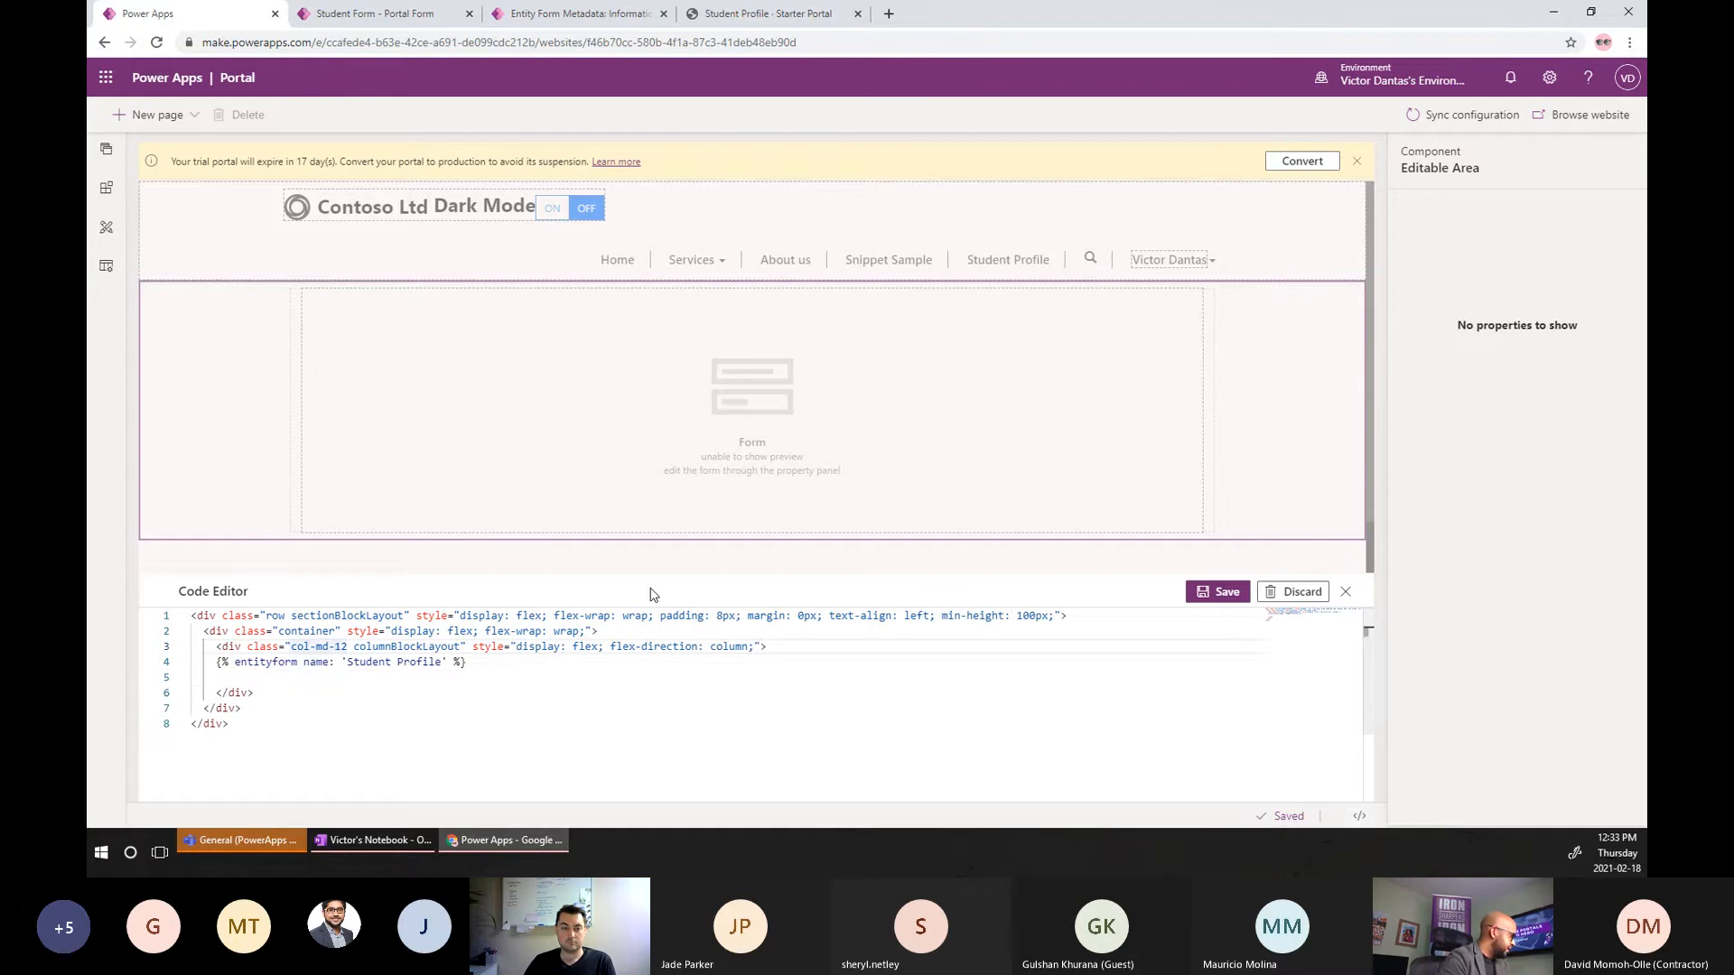
pyautogui.write('9')
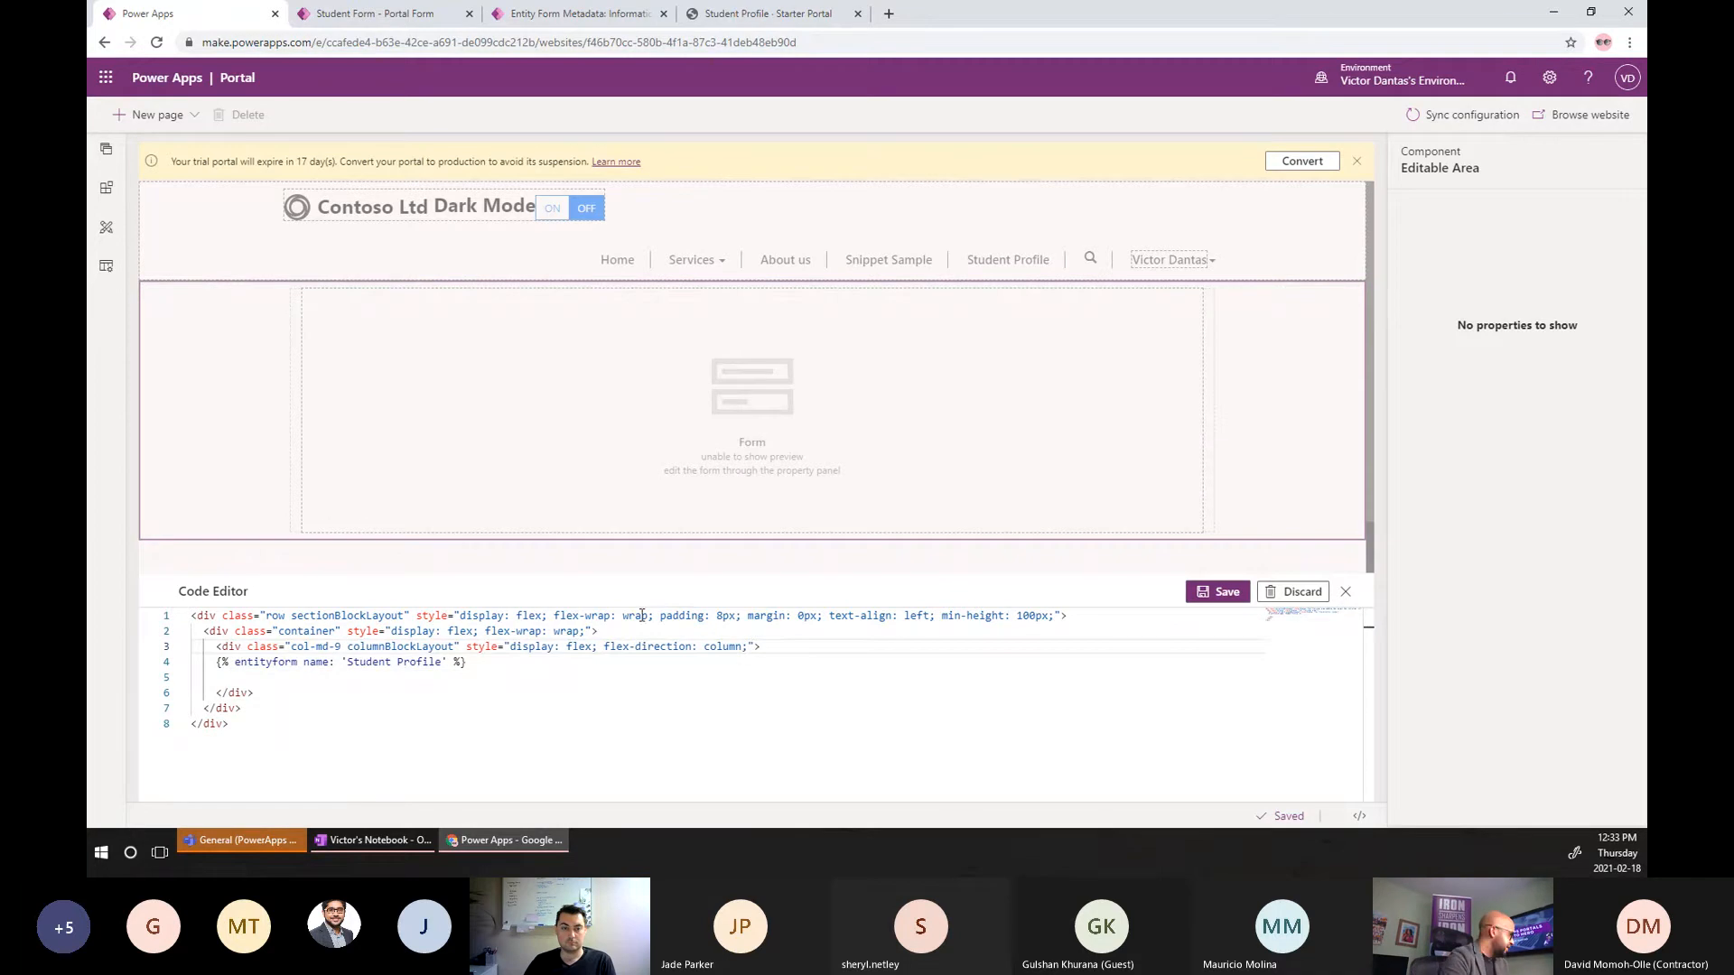
pyautogui.click(639, 632)
pyautogui.press('Return')
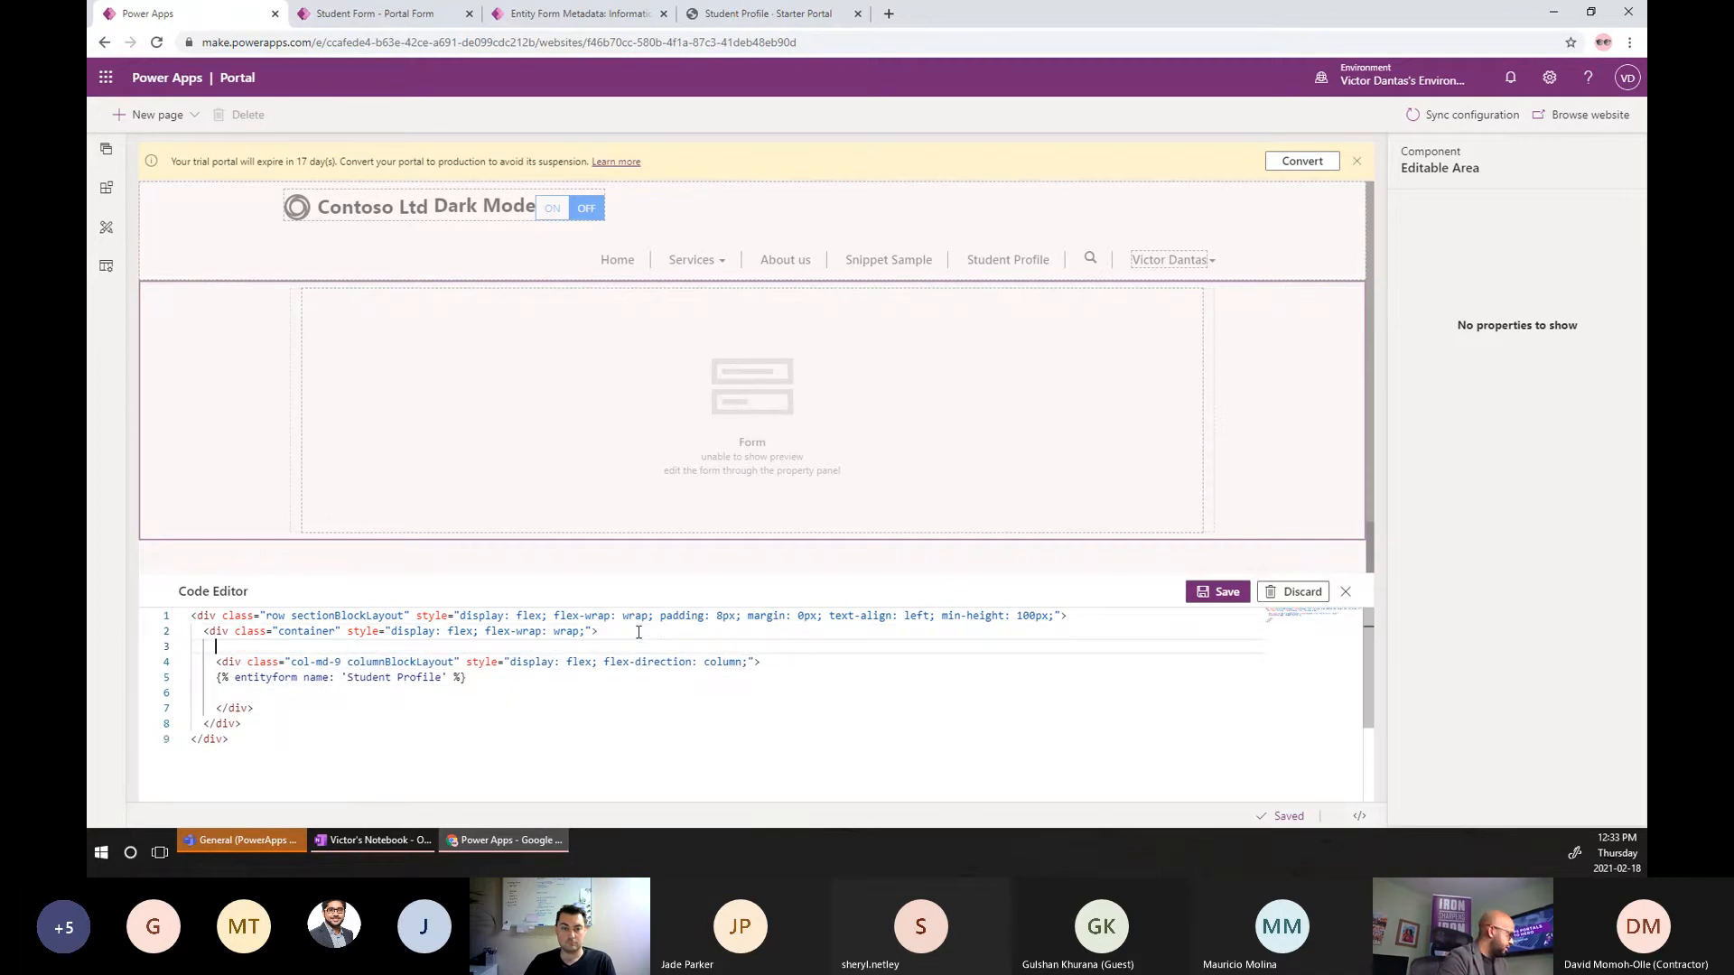
pyautogui.write('<div ')
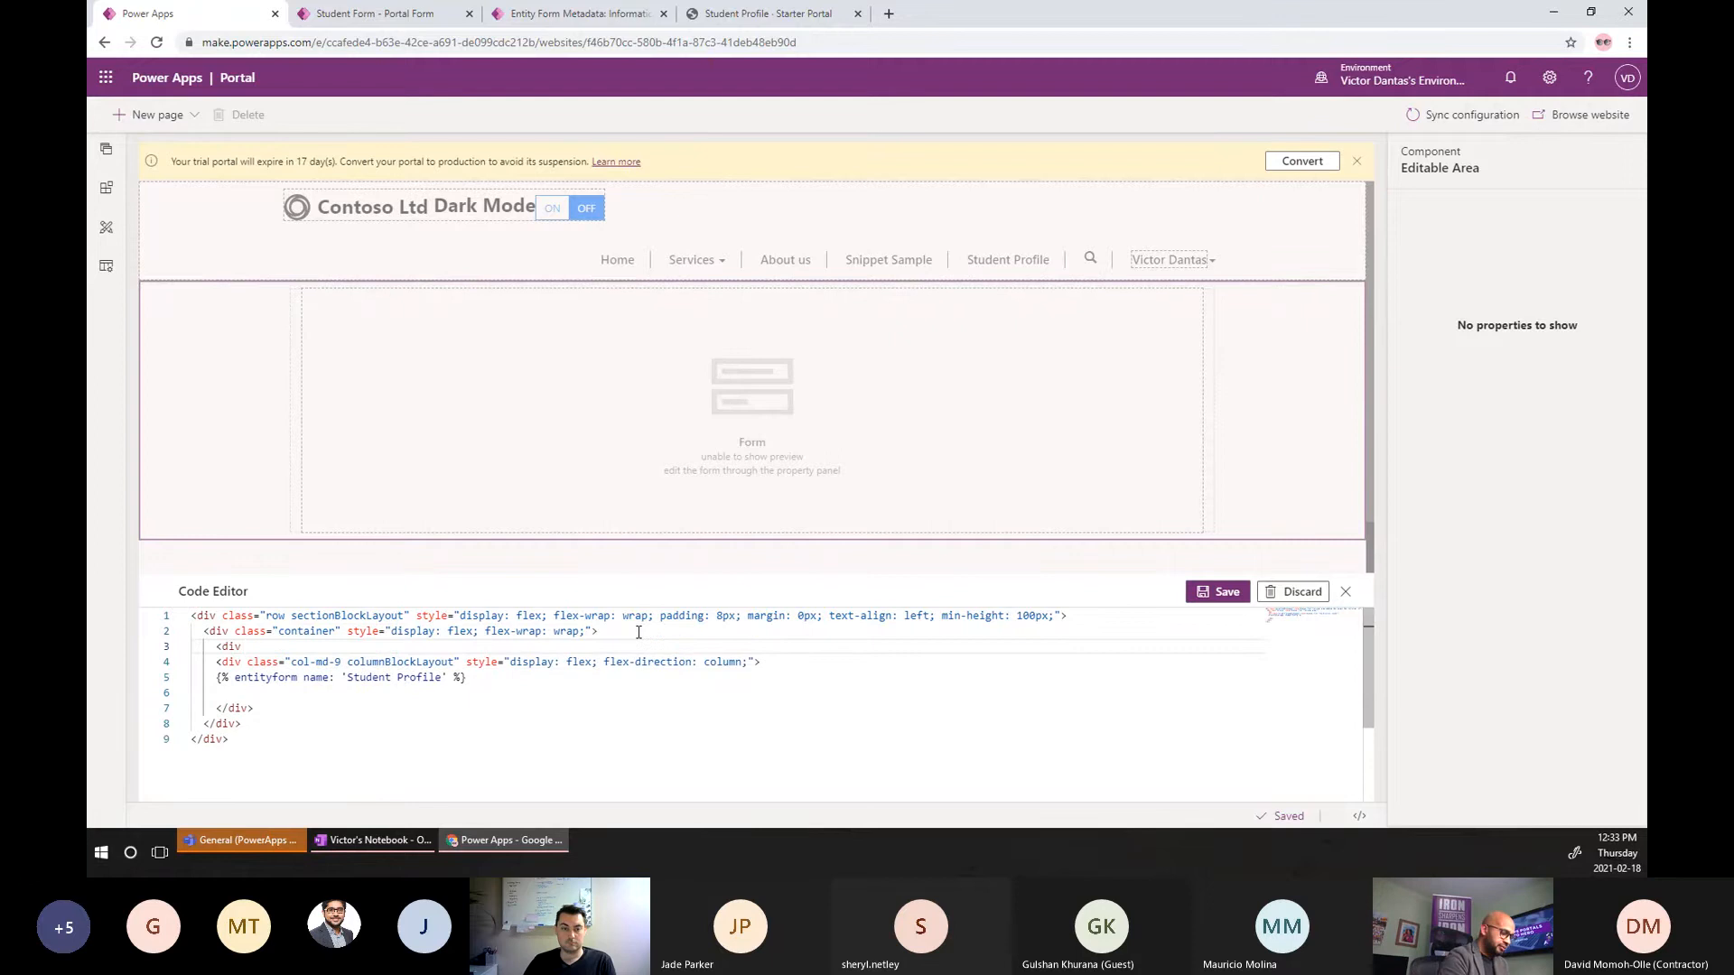
pyautogui.write('class=""')
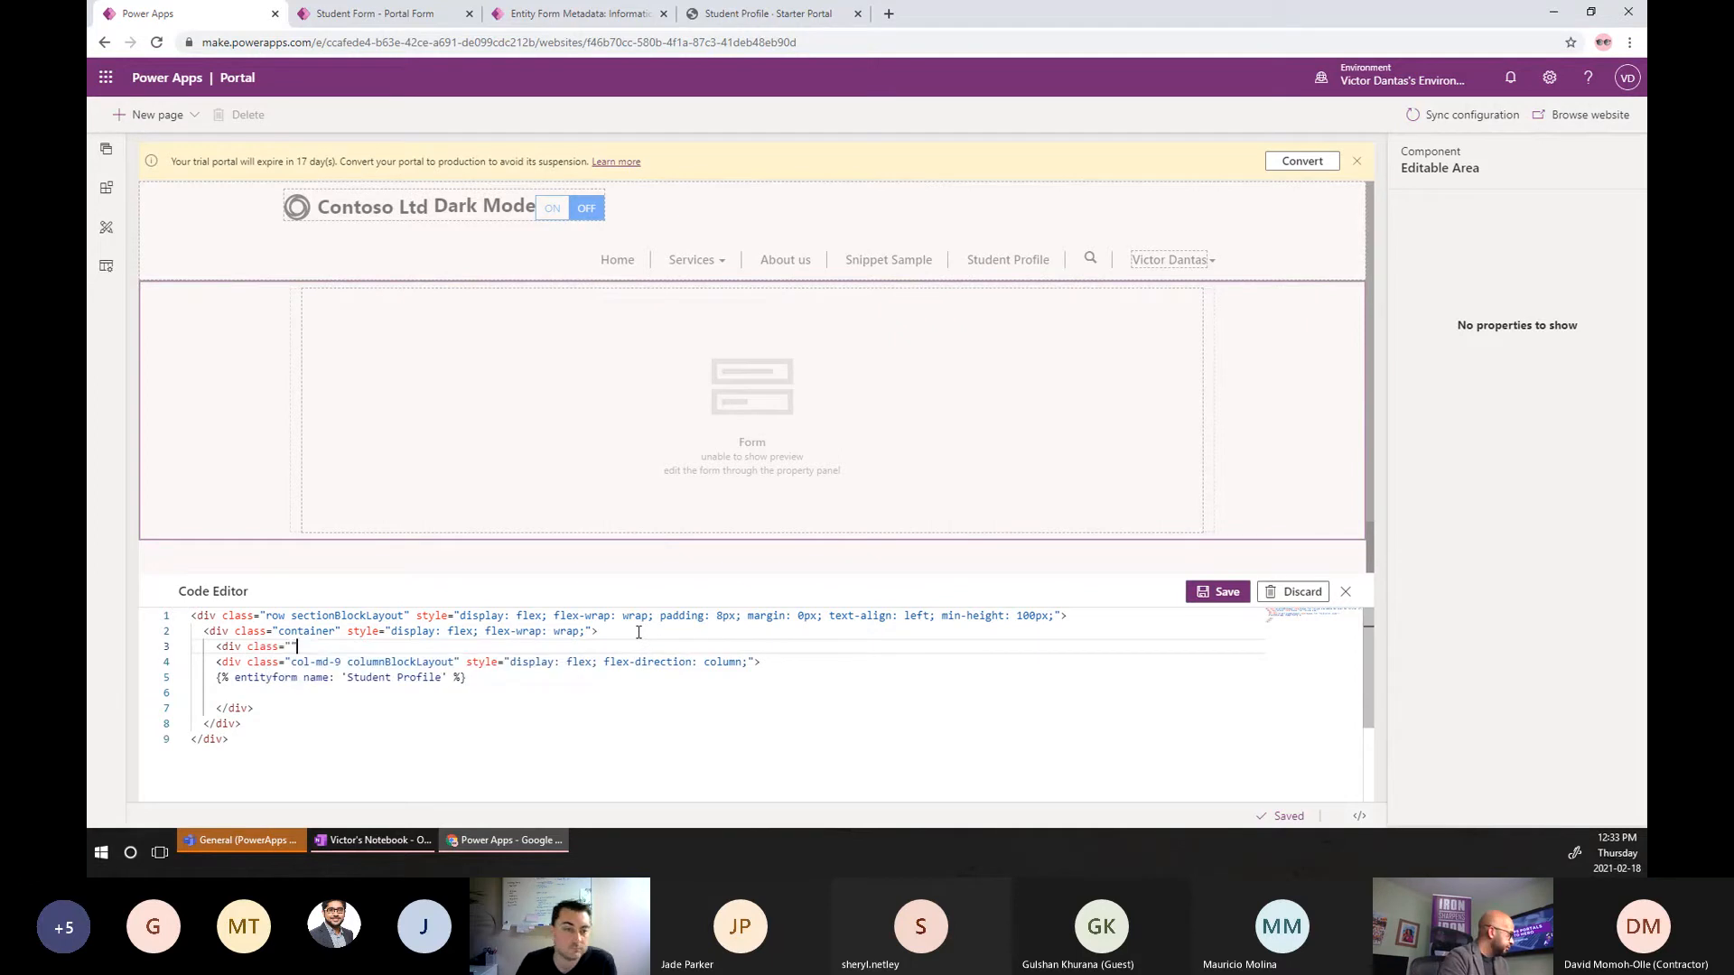
pyautogui.write('col-')
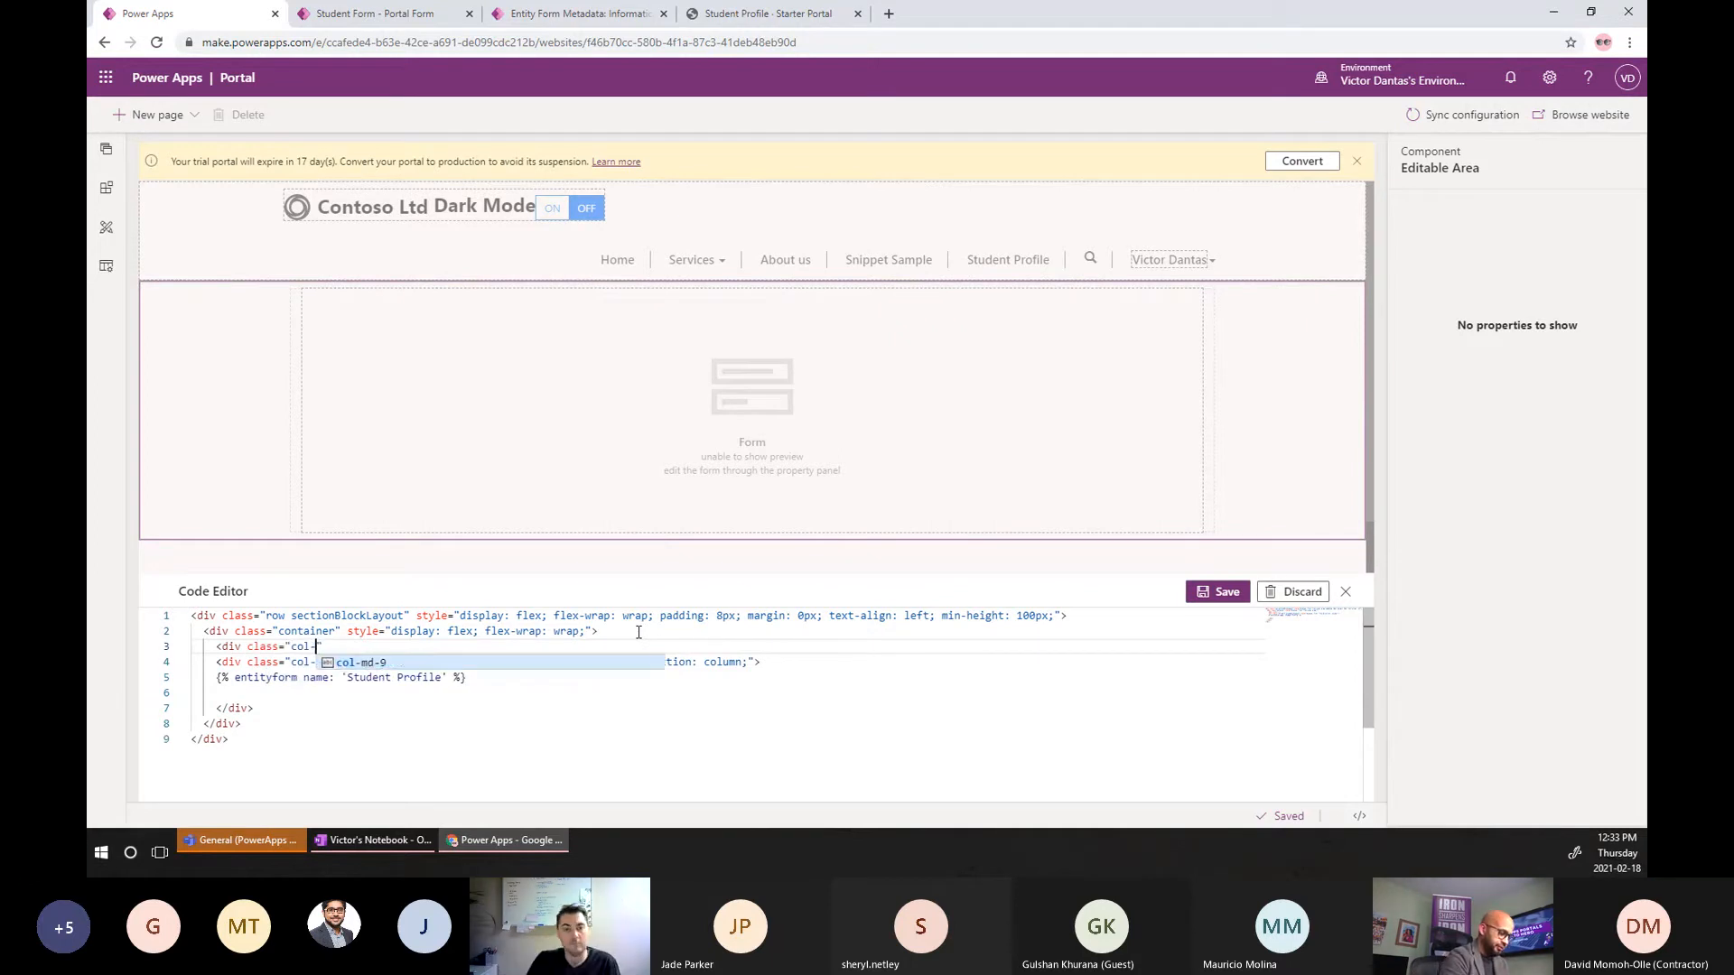
pyautogui.write('md-3">')
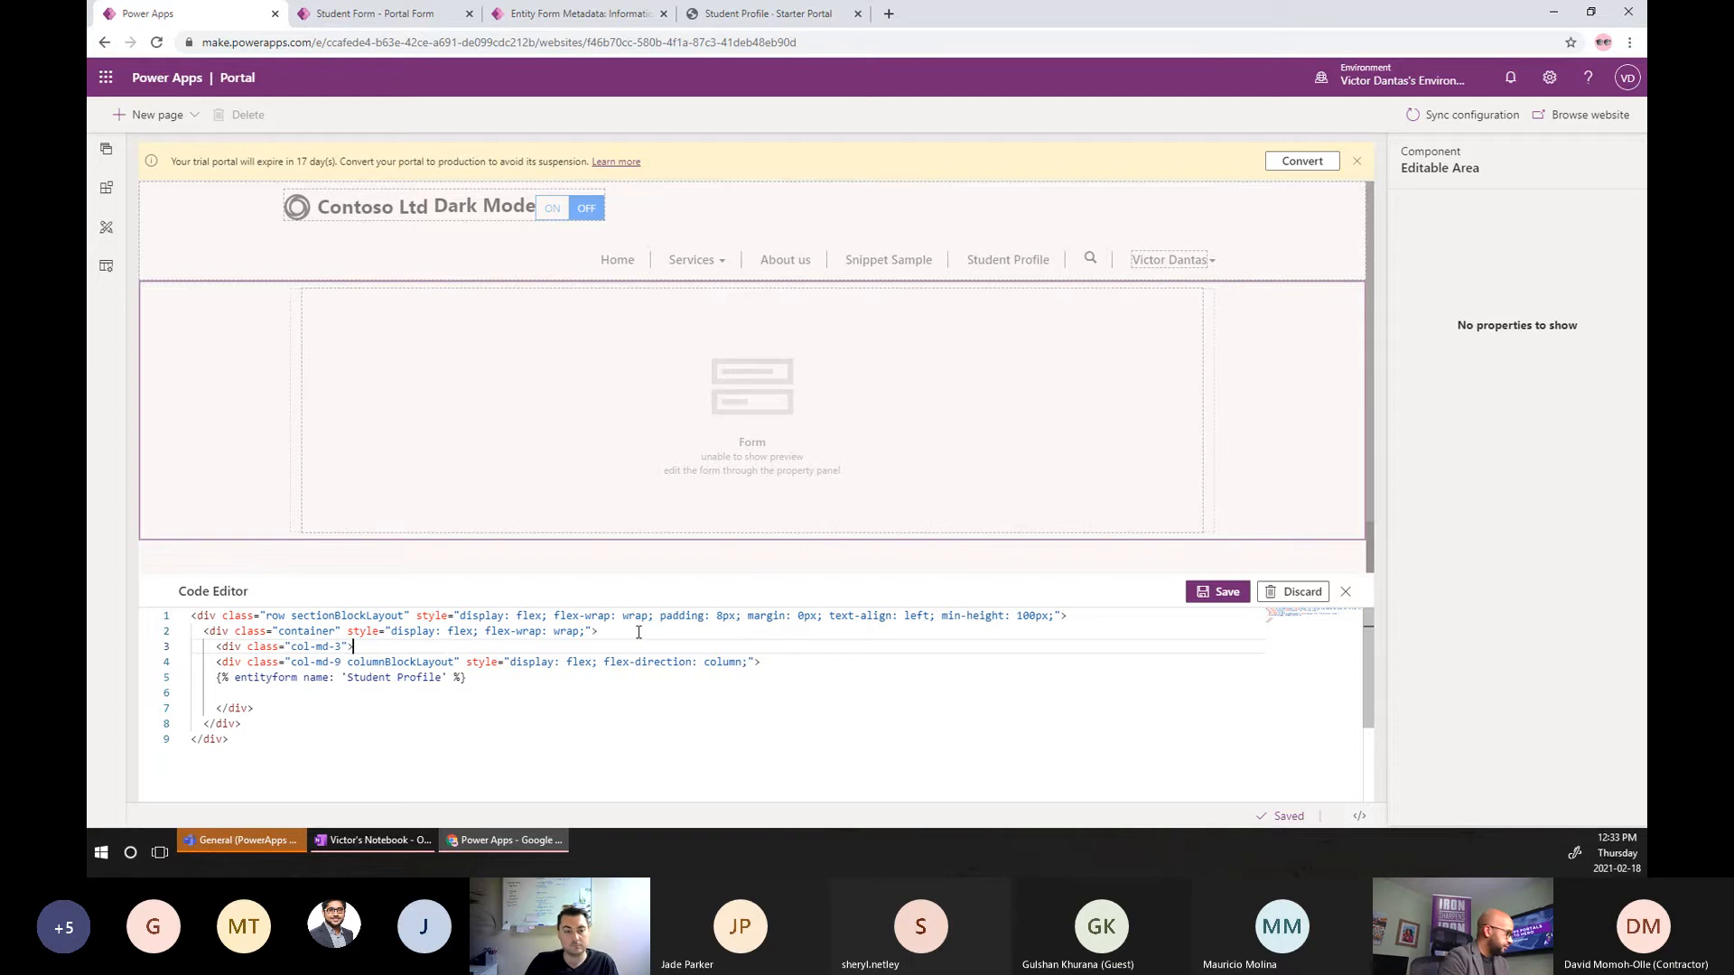
pyautogui.press('Return')
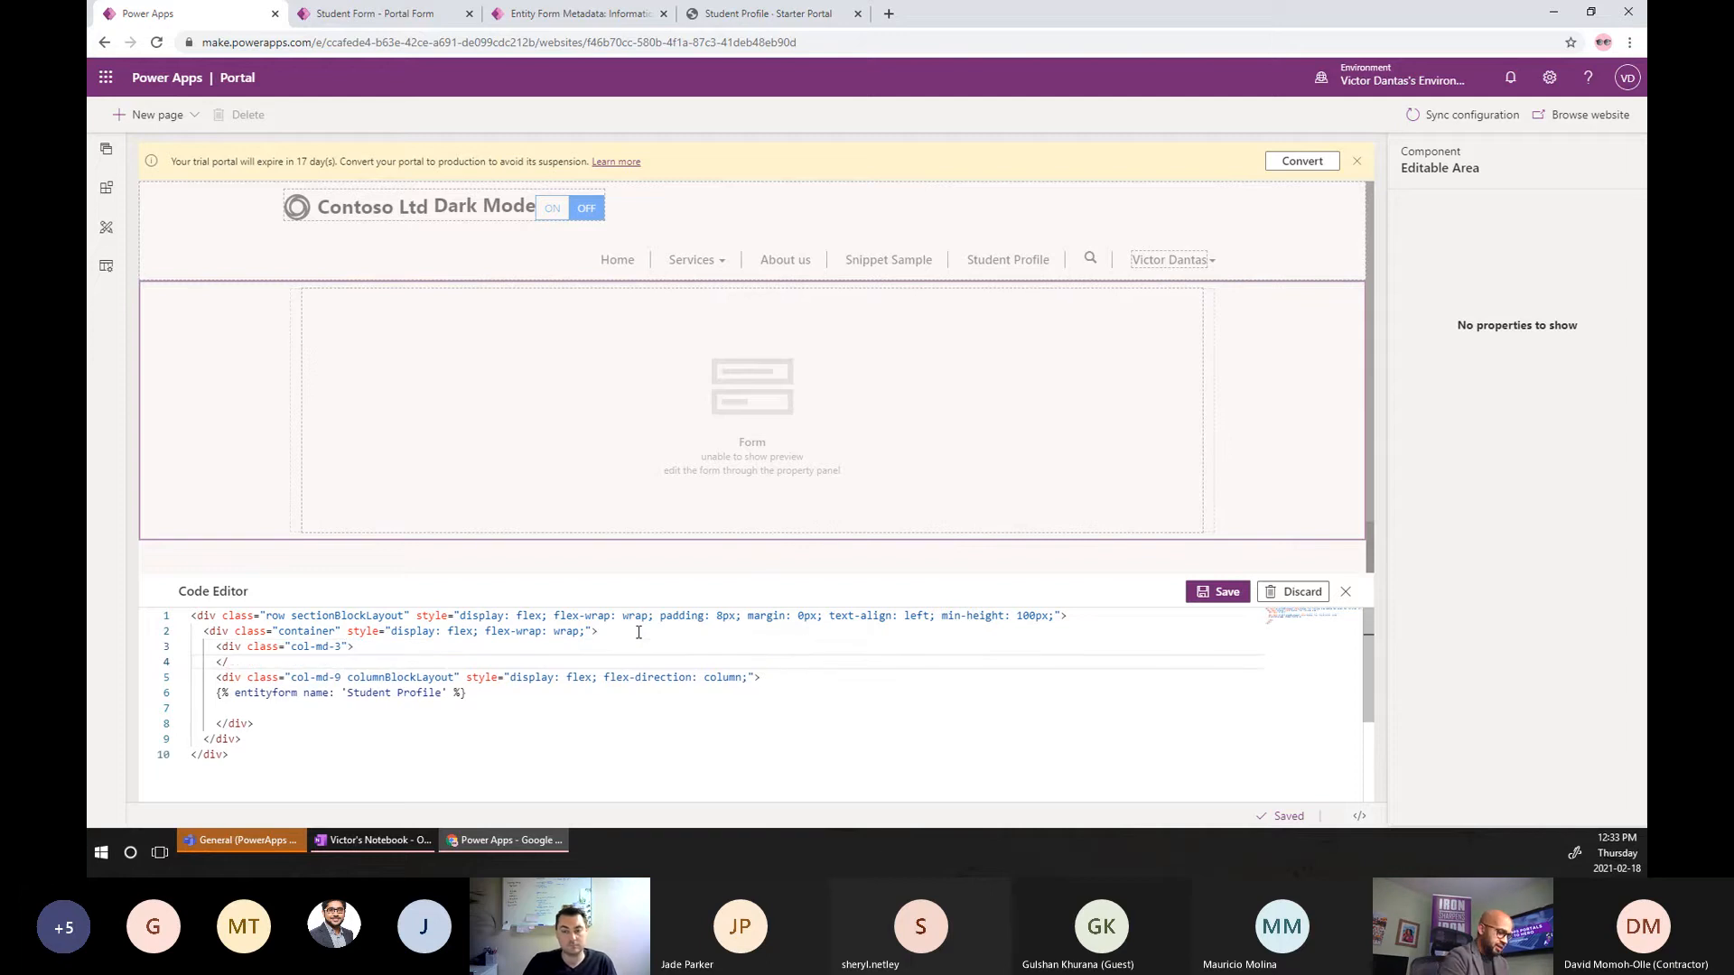
pyautogui.write('</')
pyautogui.press('Return')
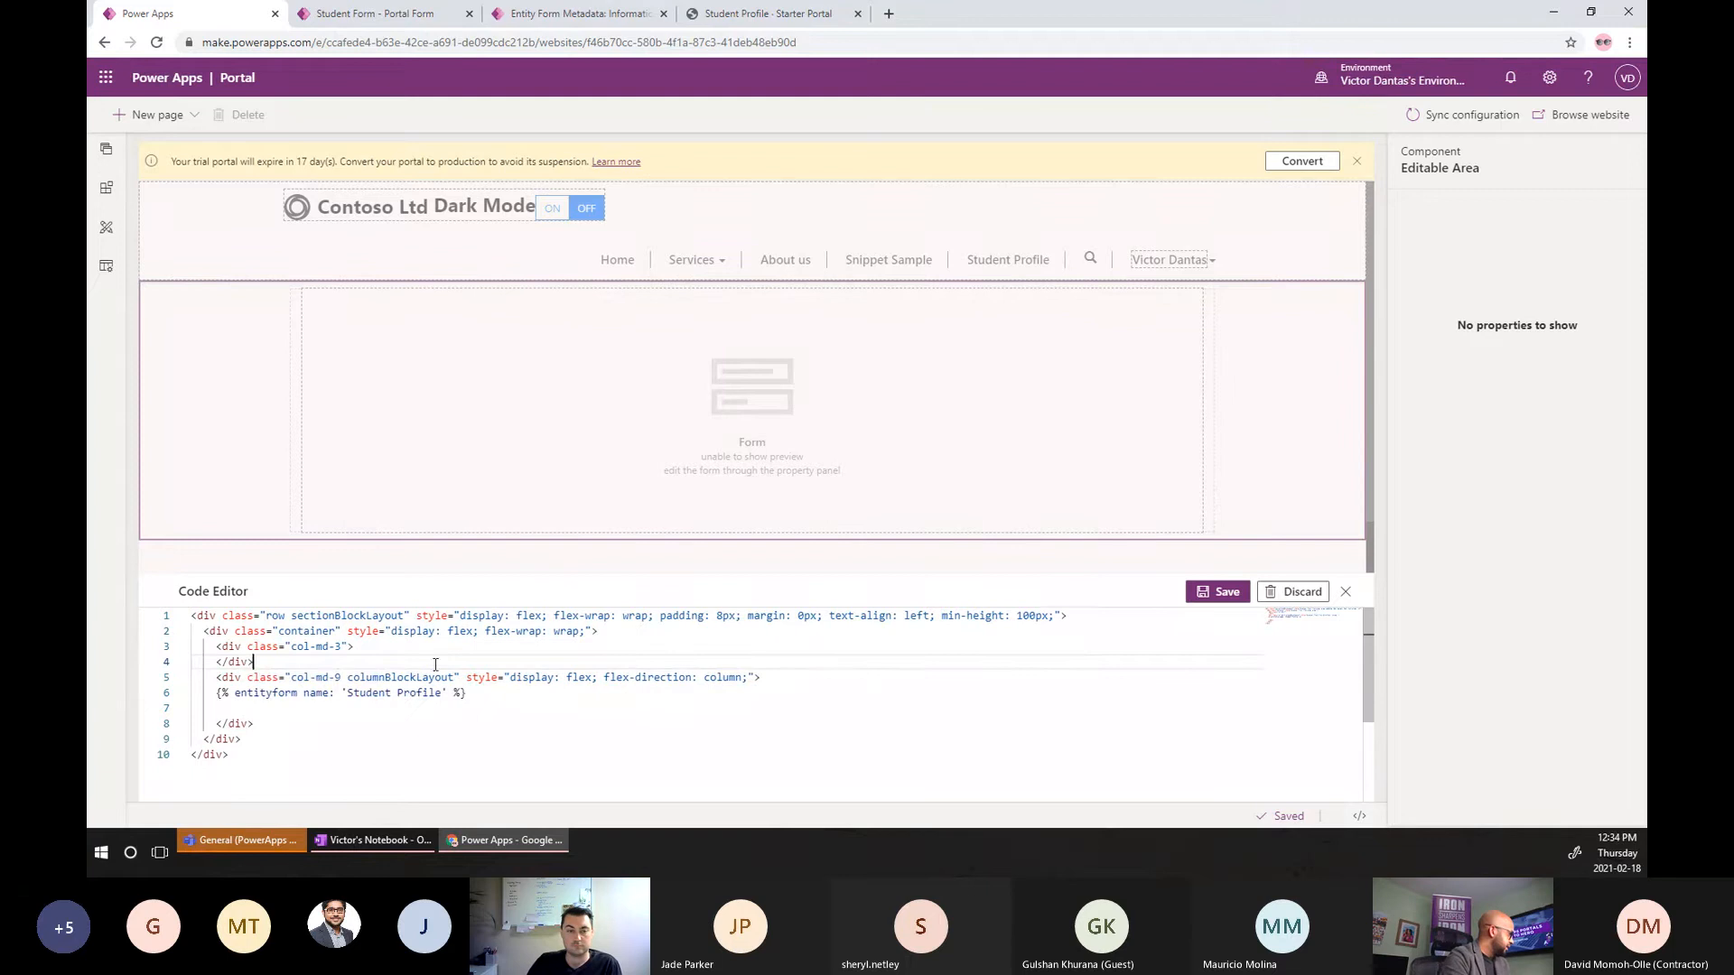
# Paste the list-group navigation block into col-md-3, removing Manage Your Account and the Documents-to-Payments links.
pyautogui.press('Return')
pyautogui.press('Return')
pyautogui.press('Return')
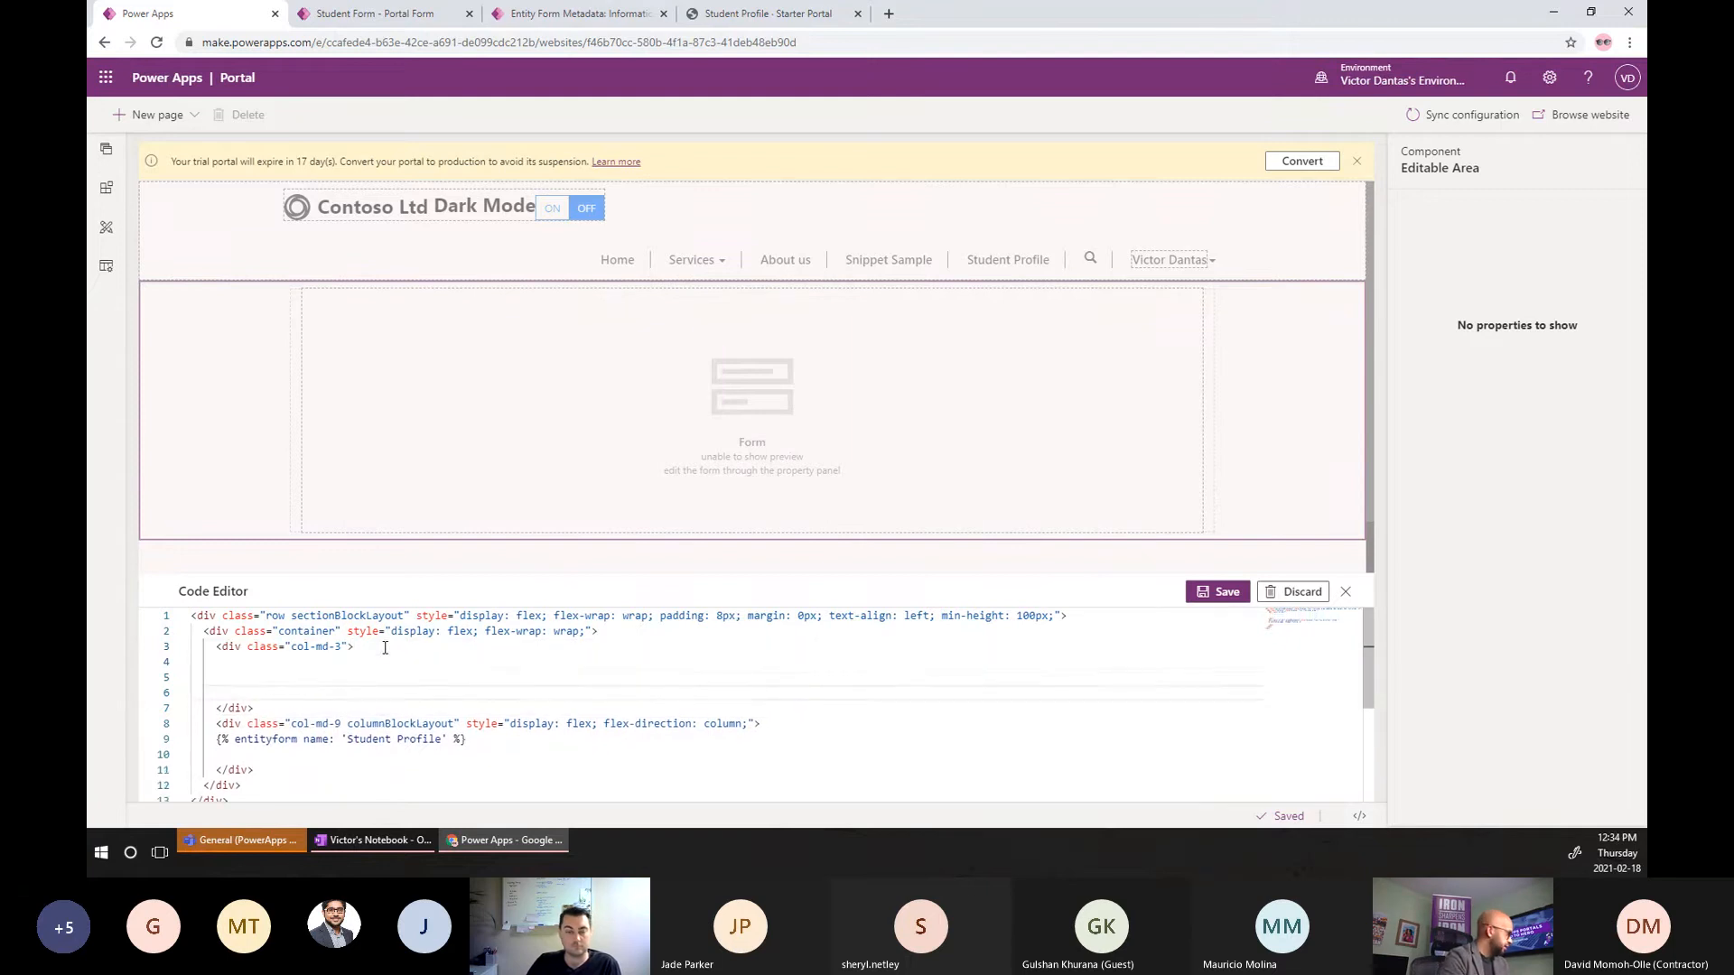
pyautogui.press('Up')
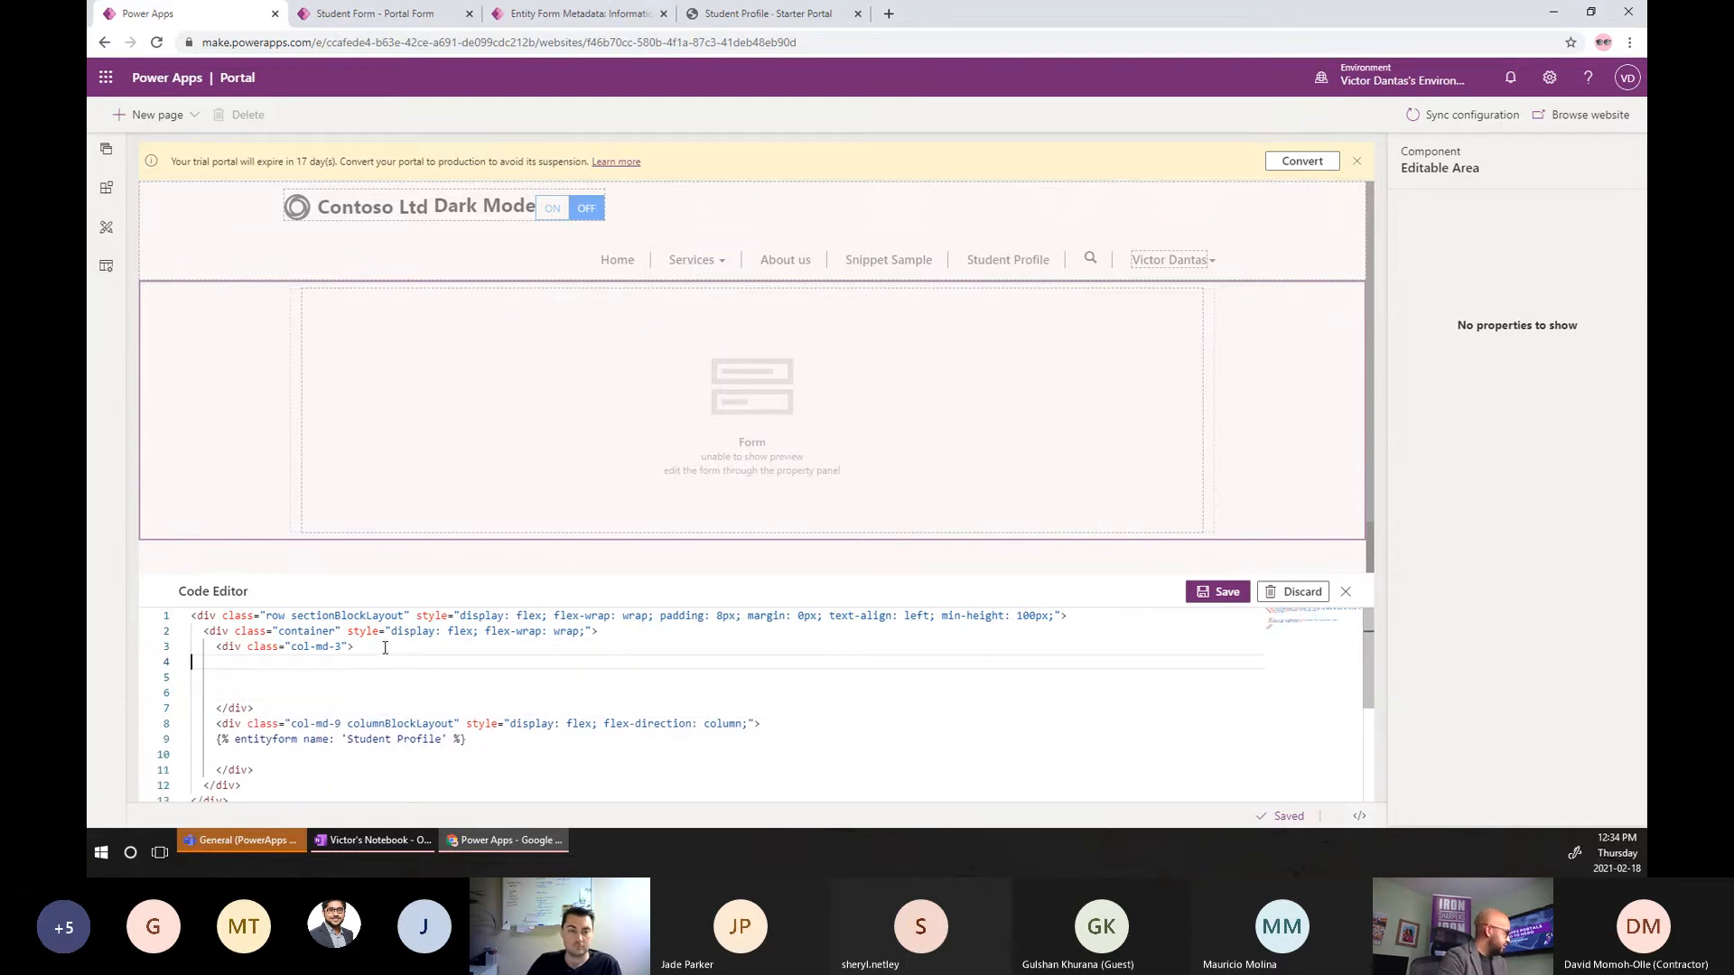
pyautogui.hotkey('ctrl', 'v')
pyautogui.press('Up')
pyautogui.press('Up')
pyautogui.press('Up')
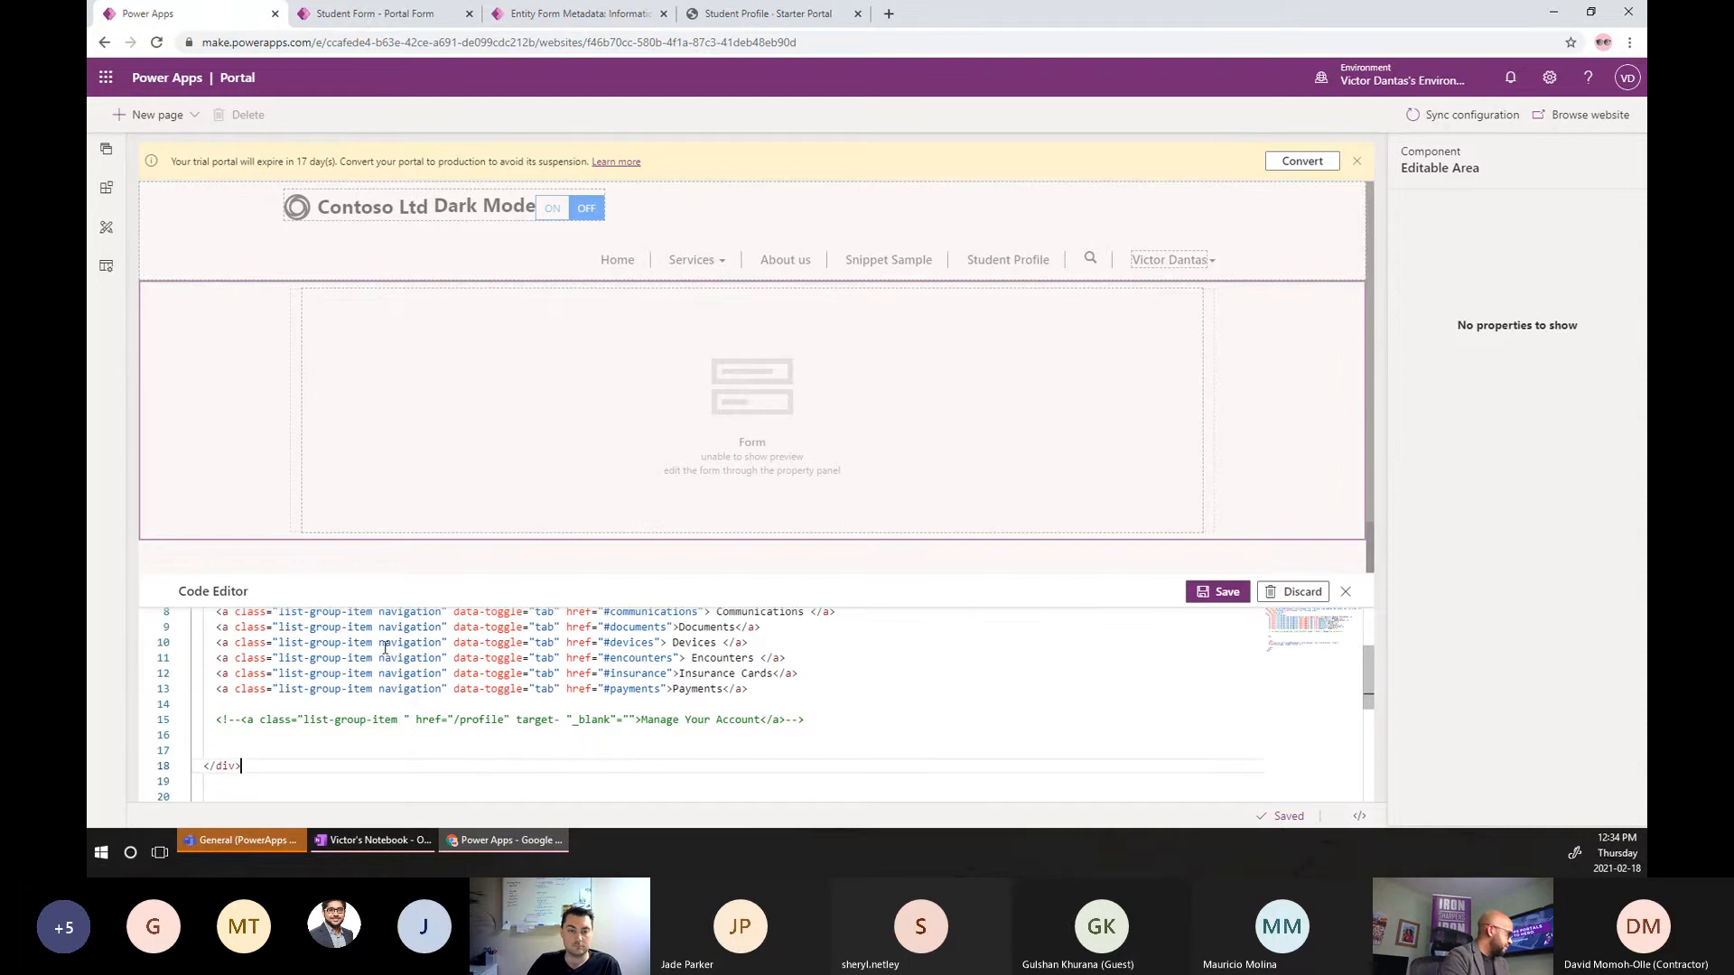
pyautogui.hotkey('shift', 'Up')
pyautogui.hotkey('shift', 'Up')
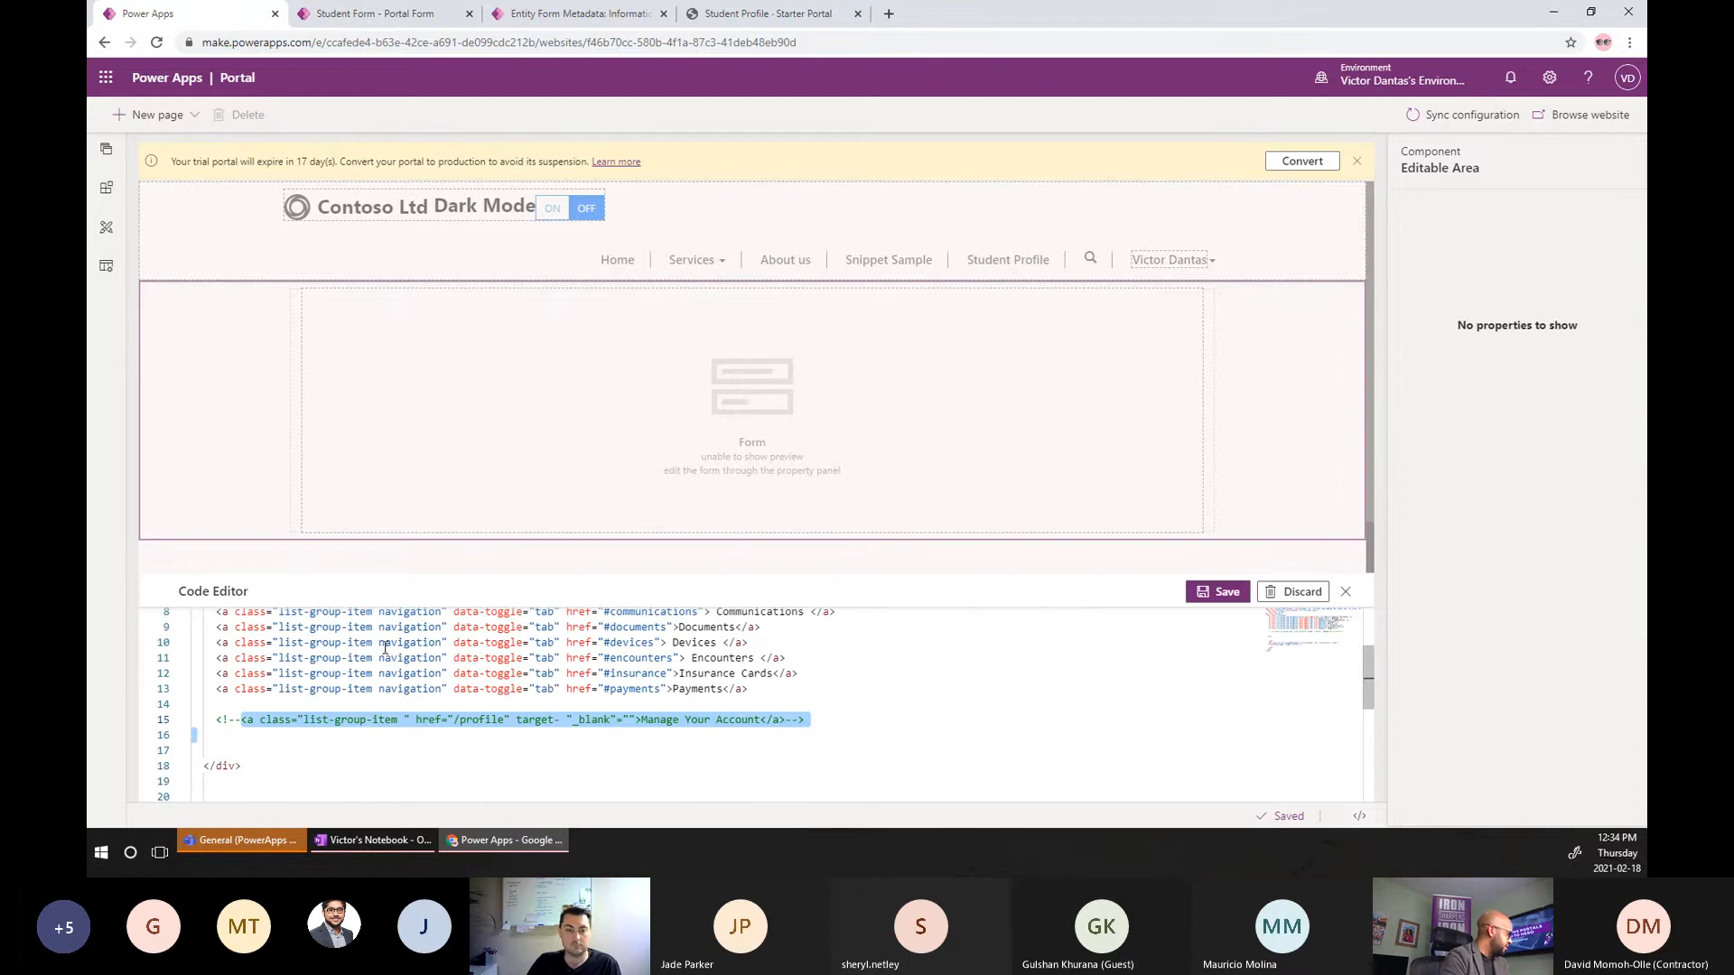
pyautogui.press('BackSpace')
pyautogui.press('BackSpace')
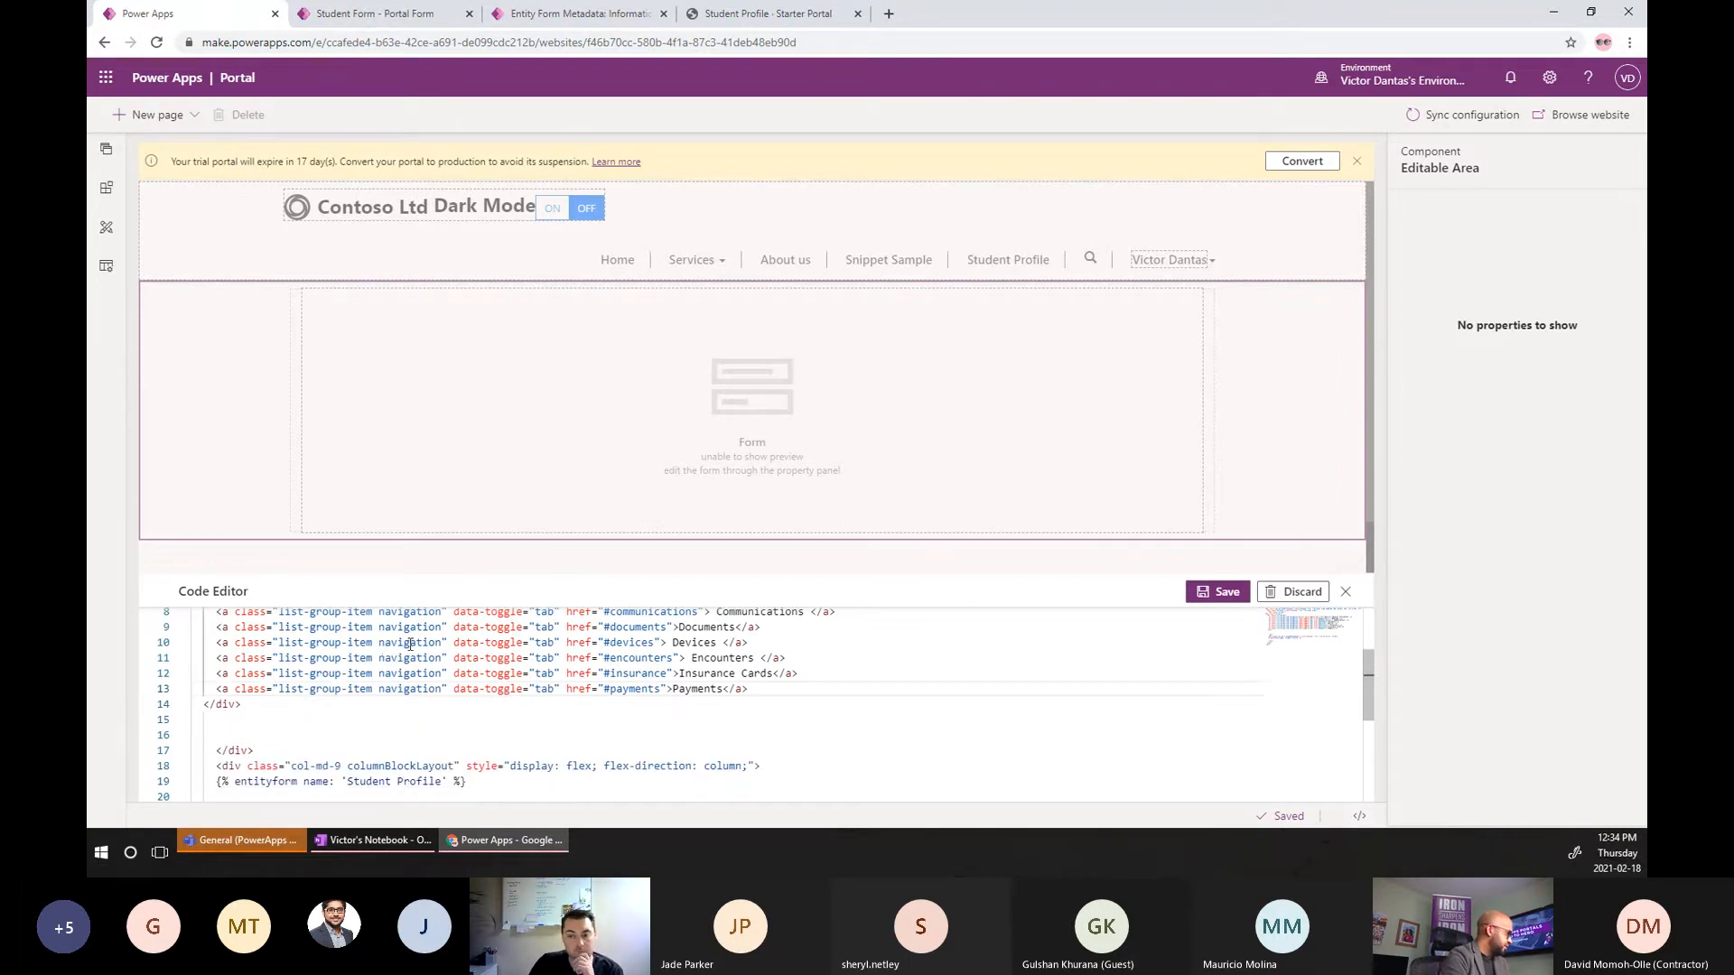
pyautogui.scroll(2, 590, 698)
pyautogui.moveTo(751, 743); pyautogui.dragTo(155, 691)
pyautogui.press('BackSpace')
pyautogui.press('BackSpace')
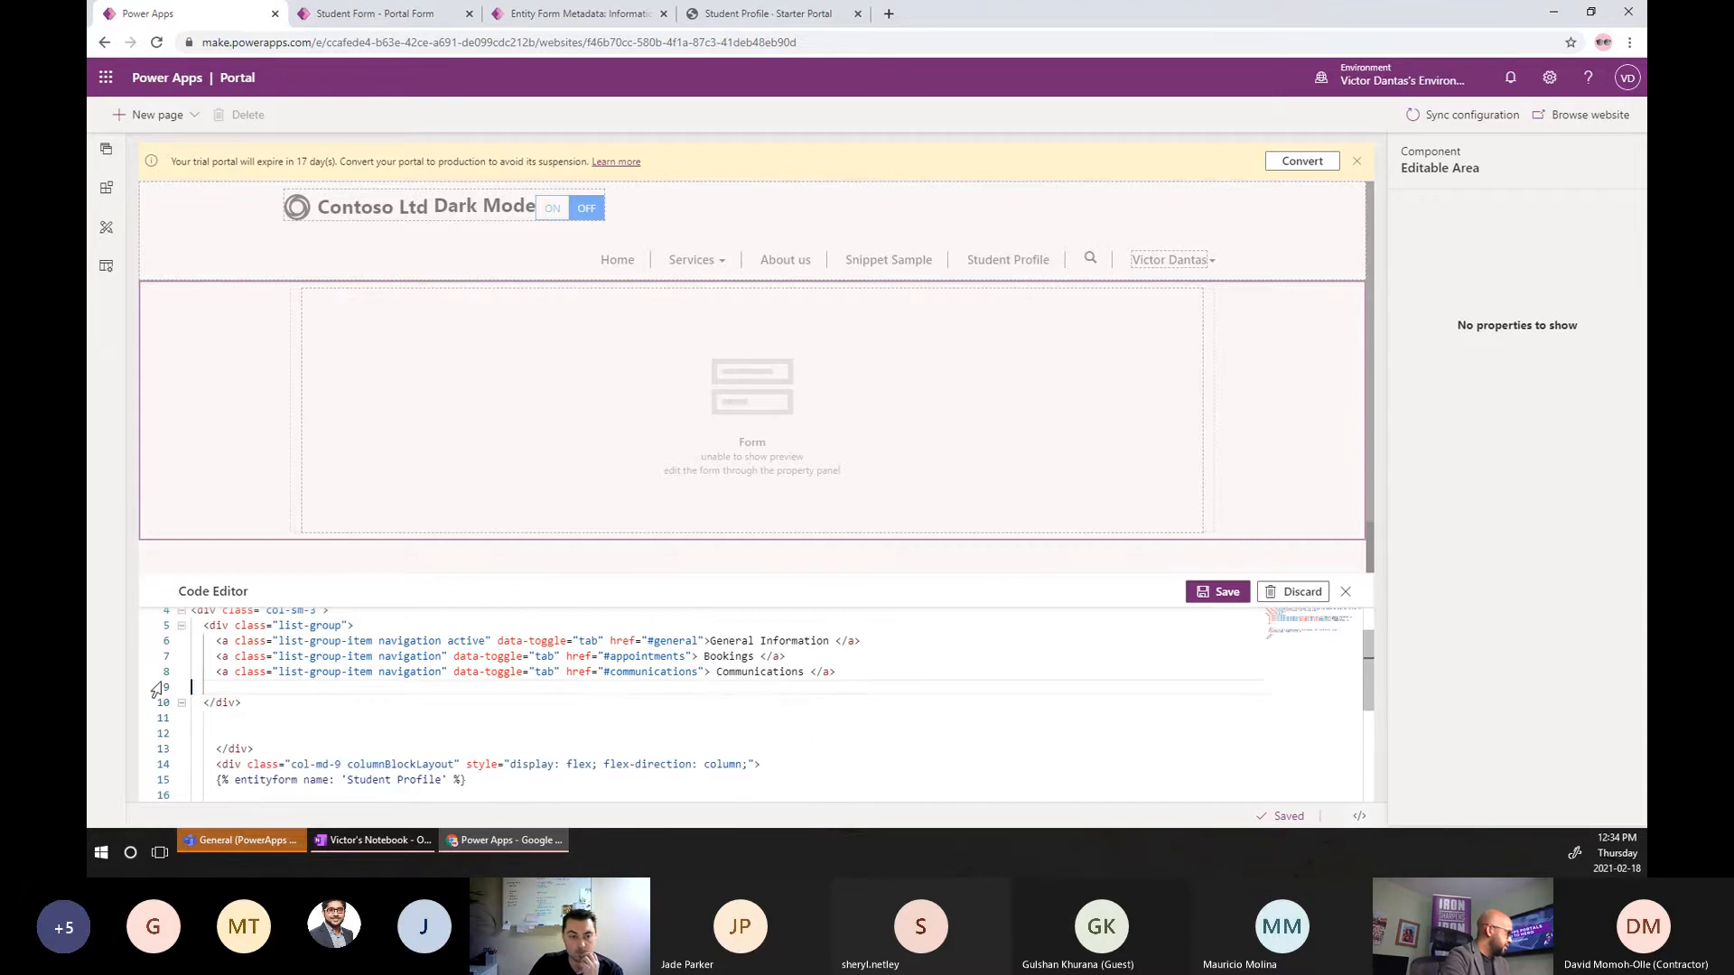
# Retarget the links to #address and #coursesession, rename them Address and Course Sessions, and save.
pyautogui.doubleClick(652, 656)
pyautogui.write('address')
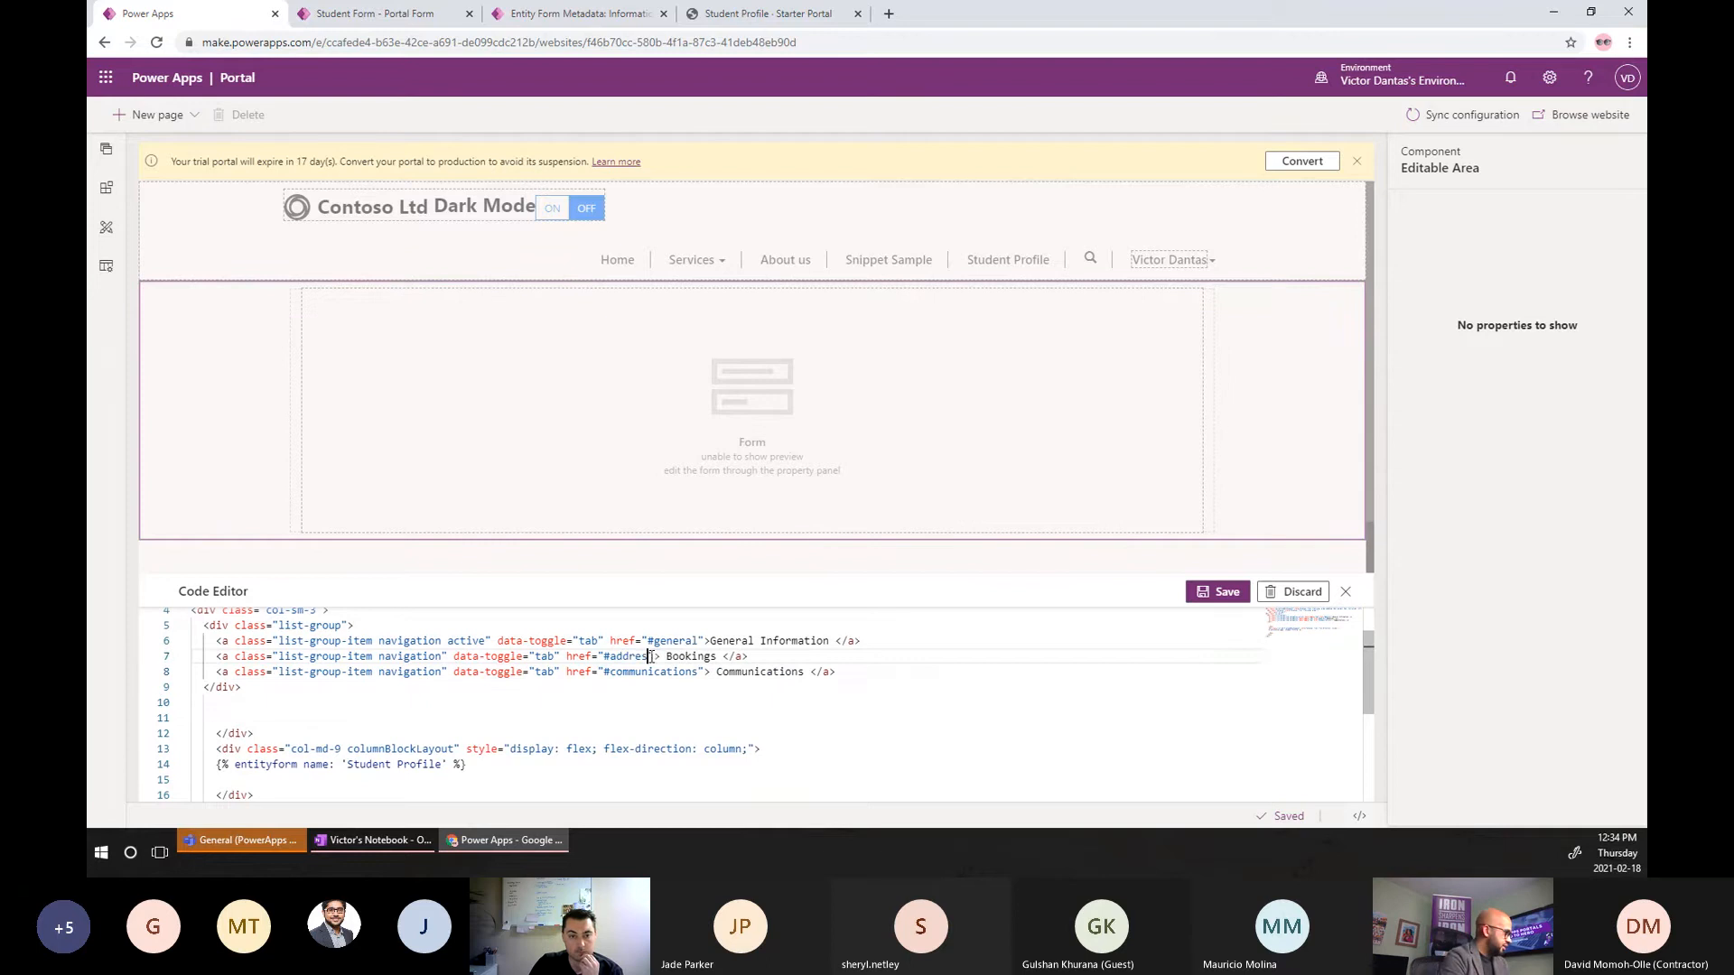
pyautogui.doubleClick(648, 672)
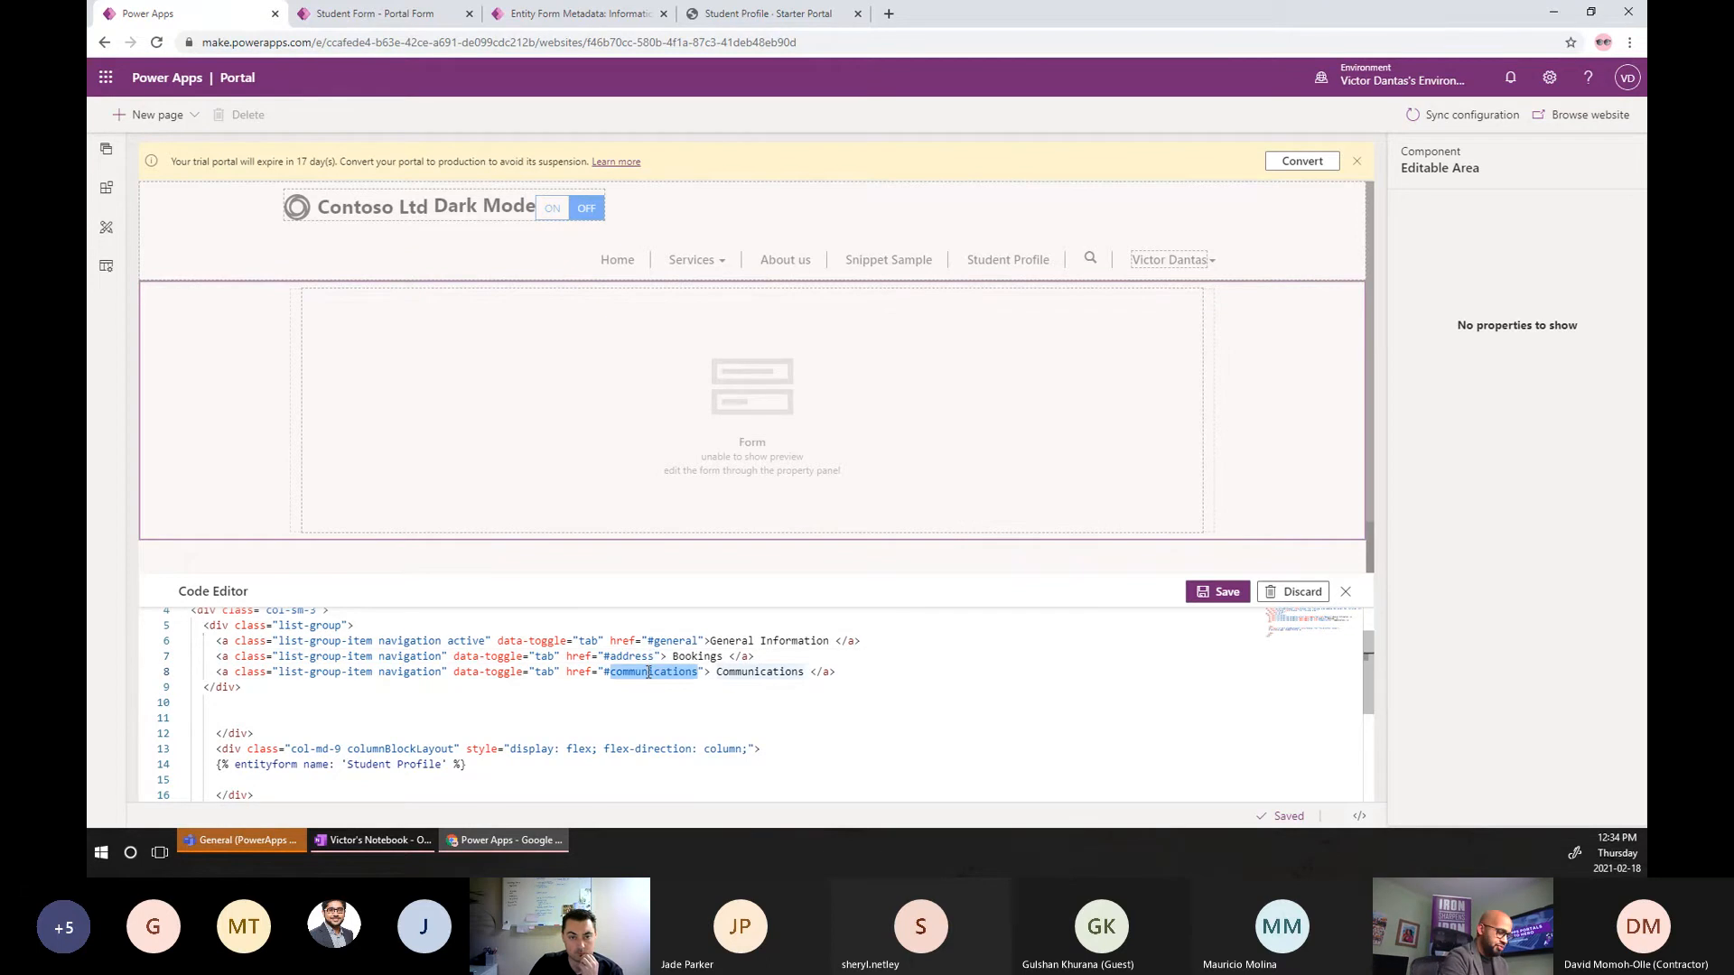
pyautogui.write('course')
pyautogui.write('session')
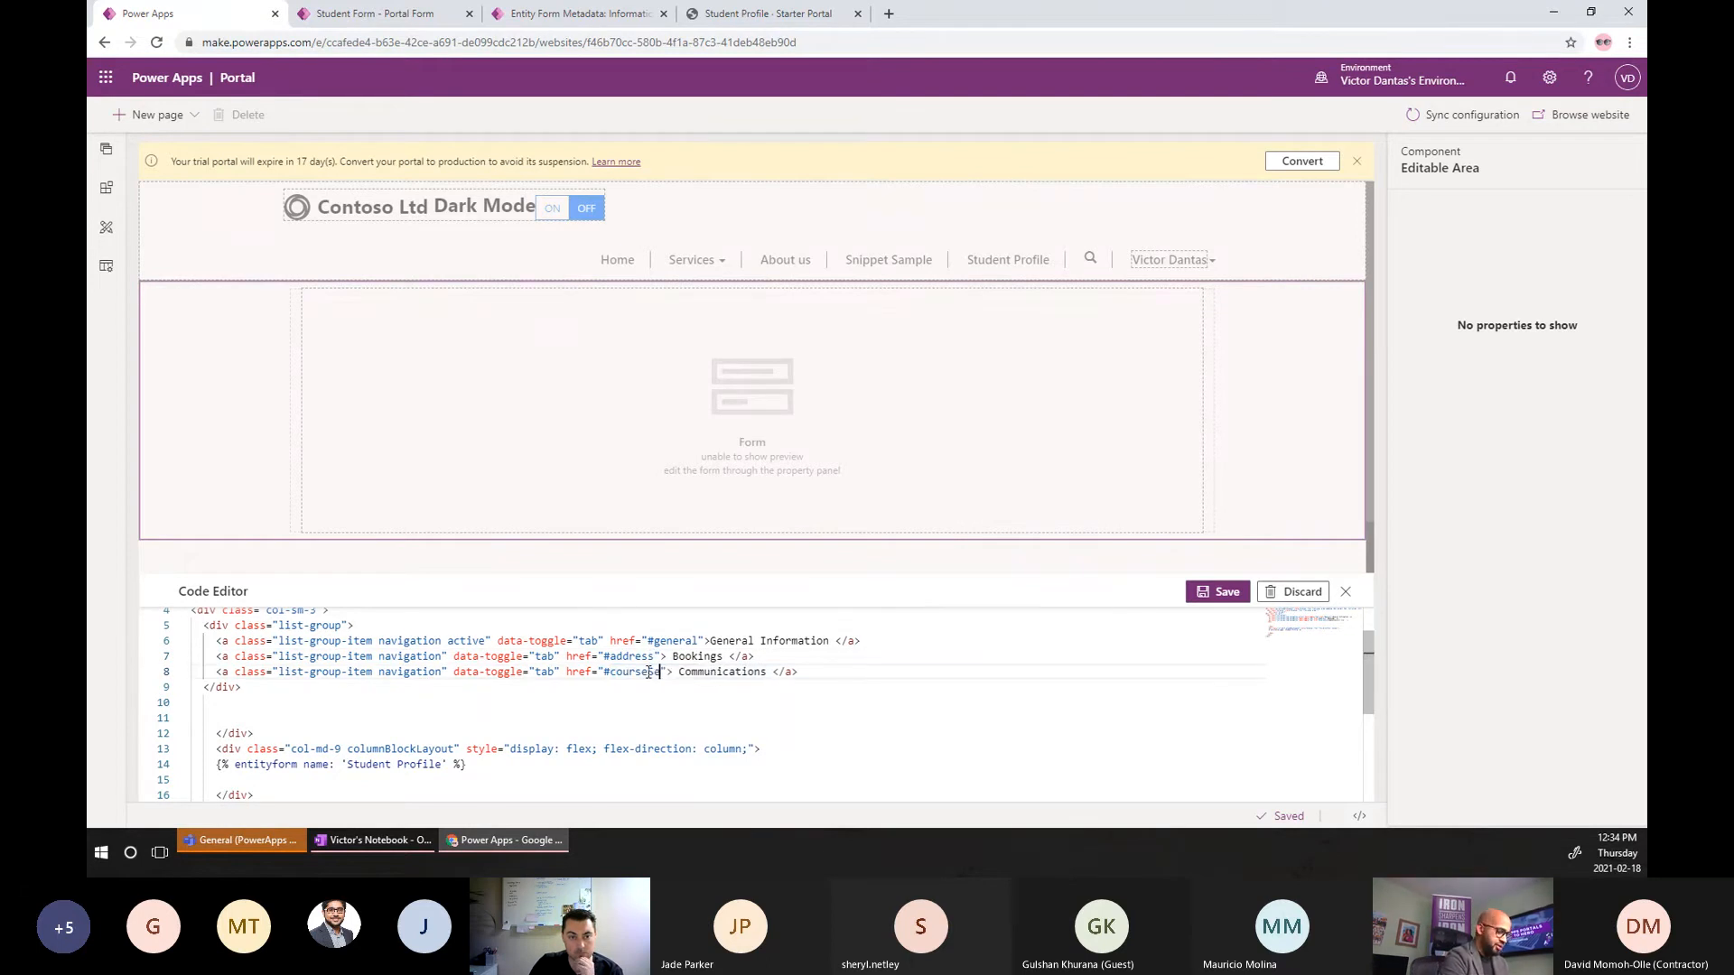
pyautogui.doubleClick(712, 659)
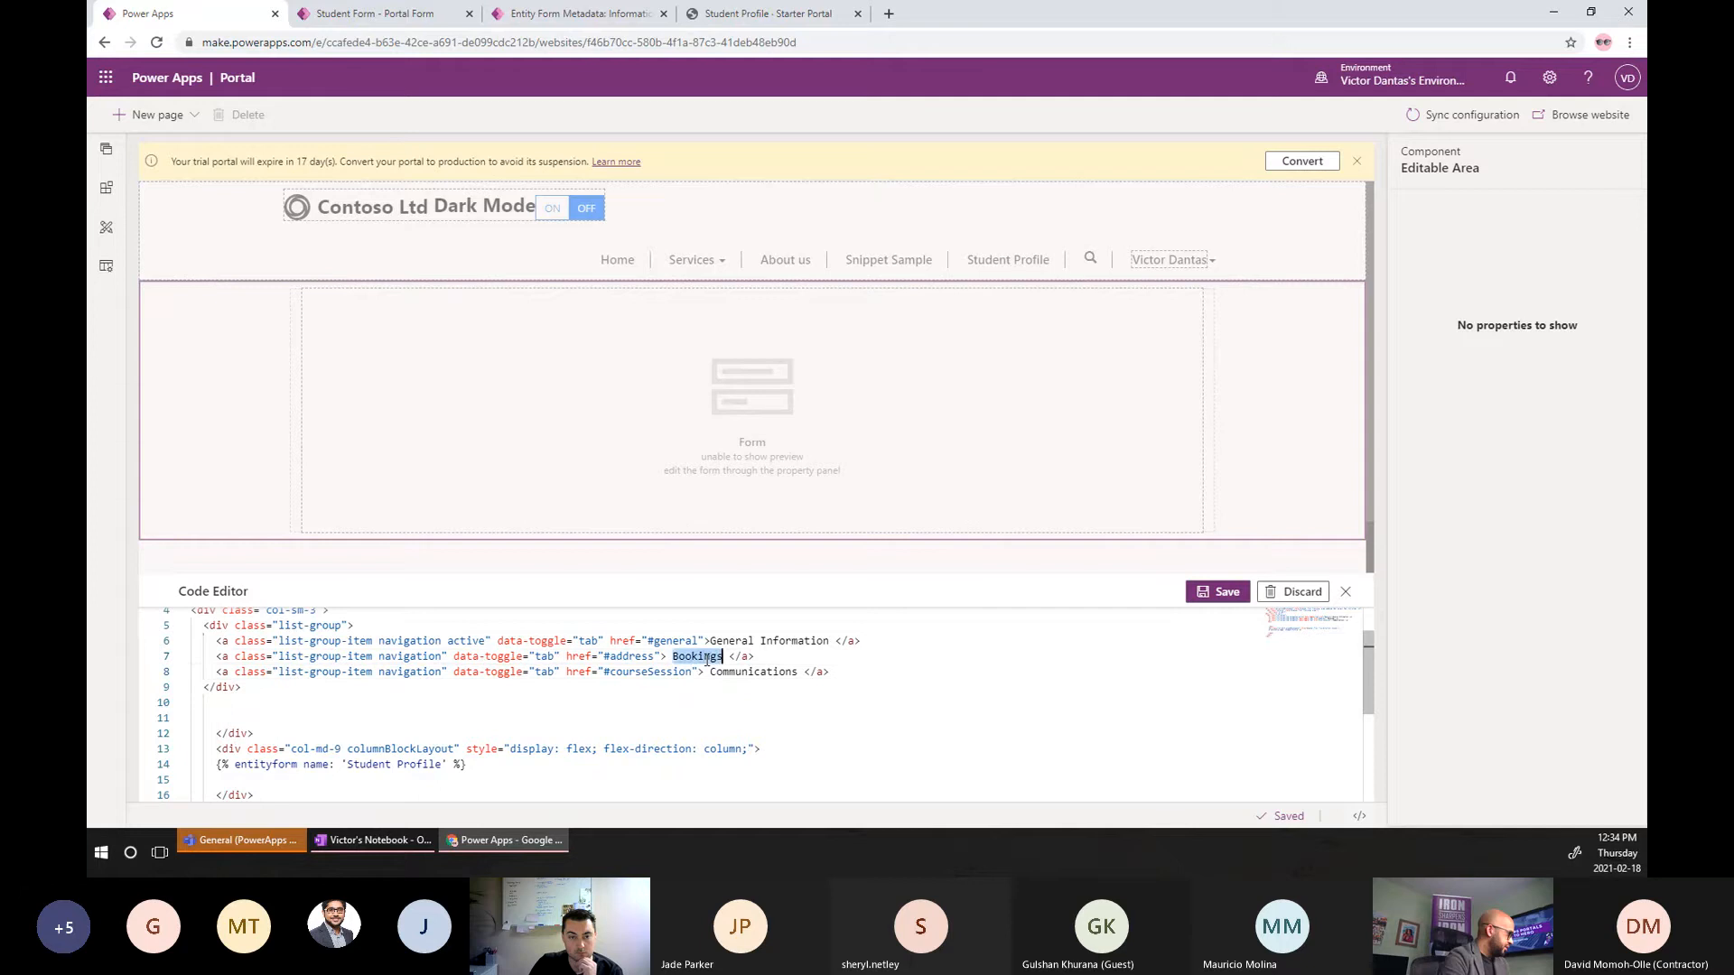
pyautogui.write('Address')
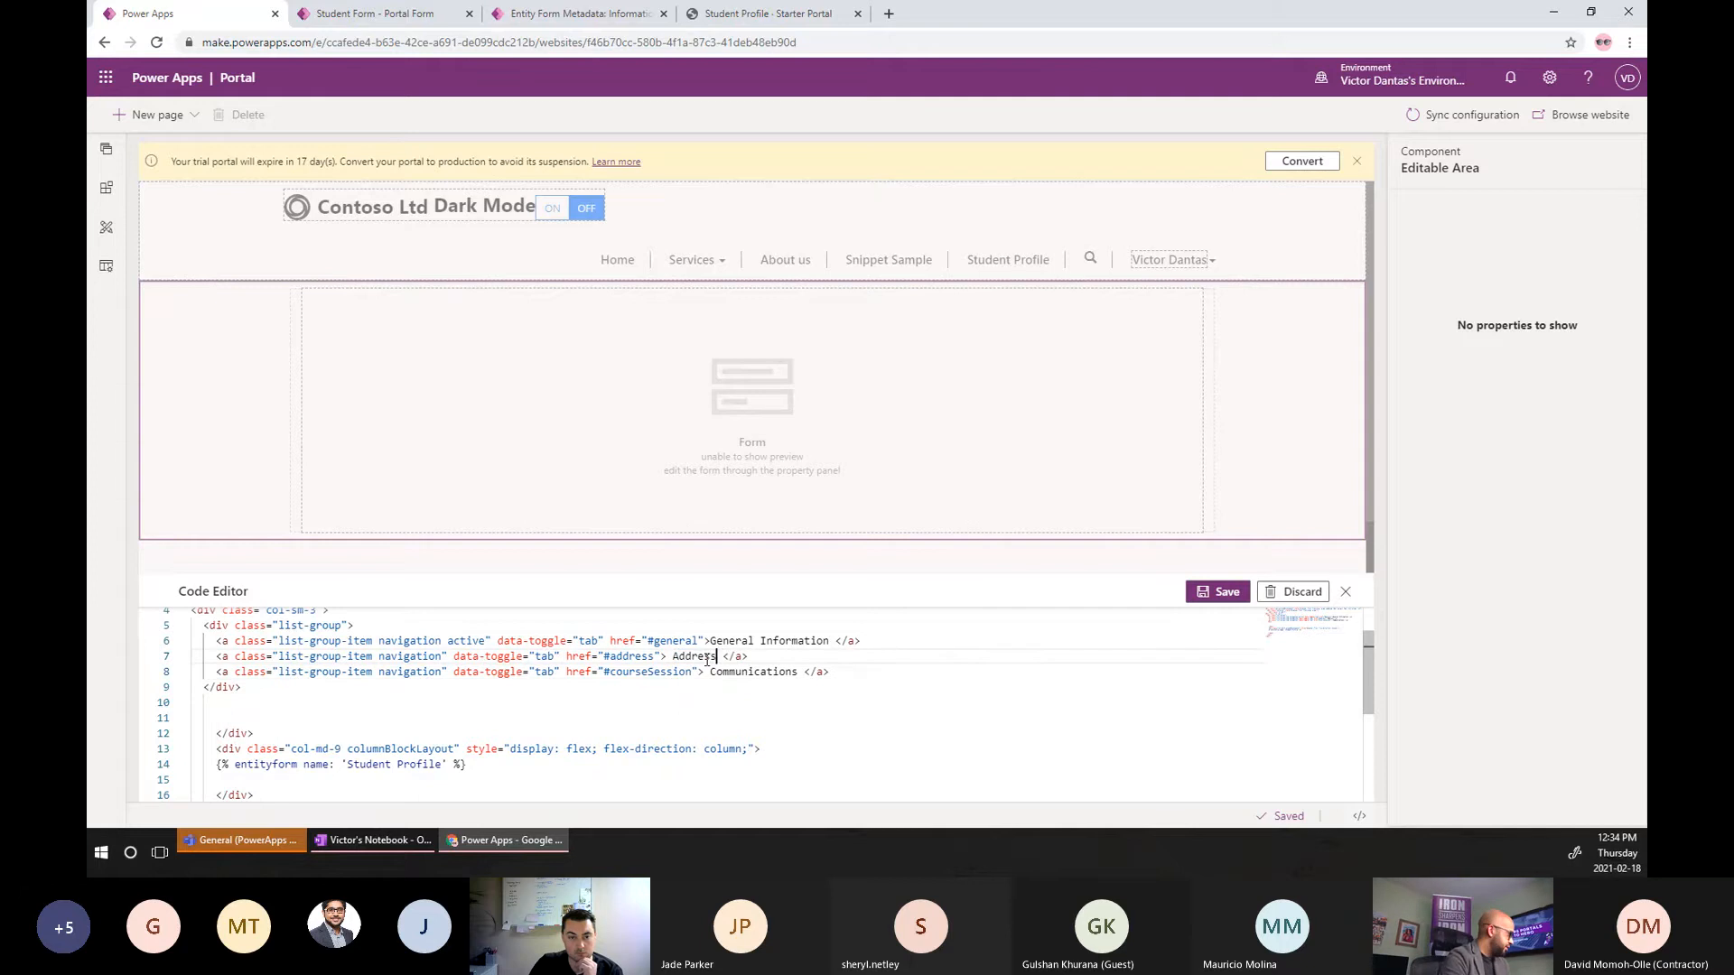
pyautogui.doubleClick(748, 674)
pyautogui.write('Course Ses')
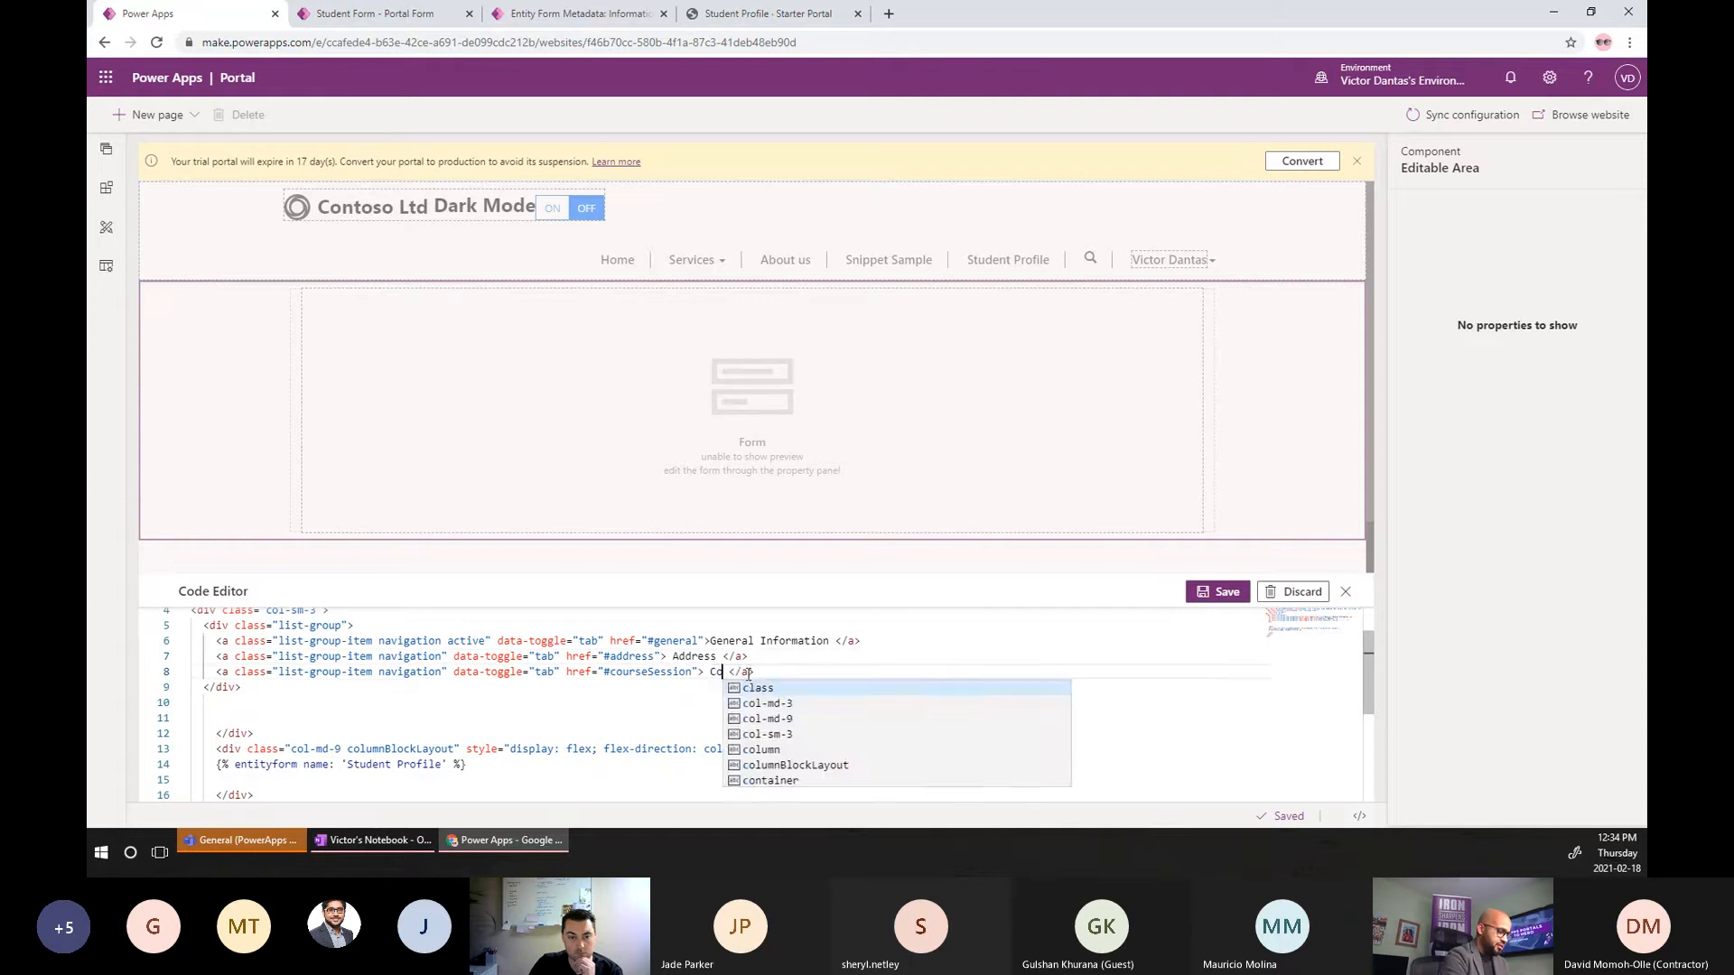
pyautogui.write('sions')
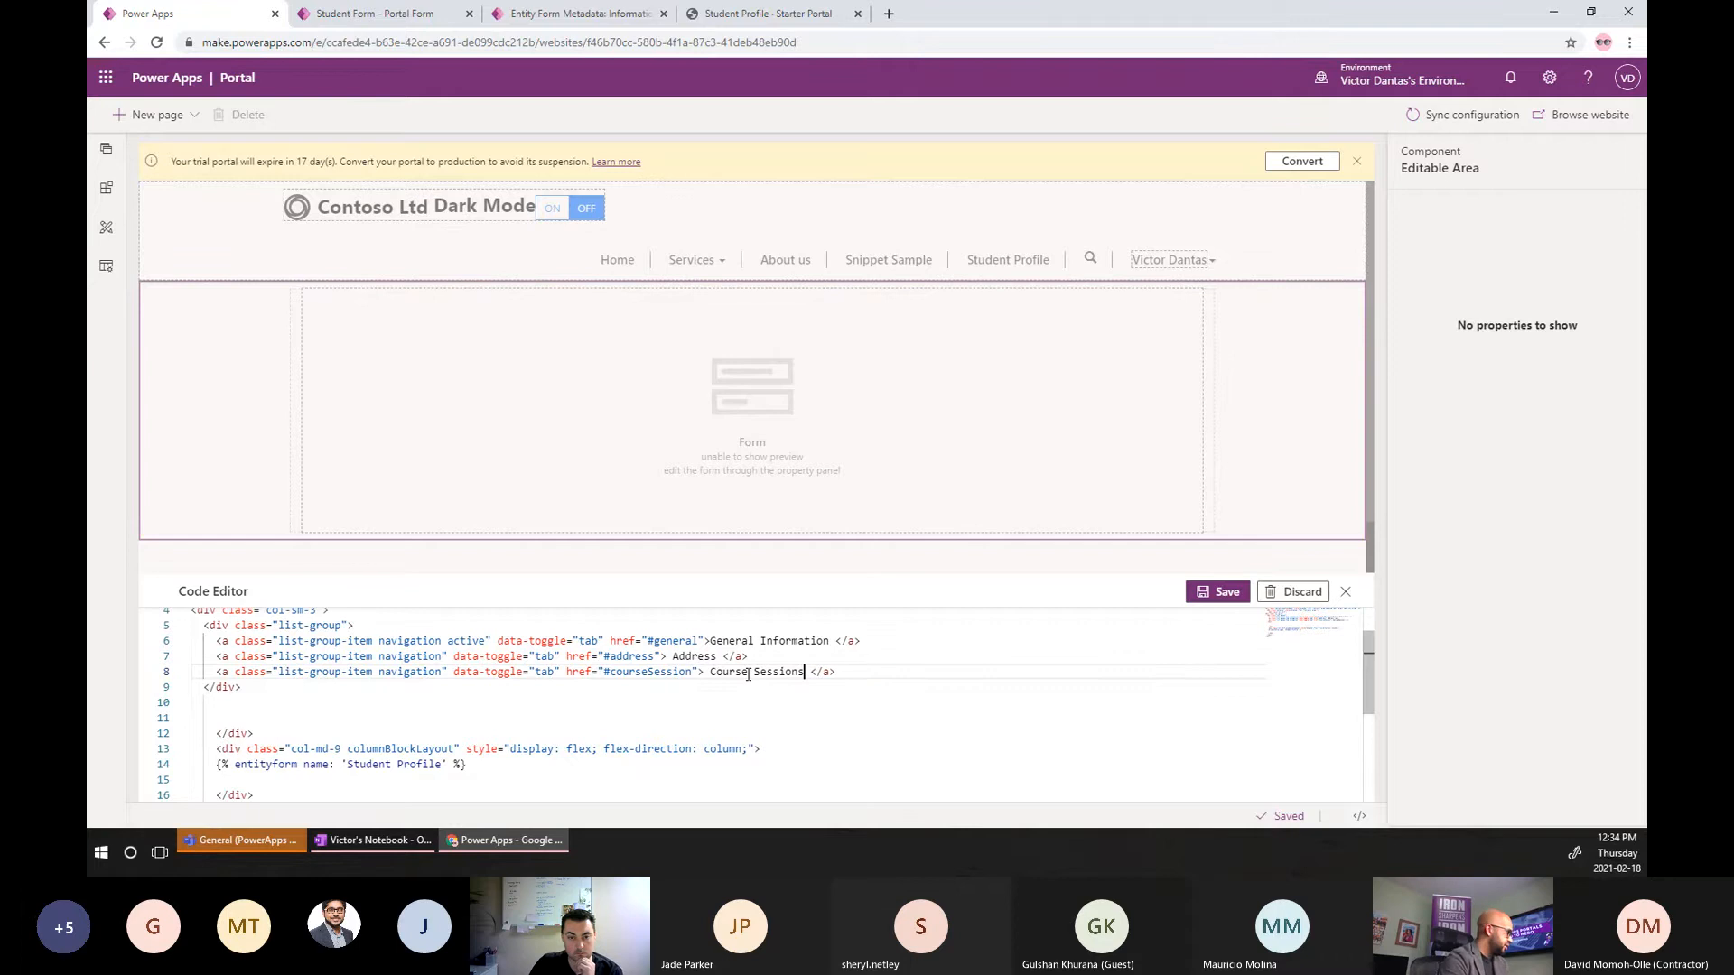
pyautogui.click(1209, 593)
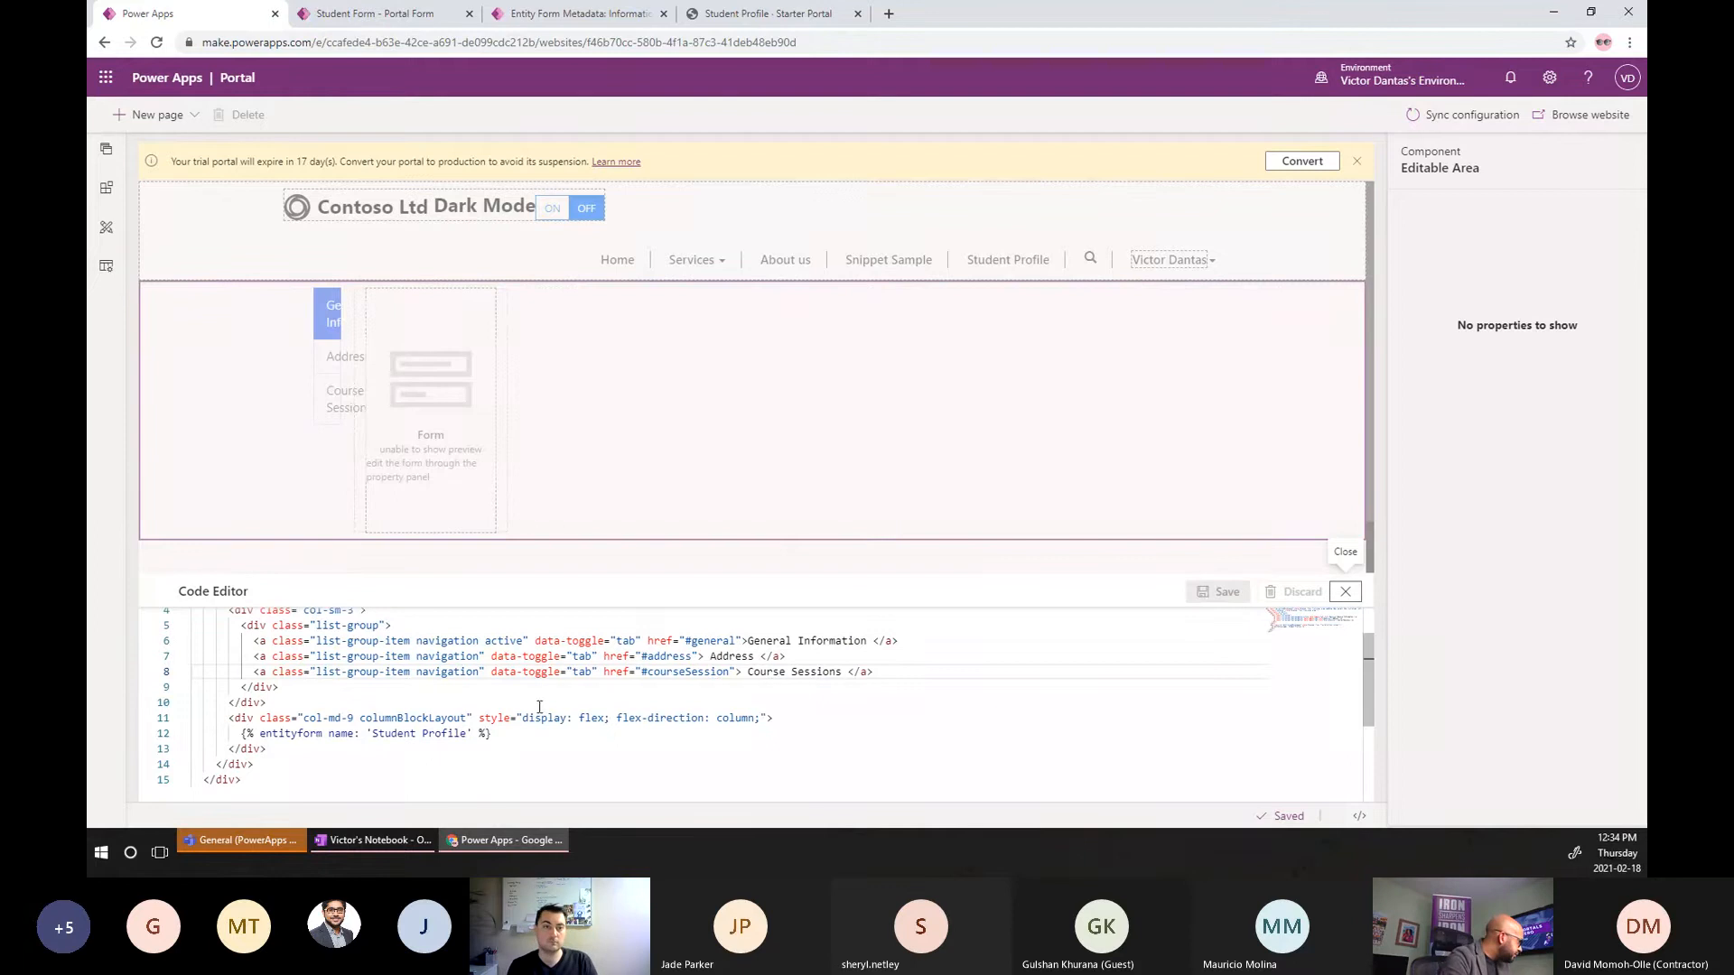
# Delete the col-sm-3 wrapper line and outdent the list-group tab link block.
pyautogui.scroll(1, 420, 708)
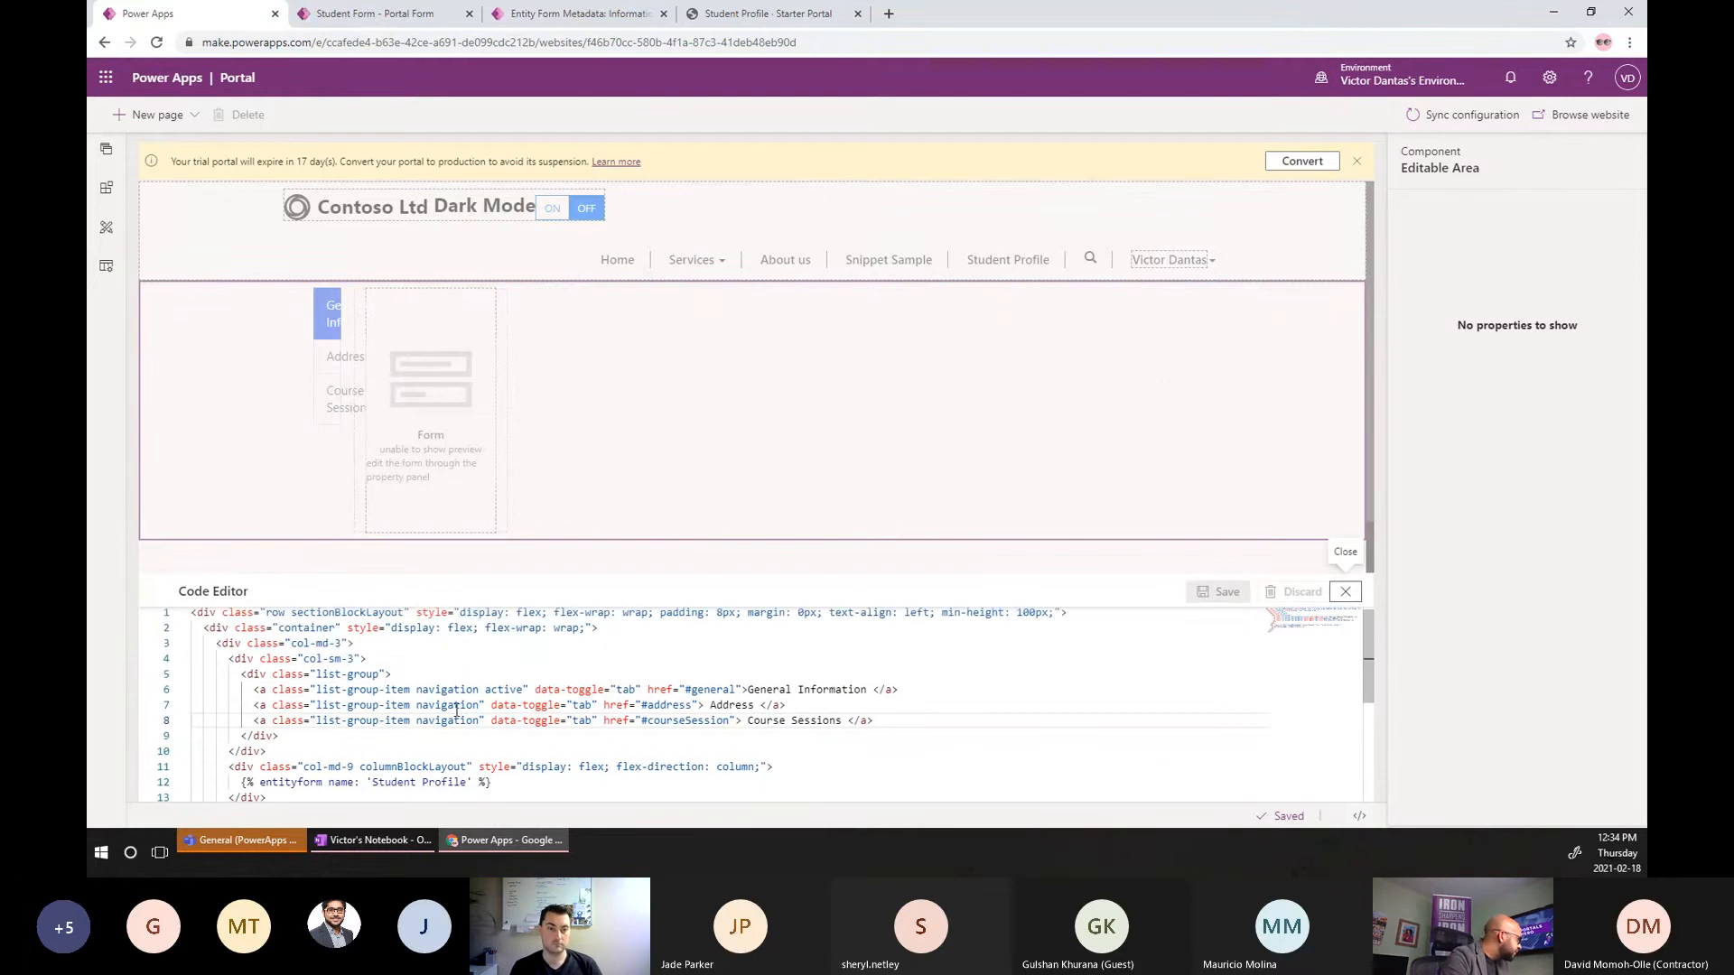
pyautogui.click(341, 659)
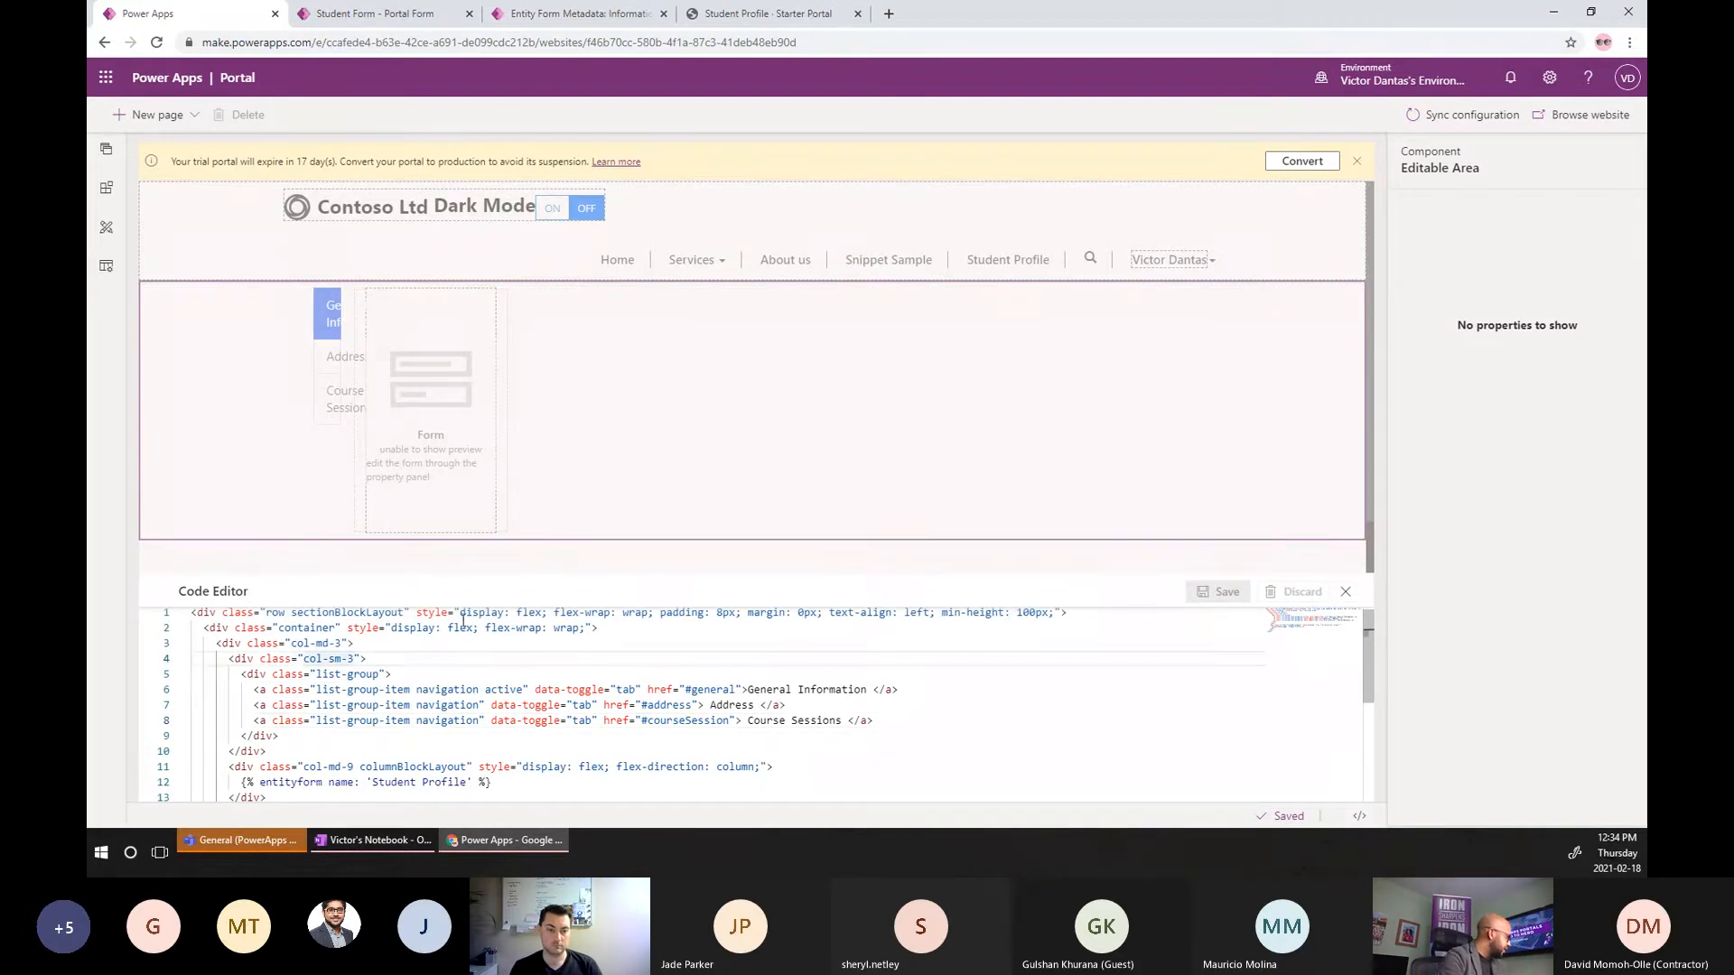
pyautogui.moveTo(389, 664); pyautogui.dragTo(159, 670)
pyautogui.press('BackSpace')
pyautogui.press('BackSpace')
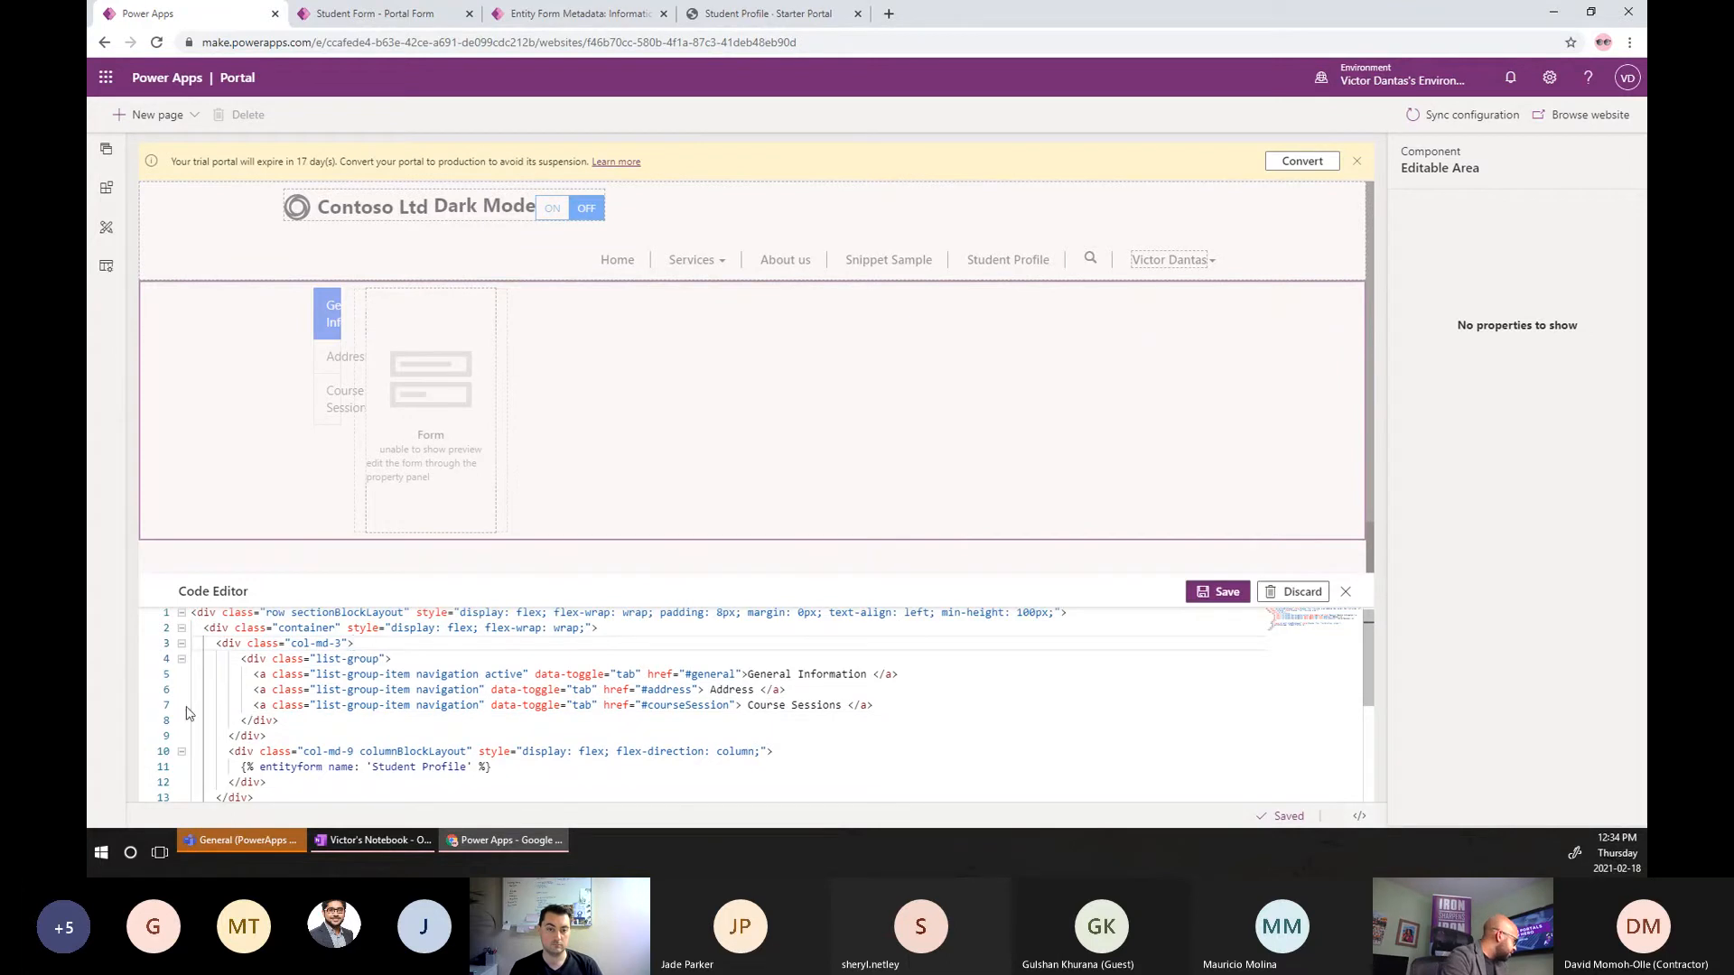
pyautogui.moveTo(286, 720); pyautogui.dragTo(193, 720)
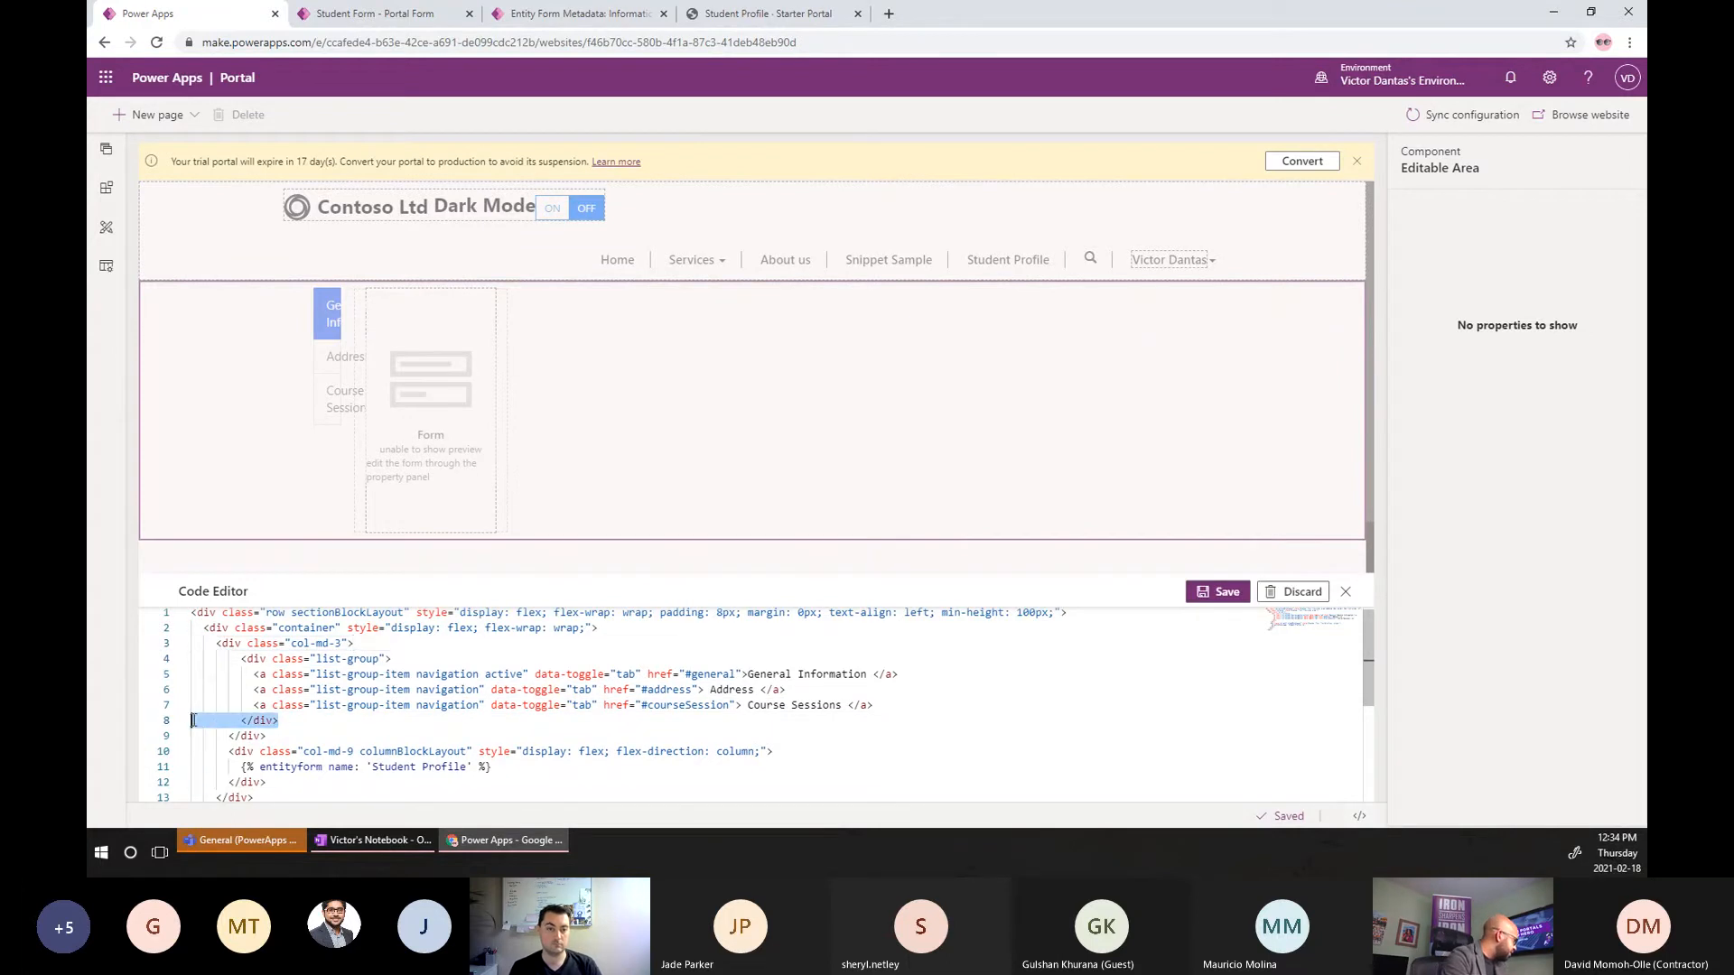
pyautogui.click(296, 730)
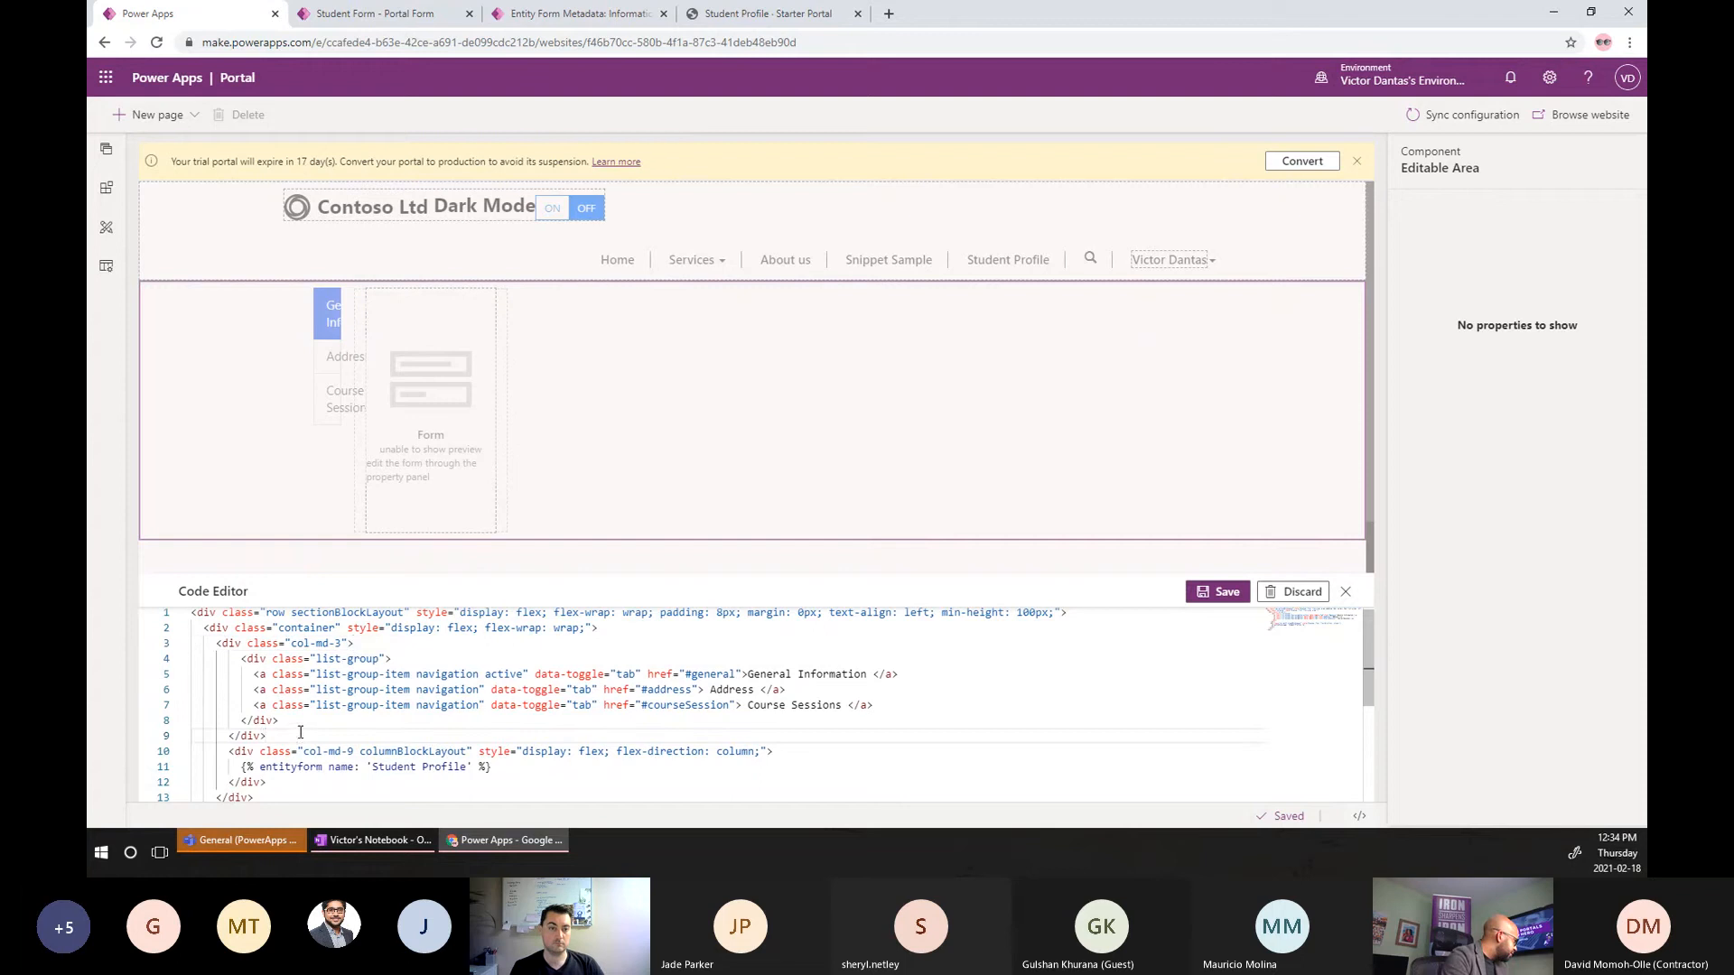
pyautogui.moveTo(289, 720); pyautogui.dragTo(242, 660)
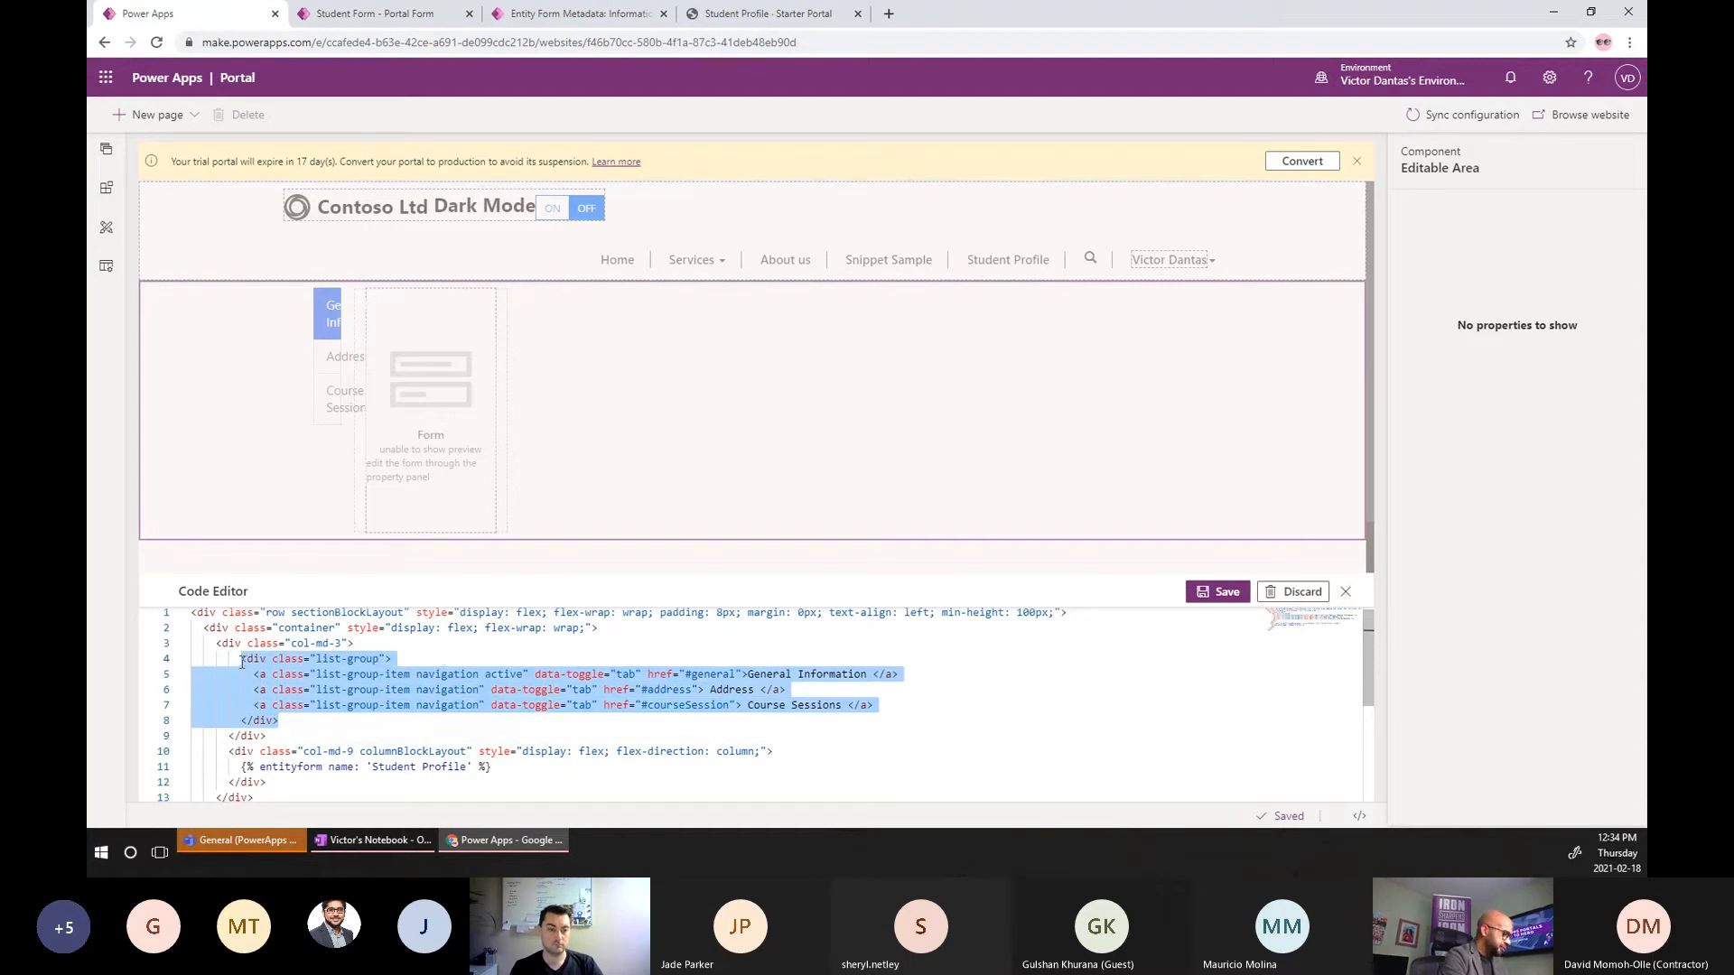
pyautogui.hotkey('shift', 'Tab')
# Replace the extra closing div with a </div> at column level and save.
pyautogui.click(280, 734)
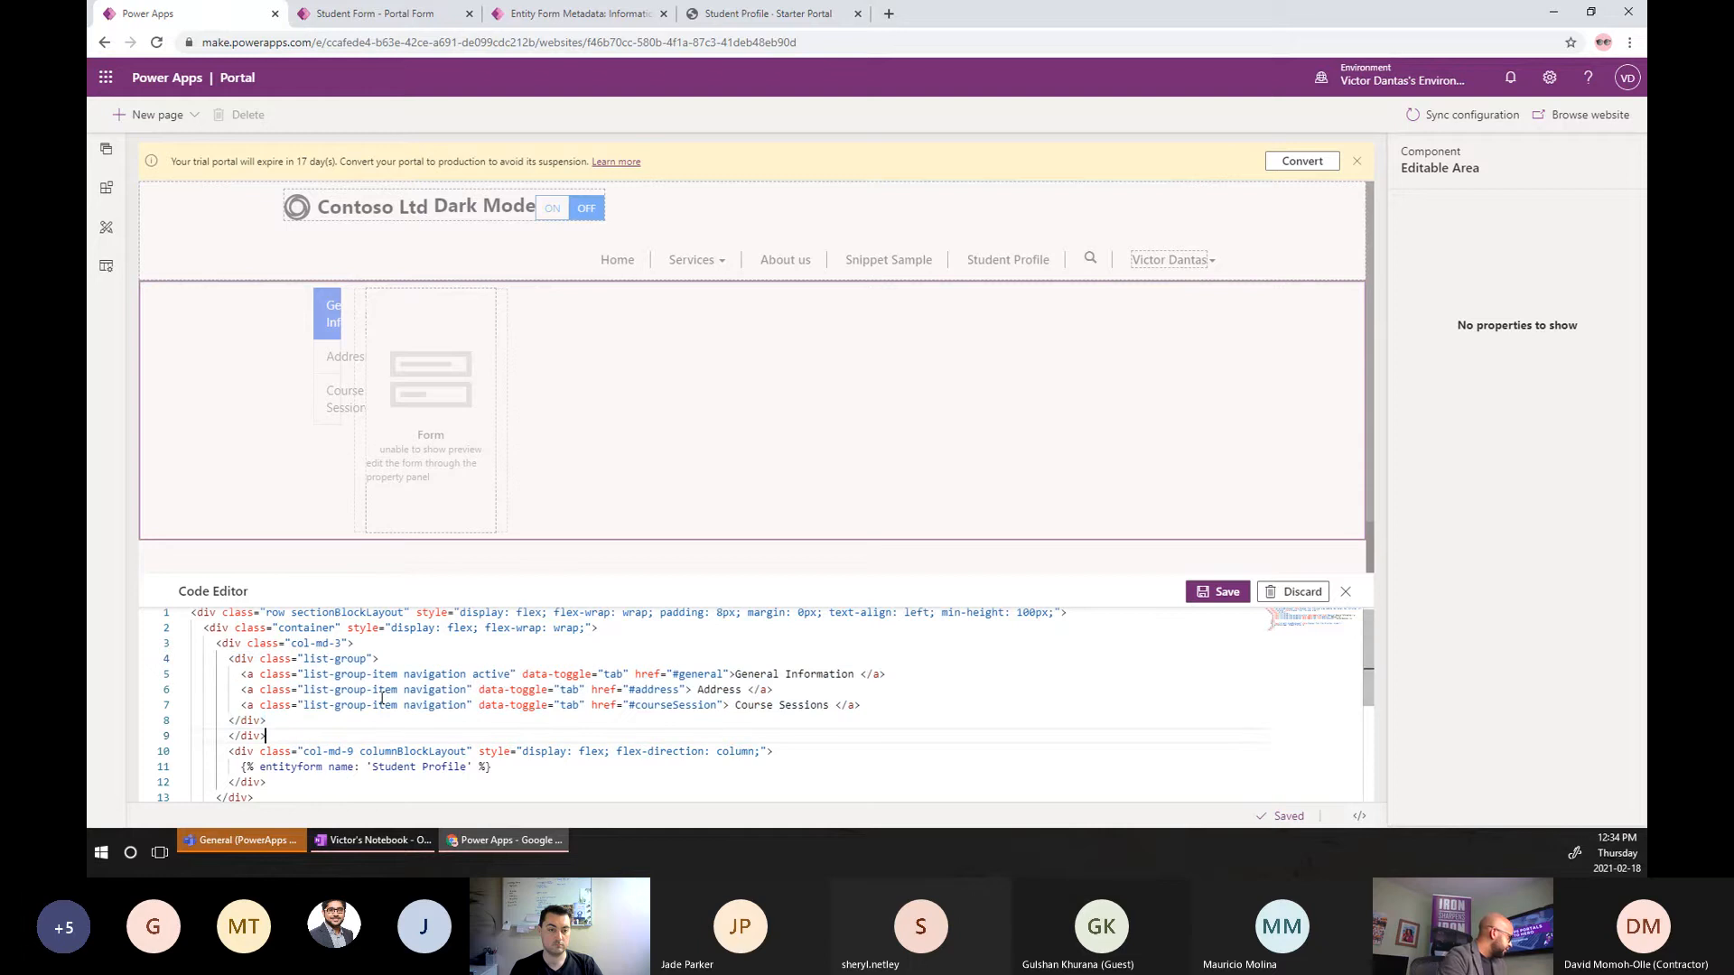
pyautogui.hotkey('ctrl', 'shift', 'Left')
pyautogui.hotkey('ctrl', 'shift', 'Left')
pyautogui.hotkey('ctrl', 'shift', 'Left')
pyautogui.press('BackSpace')
pyautogui.press('BackSpace')
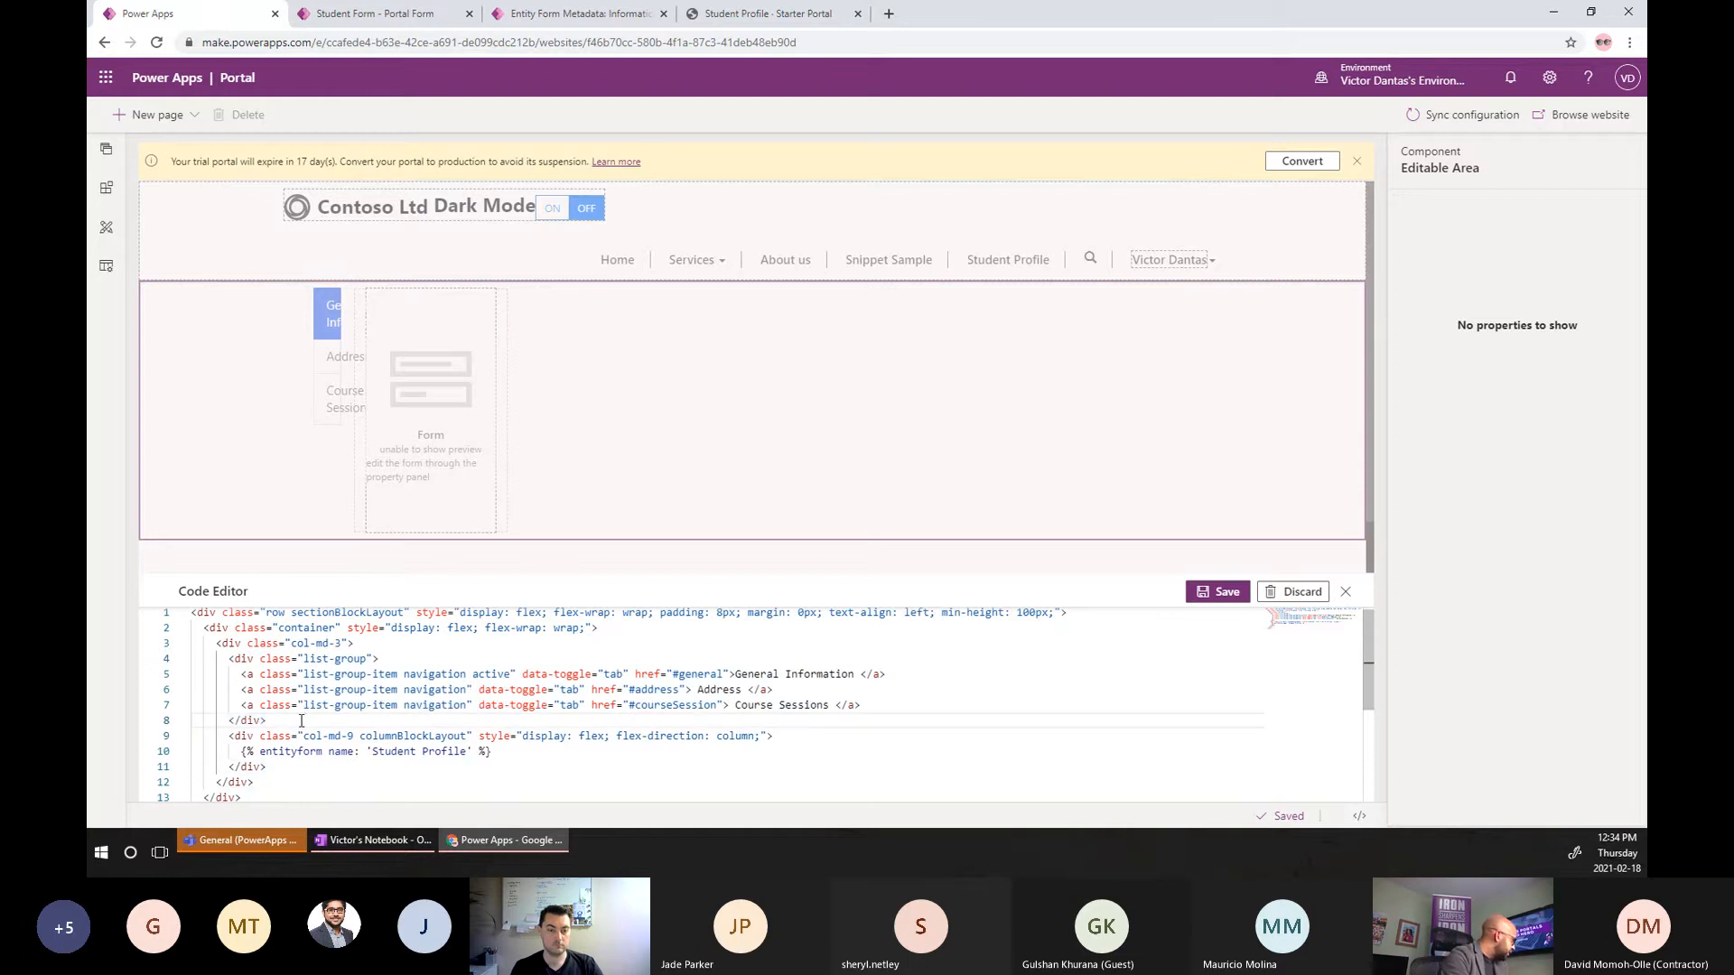
pyautogui.press('Return')
pyautogui.press('BackSpace')
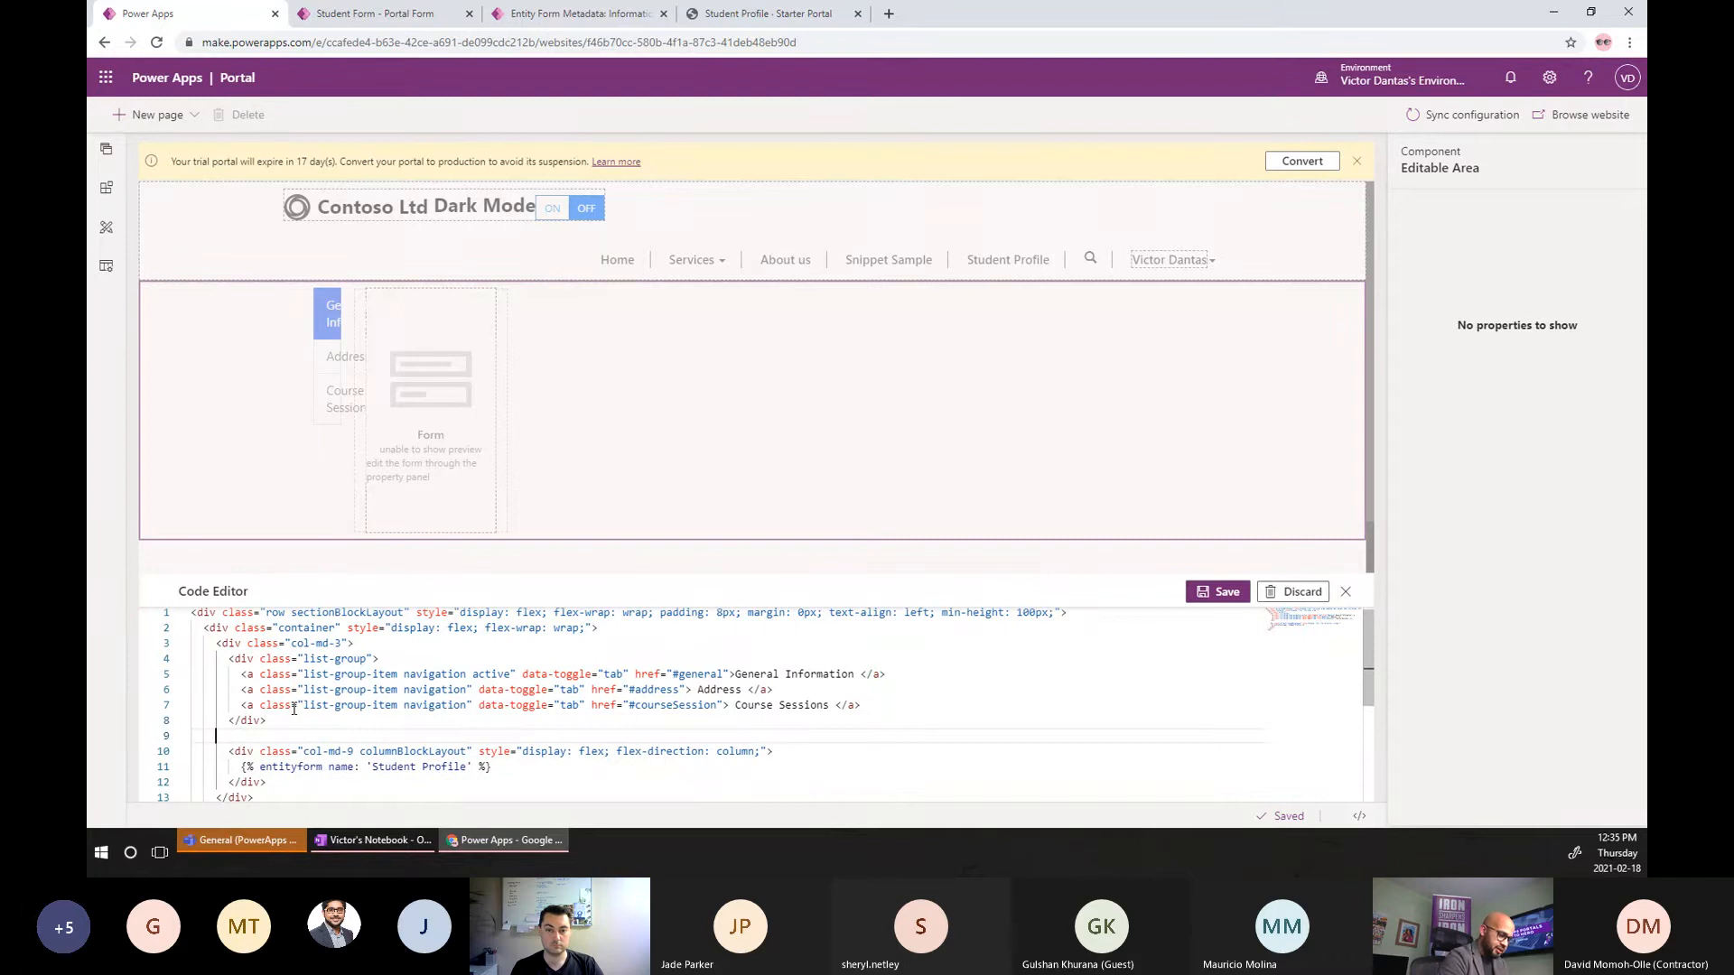
pyautogui.write('</div>')
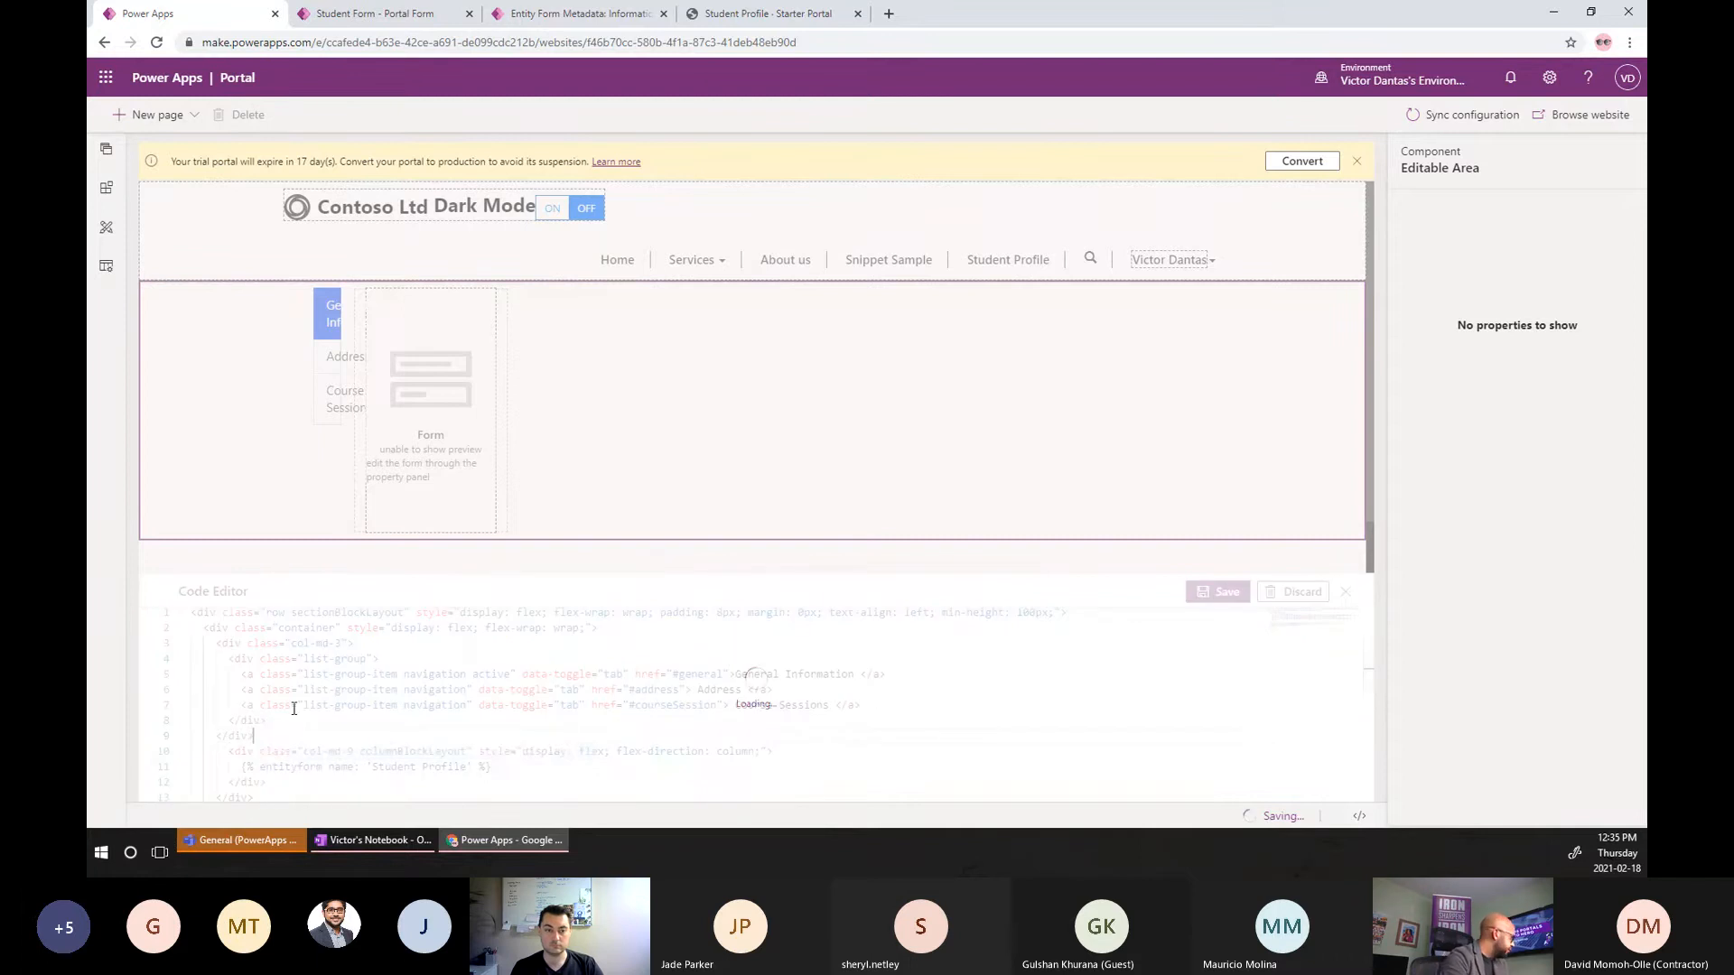
pyautogui.click(1215, 591)
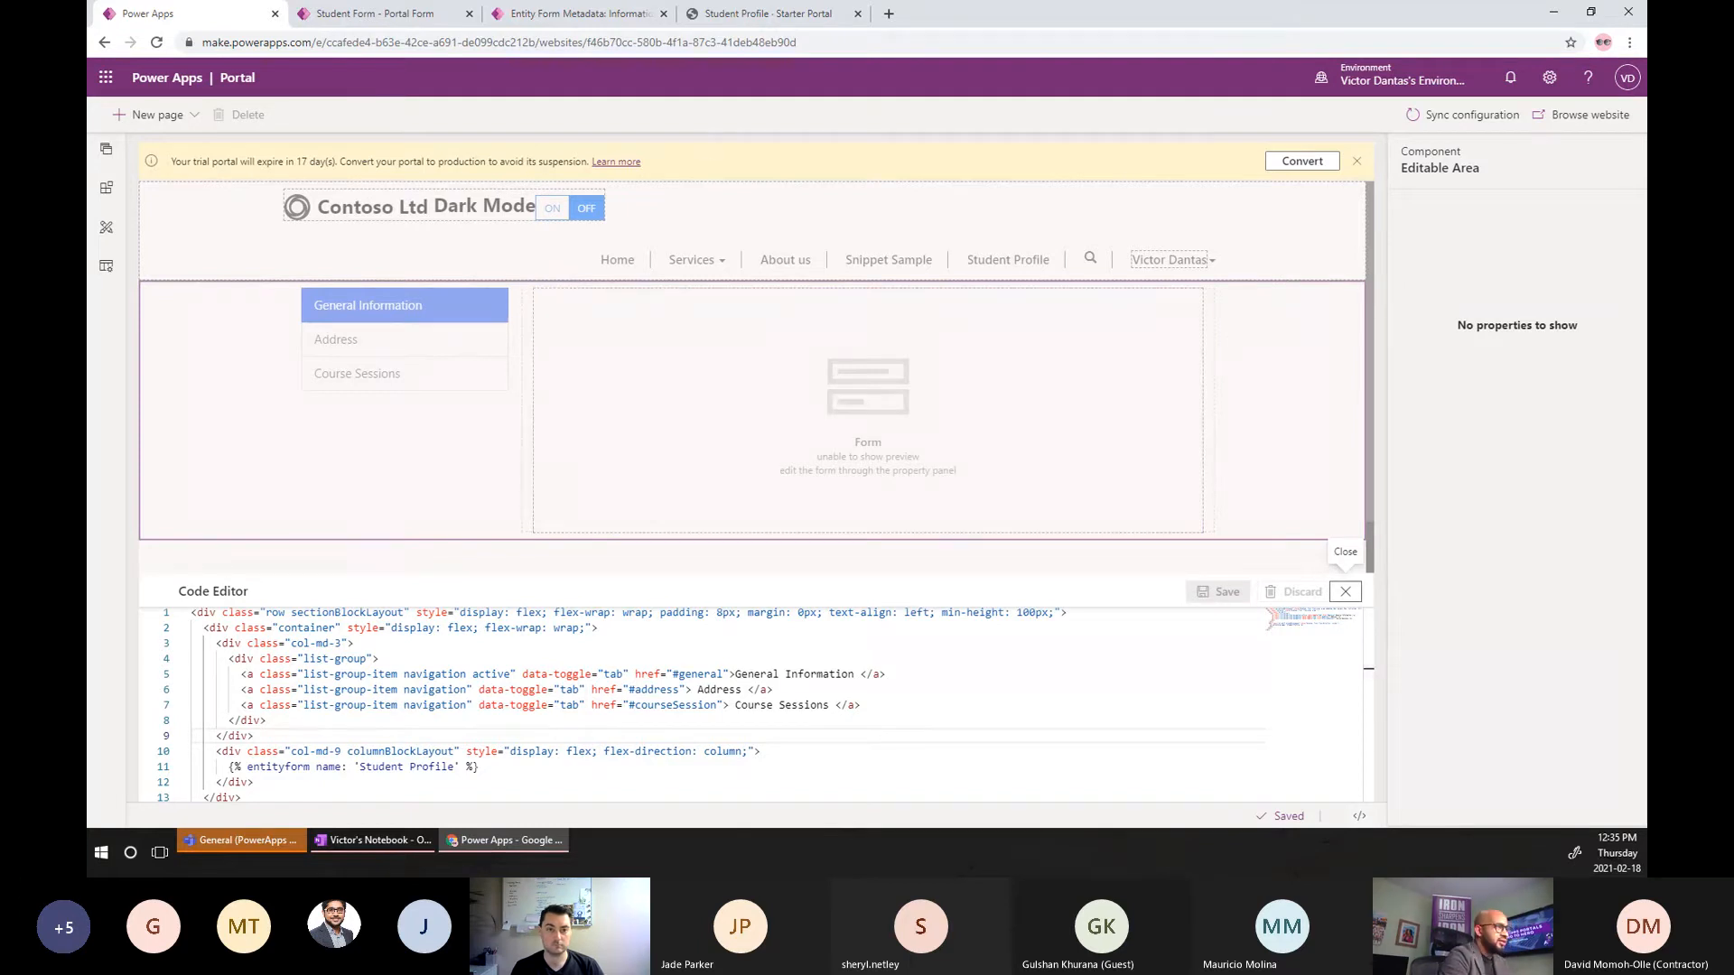
# Close the Code Editor panel to view the three-tab list beside the form.
pyautogui.click(1346, 591)
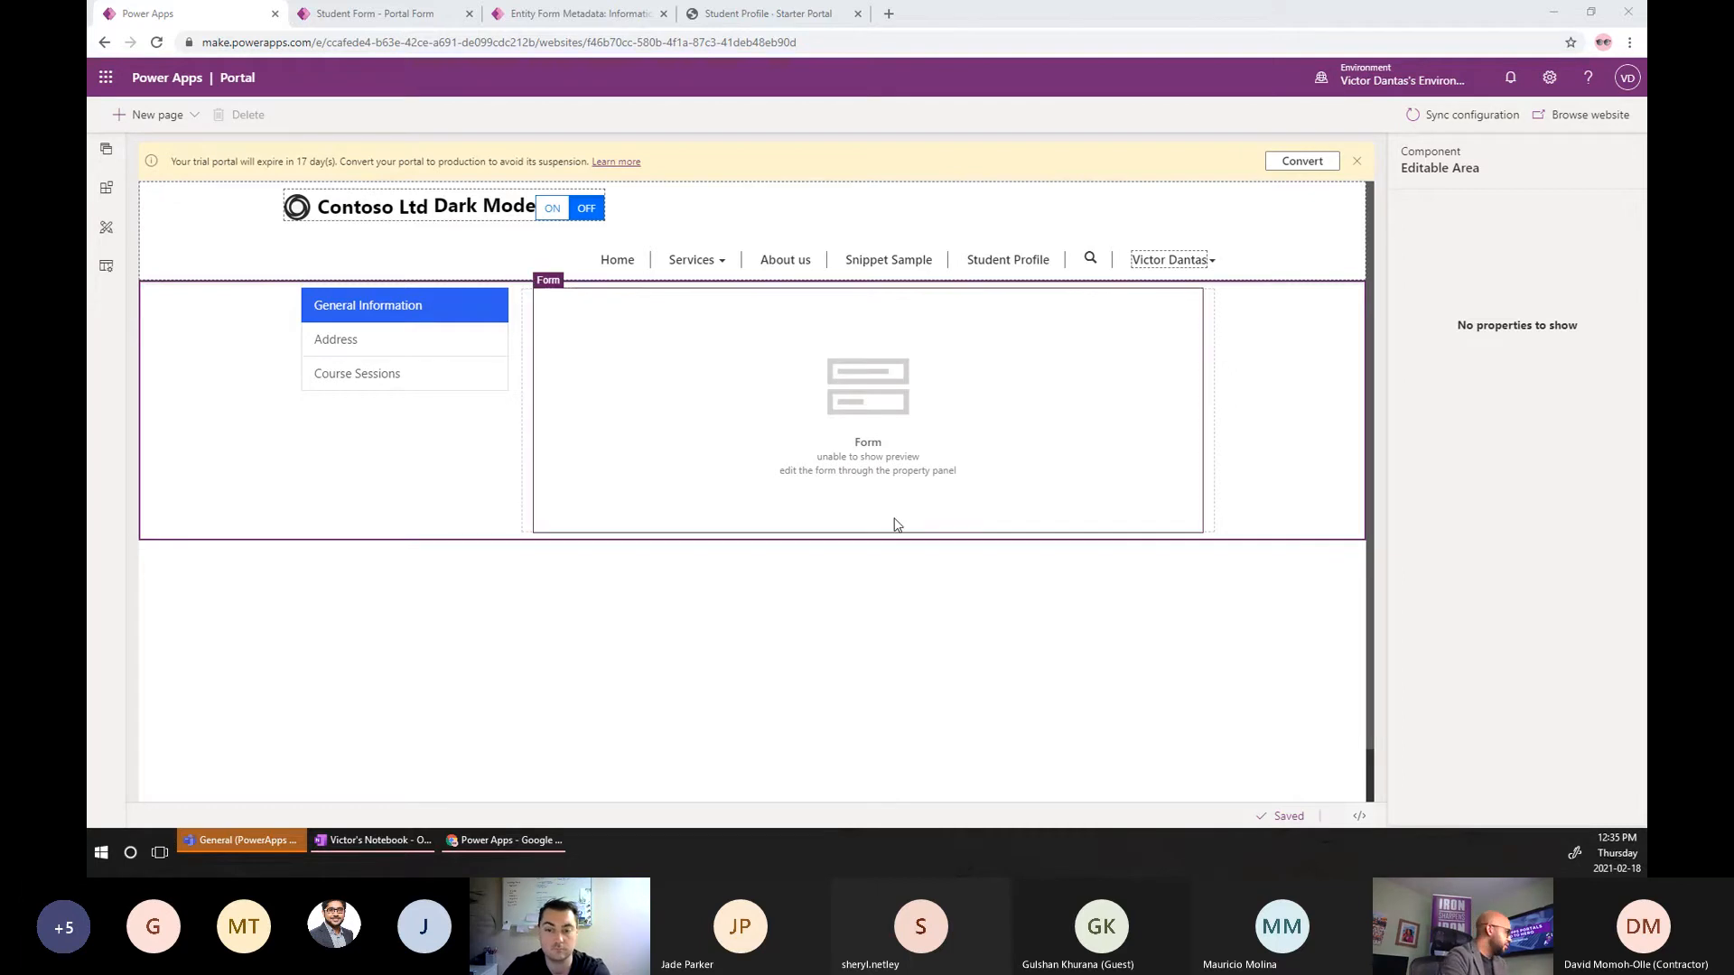
# Paste the tab-pane div block after the navigation column and delete the devices and other unneeded panes.
pyautogui.click(1359, 817)
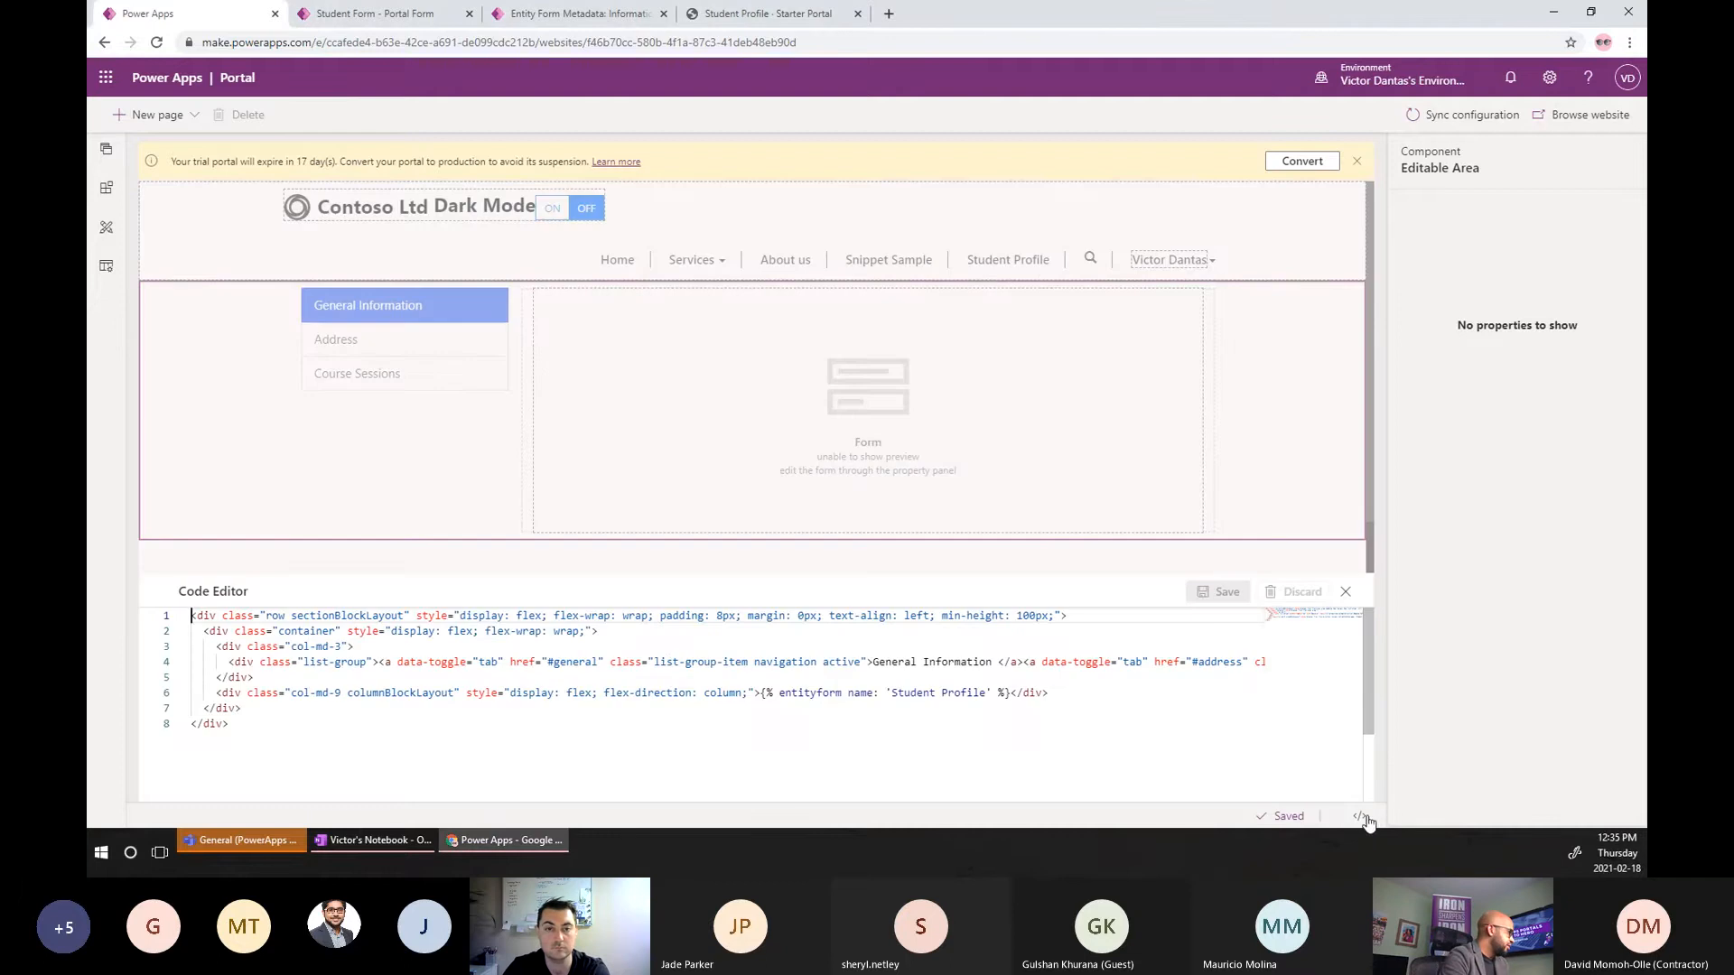
pyautogui.click(342, 674)
pyautogui.press('Return')
pyautogui.press('Return')
pyautogui.press('Return')
pyautogui.press('Return')
pyautogui.press('Return')
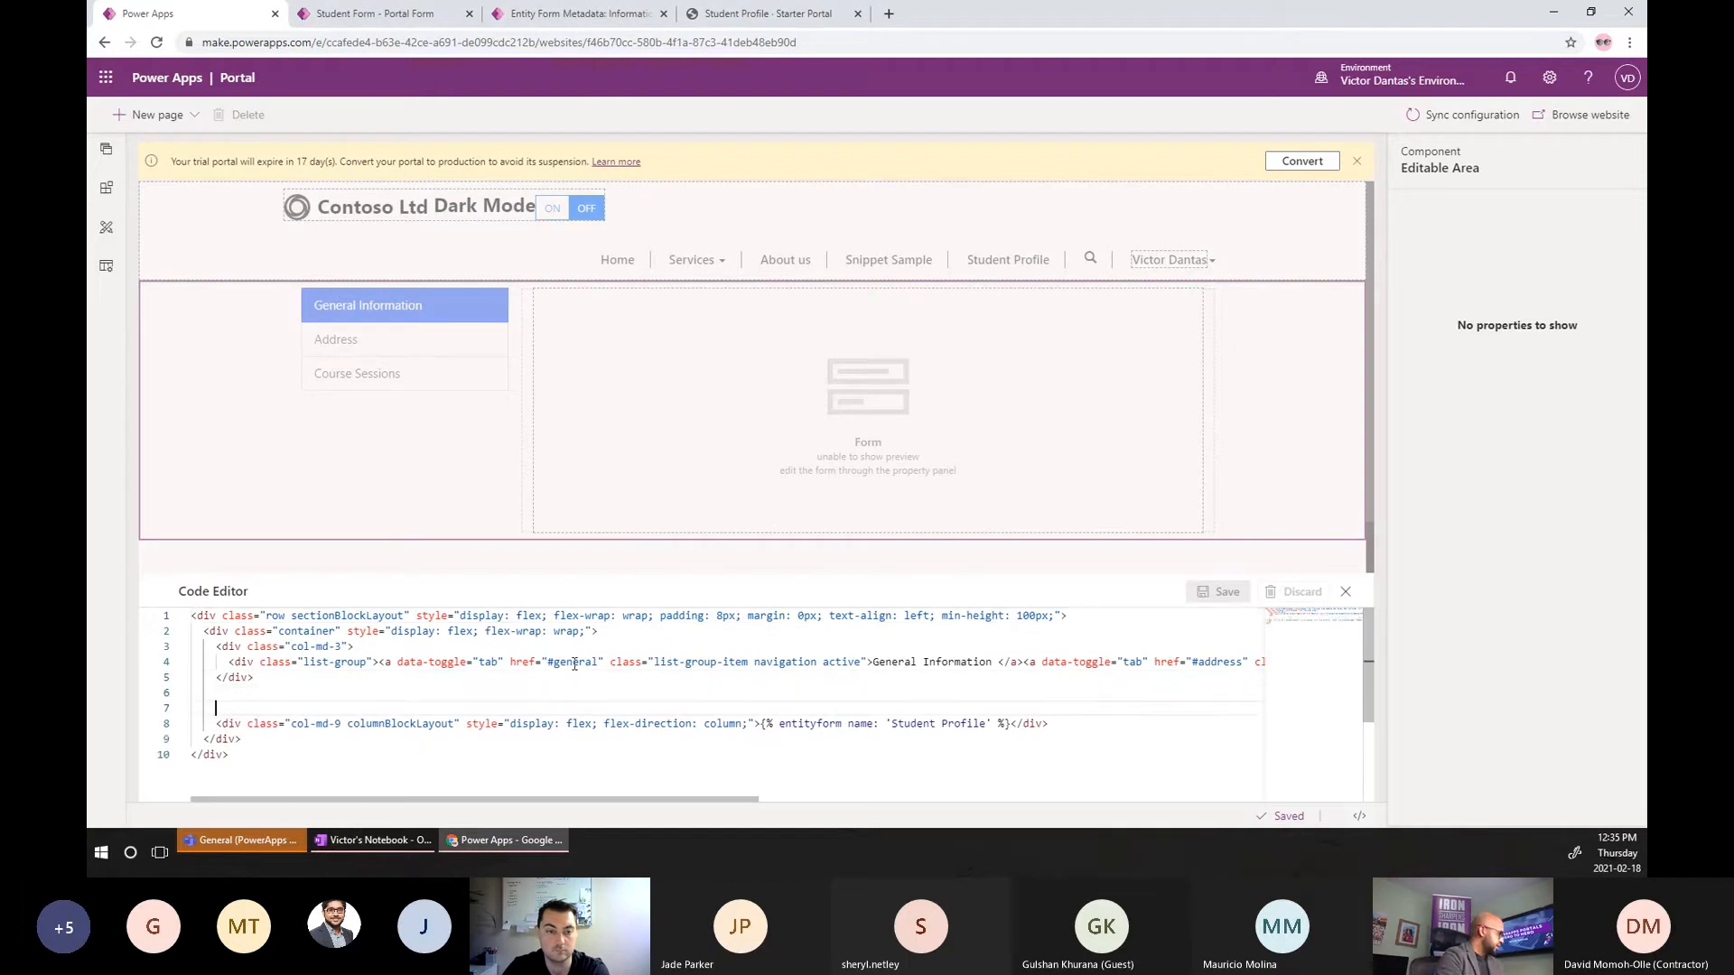
pyautogui.press('Up')
pyautogui.press('Up')
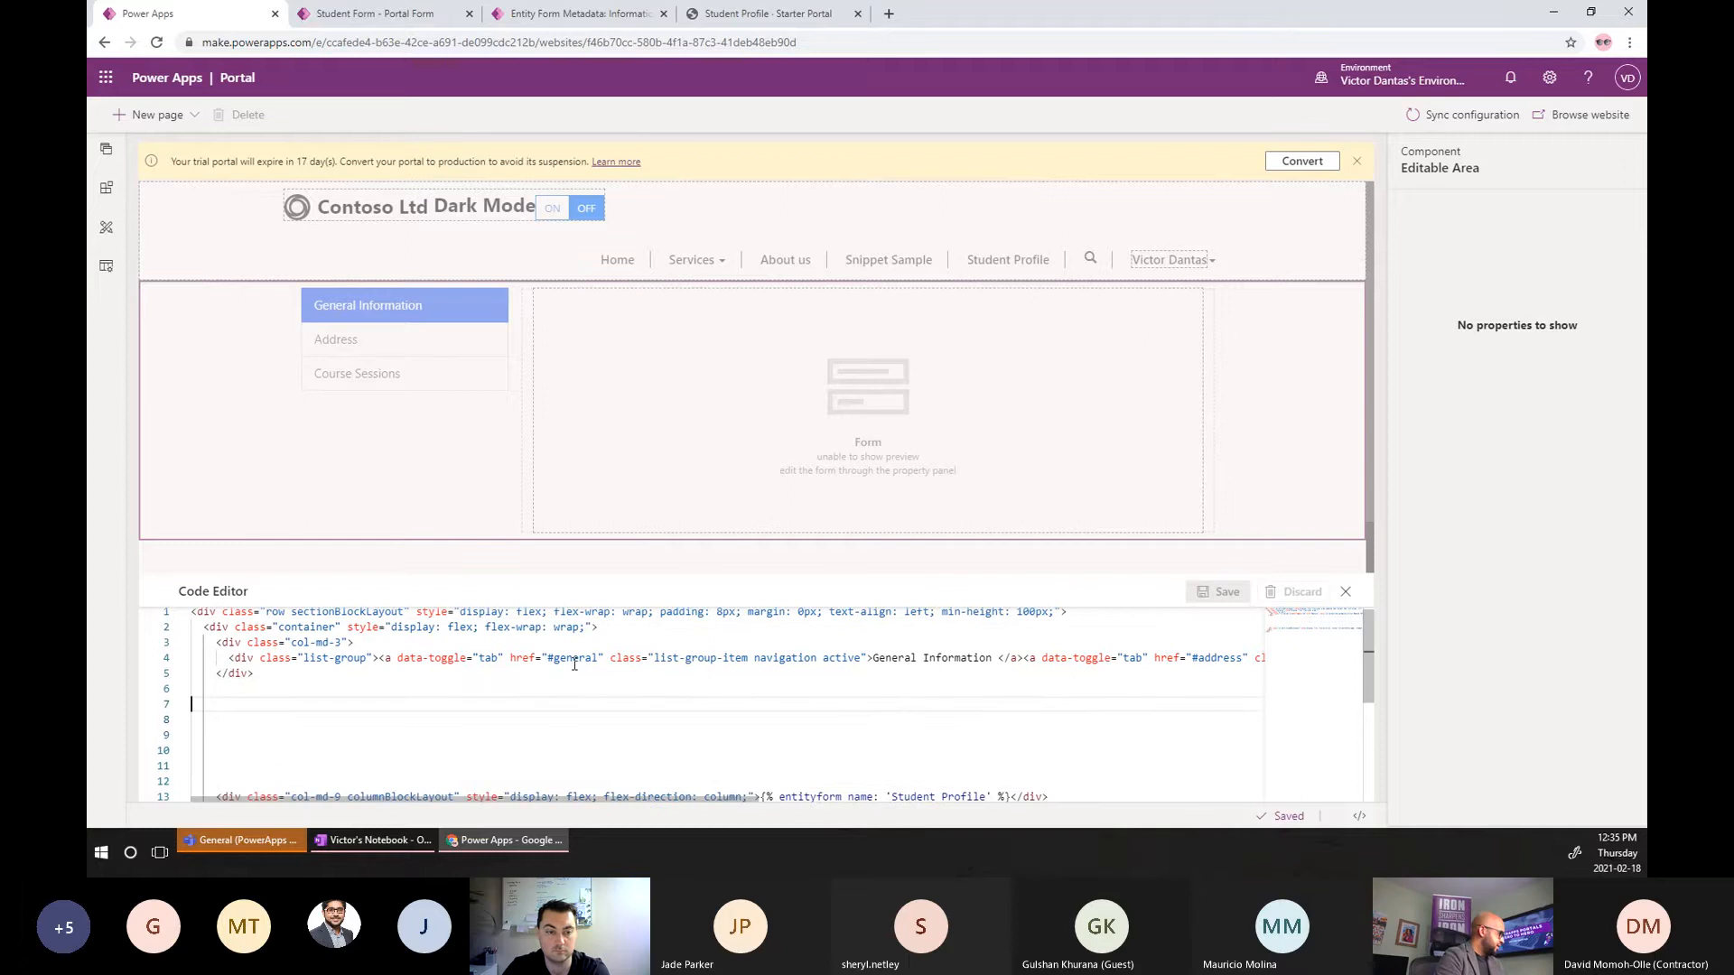
pyautogui.hotkey('ctrl', 'v')
pyautogui.scroll(1, 483, 706)
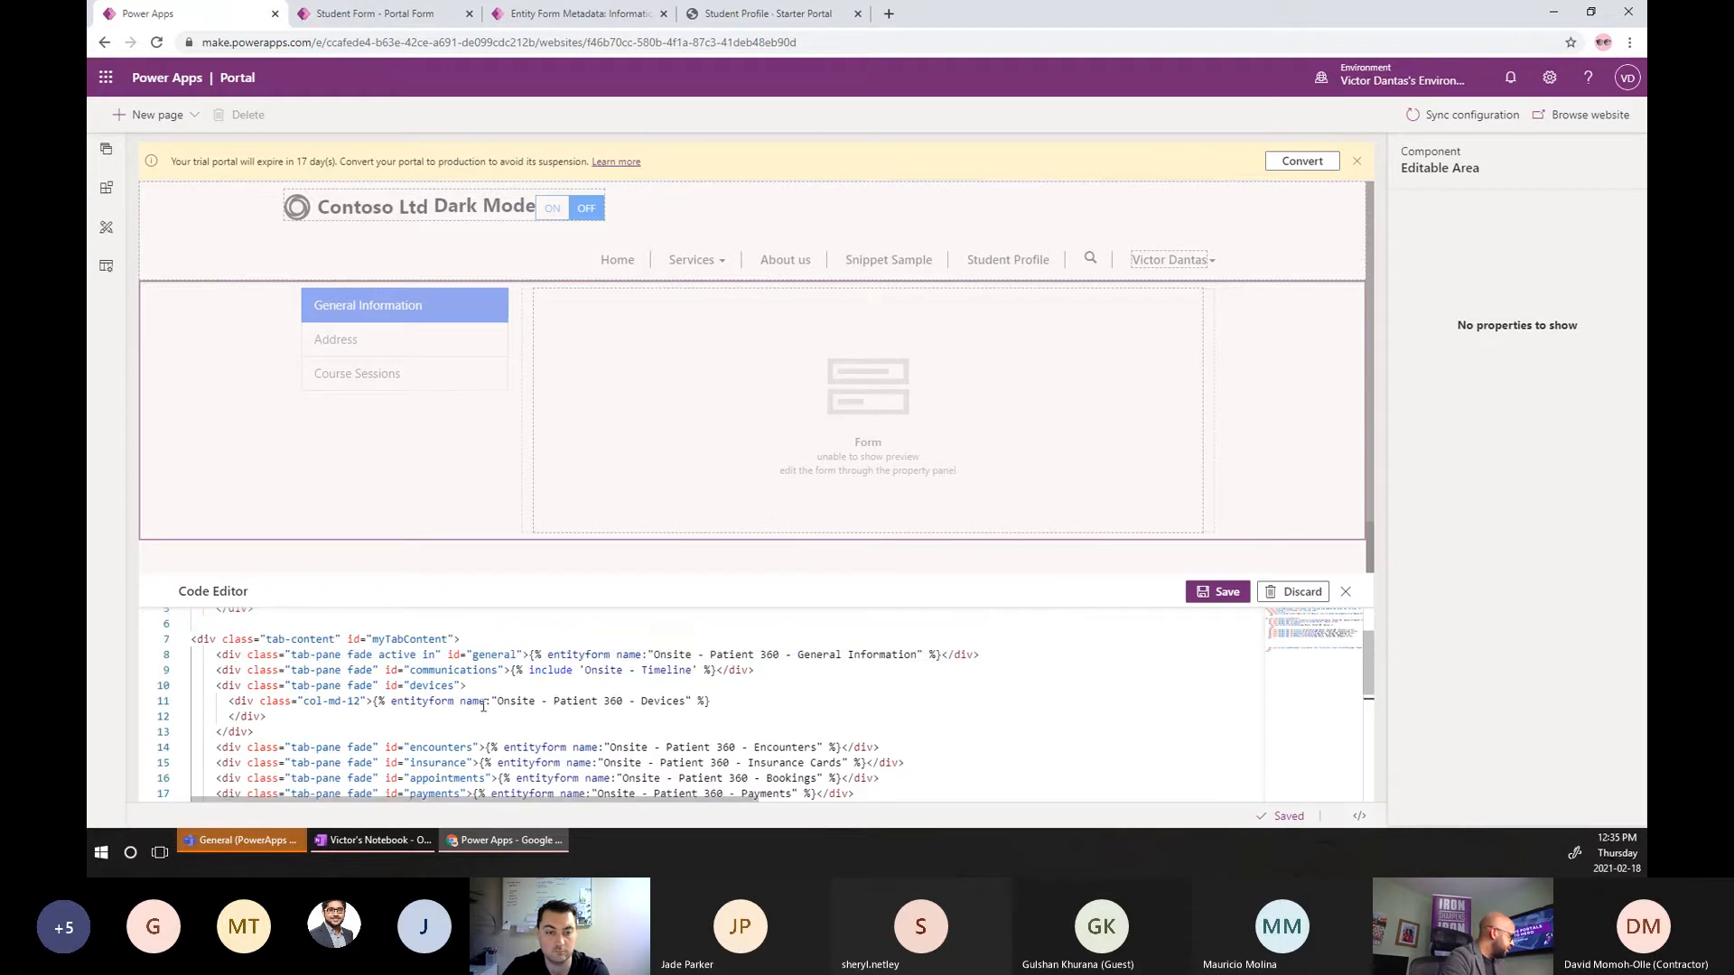
pyautogui.scroll(-1, 508, 695)
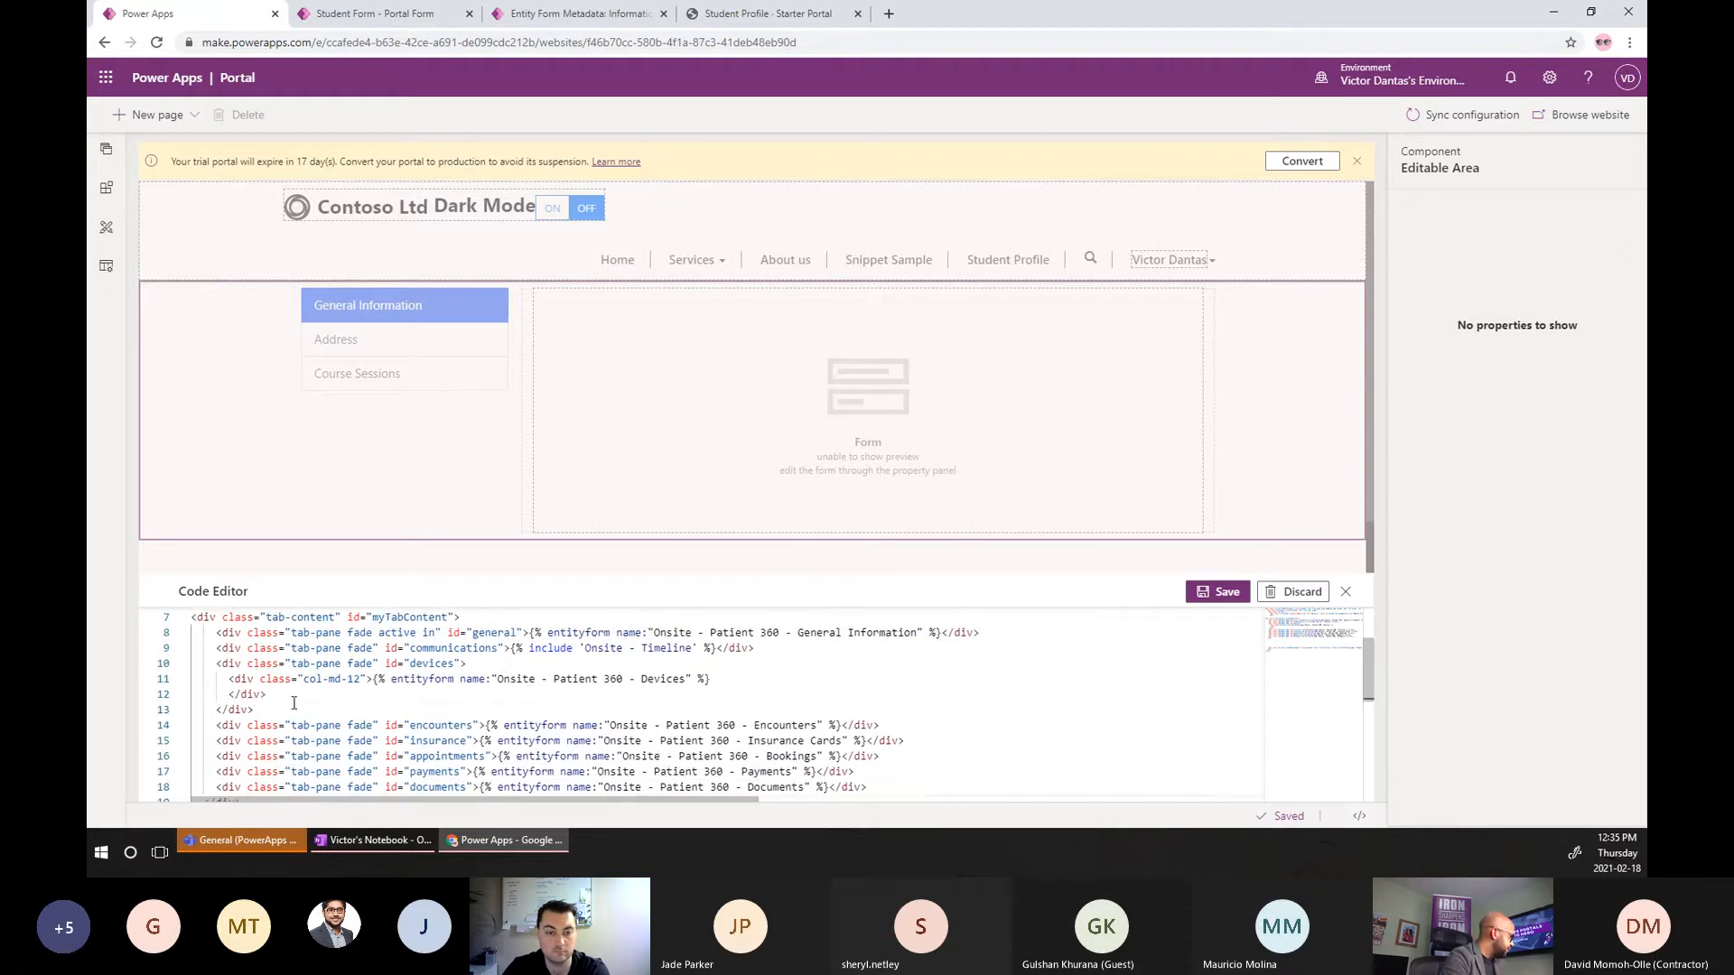
pyautogui.moveTo(264, 708); pyautogui.dragTo(155, 672)
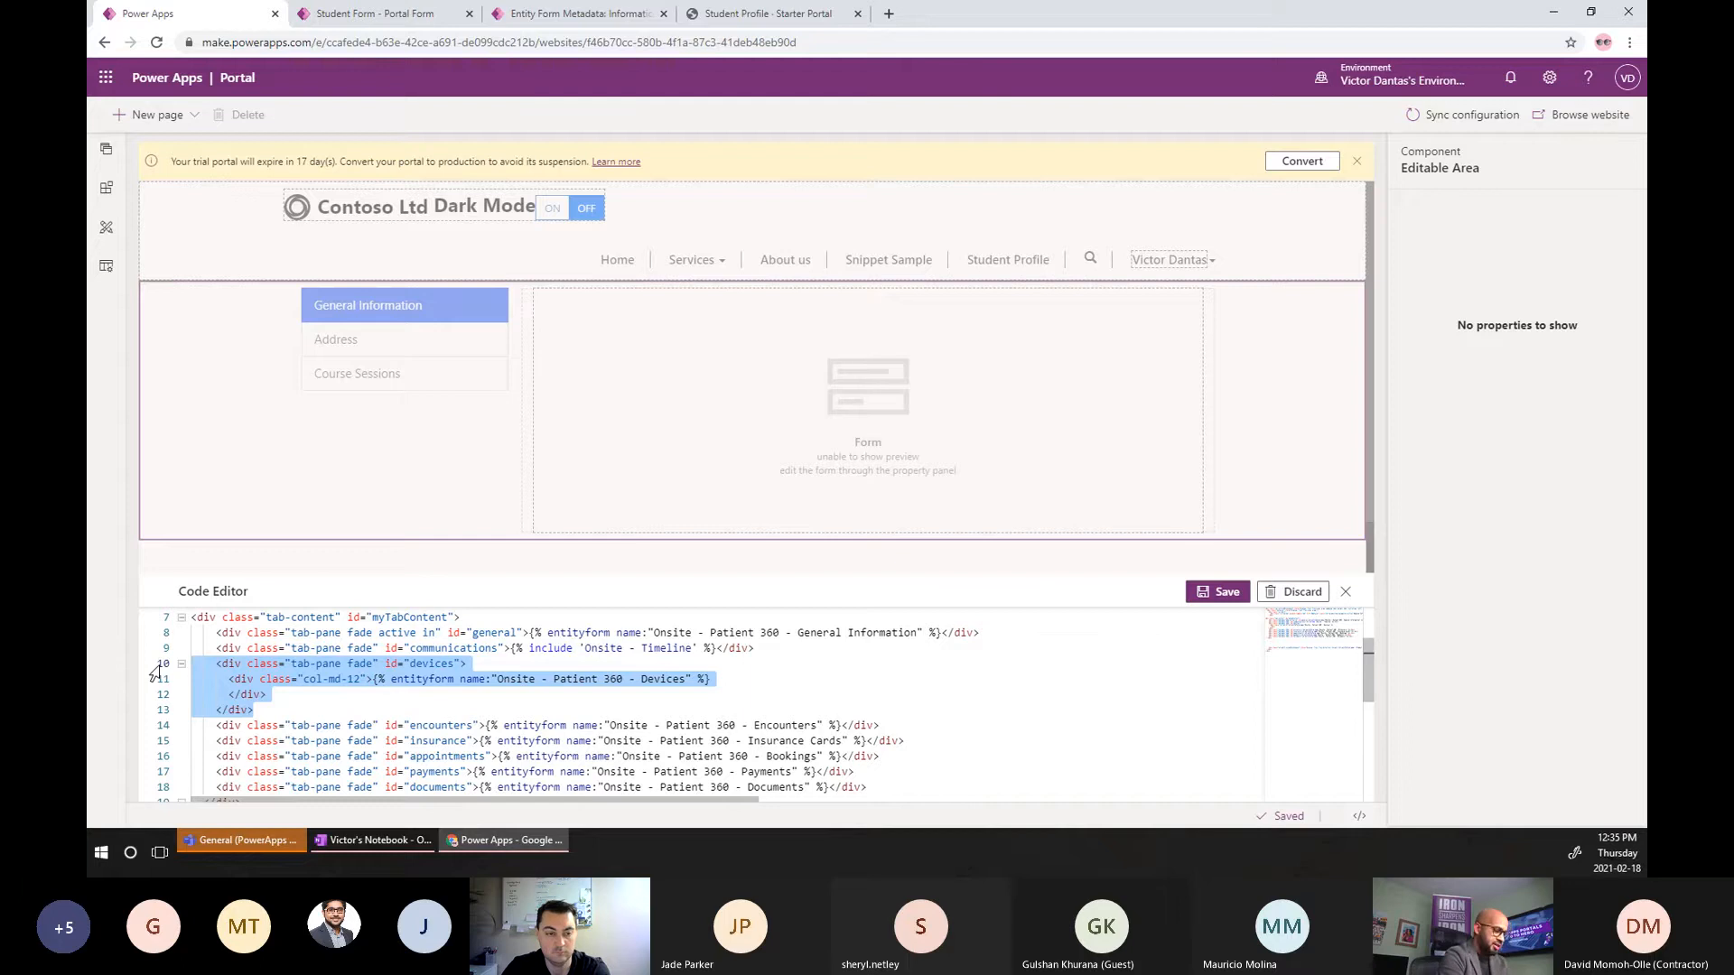
pyautogui.press('Delete')
pyautogui.moveTo(872, 725); pyautogui.dragTo(106, 682)
pyautogui.press('Delete')
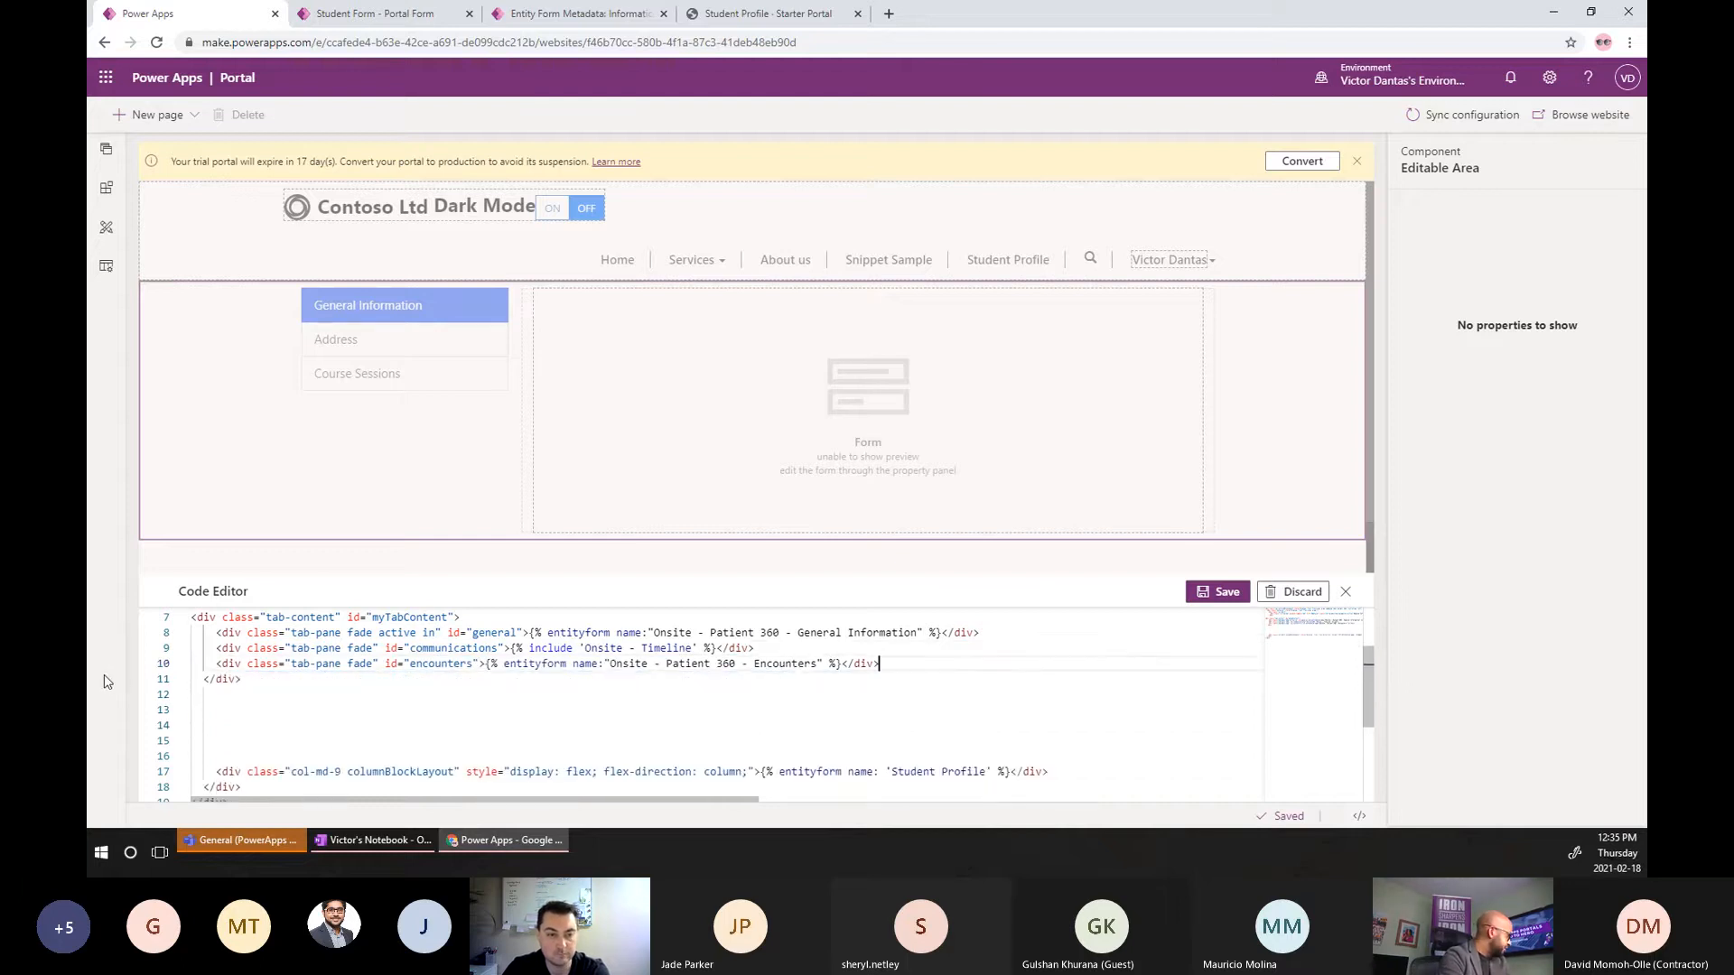
# Replace the Onsite General Information form name with the Student Profile form name.
pyautogui.click(991, 772)
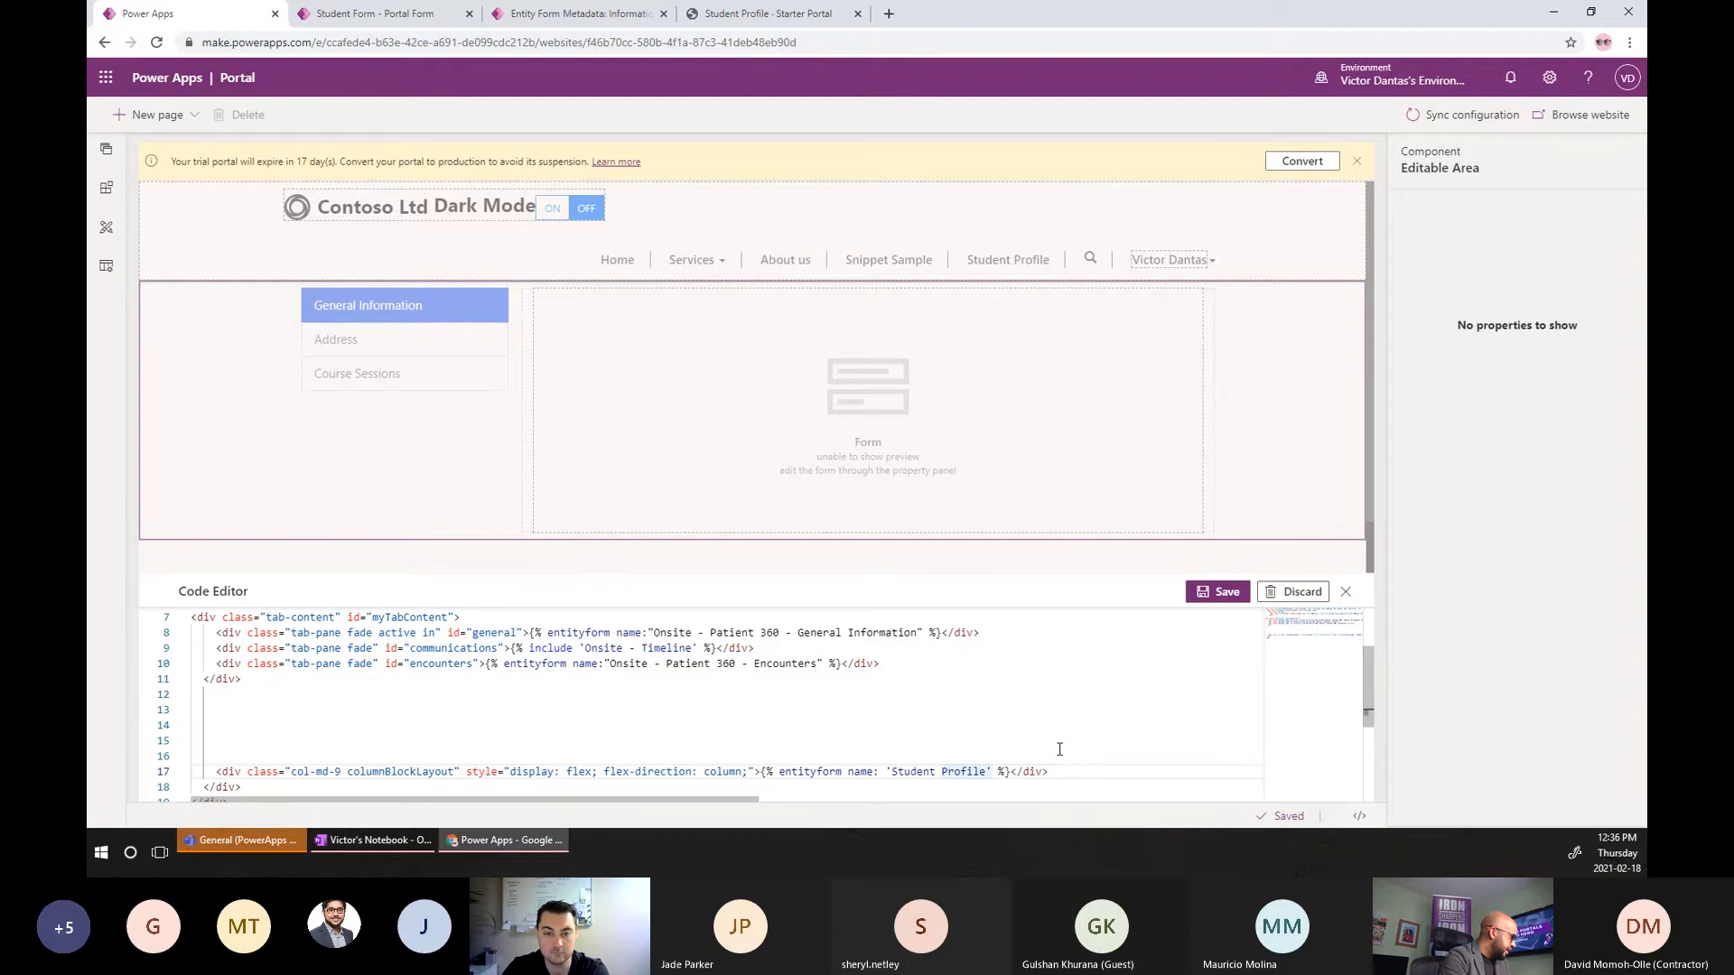
pyautogui.press('Right')
pyautogui.press('Right')
pyautogui.press('Left')
pyautogui.press('Left')
pyautogui.press('Left')
pyautogui.hotkey('ctrl', 'shift', 'Left')
pyautogui.hotkey('ctrl', 'shift', 'Left')
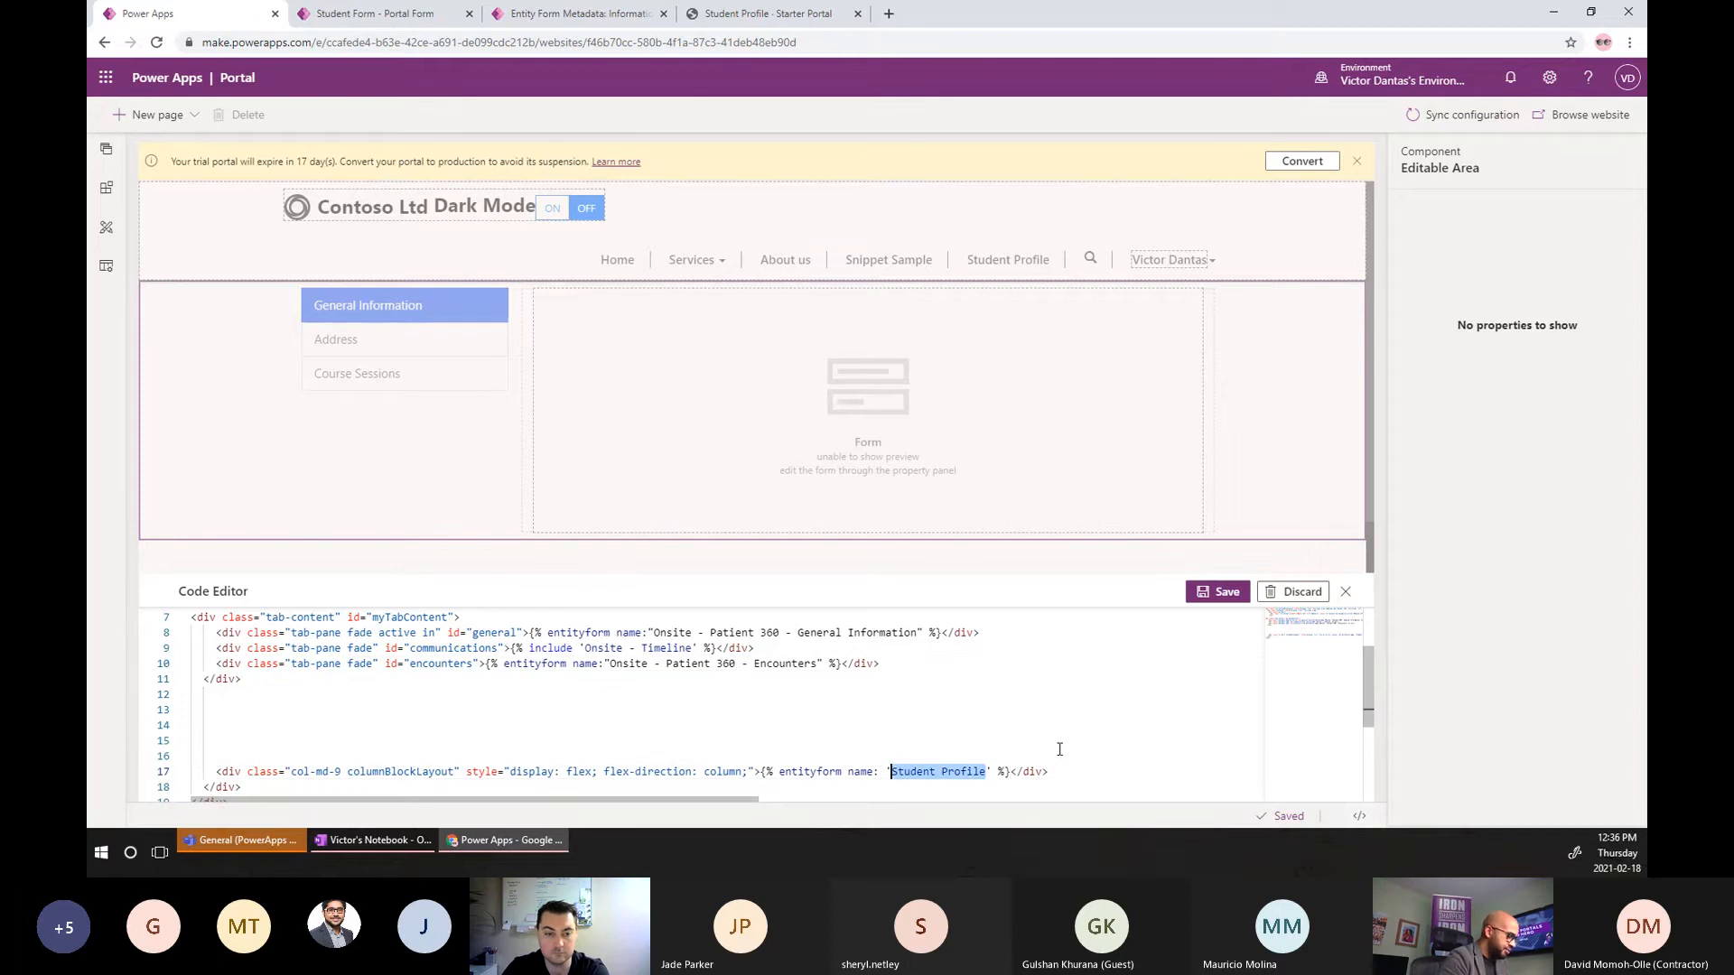
pyautogui.hotkey('ctrl', 'shift', 'Right')
pyautogui.hotkey('ctrl', 'shift', 'Left')
pyautogui.hotkey('ctrl', 'c')
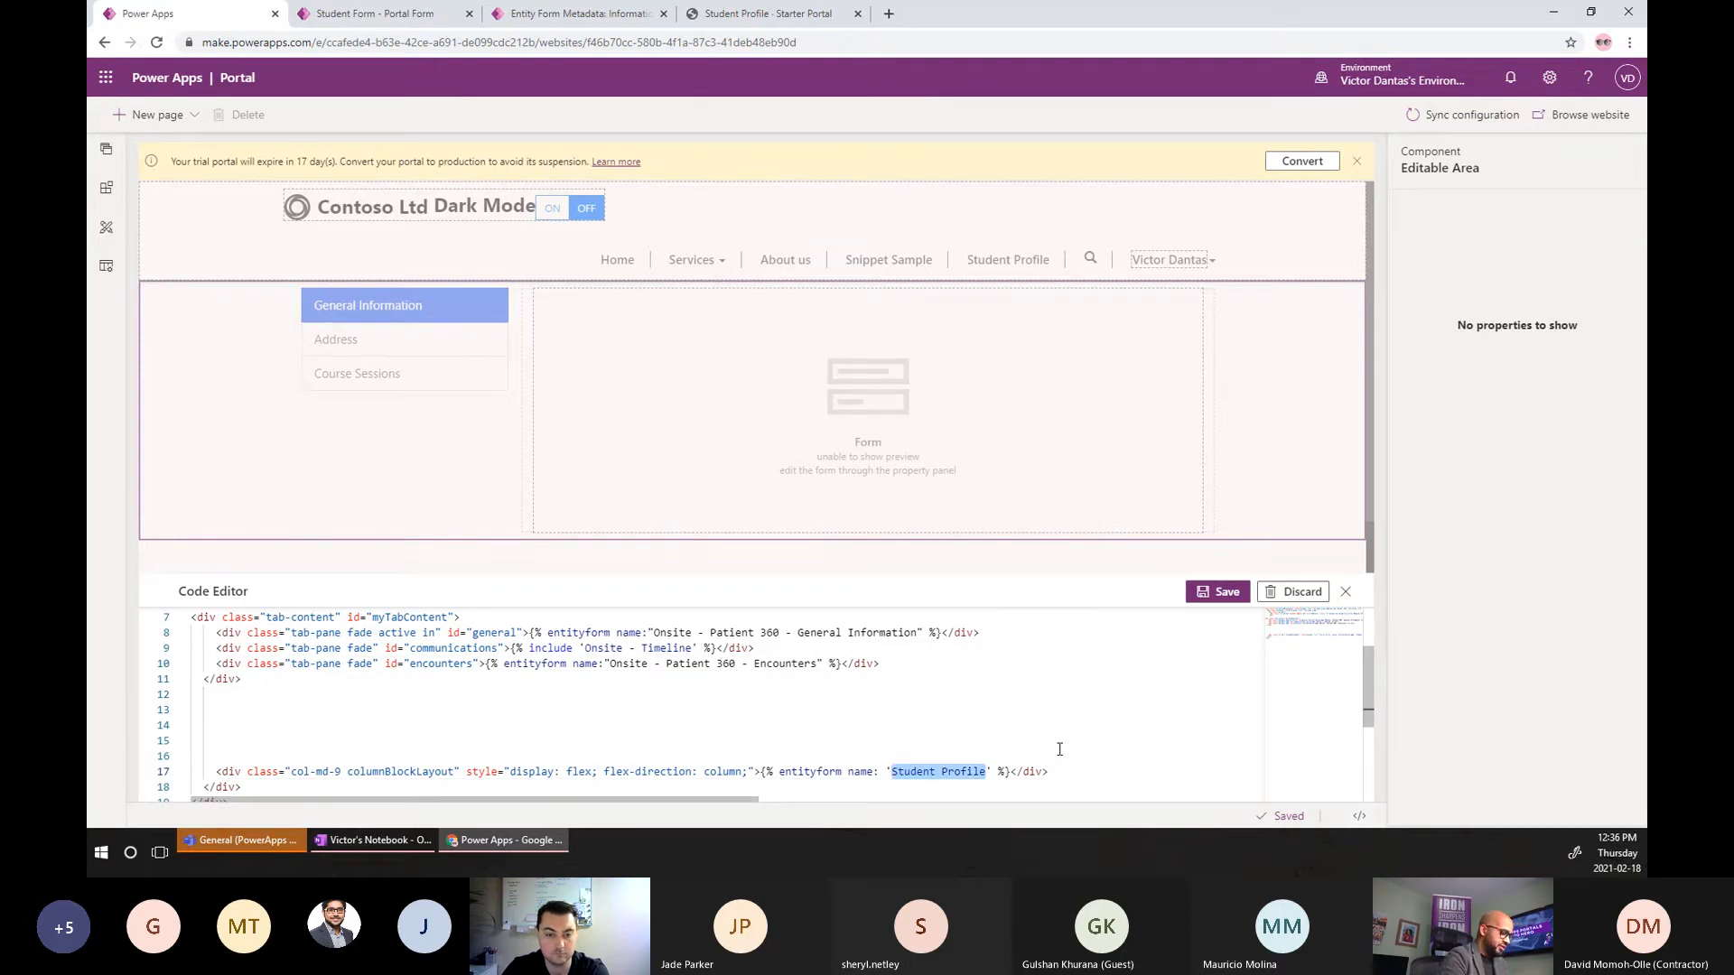
pyautogui.click(918, 634)
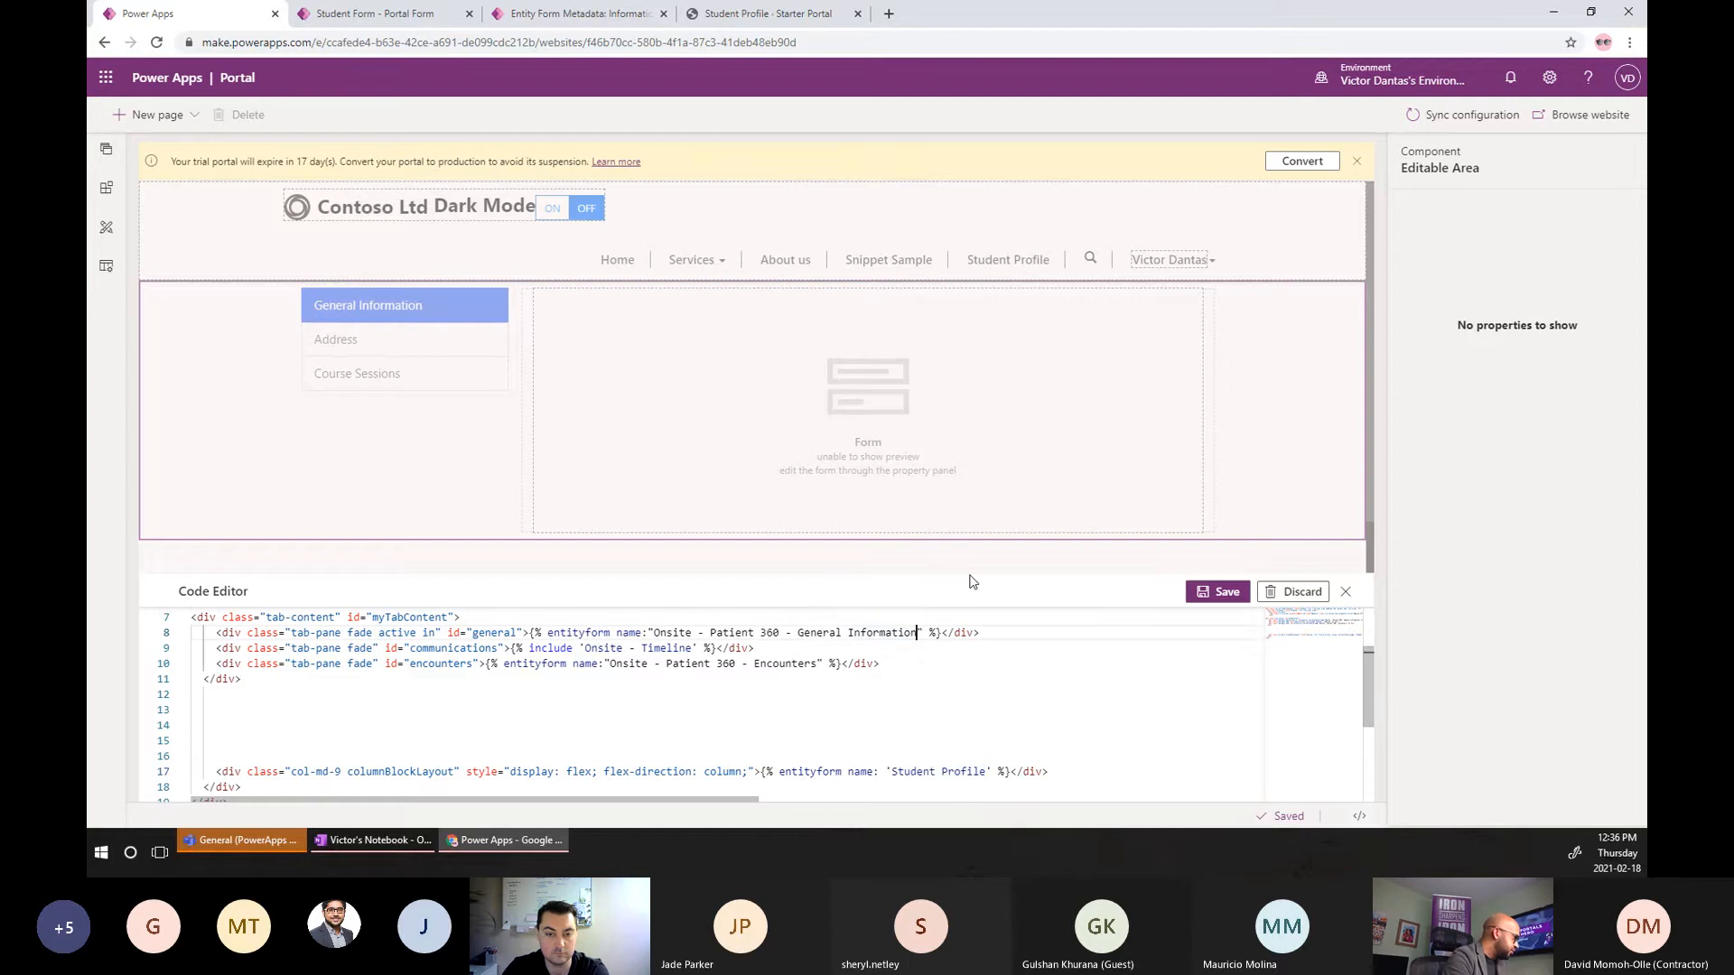
pyautogui.hotkey('ctrl', 'shift', 'Left')
pyautogui.hotkey('ctrl', 'shift', 'Left')
pyautogui.hotkey('ctrl', 'shift', 'Left')
pyautogui.hotkey('ctrl', 'shift', 'Left')
pyautogui.hotkey('ctrl', 'shift', 'Left')
pyautogui.hotkey('ctrl', 'shift', 'Left')
pyautogui.hotkey('ctrl', 'shift', 'Left')
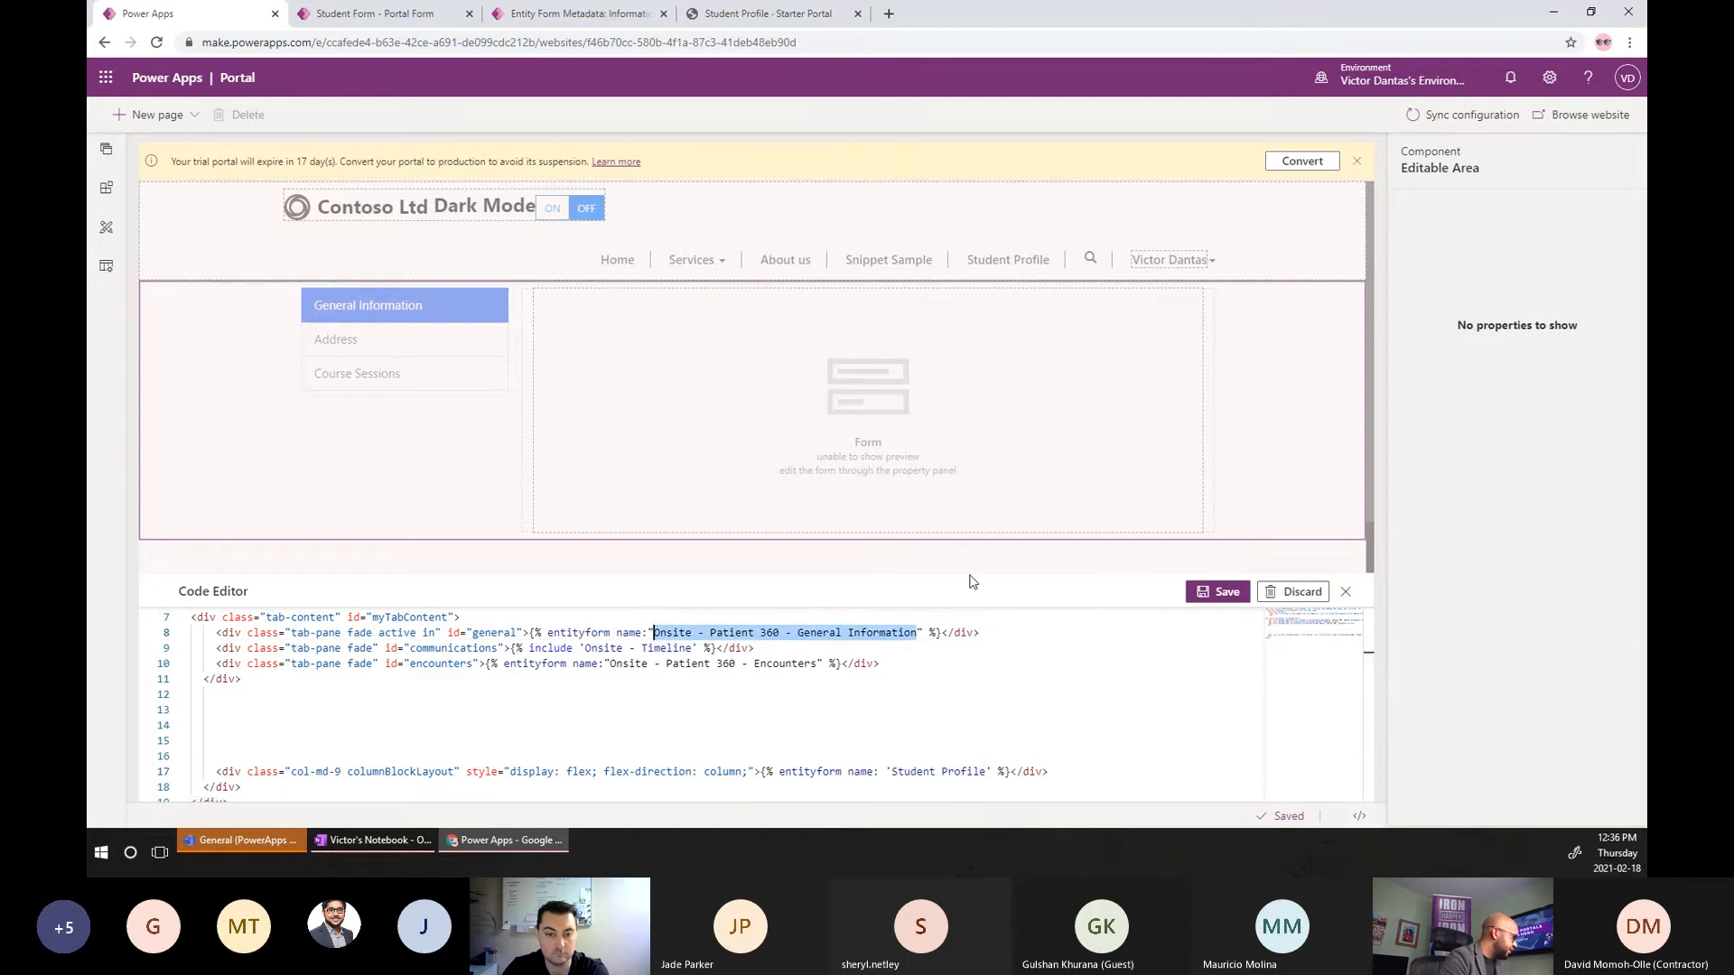
pyautogui.hotkey('ctrl', 'v')
# Delete the communications pane and rename the Onsite Encounters form to 'Student Profile - Address'.
pyautogui.press('Down')
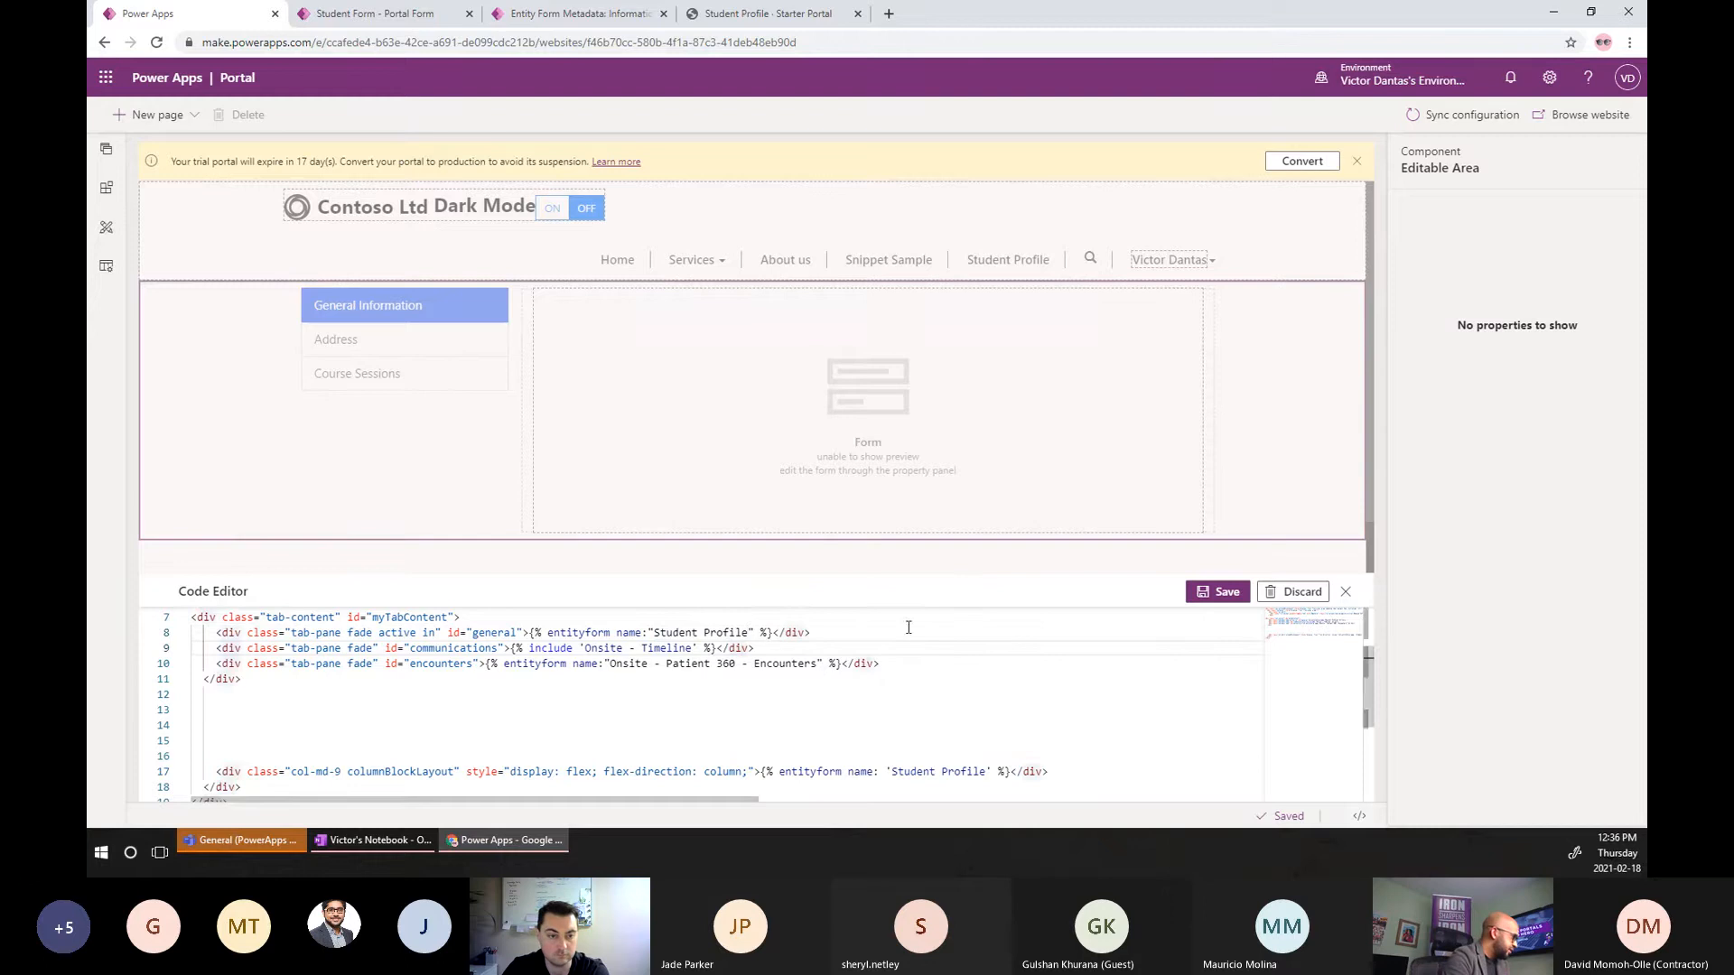
pyautogui.moveTo(837, 641); pyautogui.dragTo(840, 629)
pyautogui.press('Delete')
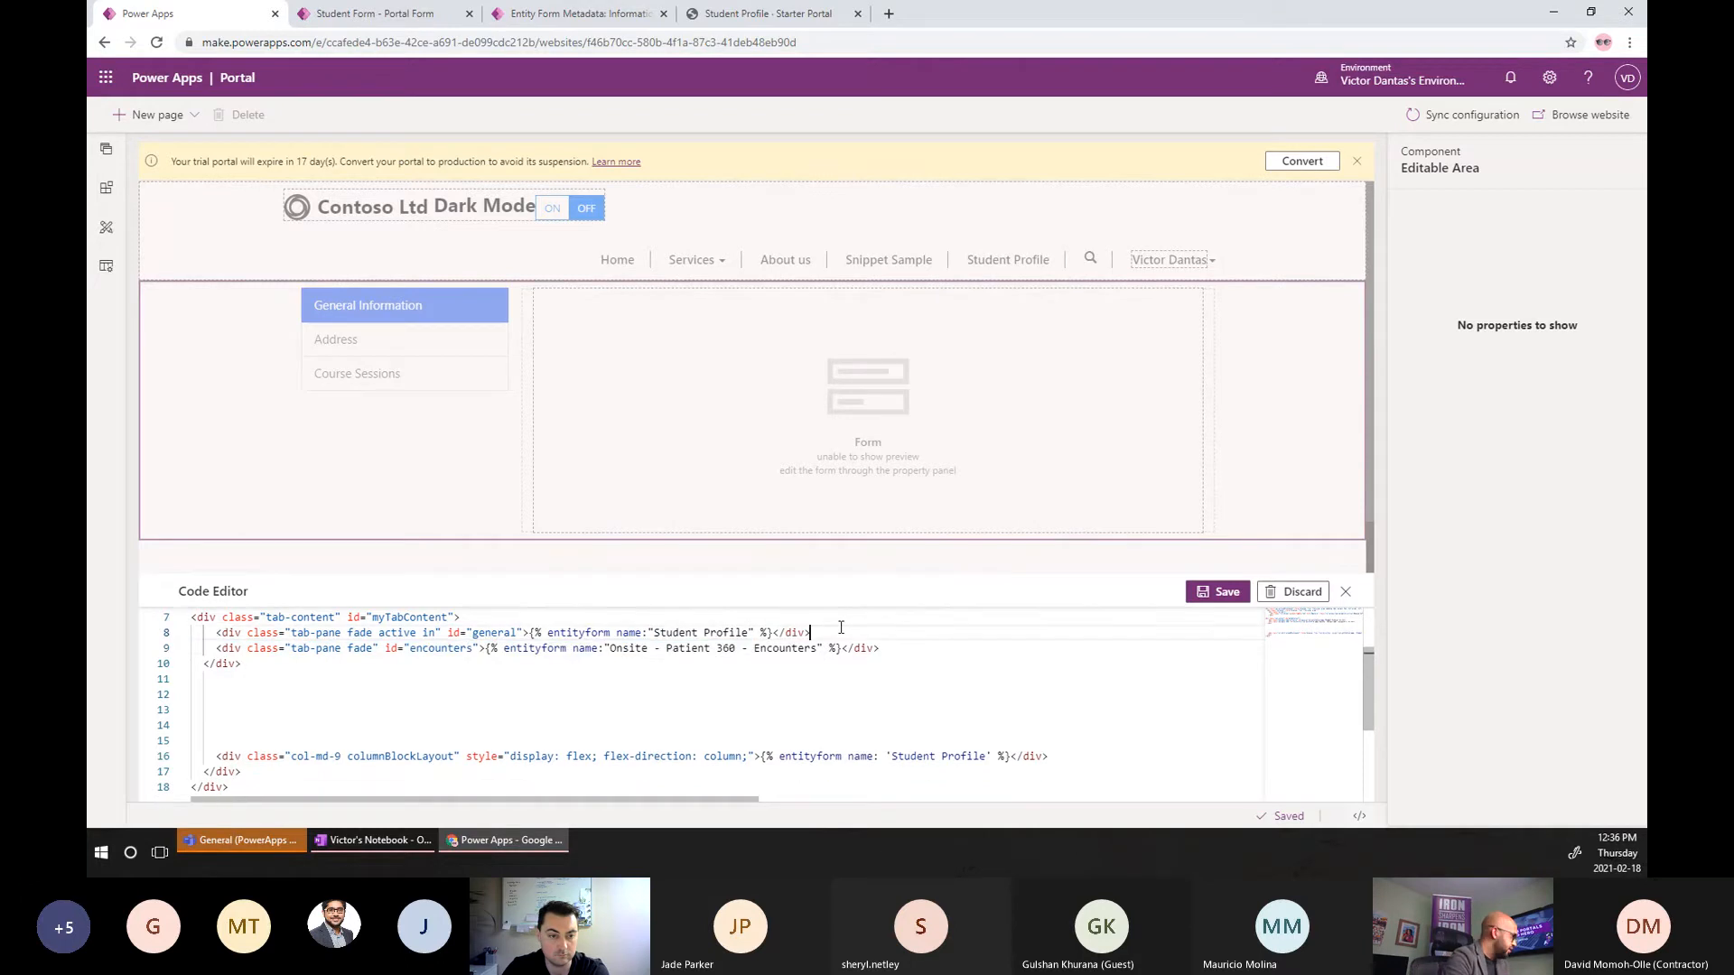
pyautogui.click(832, 649)
pyautogui.press('Left')
pyautogui.press('Left')
pyautogui.hotkey('ctrl', 'shift', 'Left')
pyautogui.hotkey('ctrl', 'shift', 'Left')
pyautogui.hotkey('ctrl', 'shift', 'Left')
pyautogui.hotkey('ctrl', 'shift', 'Left')
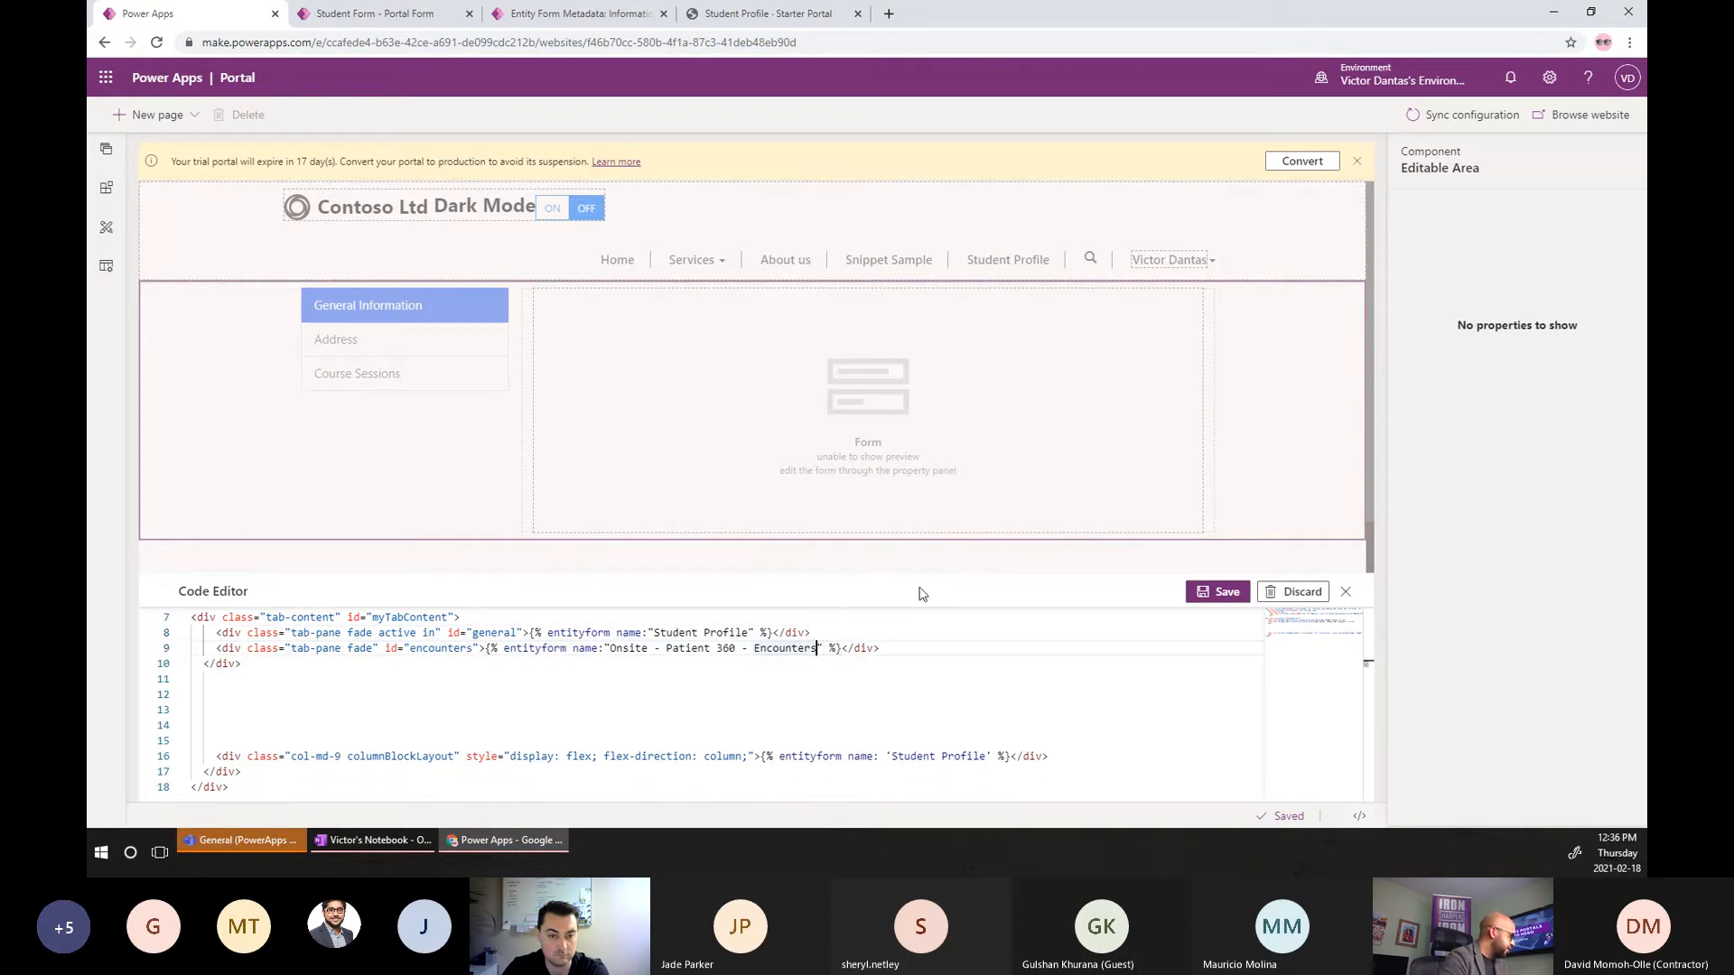
pyautogui.hotkey('ctrl', 'shift', 'Left')
pyautogui.hotkey('ctrl', 'shift', 'Left')
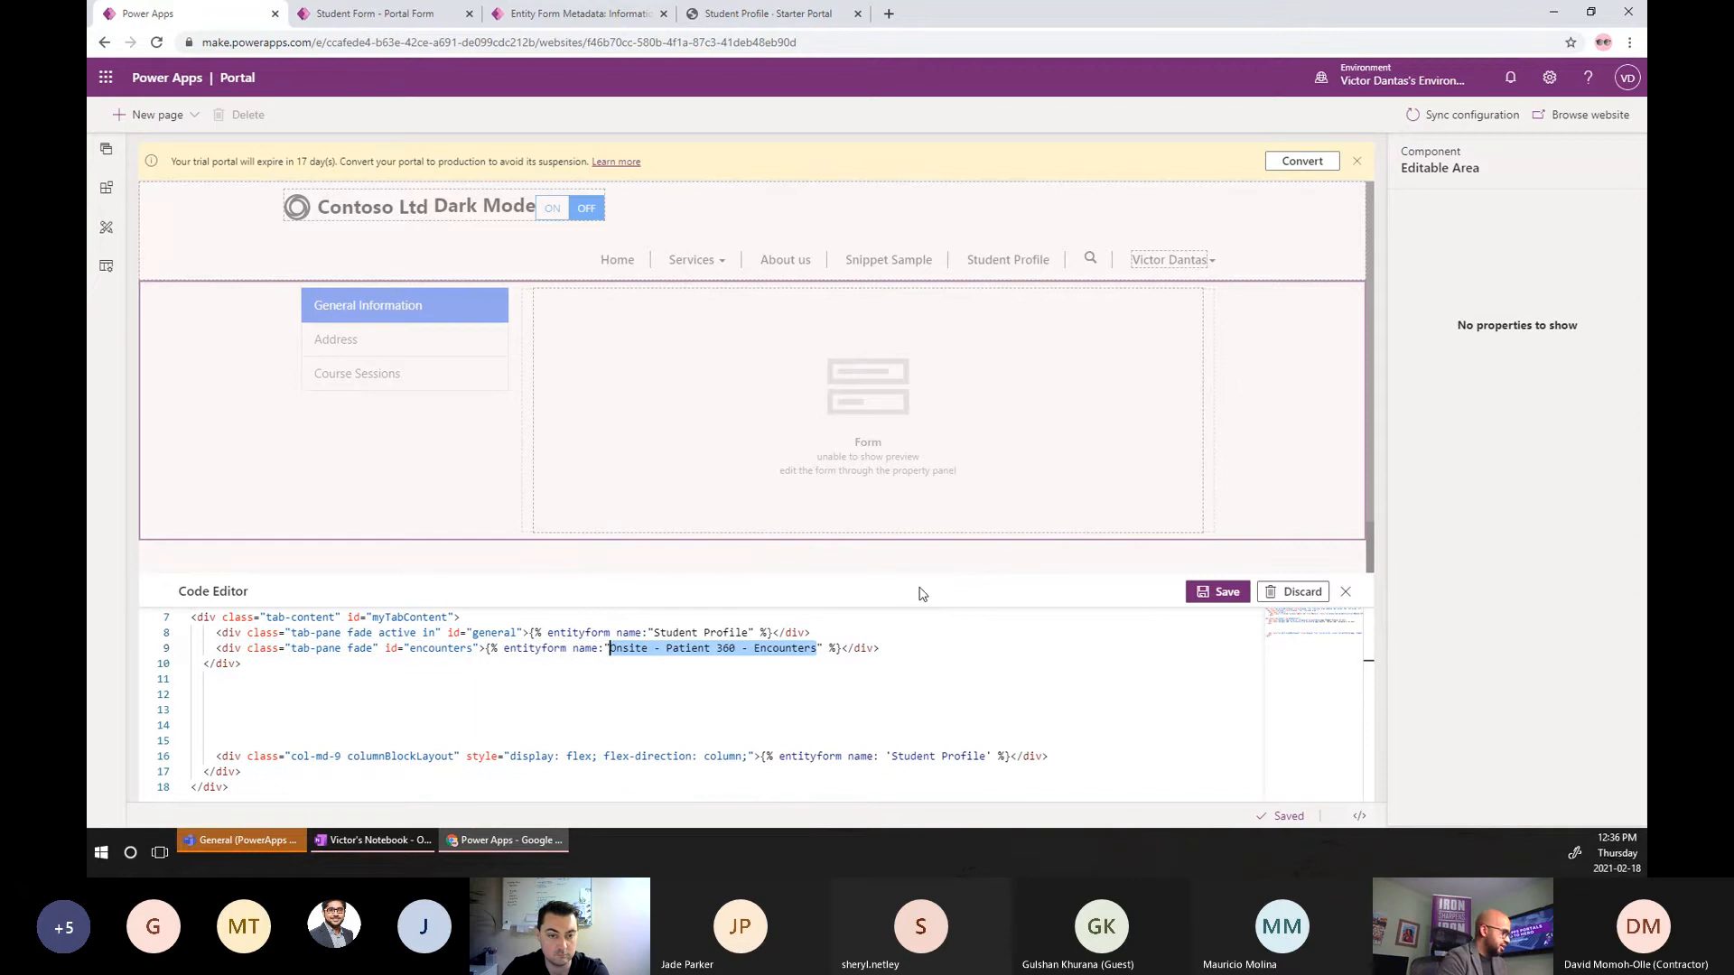
pyautogui.hotkey('ctrl', 'v')
pyautogui.write('- Address')
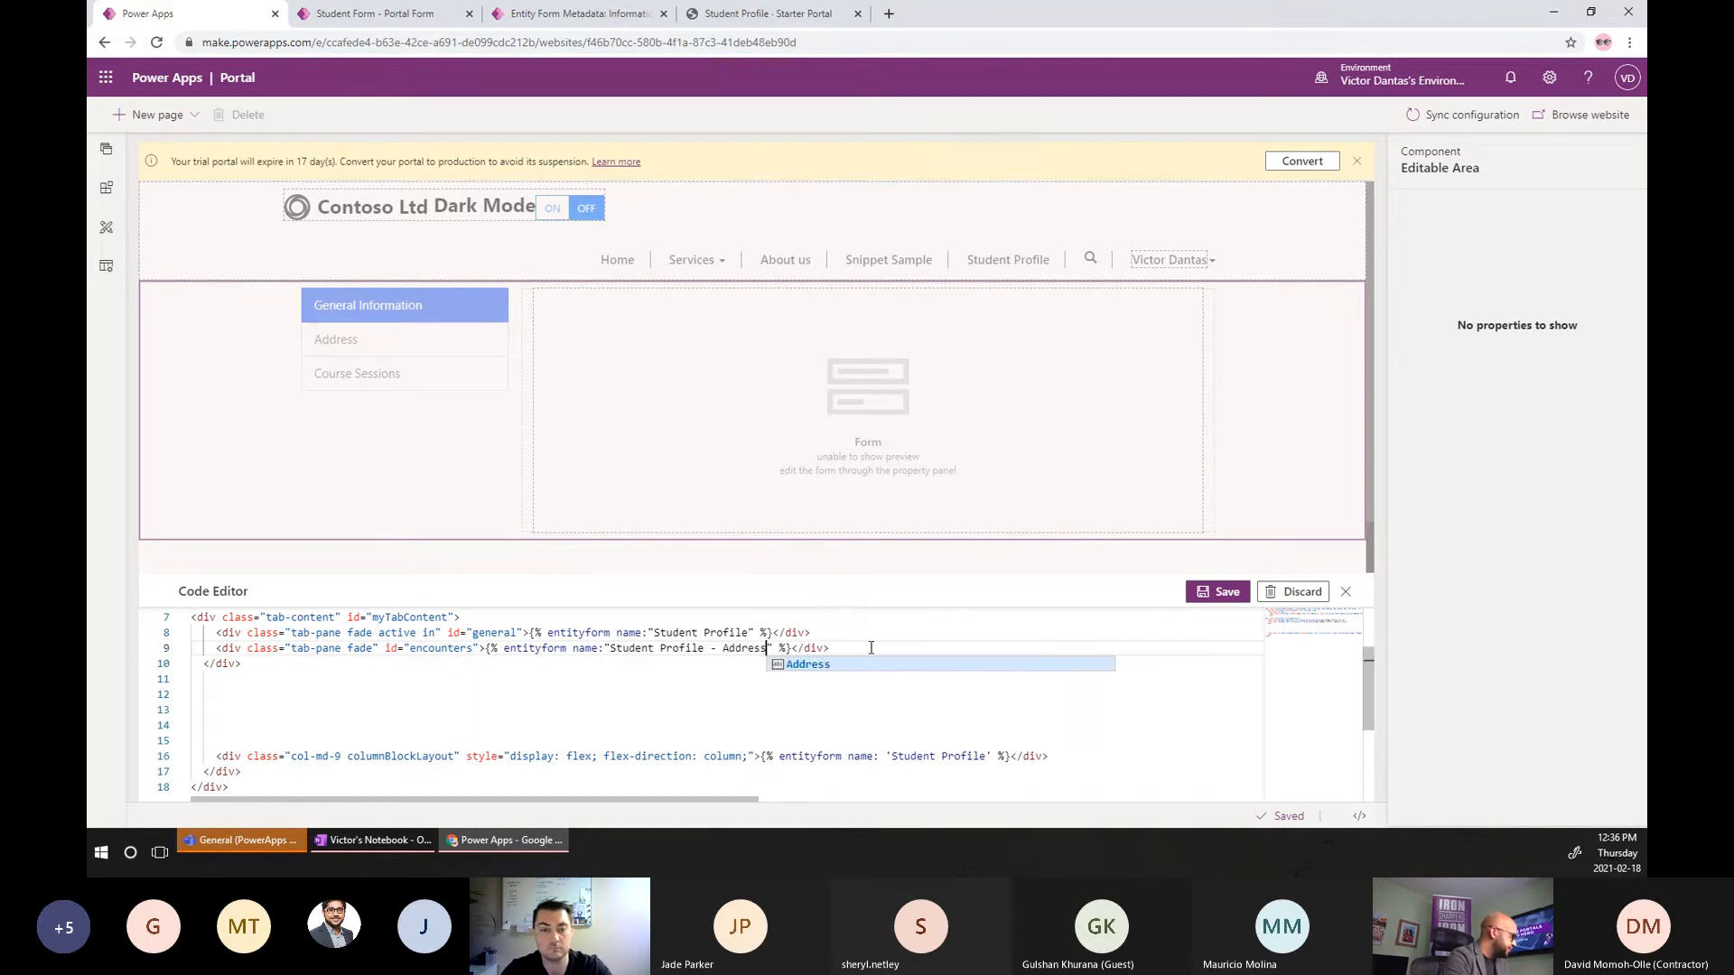
# Duplicate the Address tab-pane line and rename the copy to Course Session.
pyautogui.moveTo(831, 648); pyautogui.dragTo(217, 647)
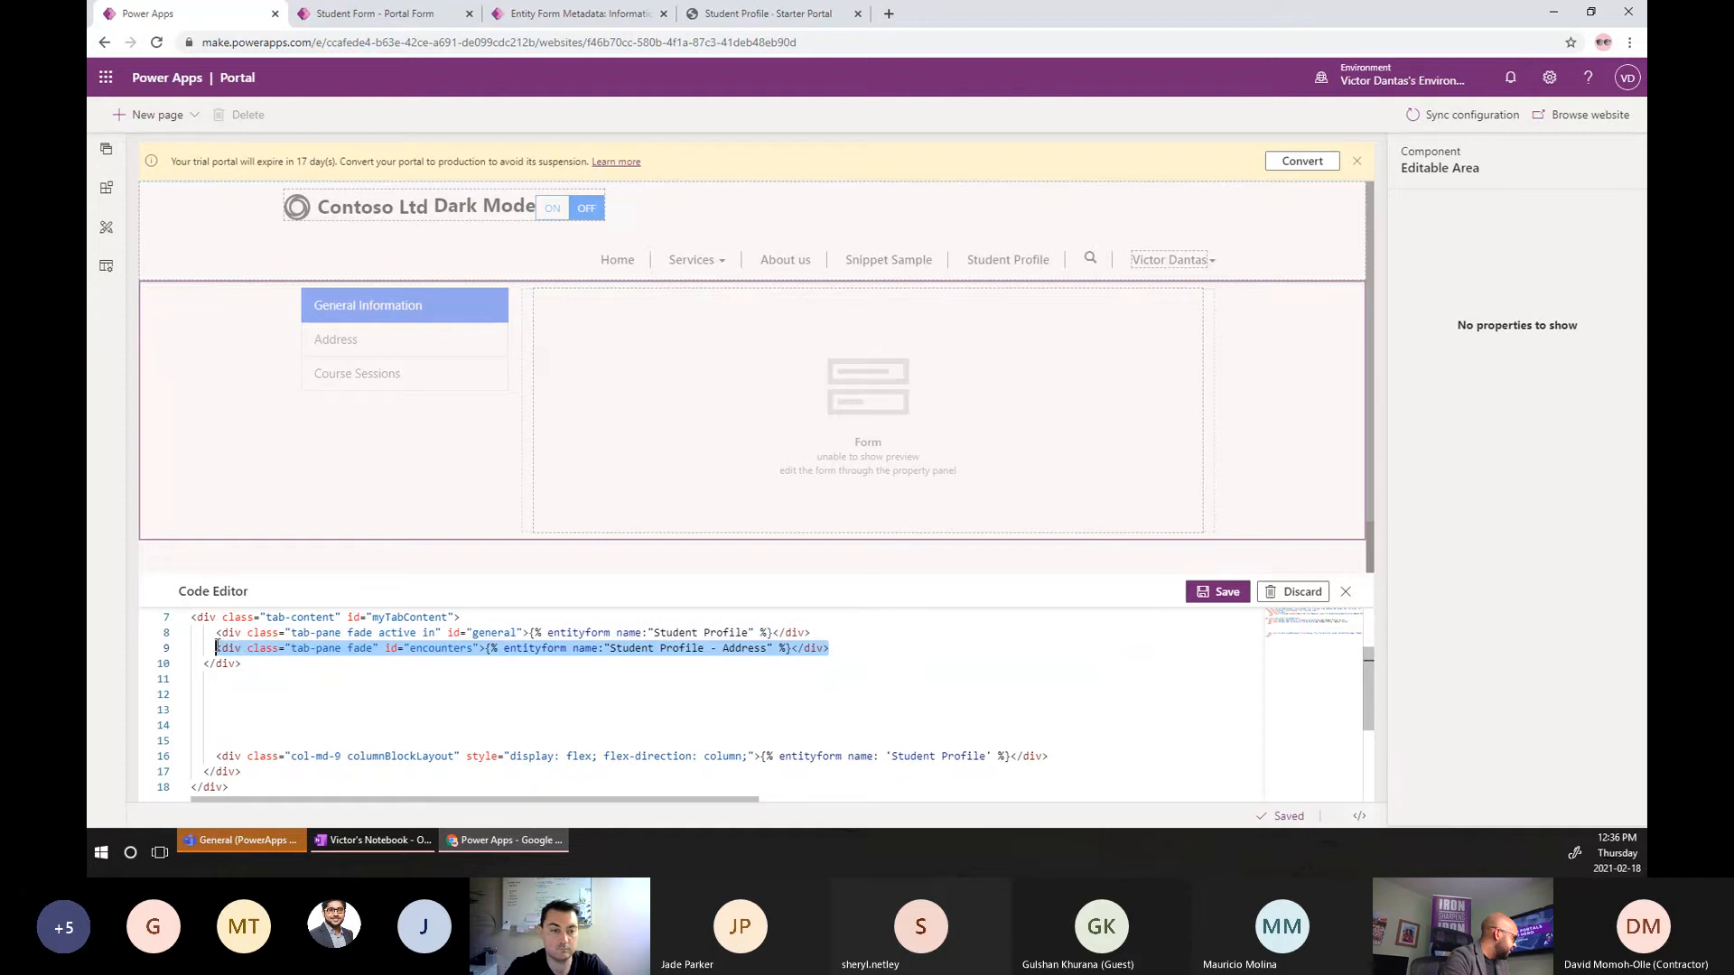
pyautogui.hotkey('ctrl', 'c')
pyautogui.click(837, 647)
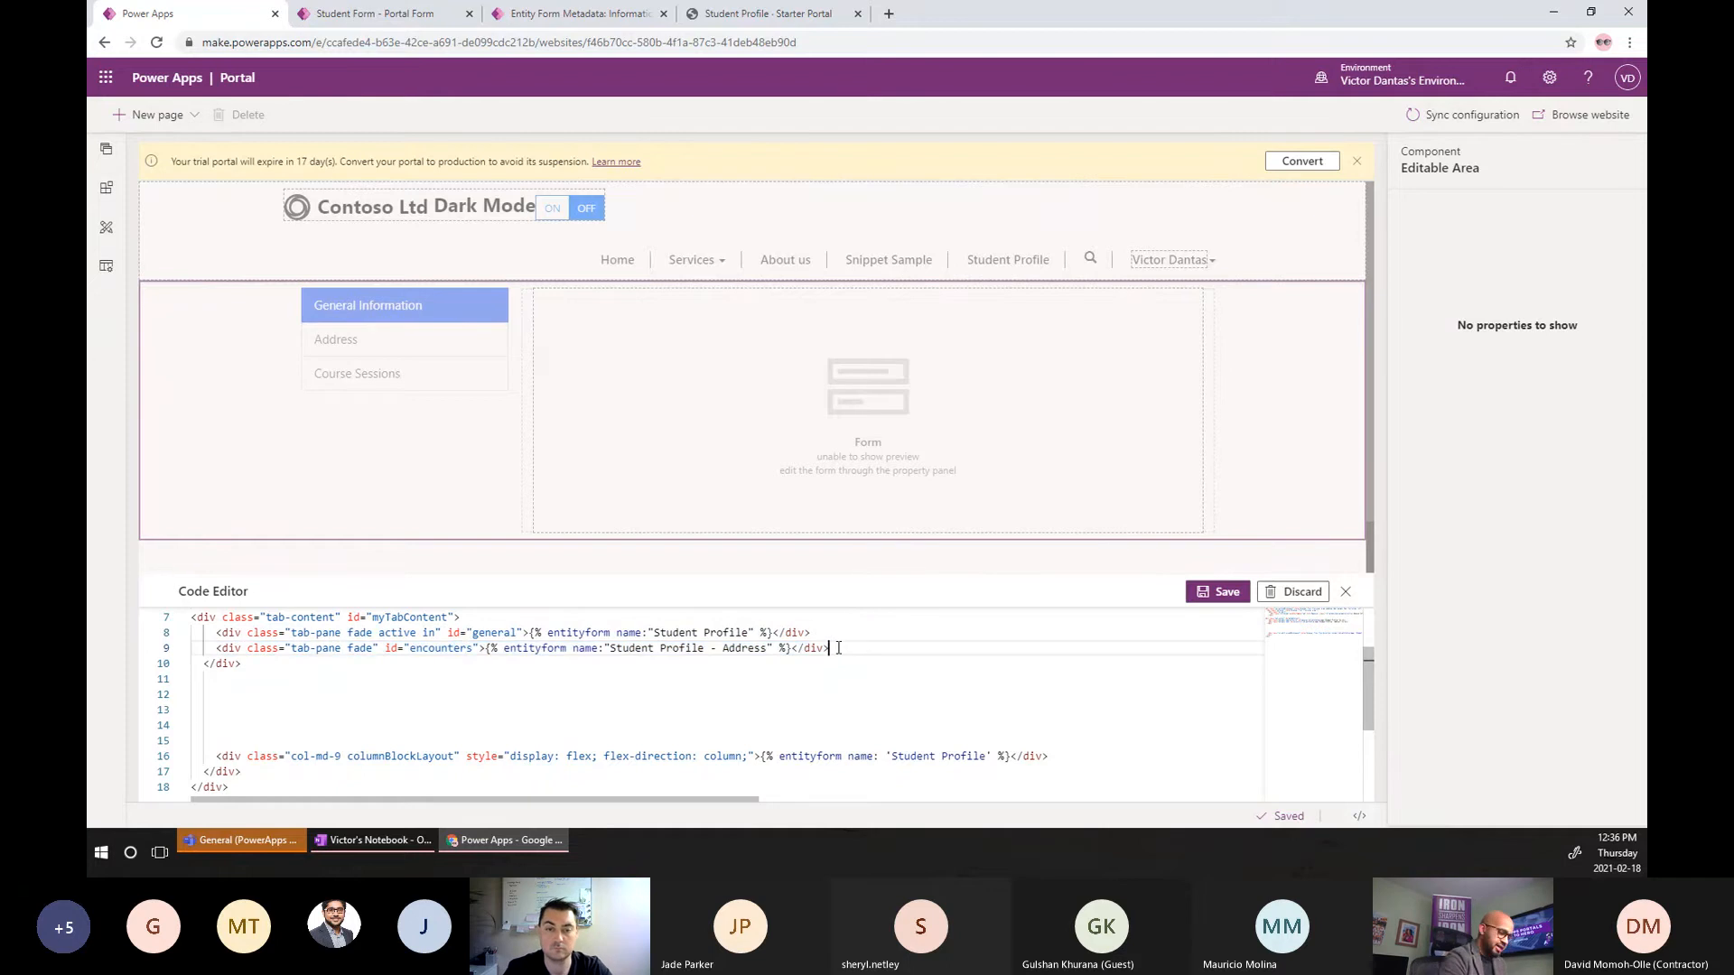
pyautogui.press('Return')
pyautogui.hotkey('ctrl', 'v')
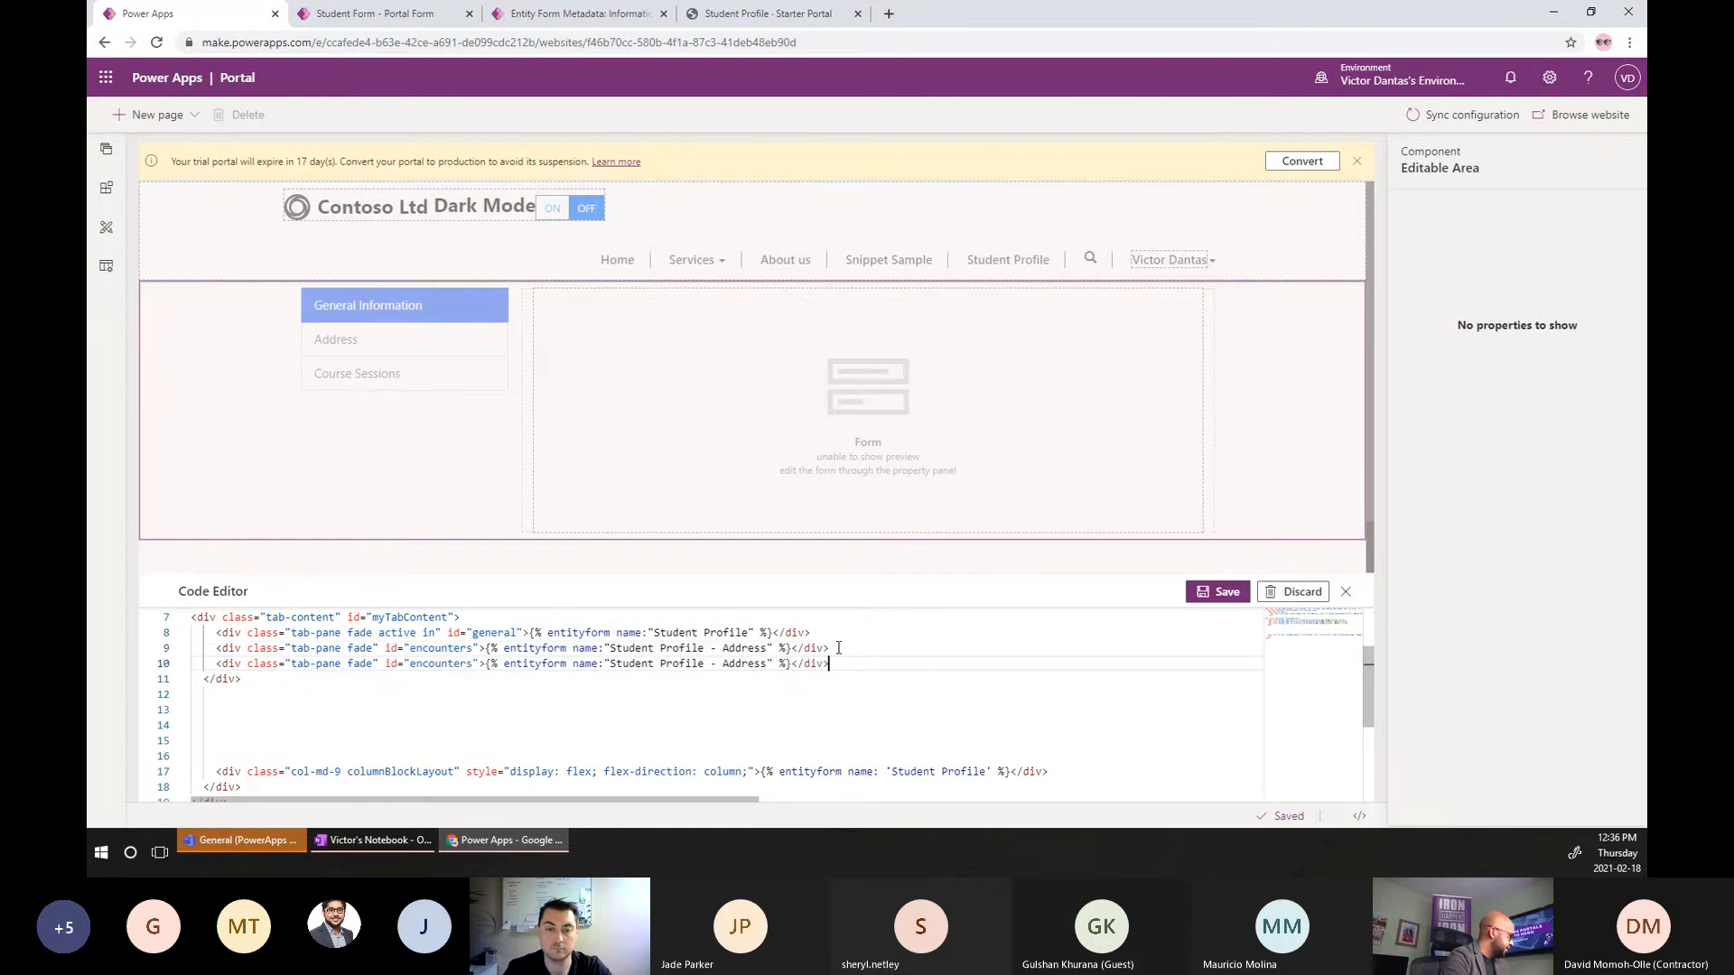
pyautogui.doubleClick(736, 664)
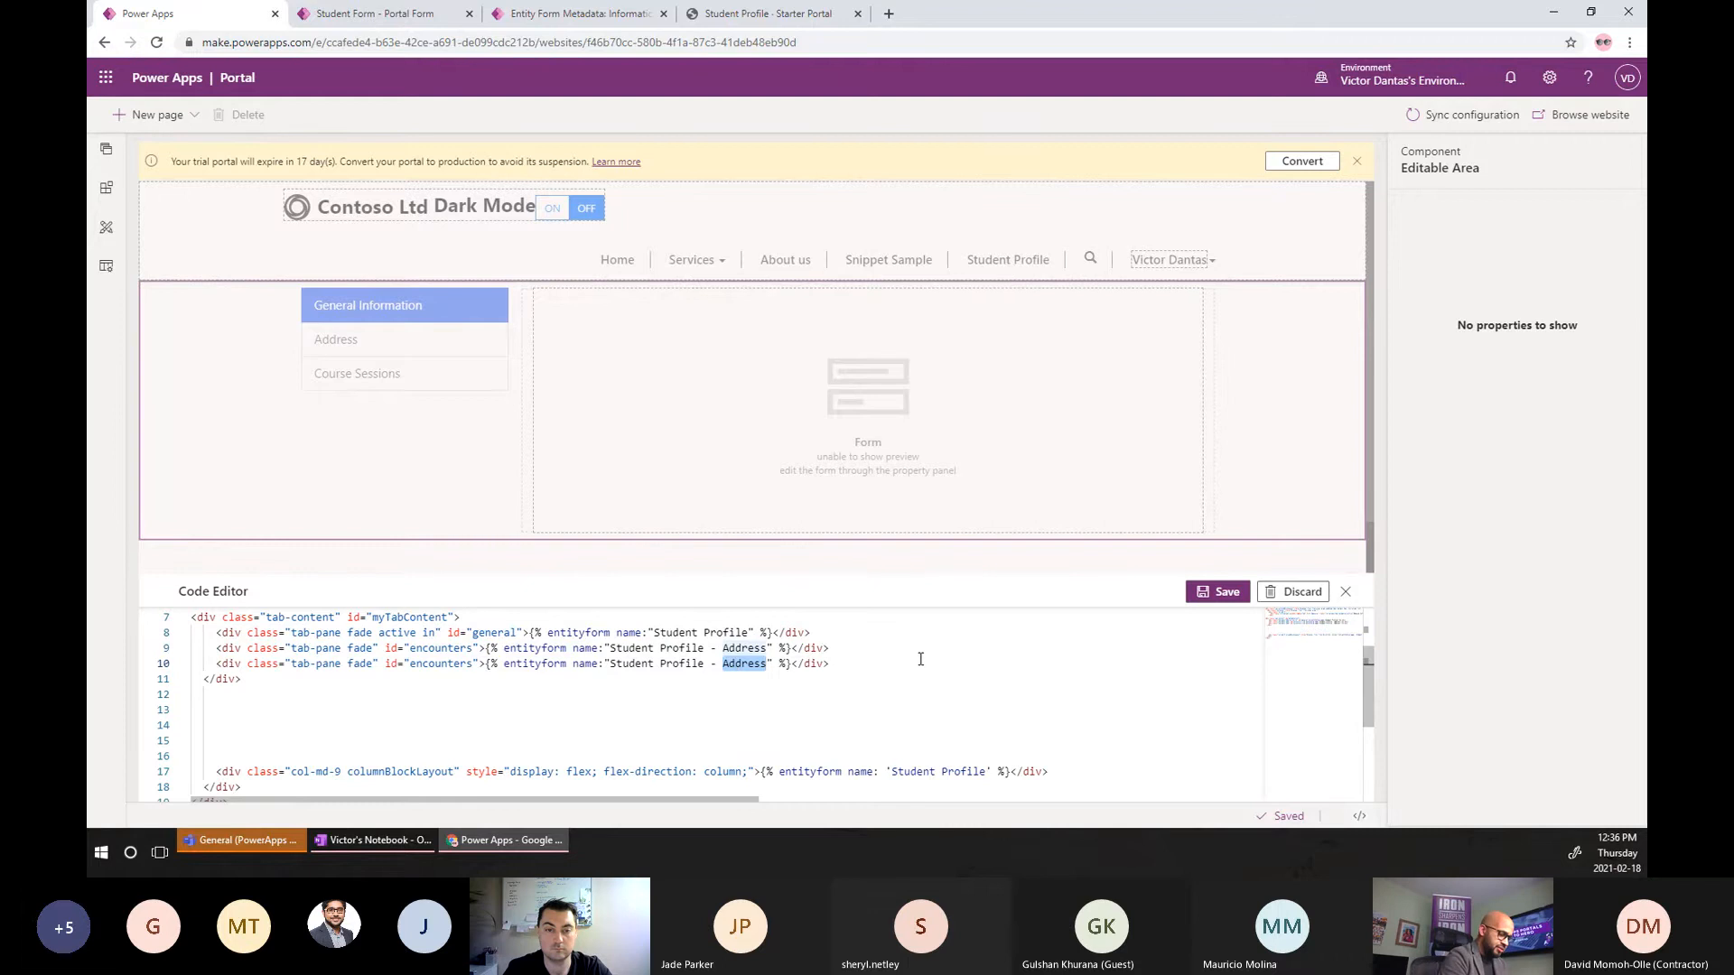
pyautogui.write('Course Sessio')
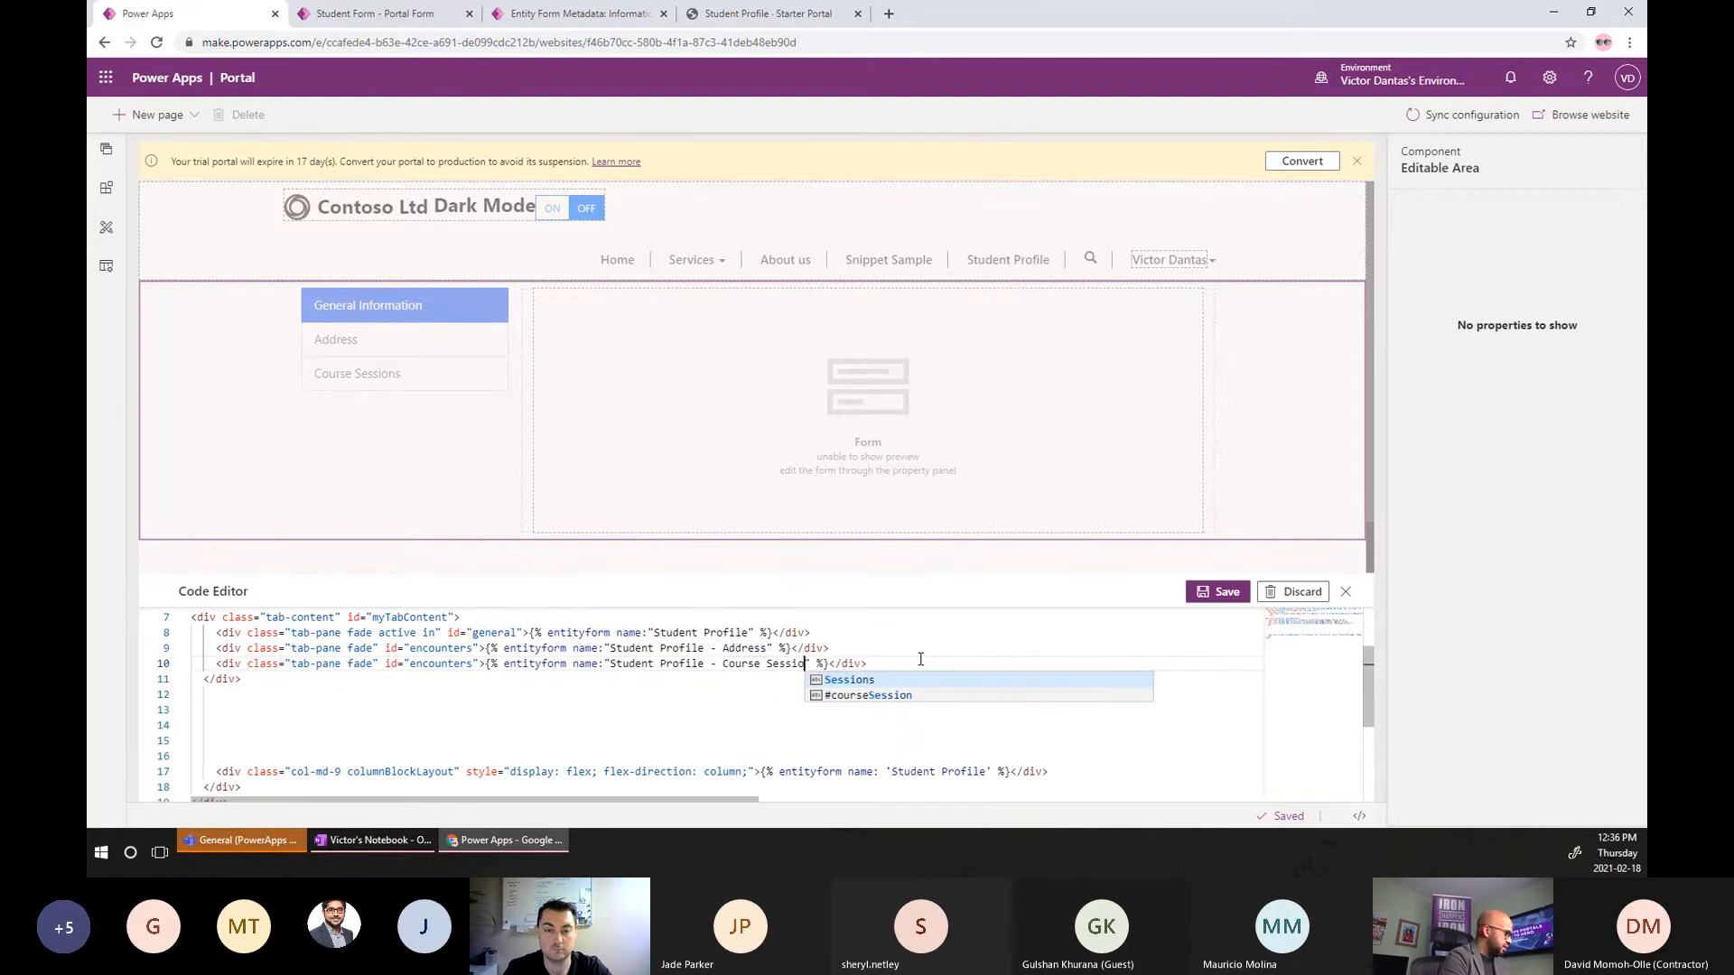
pyautogui.write('n')
pyautogui.click(887, 646)
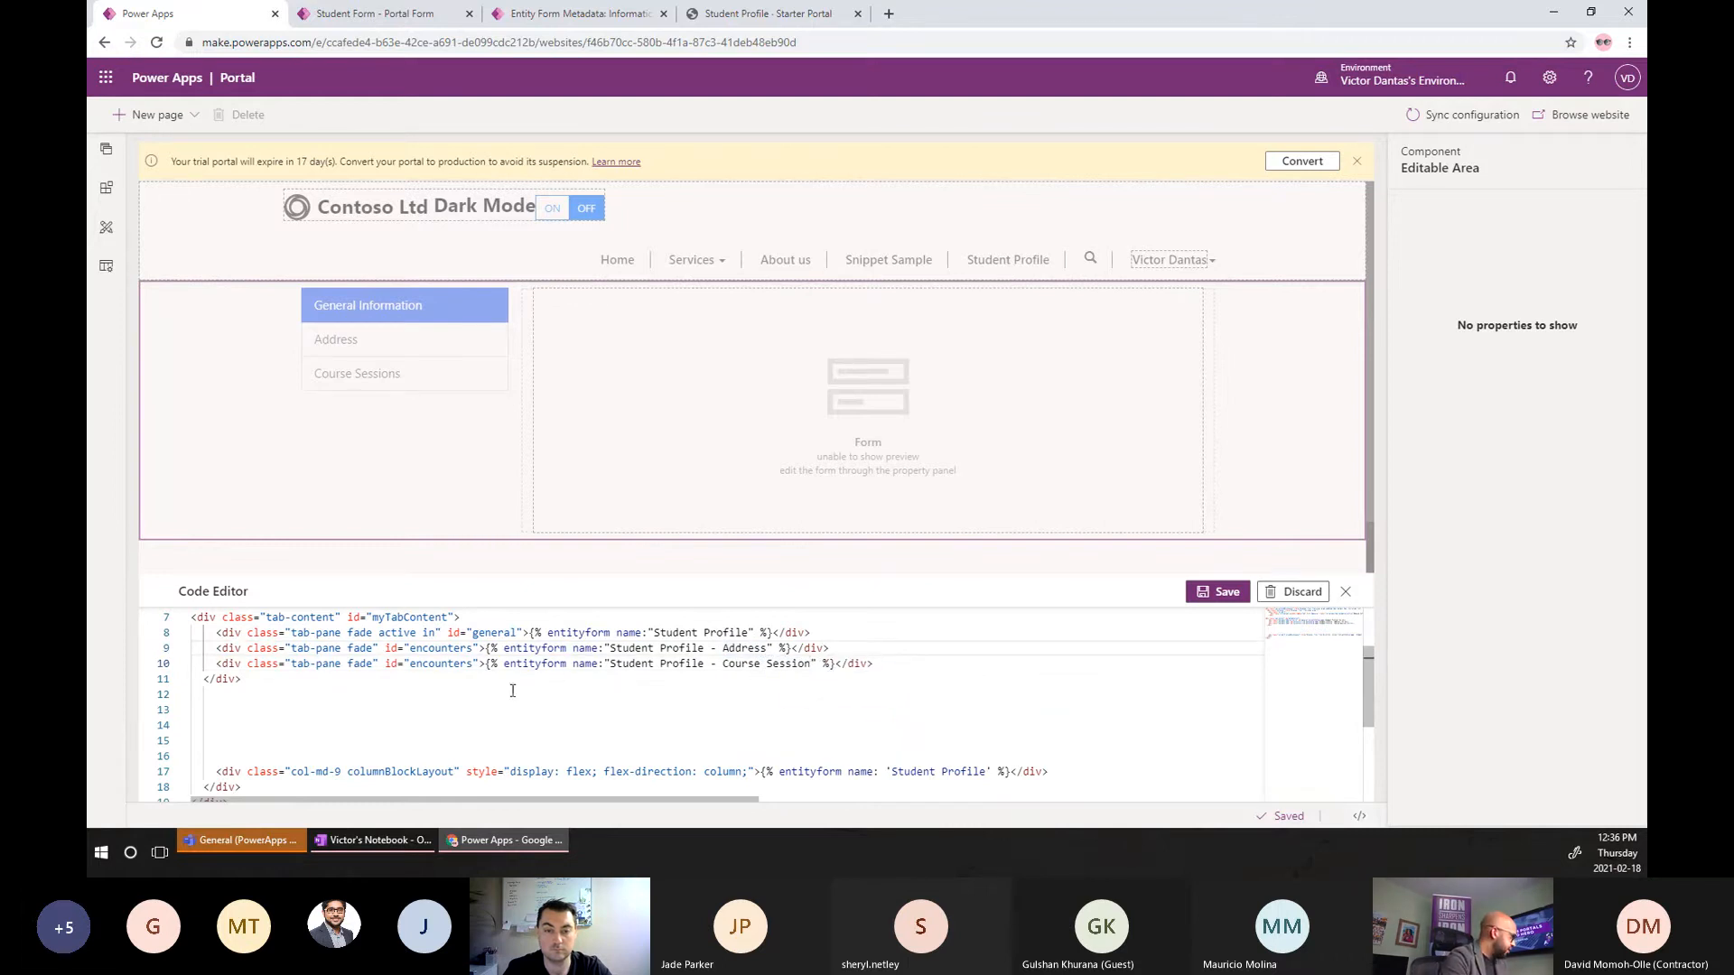
# Cut the old Student Profile entityform tag out of the col-md-9 column.
pyautogui.click(763, 766)
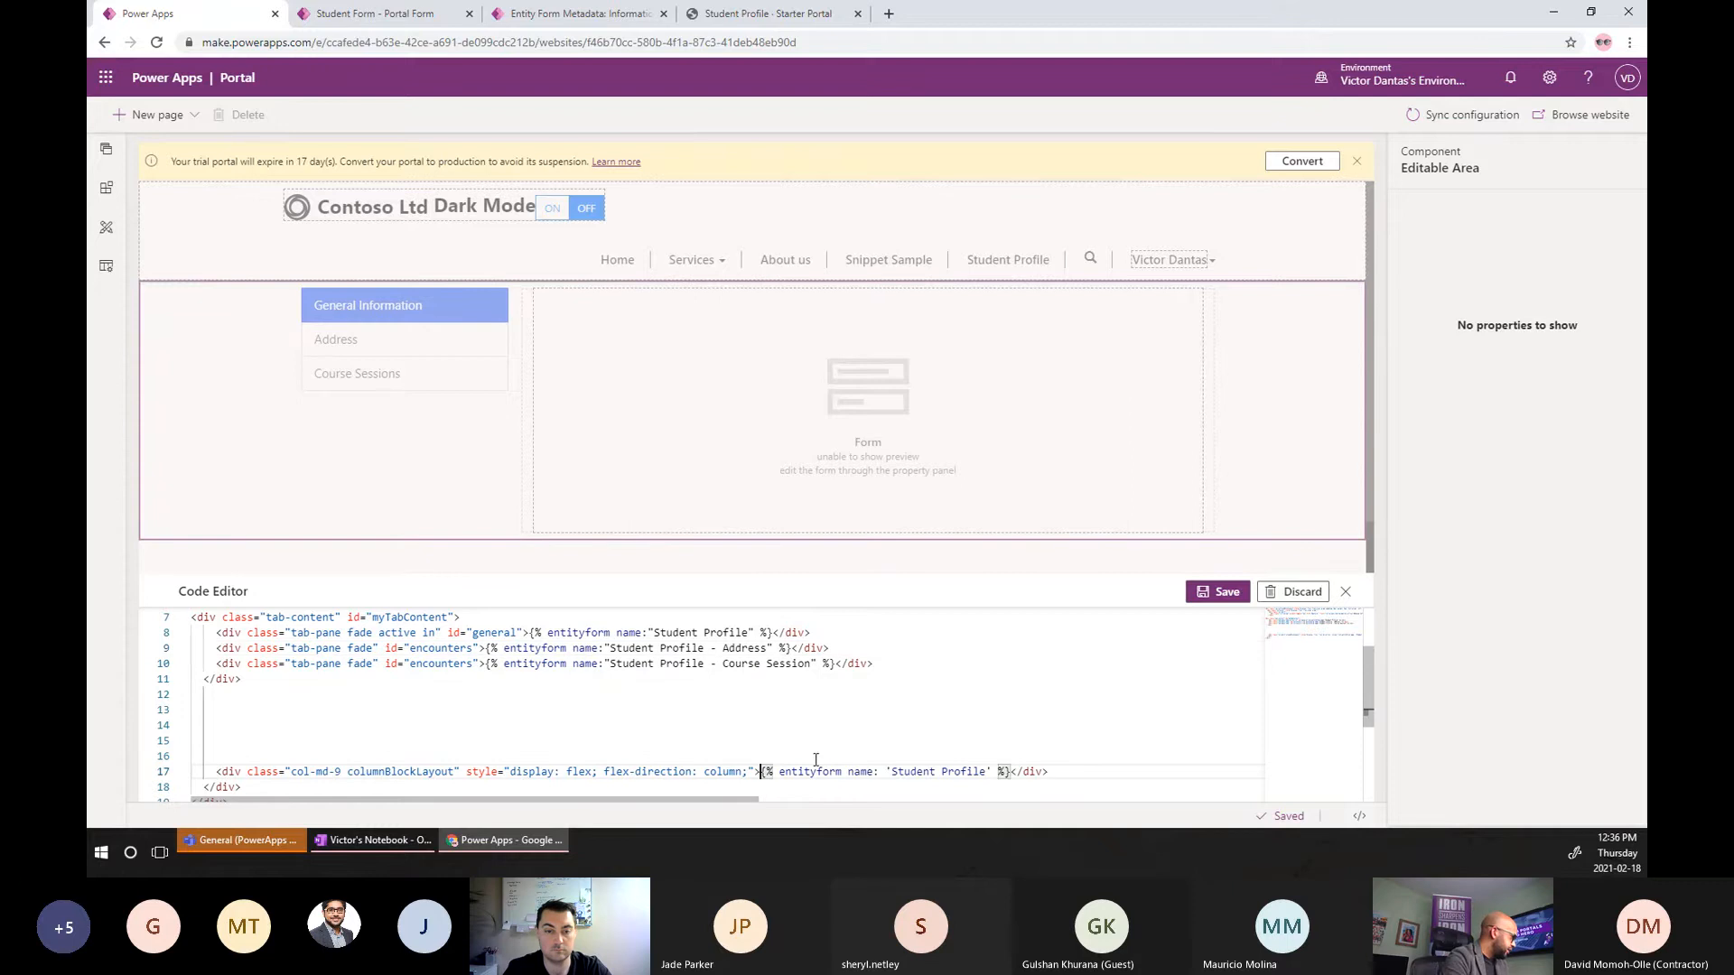
pyautogui.hotkey('ctrl', 'shift', 'Right')
pyautogui.hotkey('ctrl', 'shift', 'Right')
pyautogui.hotkey('ctrl', 'shift', 'Right')
pyautogui.hotkey('ctrl', 'shift', 'Right')
pyautogui.hotkey('ctrl', 'shift', 'Right')
pyautogui.hotkey('ctrl', 'shift', 'Right')
pyautogui.hotkey('ctrl', 'shift', 'Right')
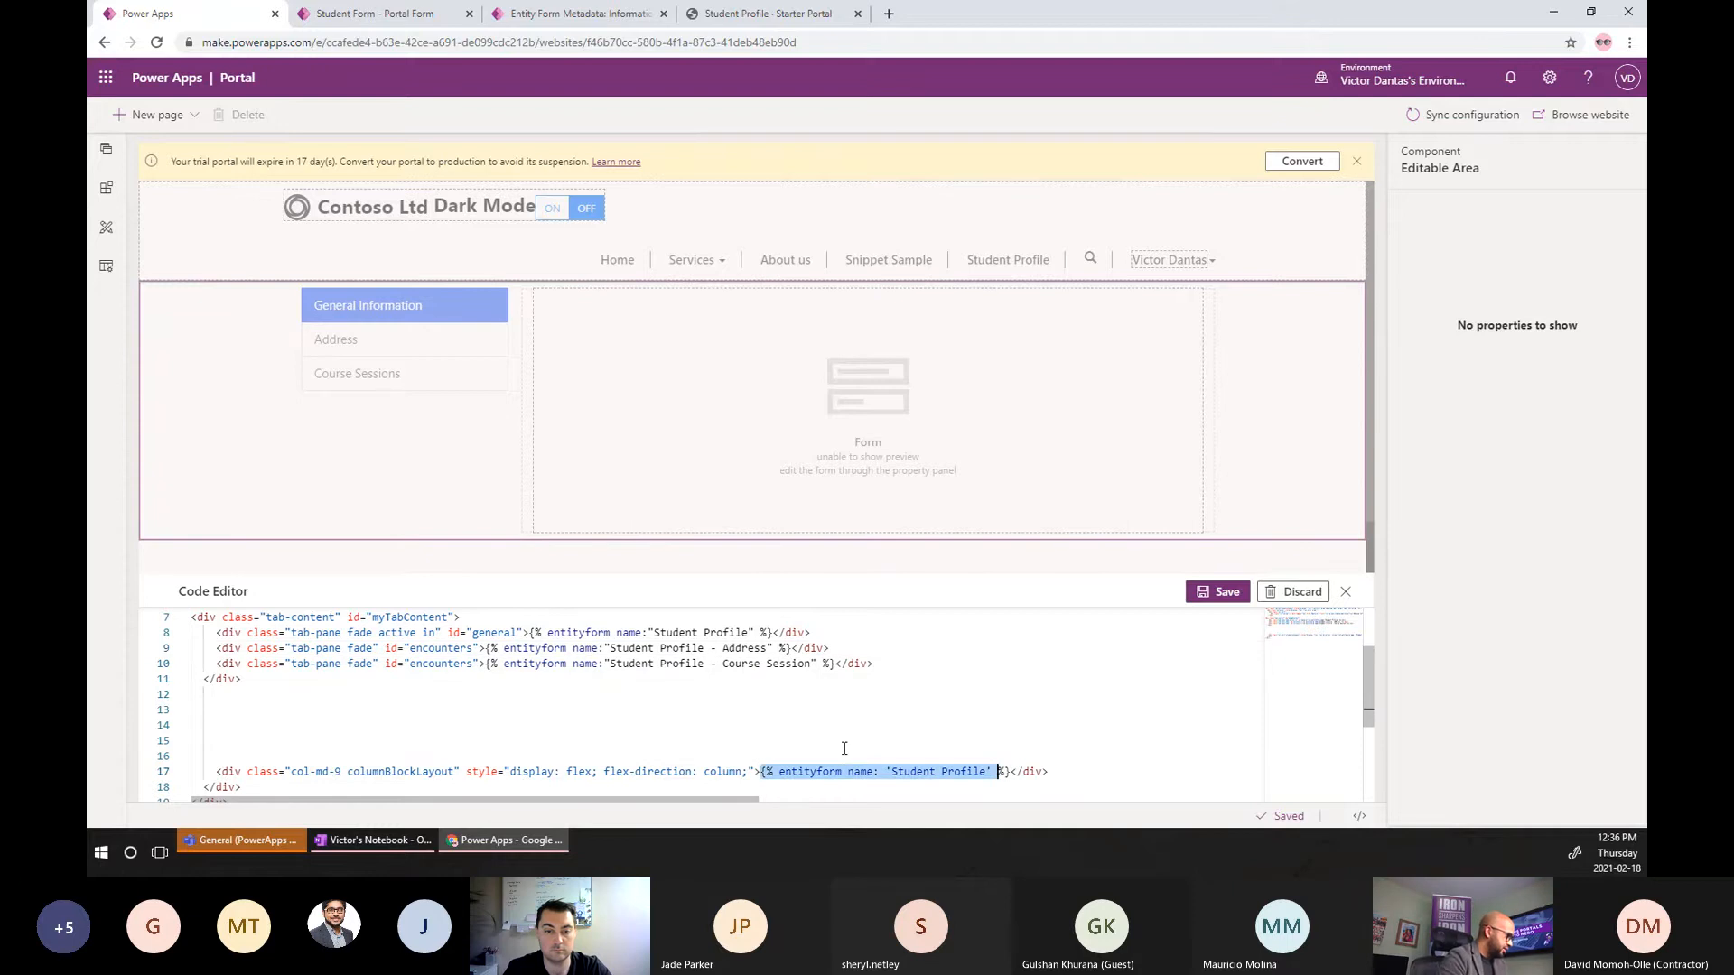
pyautogui.hotkey('ctrl', 'x')
pyautogui.press('Return')
pyautogui.press('Return')
pyautogui.press('Return')
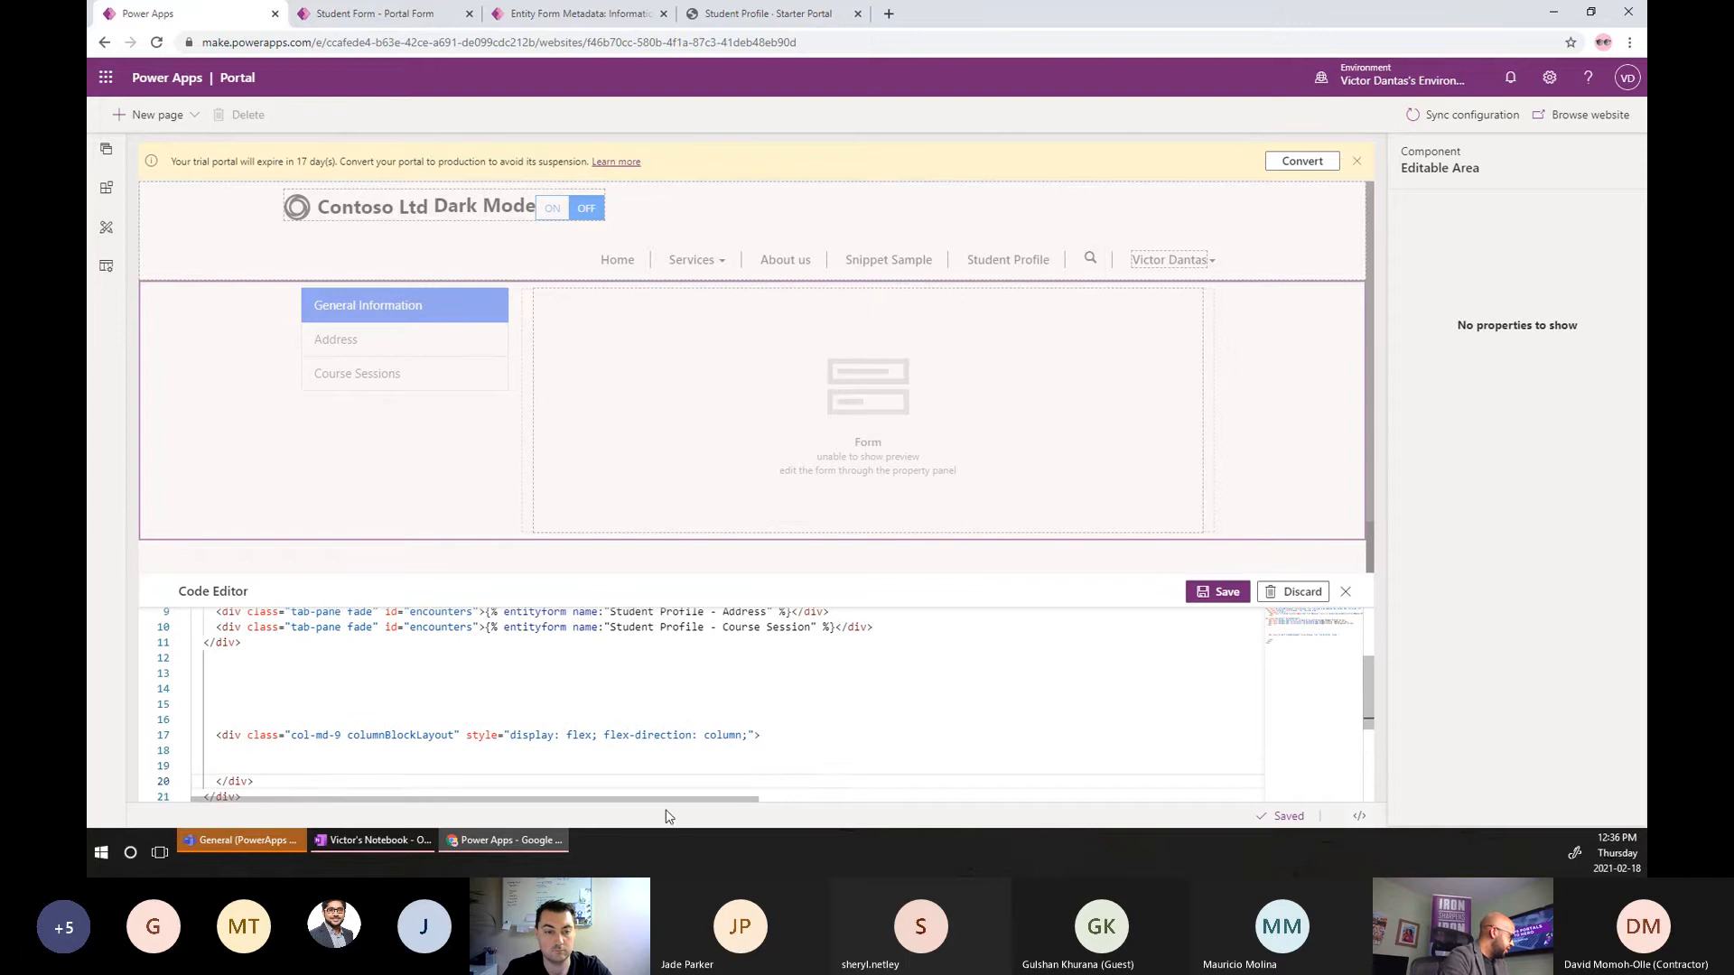
# Move the tab-content block into the col-md-9 column div.
pyautogui.scroll(2, 341, 735)
pyautogui.moveTo(242, 694); pyautogui.dragTo(174, 631)
pyautogui.hotkey('ctrl', 'x')
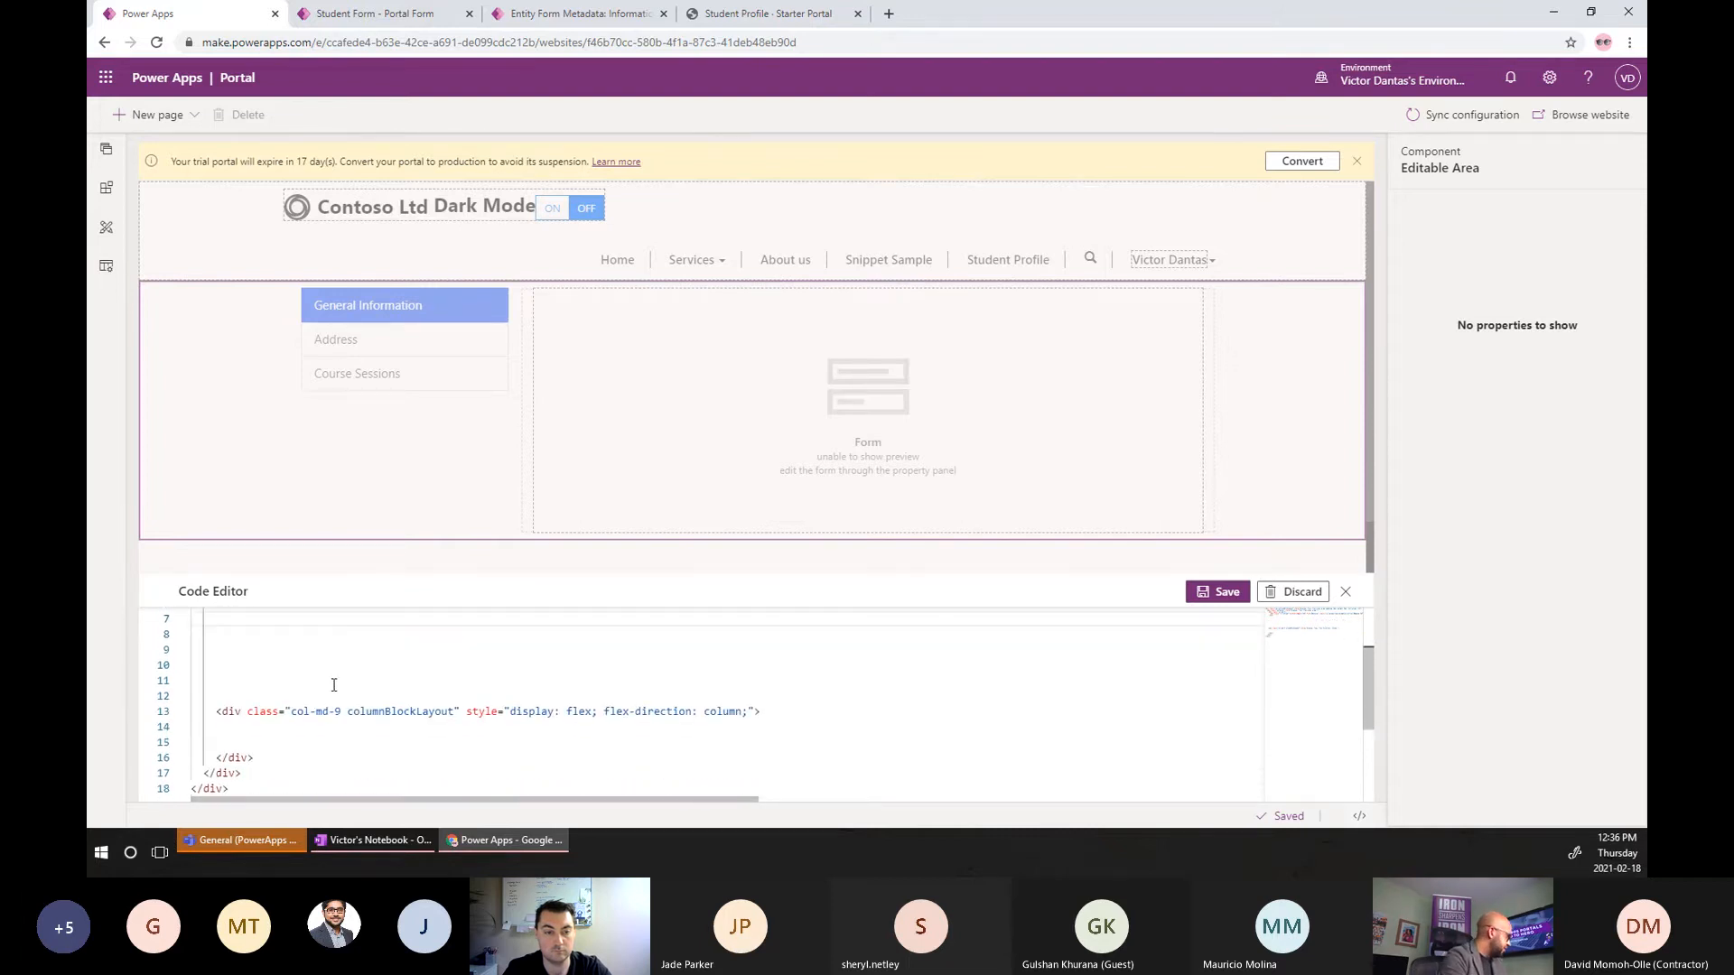
pyautogui.hotkey('ctrl', 'v')
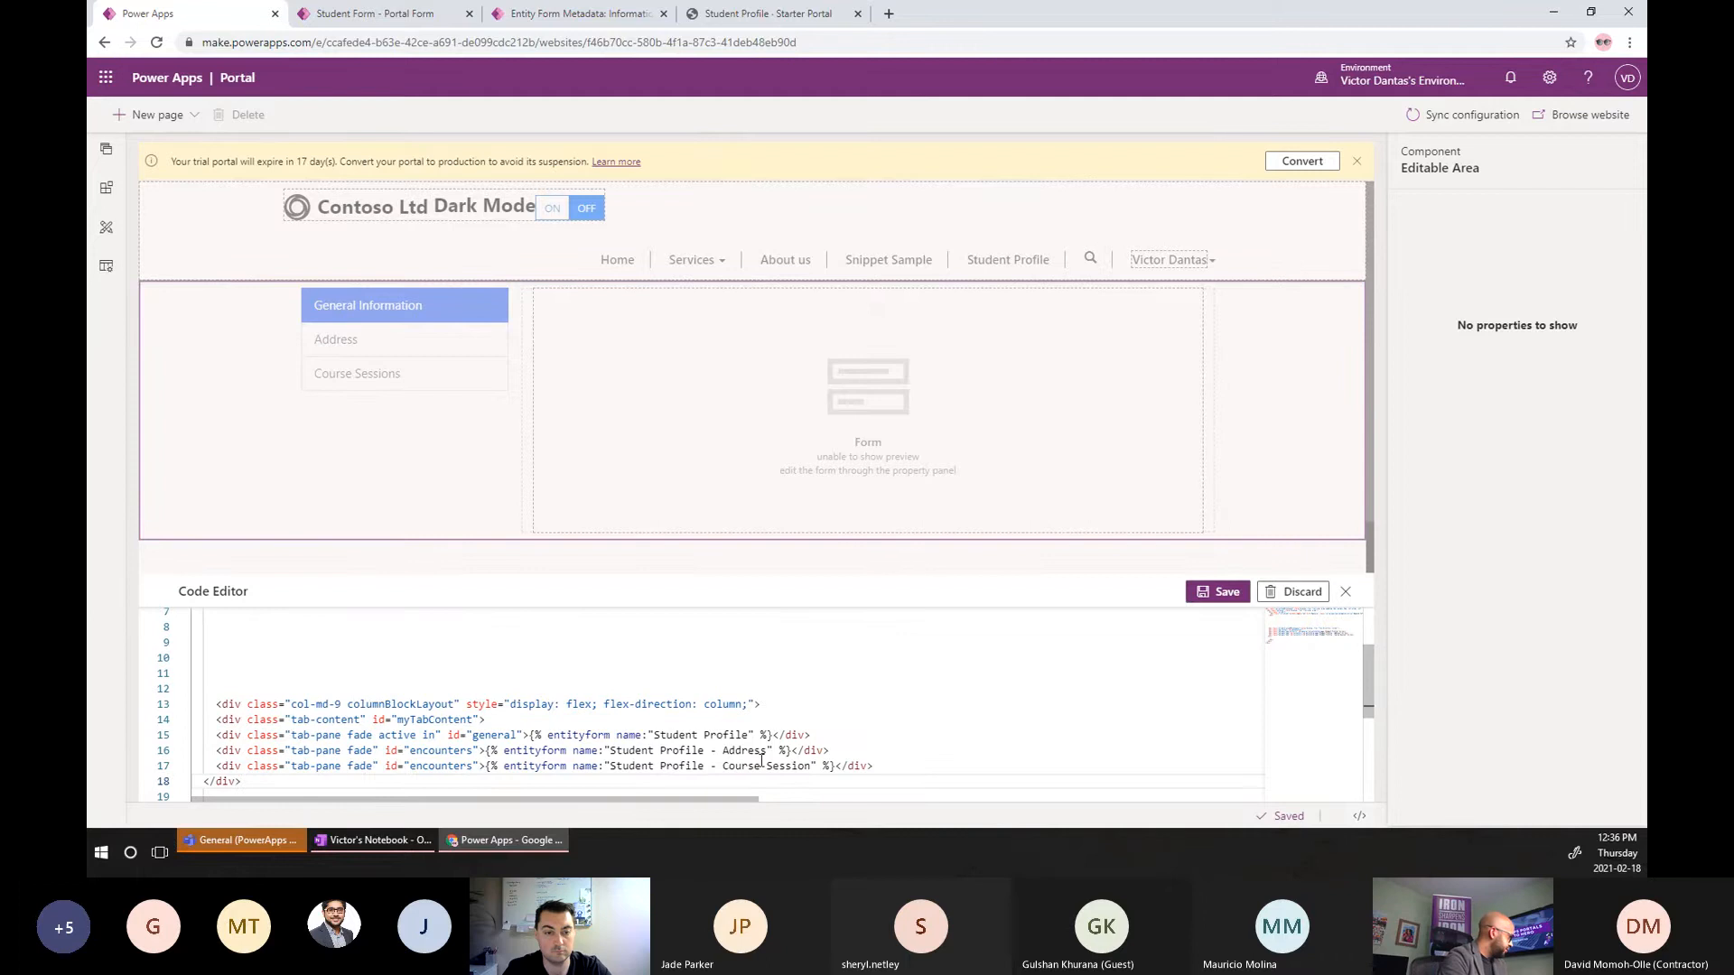
# Indent the tab-content line, its three tab panes and its closing div.
pyautogui.moveTo(883, 767); pyautogui.dragTo(176, 736)
pyautogui.press('Tab')
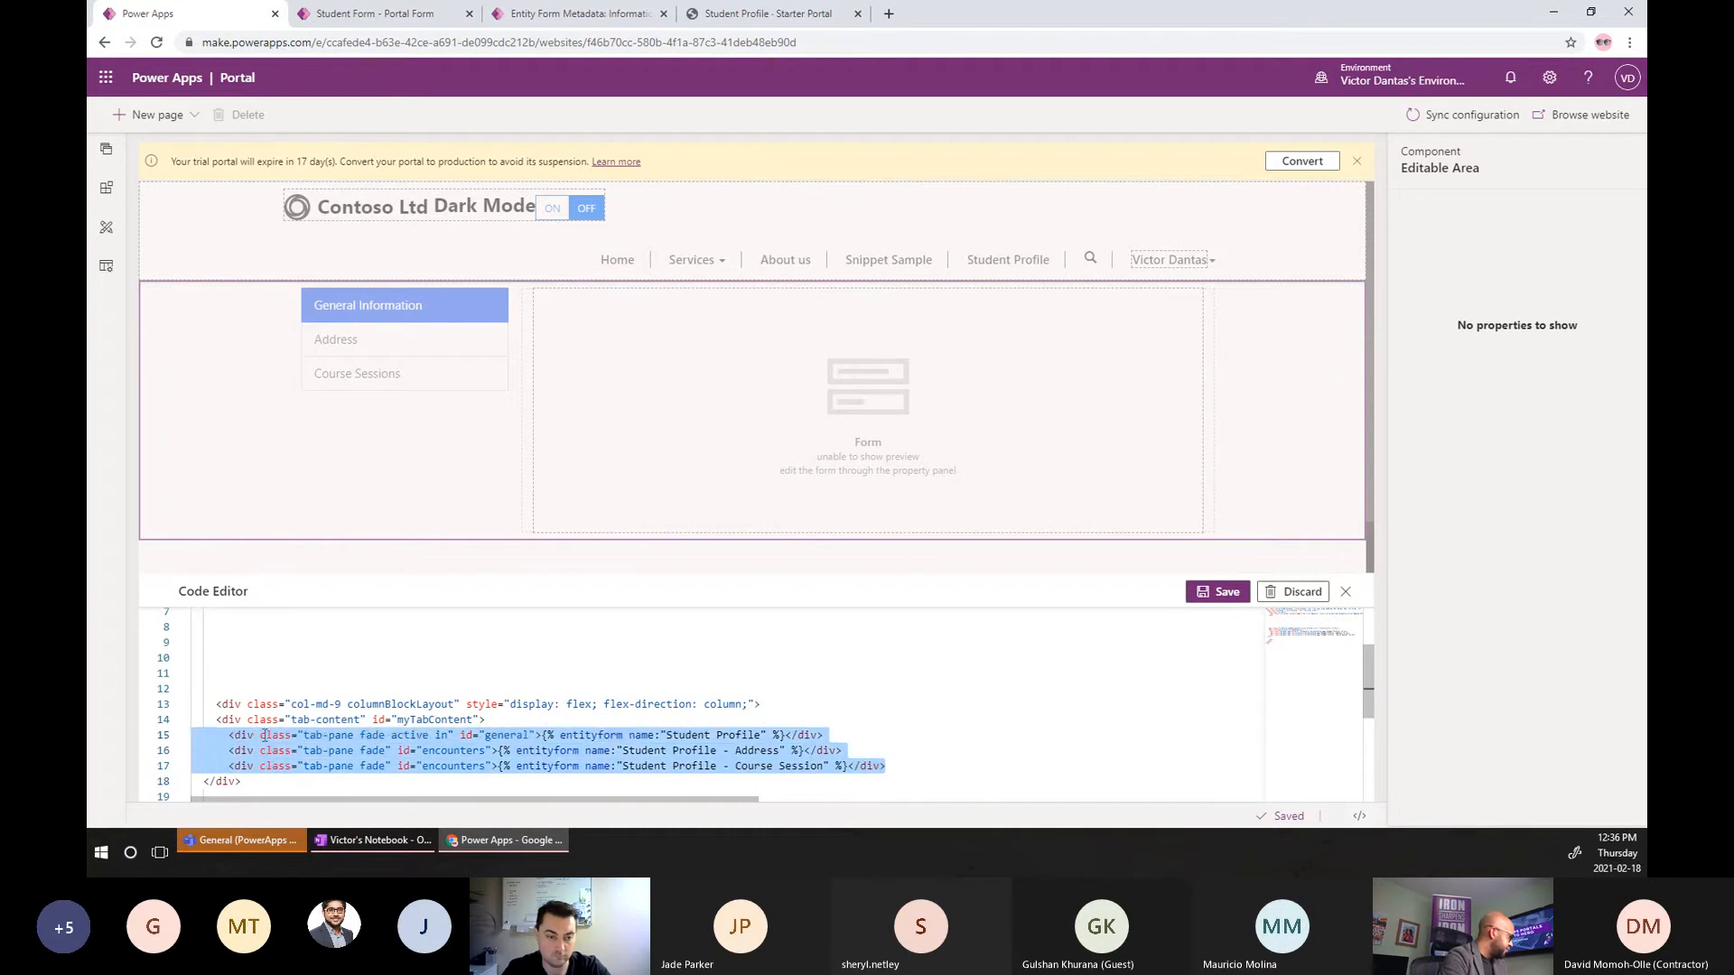
pyautogui.scroll(-1, 265, 736)
pyautogui.press('Tab')
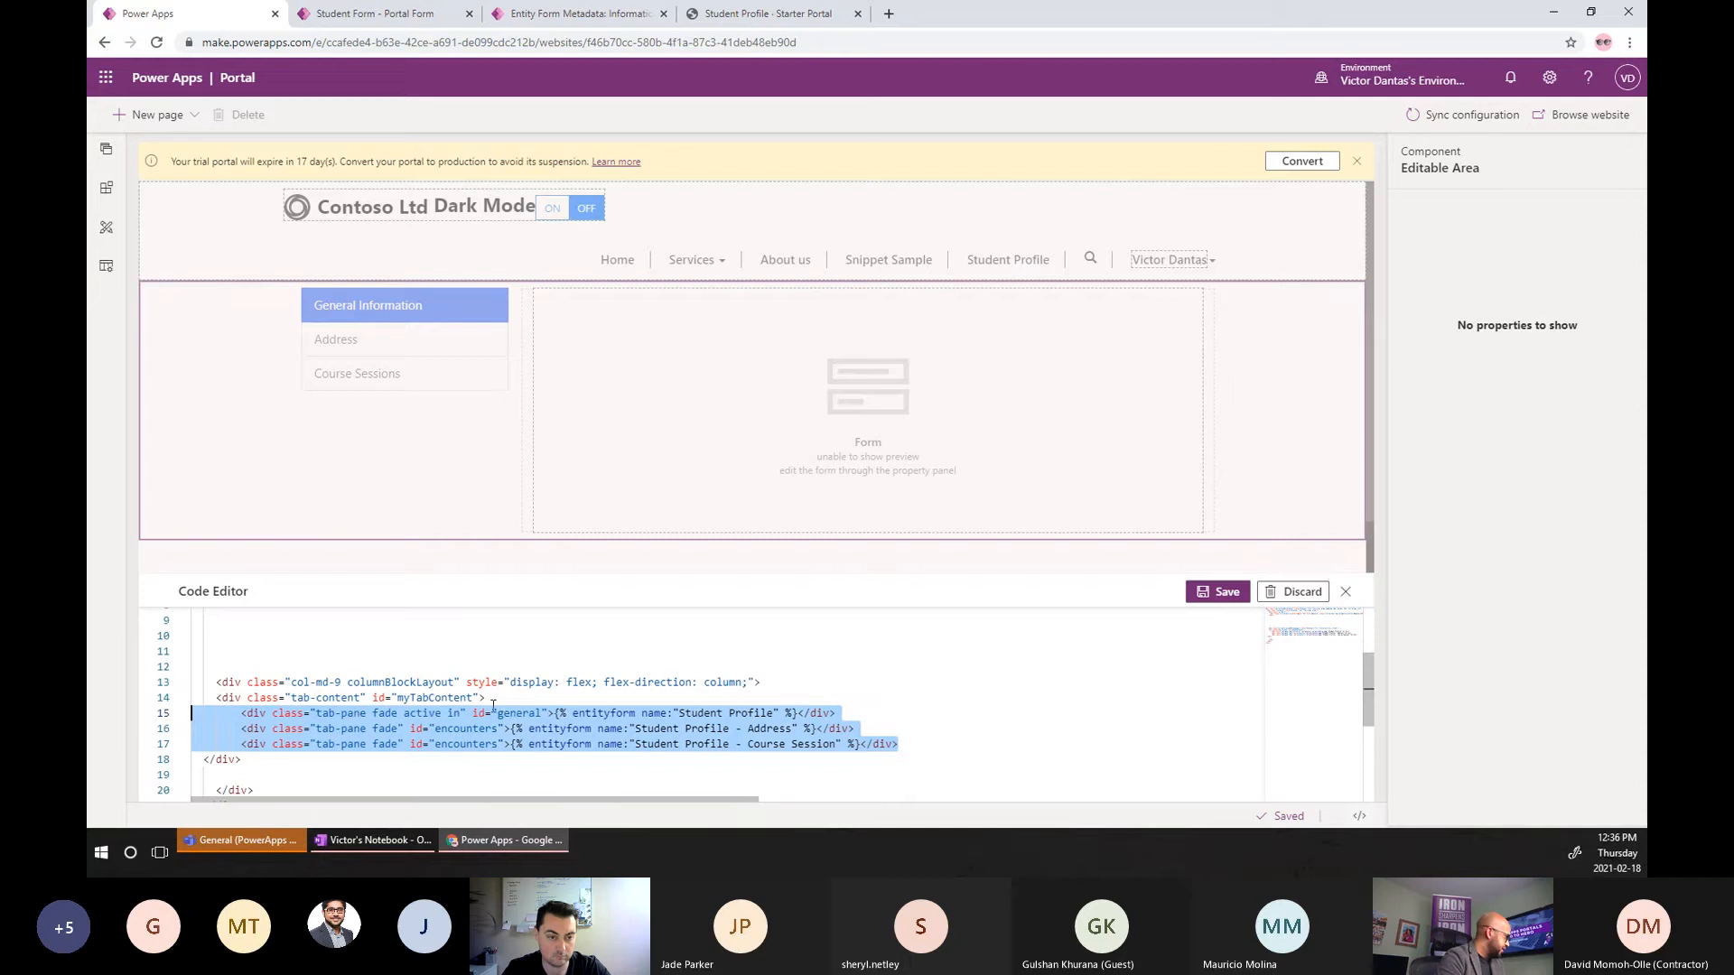
pyautogui.press('Up')
pyautogui.press('Tab')
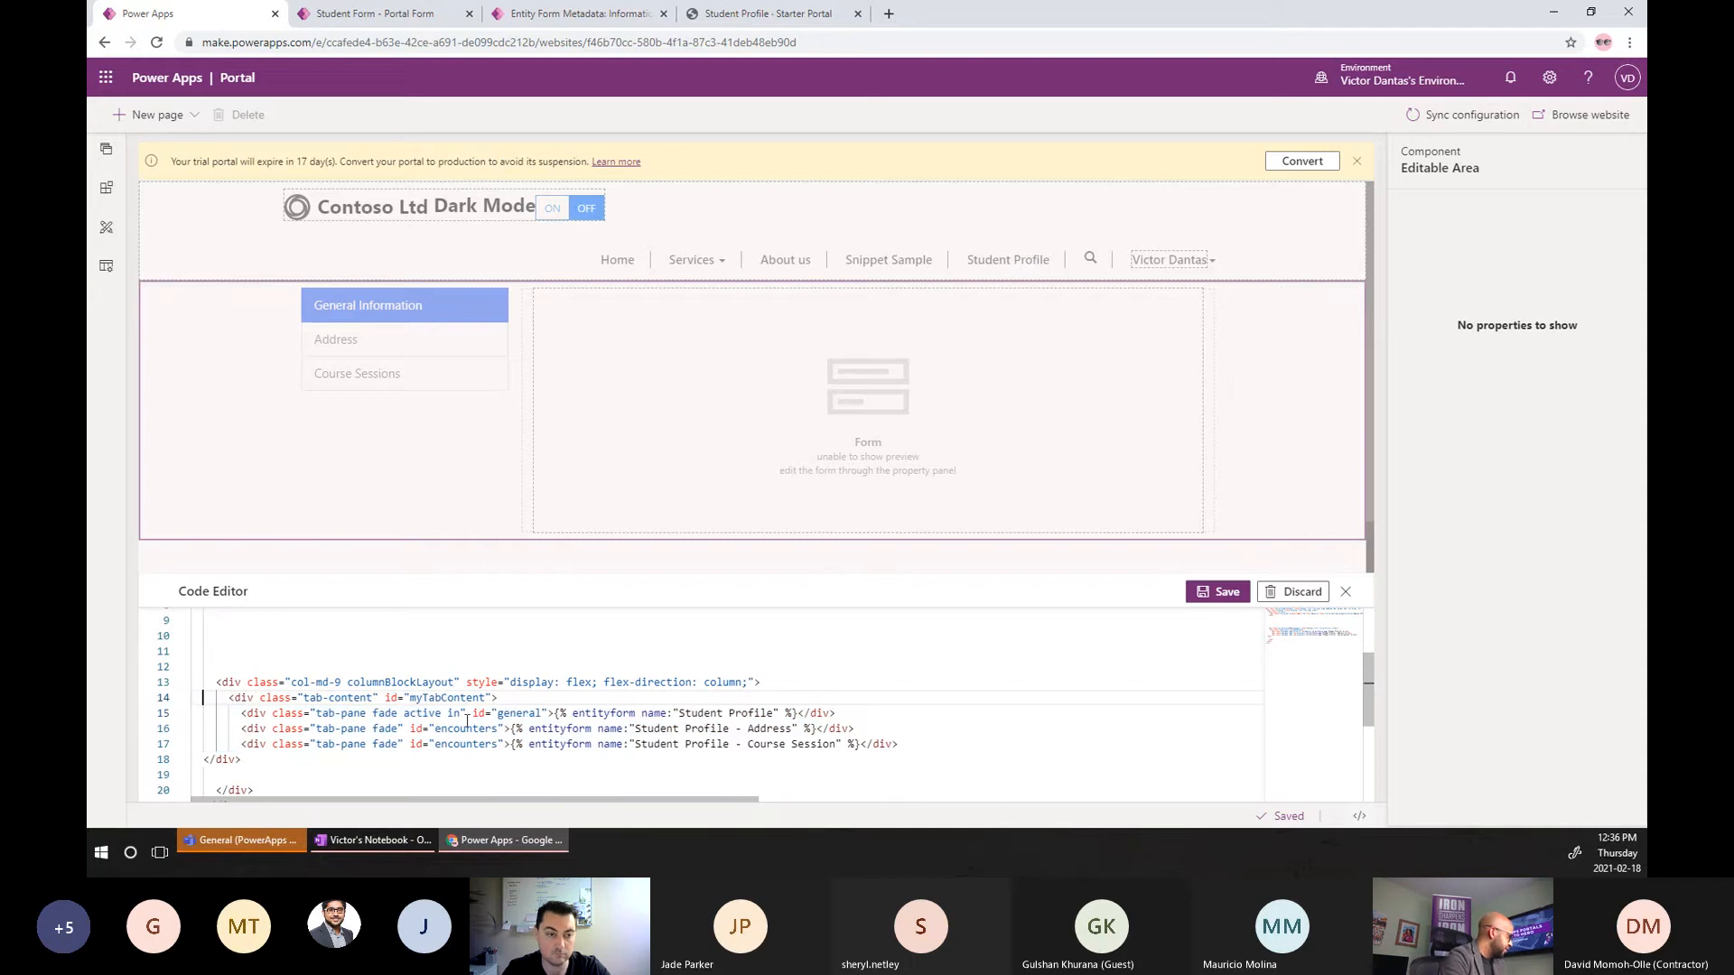
pyautogui.click(200, 763)
pyautogui.press('Tab')
pyautogui.press('Tab')
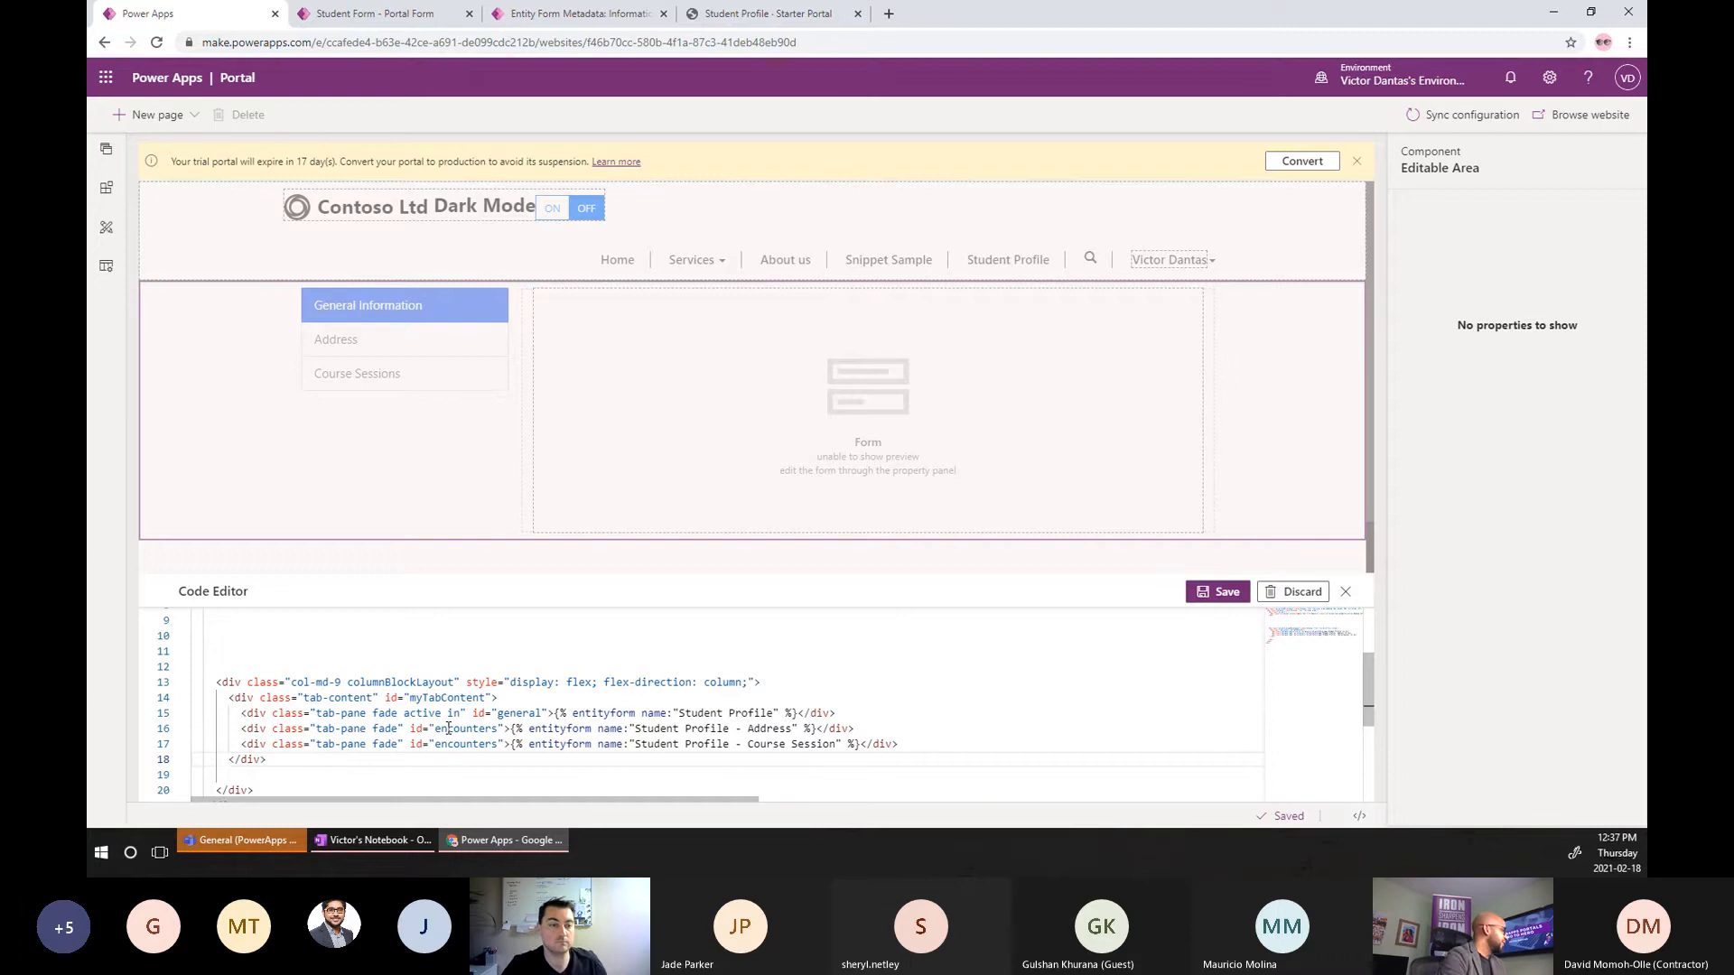
# Delete the leftover blank lines below the column.
pyautogui.click(295, 774)
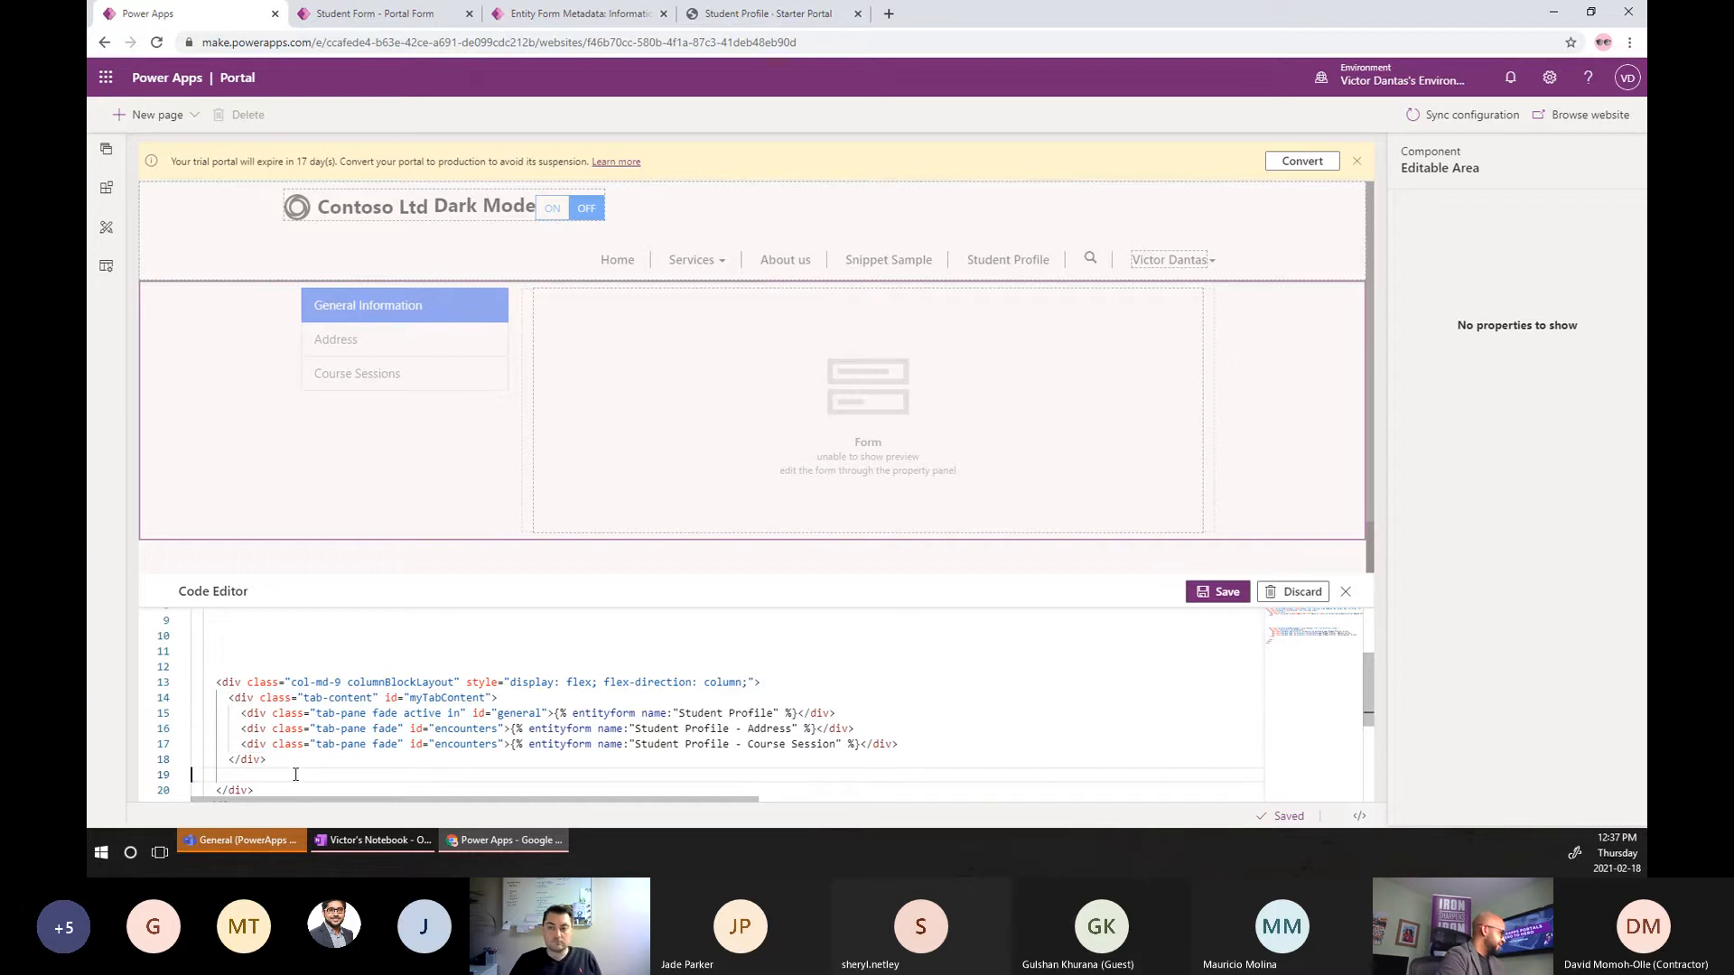
pyautogui.scroll(3, 296, 774)
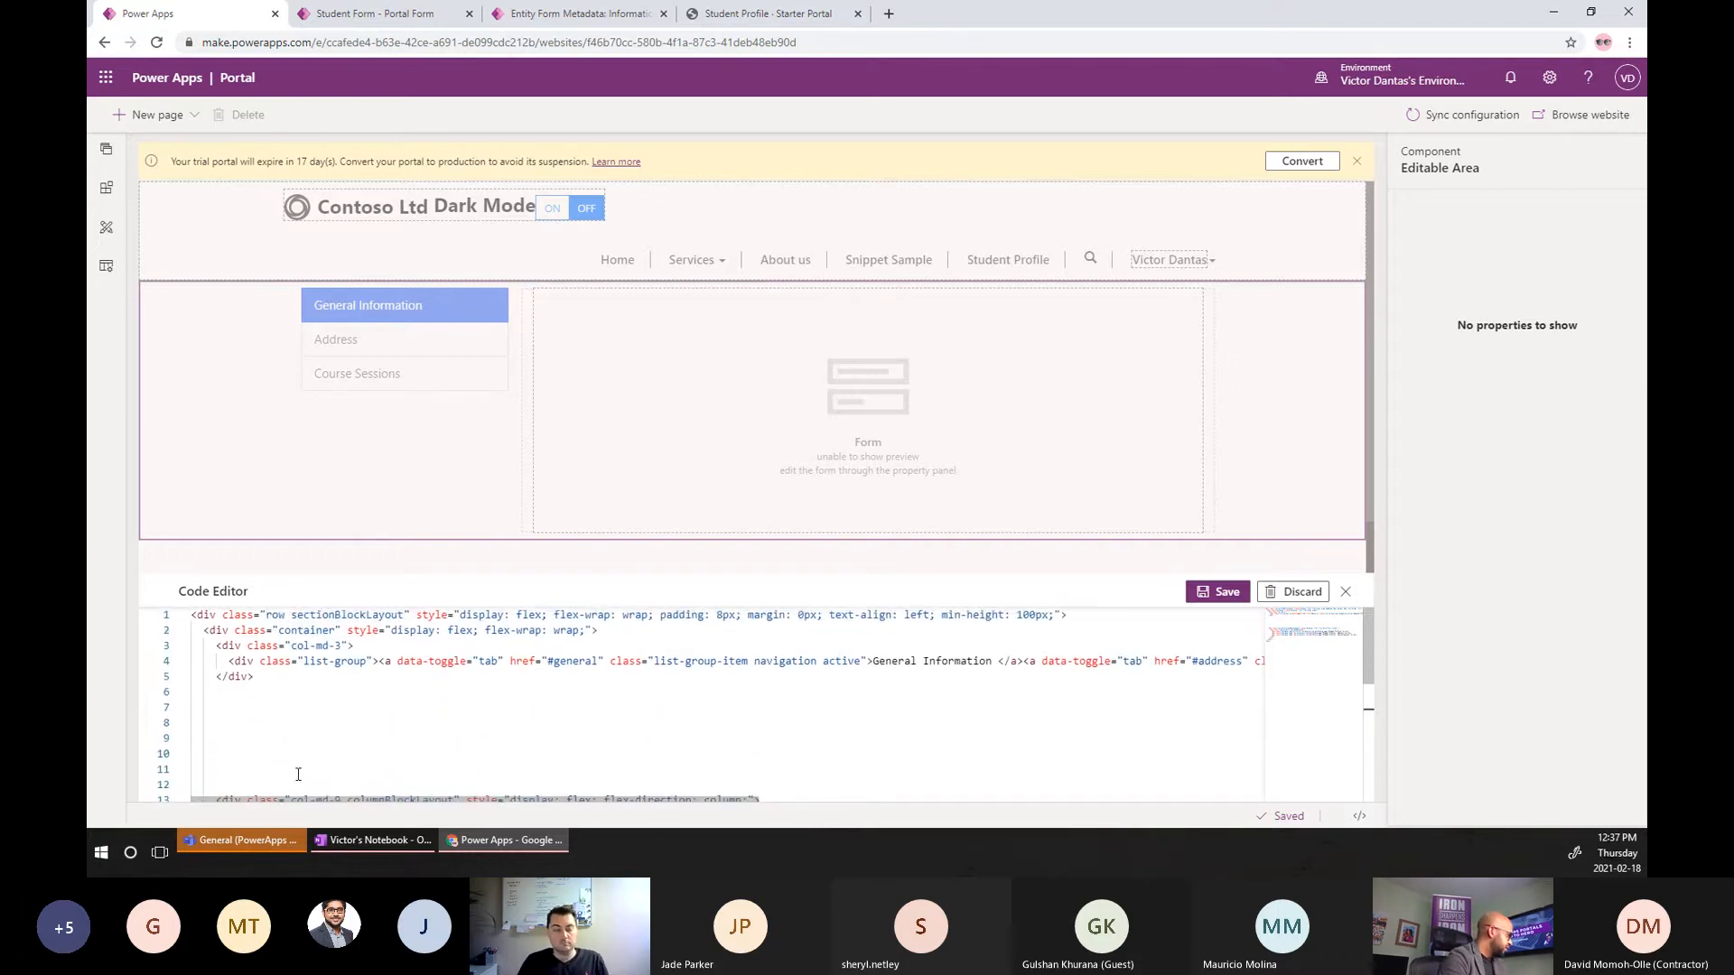
pyautogui.moveTo(271, 774); pyautogui.dragTo(221, 713)
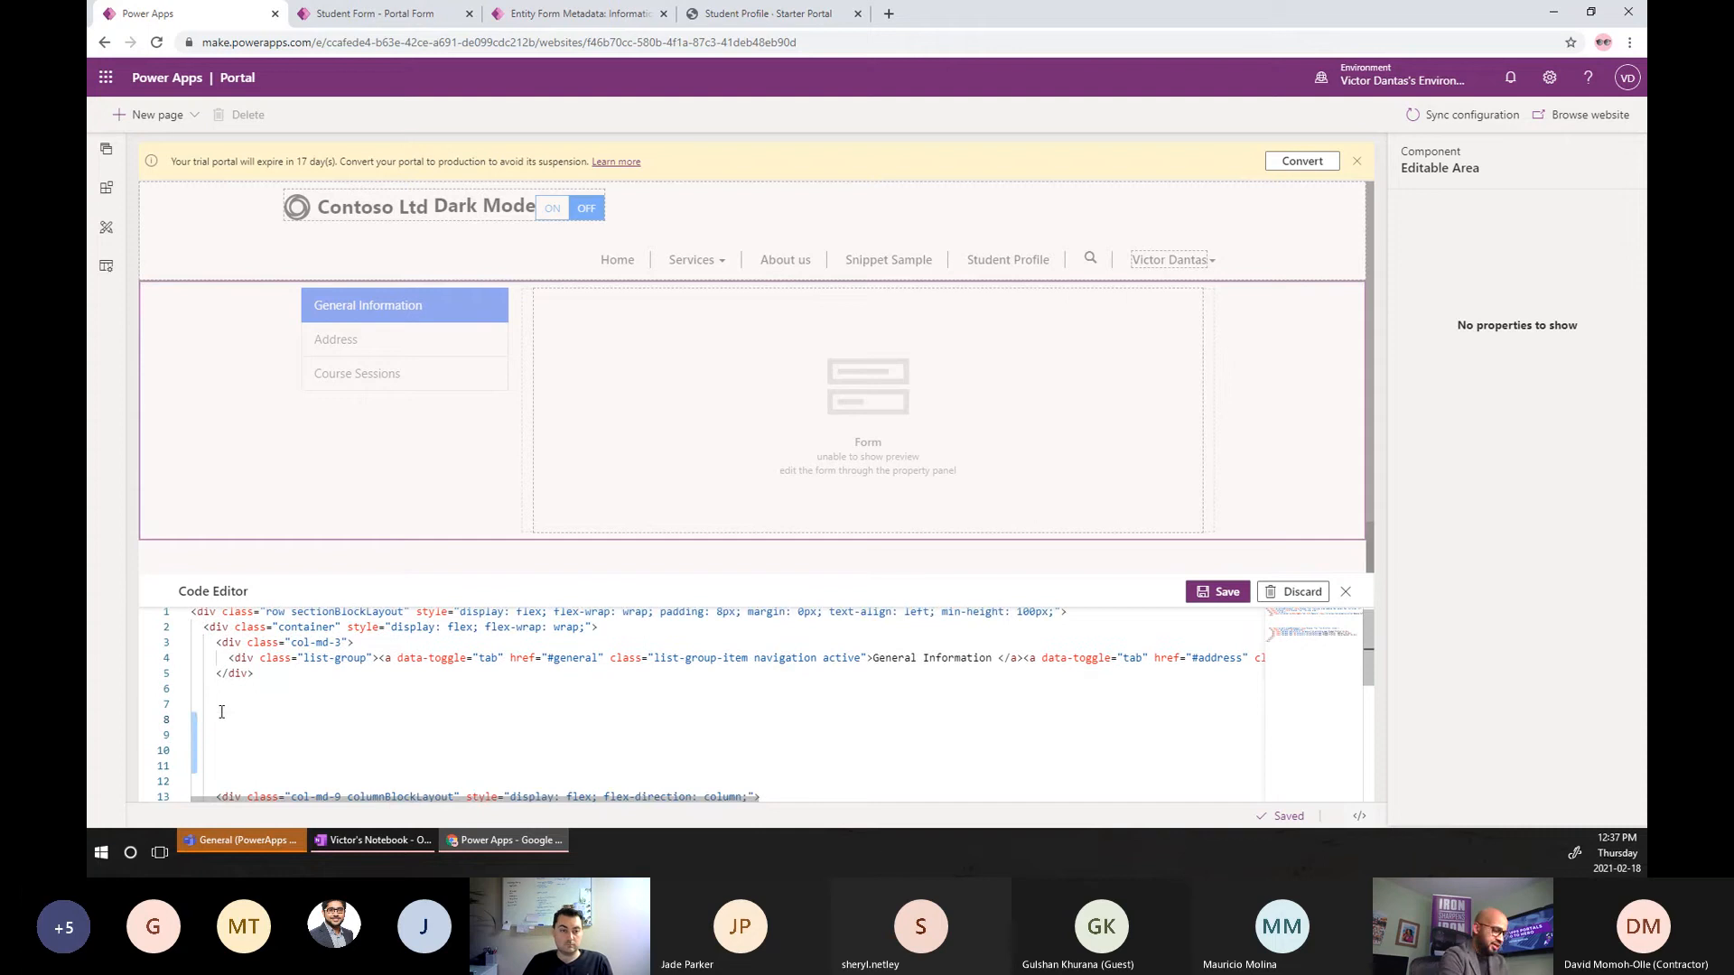
pyautogui.press('BackSpace')
pyautogui.press('BackSpace')
pyautogui.press('BackSpace')
pyautogui.press('BackSpace')
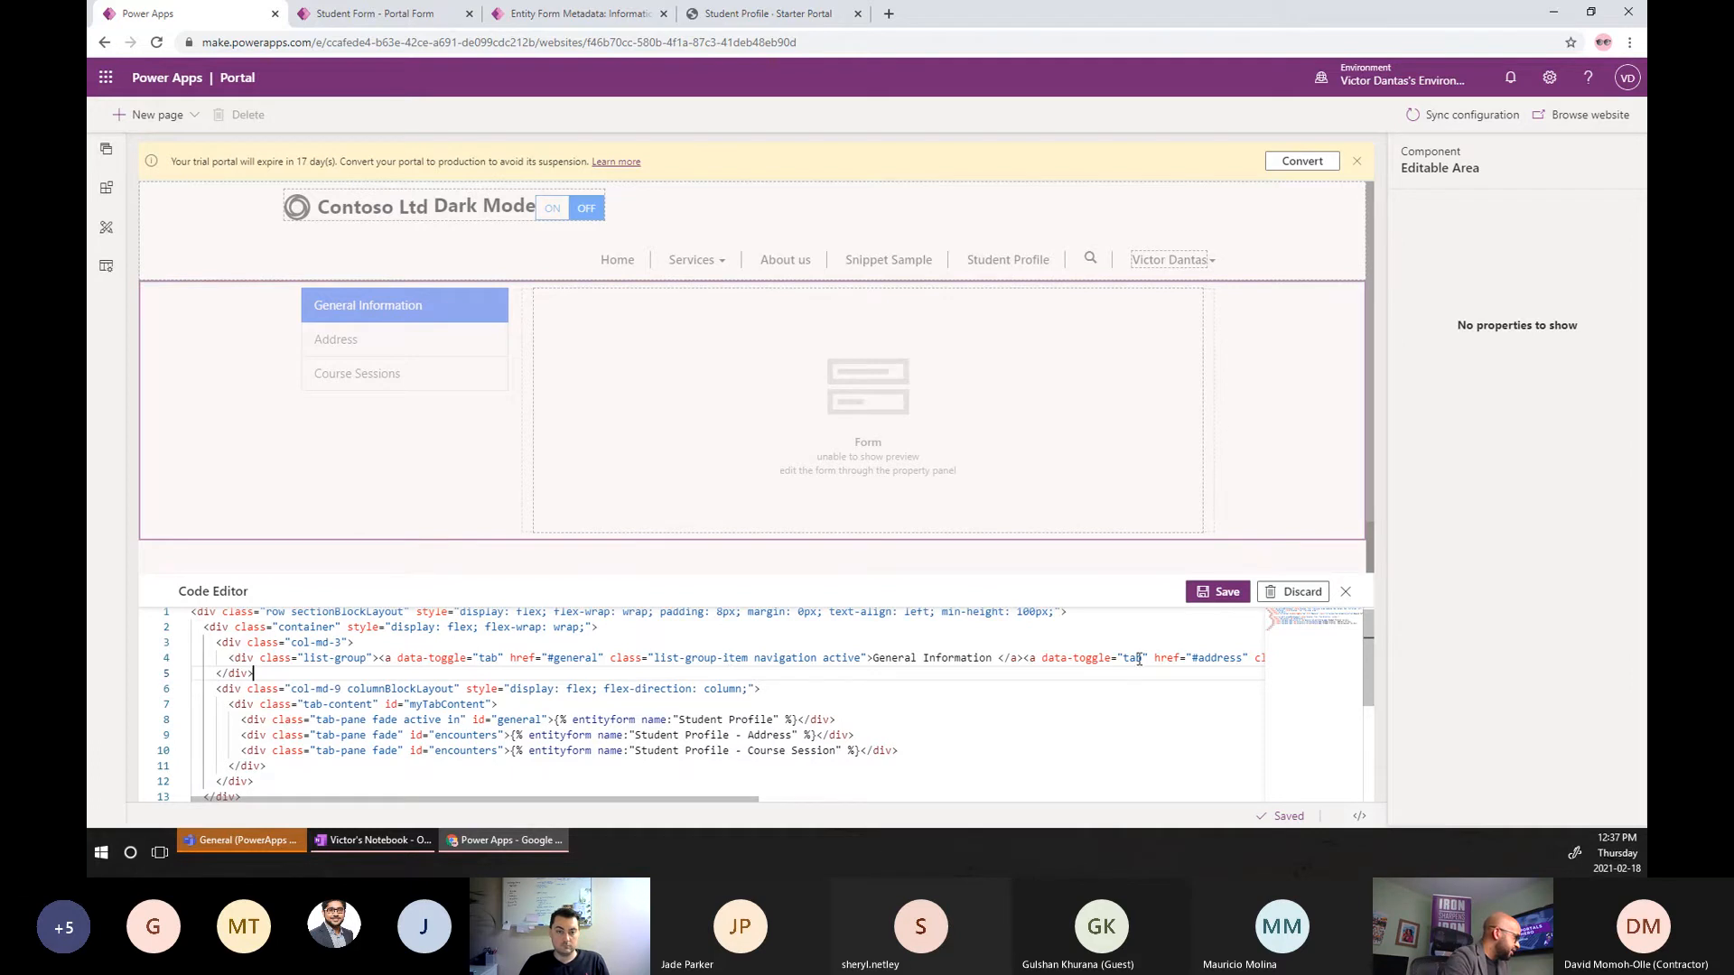
# Change the two 'encounters' pane ids to address and courseSession, copied from the hrefs, and save.
pyautogui.doubleClick(1211, 658)
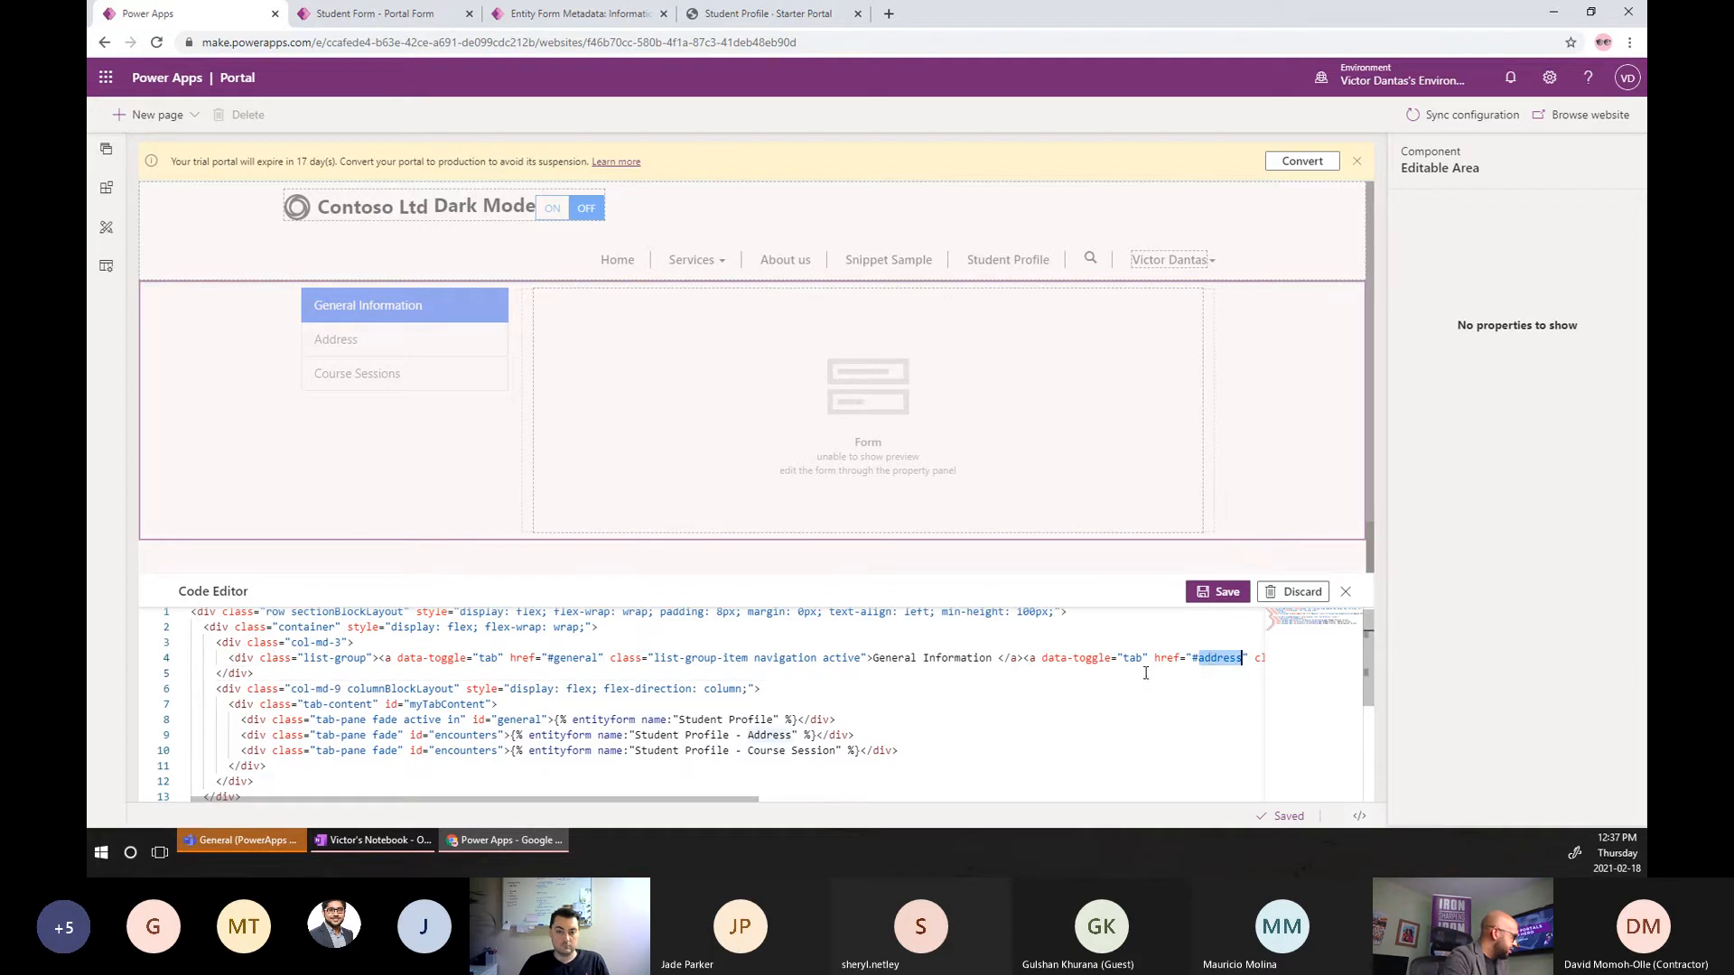
pyautogui.doubleClick(486, 737)
pyautogui.hotkey('ctrl', 'v')
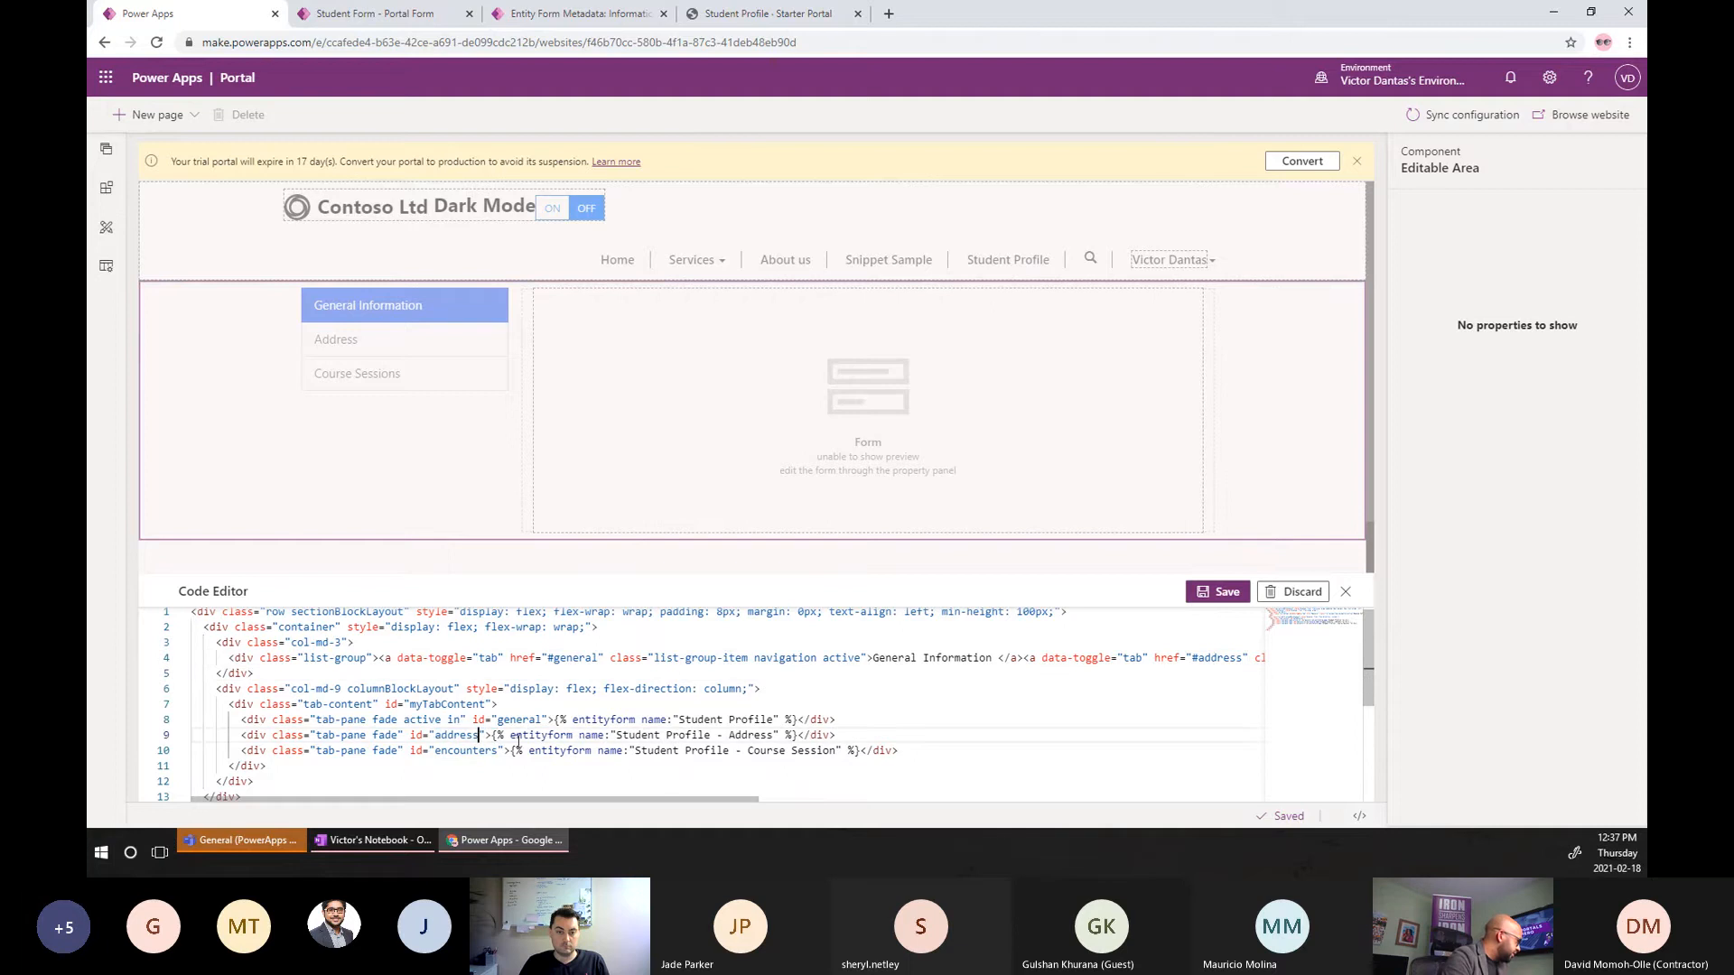
pyautogui.moveTo(740, 800); pyautogui.dragTo(879, 802)
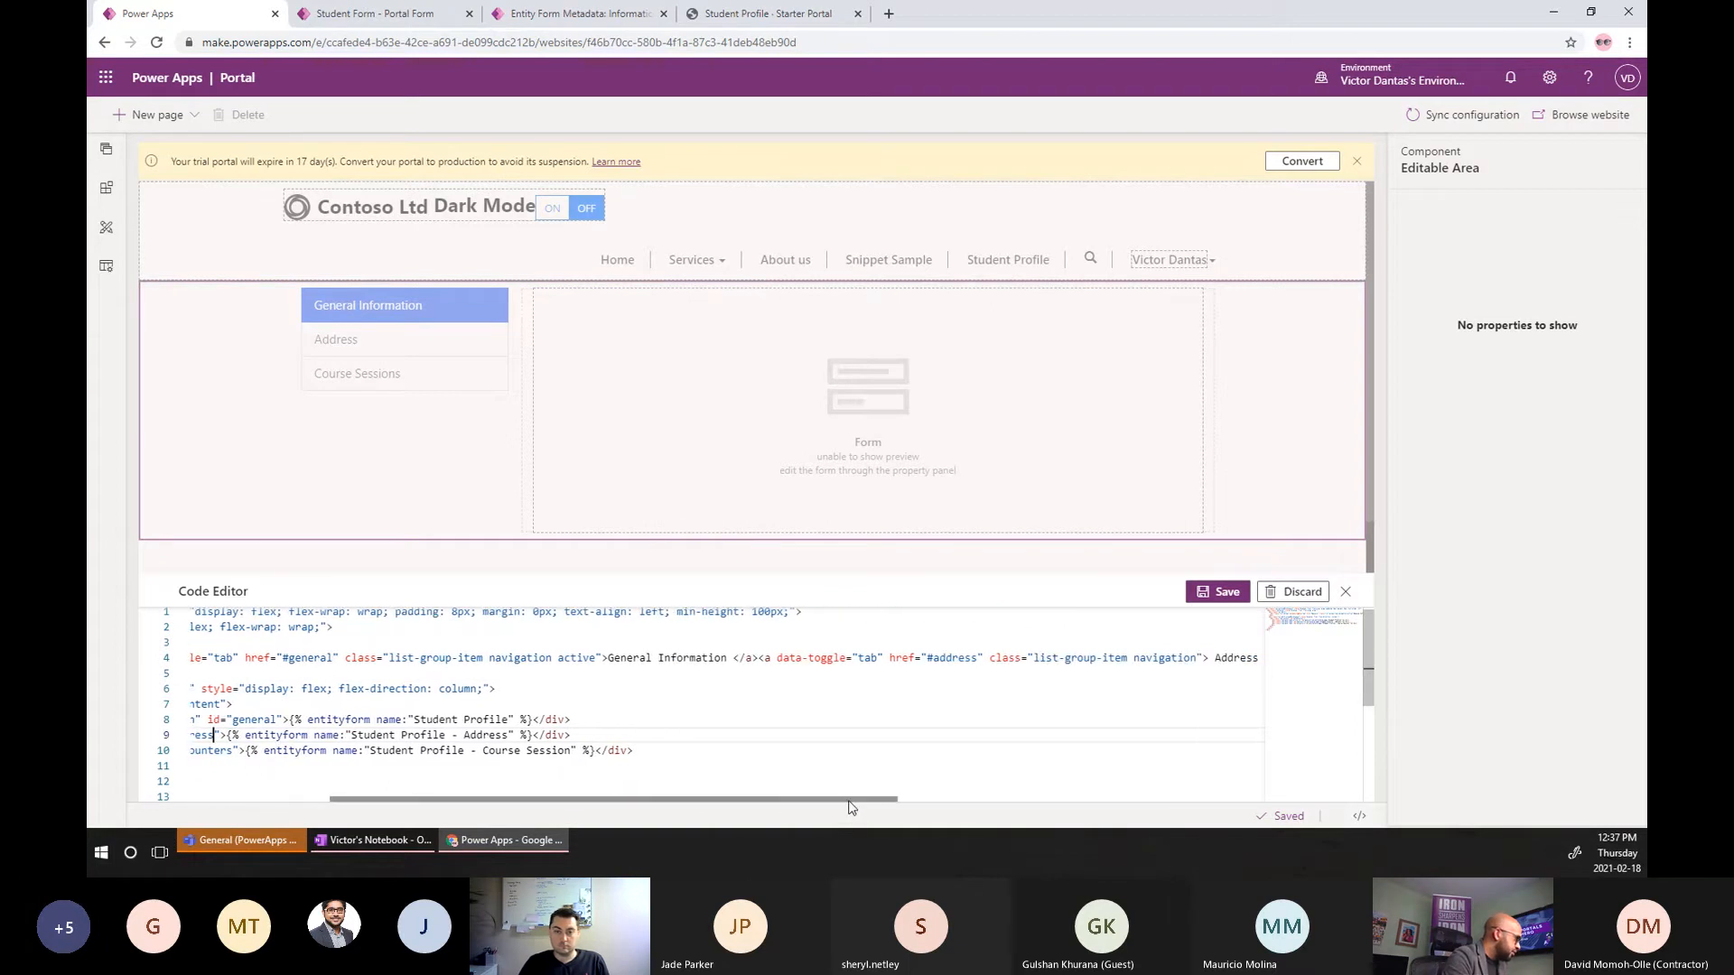
pyautogui.moveTo(849, 807); pyautogui.dragTo(999, 806)
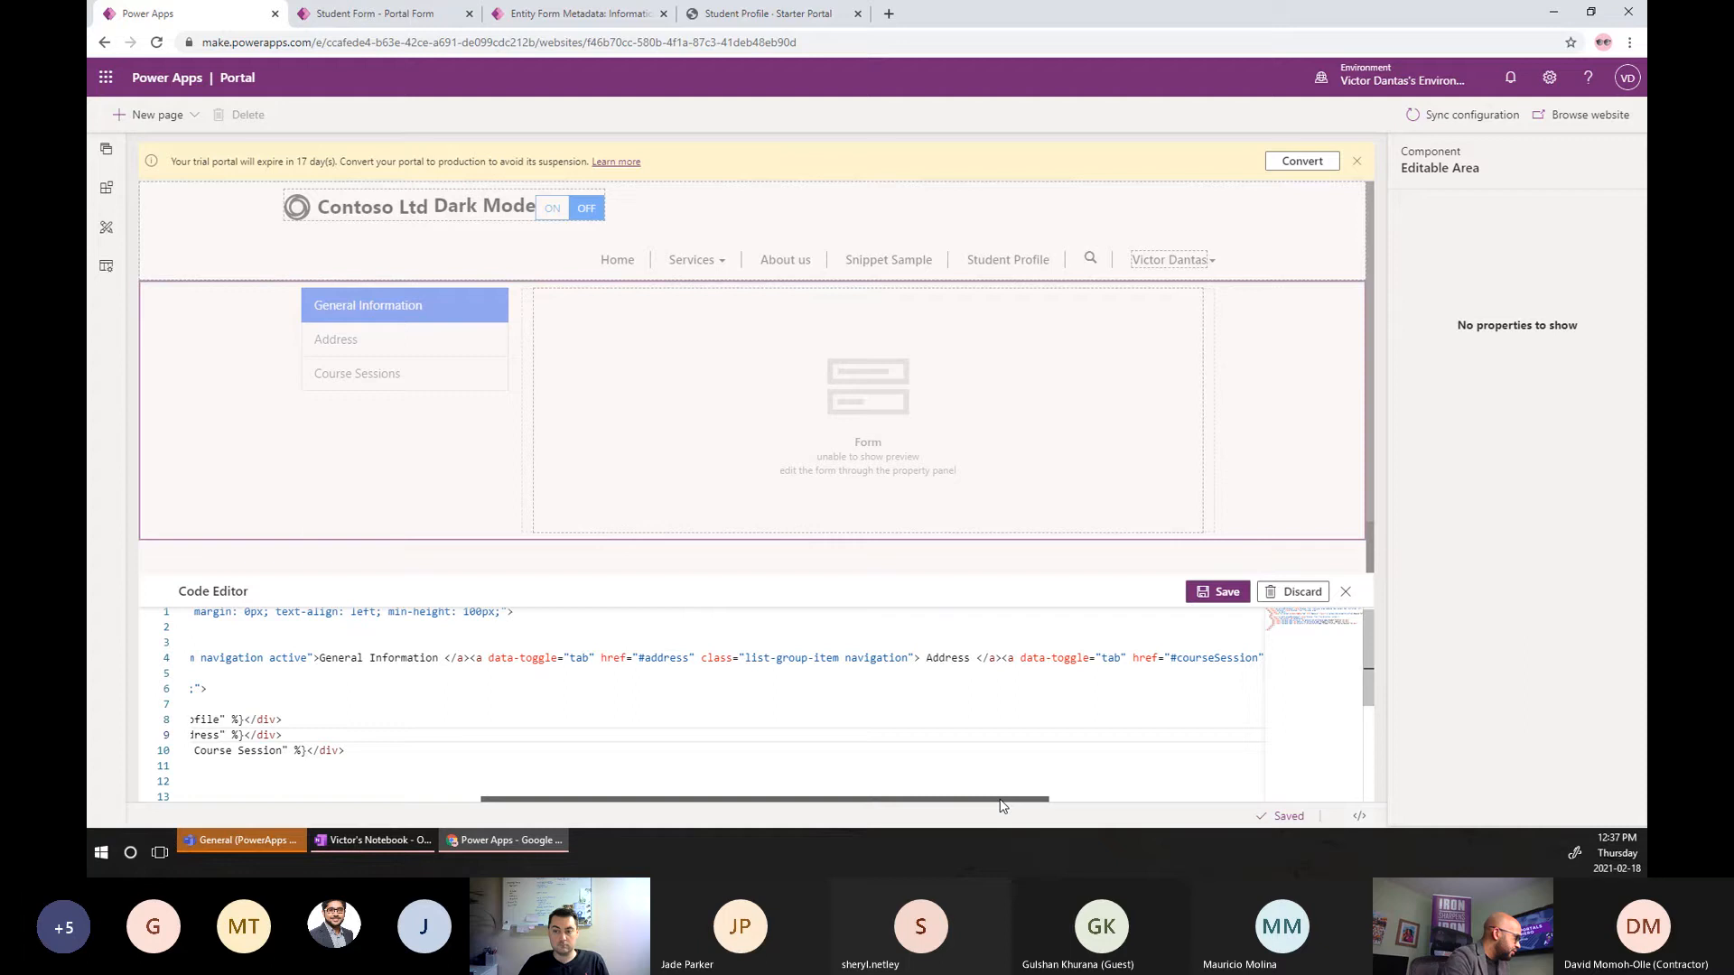
pyautogui.doubleClick(1214, 658)
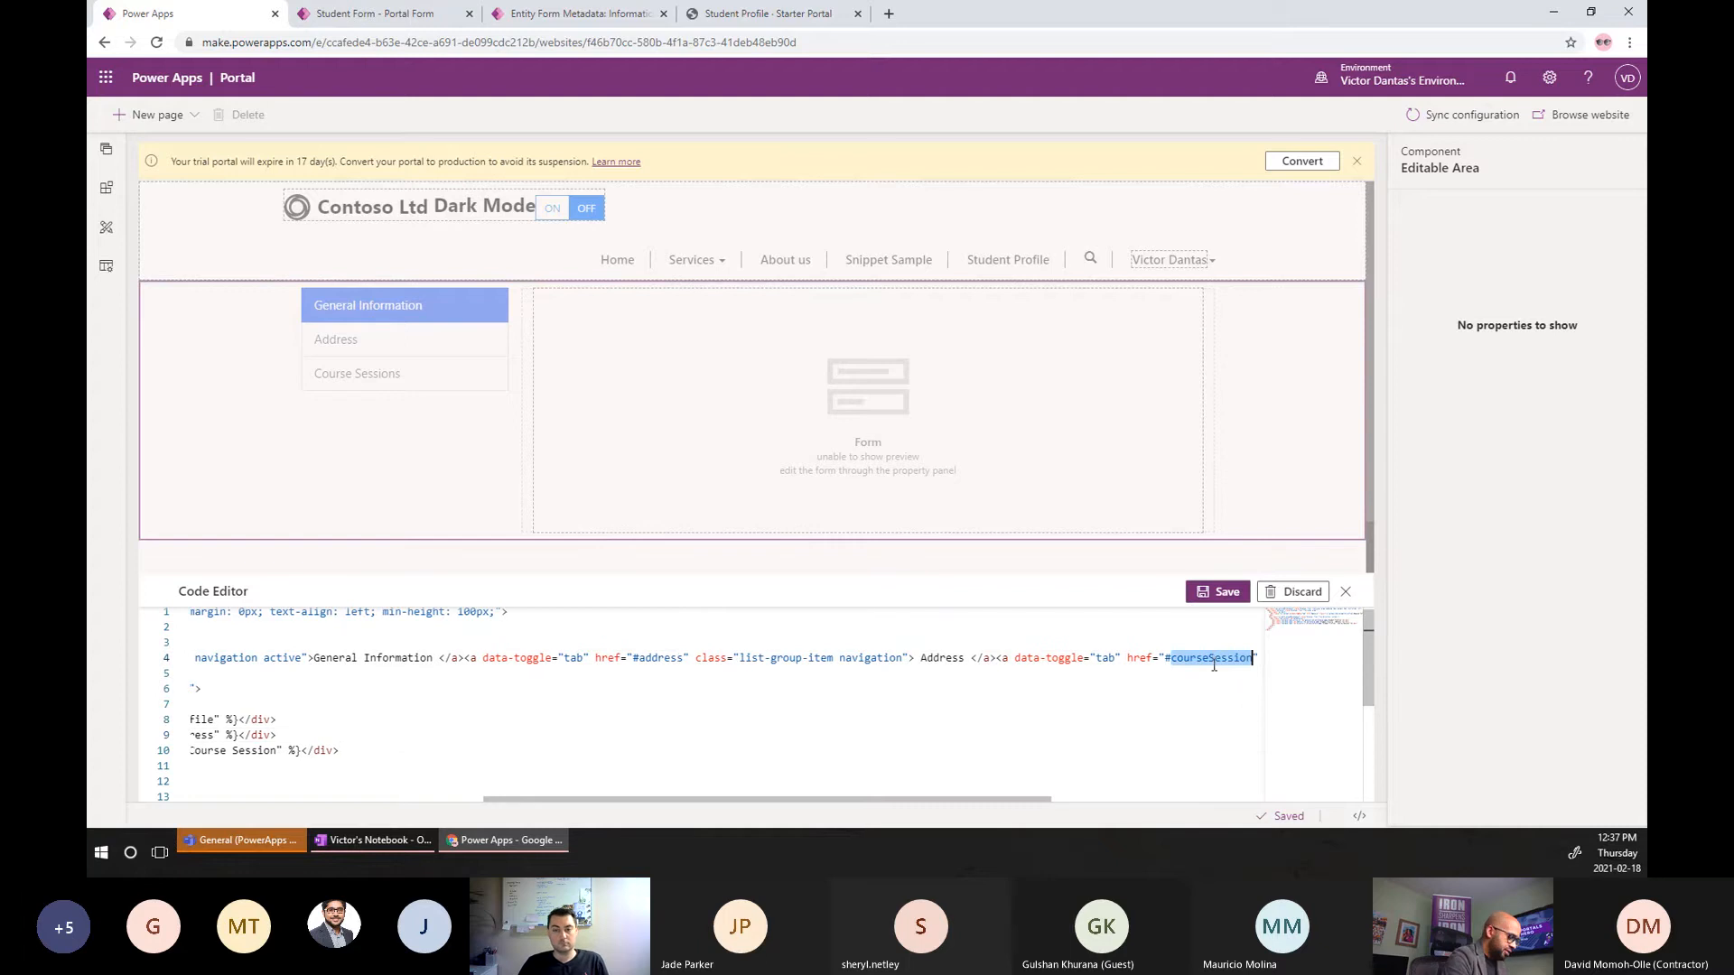
pyautogui.click(455, 806)
pyautogui.doubleClick(474, 750)
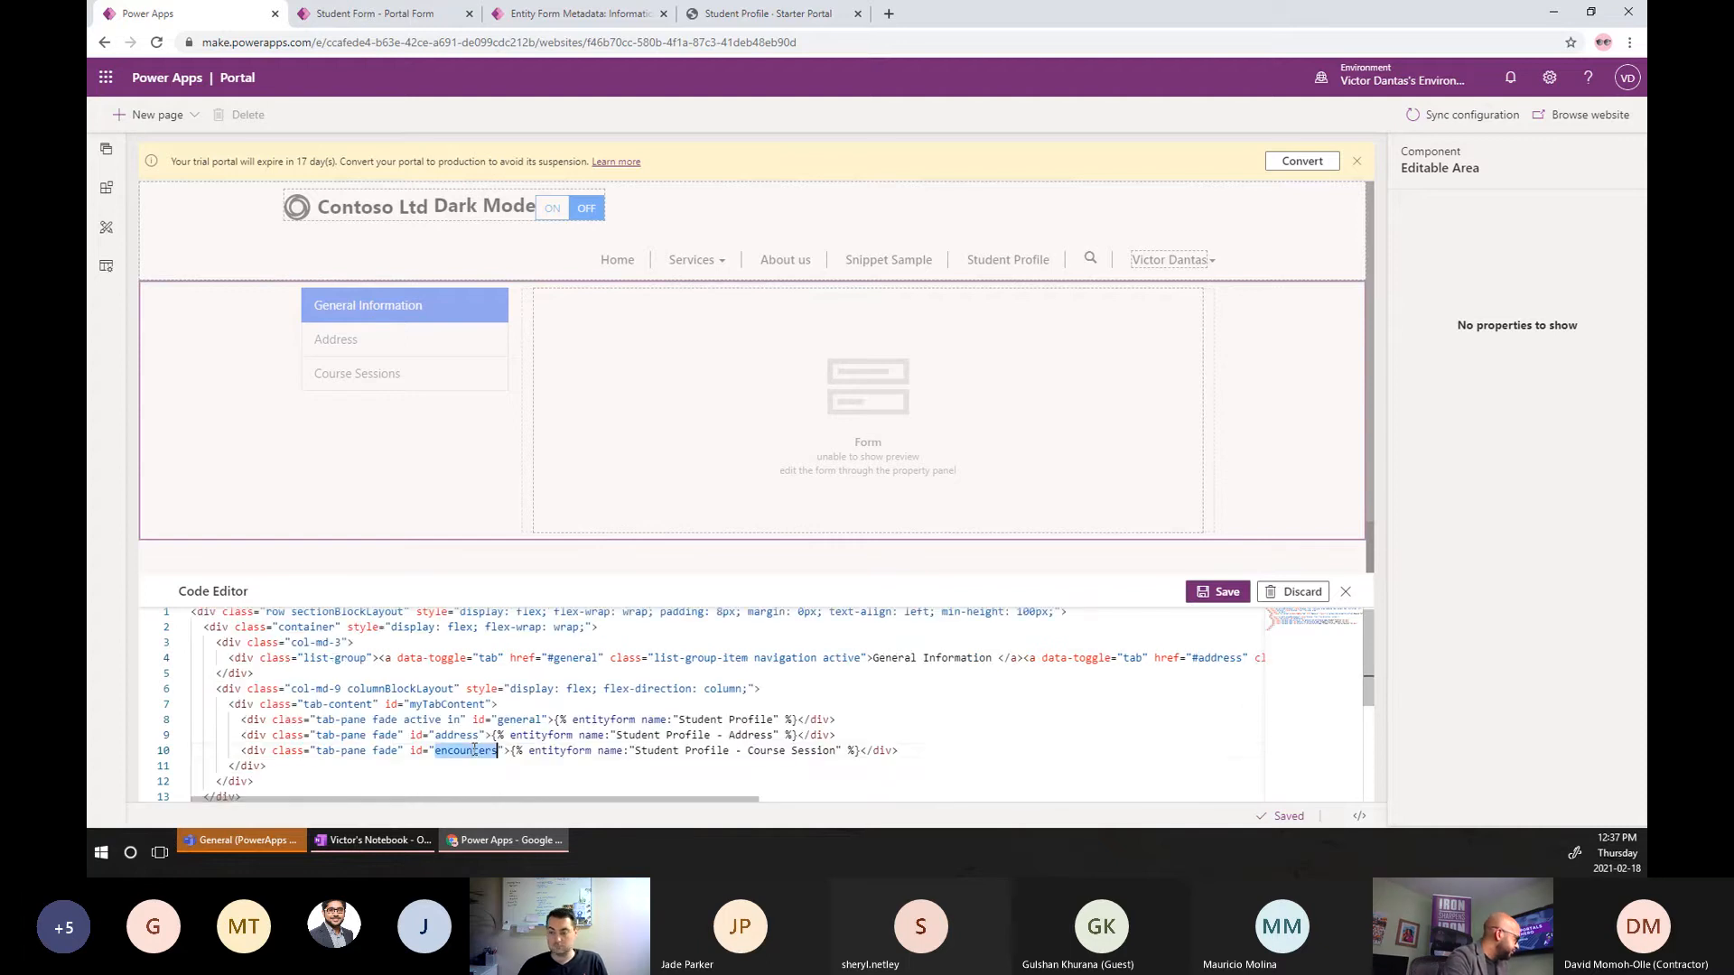
pyautogui.hotkey('ctrl', 'v')
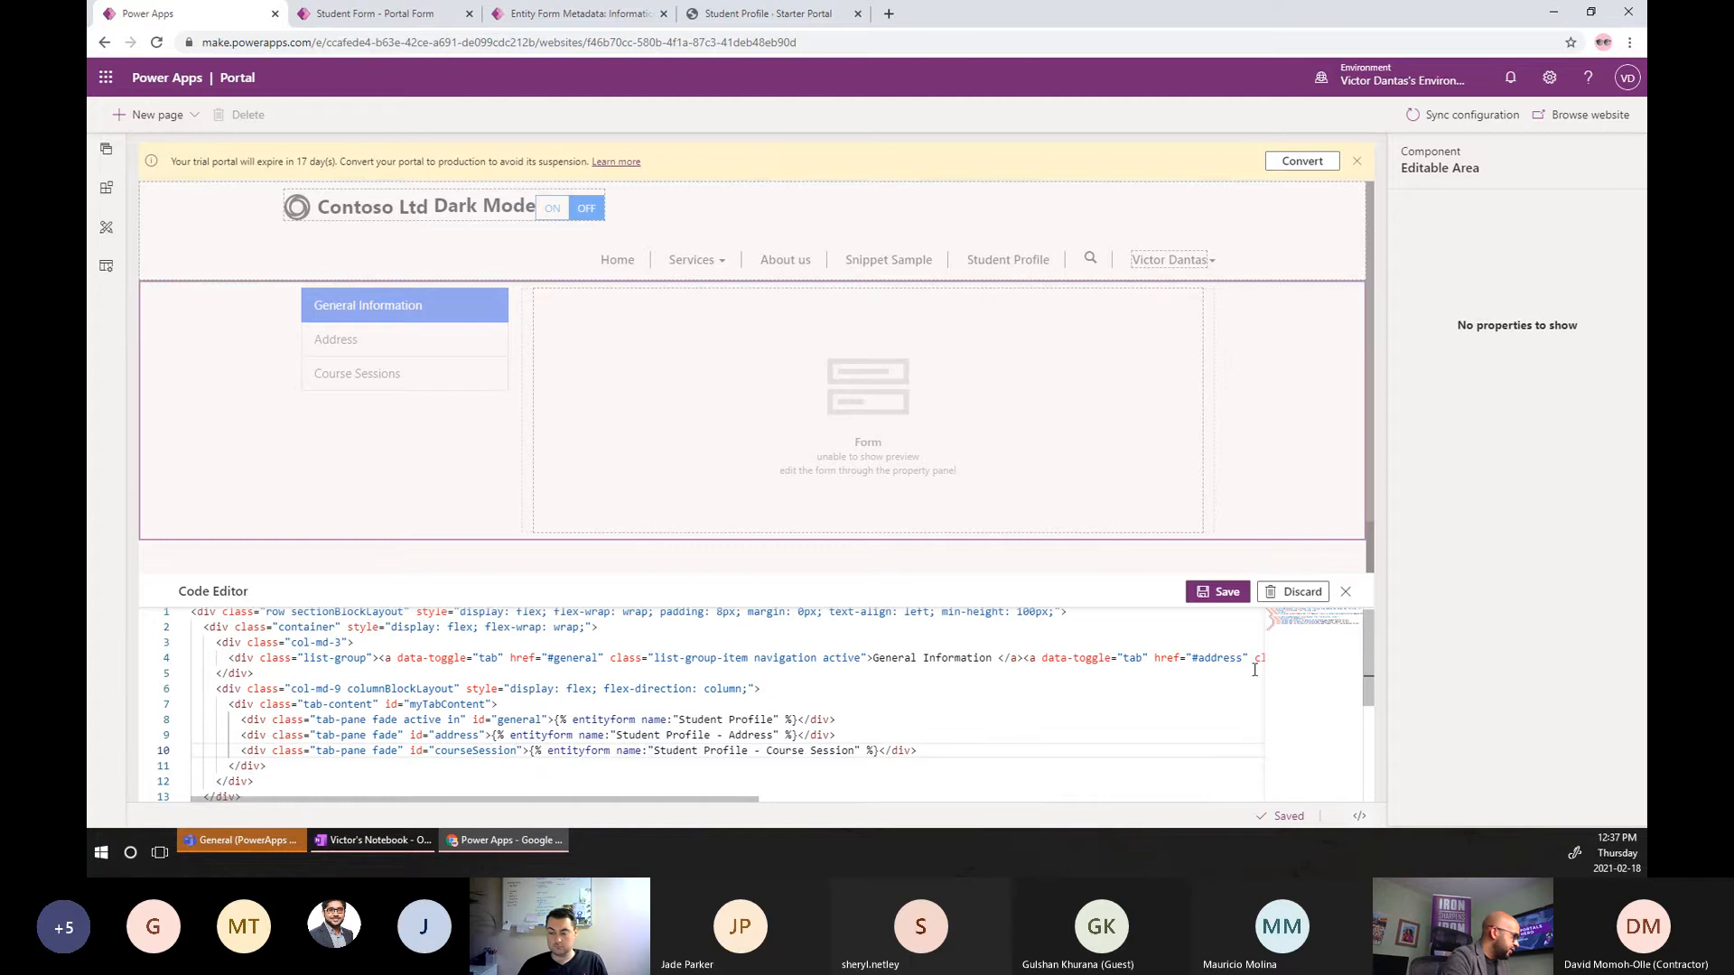
pyautogui.click(1219, 600)
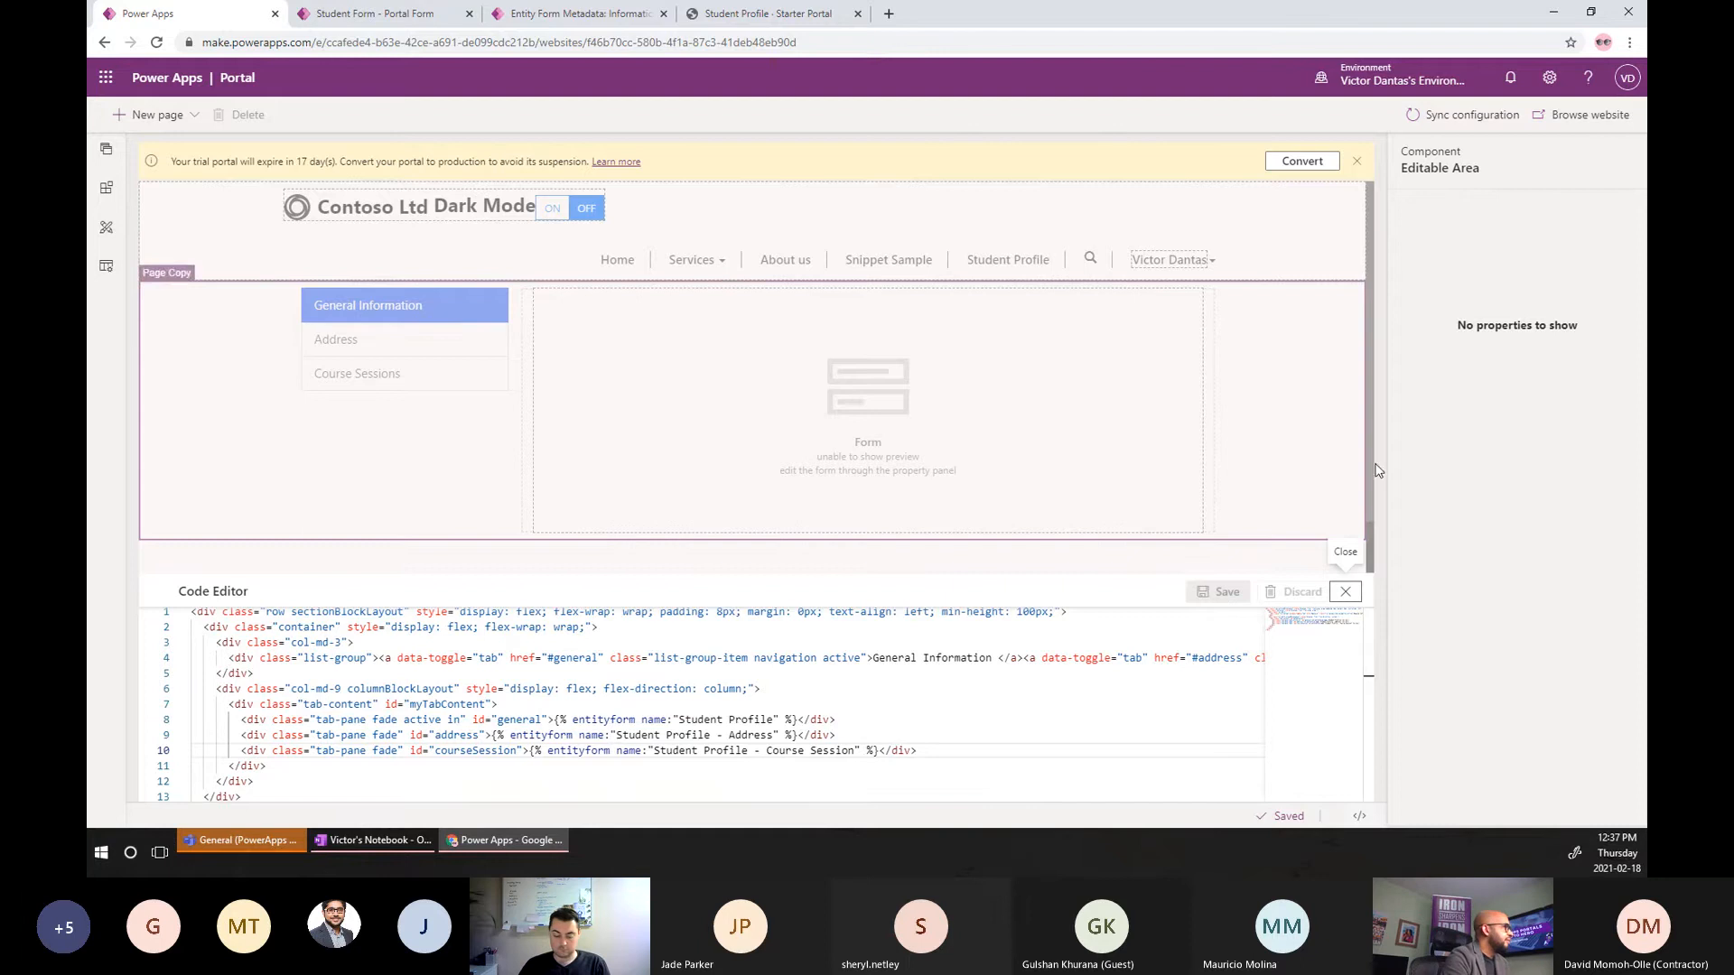
# On the live Student Profile page, adjust the zoom and reload to see the changes.
pyautogui.click(798, 27)
pyautogui.scroll(3, 1434, 334)
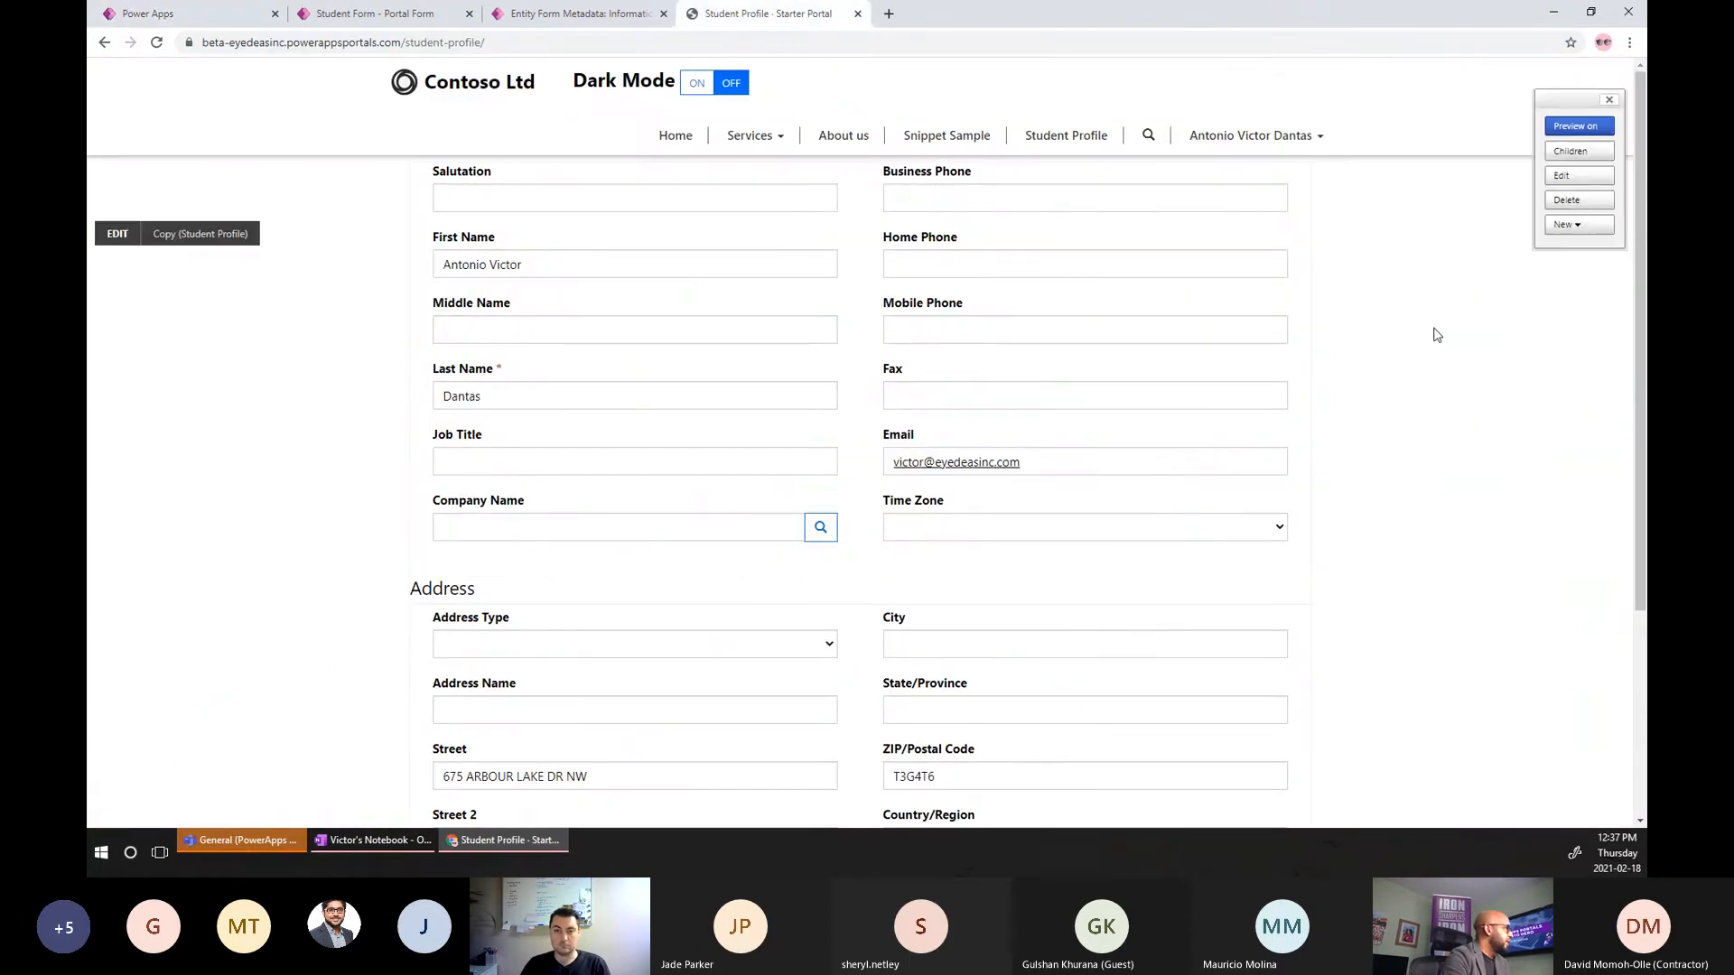
pyautogui.hotkey('ctrl', '+')
pyautogui.hotkey('ctrl', '+')
pyautogui.hotkey('ctrl', '+')
pyautogui.hotkey('ctrl', '+')
pyautogui.hotkey('ctrl', '+')
pyautogui.hotkey('ctrl', '+')
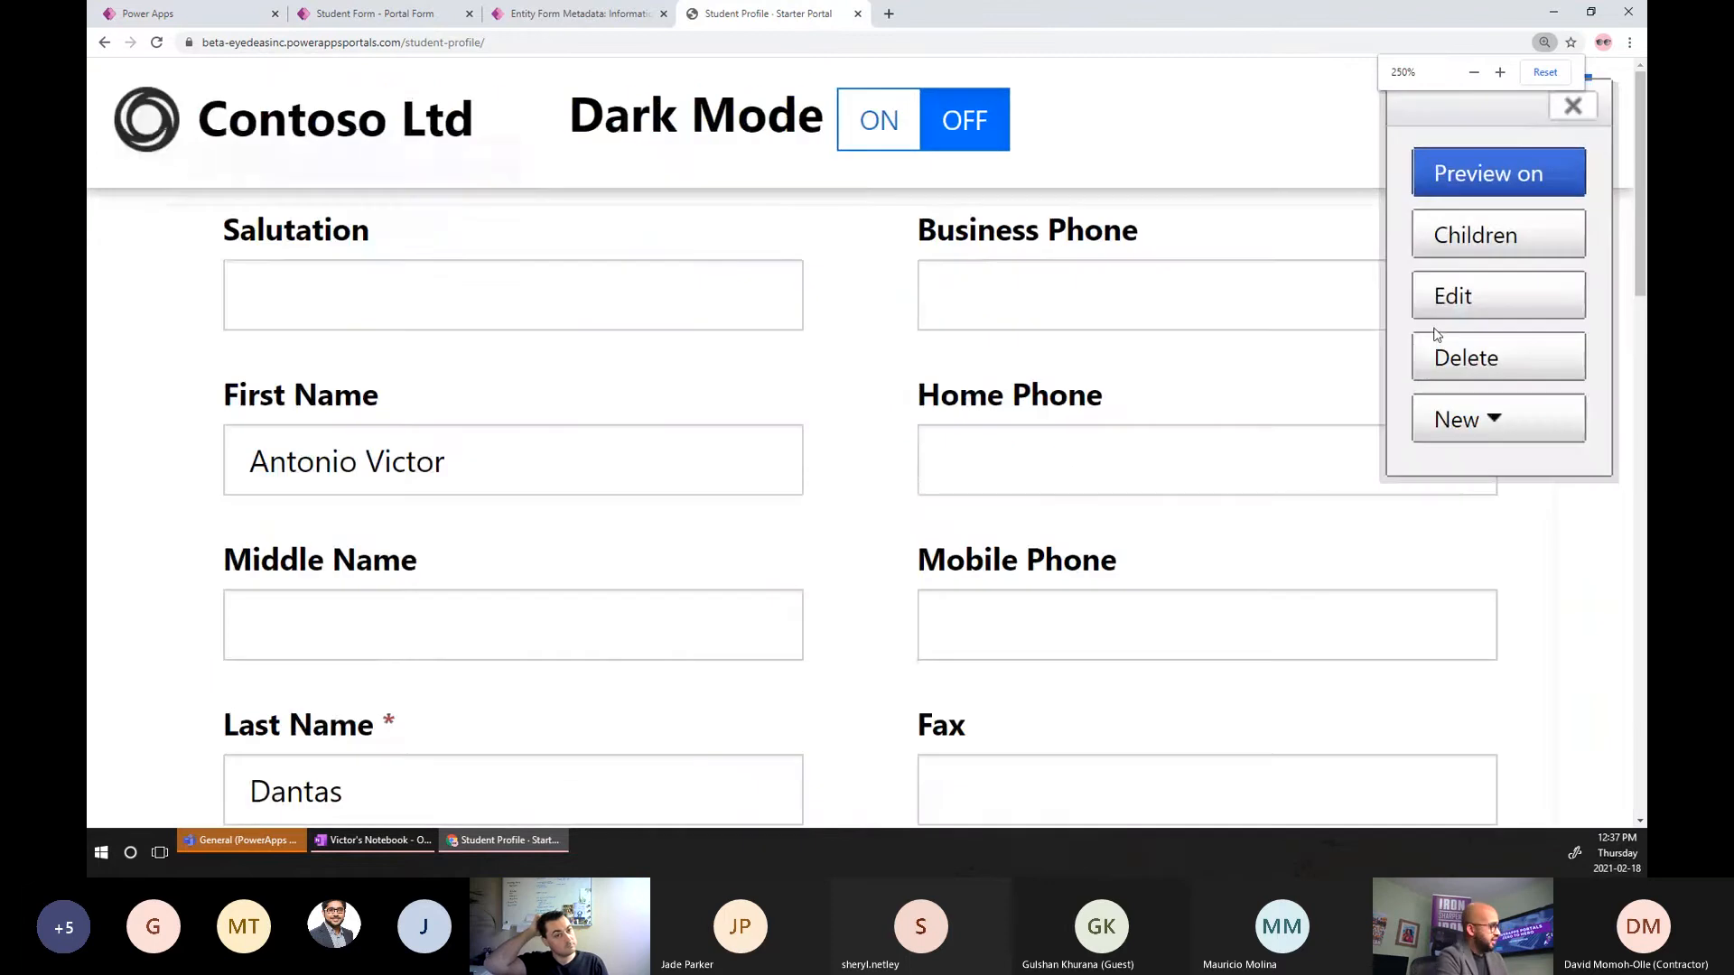
pyautogui.hotkey('ctrl', '-')
pyautogui.hotkey('ctrl', '-')
pyautogui.hotkey('ctrl', '-')
pyautogui.hotkey('ctrl', '-')
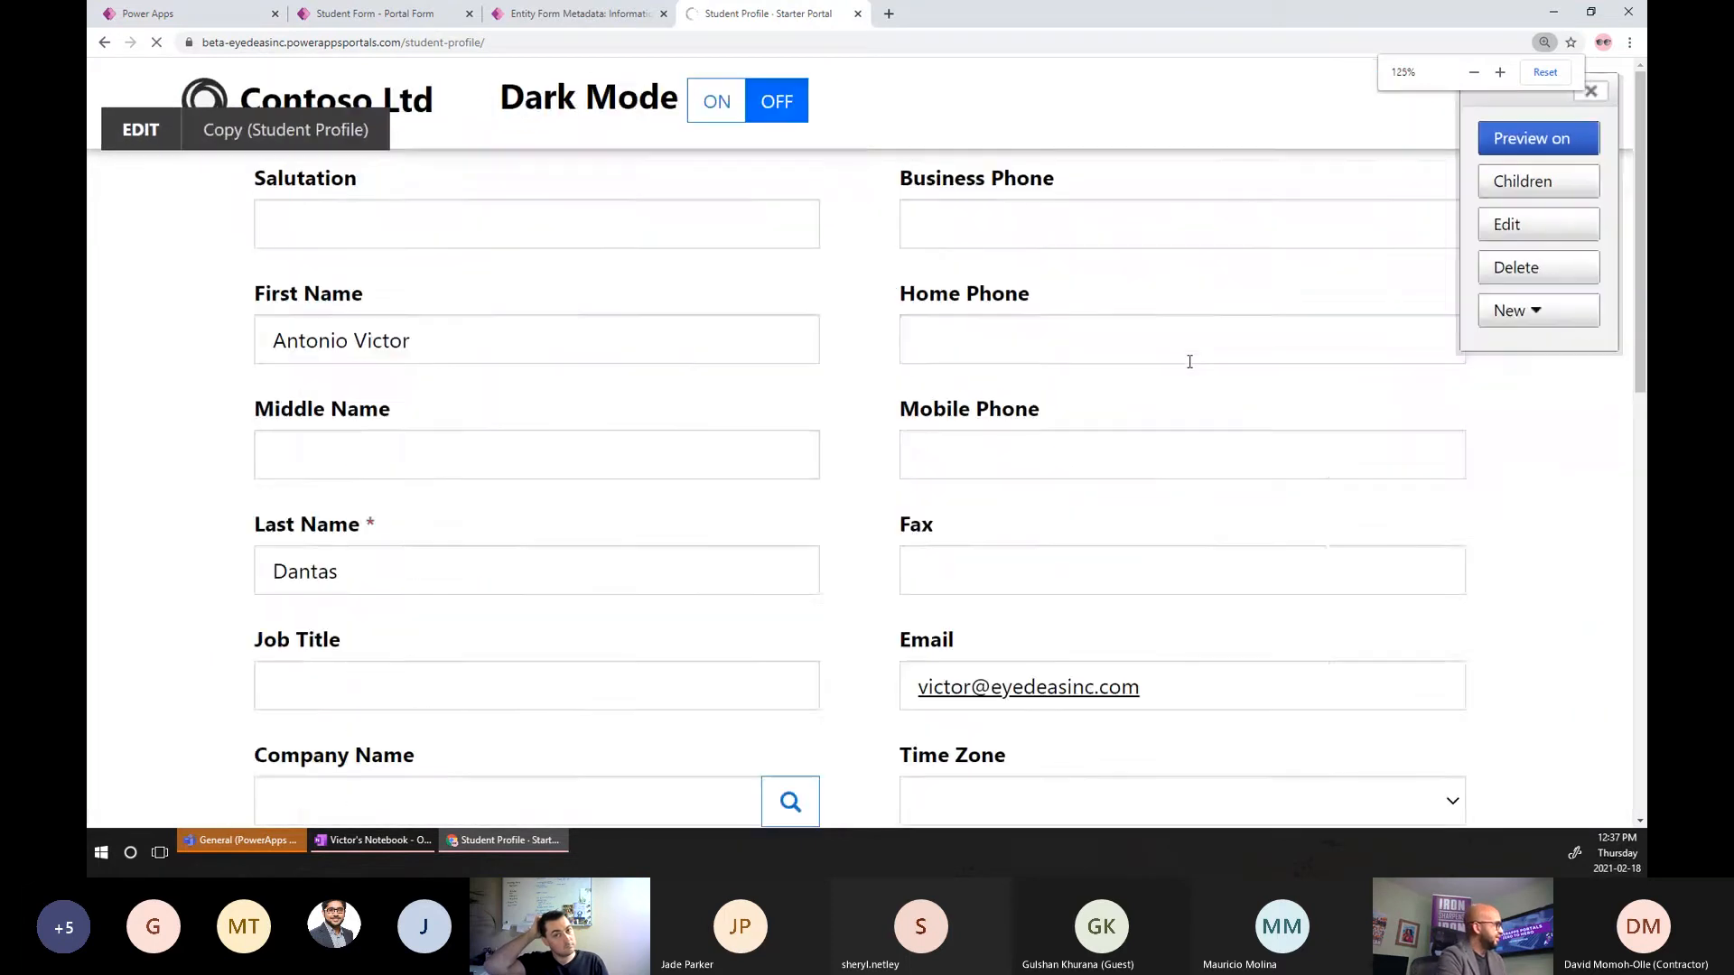
pyautogui.hotkey('ctrl', '-')
pyautogui.hotkey('ctrl', '-')
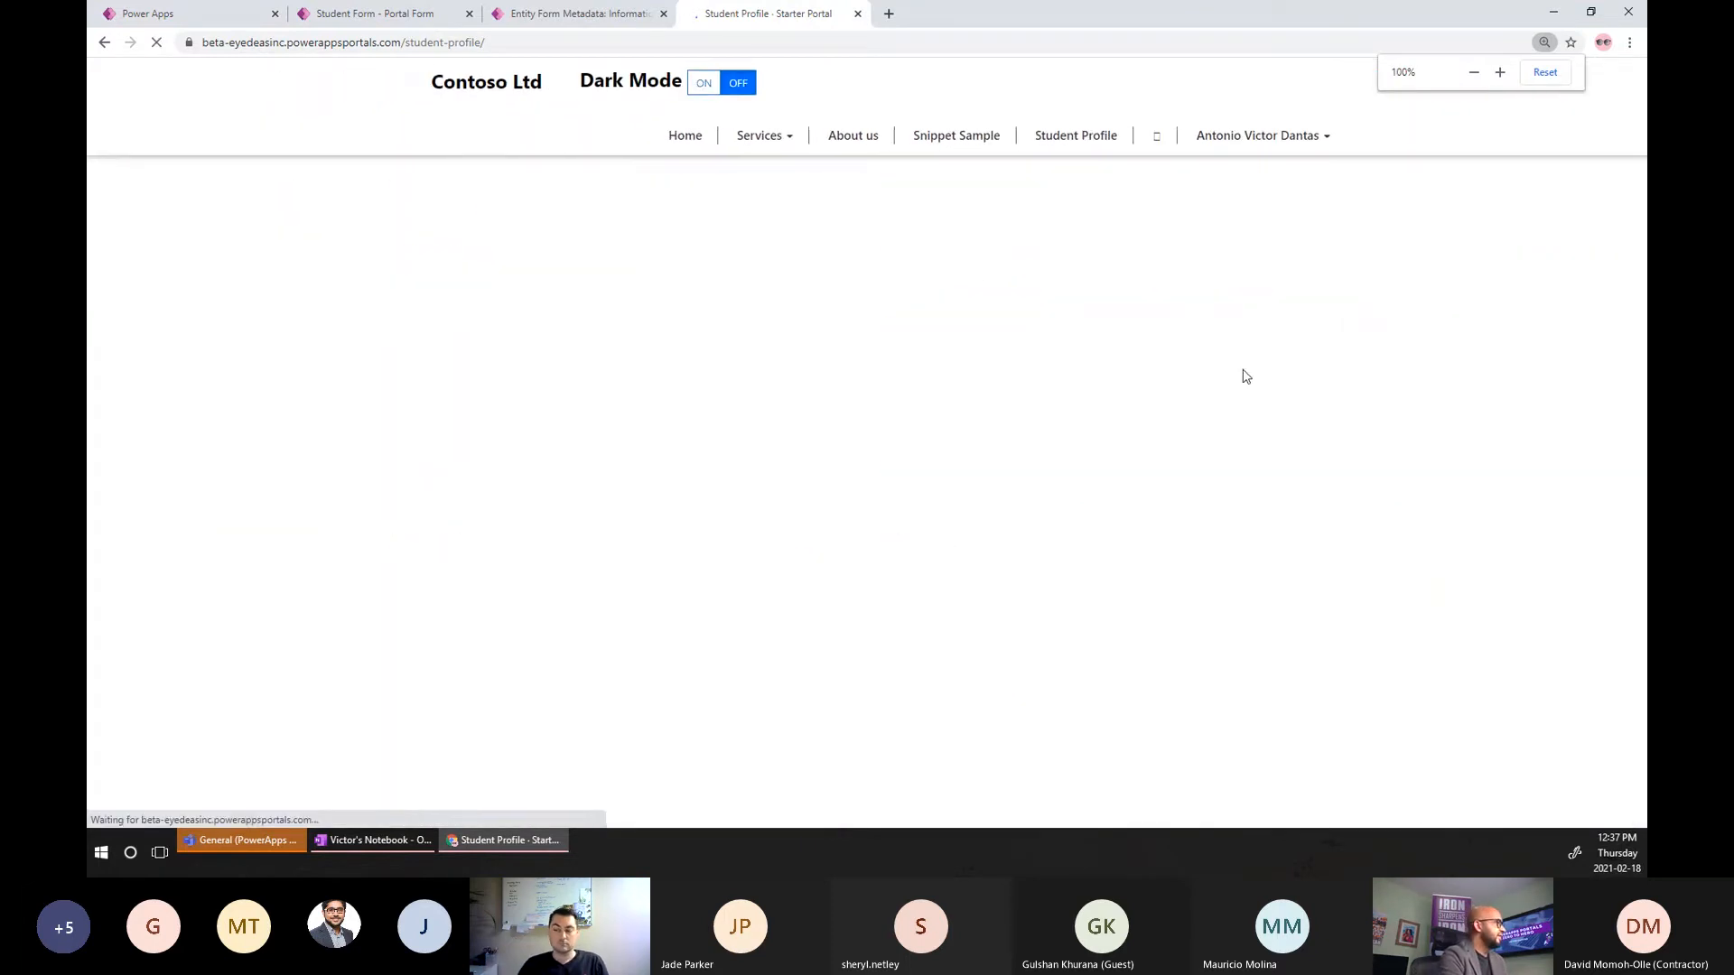
pyautogui.press('F5')
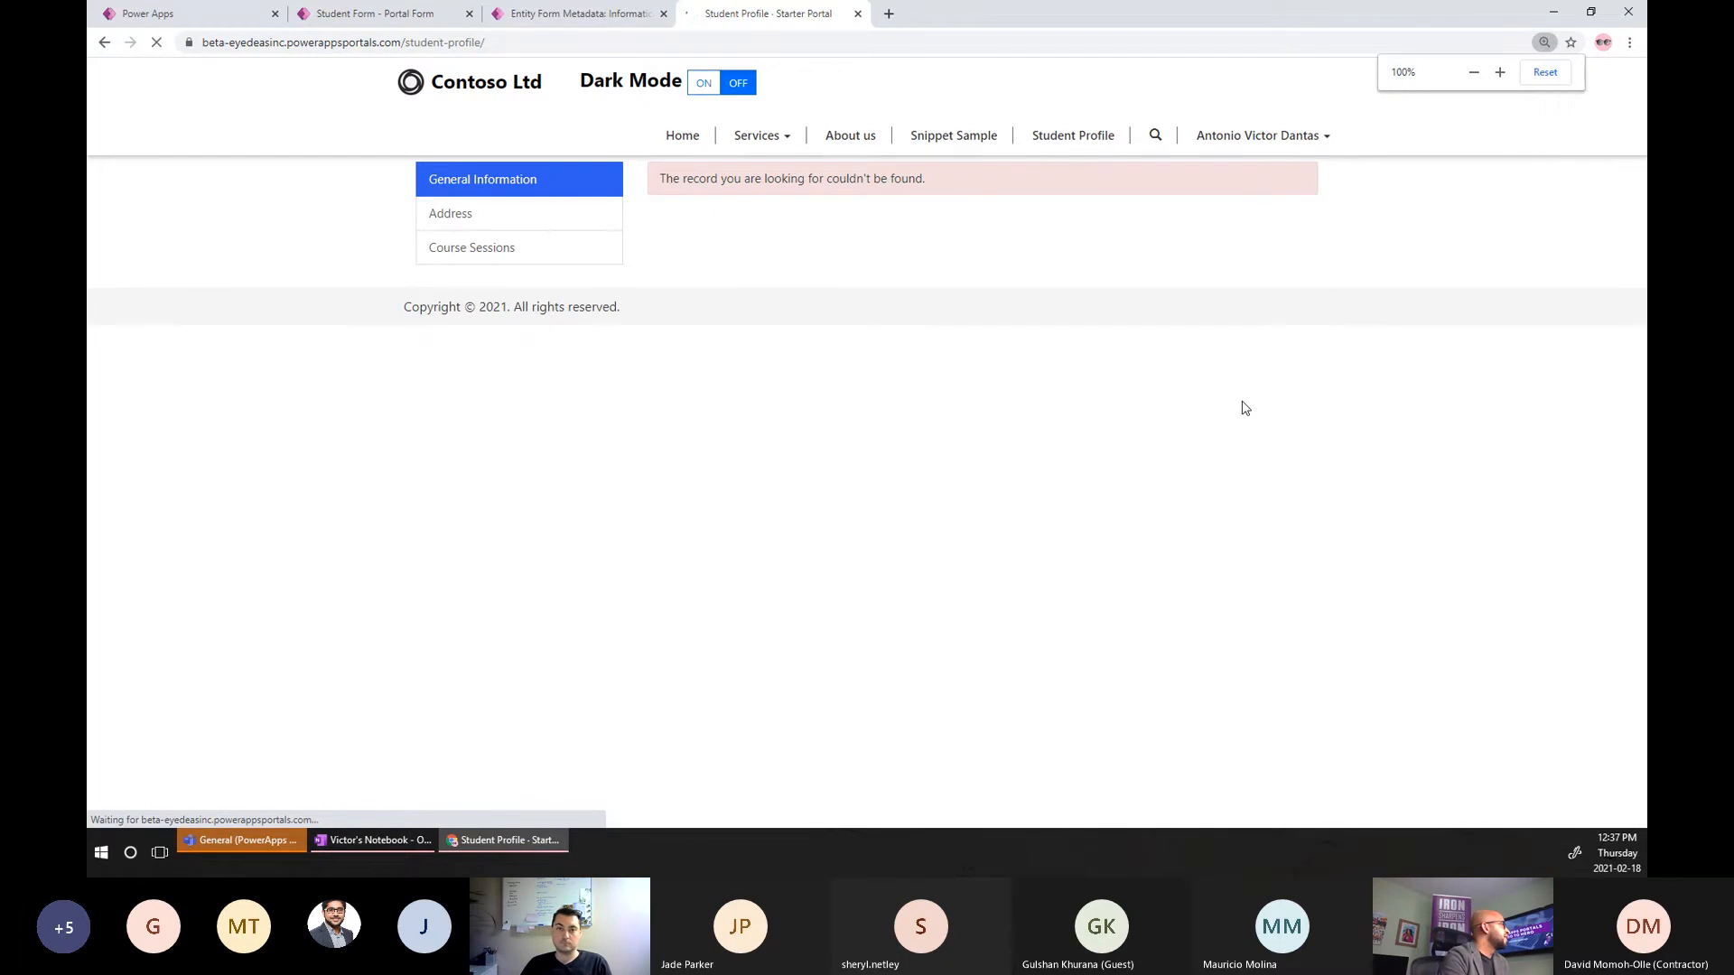
# Check the Course Sessions and General Information tabs, then reopen the page code in Portals Studio.
pyautogui.click(554, 265)
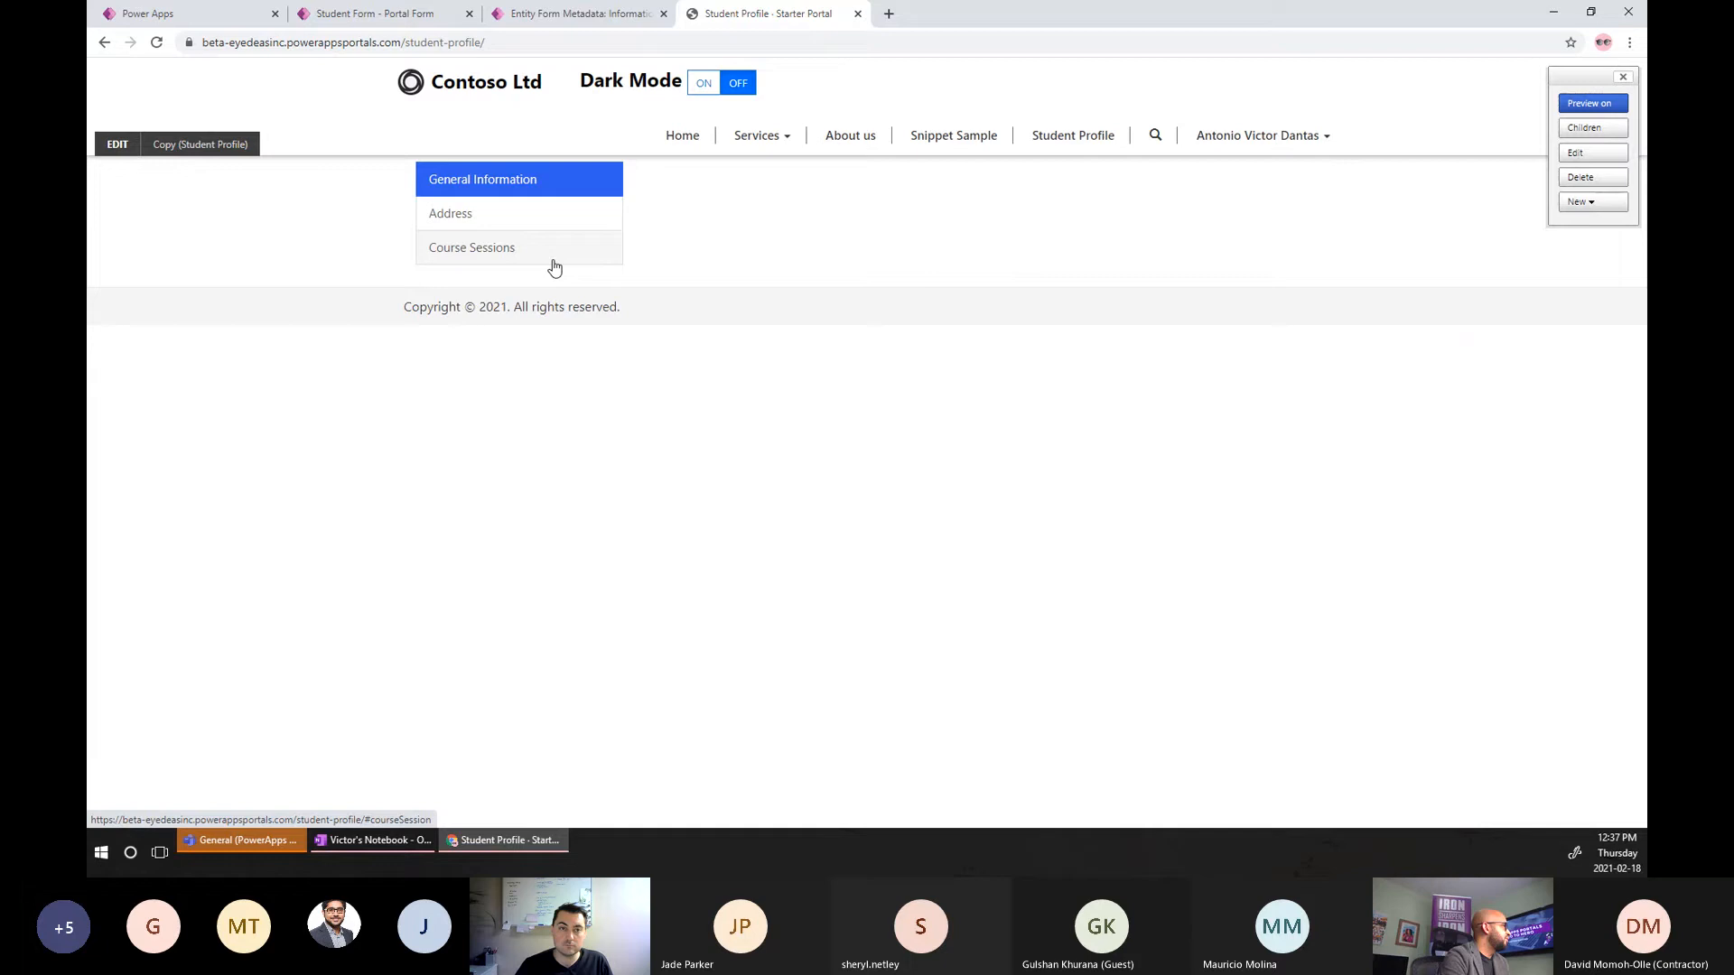
pyautogui.click(555, 182)
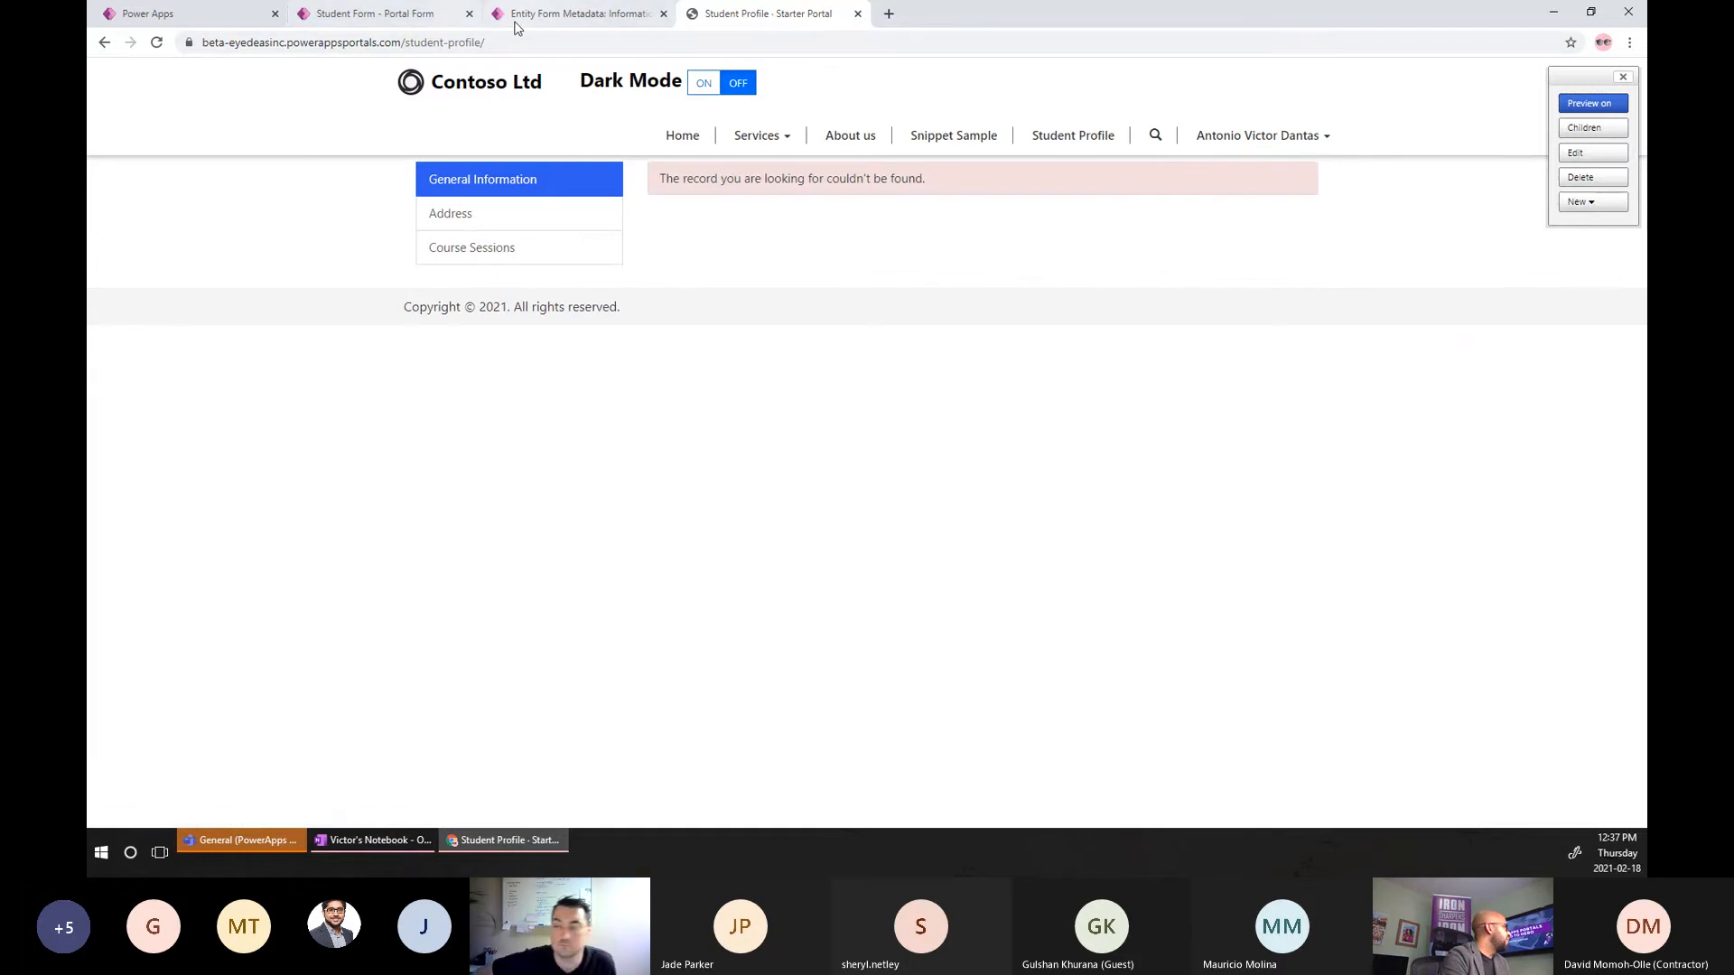
pyautogui.click(203, 18)
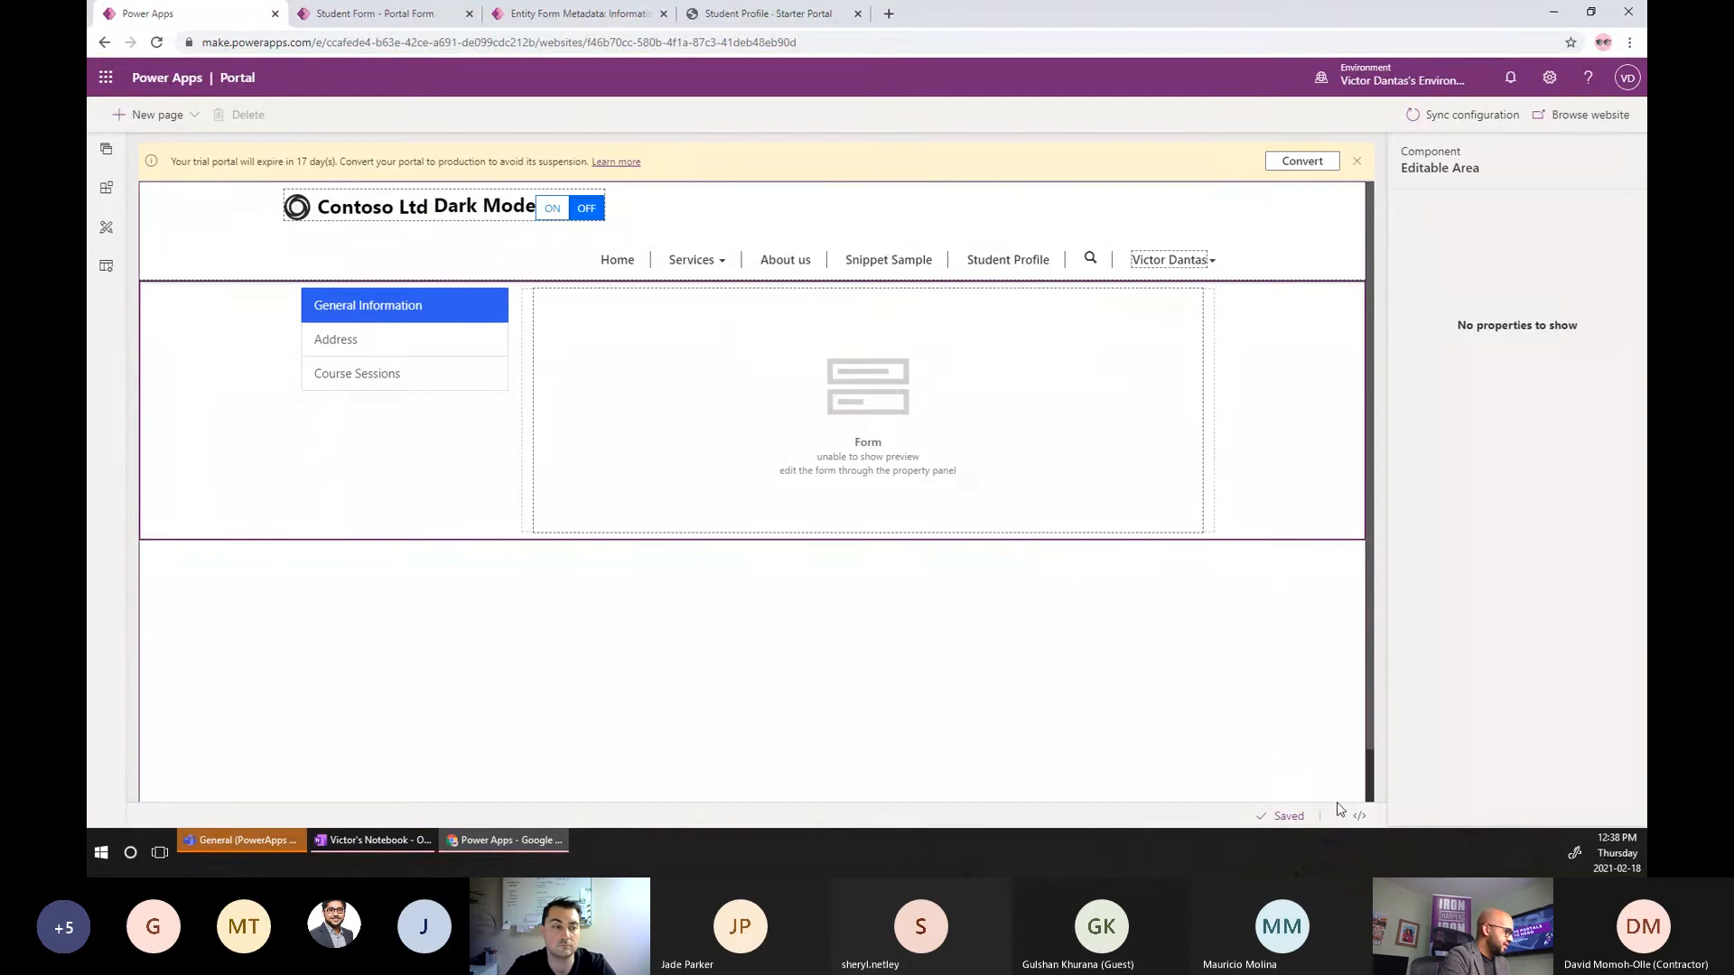
pyautogui.click(1359, 817)
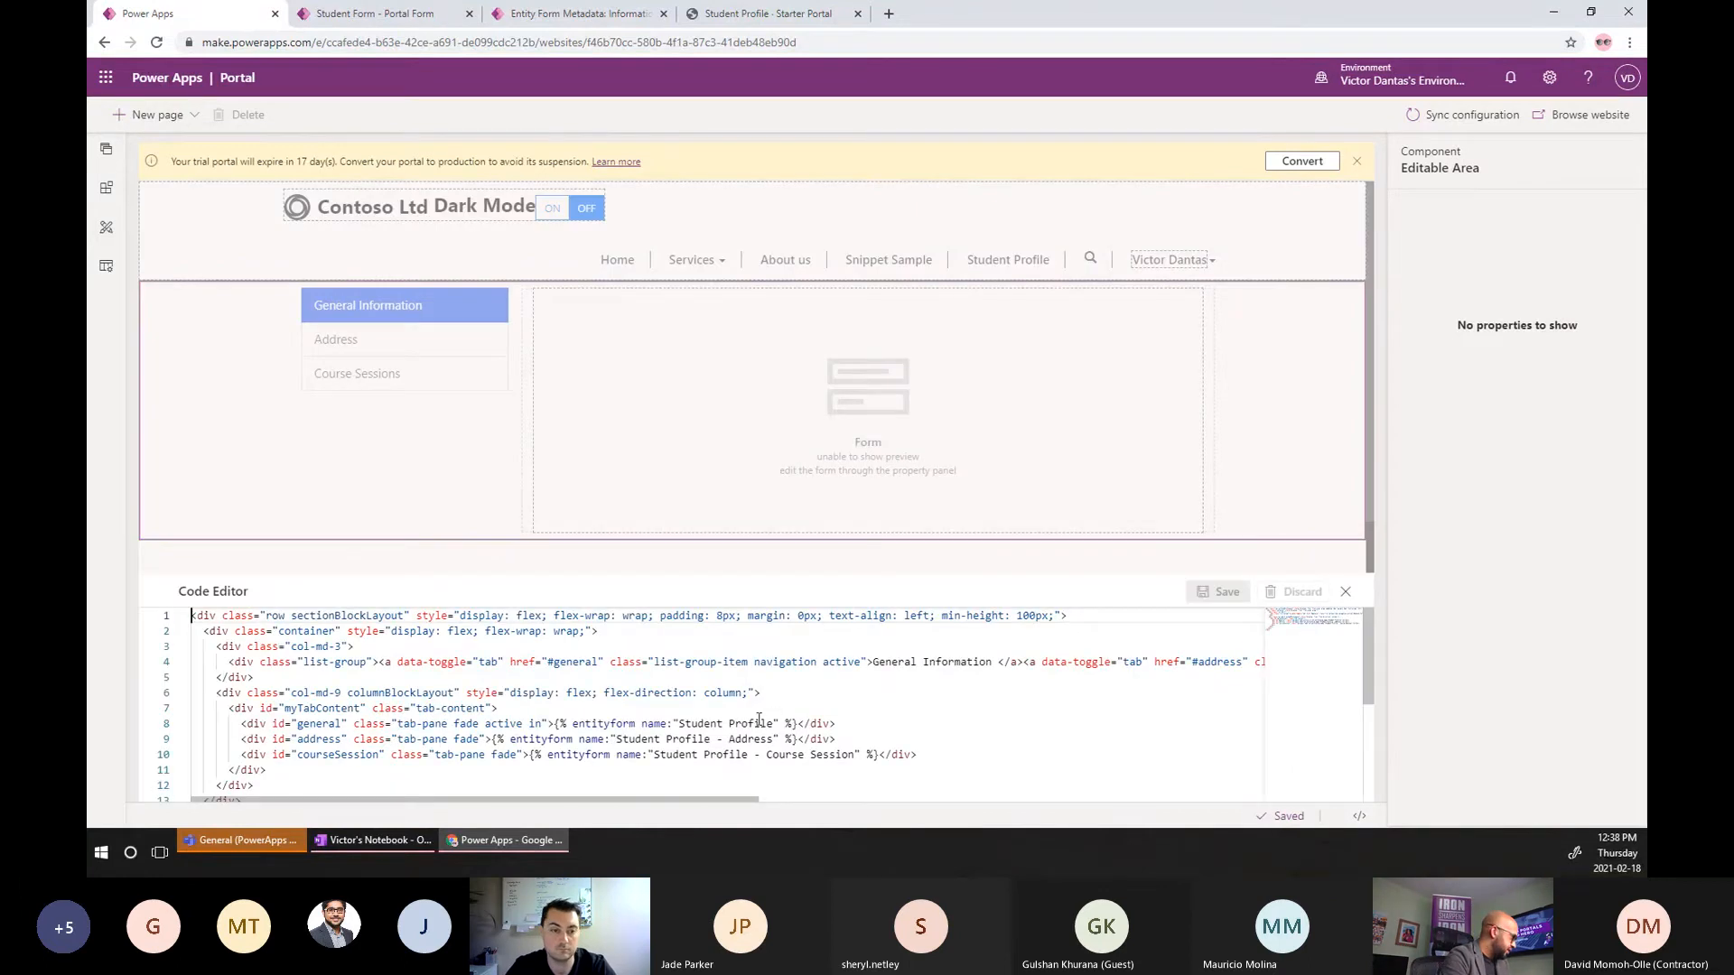
# Inspect the entityform tags, then open the gridCourseSessions Subgrid metadata record in Portal Management.
pyautogui.click(759, 723)
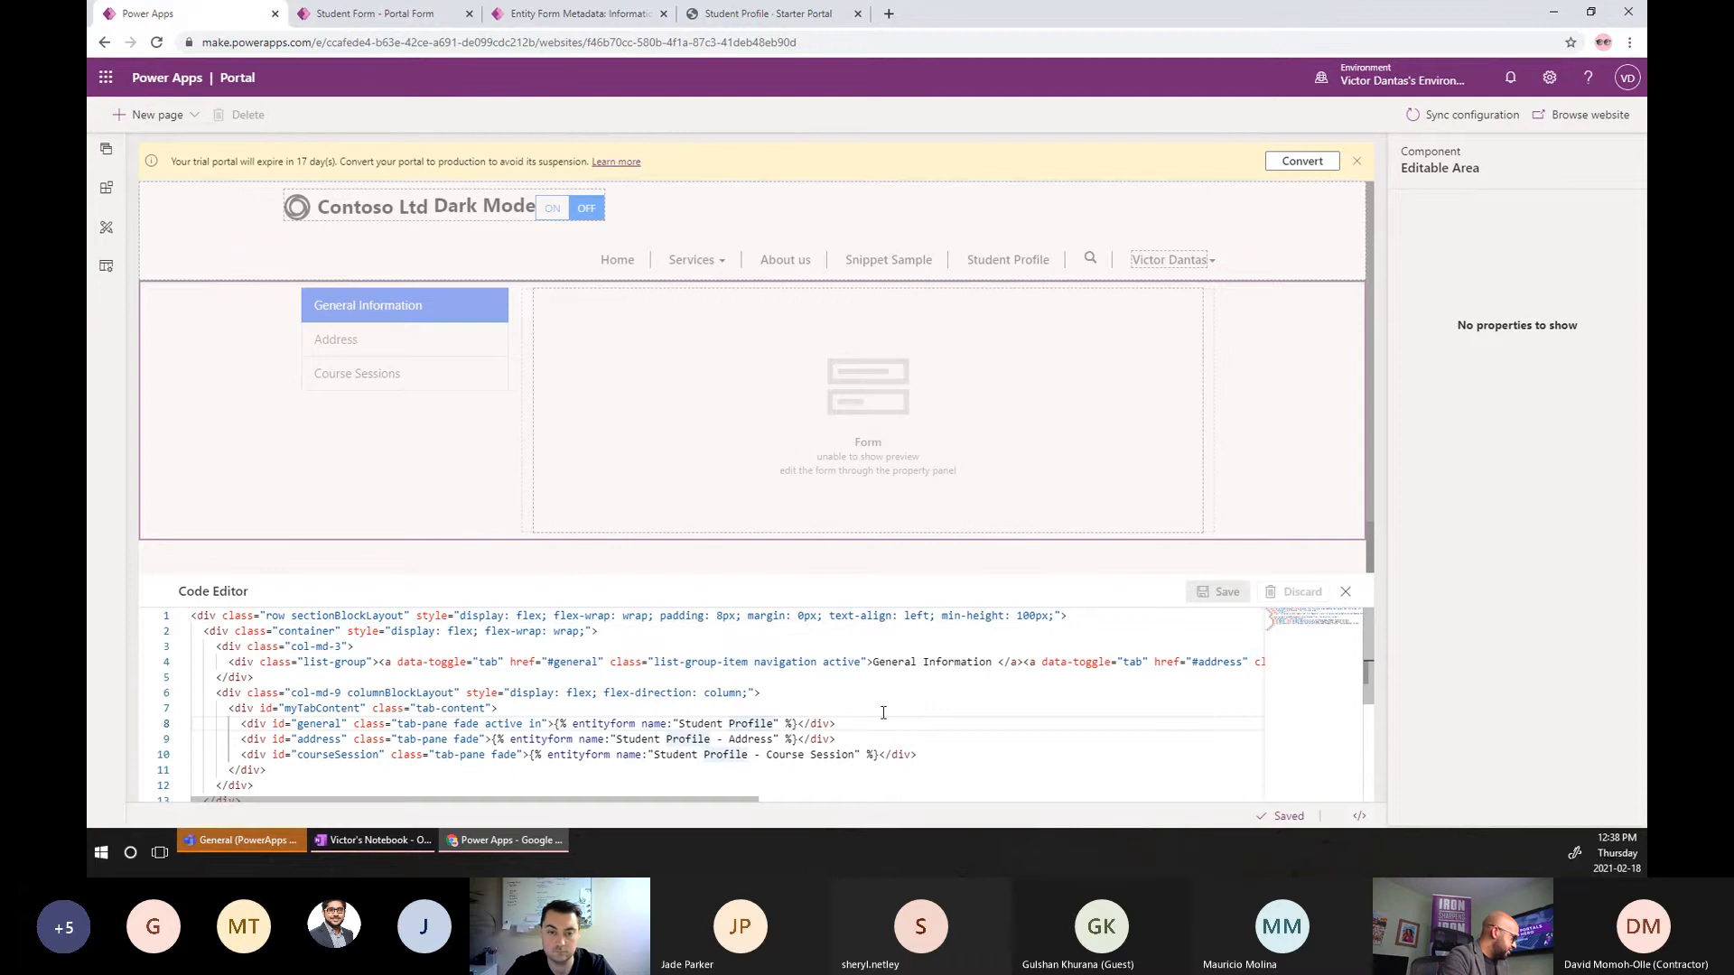
pyautogui.scroll(-1, 883, 712)
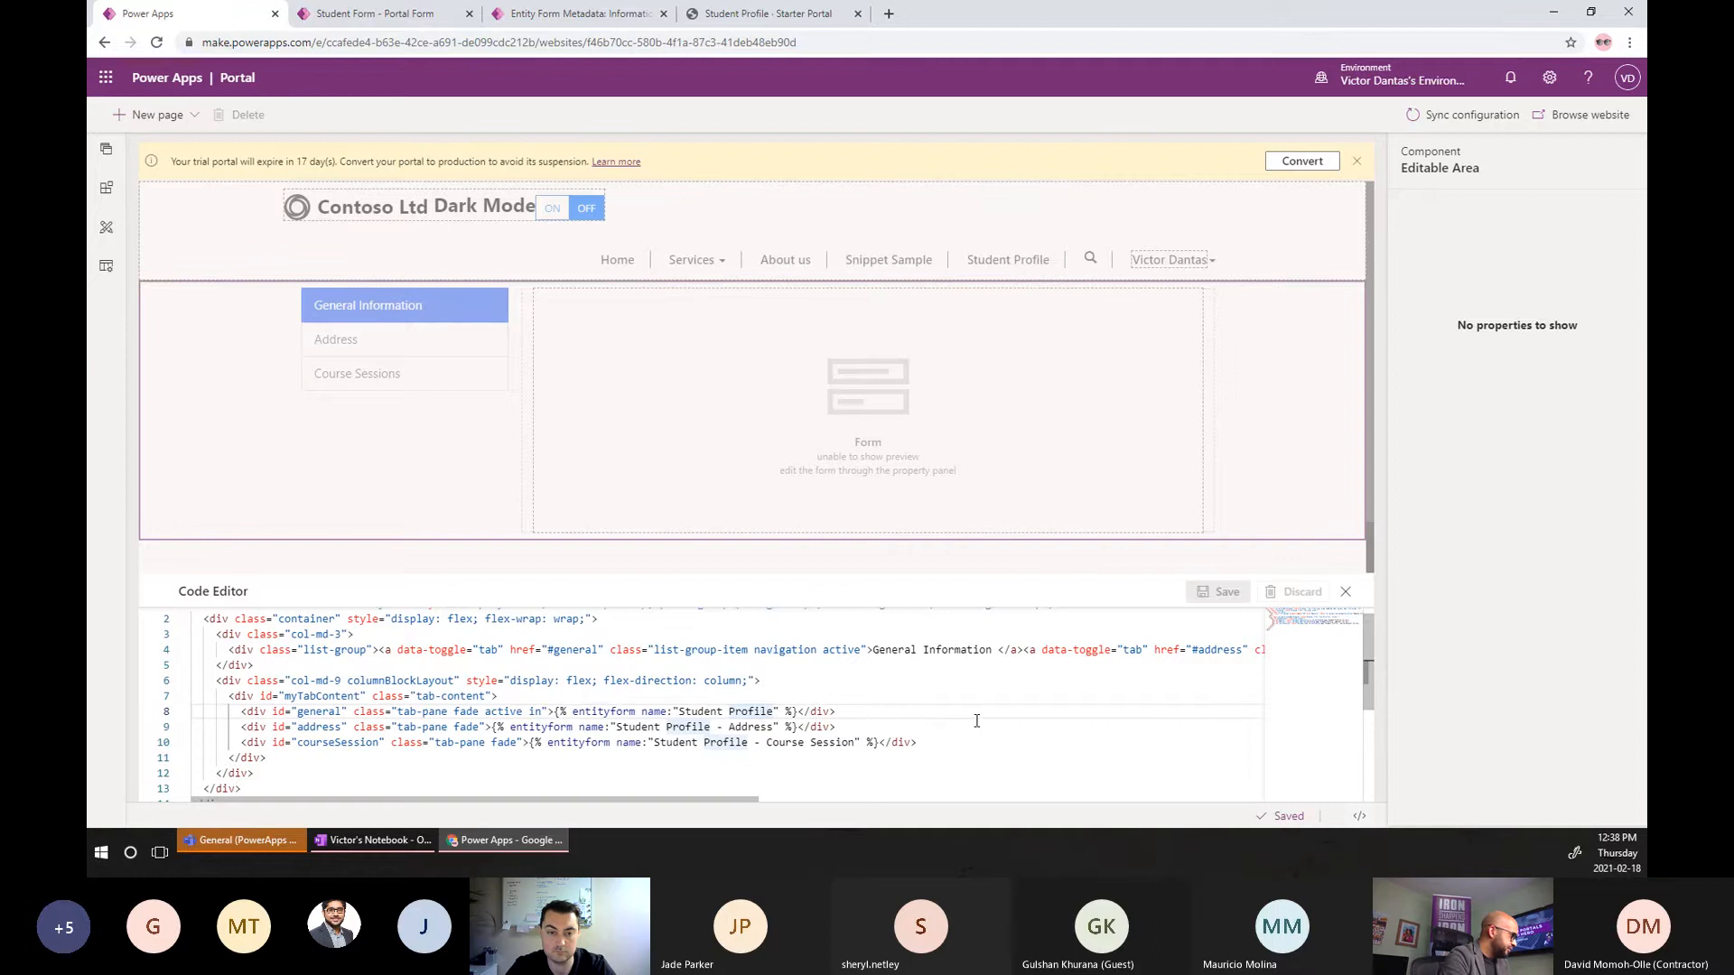
pyautogui.scroll(1, 976, 721)
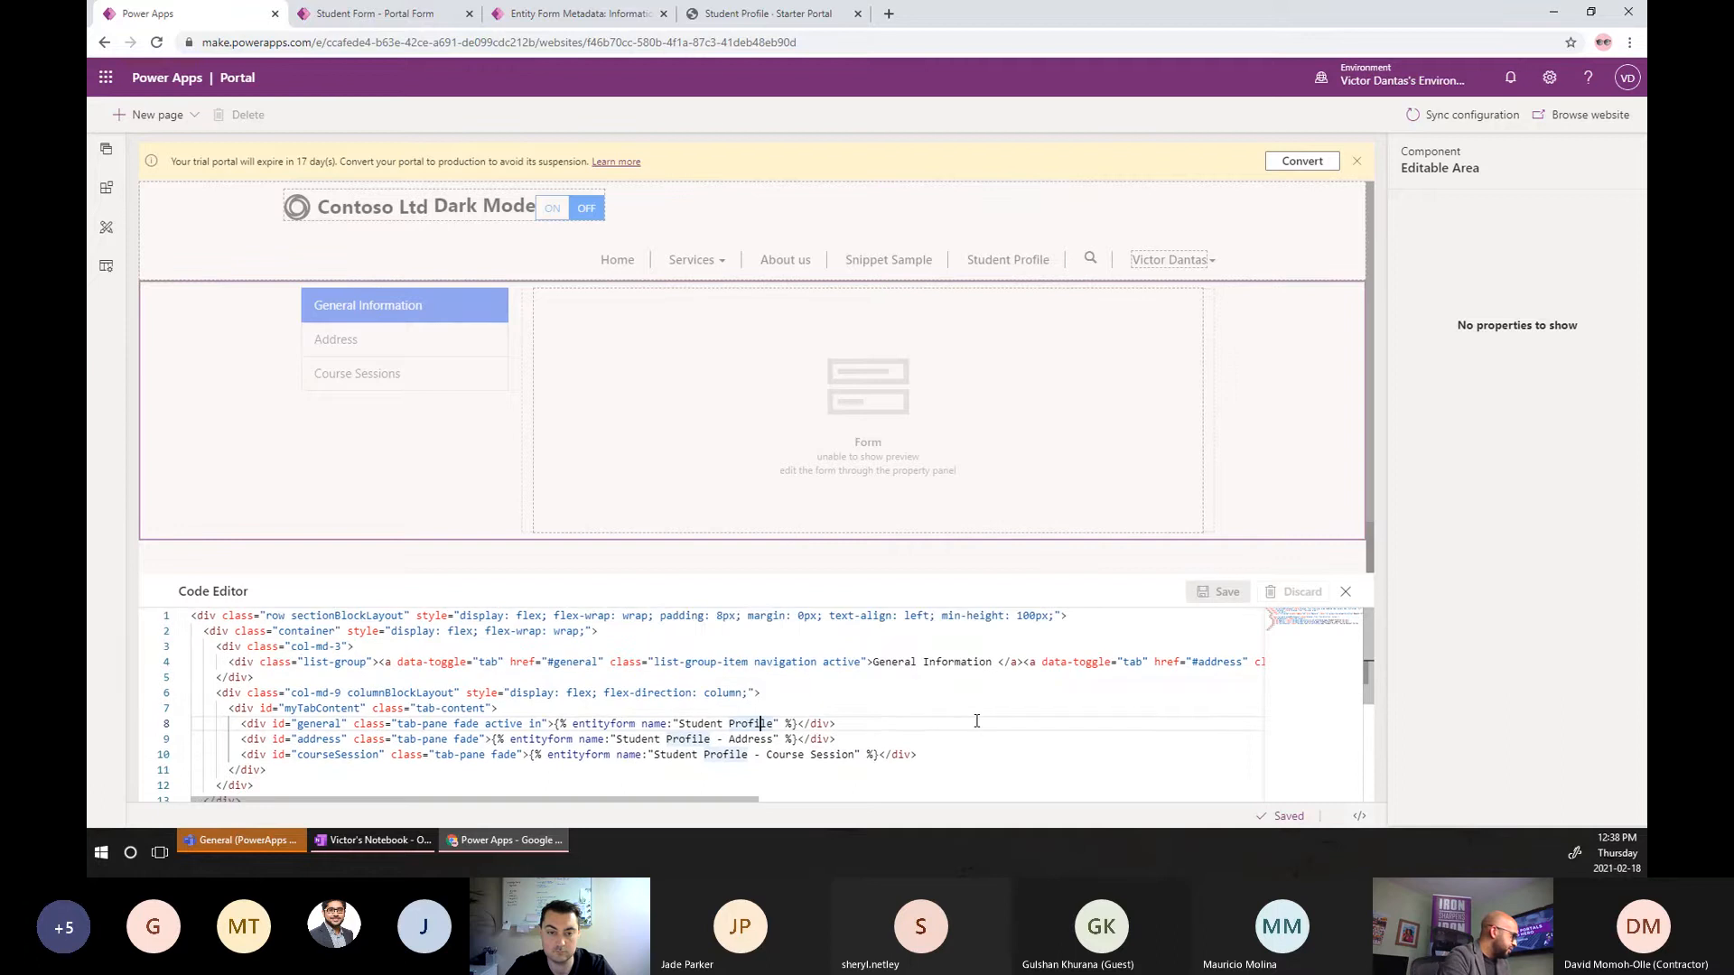
pyautogui.click(436, 20)
pyautogui.click(531, 20)
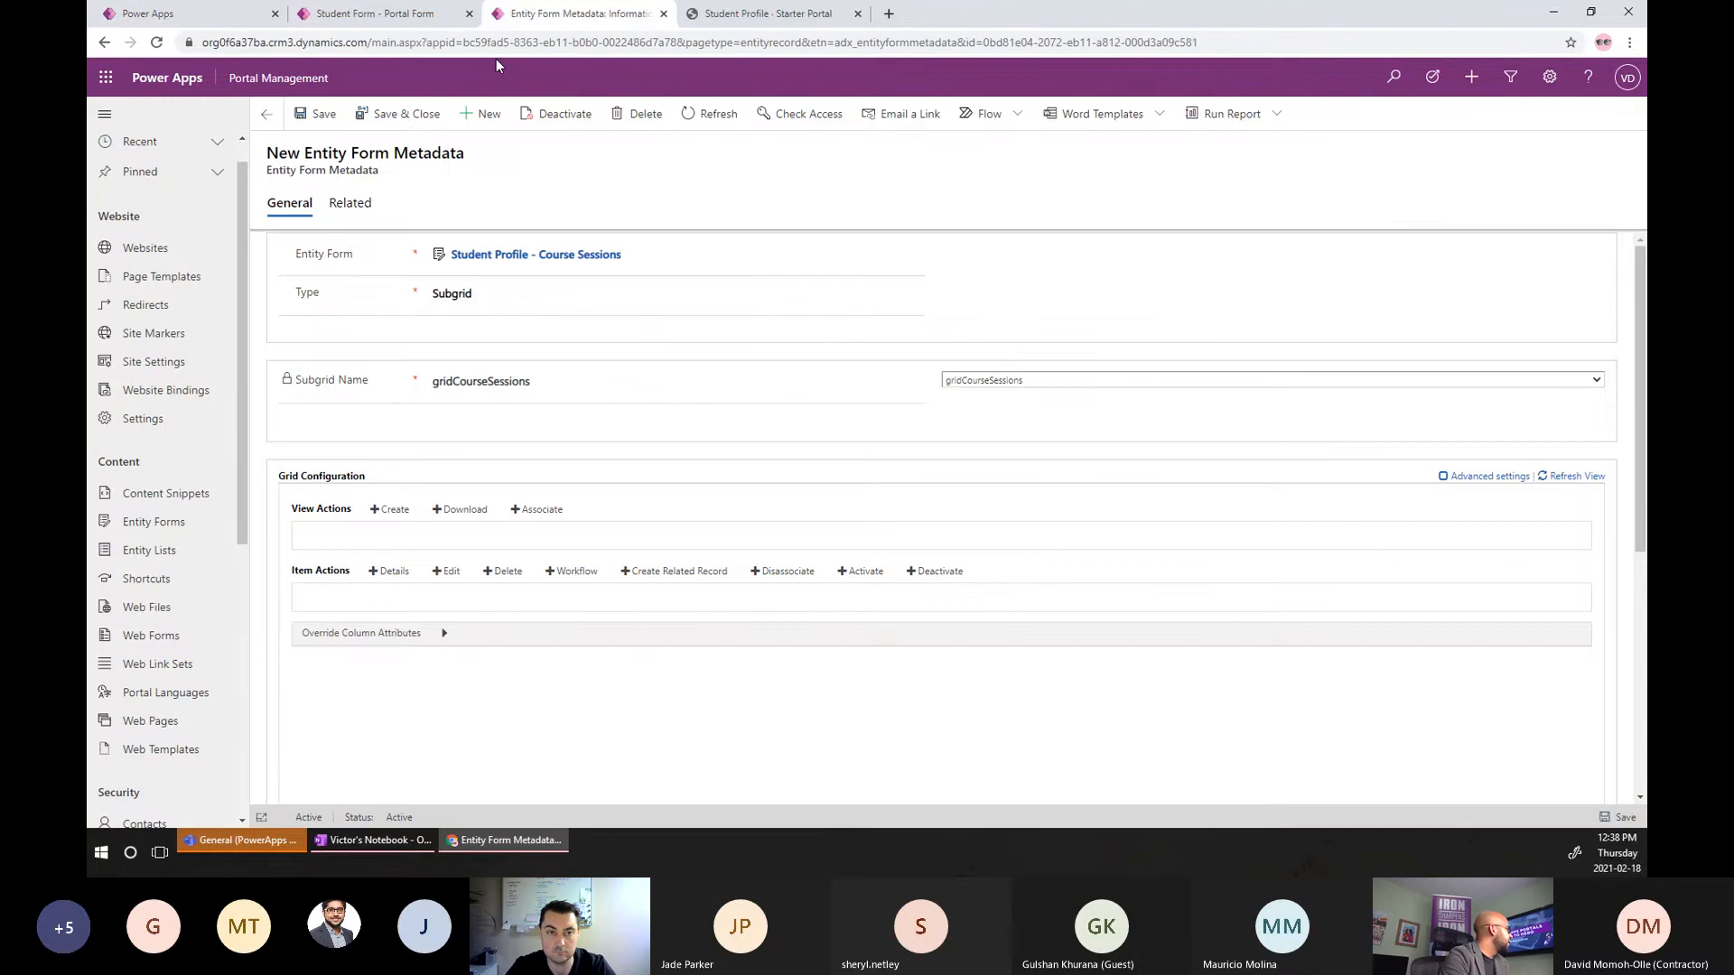
# Change the Student Profile entity form's Record Source Type to Current Portal User and save it.
pyautogui.click(162, 526)
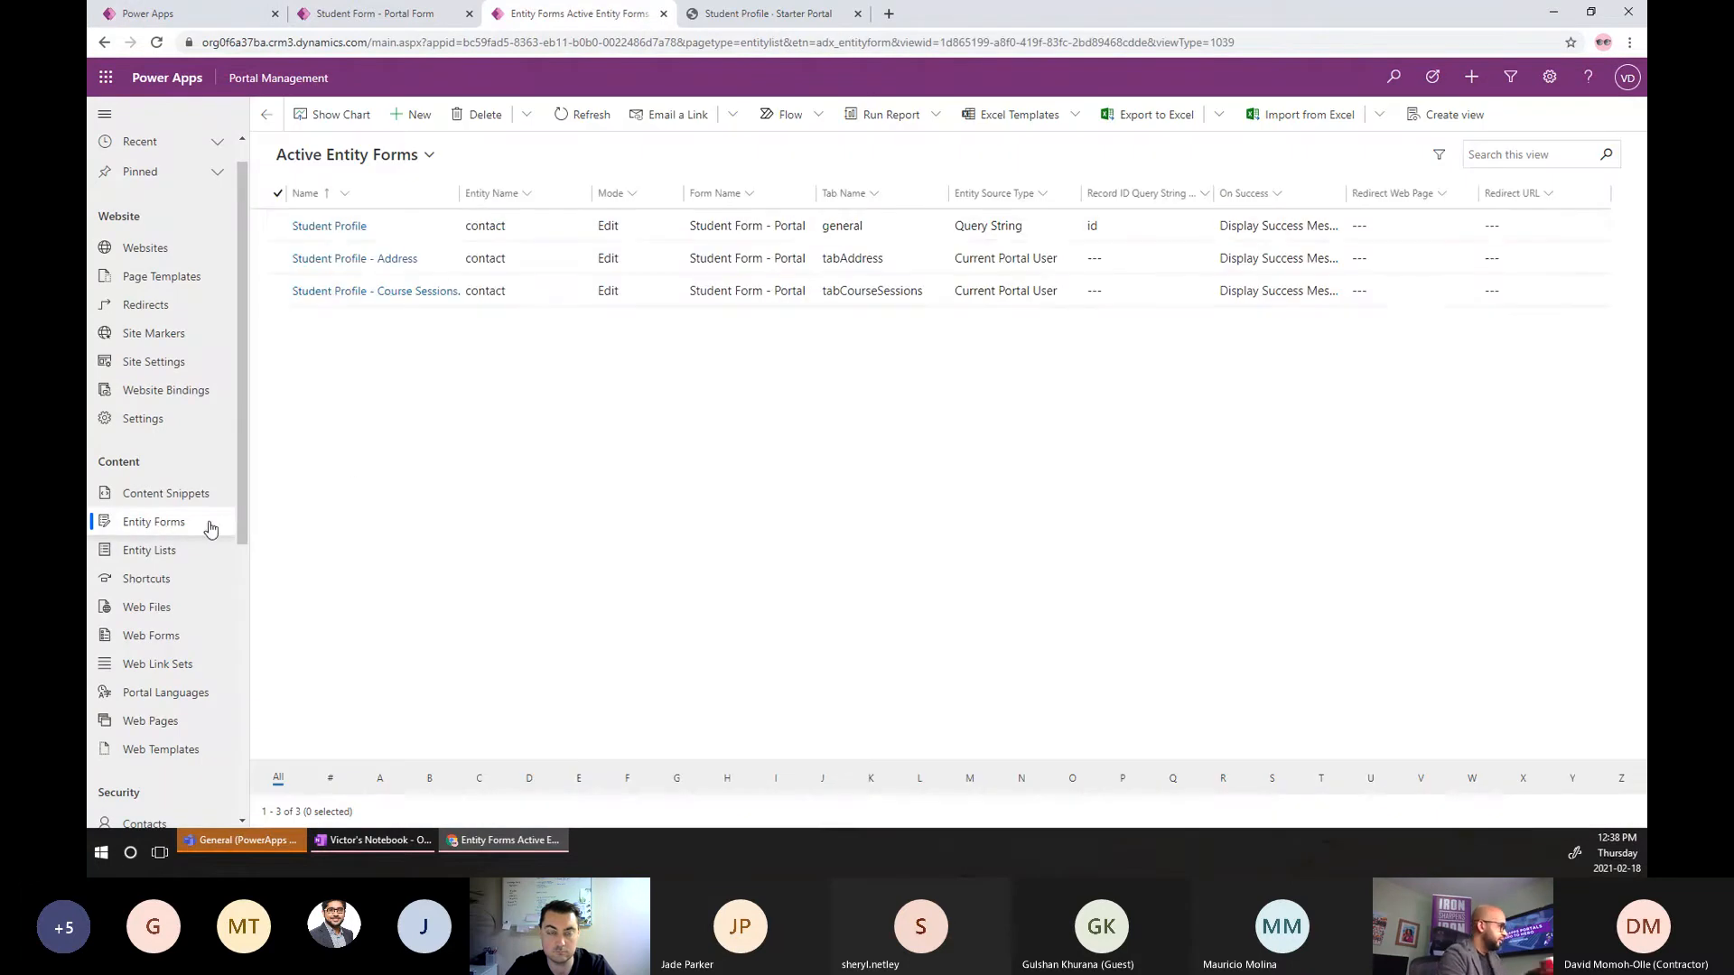
pyautogui.click(350, 237)
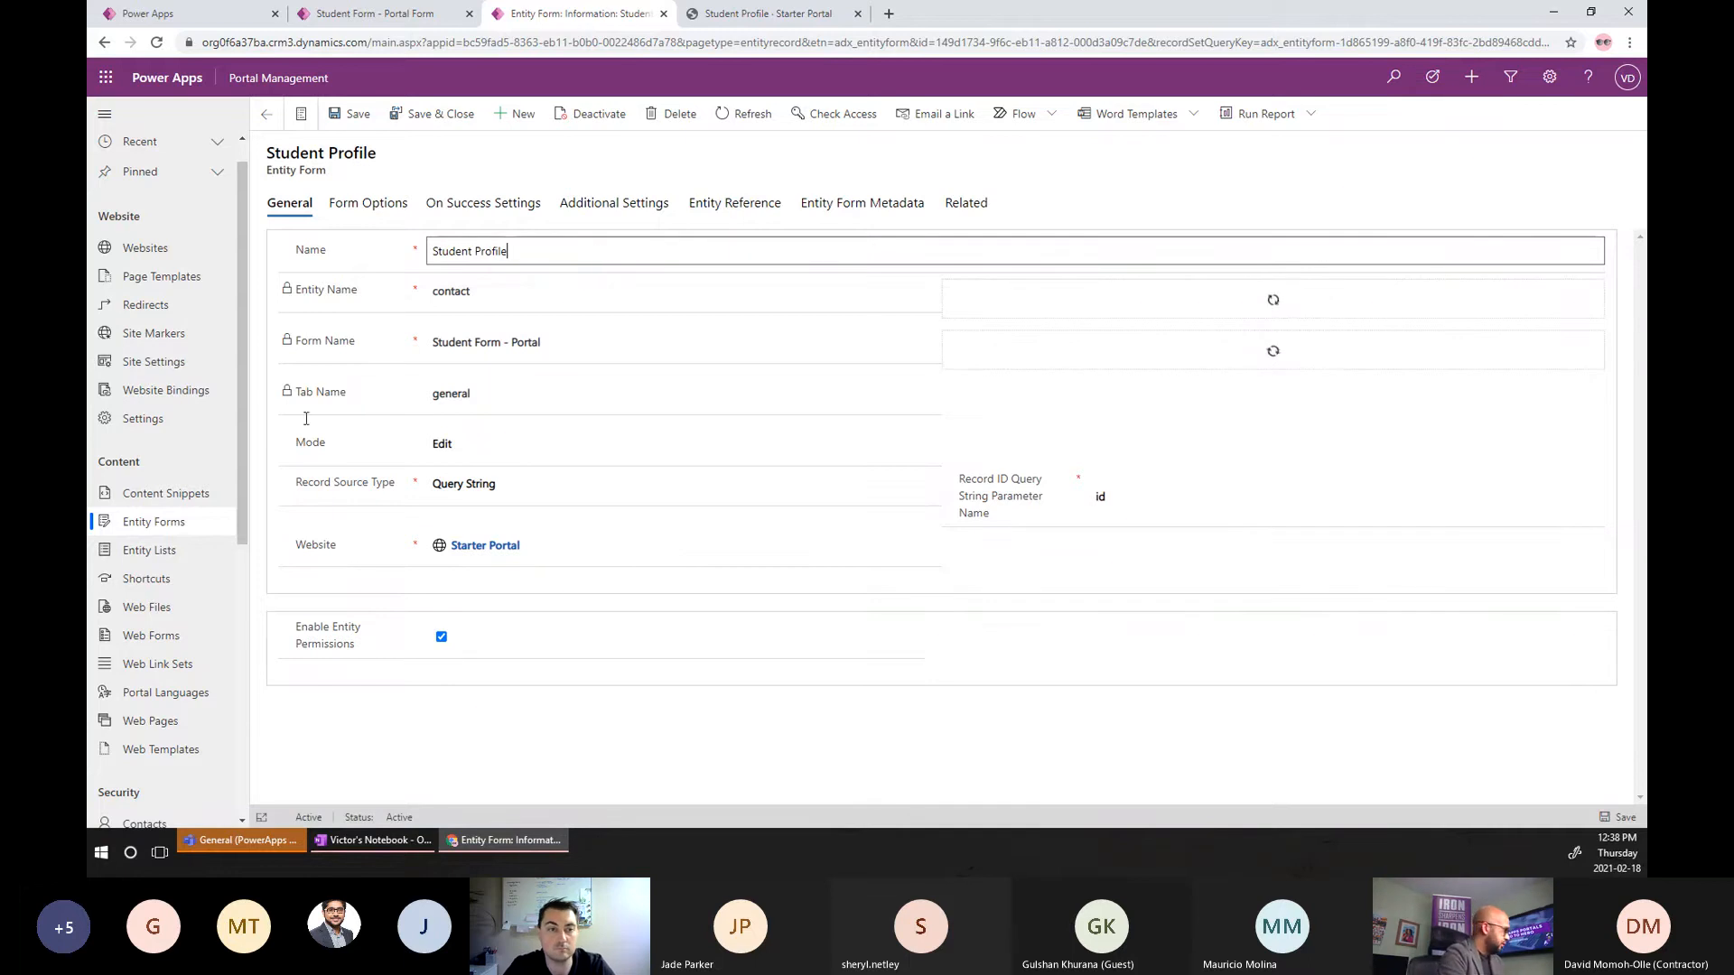
pyautogui.click(502, 484)
pyautogui.click(497, 511)
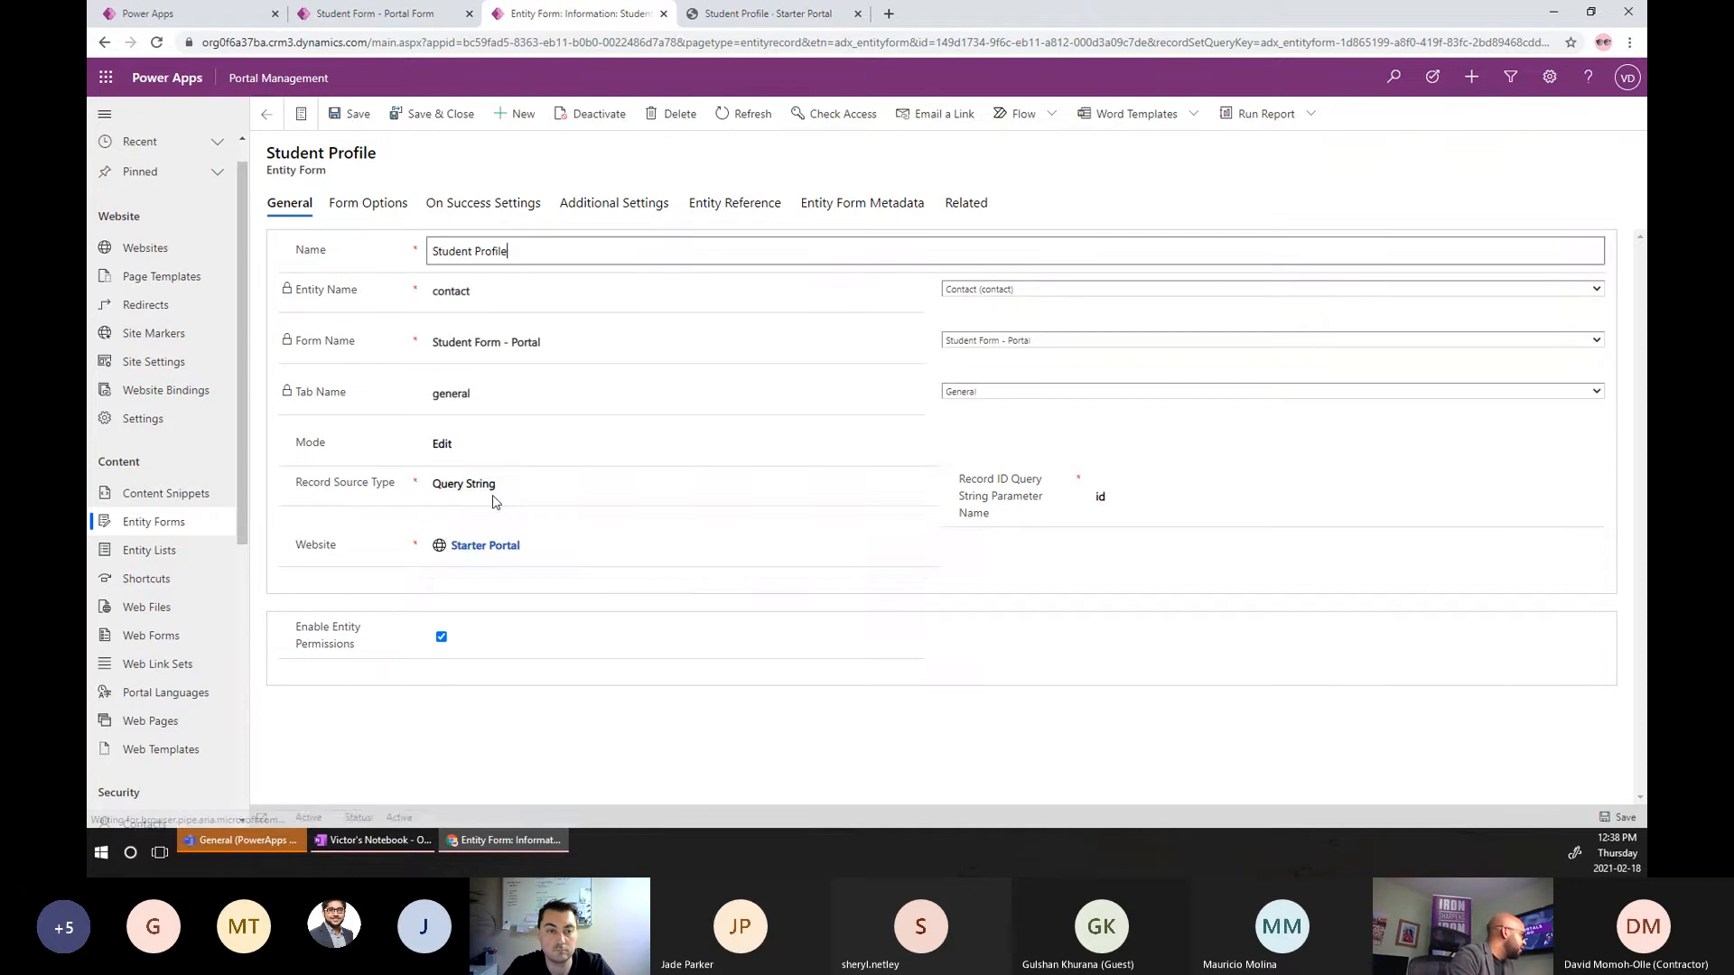
pyautogui.click(495, 486)
pyautogui.click(483, 539)
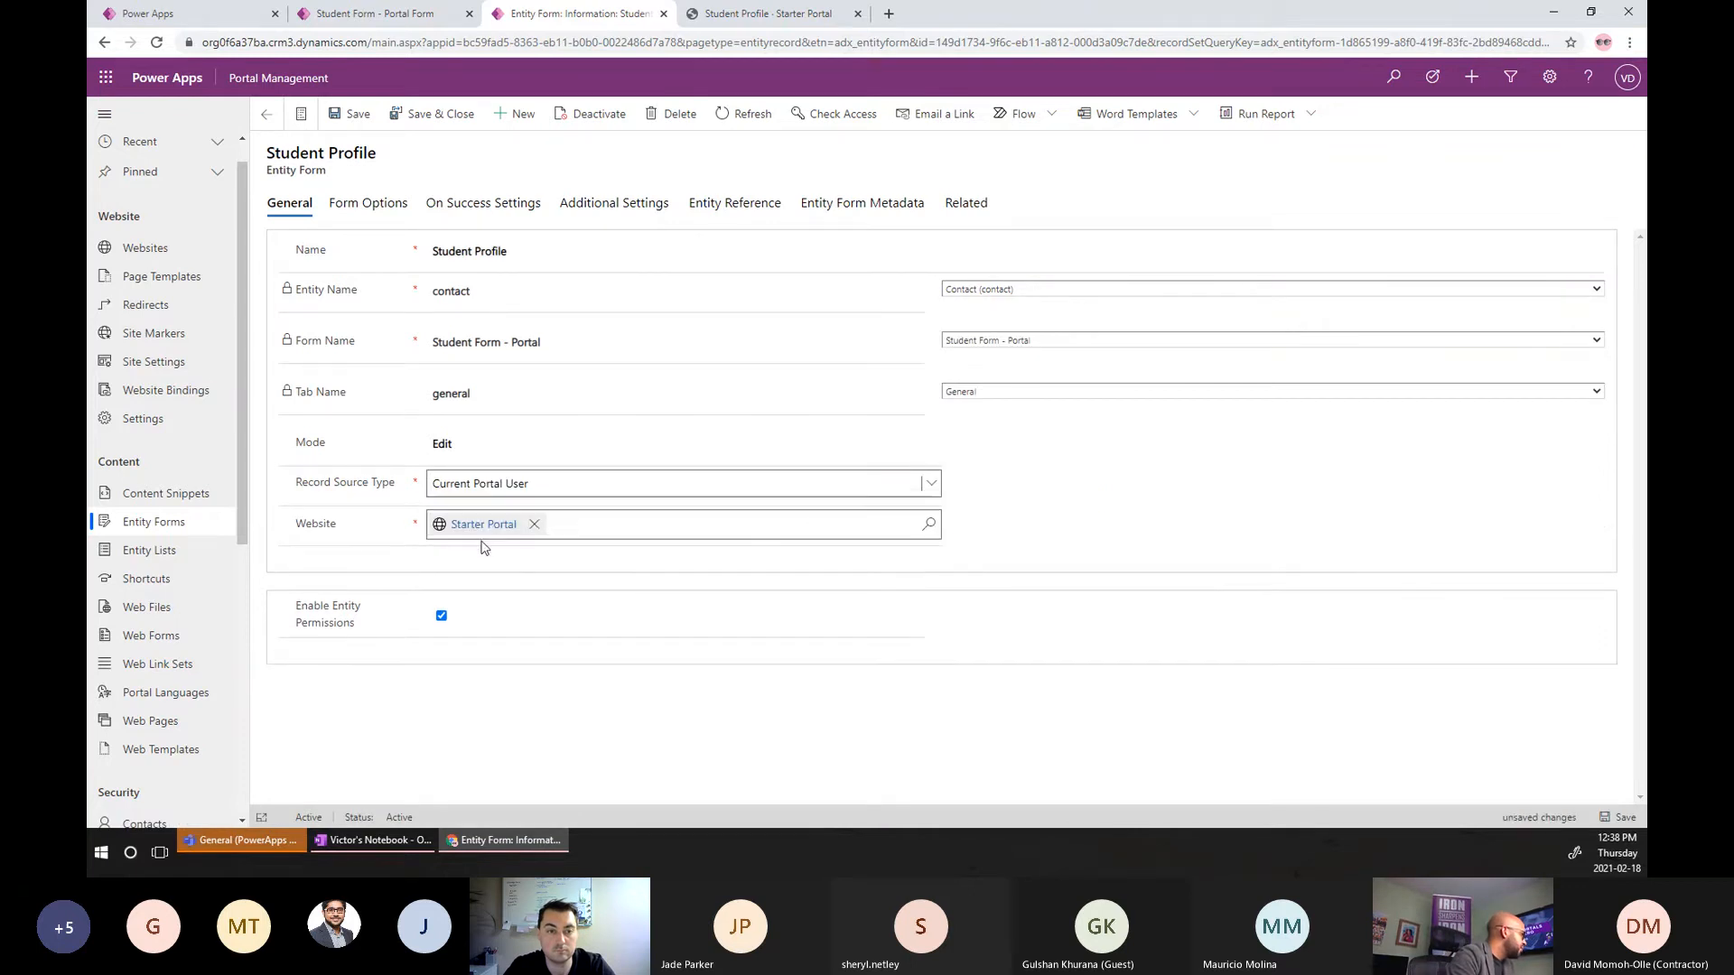
pyautogui.click(1606, 818)
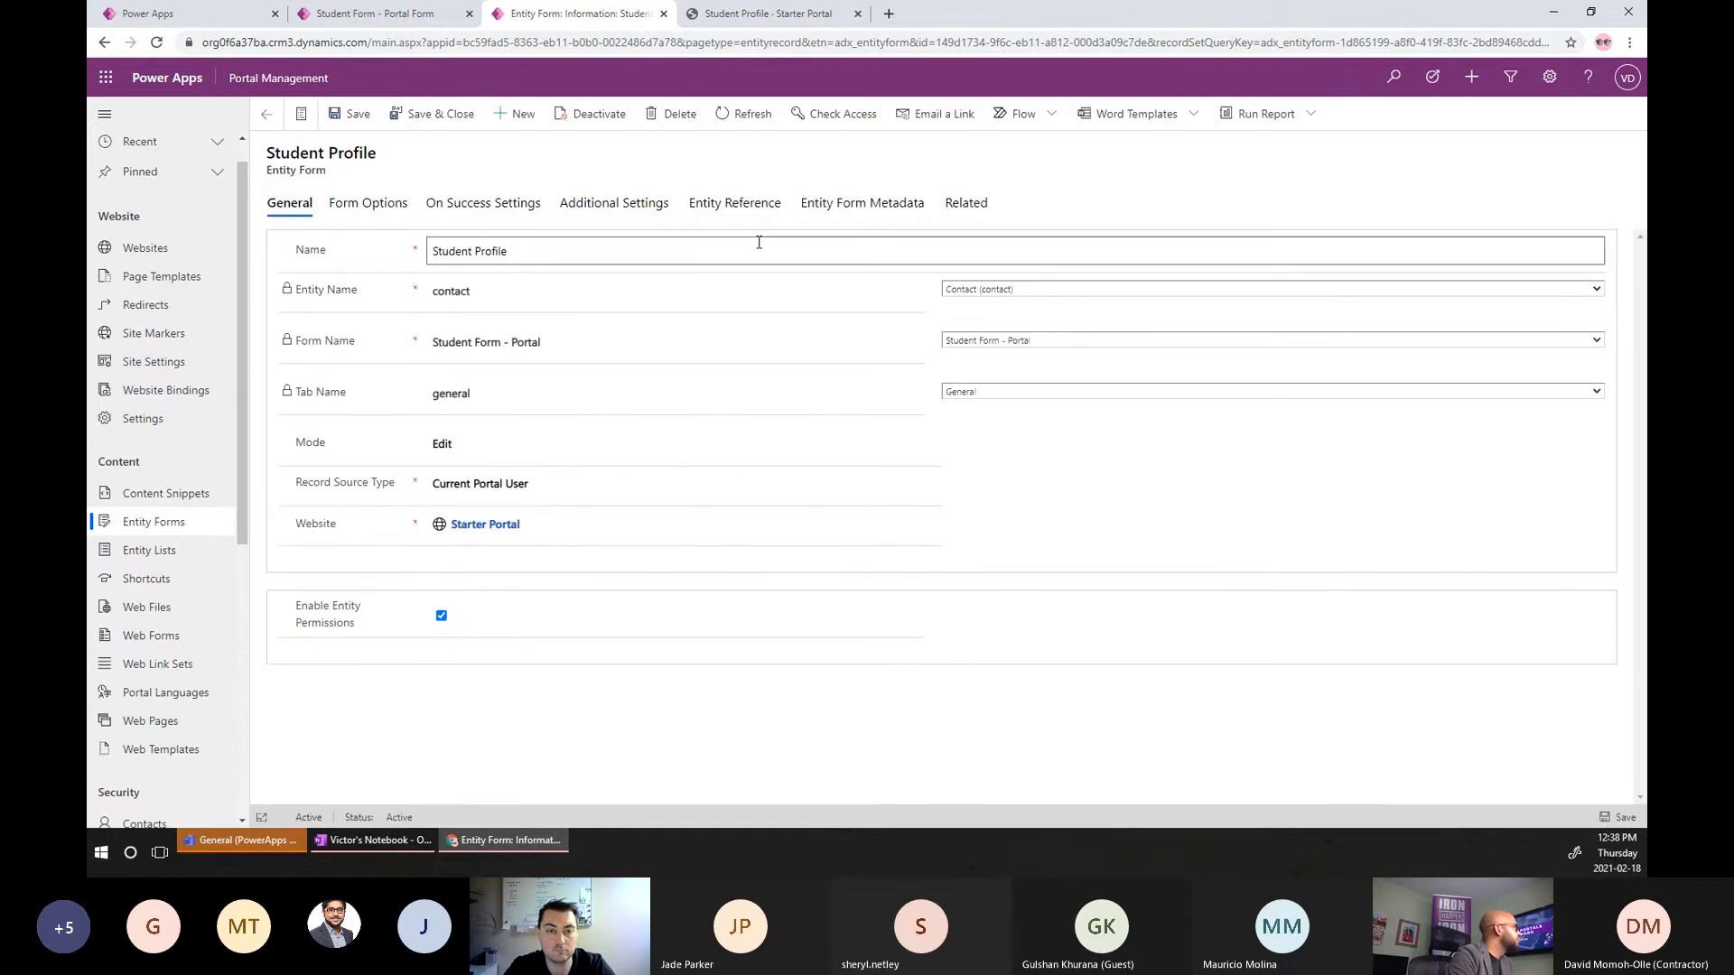
pyautogui.click(436, 18)
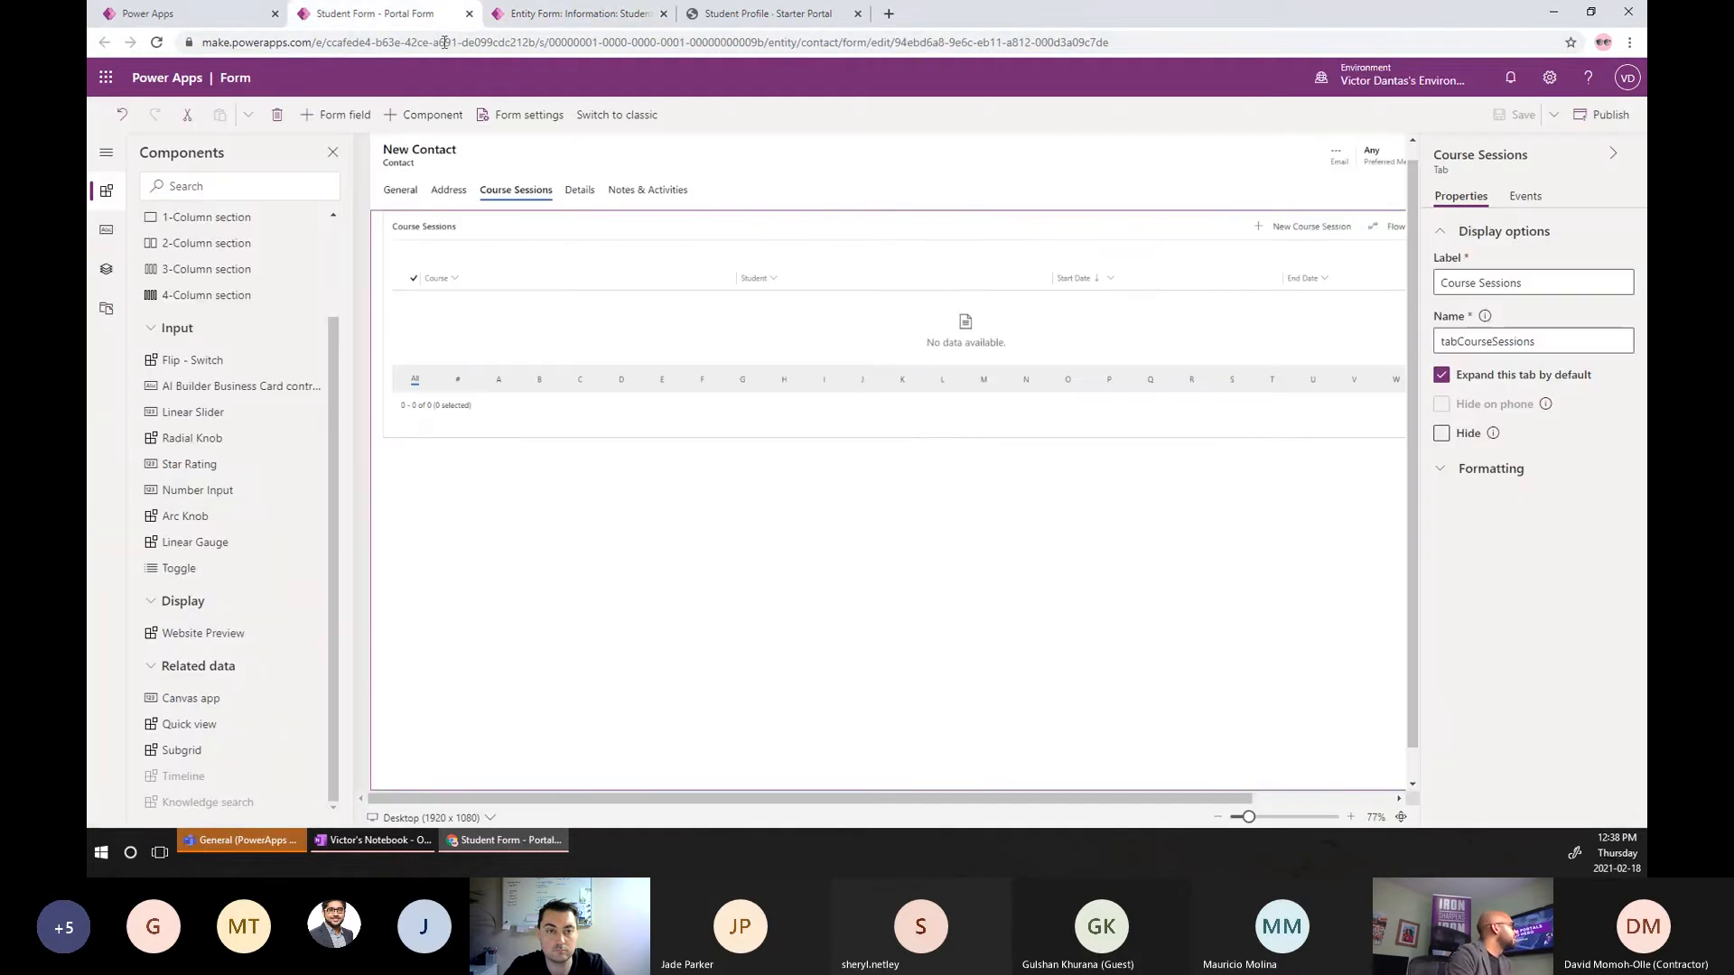
# Cancel the site reload, return to the live Student Profile page, and copy its web address.
pyautogui.click(225, 16)
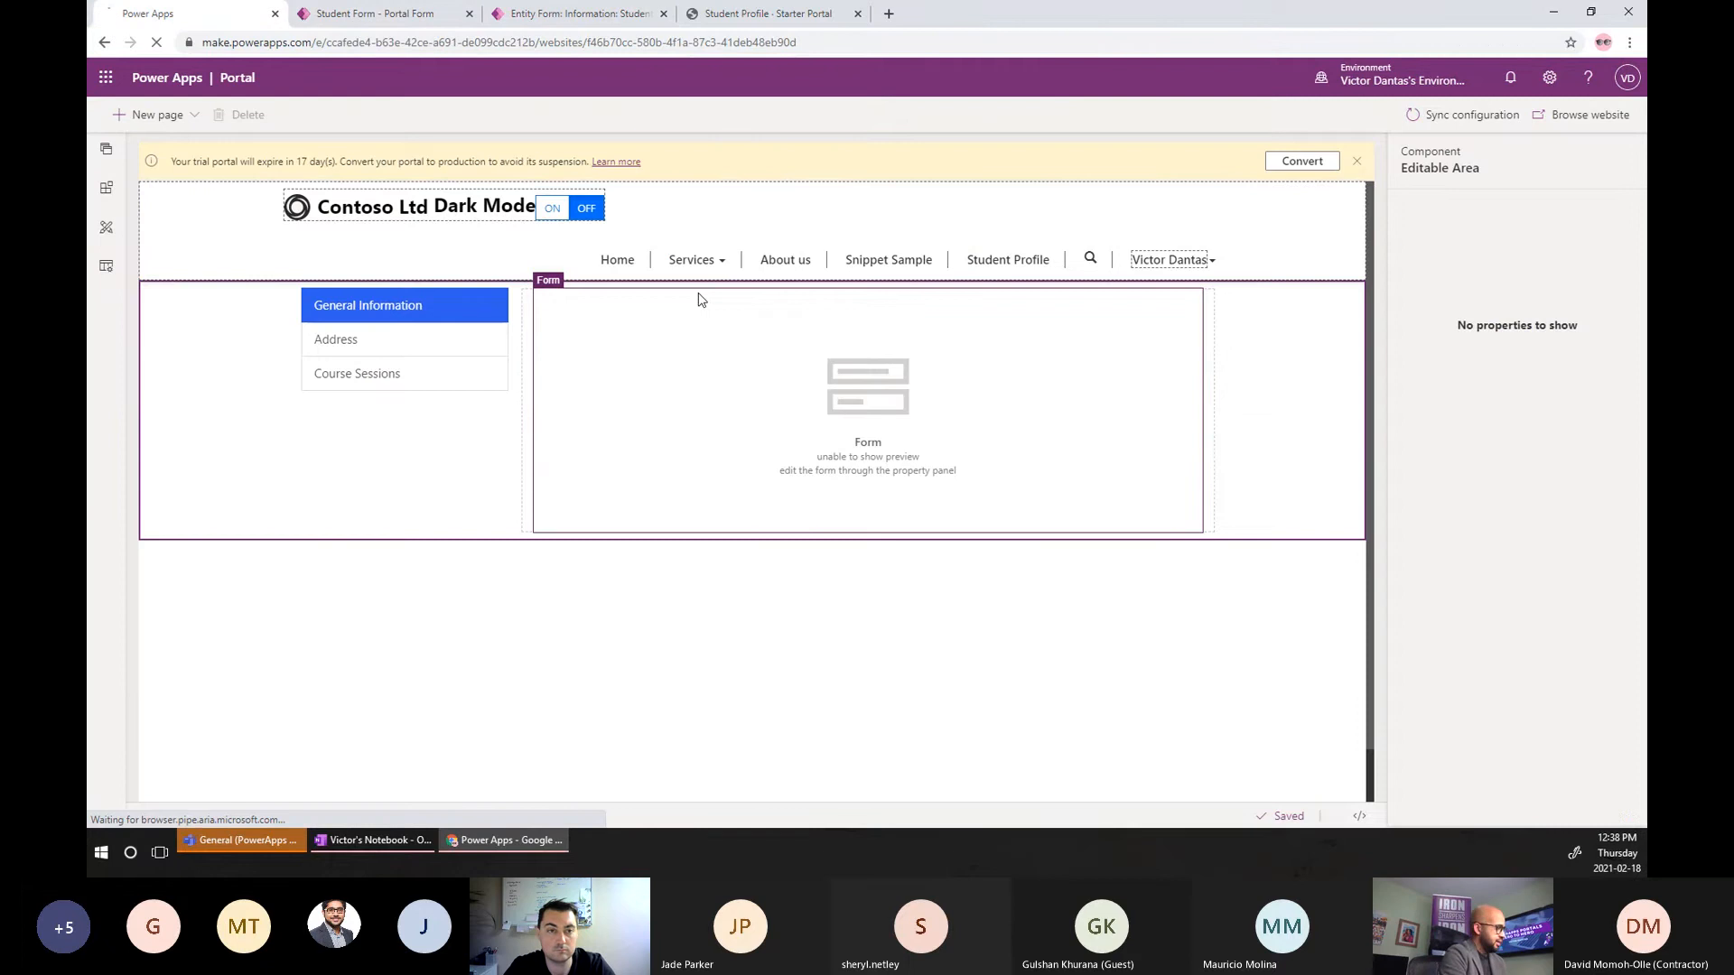
pyautogui.click(1007, 134)
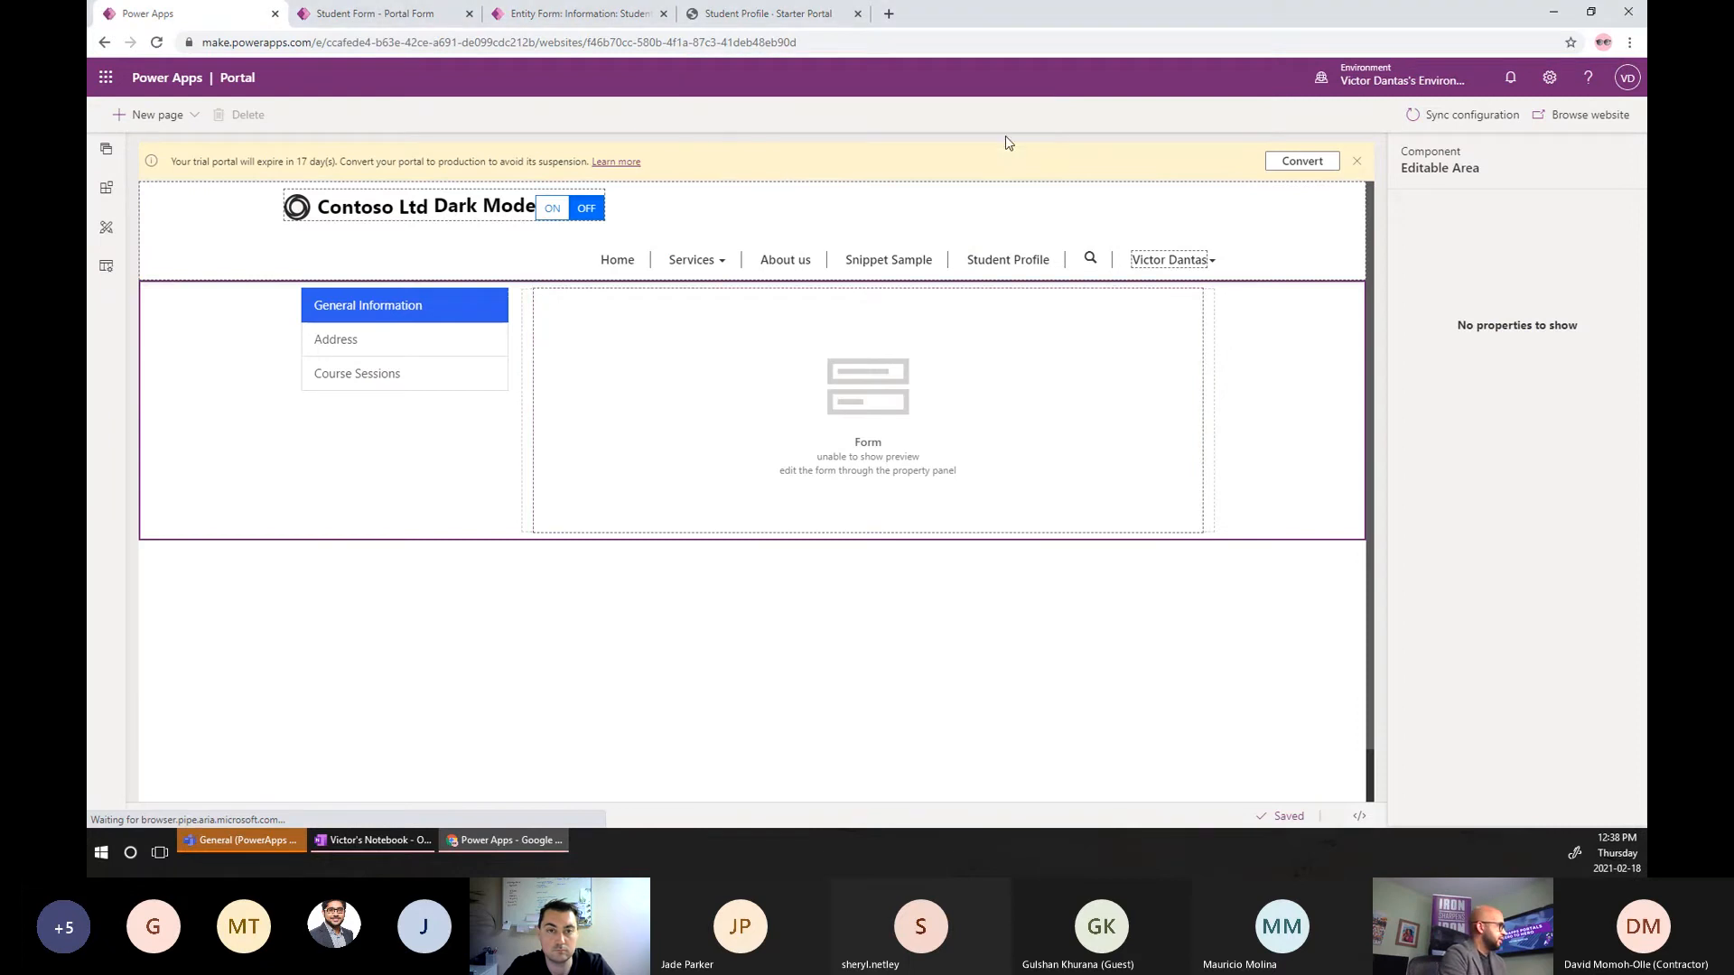
pyautogui.click(768, 14)
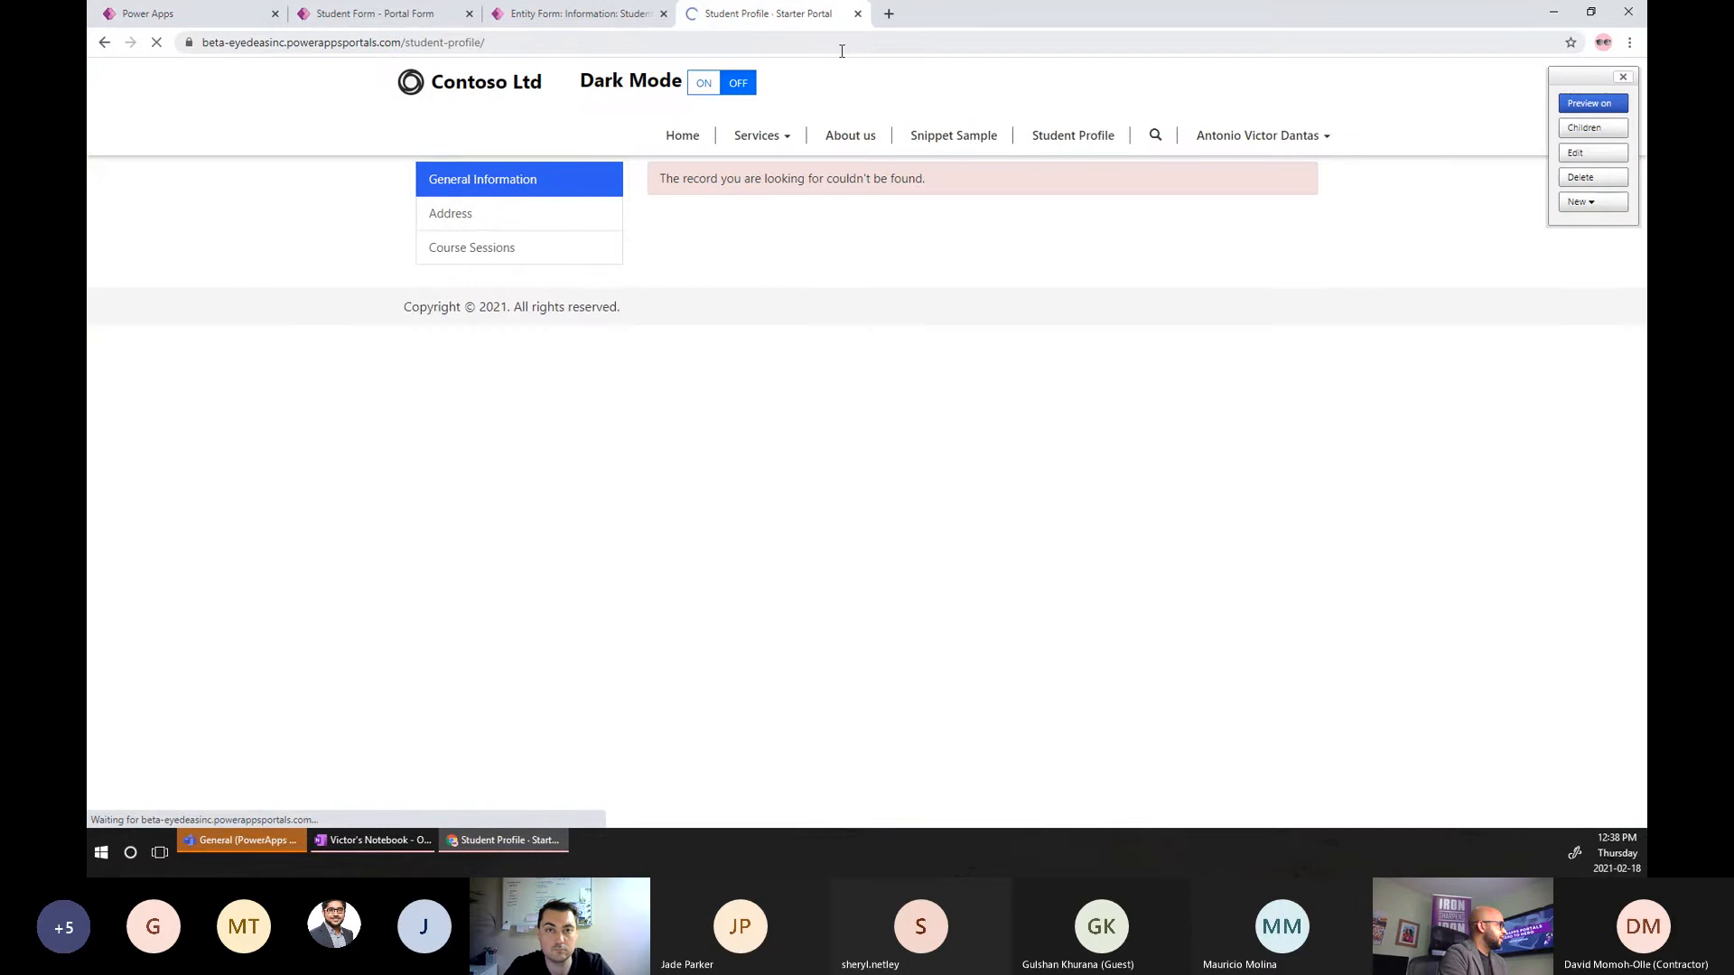
pyautogui.click(768, 43)
pyautogui.hotkey('ctrl', 'c')
# Load the portal's _services/about page in a new tab, then reload the Student Profile page.
pyautogui.click(887, 15)
pyautogui.hotkey('ctrl', 'v')
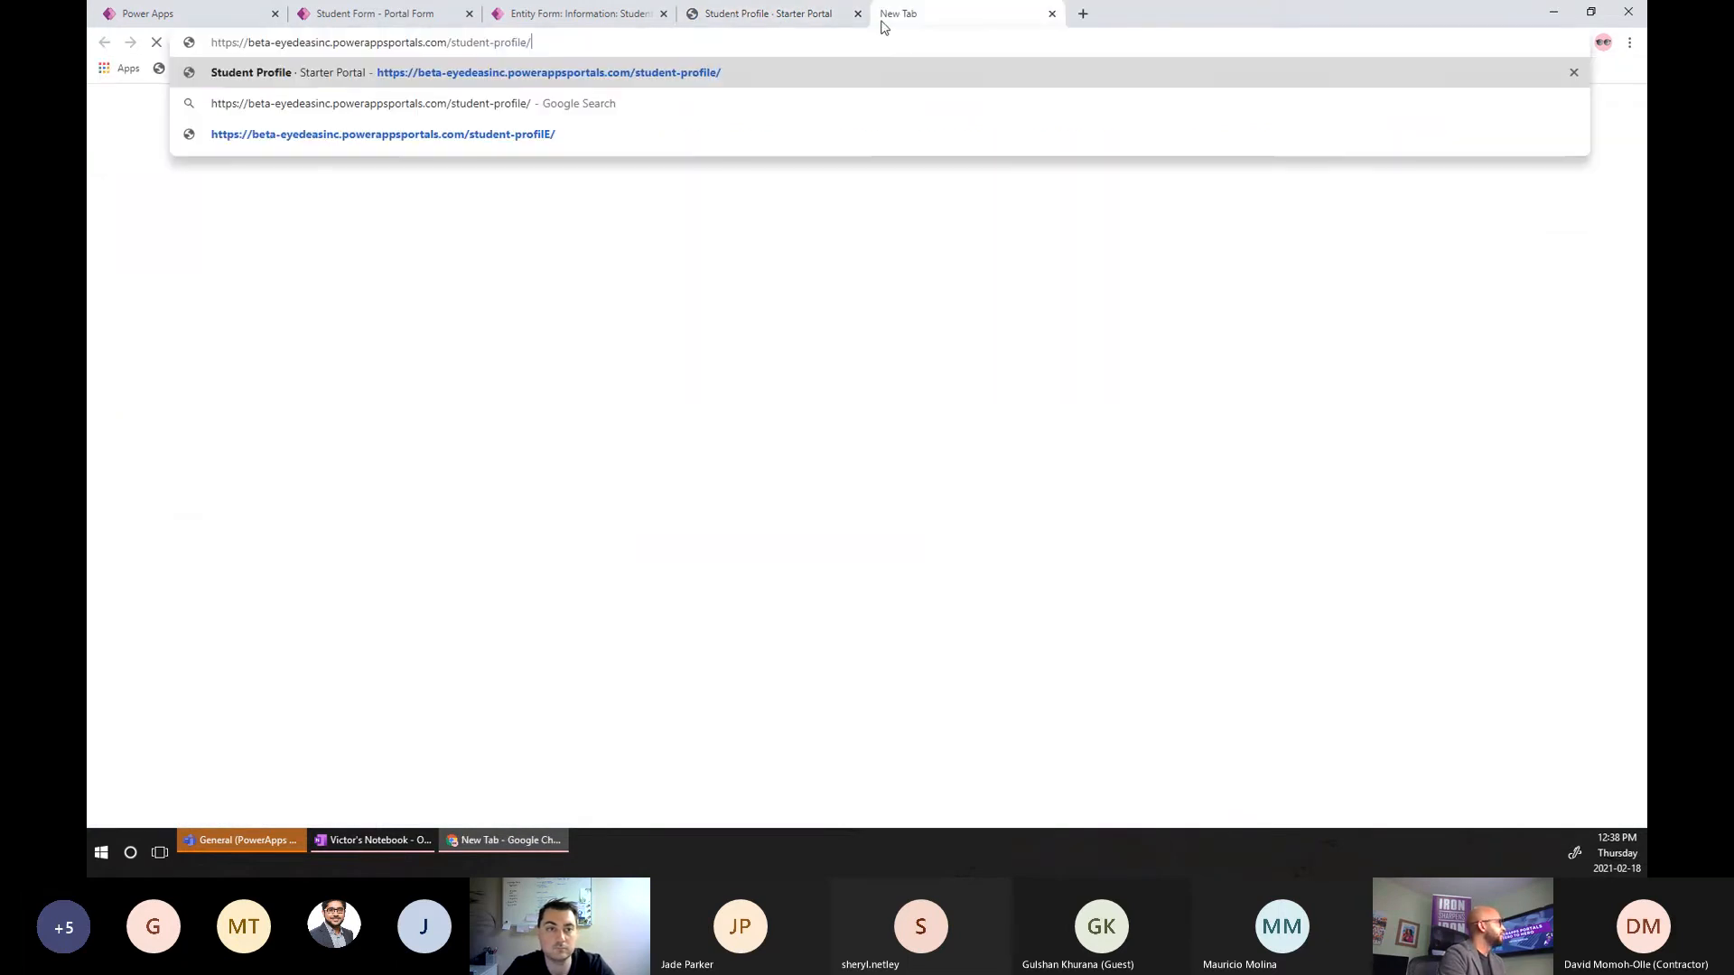
pyautogui.hotkey('ctrl', 'shift', 'Left')
pyautogui.hotkey('ctrl', 'shift', 'Left')
pyautogui.write('_se')
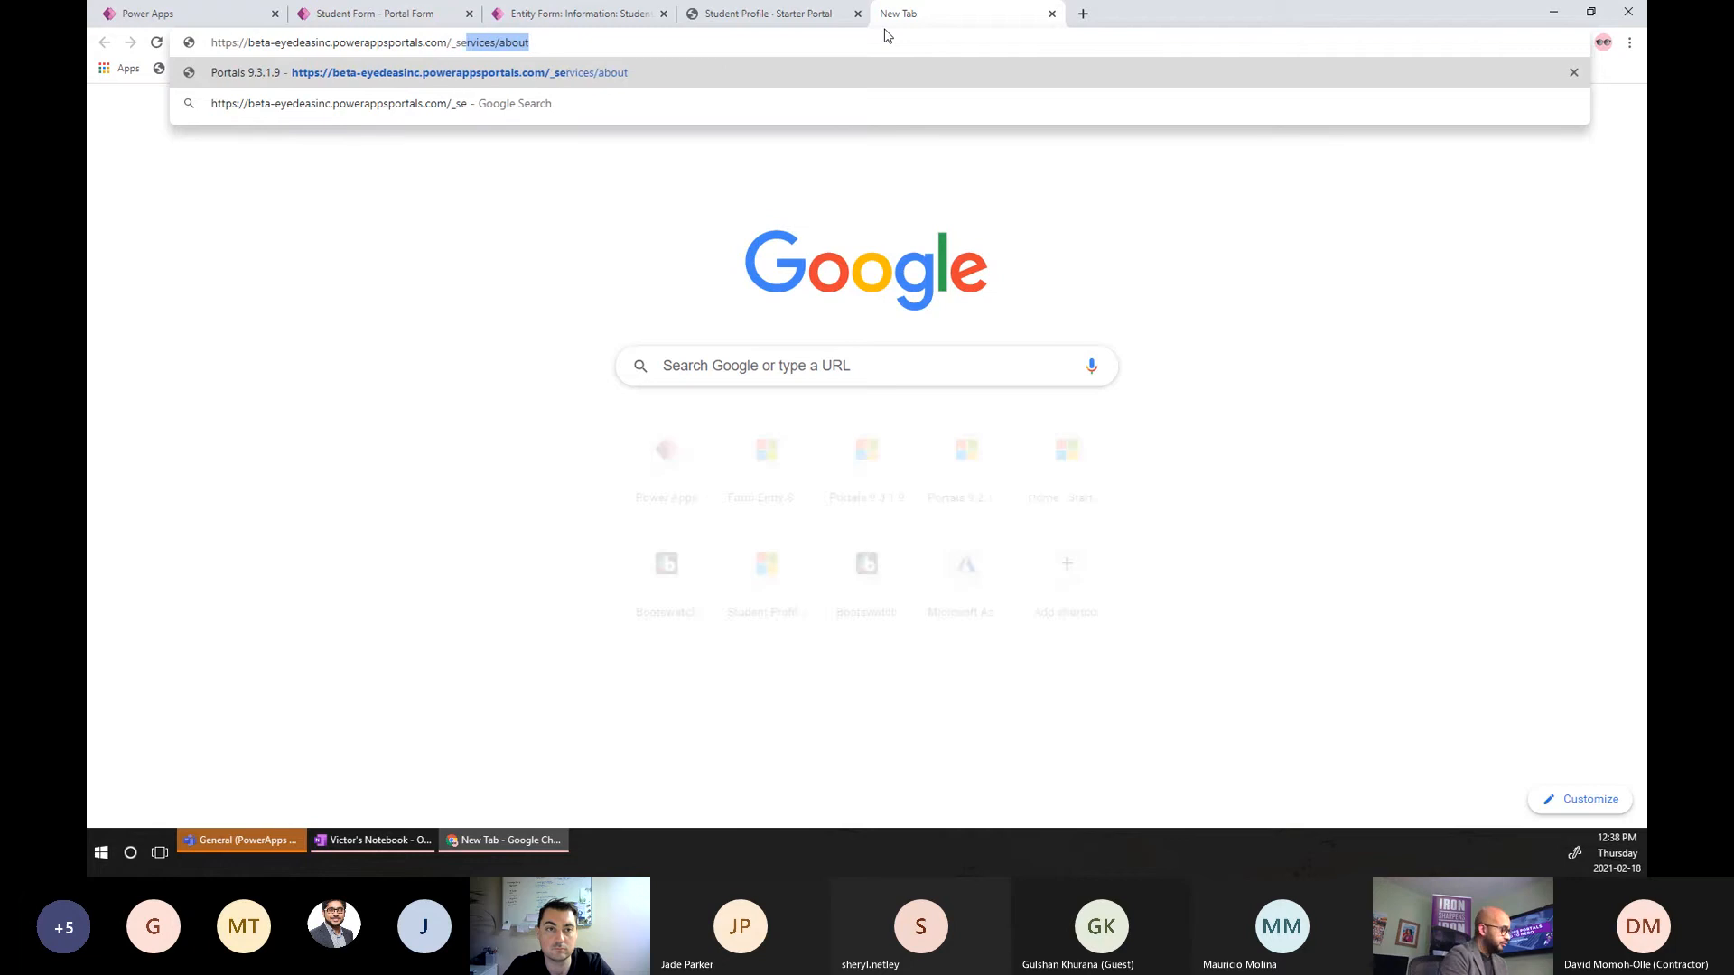
pyautogui.write('r')
pyautogui.press('Return')
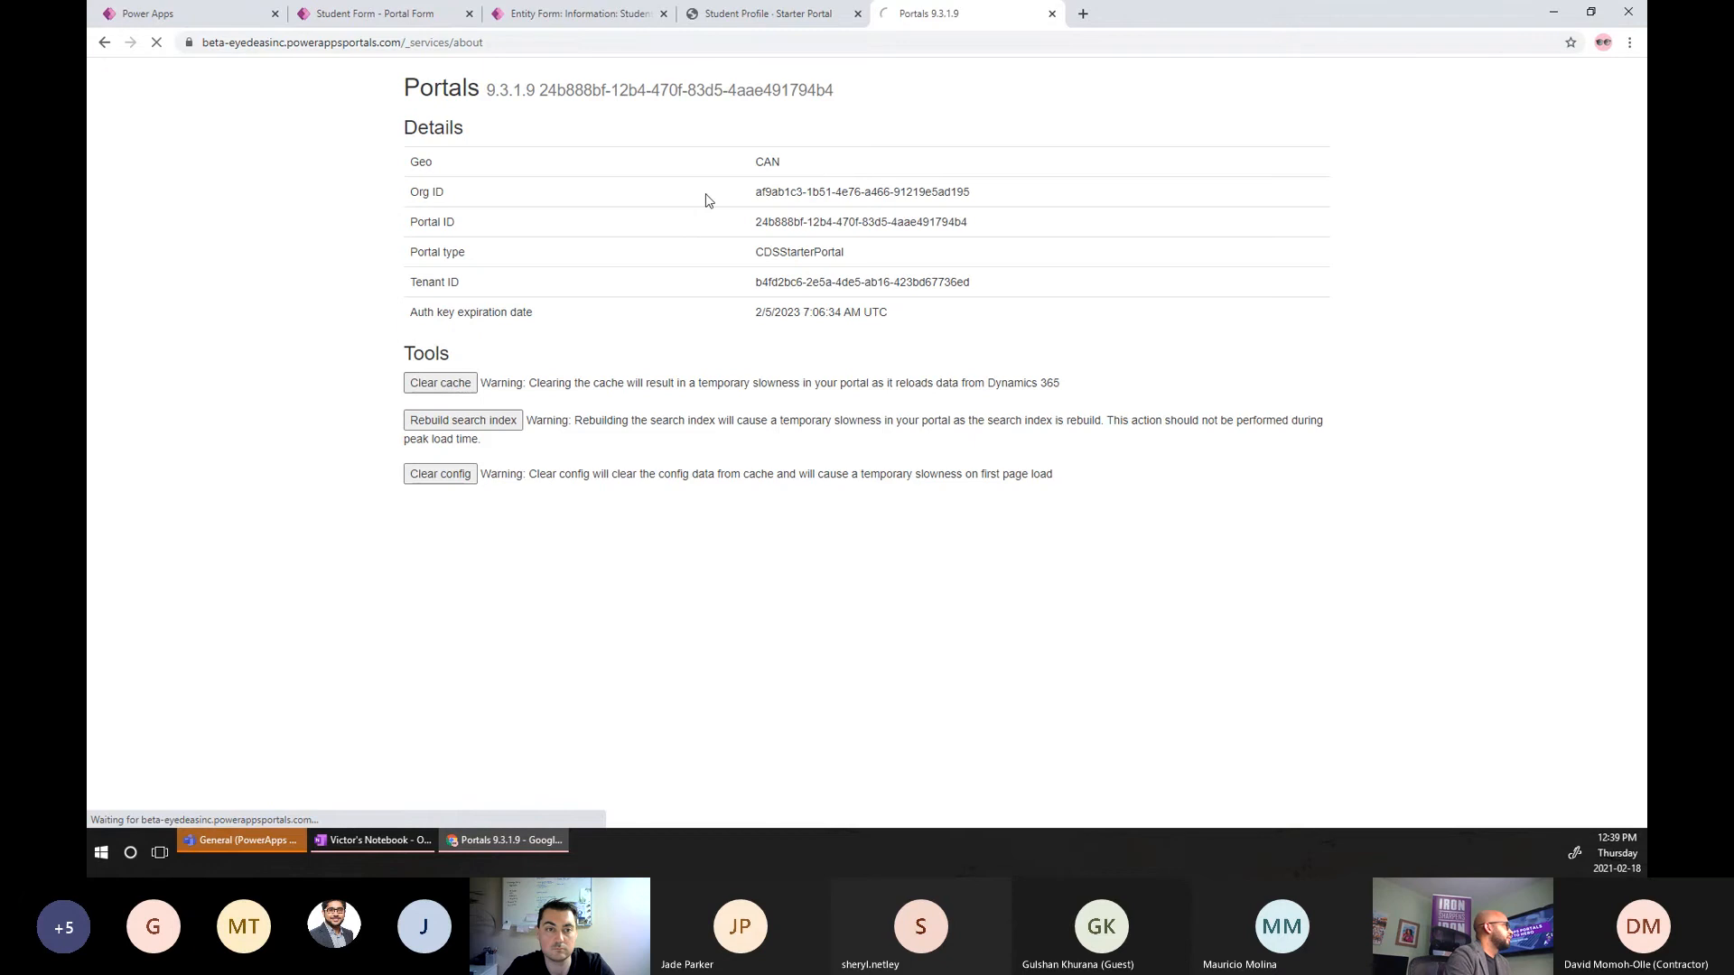
pyautogui.click(784, 18)
pyautogui.press('Return')
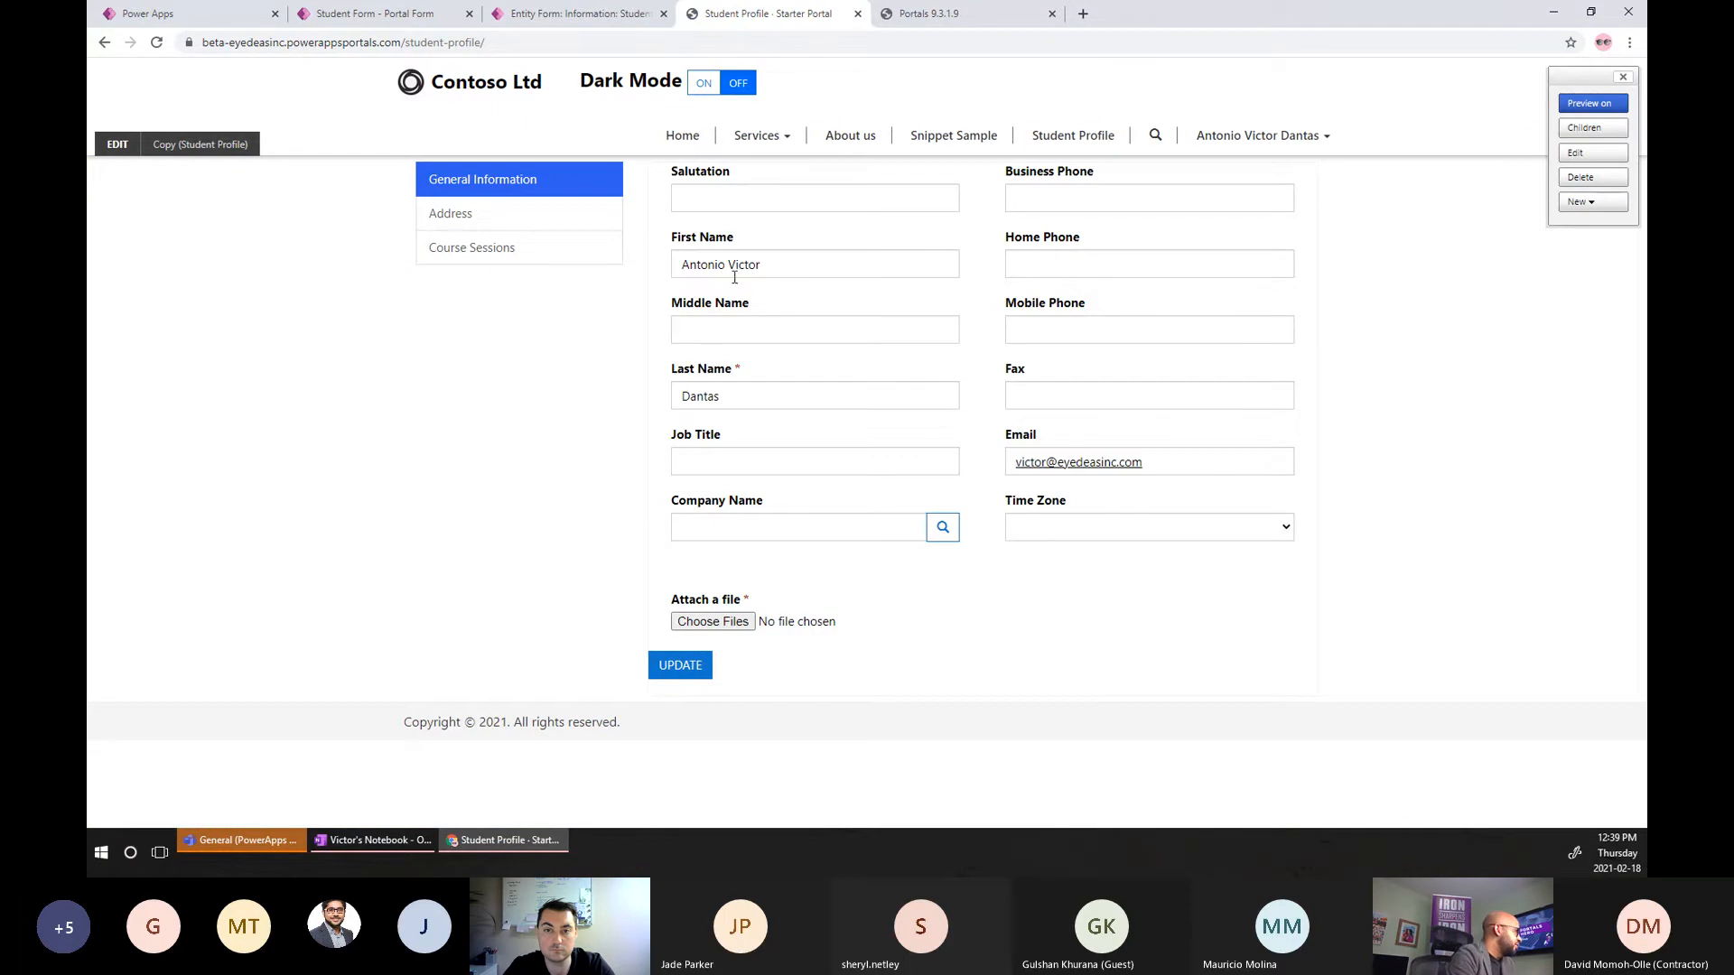
# Toggle between Address and Course Sessions tabs: Address shows its form, Course Sessions stays empty.
pyautogui.click(453, 227)
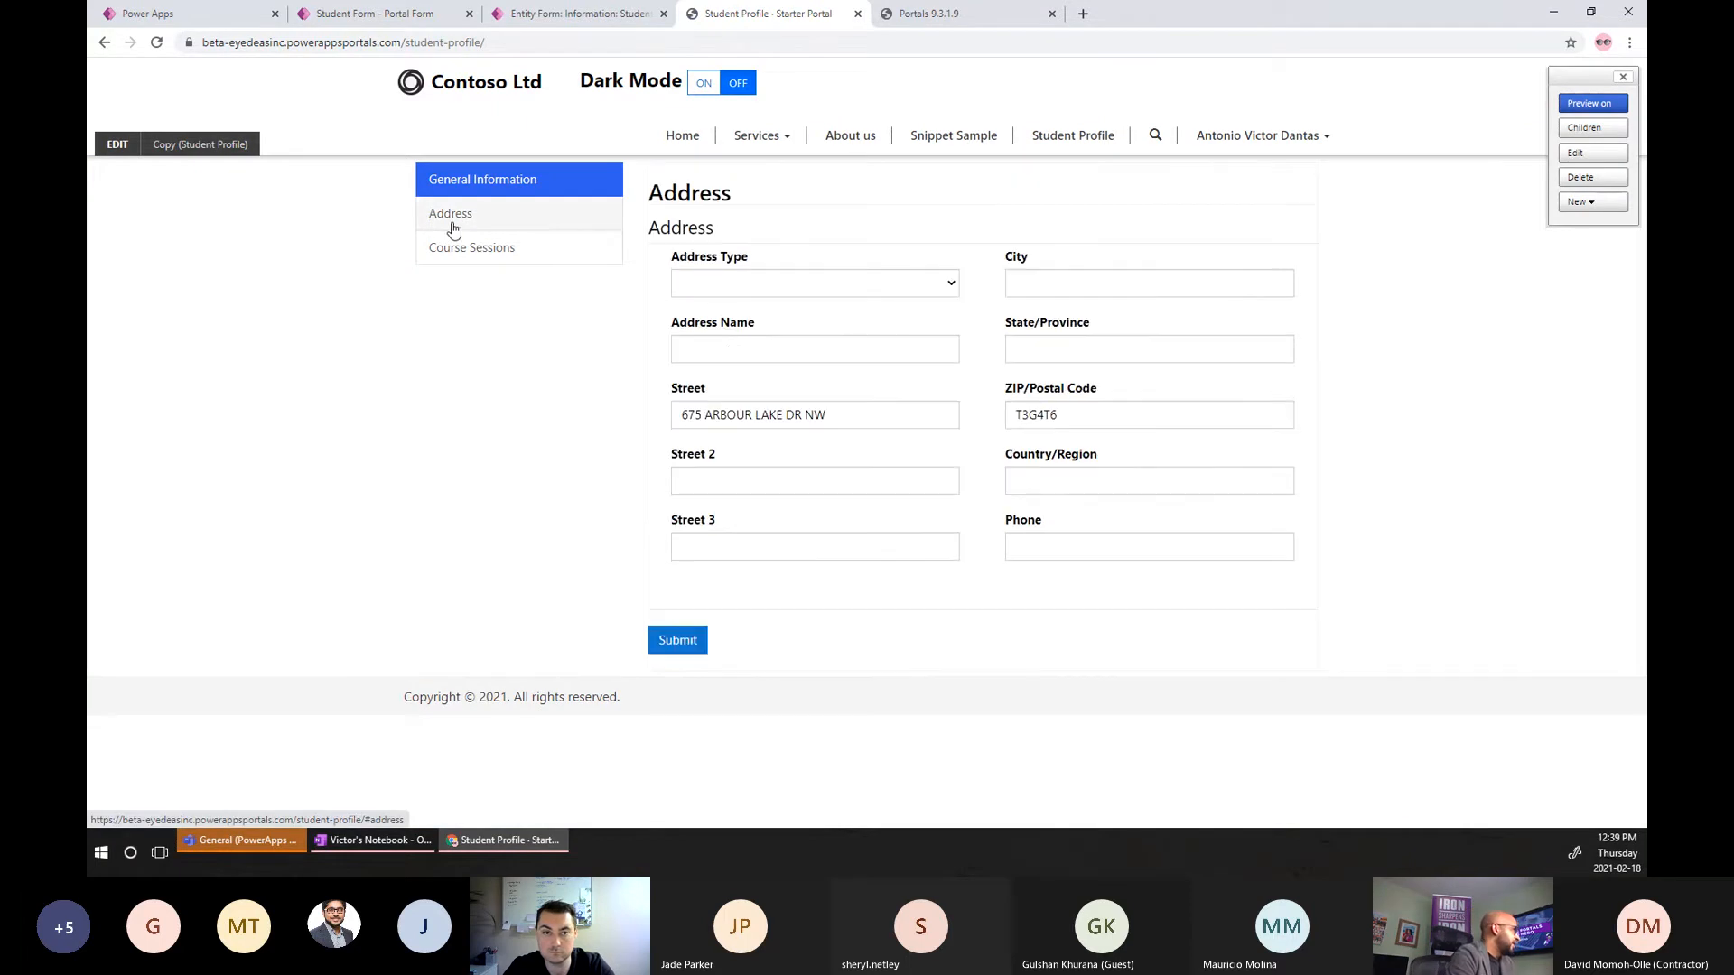
pyautogui.click(456, 249)
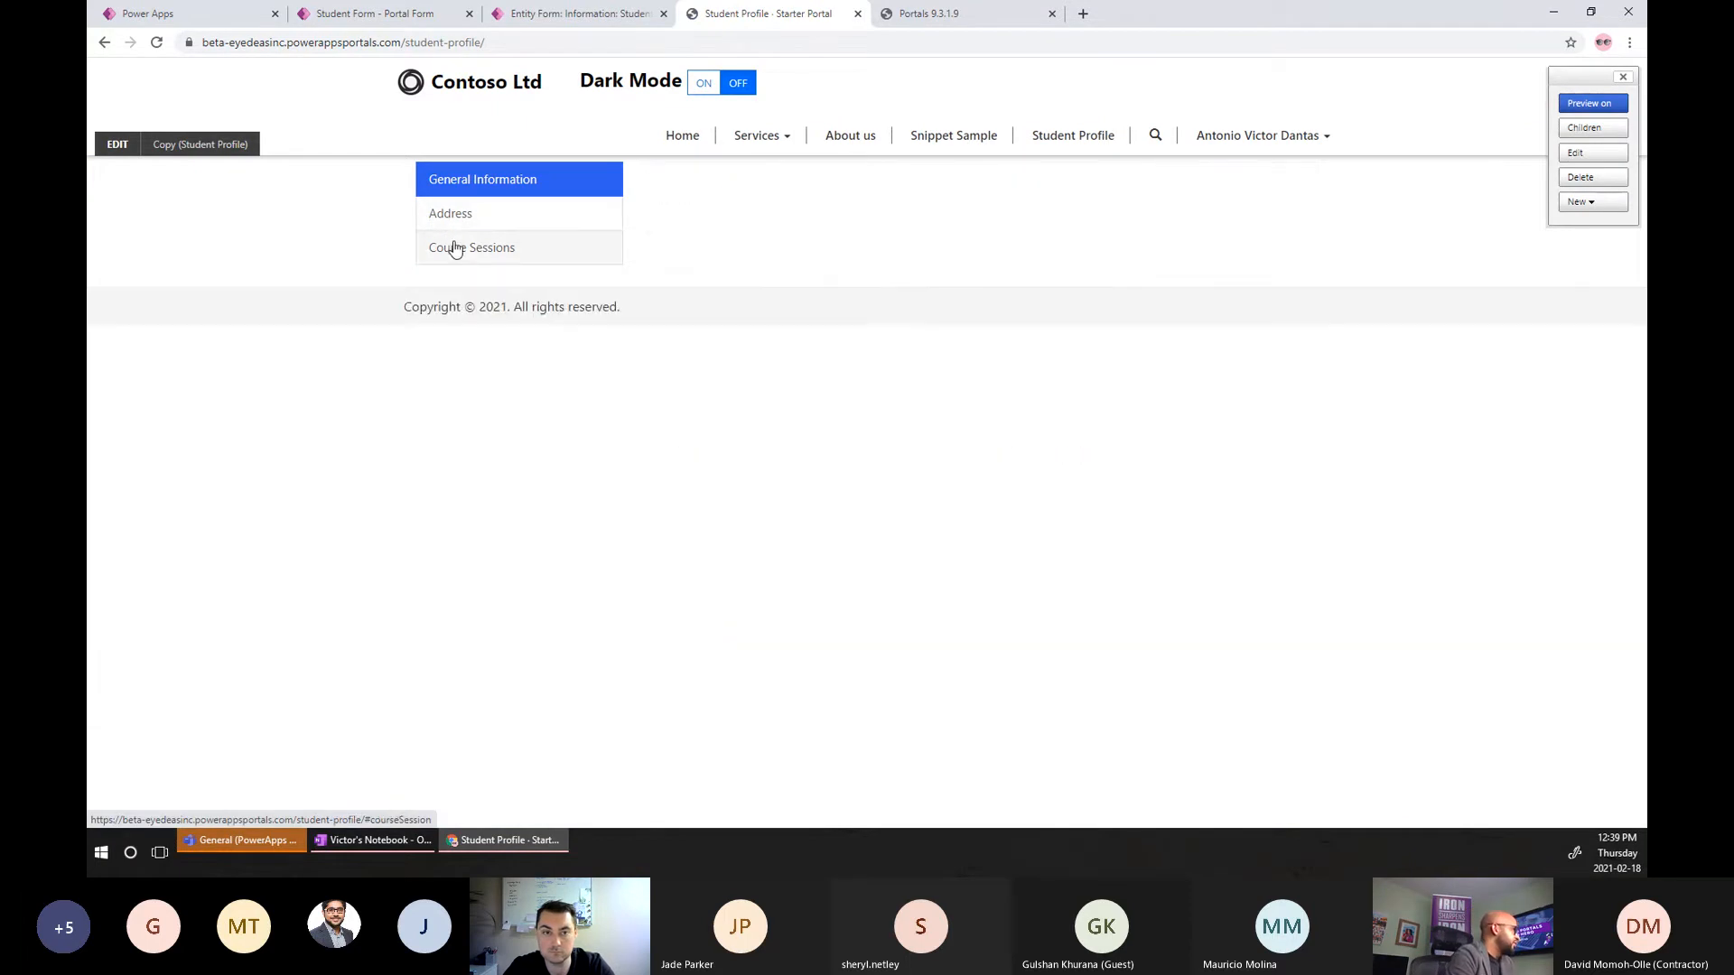
pyautogui.click(525, 219)
pyautogui.click(522, 245)
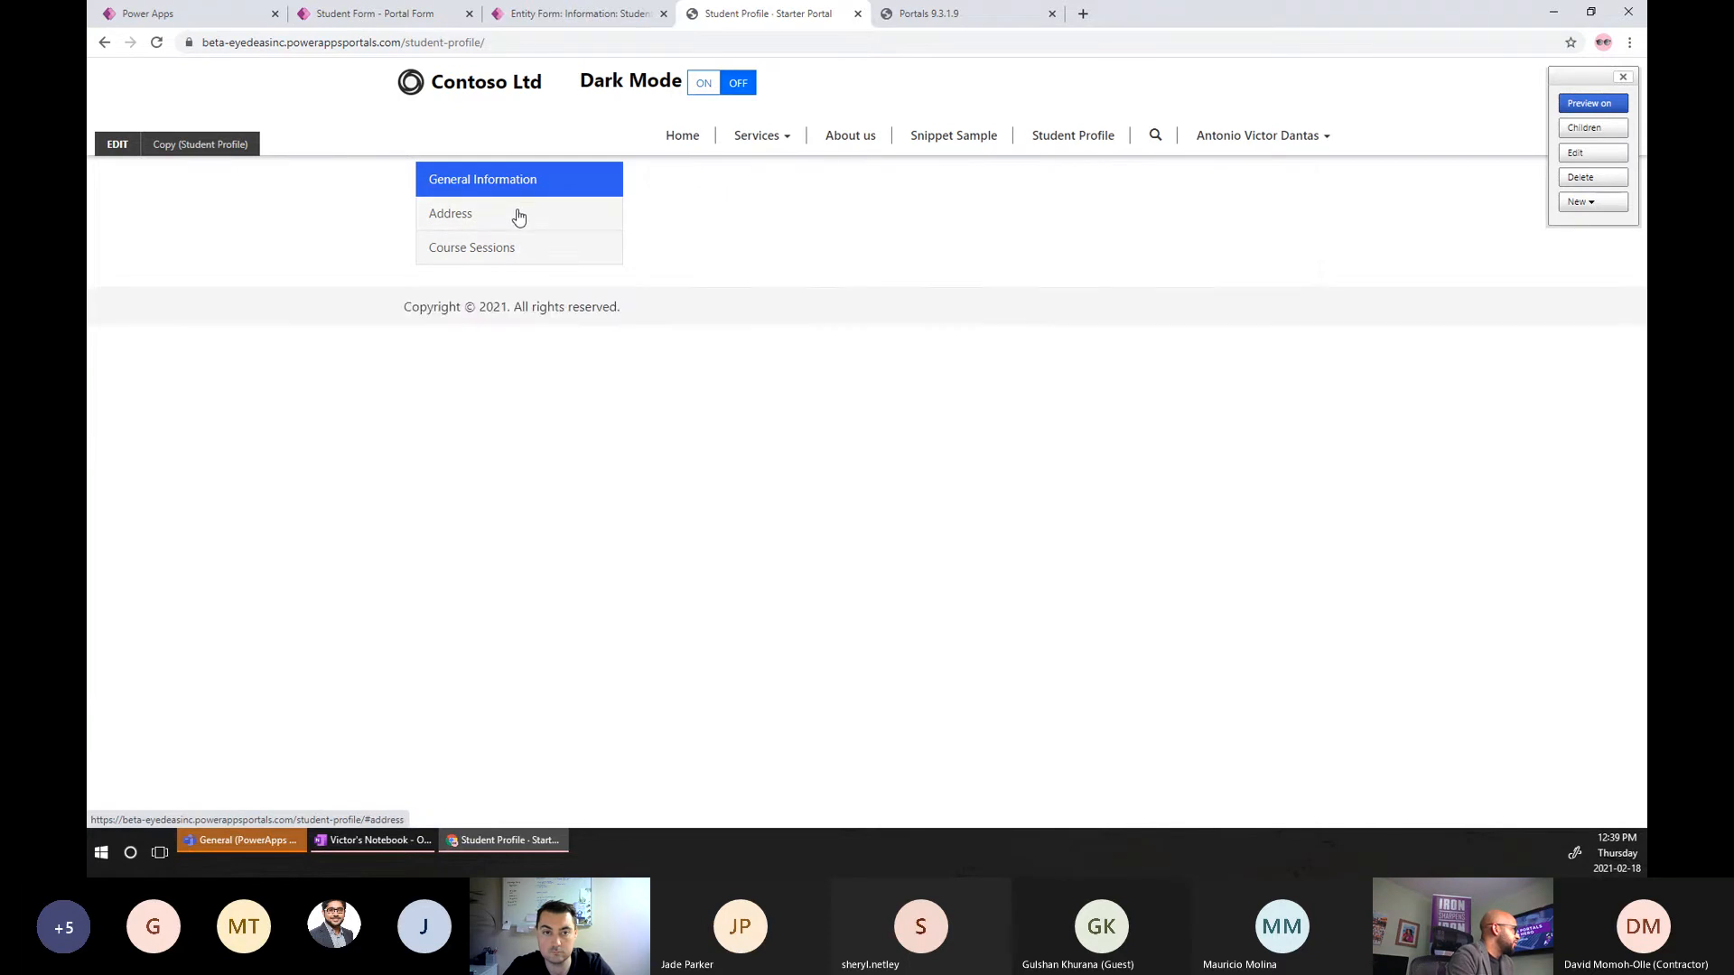
pyautogui.click(519, 218)
pyautogui.click(522, 245)
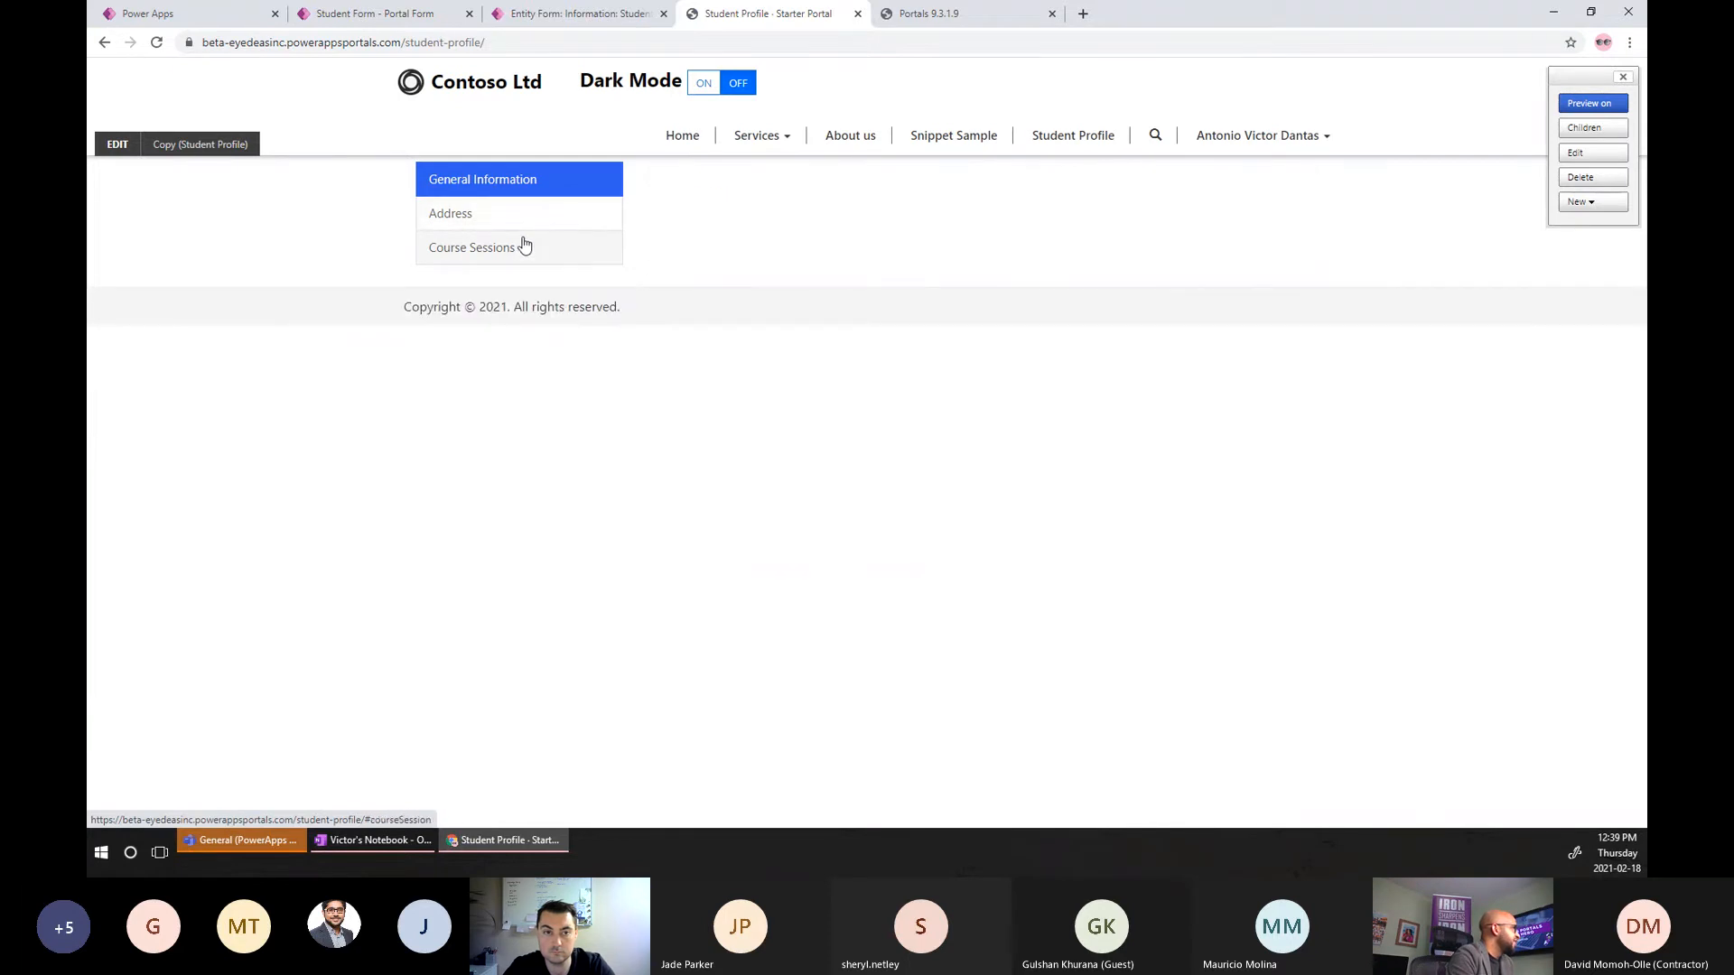
pyautogui.click(550, 227)
pyautogui.click(539, 253)
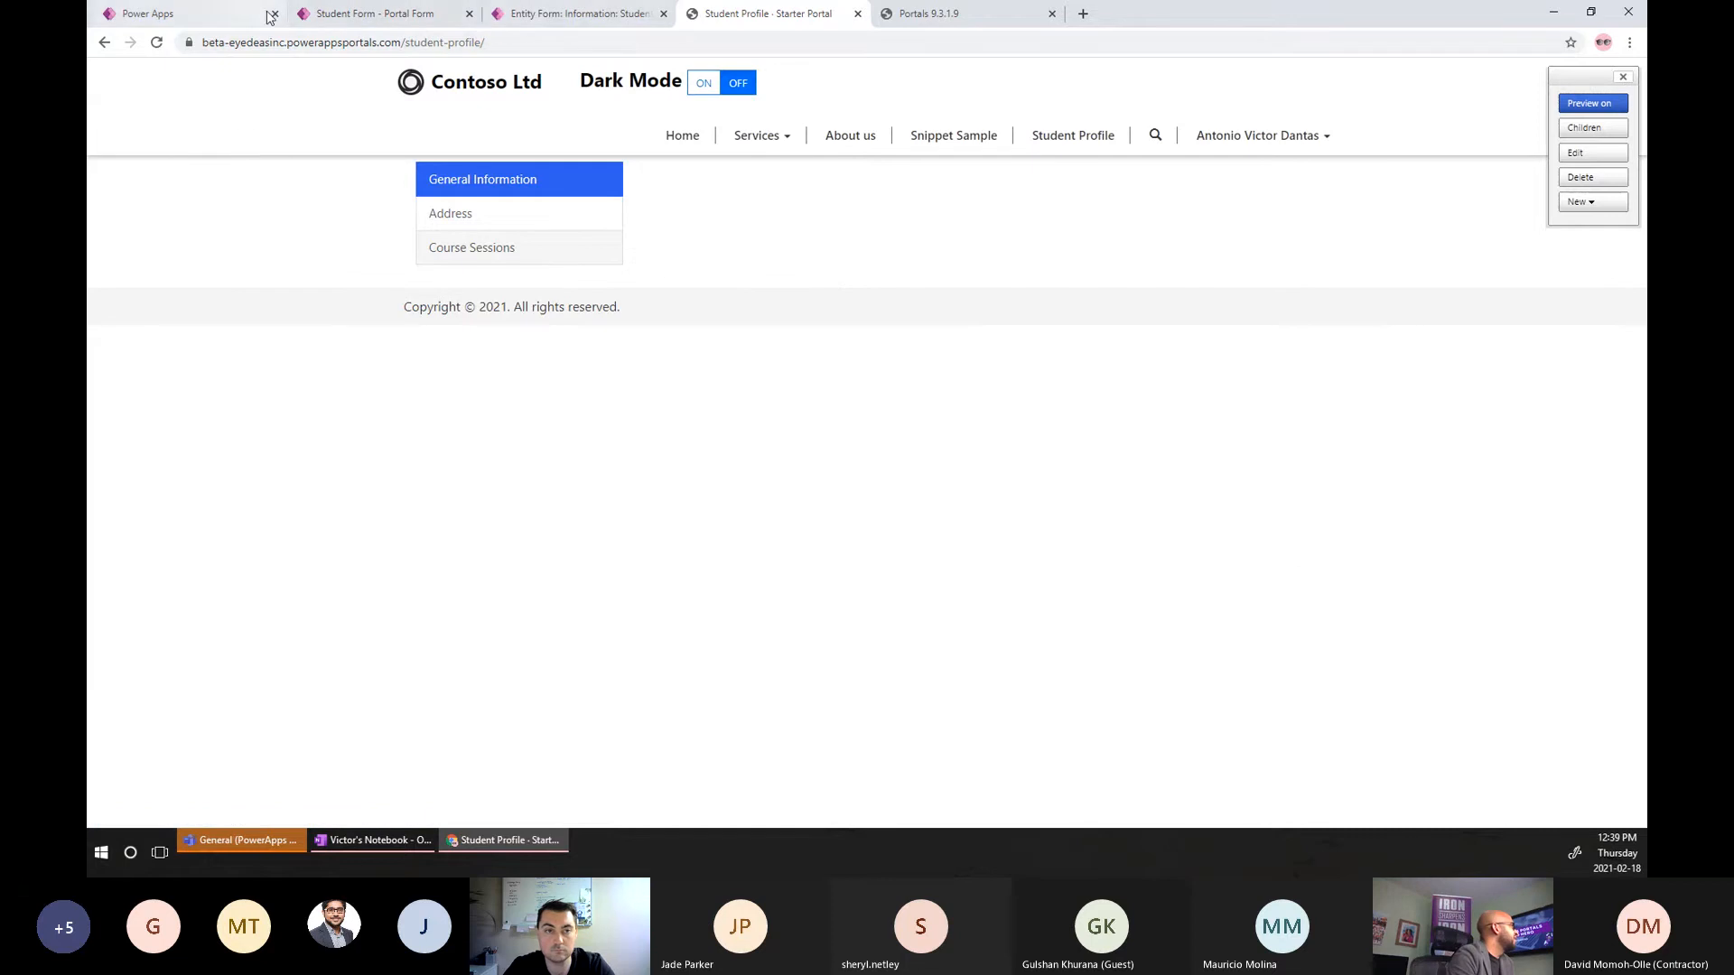
pyautogui.click(547, 16)
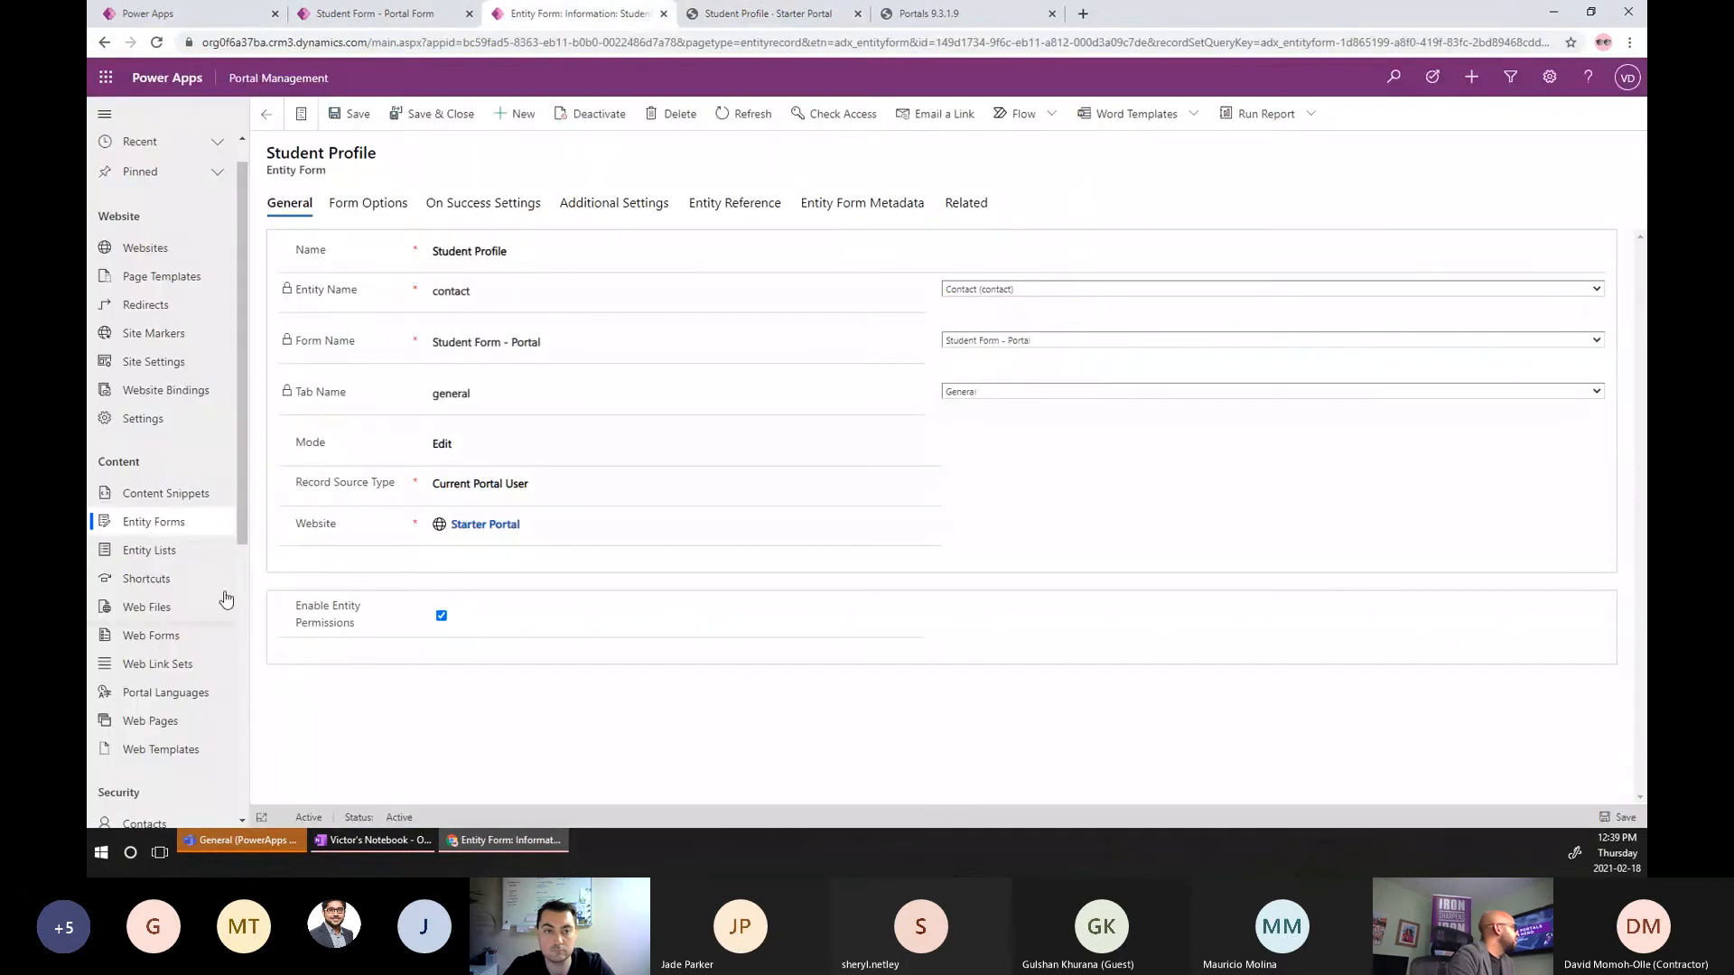
# Check that the 'Student Profile - Course Sessions' entity form uses Current Portal User as record source.
pyautogui.click(180, 526)
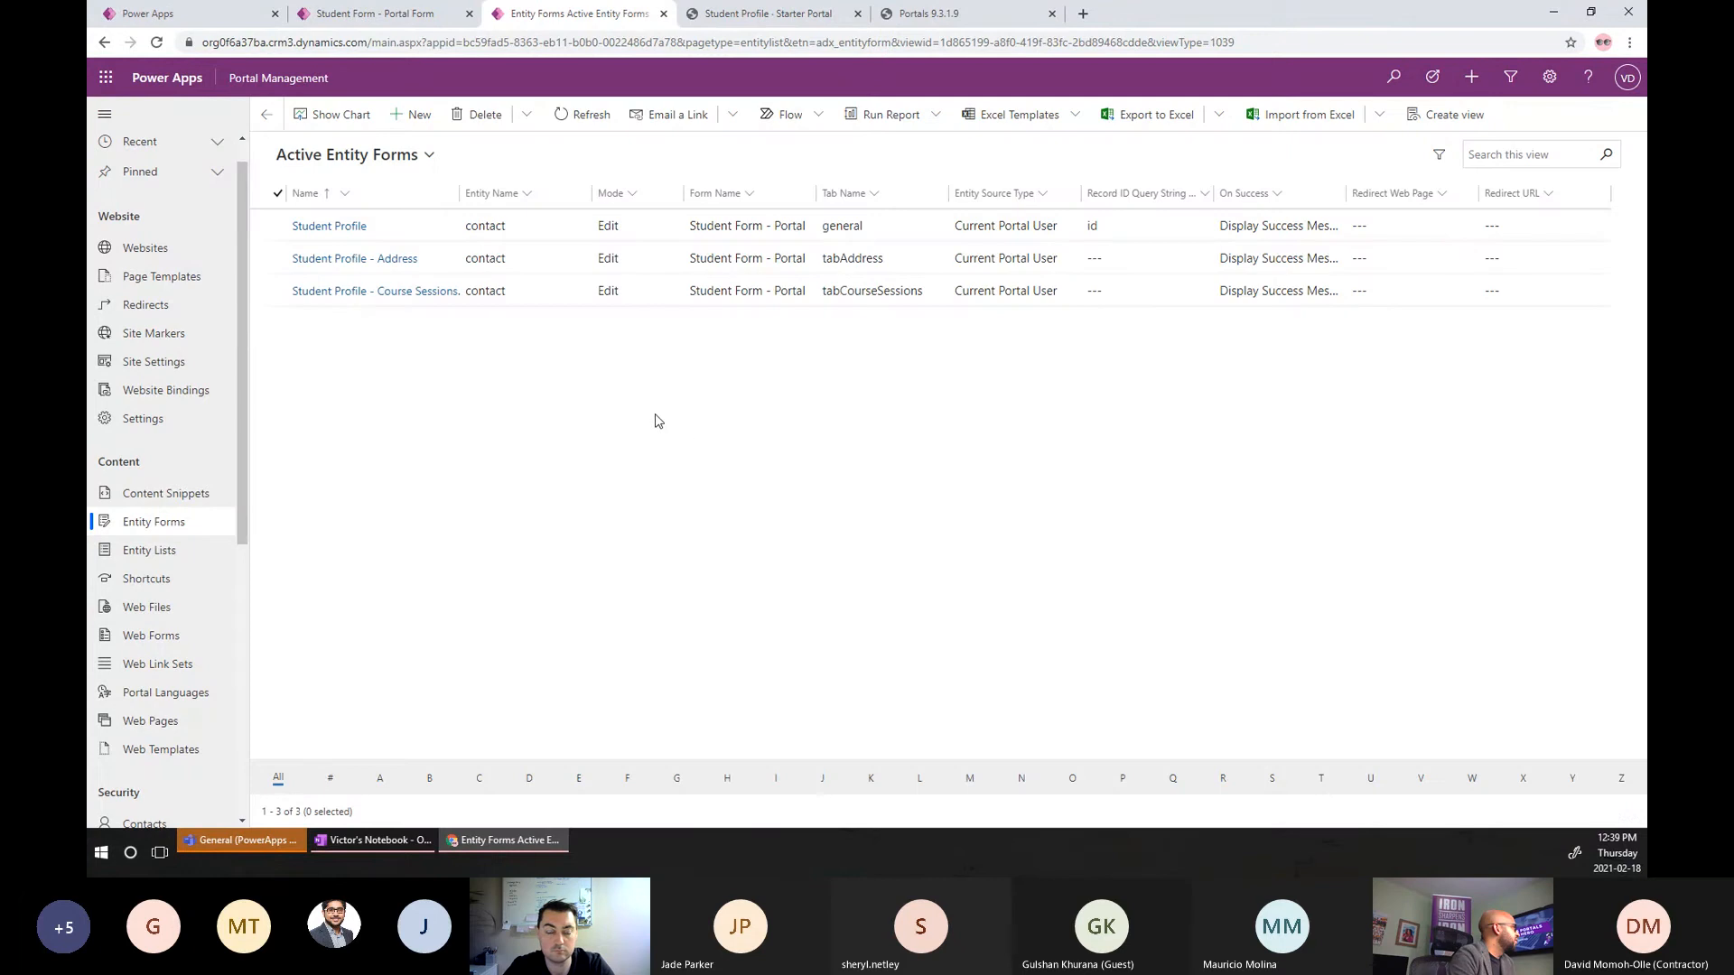
pyautogui.click(424, 290)
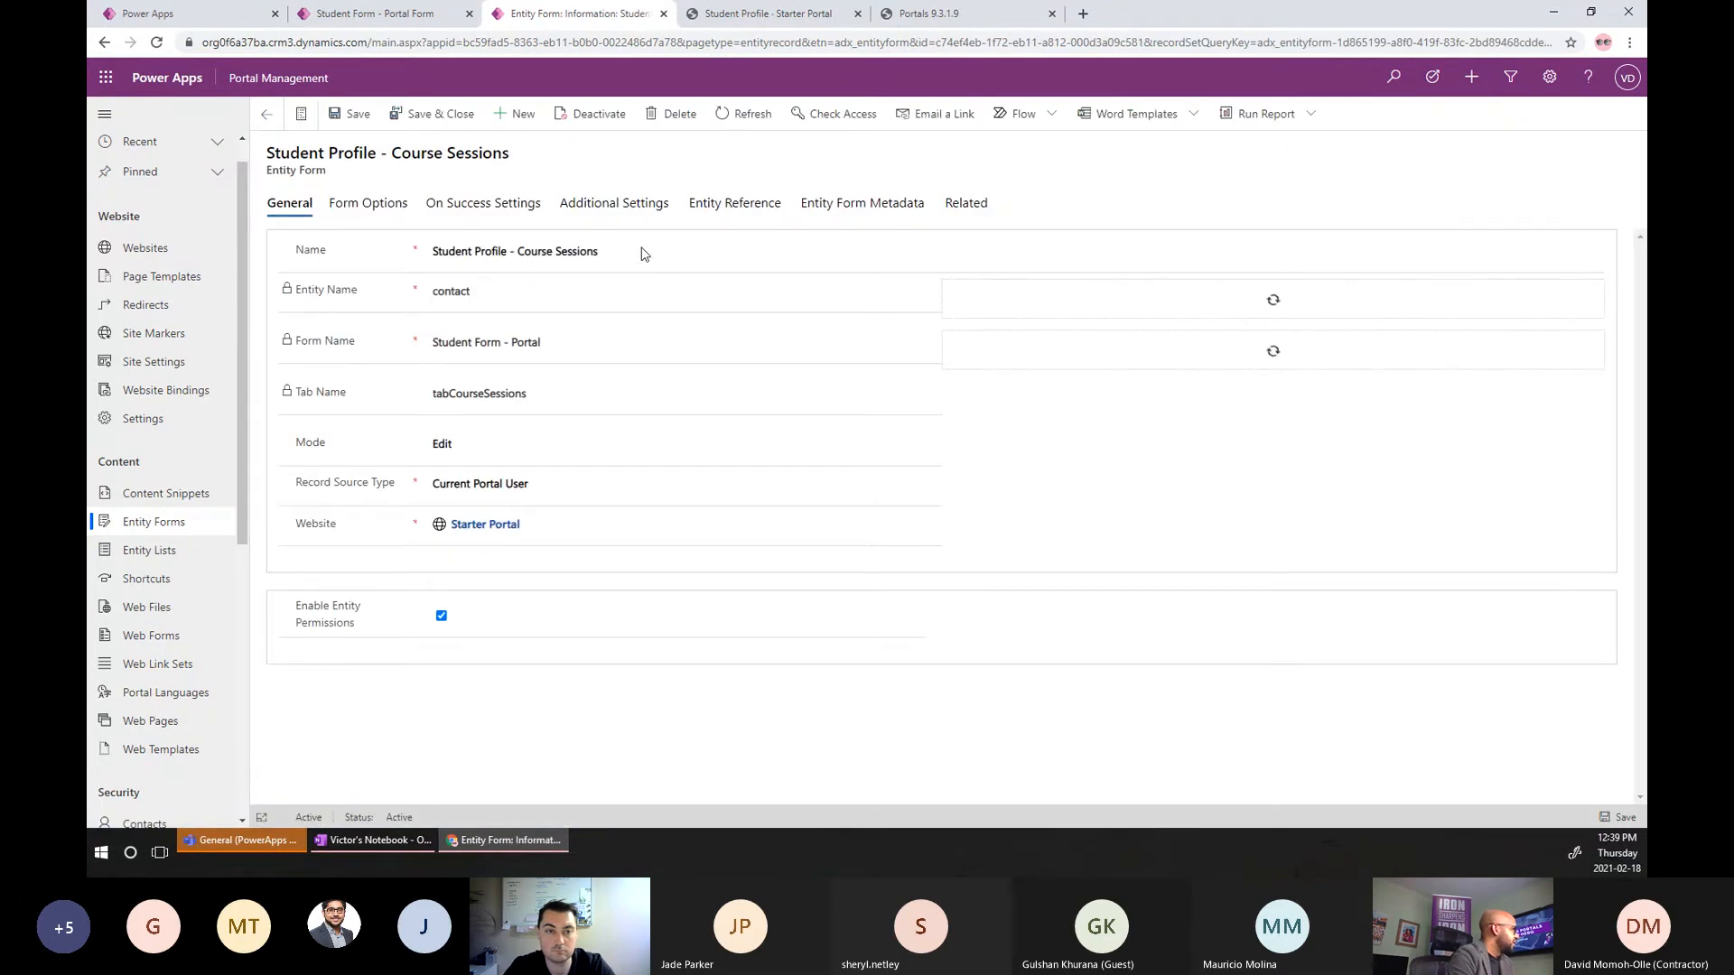
pyautogui.click(608, 252)
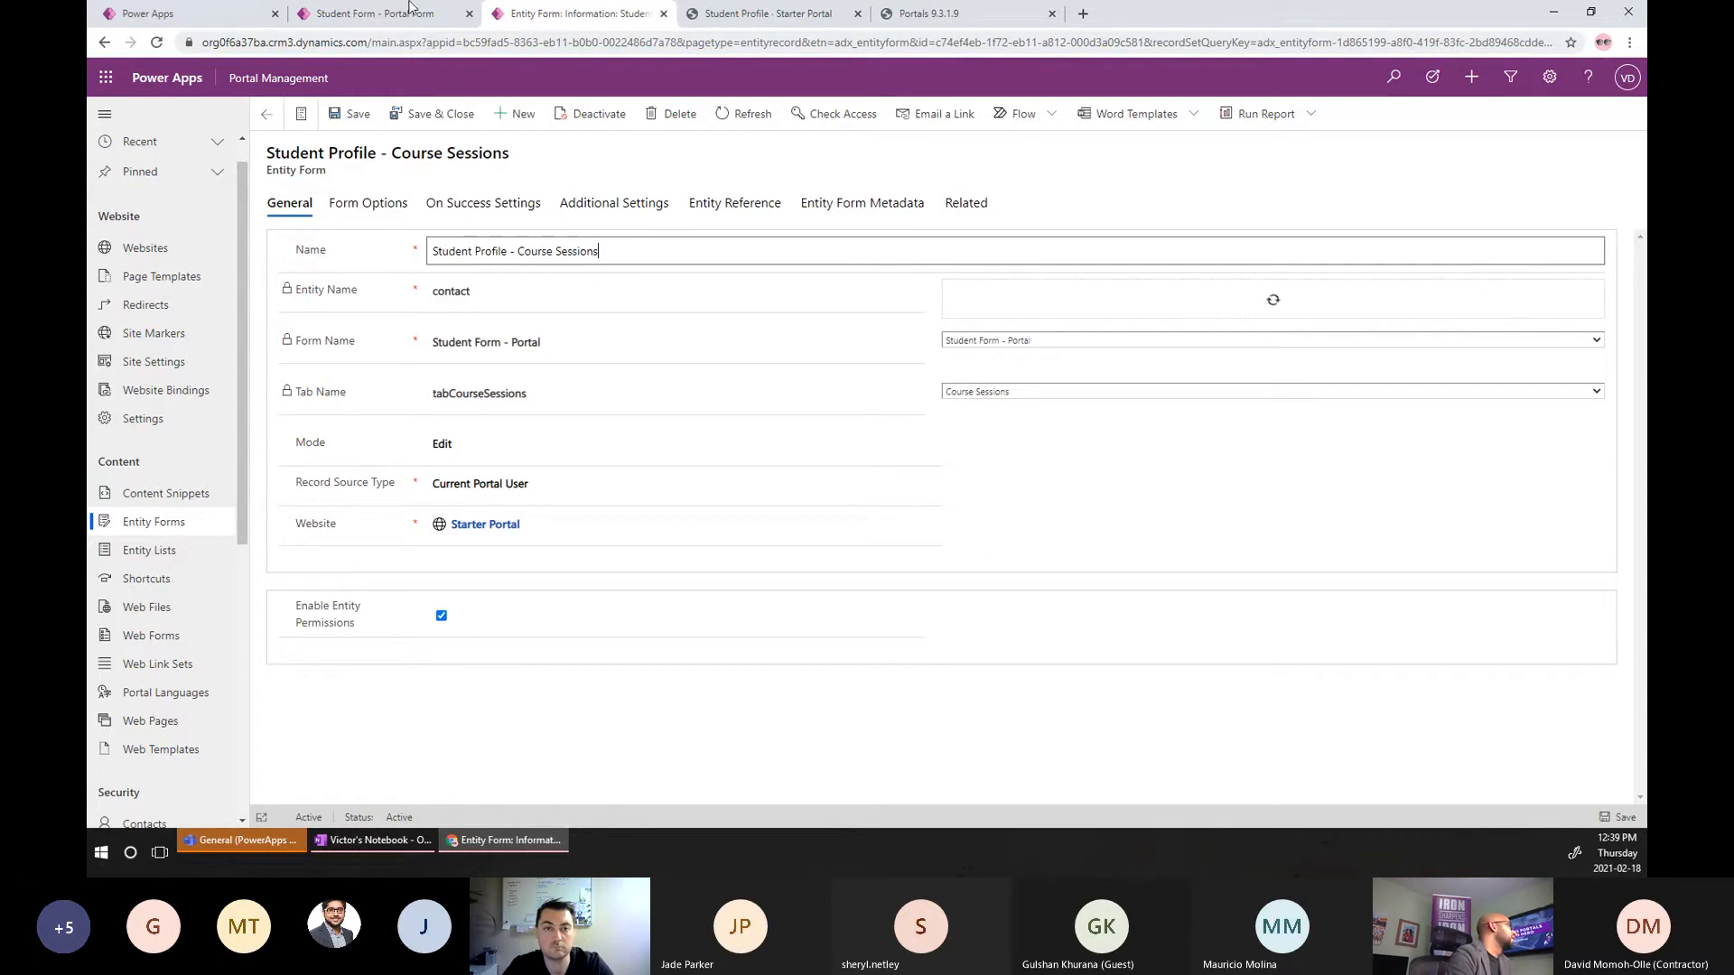
pyautogui.click(240, 18)
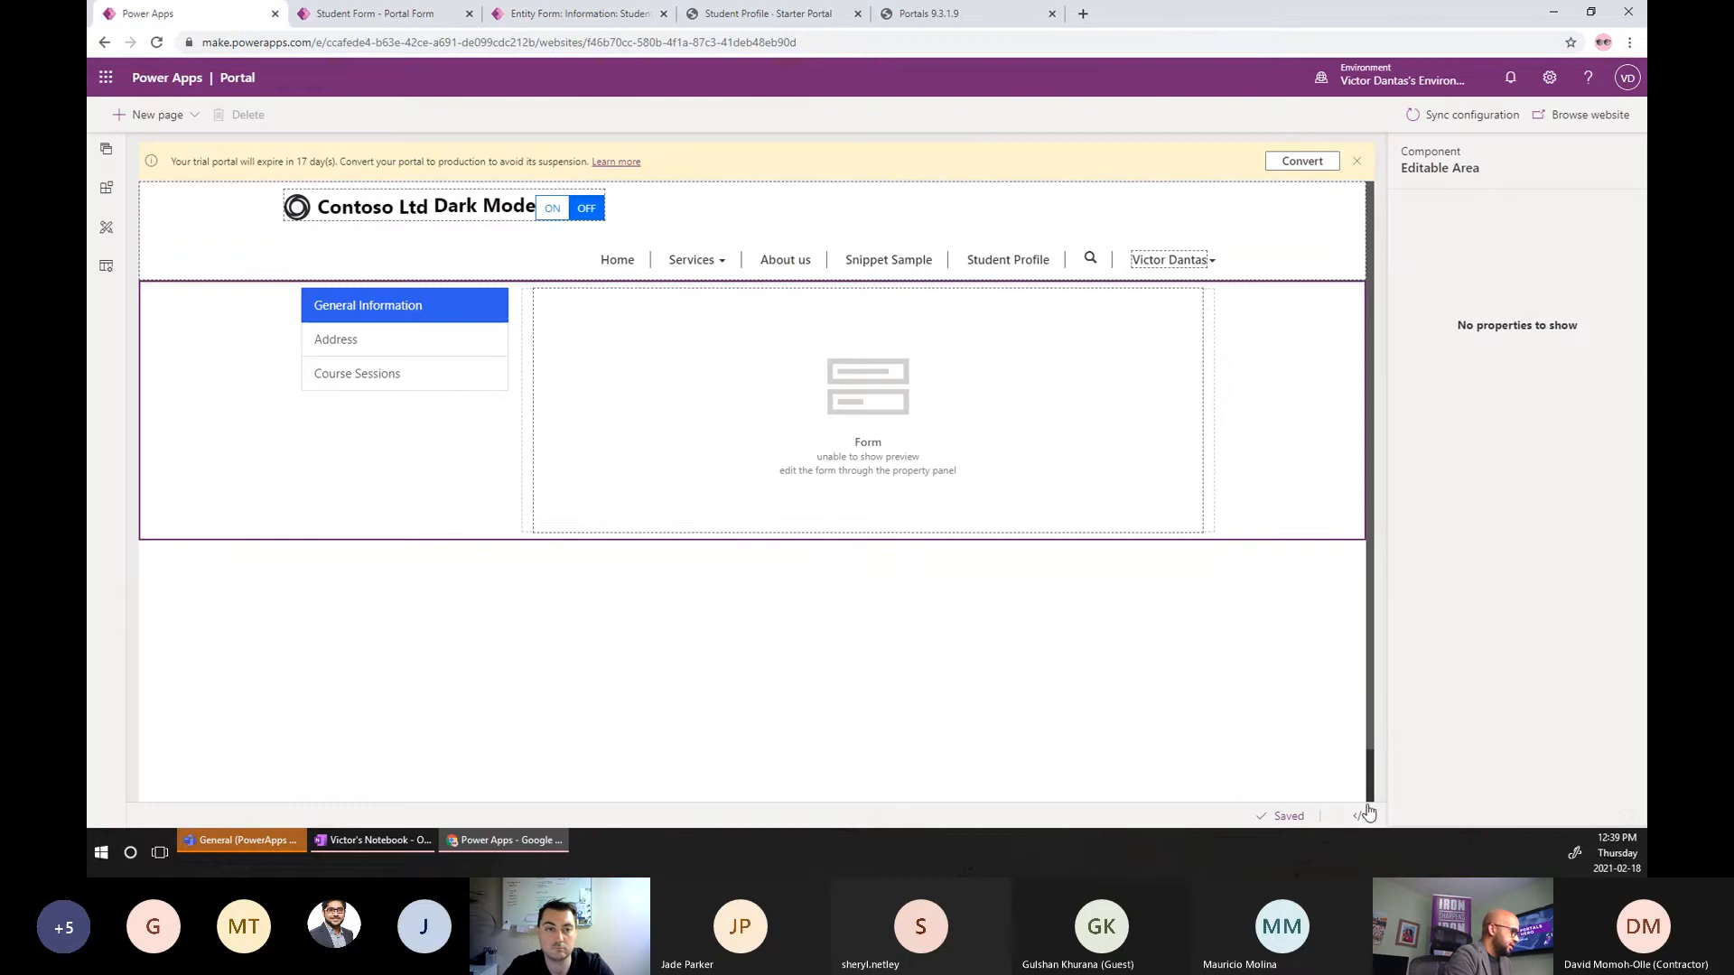
# Fix the form name to 'Course Sessions' on line 10 of the page code, save, and reload the live page.
pyautogui.click(1361, 817)
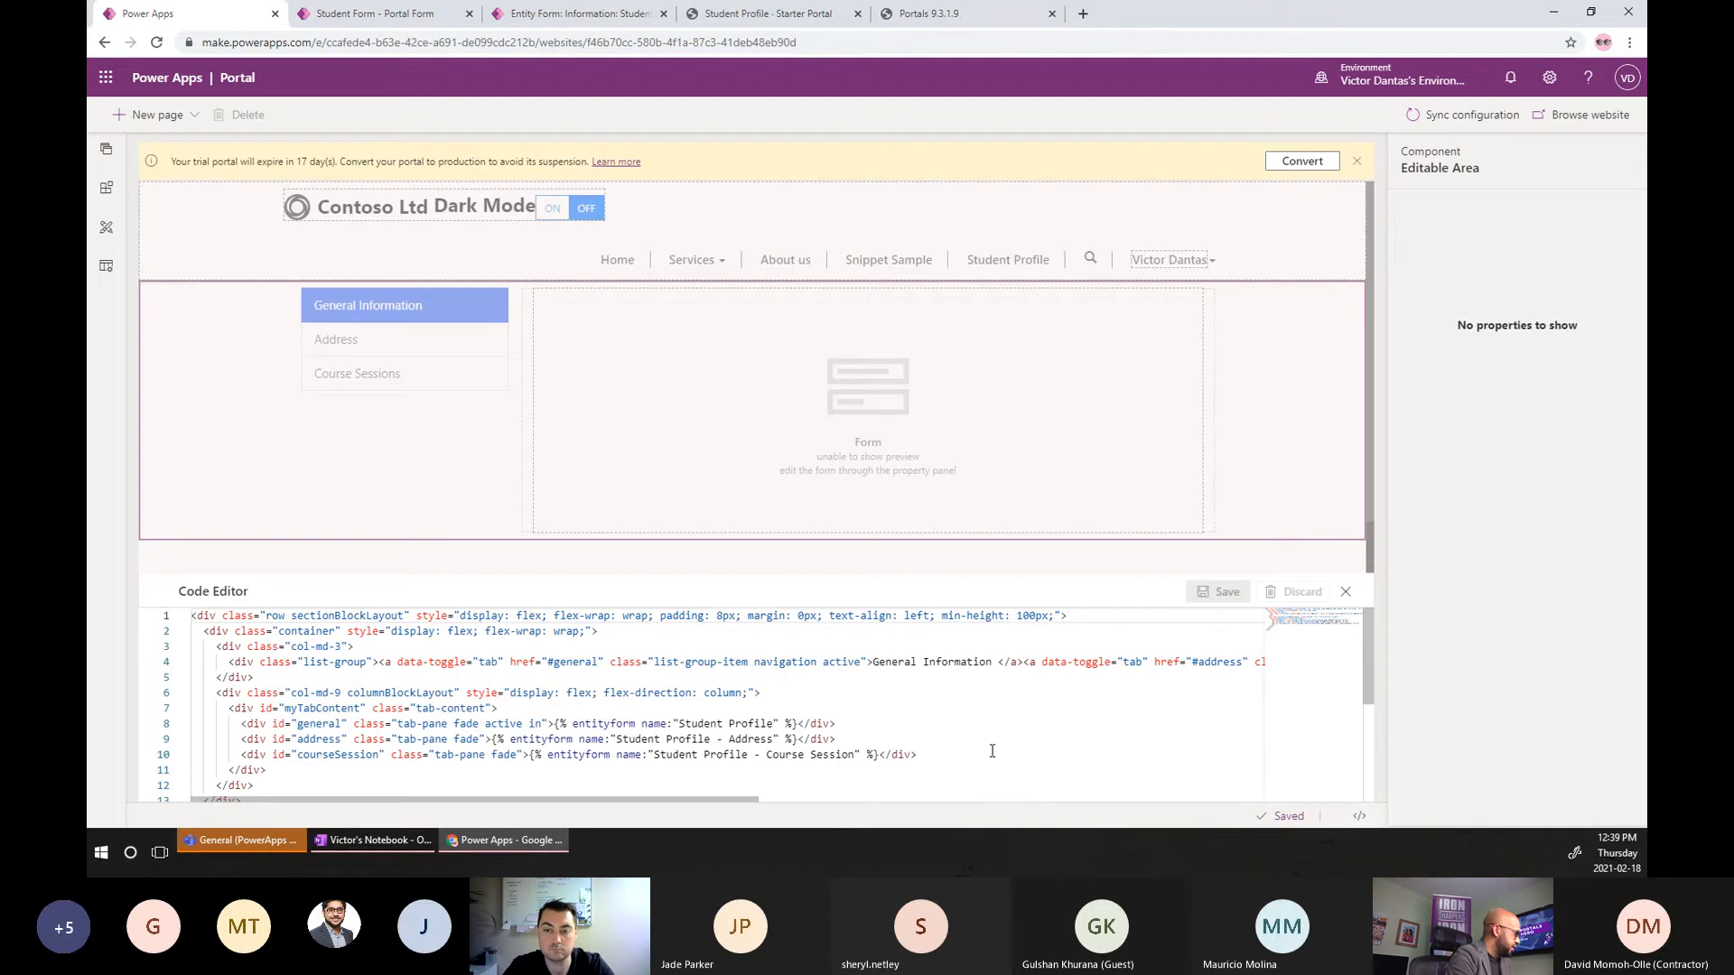
pyautogui.click(855, 754)
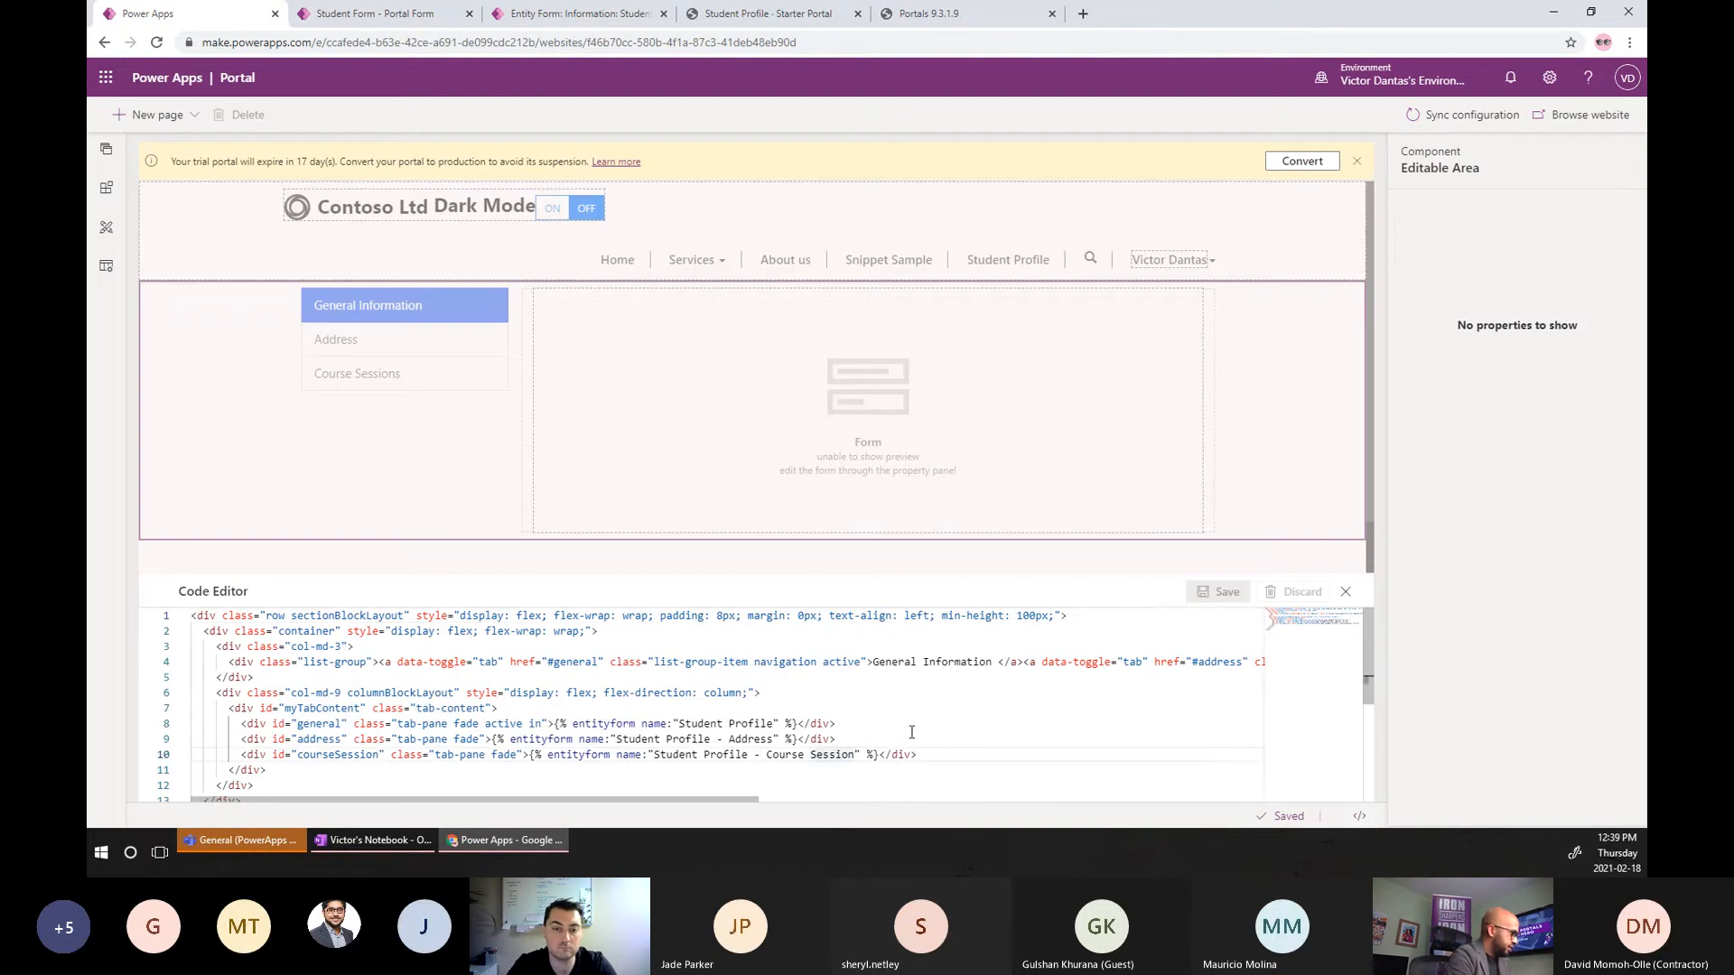
pyautogui.write('s')
pyautogui.click(1203, 598)
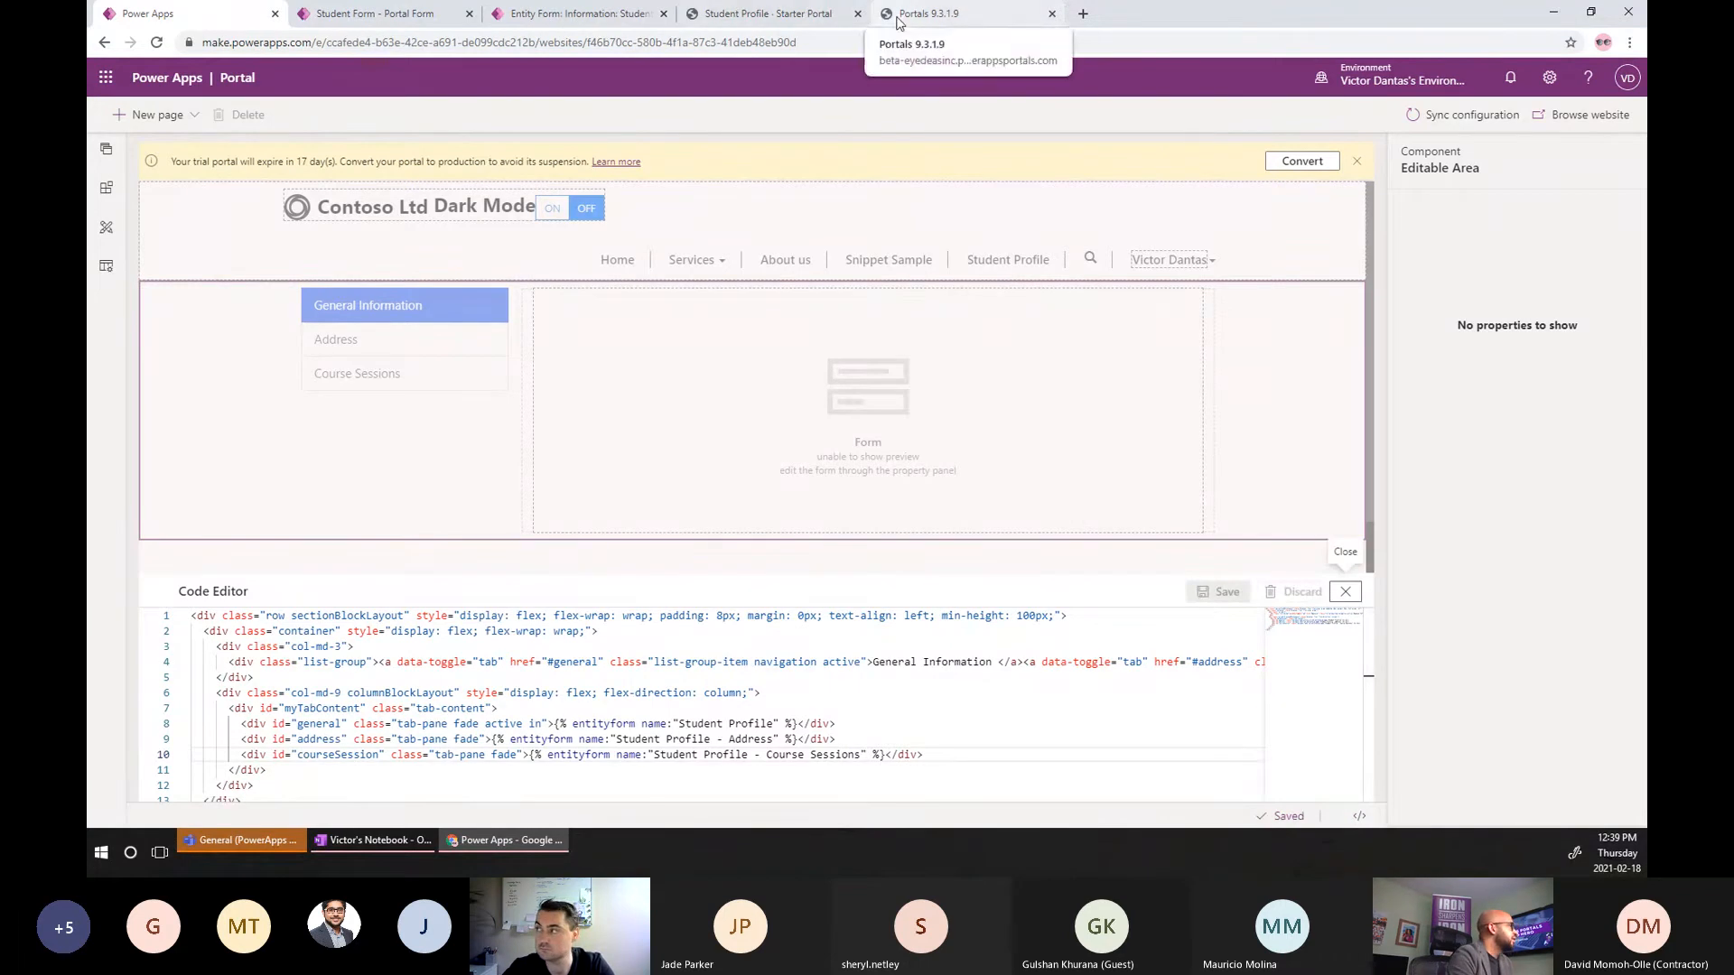
pyautogui.click(768, 14)
pyautogui.press('F5')
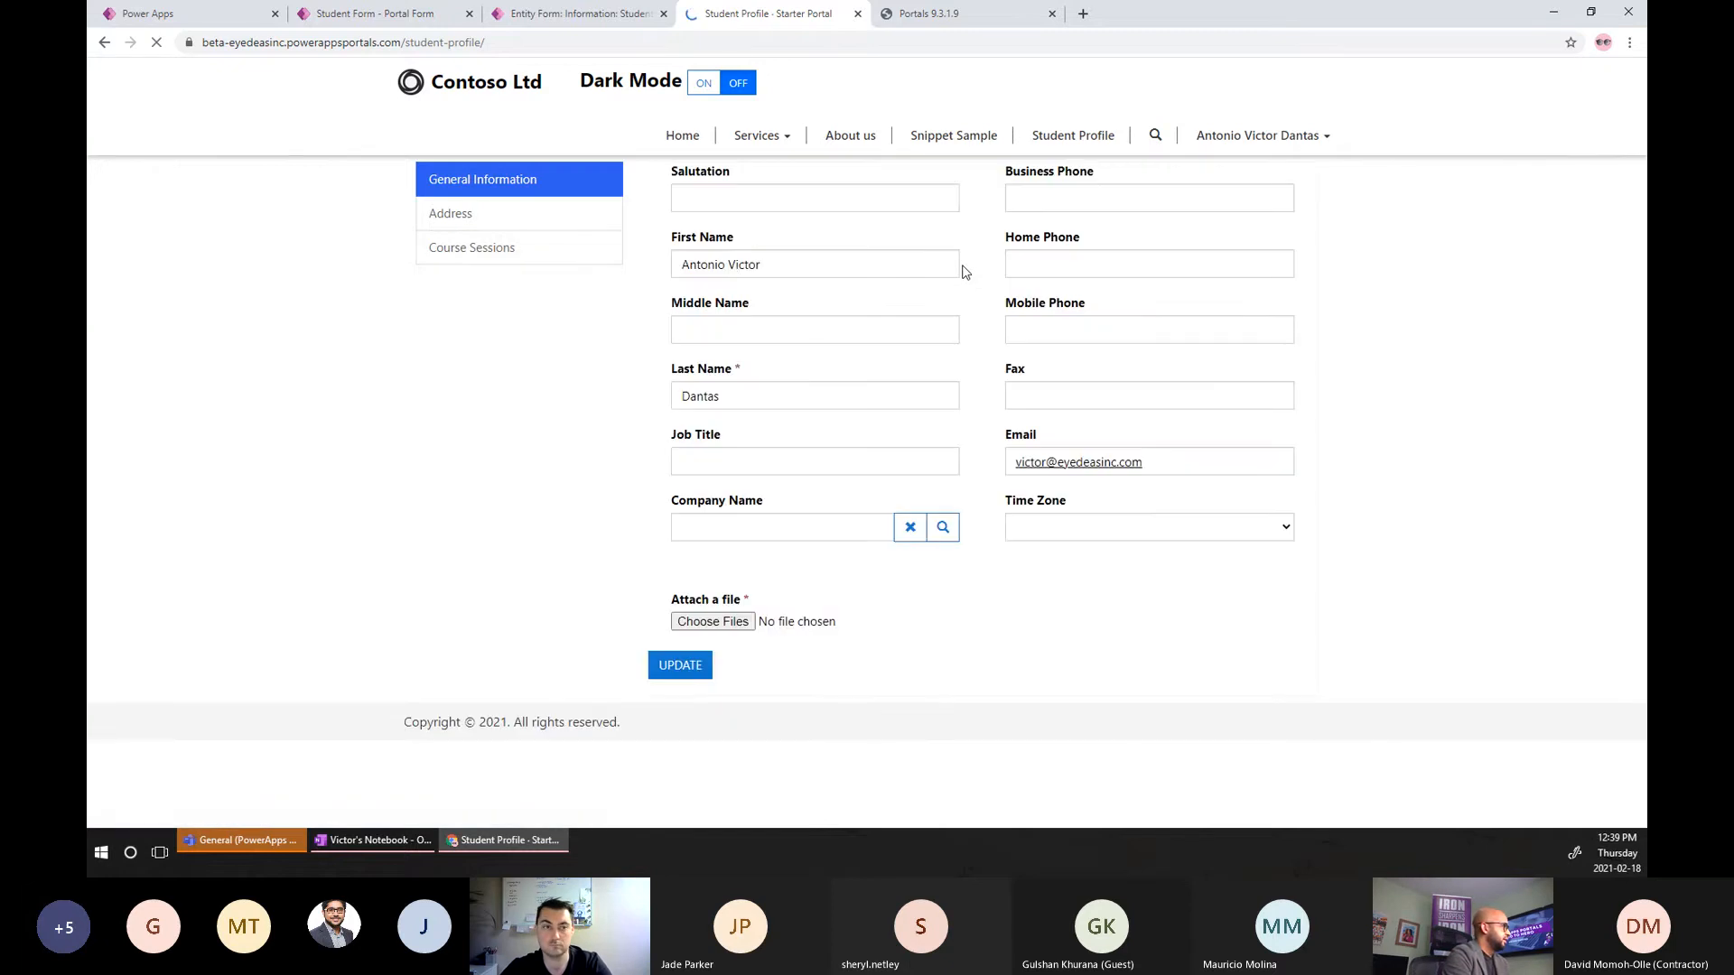
# Confirm the Course Sessions tab shows a no-permission message, cycling through Address and General Information tabs.
pyautogui.click(516, 247)
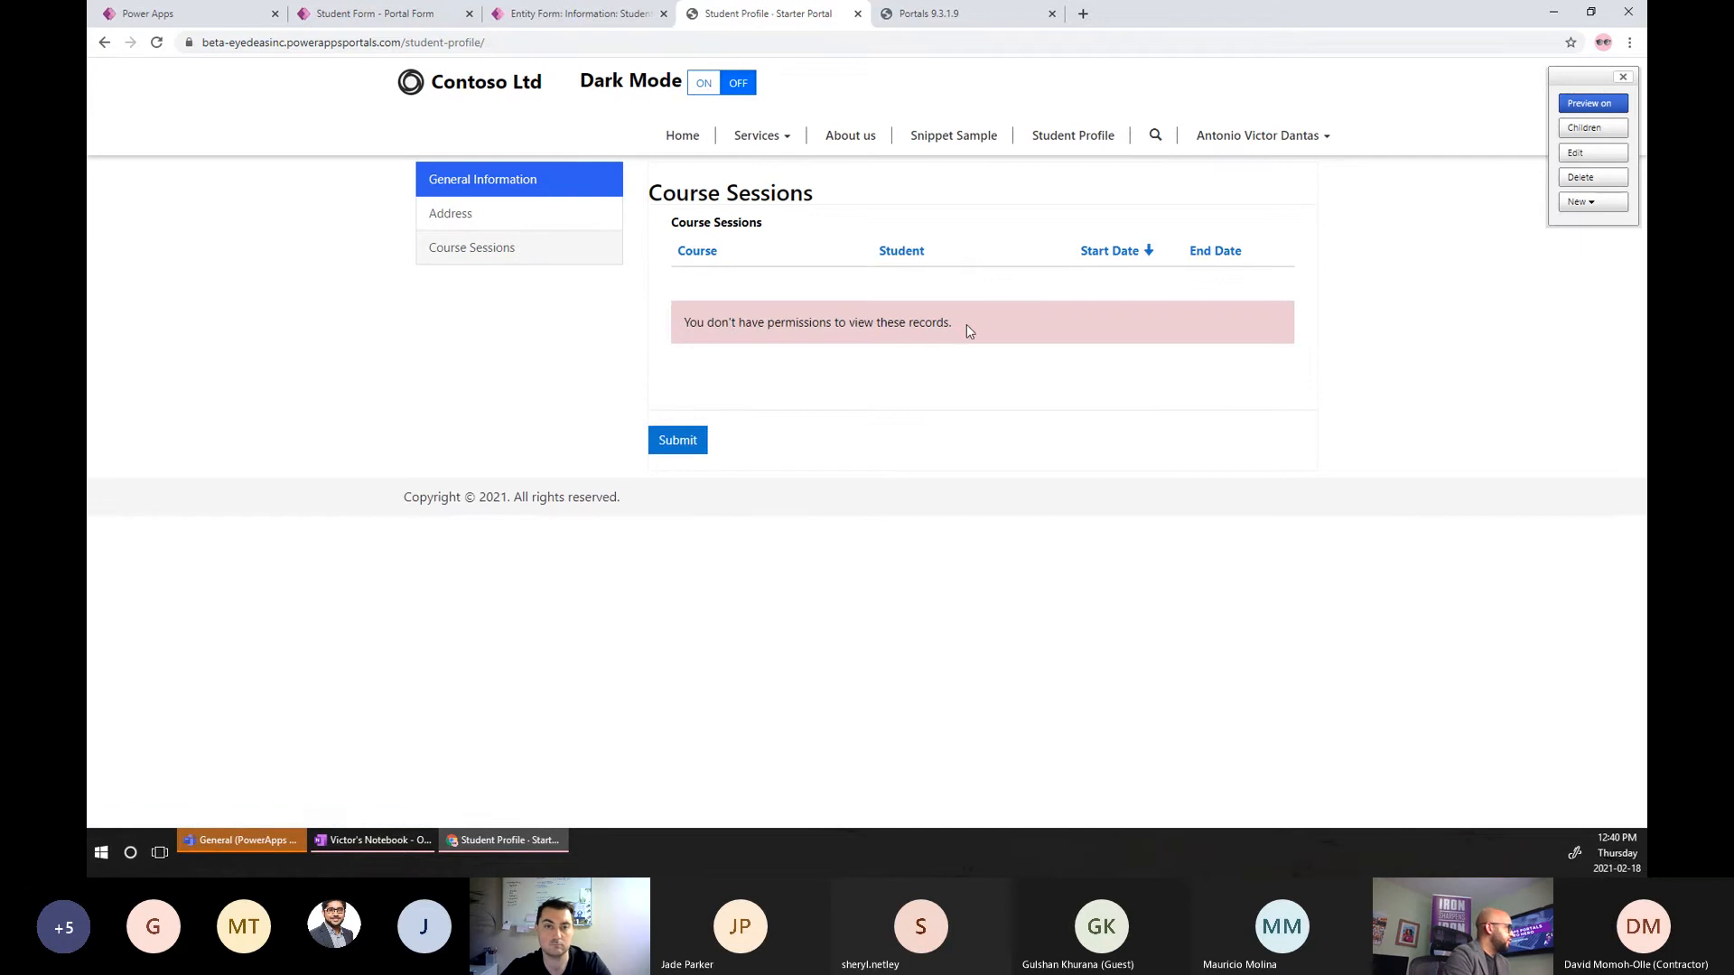
pyautogui.moveTo(967, 324); pyautogui.dragTo(661, 334)
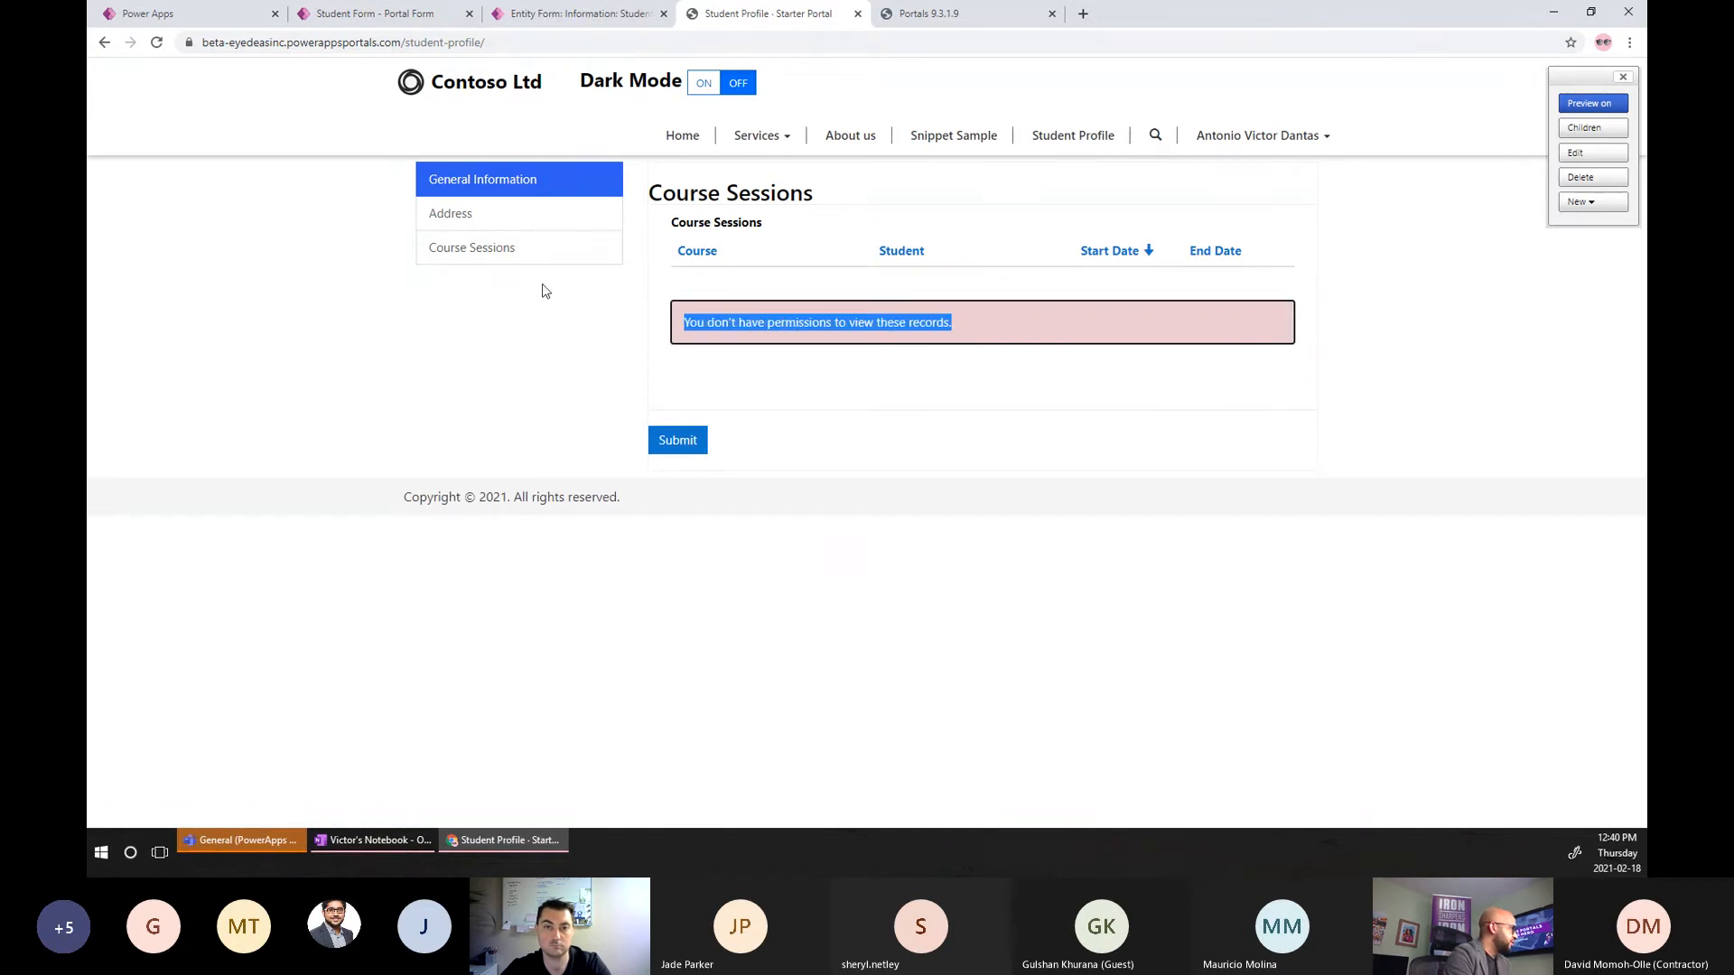
pyautogui.click(493, 229)
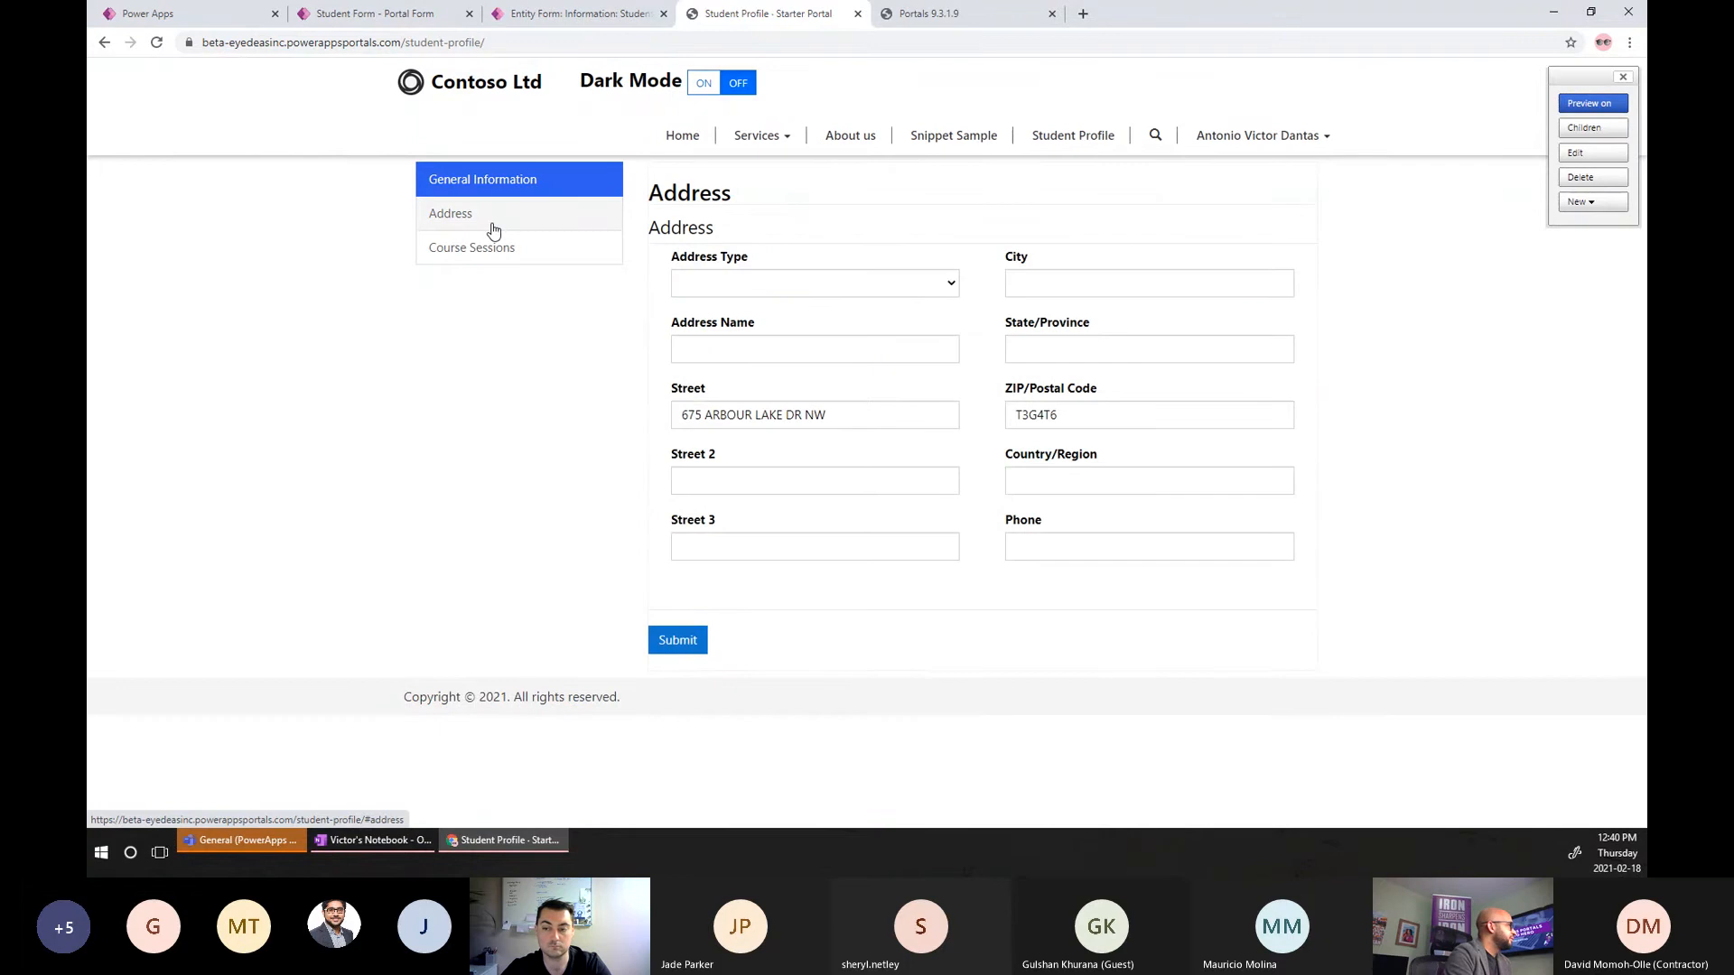
pyautogui.click(503, 178)
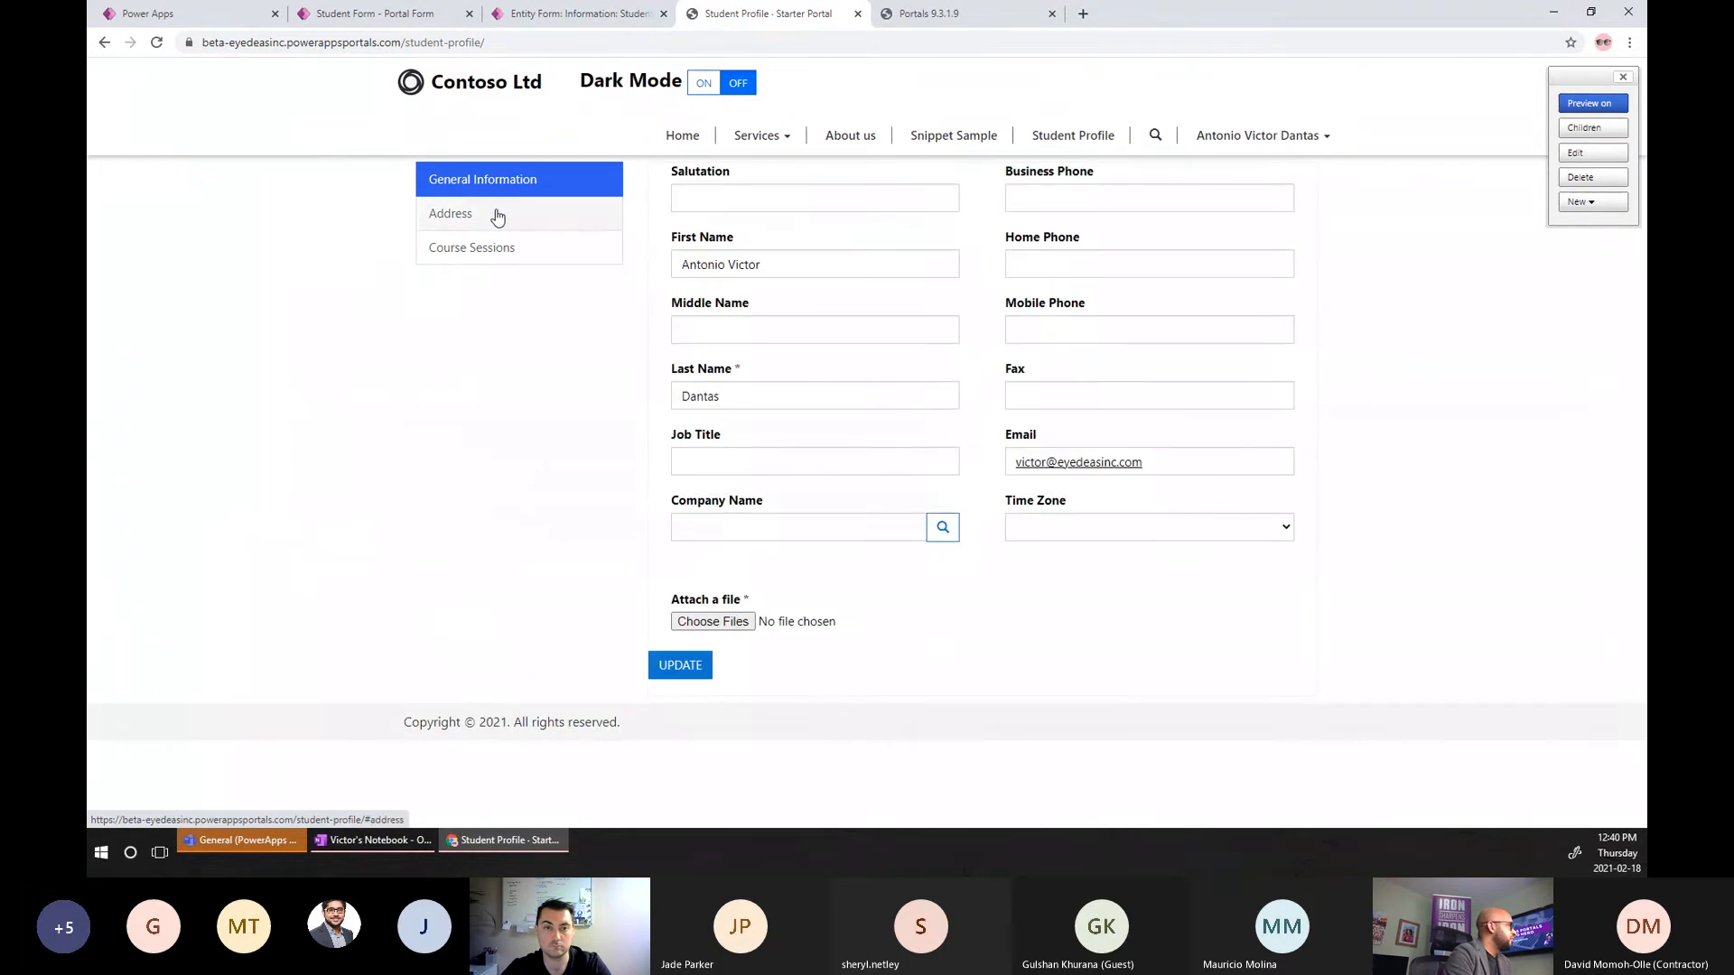
pyautogui.click(495, 216)
pyautogui.click(495, 247)
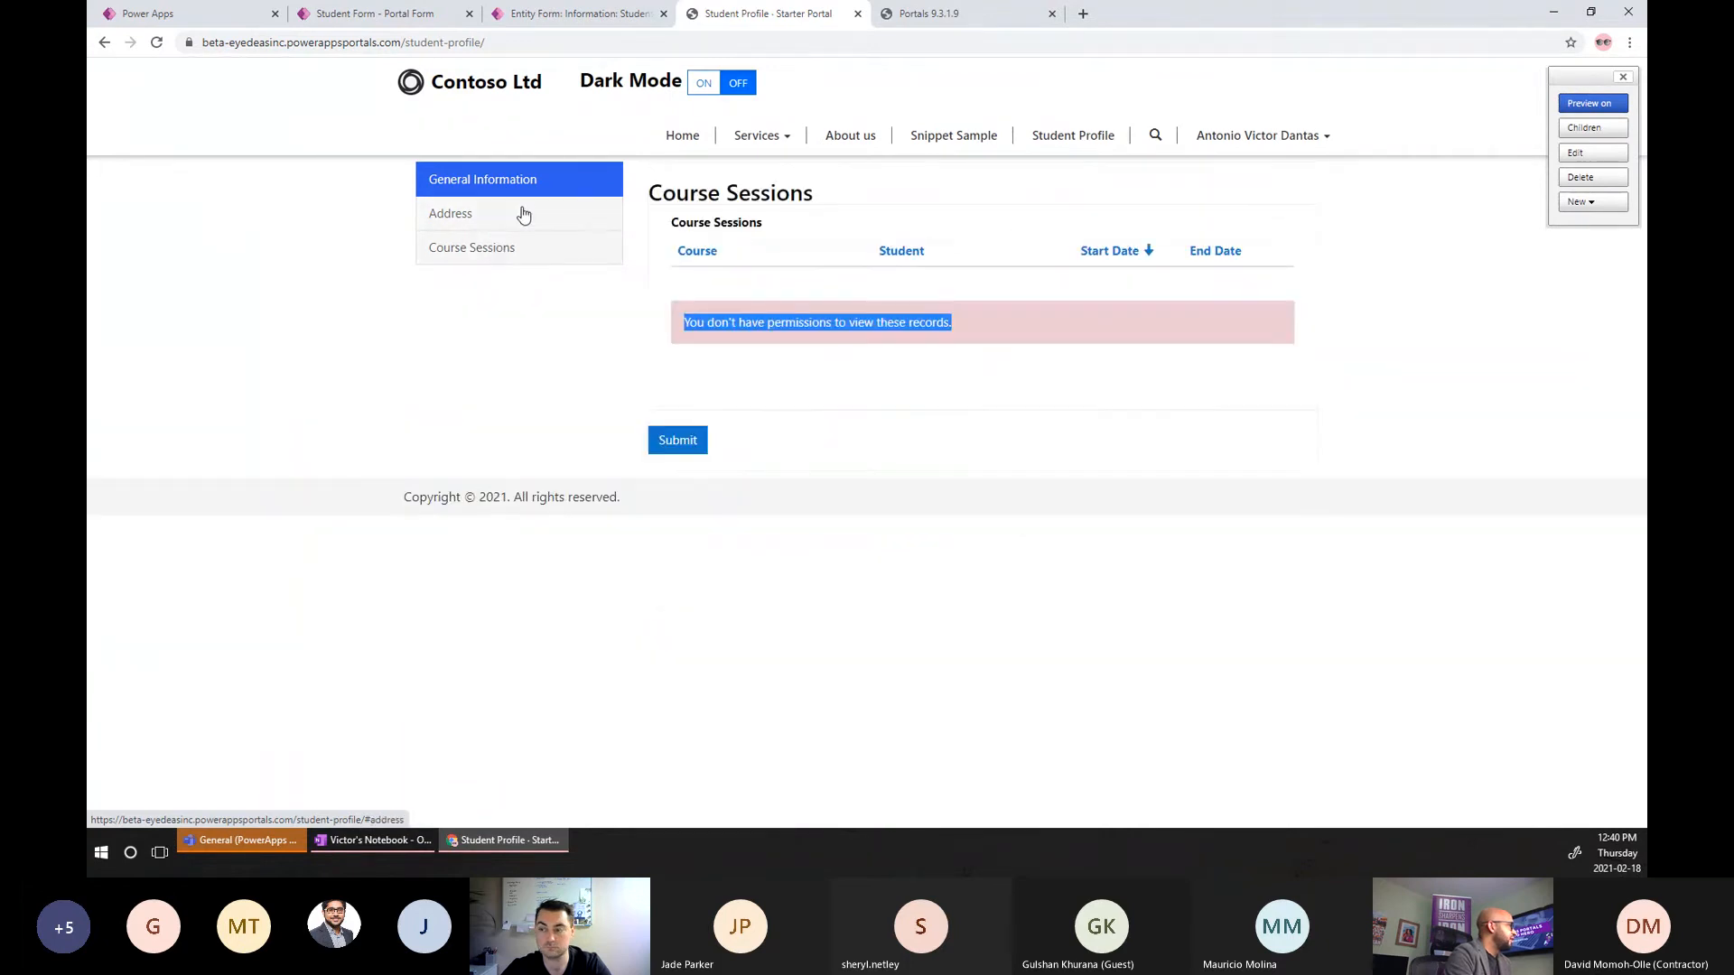
pyautogui.click(524, 212)
pyautogui.click(560, 179)
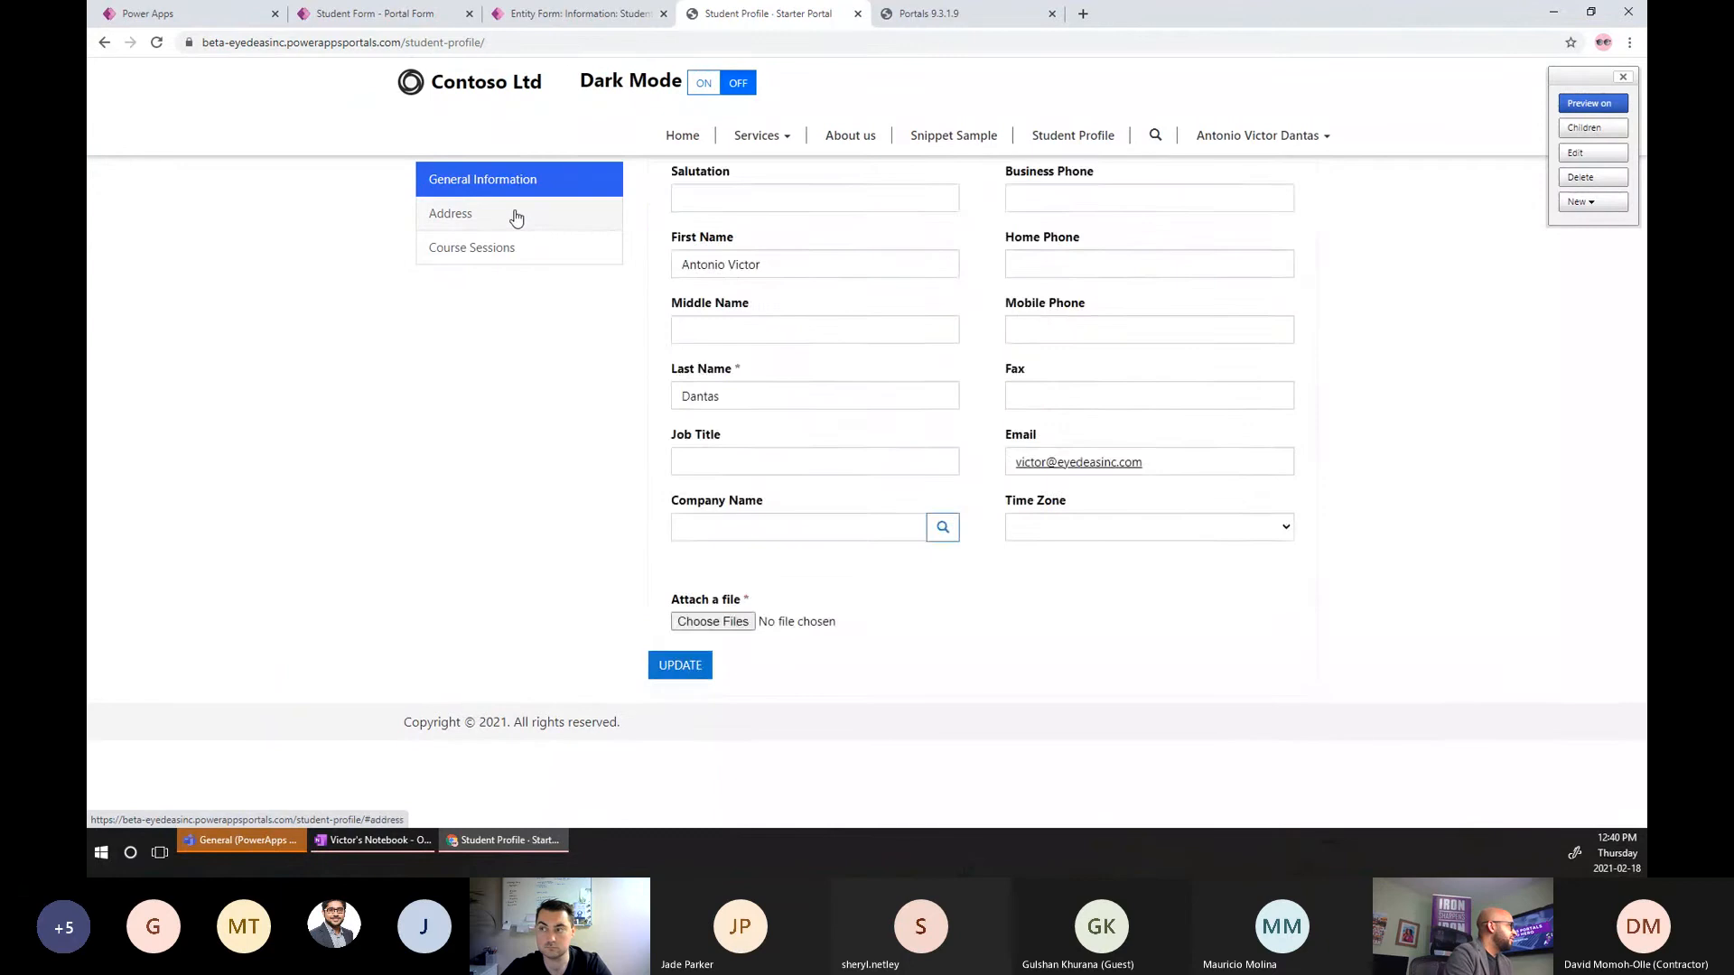
pyautogui.click(516, 217)
pyautogui.click(511, 245)
pyautogui.click(518, 217)
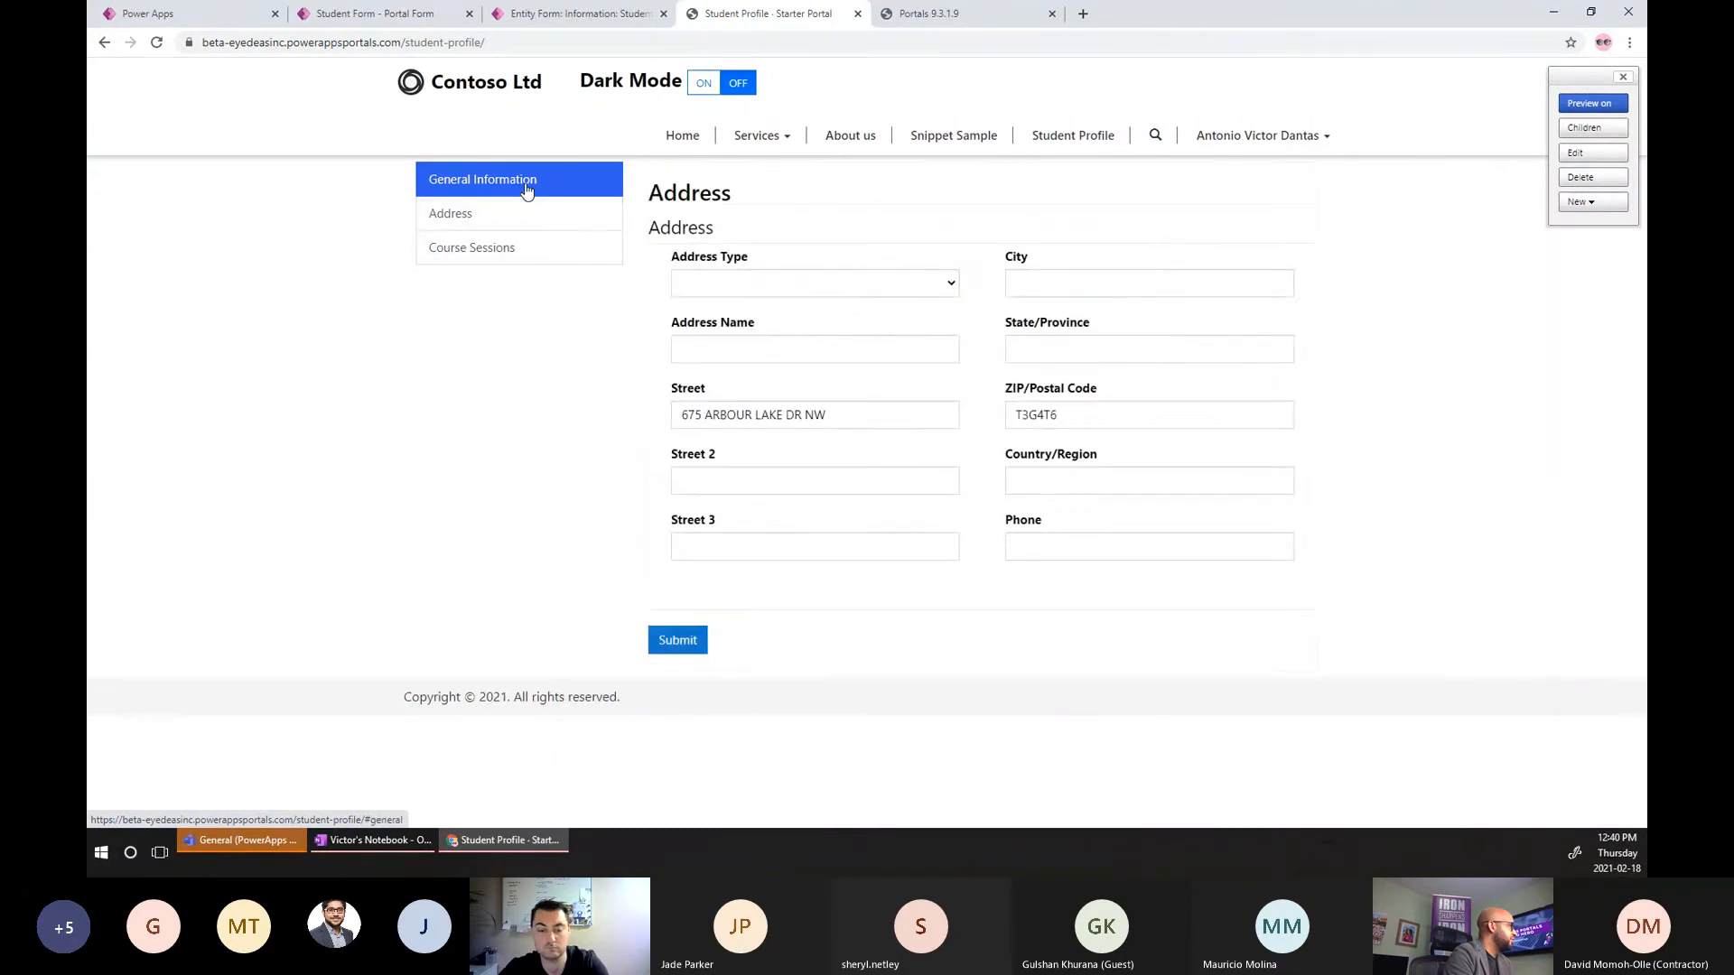
pyautogui.click(527, 185)
pyautogui.click(515, 246)
pyautogui.click(510, 214)
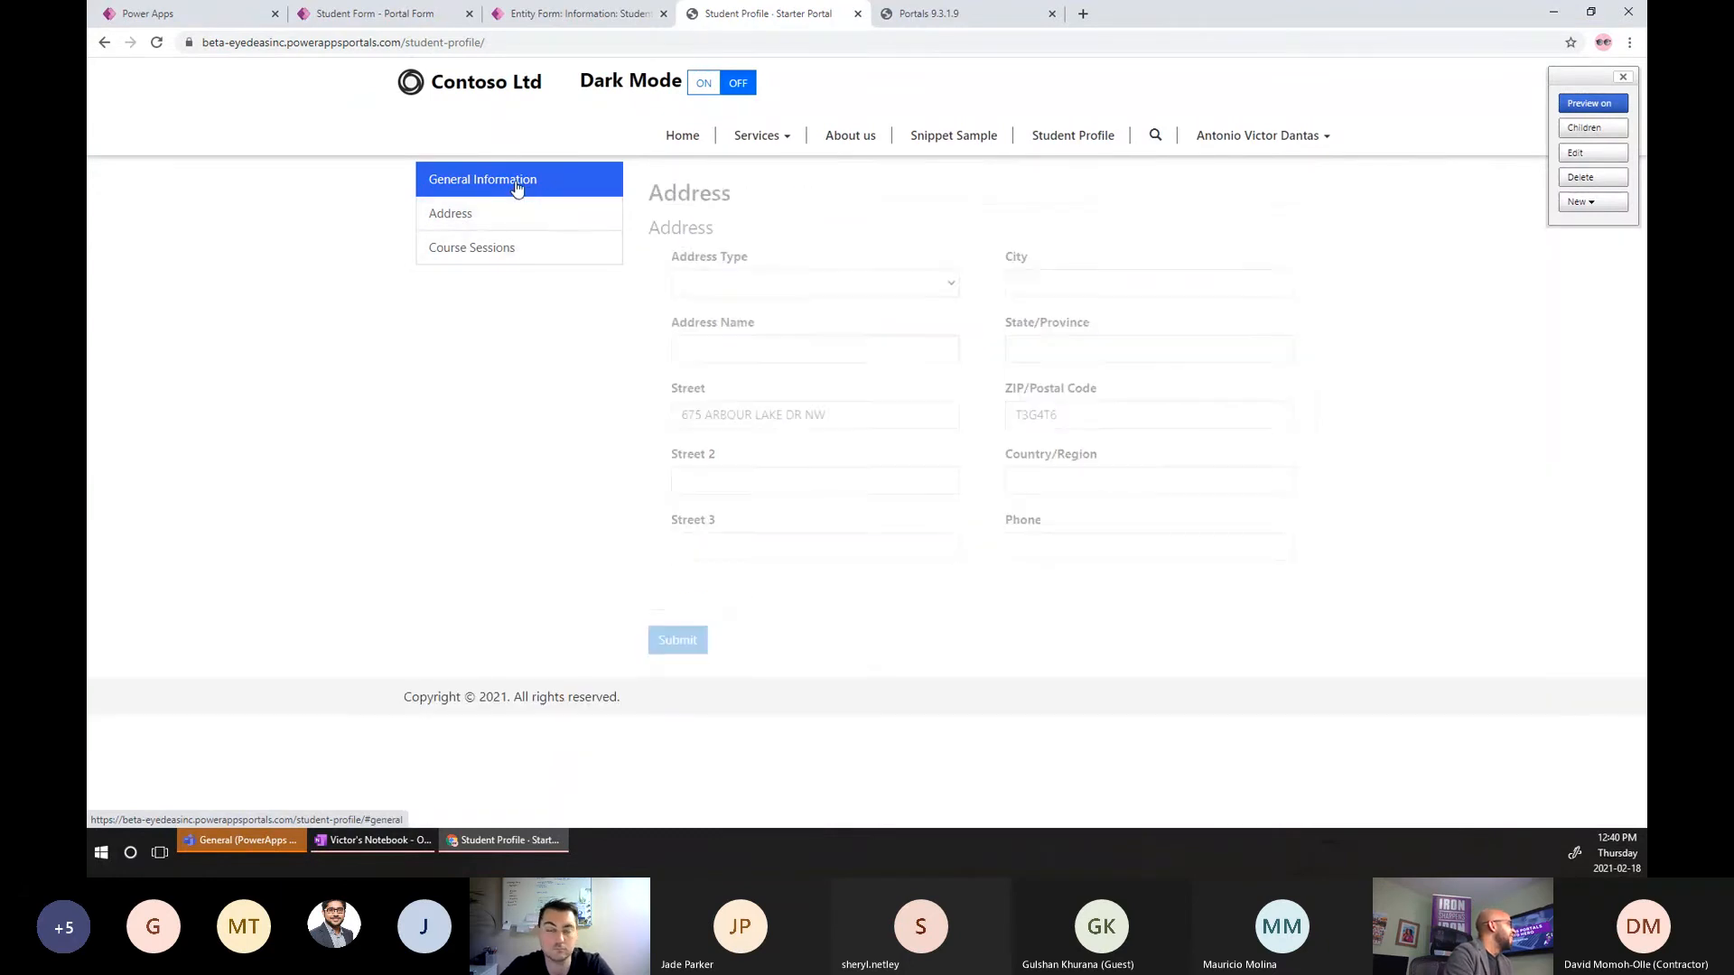
pyautogui.click(517, 187)
pyautogui.click(515, 247)
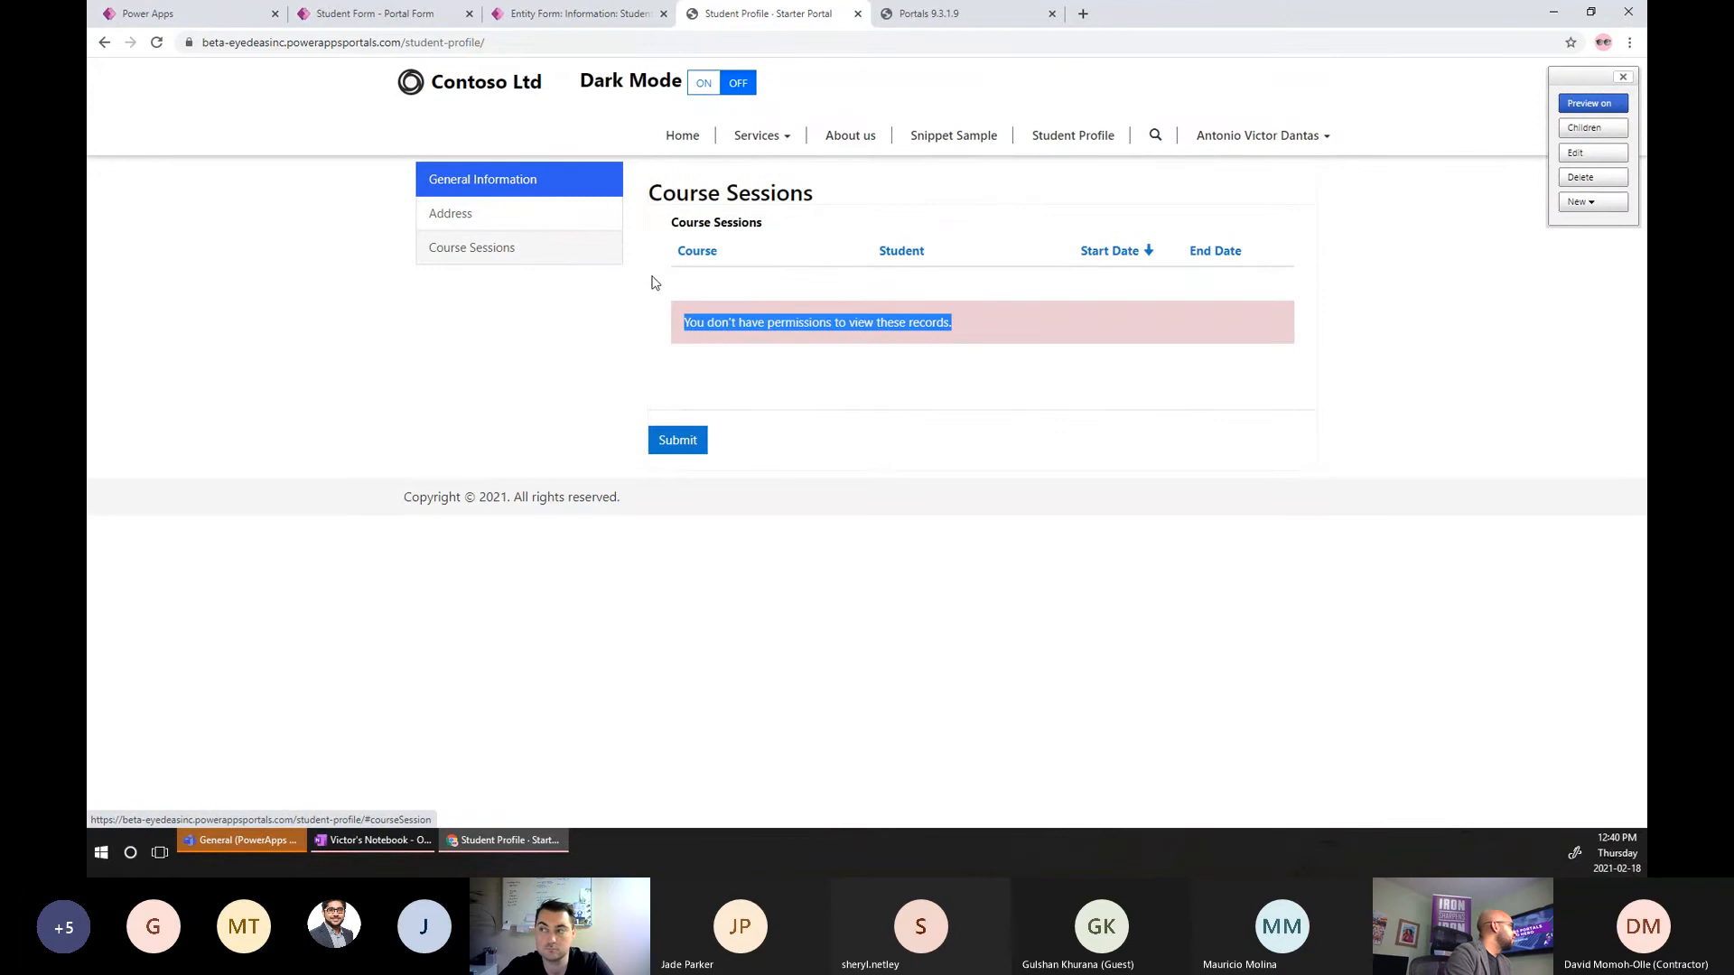
pyautogui.click(540, 20)
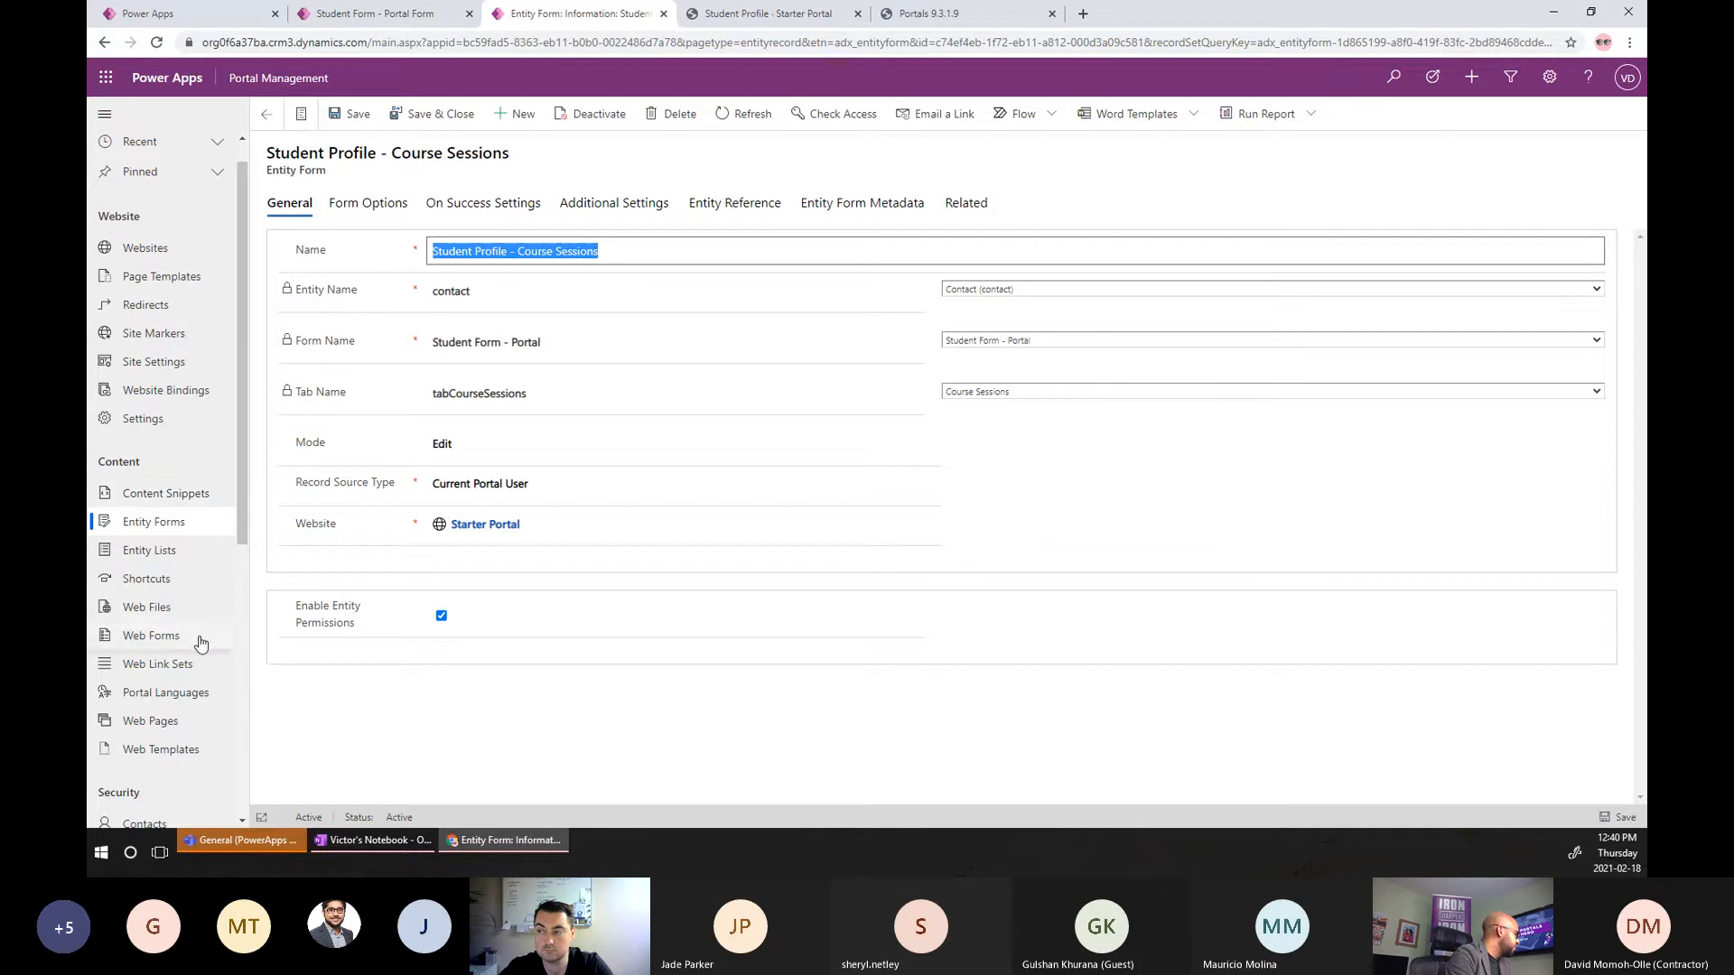
# Open the Entity Permissions list and compare it with the live page's Course Sessions subheading.
pyautogui.scroll(-2, 168, 602)
pyautogui.scroll(-2, 168, 602)
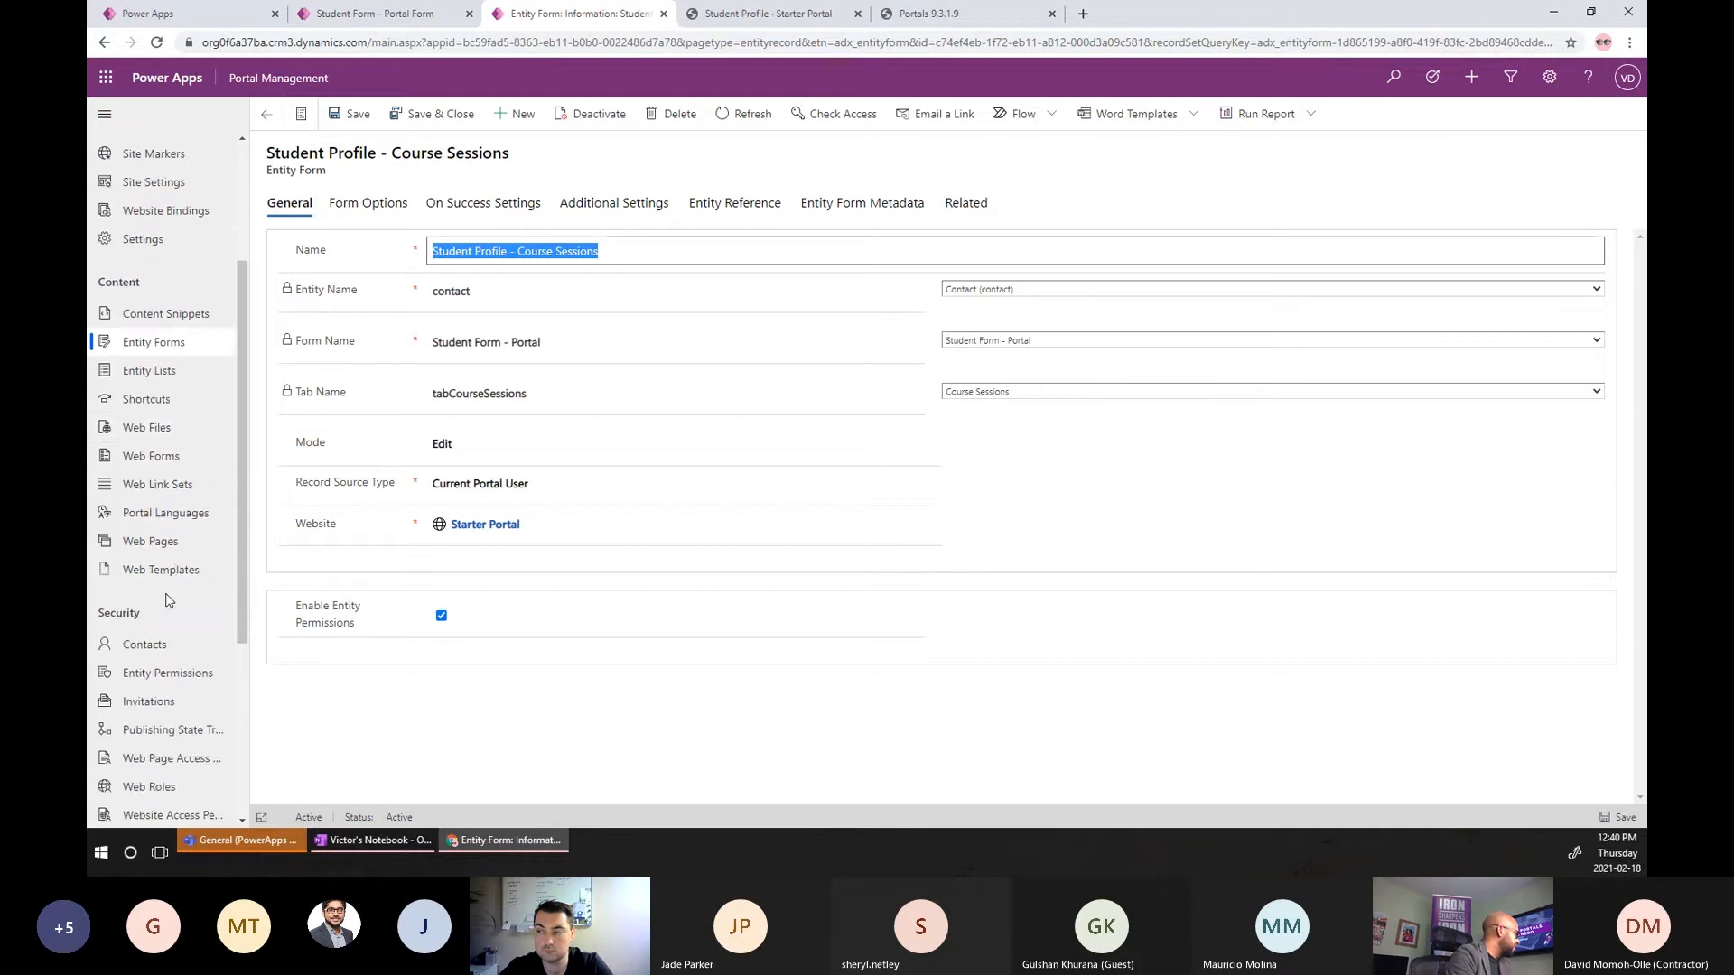
pyautogui.click(179, 566)
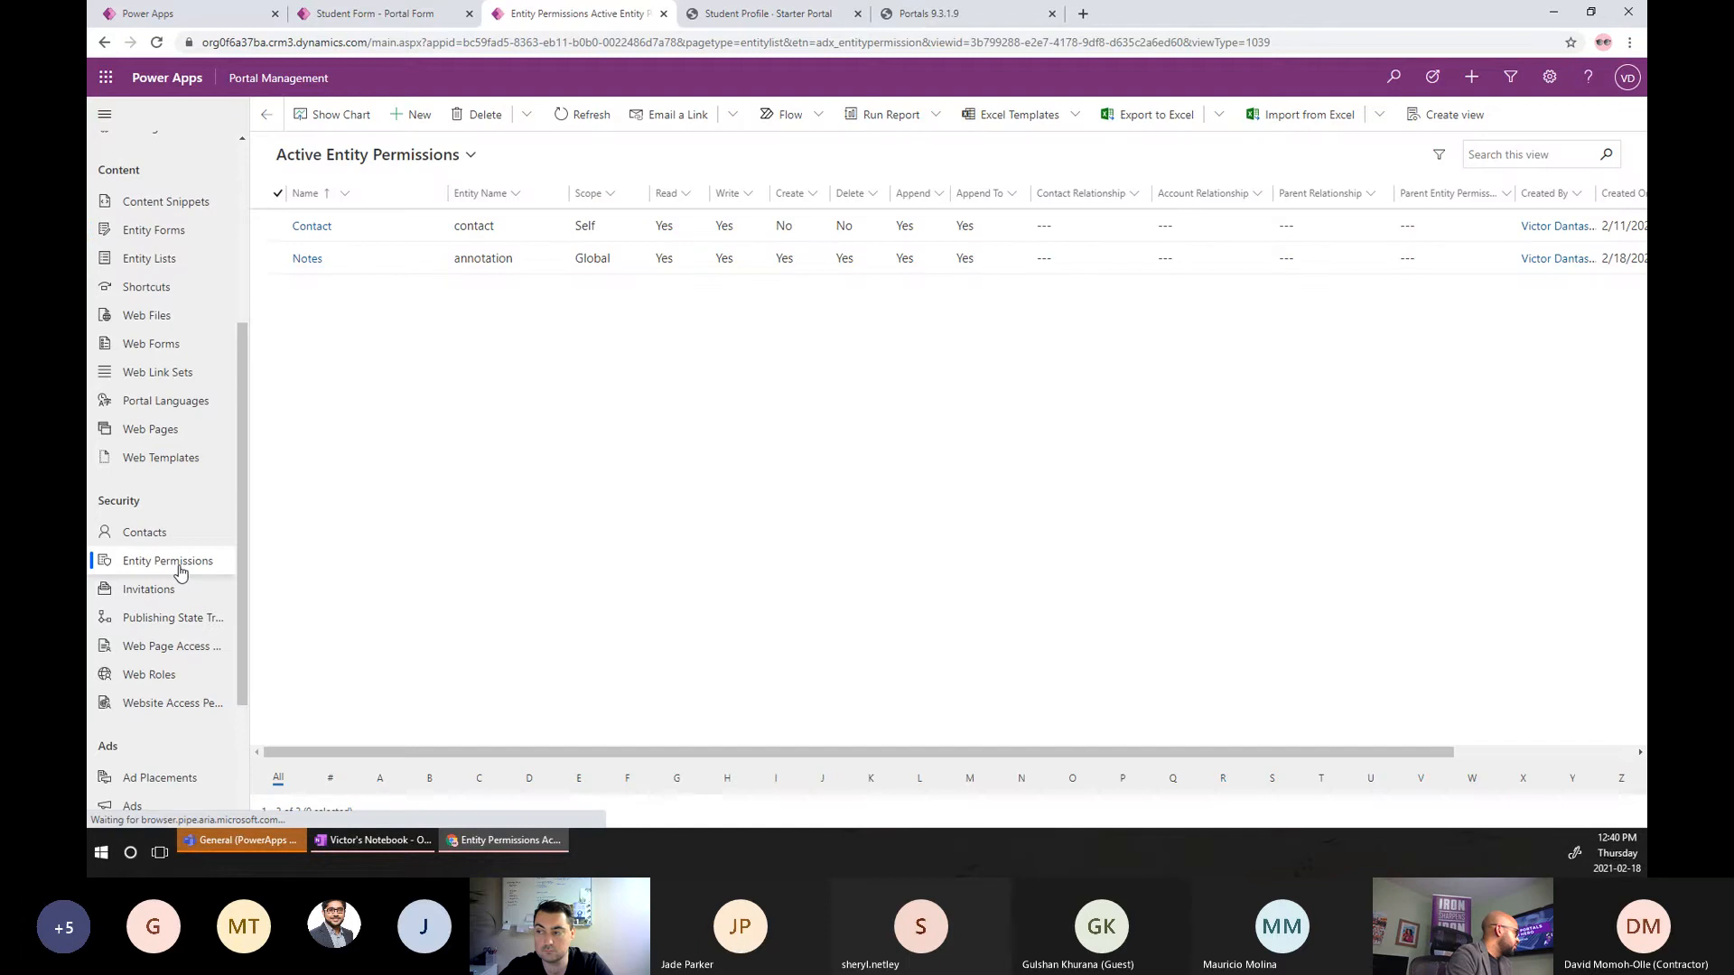
pyautogui.click(788, 26)
pyautogui.moveTo(762, 222); pyautogui.dragTo(693, 223)
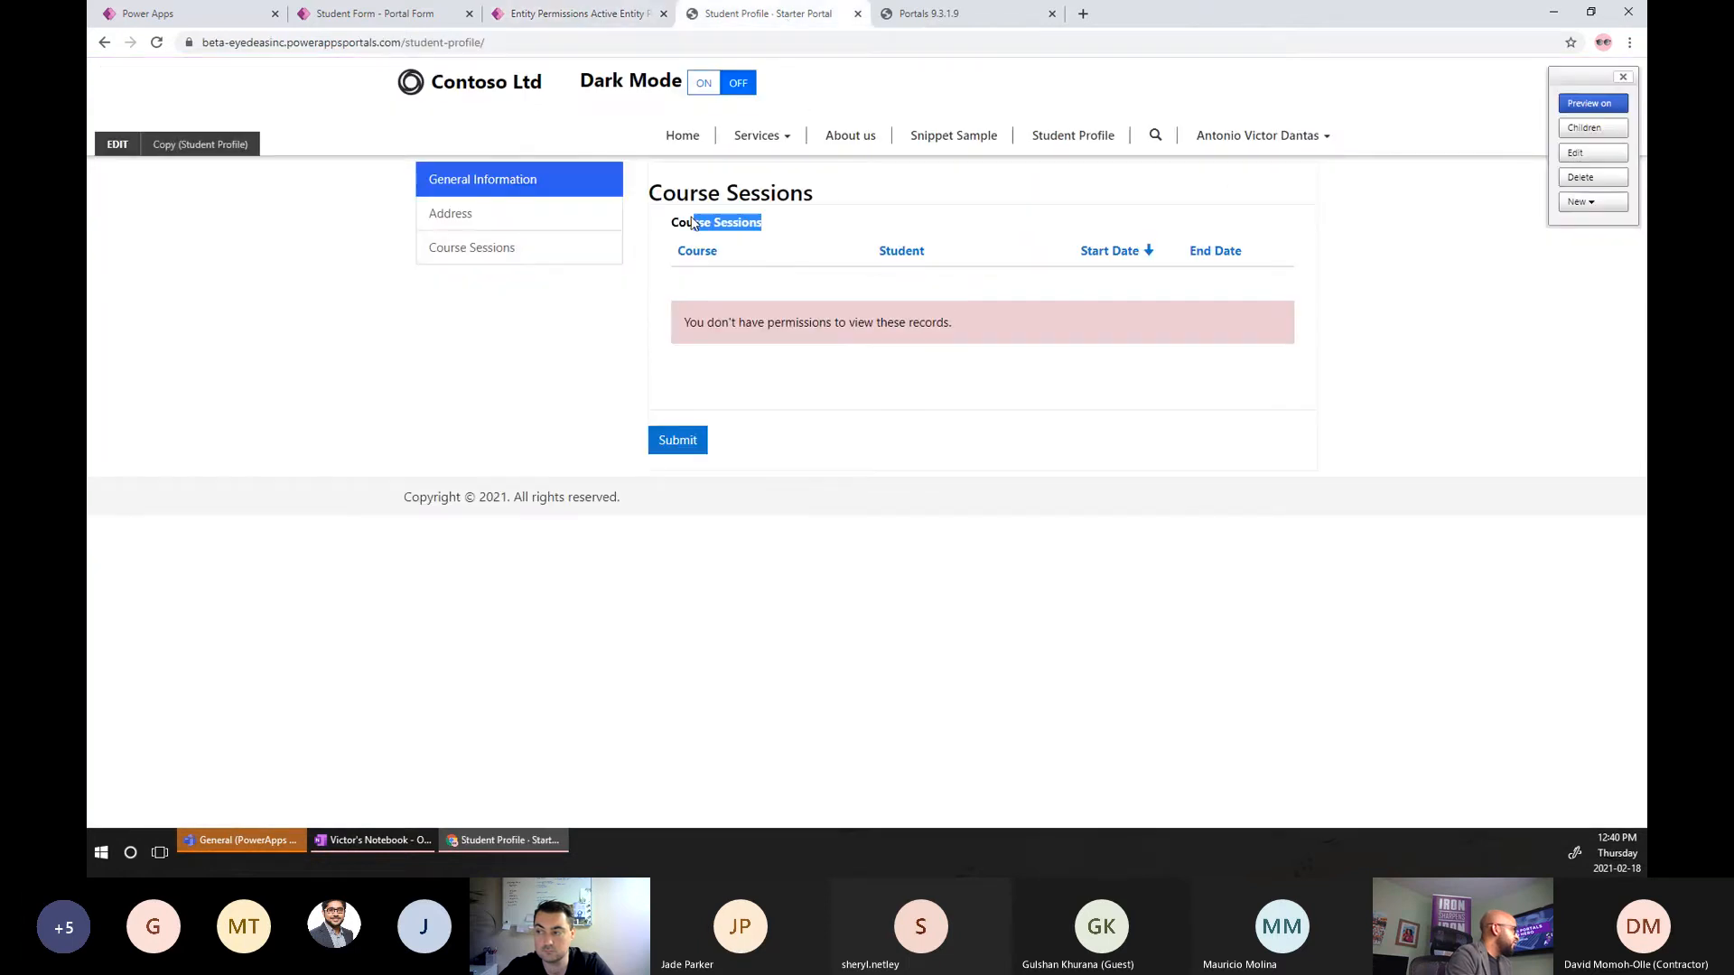
pyautogui.click(579, 14)
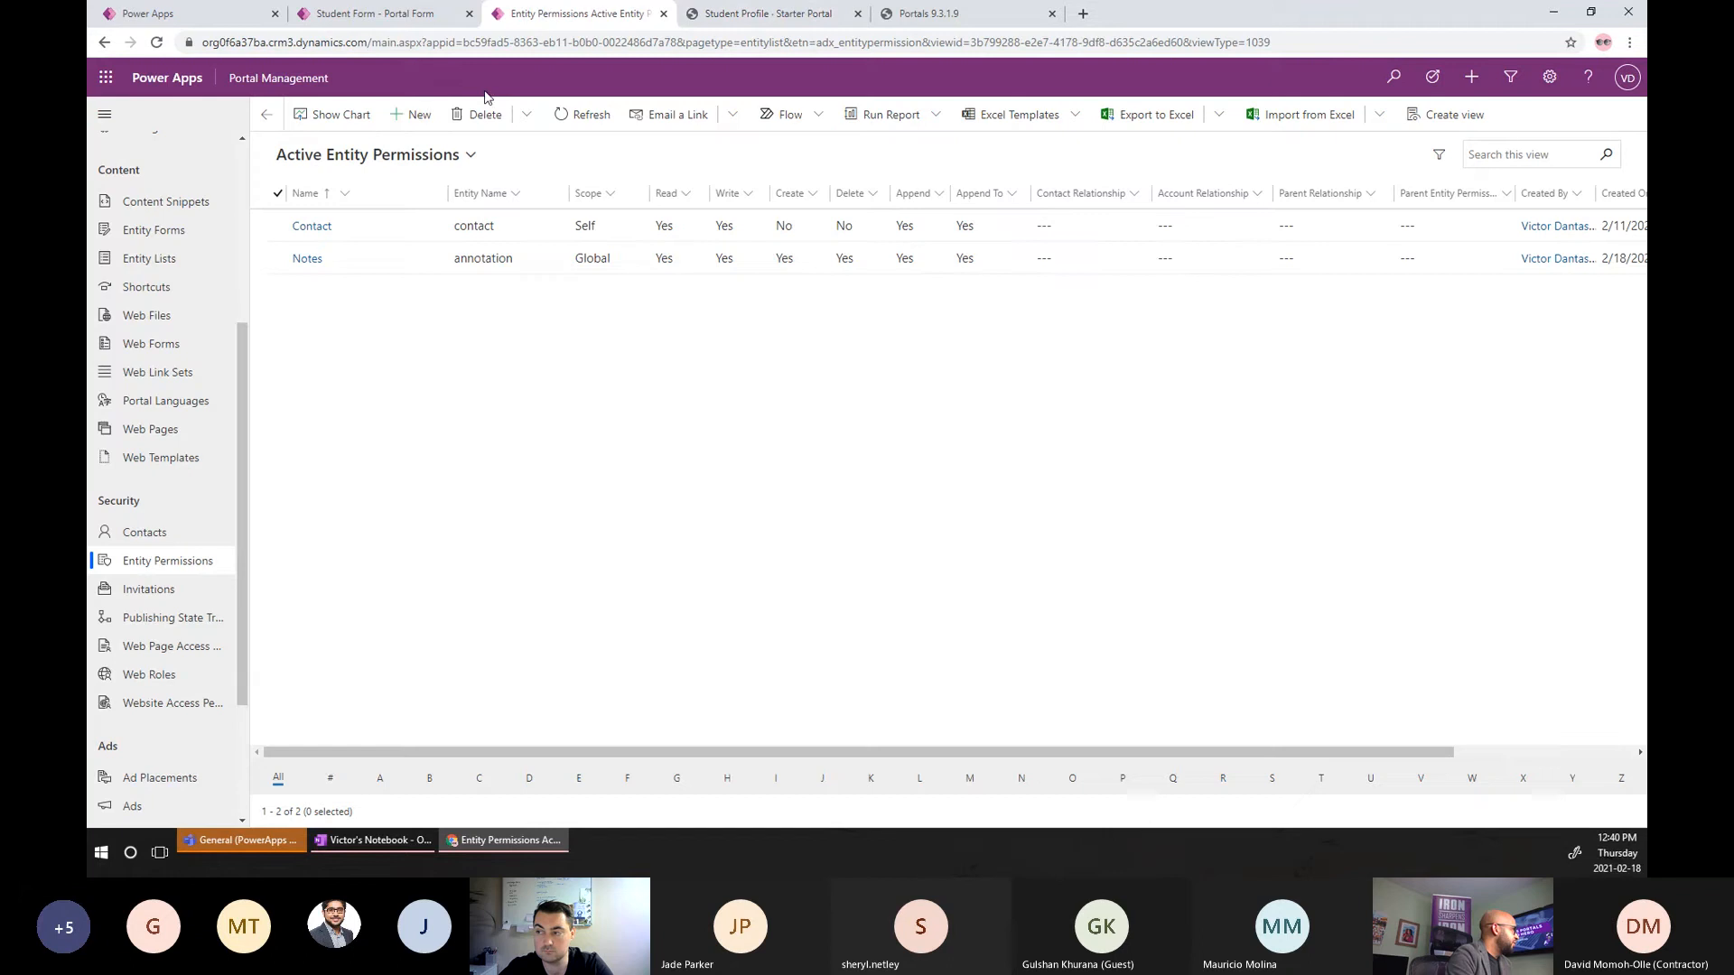
# Inspect the existing Contact permission's privileges, then start a new entity permission record.
pyautogui.click(414, 115)
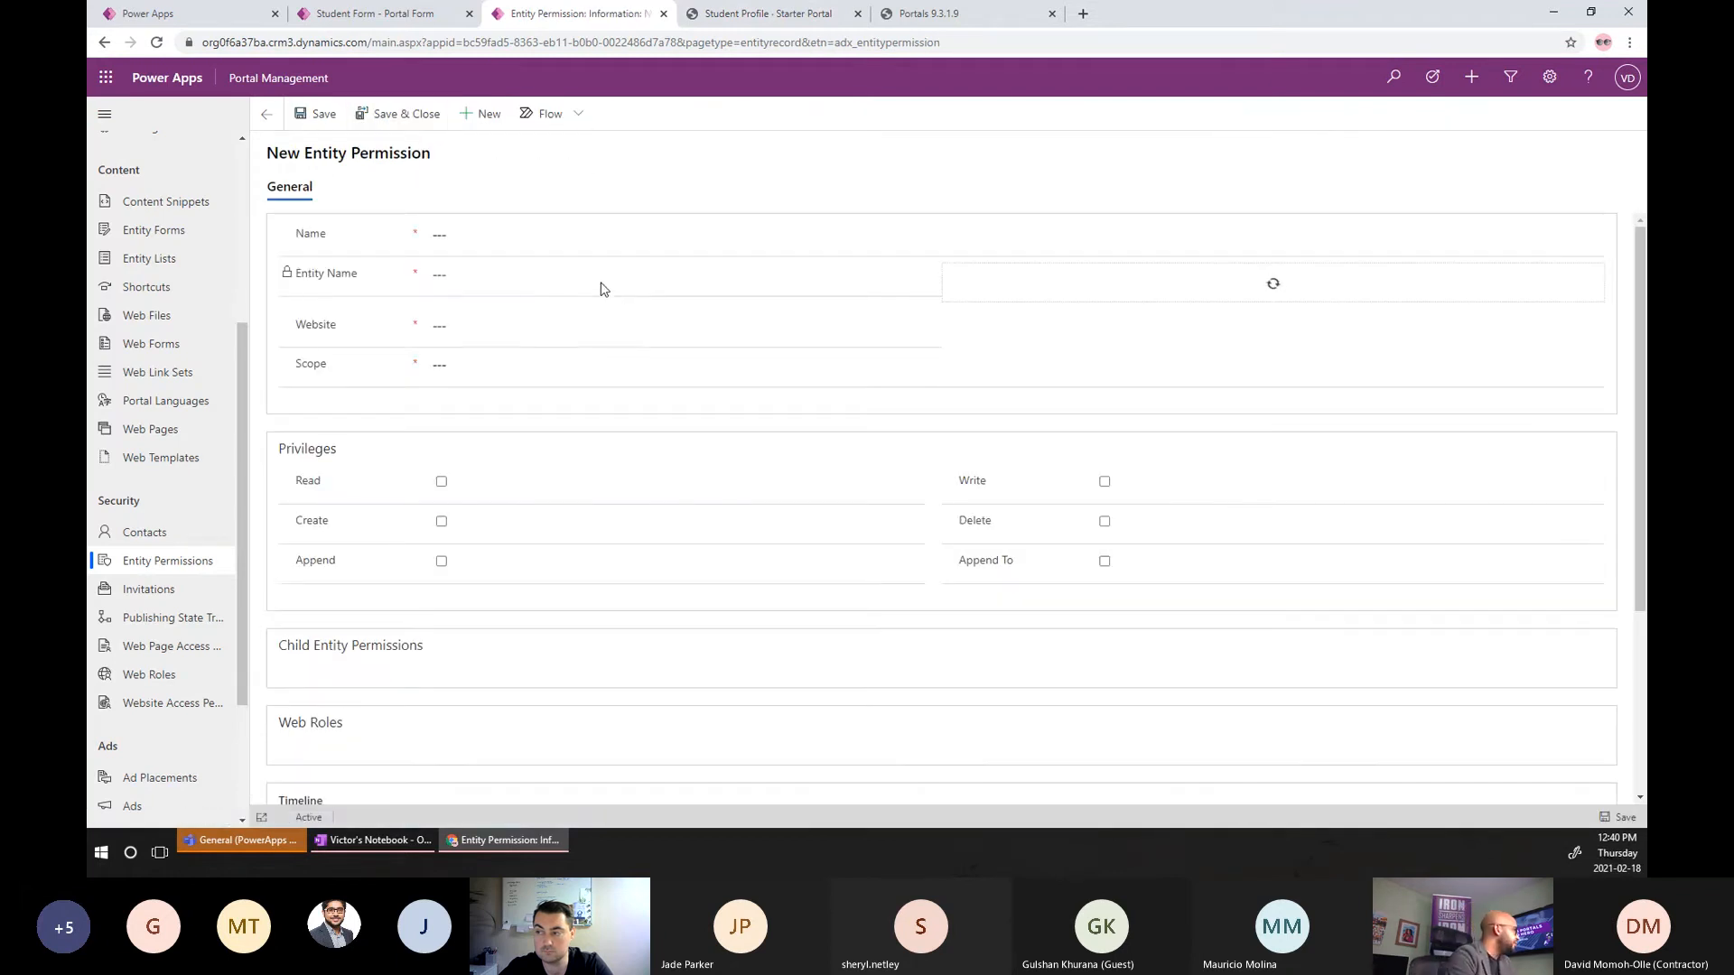
pyautogui.click(268, 115)
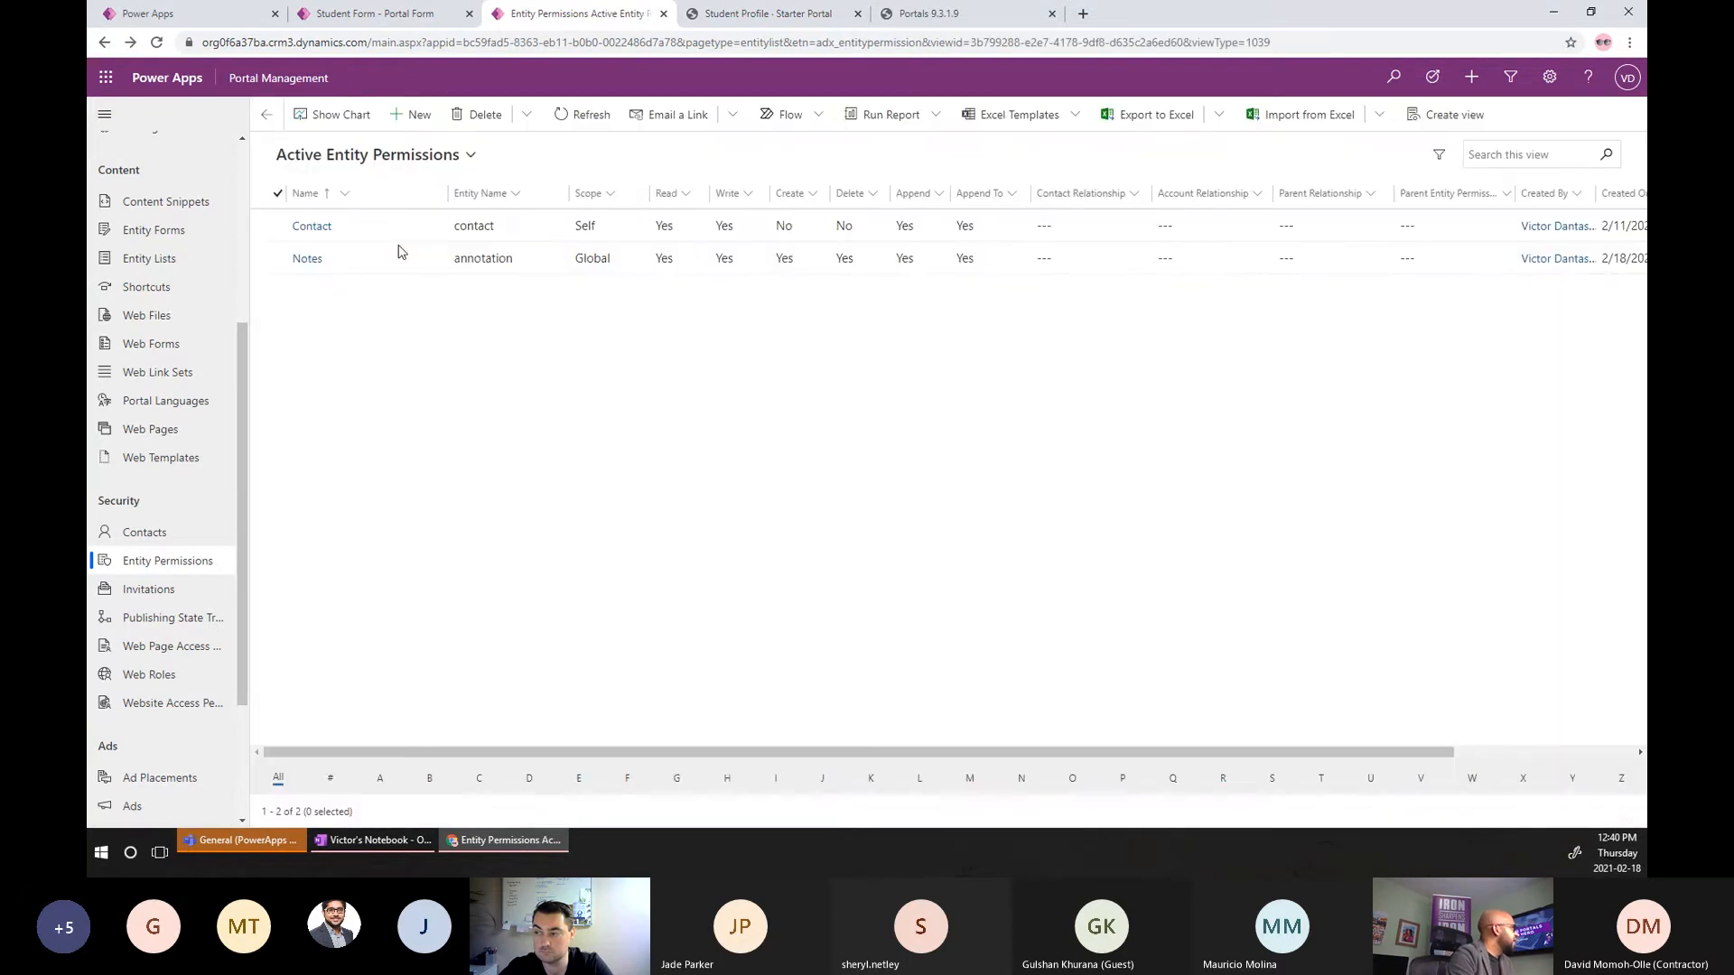
pyautogui.click(661, 234)
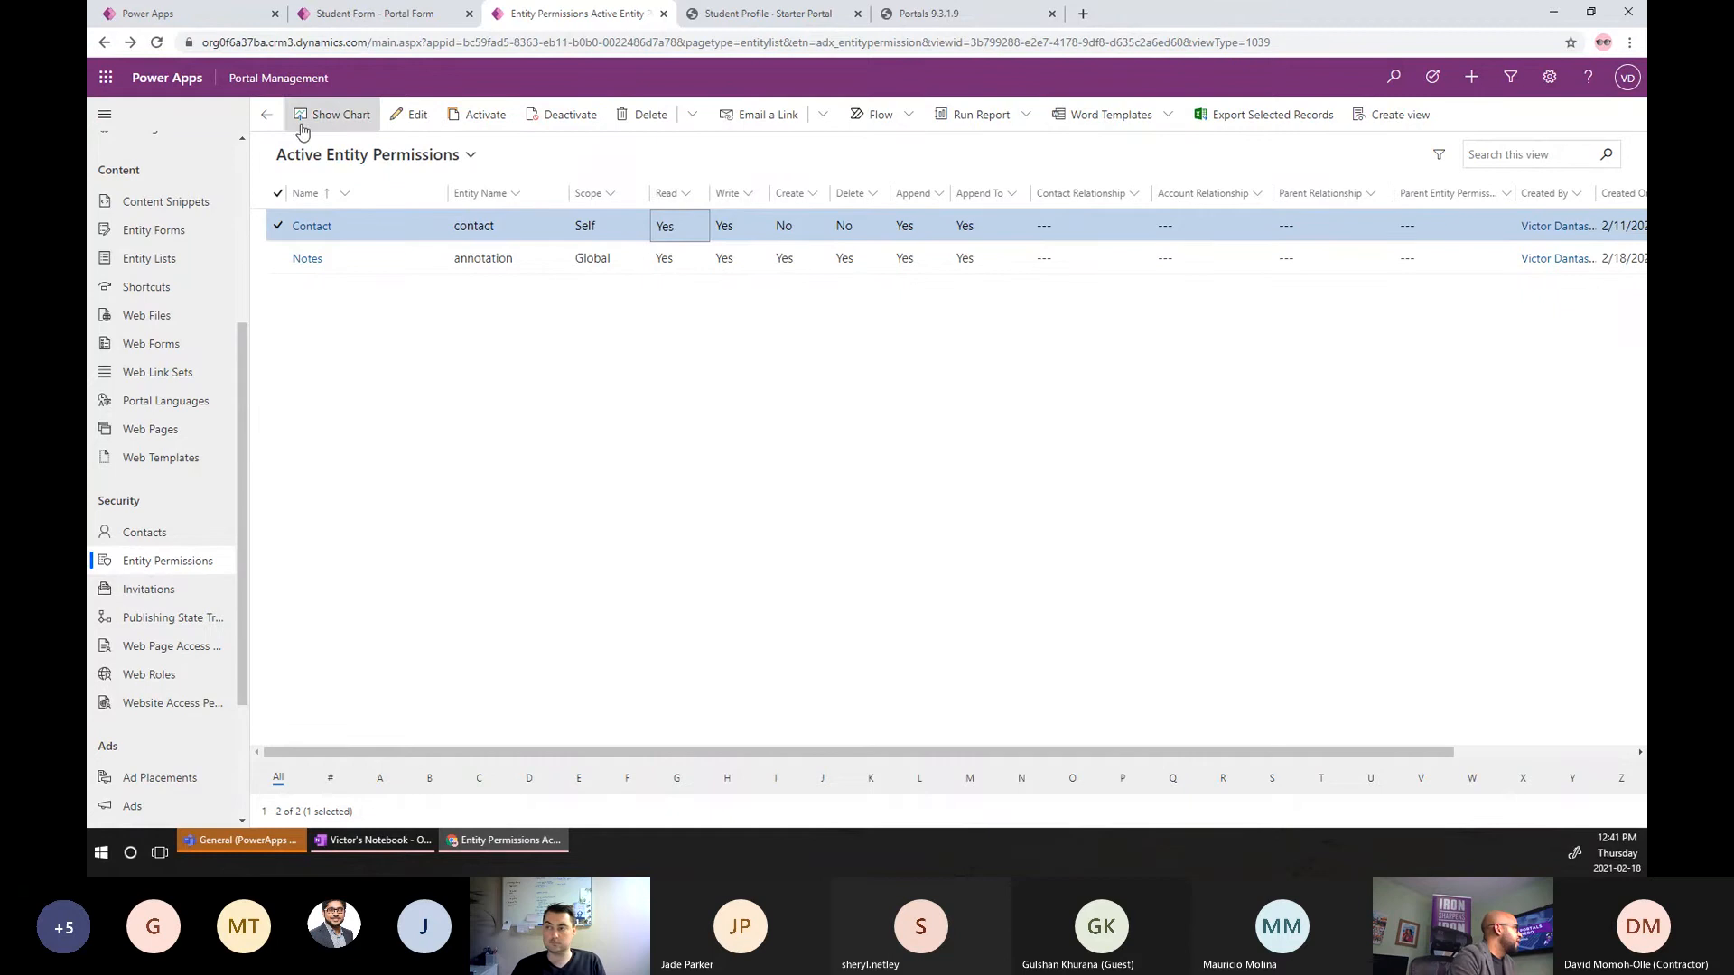
pyautogui.click(279, 228)
pyautogui.click(415, 113)
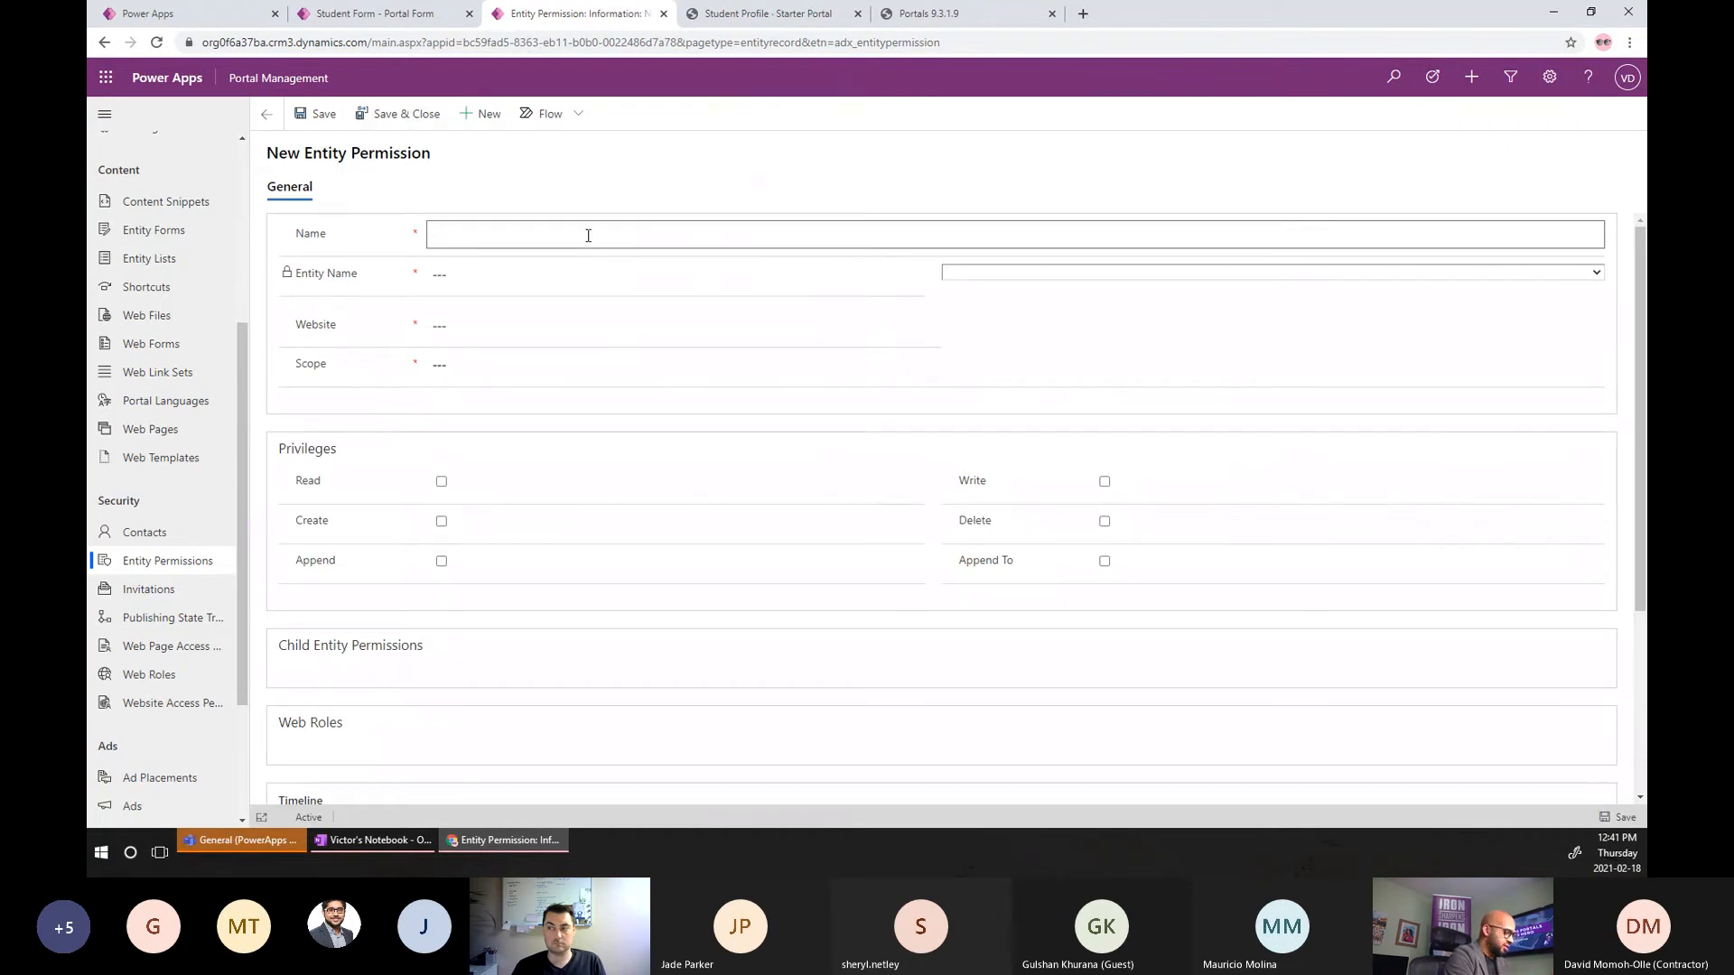
# Name the permission 'Course Sessions for Logged On Contact' and set its entity to Course Session.
pyautogui.click(588, 236)
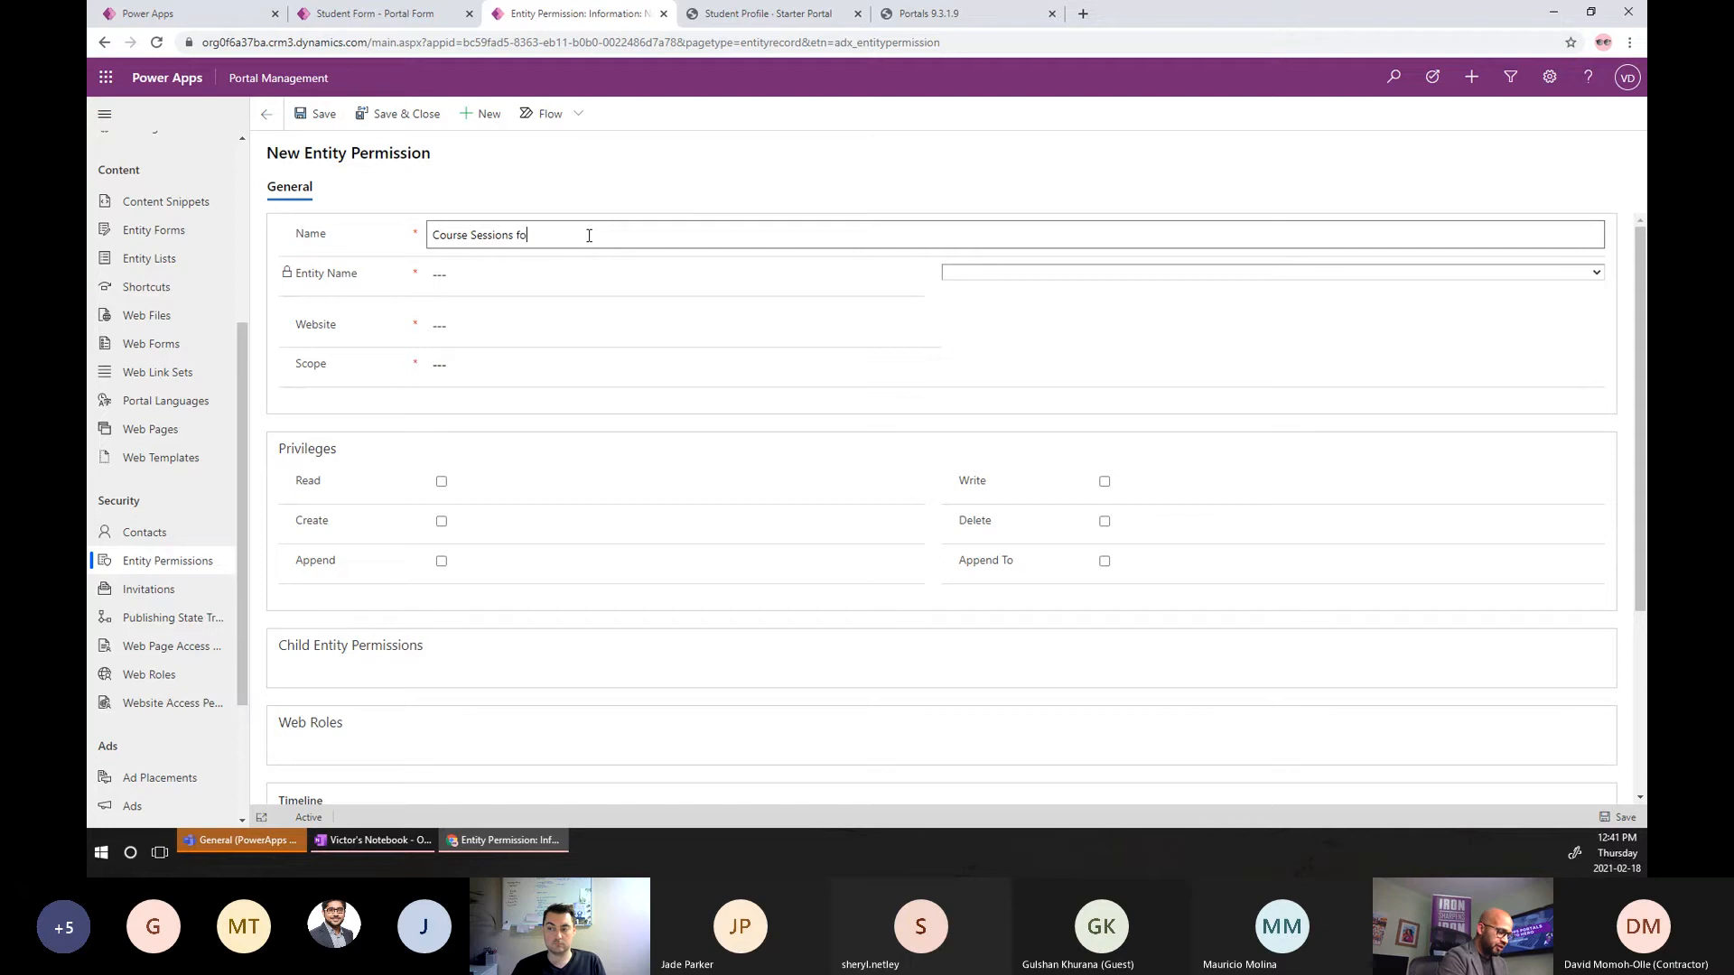
pyautogui.hotkey('ctrl', 'Left')
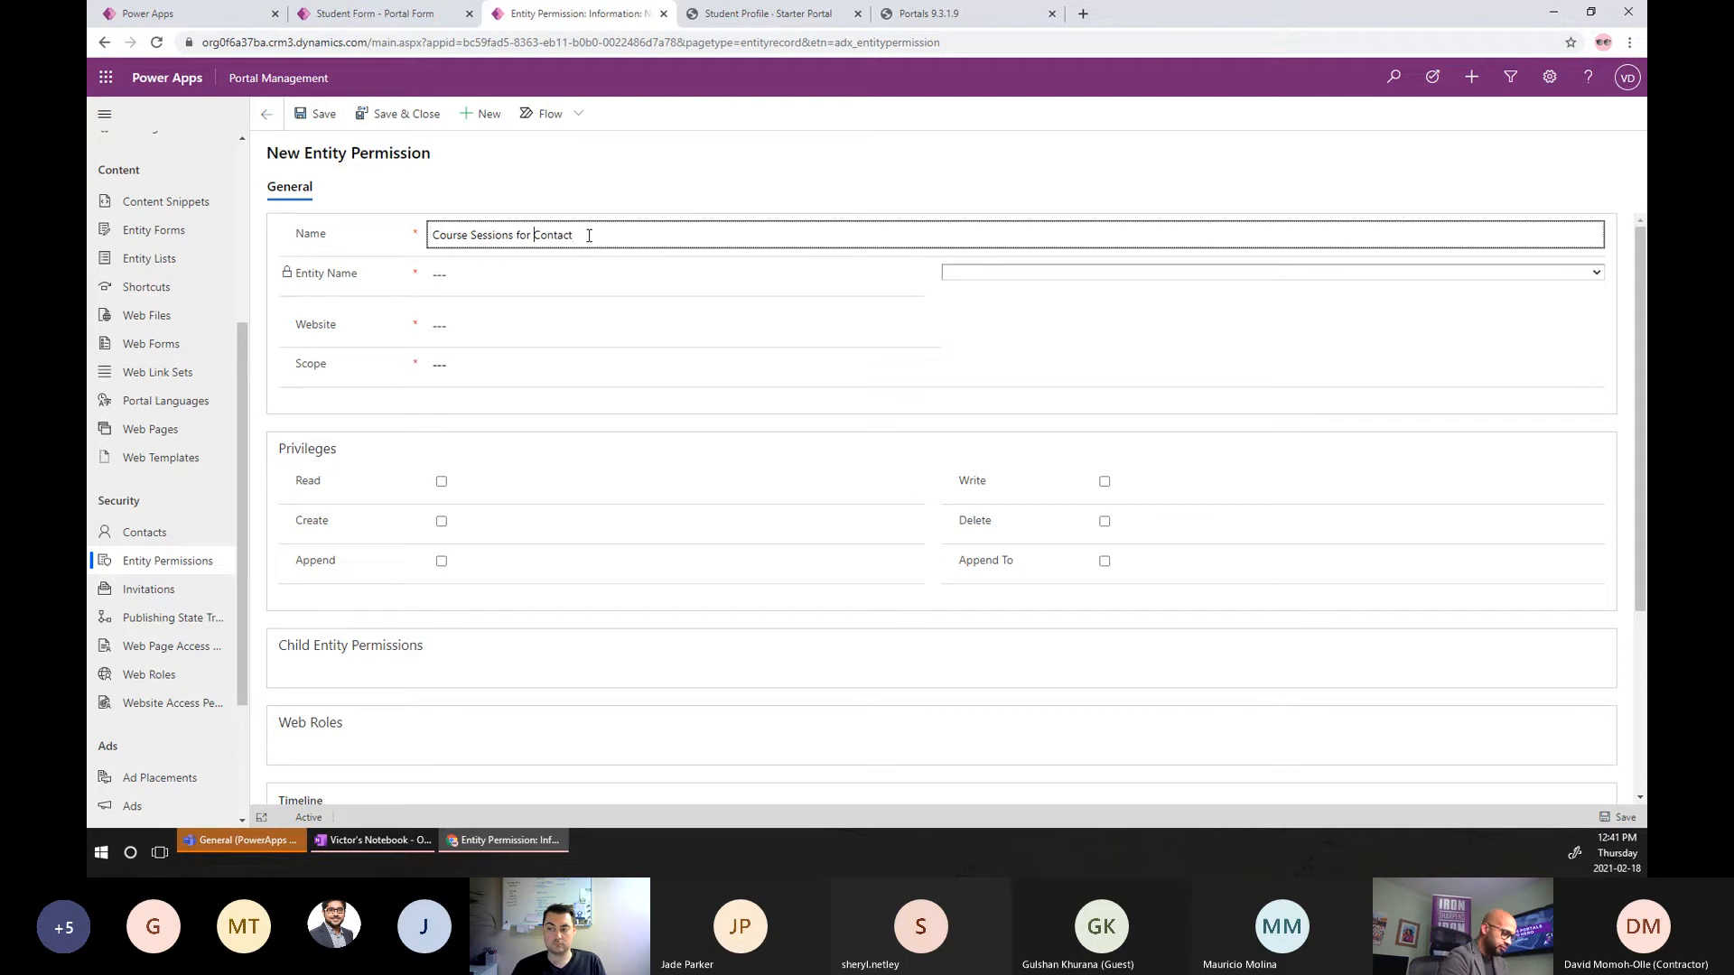
pyautogui.write('Logged ')
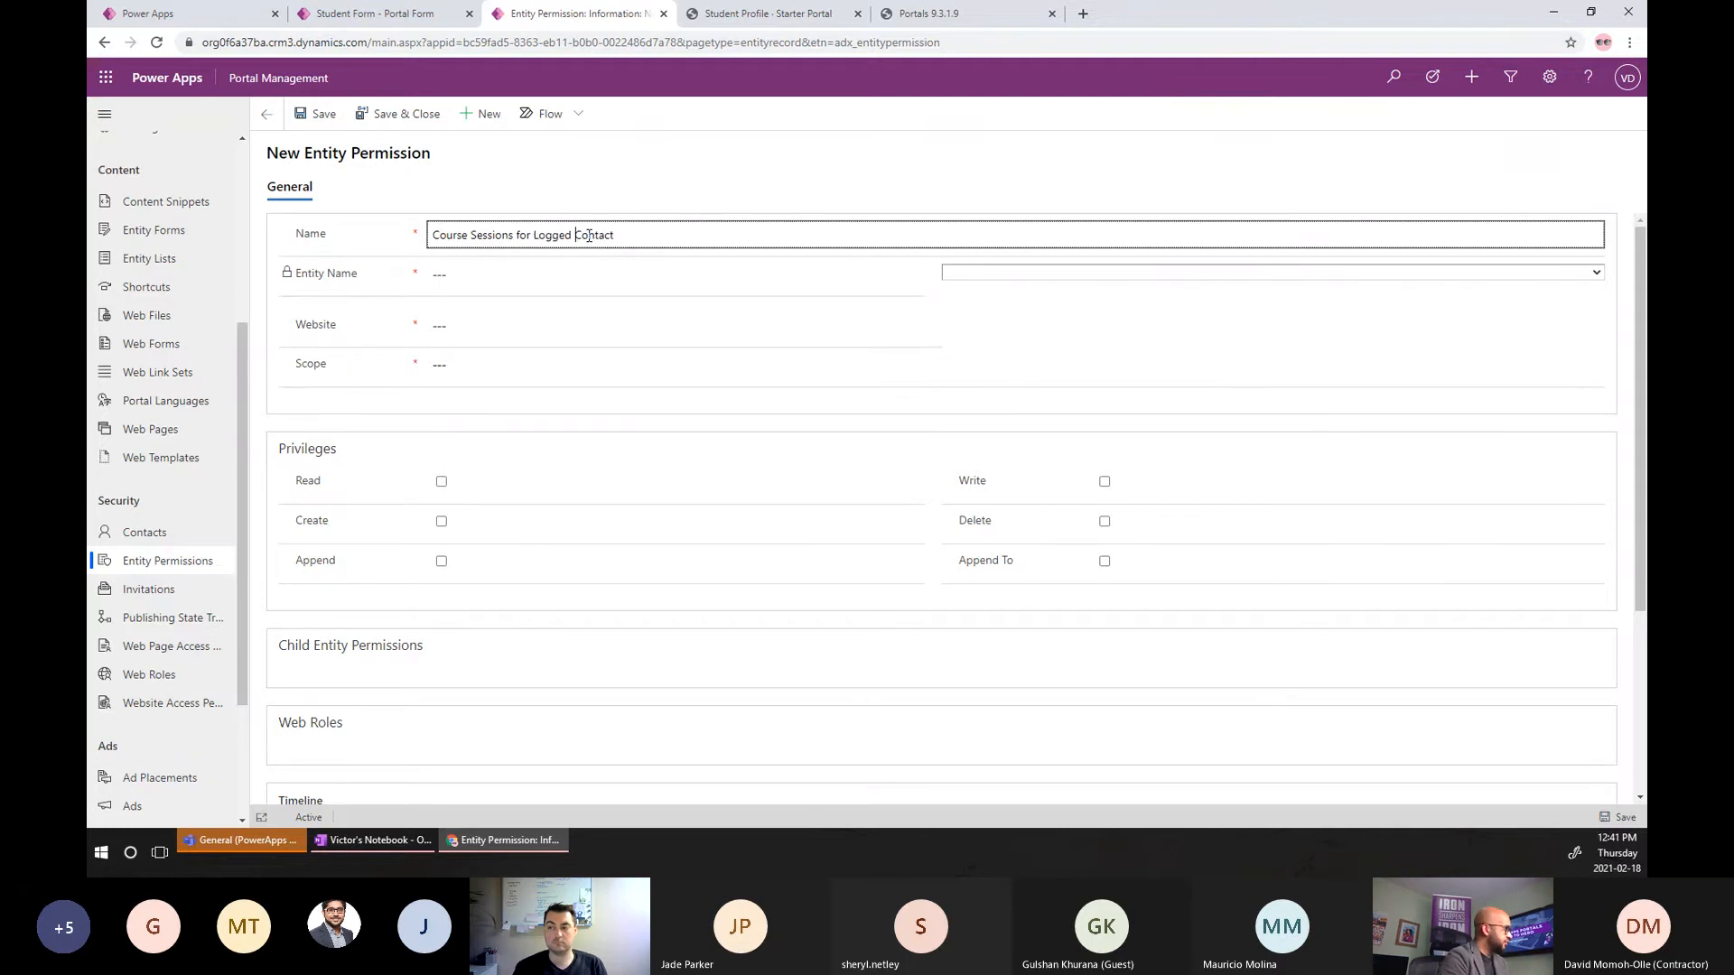
pyautogui.write('On')
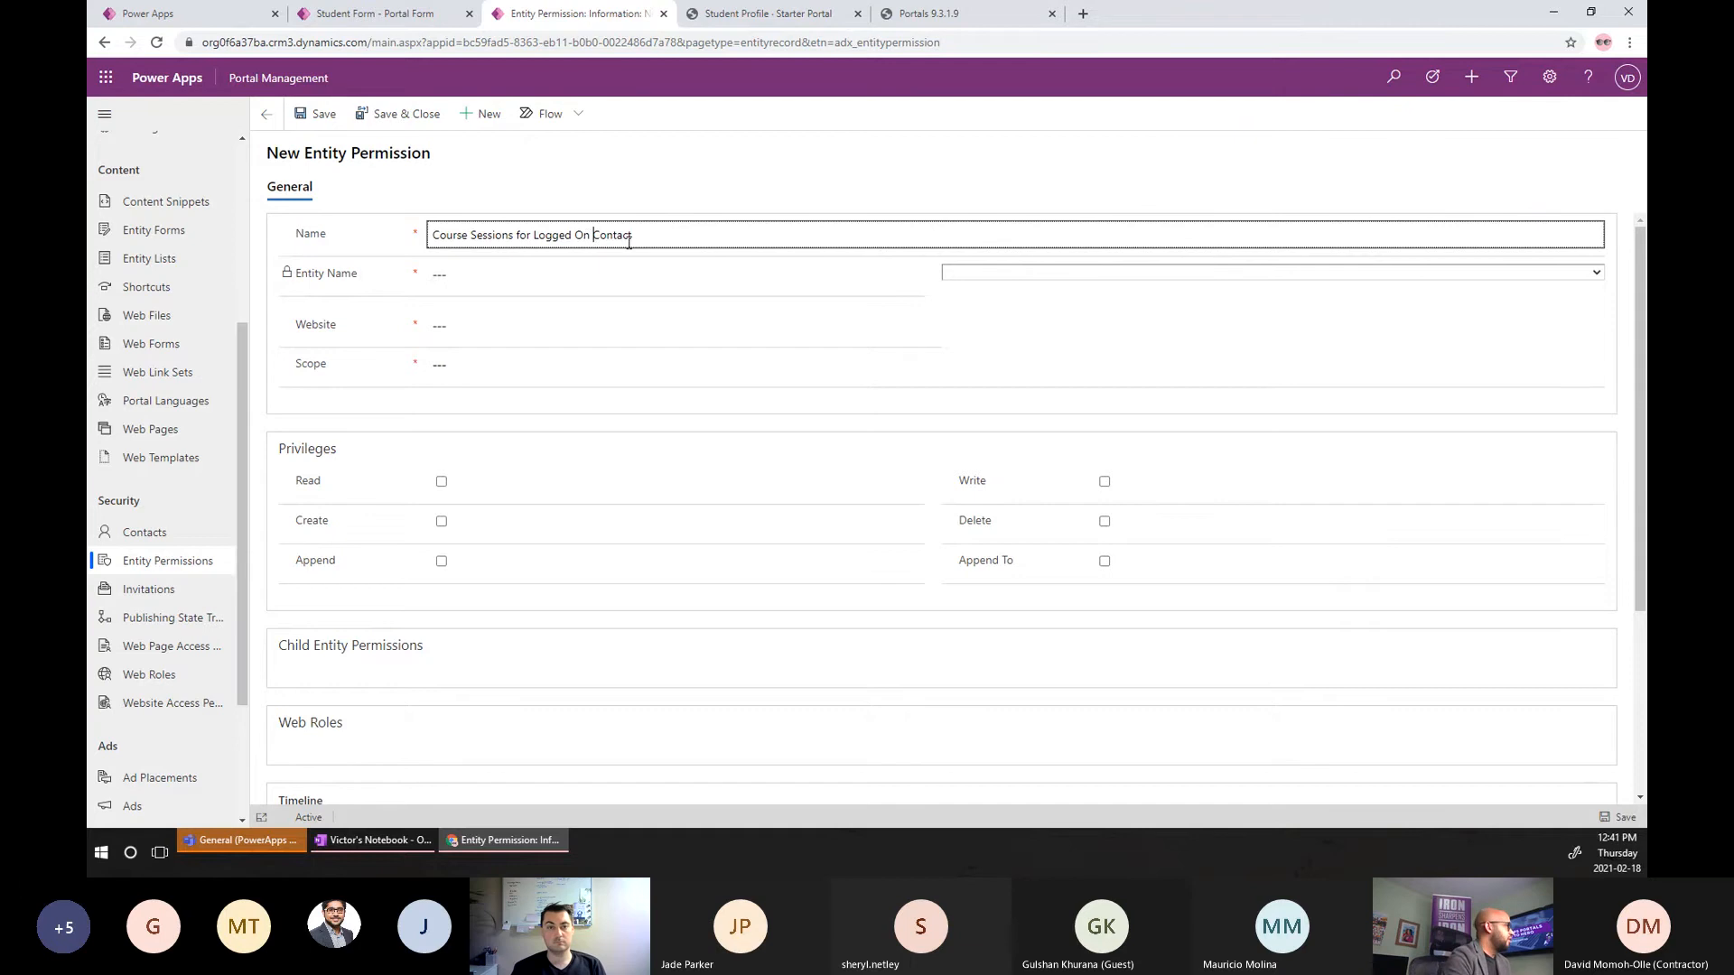
pyautogui.click(971, 274)
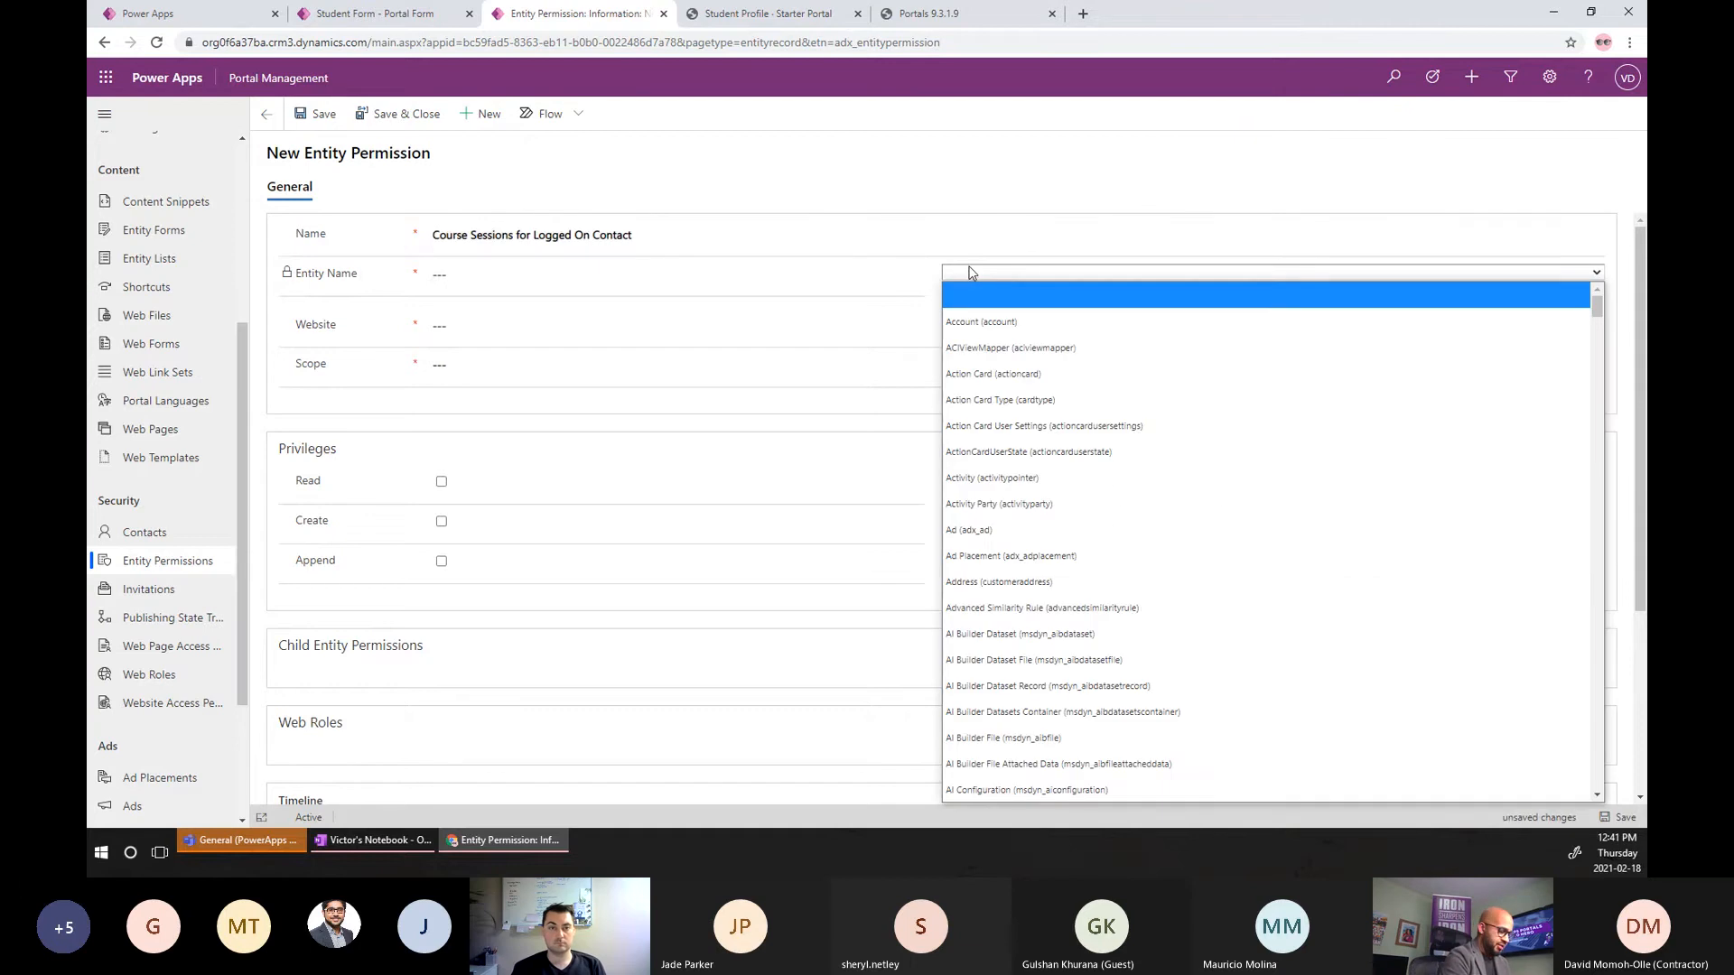
pyautogui.write('course')
pyautogui.press('Down')
pyautogui.press('Down')
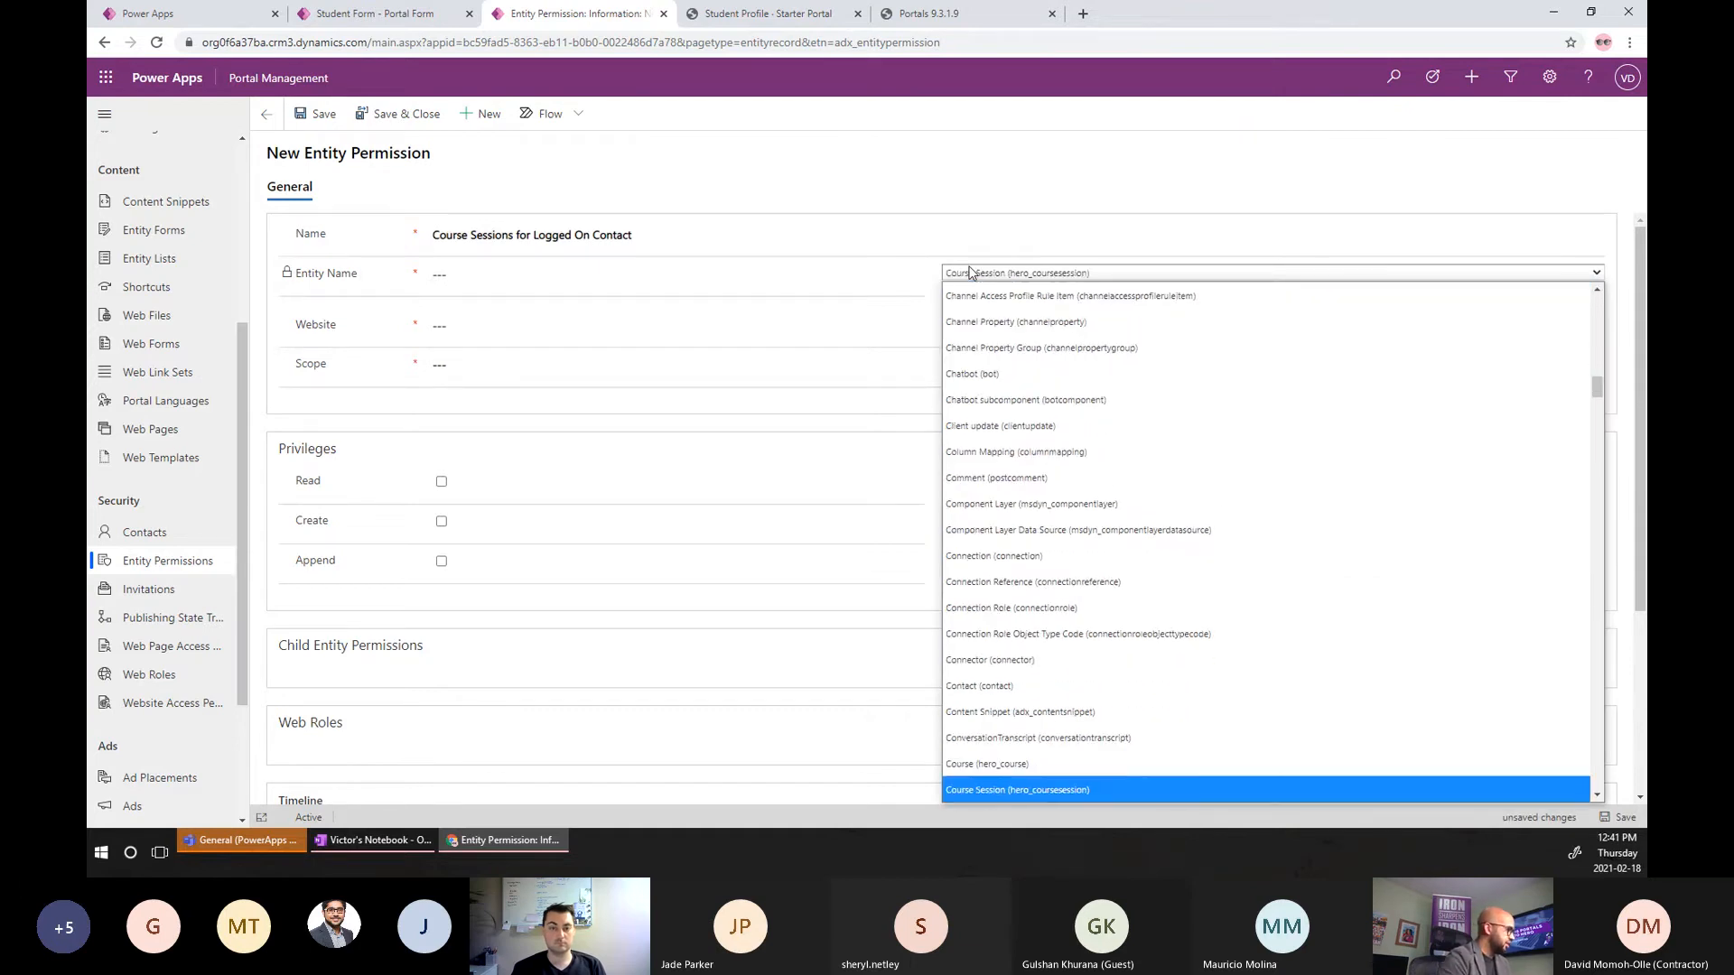
pyautogui.press('Up')
pyautogui.press('Return')
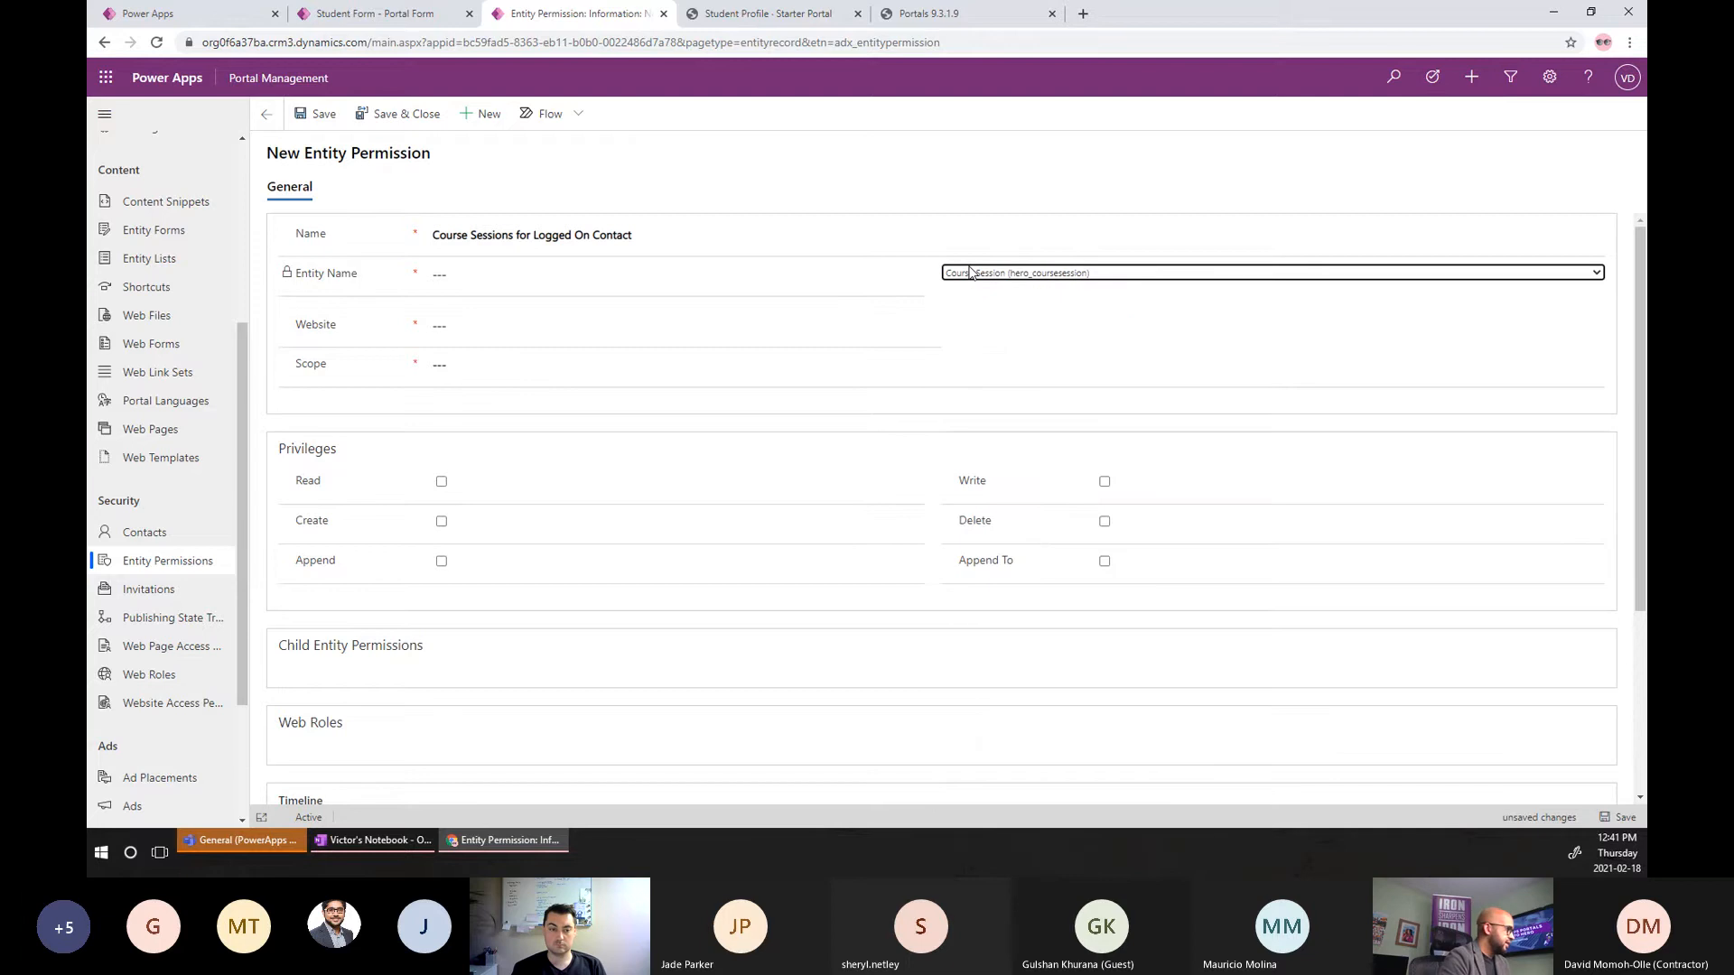
# Set the permission's website to Starter Portal.
pyautogui.click(465, 324)
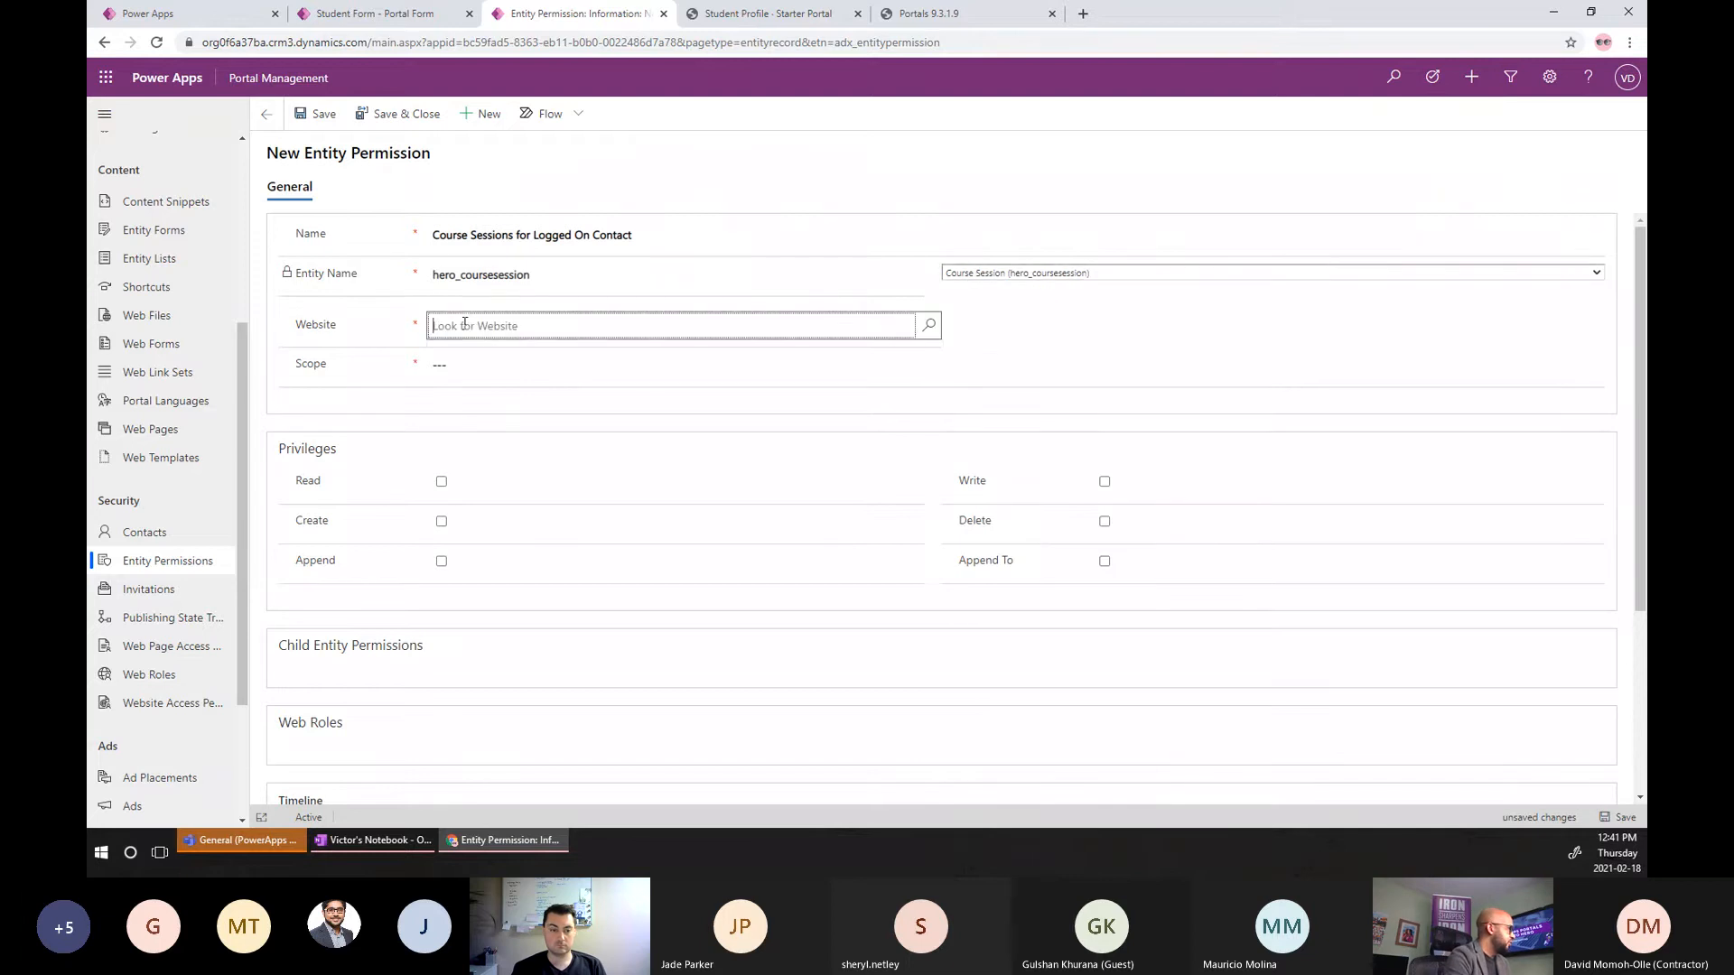
pyautogui.click(477, 381)
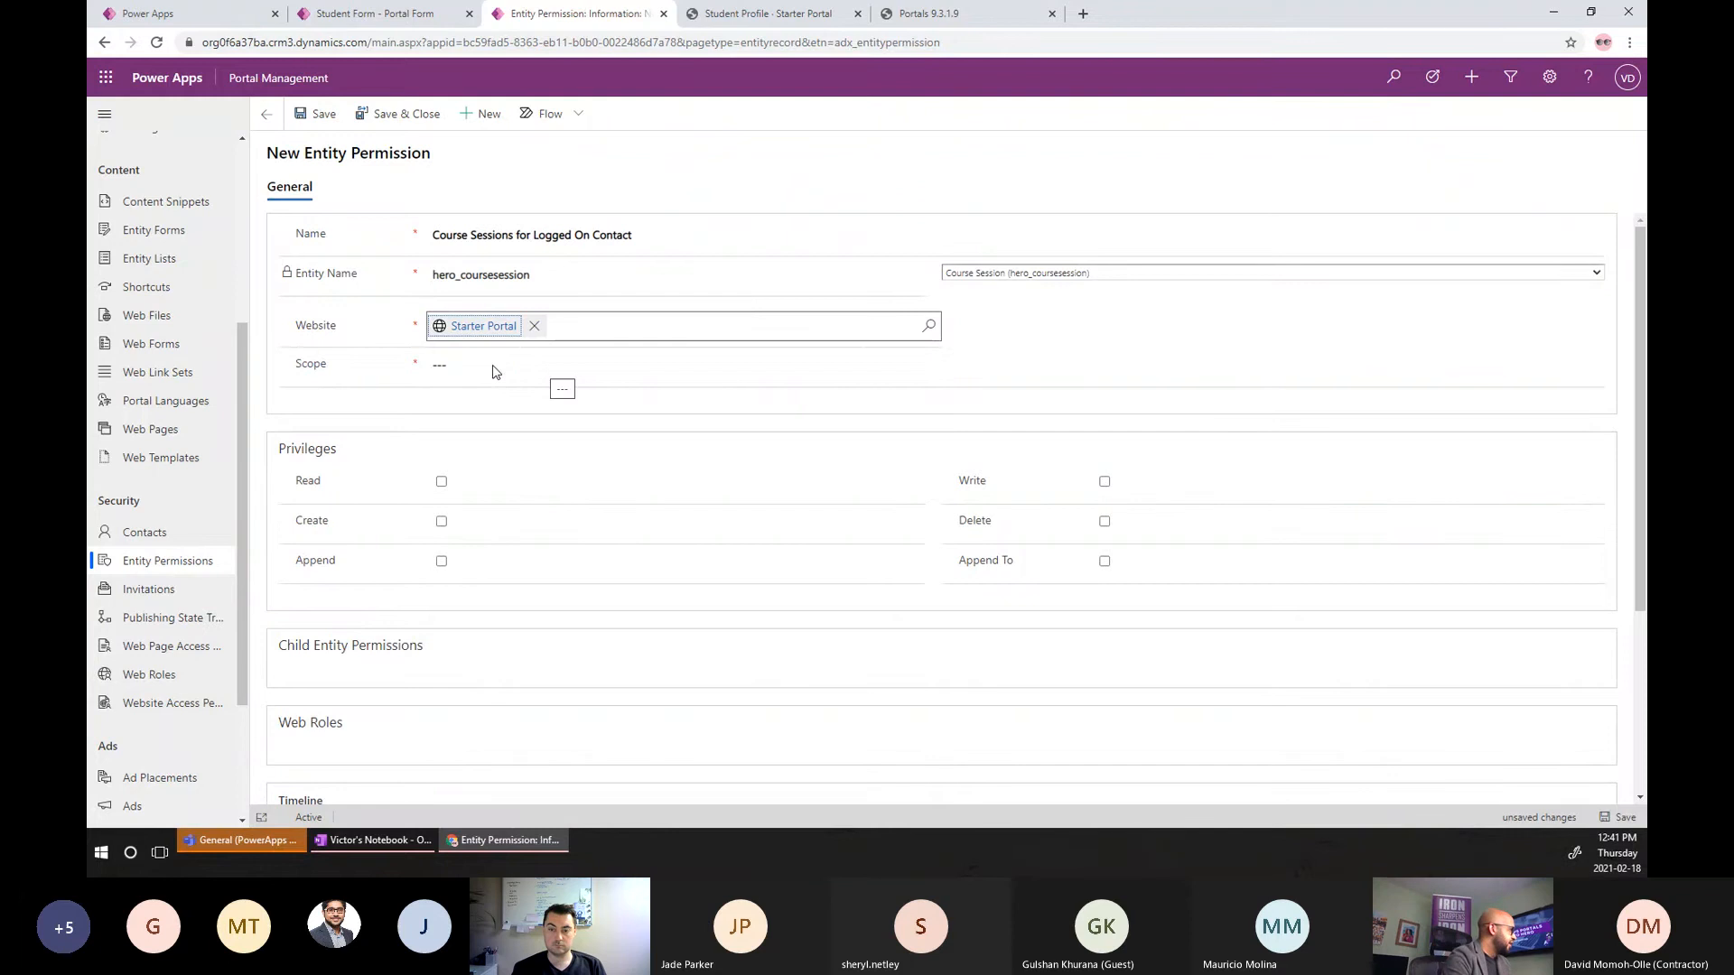
pyautogui.click(493, 367)
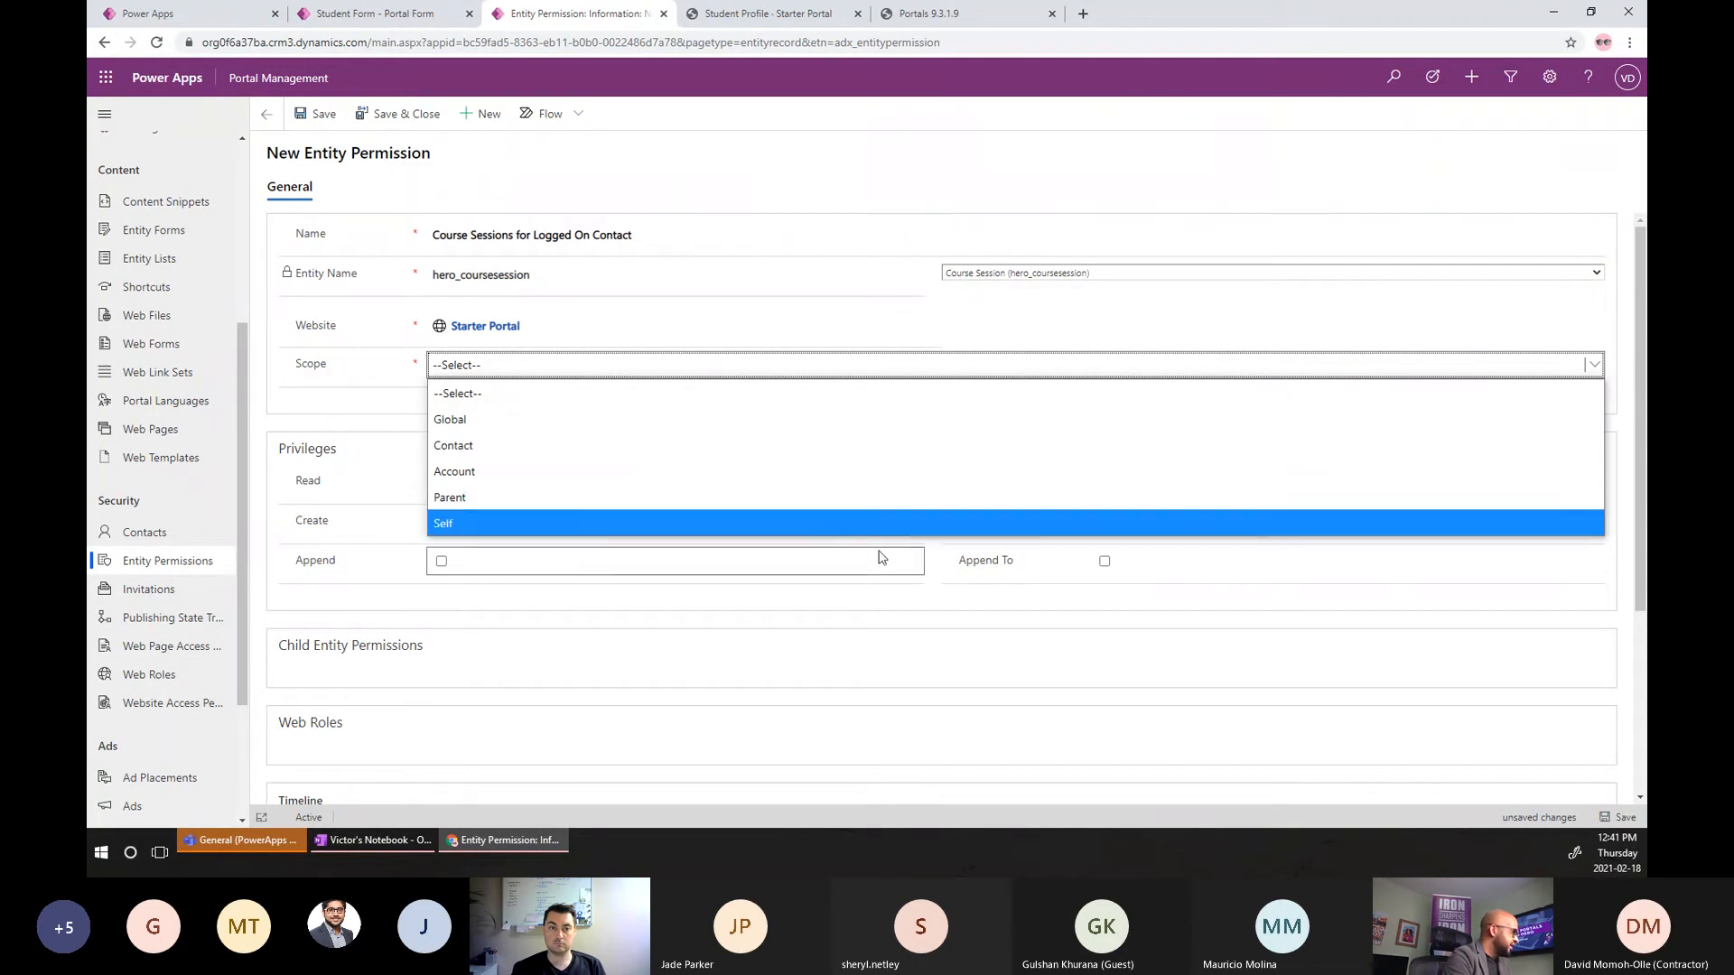
# Try the Contact and Account scopes, then settle on Parent to reveal the Parent Scope section.
pyautogui.click(504, 448)
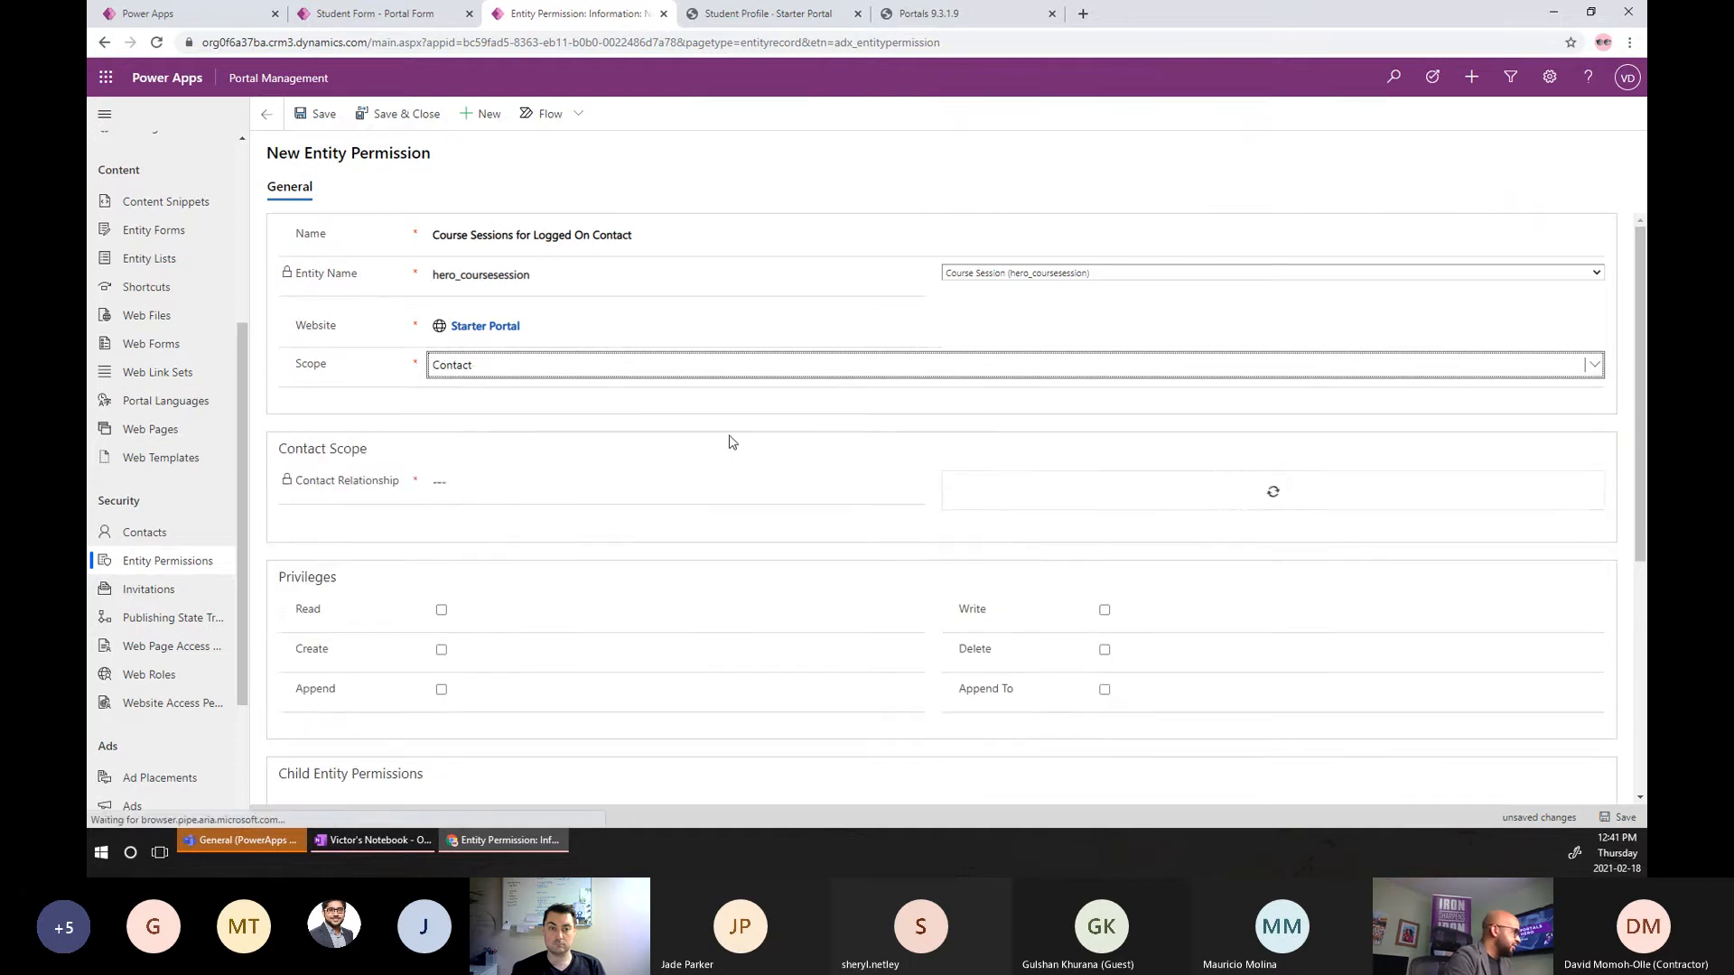
pyautogui.click(1024, 484)
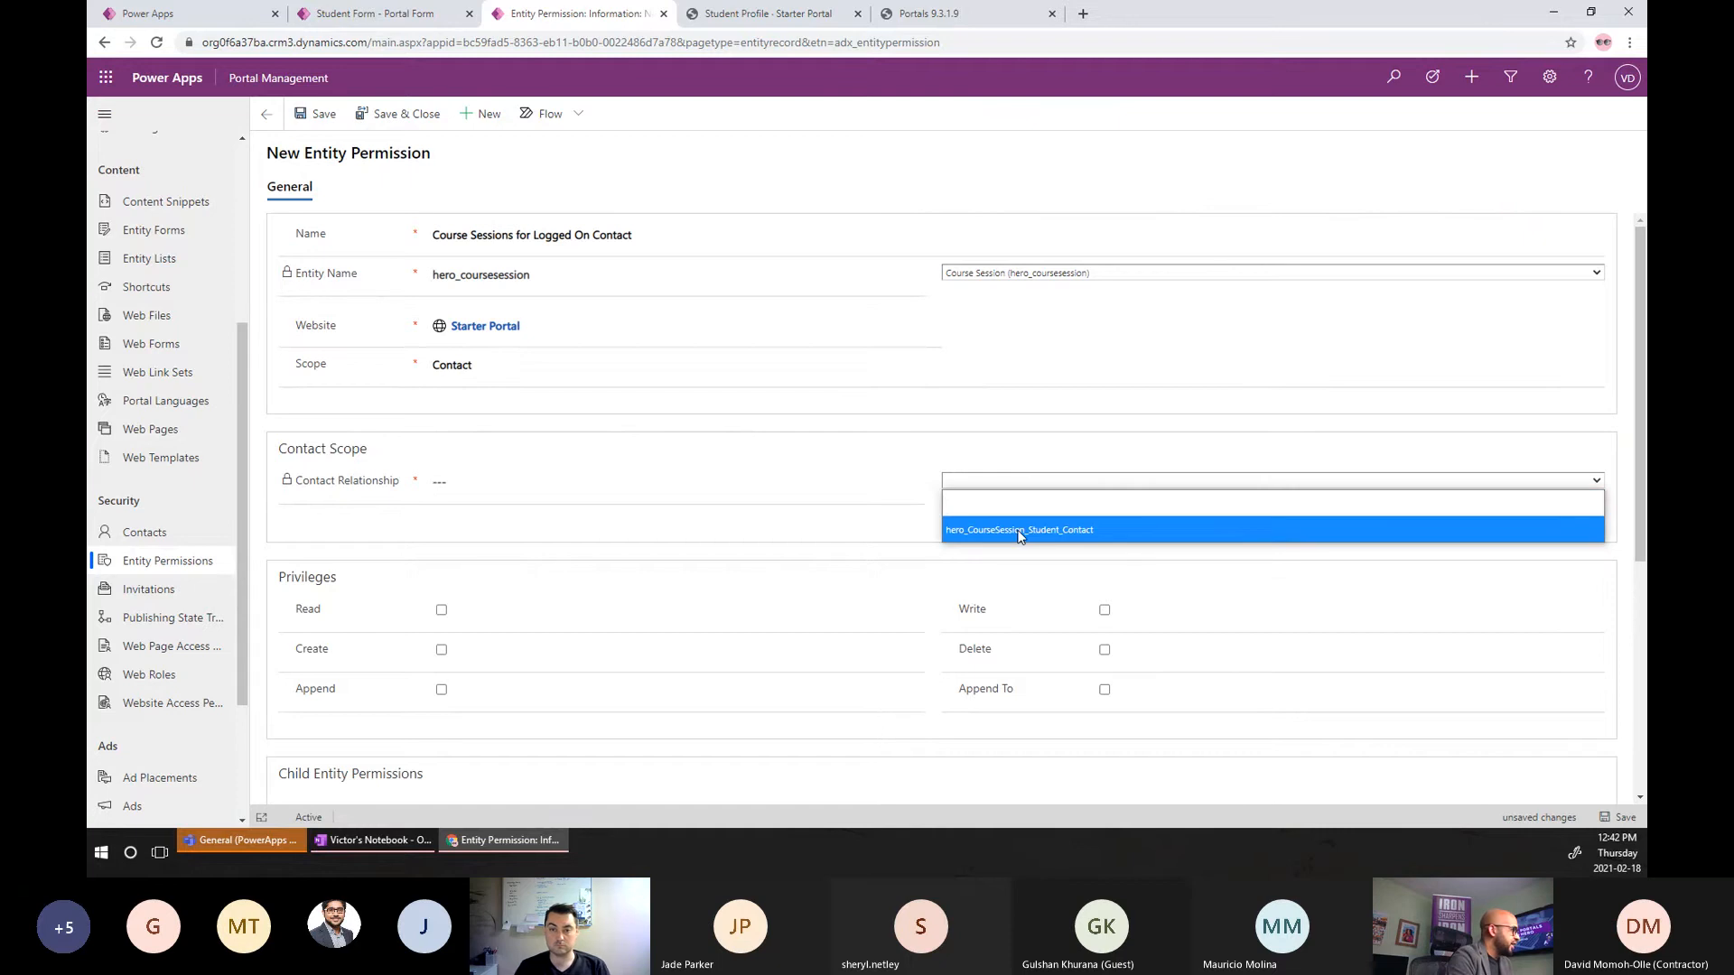
pyautogui.click(515, 376)
pyautogui.click(515, 376)
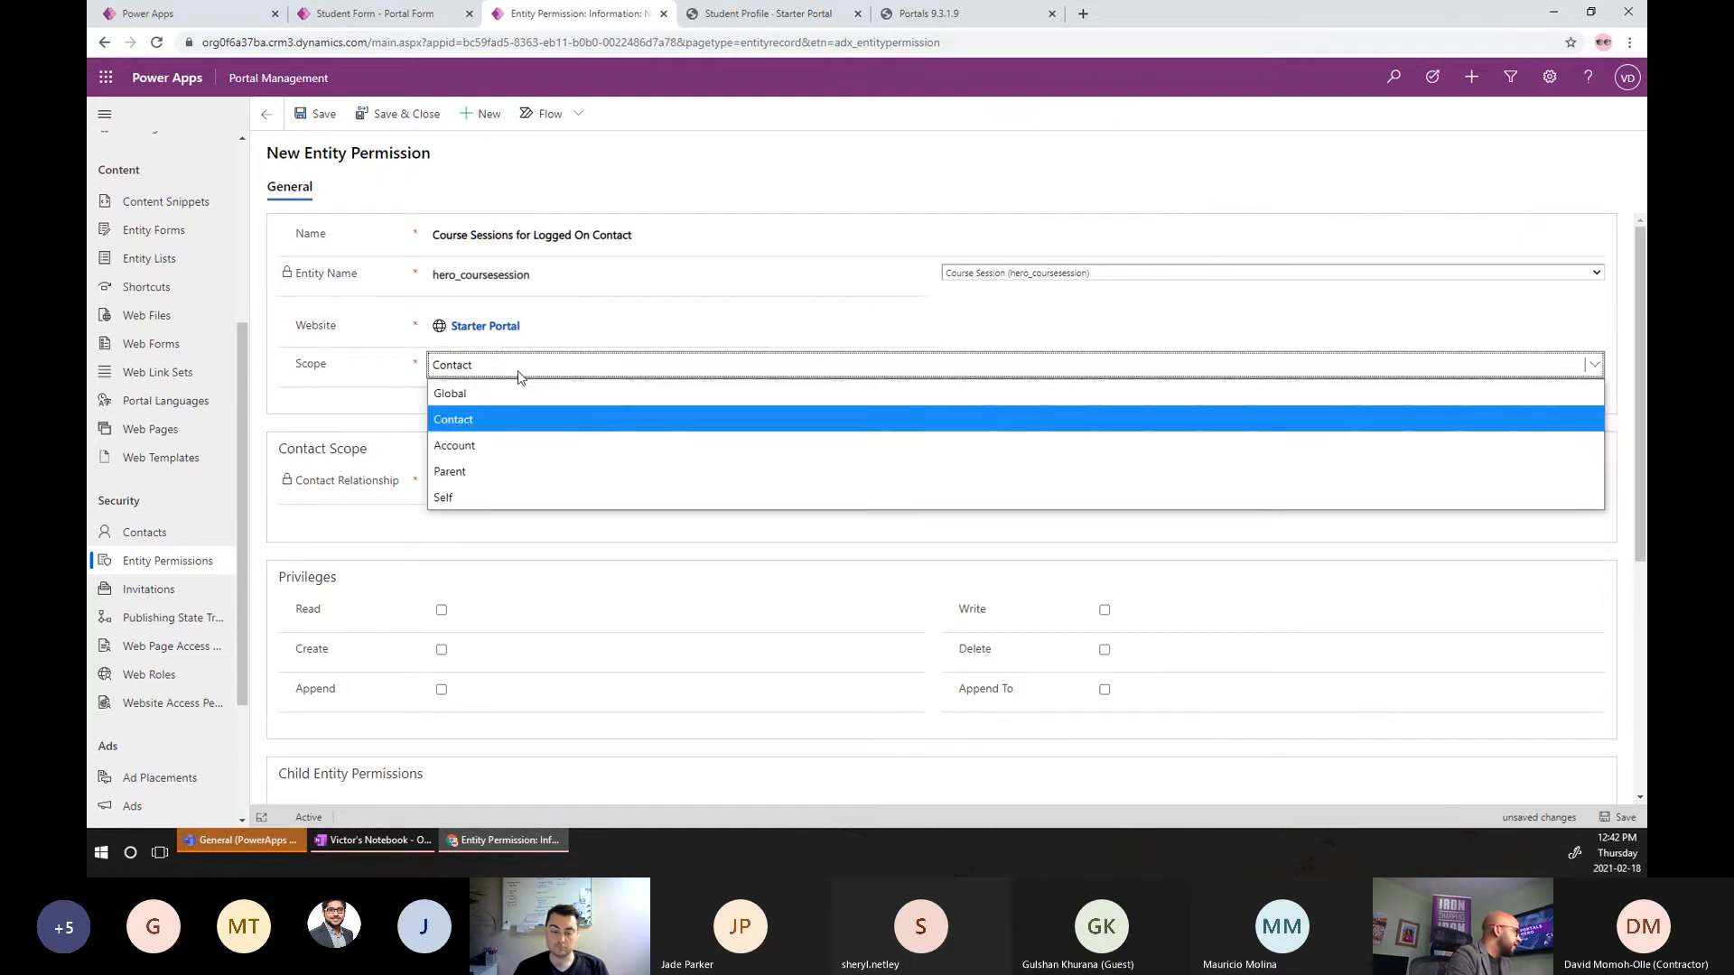
pyautogui.click(503, 445)
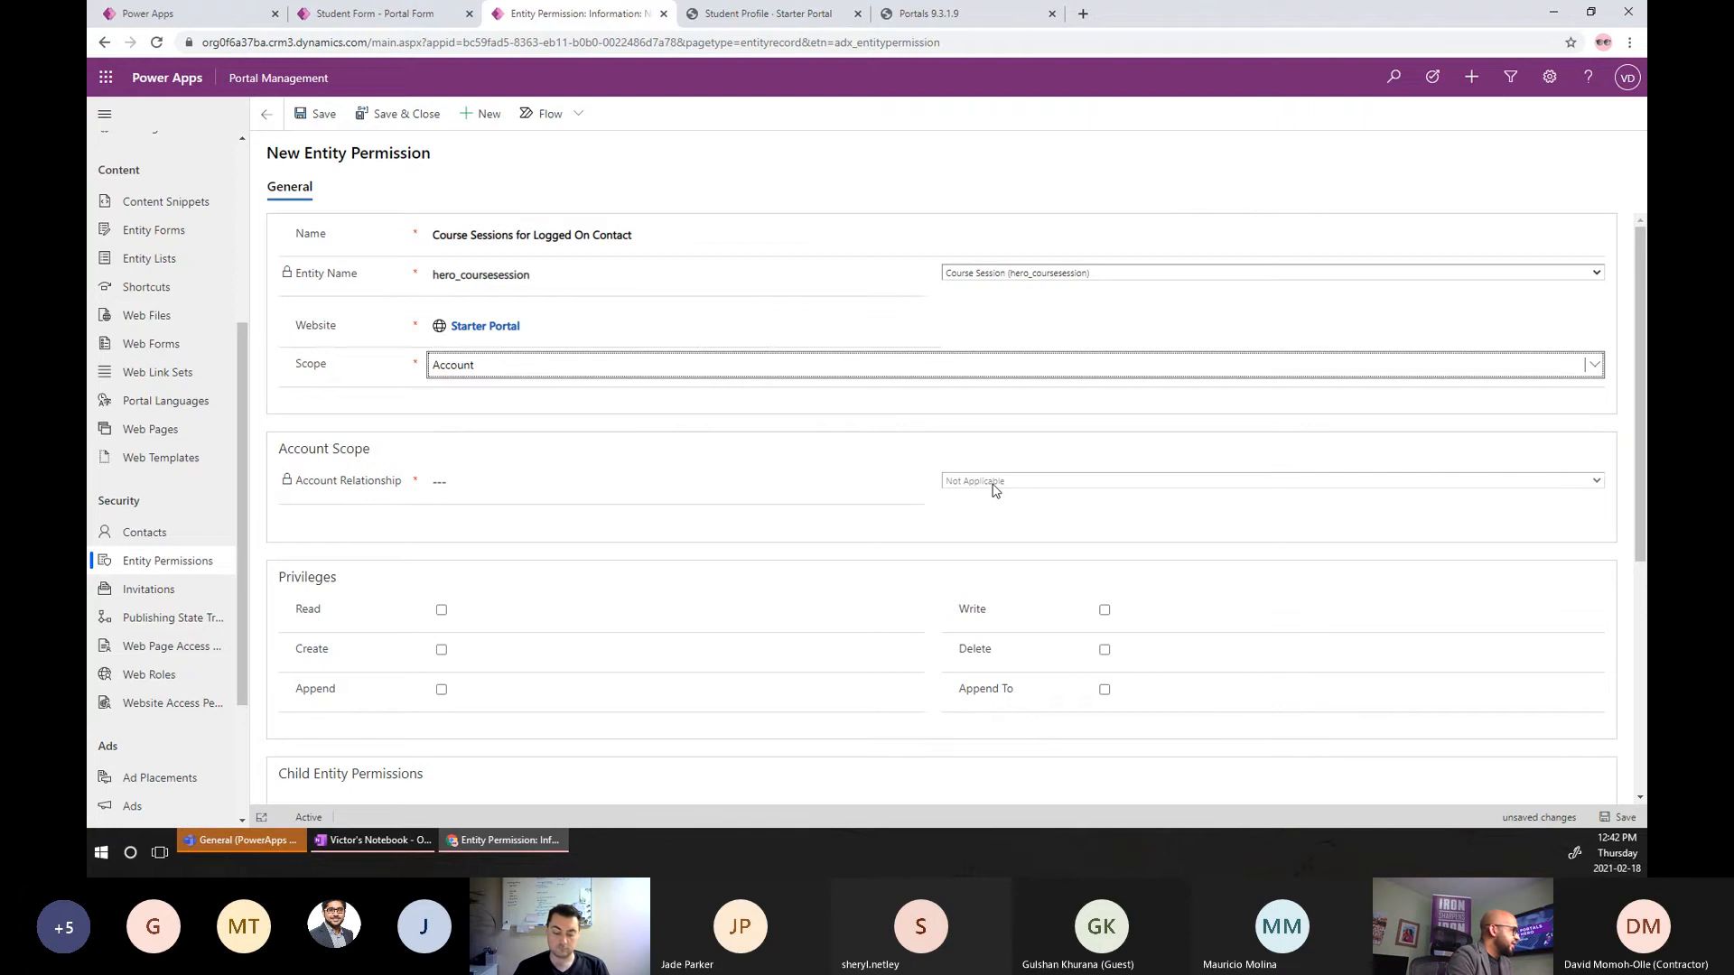
pyautogui.click(992, 484)
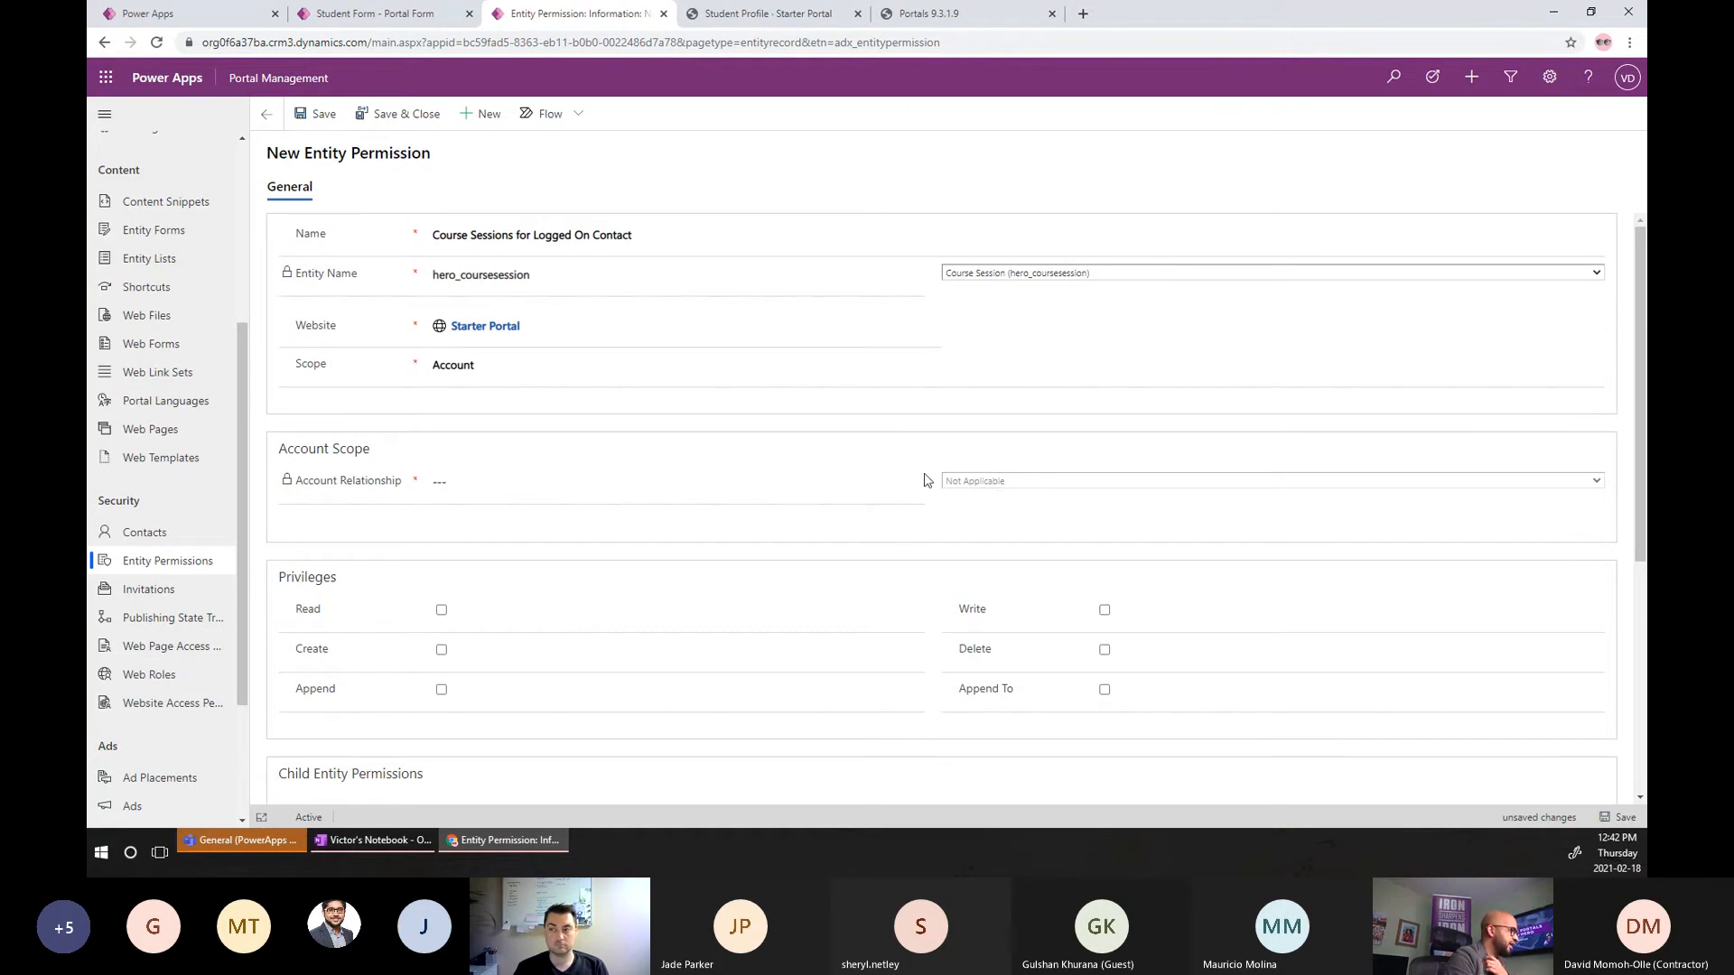
pyautogui.click(552, 370)
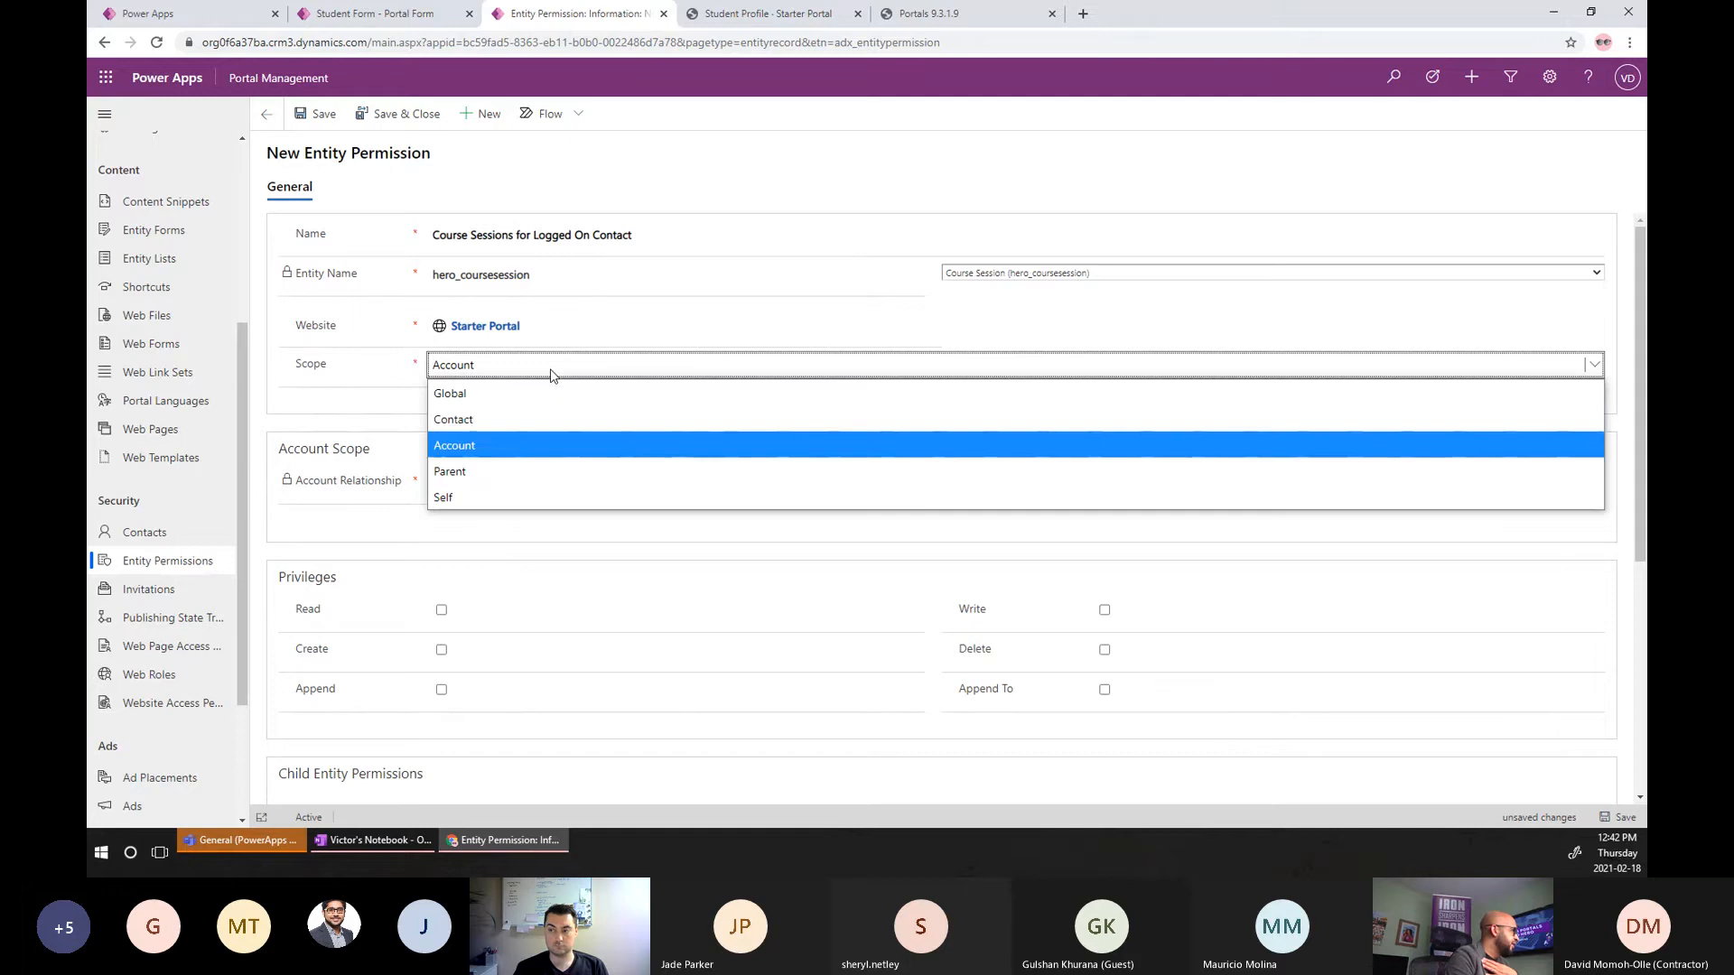
pyautogui.click(503, 470)
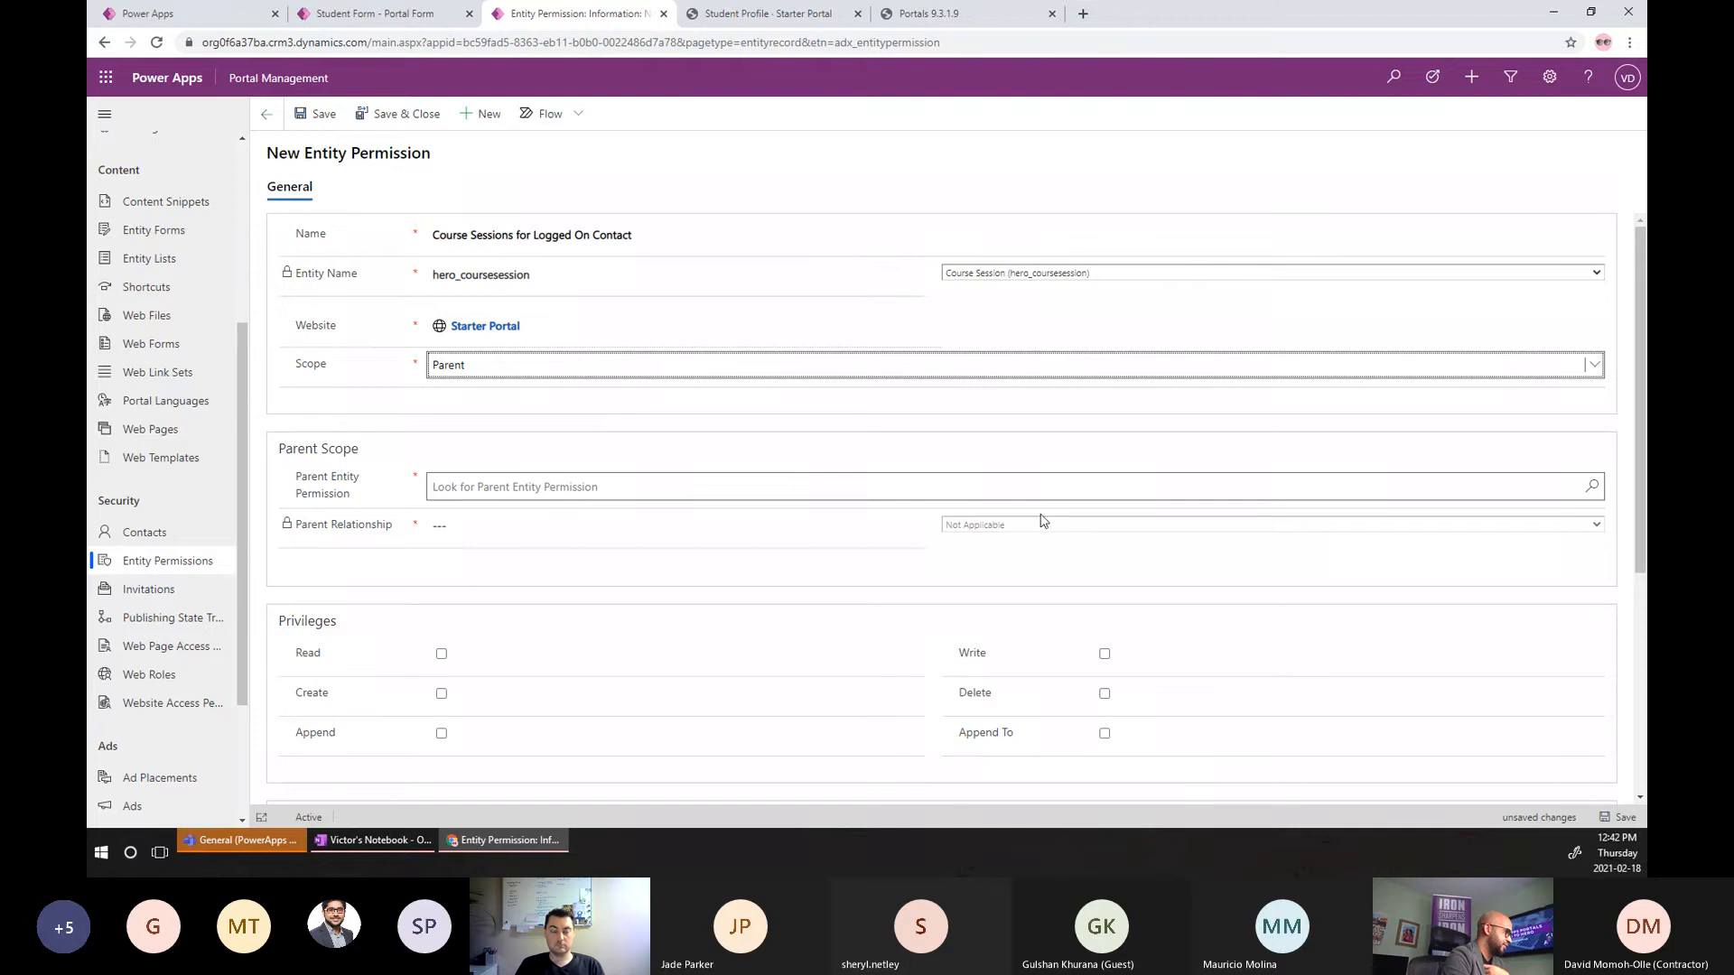
# Set Contact as the parent entity permission with the hero_CourseSession_Student_Contact relationship.
pyautogui.click(674, 481)
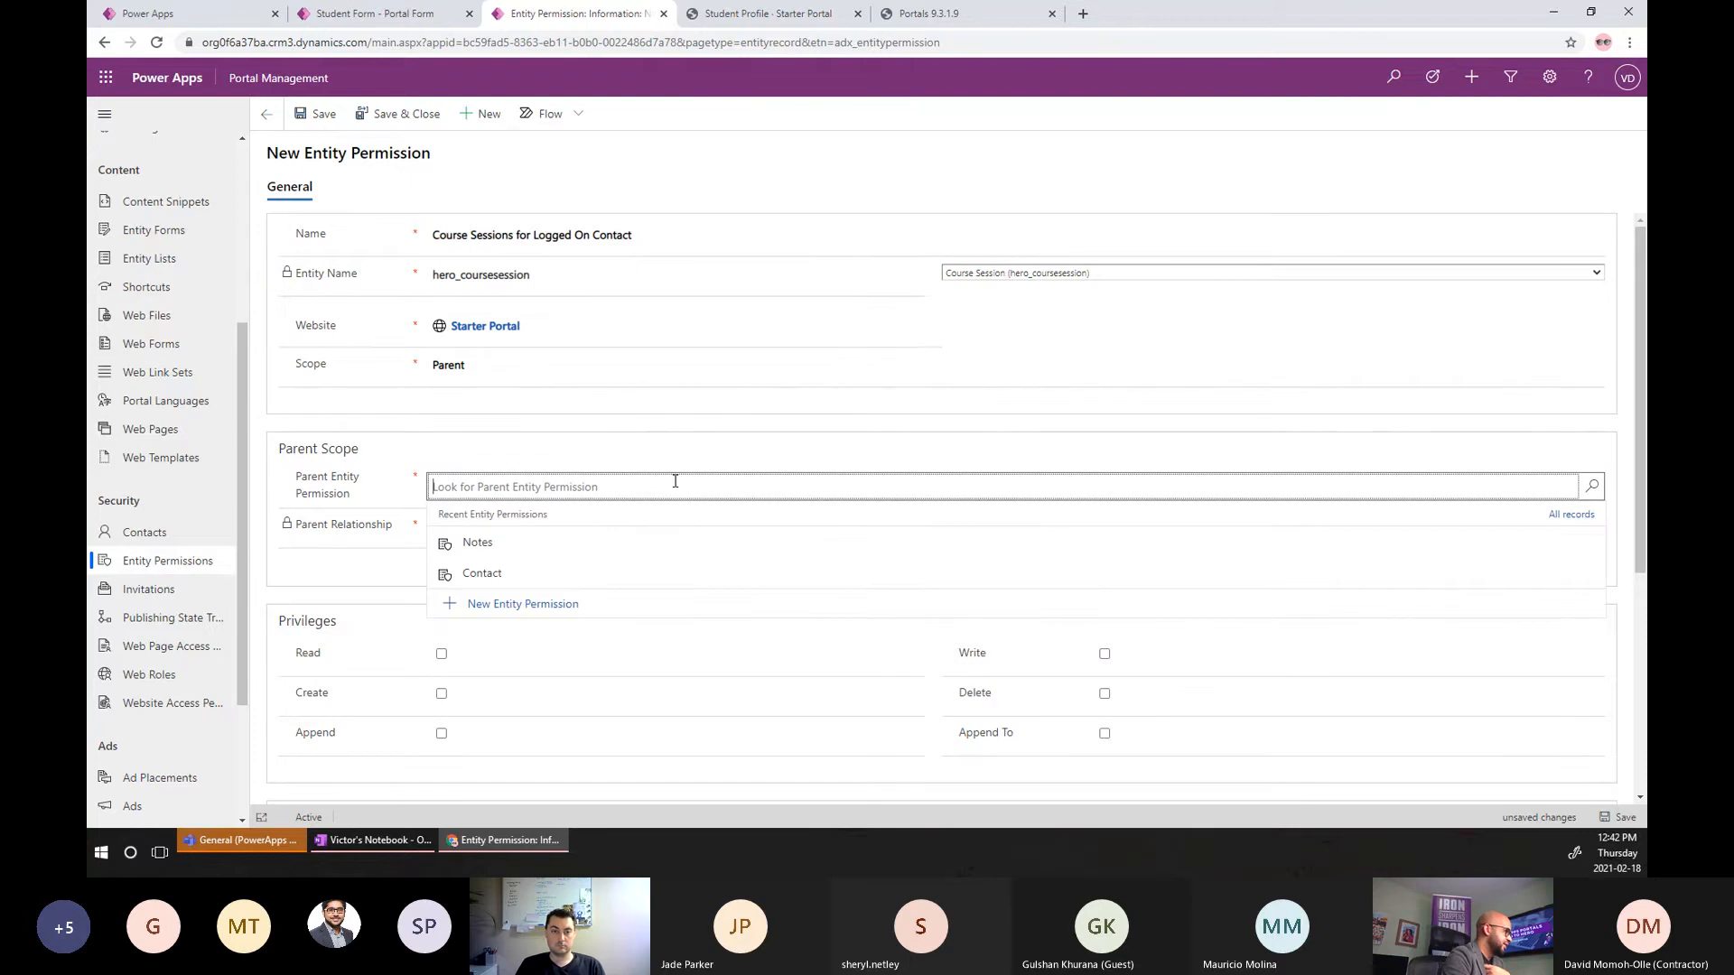
pyautogui.click(496, 584)
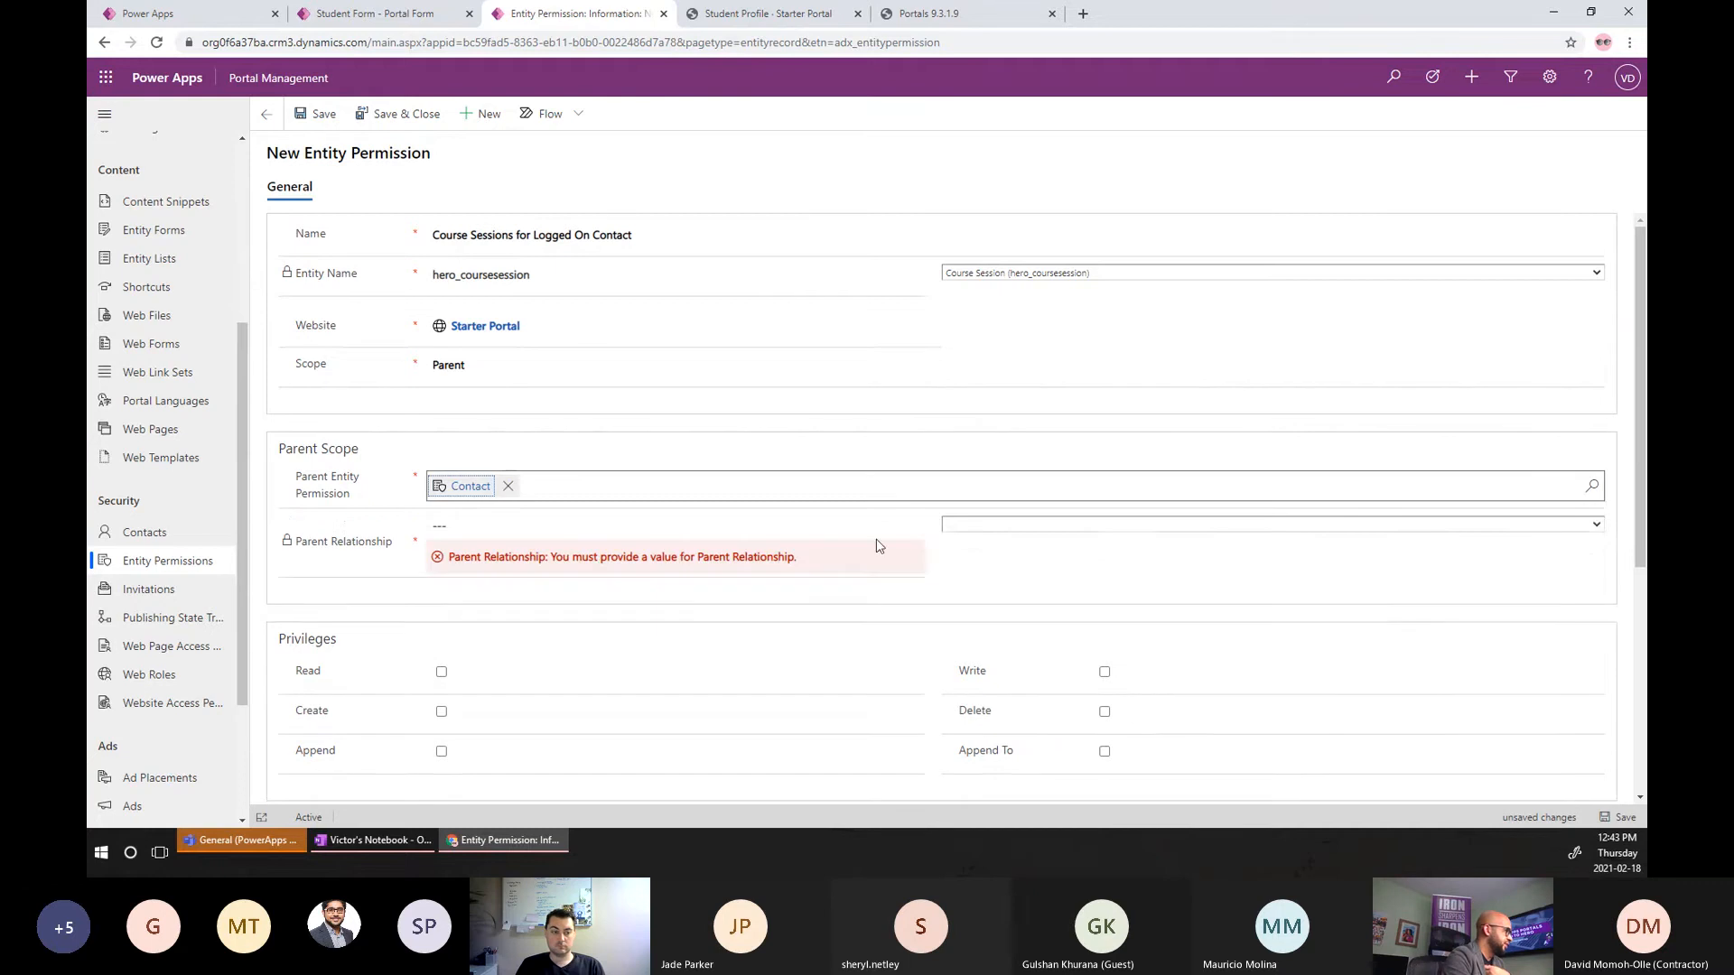
pyautogui.click(974, 533)
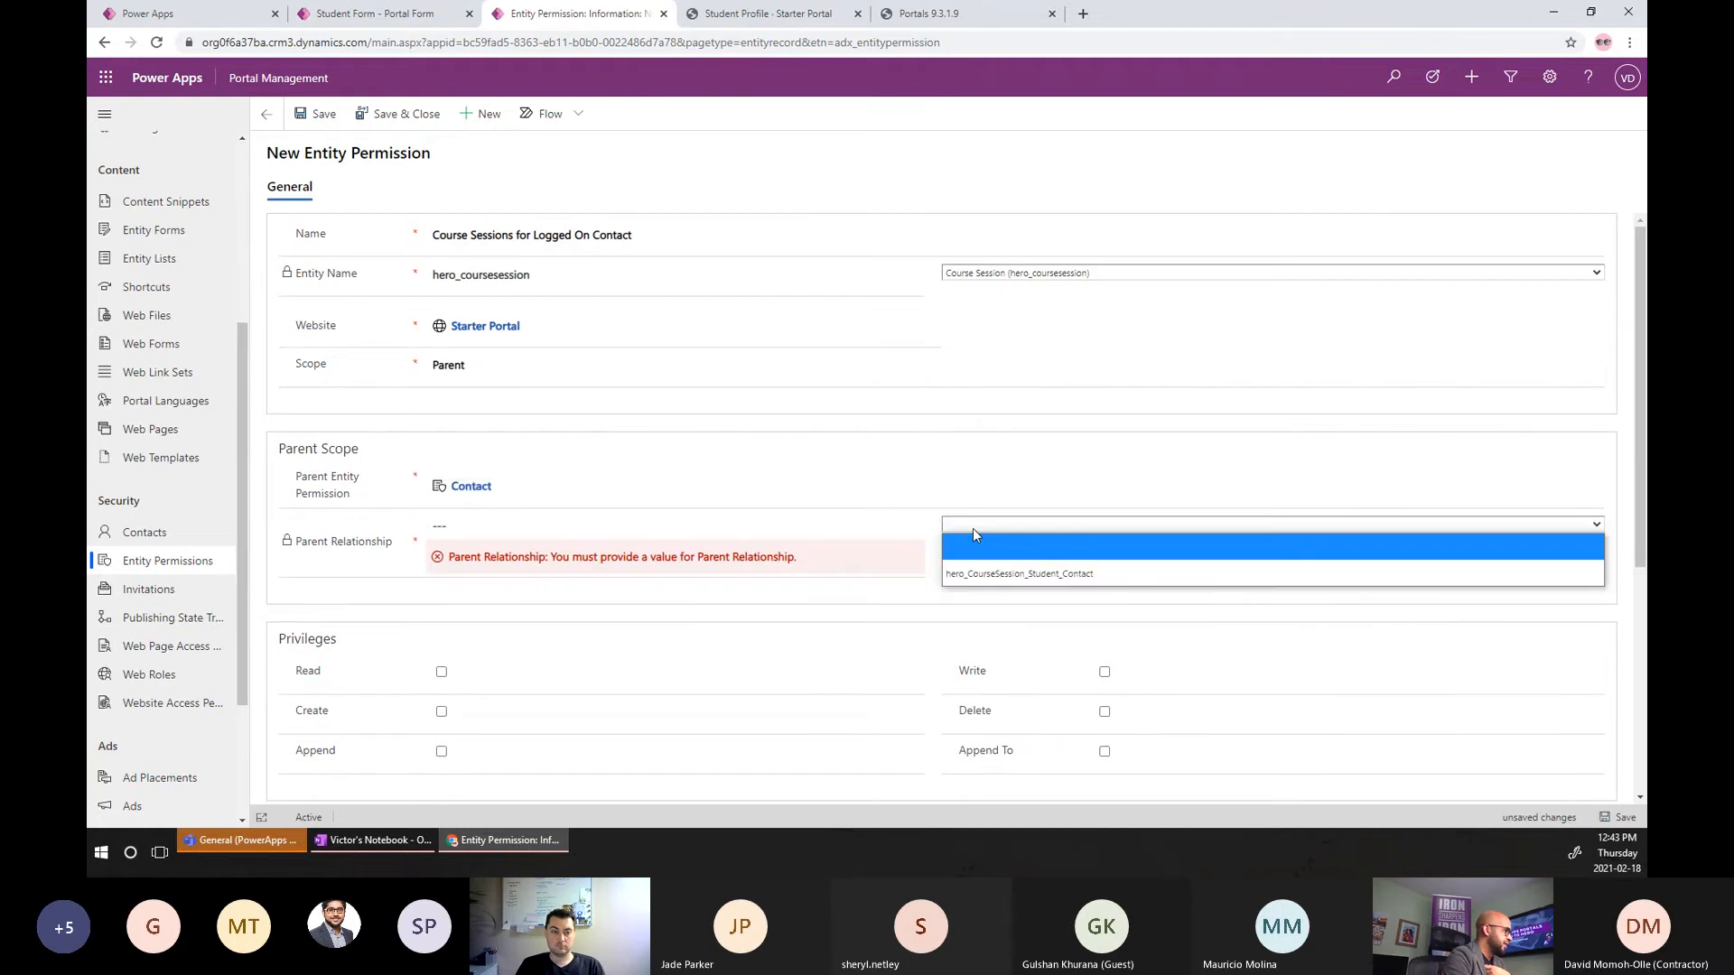
pyautogui.click(971, 575)
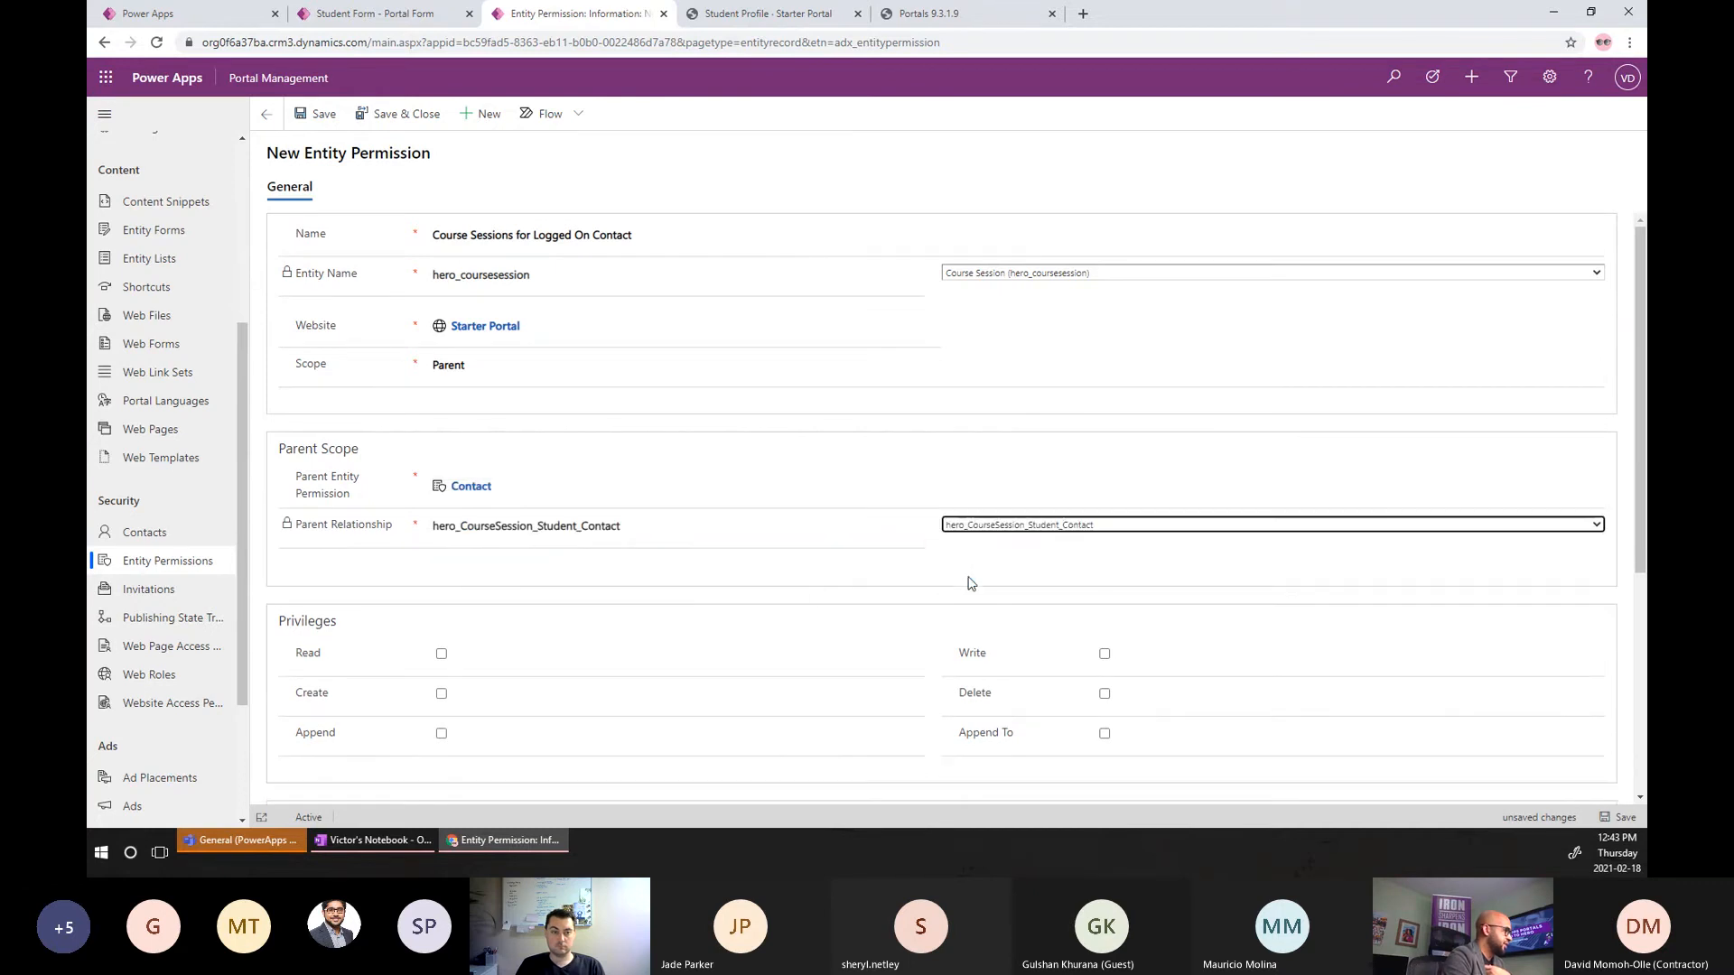
# Grant the Read, Create, Append, Append To and Delete privileges and save the permission.
pyautogui.click(444, 648)
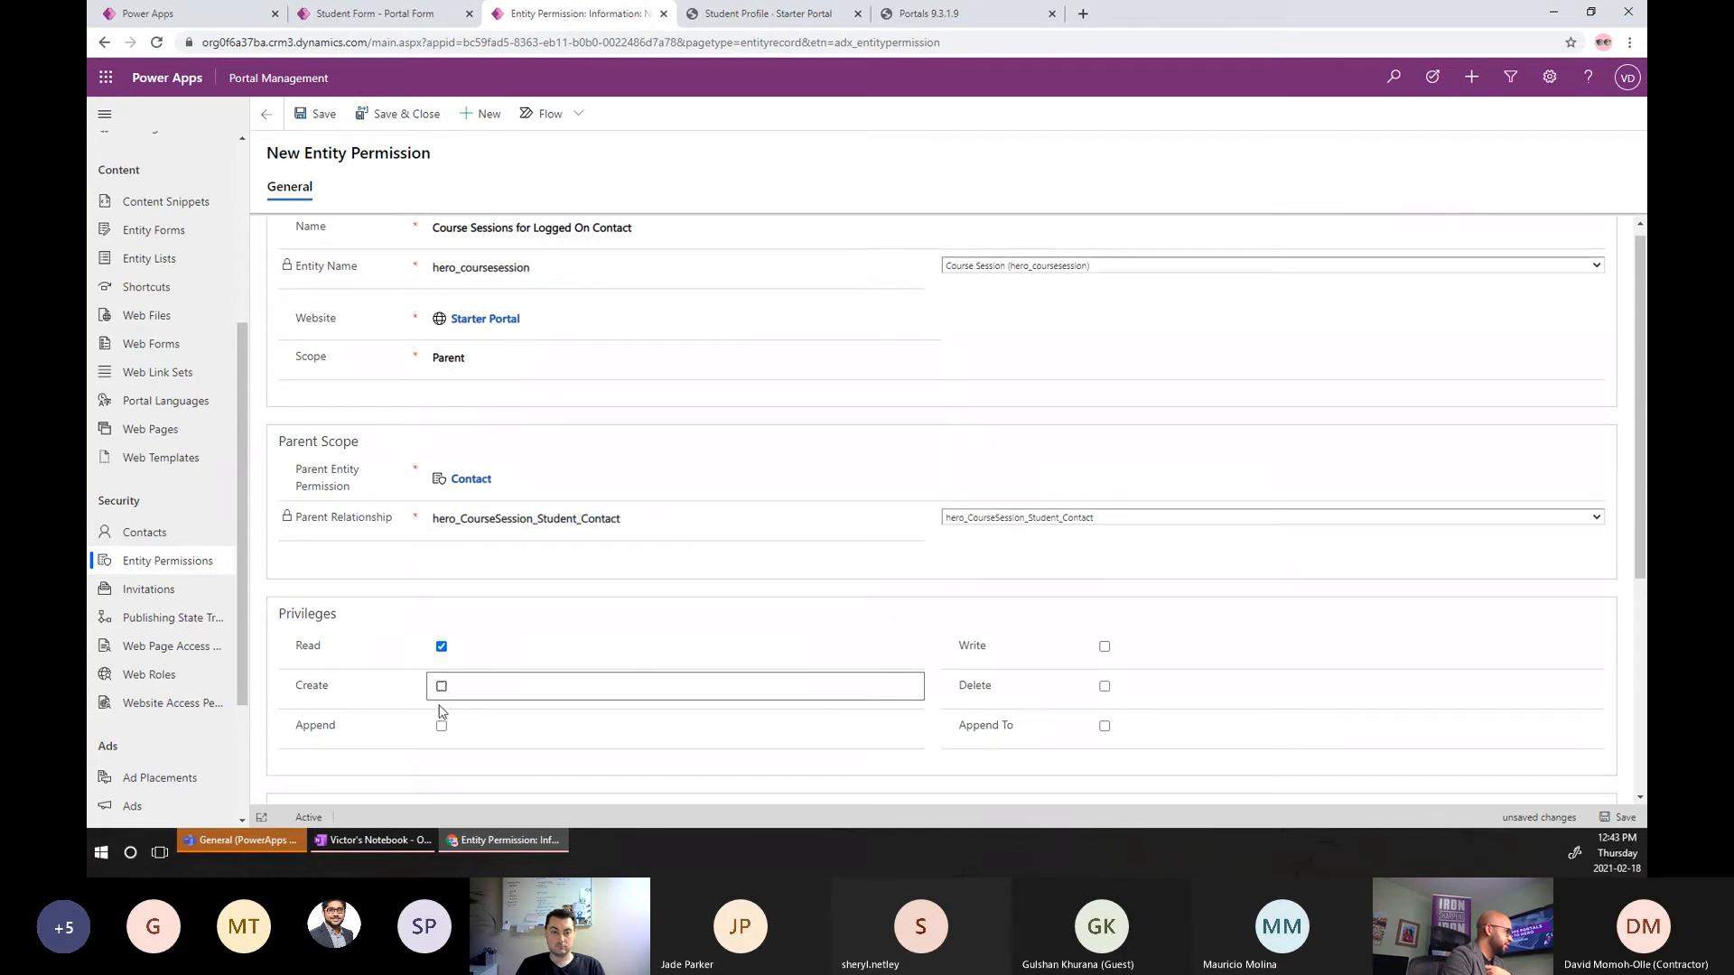
pyautogui.click(442, 687)
pyautogui.click(441, 726)
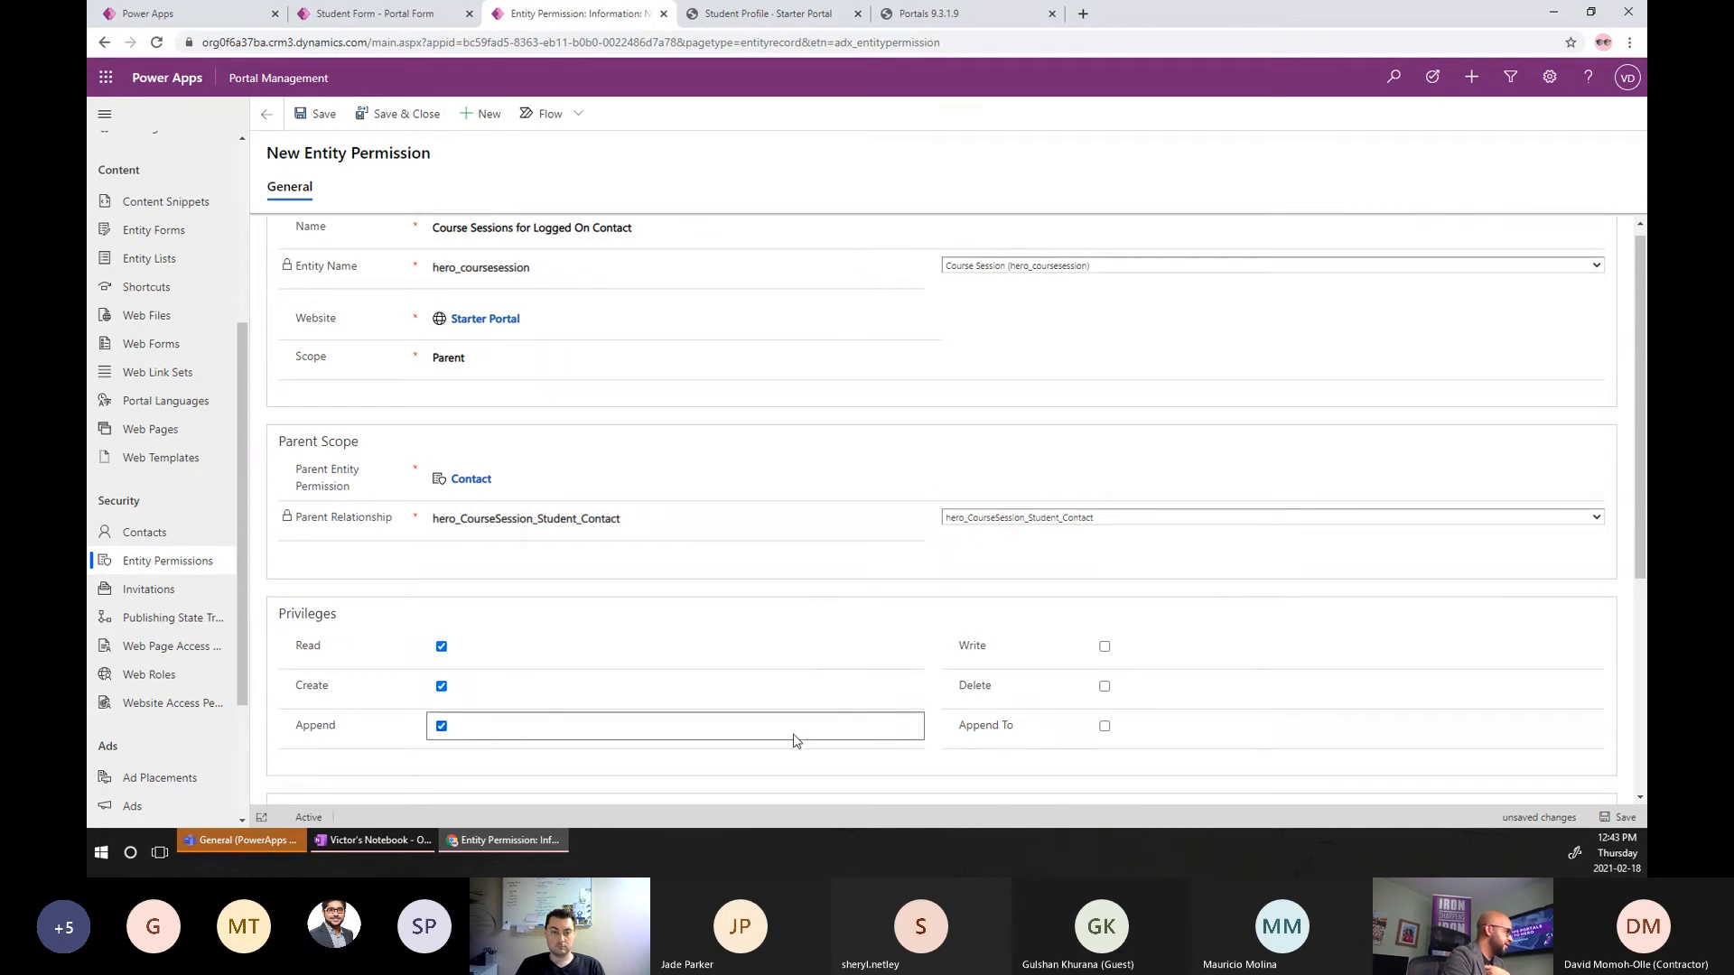
pyautogui.click(1104, 726)
pyautogui.click(1104, 687)
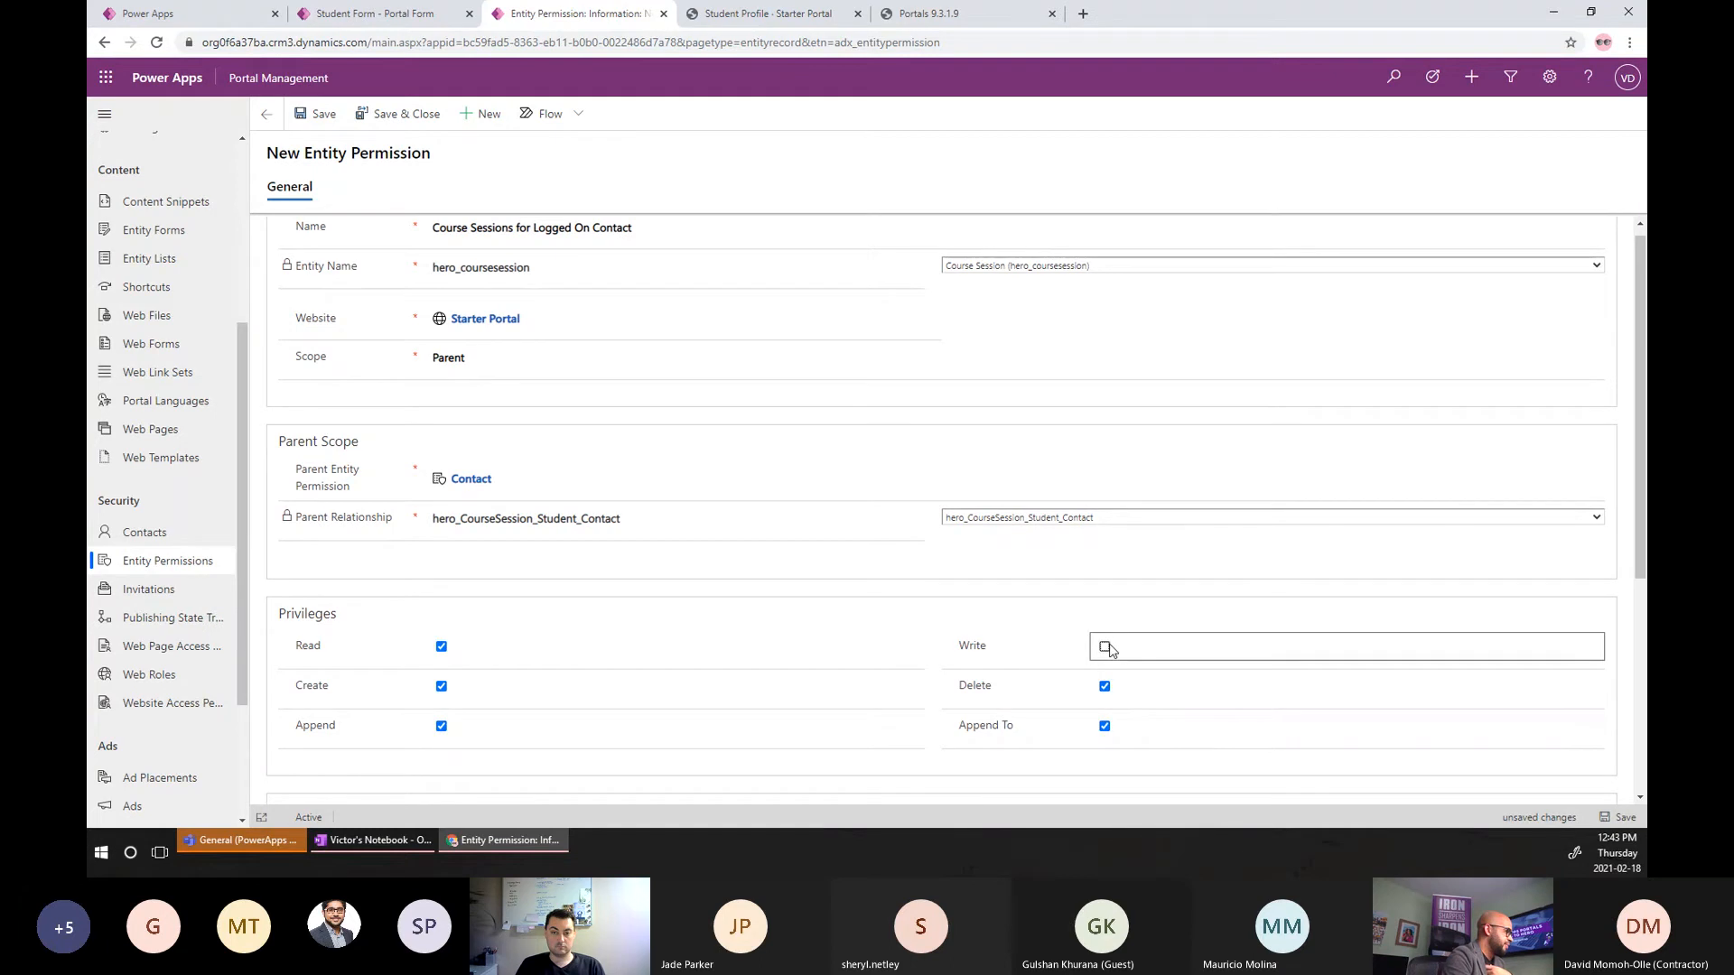
pyautogui.scroll(-3, 1318, 601)
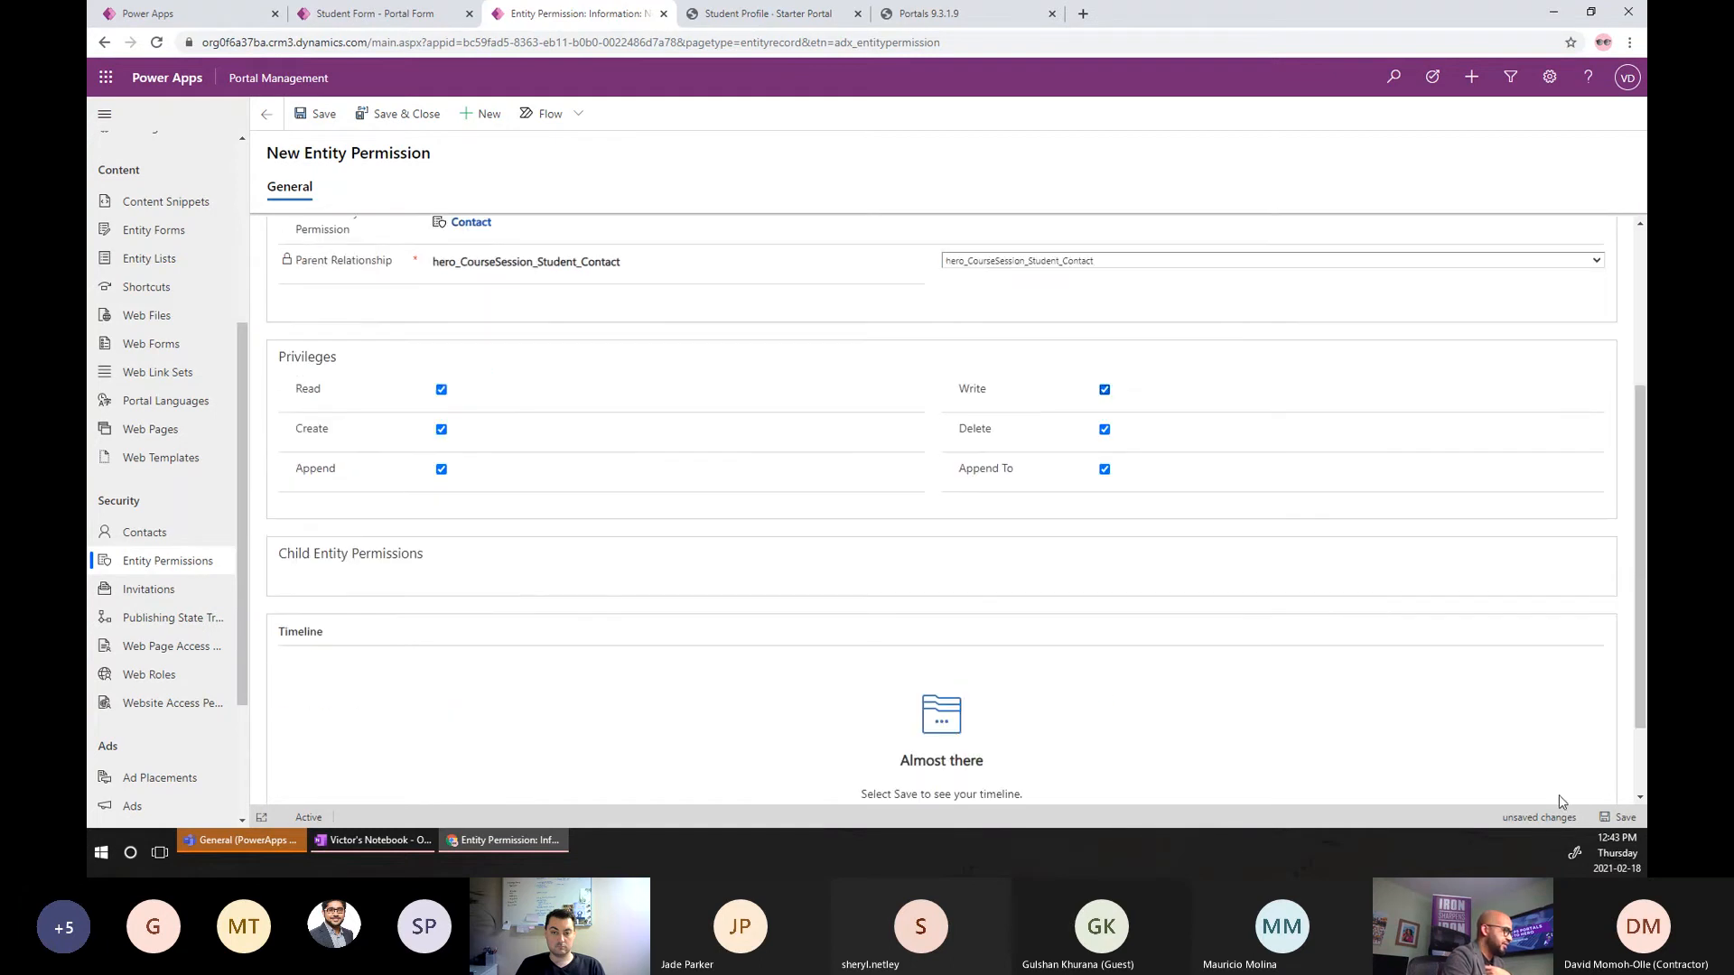
pyautogui.click(1624, 818)
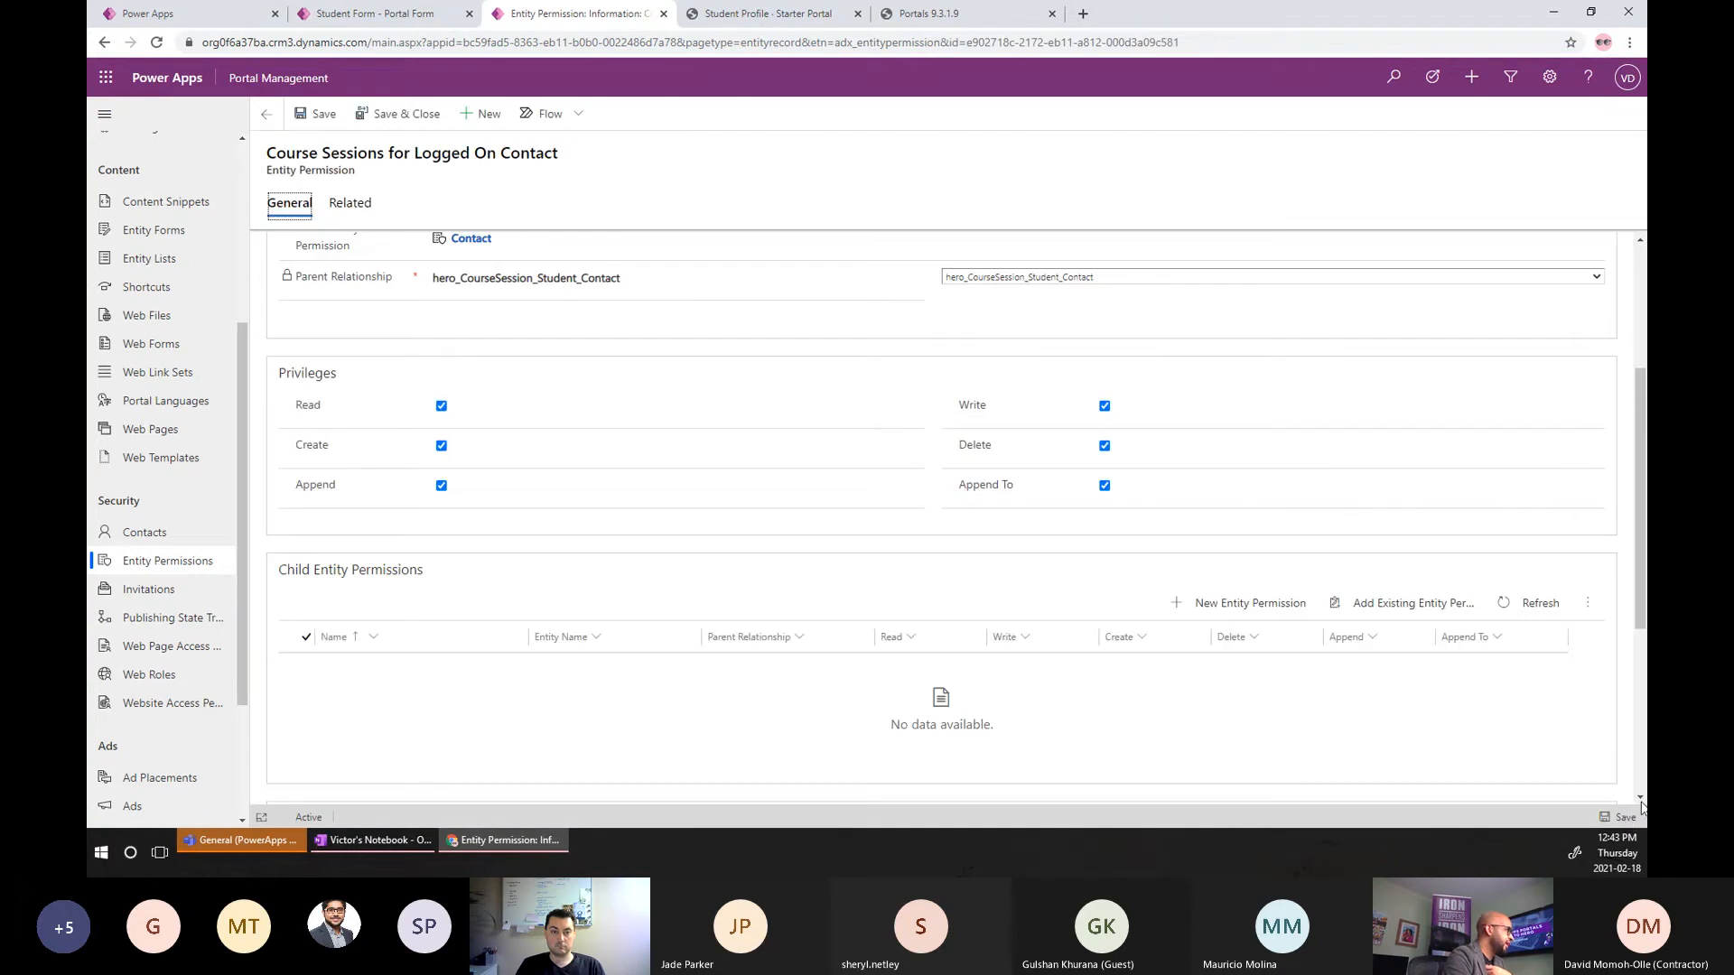
# Clear the portal cache on the _services/about page and reload the Student Profile page.
pyautogui.click(973, 19)
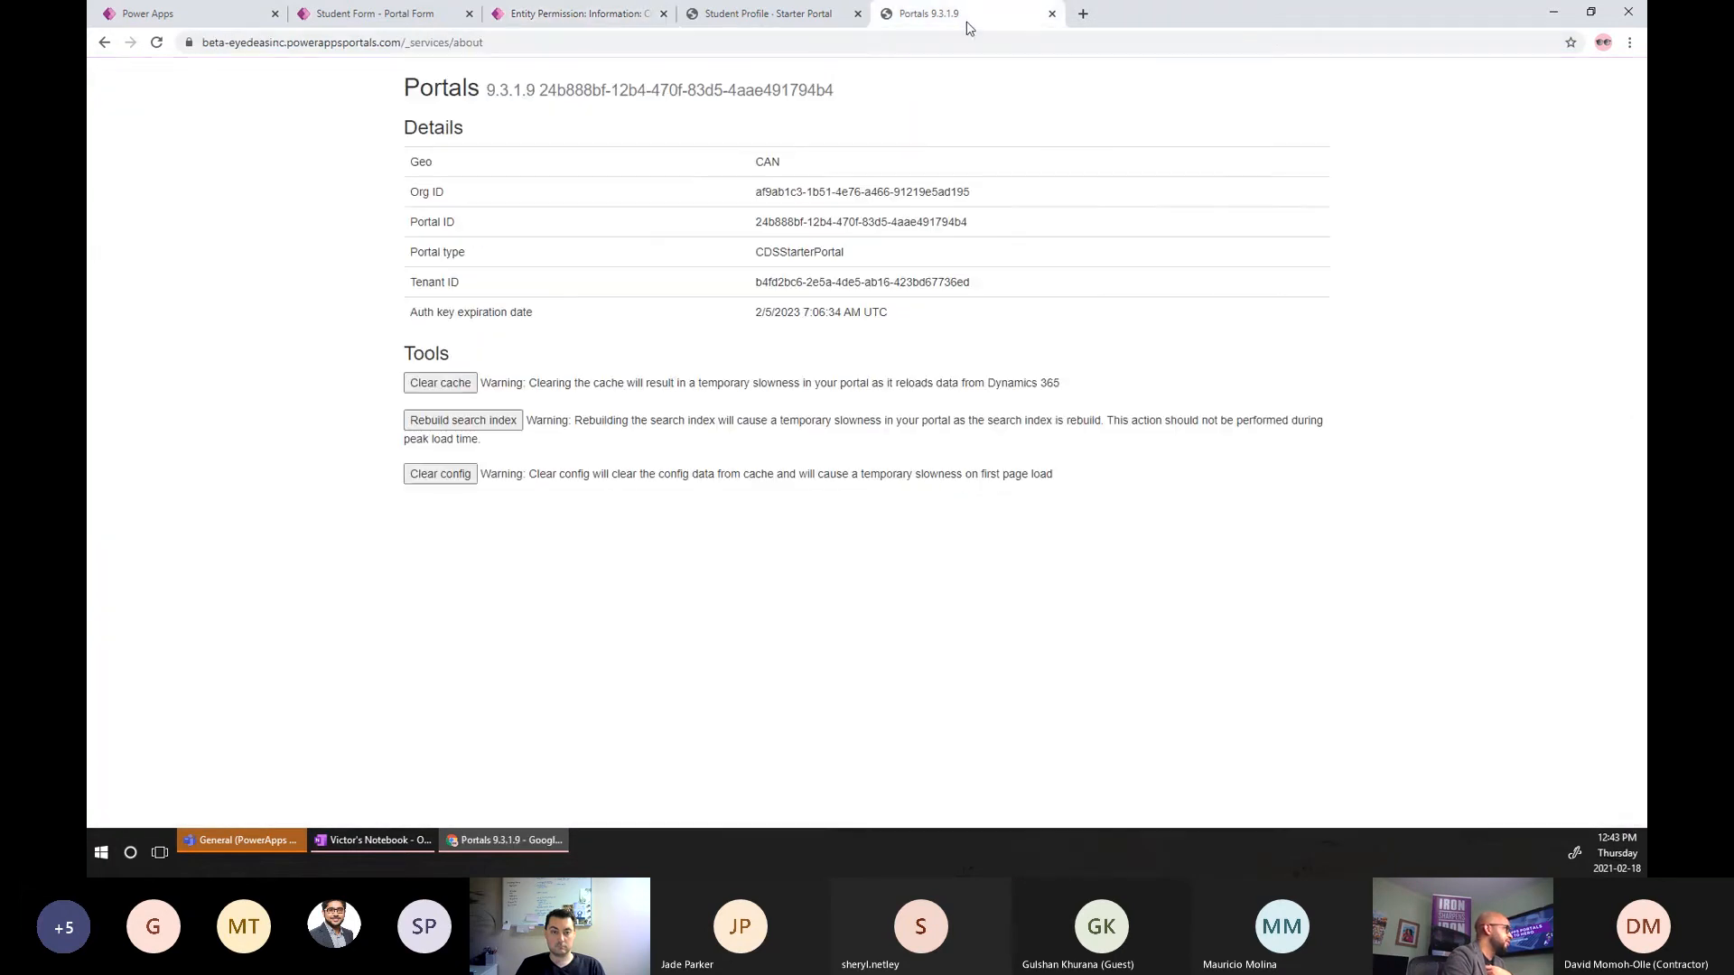
pyautogui.click(435, 386)
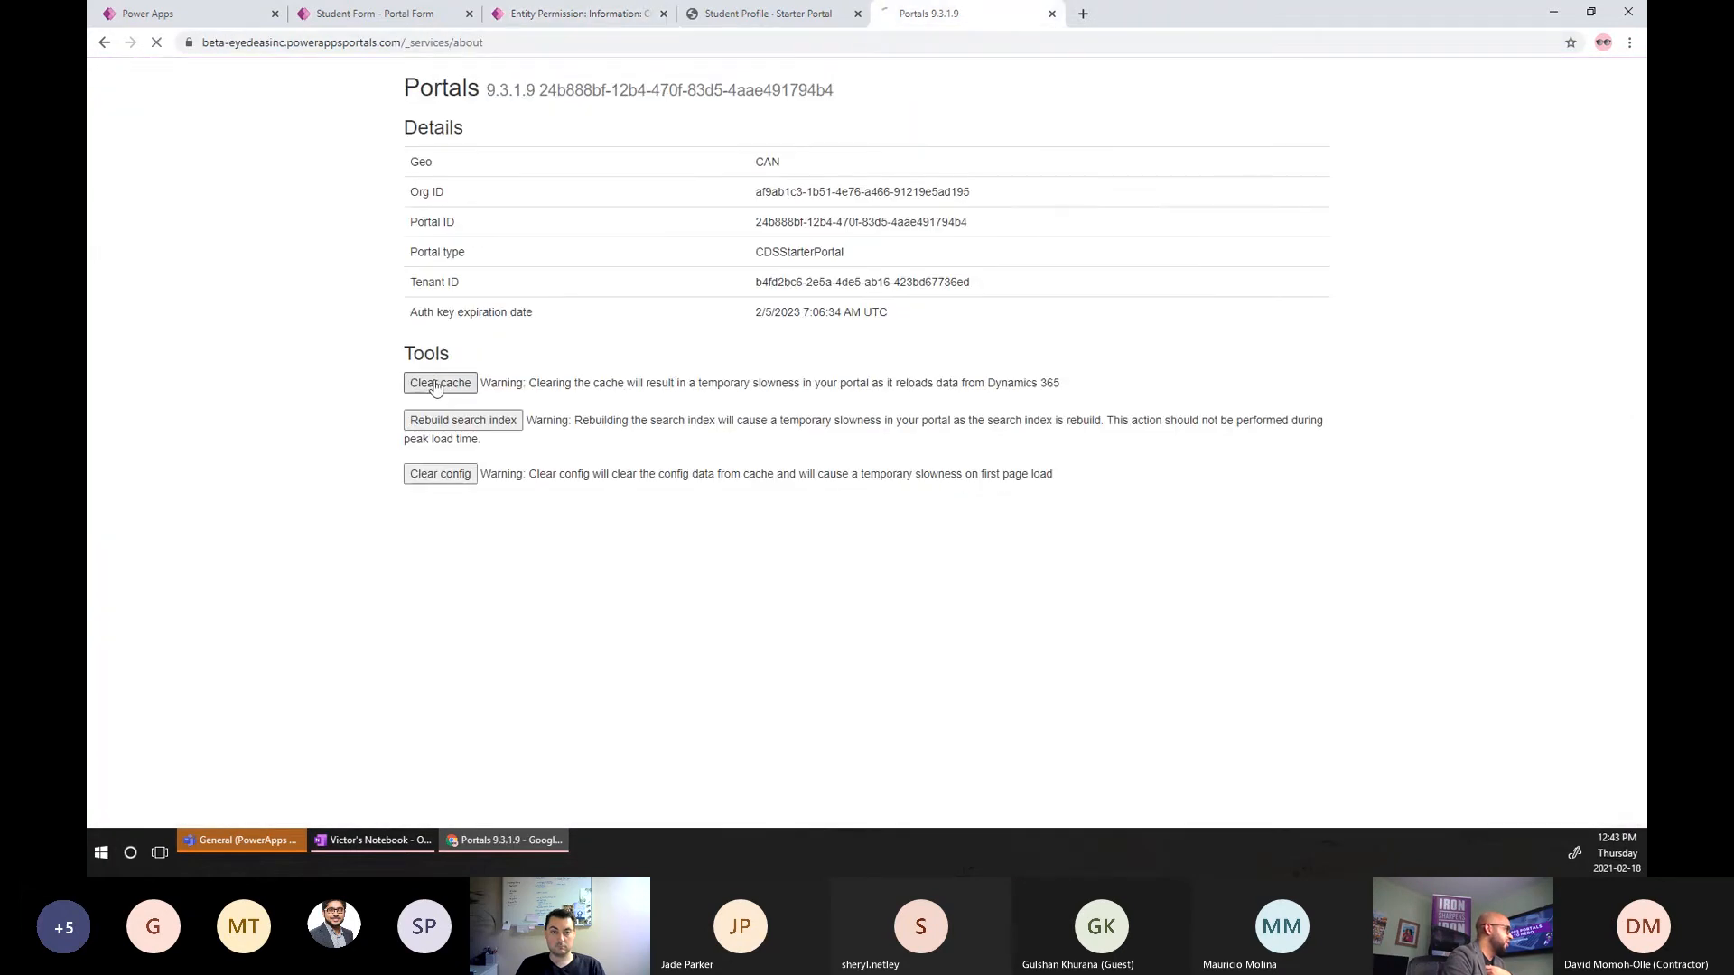
pyautogui.click(814, 16)
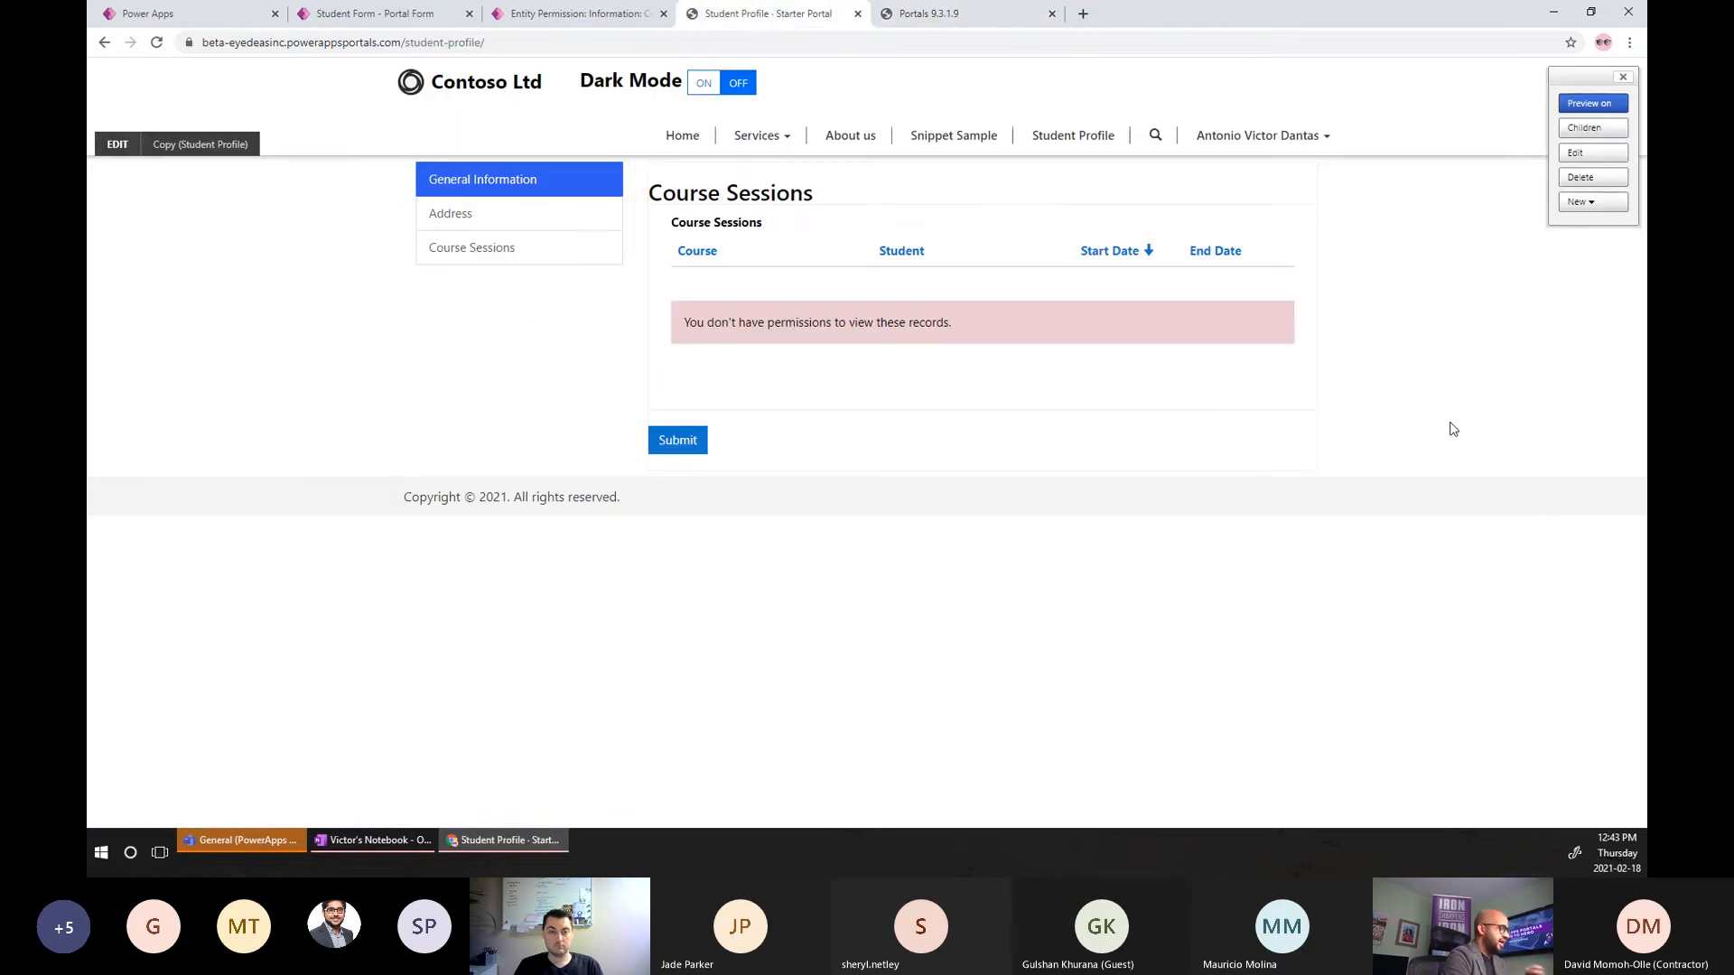
pyautogui.press('F5')
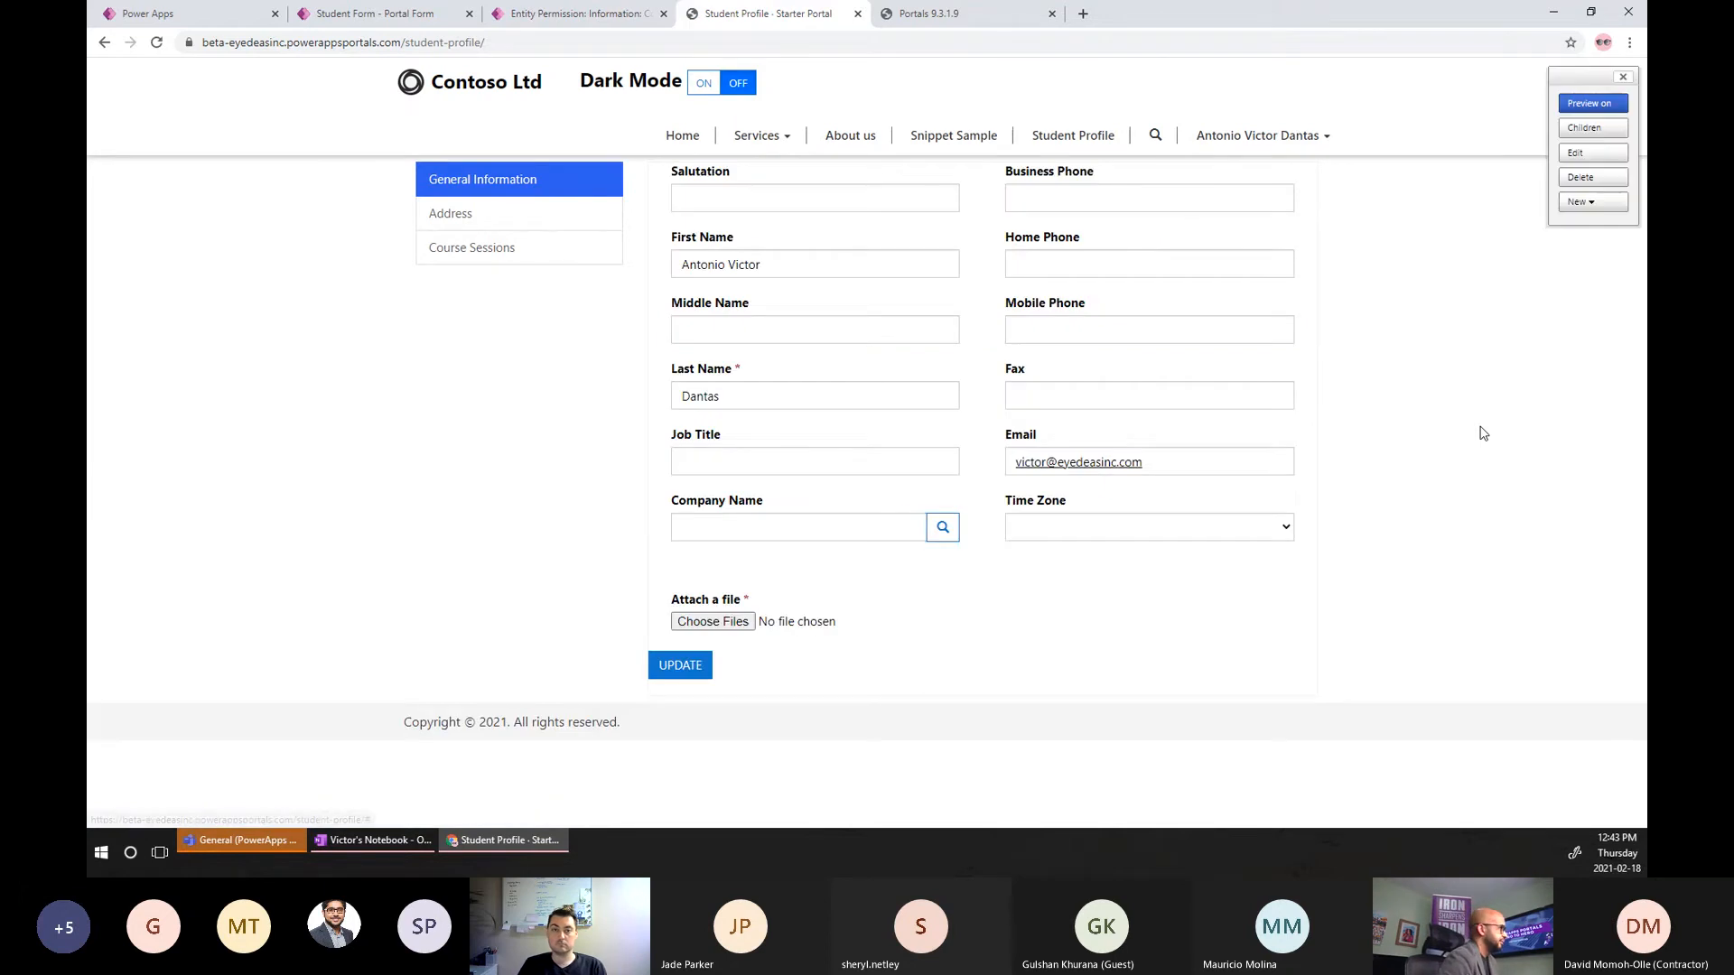
# Check that the Course Sessions tab now shows an empty grid instead of a permissions error.
pyautogui.click(508, 253)
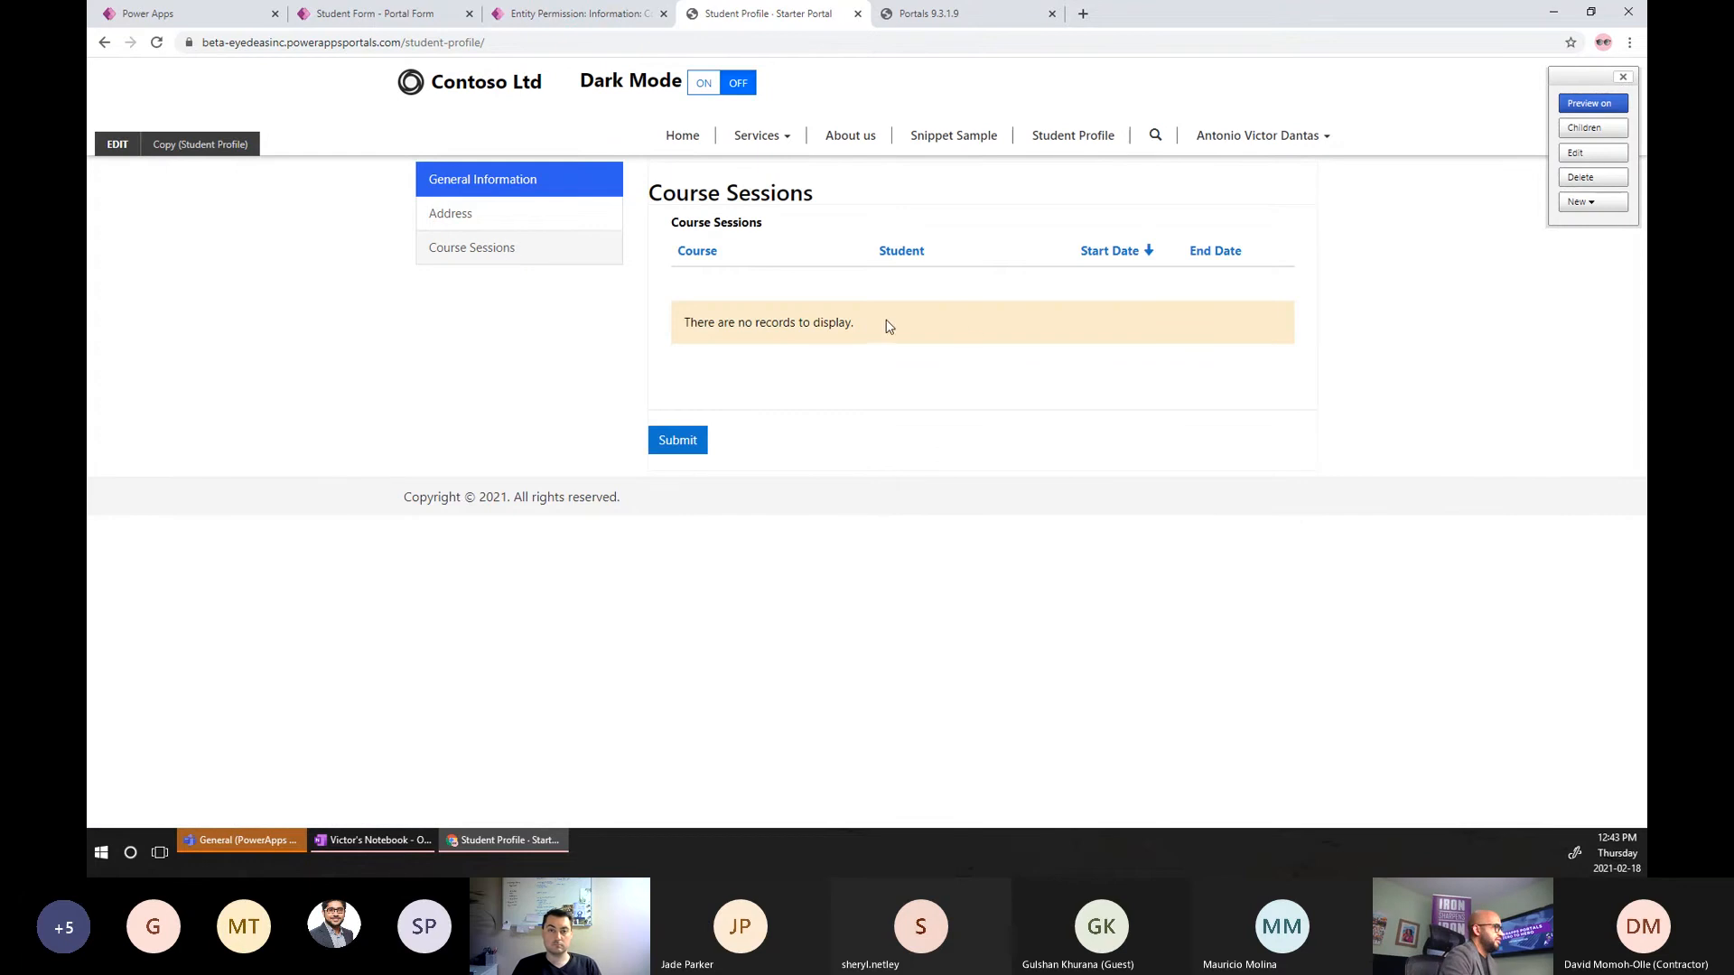
pyautogui.moveTo(867, 327); pyautogui.dragTo(679, 325)
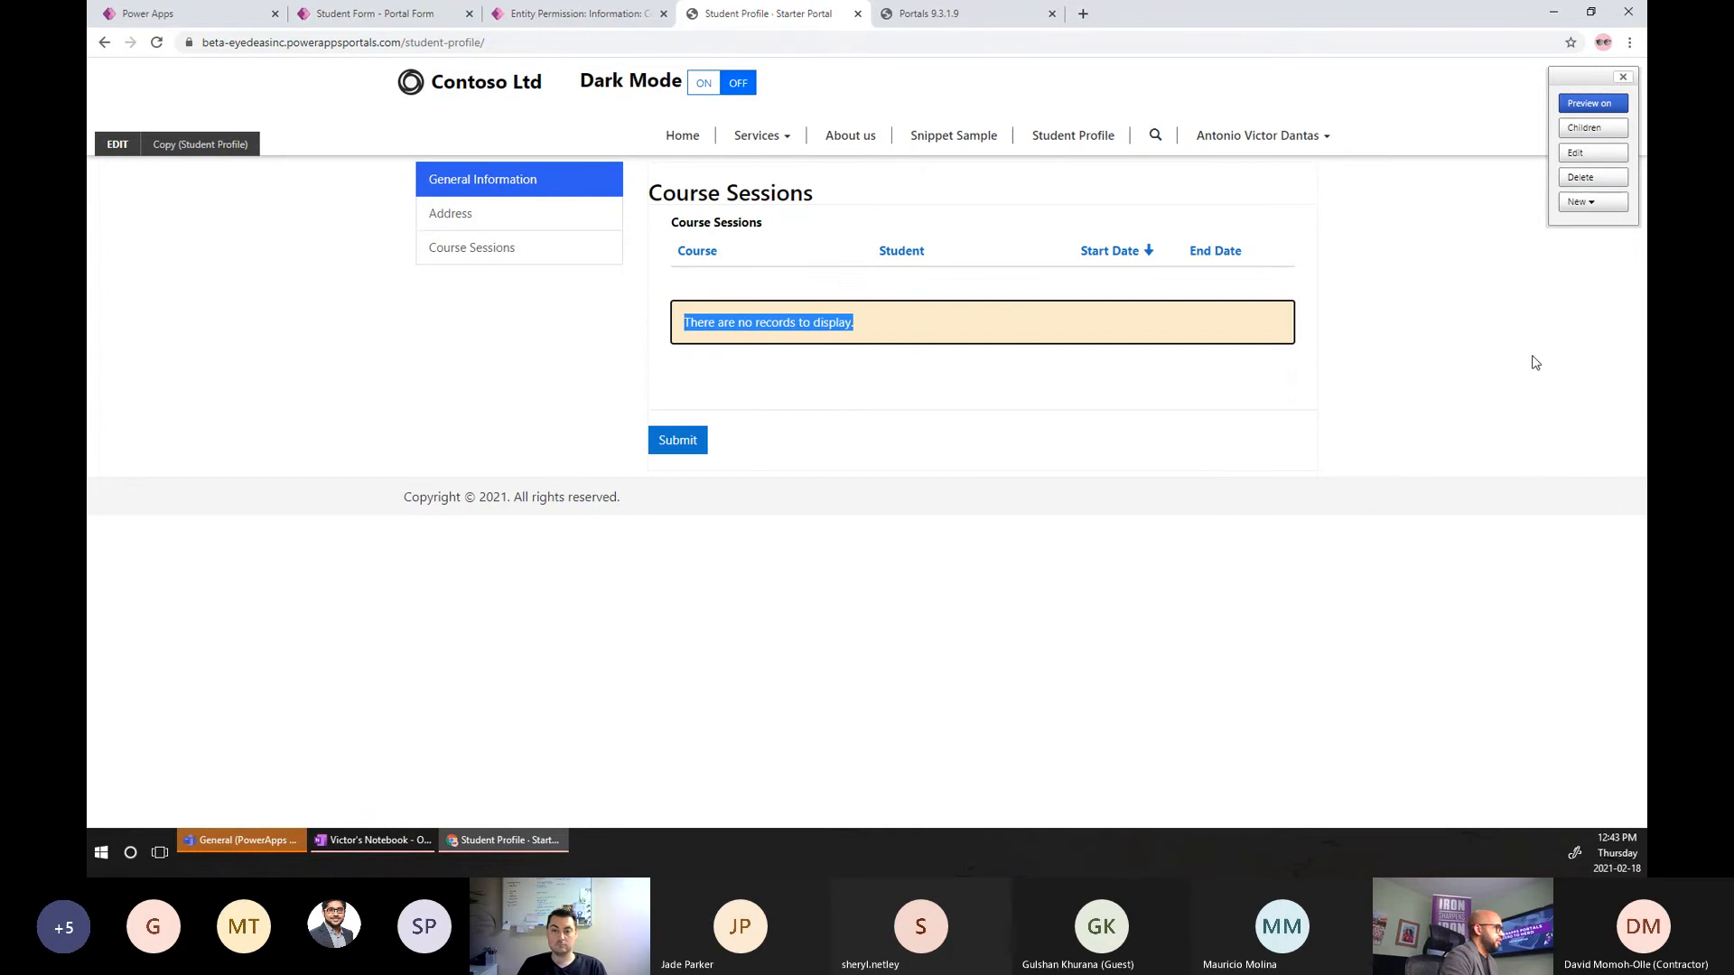
pyautogui.click(1465, 389)
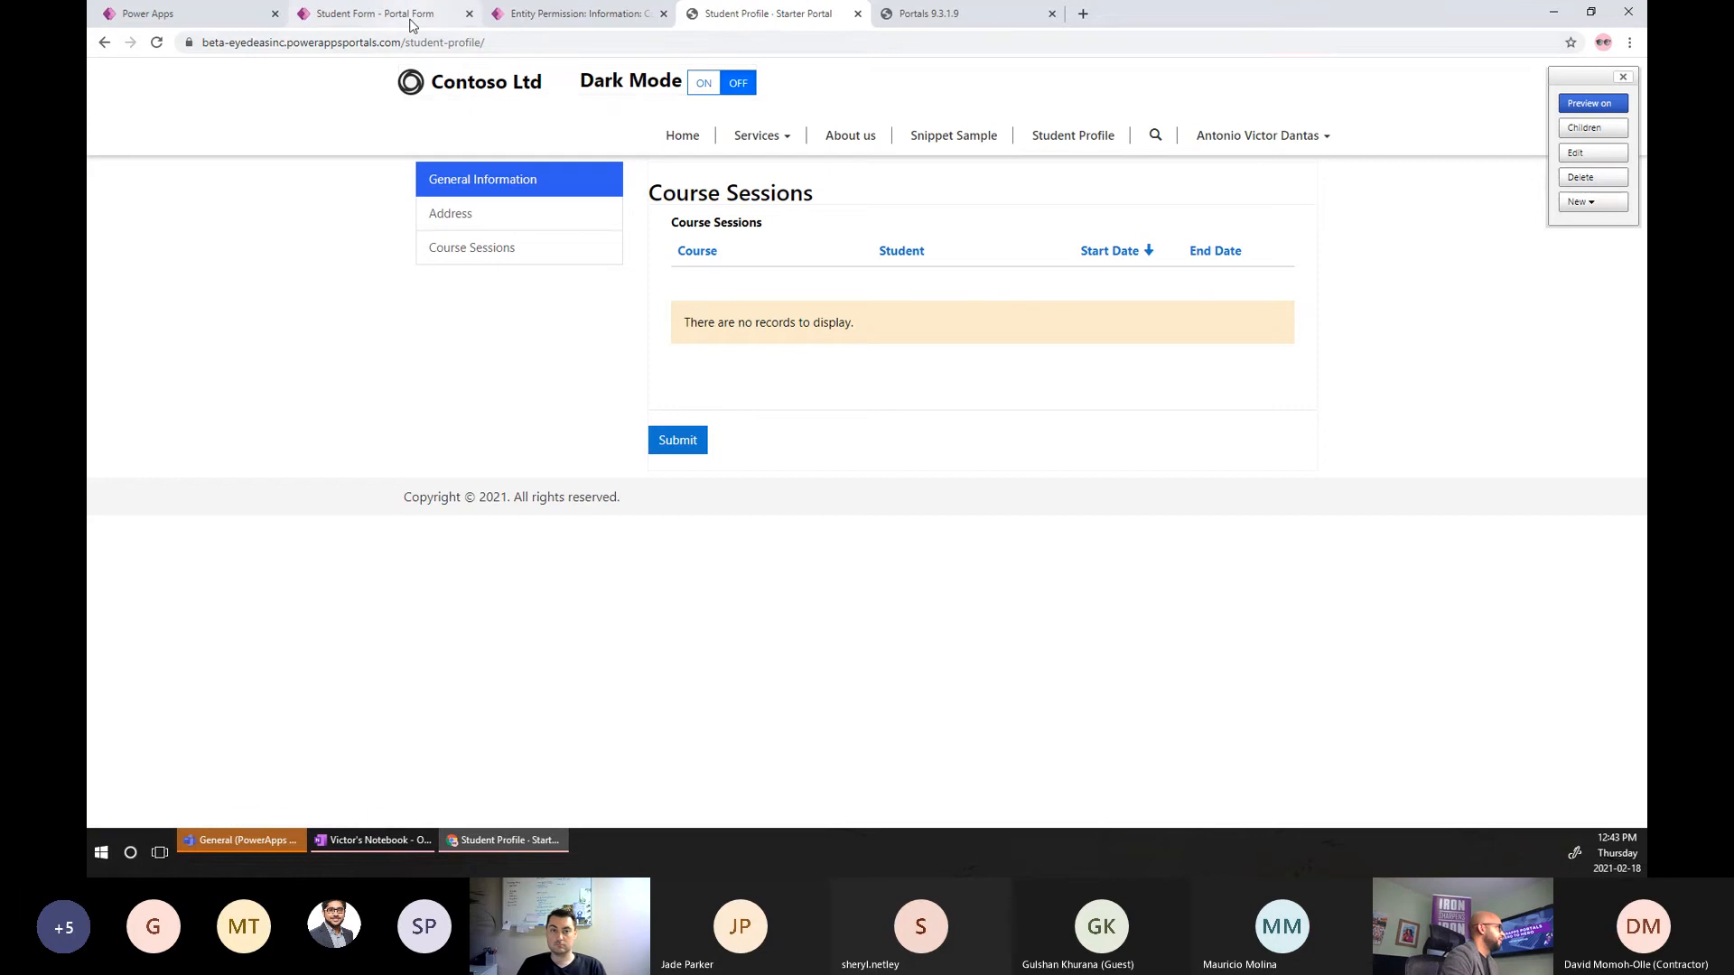
pyautogui.click(411, 26)
# Return to the saved entity permission and list the portal's Active Entity Forms.
pyautogui.click(578, 14)
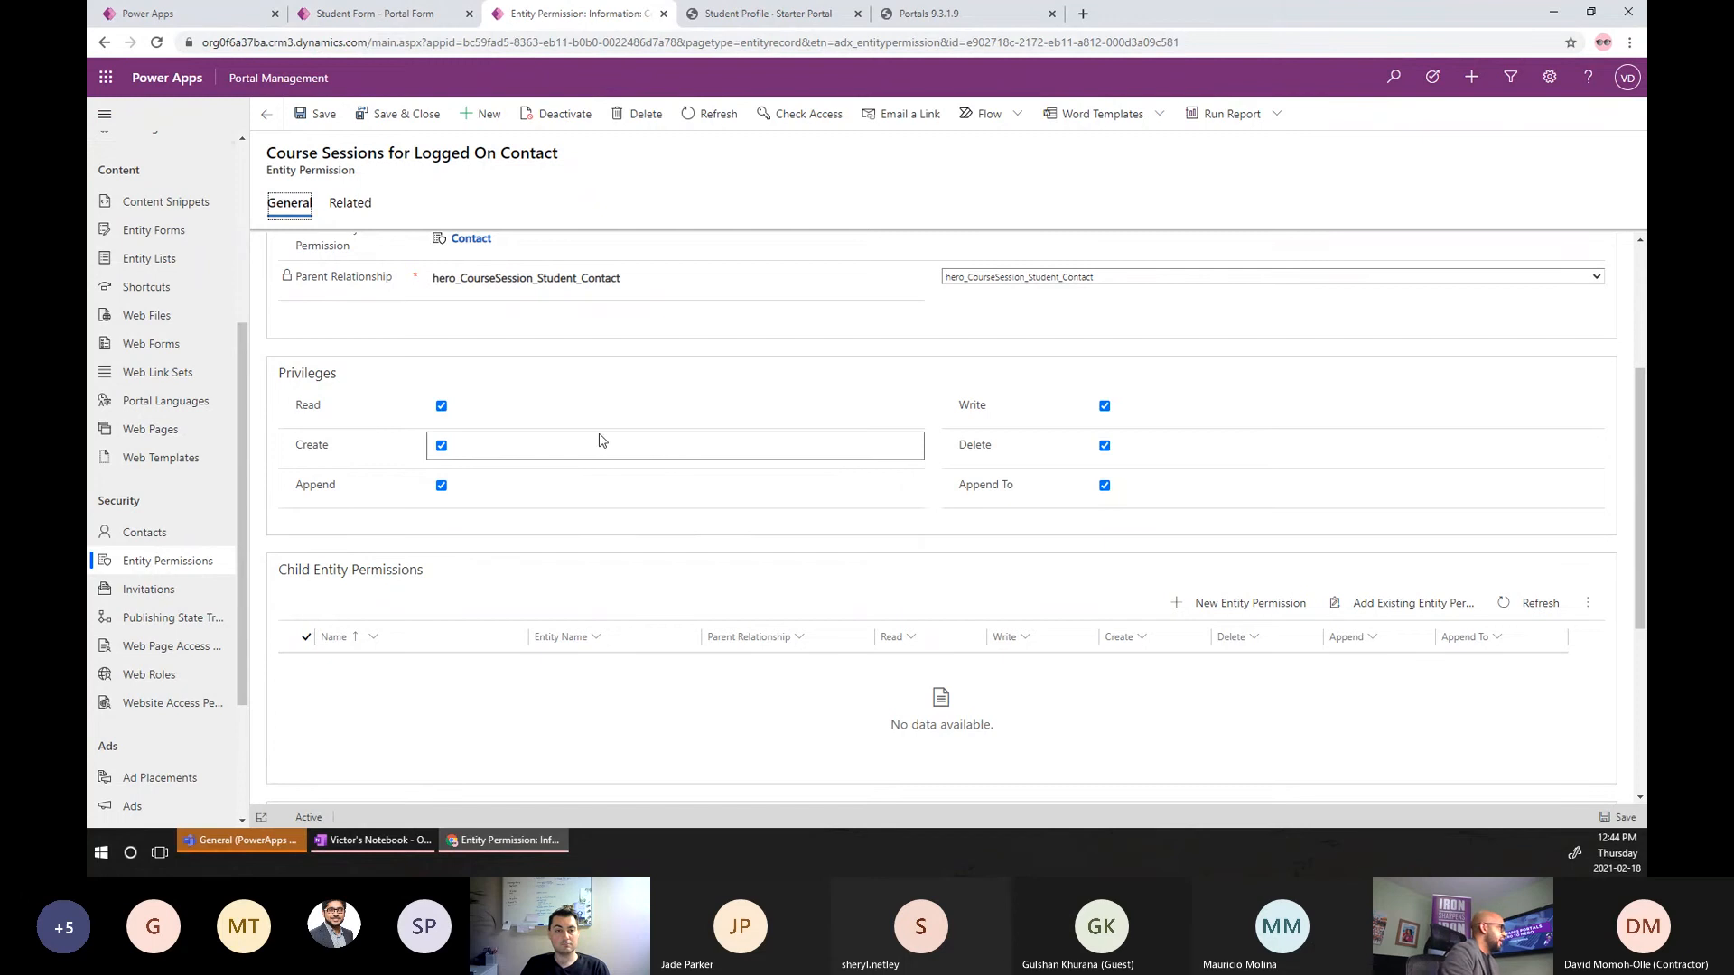
pyautogui.click(128, 236)
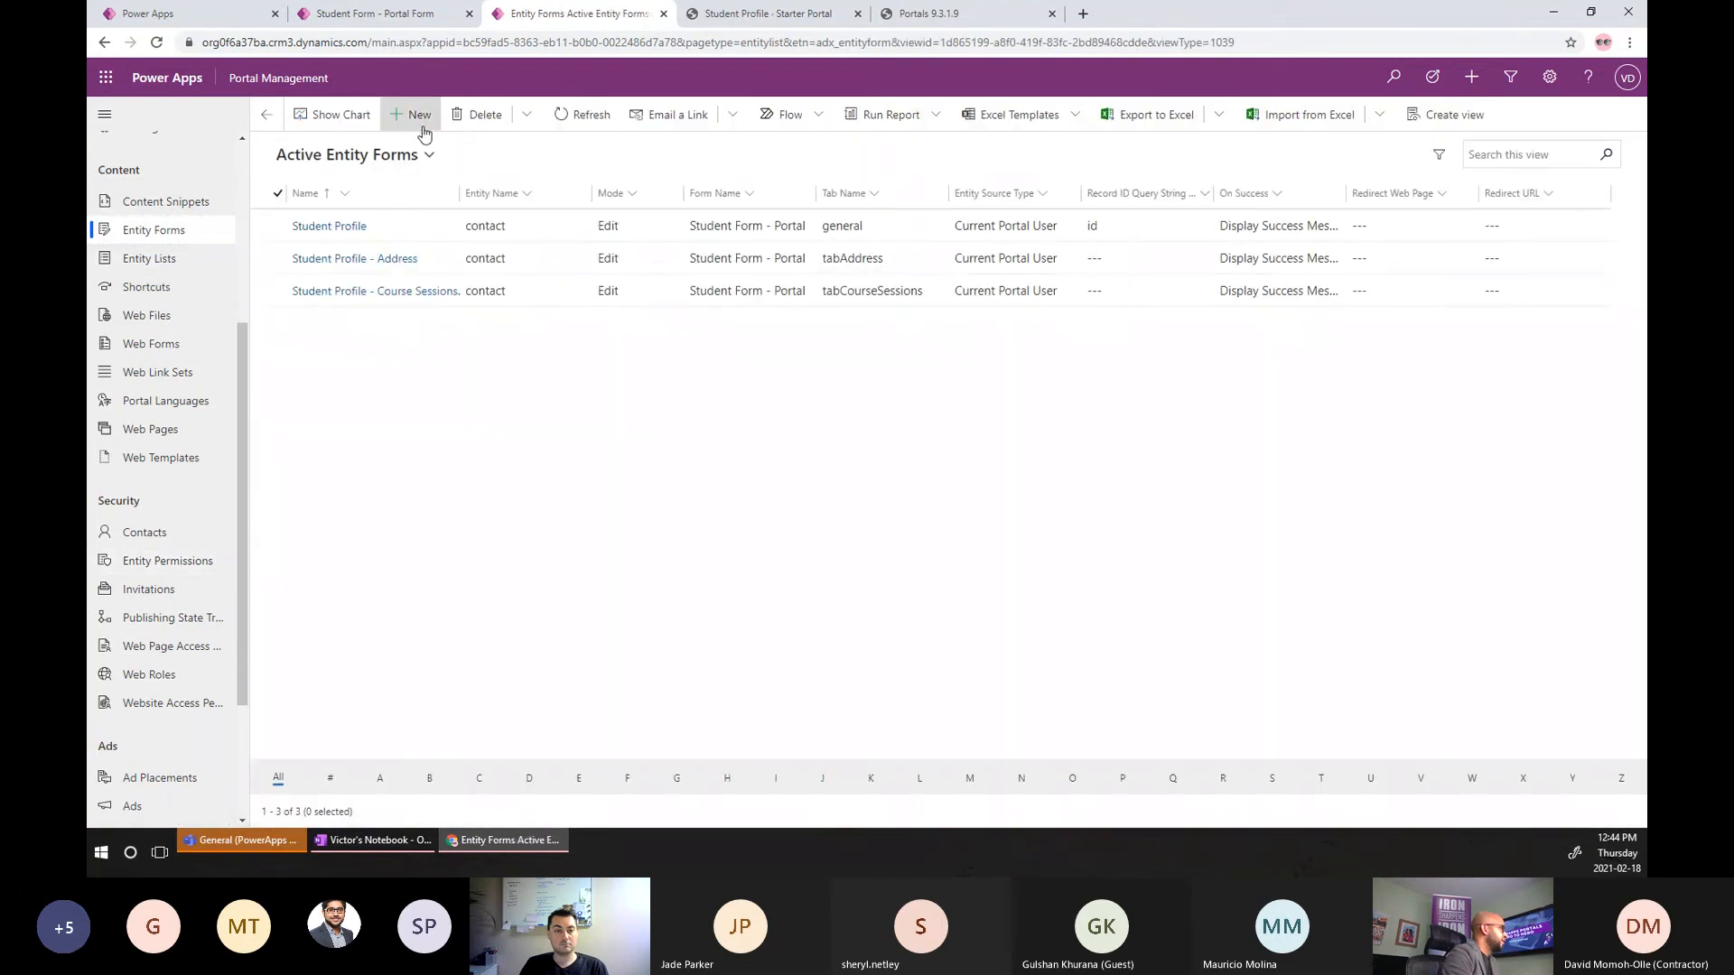
# Start a new entity form named 'Course Session : Create' for the Course Session entity.
pyautogui.click(422, 124)
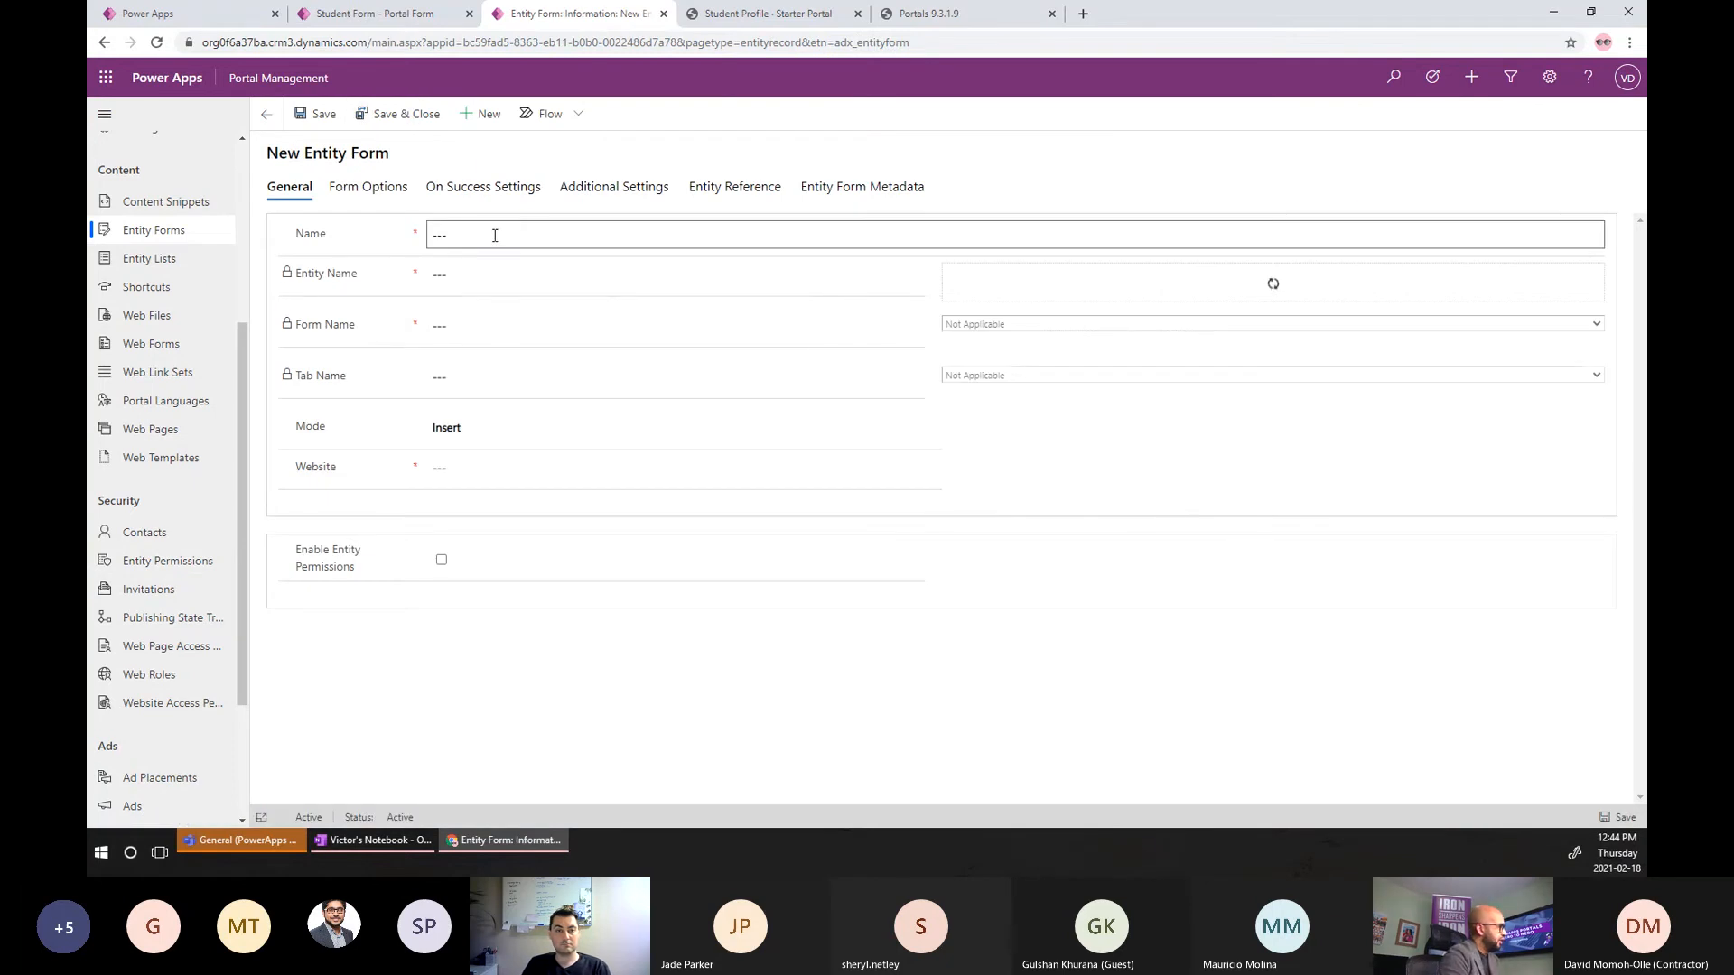
pyautogui.click(496, 236)
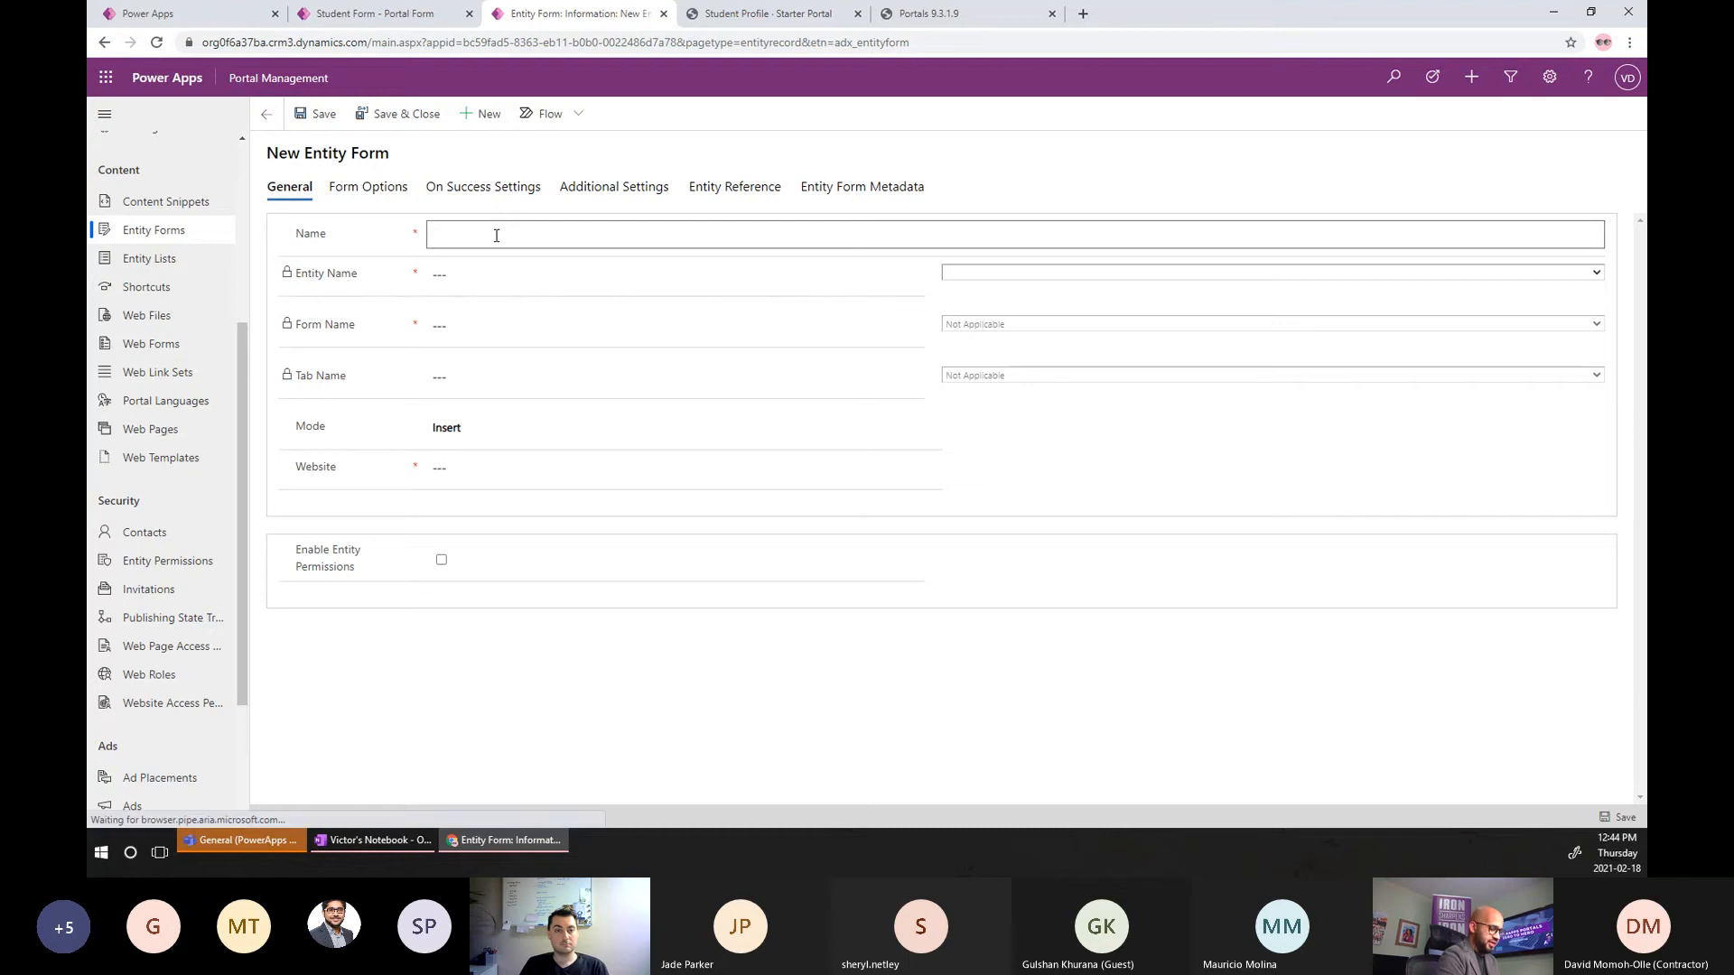
pyautogui.write('Course Sessions')
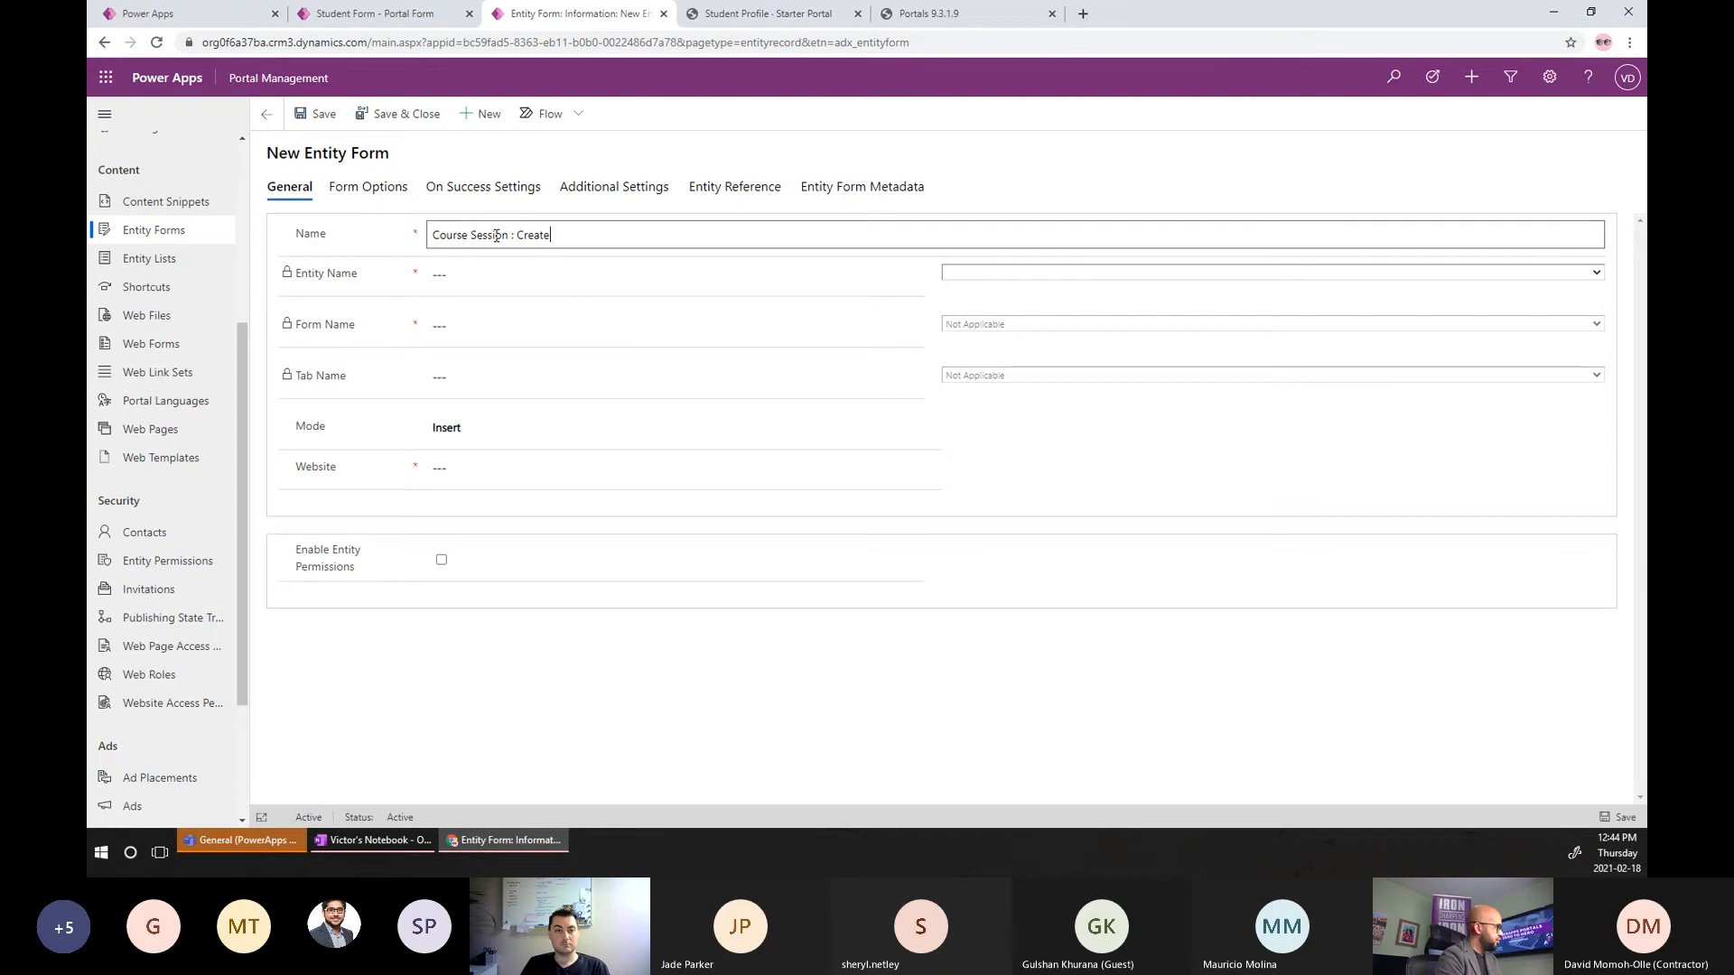
pyautogui.click(975, 274)
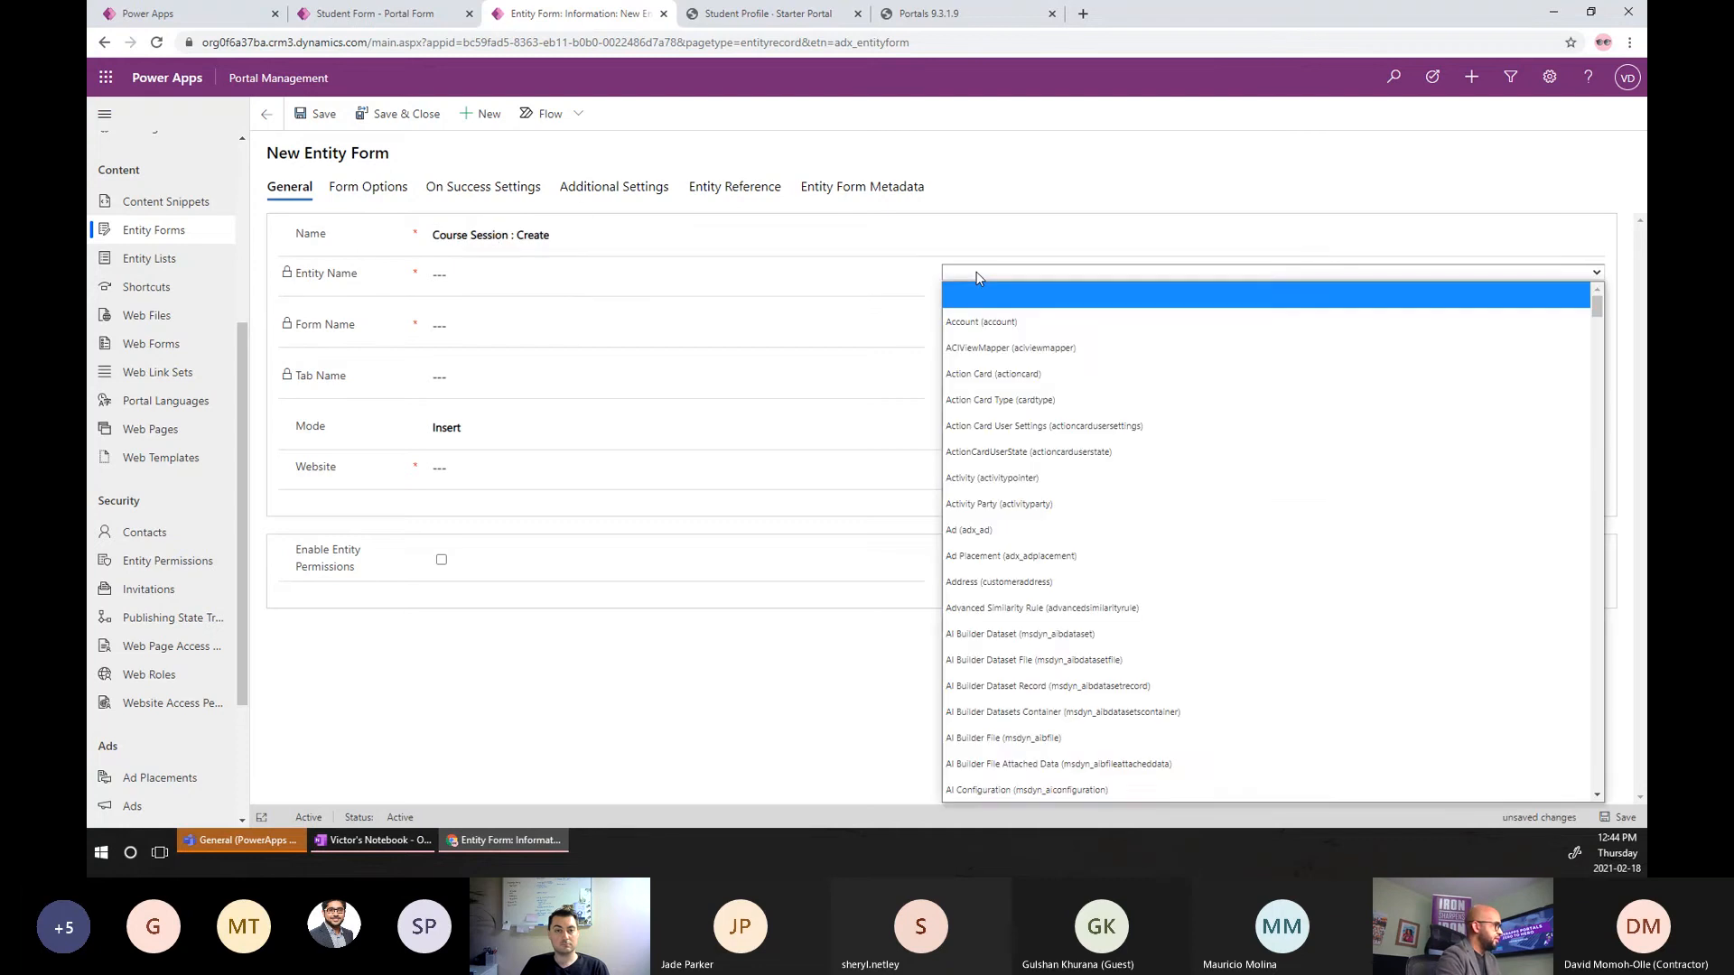
pyautogui.write('course)')
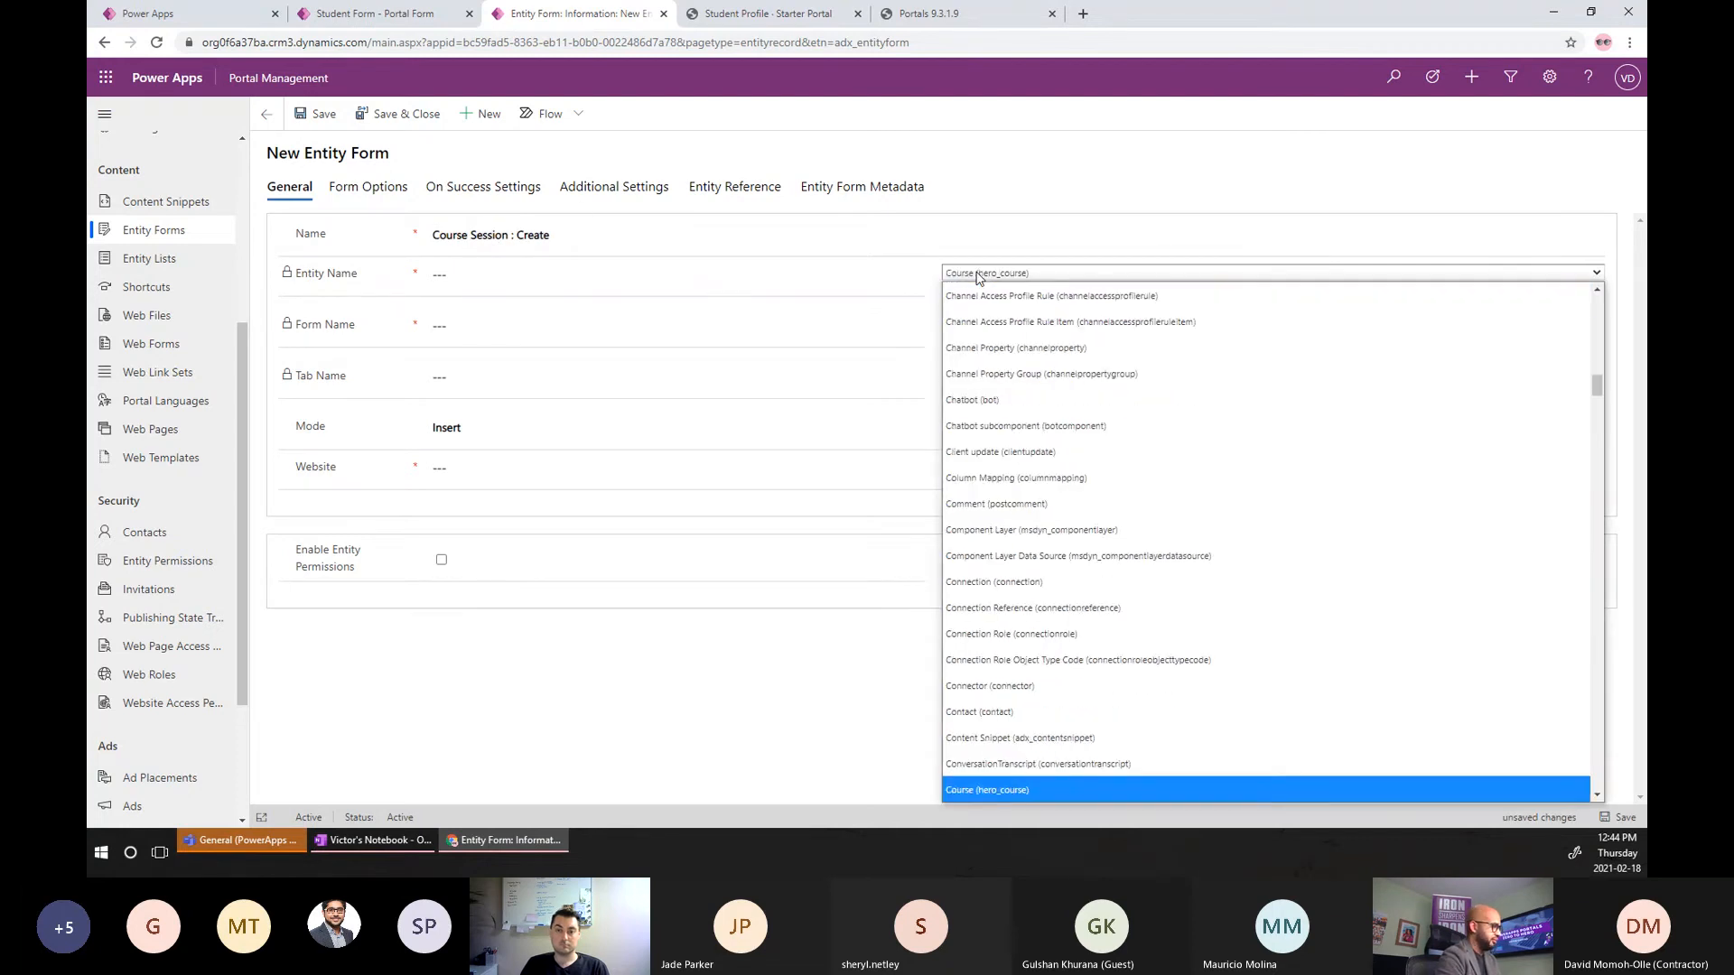
pyautogui.press('Down')
pyautogui.press('Down')
pyautogui.press('Up')
pyautogui.press('Return')
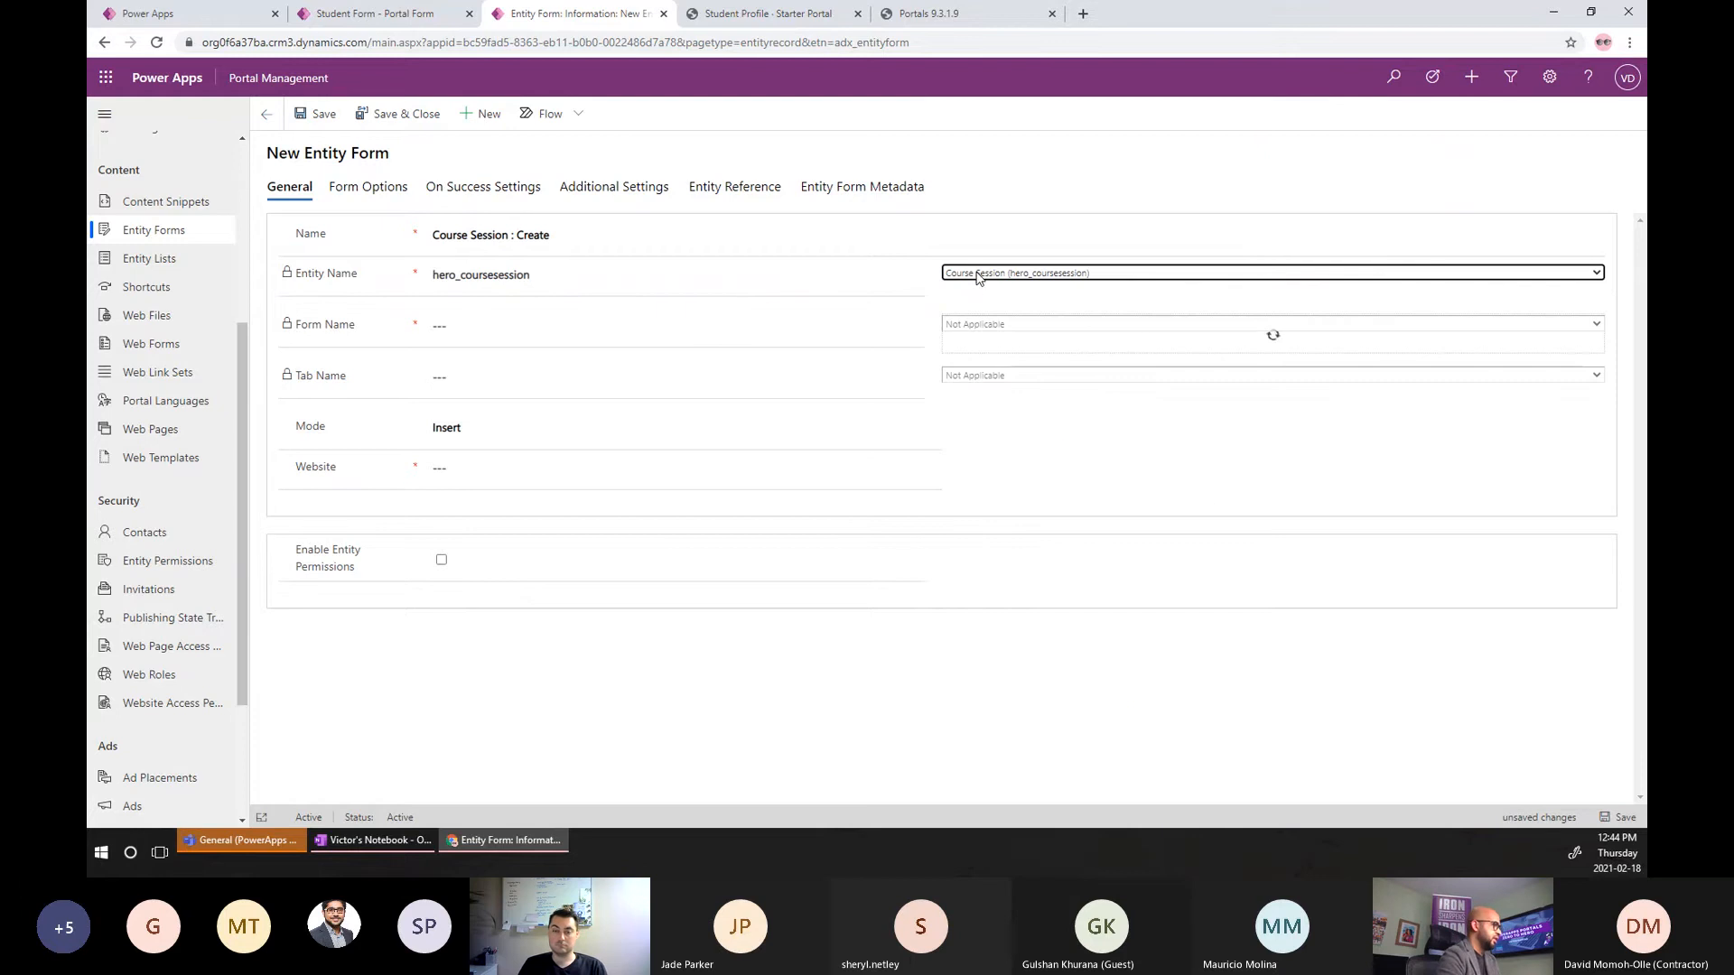
# Use the Information form, General tab and Starter Portal website, enable entity permissions, and save.
pyautogui.click(1135, 328)
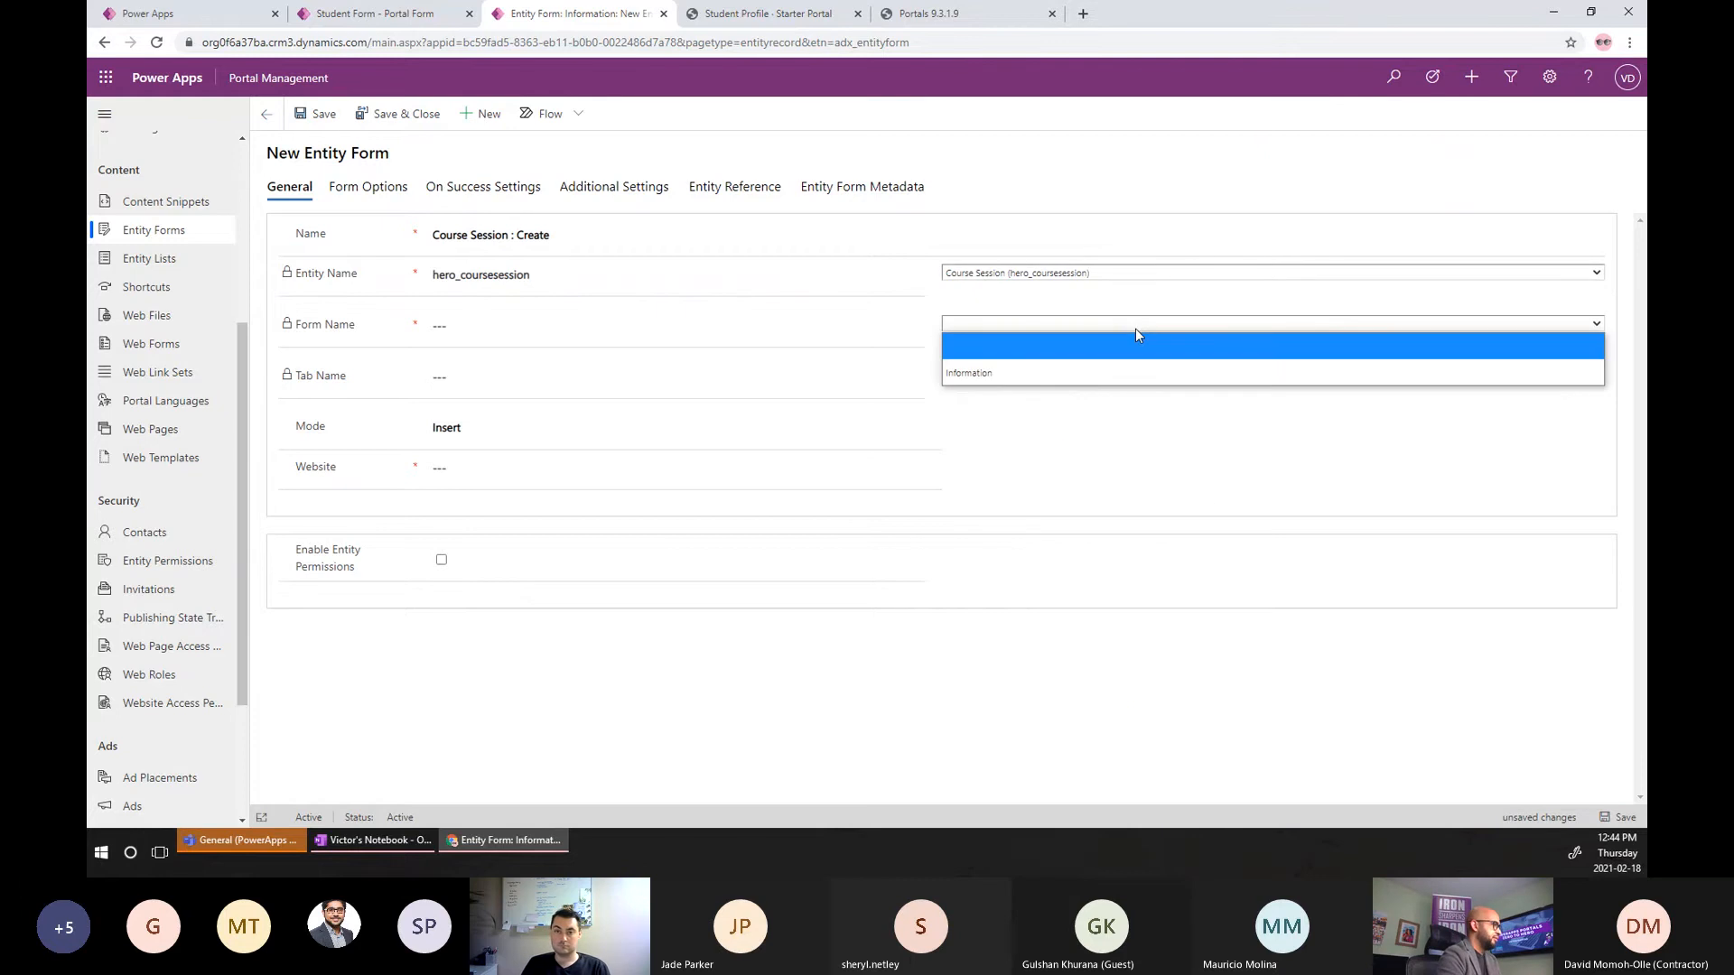
pyautogui.click(1063, 363)
pyautogui.click(1096, 375)
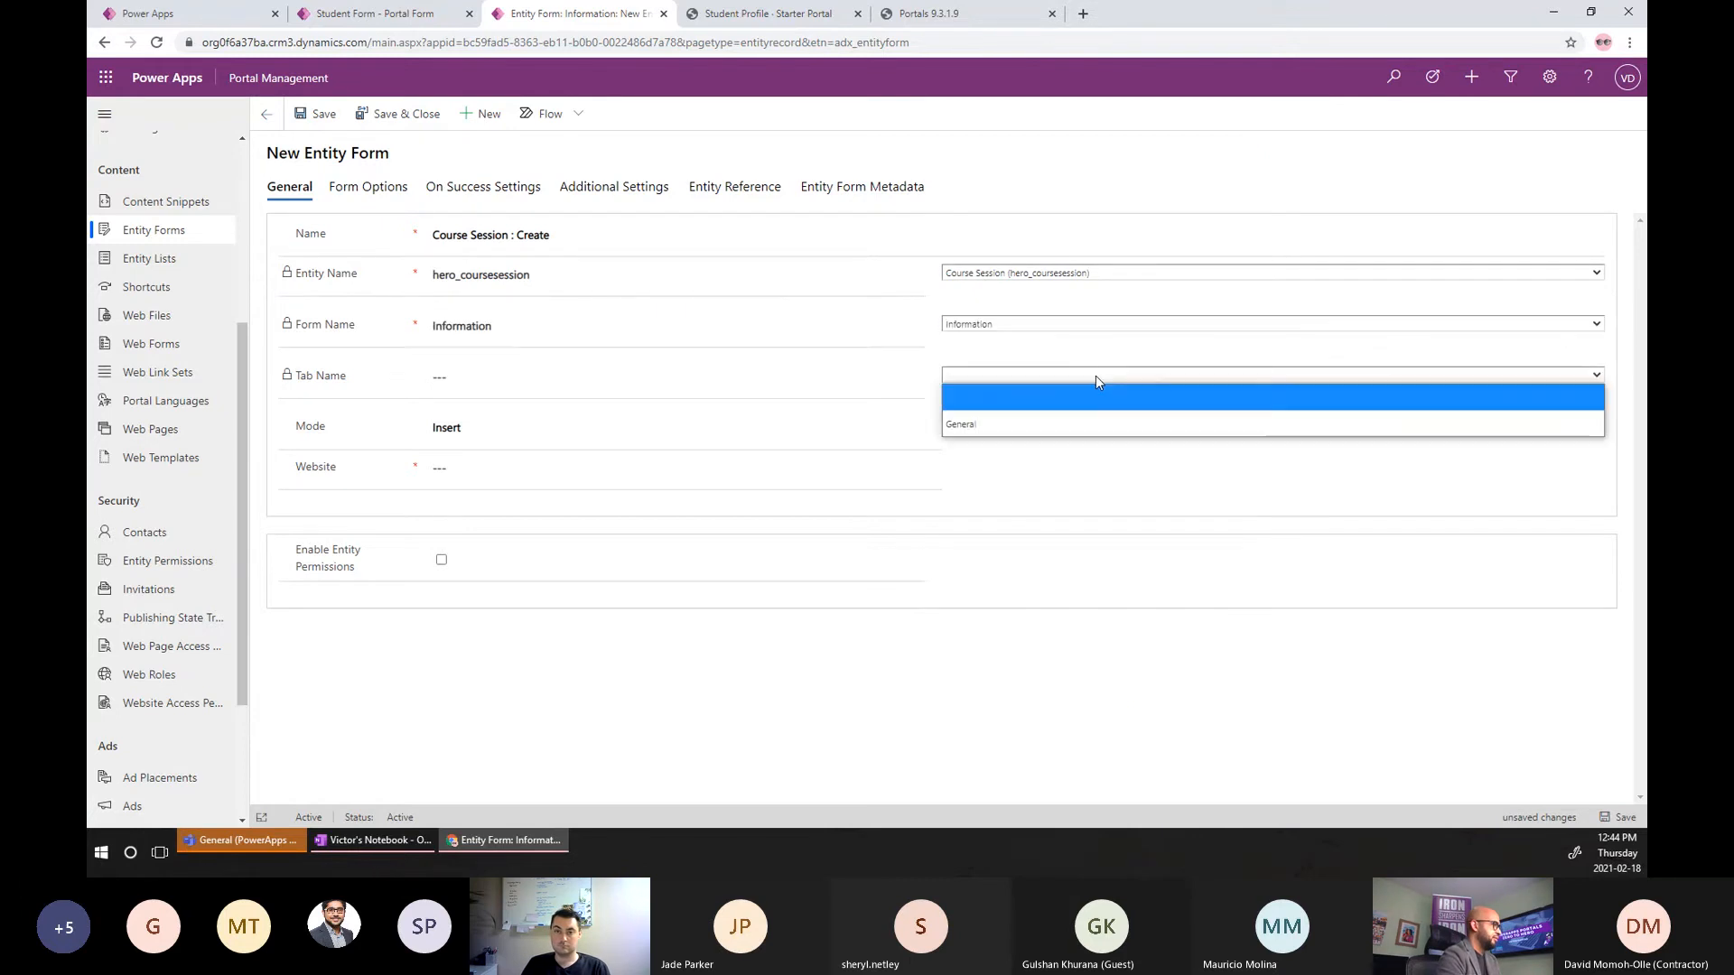
pyautogui.click(1010, 417)
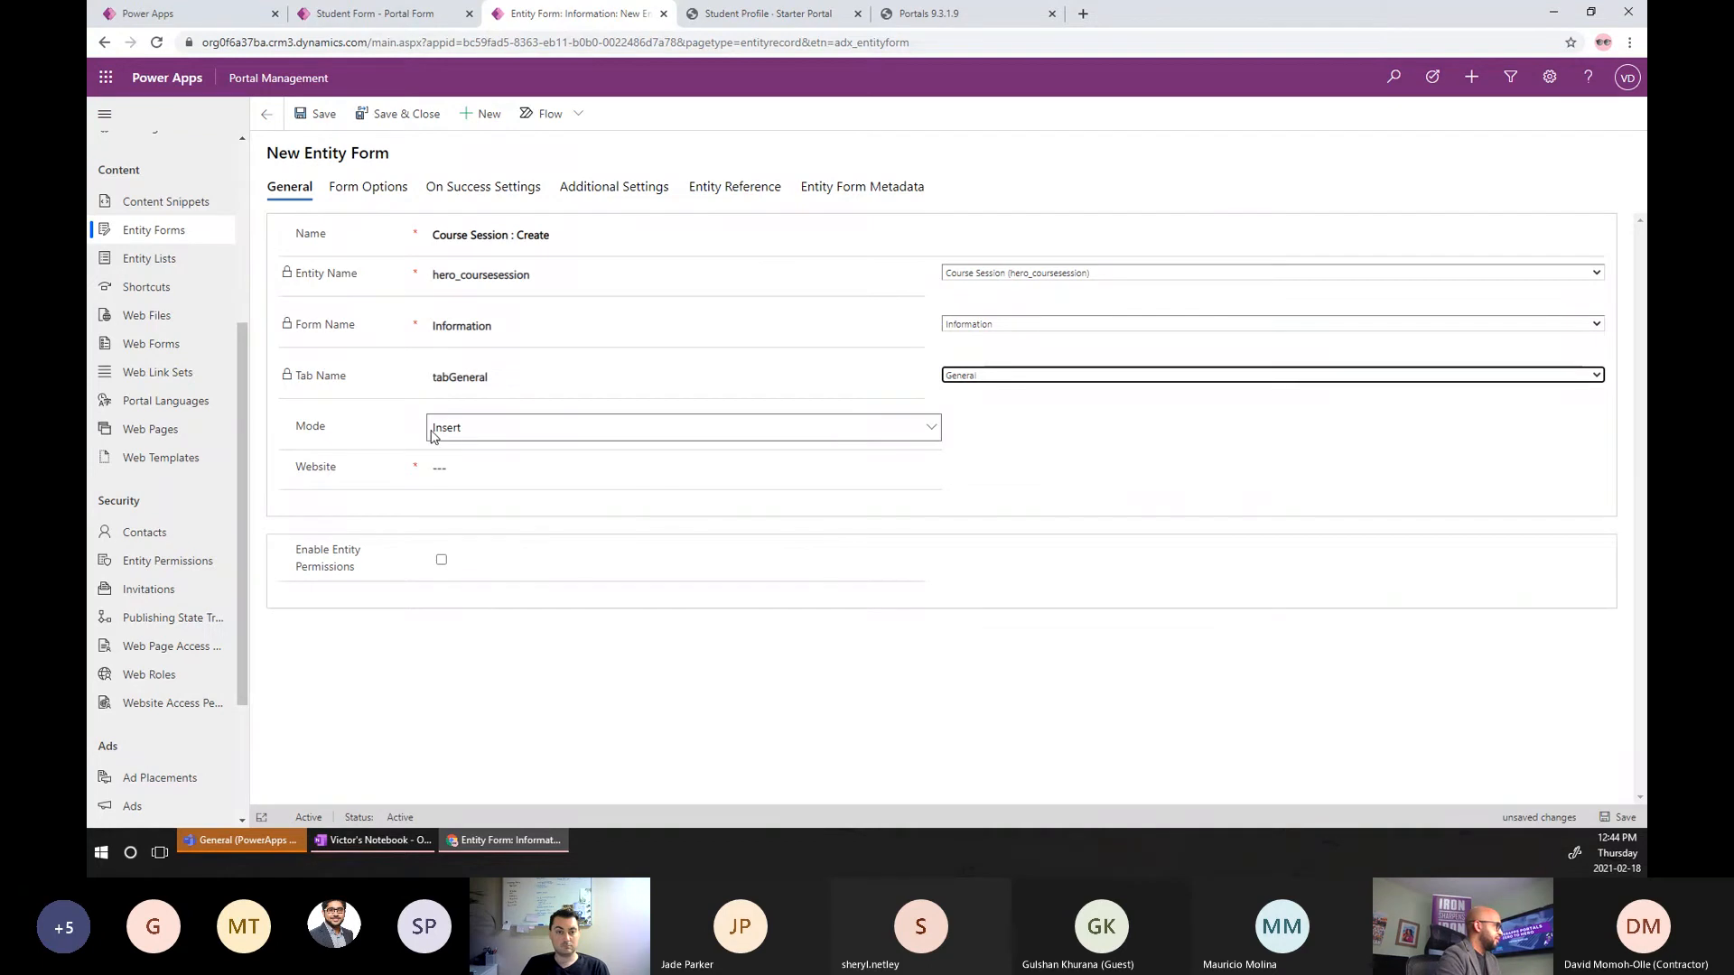
pyautogui.click(439, 468)
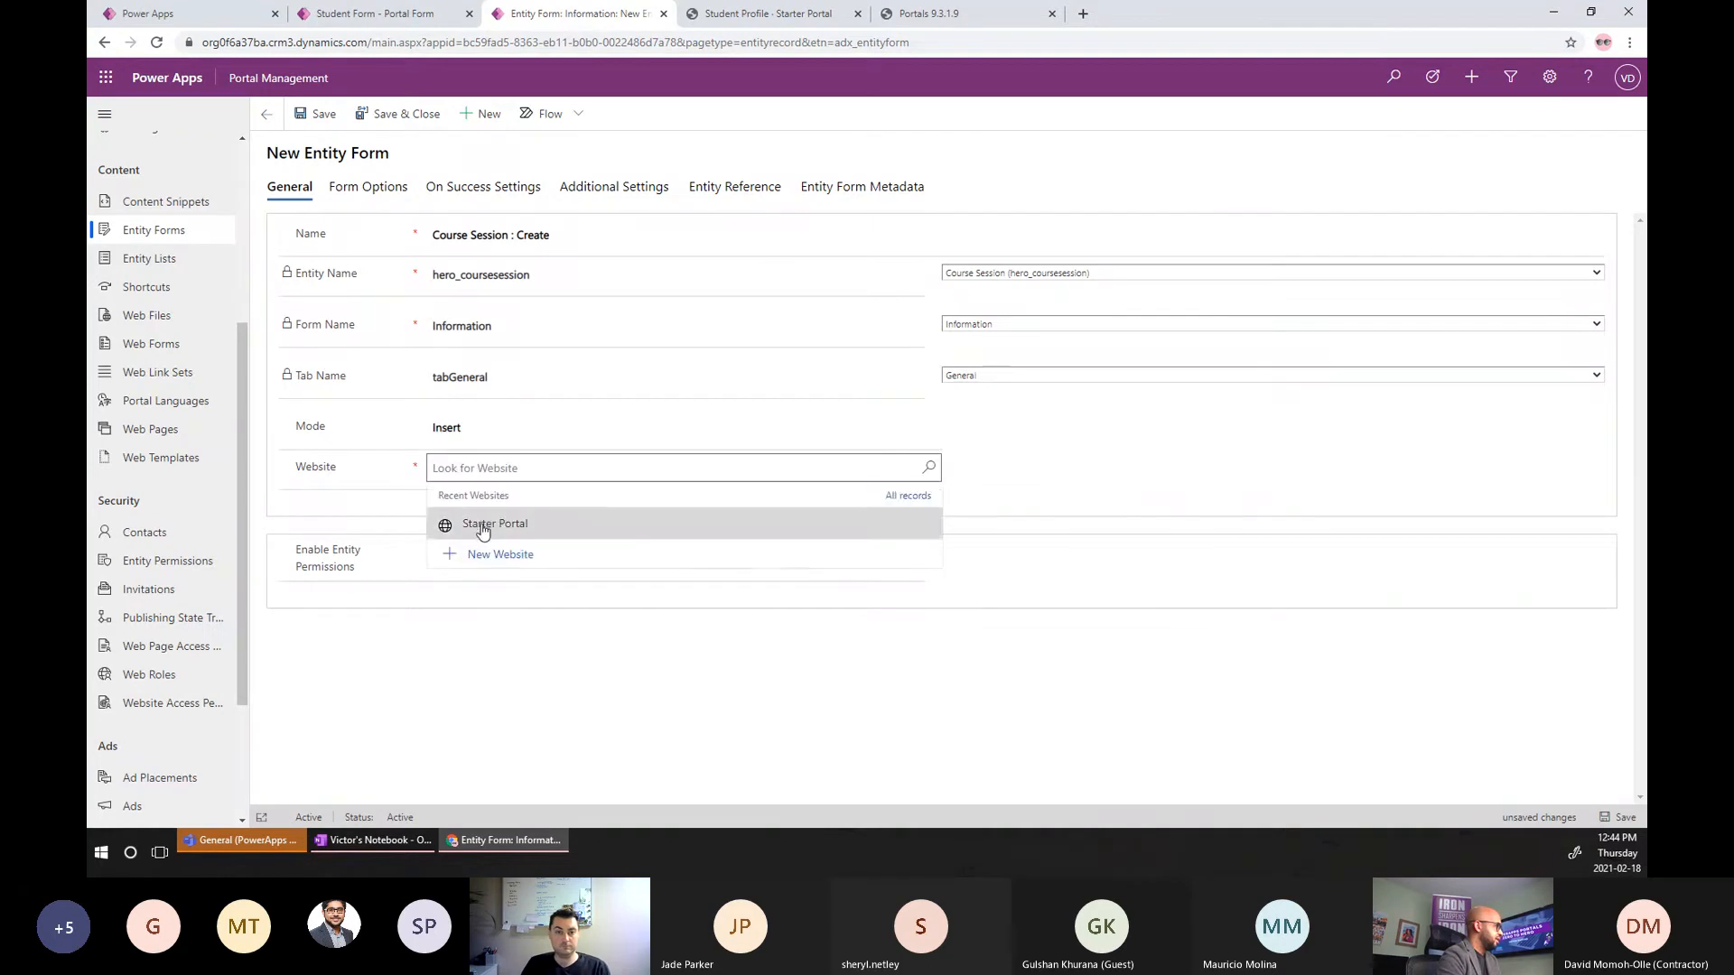
pyautogui.click(483, 531)
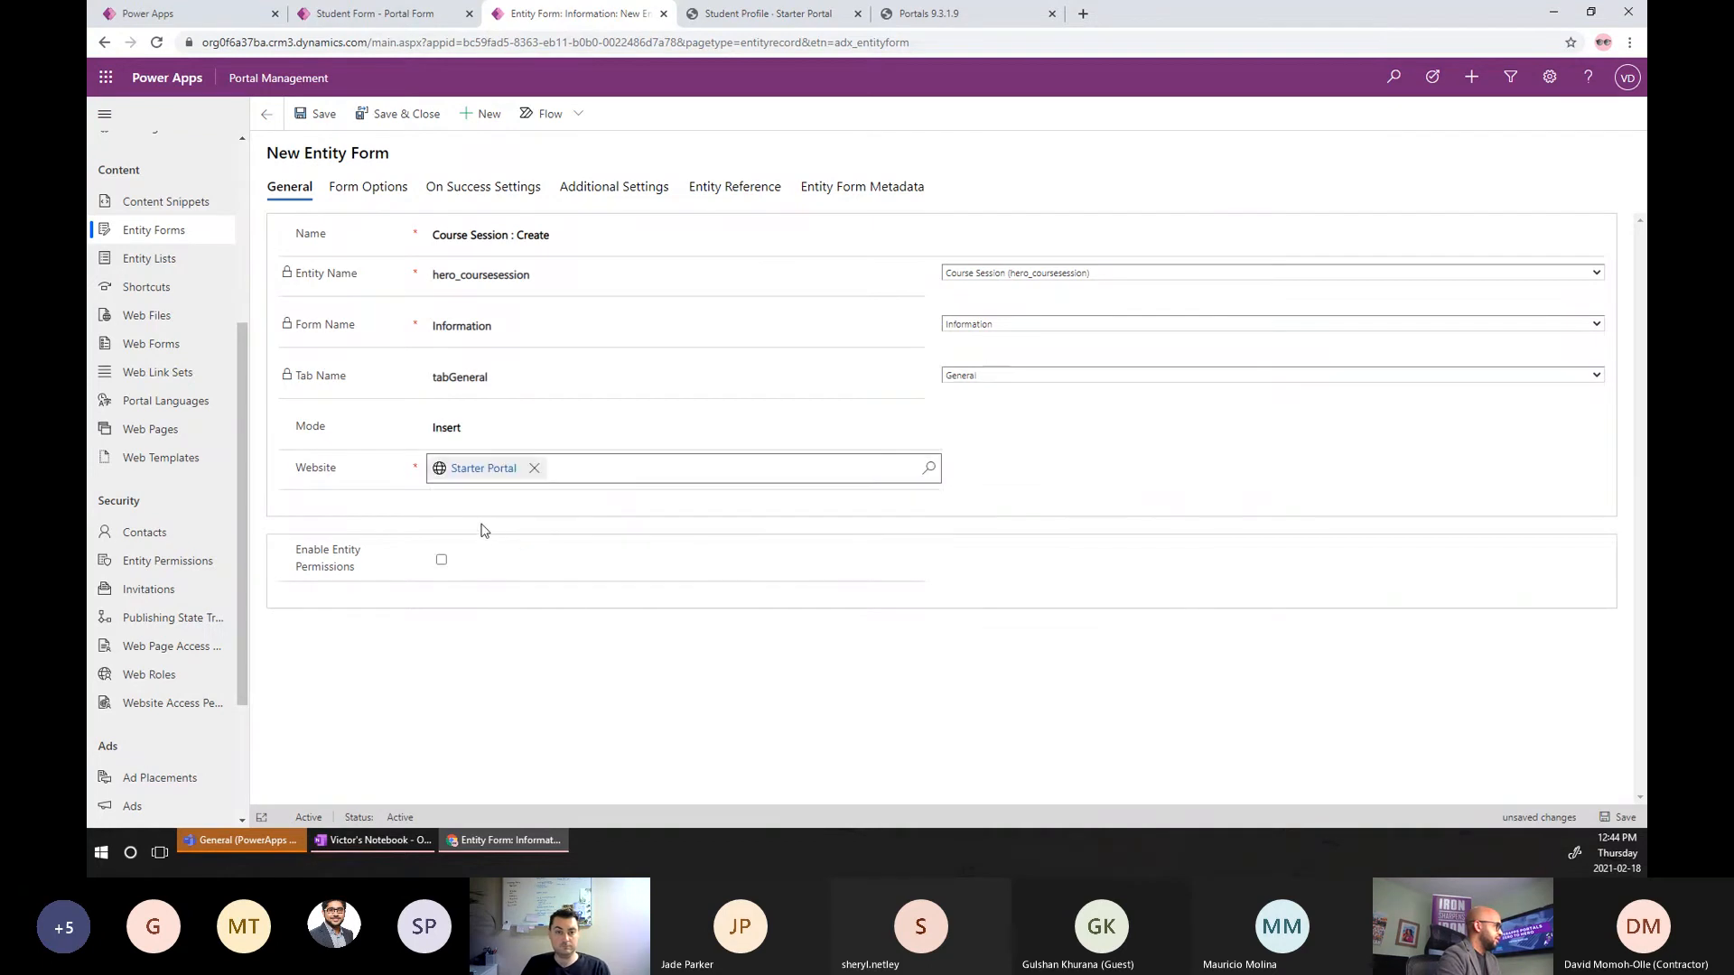
pyautogui.click(442, 561)
pyautogui.hotkey('ctrl', 's')
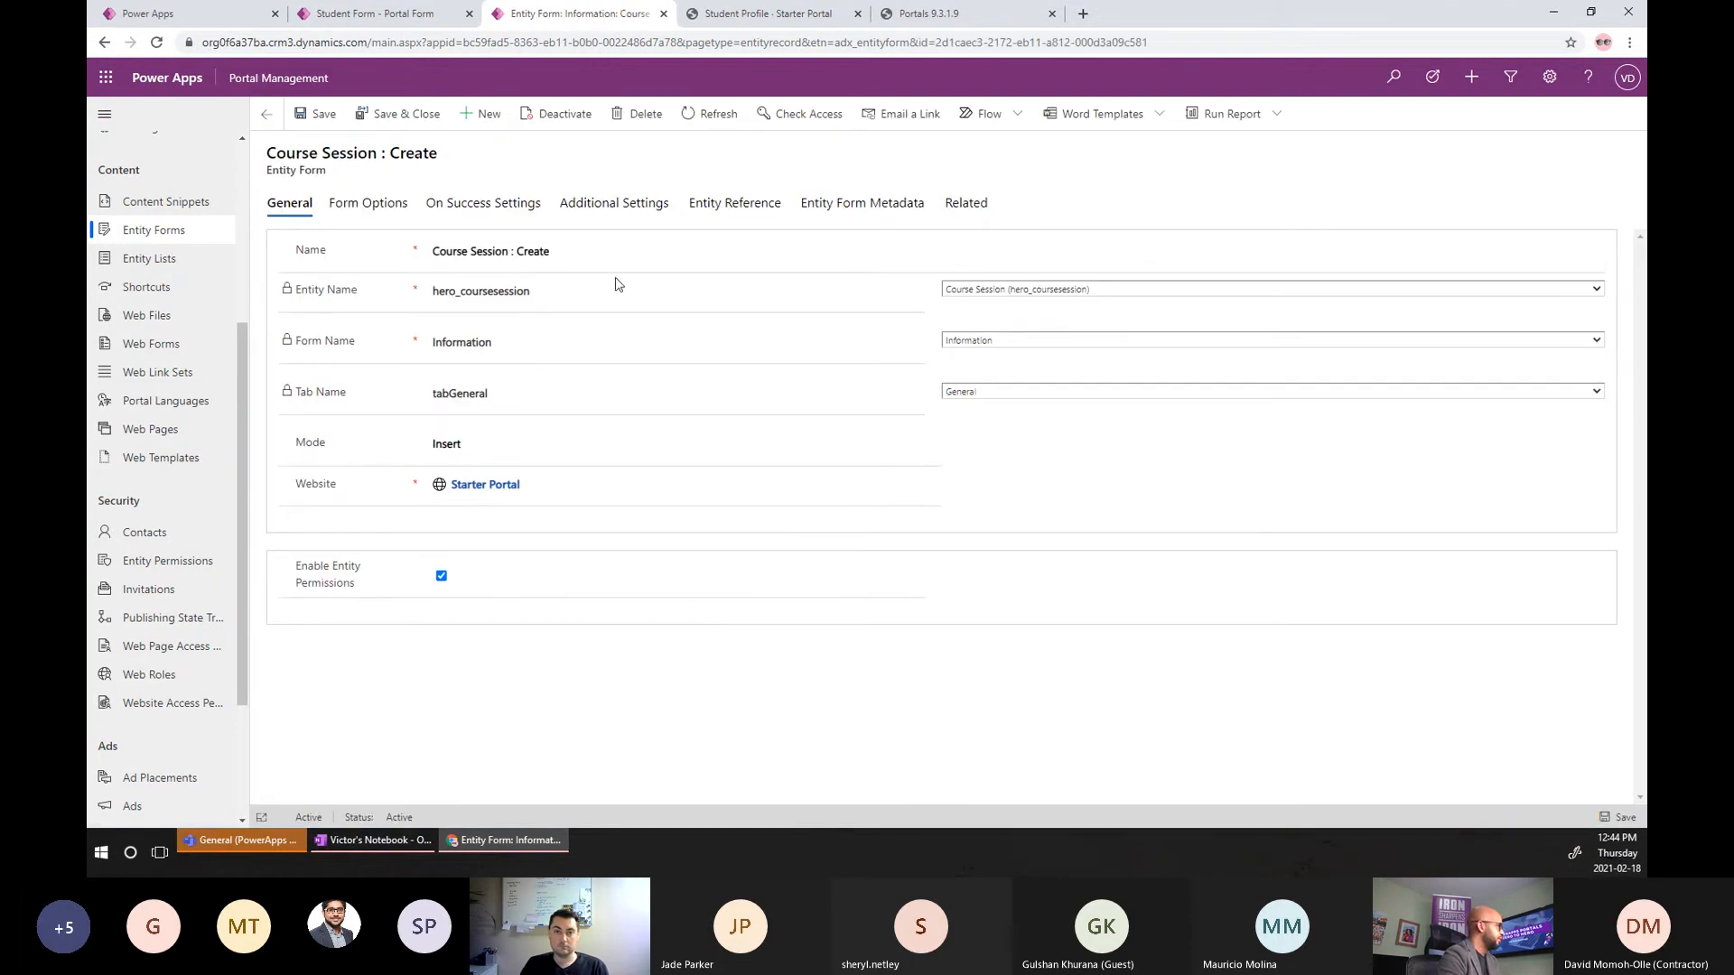
# Start a new entity form named 'Course Session - Edit' for the Course Session entity.
pyautogui.click(488, 114)
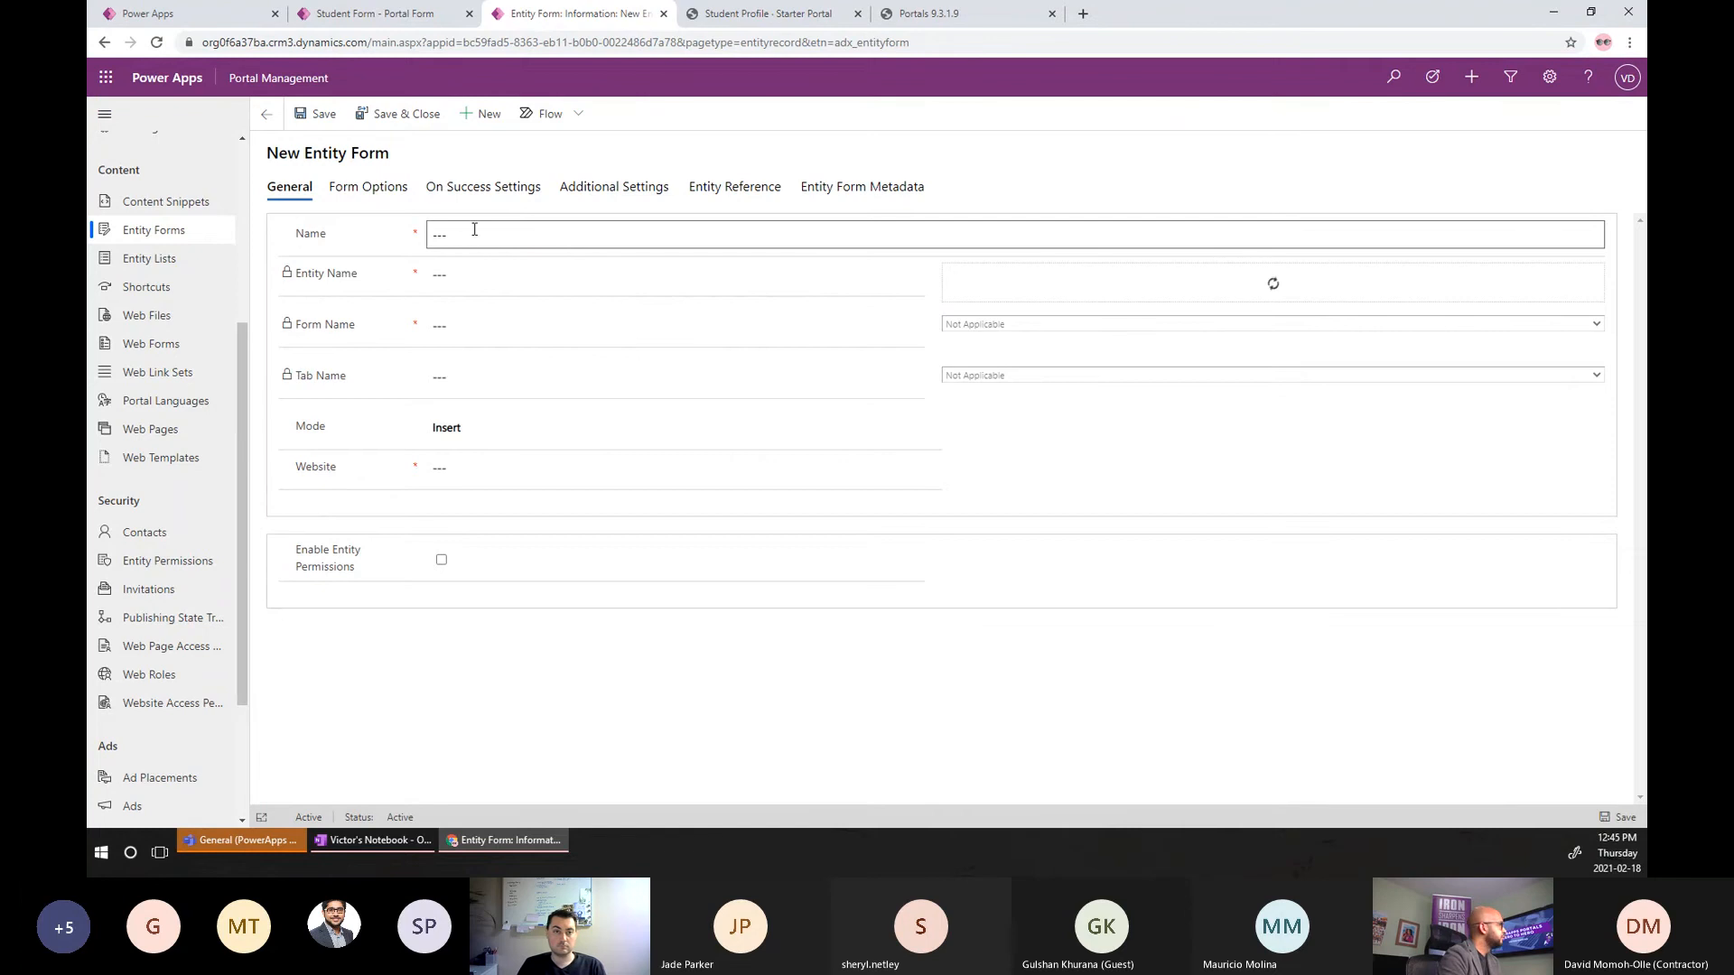
pyautogui.click(473, 231)
pyautogui.write('Course Session')
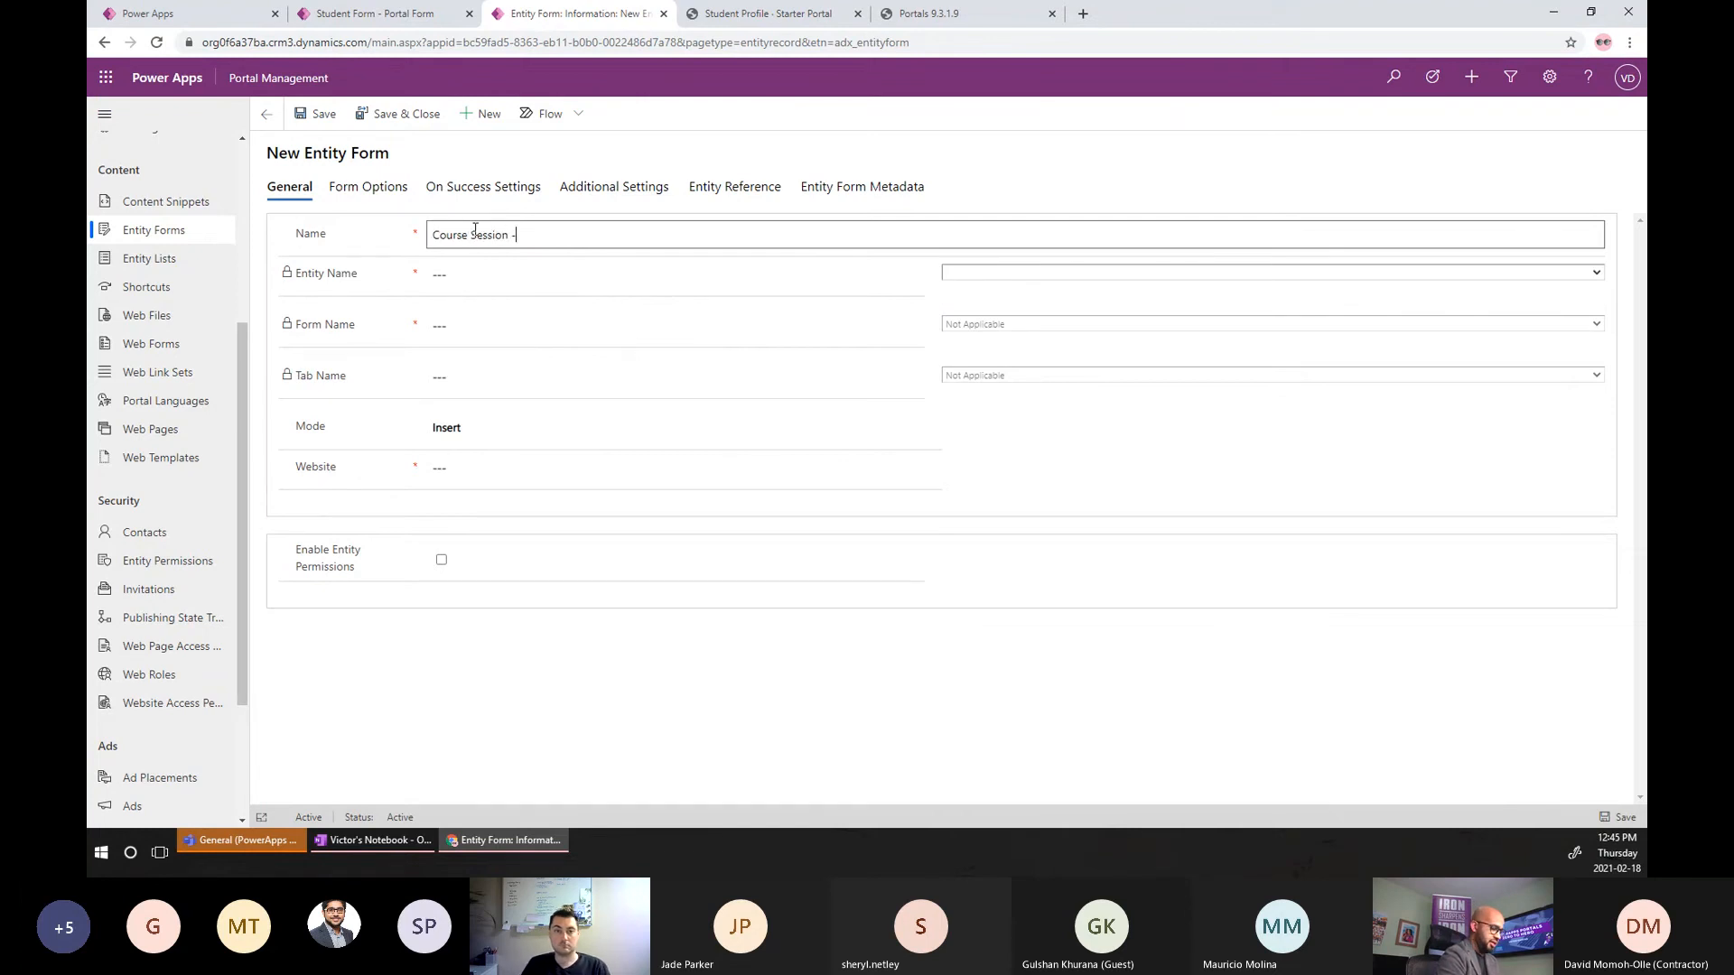
pyautogui.write(' - Edit')
pyautogui.click(1057, 278)
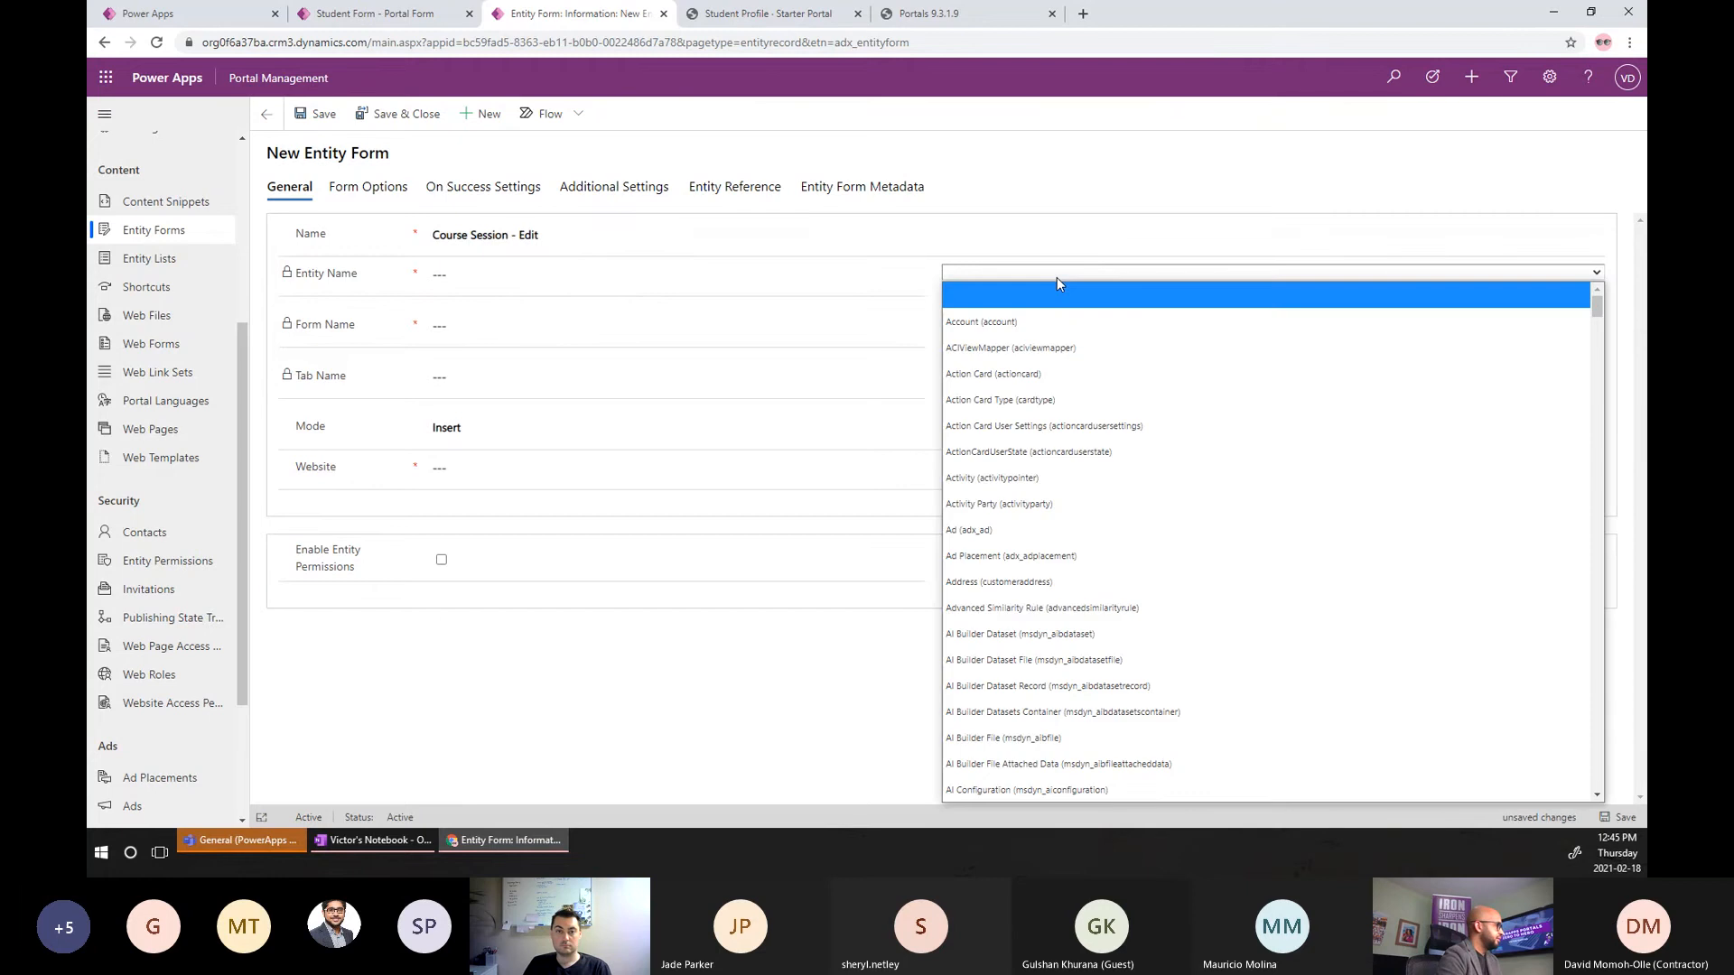
pyautogui.write('coursesession)')
pyautogui.press('Down')
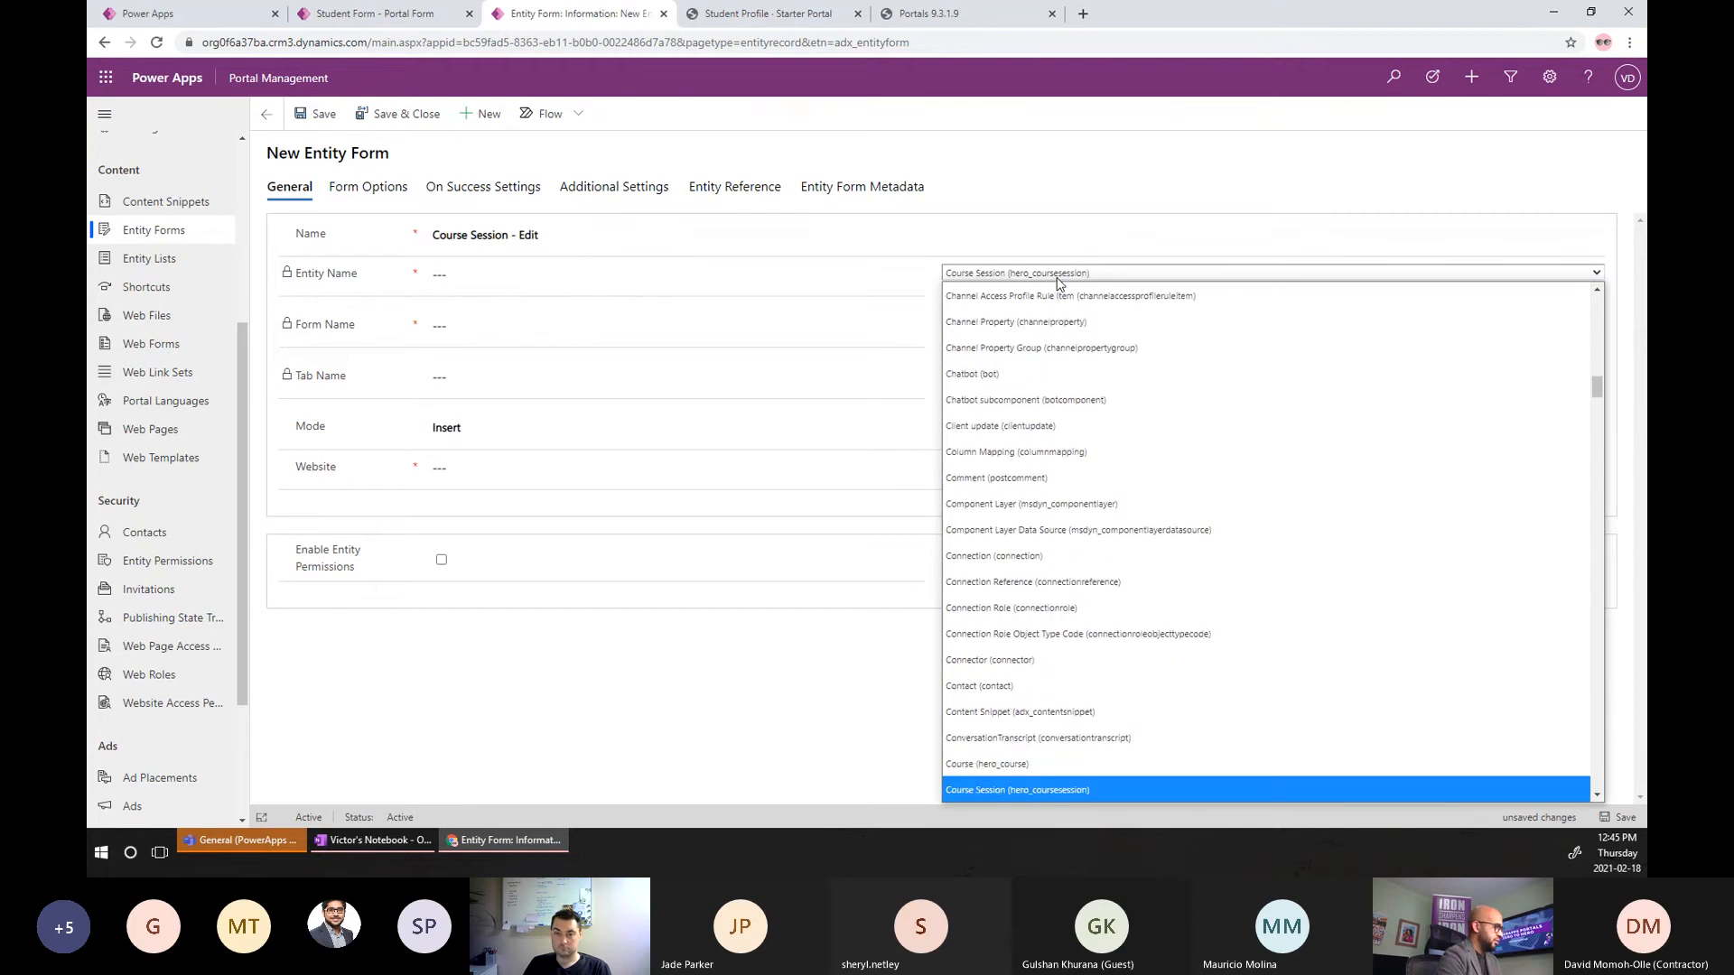
pyautogui.press('Return')
# Use the Information form and General tab in Edit mode, with the record id from the Query String.
pyautogui.click(1021, 325)
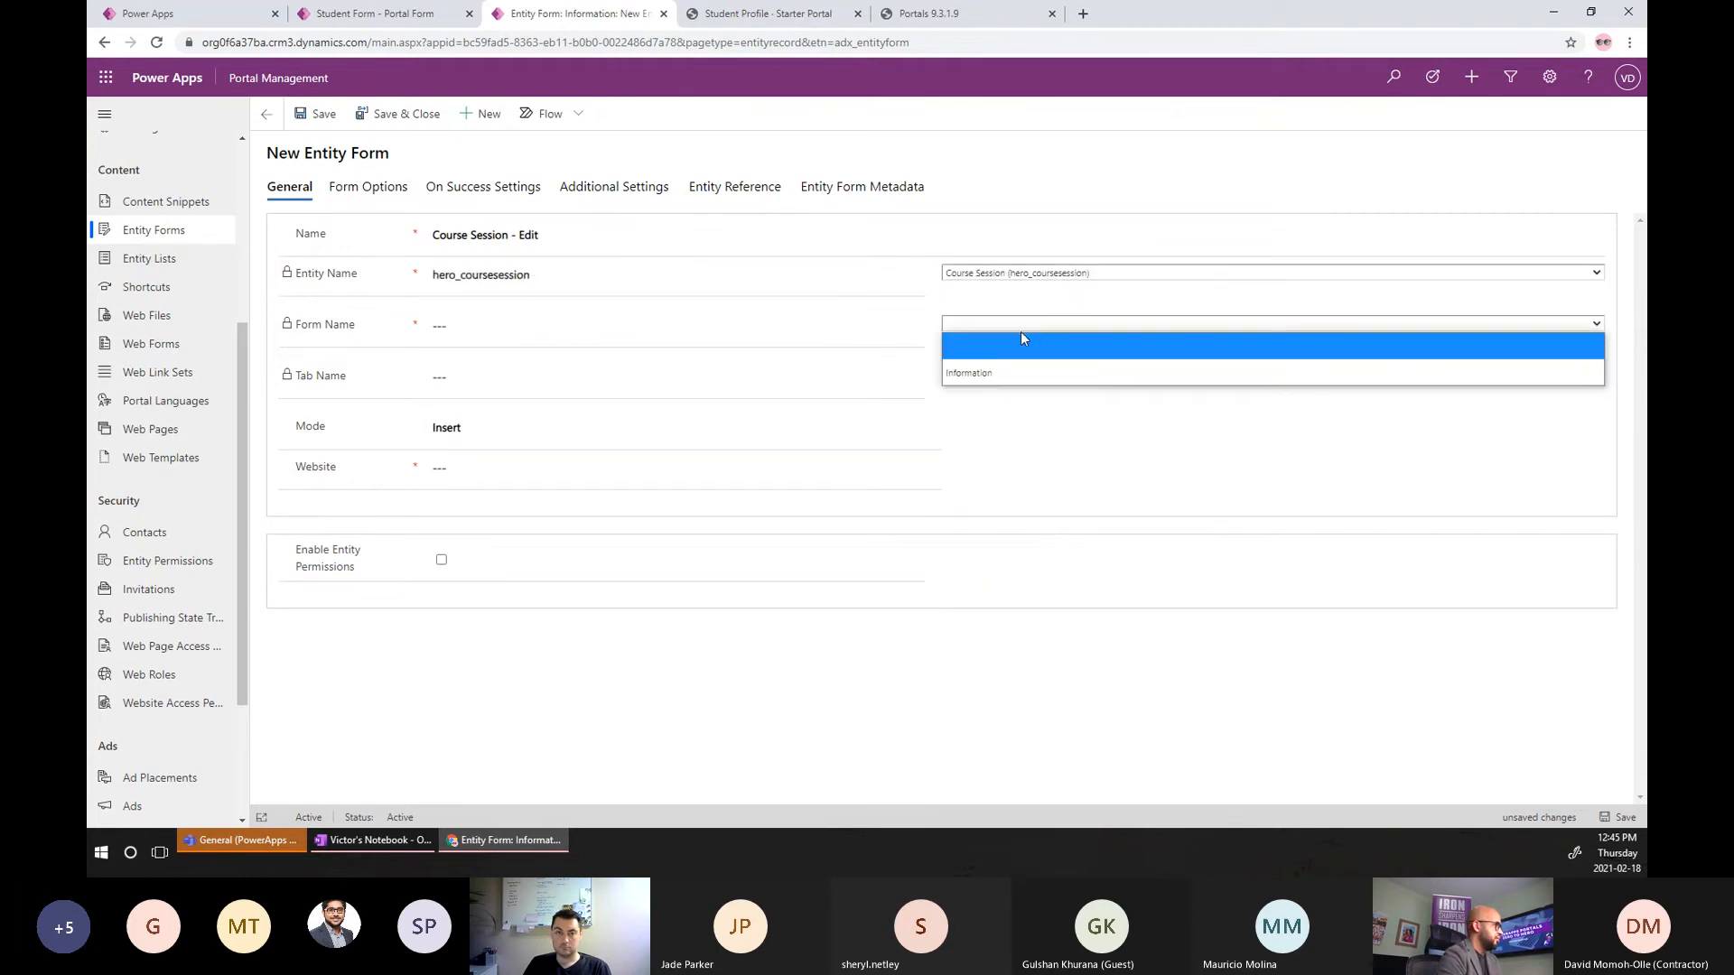
pyautogui.click(990, 372)
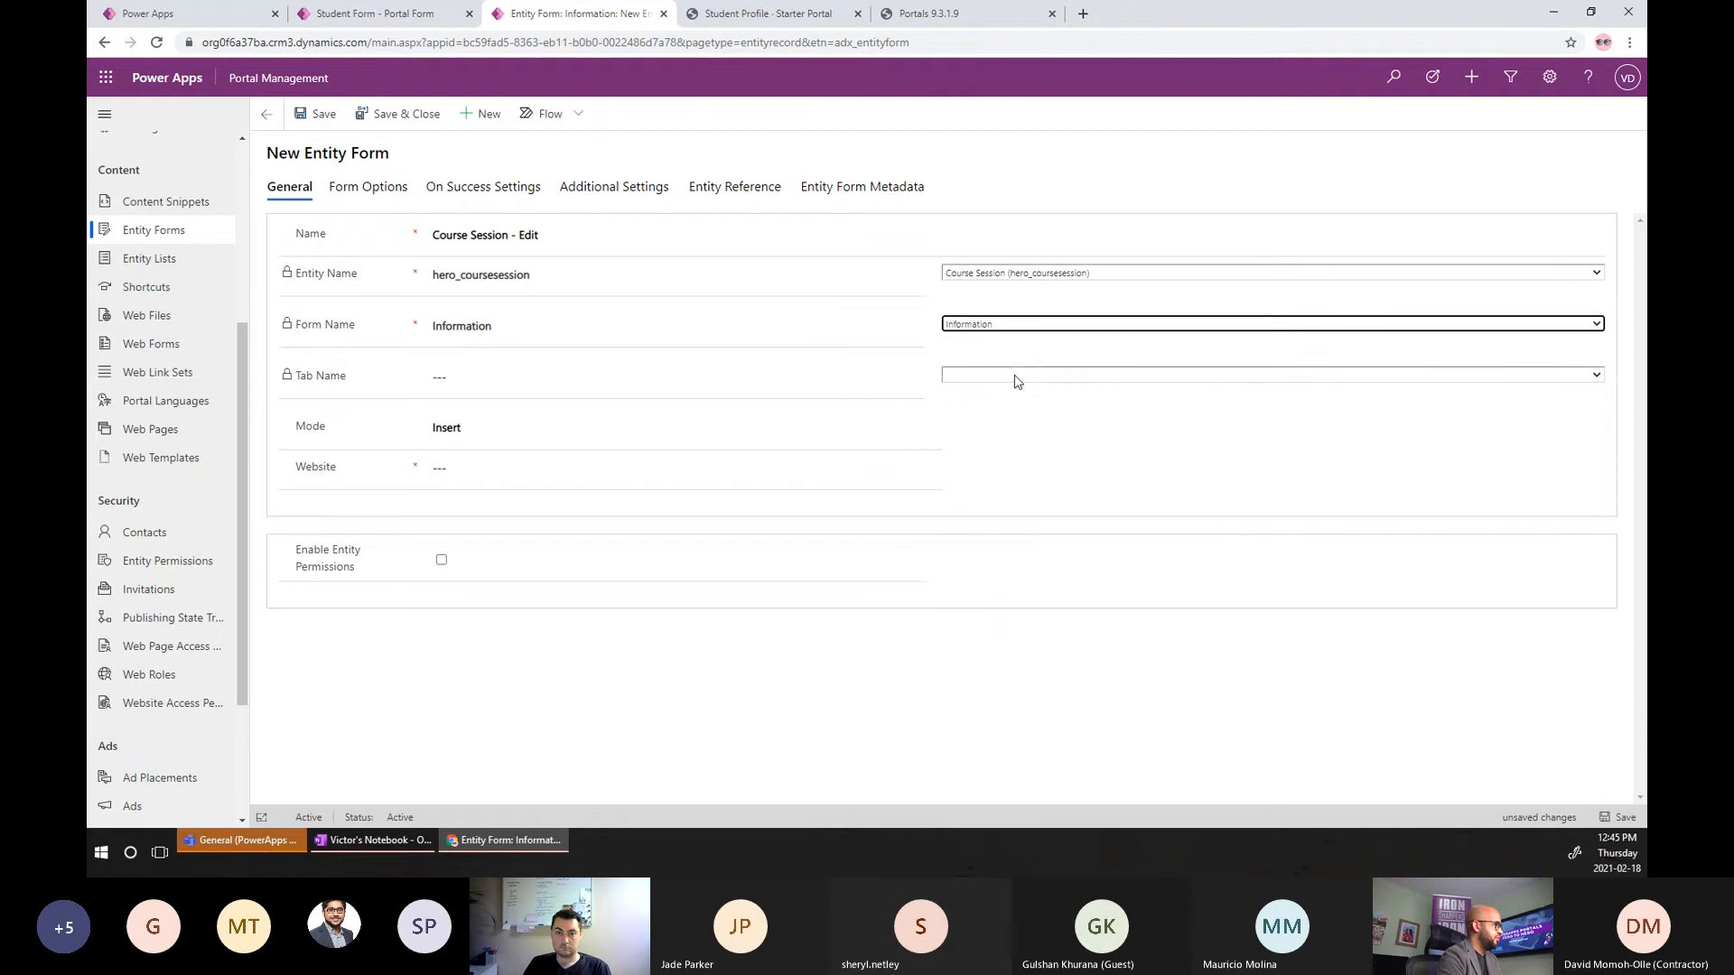
pyautogui.click(1018, 381)
pyautogui.click(986, 421)
pyautogui.click(486, 426)
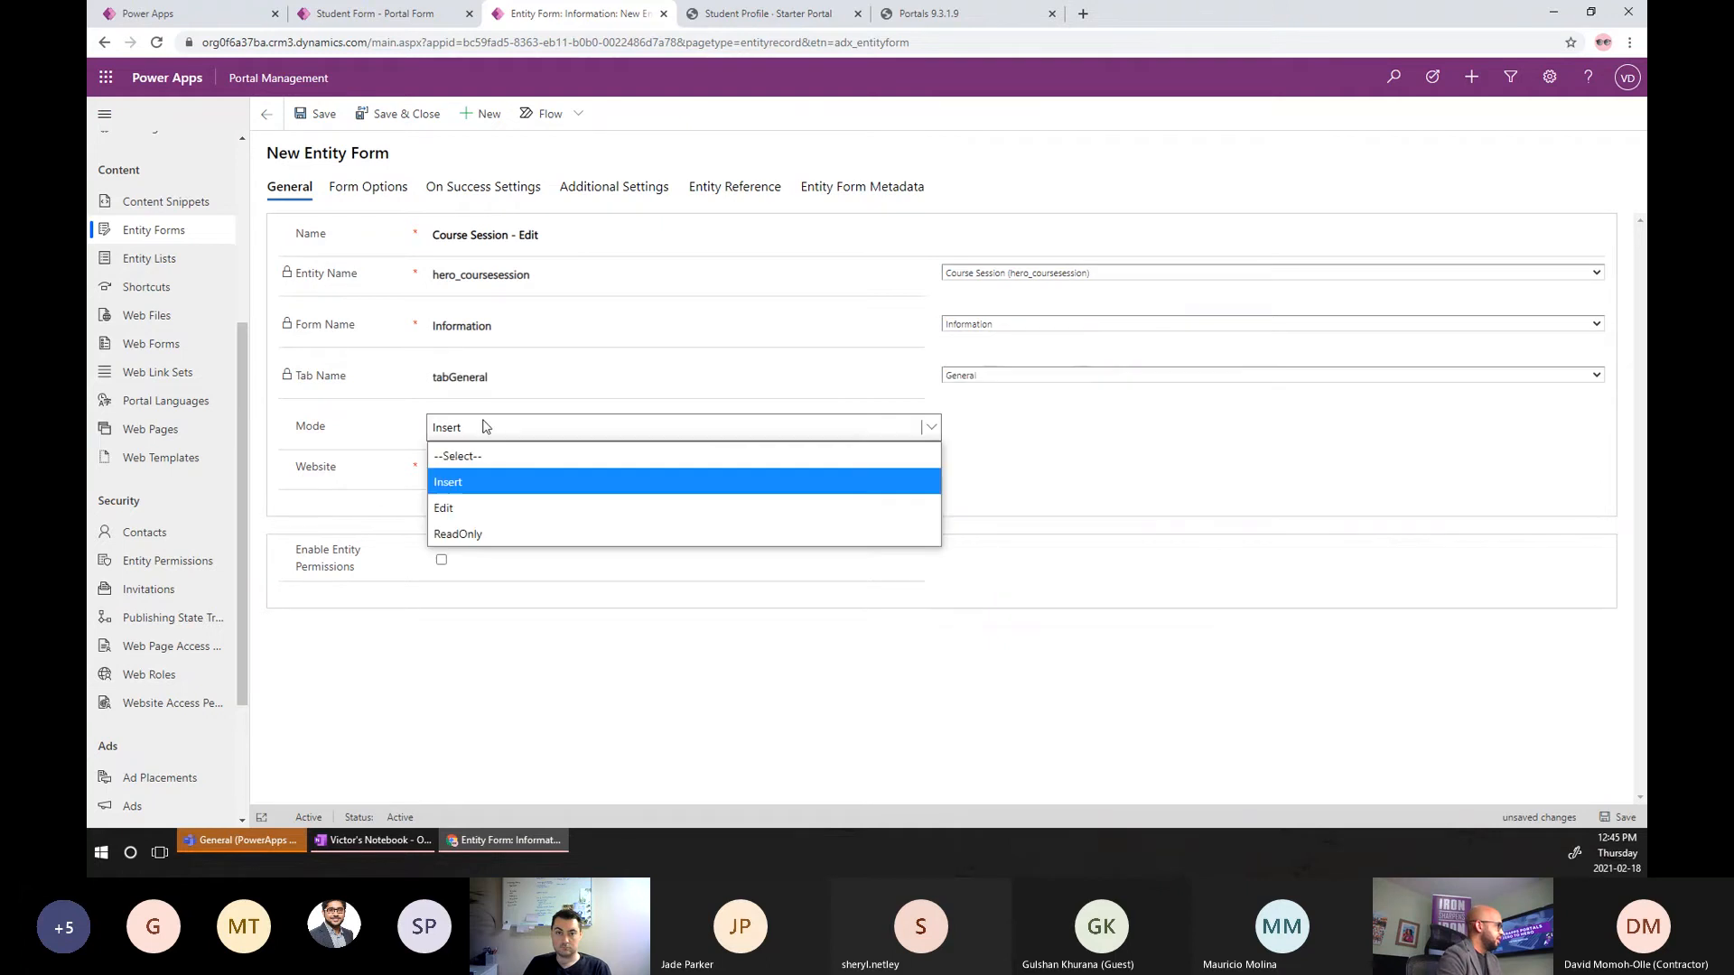
pyautogui.click(452, 508)
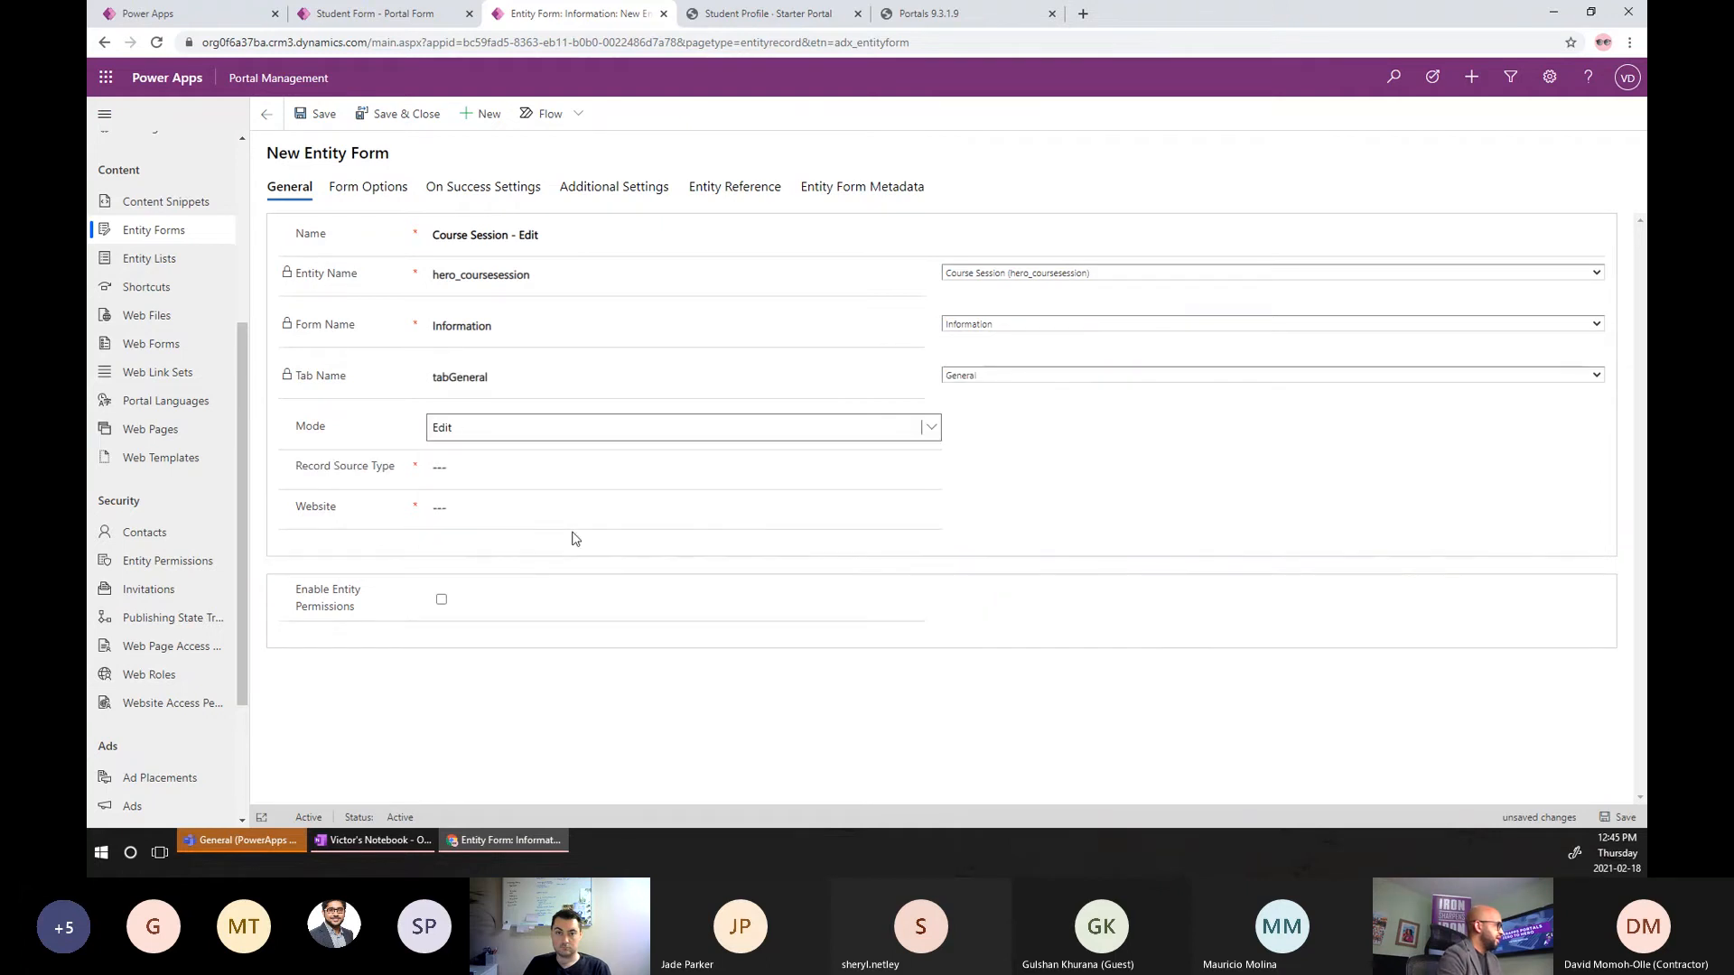
pyautogui.click(519, 470)
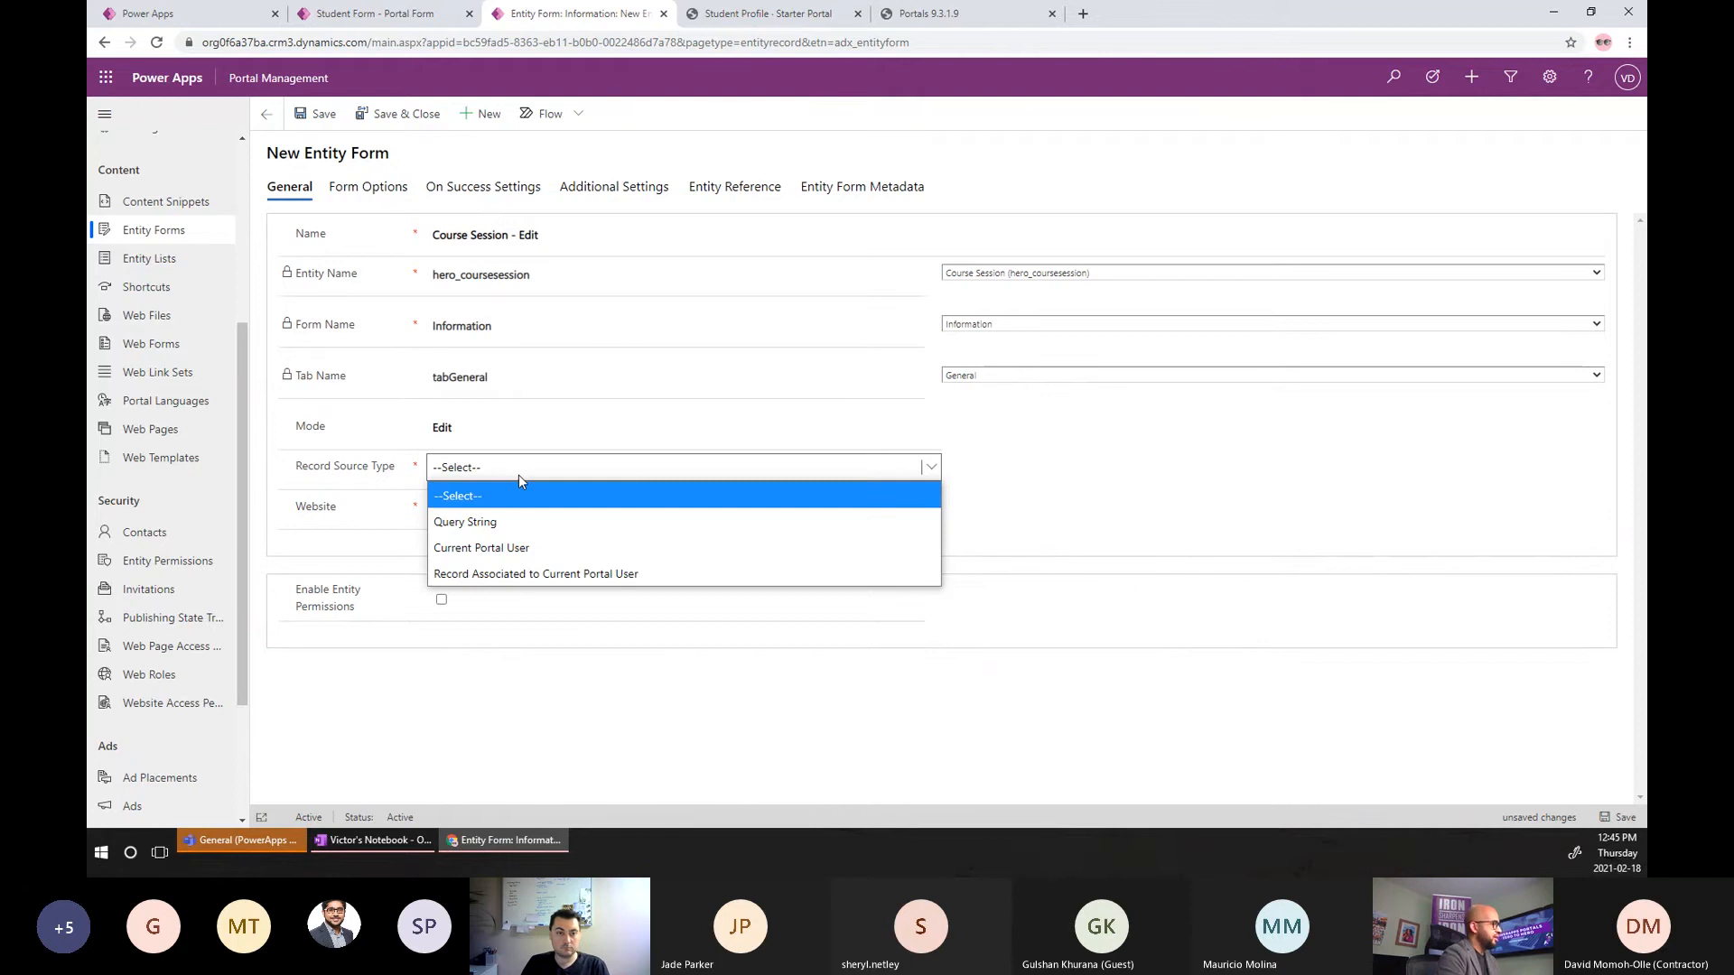
pyautogui.click(520, 524)
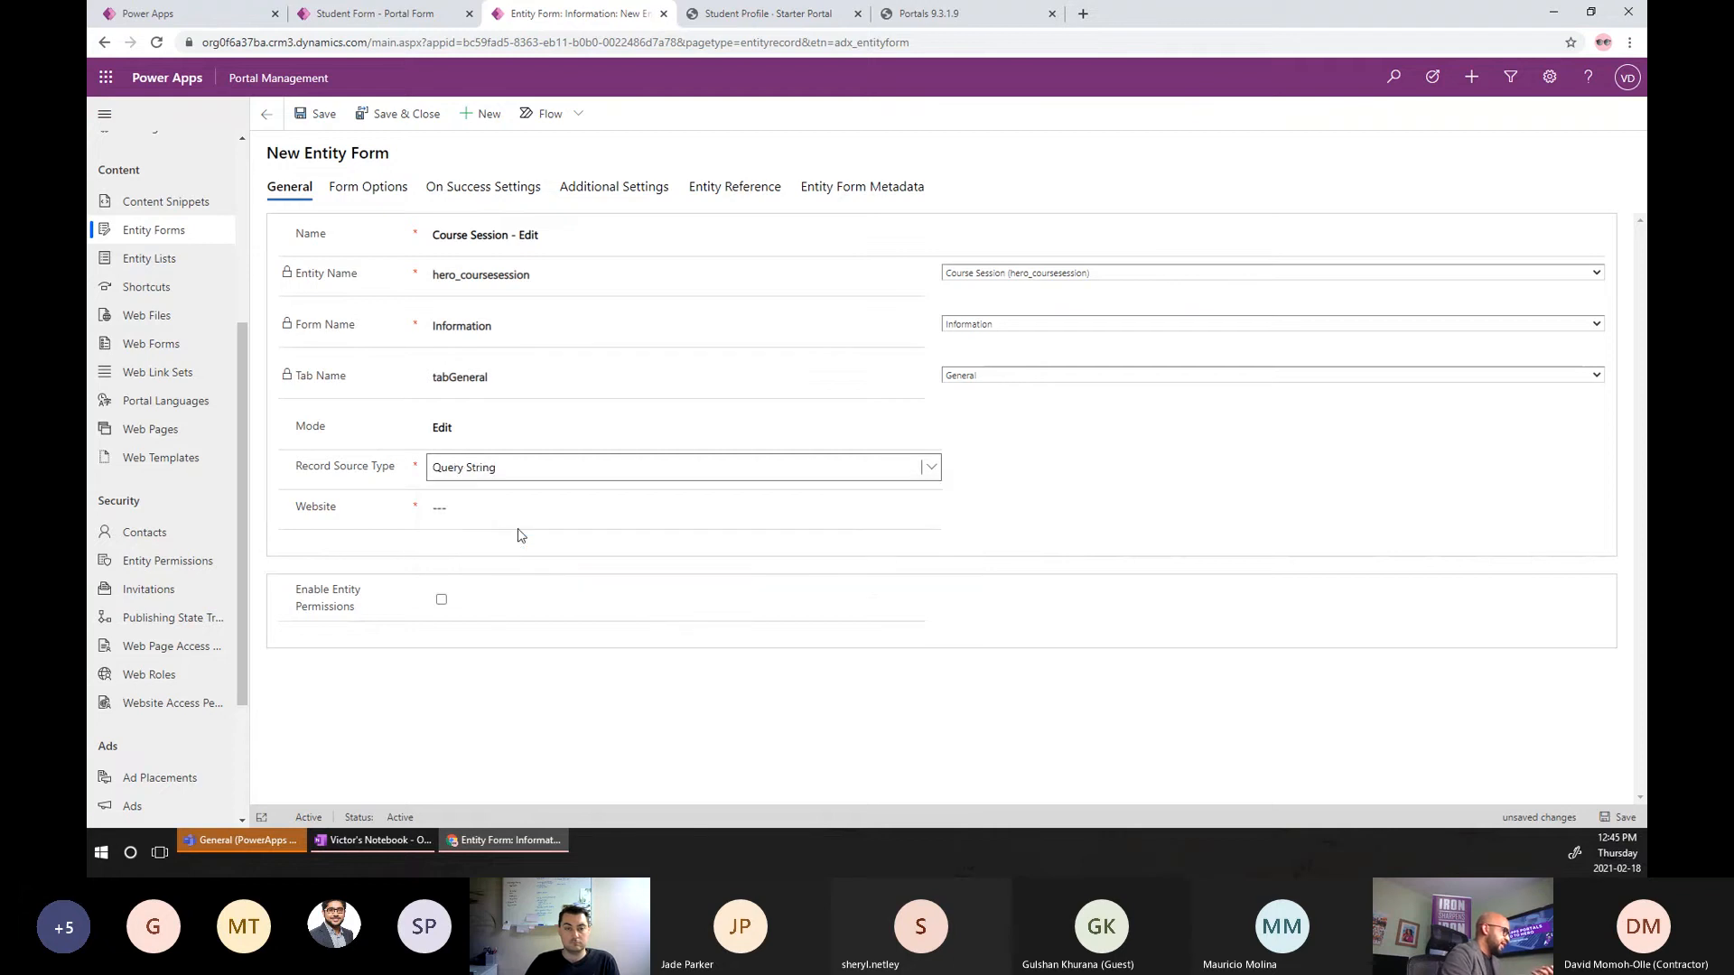
# Link the form to Starter Portal, enable entity permissions, and save it.
pyautogui.click(767, 537)
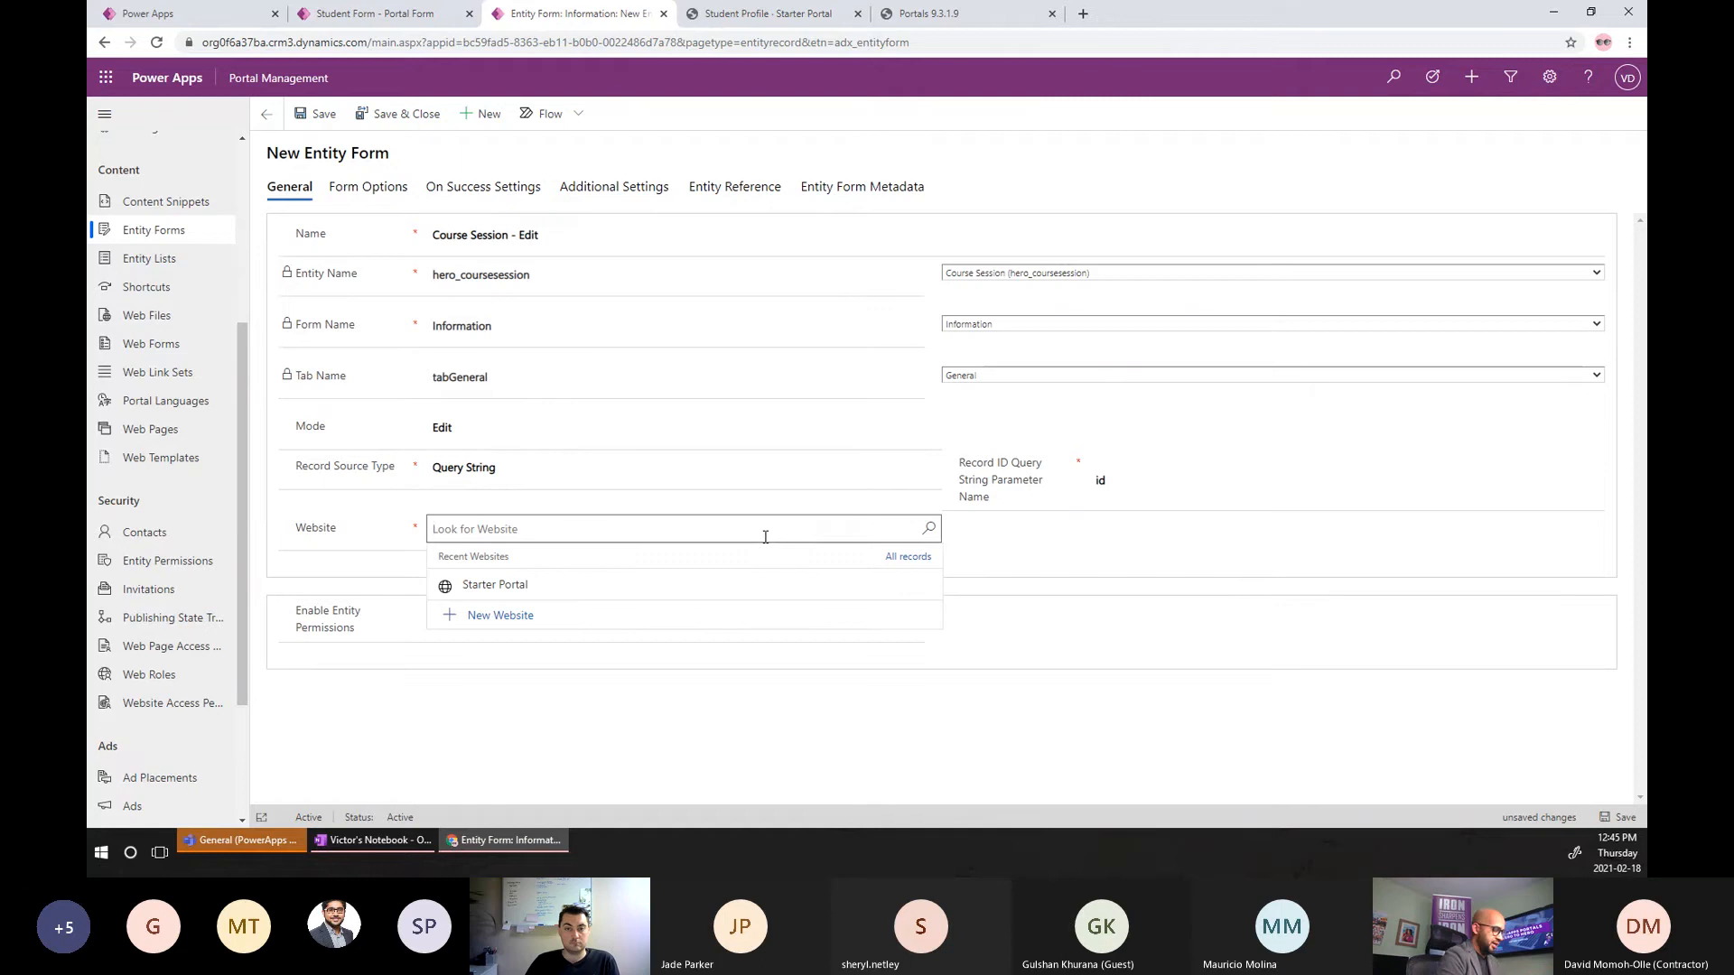
pyautogui.write('sata')
pyautogui.press('BackSpace')
pyautogui.press('BackSpace')
pyautogui.press('BackSpace')
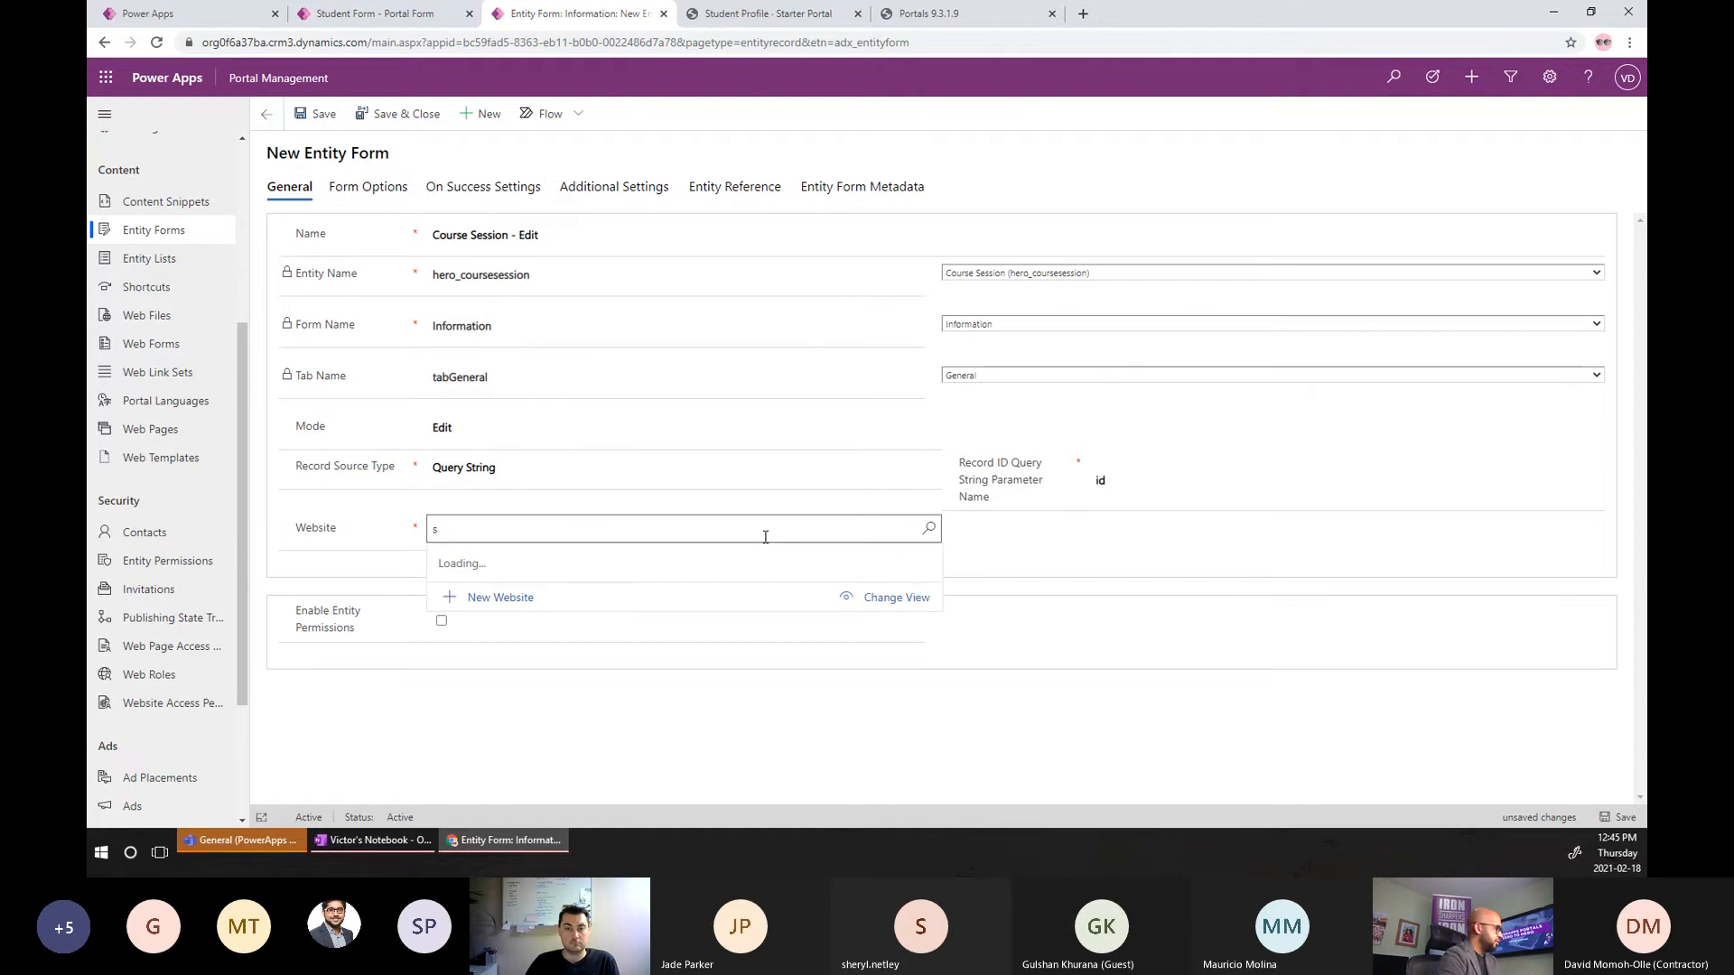
pyautogui.write('ta')
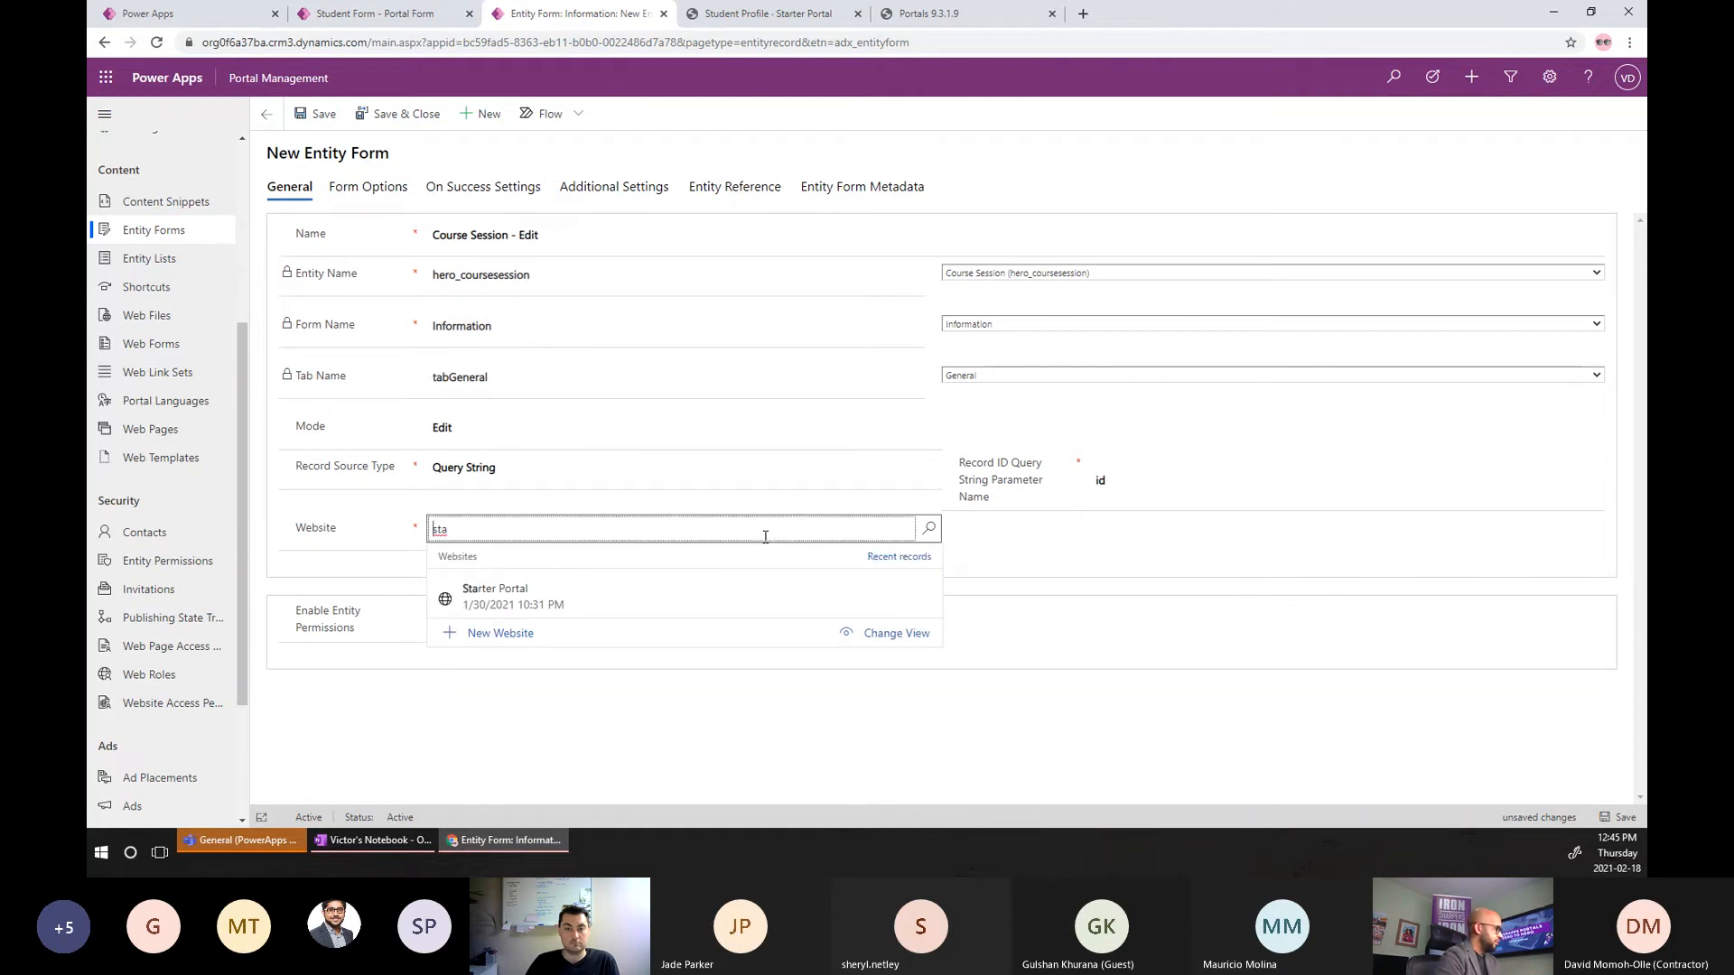
pyautogui.press('Down')
pyautogui.press('Return')
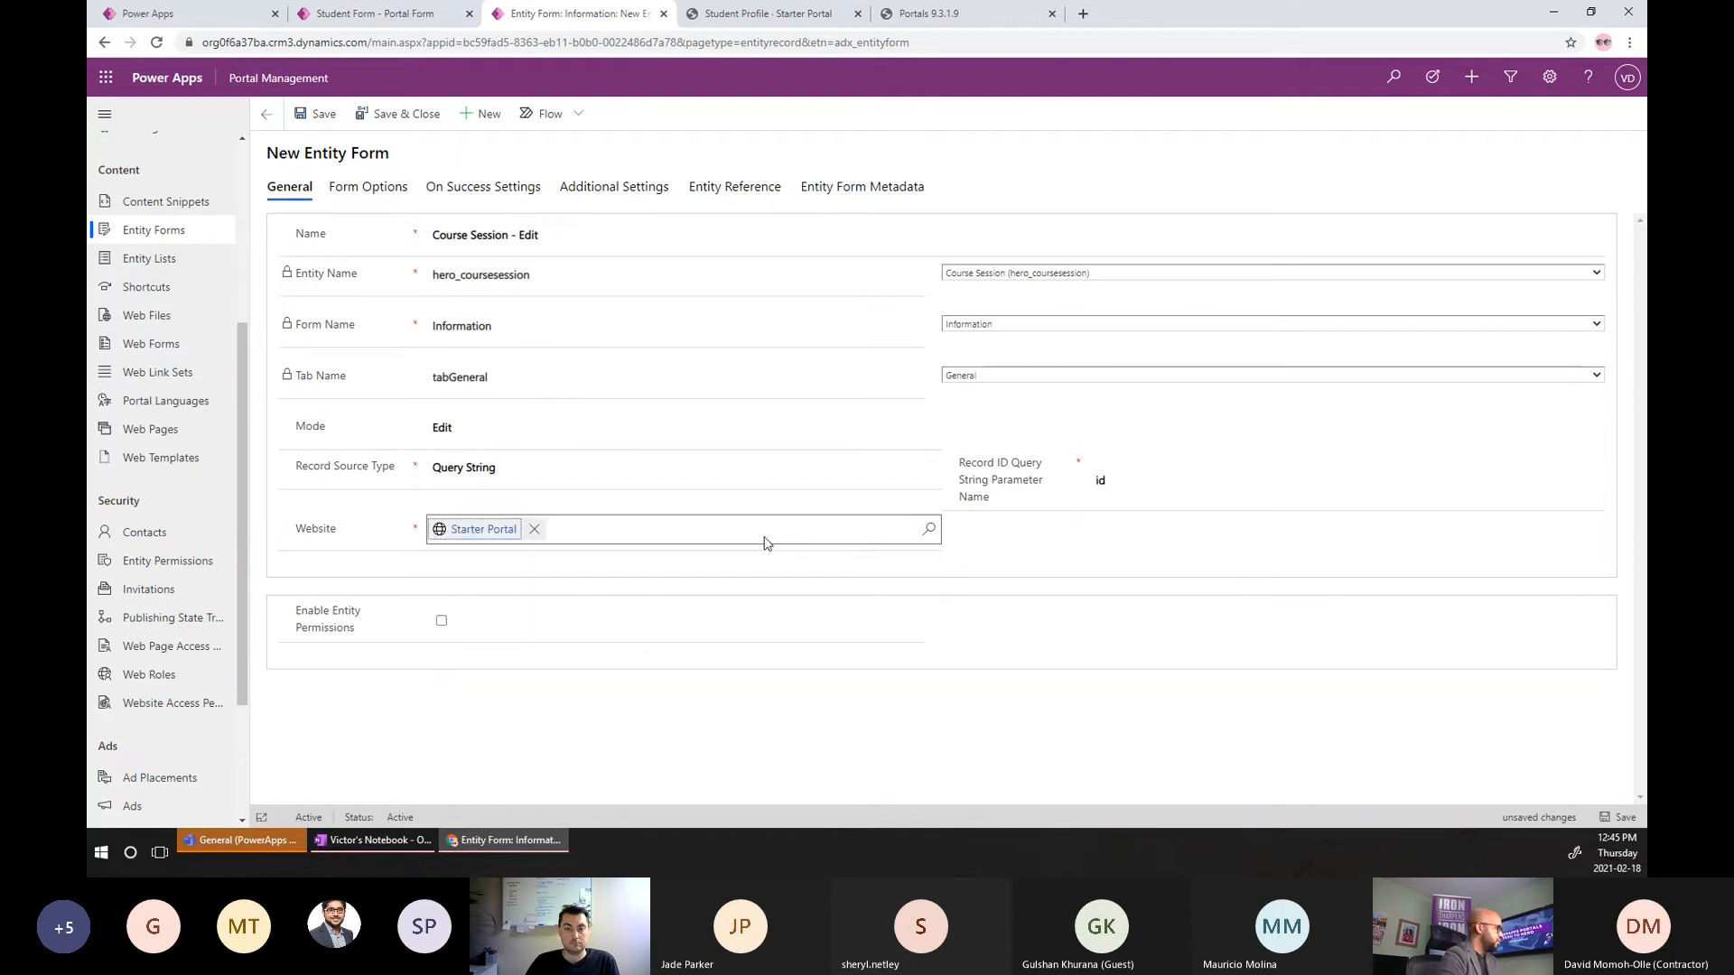
pyautogui.click(441, 621)
pyautogui.click(1617, 817)
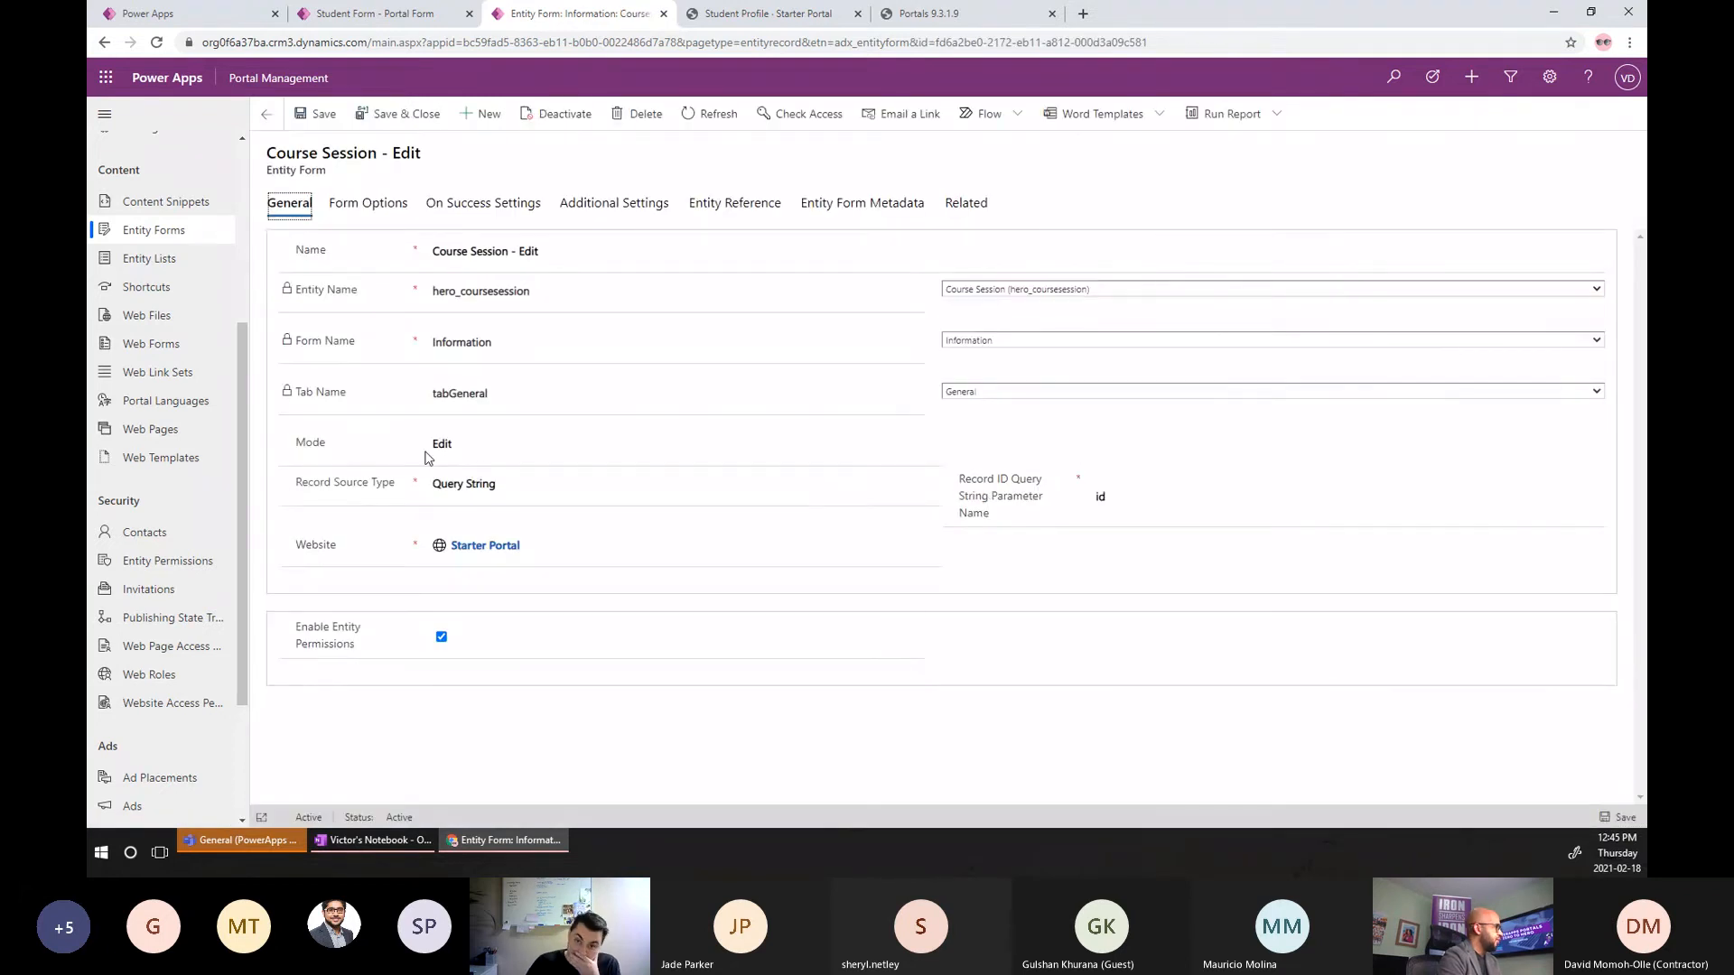
# Open the Student Profile - Course Sessions form's metadata and select the gridCourseSessions subgrid entry.
pyautogui.click(145, 239)
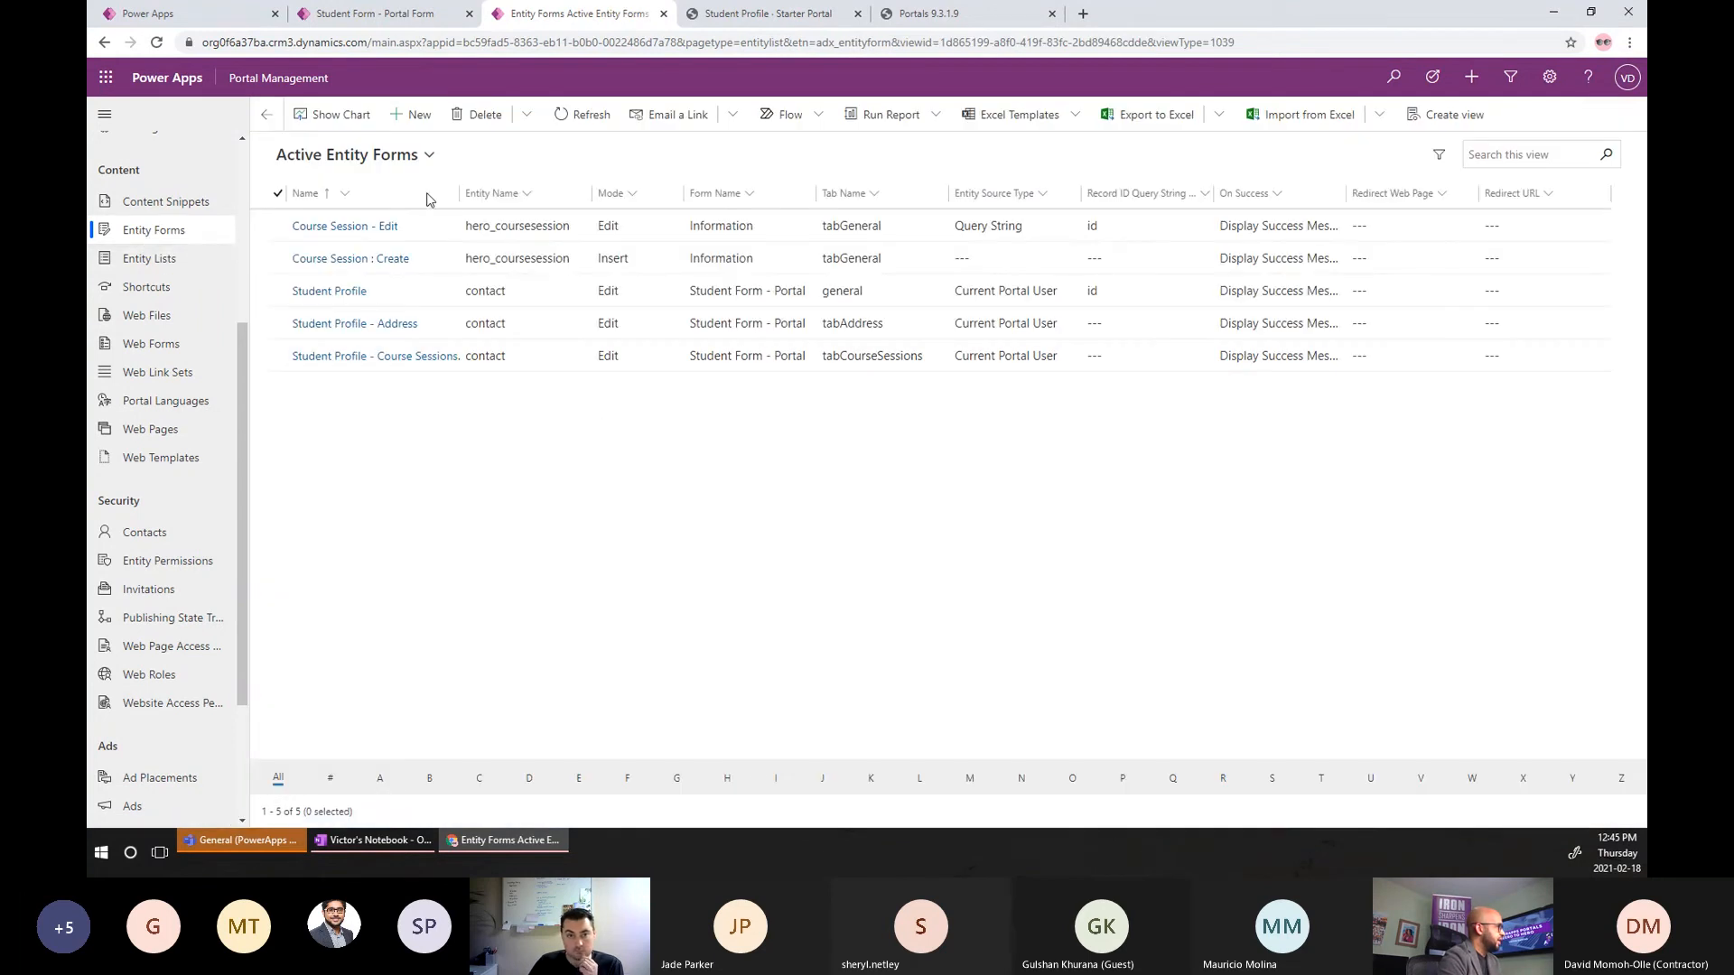
pyautogui.moveTo(459, 193); pyautogui.dragTo(531, 192)
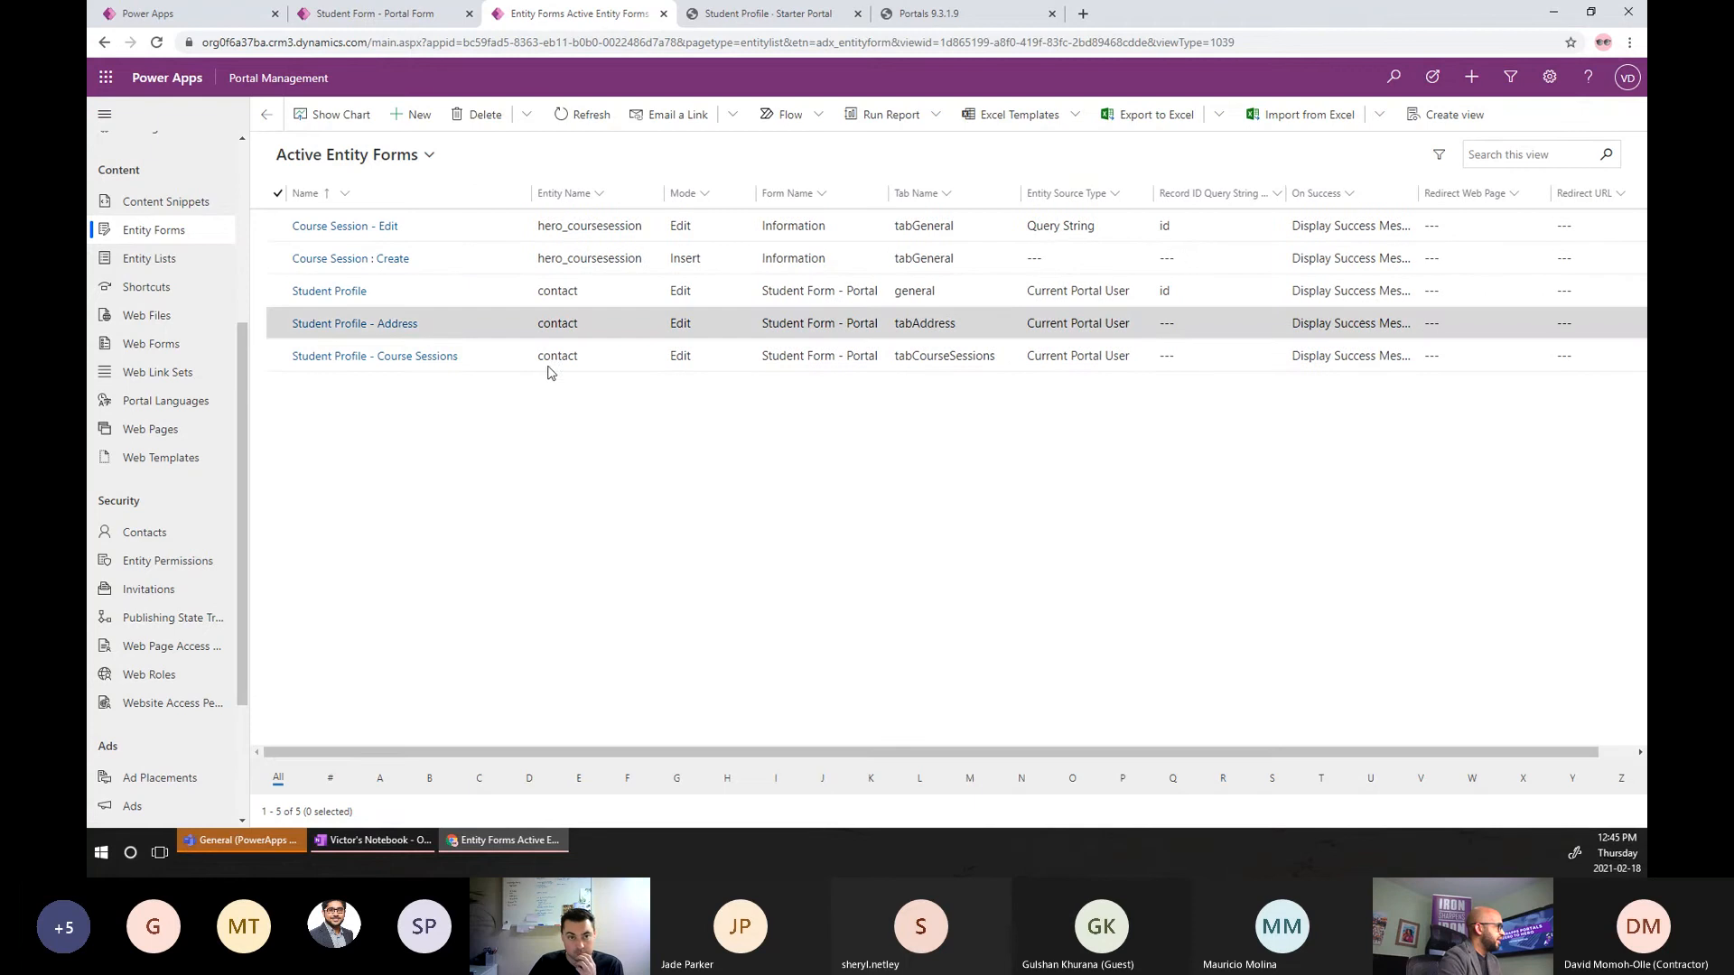
pyautogui.click(435, 359)
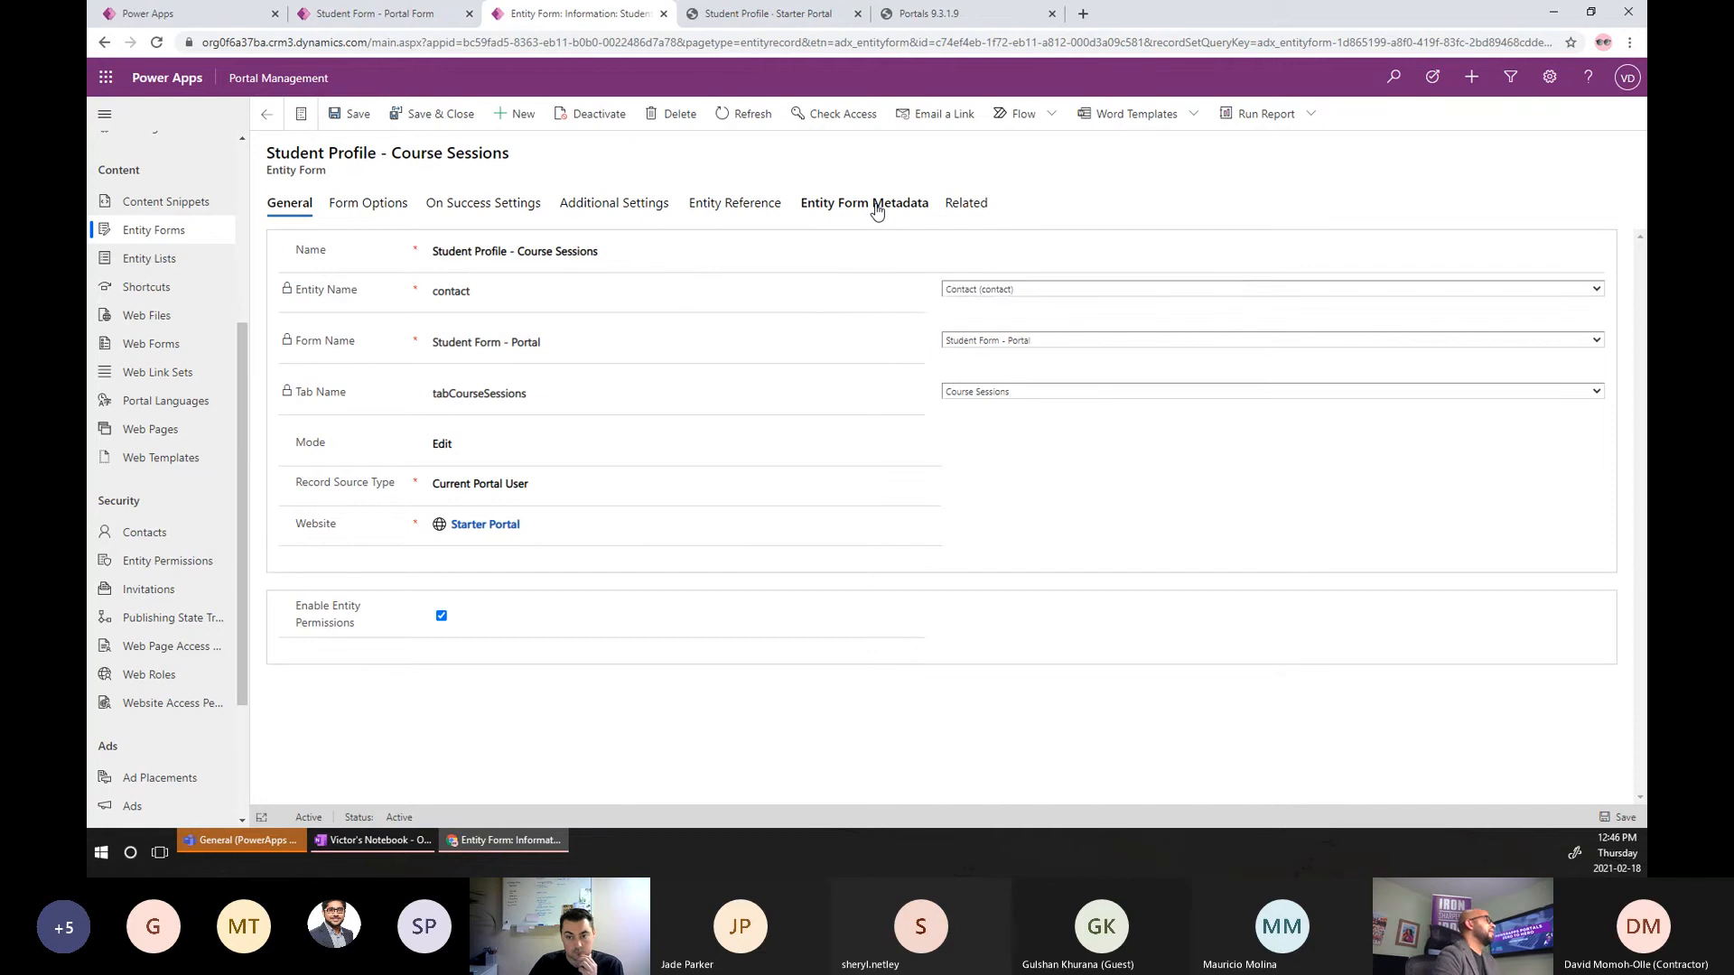
pyautogui.click(876, 210)
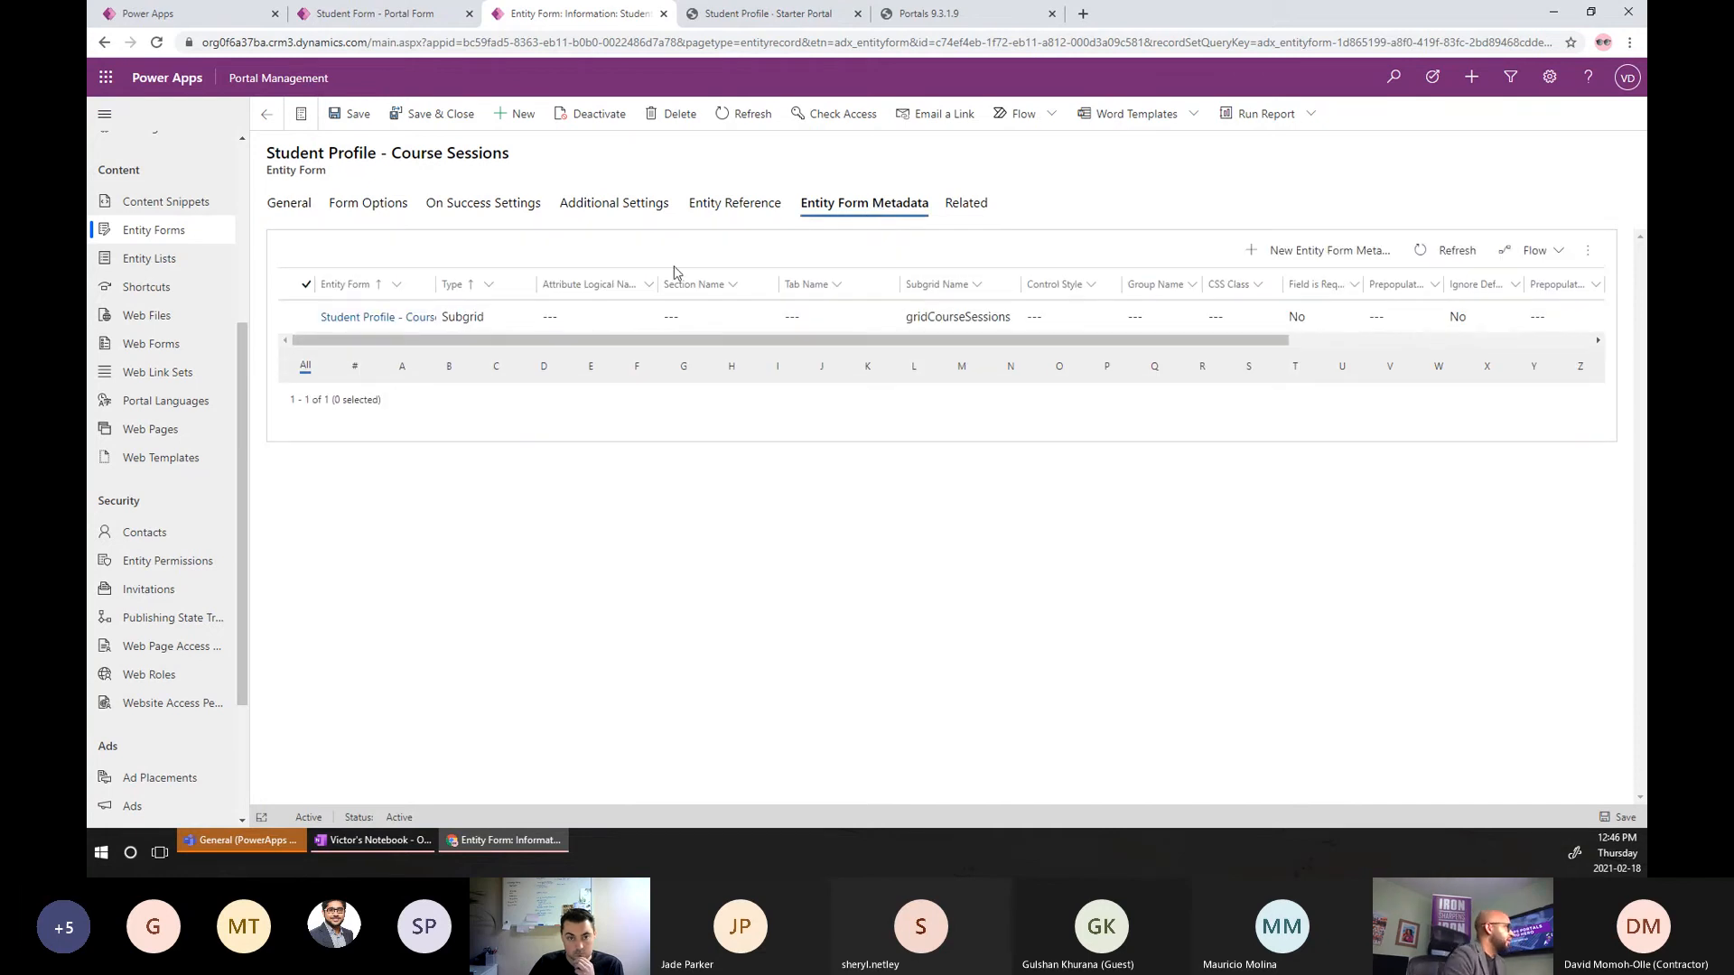
pyautogui.click(411, 318)
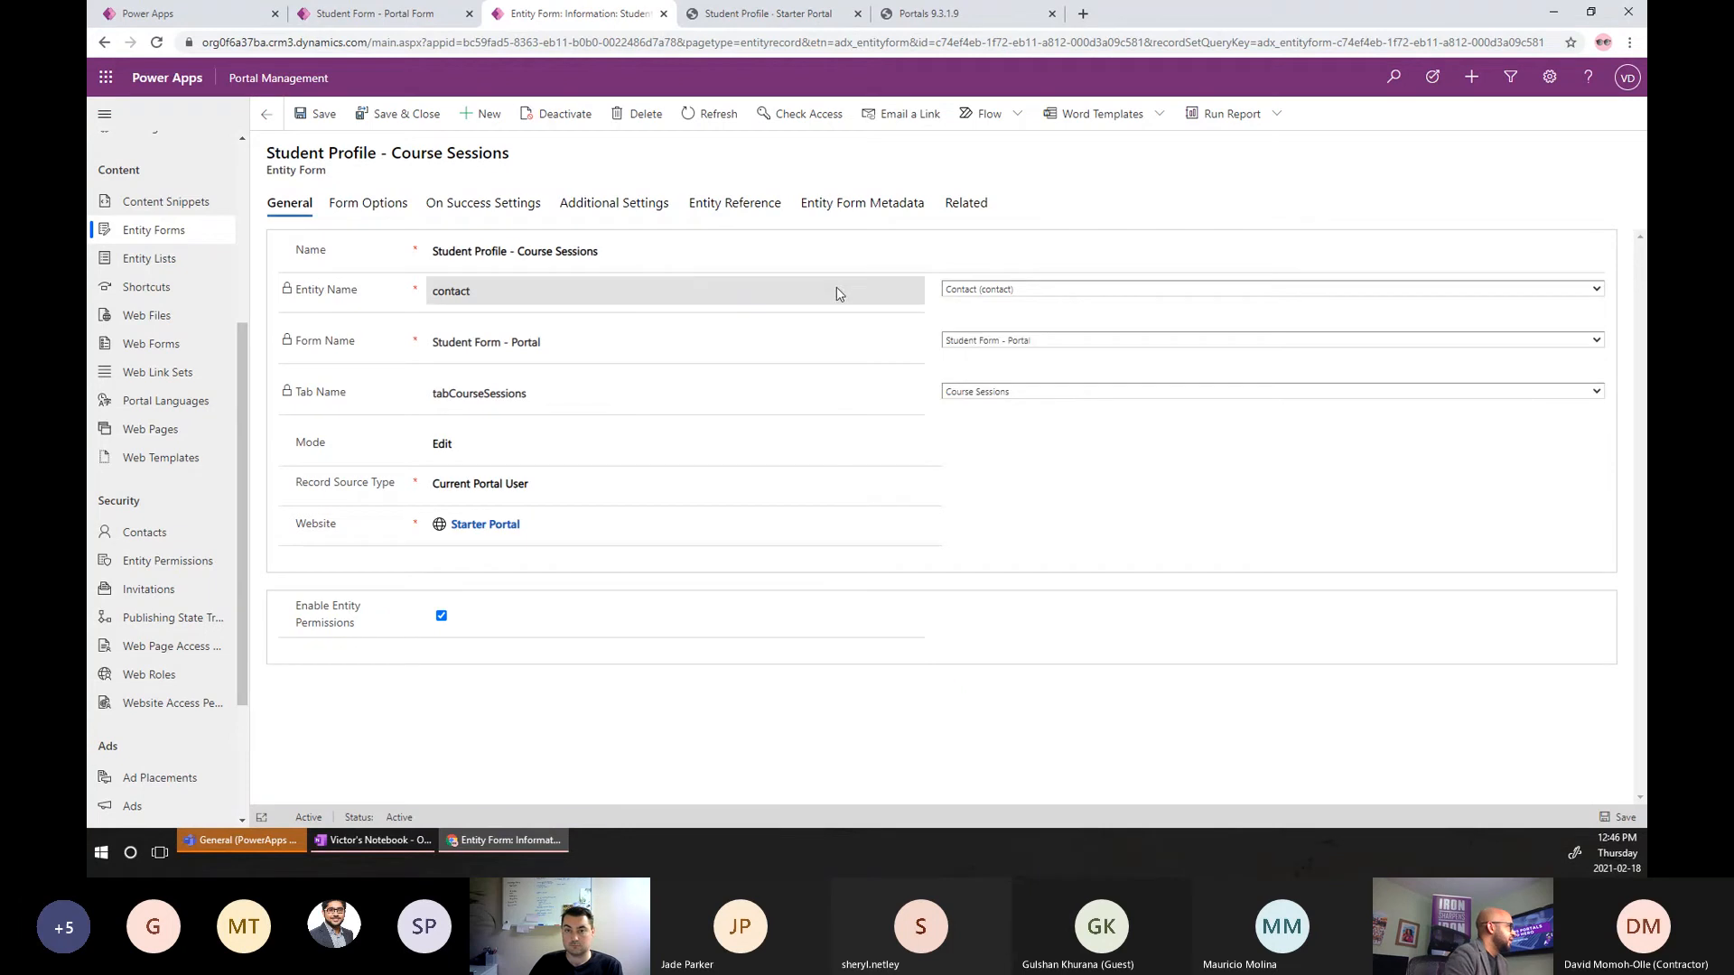
pyautogui.hotkey('alt', 'Left')
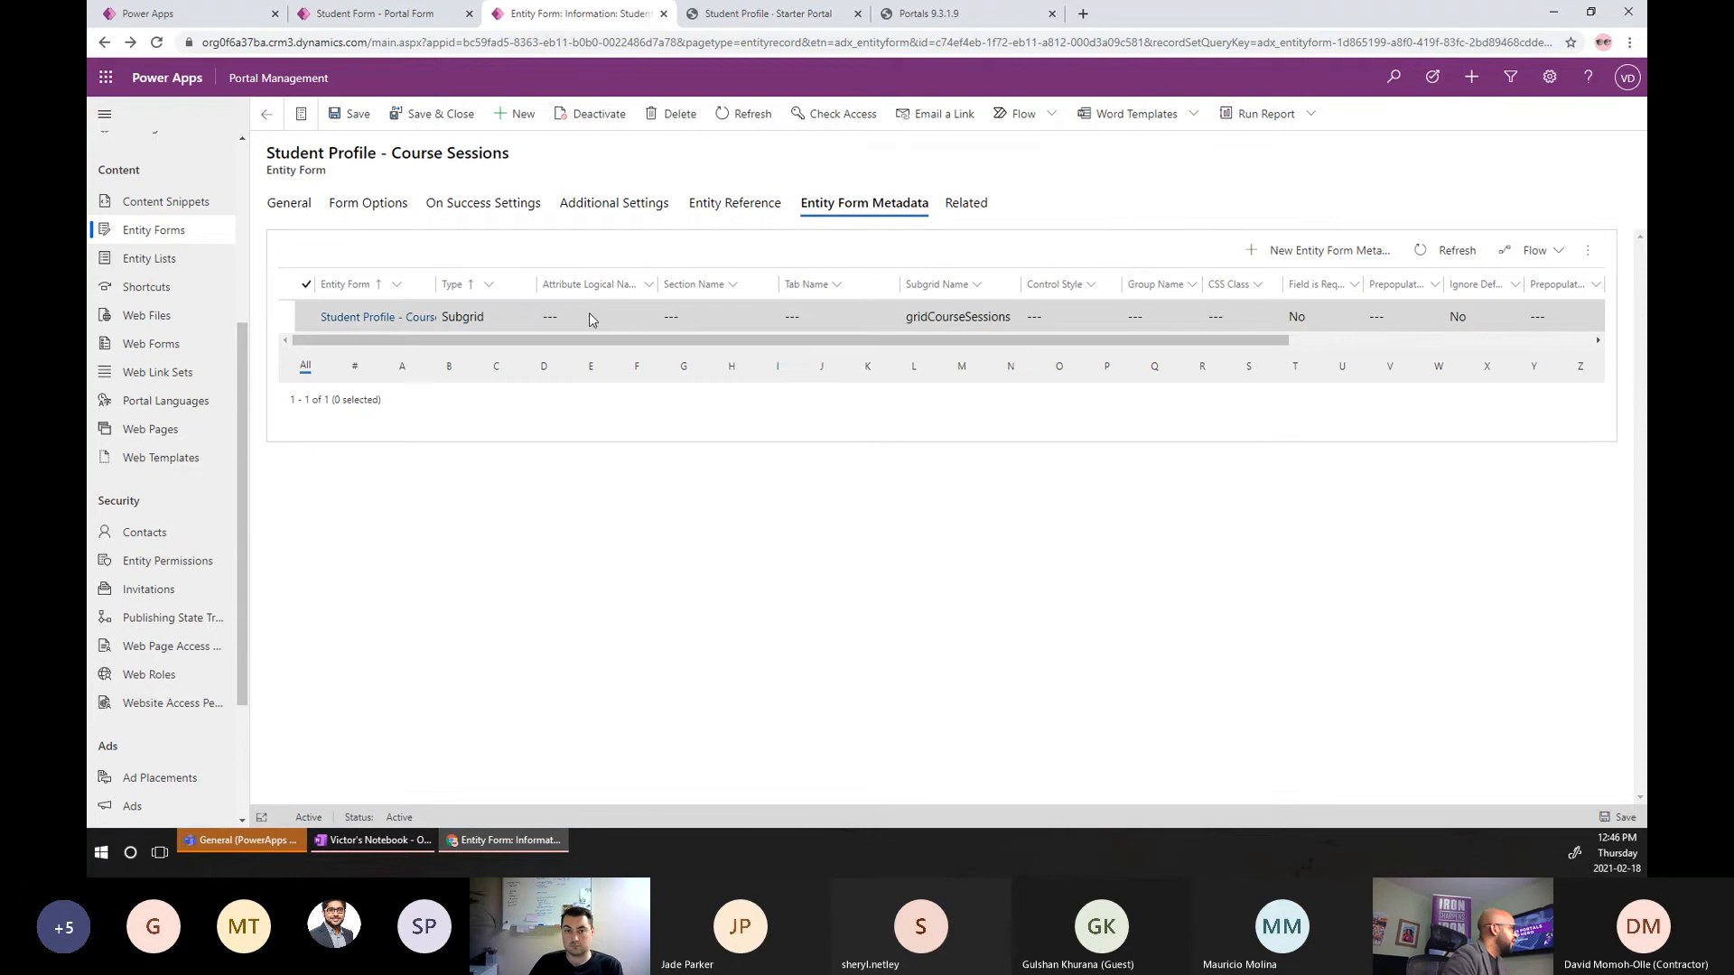
pyautogui.click(590, 322)
# Open the gridCourseSessions metadata and add a Create action using the 'Course Session : Create' form.
pyautogui.doubleClick(589, 322)
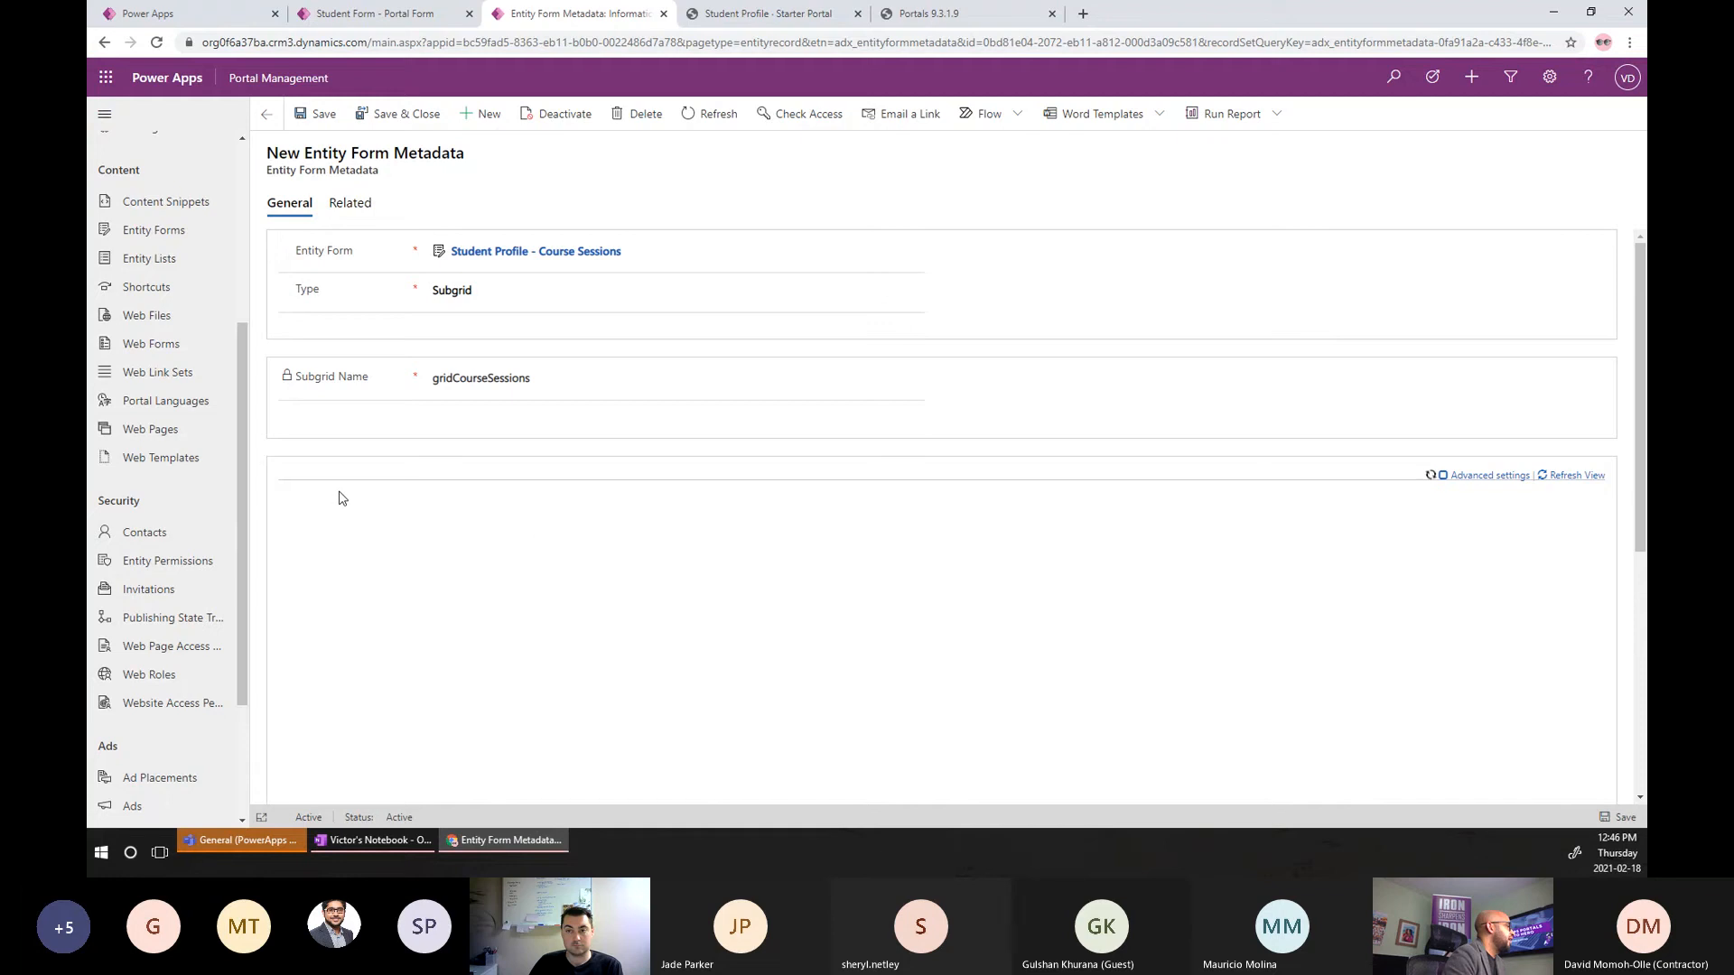
pyautogui.scroll(-1, 341, 498)
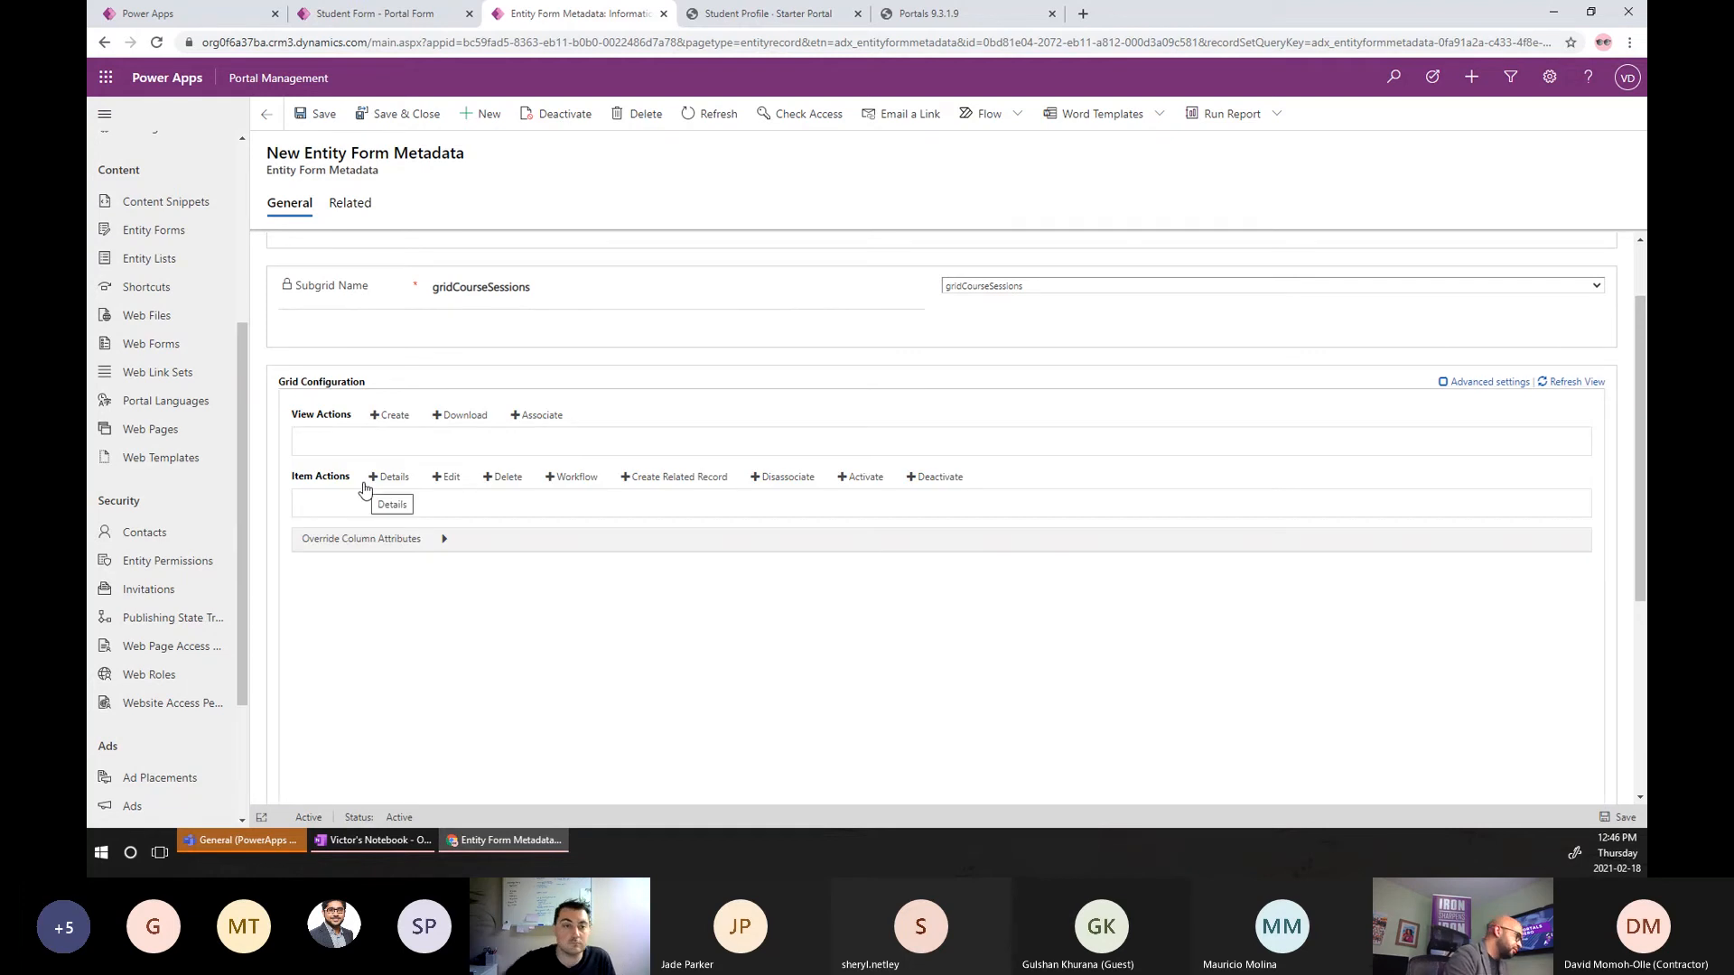
pyautogui.click(391, 415)
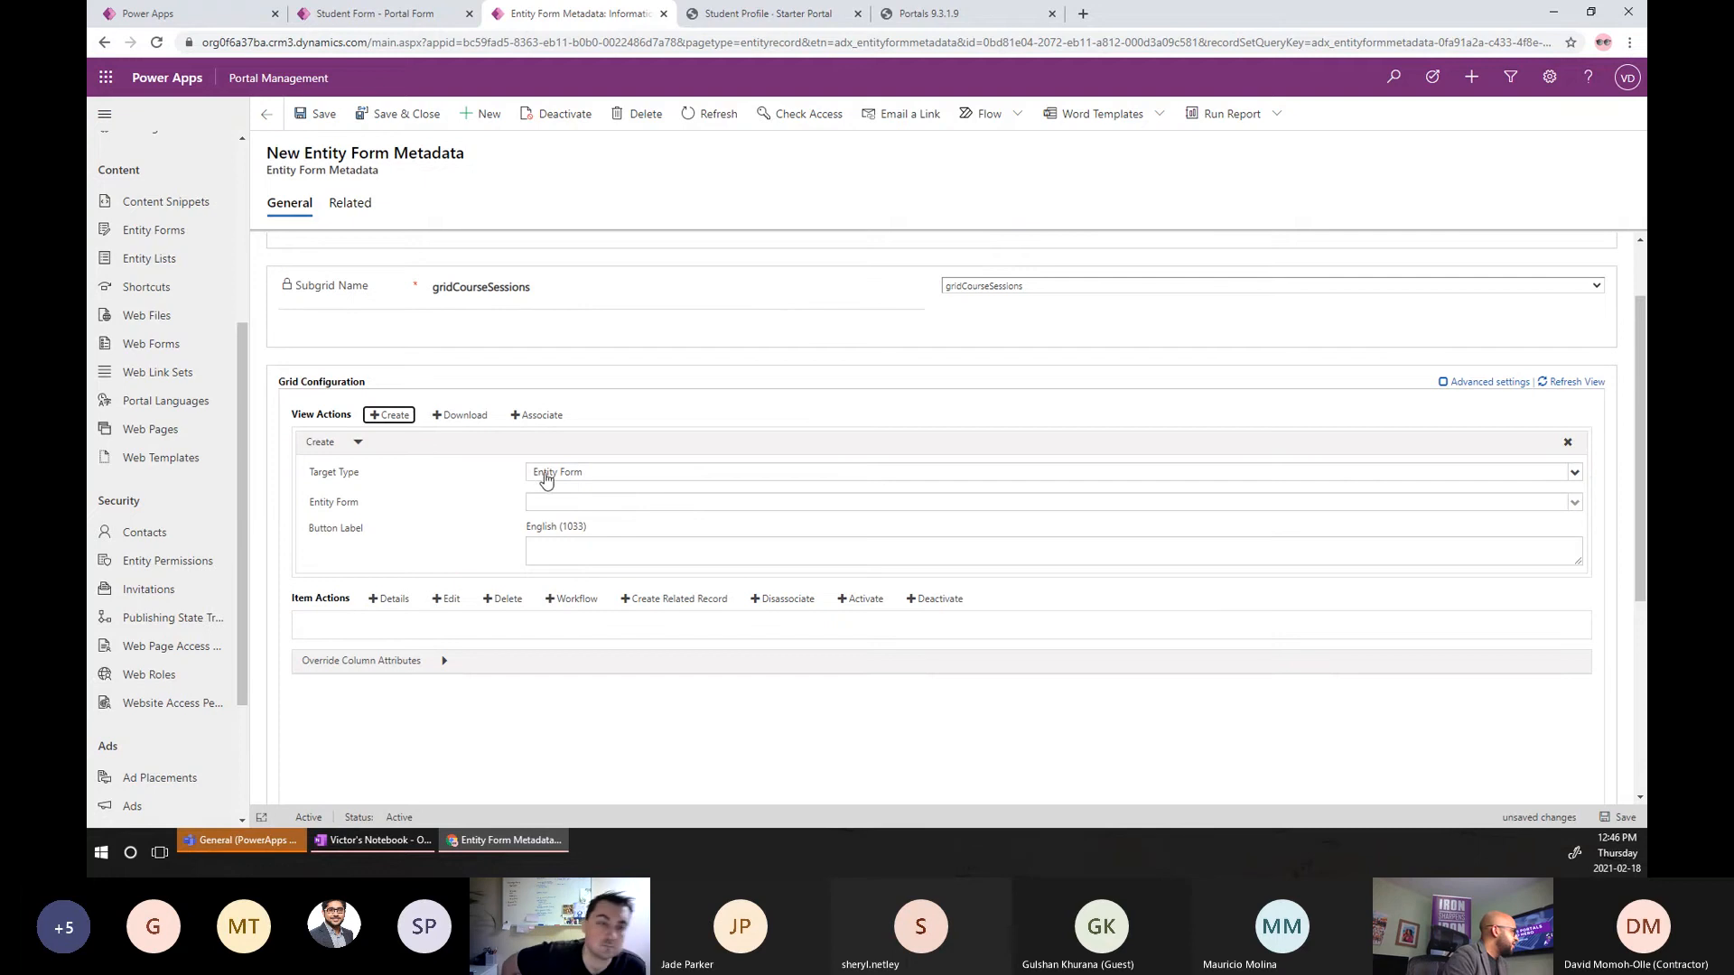
pyautogui.click(591, 505)
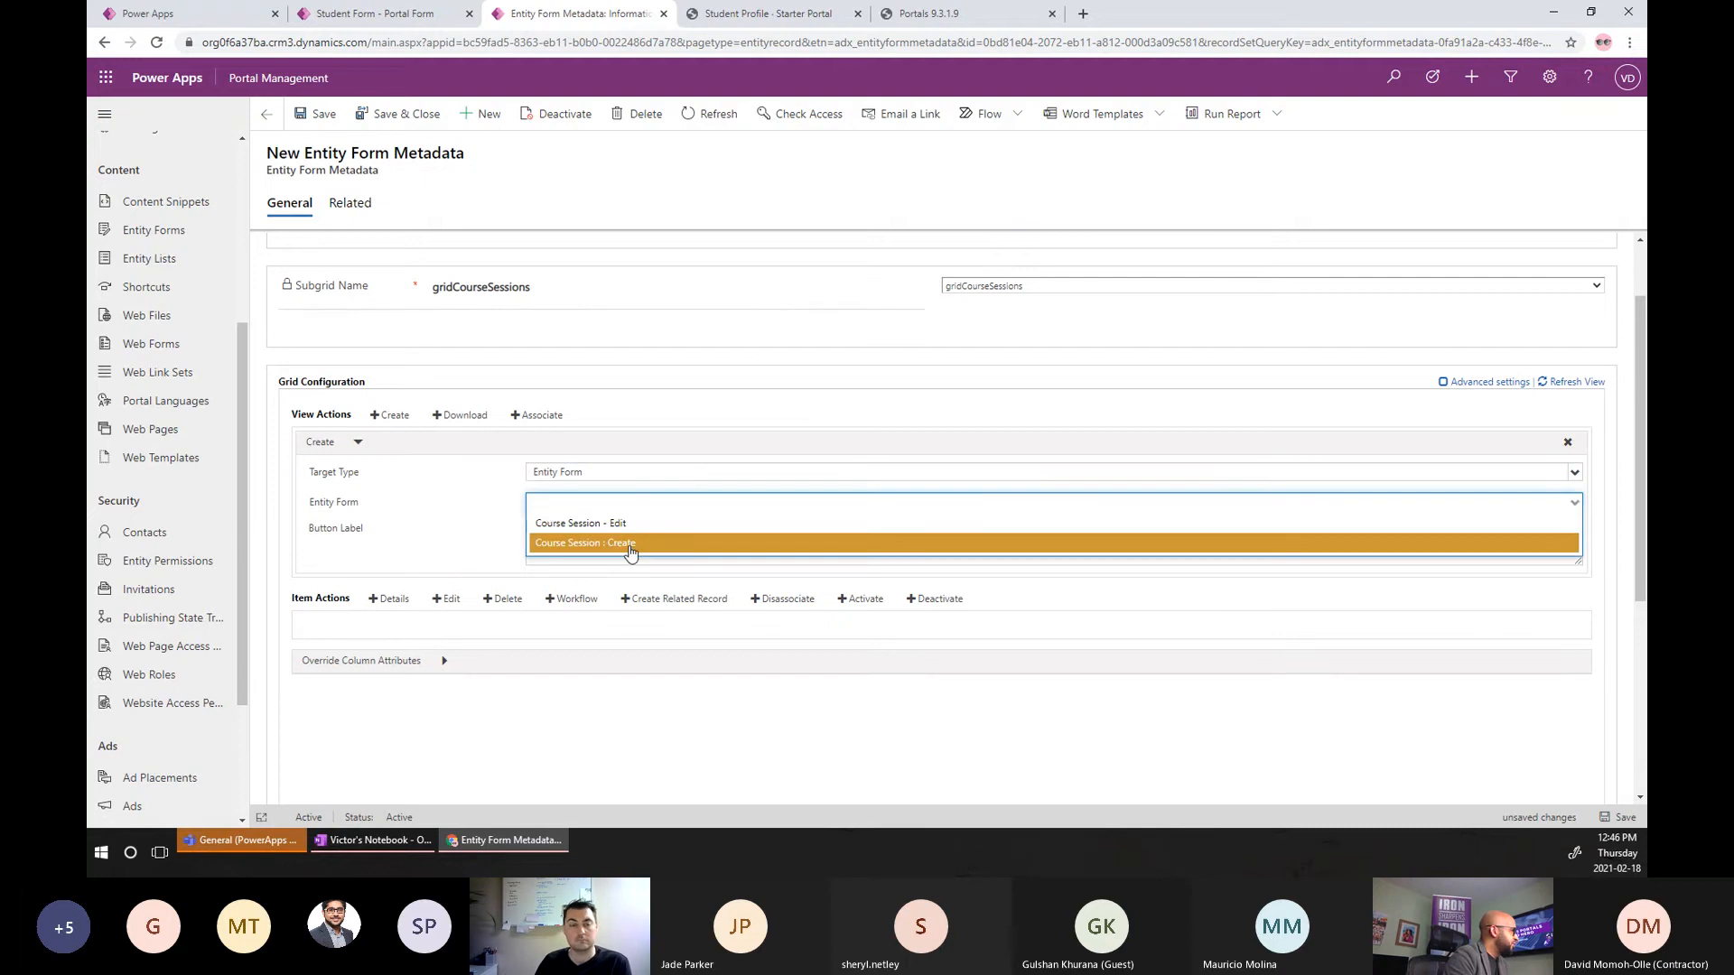
pyautogui.click(631, 547)
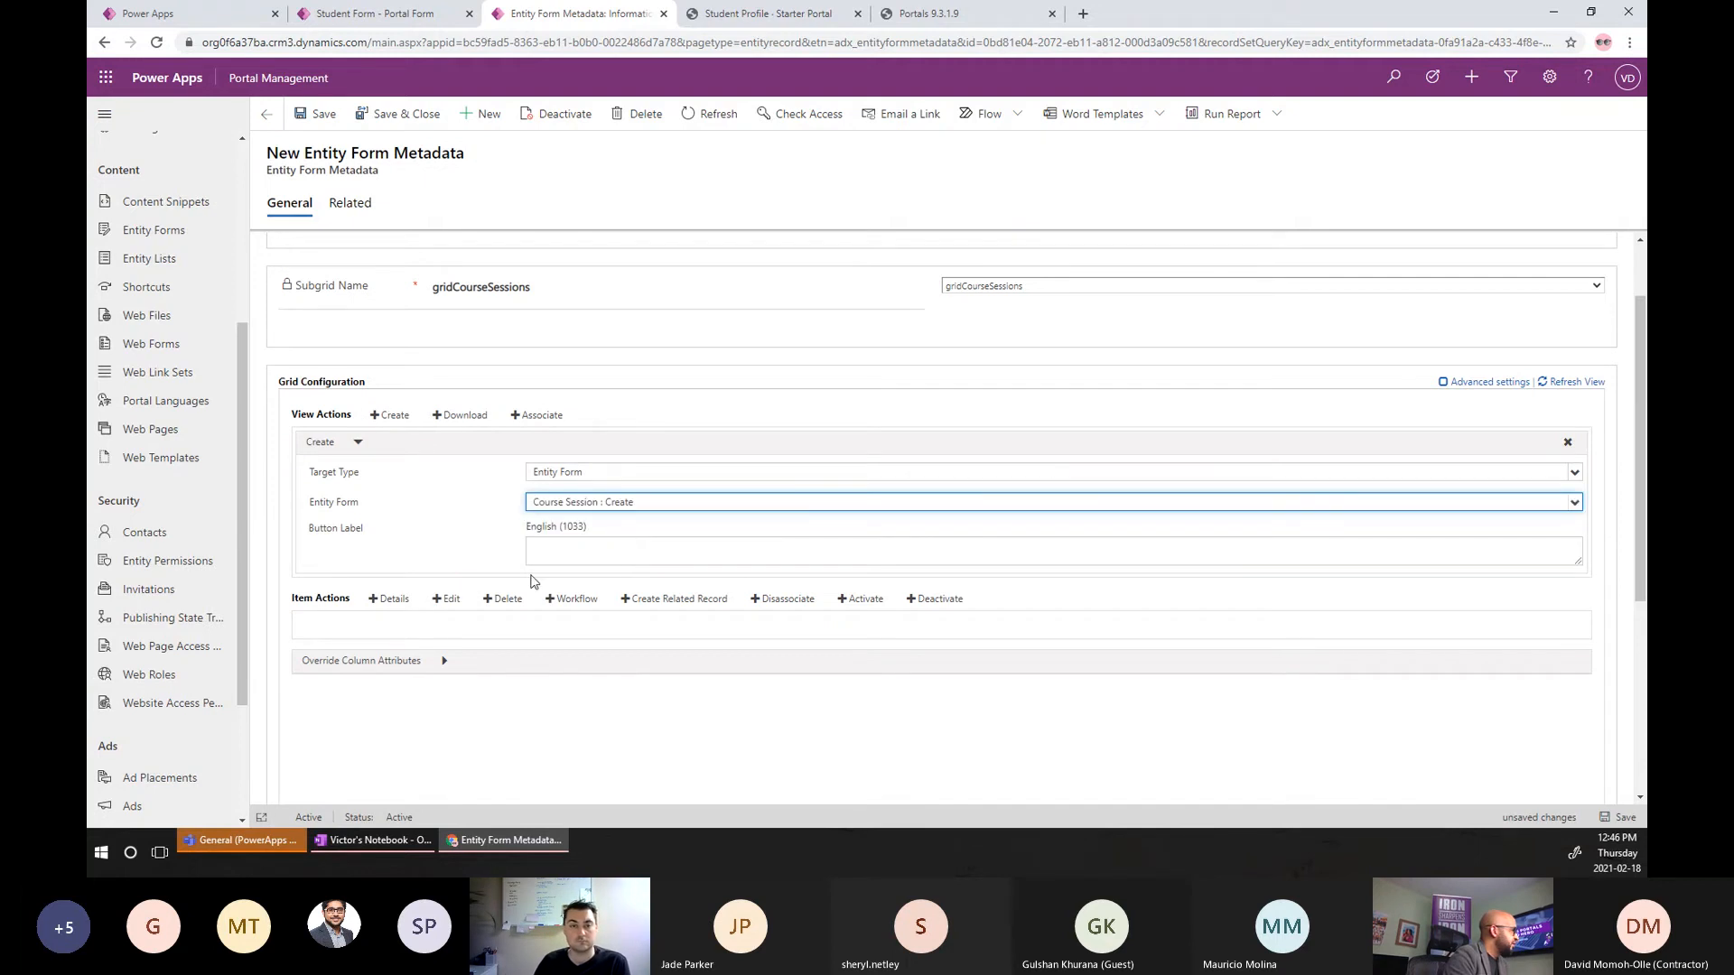
# Add an Edit action using 'Course Session - Edit' and a Delete action, then save.
pyautogui.click(449, 600)
pyautogui.click(614, 688)
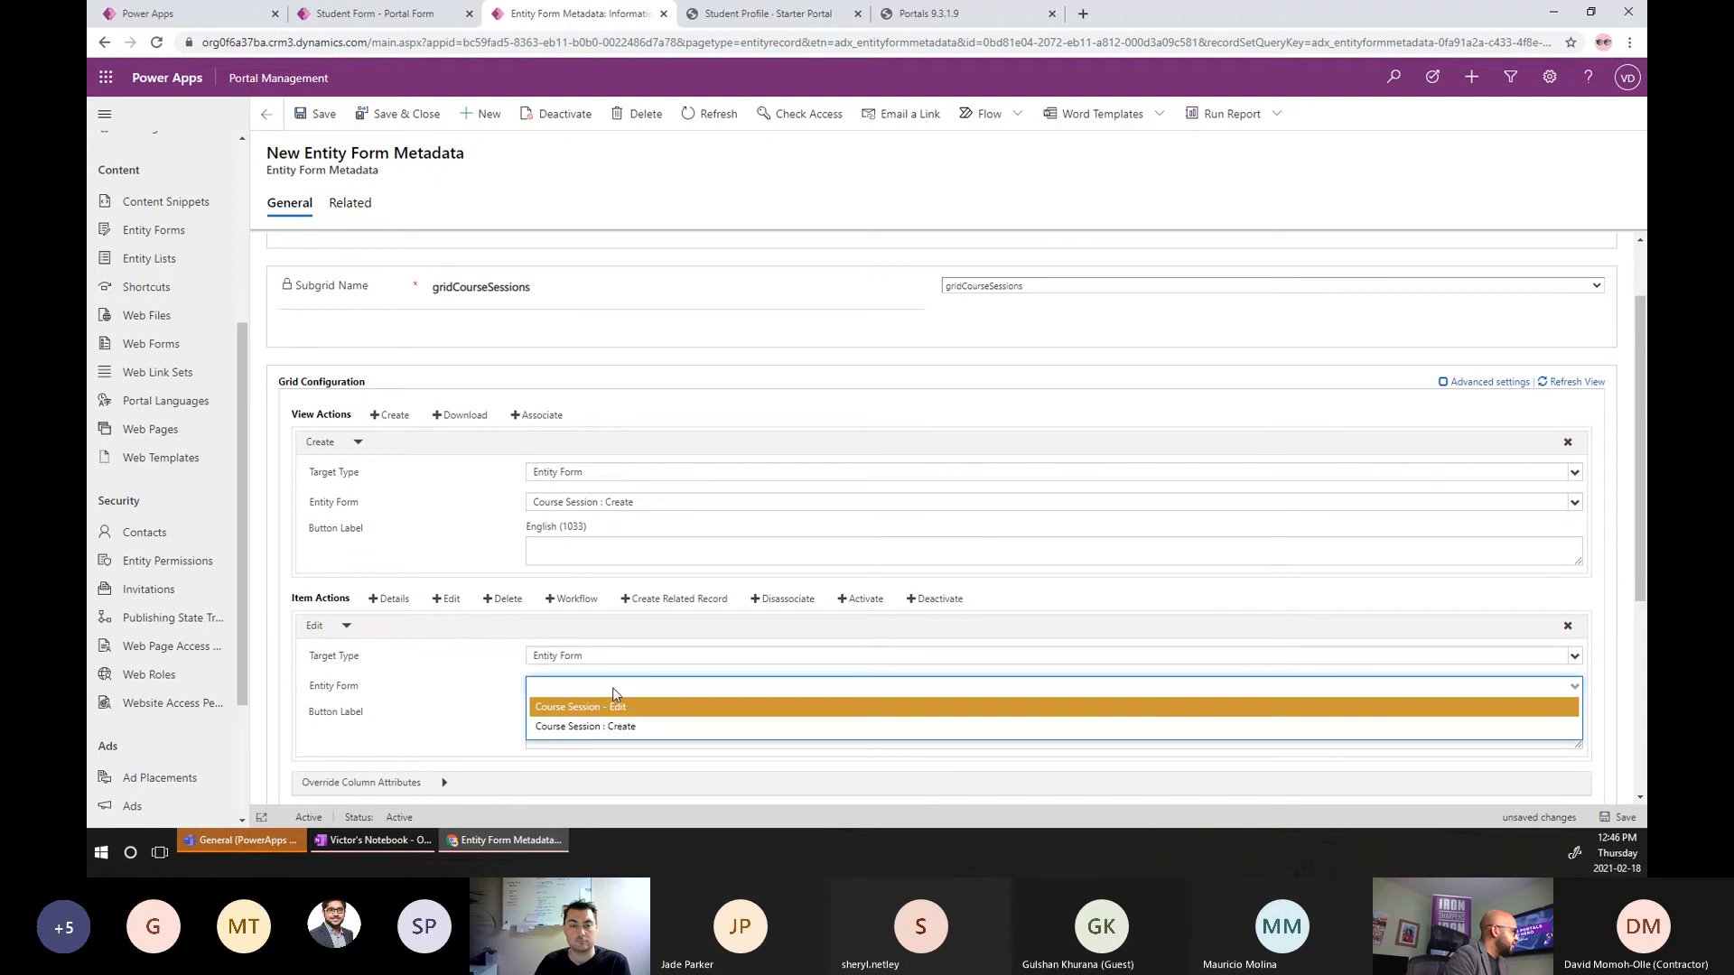
pyautogui.click(620, 709)
pyautogui.scroll(-2, 588, 693)
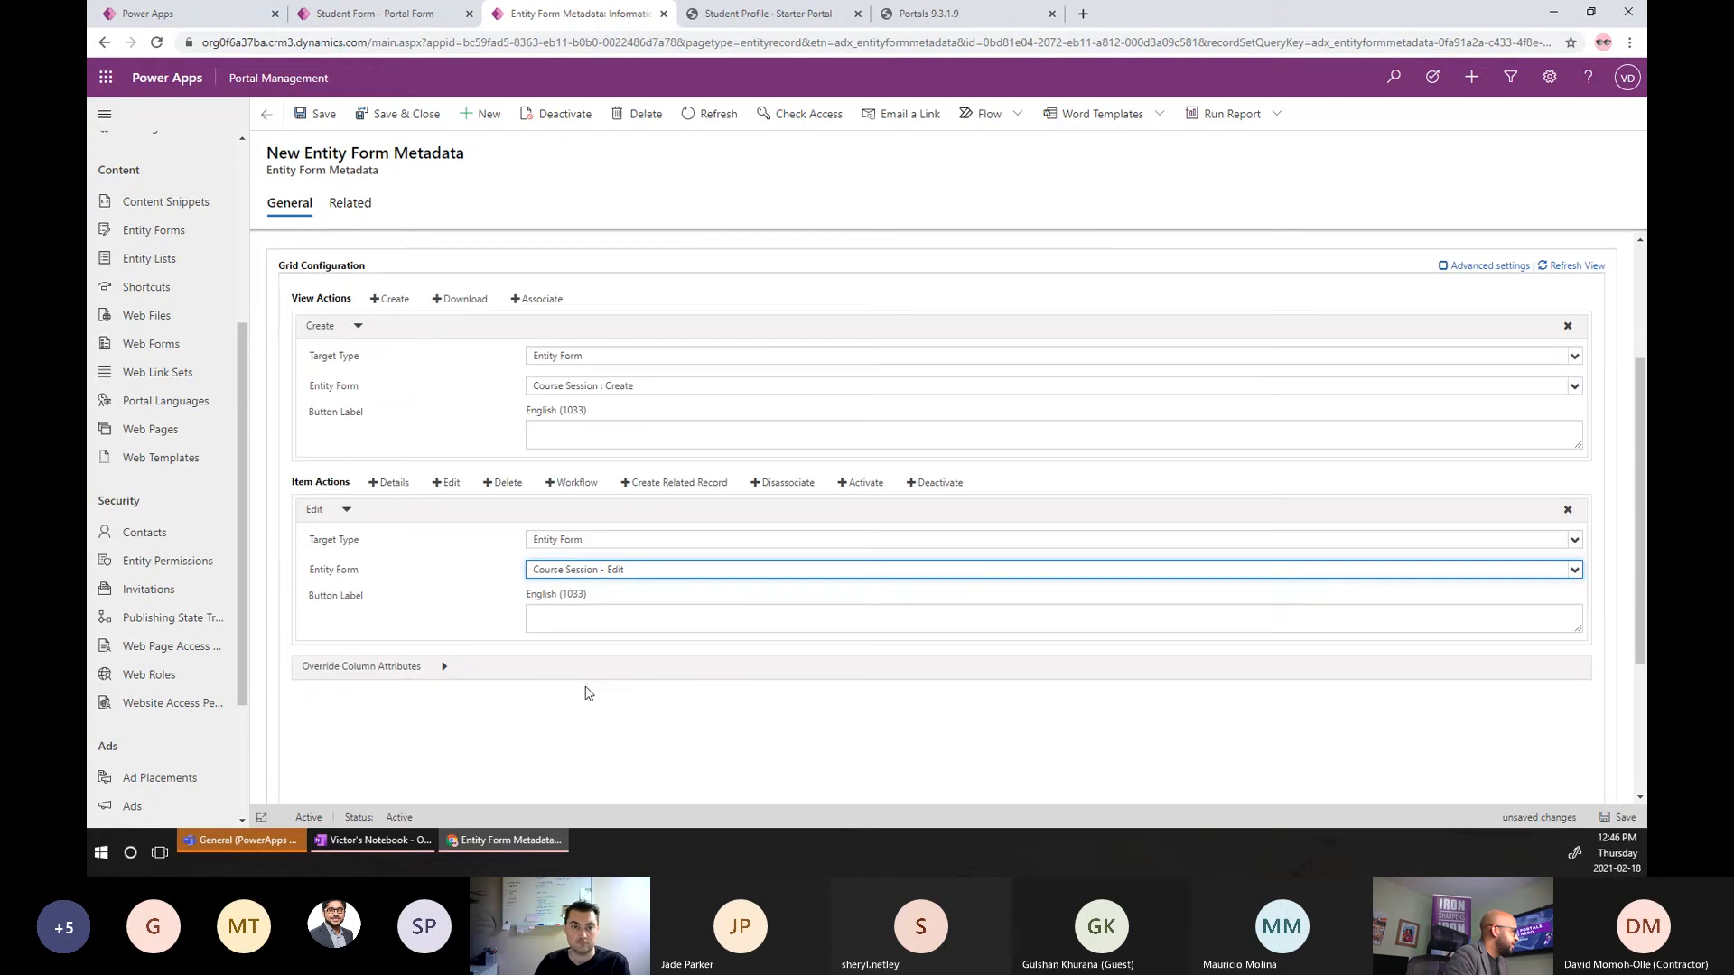
pyautogui.click(507, 483)
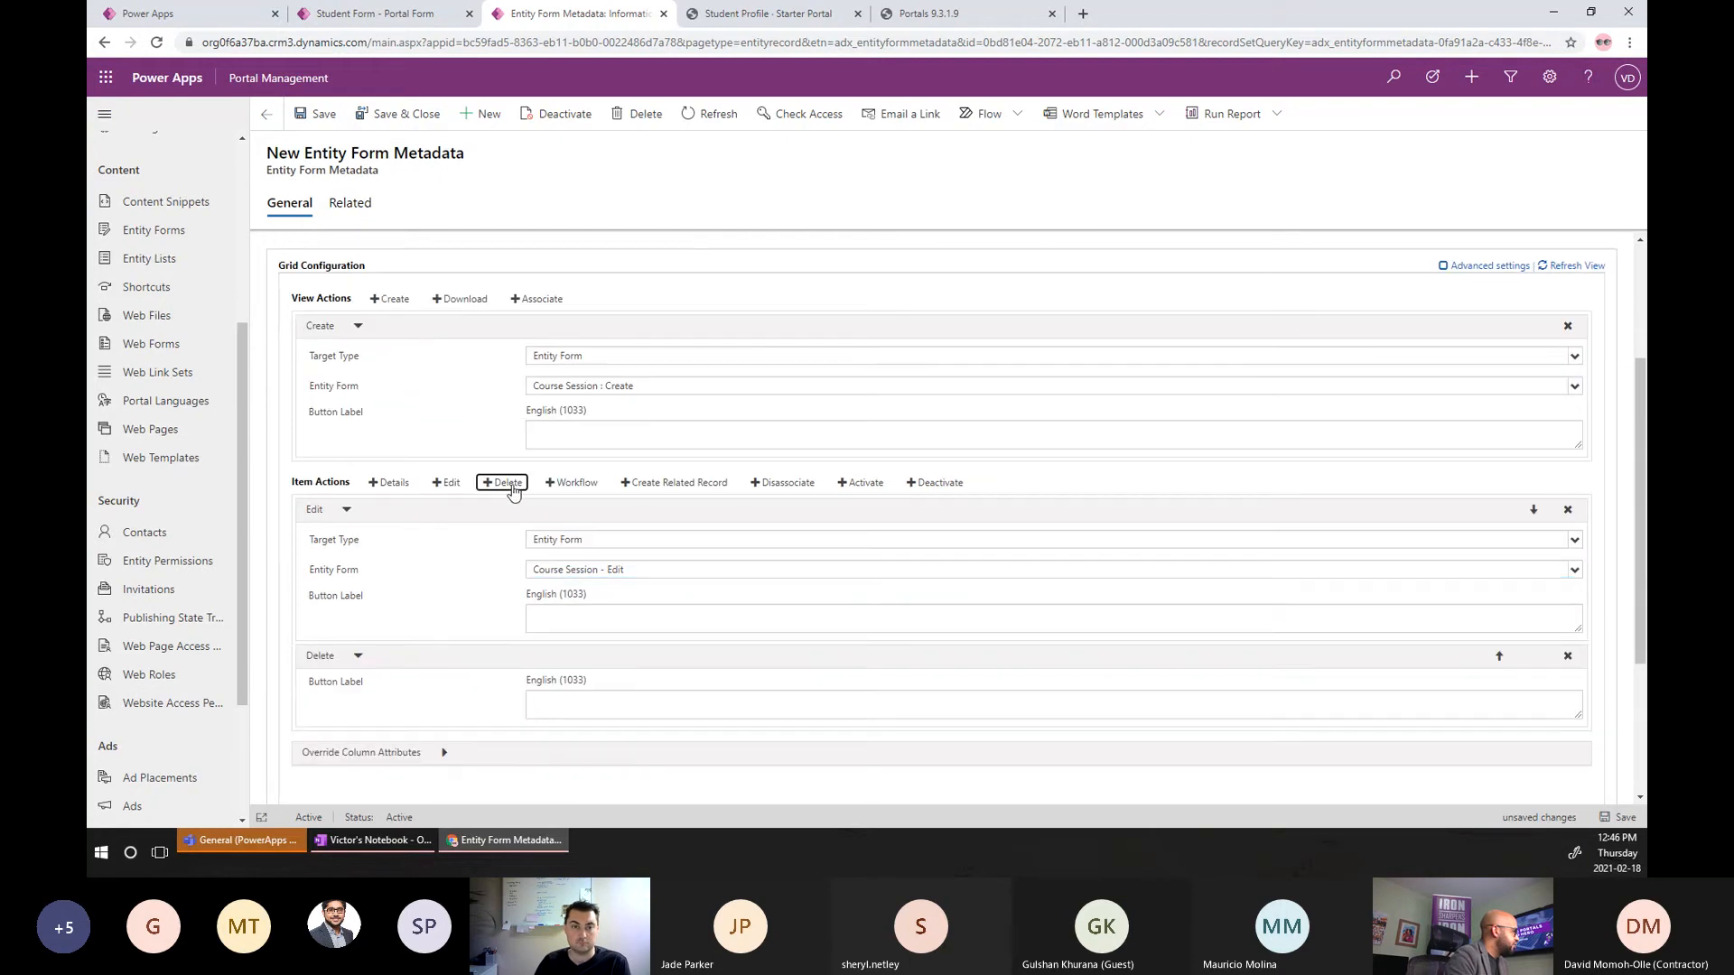
pyautogui.click(1609, 824)
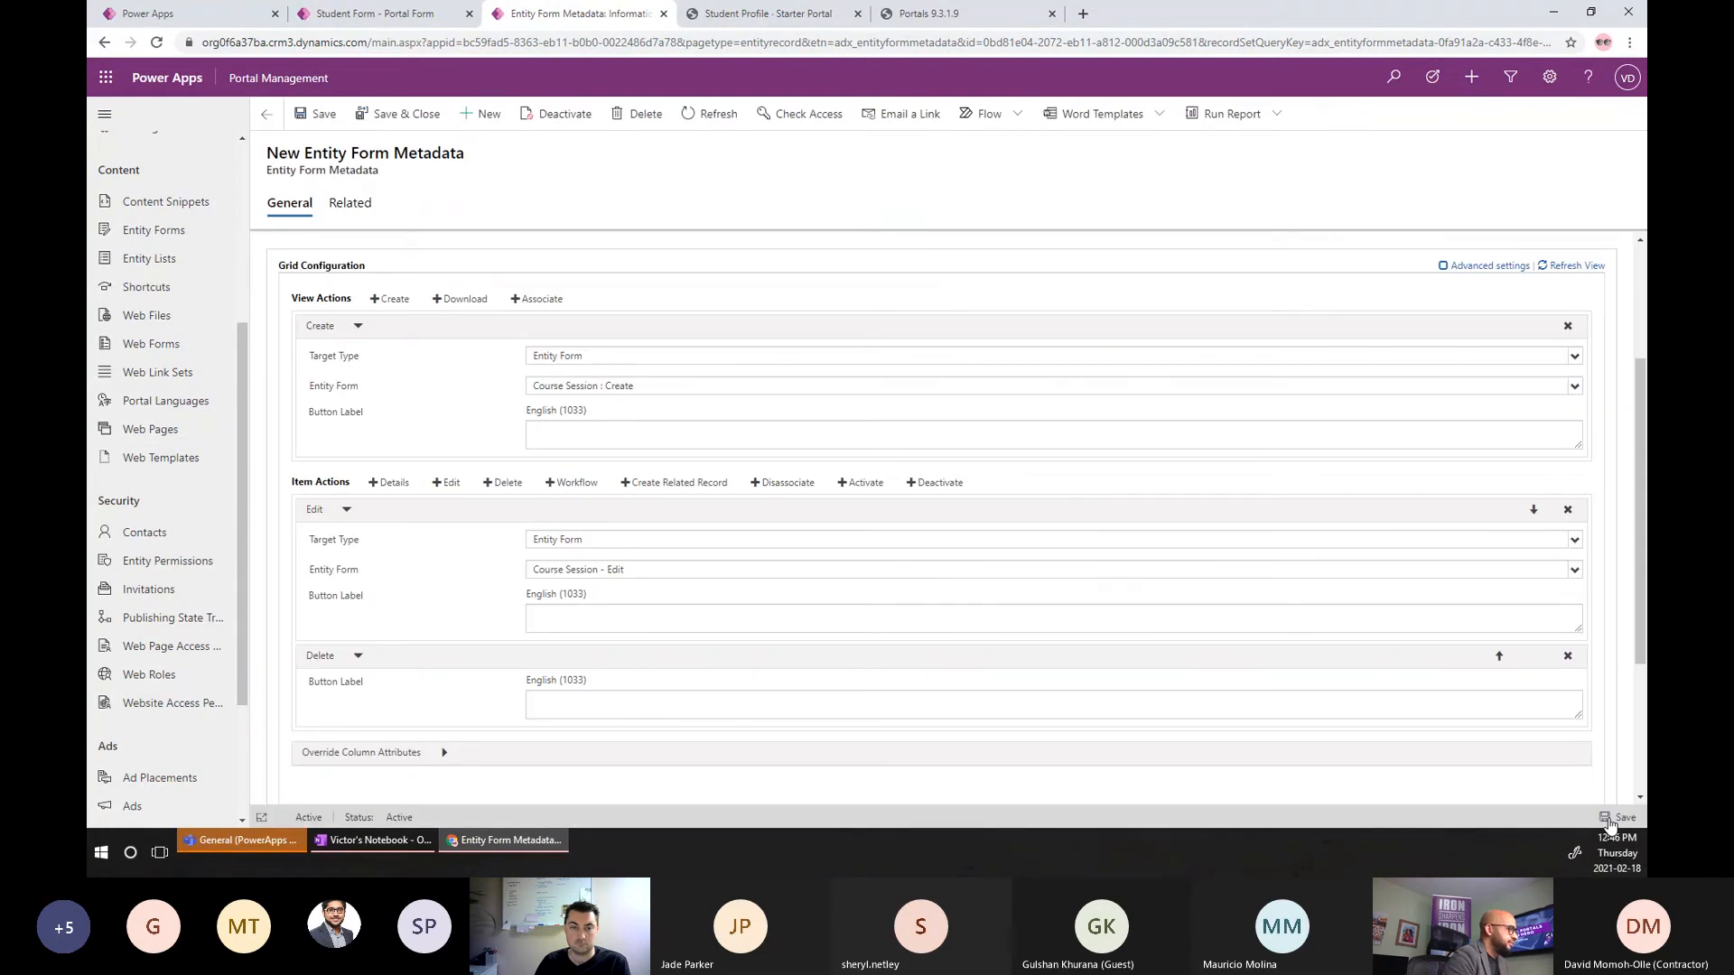
# Clear the cache on the _services/about page and refresh the Student Profile page.
pyautogui.click(966, 16)
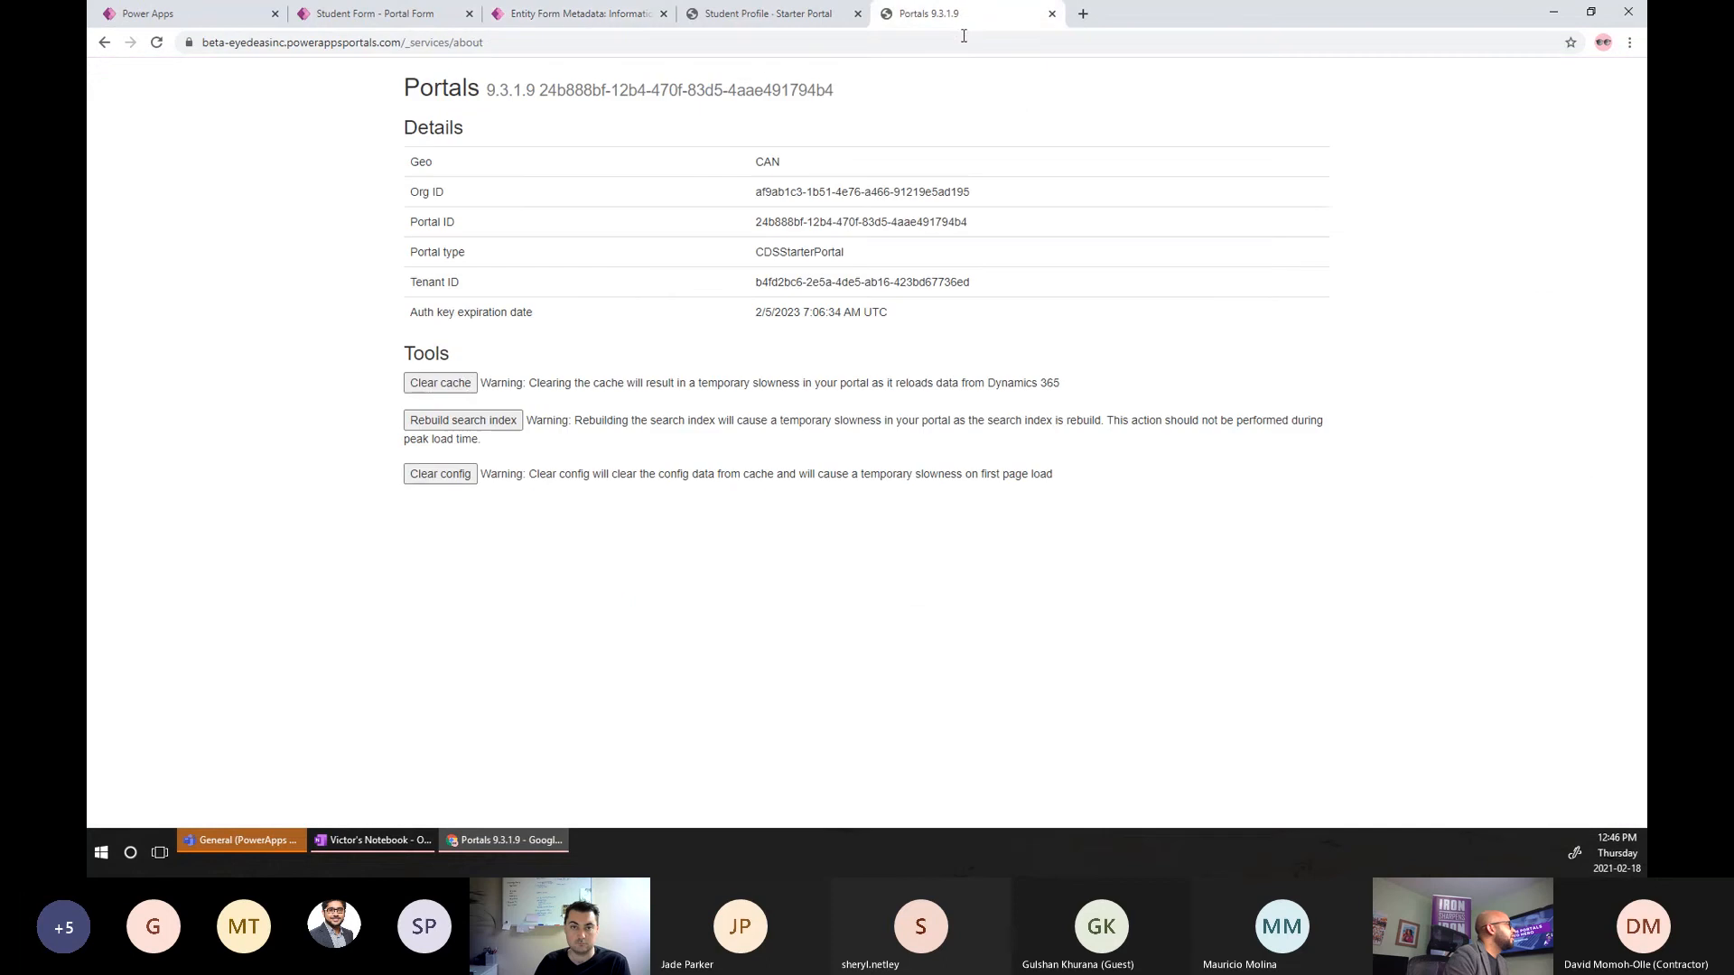
pyautogui.click(460, 383)
pyautogui.click(782, 20)
pyautogui.press('F5')
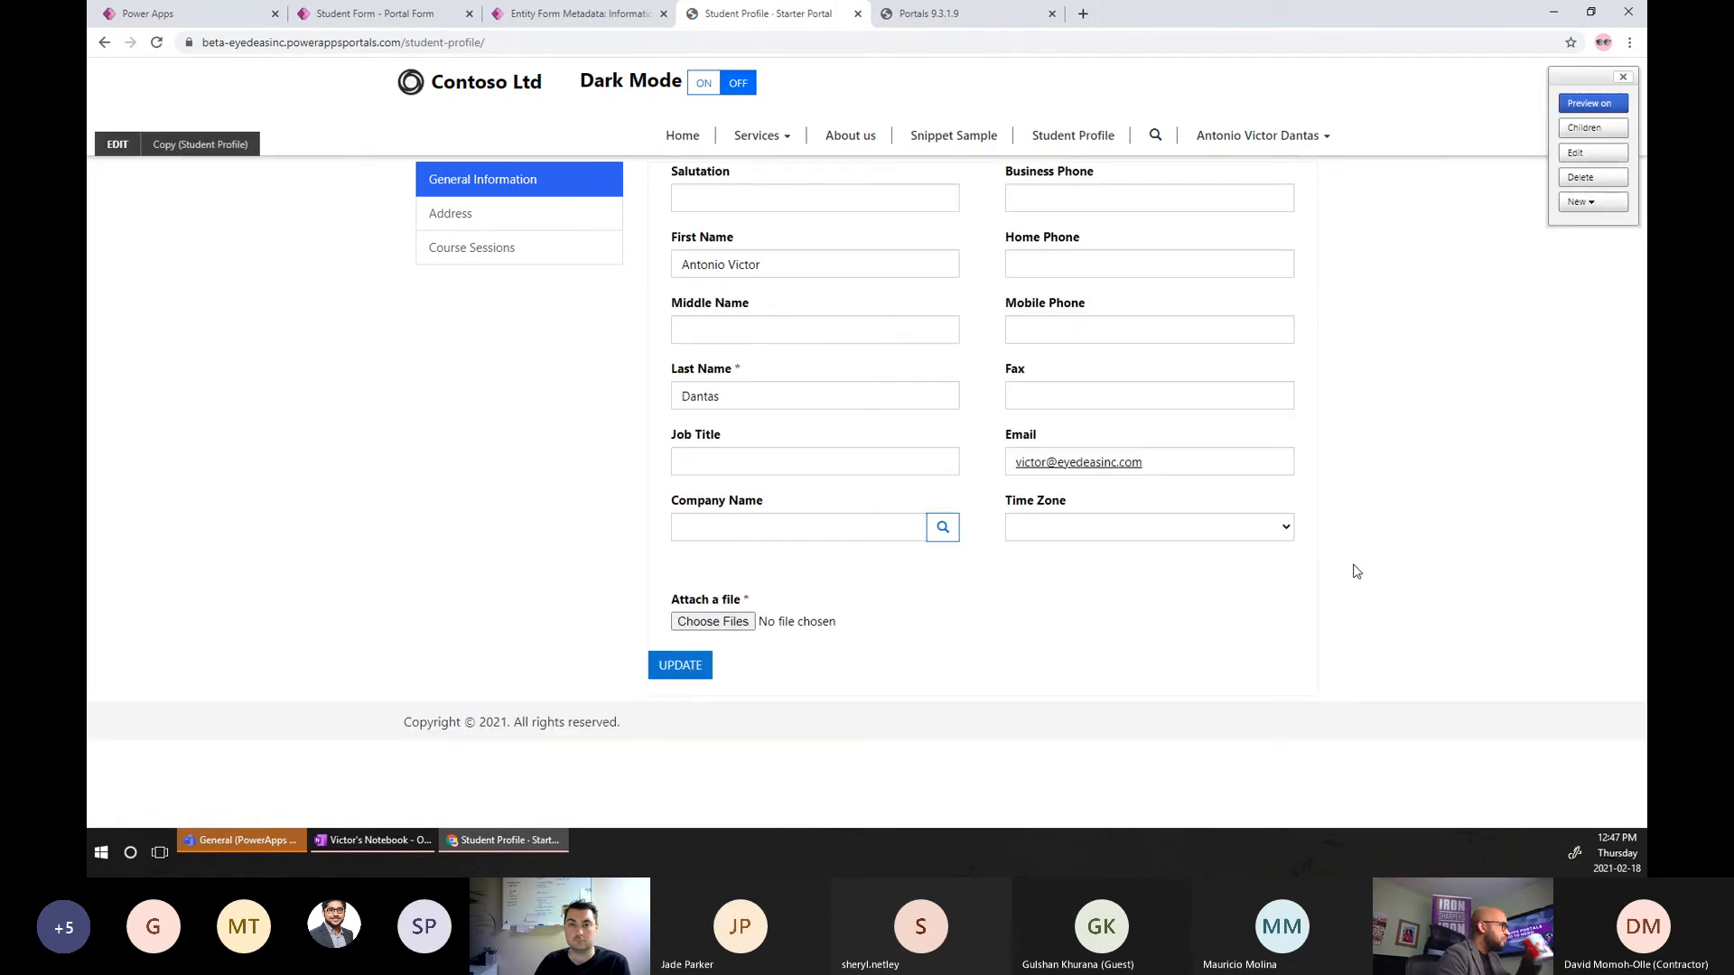
# Go to the profile's Course Sessions tab and launch the Create course session form.
pyautogui.click(591, 271)
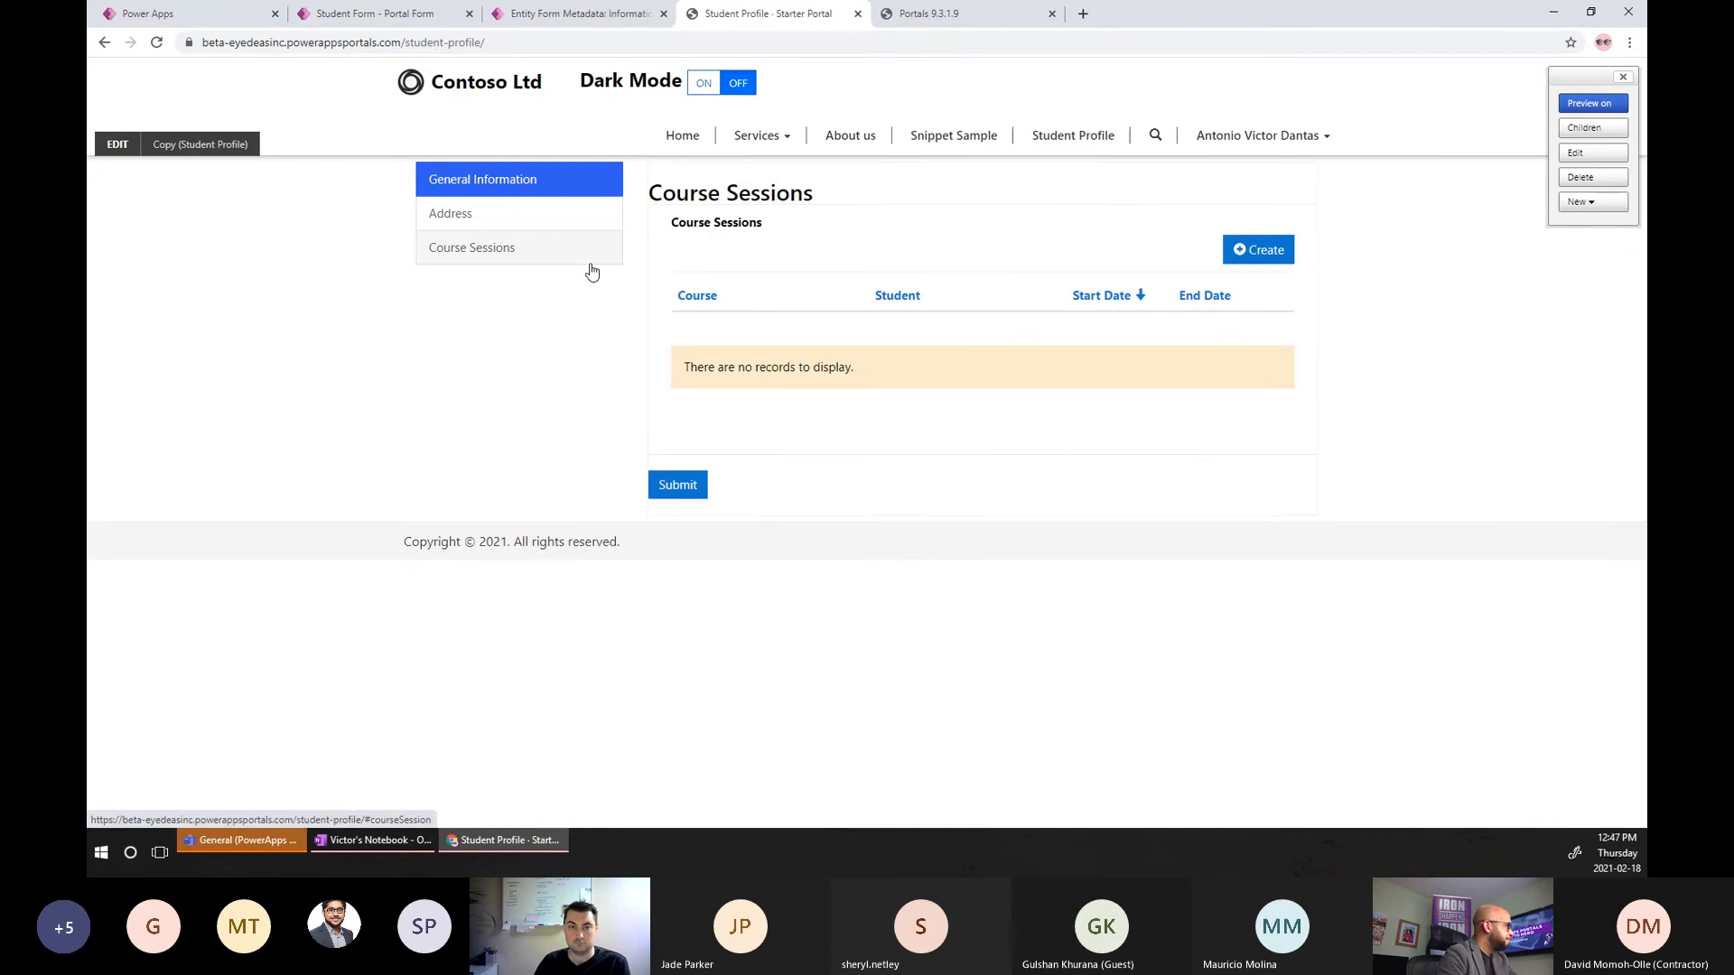
pyautogui.click(1266, 251)
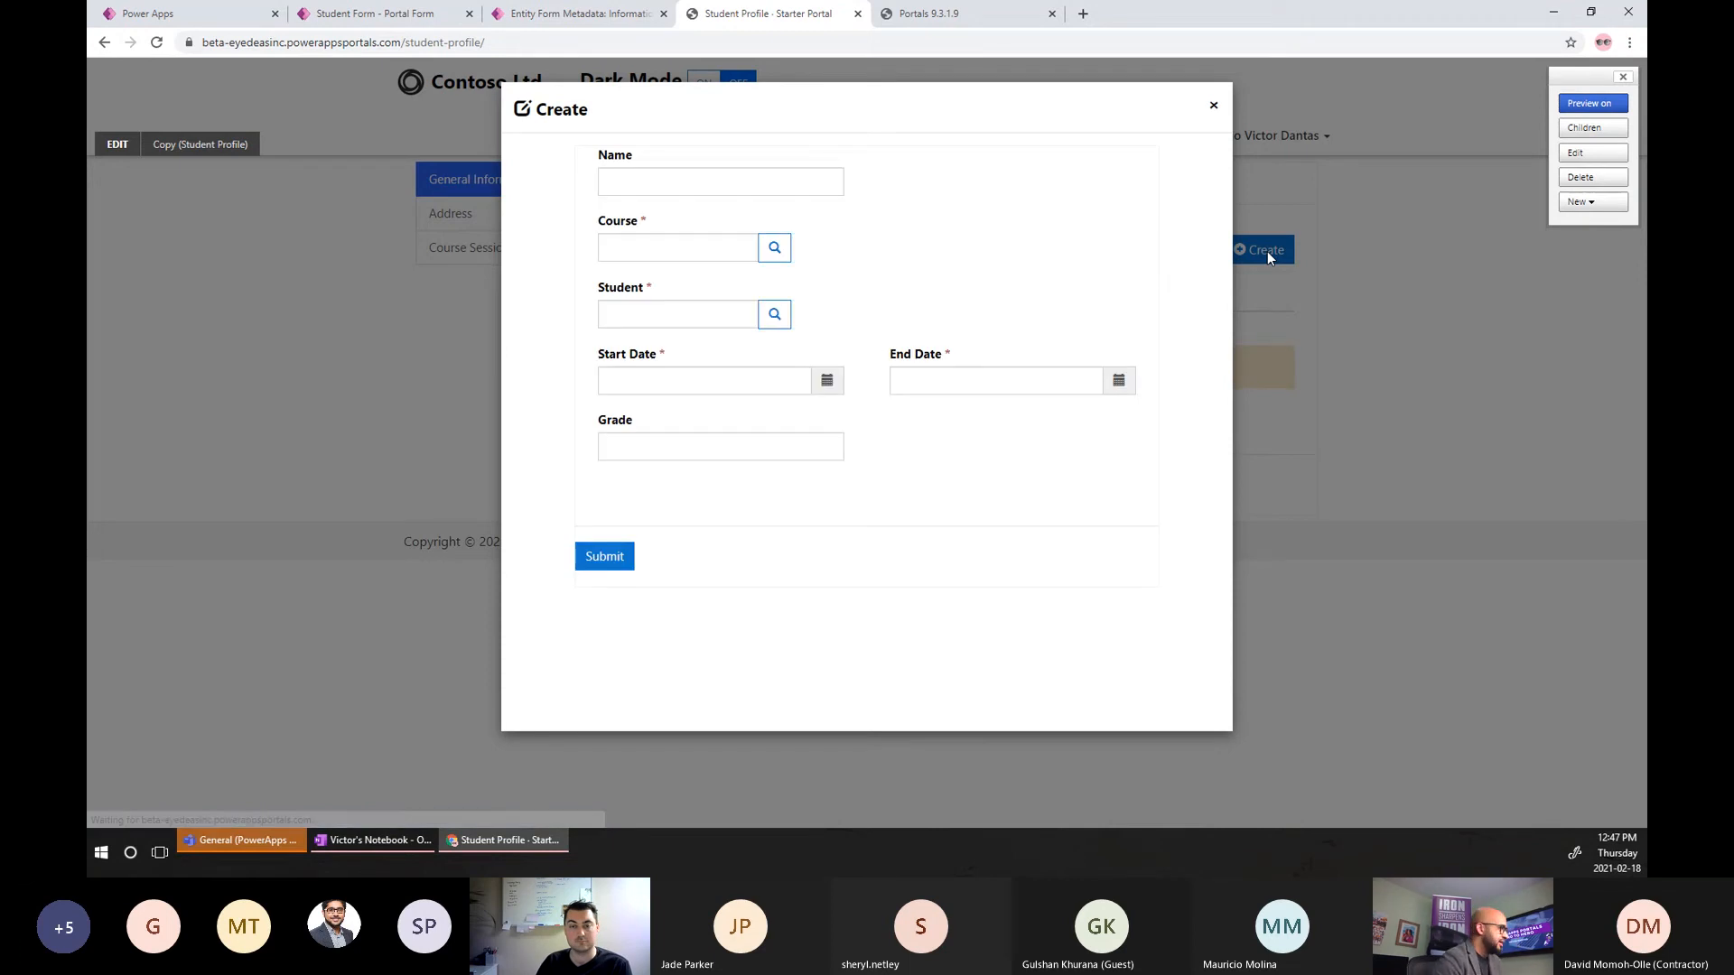
# Try the Course and Student lookups on the new session form, closing each one.
pyautogui.click(633, 180)
pyautogui.click(909, 212)
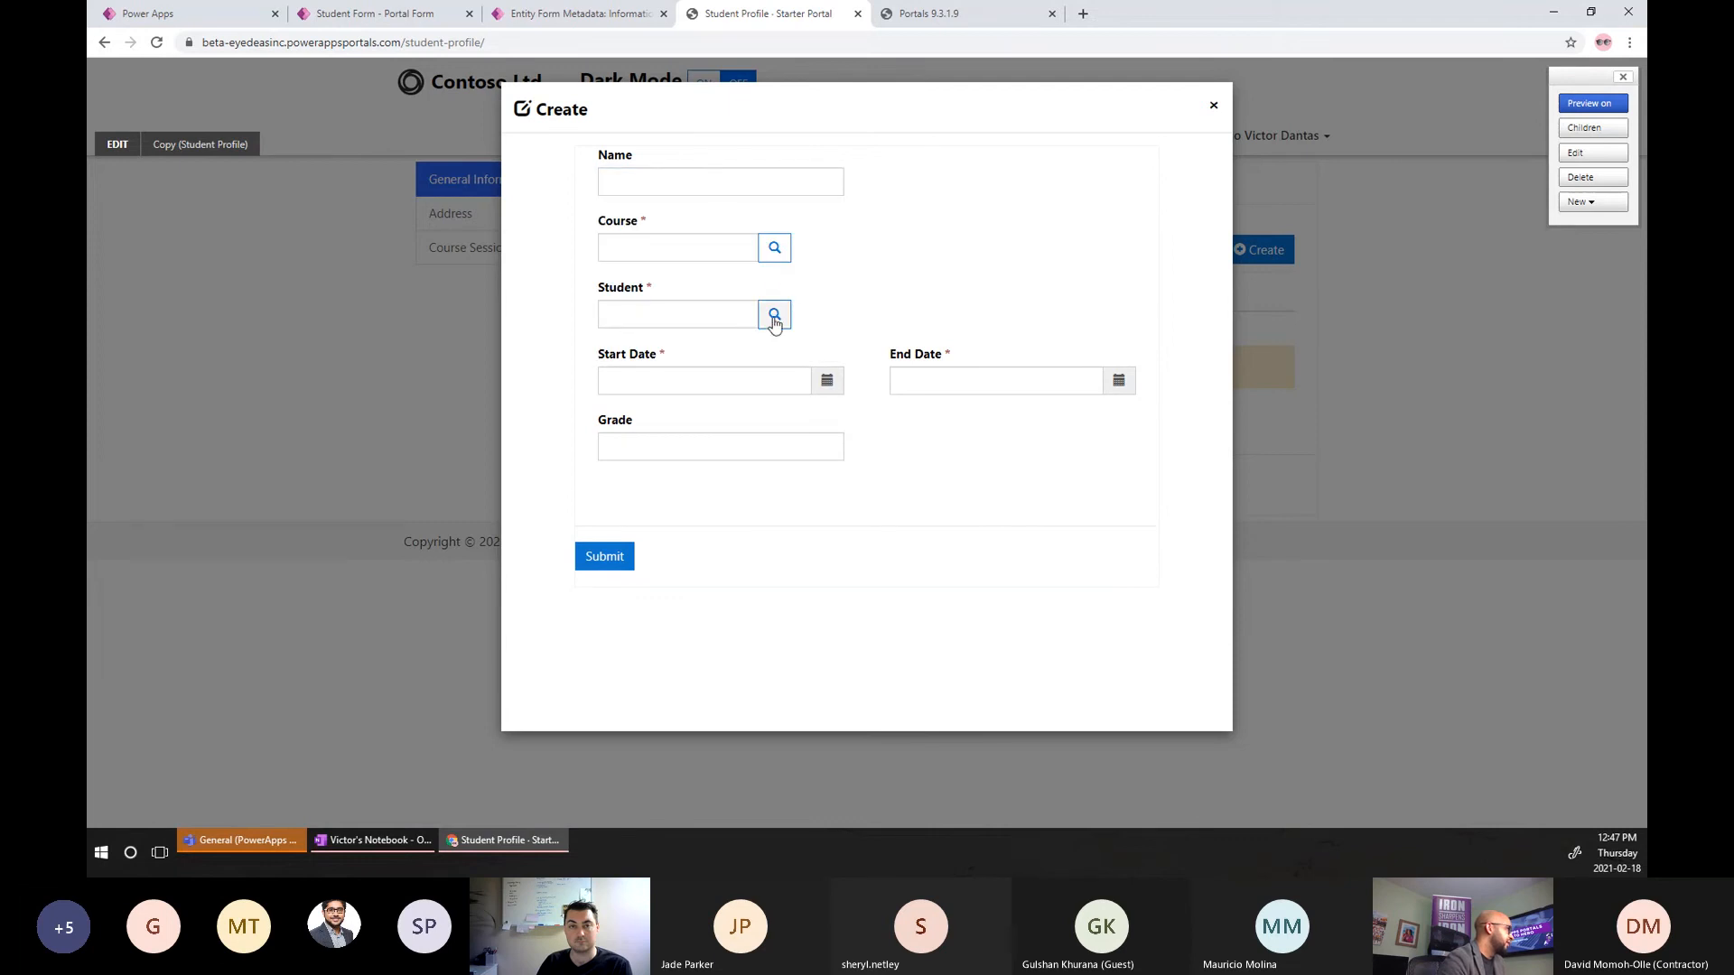
pyautogui.click(774, 247)
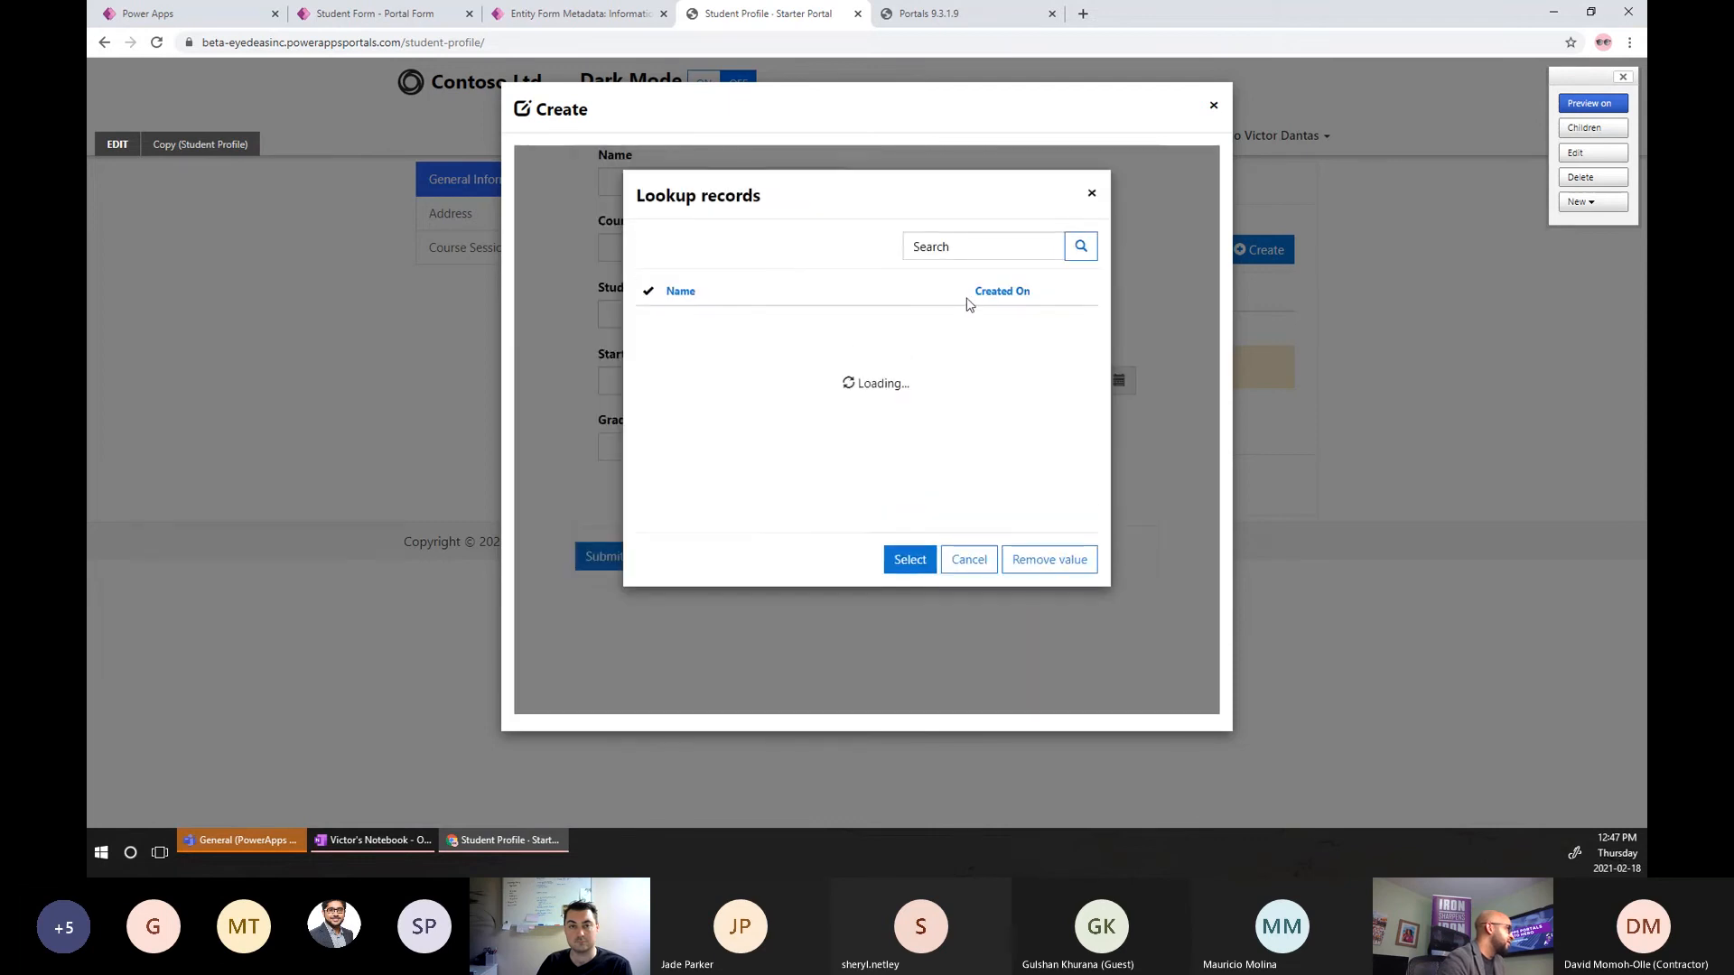
pyautogui.moveTo(921, 561); pyautogui.dragTo(638, 563)
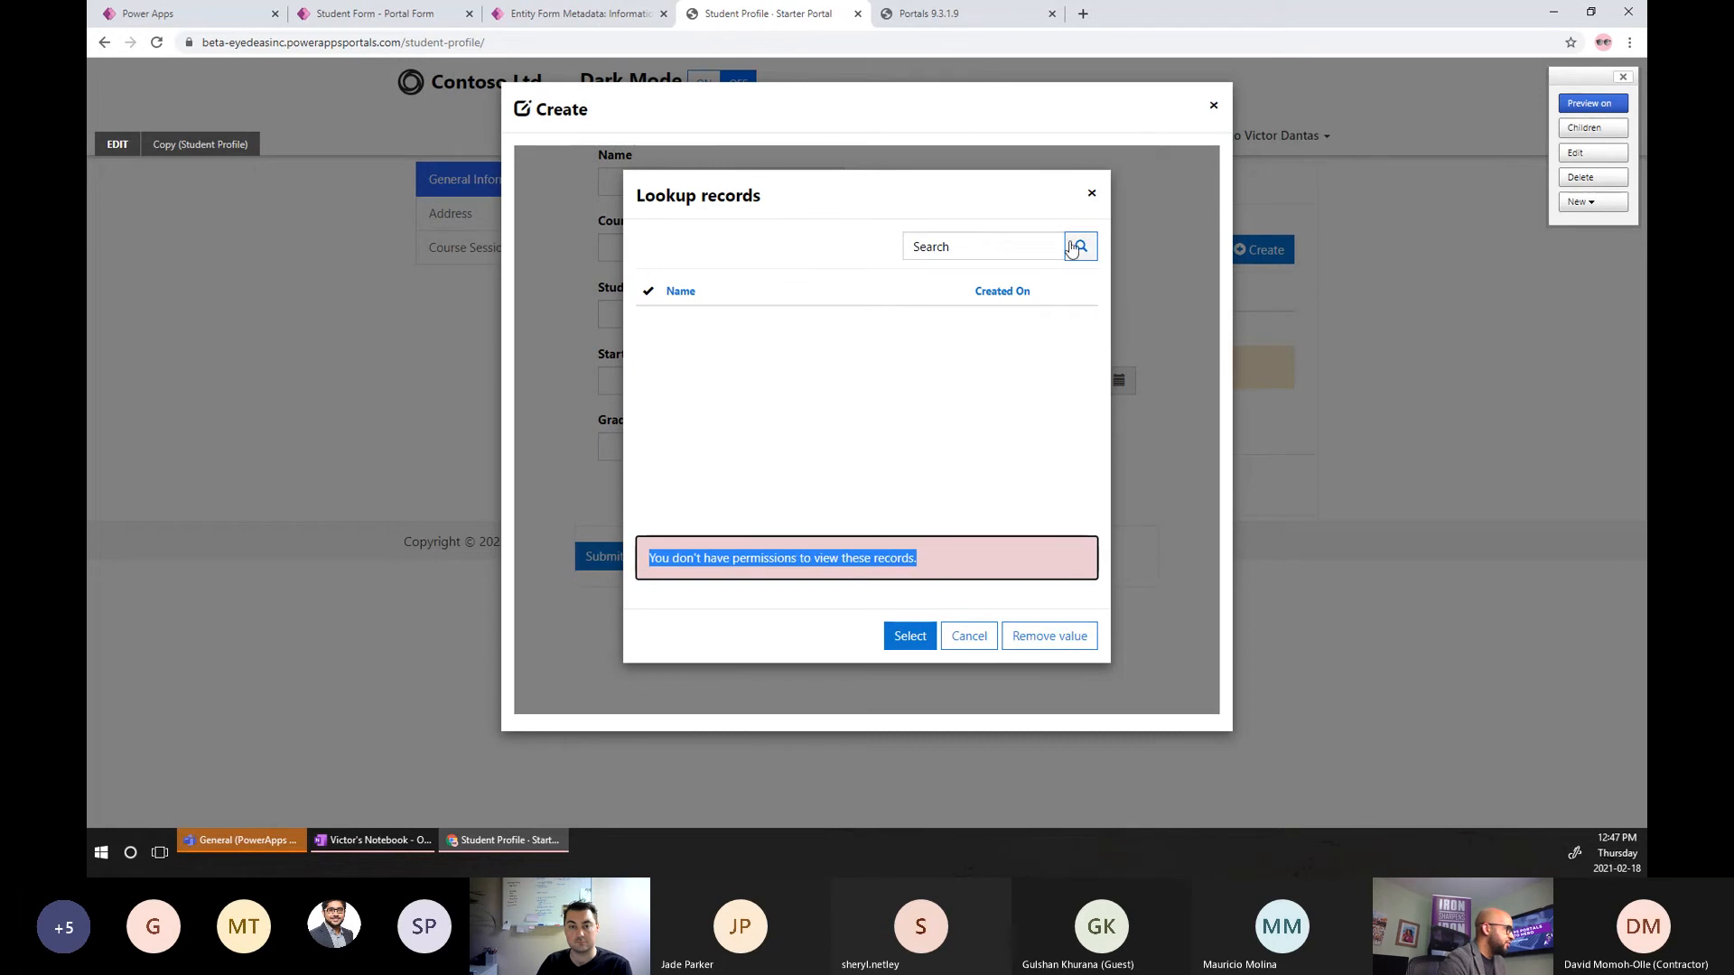
pyautogui.click(1090, 193)
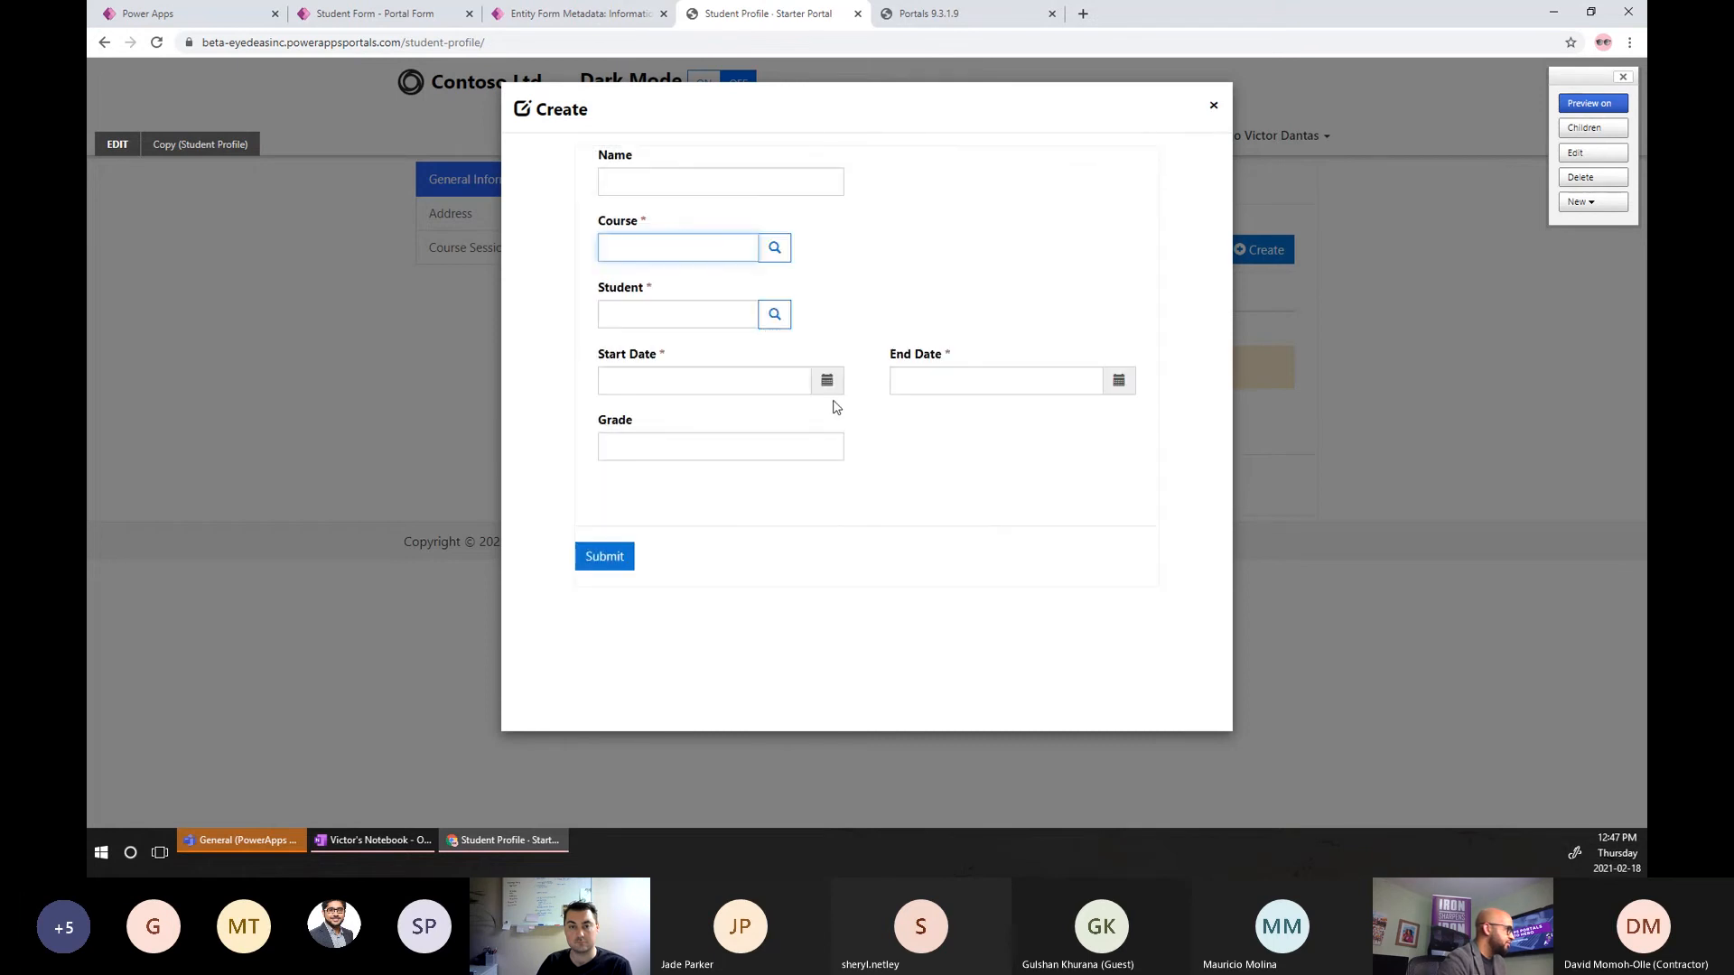
pyautogui.click(774, 315)
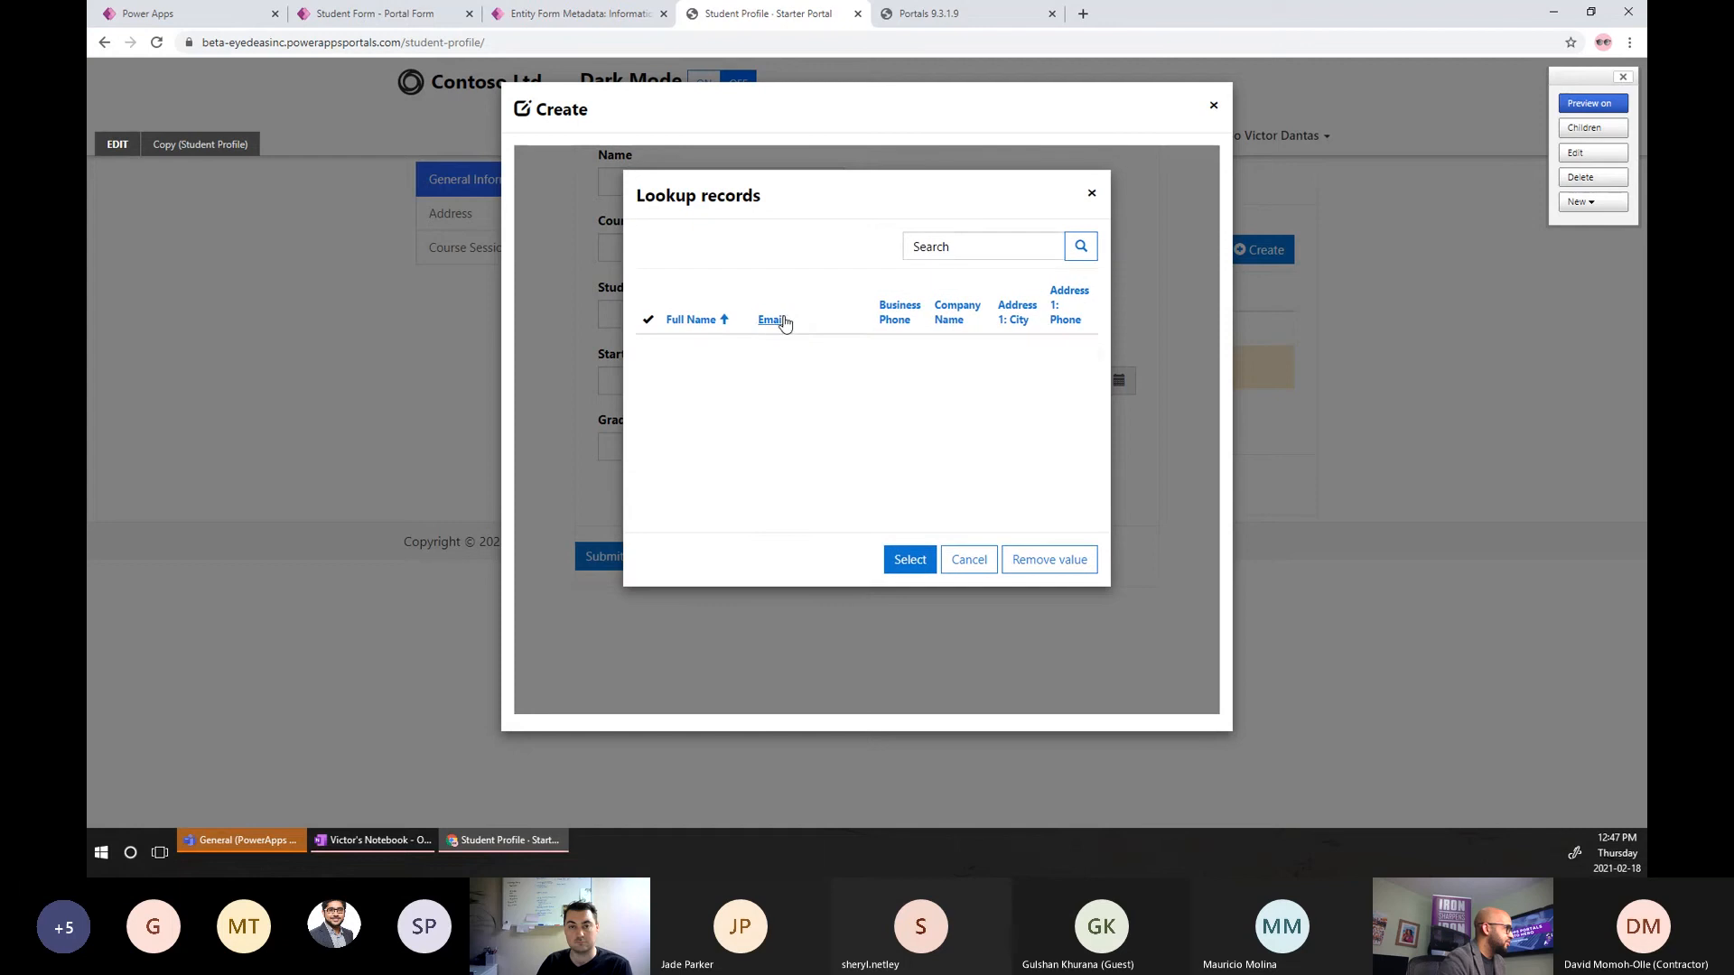
pyautogui.click(968, 562)
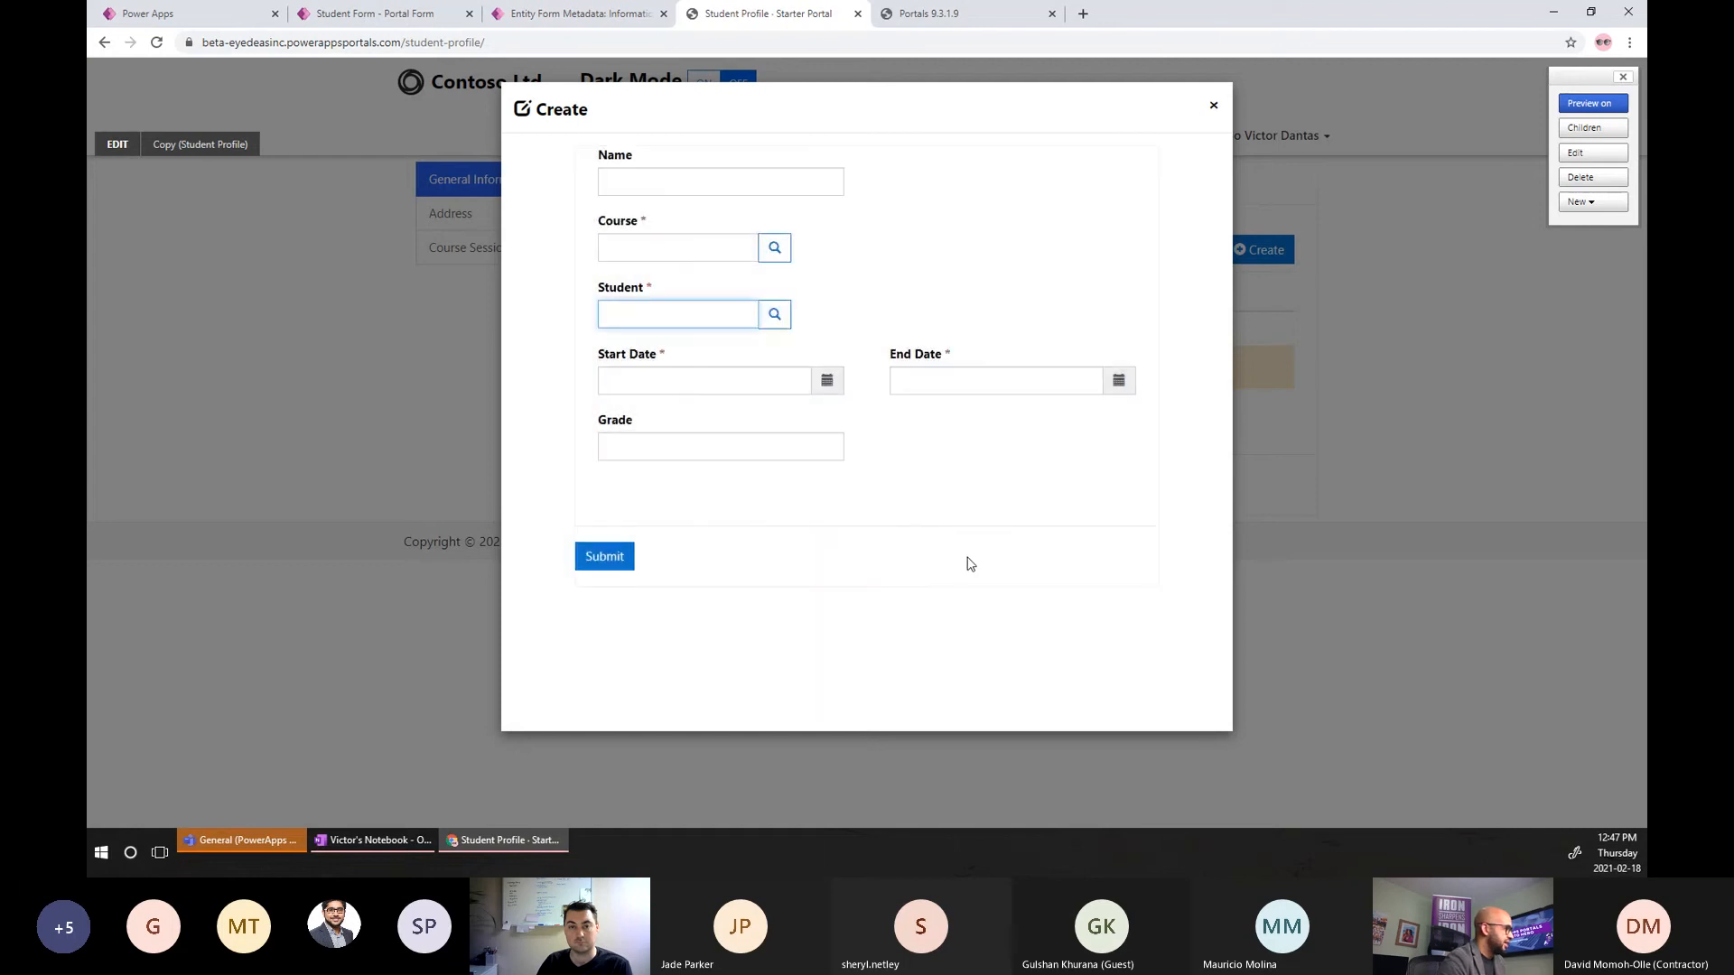
# Open and close the Start Date and End Date calendars, then close the Create dialog.
pyautogui.click(827, 382)
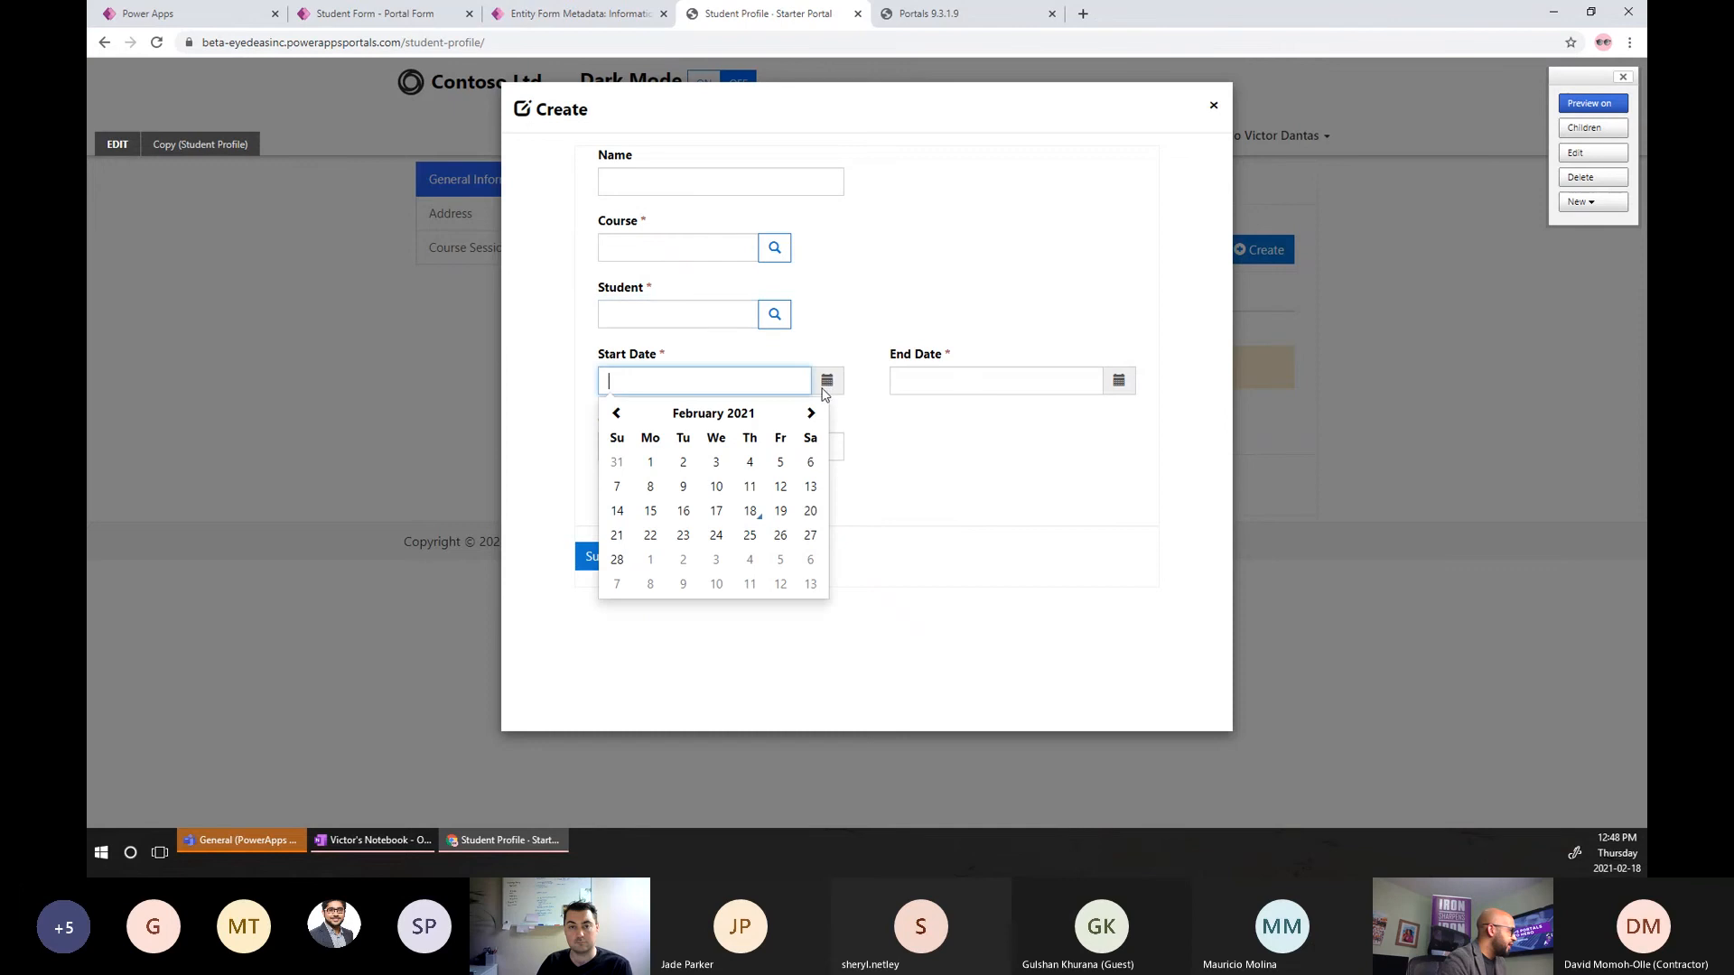
pyautogui.click(868, 424)
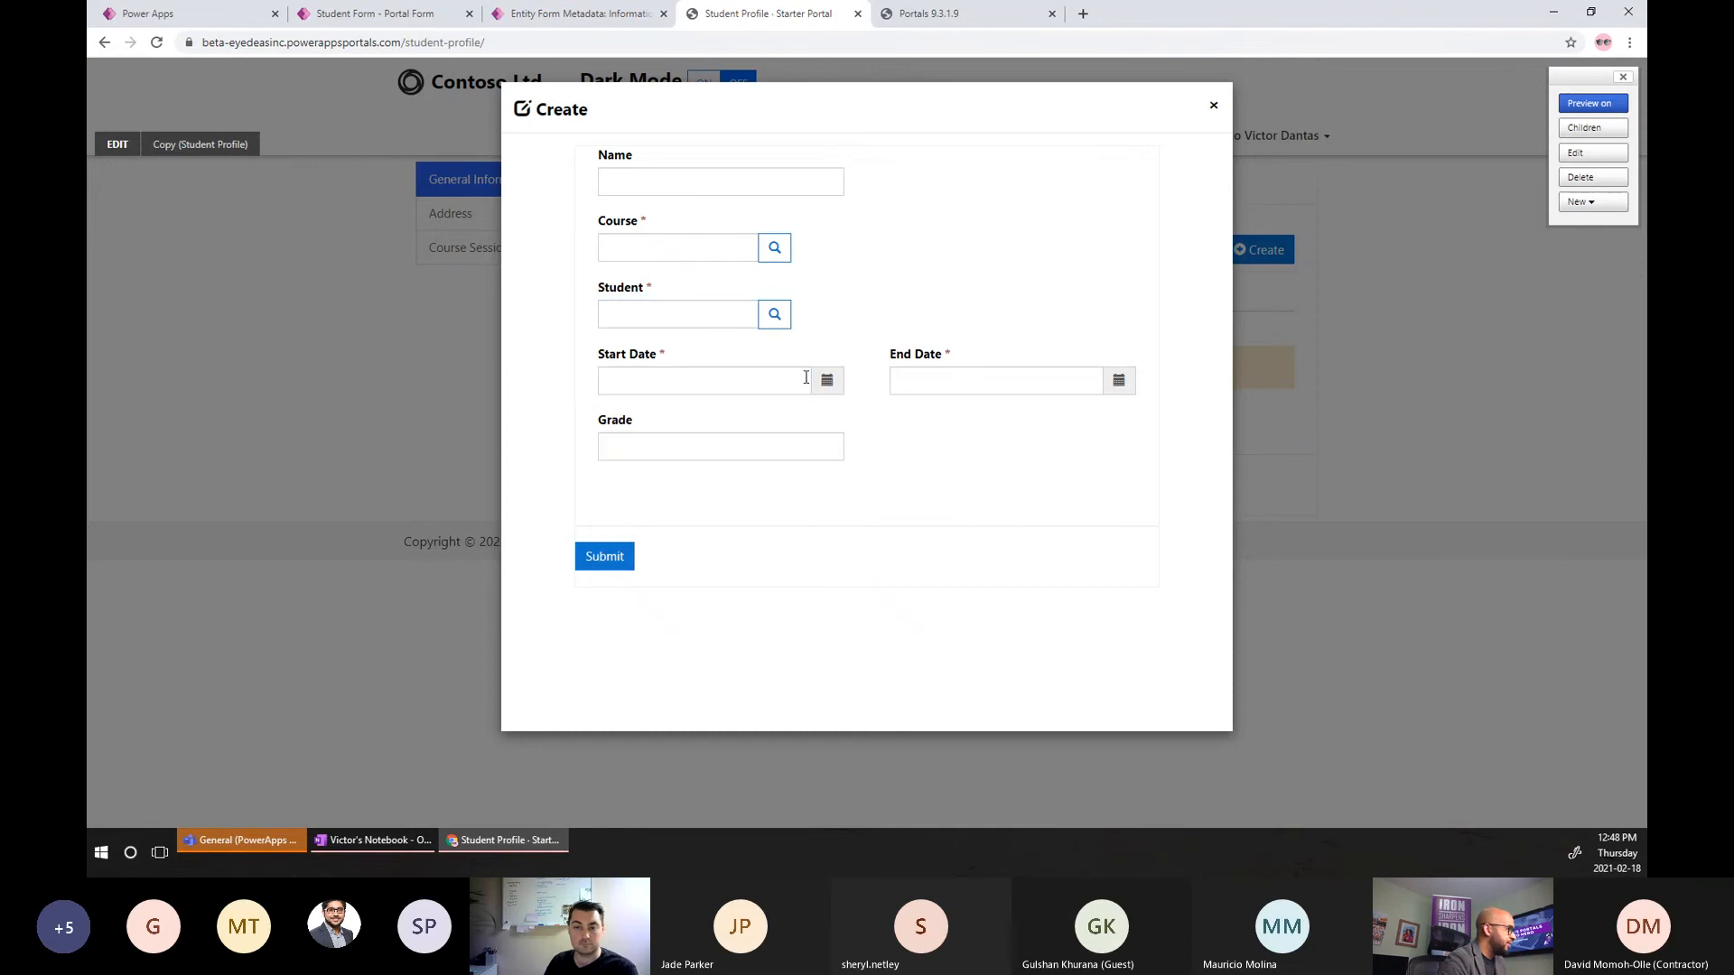
pyautogui.click(1119, 381)
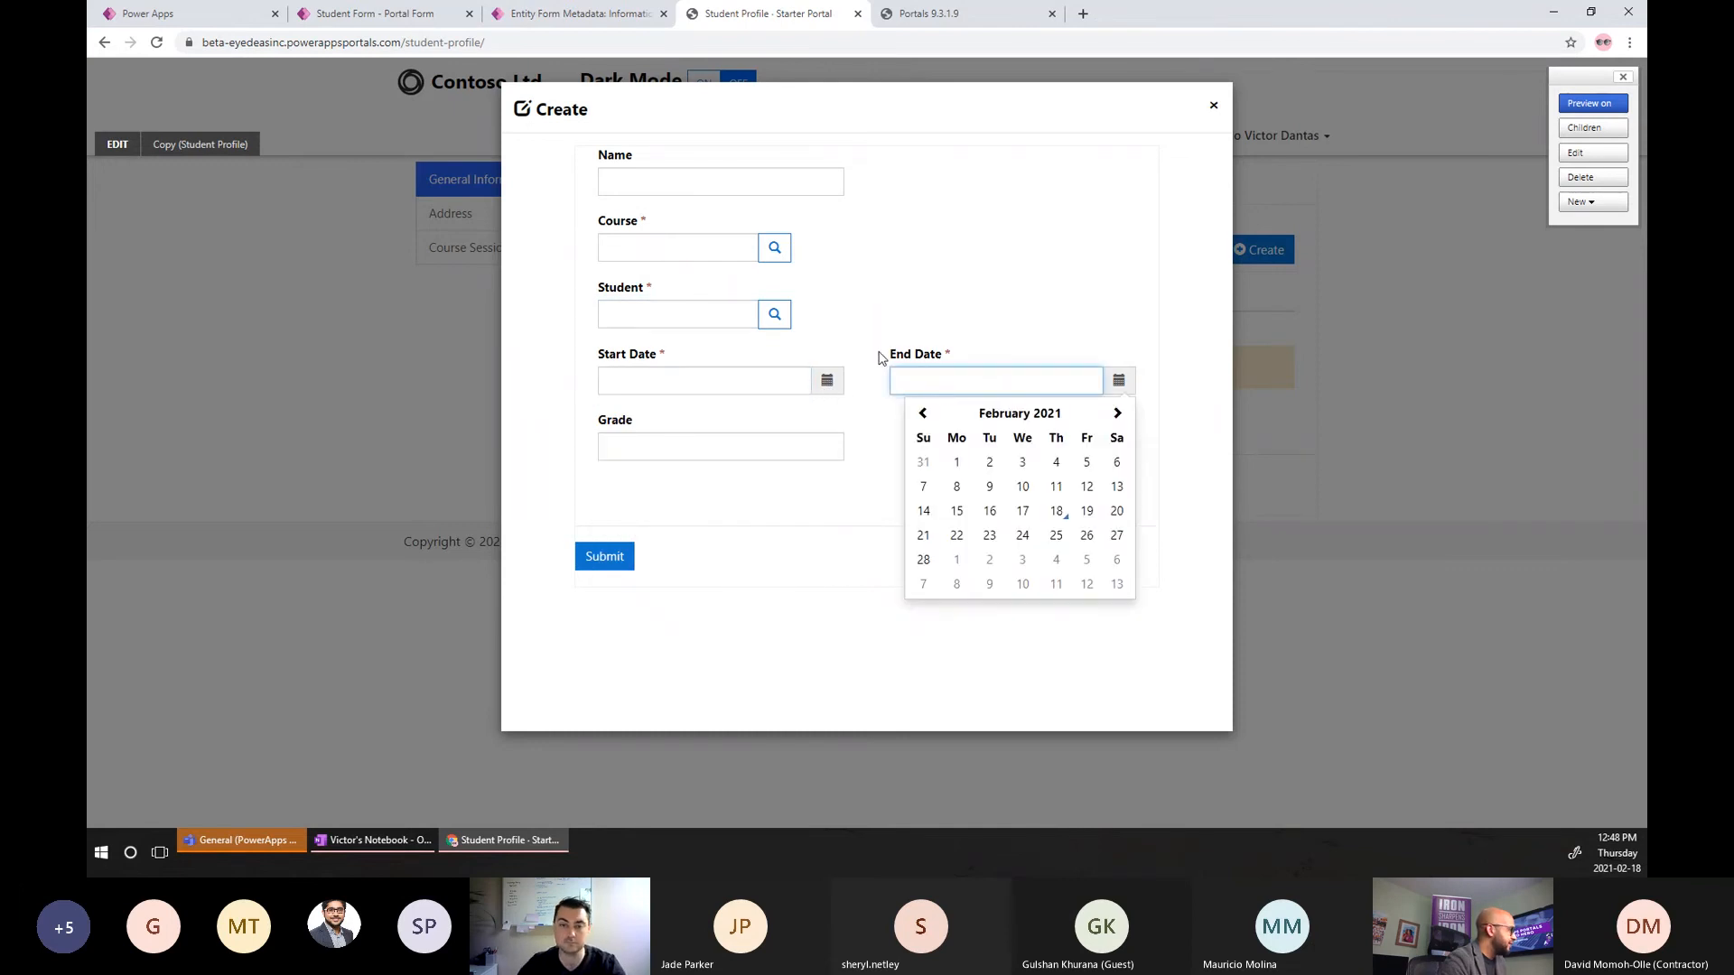
pyautogui.click(858, 327)
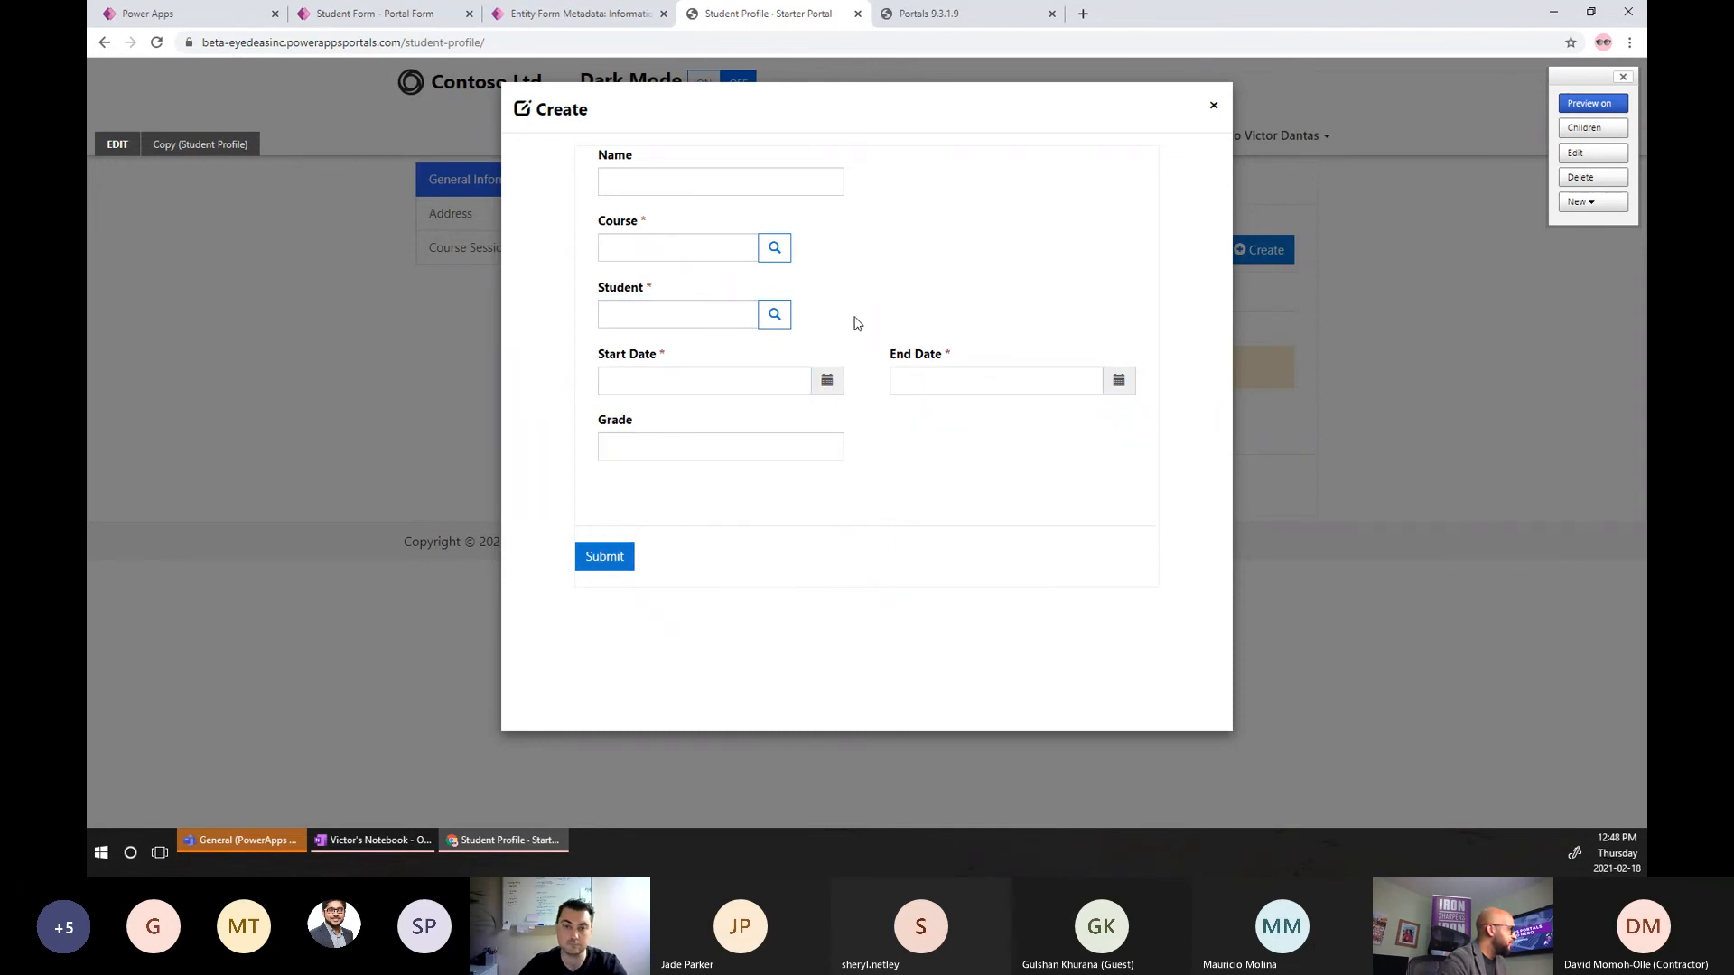
pyautogui.click(1212, 110)
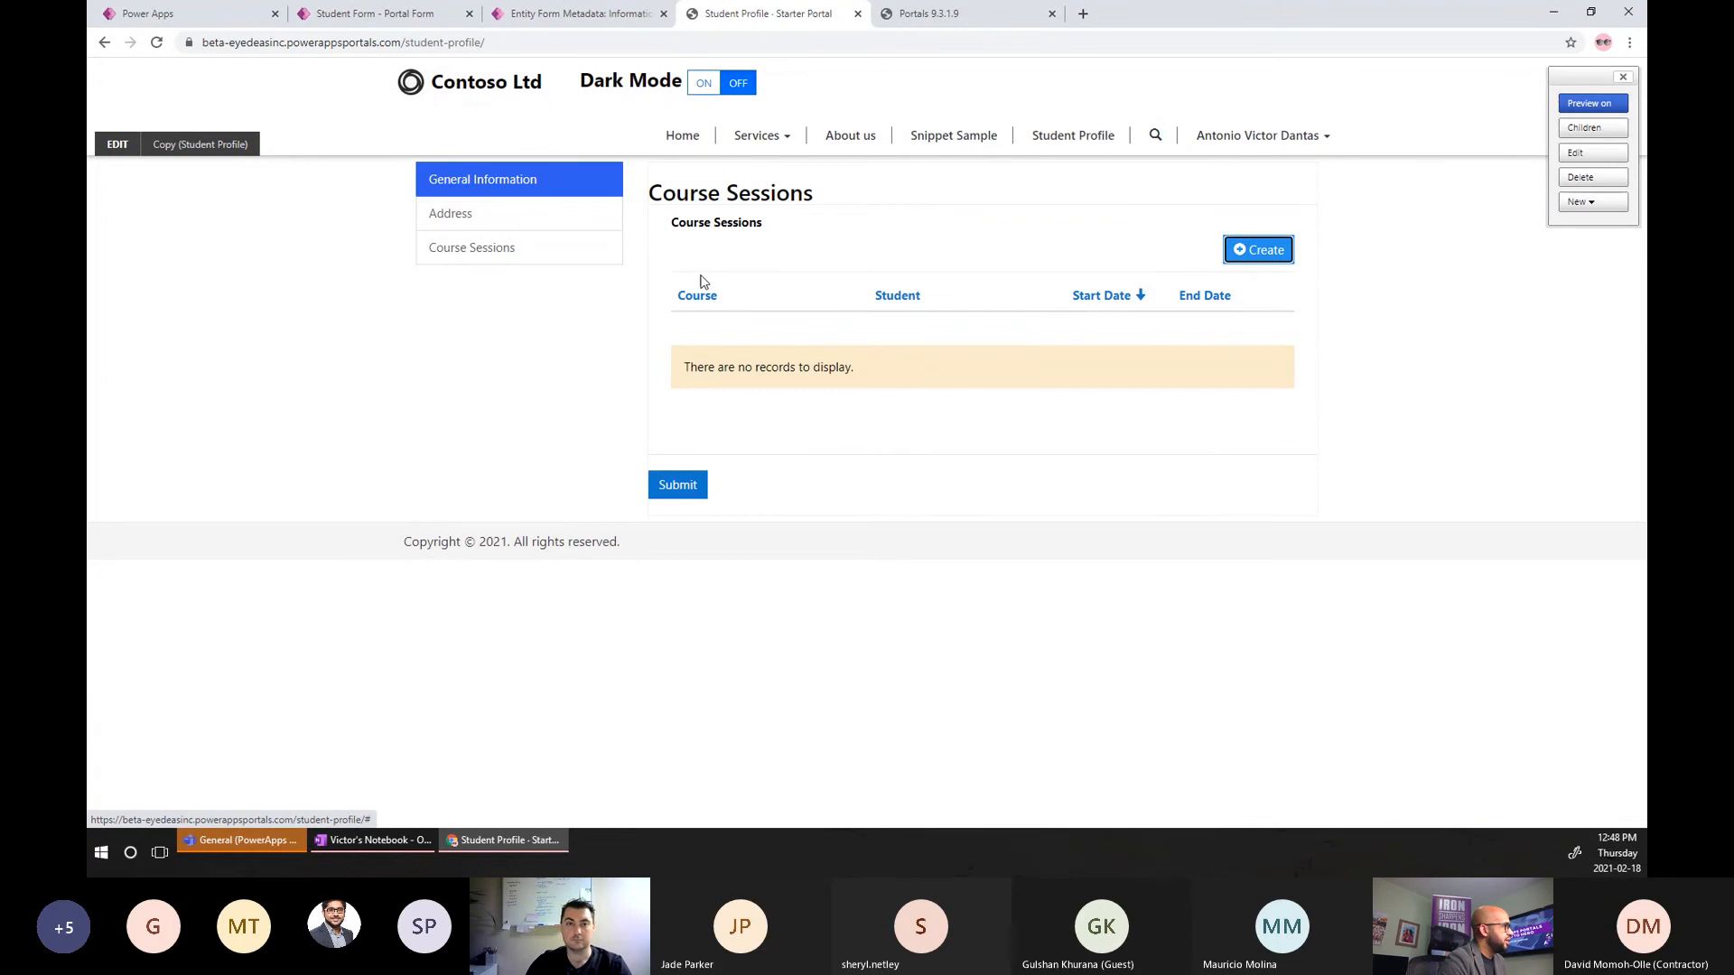